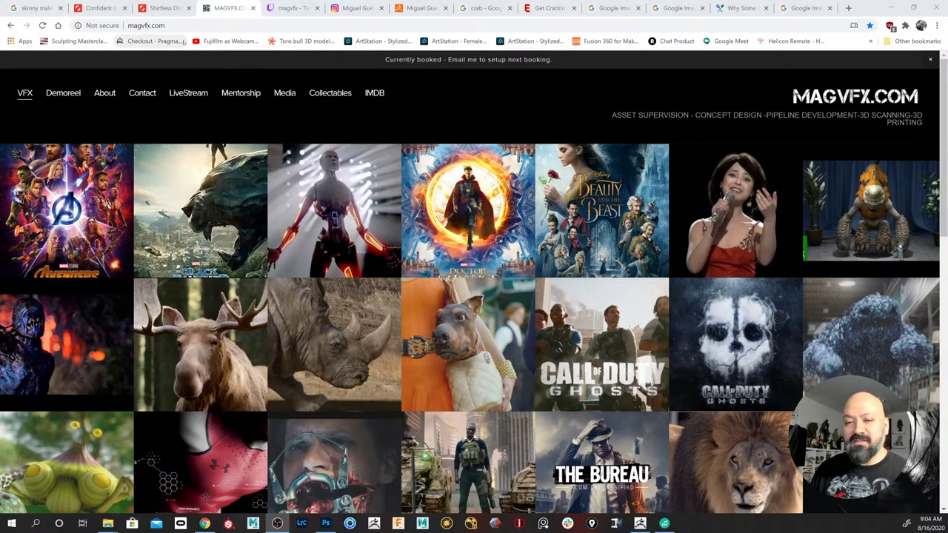
# Review the artist's Twitch channel, Instagram posts and ZBrushLIVE presenter page, including the list of past broadcasts
pyautogui.click(290, 8)
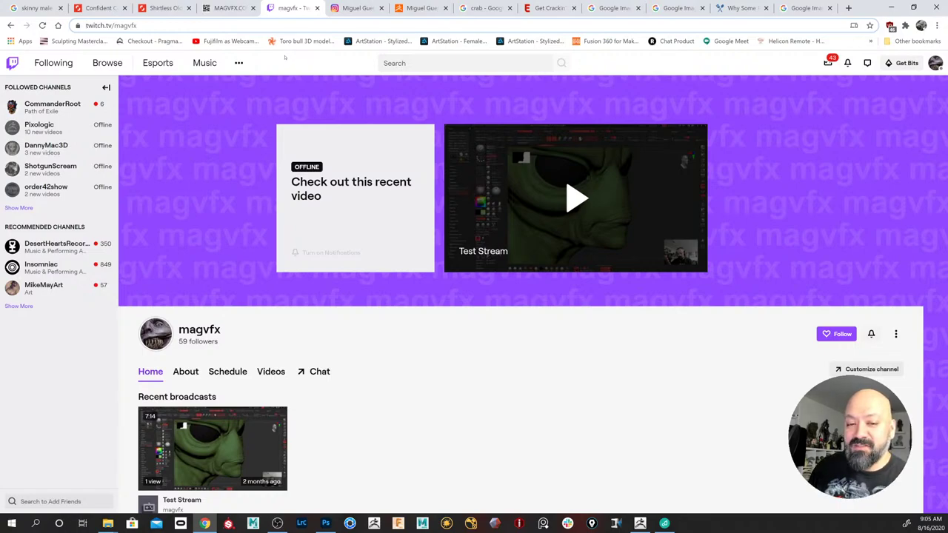
pyautogui.click(347, 9)
pyautogui.scroll(-3, 229, 173)
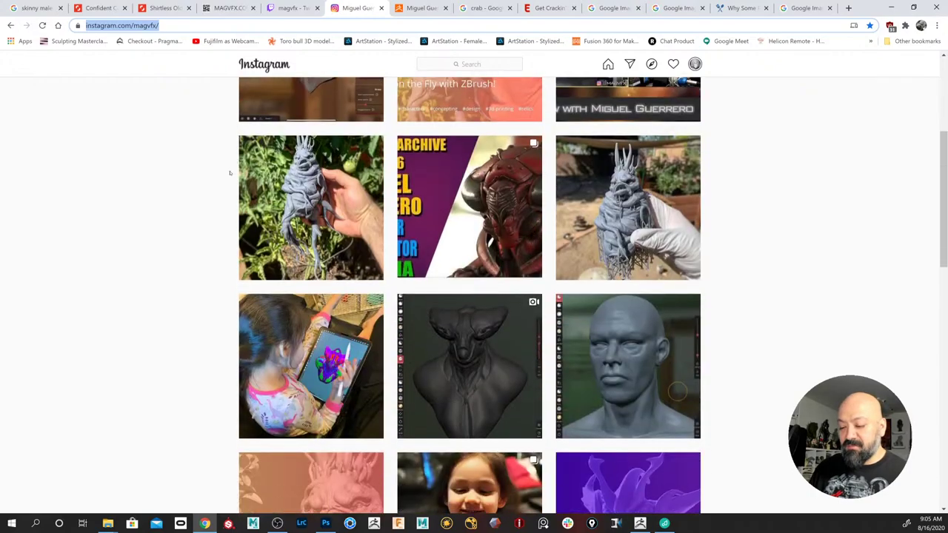
pyautogui.scroll(3, 219, 189)
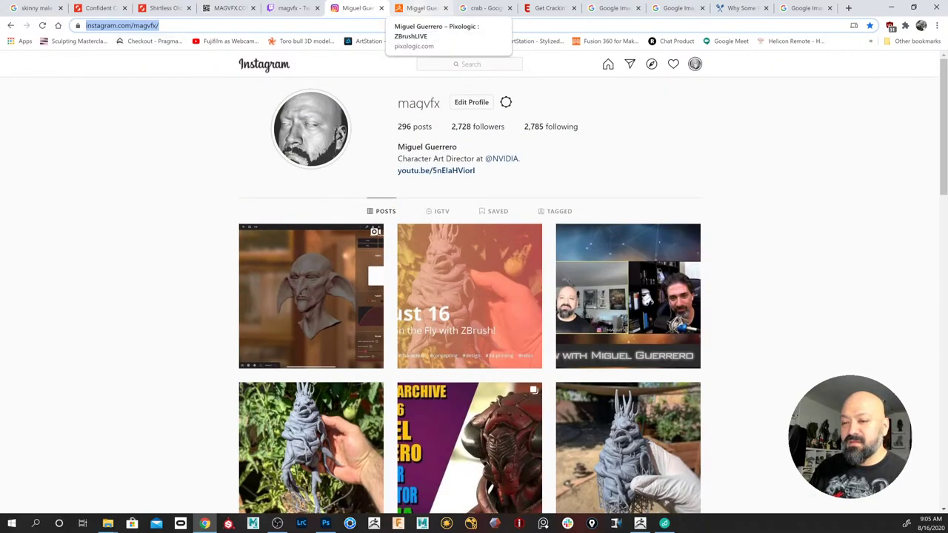
pyautogui.click(419, 9)
pyautogui.scroll(-1, 353, 264)
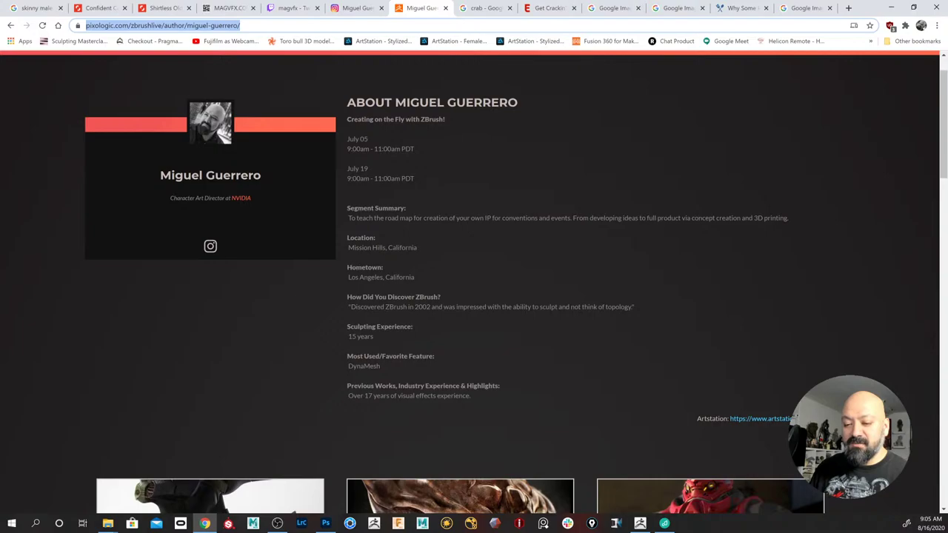
pyautogui.scroll(-2, 250, 72)
pyautogui.scroll(3, 250, 71)
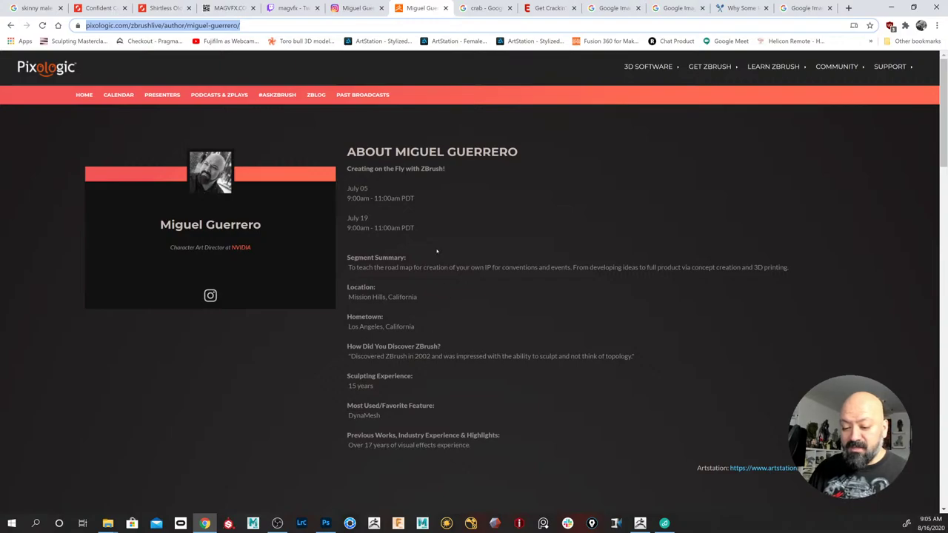
pyautogui.scroll(-8, 437, 252)
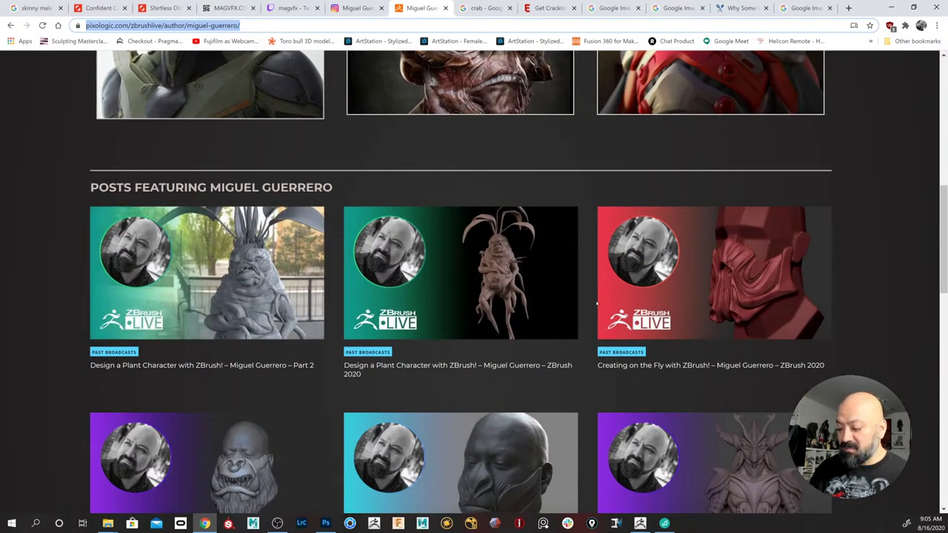
pyautogui.scroll(-7, 596, 302)
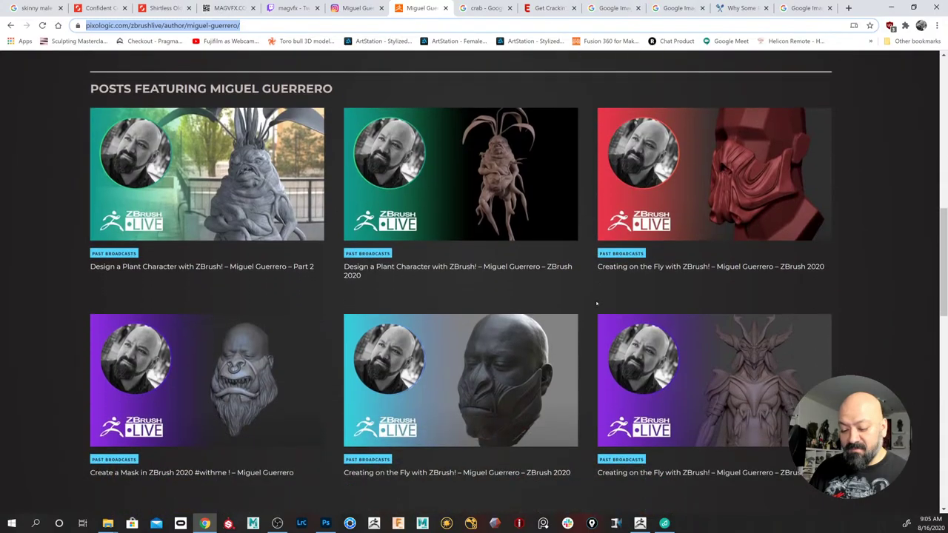
pyautogui.scroll(15, 593, 305)
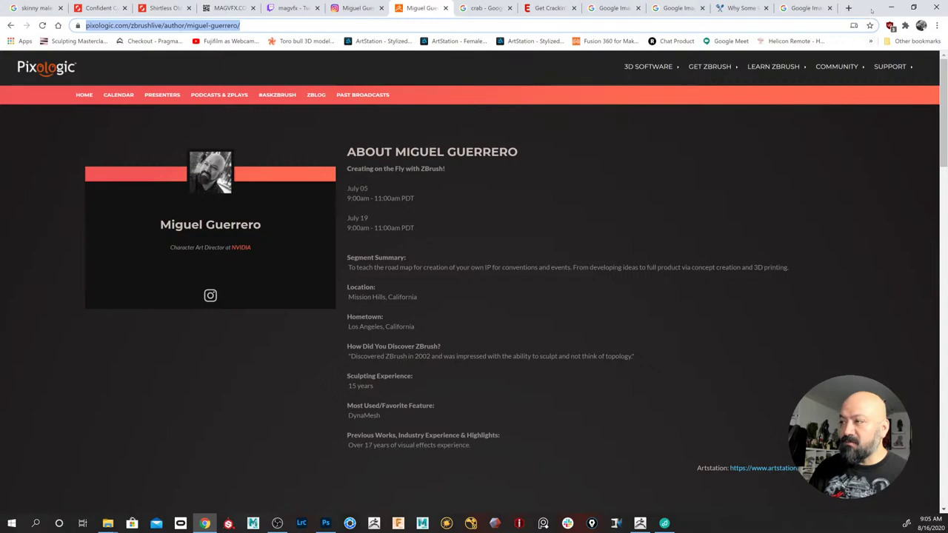
# Switch to ZBrush and pull the rear end of the cheek ridge outward into a pointed fin with the Move brush at draw size 18
pyautogui.moveTo(864, 12); pyautogui.dragTo(627, 0)
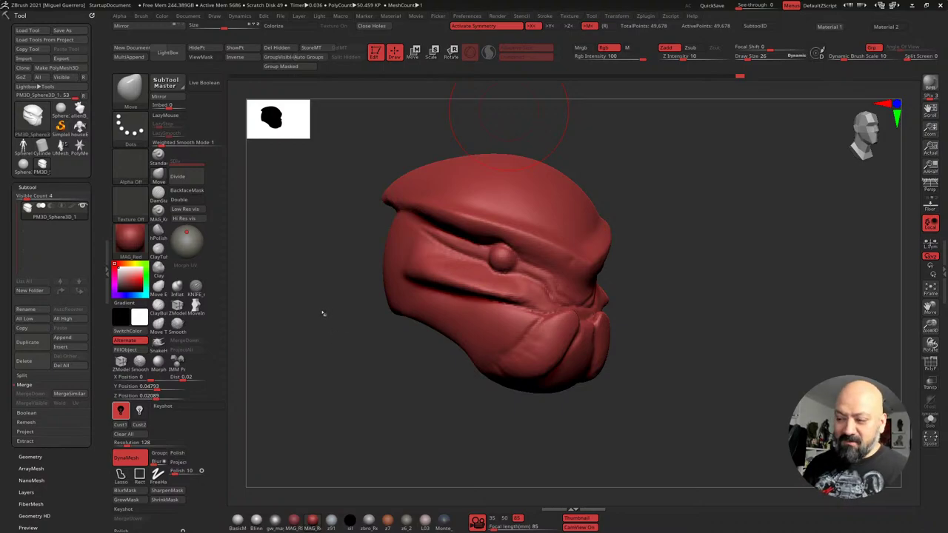
pyautogui.moveTo(330, 310); pyautogui.dragTo(346, 333)
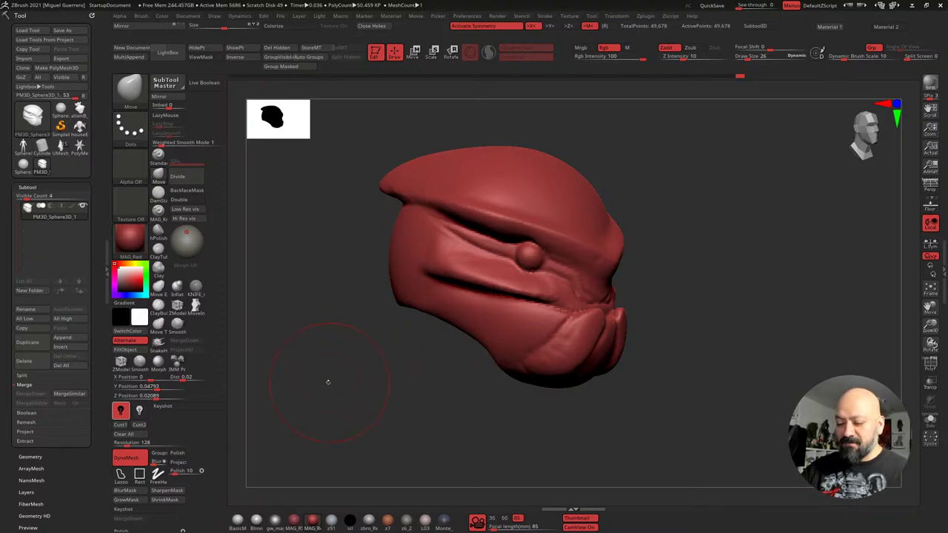
pyautogui.moveTo(327, 382); pyautogui.dragTo(317, 354)
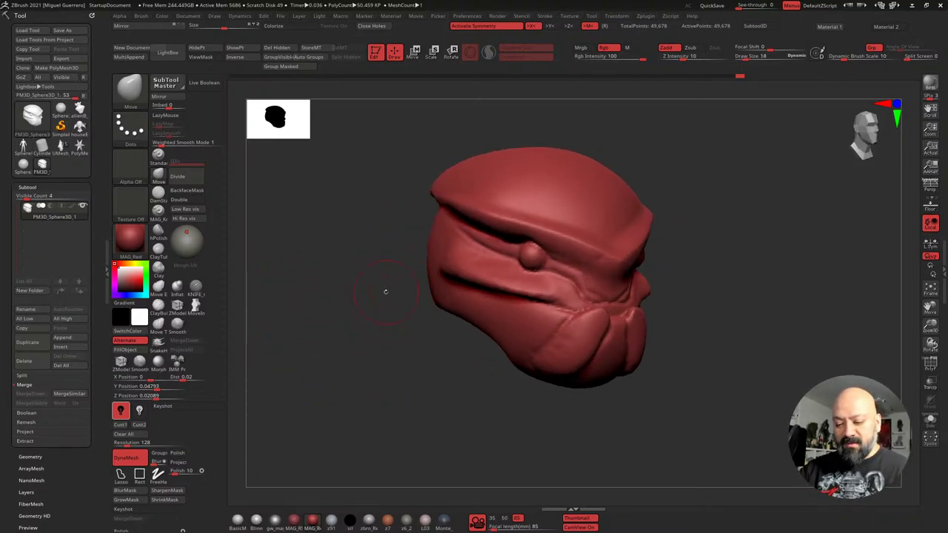
pyautogui.moveTo(354, 311); pyautogui.dragTo(392, 294)
pyautogui.moveTo(311, 285); pyautogui.dragTo(273, 324)
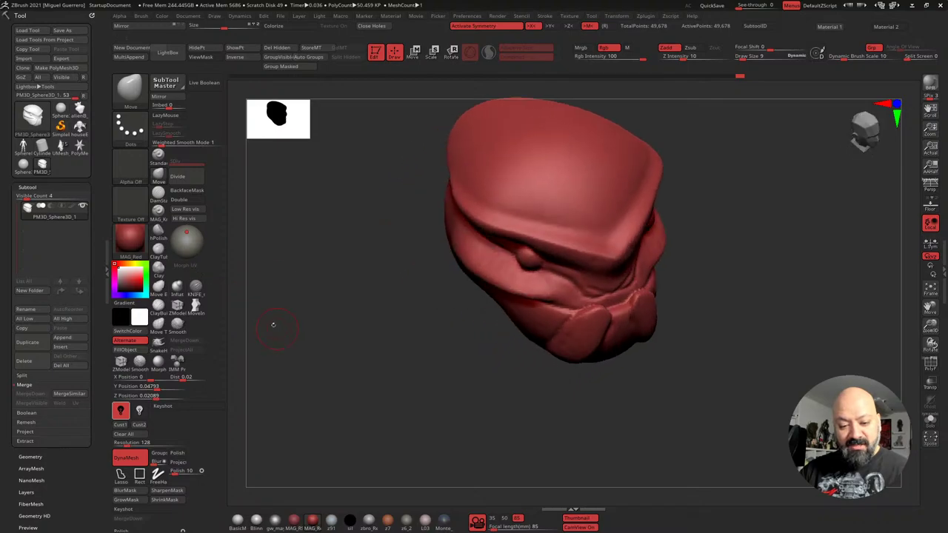
pyautogui.click(153, 184)
pyautogui.moveTo(338, 164)
pyautogui.mouseDown()
pyautogui.moveTo(408, 257)
pyautogui.moveTo(464, 252)
pyautogui.moveTo(413, 224)
pyautogui.moveTo(440, 232)
pyautogui.moveTo(431, 236)
pyautogui.mouseUp()
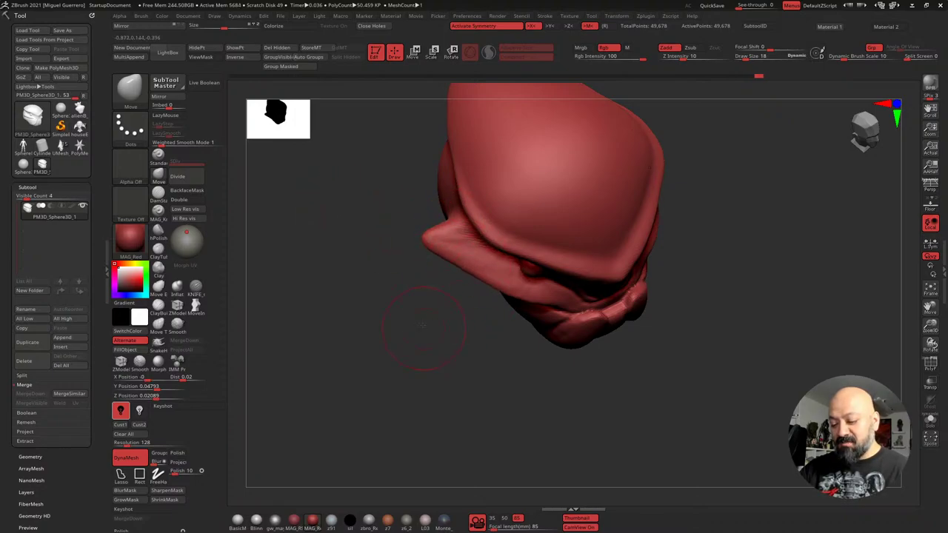
pyautogui.moveTo(423, 324)
pyautogui.mouseDown()
pyautogui.moveTo(370, 273)
pyautogui.moveTo(357, 305)
pyautogui.moveTo(277, 287)
pyautogui.moveTo(349, 271)
pyautogui.moveTo(410, 226)
pyautogui.mouseUp()
# Sharpen the lower rim of the helmet-like brow plate with the knife brush at draw size 8
pyautogui.click(195, 285)
pyautogui.hotkey('ctrl', 'z')
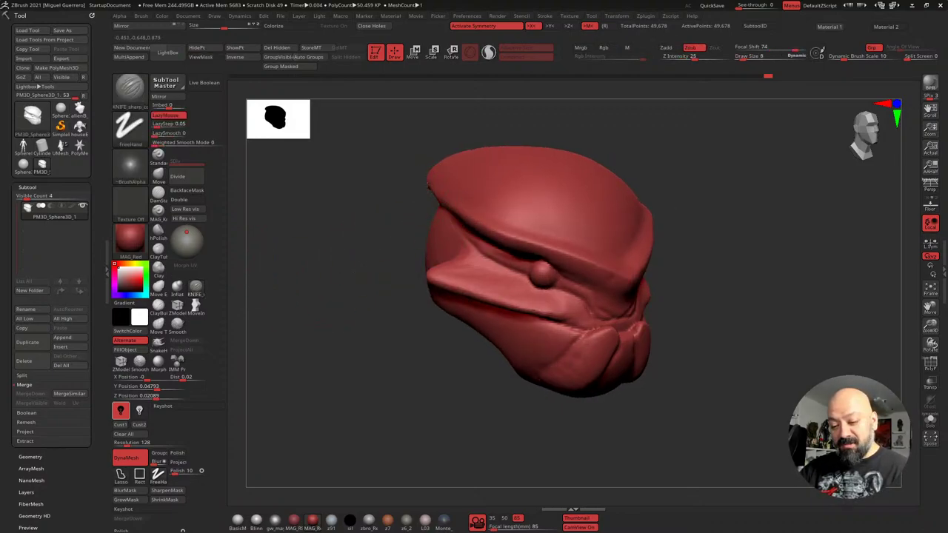
pyautogui.moveTo(465, 214); pyautogui.dragTo(631, 280)
pyautogui.moveTo(371, 296); pyautogui.dragTo(400, 278)
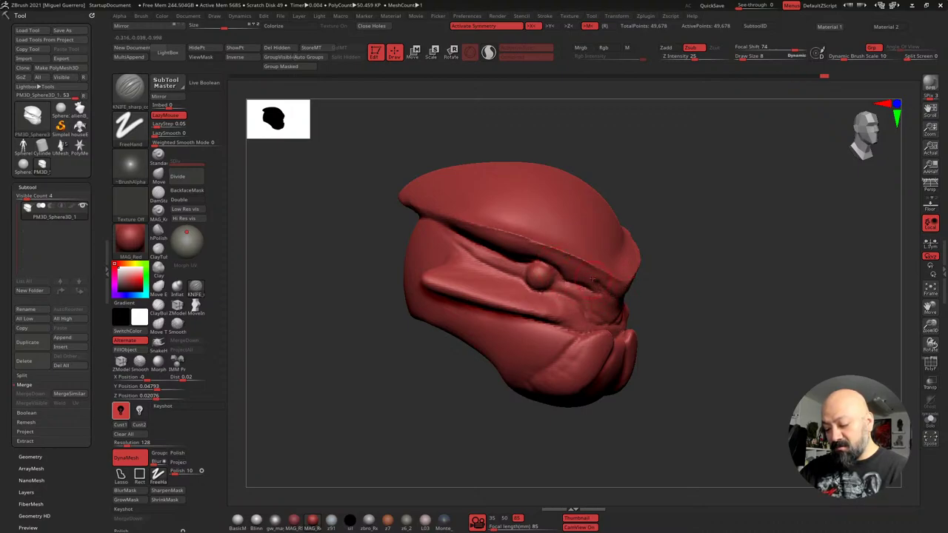
pyautogui.moveTo(373, 267)
pyautogui.mouseDown()
pyautogui.moveTo(387, 282)
pyautogui.moveTo(370, 316)
pyautogui.moveTo(384, 323)
pyautogui.mouseUp()
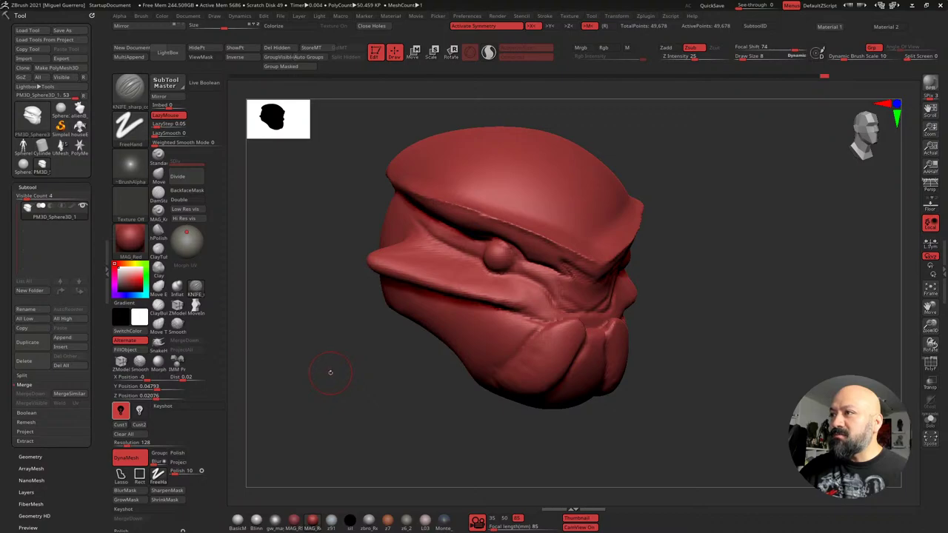
# Carve crisp creases around the eye, along the top of the cheek fin and down toward the nose with the knife brush
pyautogui.moveTo(331, 373)
pyautogui.mouseDown()
pyautogui.moveTo(429, 244)
pyautogui.moveTo(522, 278)
pyautogui.moveTo(544, 298)
pyautogui.mouseUp()
pyautogui.moveTo(415, 336); pyautogui.dragTo(534, 296)
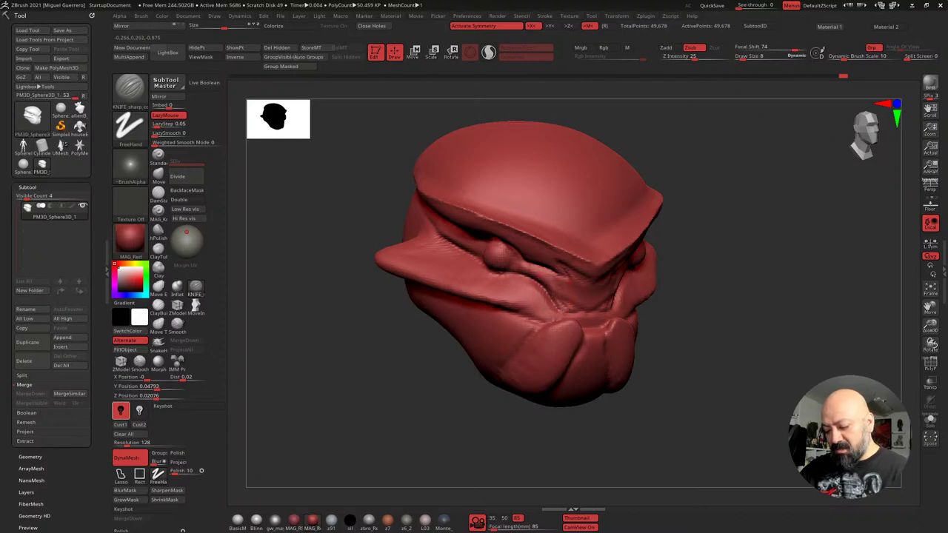
pyautogui.moveTo(351, 356); pyautogui.dragTo(391, 333)
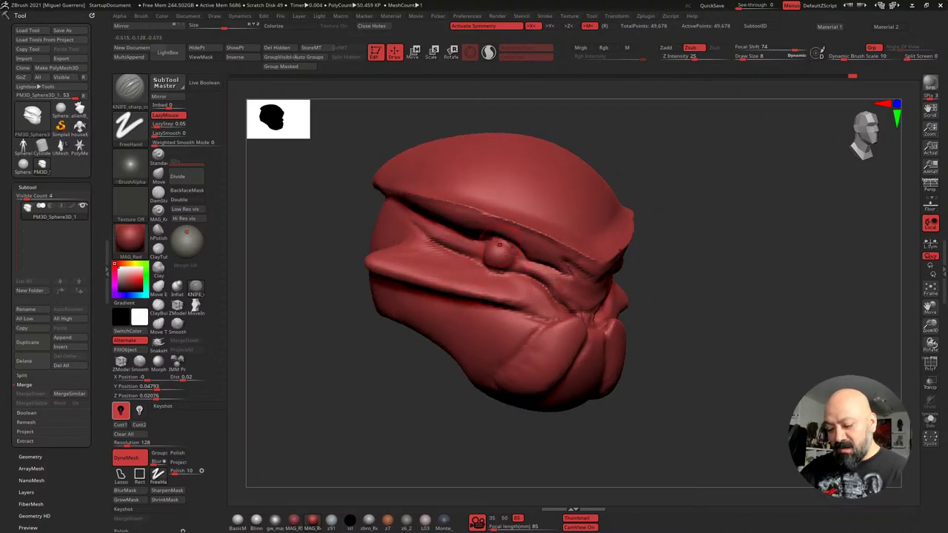
pyautogui.moveTo(326, 250)
pyautogui.mouseDown()
pyautogui.moveTo(406, 204)
pyautogui.moveTo(532, 266)
pyautogui.mouseUp()
pyautogui.moveTo(415, 392)
pyautogui.mouseDown()
pyautogui.moveTo(362, 406)
pyautogui.moveTo(385, 377)
pyautogui.moveTo(359, 363)
pyautogui.moveTo(384, 295)
pyautogui.mouseUp()
pyautogui.moveTo(339, 353); pyautogui.dragTo(359, 328)
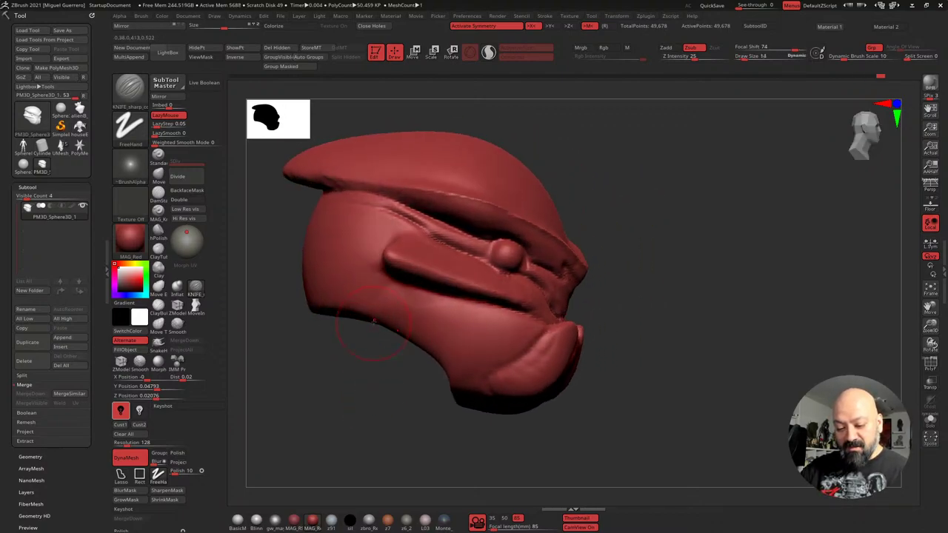
# Cut the rear and lower border of the jaw panel with the knife brush at draw size 14 and remesh with DynaMesh
pyautogui.moveTo(382, 285)
pyautogui.mouseDown()
pyautogui.moveTo(397, 326)
pyautogui.moveTo(385, 298)
pyautogui.mouseUp()
pyautogui.press('ctrl')
pyautogui.hotkey('ctrl', 'z')
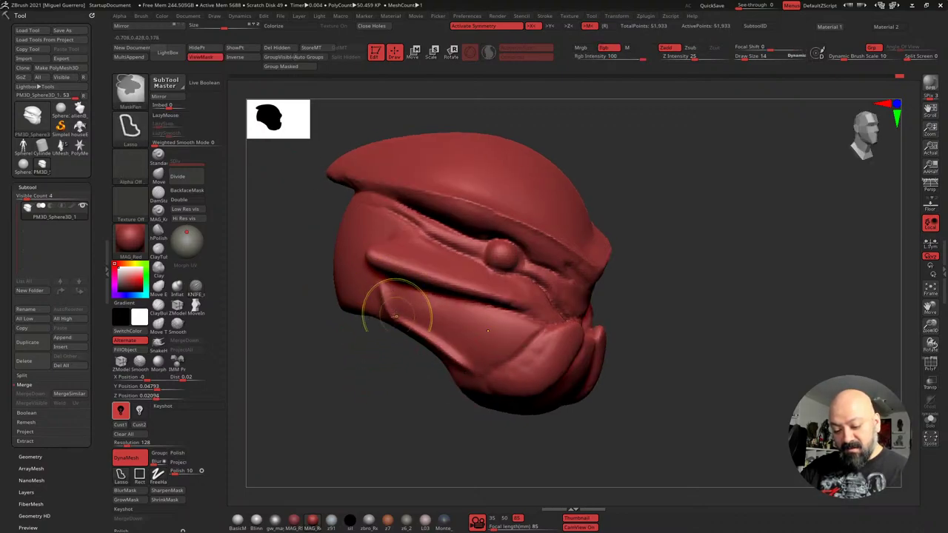
pyautogui.hotkey('ctrl', 'z')
pyautogui.press('ctrl')
pyautogui.press('ctrl')
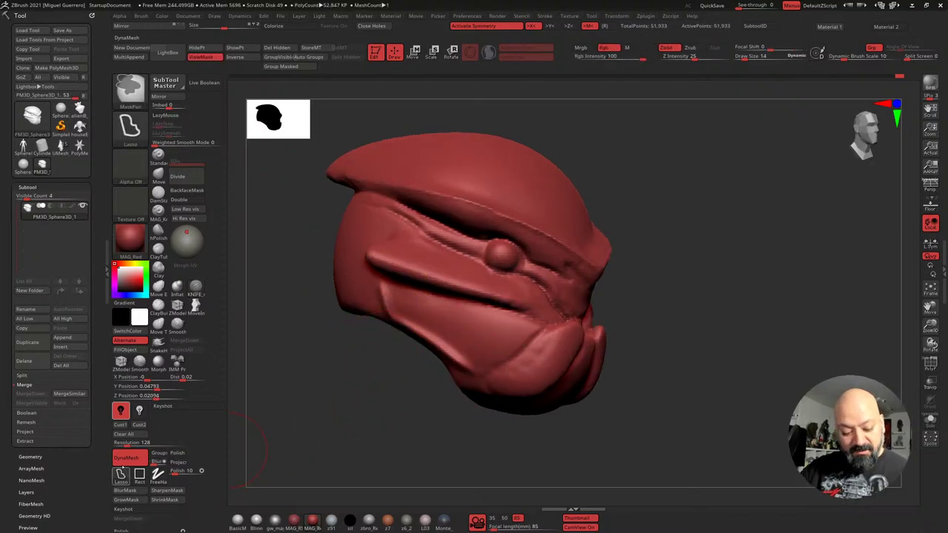
# Lasso-mask the jaw panel below the cheek fin and invert the mask so only that panel stays editable
pyautogui.moveTo(397, 311)
pyautogui.keyDown('ctrl'); pyautogui.mouseDown()
pyautogui.moveTo(492, 355)
pyautogui.moveTo(430, 311)
pyautogui.moveTo(495, 308)
pyautogui.moveTo(533, 345)
pyautogui.mouseUp(); pyautogui.keyUp('ctrl')
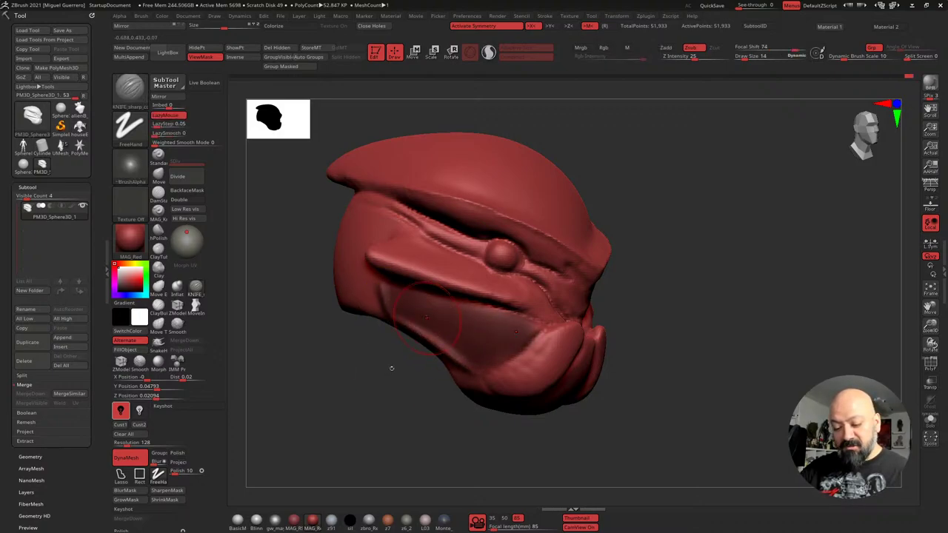
pyautogui.moveTo(379, 384)
pyautogui.mouseDown()
pyautogui.moveTo(408, 362)
pyautogui.moveTo(380, 345)
pyautogui.moveTo(362, 372)
pyautogui.moveTo(370, 361)
pyautogui.mouseUp()
pyautogui.keyDown('ctrl'); pyautogui.click(379, 345); pyautogui.keyUp('ctrl')
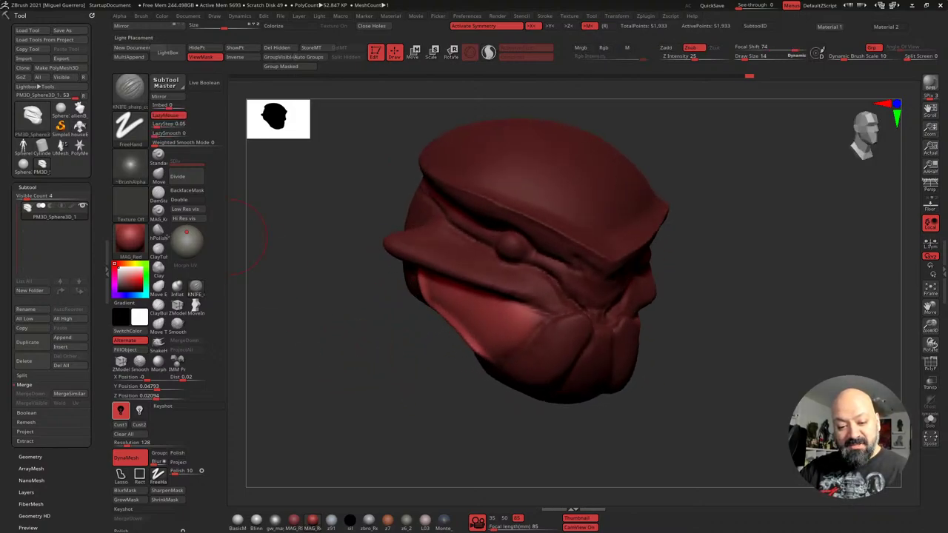
# Pull the unmasked jaw panel outward with the Move brush at draw size 34 and clear the mask
pyautogui.click(158, 174)
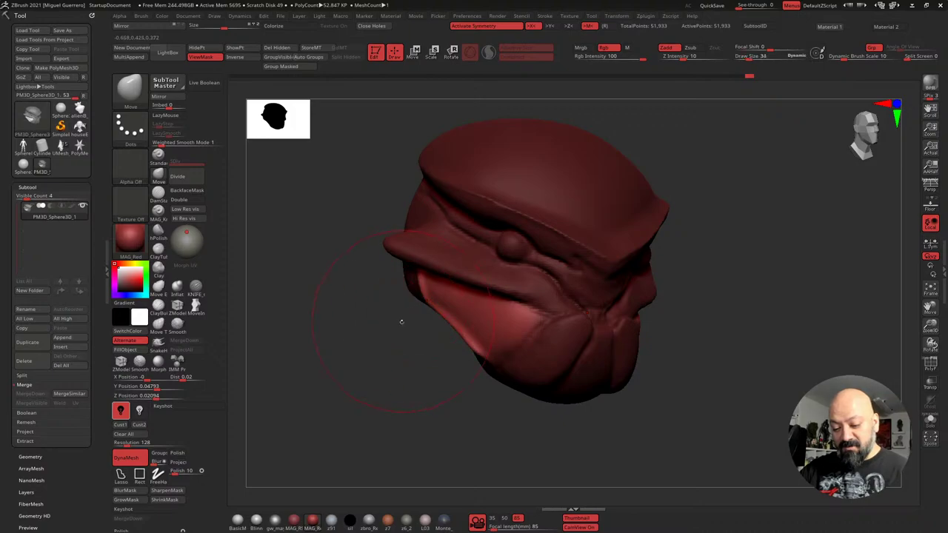
pyautogui.moveTo(402, 321)
pyautogui.mouseDown()
pyautogui.moveTo(370, 318)
pyautogui.moveTo(407, 302)
pyautogui.moveTo(413, 328)
pyautogui.moveTo(386, 326)
pyautogui.moveTo(406, 314)
pyautogui.moveTo(444, 327)
pyautogui.mouseUp()
pyautogui.moveTo(388, 342)
pyautogui.mouseDown()
pyautogui.moveTo(351, 362)
pyautogui.moveTo(400, 326)
pyautogui.mouseUp()
pyautogui.moveTo(329, 364)
pyautogui.mouseDown()
pyautogui.moveTo(354, 356)
pyautogui.moveTo(345, 348)
pyautogui.moveTo(437, 328)
pyautogui.mouseUp()
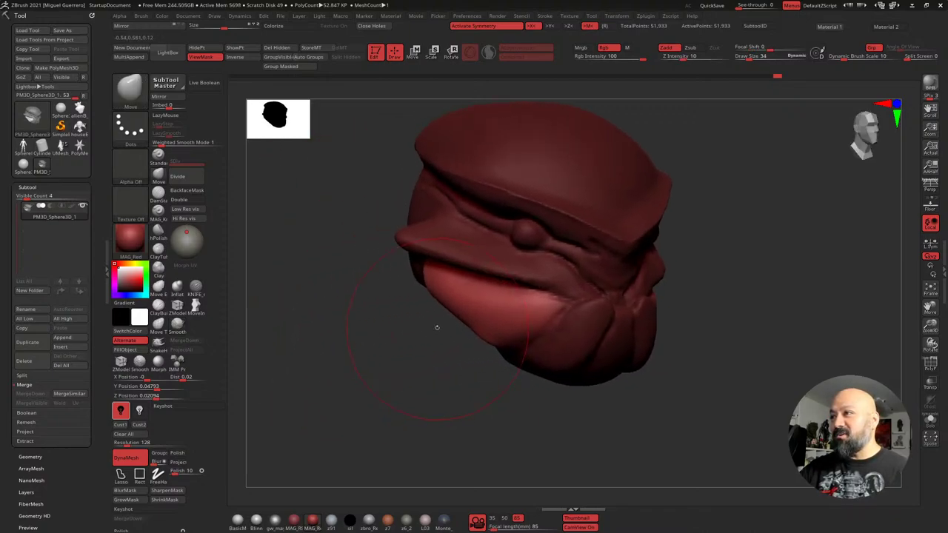
pyautogui.moveTo(356, 340)
pyautogui.keyDown('alt'); pyautogui.mouseDown()
pyautogui.moveTo(367, 342)
pyautogui.moveTo(300, 320)
pyautogui.moveTo(340, 318)
pyautogui.moveTo(337, 363)
pyautogui.moveTo(231, 274)
pyautogui.mouseUp(); pyautogui.keyUp('alt')
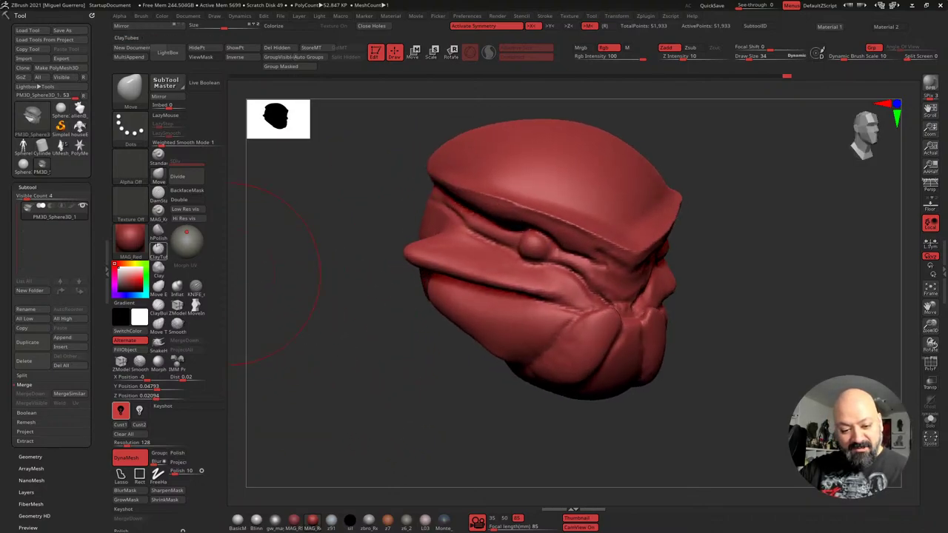
# Sharpen the jaw panel's rear and upper edges with the knife brush at draw size 7 and set the DynaMesh resolution to 216
pyautogui.click(195, 286)
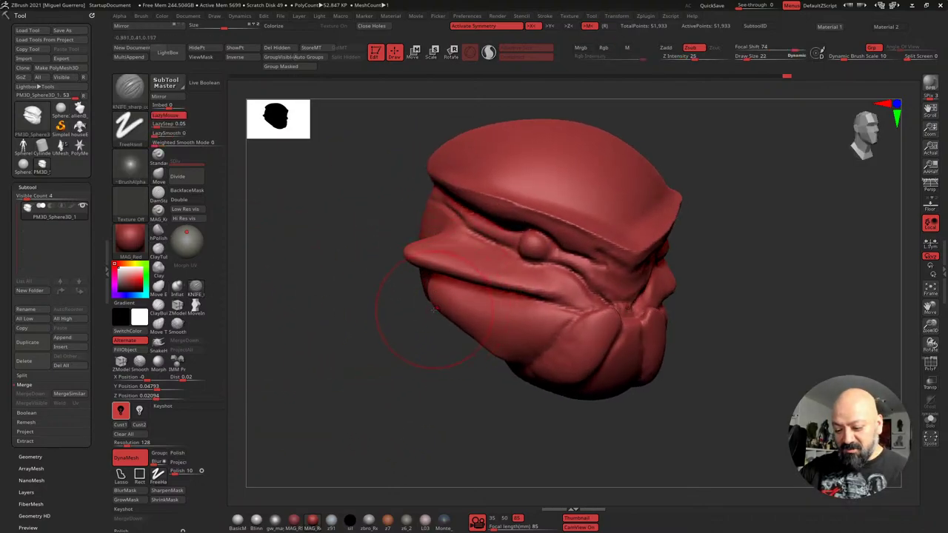
pyautogui.moveTo(404, 319); pyautogui.dragTo(442, 314)
pyautogui.press('[')
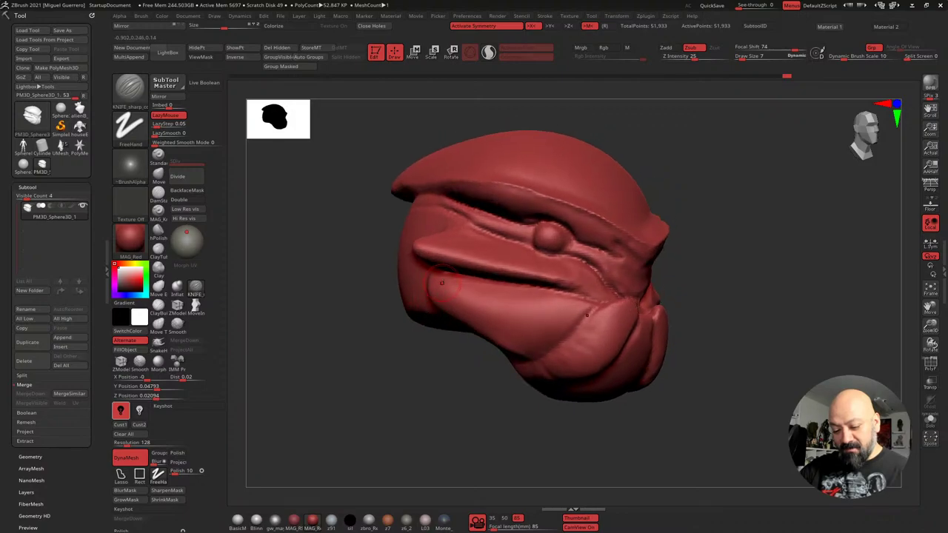
pyautogui.moveTo(434, 268); pyautogui.dragTo(568, 287)
pyautogui.moveTo(127, 442); pyautogui.dragTo(134, 442)
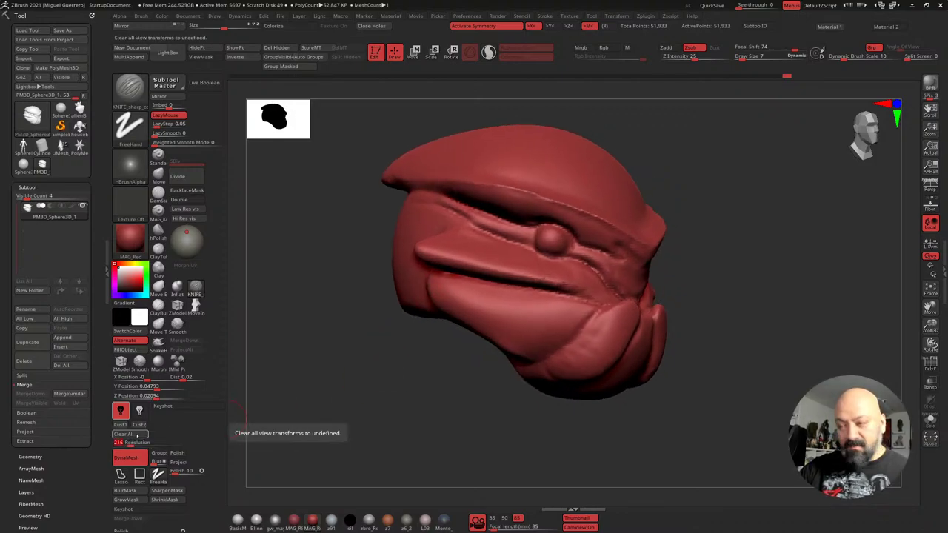
# Carve the seam along the jaw panel's lower and front edges and a groove beneath the cheek fin
pyautogui.moveTo(375, 343); pyautogui.dragTo(391, 331)
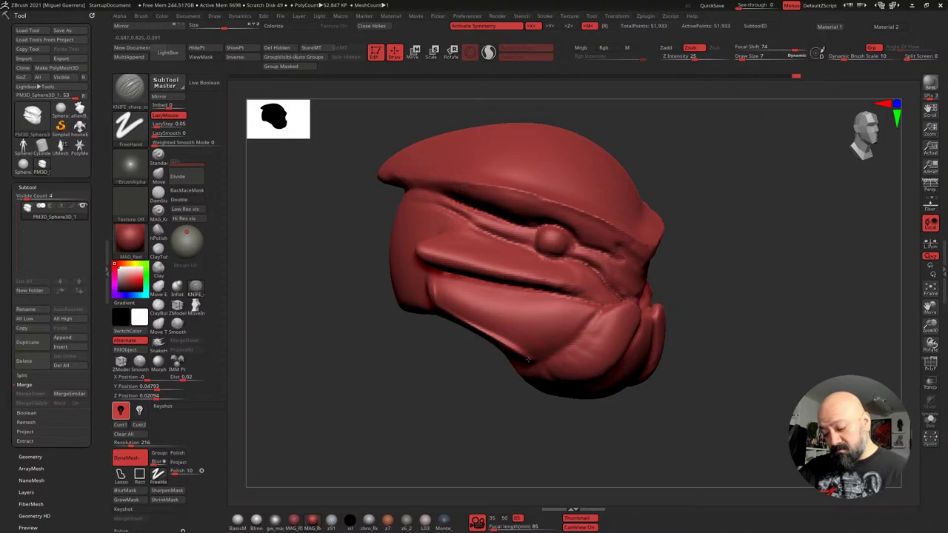
pyautogui.moveTo(528, 359); pyautogui.dragTo(589, 309)
pyautogui.moveTo(504, 371); pyautogui.dragTo(460, 326)
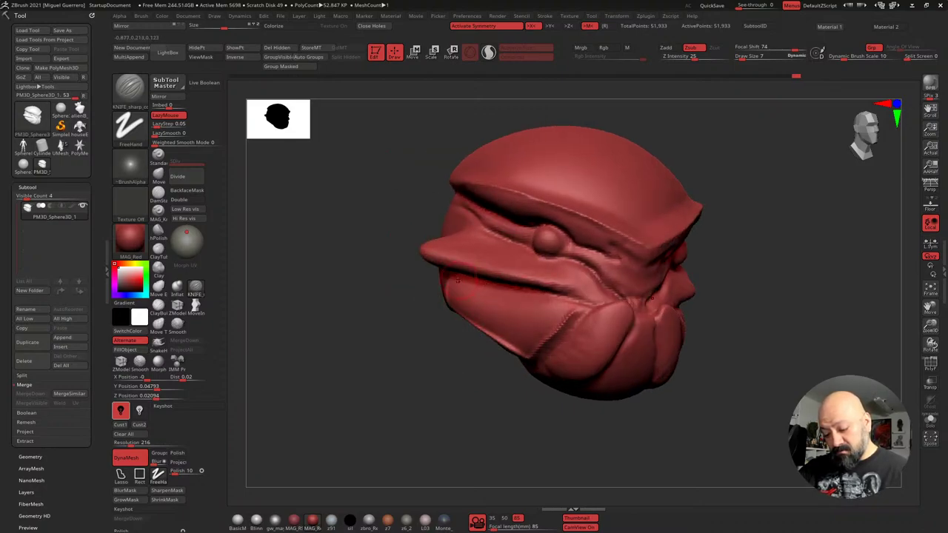
pyautogui.moveTo(528, 300); pyautogui.dragTo(579, 304)
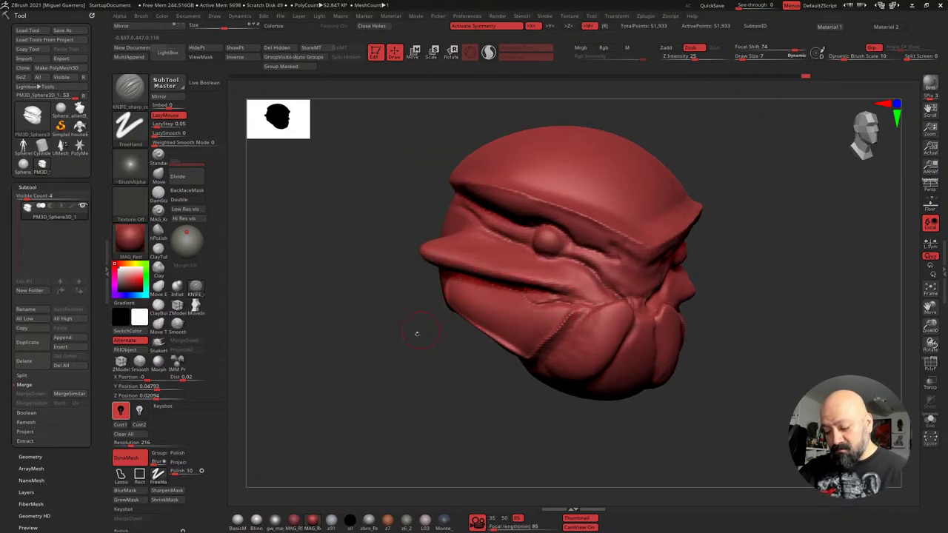
pyautogui.moveTo(417, 333)
pyautogui.mouseDown()
pyautogui.moveTo(402, 353)
pyautogui.moveTo(411, 337)
pyautogui.mouseUp()
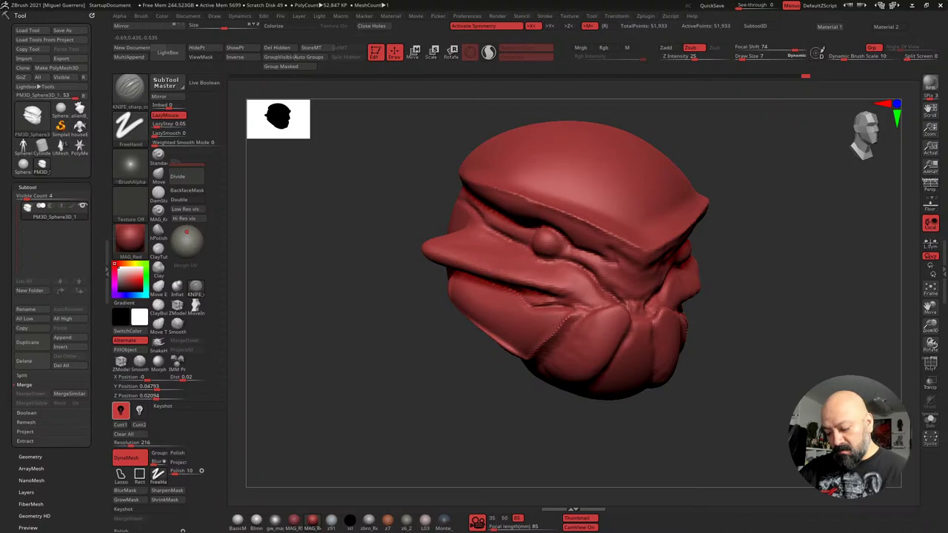
# Deepen the seam between the front of the jaw panel and the rounded mouth plate with repeated knife strokes
pyautogui.moveTo(575, 311); pyautogui.dragTo(532, 357)
pyautogui.moveTo(489, 385); pyautogui.dragTo(555, 337)
pyautogui.moveTo(569, 321); pyautogui.dragTo(548, 343)
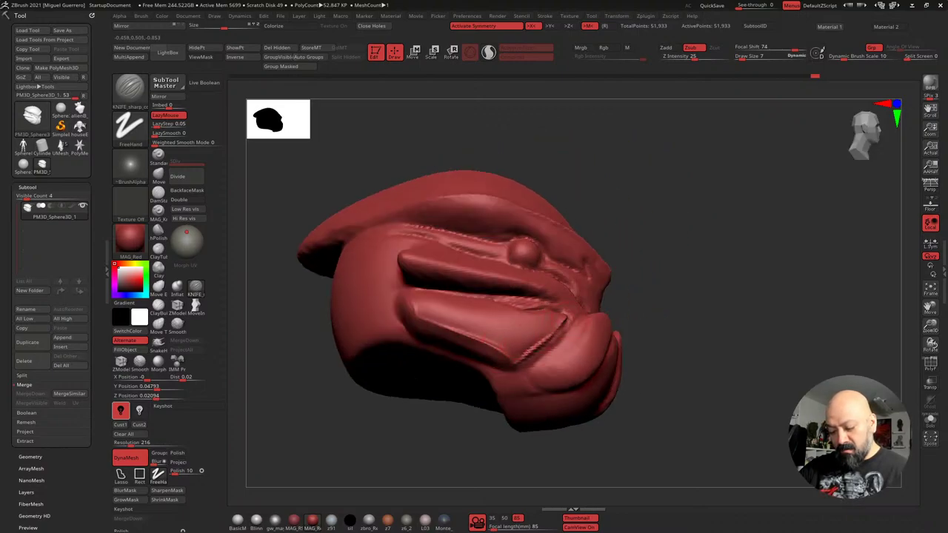
pyautogui.moveTo(537, 354); pyautogui.dragTo(455, 374, button='right')
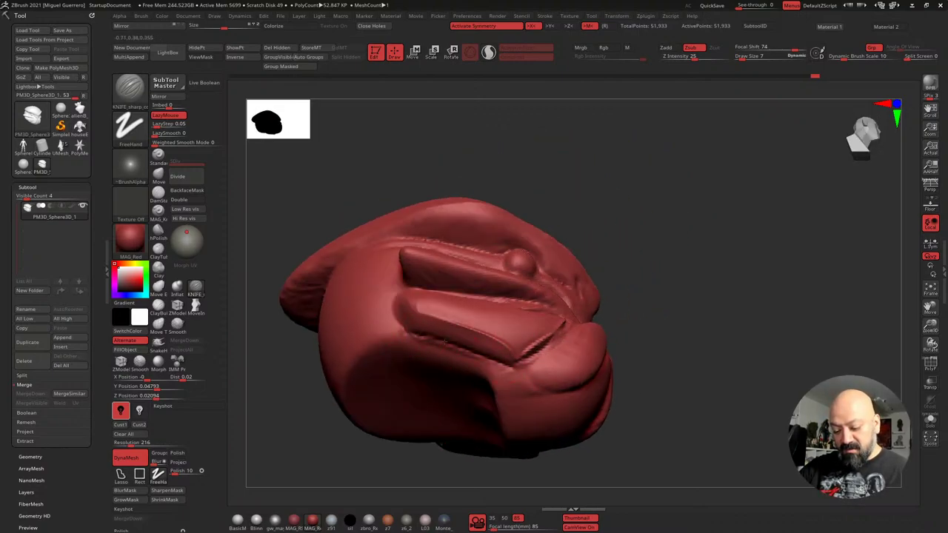
# Carve the jaw panel's lower seam and rear edge with the knife brush at draw size 7 and remesh at DynaMesh resolution 216
pyautogui.moveTo(445, 340); pyautogui.dragTo(513, 366)
pyautogui.moveTo(277, 348); pyautogui.dragTo(292, 393)
pyautogui.moveTo(392, 297); pyautogui.dragTo(402, 330)
pyautogui.moveTo(402, 409); pyautogui.dragTo(415, 418)
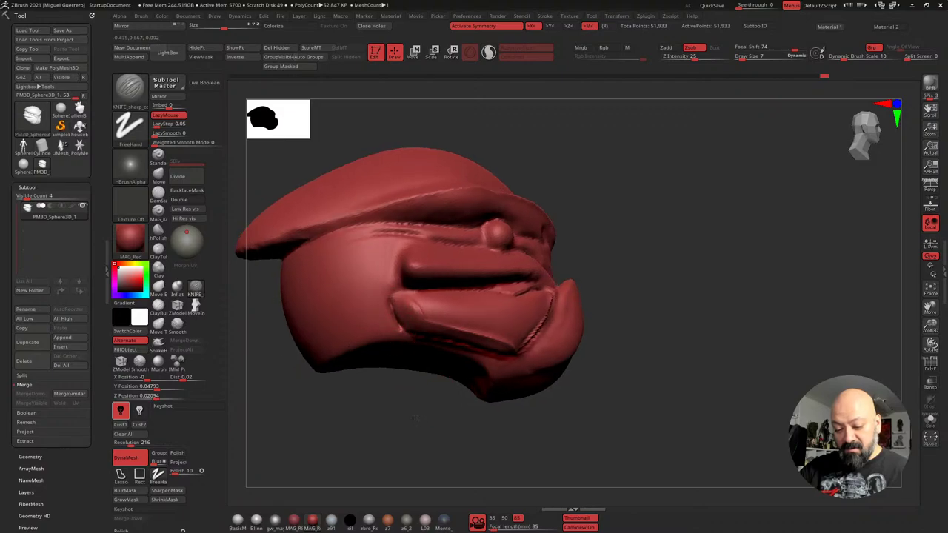
pyautogui.moveTo(413, 418)
pyautogui.mouseDown(button='right')
pyautogui.moveTo(373, 407)
pyautogui.moveTo(437, 345)
pyautogui.moveTo(372, 357)
pyautogui.mouseUp(button='right')
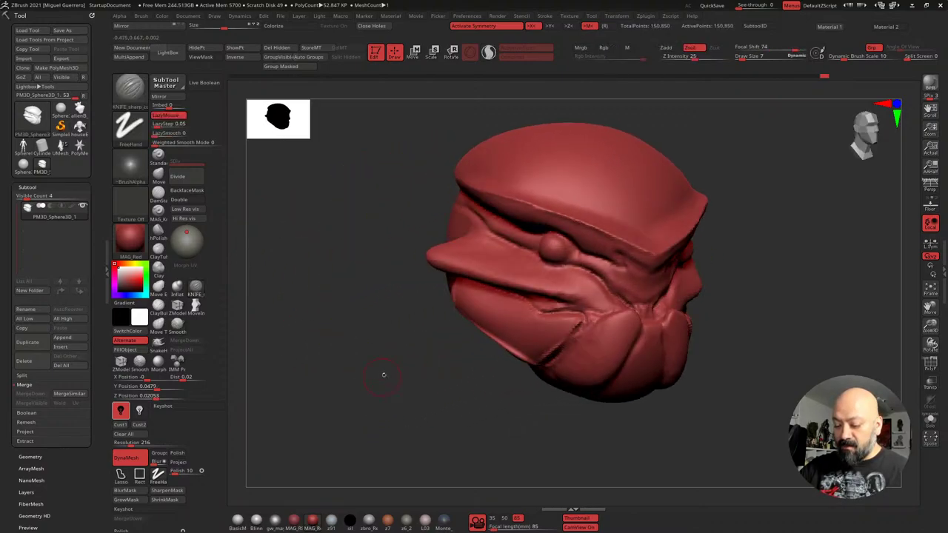
pyautogui.moveTo(454, 373); pyautogui.dragTo(429, 362, button='right')
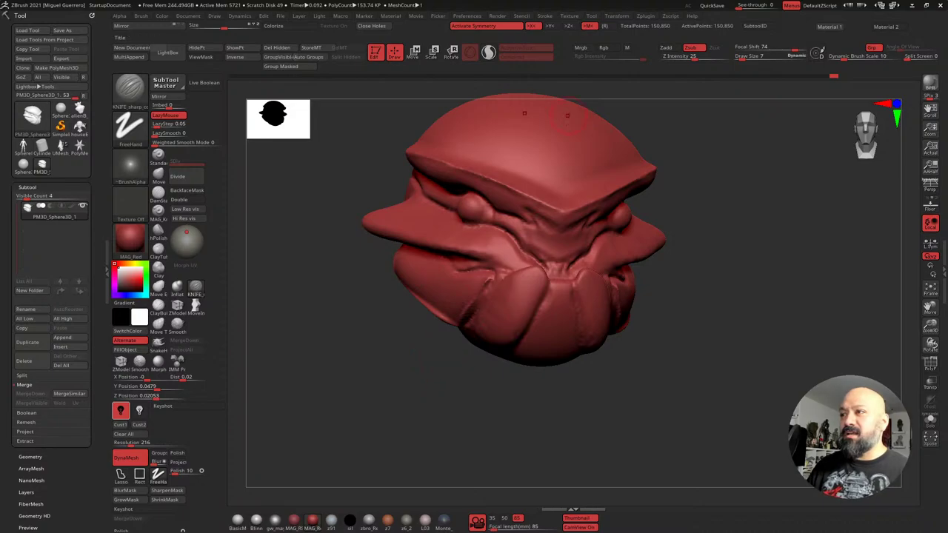
# Switch to the browser to examine the ghost crab reference photo and return to the ZBrush sculpt
pyautogui.hotkey('alt', 'Tab')
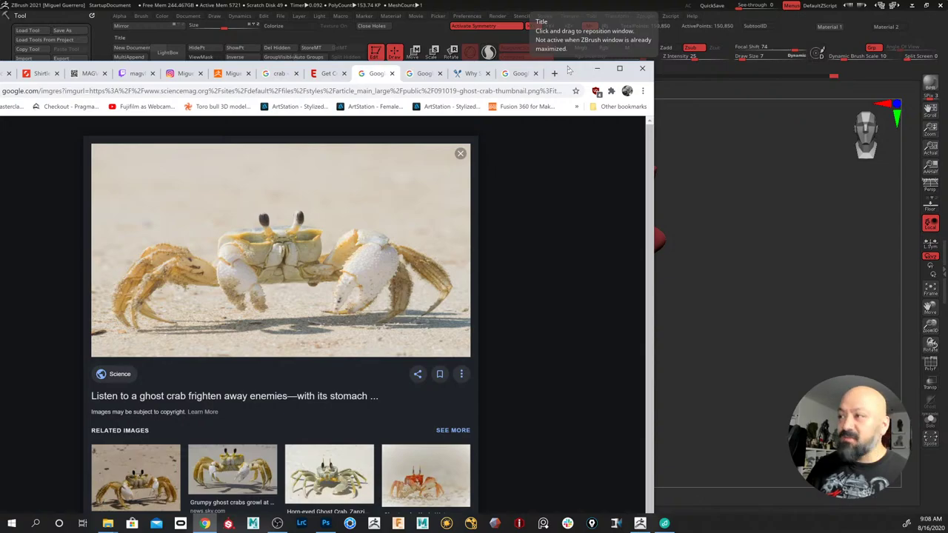
pyautogui.moveTo(569, 70); pyautogui.dragTo(541, 0)
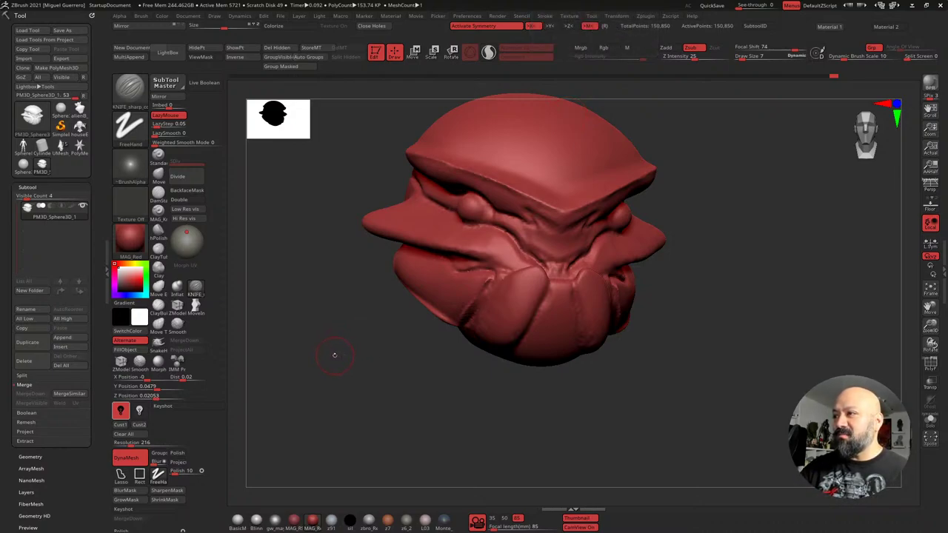
pyautogui.moveTo(337, 352)
pyautogui.mouseDown()
pyautogui.moveTo(305, 355)
pyautogui.moveTo(361, 355)
pyautogui.mouseUp()
# Apply the grey z6_2 material and carve the seams around the central mouth plate with the knife brush at draw size 7
pyautogui.click(406, 520)
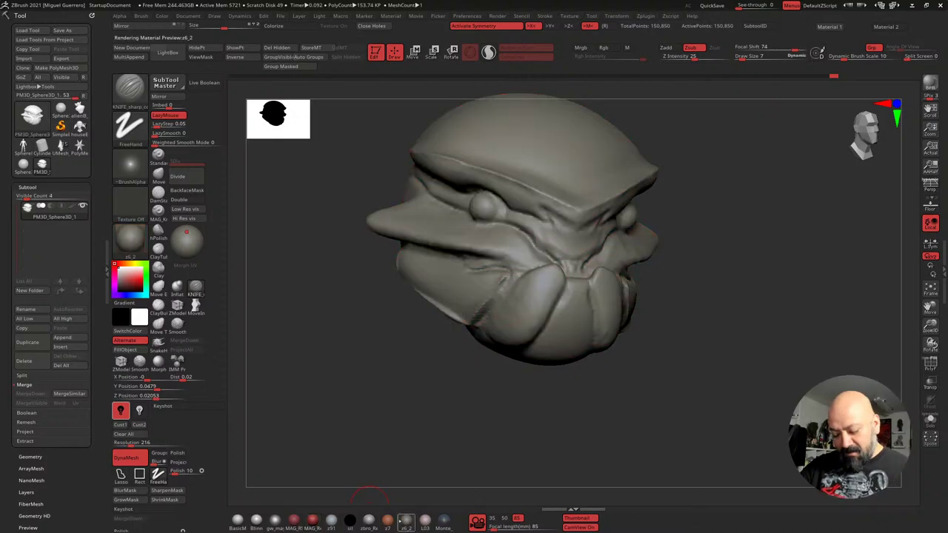
pyautogui.moveTo(397, 396); pyautogui.dragTo(485, 337)
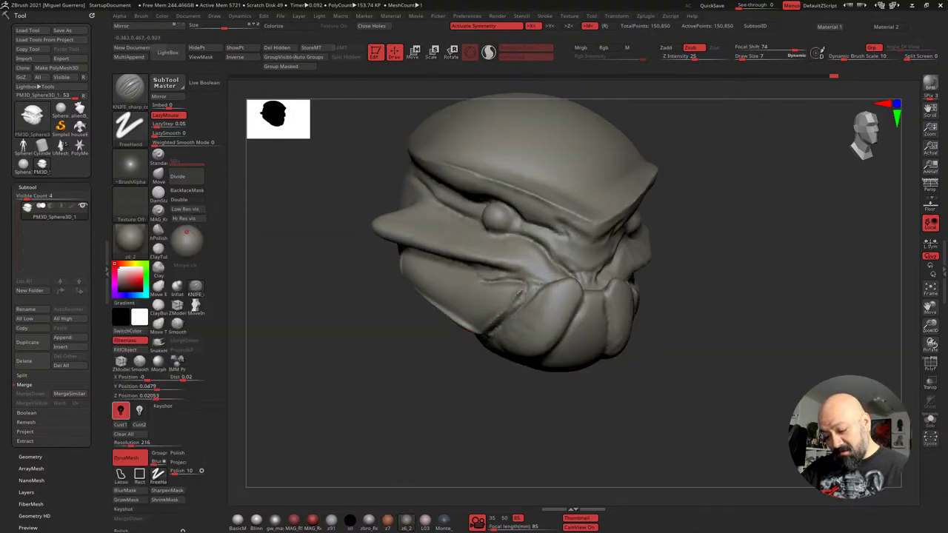
pyautogui.moveTo(469, 345); pyautogui.dragTo(452, 345)
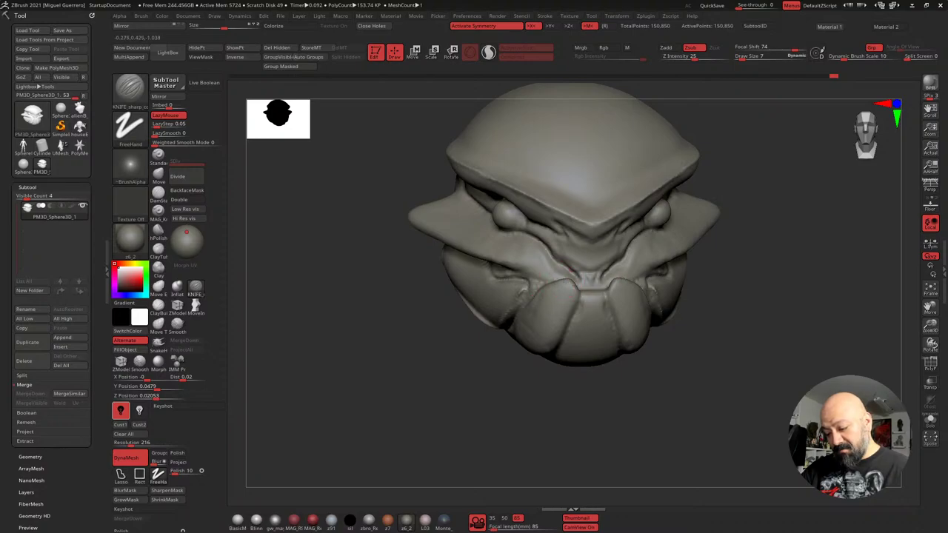
pyautogui.moveTo(580, 291)
pyautogui.mouseDown()
pyautogui.moveTo(556, 345)
pyautogui.moveTo(543, 326)
pyautogui.moveTo(516, 360)
pyautogui.mouseUp()
pyautogui.moveTo(514, 395)
pyautogui.mouseDown(button='right')
pyautogui.moveTo(491, 358)
pyautogui.moveTo(539, 381)
pyautogui.moveTo(530, 414)
pyautogui.mouseUp(button='right')
pyautogui.moveTo(578, 318); pyautogui.dragTo(591, 381)
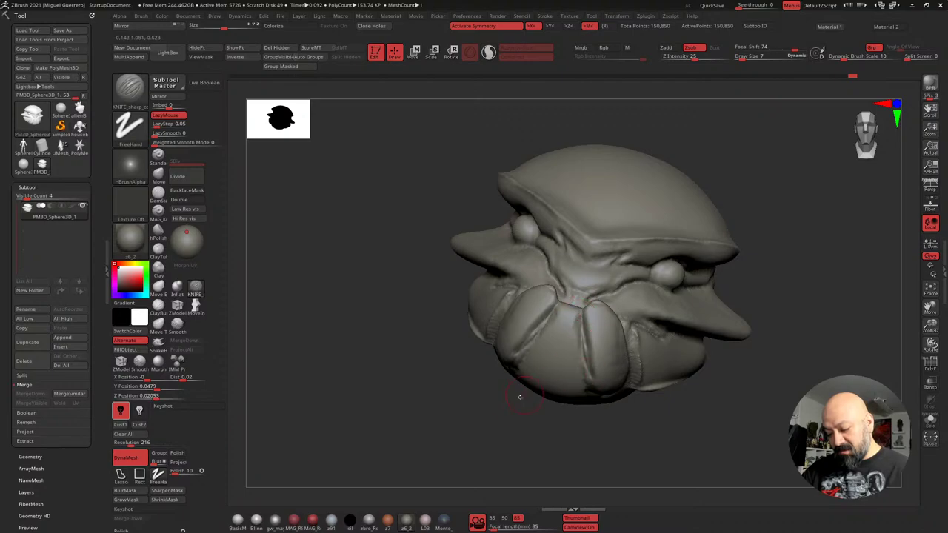
# Smooth the central mouth plate, mask it, and invert the mask so only that plate can be edited
pyautogui.moveTo(569, 317)
pyautogui.keyDown('shift'); pyautogui.mouseDown()
pyautogui.moveTo(577, 379)
pyautogui.moveTo(575, 364)
pyautogui.mouseUp(); pyautogui.keyUp('shift')
pyautogui.moveTo(576, 311)
pyautogui.keyDown('ctrl'); pyautogui.mouseDown()
pyautogui.moveTo(574, 345)
pyautogui.moveTo(556, 380)
pyautogui.moveTo(549, 371)
pyautogui.moveTo(574, 311)
pyautogui.moveTo(550, 328)
pyautogui.moveTo(544, 362)
pyautogui.mouseUp(); pyautogui.keyUp('ctrl')
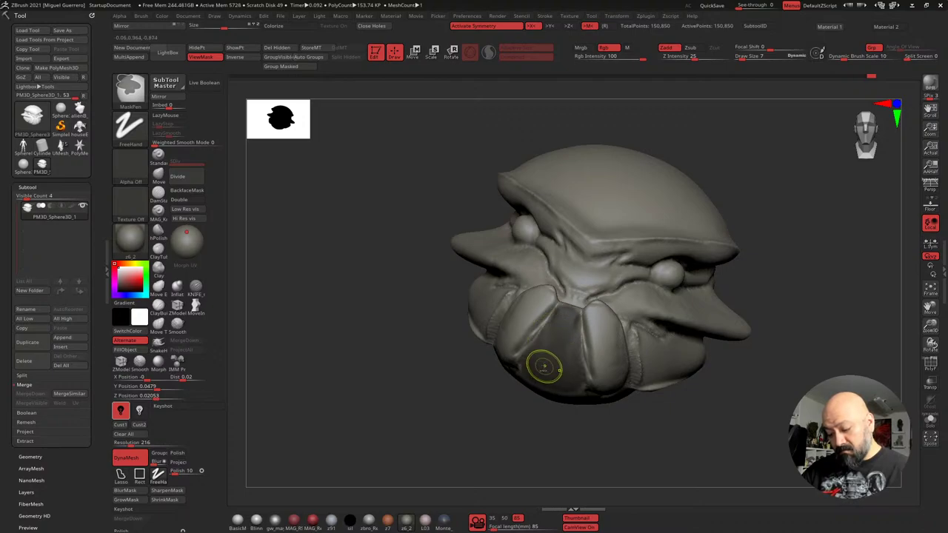
pyautogui.moveTo(376, 378)
pyautogui.mouseDown()
pyautogui.moveTo(417, 385)
pyautogui.moveTo(370, 374)
pyautogui.moveTo(274, 313)
pyautogui.mouseUp()
pyautogui.keyDown('ctrl'); pyautogui.click(368, 372); pyautogui.keyUp('ctrl')
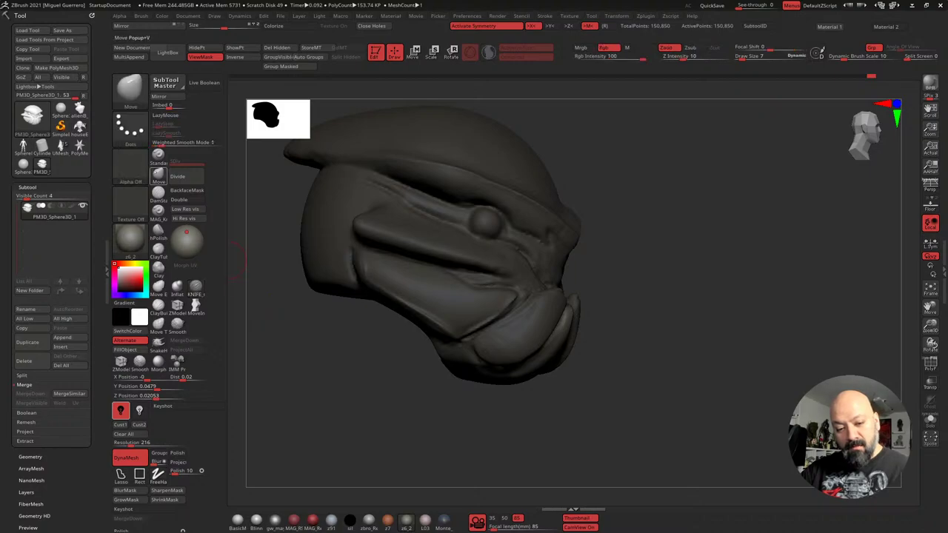
# Pull the central mouth plate downward with the Move brush at draw size 30 and invert the mask
pyautogui.moveTo(531, 366)
pyautogui.mouseDown()
pyautogui.moveTo(548, 389)
pyautogui.moveTo(511, 413)
pyautogui.moveTo(474, 411)
pyautogui.moveTo(498, 395)
pyautogui.mouseUp()
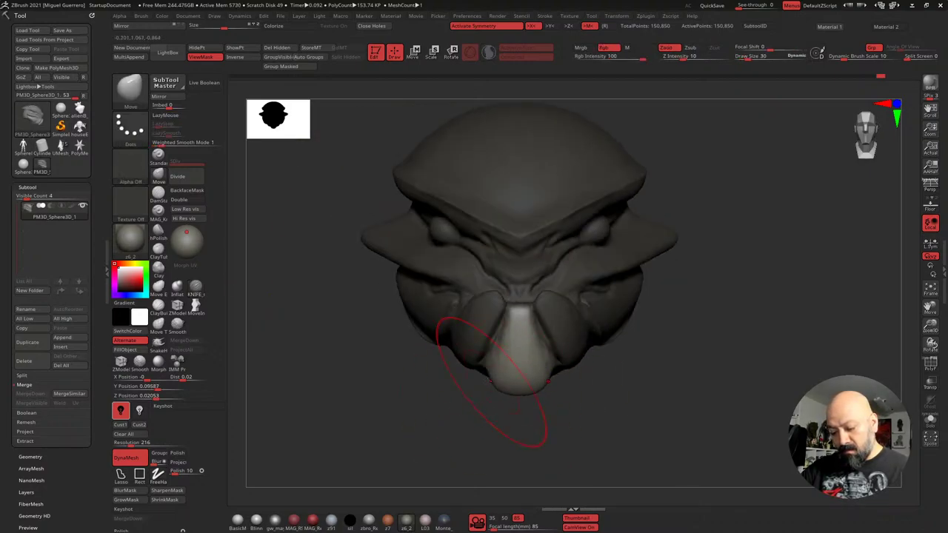
pyautogui.moveTo(327, 373)
pyautogui.mouseDown()
pyautogui.moveTo(376, 370)
pyautogui.moveTo(357, 364)
pyautogui.mouseUp()
pyautogui.moveTo(356, 364)
pyautogui.keyDown('ctrl'); pyautogui.mouseDown(button='right')
pyautogui.moveTo(363, 385)
pyautogui.moveTo(379, 359)
pyautogui.moveTo(361, 333)
pyautogui.moveTo(440, 350)
pyautogui.mouseUp(button='right'); pyautogui.keyUp('ctrl')
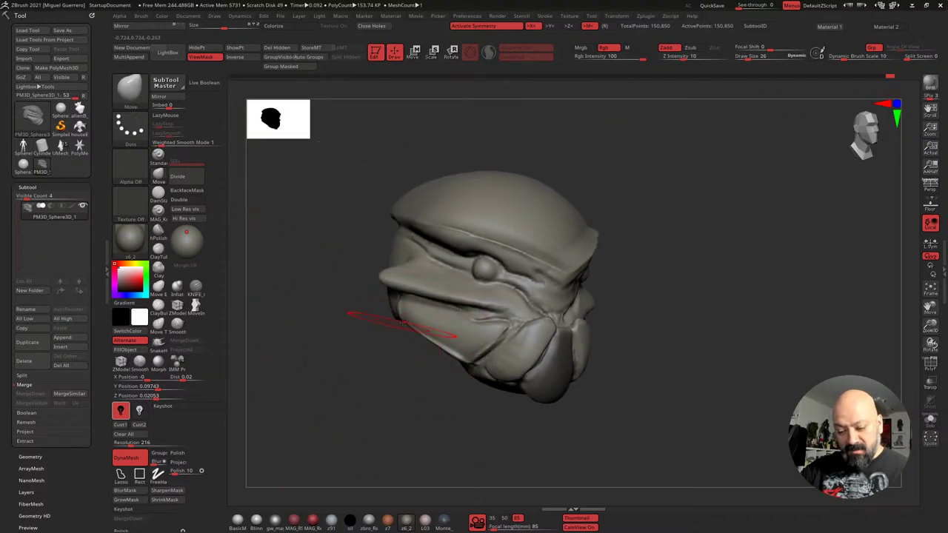
# Carve the crease beneath the front of the brow plate with the knife brush at draw size 3
pyautogui.click(195, 287)
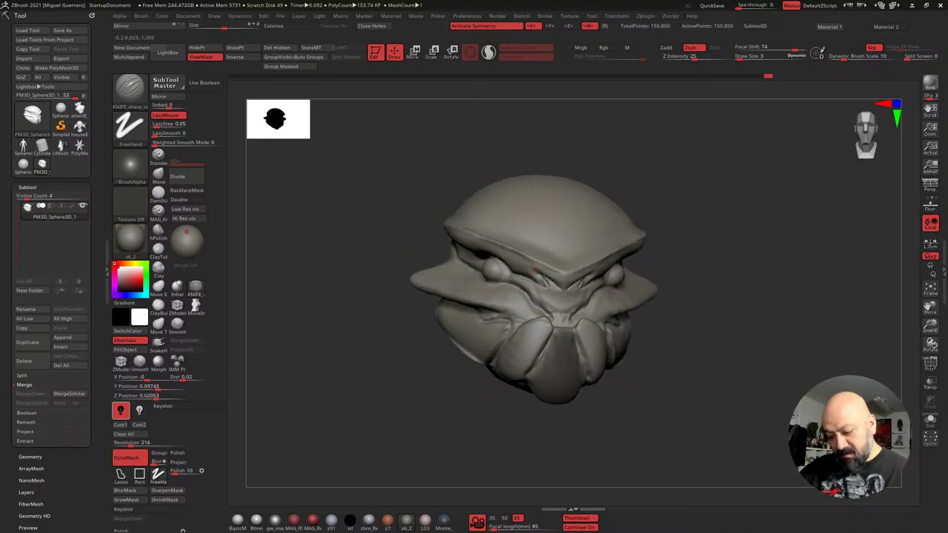
pyautogui.moveTo(544, 279); pyautogui.dragTo(549, 284)
pyautogui.moveTo(311, 235)
pyautogui.mouseDown()
pyautogui.moveTo(379, 225)
pyautogui.moveTo(345, 239)
pyautogui.moveTo(334, 229)
pyautogui.moveTo(419, 242)
pyautogui.mouseUp()
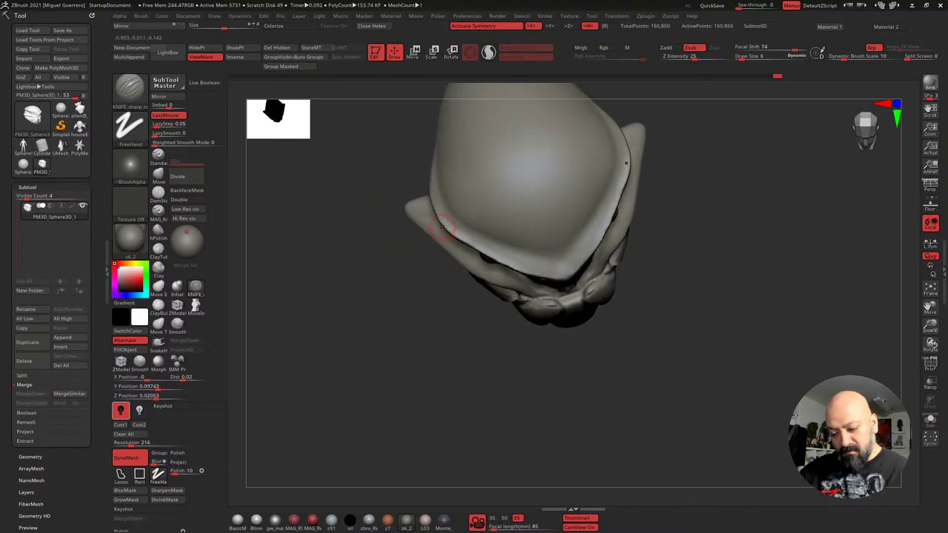
# Pull a row of small spikes out of the brow plate's side edges with the SnakeHook brush at draw size 5
pyautogui.press('b')
pyautogui.press('s')
pyautogui.press('h')
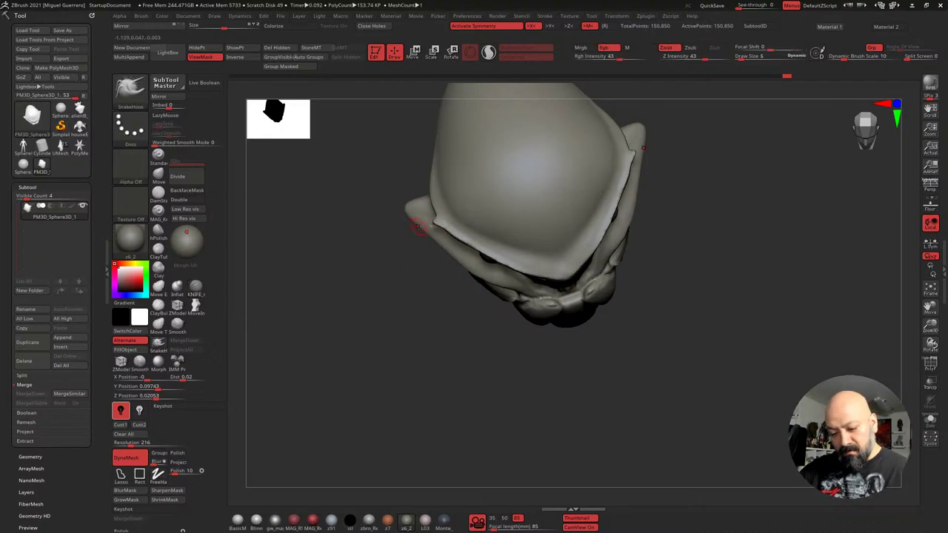
pyautogui.moveTo(416, 226); pyautogui.dragTo(400, 289)
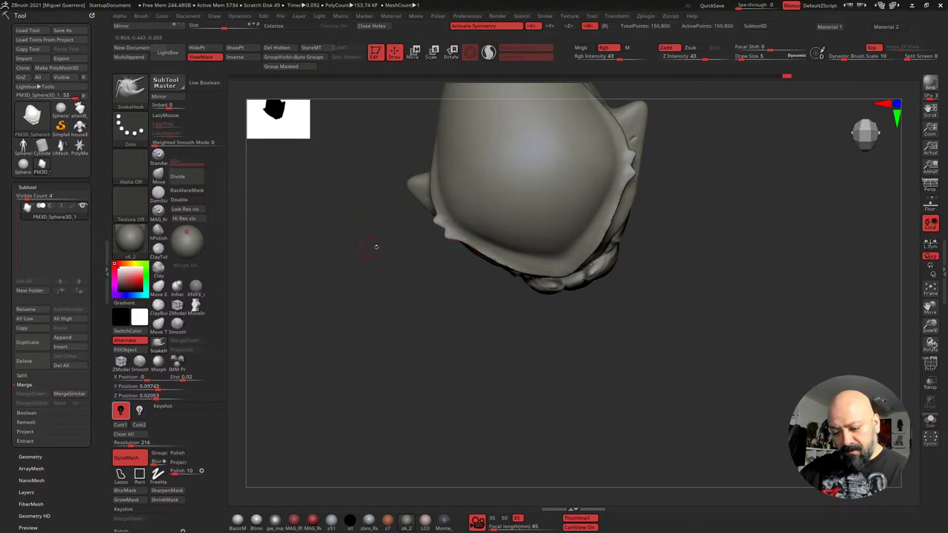
pyautogui.moveTo(362, 264)
pyautogui.mouseDown()
pyautogui.moveTo(363, 197)
pyautogui.moveTo(327, 225)
pyautogui.moveTo(340, 239)
pyautogui.mouseUp()
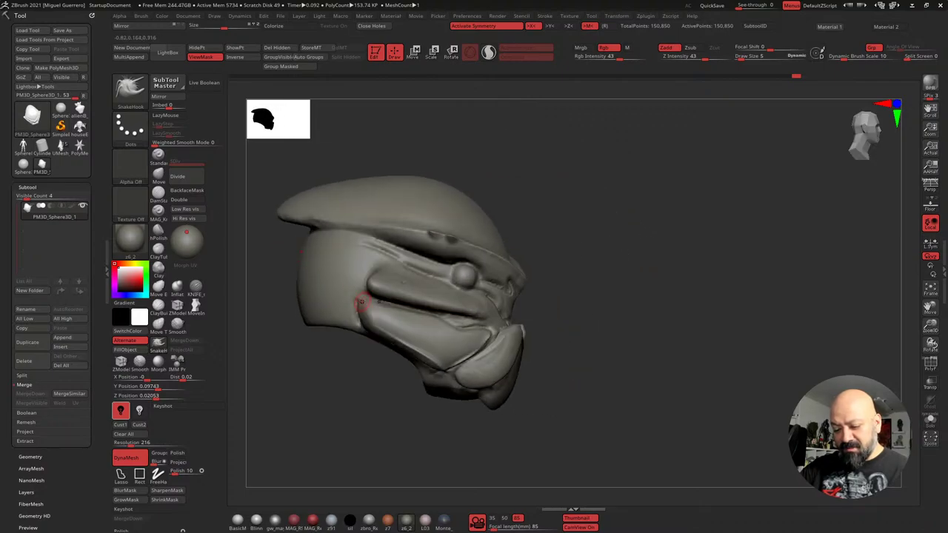
pyautogui.moveTo(360, 302)
pyautogui.mouseDown()
pyautogui.moveTo(370, 393)
pyautogui.moveTo(395, 355)
pyautogui.moveTo(421, 231)
pyautogui.mouseUp()
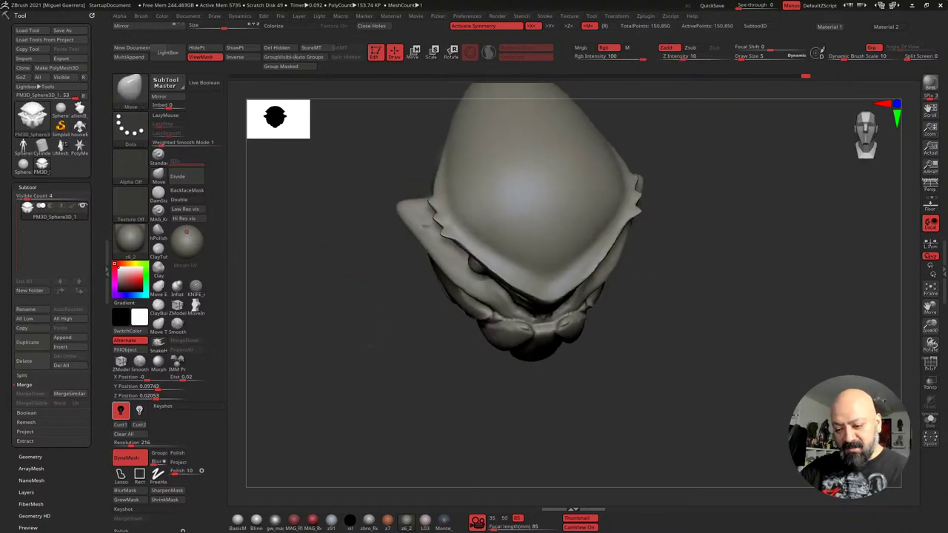
# Smooth the small spikes along the brow plate's side edges and reshape them with the Move brush at draw size 4
pyautogui.keyDown('shift'); pyautogui.moveTo(371, 345); pyautogui.dragTo(373, 351); pyautogui.keyUp('shift')
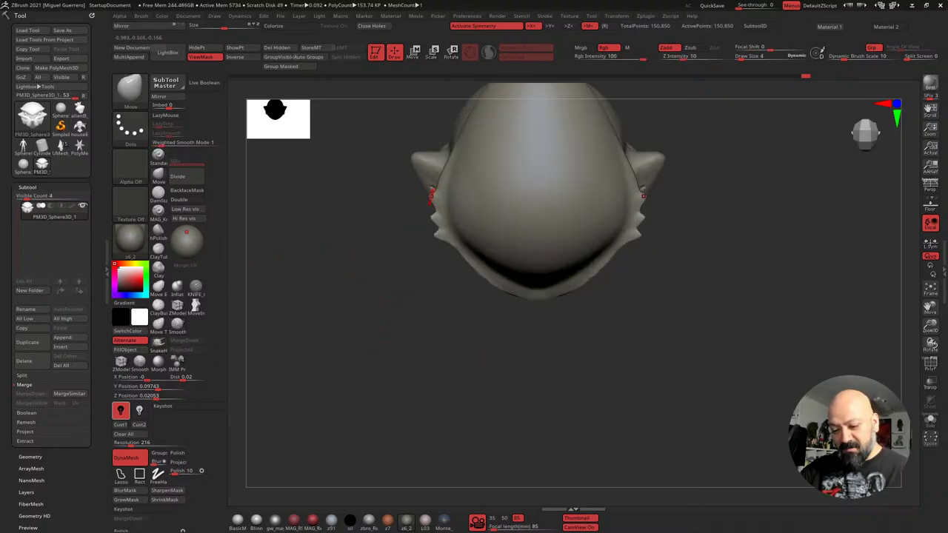
pyautogui.keyDown('shift'); pyautogui.moveTo(421, 202); pyautogui.dragTo(438, 239); pyautogui.keyUp('shift')
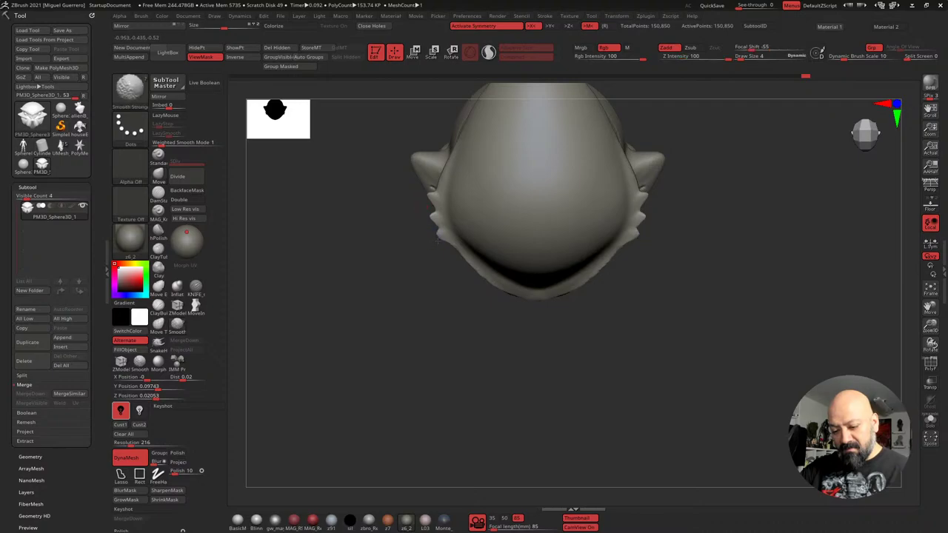
pyautogui.moveTo(419, 202)
pyautogui.mouseDown()
pyautogui.moveTo(293, 263)
pyautogui.moveTo(313, 309)
pyautogui.moveTo(351, 289)
pyautogui.mouseUp()
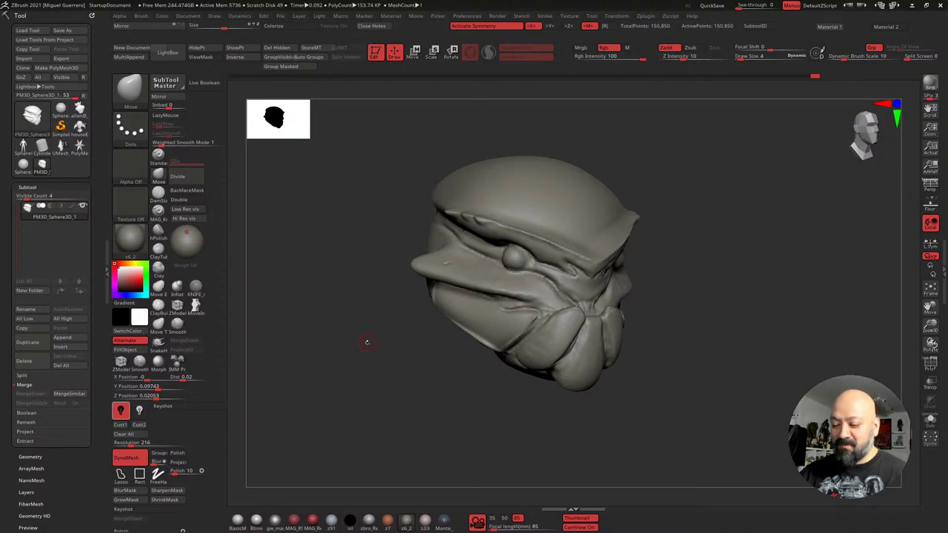
pyautogui.moveTo(352, 359)
pyautogui.mouseDown()
pyautogui.moveTo(363, 366)
pyautogui.moveTo(334, 333)
pyautogui.moveTo(373, 332)
pyautogui.mouseUp()
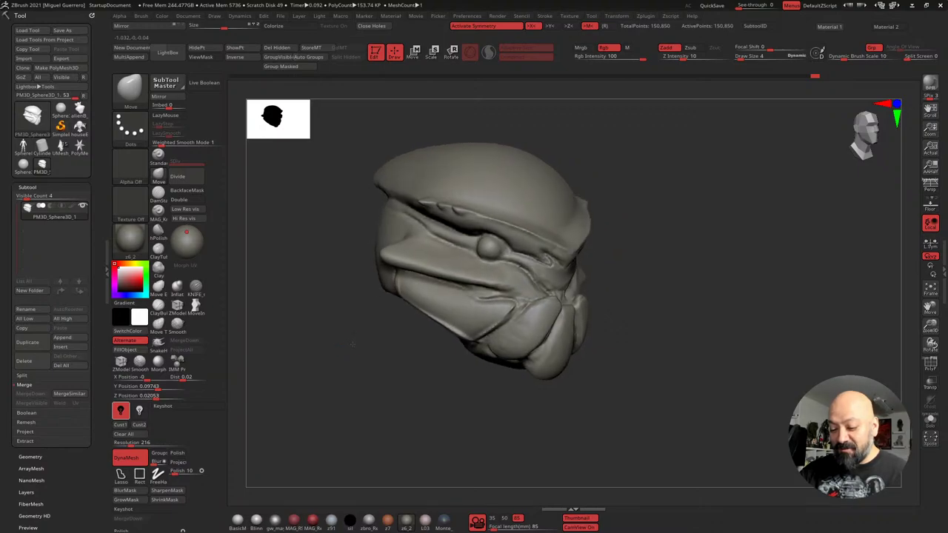
# Lasso-mask the rear side of the skull beneath the brow plate and invert the mask to isolate that area
pyautogui.moveTo(293, 329)
pyautogui.mouseDown()
pyautogui.moveTo(321, 319)
pyautogui.moveTo(406, 329)
pyautogui.moveTo(448, 297)
pyautogui.moveTo(435, 265)
pyautogui.mouseUp()
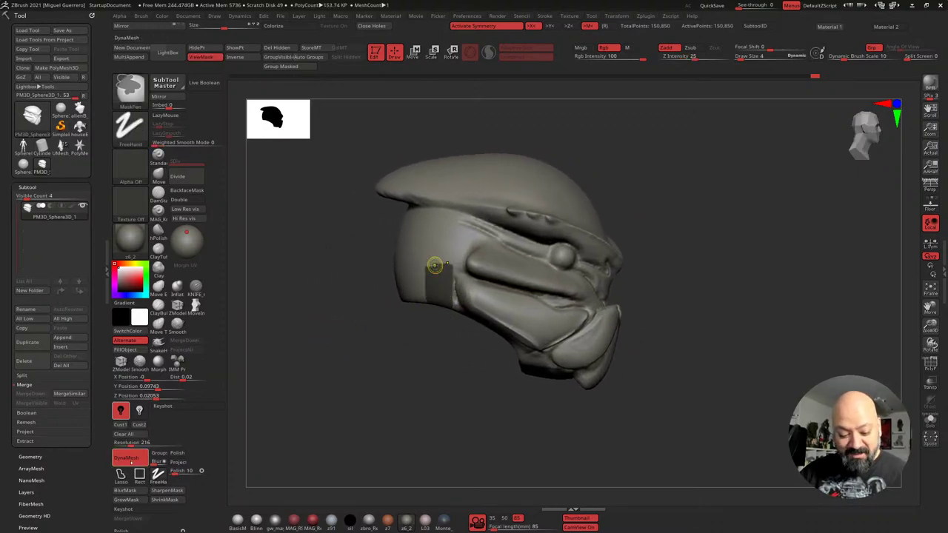
pyautogui.keyDown('ctrl'); pyautogui.click(121, 476); pyautogui.keyUp('ctrl')
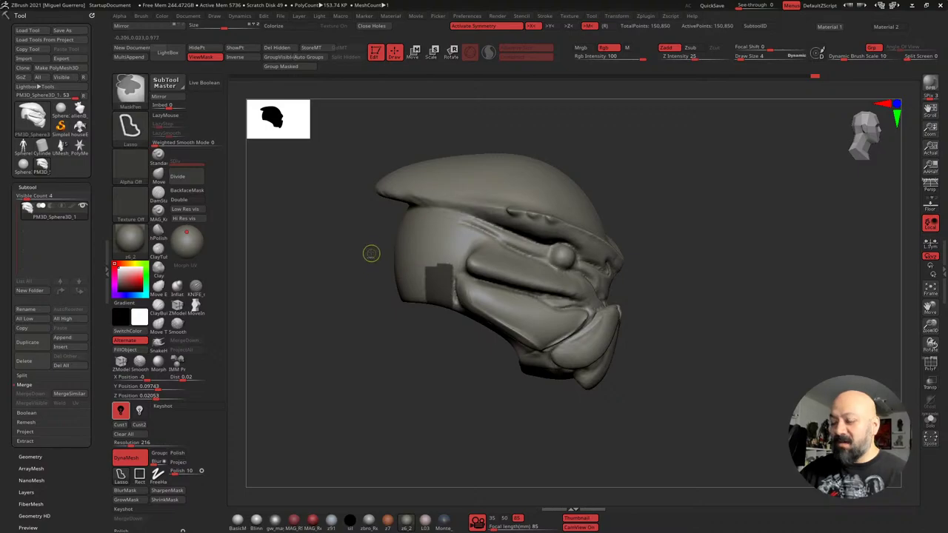
pyautogui.hotkey('ctrl', 'z')
pyautogui.moveTo(373, 253)
pyautogui.keyDown('ctrl'); pyautogui.mouseDown()
pyautogui.moveTo(387, 301)
pyautogui.moveTo(471, 253)
pyautogui.moveTo(366, 216)
pyautogui.mouseUp(); pyautogui.keyUp('ctrl')
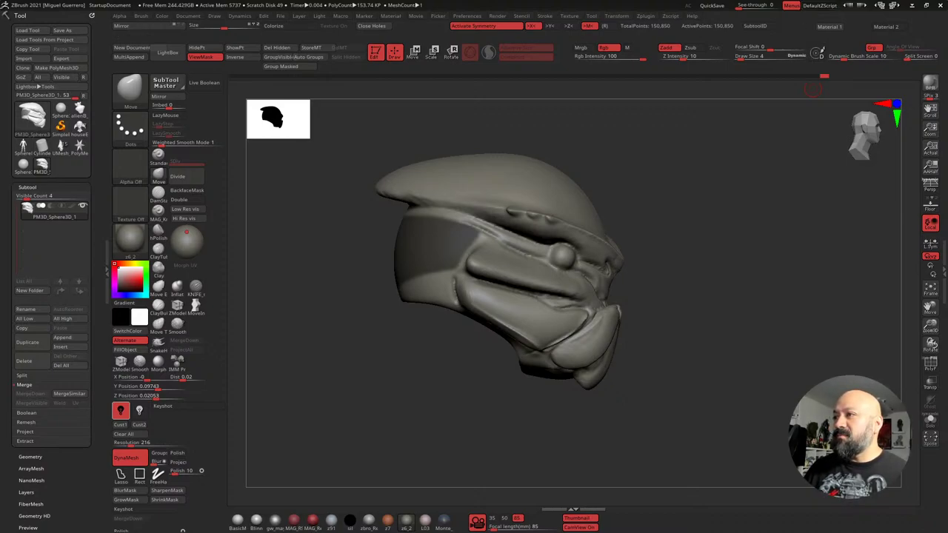
pyautogui.moveTo(348, 309); pyautogui.dragTo(289, 305)
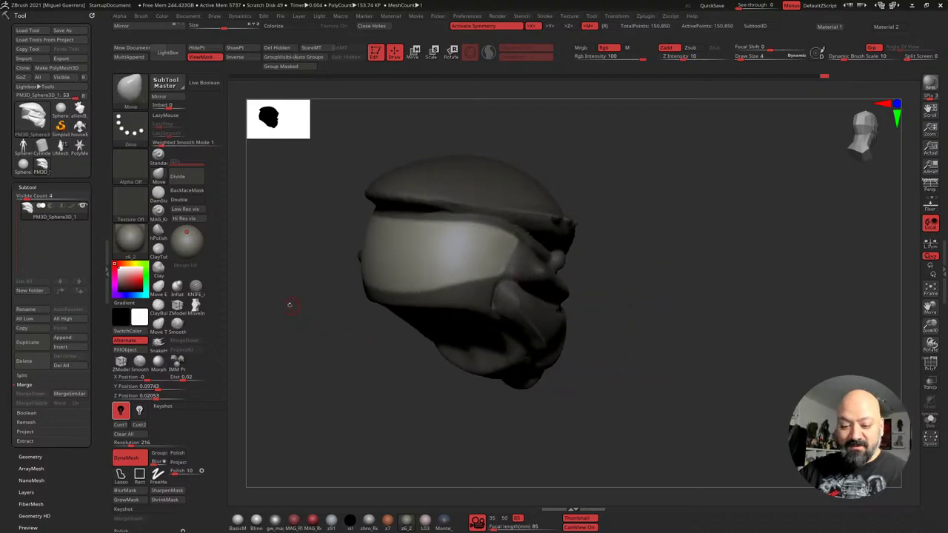
# Swell the unmasked rear skull area into a rounded bulge with the Inflat brush at draw size 34 and clear the mask
pyautogui.press('b')
pyautogui.press('i')
pyautogui.press('n')
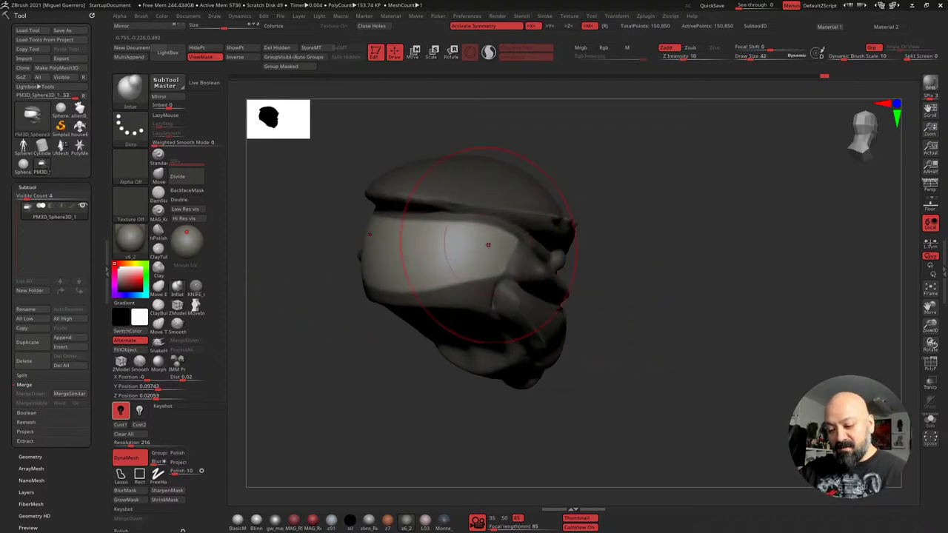
pyautogui.press('[')
pyautogui.moveTo(488, 245); pyautogui.dragTo(416, 244)
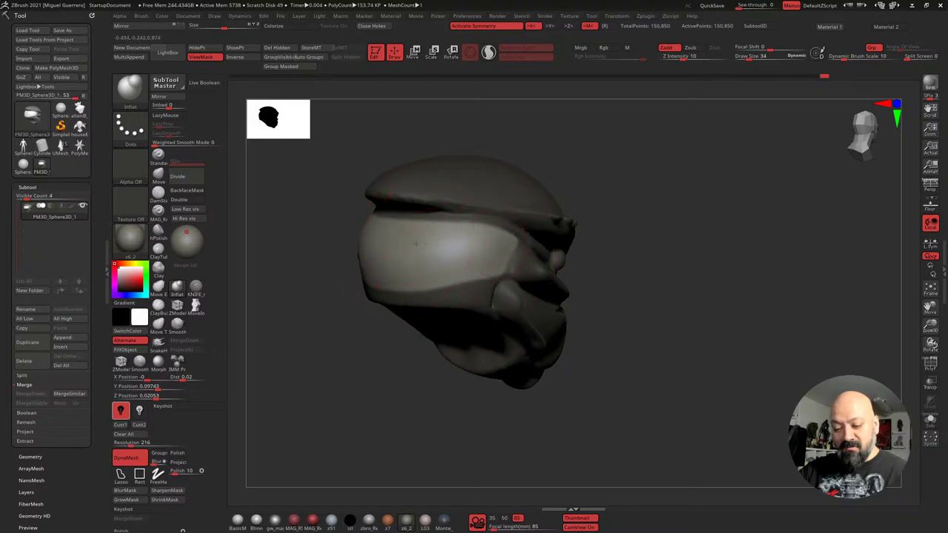
pyautogui.moveTo(366, 305)
pyautogui.mouseDown()
pyautogui.moveTo(332, 298)
pyautogui.moveTo(367, 308)
pyautogui.mouseUp()
pyautogui.moveTo(479, 247); pyautogui.dragTo(397, 263)
pyautogui.moveTo(363, 315)
pyautogui.mouseDown()
pyautogui.moveTo(345, 320)
pyautogui.moveTo(384, 322)
pyautogui.moveTo(433, 274)
pyautogui.moveTo(438, 294)
pyautogui.mouseUp()
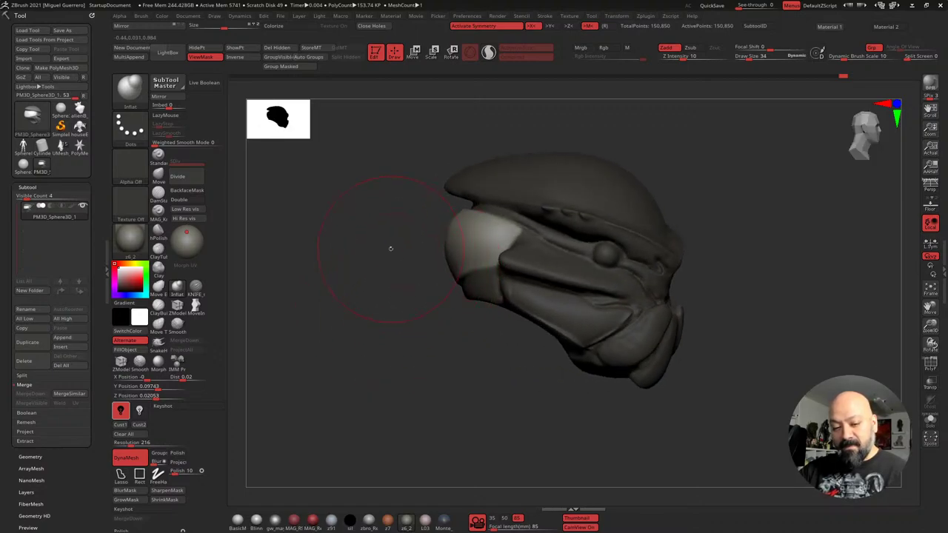
pyautogui.click(158, 173)
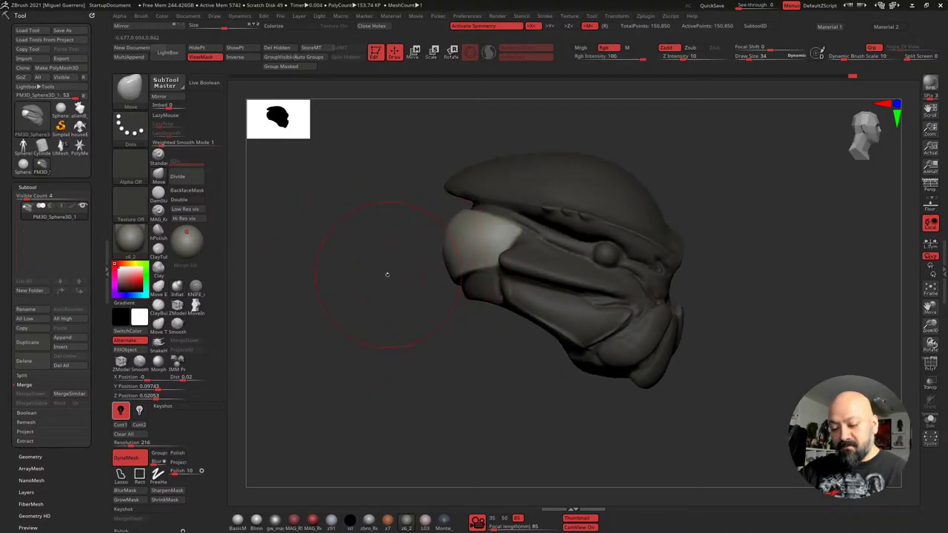
pyautogui.moveTo(388, 275)
pyautogui.mouseDown()
pyautogui.moveTo(395, 275)
pyautogui.moveTo(372, 314)
pyautogui.moveTo(351, 330)
pyautogui.moveTo(398, 327)
pyautogui.mouseUp()
# Carve creases along the rear bulge's edge and beneath the eye with the knife brush, reducing the draw size to 6
pyautogui.click(195, 287)
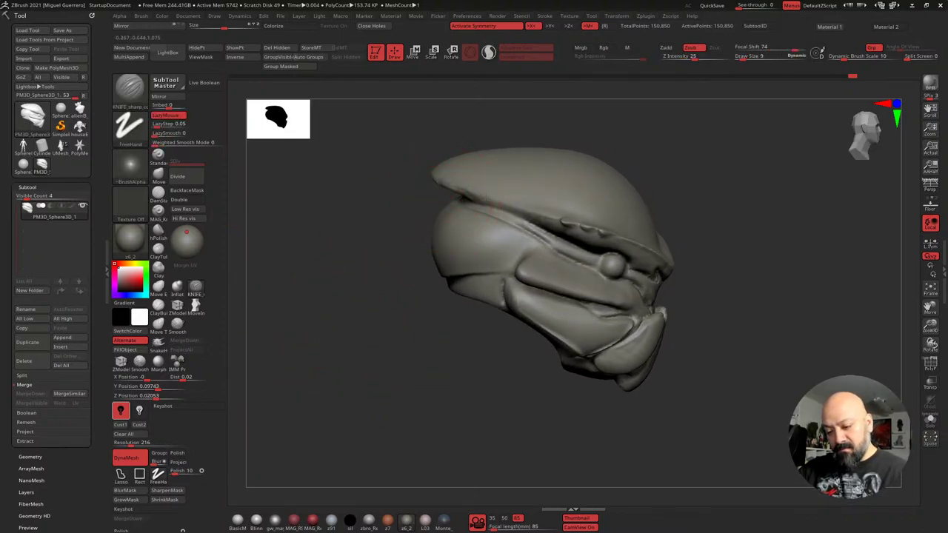
pyautogui.moveTo(421, 271); pyautogui.dragTo(468, 283)
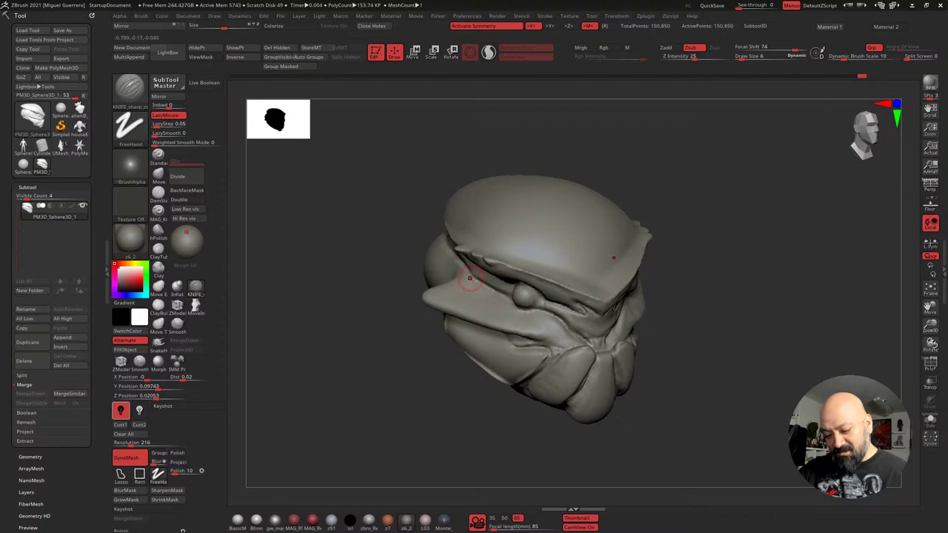
pyautogui.moveTo(523, 317); pyautogui.dragTo(557, 324)
pyautogui.moveTo(352, 337); pyautogui.dragTo(365, 305)
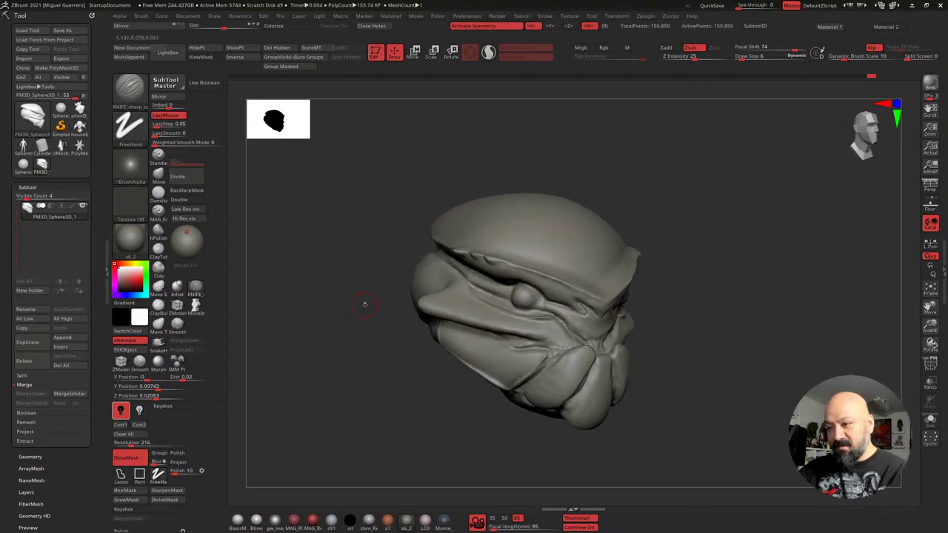
pyautogui.press('ctrl')
pyautogui.press('ctrl')
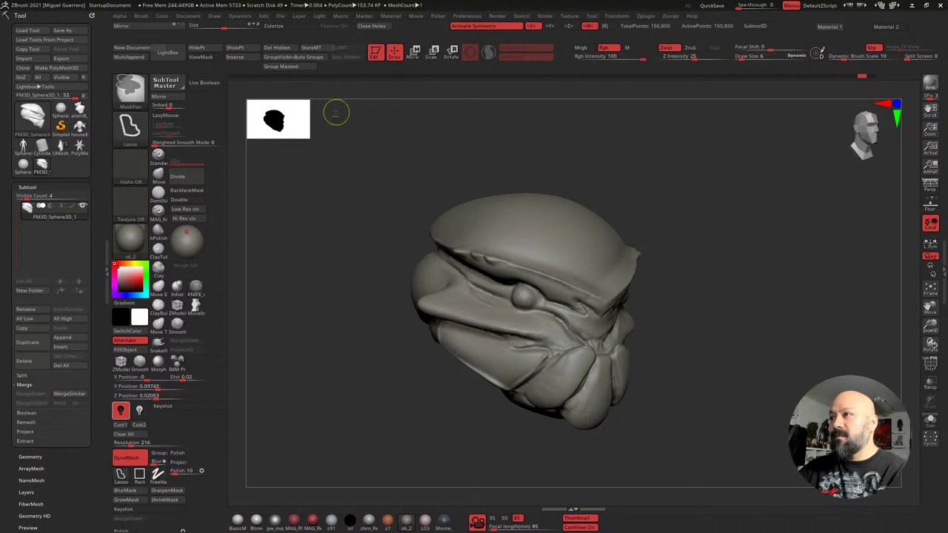
# Carve a curved crease into the cheek behind and beneath the eye with the DamStandard brush at draw size 6
pyautogui.press('ctrl')
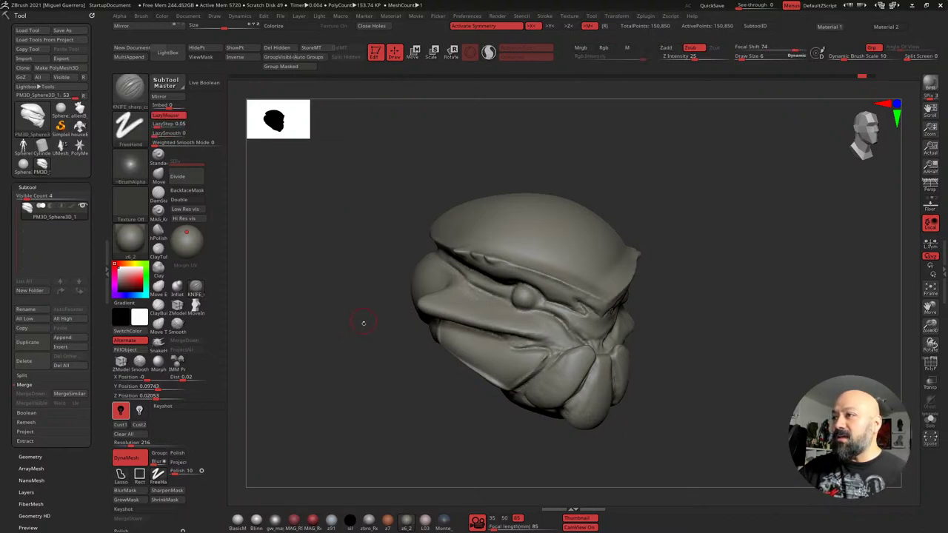
pyautogui.moveTo(351, 352)
pyautogui.mouseDown(button='right')
pyautogui.moveTo(352, 360)
pyautogui.moveTo(348, 315)
pyautogui.moveTo(386, 305)
pyautogui.mouseUp(button='right')
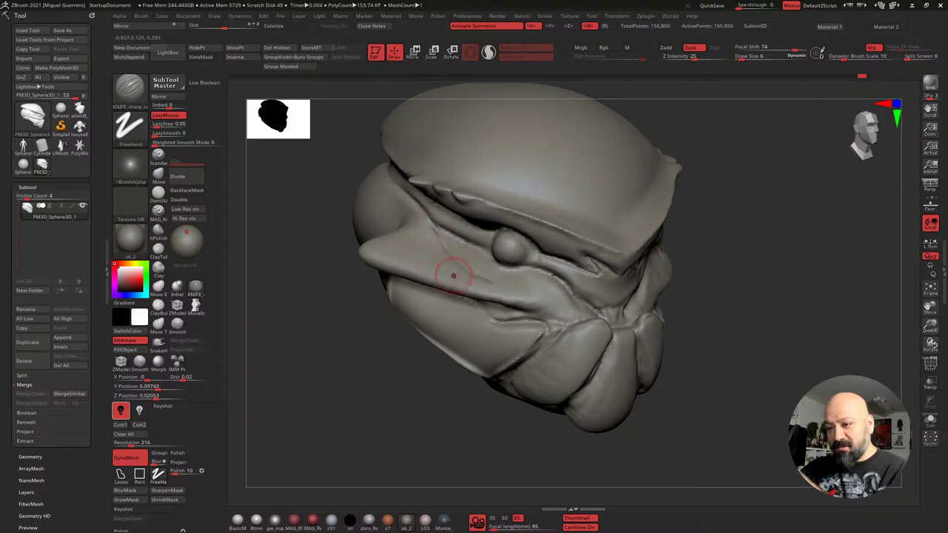
pyautogui.press('ctrl')
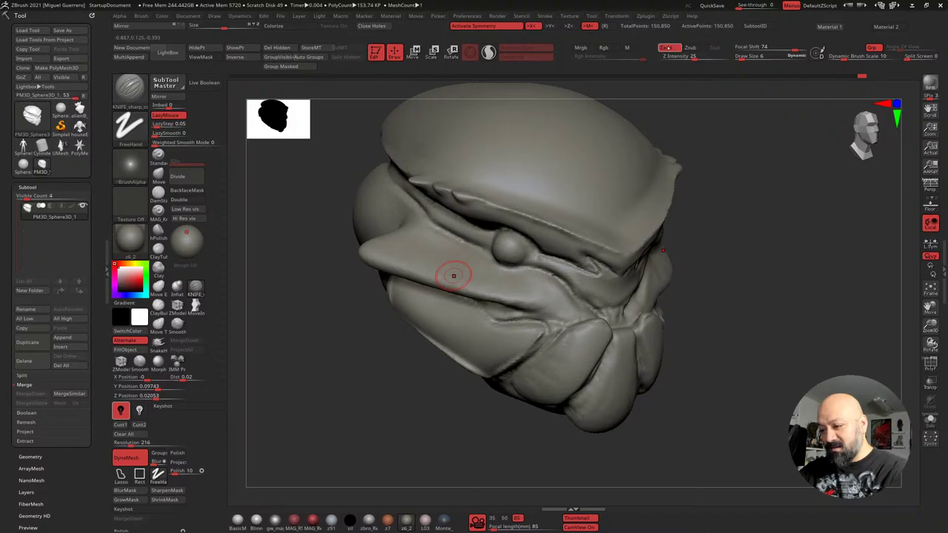
pyautogui.press('alt')
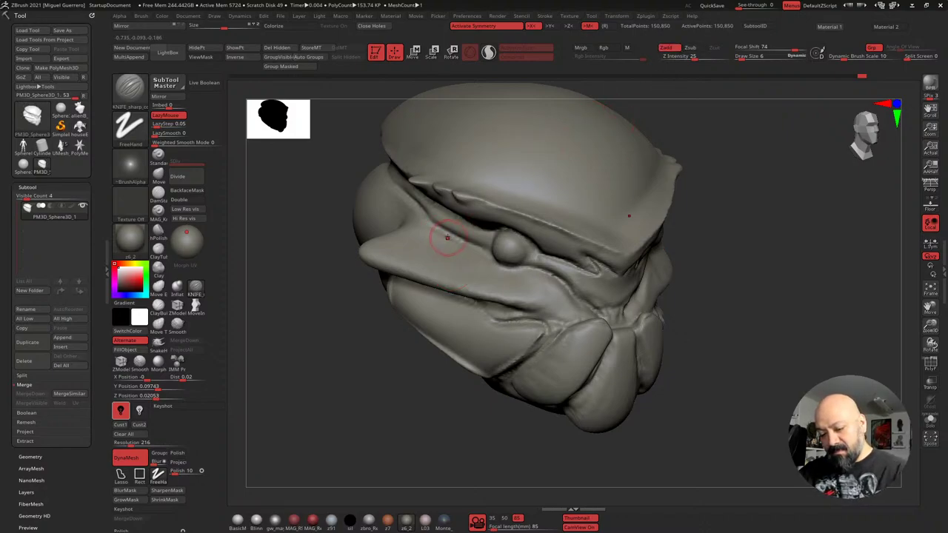
pyautogui.moveTo(329, 296)
pyautogui.mouseDown()
pyautogui.moveTo(287, 297)
pyautogui.moveTo(344, 285)
pyautogui.moveTo(323, 290)
pyautogui.mouseUp()
pyautogui.click(158, 194)
pyautogui.moveTo(444, 231); pyautogui.dragTo(490, 280)
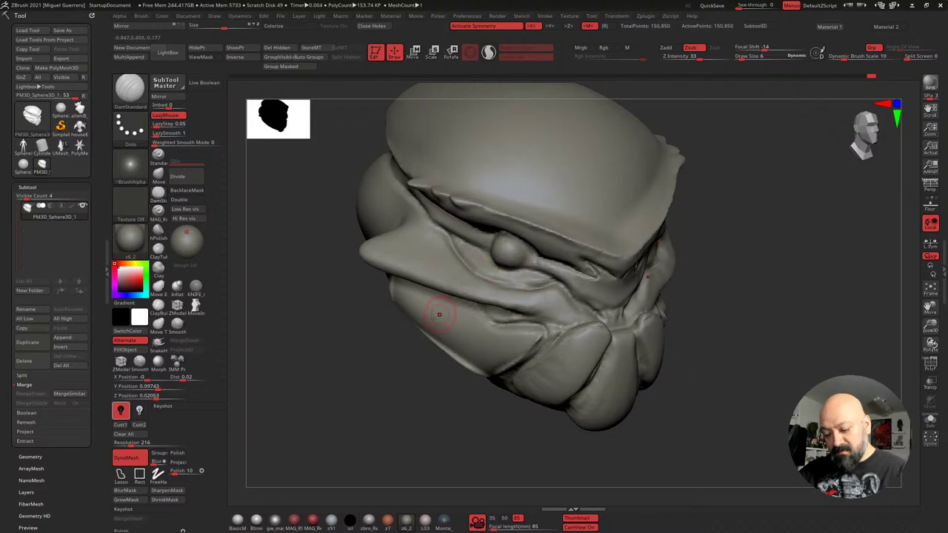
# Reshape the folds beneath the eye with the Move brush, reducing the draw size to 3, and re-DynaMesh the head
pyautogui.moveTo(360, 322)
pyautogui.keyDown('shift'); pyautogui.mouseDown()
pyautogui.moveTo(355, 332)
pyautogui.moveTo(379, 332)
pyautogui.mouseUp(); pyautogui.keyUp('shift')
pyautogui.click(158, 176)
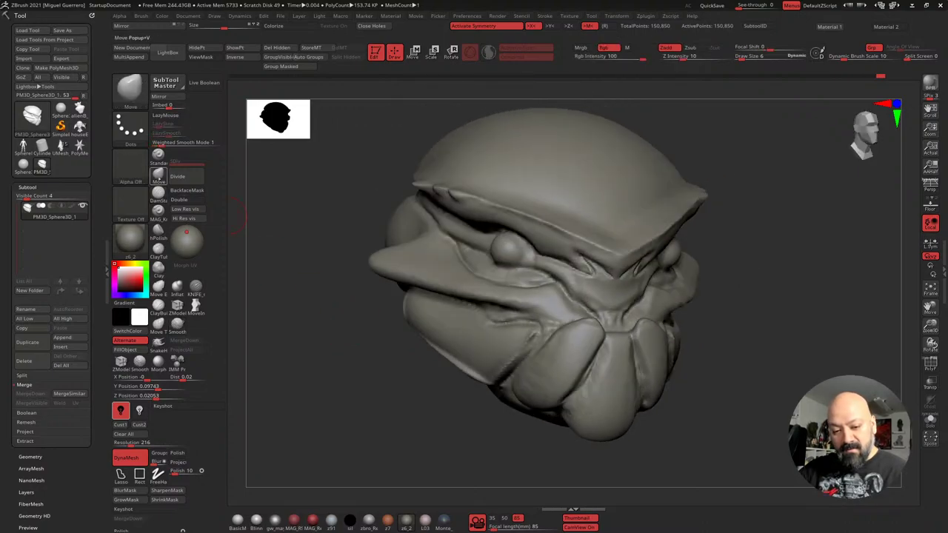
pyautogui.moveTo(522, 291)
pyautogui.mouseDown()
pyautogui.moveTo(533, 295)
pyautogui.moveTo(558, 274)
pyautogui.mouseUp()
pyautogui.moveTo(534, 315); pyautogui.dragTo(542, 309)
pyautogui.moveTo(548, 308); pyautogui.dragTo(557, 309, button='right')
pyautogui.press('[')
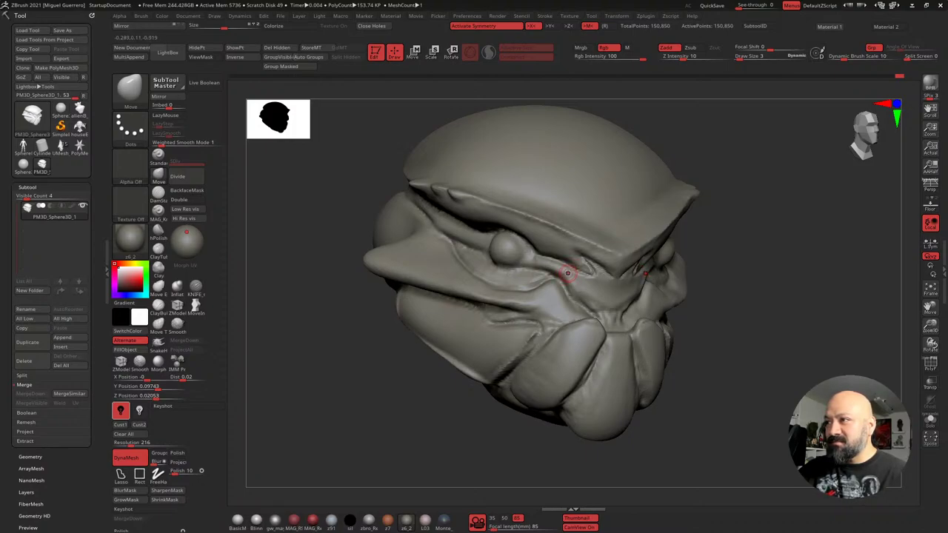
pyautogui.press('ctrl')
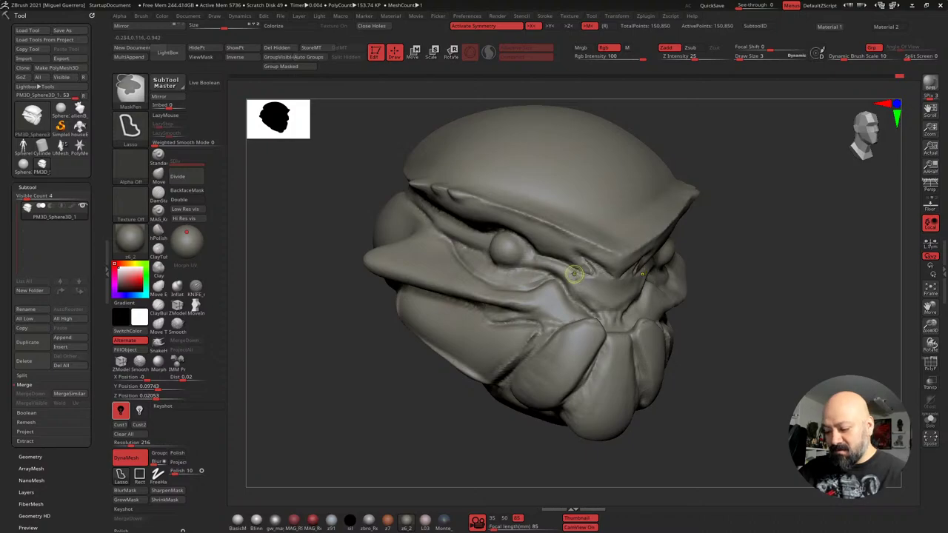
pyautogui.keyDown('ctrl'); pyautogui.moveTo(326, 392); pyautogui.dragTo(274, 416); pyautogui.keyUp('ctrl')
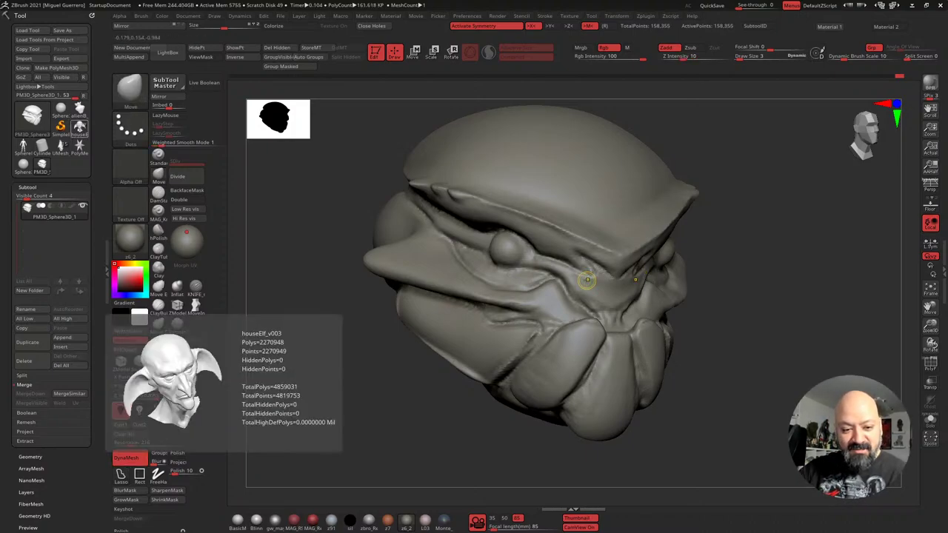
# Open the houseElf_v003 and alienB_nomad sculpts in turn and examine their facial and eye forms
pyautogui.click(80, 128)
pyautogui.keyDown('ctrl'); pyautogui.moveTo(413, 333); pyautogui.dragTo(421, 273, button='right'); pyautogui.keyUp('ctrl')
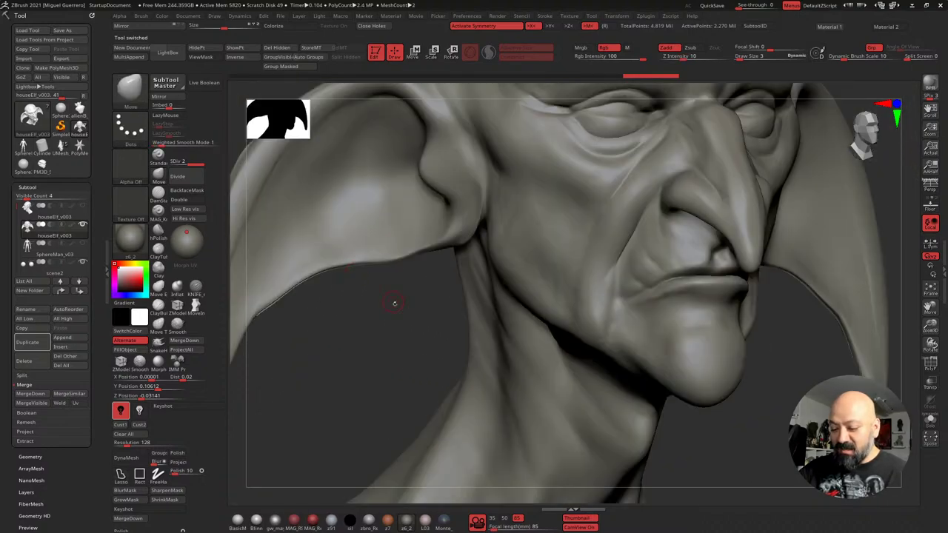
pyautogui.press('f')
pyautogui.moveTo(322, 259); pyautogui.dragTo(319, 257)
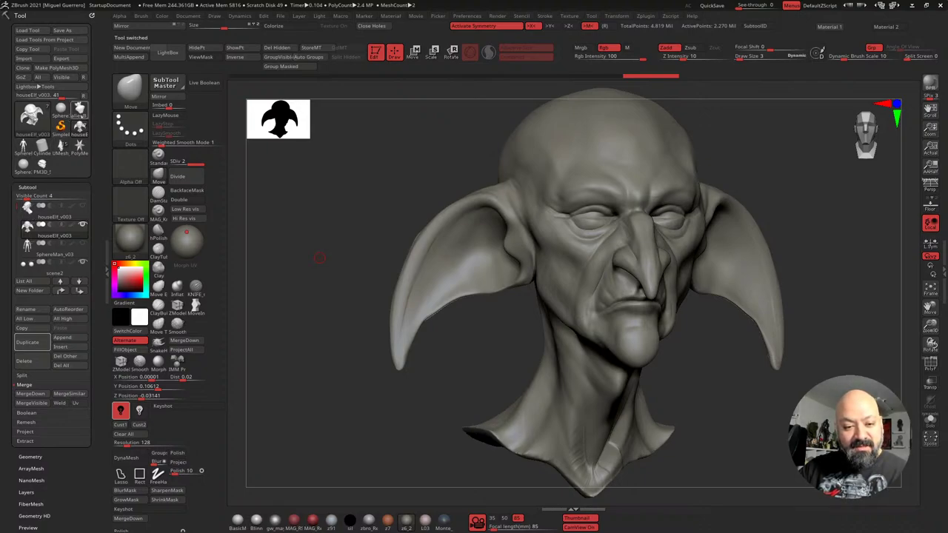
pyautogui.click(79, 110)
pyautogui.moveTo(356, 297); pyautogui.dragTo(314, 310)
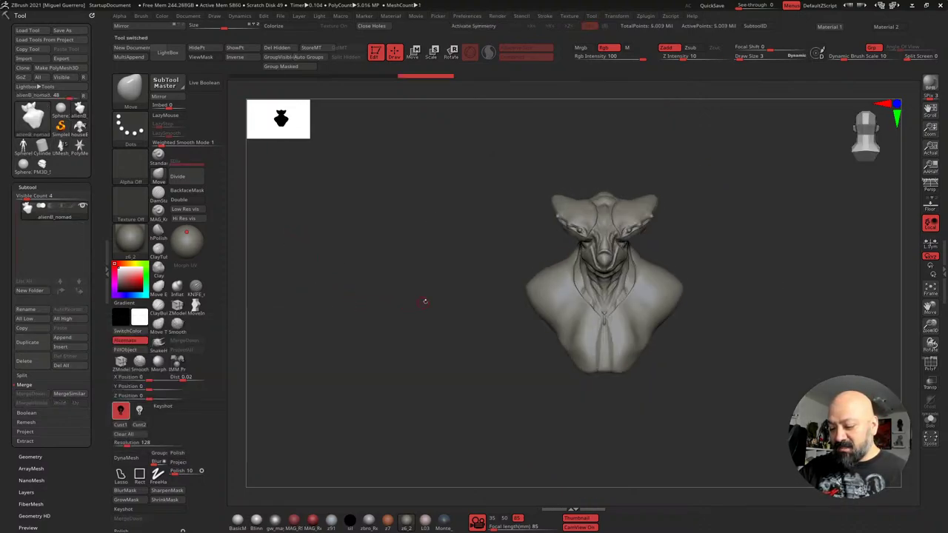
pyautogui.keyDown('alt'); pyautogui.moveTo(423, 301); pyautogui.dragTo(467, 328); pyautogui.keyUp('alt')
pyautogui.keyDown('alt'); pyautogui.moveTo(411, 285); pyautogui.dragTo(332, 307); pyautogui.keyUp('alt')
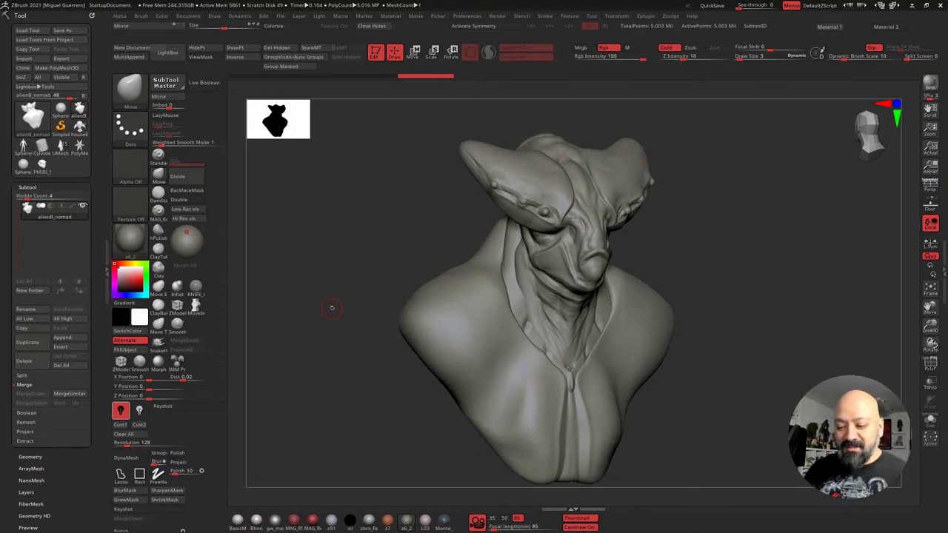
pyautogui.moveTo(331, 308); pyautogui.dragTo(314, 309)
pyautogui.moveTo(355, 518)
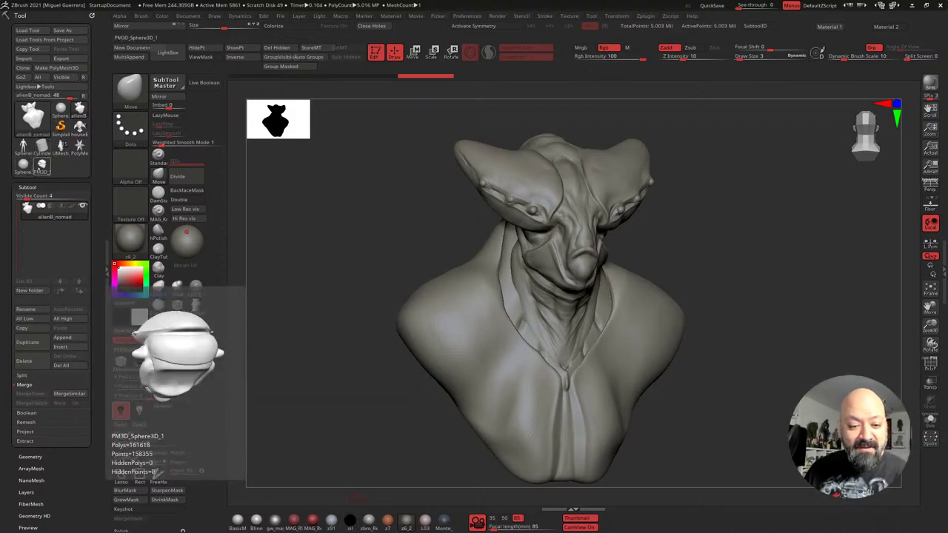
# Return to the PM3D_Sphere3D_1 creature head, try the z7 and z91 materials, and apply the grey zbro_Realtime material
pyautogui.click(41, 164)
pyautogui.moveTo(326, 296); pyautogui.dragTo(363, 313)
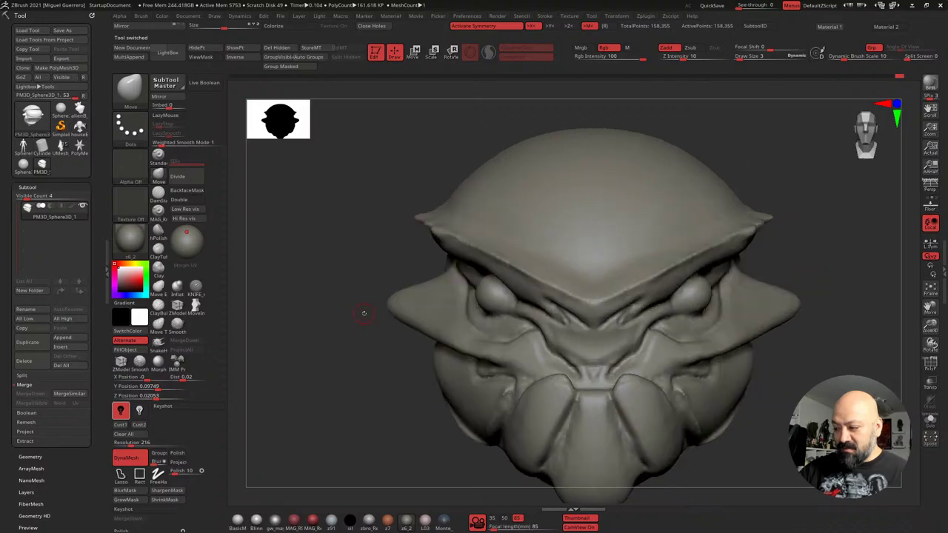
pyautogui.keyDown('alt'); pyautogui.moveTo(363, 314); pyautogui.dragTo(316, 292, button='right'); pyautogui.keyUp('alt')
pyautogui.moveTo(309, 328); pyautogui.dragTo(446, 274, button='right')
pyautogui.keyDown('ctrl'); pyautogui.moveTo(447, 274); pyautogui.dragTo(442, 244, button='right'); pyautogui.keyUp('ctrl')
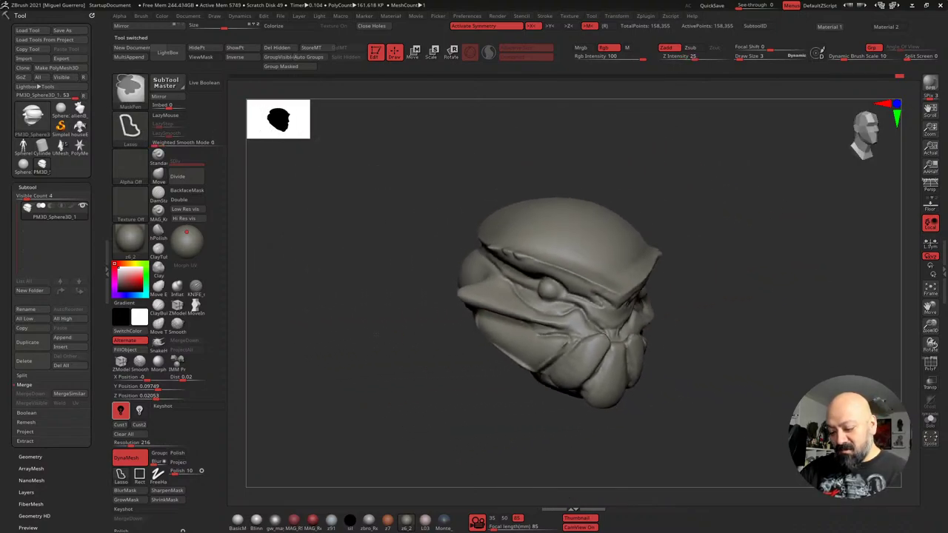
pyautogui.click(386, 519)
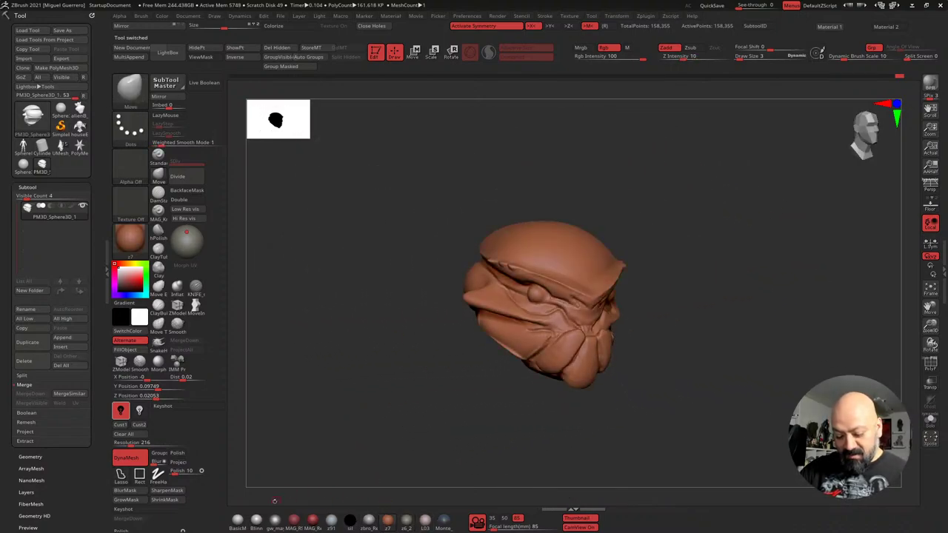
pyautogui.click(331, 523)
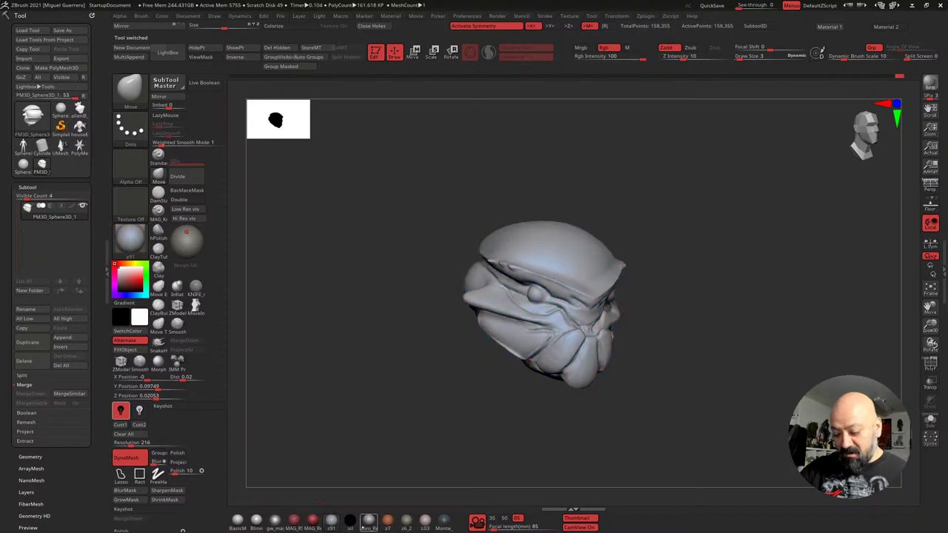
pyautogui.click(369, 522)
pyautogui.keyDown('alt'); pyautogui.moveTo(402, 384); pyautogui.dragTo(354, 369); pyautogui.keyUp('alt')
pyautogui.moveTo(354, 368)
pyautogui.keyDown('ctrl'); pyautogui.mouseDown(button='right')
pyautogui.moveTo(381, 383)
pyautogui.moveTo(323, 379)
pyautogui.moveTo(412, 368)
pyautogui.mouseUp(button='right'); pyautogui.keyUp('ctrl')
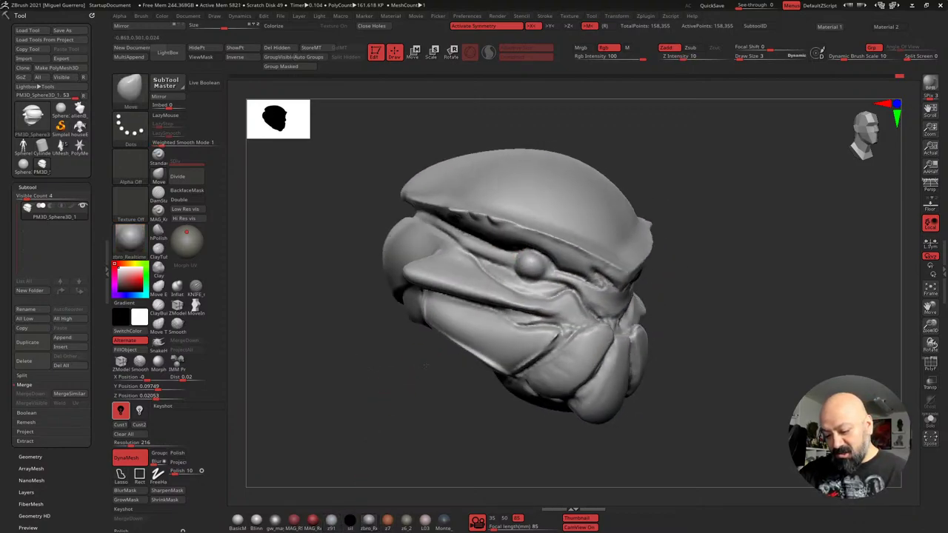
# Carve a sharp eyelid crease around the eyeball with the knife brush in Zsub mode at draw size 3
pyautogui.moveTo(521, 256); pyautogui.dragTo(517, 257)
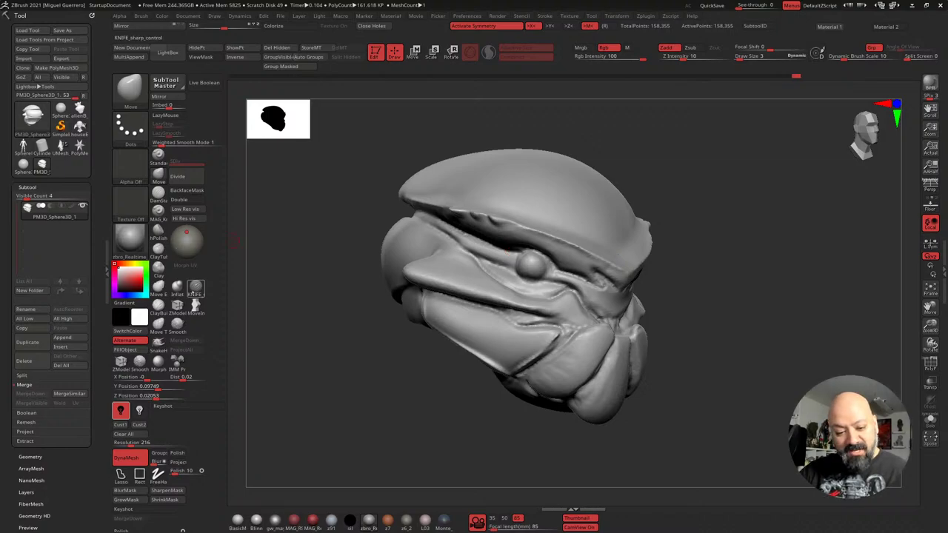
pyautogui.click(196, 288)
pyautogui.moveTo(307, 277); pyautogui.dragTo(332, 280, button='right')
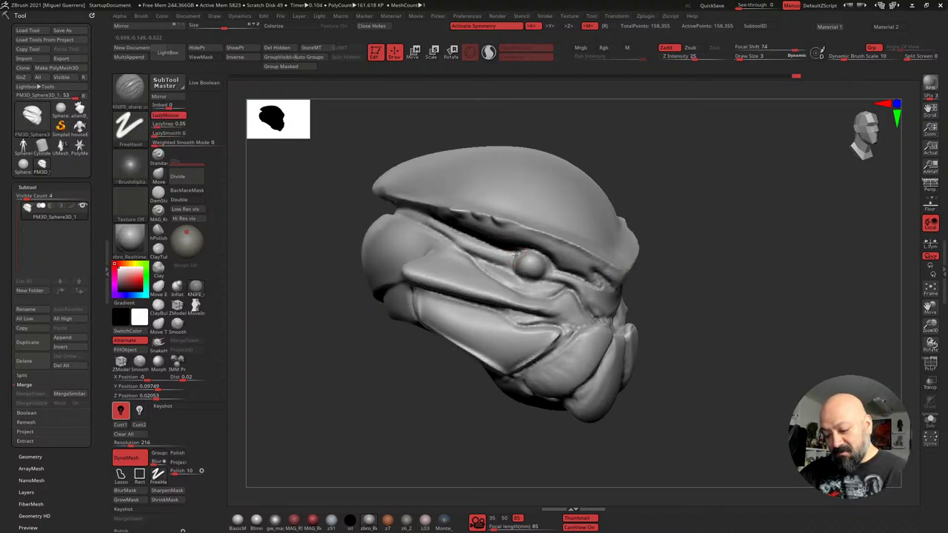
pyautogui.moveTo(407, 360); pyautogui.dragTo(460, 321, button='right')
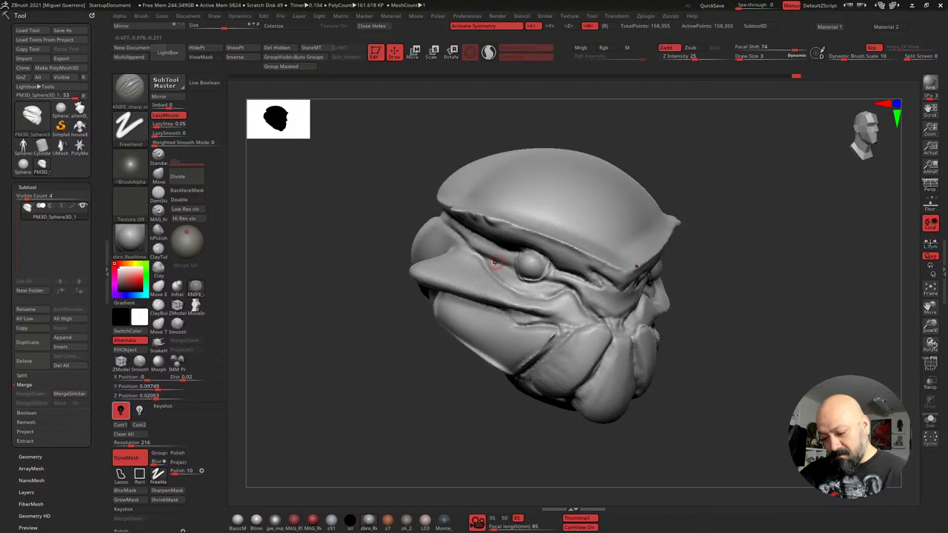
pyautogui.press('ctrl')
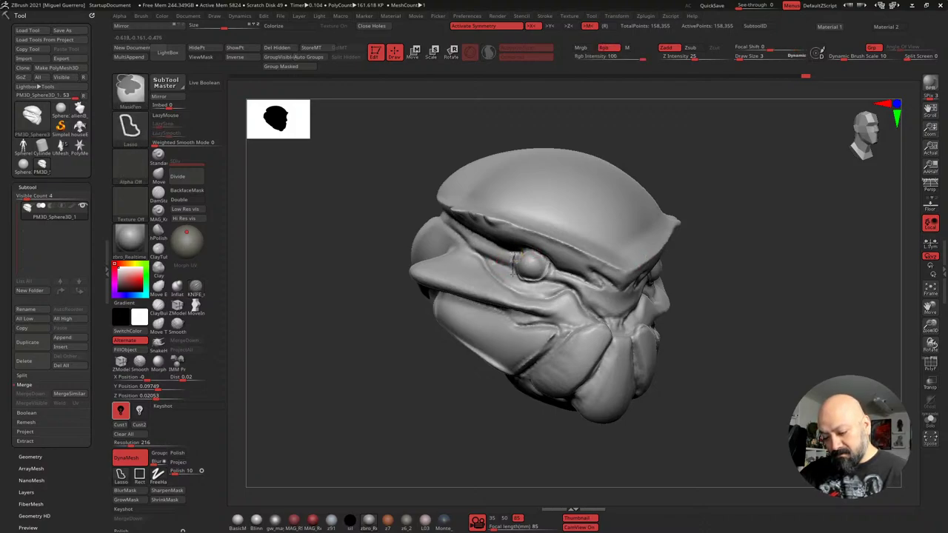
pyautogui.press('ctrl')
pyautogui.click(693, 48)
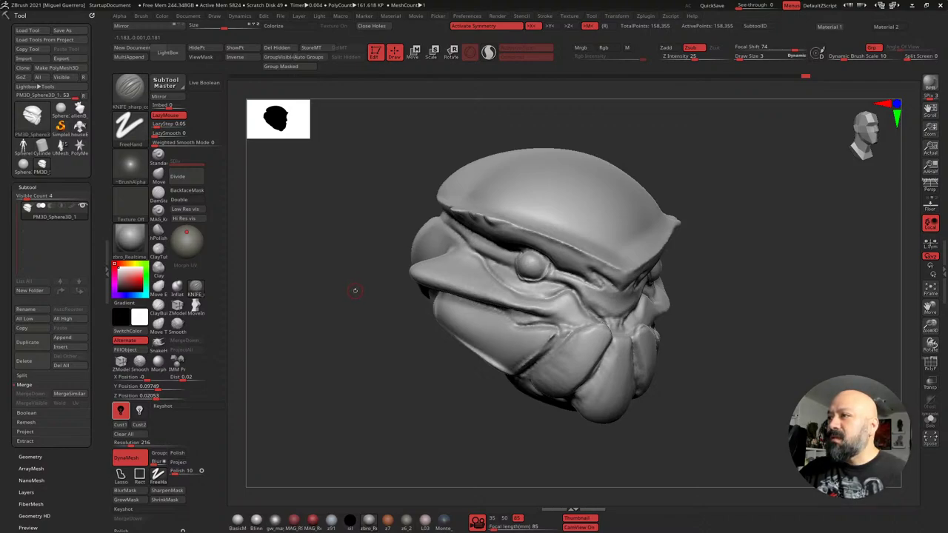
pyautogui.moveTo(353, 289); pyautogui.dragTo(520, 254)
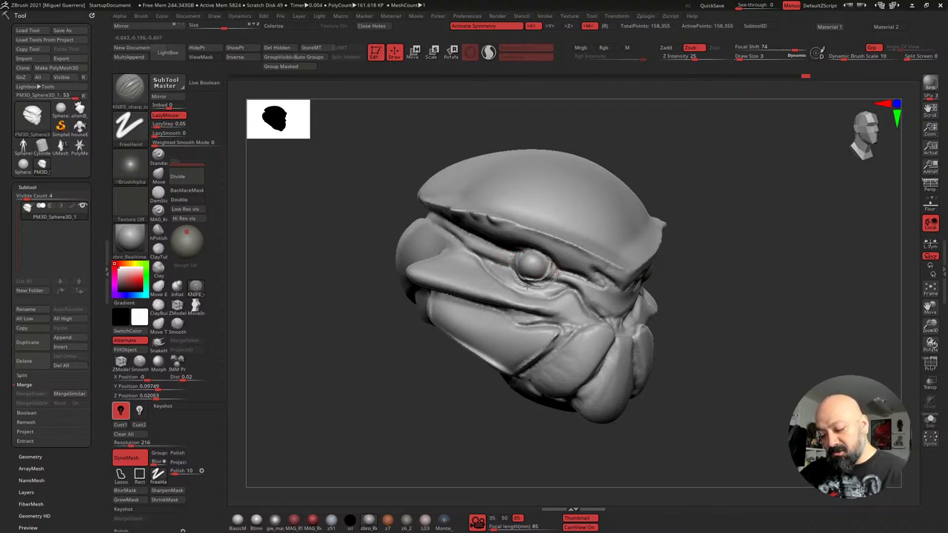
pyautogui.moveTo(550, 274); pyautogui.dragTo(528, 281)
pyautogui.moveTo(540, 255)
pyautogui.mouseDown(button='right')
pyautogui.moveTo(370, 265)
pyautogui.moveTo(342, 290)
pyautogui.mouseUp(button='right')
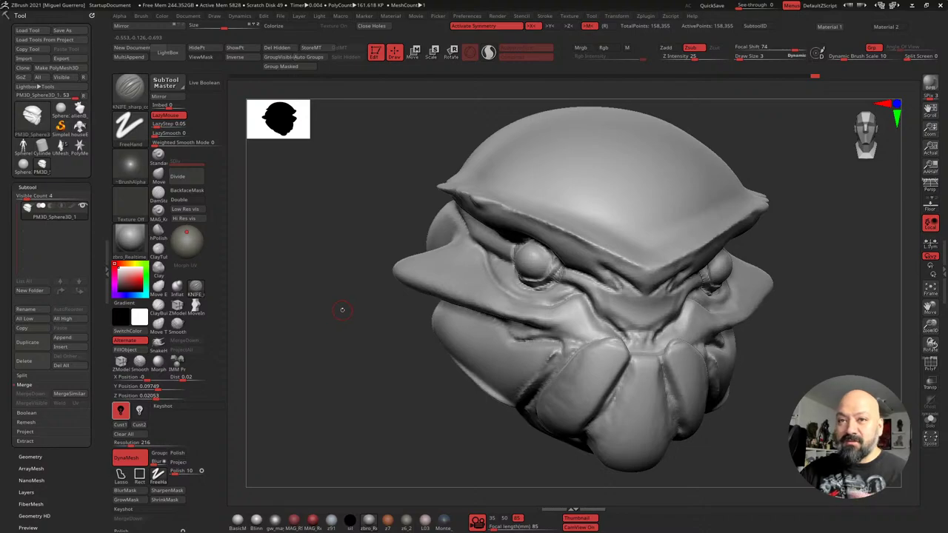
pyautogui.moveTo(341, 312); pyautogui.dragTo(356, 312)
# Paint a freehand mask ring around the eyeball and invert it to isolate the eyelid rim
pyautogui.press('ctrl')
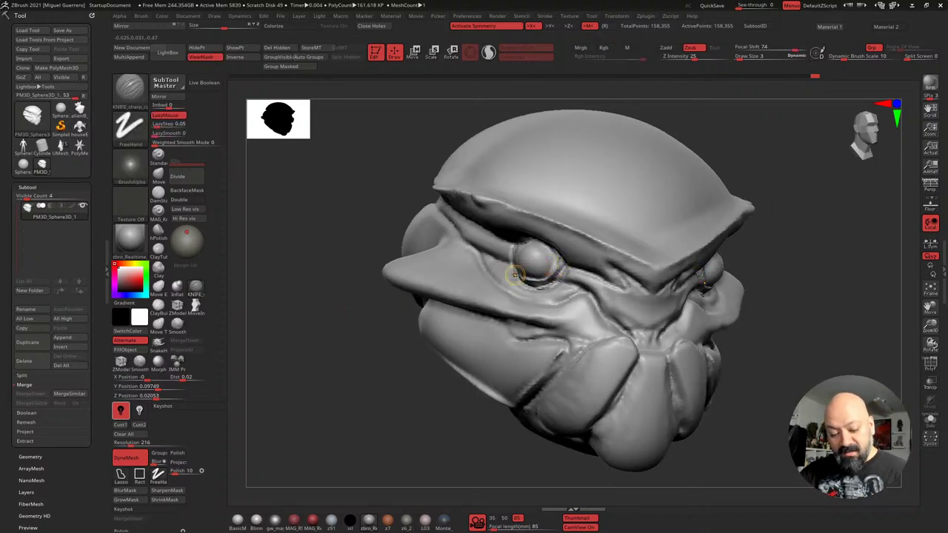
pyautogui.keyDown('ctrl'); pyautogui.click(159, 474); pyautogui.keyUp('ctrl')
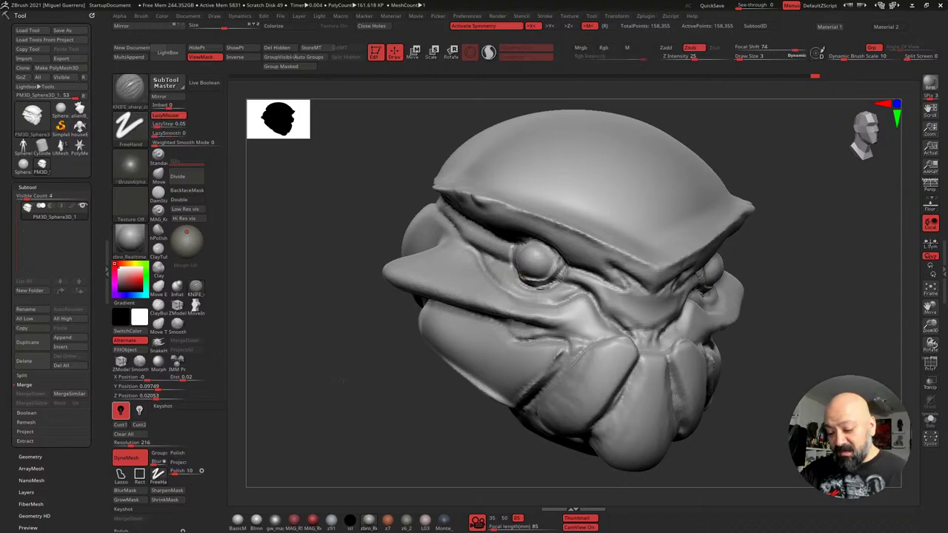
pyautogui.moveTo(330, 370); pyautogui.dragTo(366, 371)
pyautogui.keyDown('ctrl'); pyautogui.moveTo(510, 247); pyautogui.dragTo(511, 259); pyautogui.keyUp('ctrl')
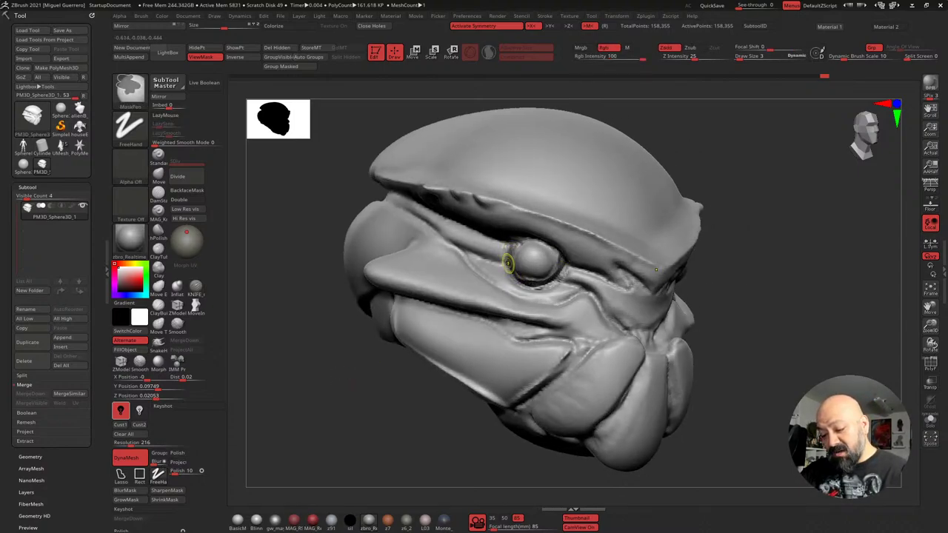
pyautogui.keyDown('ctrl'); pyautogui.moveTo(560, 275); pyautogui.dragTo(556, 252); pyautogui.keyUp('ctrl')
pyautogui.keyDown('ctrl'); pyautogui.click(349, 373); pyautogui.keyUp('ctrl')
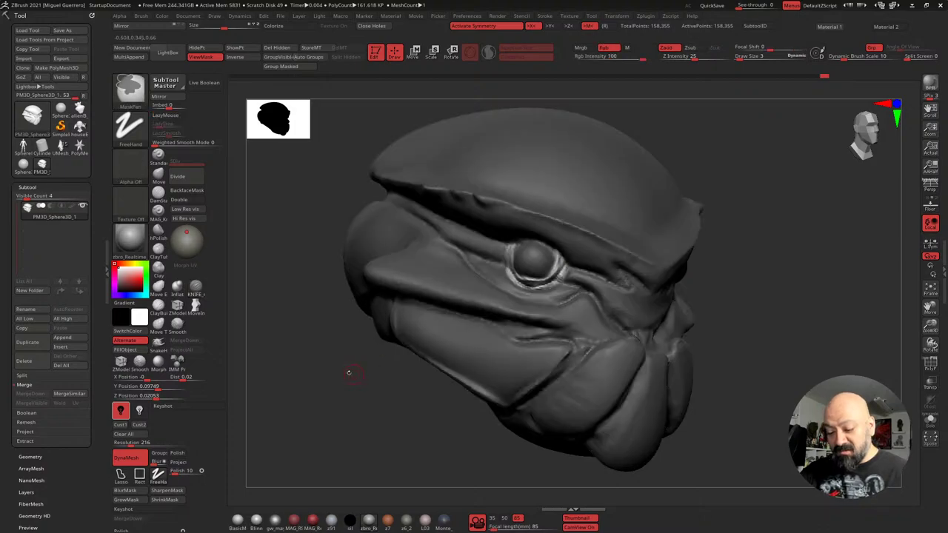
# Swell the unmasked eyelid rim with the Inflat brush at draw size 6 and clear the mask
pyautogui.moveTo(349, 374); pyautogui.dragTo(329, 390)
pyautogui.click(177, 288)
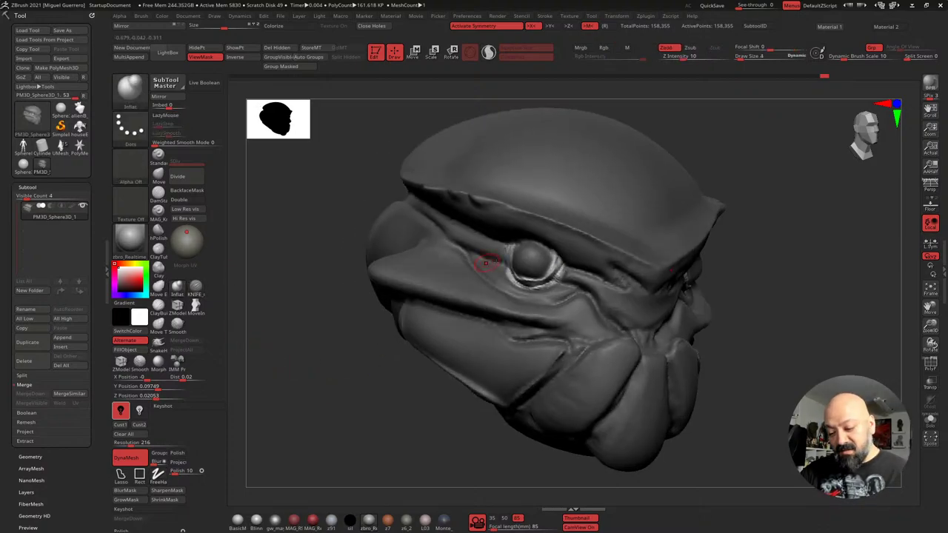
pyautogui.moveTo(430, 316); pyautogui.dragTo(462, 302, button='right')
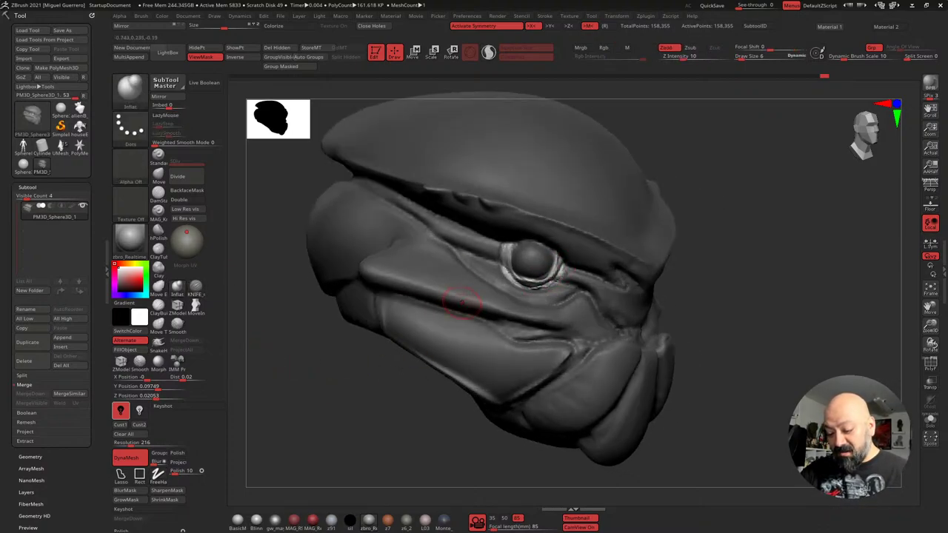
pyautogui.moveTo(521, 284)
pyautogui.mouseDown()
pyautogui.moveTo(506, 252)
pyautogui.moveTo(524, 283)
pyautogui.moveTo(558, 272)
pyautogui.moveTo(557, 249)
pyautogui.mouseUp()
pyautogui.moveTo(392, 361)
pyautogui.mouseDown(button='right')
pyautogui.moveTo(373, 370)
pyautogui.moveTo(353, 348)
pyautogui.moveTo(362, 357)
pyautogui.moveTo(351, 355)
pyautogui.moveTo(400, 357)
pyautogui.mouseUp(button='right')
pyautogui.keyDown('ctrl'); pyautogui.click(363, 354); pyautogui.keyUp('ctrl')
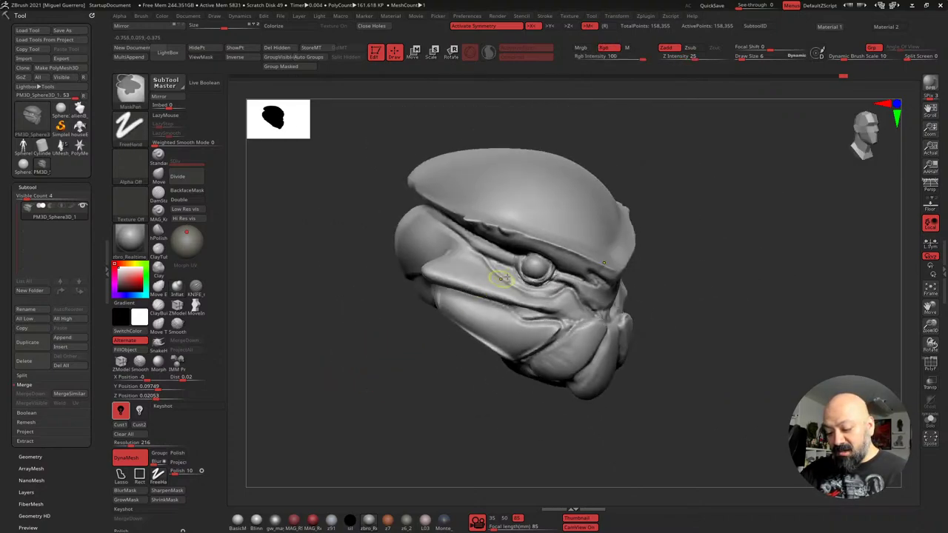
# Mask the eyeballs, invert the mask to isolate them, and enlarge the Inflat brush to draw size 14
pyautogui.keyDown('ctrl'); pyautogui.moveTo(521, 264); pyautogui.dragTo(533, 267); pyautogui.keyUp('ctrl')
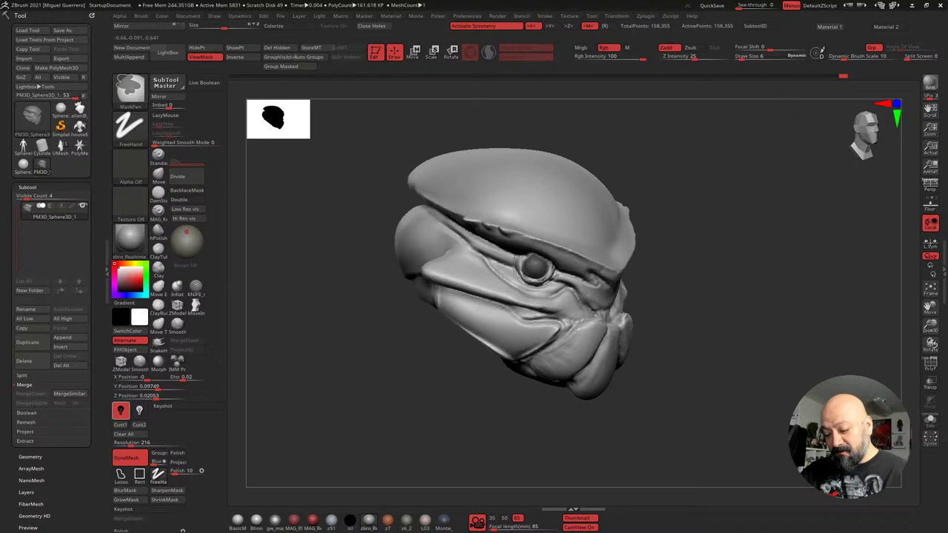
pyautogui.keyDown('ctrl'); pyautogui.click(397, 376); pyautogui.keyUp('ctrl')
pyautogui.keyDown('shift'); pyautogui.moveTo(397, 376); pyautogui.dragTo(357, 320, button='right'); pyautogui.keyUp('shift')
pyautogui.press(']')
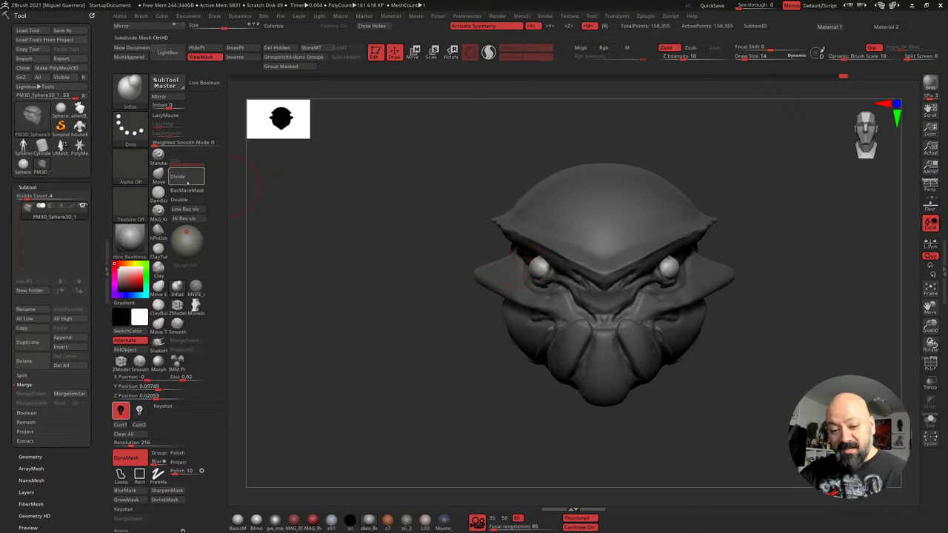
# Switch to the Move brush, clear the eyeball mask and remesh the head with DynaMesh
pyautogui.click(158, 177)
pyautogui.click(130, 129)
pyautogui.click(255, 138)
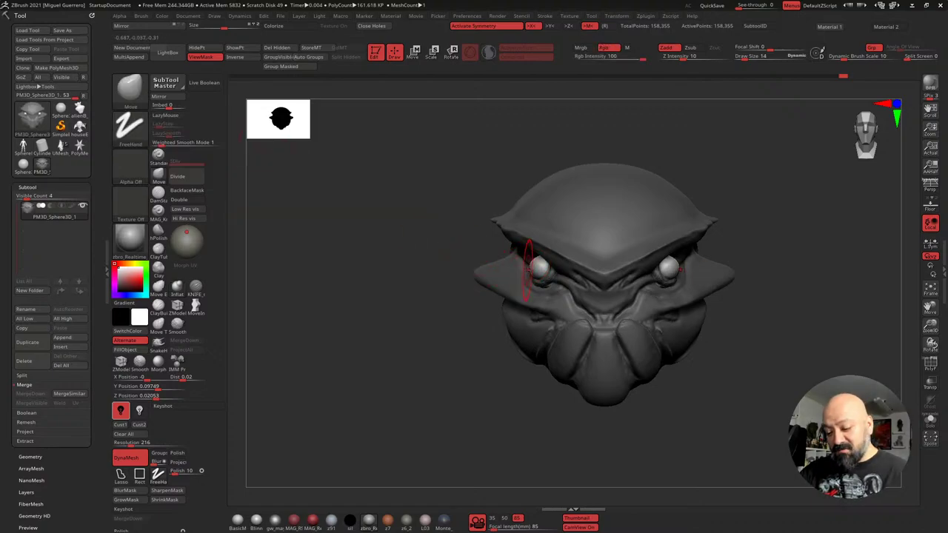
pyautogui.moveTo(426, 271)
pyautogui.mouseDown(button='right')
pyautogui.moveTo(472, 268)
pyautogui.moveTo(481, 307)
pyautogui.moveTo(433, 343)
pyautogui.moveTo(388, 364)
pyautogui.moveTo(354, 307)
pyautogui.mouseUp(button='right')
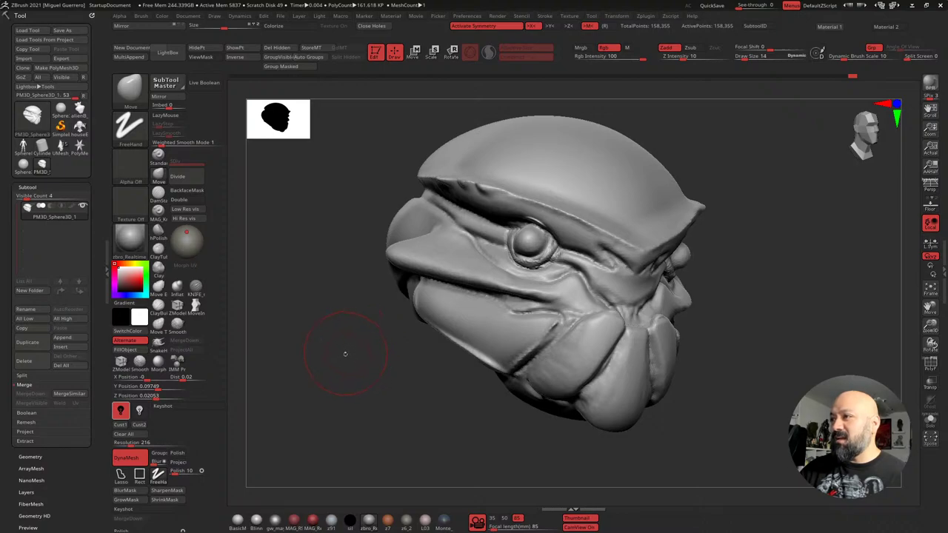
pyautogui.moveTo(330, 387); pyautogui.dragTo(339, 360)
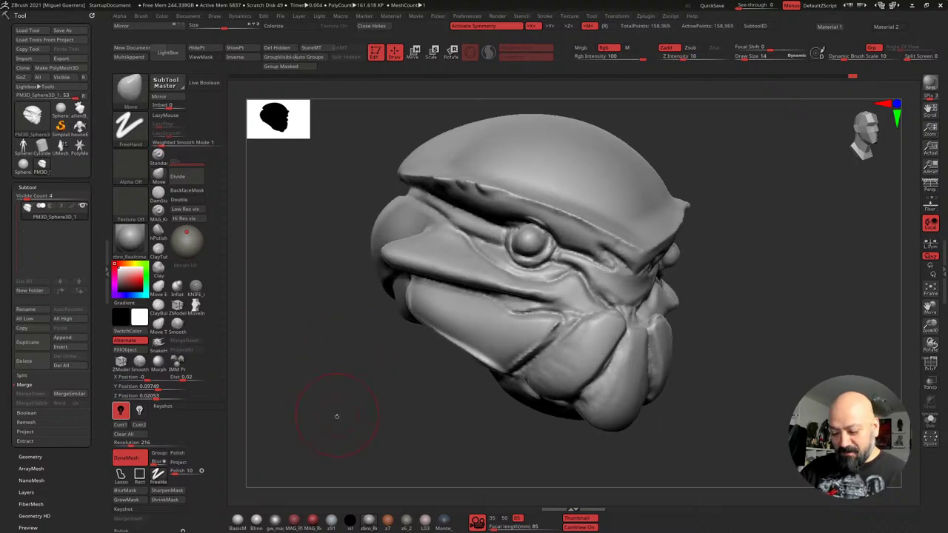
# Isolate the neck area on the head's underside with an inverted mask and pull out a short neck stub with the gizmo
pyautogui.moveTo(342, 431)
pyautogui.mouseDown()
pyautogui.moveTo(339, 376)
pyautogui.moveTo(341, 385)
pyautogui.moveTo(401, 345)
pyautogui.mouseUp()
pyautogui.moveTo(360, 376)
pyautogui.mouseDown()
pyautogui.moveTo(349, 338)
pyautogui.moveTo(448, 296)
pyautogui.moveTo(417, 279)
pyautogui.moveTo(385, 289)
pyautogui.moveTo(397, 309)
pyautogui.moveTo(467, 334)
pyautogui.moveTo(454, 291)
pyautogui.moveTo(474, 275)
pyautogui.mouseUp()
pyautogui.keyDown('ctrl'); pyautogui.click(419, 383); pyautogui.keyUp('ctrl')
pyautogui.moveTo(419, 383); pyautogui.dragTo(386, 423)
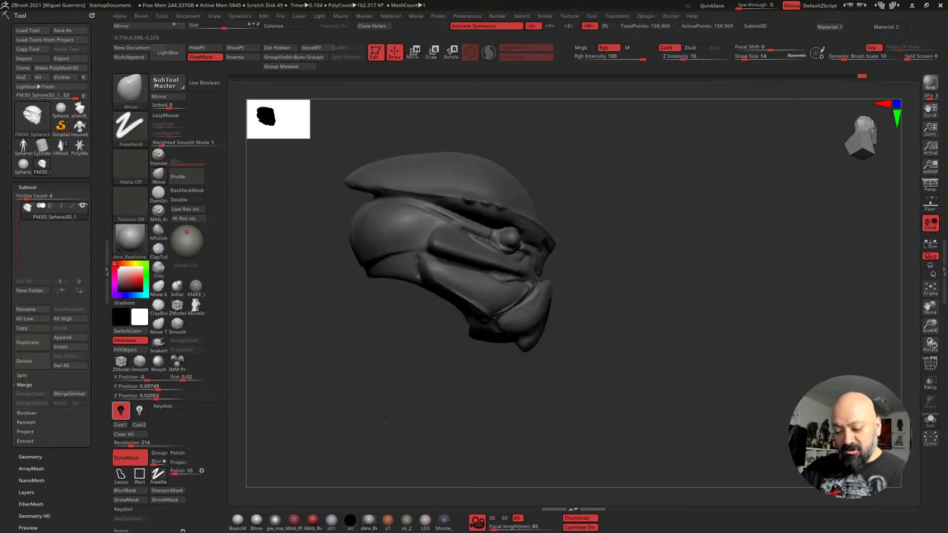
pyautogui.press('w')
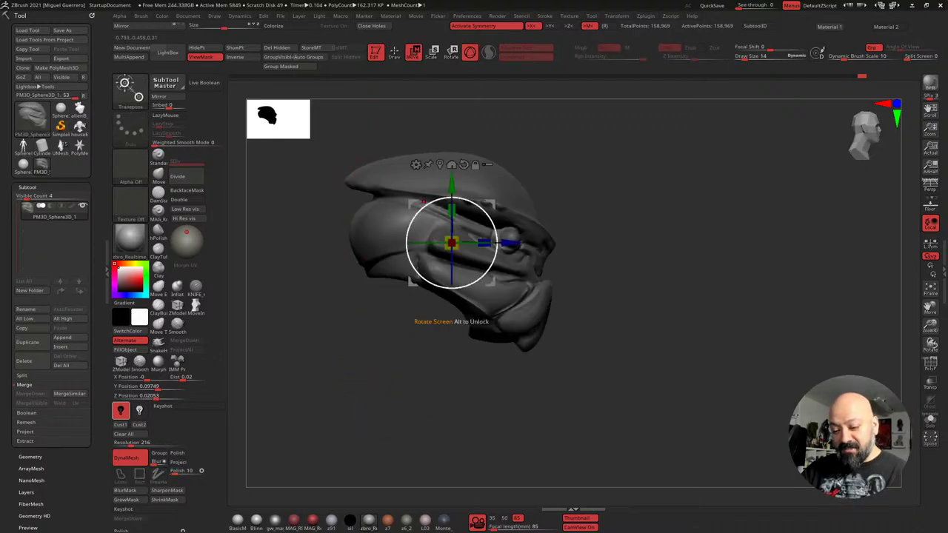
pyautogui.moveTo(412, 204); pyautogui.dragTo(399, 227)
pyautogui.moveTo(377, 359)
pyautogui.mouseDown()
pyautogui.moveTo(353, 358)
pyautogui.moveTo(361, 208)
pyautogui.moveTo(341, 194)
pyautogui.mouseUp()
# Reshape the side edge of the neck stub's opening with the Move brush at draw size 22 and clear the mask
pyautogui.click(158, 176)
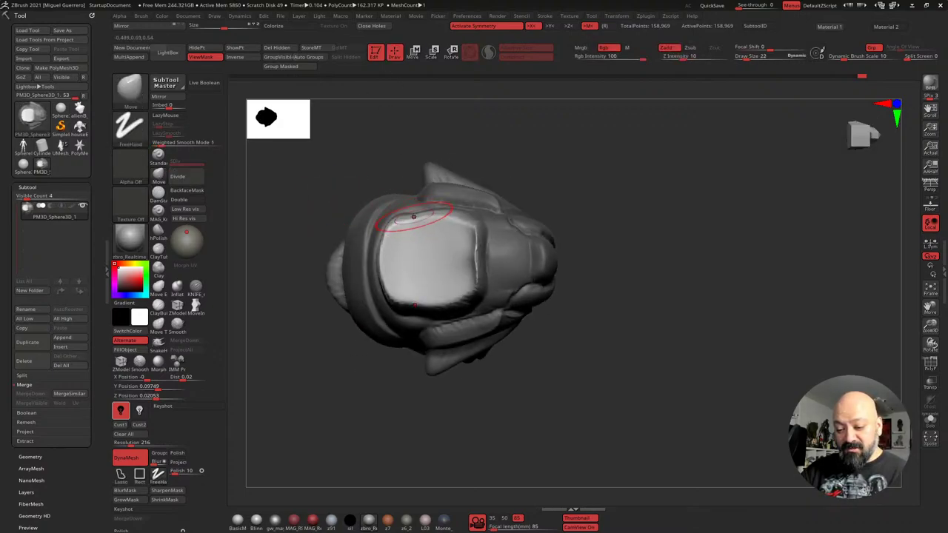
pyautogui.moveTo(414, 217); pyautogui.dragTo(409, 212)
pyautogui.keyDown('ctrl'); pyautogui.moveTo(306, 189); pyautogui.dragTo(322, 198); pyautogui.keyUp('ctrl')
pyautogui.press('[')
pyautogui.press('[')
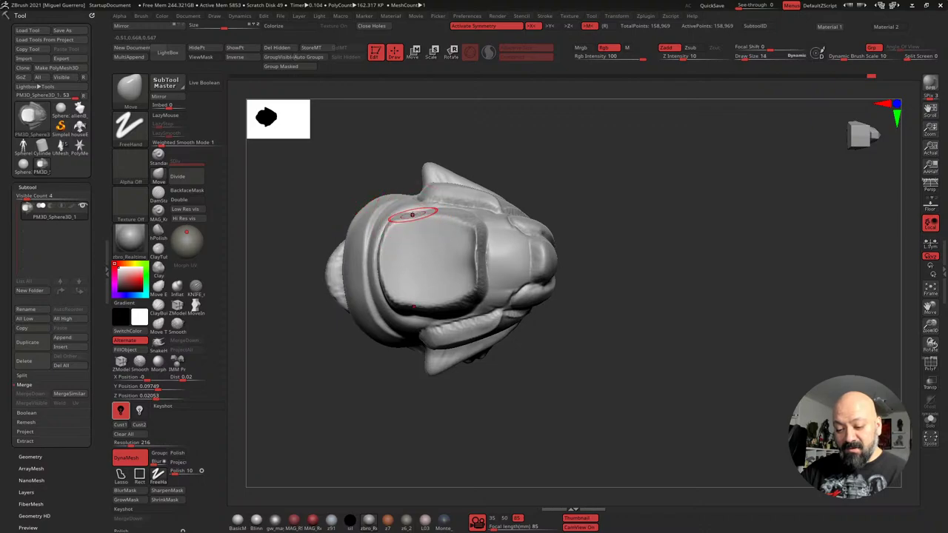
# Round out the neck opening from below with the Move brush, enlarge the brush to draw size 26, and remesh with DynaMesh
pyautogui.press(']')
pyautogui.press(']')
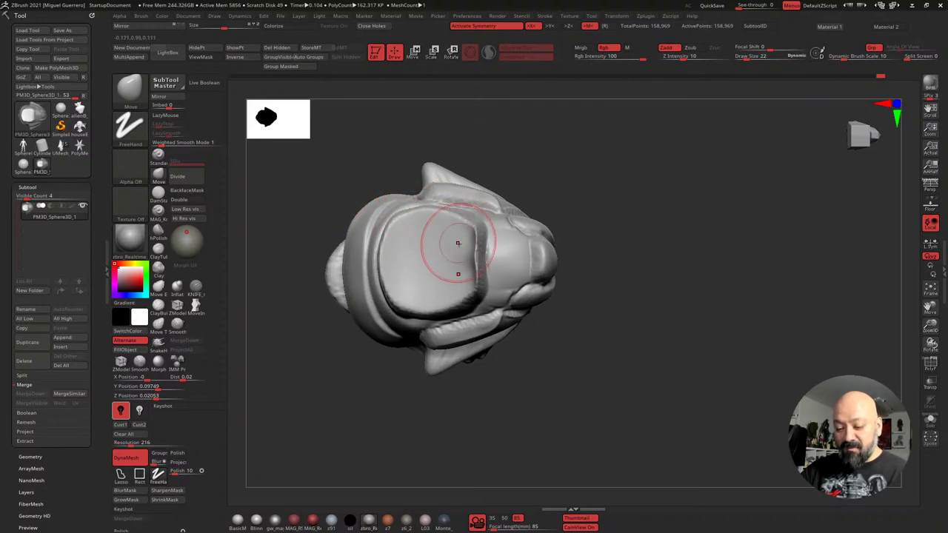
pyautogui.press('[')
pyautogui.press('[')
pyautogui.moveTo(285, 191); pyautogui.dragTo(325, 201)
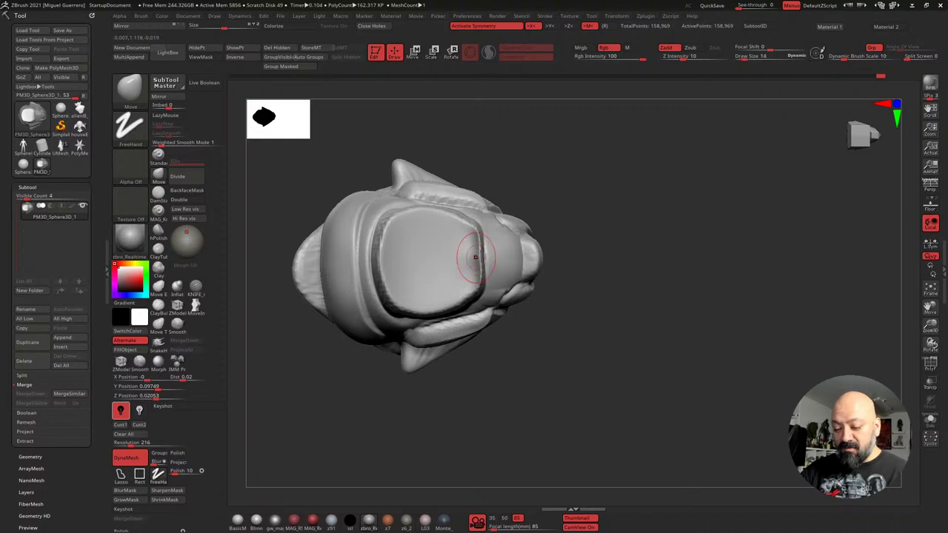
pyautogui.press(']')
pyautogui.moveTo(374, 214)
pyautogui.mouseDown(button='right')
pyautogui.moveTo(299, 196)
pyautogui.moveTo(313, 279)
pyautogui.moveTo(330, 308)
pyautogui.mouseUp(button='right')
pyautogui.press(']')
pyautogui.press(']')
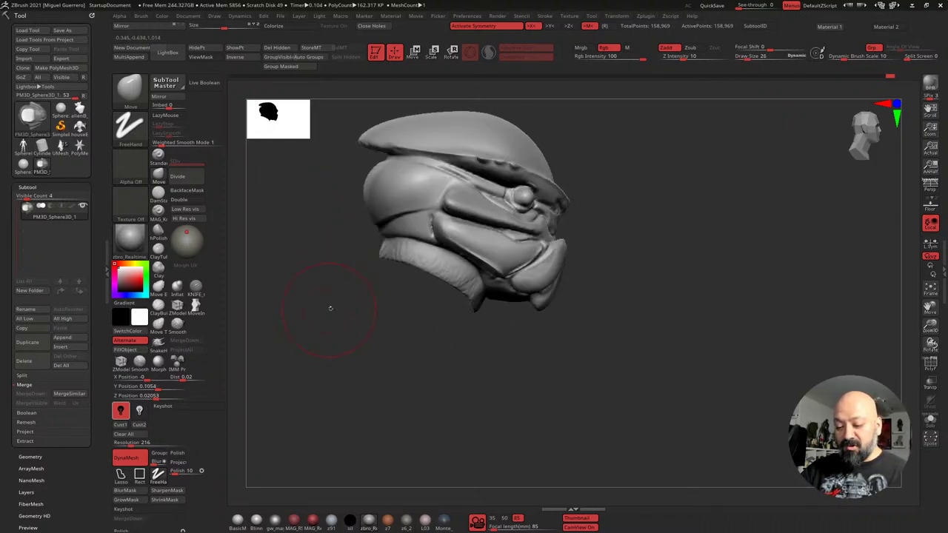
pyautogui.keyDown('ctrl'); pyautogui.moveTo(343, 316); pyautogui.dragTo(342, 320); pyautogui.keyUp('ctrl')
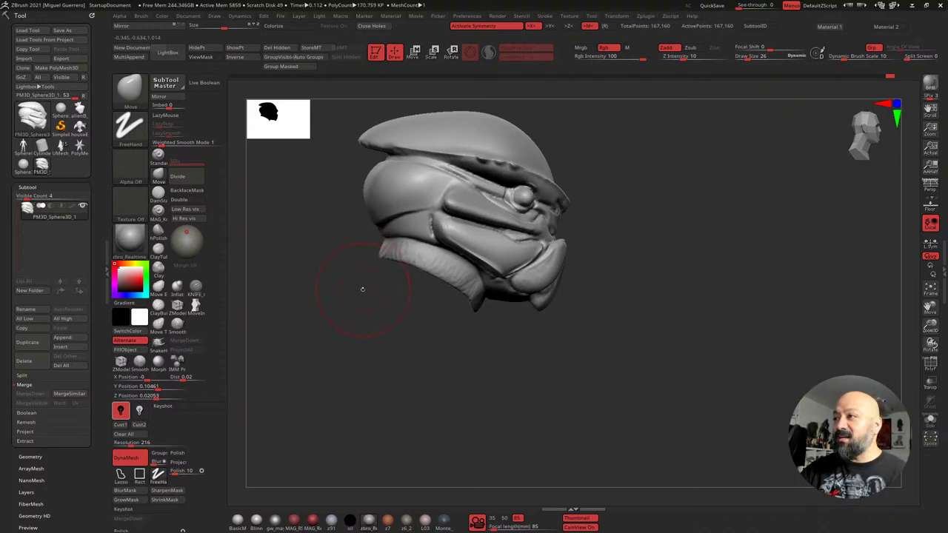
# Mask the neck stub with a lasso selection and invert the mask to isolate it
pyautogui.moveTo(363, 289)
pyautogui.keyDown('alt'); pyautogui.mouseDown()
pyautogui.moveTo(392, 311)
pyautogui.moveTo(346, 290)
pyautogui.moveTo(455, 277)
pyautogui.moveTo(462, 287)
pyautogui.mouseUp(); pyautogui.keyUp('alt')
pyautogui.keyDown('ctrl'); pyautogui.moveTo(345, 381); pyautogui.dragTo(359, 400); pyautogui.keyUp('ctrl')
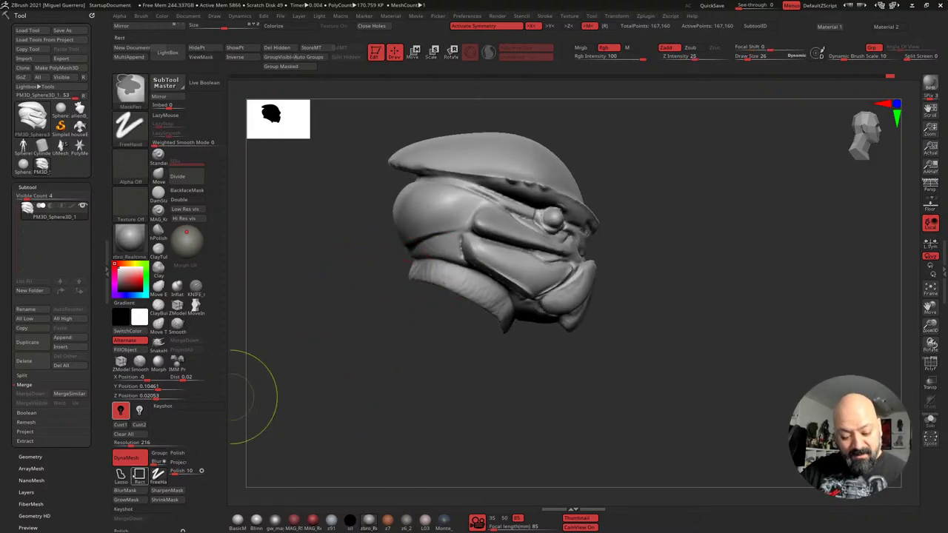
pyautogui.keyDown('ctrl'); pyautogui.click(121, 476); pyautogui.keyUp('ctrl')
pyautogui.moveTo(380, 286)
pyautogui.keyDown('ctrl'); pyautogui.mouseDown()
pyautogui.moveTo(415, 265)
pyautogui.moveTo(481, 286)
pyautogui.moveTo(522, 330)
pyautogui.moveTo(444, 389)
pyautogui.moveTo(381, 274)
pyautogui.mouseUp(); pyautogui.keyUp('ctrl')
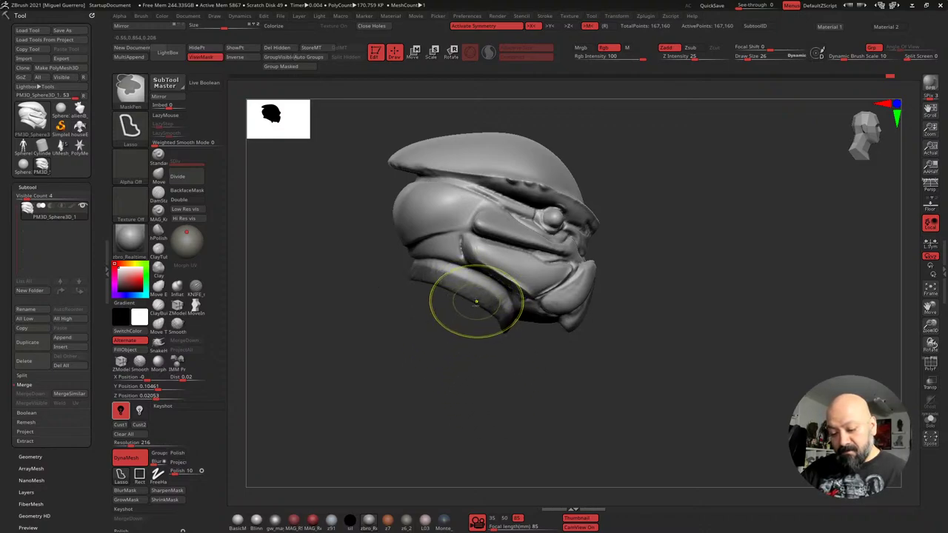
pyautogui.keyDown('ctrl'); pyautogui.click(363, 342); pyautogui.keyUp('ctrl')
pyautogui.moveTo(338, 345)
pyautogui.keyDown('shift'); pyautogui.mouseDown()
pyautogui.moveTo(353, 336)
pyautogui.moveTo(285, 345)
pyautogui.moveTo(263, 329)
pyautogui.mouseUp(); pyautogui.keyUp('shift')
# Lengthen the neck by moving its unmasked end away from the head with the gizmo
pyautogui.click(413, 53)
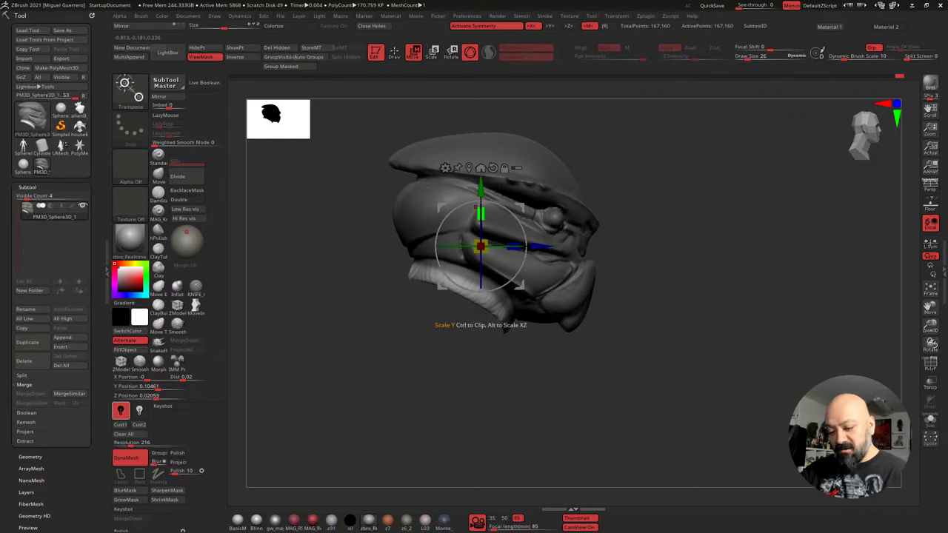
pyautogui.moveTo(480, 187); pyautogui.dragTo(420, 235)
pyautogui.moveTo(370, 320)
pyautogui.keyDown('shift'); pyautogui.mouseDown()
pyautogui.moveTo(349, 318)
pyautogui.moveTo(361, 322)
pyautogui.moveTo(370, 264)
pyautogui.moveTo(322, 232)
pyautogui.mouseUp(); pyautogui.keyUp('shift')
# Widen the neck's open end from below using the Move brush, starting at draw size 30
pyautogui.press('q')
pyautogui.press('b')
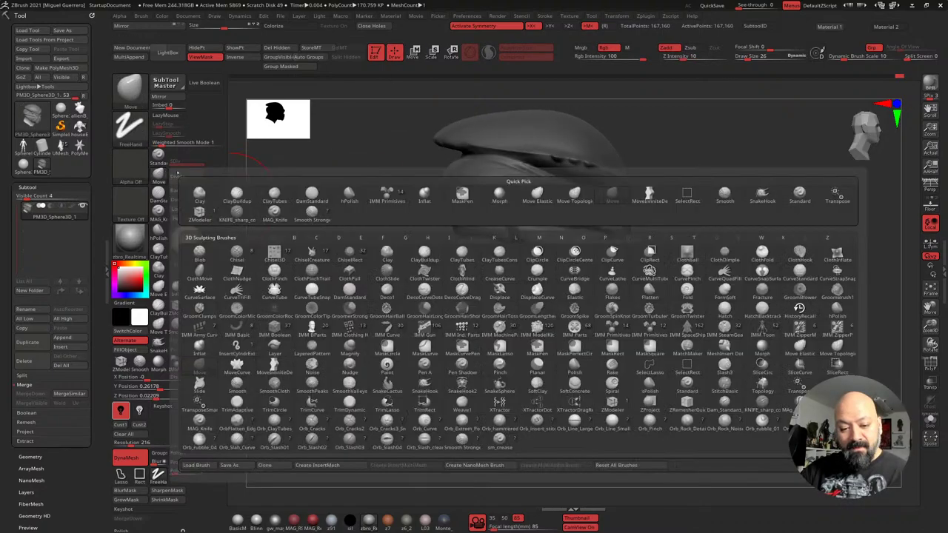
pyautogui.moveTo(368, 167); pyautogui.dragTo(377, 125)
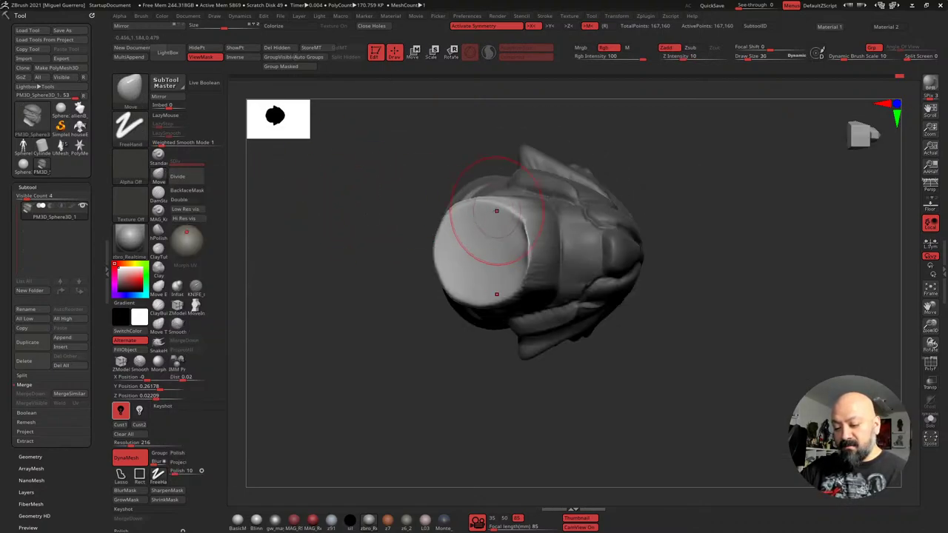
pyautogui.press(']')
pyautogui.press(']')
pyautogui.moveTo(476, 194)
pyautogui.mouseDown()
pyautogui.moveTo(468, 139)
pyautogui.moveTo(473, 170)
pyautogui.moveTo(469, 162)
pyautogui.mouseUp()
# Pull the back and side edges of the neck outward with the Move brush at draw size 46 to flare its base
pyautogui.moveTo(326, 296); pyautogui.dragTo(393, 306)
pyautogui.moveTo(423, 239); pyautogui.dragTo(405, 235)
pyautogui.moveTo(414, 124); pyautogui.dragTo(340, 144)
pyautogui.moveTo(520, 215)
pyautogui.mouseDown()
pyautogui.moveTo(533, 178)
pyautogui.moveTo(479, 182)
pyautogui.mouseUp()
pyautogui.moveTo(341, 200)
pyautogui.mouseDown()
pyautogui.moveTo(343, 268)
pyautogui.moveTo(363, 296)
pyautogui.mouseUp()
pyautogui.moveTo(364, 295); pyautogui.dragTo(410, 316, button='right')
pyautogui.moveTo(372, 278); pyautogui.dragTo(348, 266, button='right')
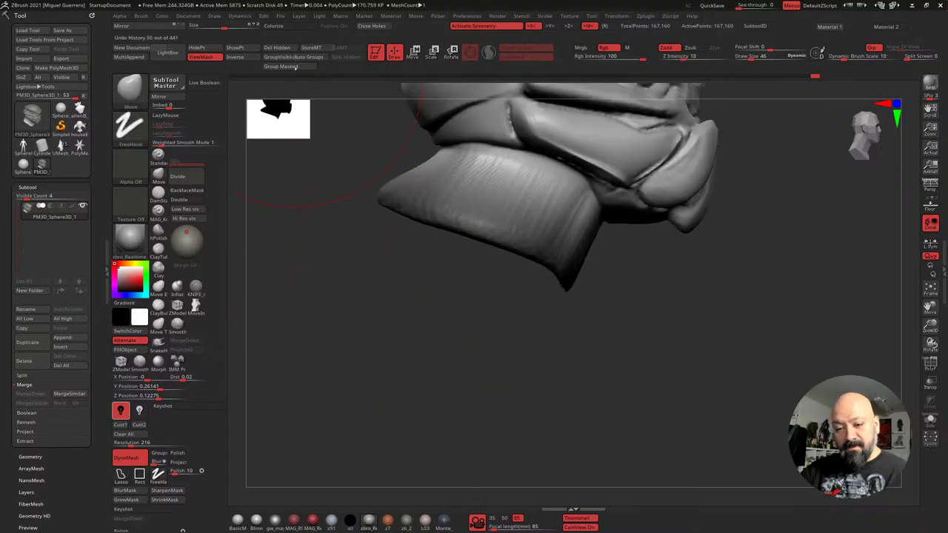
# Remesh the model, display its polygroups, and group the masked neck as its own polygroup
pyautogui.click(296, 65)
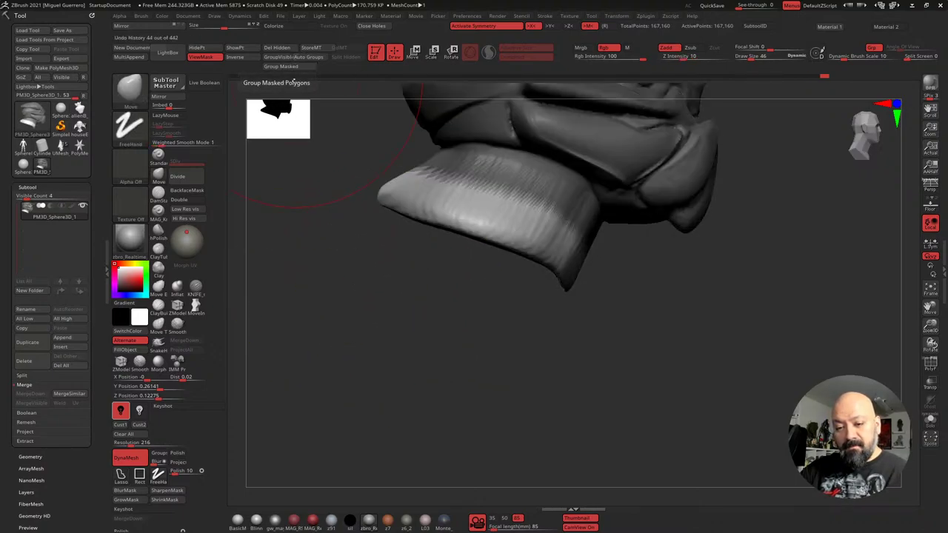
pyautogui.moveTo(376, 290); pyautogui.dragTo(358, 287, button='right')
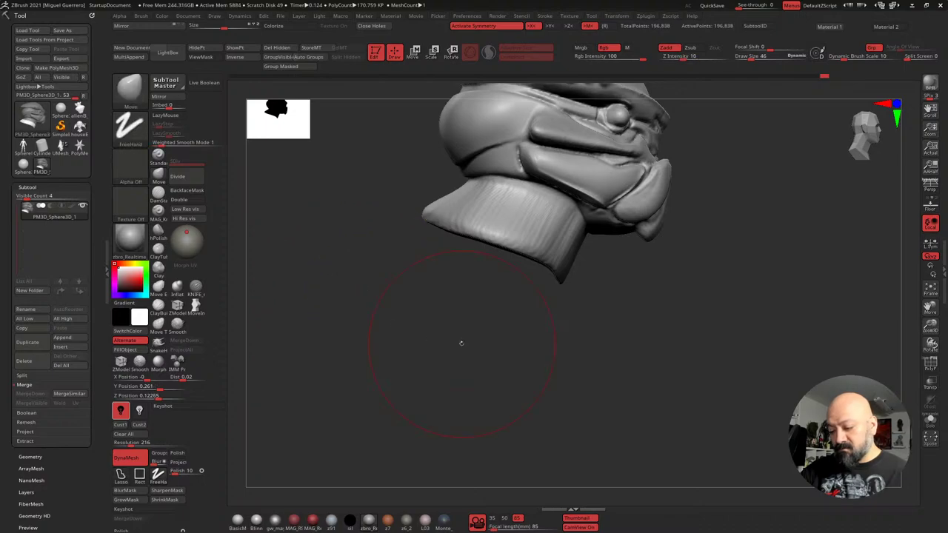
pyautogui.click(929, 365)
pyautogui.keyDown('alt'); pyautogui.moveTo(589, 286); pyautogui.dragTo(614, 337, button='right'); pyautogui.keyUp('alt')
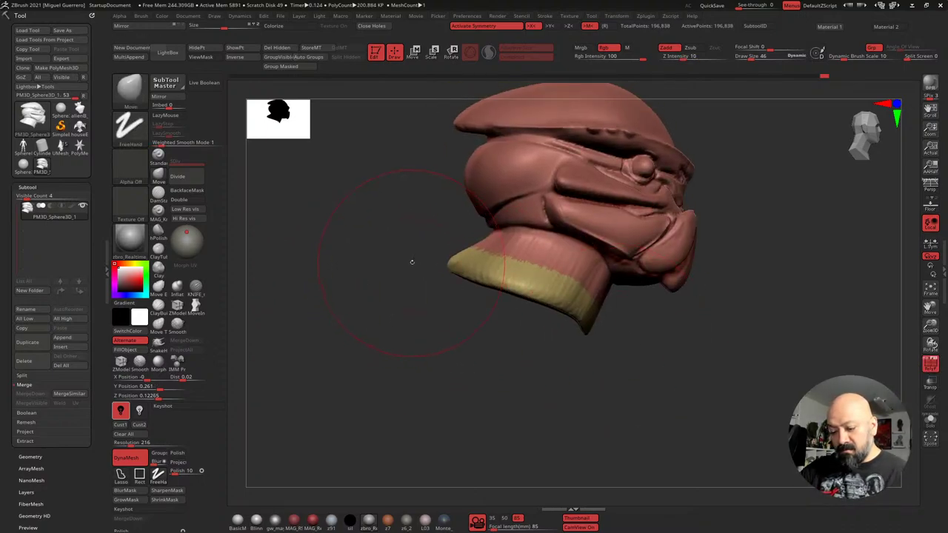
pyautogui.moveTo(412, 261)
pyautogui.keyDown('ctrl'); pyautogui.mouseDown()
pyautogui.moveTo(417, 247)
pyautogui.moveTo(496, 237)
pyautogui.moveTo(567, 243)
pyautogui.moveTo(615, 297)
pyautogui.moveTo(426, 278)
pyautogui.mouseUp(); pyautogui.keyUp('ctrl')
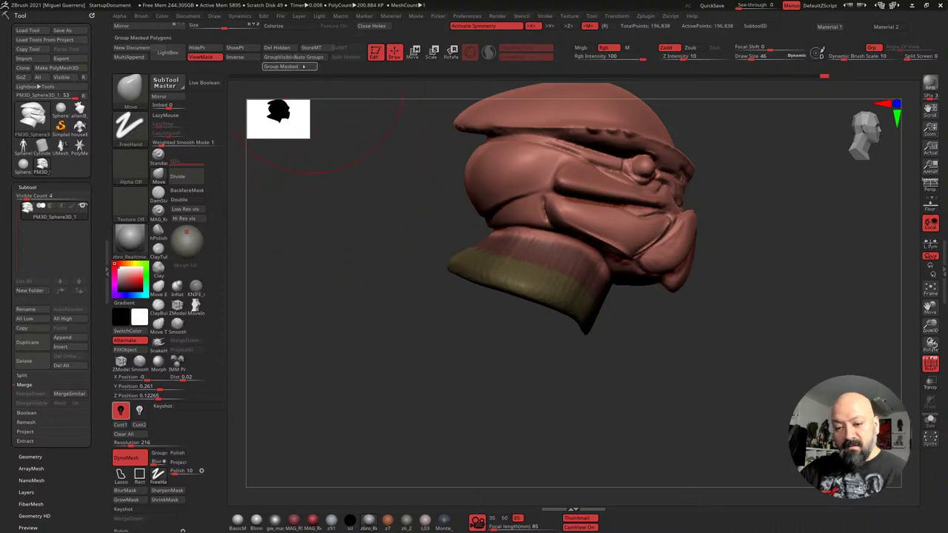
pyautogui.click(300, 66)
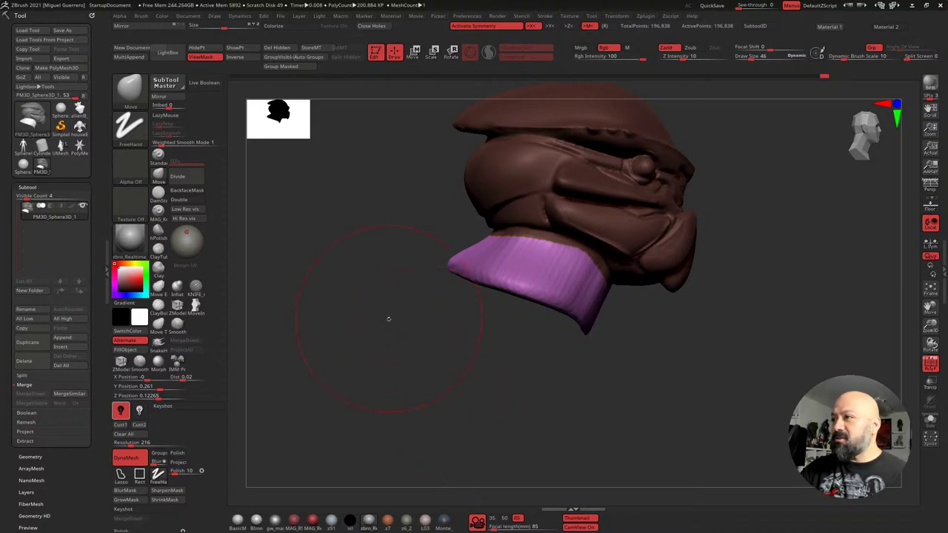
# Check the neck from below and the front, clear the mask and turn off the PolyFrame display
pyautogui.moveTo(381, 345); pyautogui.dragTo(399, 222)
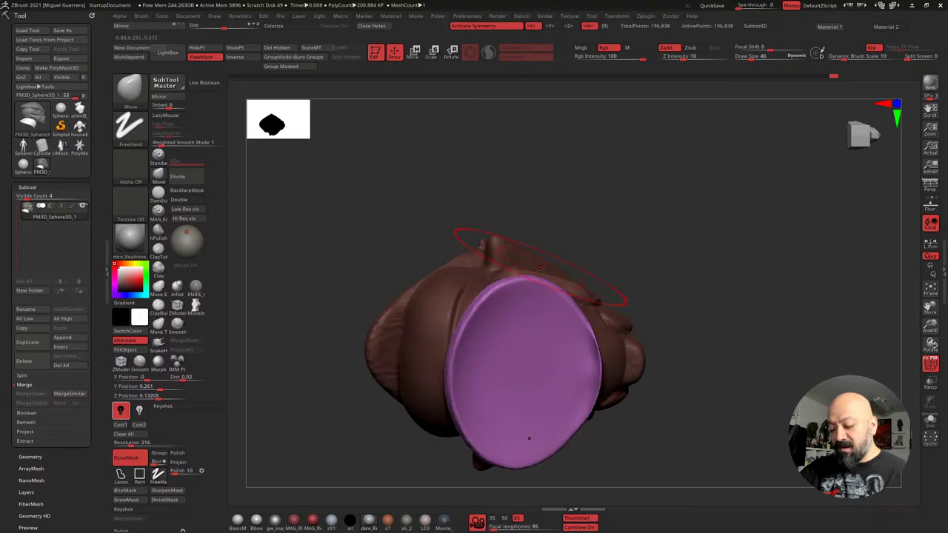
pyautogui.keyDown('shift'); pyautogui.moveTo(378, 190); pyautogui.dragTo(368, 332); pyautogui.keyUp('shift')
pyautogui.moveTo(366, 322)
pyautogui.mouseDown()
pyautogui.moveTo(399, 313)
pyautogui.moveTo(457, 330)
pyautogui.moveTo(388, 324)
pyautogui.moveTo(393, 317)
pyautogui.moveTo(357, 356)
pyautogui.moveTo(411, 377)
pyautogui.moveTo(382, 387)
pyautogui.mouseUp()
pyautogui.hotkey('shift', 'f')
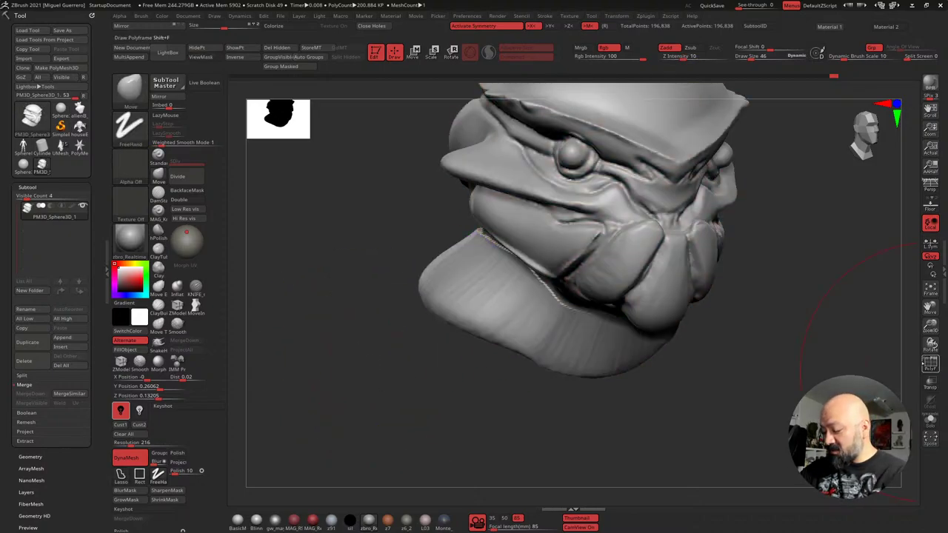
# Lasso-mask the lower edge of the neck in side view and invert the mask to isolate the neck base
pyautogui.moveTo(382, 296)
pyautogui.keyDown('alt'); pyautogui.mouseDown()
pyautogui.moveTo(362, 378)
pyautogui.moveTo(367, 254)
pyautogui.moveTo(402, 306)
pyautogui.mouseUp(); pyautogui.keyUp('alt')
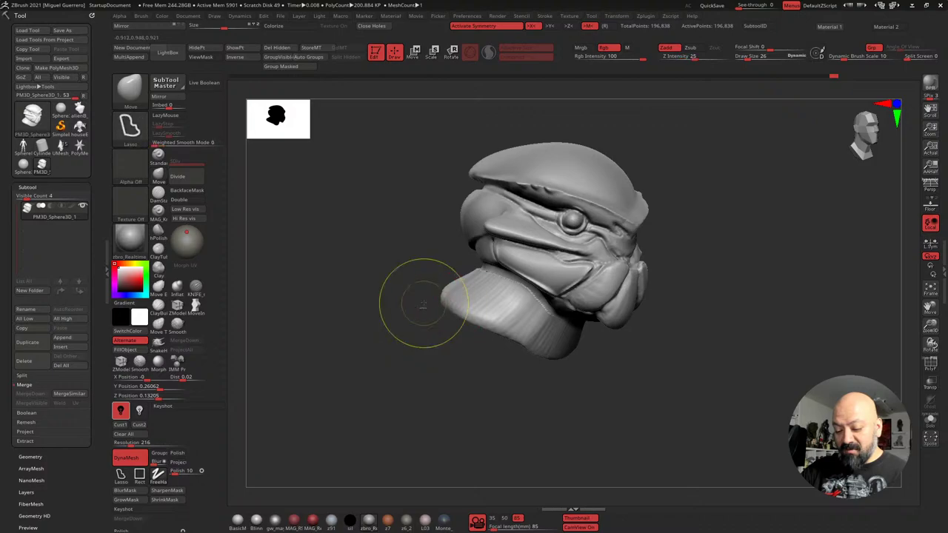
pyautogui.moveTo(395, 268)
pyautogui.mouseDown()
pyautogui.moveTo(474, 300)
pyautogui.moveTo(426, 280)
pyautogui.mouseUp()
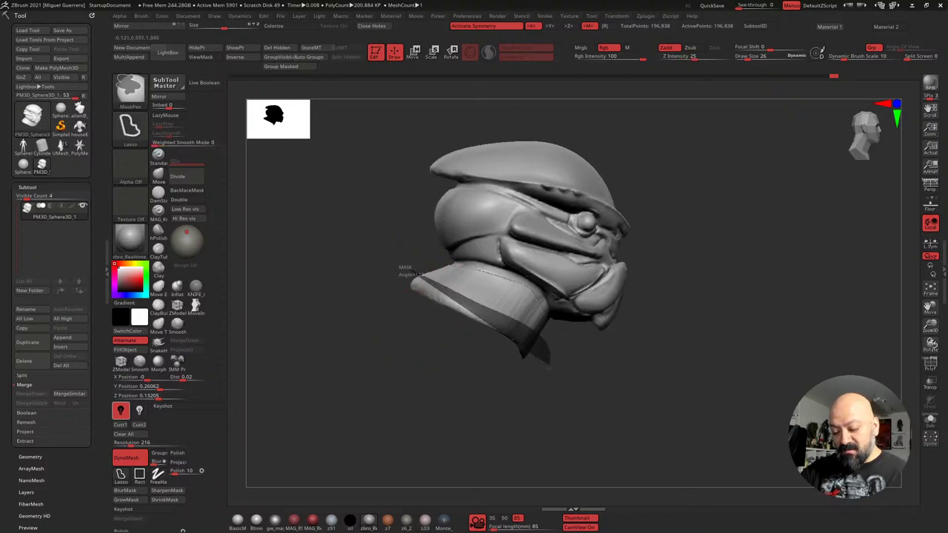
pyautogui.moveTo(423, 349); pyautogui.dragTo(367, 371)
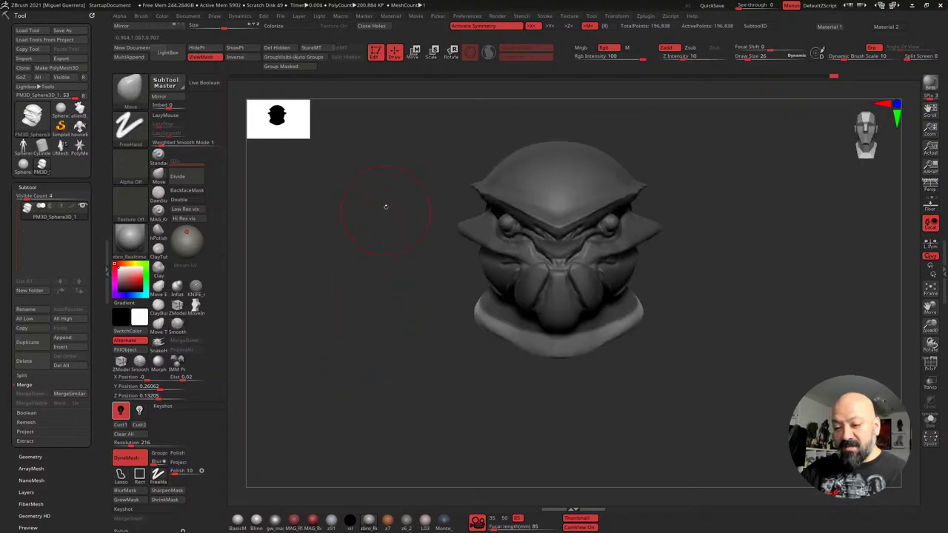
# Pull the isolated neck base outward and down into shoulders and a chest with the Move brush, increasing to draw size 62
pyautogui.click(158, 176)
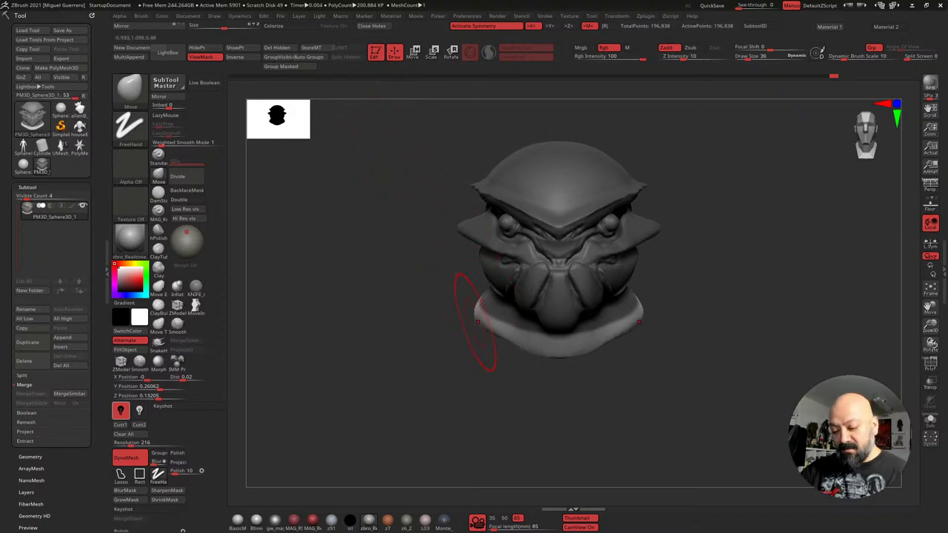
pyautogui.moveTo(480, 326); pyautogui.dragTo(462, 341)
pyautogui.moveTo(530, 392)
pyautogui.mouseDown()
pyautogui.moveTo(459, 408)
pyautogui.moveTo(522, 378)
pyautogui.moveTo(481, 396)
pyautogui.moveTo(455, 363)
pyautogui.mouseUp()
pyautogui.moveTo(406, 336); pyautogui.dragTo(425, 351)
pyautogui.moveTo(459, 318); pyautogui.dragTo(428, 305)
pyautogui.moveTo(352, 302)
pyautogui.mouseDown()
pyautogui.moveTo(399, 292)
pyautogui.moveTo(354, 297)
pyautogui.mouseUp()
pyautogui.moveTo(482, 299); pyautogui.dragTo(471, 296)
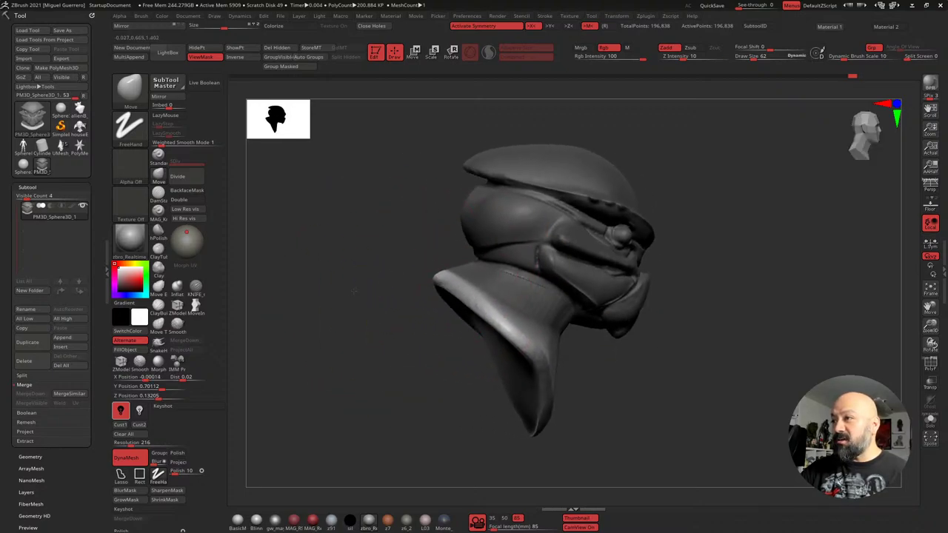
# Extend the shoulders and lower chest tip of the bust with the Move brush at draw size 62
pyautogui.moveTo(334, 293)
pyautogui.mouseDown()
pyautogui.moveTo(349, 362)
pyautogui.moveTo(391, 296)
pyautogui.moveTo(307, 300)
pyautogui.mouseUp()
pyautogui.moveTo(406, 339)
pyautogui.mouseDown()
pyautogui.moveTo(394, 365)
pyautogui.moveTo(400, 385)
pyautogui.mouseUp()
pyautogui.moveTo(450, 392); pyautogui.dragTo(452, 450)
pyautogui.moveTo(319, 339)
pyautogui.mouseDown()
pyautogui.moveTo(409, 319)
pyautogui.moveTo(380, 347)
pyautogui.mouseUp()
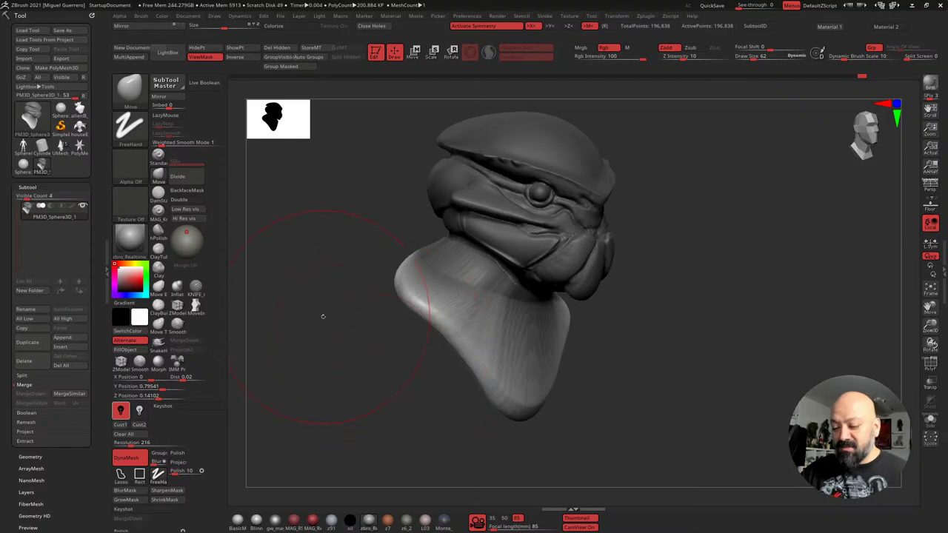
# Clear the mask, reduce the brush to draw size 26 and remesh the bust with DynaMesh
pyautogui.hotkey('ctrl', 'h')
pyautogui.moveTo(339, 358)
pyautogui.mouseDown()
pyautogui.moveTo(329, 369)
pyautogui.moveTo(336, 362)
pyautogui.mouseUp()
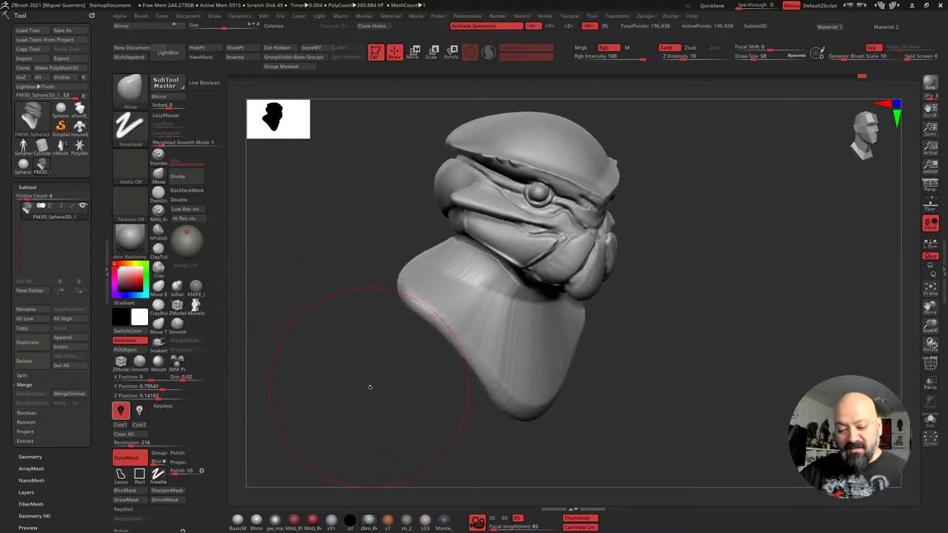
pyautogui.press('[')
pyautogui.press('[')
pyautogui.press('[')
pyautogui.keyDown('ctrl'); pyautogui.moveTo(375, 334); pyautogui.dragTo(354, 330); pyautogui.keyUp('ctrl')
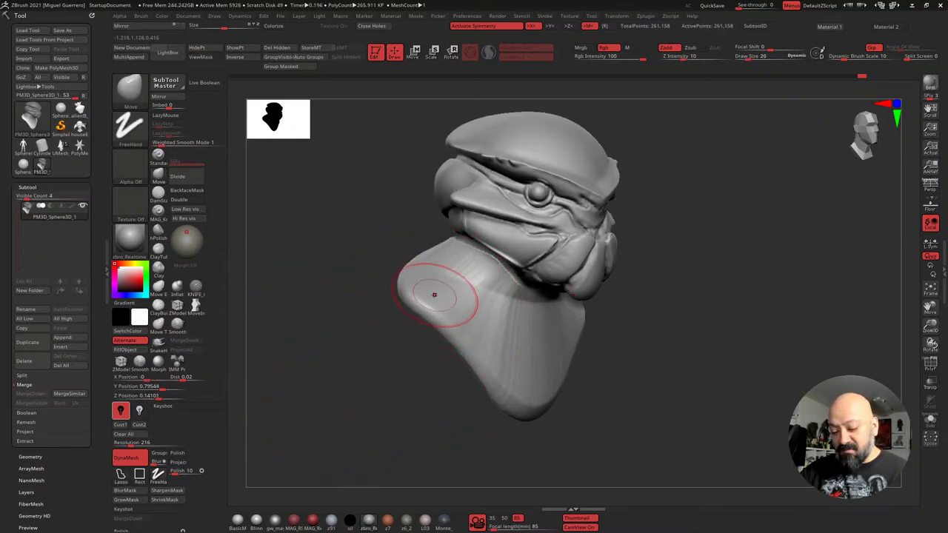
# Smooth the stretched streaks across the neck, shoulder and chest of the bust at draw size 22
pyautogui.keyDown('shift'); pyautogui.moveTo(425, 286); pyautogui.dragTo(450, 297); pyautogui.keyUp('shift')
pyautogui.moveTo(440, 262)
pyautogui.keyDown('shift'); pyautogui.mouseDown()
pyautogui.moveTo(453, 280)
pyautogui.moveTo(512, 299)
pyautogui.mouseUp(); pyautogui.keyUp('shift')
pyautogui.keyDown('shift'); pyautogui.moveTo(504, 368); pyautogui.dragTo(480, 379); pyautogui.keyUp('shift')
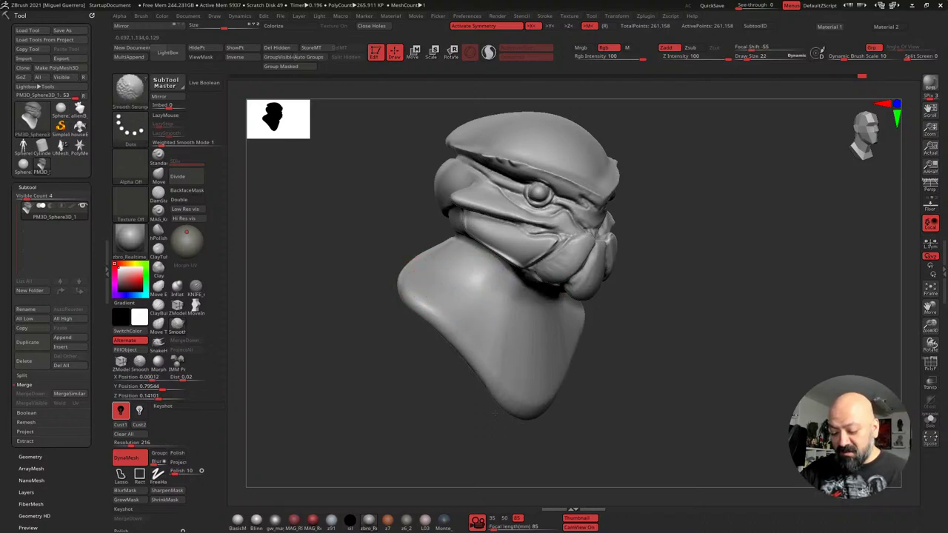
# Smooth the back of the neck and the rear rim of the shoulders
pyautogui.moveTo(353, 377); pyautogui.dragTo(443, 358)
pyautogui.moveTo(370, 256)
pyautogui.keyDown('shift'); pyautogui.mouseDown()
pyautogui.moveTo(426, 268)
pyautogui.moveTo(397, 247)
pyautogui.moveTo(387, 253)
pyautogui.mouseUp(); pyautogui.keyUp('shift')
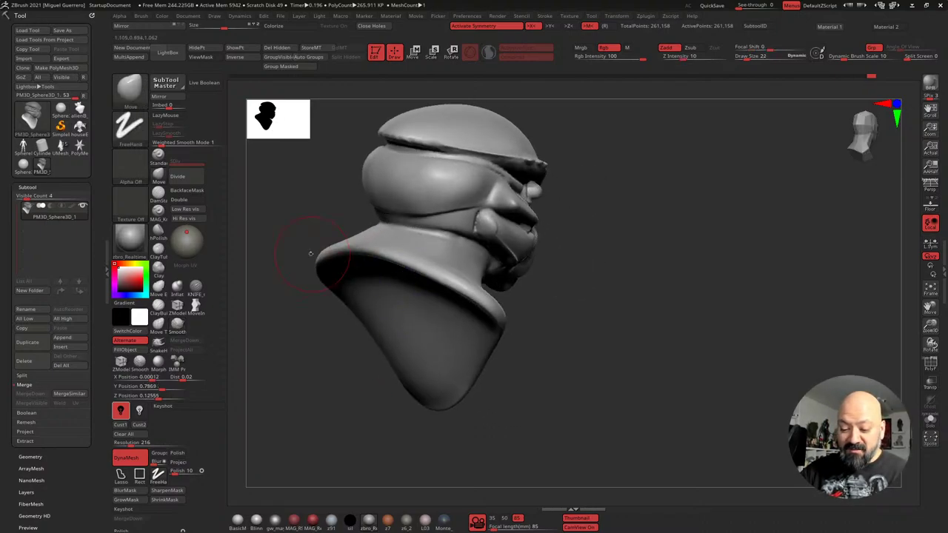
pyautogui.moveTo(311, 254); pyautogui.dragTo(262, 287)
pyautogui.moveTo(379, 228)
pyautogui.keyDown('shift'); pyautogui.mouseDown()
pyautogui.moveTo(442, 244)
pyautogui.moveTo(438, 285)
pyautogui.mouseUp(); pyautogui.keyUp('shift')
pyautogui.moveTo(342, 334)
pyautogui.mouseDown()
pyautogui.moveTo(339, 287)
pyautogui.moveTo(354, 311)
pyautogui.moveTo(321, 320)
pyautogui.moveTo(489, 351)
pyautogui.moveTo(355, 342)
pyautogui.moveTo(328, 318)
pyautogui.mouseUp()
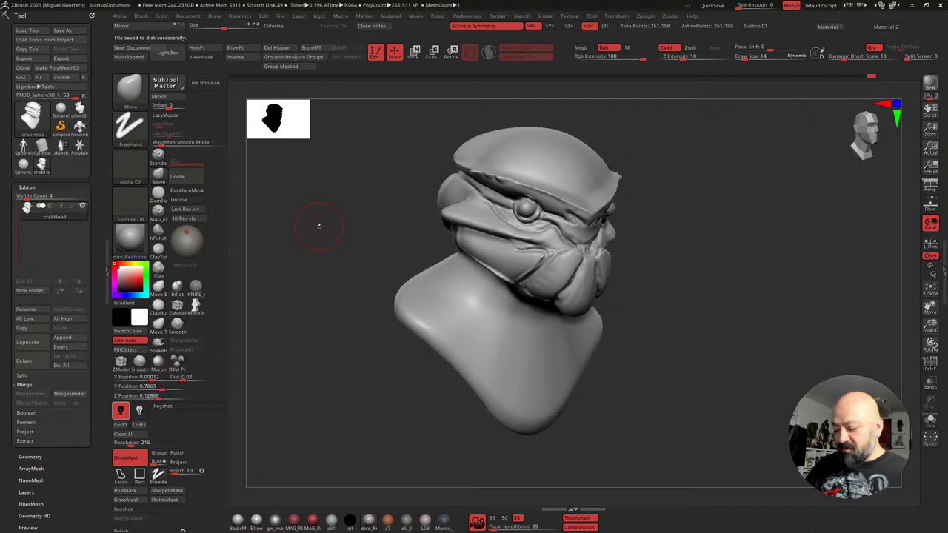
# Duplicate the crabHead subtool and remesh the copy with ZRemesher at a target polygon count of 5
pyautogui.click(28, 342)
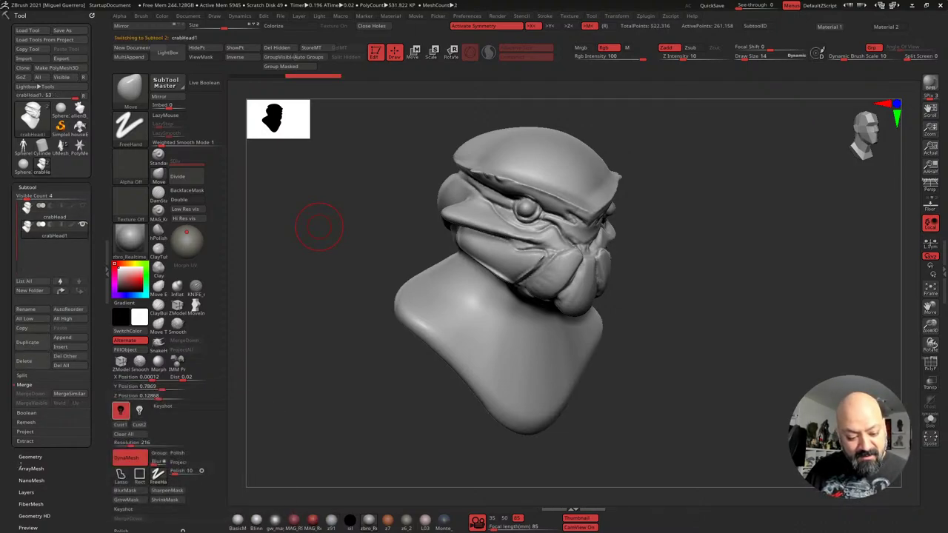
pyautogui.click(29, 457)
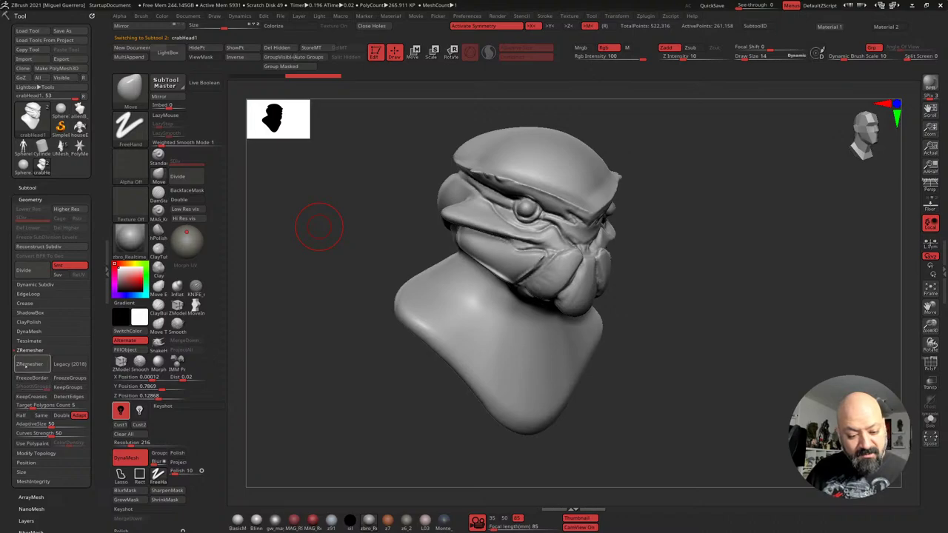
pyautogui.click(31, 364)
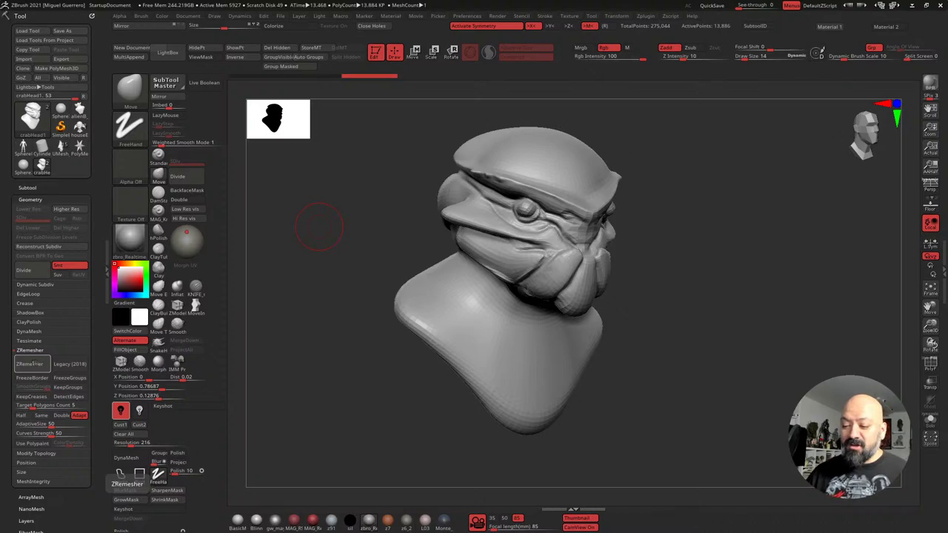
# Turn on the polyframe and examine the ZRemeshed copy's polygon flow from the side and front of the head
pyautogui.keyDown('shift'); pyautogui.moveTo(345, 237); pyautogui.dragTo(380, 254); pyautogui.keyUp('shift')
pyautogui.click(930, 364)
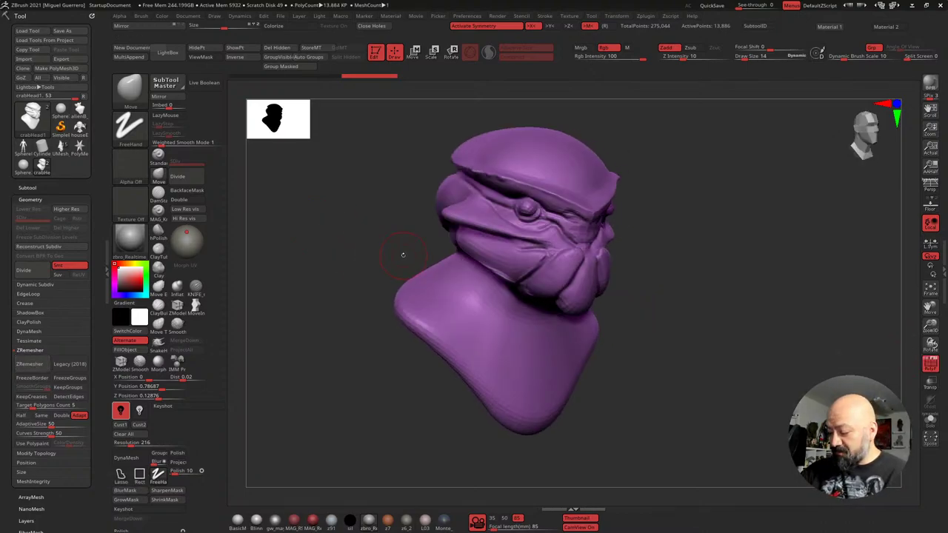
pyautogui.click(925, 360)
pyautogui.keyDown('ctrl'); pyautogui.moveTo(315, 177); pyautogui.dragTo(319, 269, button='right'); pyautogui.keyUp('ctrl')
pyautogui.moveTo(319, 269); pyautogui.dragTo(338, 269)
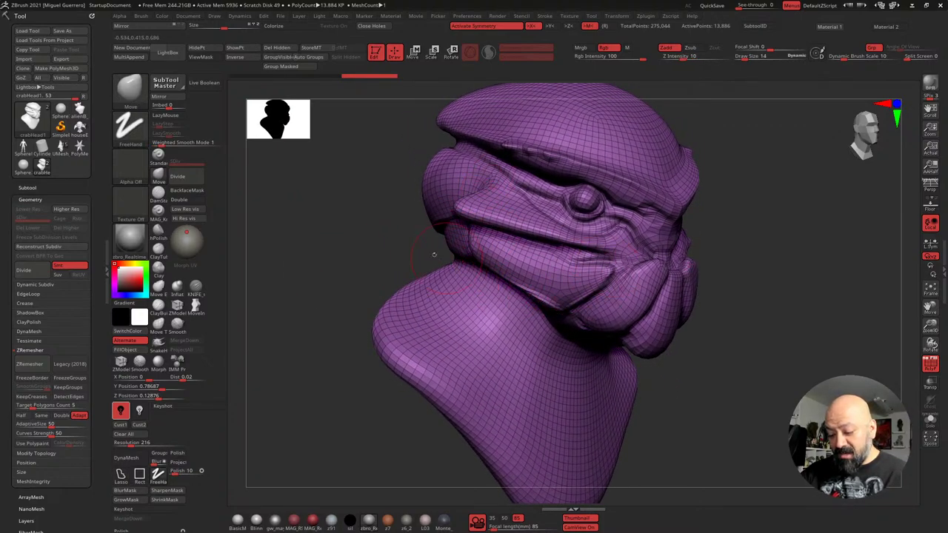
pyautogui.moveTo(332, 249)
pyautogui.mouseDown()
pyautogui.moveTo(341, 247)
pyautogui.moveTo(345, 269)
pyautogui.moveTo(333, 268)
pyautogui.moveTo(568, 301)
pyautogui.mouseUp()
pyautogui.keyDown('ctrl'); pyautogui.moveTo(569, 301); pyautogui.dragTo(567, 320, button='right'); pyautogui.keyUp('ctrl')
pyautogui.moveTo(360, 294); pyautogui.dragTo(430, 292)
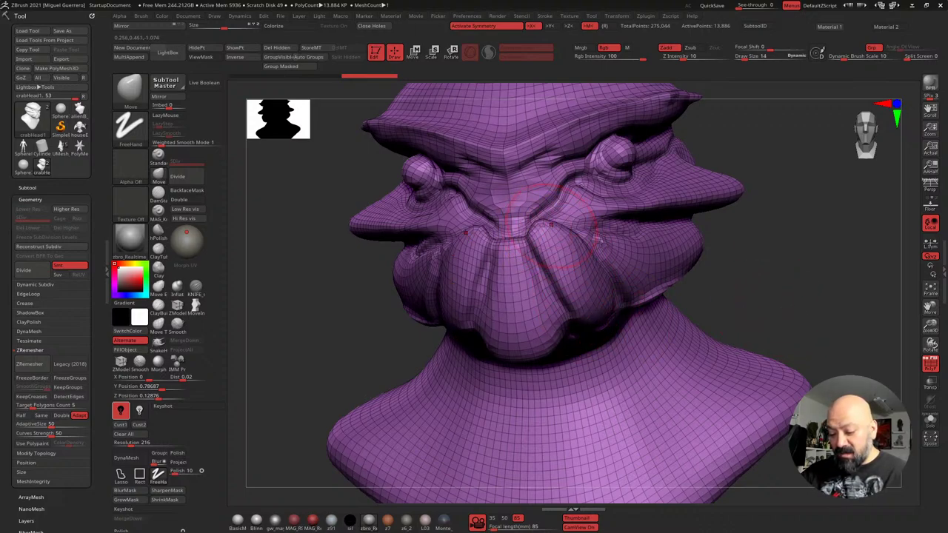
# Reduce the draw size to 6 and examine the wireframe around the mouth plates, cheeks and whole bust
pyautogui.press('[')
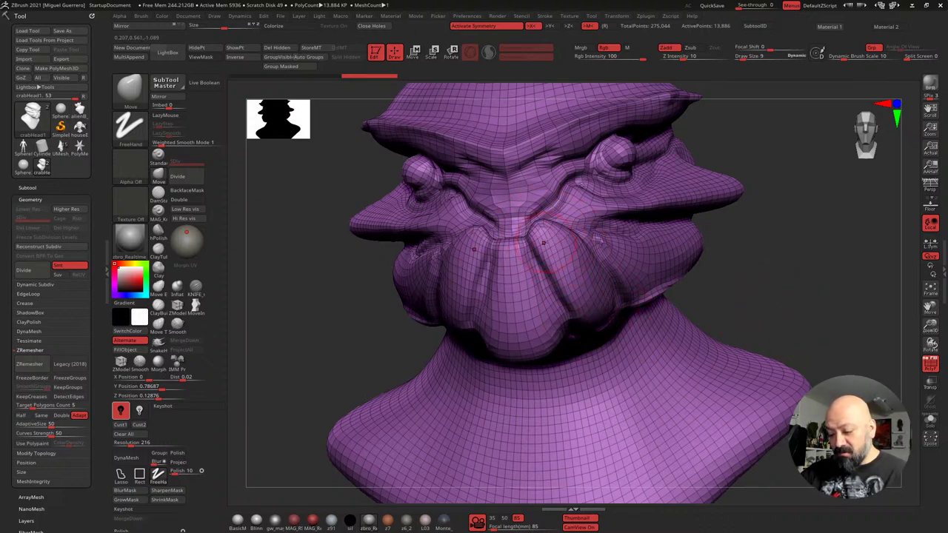
pyautogui.press('[')
pyautogui.press('[')
pyautogui.press('[')
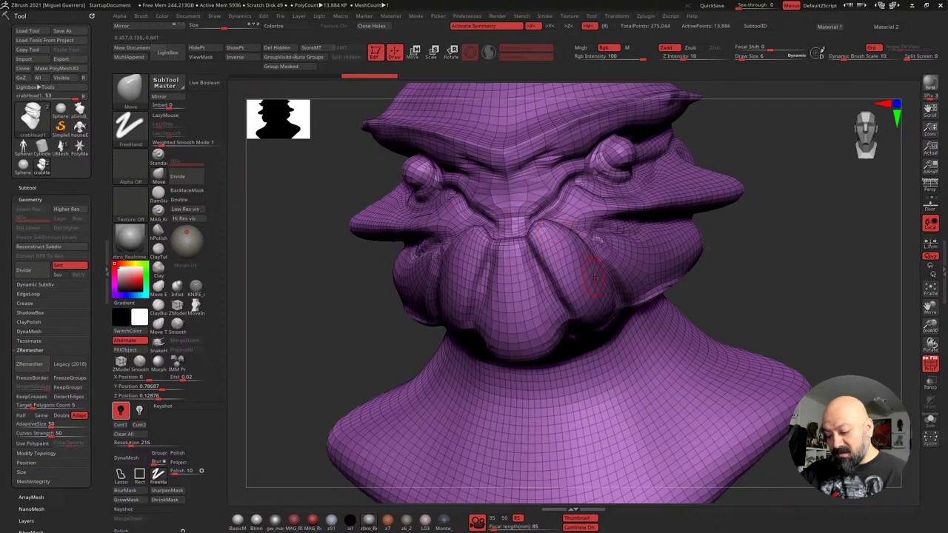
pyautogui.moveTo(707, 315); pyautogui.dragTo(755, 333)
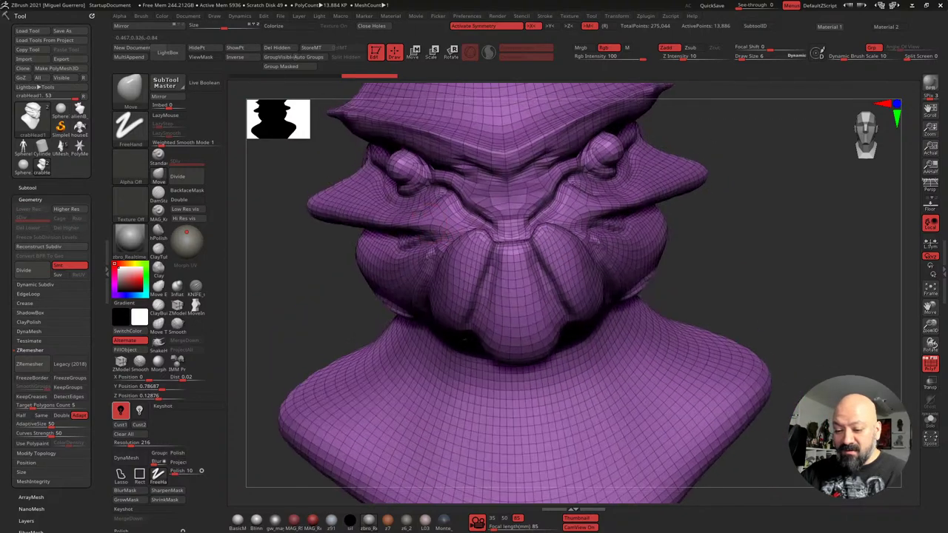
pyautogui.moveTo(308, 240)
pyautogui.mouseDown()
pyautogui.moveTo(321, 277)
pyautogui.moveTo(403, 268)
pyautogui.moveTo(425, 321)
pyautogui.mouseUp()
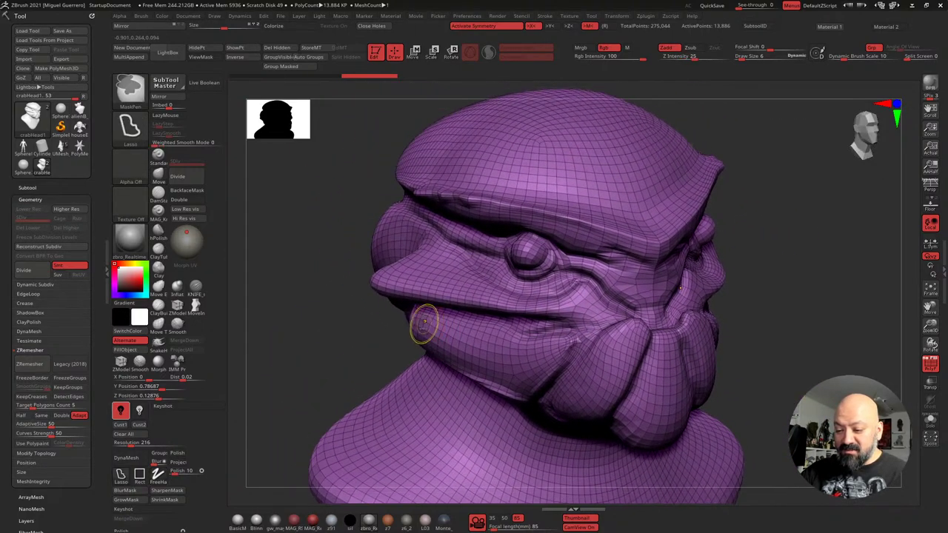
pyautogui.moveTo(424, 322)
pyautogui.mouseDown(button='right')
pyautogui.moveTo(313, 303)
pyautogui.moveTo(348, 325)
pyautogui.moveTo(418, 291)
pyautogui.moveTo(377, 293)
pyautogui.moveTo(355, 357)
pyautogui.moveTo(336, 355)
pyautogui.mouseUp(button='right')
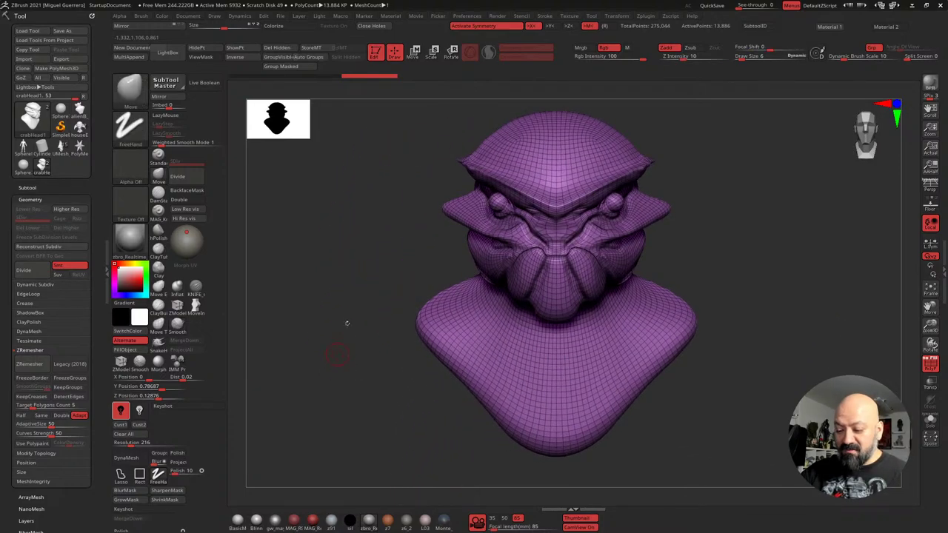
pyautogui.keyDown('alt'); pyautogui.moveTo(347, 324); pyautogui.dragTo(341, 346, button='right'); pyautogui.keyUp('alt')
# Make the original crabHead subtool active and turn off the polyframe display
pyautogui.click(27, 188)
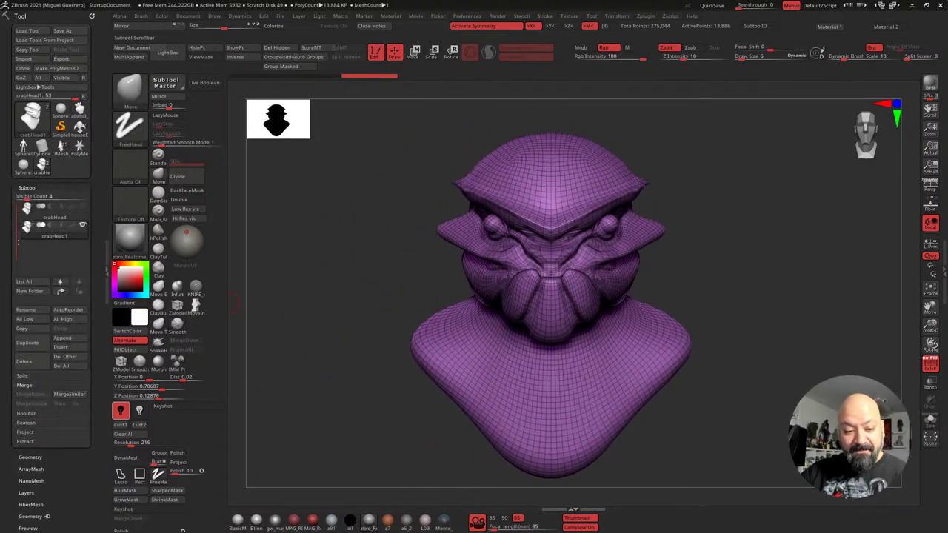
pyautogui.click(52, 211)
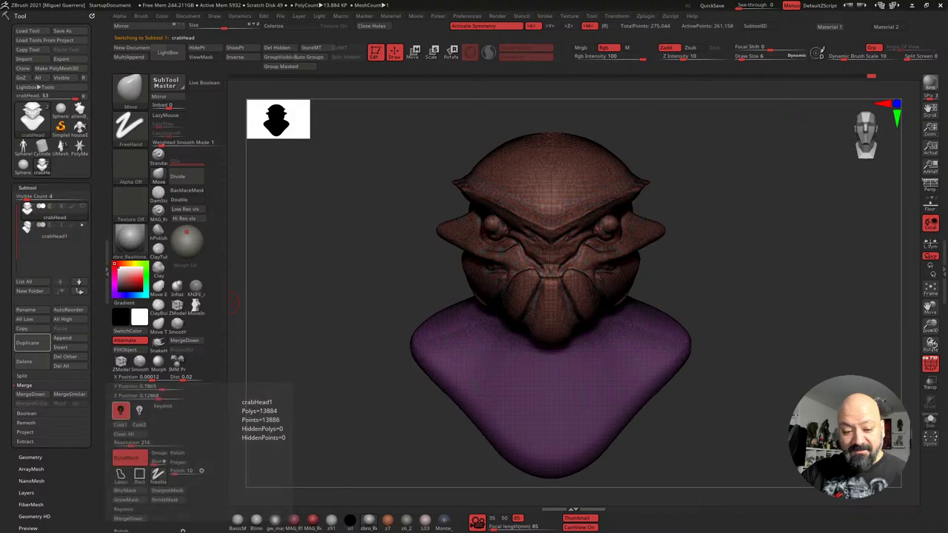
pyautogui.moveTo(318, 269); pyautogui.dragTo(328, 264, button='right')
pyautogui.click(930, 363)
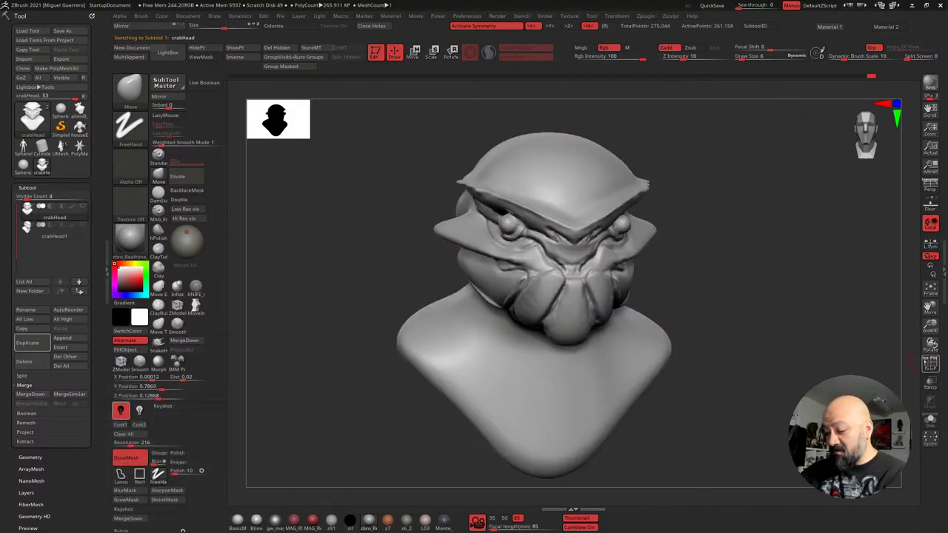
pyautogui.keyDown('alt'); pyautogui.moveTo(345, 233); pyautogui.dragTo(344, 223); pyautogui.keyUp('alt')
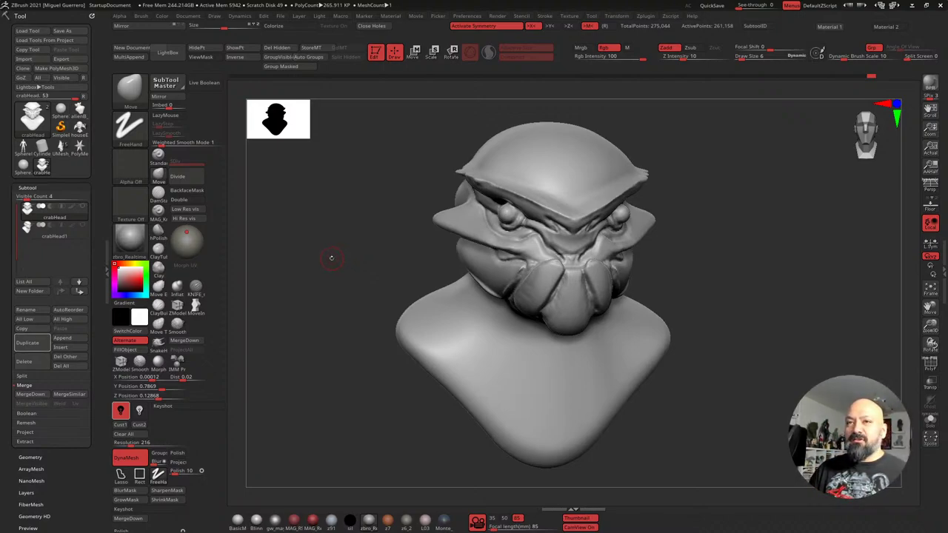
pyautogui.moveTo(331, 258)
pyautogui.mouseDown()
pyautogui.moveTo(371, 244)
pyautogui.moveTo(426, 286)
pyautogui.moveTo(341, 275)
pyautogui.moveTo(324, 277)
pyautogui.moveTo(322, 293)
pyautogui.moveTo(345, 278)
pyautogui.mouseUp()
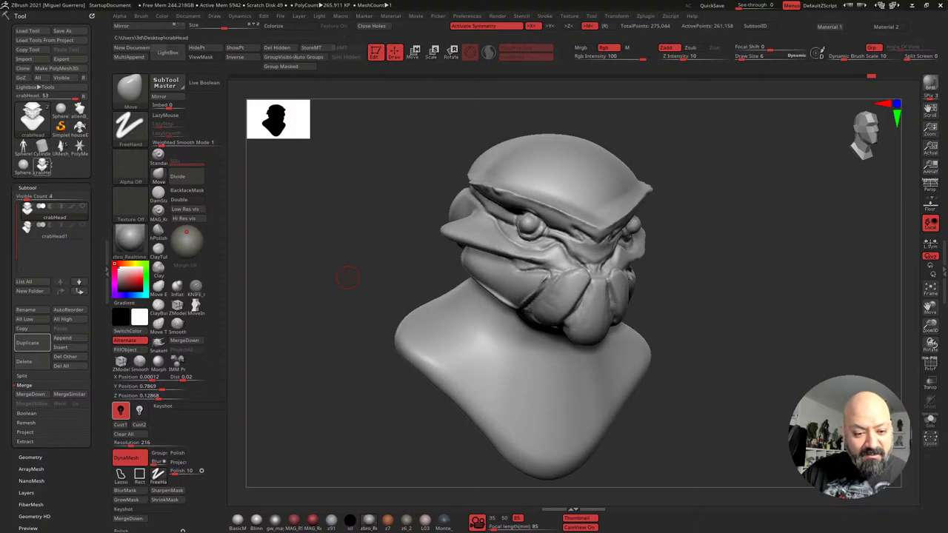
# Switch to the UMesh_mouth02_07 plant creature tool and frame the whole figure from the front
pyautogui.click(62, 149)
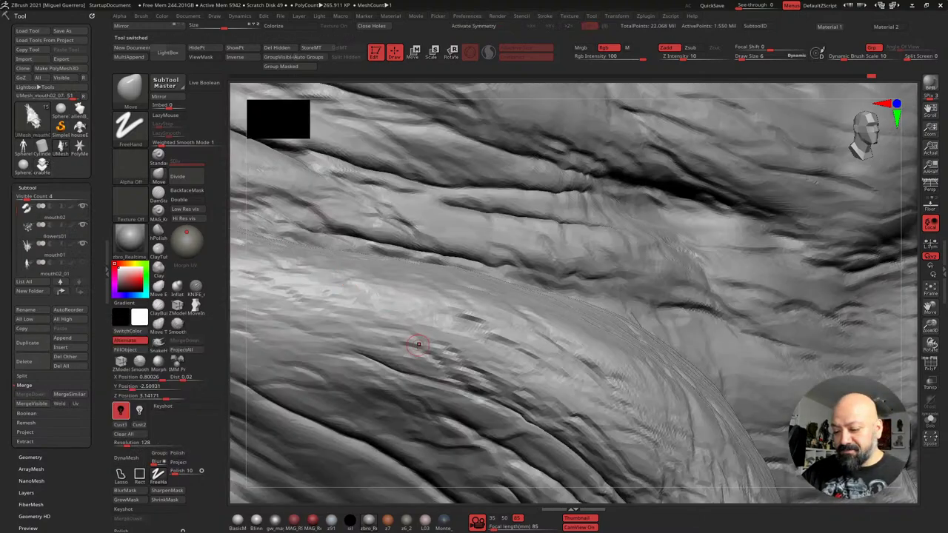
pyautogui.press('f')
pyautogui.moveTo(396, 335); pyautogui.dragTo(445, 331, button='right')
pyautogui.moveTo(444, 331)
pyautogui.keyDown('alt'); pyautogui.mouseDown(button='right')
pyautogui.moveTo(415, 275)
pyautogui.moveTo(417, 239)
pyautogui.mouseUp(button='right'); pyautogui.keyUp('alt')
pyautogui.moveTo(416, 239); pyautogui.dragTo(419, 267)
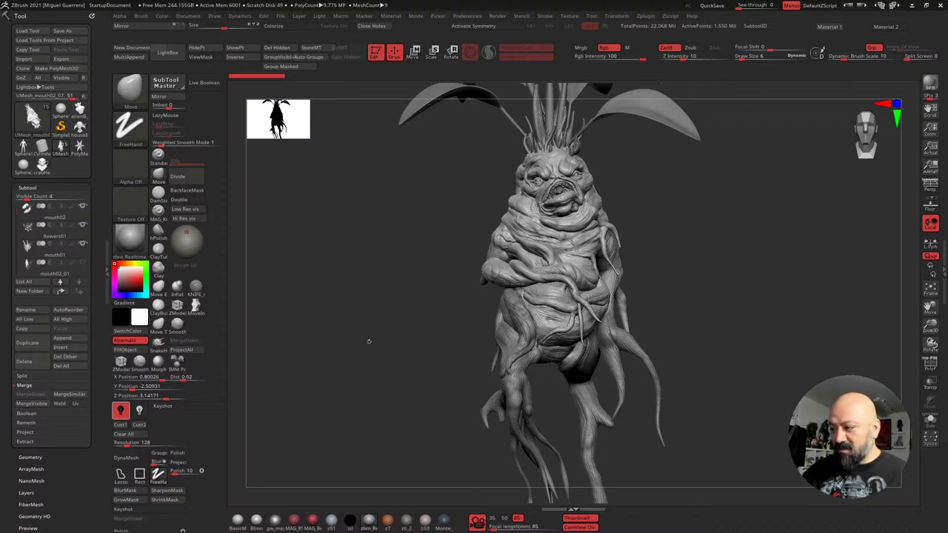
# Show the polyframe on the plant creature and examine its torso subtool against the separate legs
pyautogui.click(930, 363)
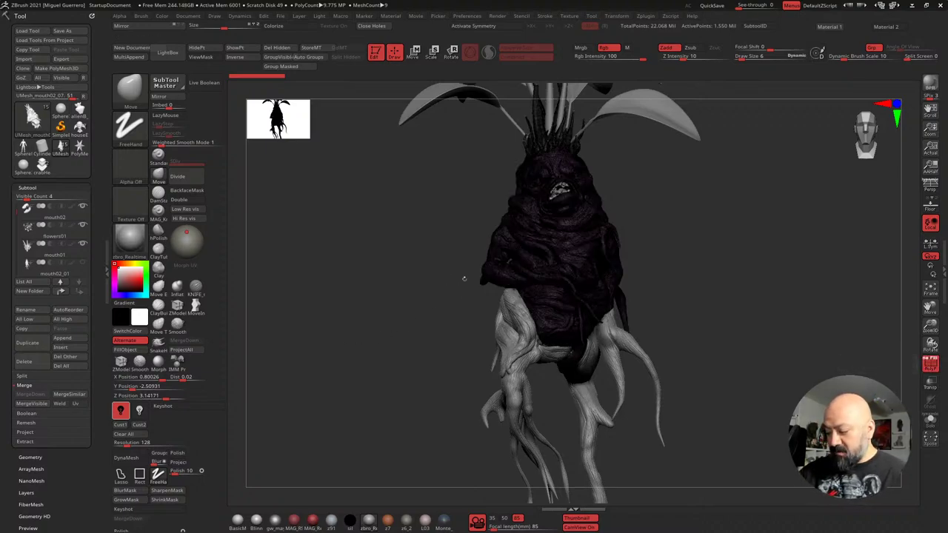
pyautogui.click(926, 358)
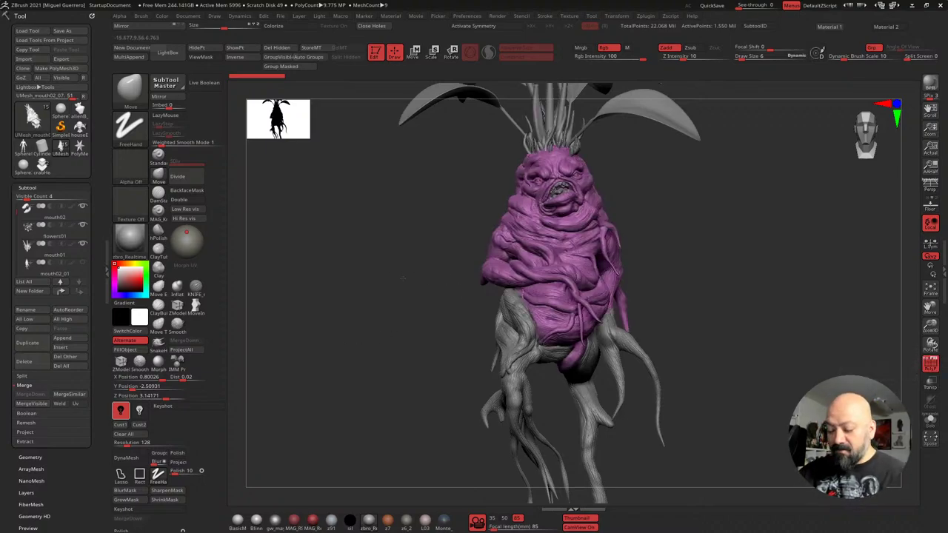
pyautogui.keyDown('alt'); pyautogui.moveTo(399, 285); pyautogui.dragTo(397, 197); pyautogui.keyUp('alt')
pyautogui.keyDown('ctrl'); pyautogui.moveTo(398, 197); pyautogui.dragTo(398, 159, button='right'); pyautogui.keyUp('ctrl')
pyautogui.keyDown('alt'); pyautogui.moveTo(398, 159); pyautogui.dragTo(401, 264); pyautogui.keyUp('alt')
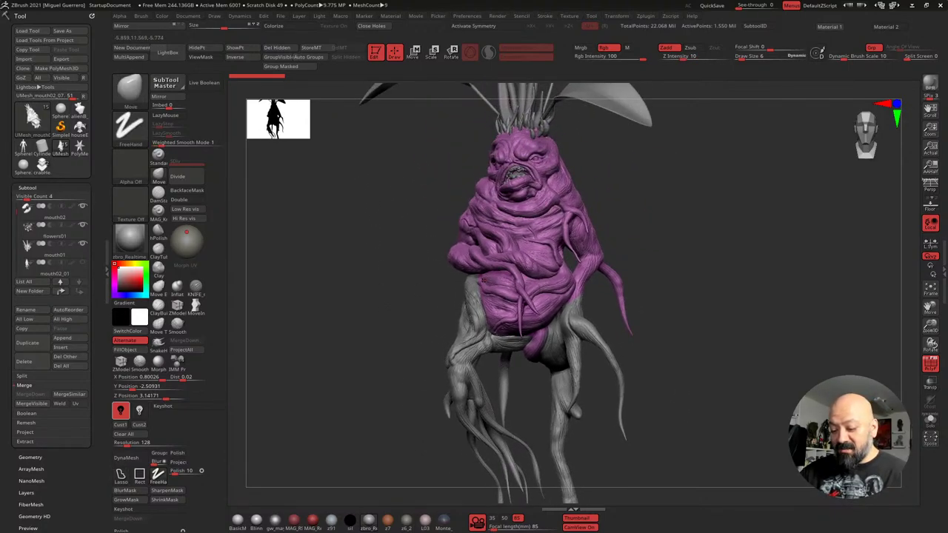
pyautogui.moveTo(385, 284); pyautogui.dragTo(390, 284)
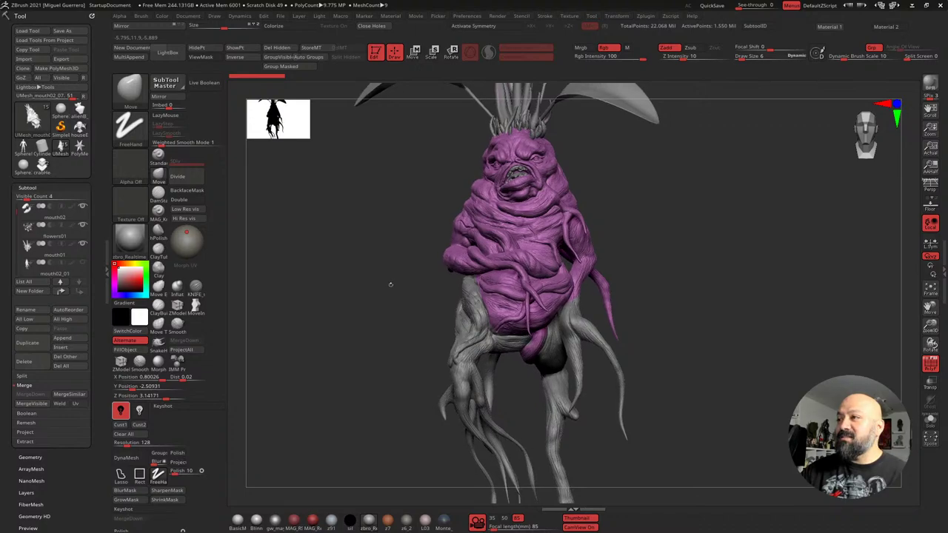
pyautogui.keyDown('ctrl'); pyautogui.moveTo(384, 265); pyautogui.dragTo(387, 295, button='right'); pyautogui.keyUp('ctrl')
pyautogui.moveTo(387, 294); pyautogui.dragTo(431, 250)
# Select the root-like leg subtool UMesh_mouth02_03 and examine where it joins the body from several sides
pyautogui.keyDown('alt'); pyautogui.click(465, 329); pyautogui.keyUp('alt')
pyautogui.moveTo(419, 229); pyautogui.dragTo(417, 227, button='right')
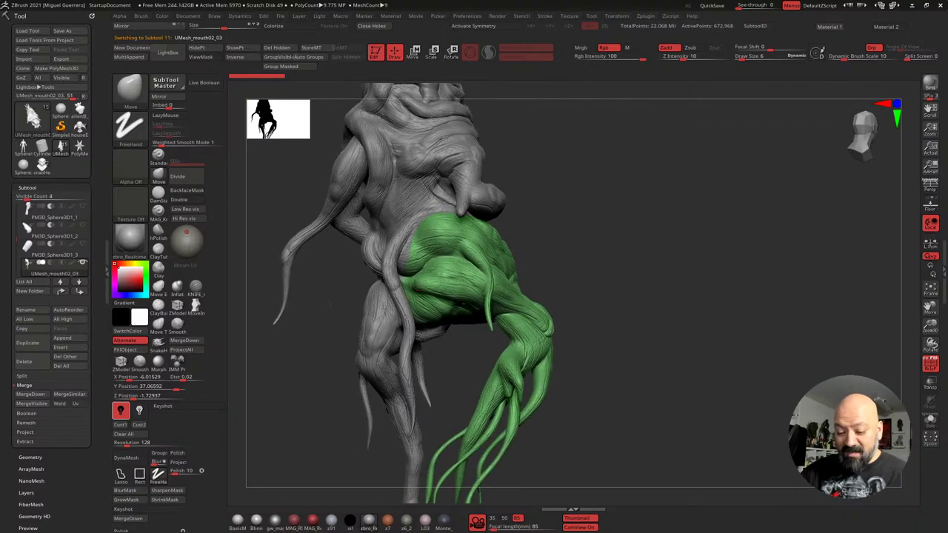
pyautogui.moveTo(330, 302); pyautogui.dragTo(341, 293)
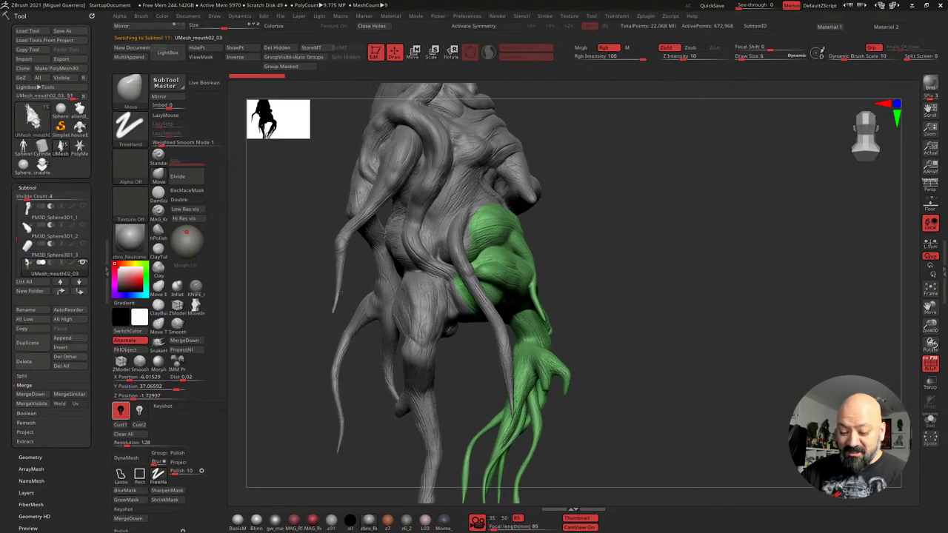
pyautogui.moveTo(563, 379); pyautogui.dragTo(459, 272)
pyautogui.moveTo(346, 284); pyautogui.dragTo(474, 229)
pyautogui.moveTo(363, 281); pyautogui.dragTo(528, 325)
# Select the other leg subtool, UMesh_mouth02_04, and examine how it meets the hip from the side
pyautogui.keyDown('alt'); pyautogui.click(568, 333); pyautogui.keyUp('alt')
pyautogui.moveTo(370, 308)
pyautogui.mouseDown()
pyautogui.moveTo(429, 305)
pyautogui.moveTo(374, 305)
pyautogui.mouseUp()
pyautogui.moveTo(527, 372)
pyautogui.mouseDown()
pyautogui.moveTo(322, 272)
pyautogui.moveTo(324, 255)
pyautogui.moveTo(331, 239)
pyautogui.moveTo(329, 267)
pyautogui.moveTo(444, 286)
pyautogui.mouseUp()
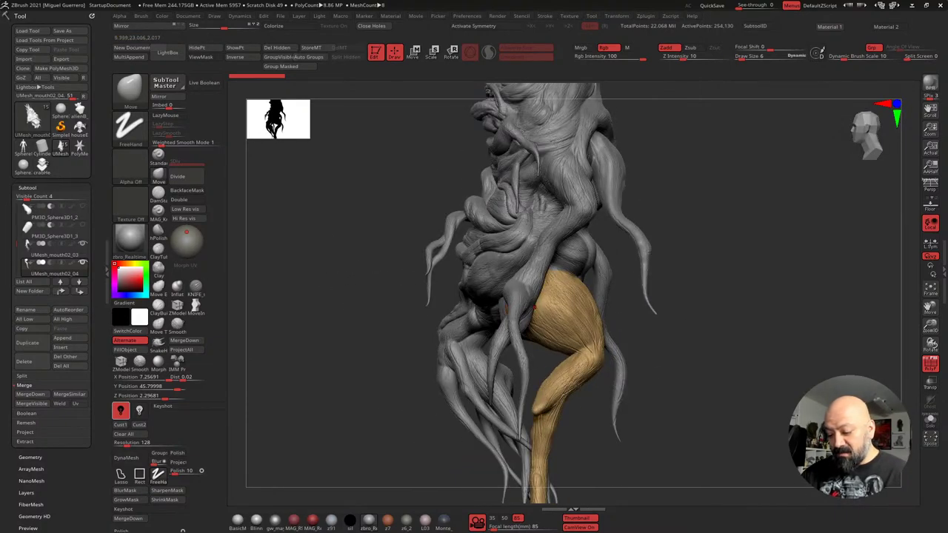
# Select the forked root subtool UMesh_mouth02_05 at the hip and examine its attachment to the body
pyautogui.moveTo(333, 274); pyautogui.dragTo(401, 280)
pyautogui.keyDown('alt'); pyautogui.click(594, 302); pyautogui.keyUp('alt')
pyautogui.moveTo(338, 245); pyautogui.dragTo(312, 277)
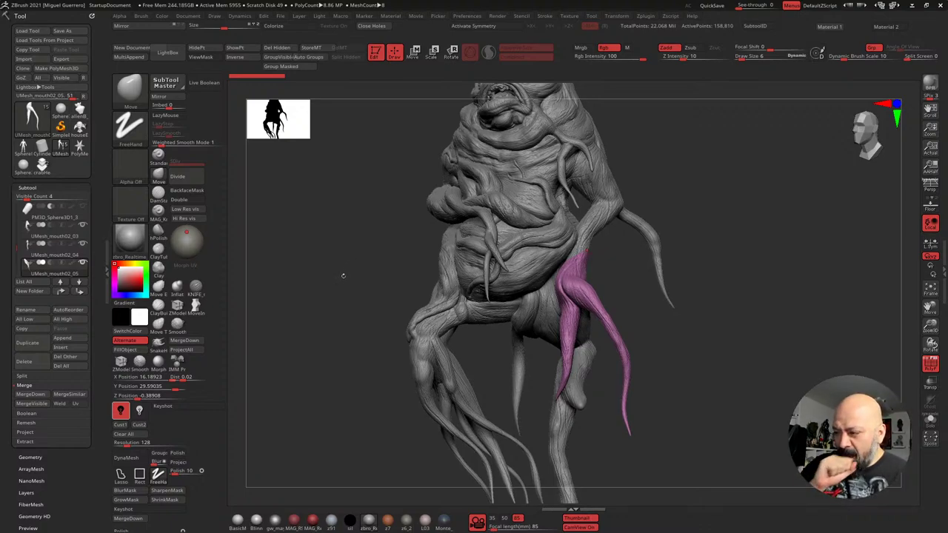
pyautogui.moveTo(338, 276); pyautogui.dragTo(344, 274)
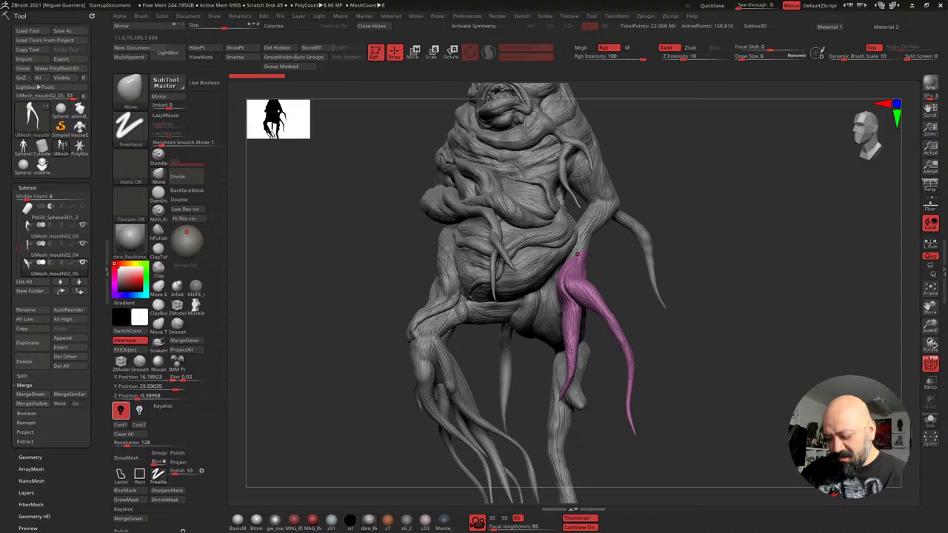
pyautogui.moveTo(342, 365)
pyautogui.keyDown('alt'); pyautogui.mouseDown()
pyautogui.moveTo(344, 294)
pyautogui.moveTo(574, 323)
pyautogui.mouseUp(); pyautogui.keyUp('alt')
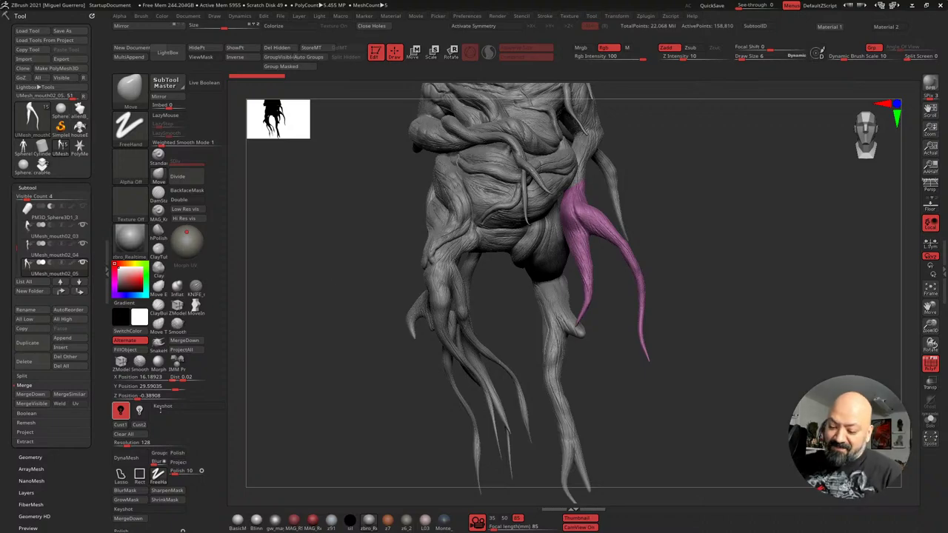
# Examine the complete plant creature from its flowers and leaves down to the face, body and roots
pyautogui.moveTo(364, 279)
pyautogui.mouseDown()
pyautogui.moveTo(308, 275)
pyautogui.moveTo(417, 281)
pyautogui.moveTo(414, 262)
pyautogui.moveTo(363, 308)
pyautogui.moveTo(426, 291)
pyautogui.moveTo(409, 286)
pyautogui.mouseUp()
pyautogui.keyDown('ctrl'); pyautogui.moveTo(408, 285); pyautogui.dragTo(412, 340, button='right'); pyautogui.keyUp('ctrl')
pyautogui.moveTo(402, 125)
pyautogui.keyDown('alt'); pyautogui.mouseDown(button='right')
pyautogui.moveTo(396, 275)
pyautogui.moveTo(437, 382)
pyautogui.moveTo(420, 308)
pyautogui.mouseUp(button='right'); pyautogui.keyUp('alt')
pyautogui.moveTo(419, 309)
pyautogui.mouseDown()
pyautogui.moveTo(469, 264)
pyautogui.moveTo(435, 282)
pyautogui.moveTo(411, 383)
pyautogui.moveTo(421, 348)
pyautogui.mouseUp()
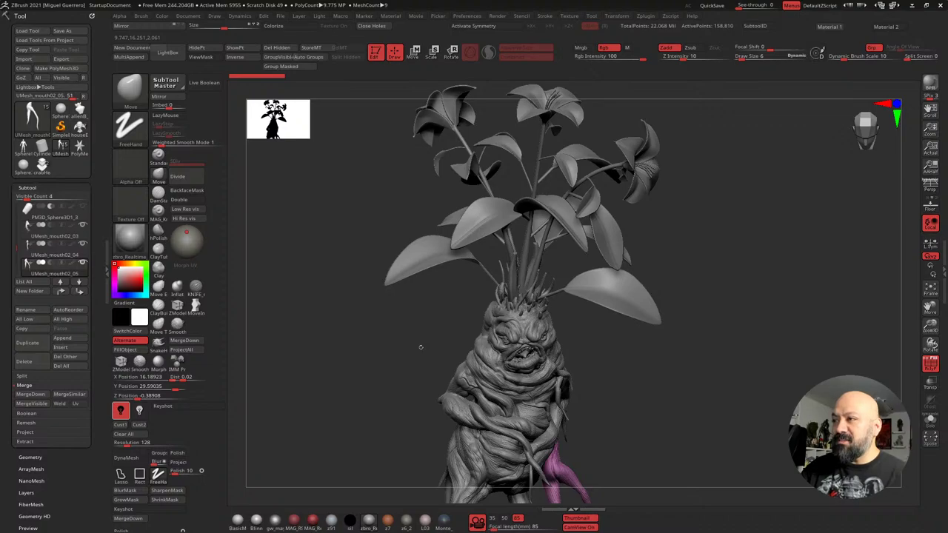
pyautogui.moveTo(361, 343); pyautogui.dragTo(355, 290)
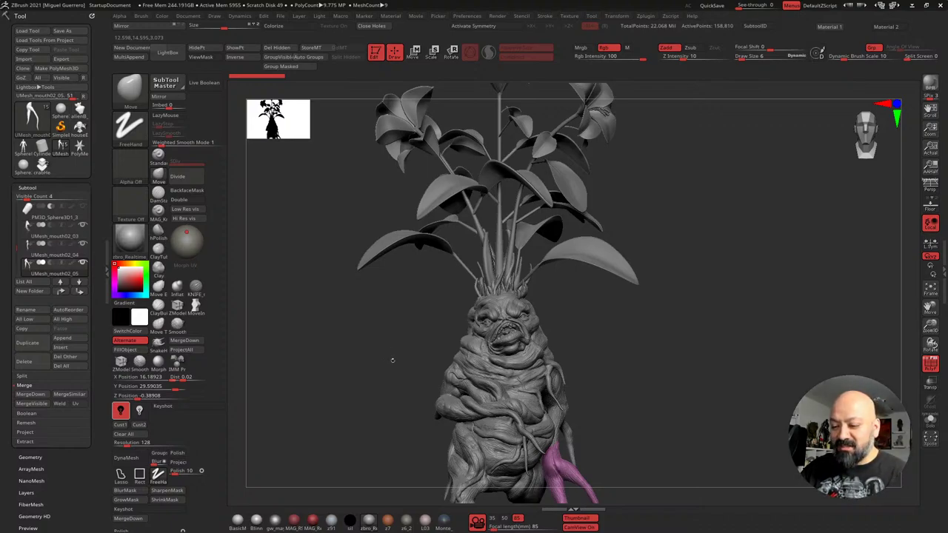
pyautogui.moveTo(392, 360)
pyautogui.mouseDown()
pyautogui.moveTo(386, 288)
pyautogui.moveTo(369, 314)
pyautogui.moveTo(376, 368)
pyautogui.moveTo(561, 382)
pyautogui.mouseUp()
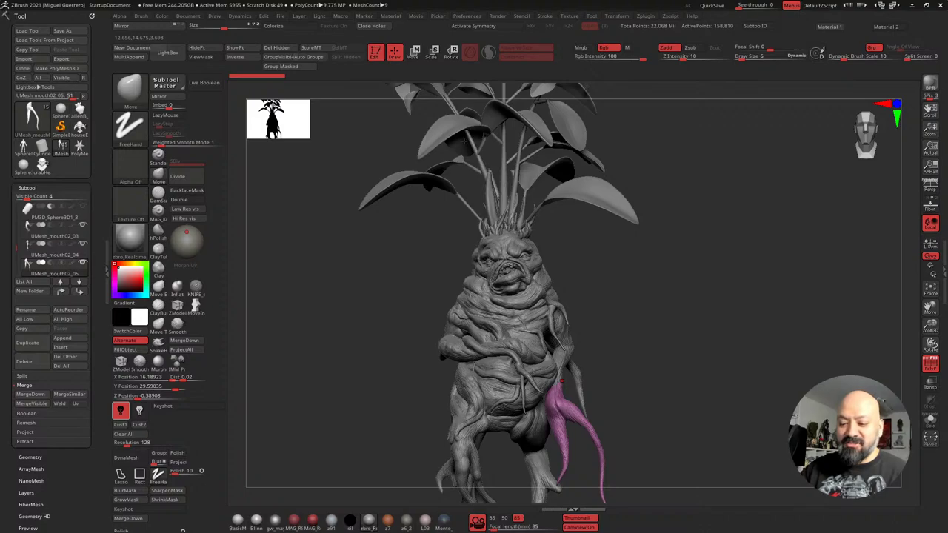
pyautogui.moveTo(376, 415)
pyautogui.mouseDown()
pyautogui.moveTo(383, 318)
pyautogui.moveTo(369, 286)
pyautogui.mouseUp()
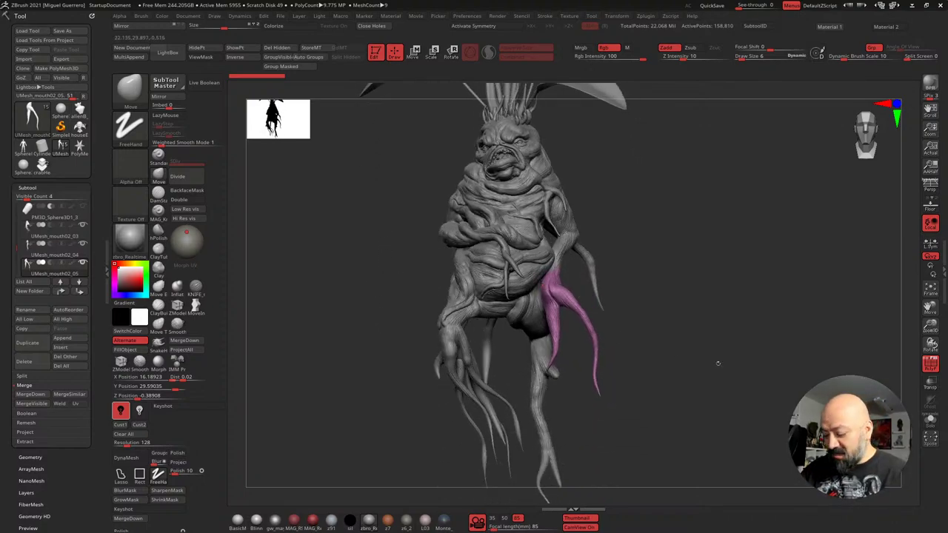
# Select the torso subtool UMesh_mouth02_07, isolate it with Solo and examine it from the front and side
pyautogui.keyDown('alt'); pyautogui.click(515, 222); pyautogui.keyUp('alt')
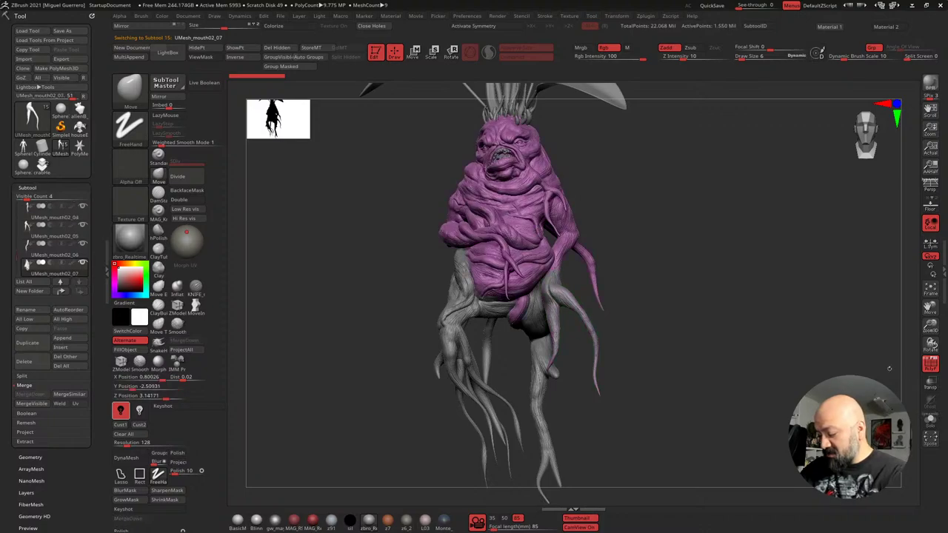
pyautogui.hotkey('shift', 'f')
pyautogui.moveTo(766, 359); pyautogui.dragTo(803, 379)
pyautogui.click(931, 364)
pyautogui.click(931, 419)
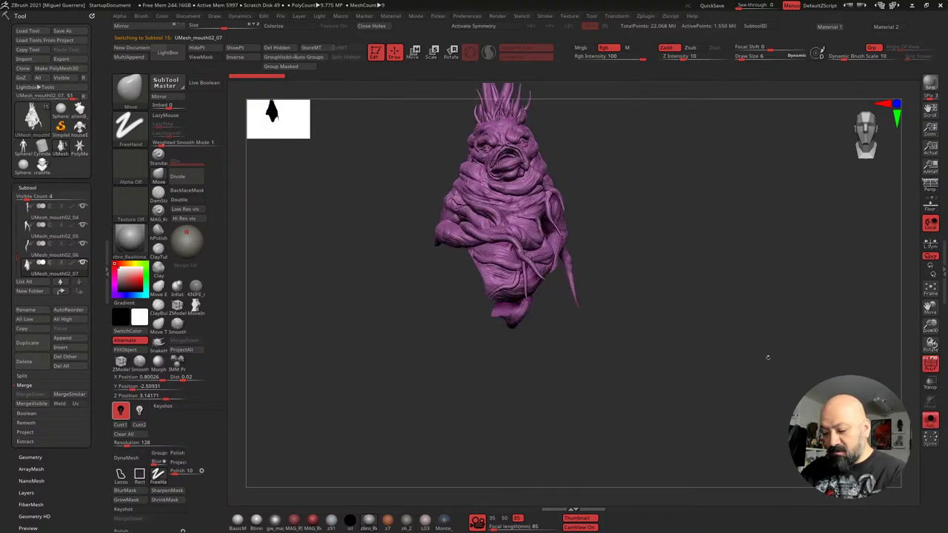
pyautogui.moveTo(766, 353)
pyautogui.mouseDown()
pyautogui.moveTo(702, 330)
pyautogui.moveTo(562, 376)
pyautogui.moveTo(467, 322)
pyautogui.moveTo(470, 300)
pyautogui.mouseUp()
pyautogui.moveTo(517, 281)
pyautogui.mouseDown()
pyautogui.moveTo(366, 298)
pyautogui.moveTo(356, 248)
pyautogui.moveTo(392, 339)
pyautogui.mouseUp()
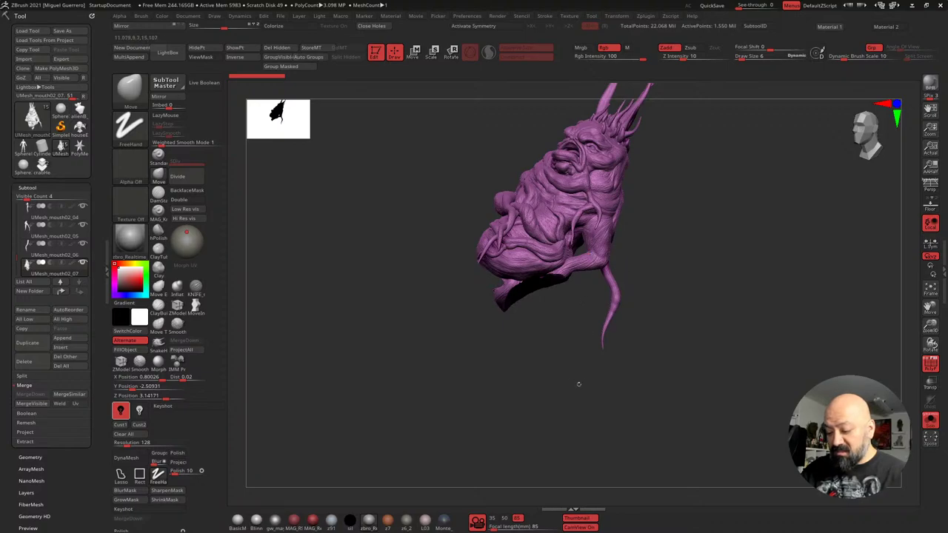
# Examine the torso's underside, turn off PolyFrame and Solo, and examine the complete plant creature
pyautogui.moveTo(577, 383); pyautogui.dragTo(579, 334)
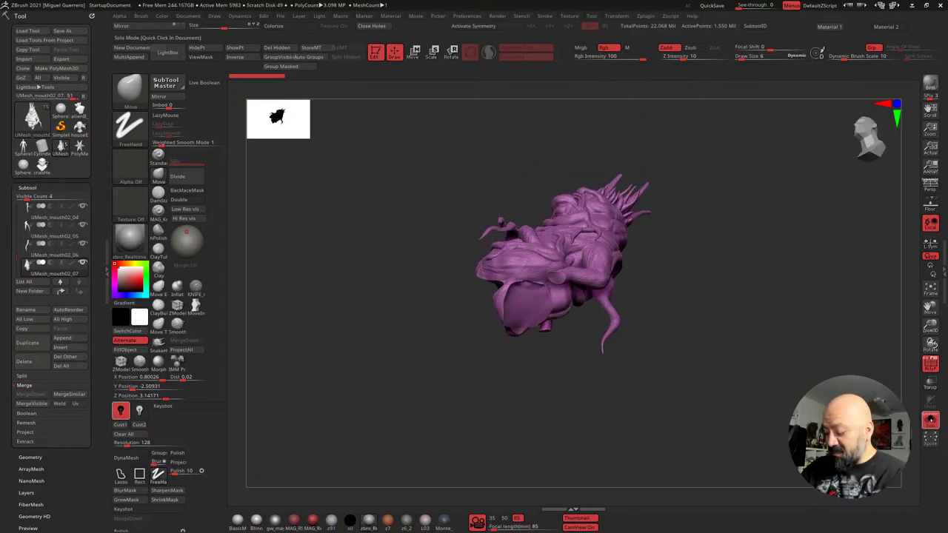
pyautogui.click(930, 367)
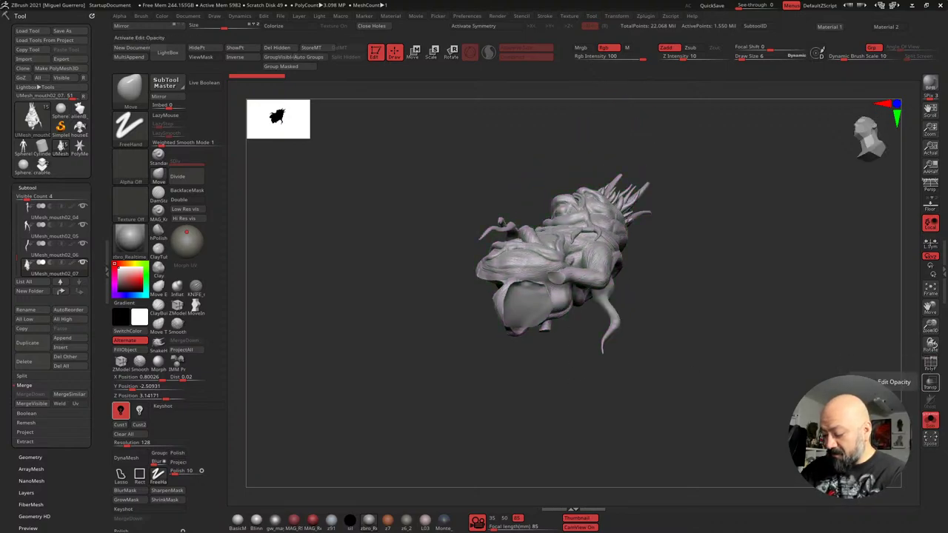
pyautogui.click(931, 421)
pyautogui.moveTo(330, 254)
pyautogui.mouseDown()
pyautogui.moveTo(353, 347)
pyautogui.moveTo(370, 363)
pyautogui.mouseUp()
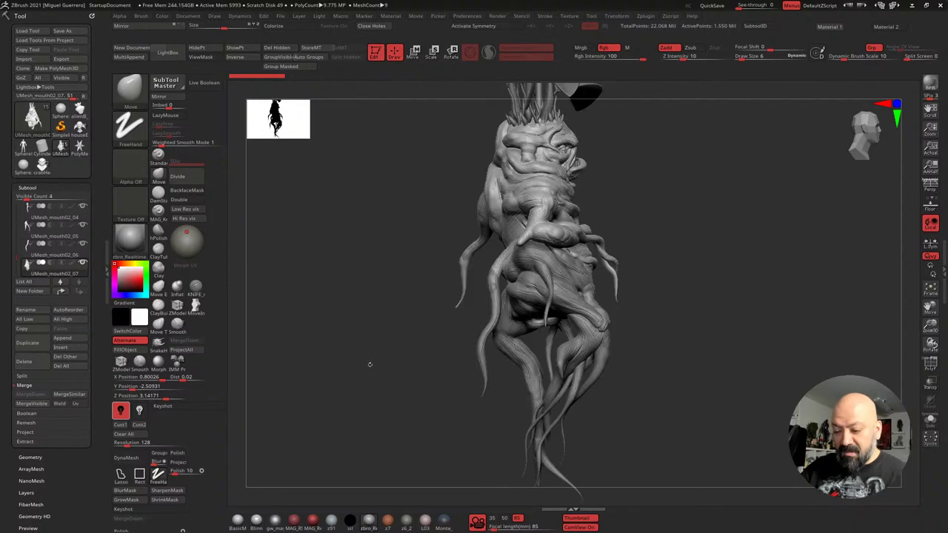
pyautogui.moveTo(339, 312)
pyautogui.mouseDown()
pyautogui.moveTo(348, 325)
pyautogui.moveTo(337, 316)
pyautogui.mouseUp()
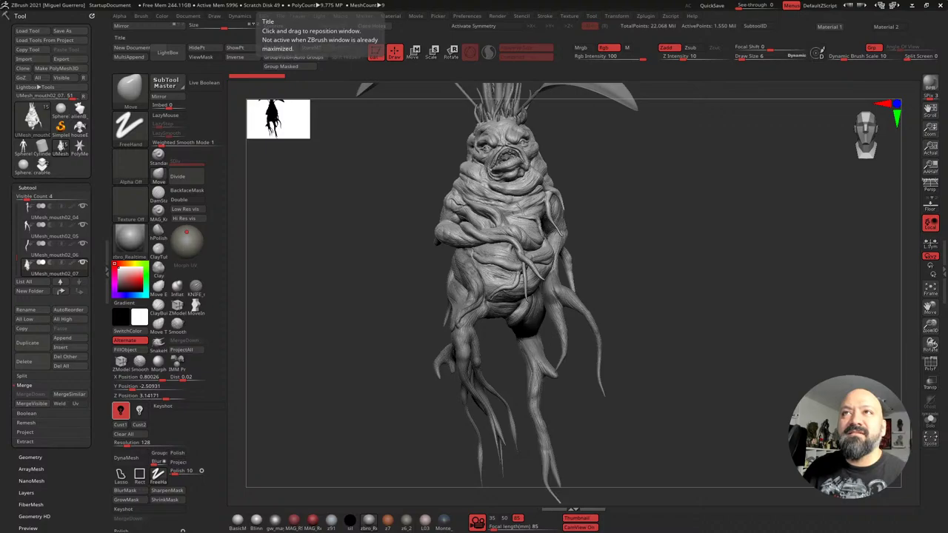
# Switch to the browser to view the Instagram photo of the 3D-printed plant creature, and return to the sculpt in ZBrush
pyautogui.moveTo(185, 0); pyautogui.dragTo(372, 0)
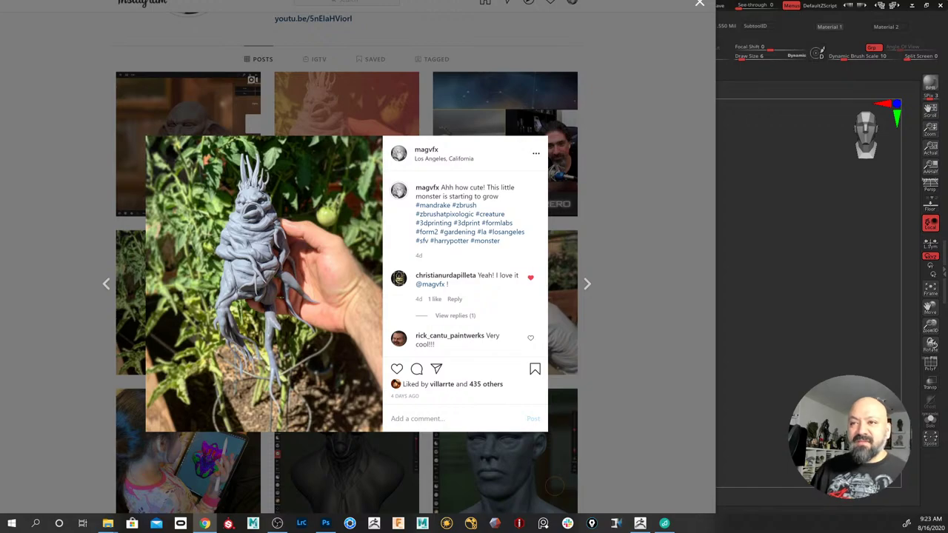
pyautogui.moveTo(414, 0); pyautogui.dragTo(261, 0)
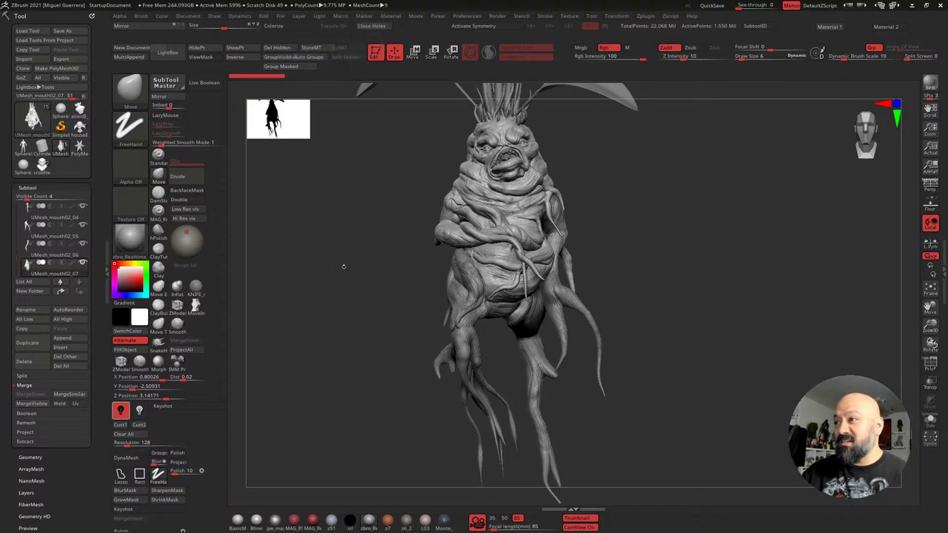
pyautogui.moveTo(331, 292)
pyautogui.mouseDown()
pyautogui.moveTo(385, 290)
pyautogui.moveTo(331, 292)
pyautogui.mouseUp()
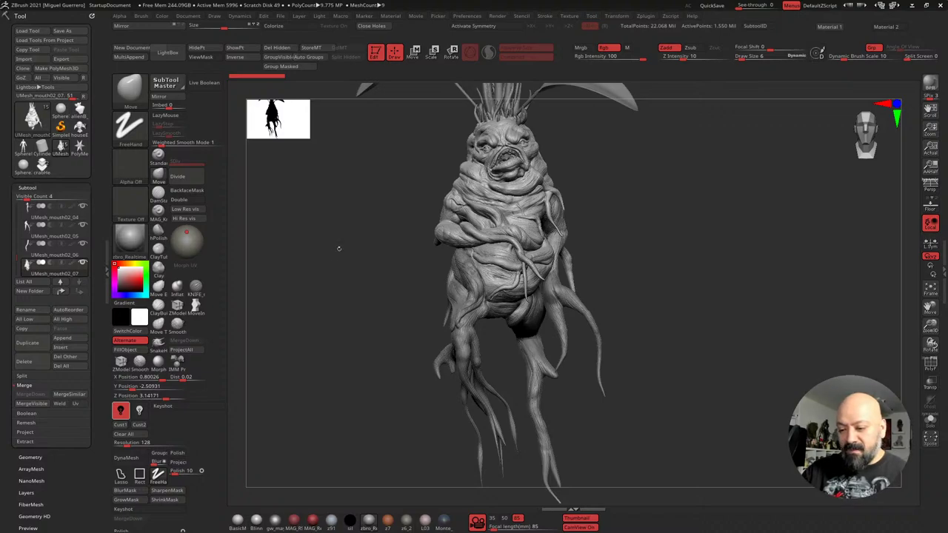
pyautogui.moveTo(338, 248); pyautogui.dragTo(418, 328)
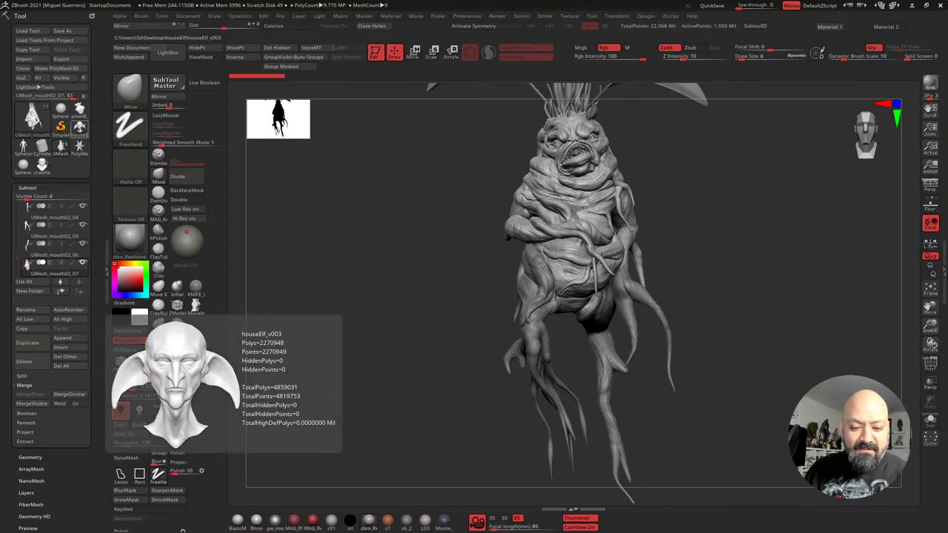
# Switch to the houseElf_v003 tool, frame the elf head and examine it from the front and a slight angle
pyautogui.click(79, 127)
pyautogui.press('f')
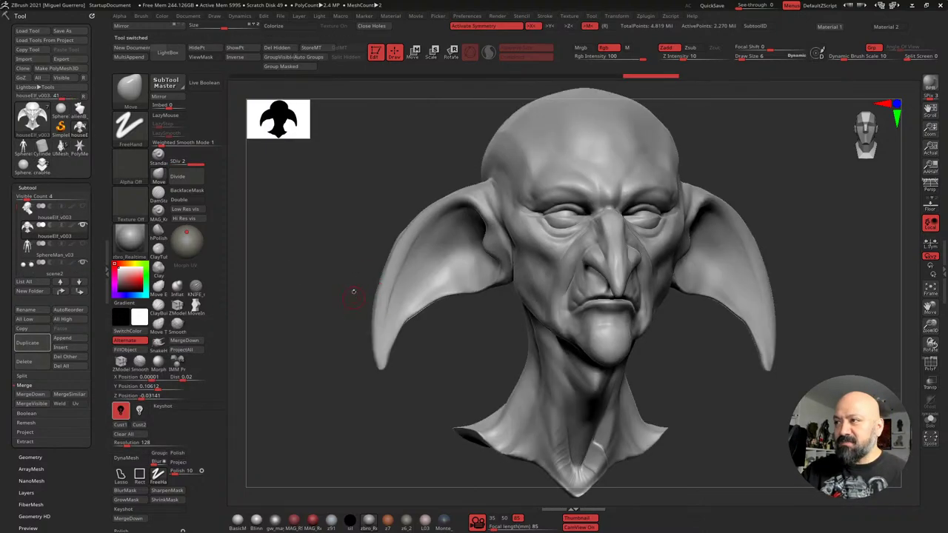
pyautogui.moveTo(356, 206); pyautogui.dragTo(337, 227)
pyautogui.moveTo(335, 293); pyautogui.dragTo(335, 375)
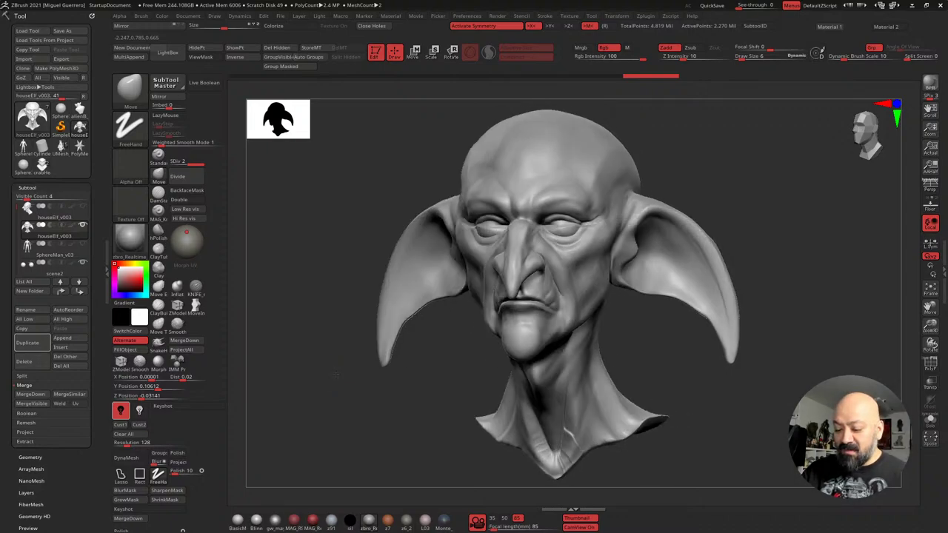
# Turn on PolyFrame for the elf head and examine it from the front with and without wireframe lines
pyautogui.click(929, 363)
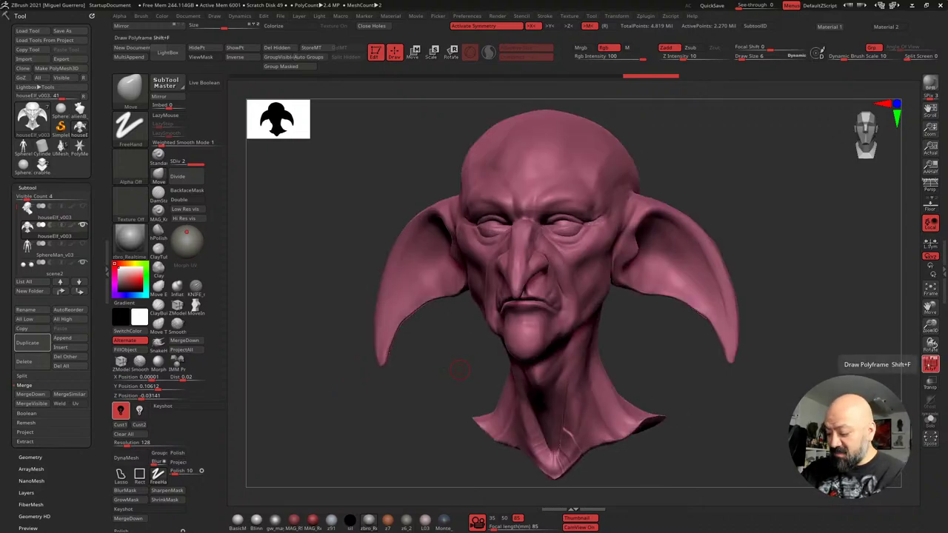
pyautogui.click(926, 358)
pyautogui.moveTo(770, 372); pyautogui.dragTo(786, 377)
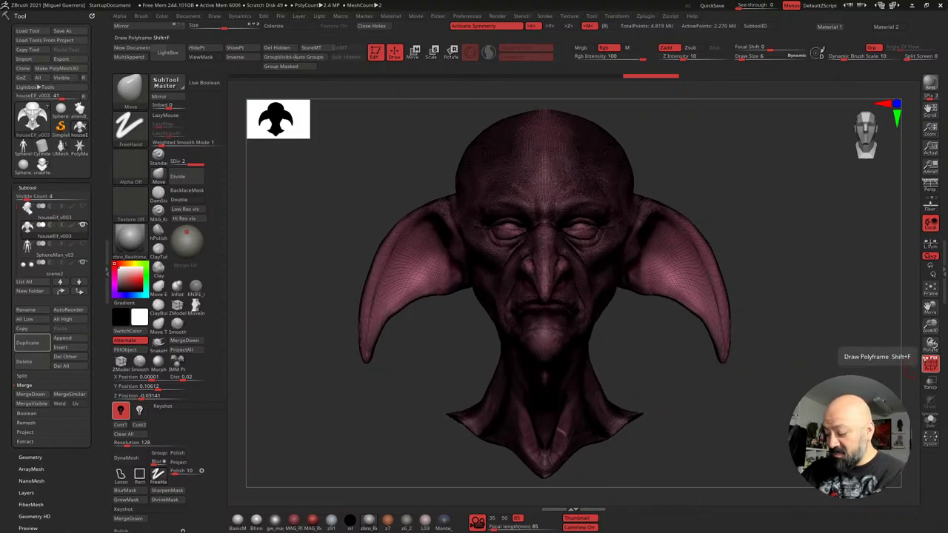
pyautogui.click(930, 363)
pyautogui.moveTo(889, 370); pyautogui.dragTo(299, 285)
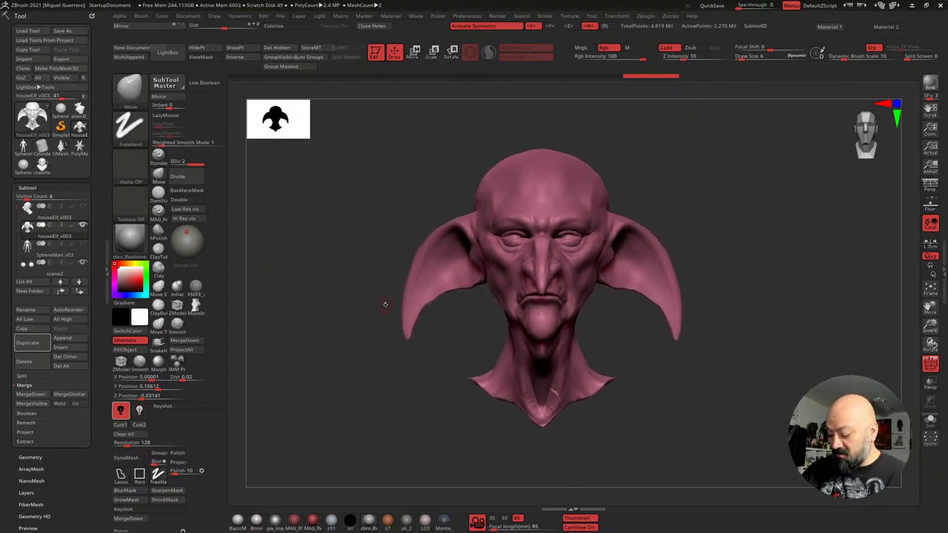
# Isolate the first houseElf_v003 subtool, the head with raised ears, turn off PolyFrame and examine it at three-quarter angle
pyautogui.click(930, 420)
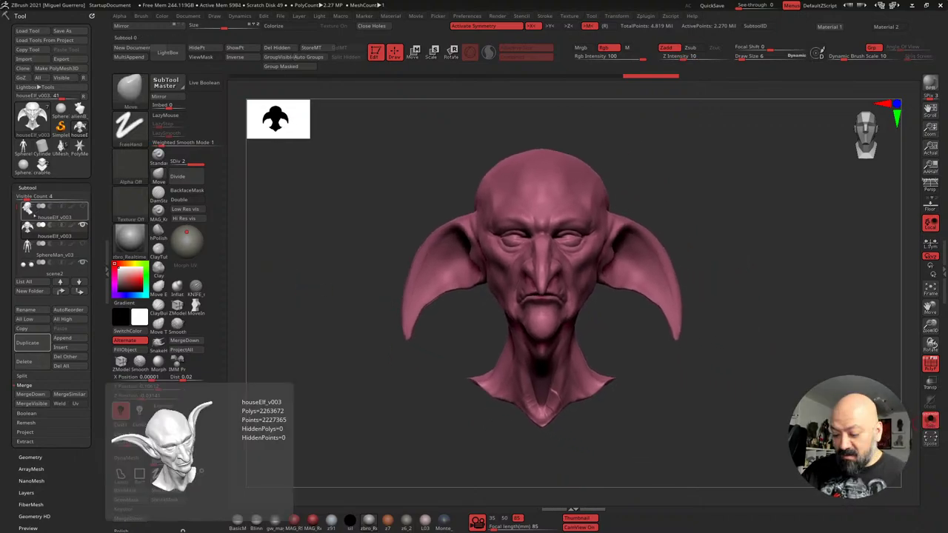
pyautogui.click(30, 209)
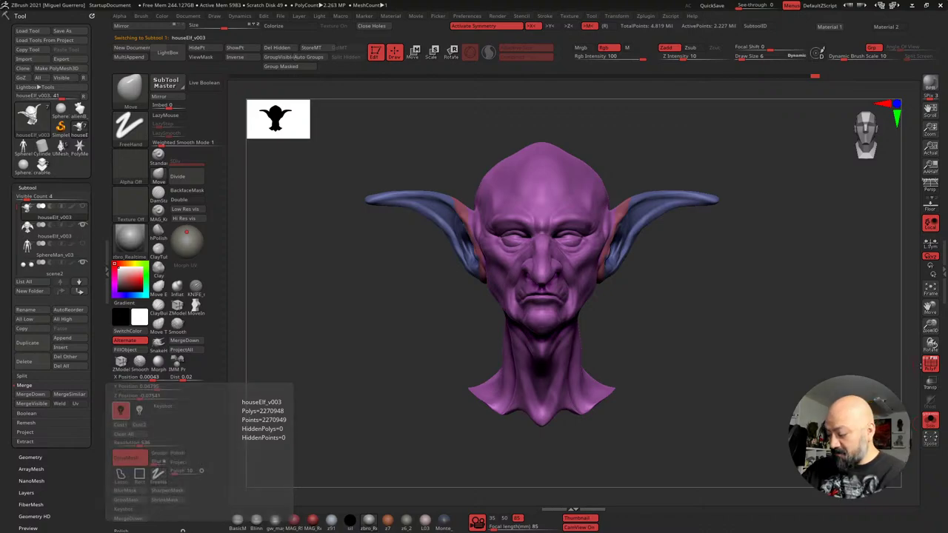
pyautogui.hotkey('shift', 'f')
pyautogui.moveTo(393, 322); pyautogui.dragTo(363, 323)
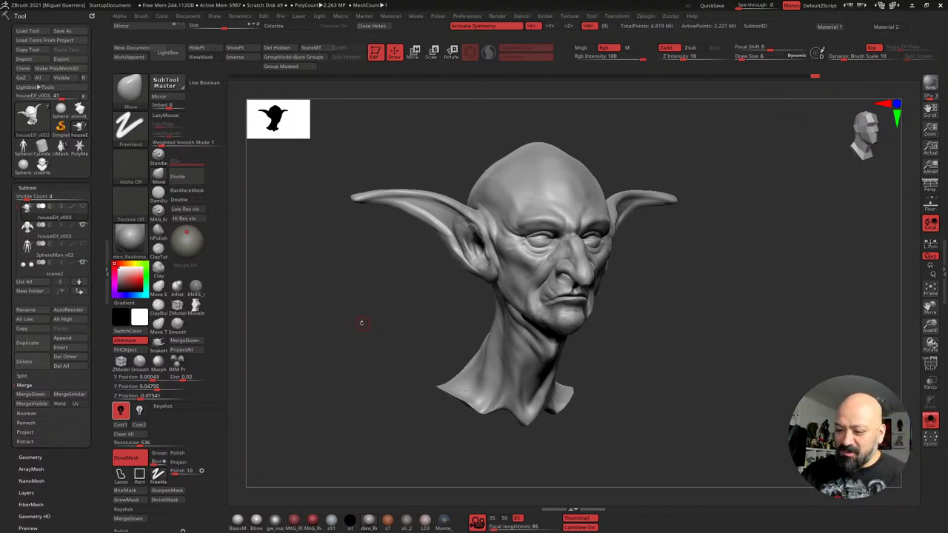
pyautogui.moveTo(362, 321)
pyautogui.mouseDown()
pyautogui.moveTo(311, 323)
pyautogui.moveTo(332, 321)
pyautogui.moveTo(311, 332)
pyautogui.moveTo(353, 335)
pyautogui.moveTo(334, 332)
pyautogui.moveTo(352, 324)
pyautogui.mouseUp()
# Select the houseElf_v003 subtool with drooping ears, apply the L03 material and examine the head up to its side profile
pyautogui.click(43, 234)
pyautogui.keyDown('ctrl'); pyautogui.moveTo(351, 323); pyautogui.dragTo(338, 409, button='right'); pyautogui.keyUp('ctrl')
pyautogui.click(424, 519)
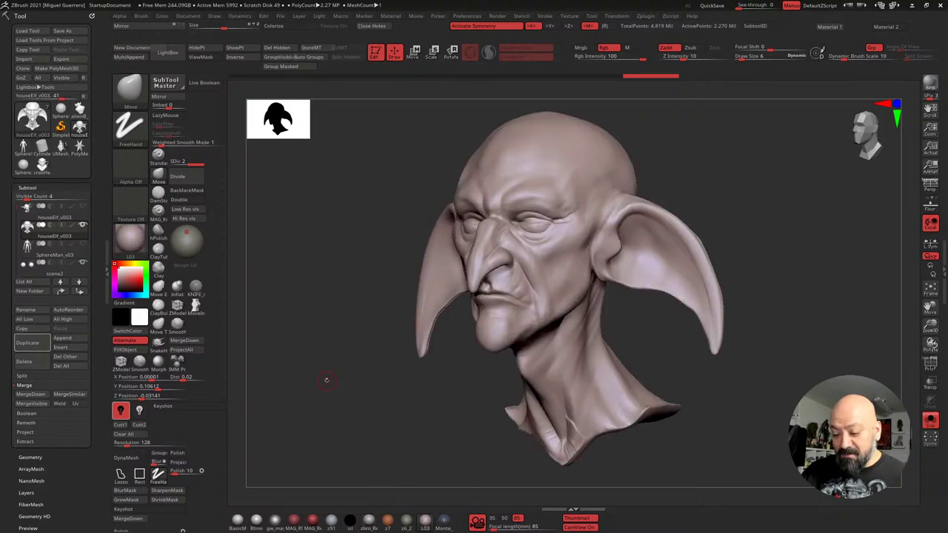
pyautogui.moveTo(323, 381); pyautogui.dragTo(349, 376)
pyautogui.keyDown('ctrl'); pyautogui.moveTo(349, 376); pyautogui.dragTo(409, 387, button='right'); pyautogui.keyUp('ctrl')
pyautogui.moveTo(259, 225); pyautogui.dragTo(310, 227, button='right')
# Turn off Solo and examine the elf's full body and garment together with the head
pyautogui.keyDown('alt'); pyautogui.click(347, 288); pyautogui.keyUp('alt')
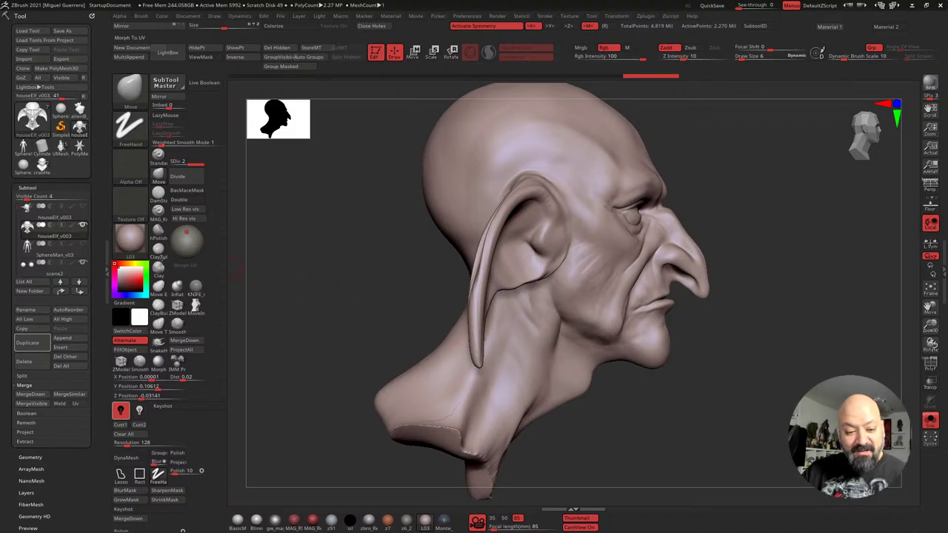
pyautogui.click(352, 293)
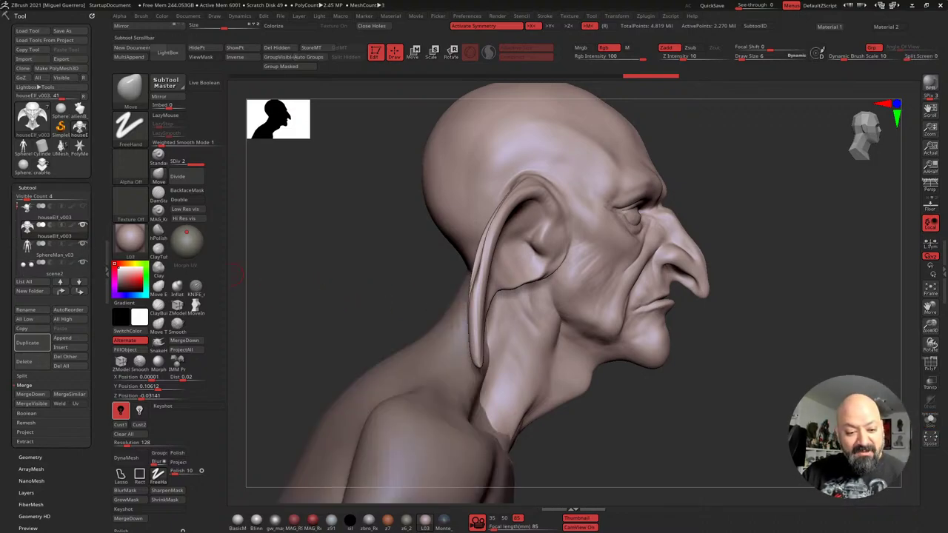
pyautogui.scroll(-2, 11, 228)
pyautogui.scroll(-1, 11, 228)
pyautogui.scroll(1, 11, 228)
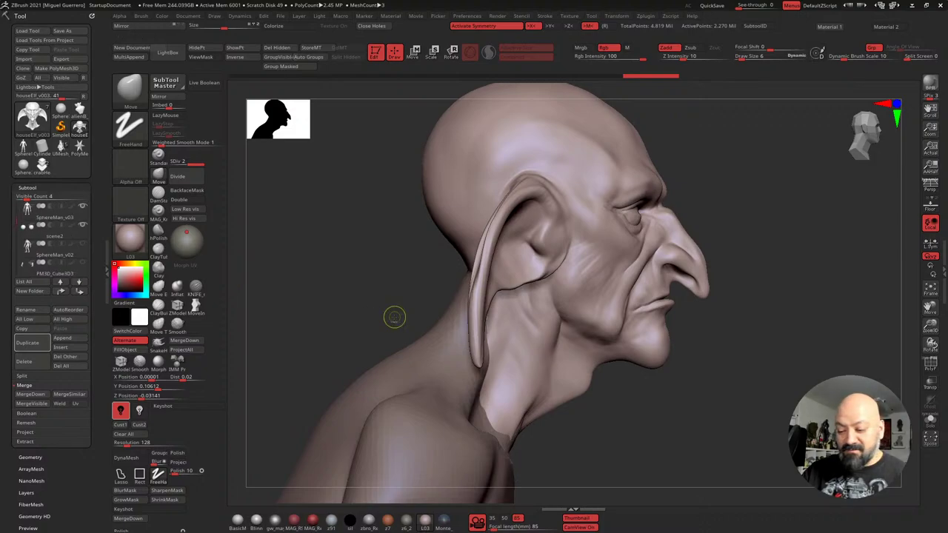
pyautogui.moveTo(393, 315)
pyautogui.keyDown('alt'); pyautogui.mouseDown()
pyautogui.moveTo(364, 306)
pyautogui.moveTo(395, 227)
pyautogui.moveTo(363, 258)
pyautogui.moveTo(334, 258)
pyautogui.moveTo(397, 273)
pyautogui.mouseUp(); pyautogui.keyUp('alt')
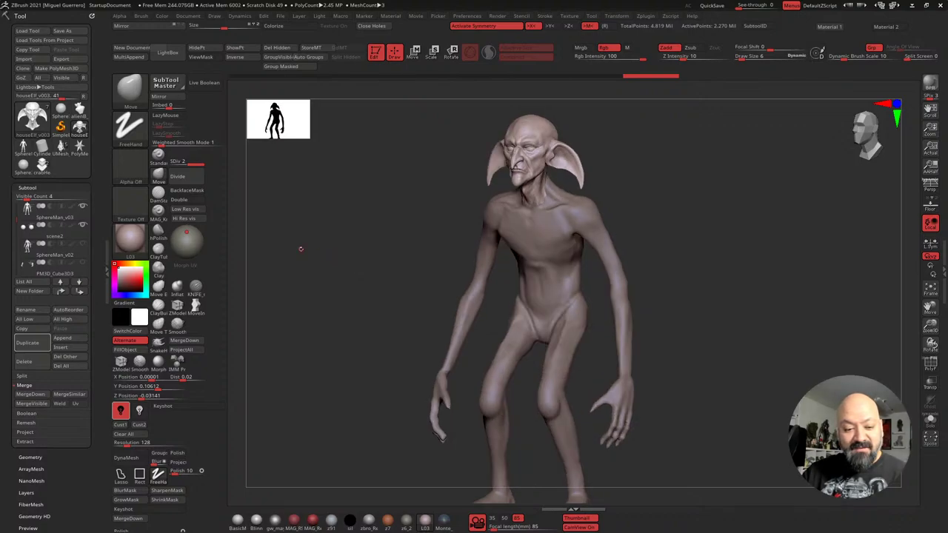
pyautogui.moveTo(17, 241); pyautogui.dragTo(17, 240)
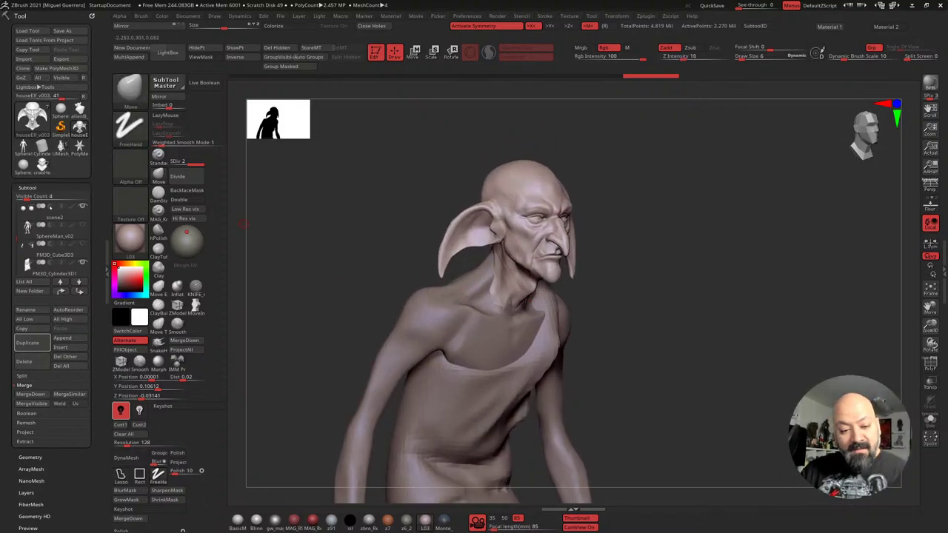
# Select the houseElf_v003 head with raised ears, isolate it with Solo and examine it from the front and side
pyautogui.moveTo(16, 243); pyautogui.dragTo(16, 212)
pyautogui.scroll(1, 30, 222)
pyautogui.click(34, 211)
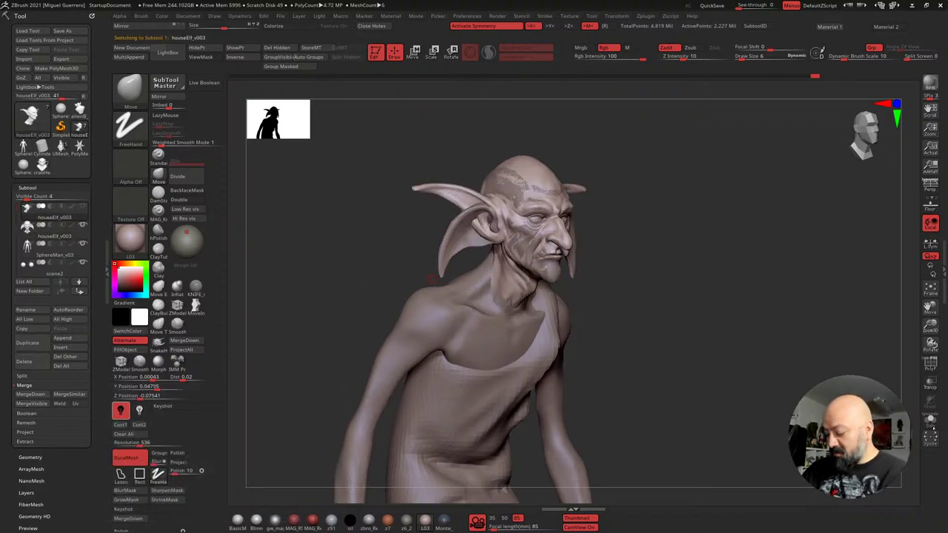
pyautogui.click(931, 424)
pyautogui.keyDown('shift'); pyautogui.moveTo(753, 366); pyautogui.dragTo(694, 362, button='right'); pyautogui.keyUp('shift')
pyautogui.keyDown('ctrl'); pyautogui.moveTo(430, 222); pyautogui.dragTo(442, 303, button='right'); pyautogui.keyUp('ctrl')
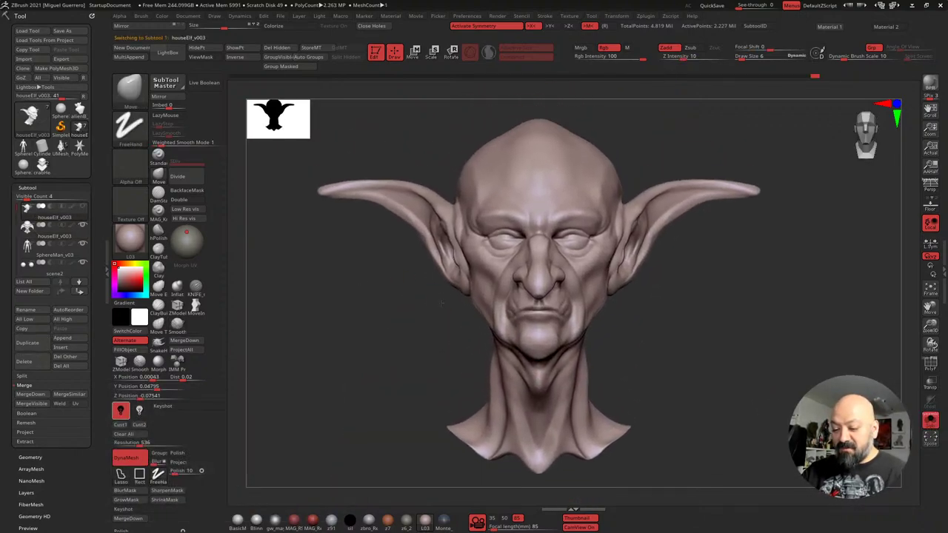
pyautogui.moveTo(442, 302); pyautogui.dragTo(356, 292)
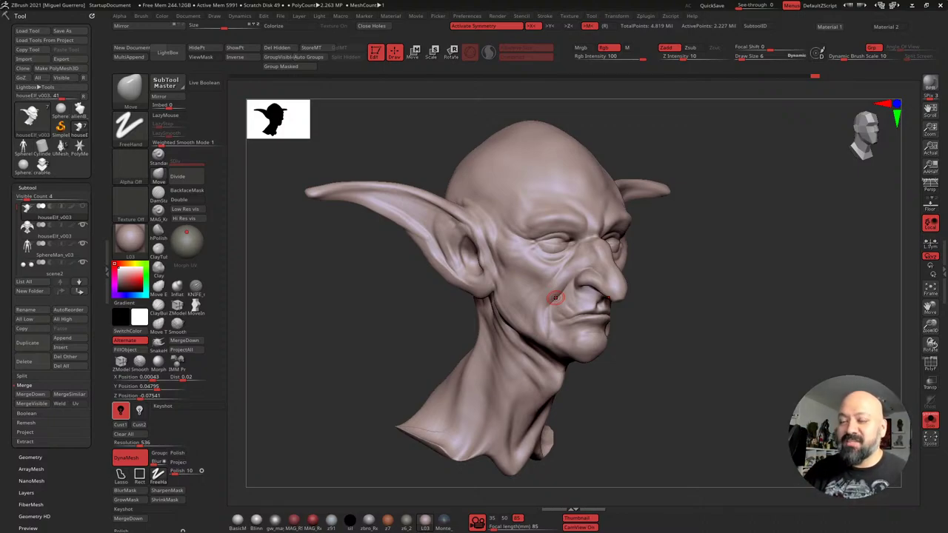
pyautogui.moveTo(271, 356); pyautogui.dragTo(336, 348)
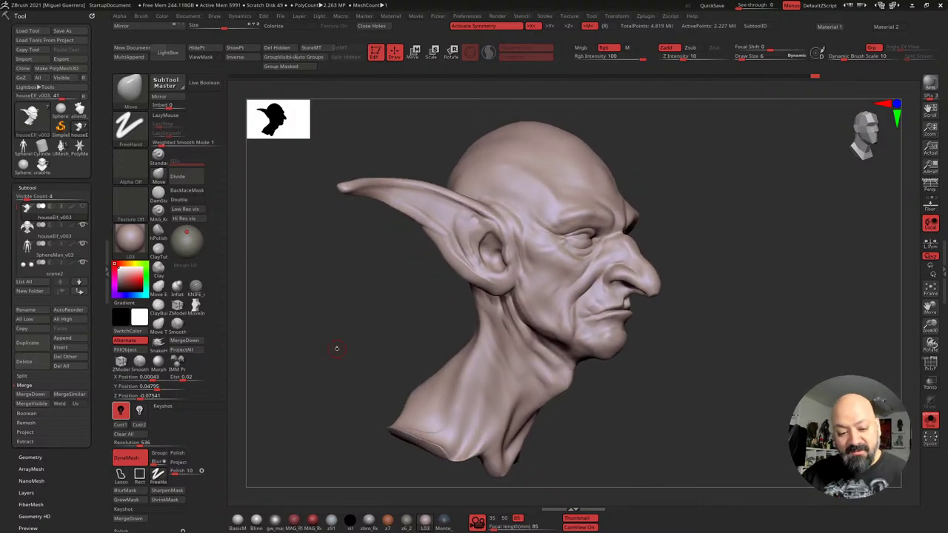
# Switch back and forth between the two houseElf_v003 head subtools to compare their ears and facial shapes in profile
pyautogui.click(39, 229)
pyautogui.click(40, 235)
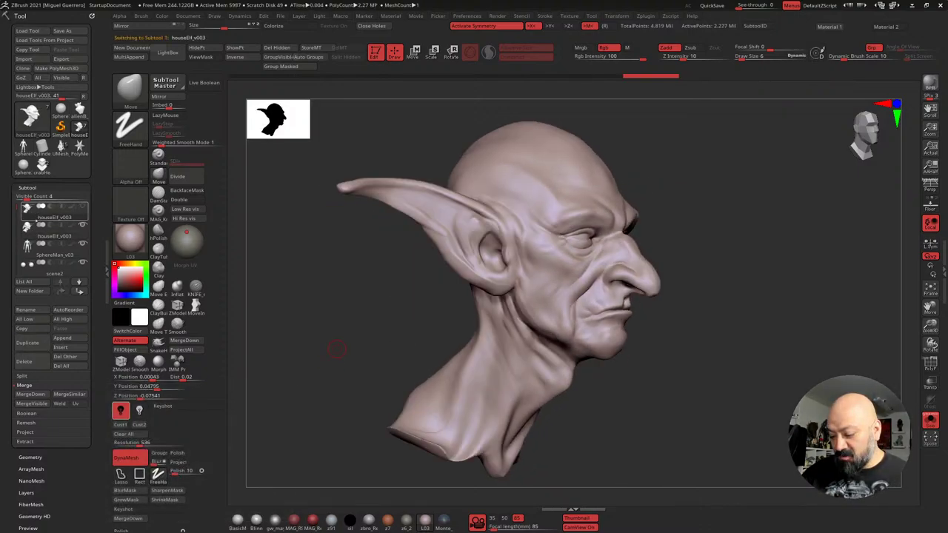
pyautogui.press('Up')
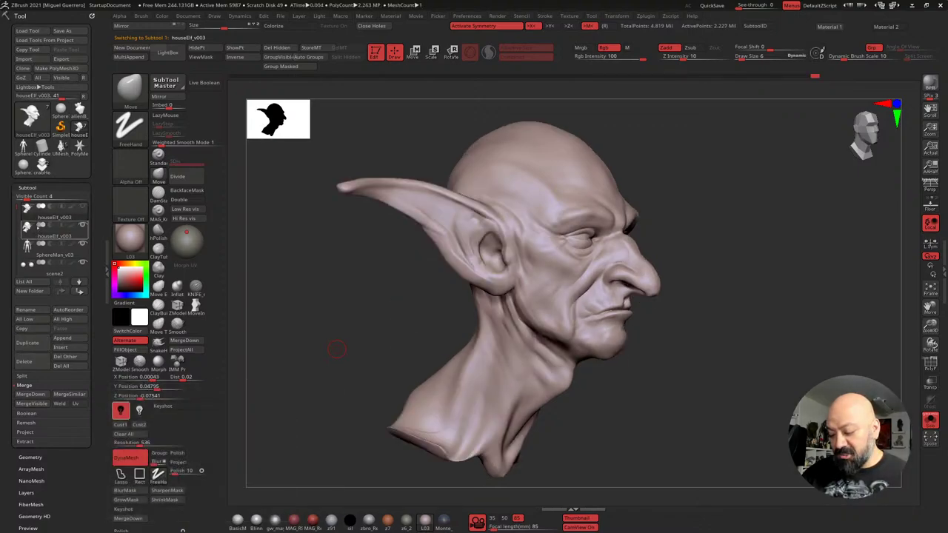
pyautogui.click(38, 236)
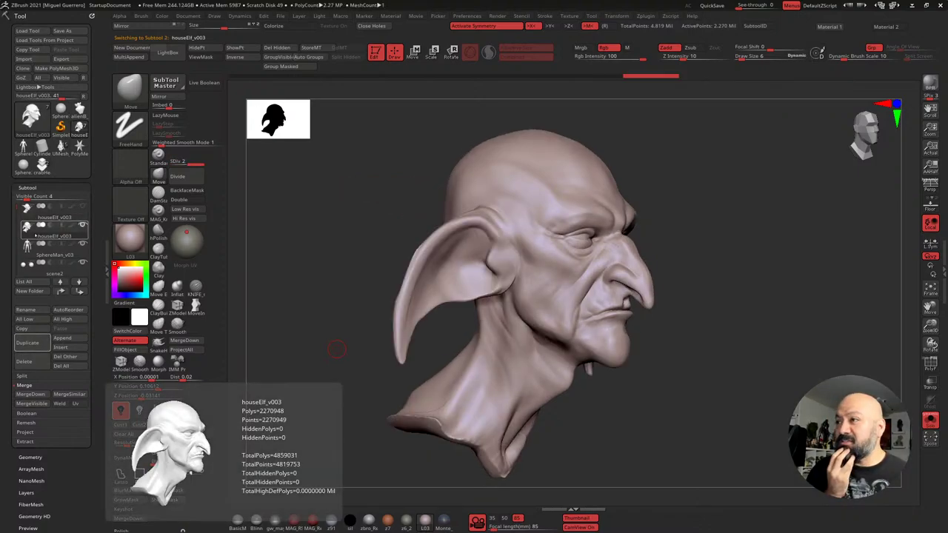
pyautogui.press('Down')
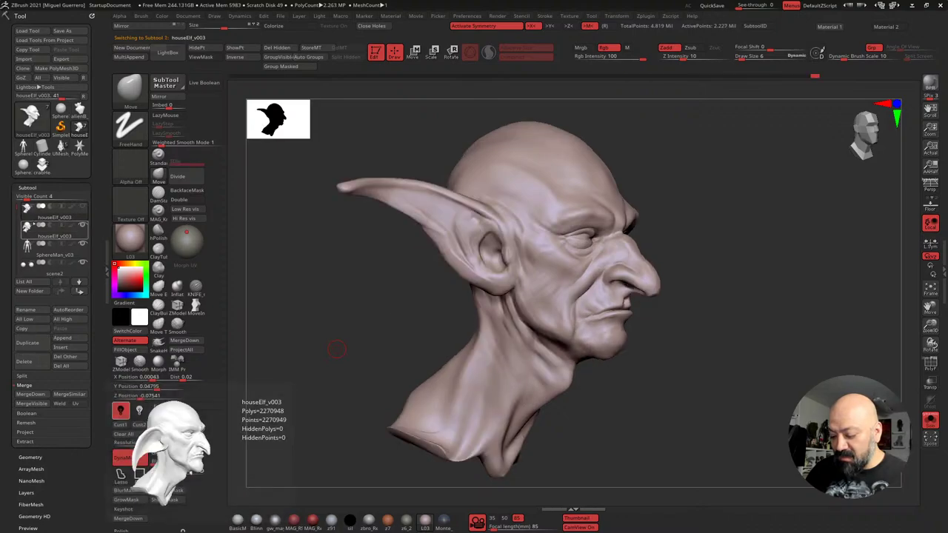
pyautogui.press('Up')
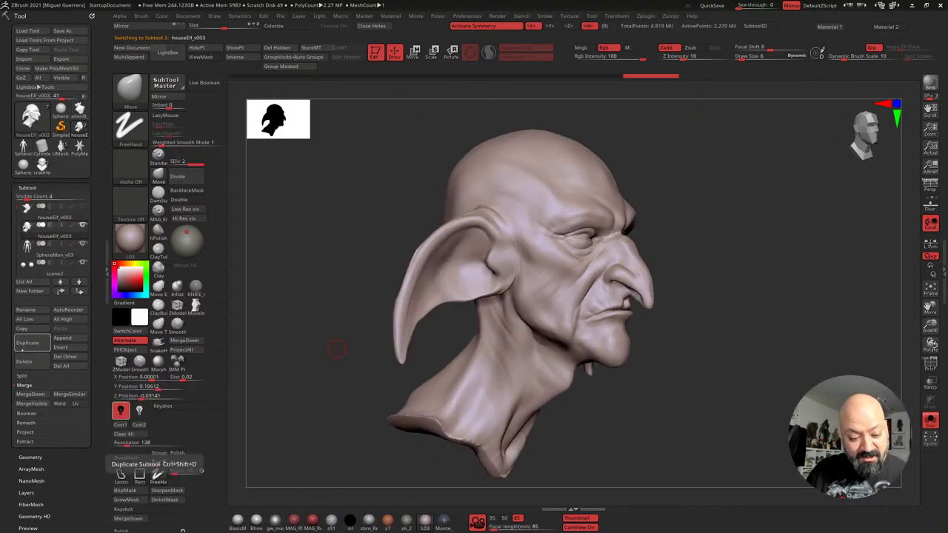
# Turn on PolyFrame with wireframe lines for the drooping-ear head and examine the mesh around the ear and cheek
pyautogui.click(930, 363)
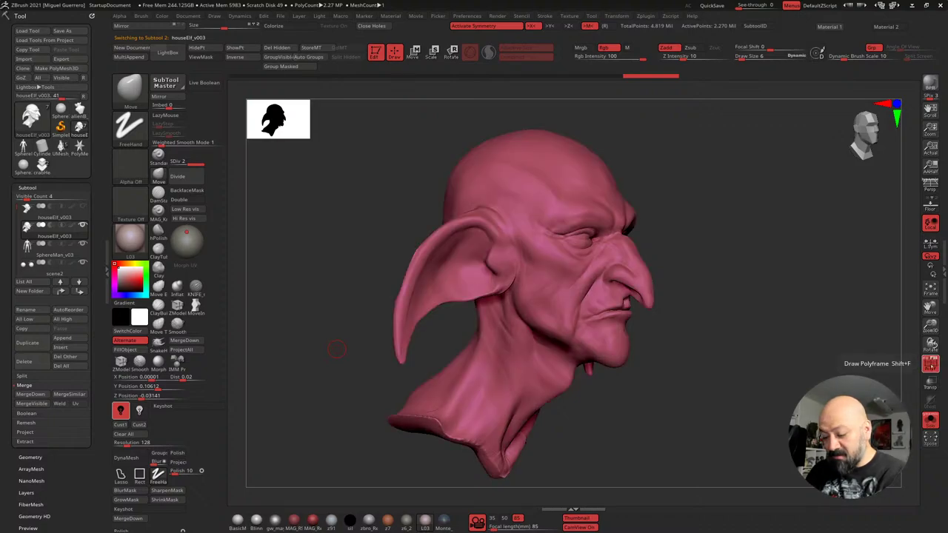
pyautogui.click(925, 359)
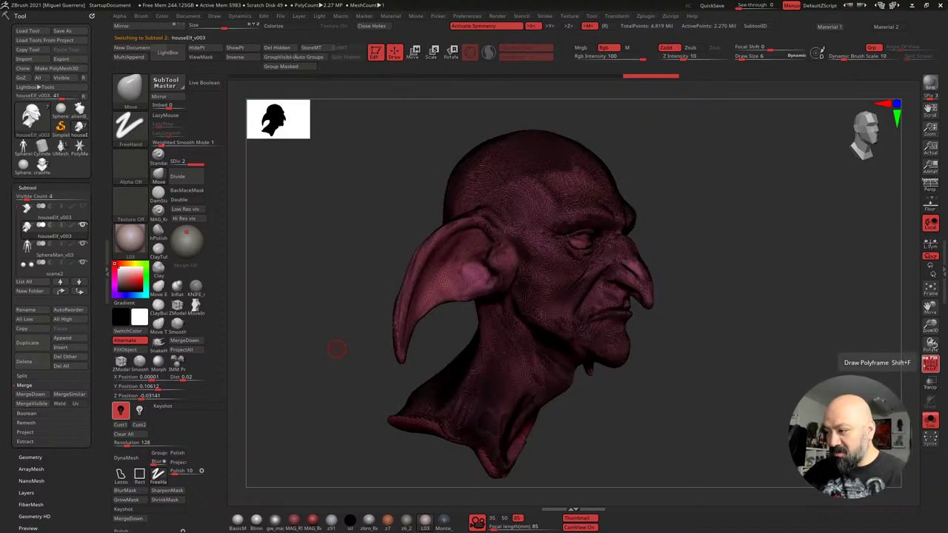
pyautogui.keyDown('ctrl'); pyautogui.moveTo(337, 349); pyautogui.dragTo(363, 422, button='right'); pyautogui.keyUp('ctrl')
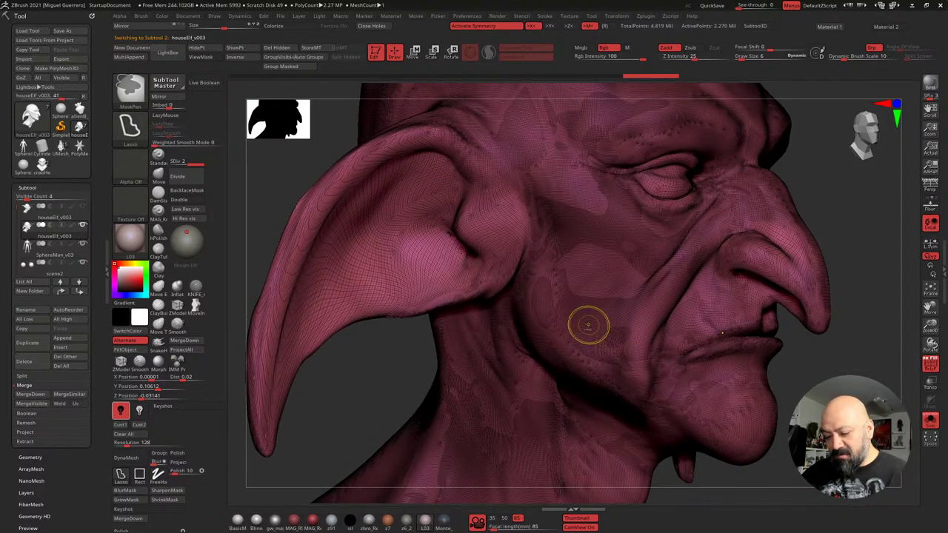
pyautogui.press('f')
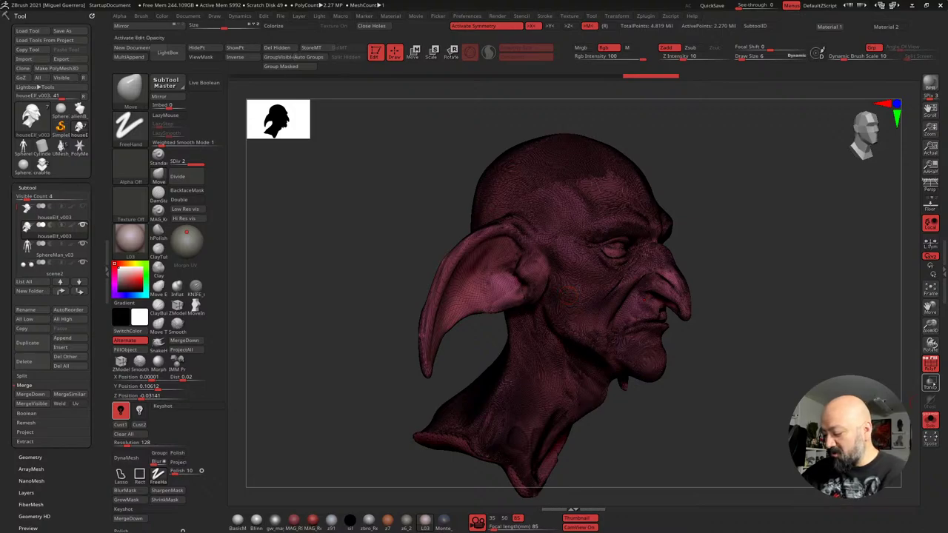
# With PolyFrame off, duplicate the drooping-ear house elf head and retopologize the copy with ZRemesher
pyautogui.click(930, 363)
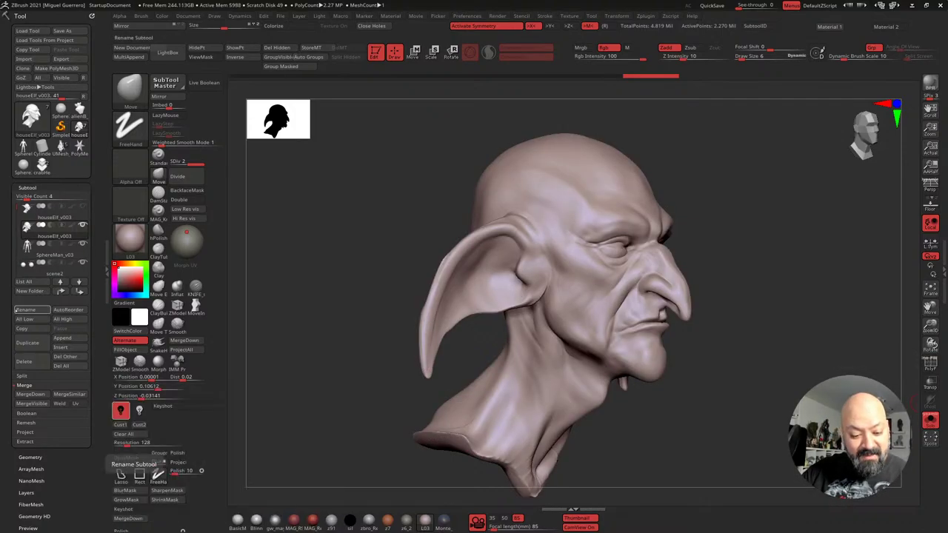
pyautogui.click(27, 342)
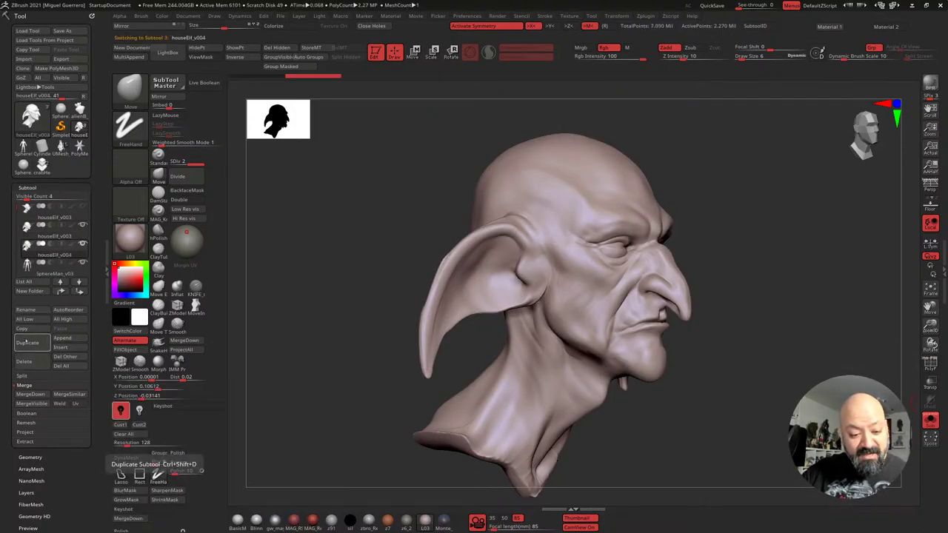
pyautogui.moveTo(43, 450); pyautogui.dragTo(42, 439)
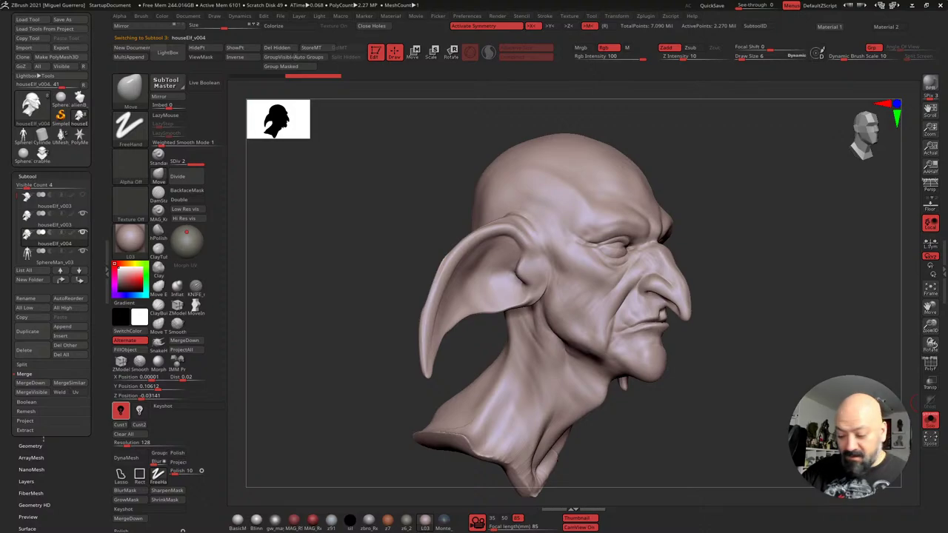
pyautogui.click(31, 446)
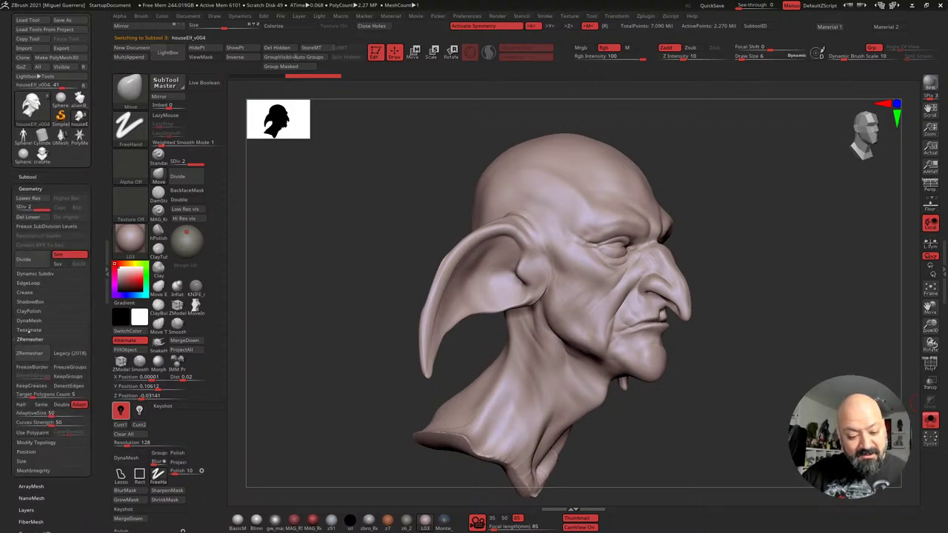
pyautogui.click(30, 353)
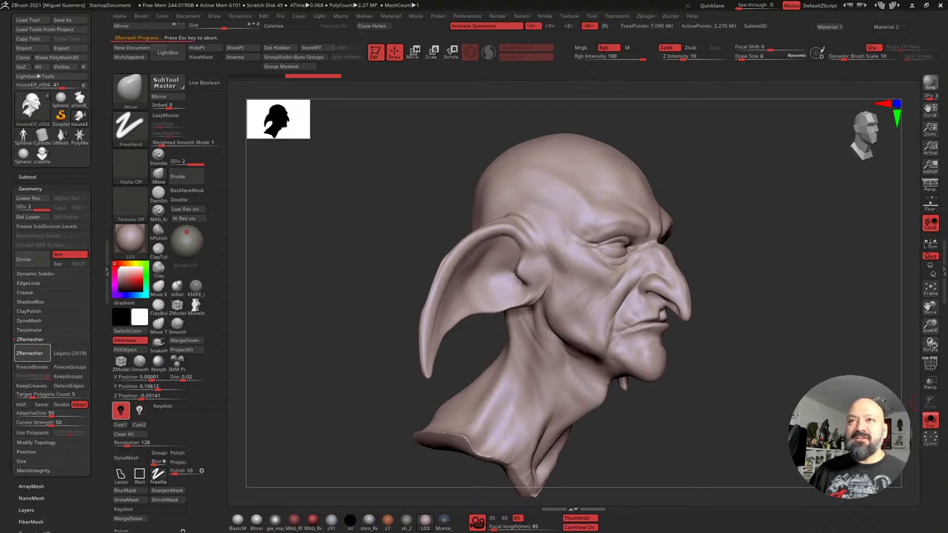
# Switch to the reference image board, view the whole collection and examine the facial wrinkles of the elderly man in the white cap
pyautogui.hotkey('alt', 'Tab')
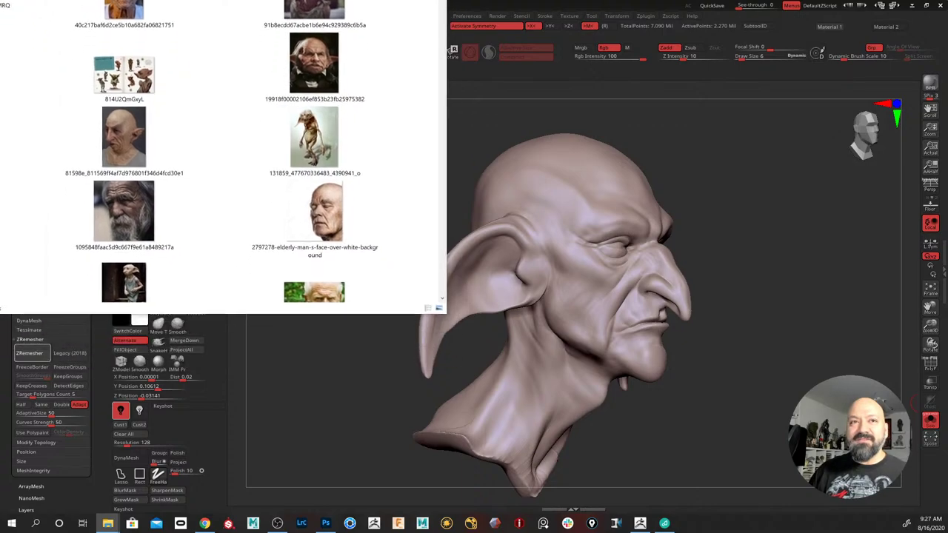
pyautogui.keyDown('ctrl'); pyautogui.scroll(-2, 222, 148); pyautogui.keyUp('ctrl')
pyautogui.hotkey('alt', 'Tab')
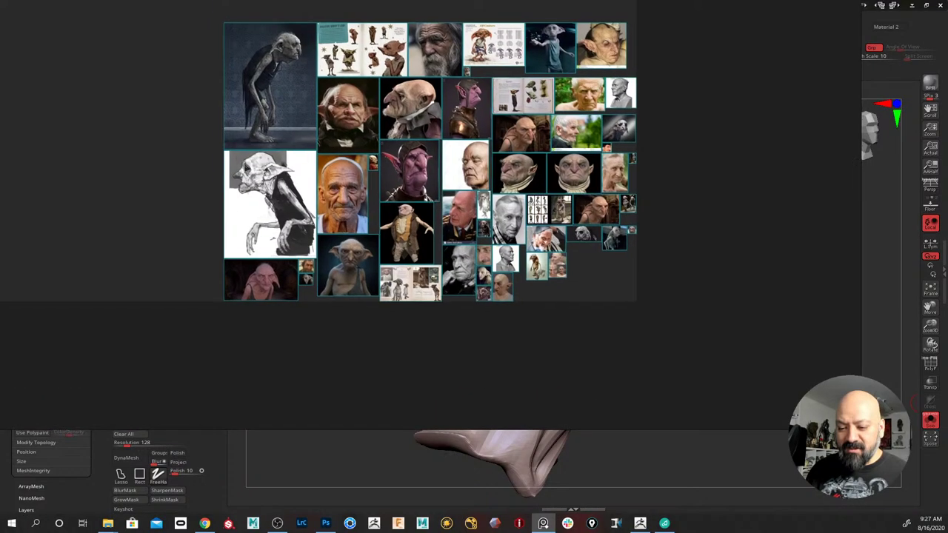
pyautogui.moveTo(448, 0); pyautogui.dragTo(447, 84, button='right')
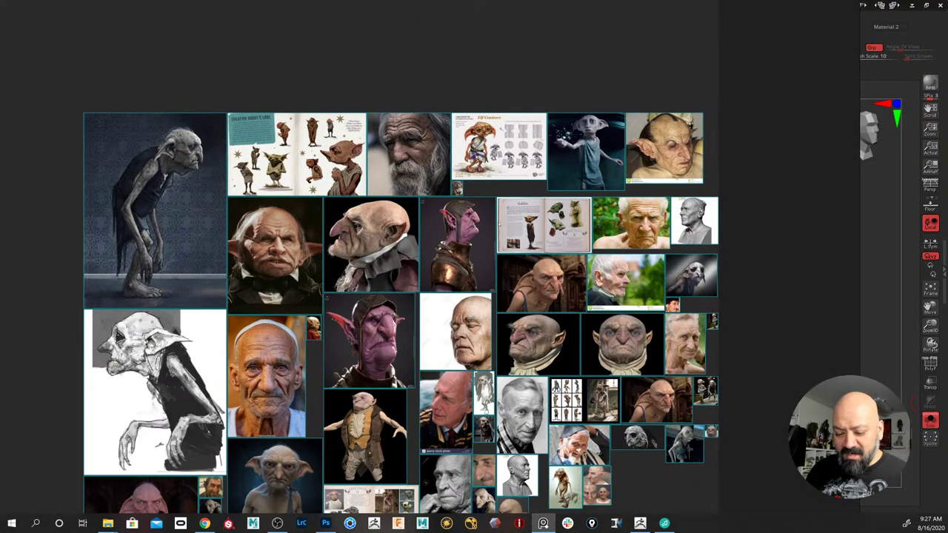
pyautogui.moveTo(499, 225); pyautogui.dragTo(486, 150, button='middle')
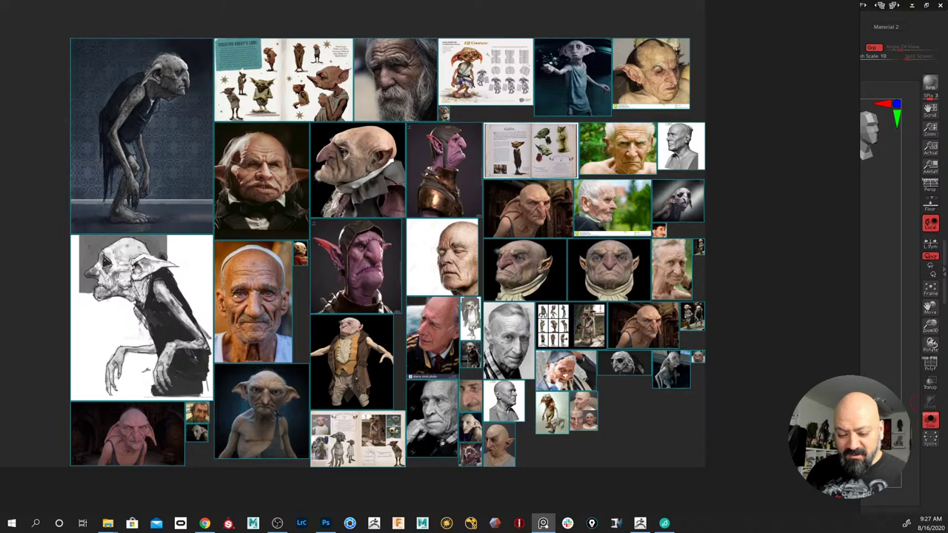
pyautogui.scroll(10, 231, 316)
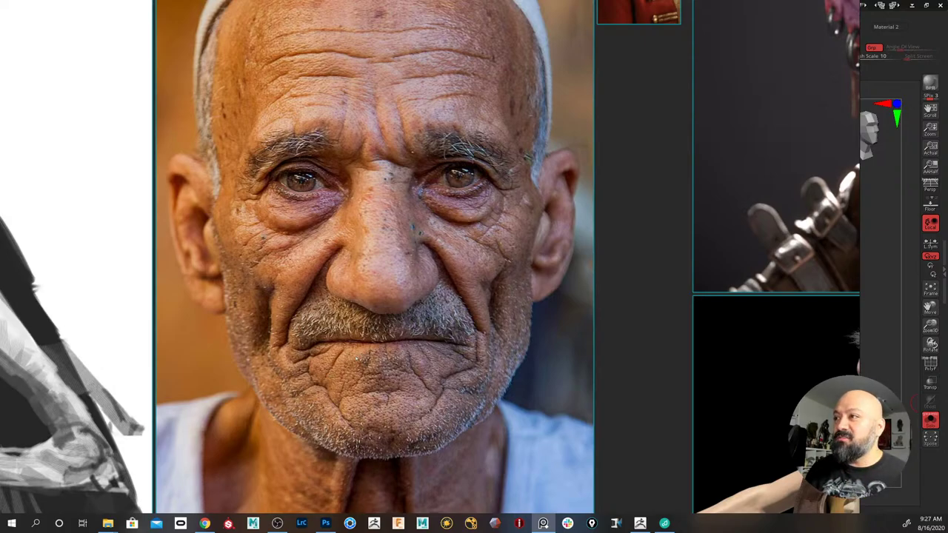
pyautogui.scroll(-8, 389, 363)
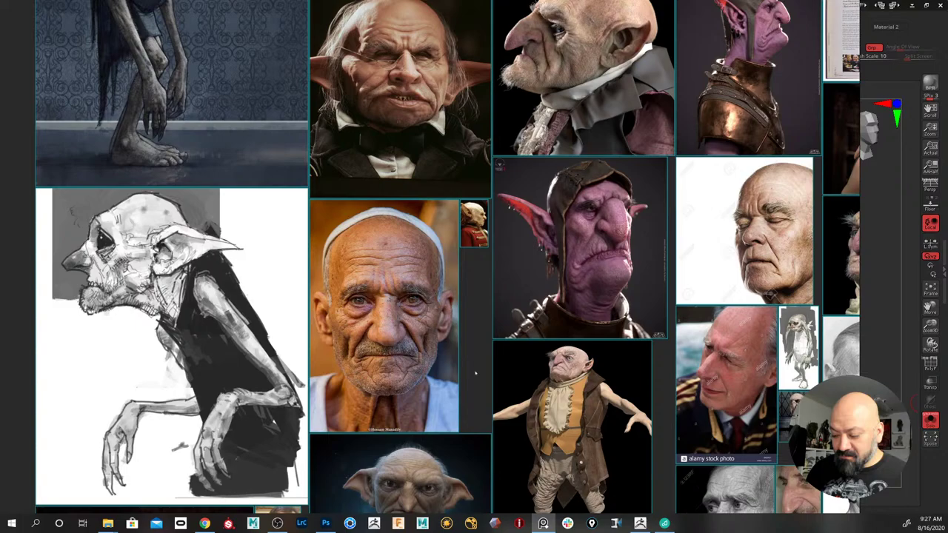
# Examine the full-body goblin in the brown coat and the black-and-white portrait of the elderly man resting on his hand
pyautogui.moveTo(549, 428); pyautogui.dragTo(429, 269, button='middle')
pyautogui.scroll(4, 432, 269)
pyautogui.scroll(-1, 443, 203)
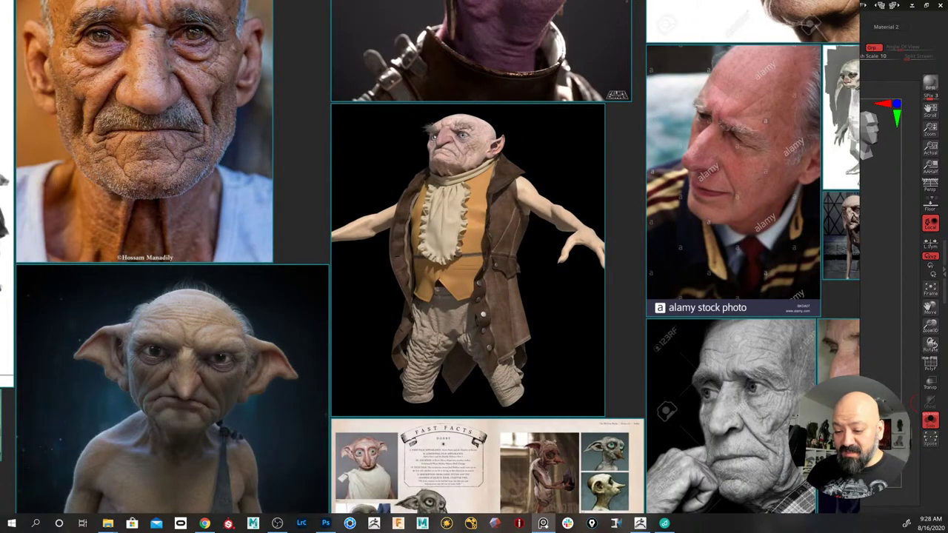
pyautogui.scroll(-3, 490, 252)
pyautogui.scroll(5, 685, 370)
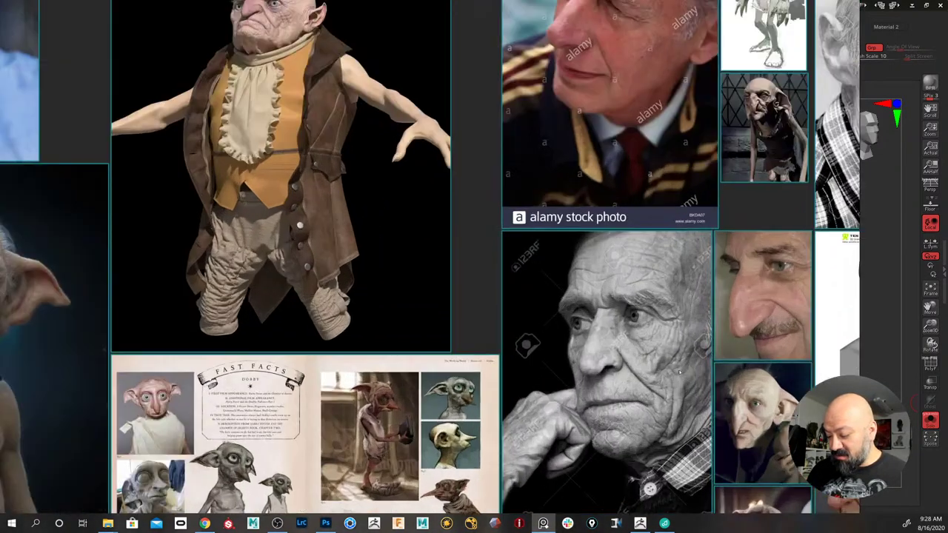
pyautogui.moveTo(675, 309); pyautogui.dragTo(422, 273, button='middle')
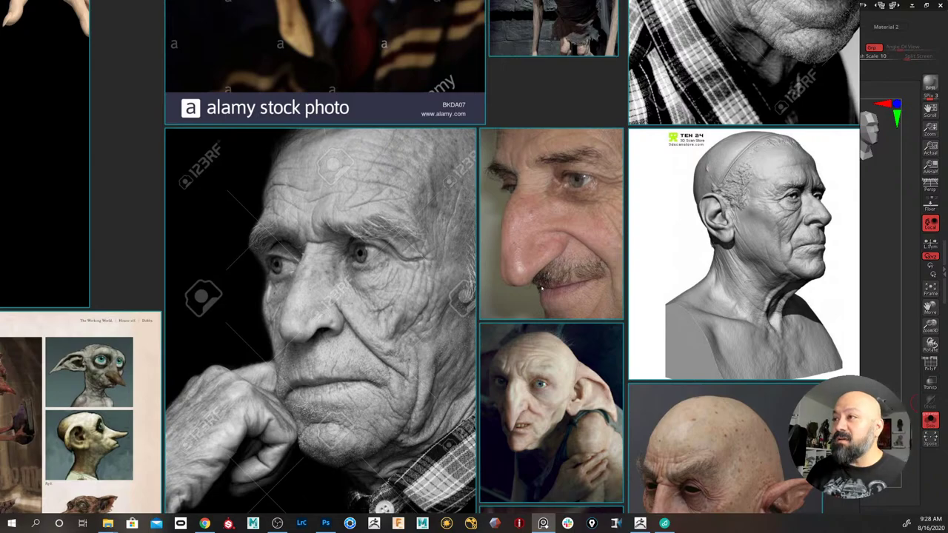
# Examine the skin folds in the portraits of the man in the plaid shirt and the bearded man in the dark hat
pyautogui.scroll(-3, 542, 286)
pyautogui.moveTo(668, 93); pyautogui.dragTo(336, 281, button='middle')
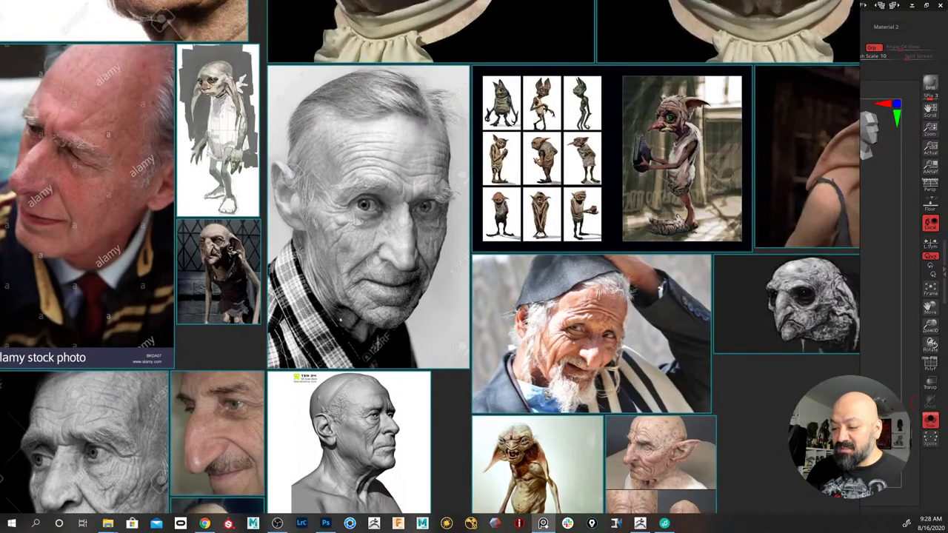
pyautogui.scroll(3, 336, 282)
pyautogui.scroll(2, 347, 271)
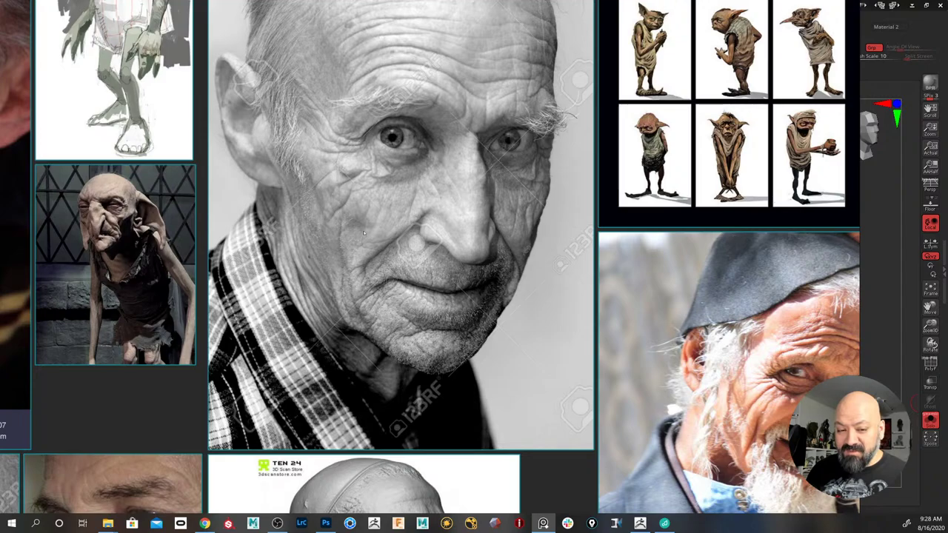
pyautogui.scroll(-3, 364, 233)
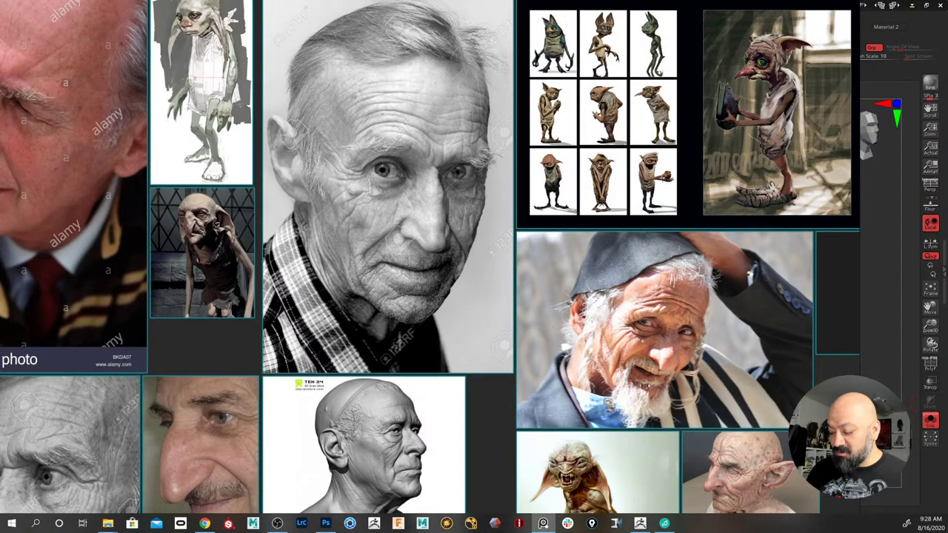
pyautogui.scroll(4, 565, 282)
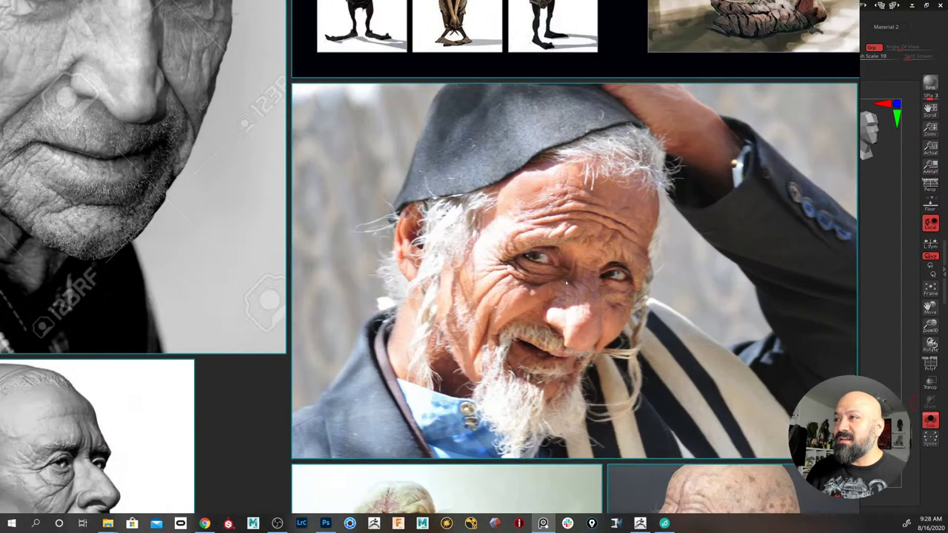
pyautogui.scroll(-5, 564, 282)
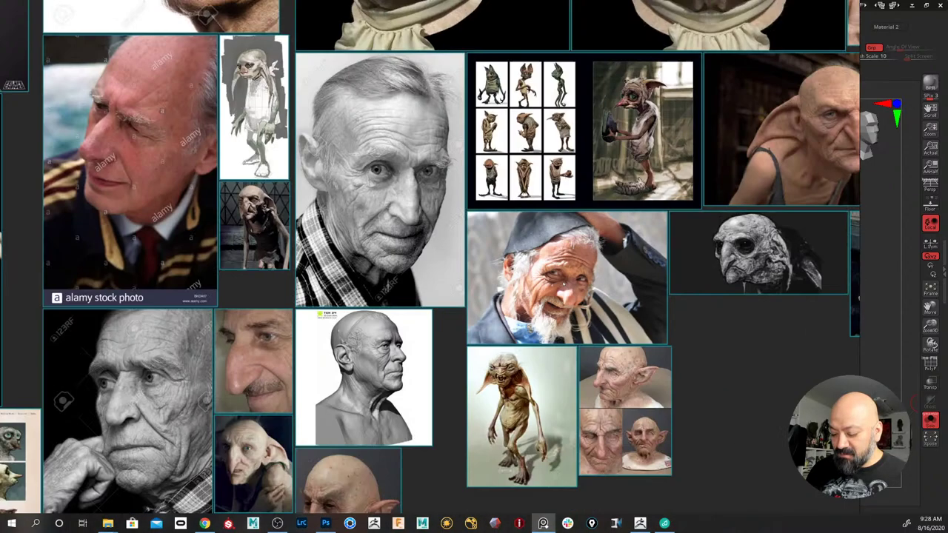
# Compare the front-facing goblin head with the grey-haired man's portrait beside it on the board, and return to ZBrush
pyautogui.scroll(-3, 578, 331)
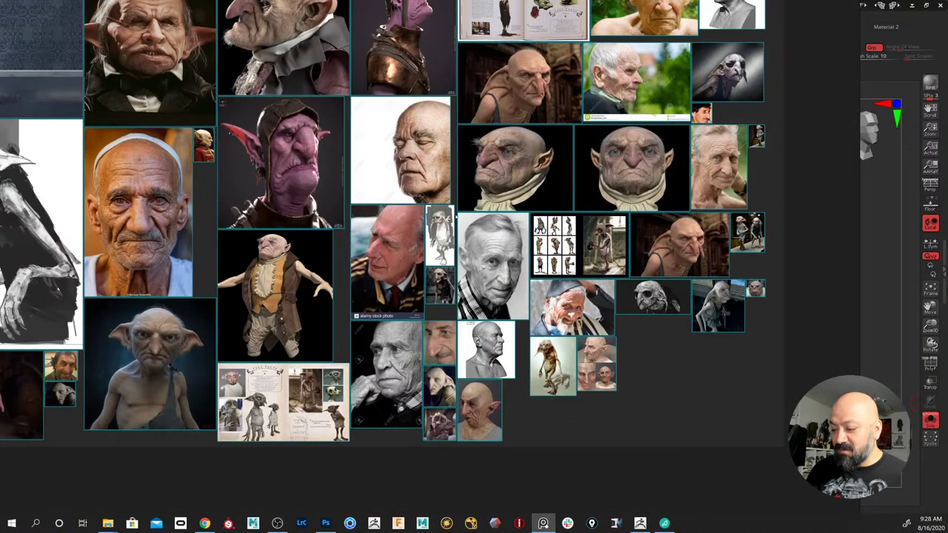
pyautogui.moveTo(786, 159); pyautogui.dragTo(759, 271, button='middle')
pyautogui.scroll(6, 741, 274)
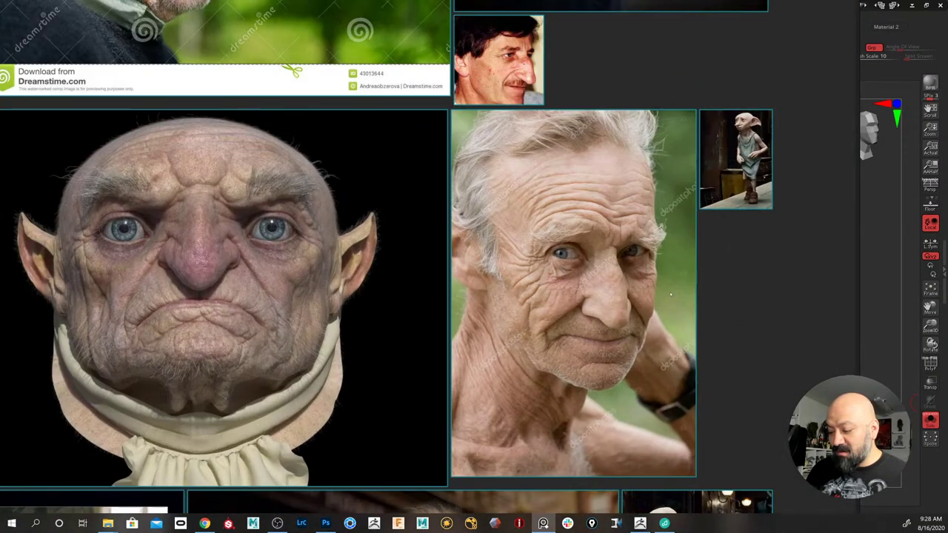
pyautogui.scroll(2, 617, 289)
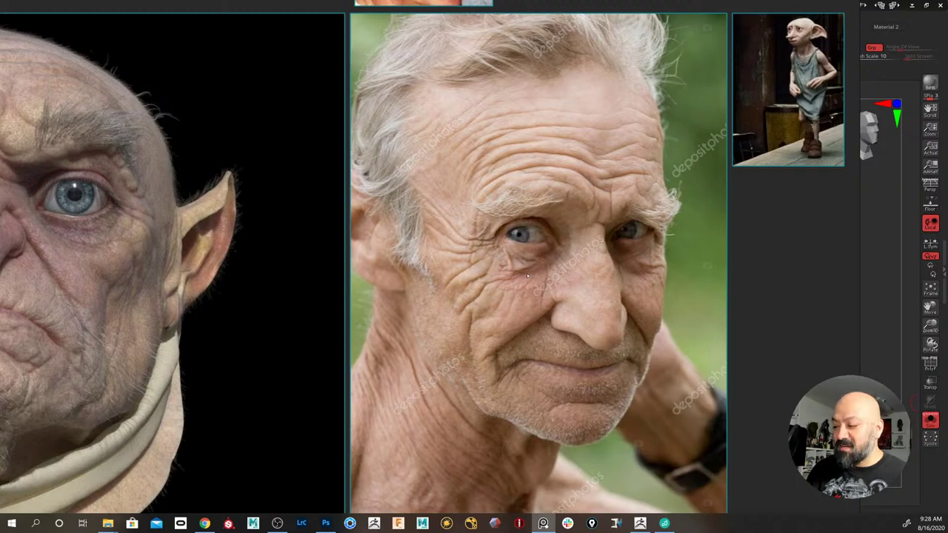
pyautogui.scroll(-5, 527, 275)
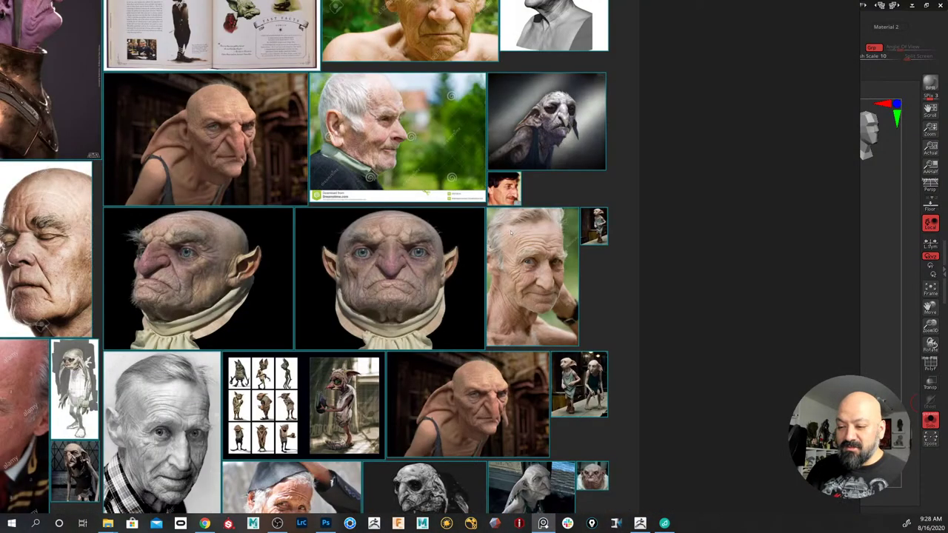
pyautogui.scroll(-3, 510, 233)
pyautogui.moveTo(658, 198); pyautogui.dragTo(587, 0, button='middle')
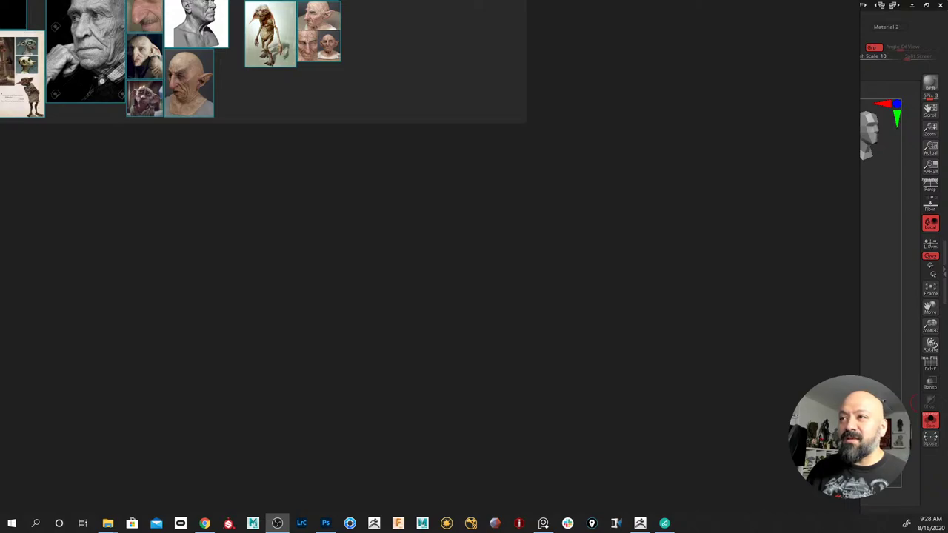
pyautogui.moveTo(518, 333); pyautogui.dragTo(486, 339, button='middle')
pyautogui.moveTo(486, 339); pyautogui.dragTo(445, 0, button='right')
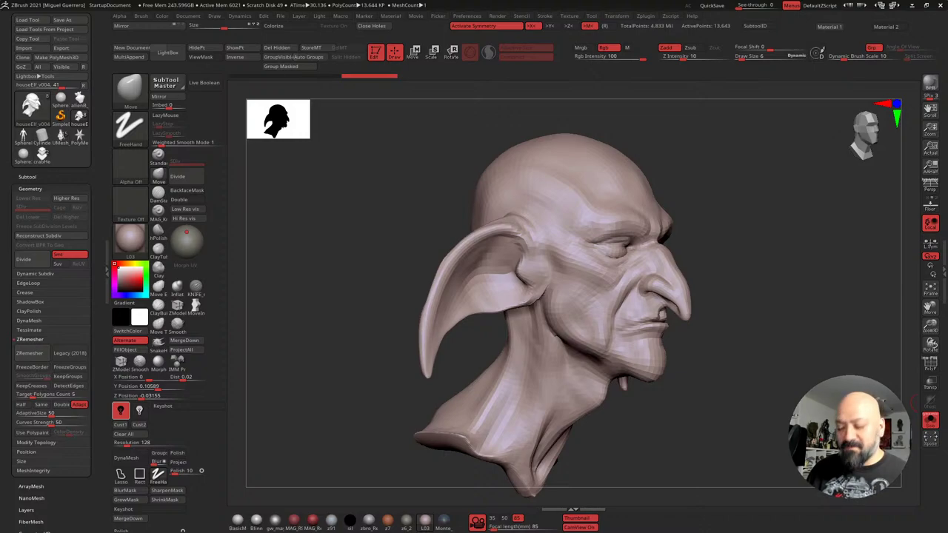
# Divide the remeshed houseElf_v004 head up to SDiv 3, projecting the original head's detail onto each new level with ProjectAll
pyautogui.moveTo(317, 272); pyautogui.dragTo(265, 283)
pyautogui.click(28, 177)
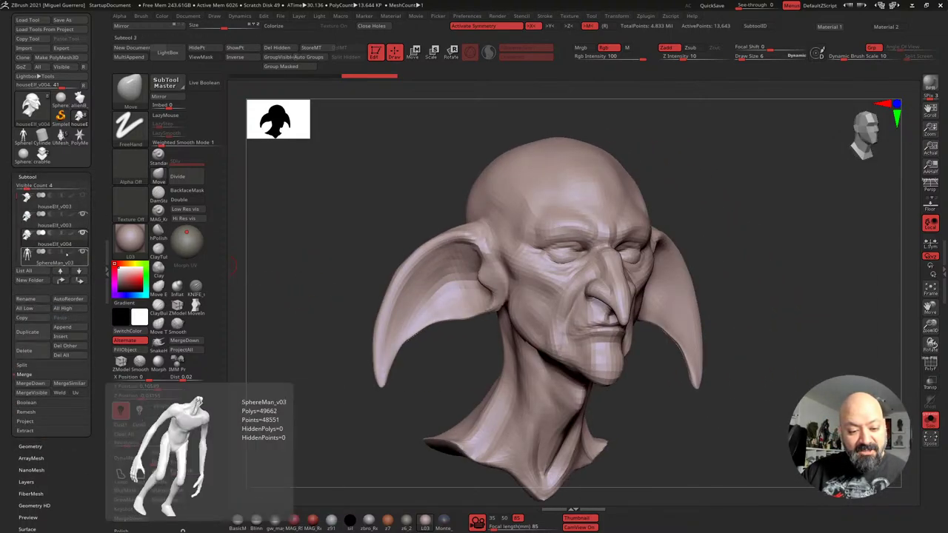
pyautogui.scroll(-3, 52, 222)
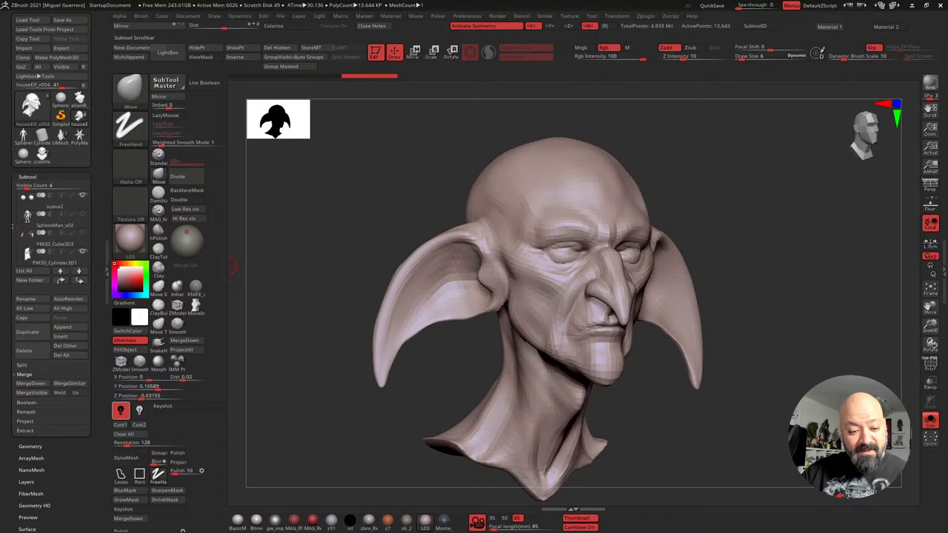
pyautogui.scroll(-2, 52, 222)
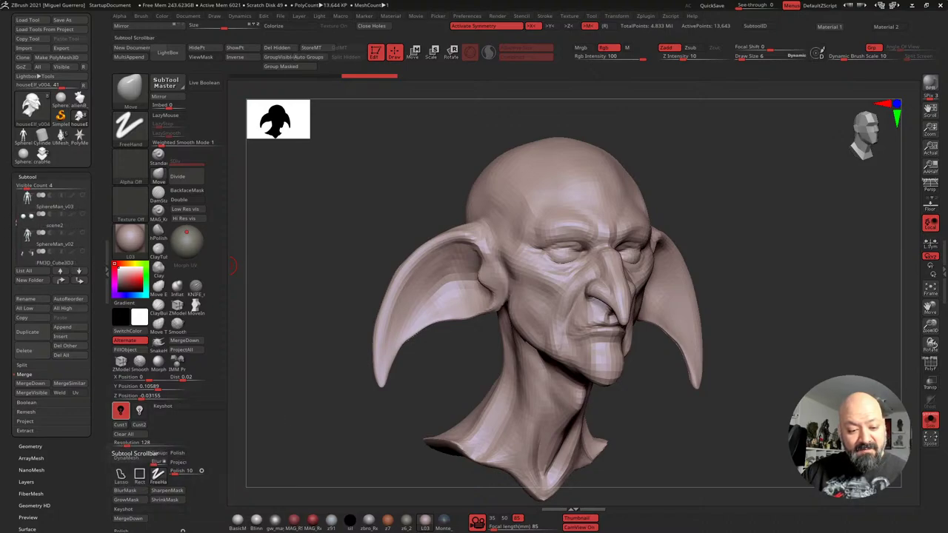
pyautogui.moveTo(22, 235); pyautogui.dragTo(21, 190)
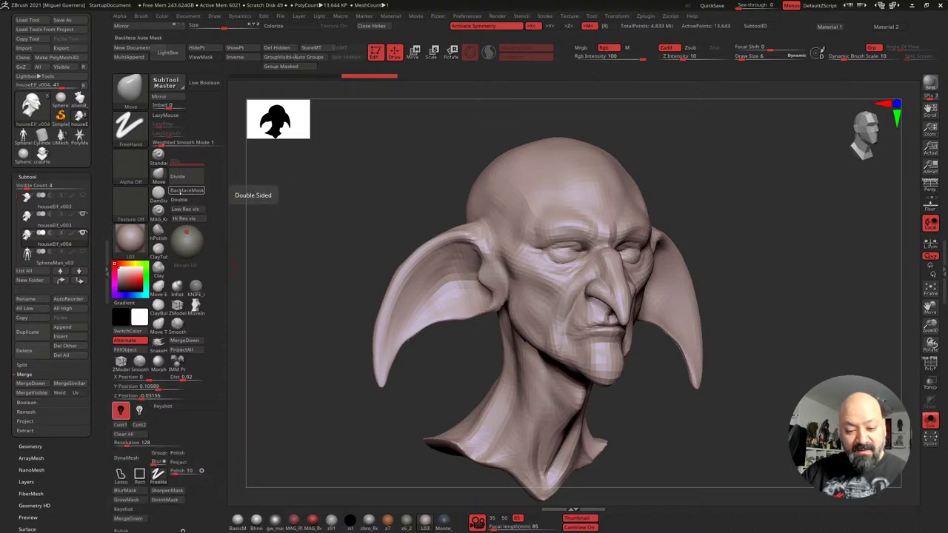
pyautogui.click(177, 176)
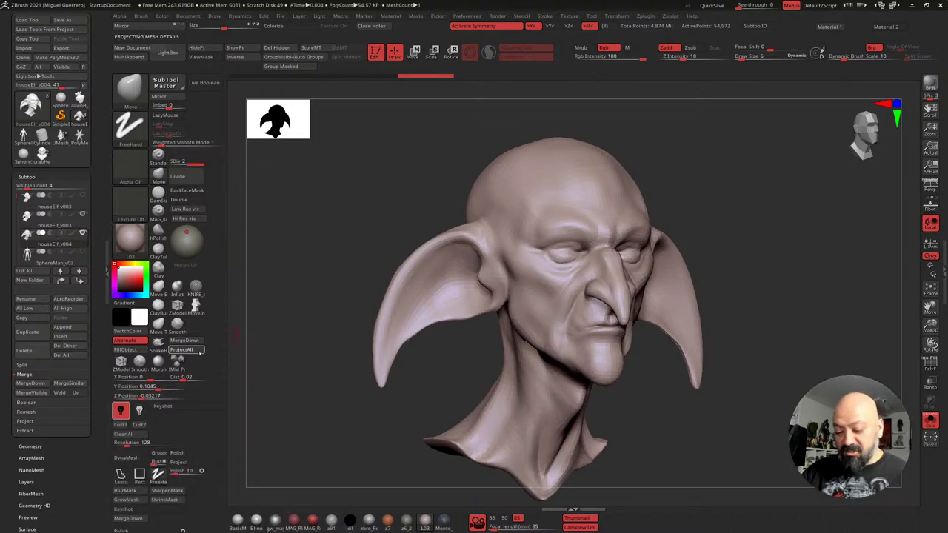
pyautogui.click(181, 177)
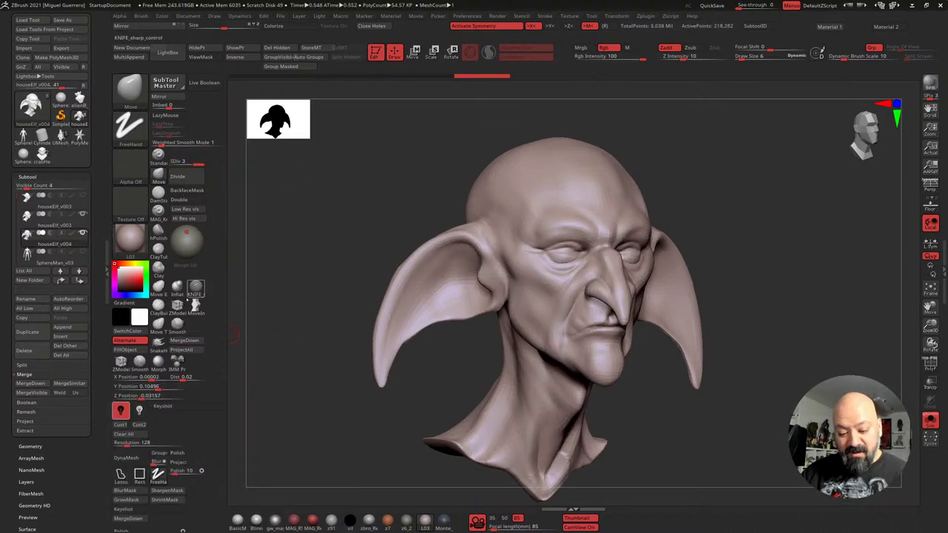
pyautogui.click(181, 350)
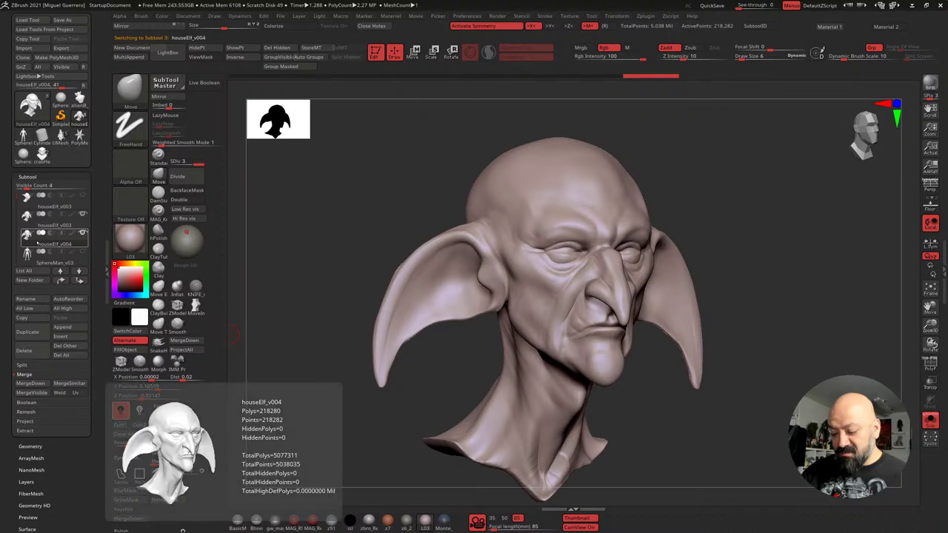
# Face the houseElf_v004 head to the front, add a new sculpting layer to it and remove that layer again
pyautogui.moveTo(357, 243); pyautogui.dragTo(388, 274)
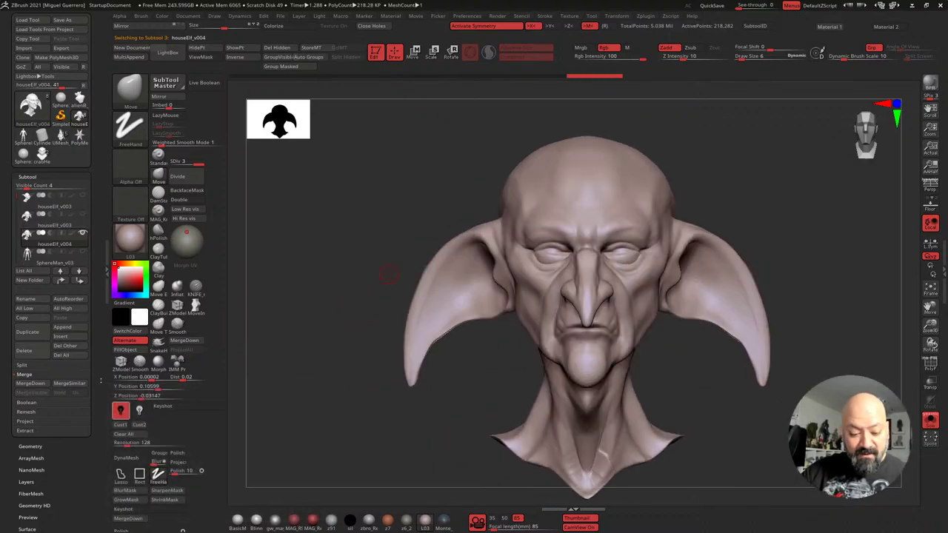
pyautogui.scroll(-5, 100, 381)
pyautogui.click(26, 295)
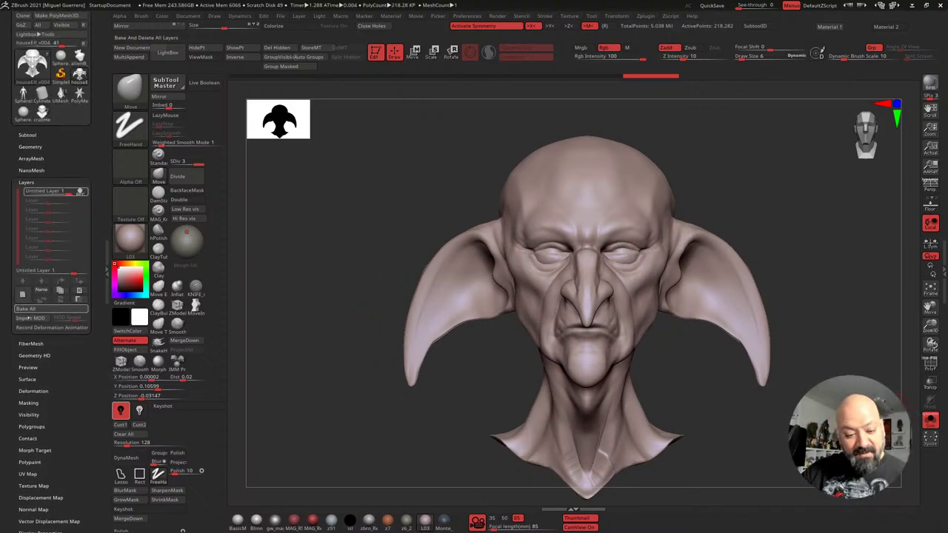
pyautogui.click(121, 379)
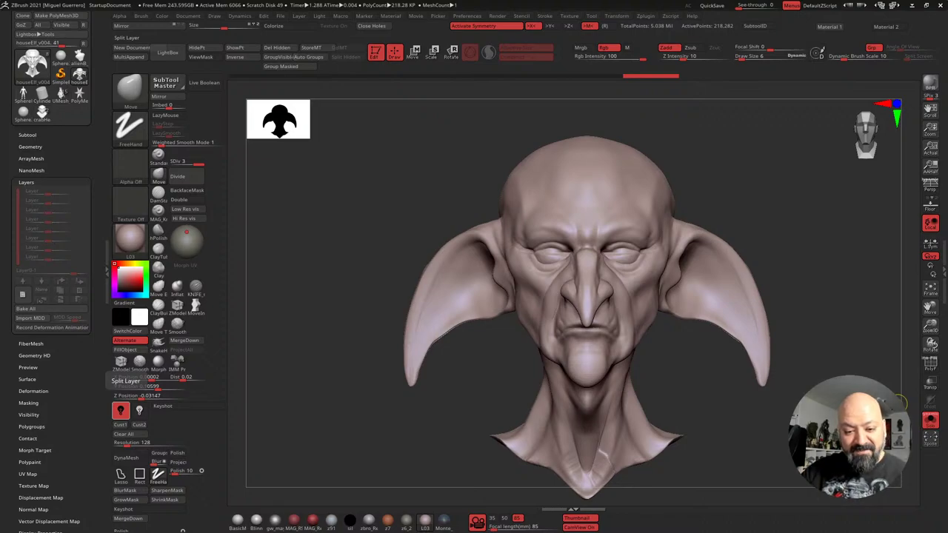
# Subdivide the remeshed houseElf_v004 head two more times, up to SDiv 5
pyautogui.press('d')
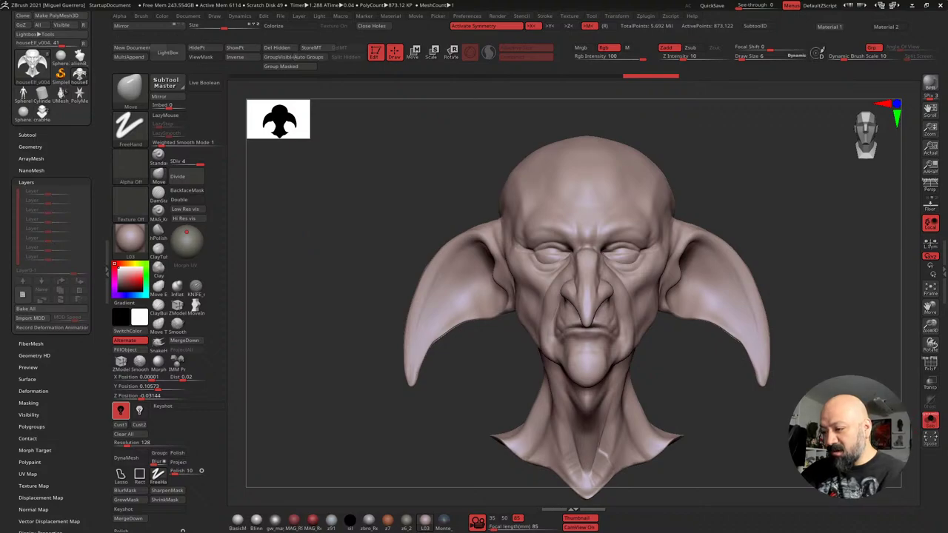
pyautogui.moveTo(410, 275); pyautogui.dragTo(283, 229)
pyautogui.hotkey('ctrl', 'd')
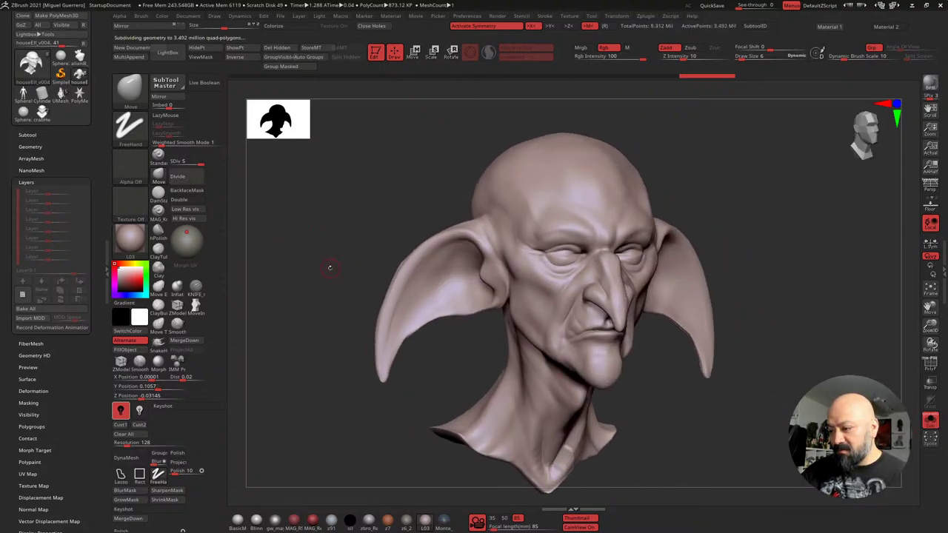
pyautogui.keyDown('shift'); pyautogui.moveTo(327, 262); pyautogui.dragTo(332, 208); pyautogui.keyUp('shift')
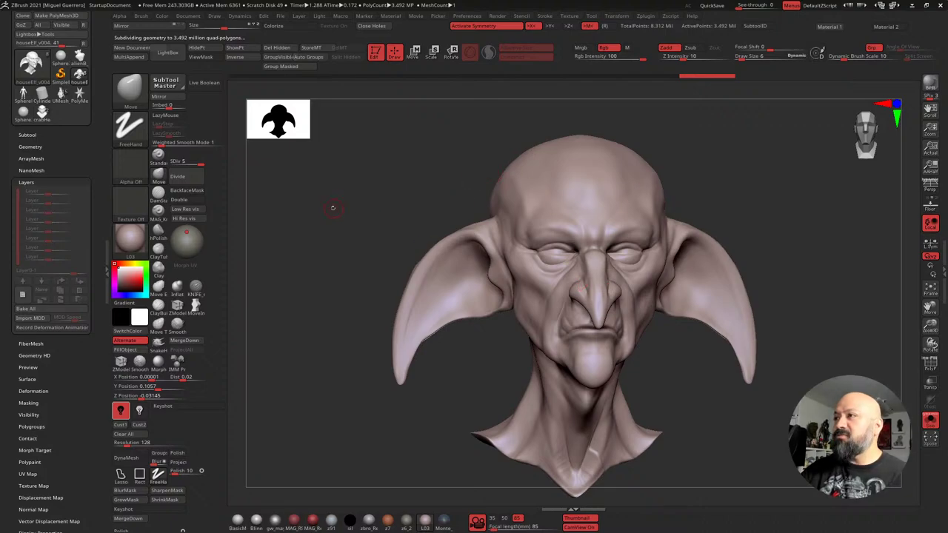
pyautogui.moveTo(341, 252)
pyautogui.mouseDown()
pyautogui.moveTo(373, 248)
pyautogui.moveTo(328, 254)
pyautogui.mouseUp()
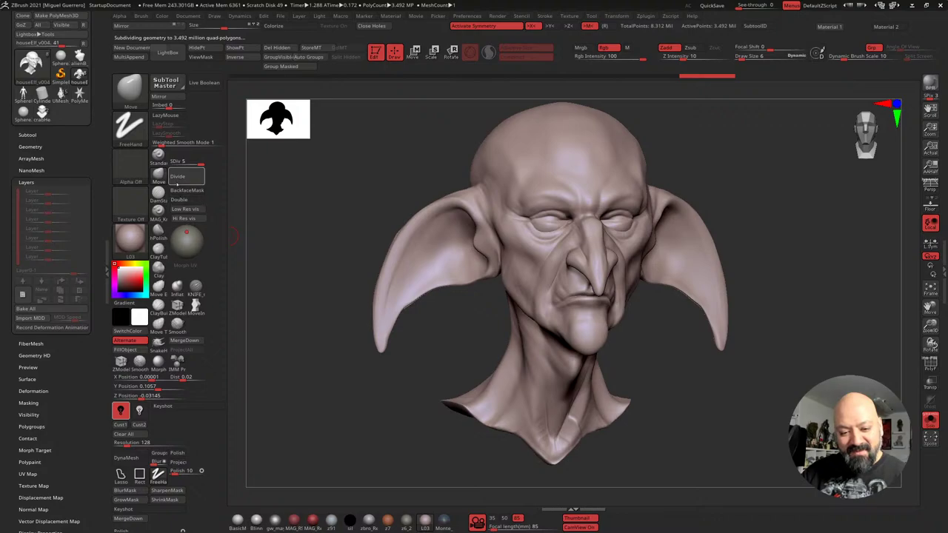
# Add a new sculpting layer to the head and drop to SDiv 1 with the MAG_Red material applied
pyautogui.click(22, 295)
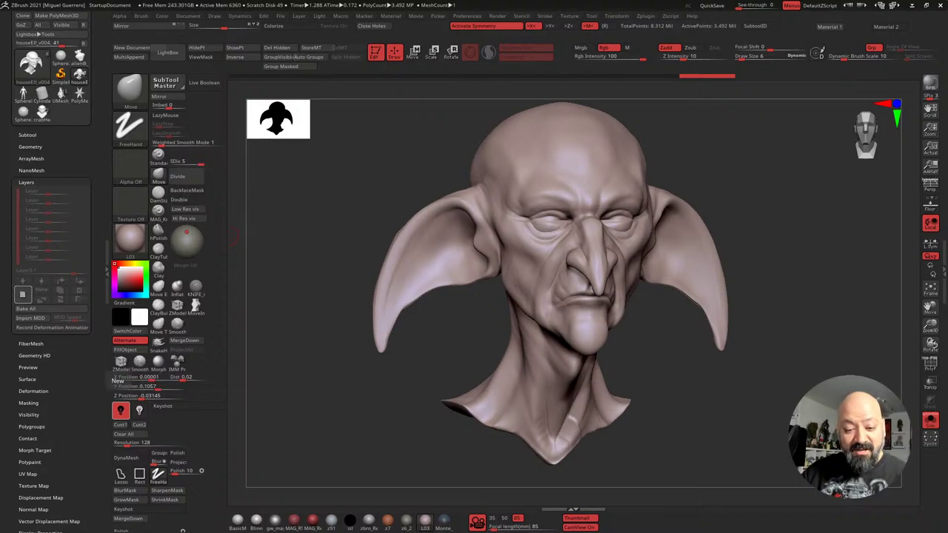
pyautogui.click(173, 162)
pyautogui.keyDown('shift'); pyautogui.moveTo(355, 319); pyautogui.dragTo(345, 370); pyautogui.keyUp('shift')
pyautogui.click(312, 519)
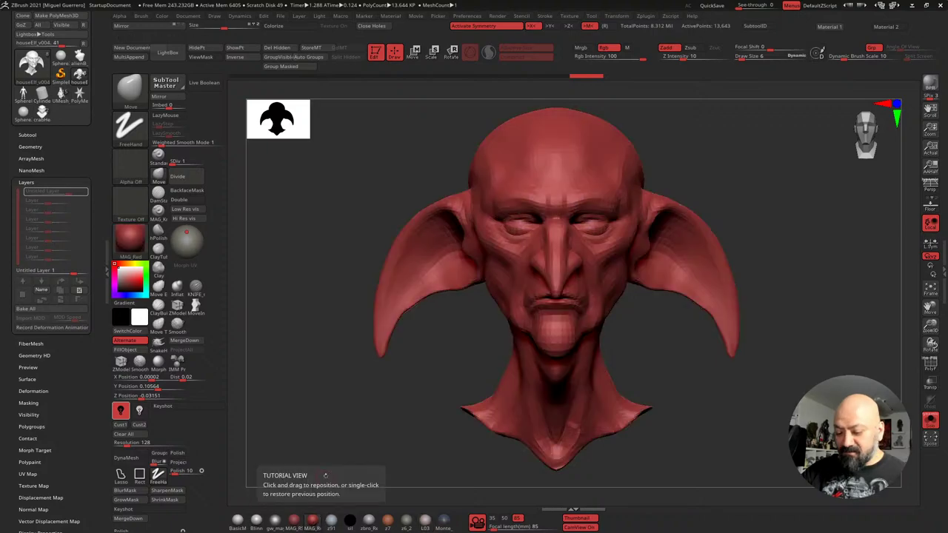
# Pull the chin slightly down in profile with an enlarged Move brush
pyautogui.moveTo(326, 474); pyautogui.dragTo(335, 436)
pyautogui.moveTo(359, 399); pyautogui.dragTo(355, 363)
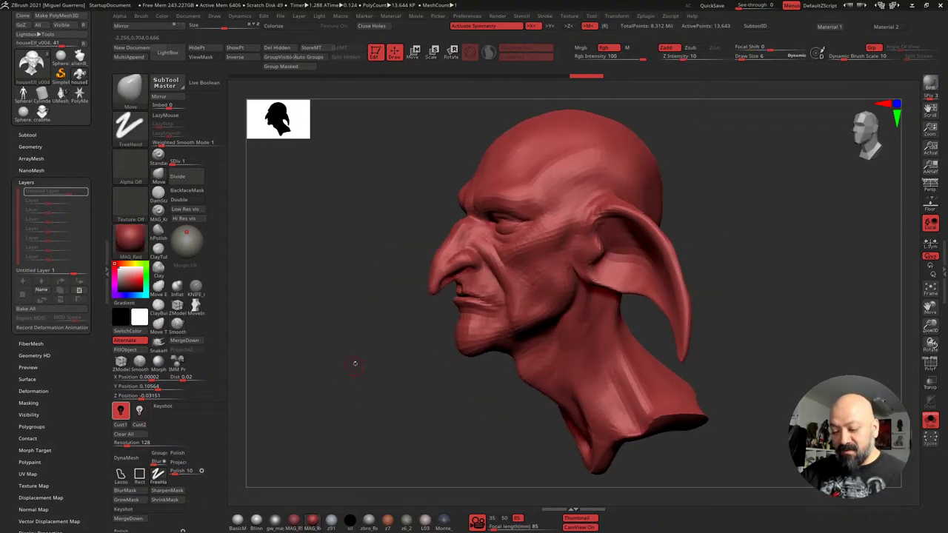
pyautogui.moveTo(384, 281); pyautogui.dragTo(402, 269)
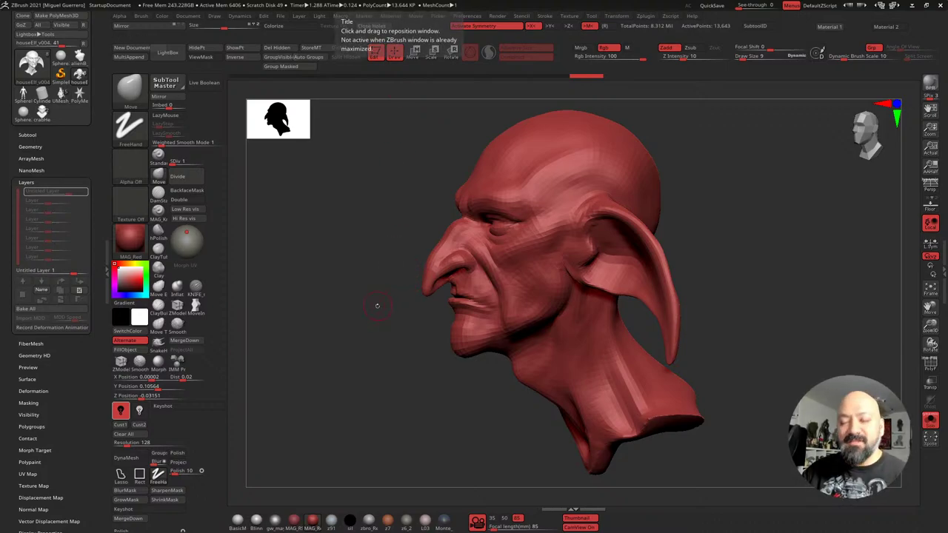
pyautogui.moveTo(377, 305)
pyautogui.mouseDown()
pyautogui.moveTo(388, 310)
pyautogui.moveTo(375, 299)
pyautogui.mouseUp()
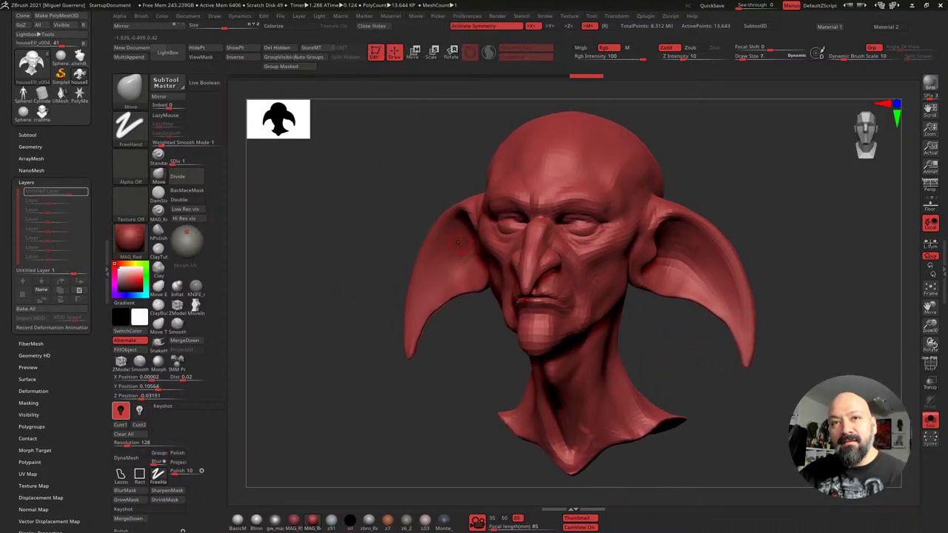
pyautogui.moveTo(371, 220); pyautogui.dragTo(387, 184)
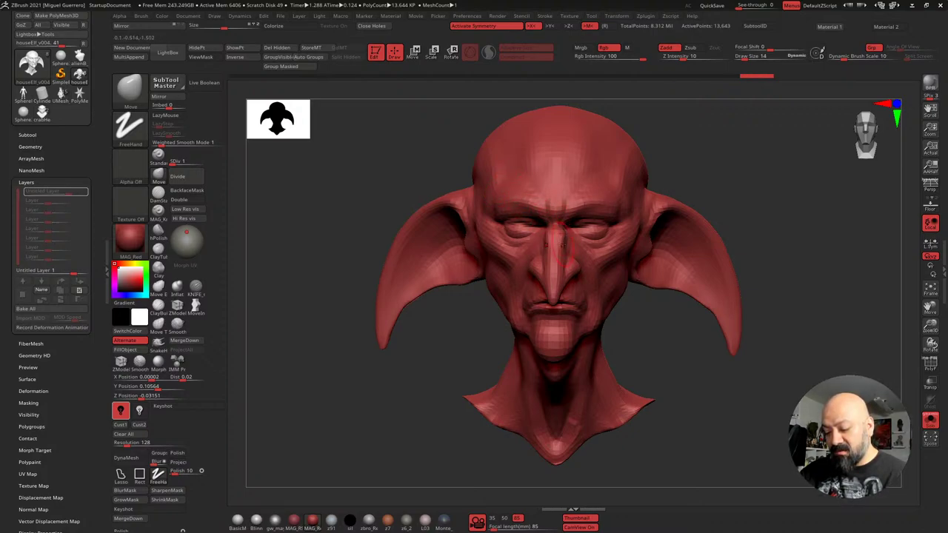
pyautogui.moveTo(376, 205)
pyautogui.mouseDown()
pyautogui.moveTo(334, 188)
pyautogui.moveTo(364, 242)
pyautogui.moveTo(353, 254)
pyautogui.moveTo(607, 314)
pyautogui.mouseUp()
pyautogui.moveTo(518, 310); pyautogui.dragTo(501, 313)
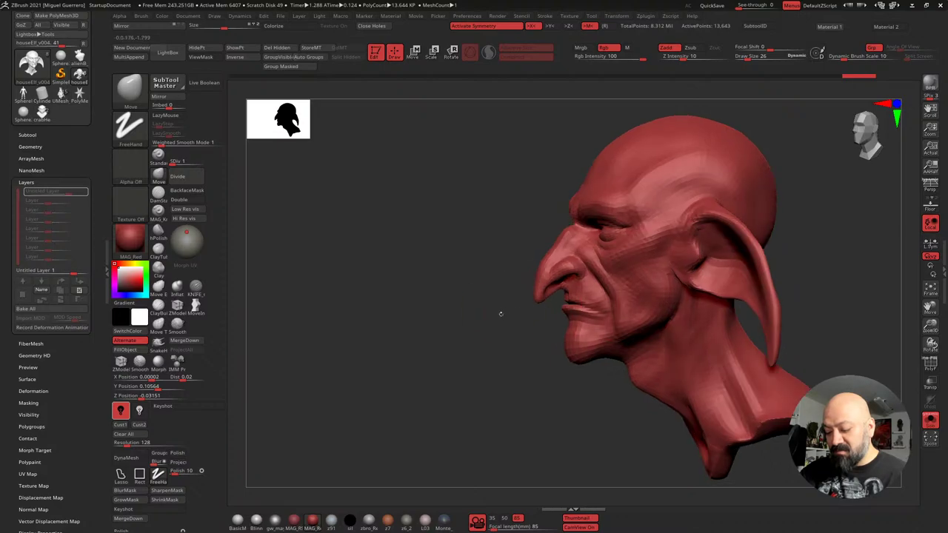
pyautogui.press(']')
pyautogui.moveTo(576, 354); pyautogui.dragTo(571, 362)
pyautogui.moveTo(568, 299); pyautogui.dragTo(499, 318)
pyautogui.press('[')
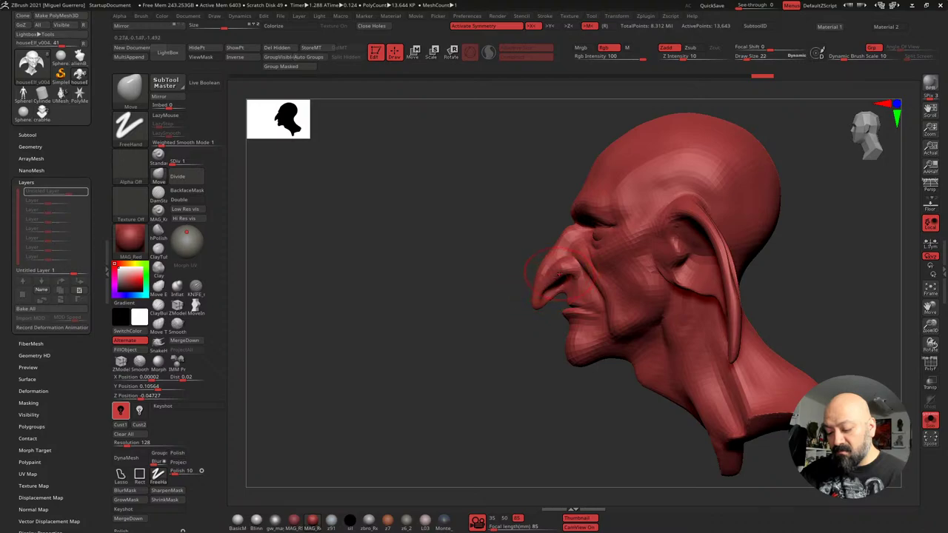
# Lower the edge of the nostril wing in profile with short Move brush strokes
pyautogui.moveTo(559, 275); pyautogui.dragTo(558, 283)
pyautogui.moveTo(563, 278); pyautogui.dragTo(564, 281)
pyautogui.moveTo(567, 277); pyautogui.dragTo(565, 281)
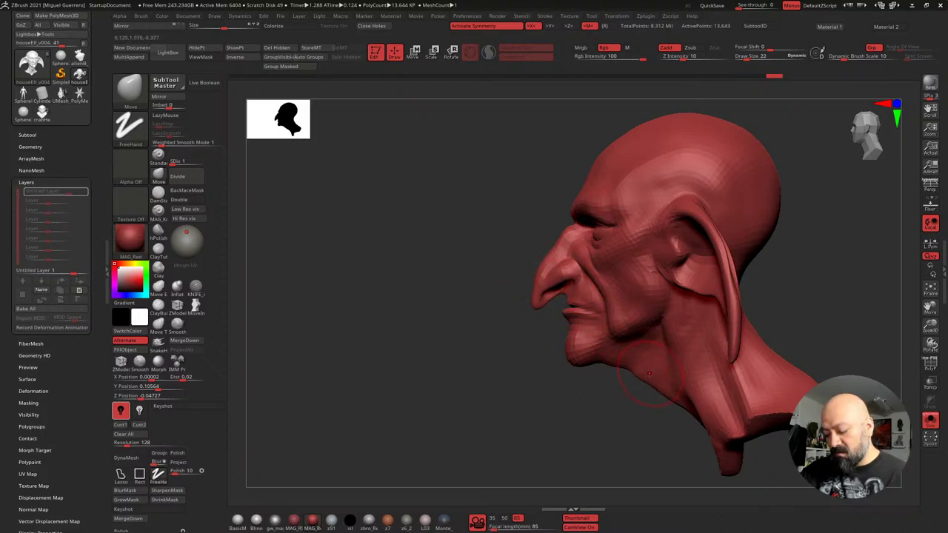
# Adjust the forehead contour in profile and the brow ridge from above with the Move brush
pyautogui.press(']')
pyautogui.moveTo(588, 176); pyautogui.dragTo(581, 175)
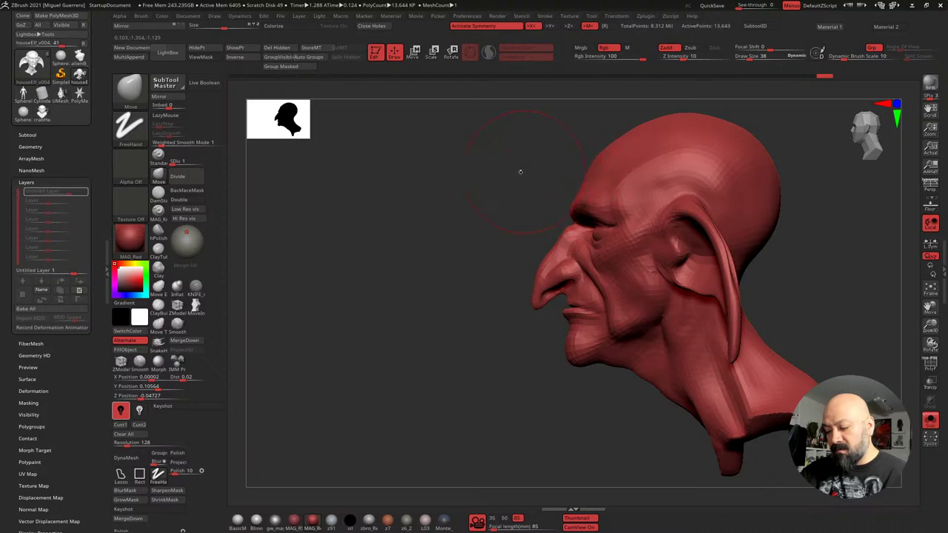
pyautogui.moveTo(521, 171); pyautogui.dragTo(482, 205)
pyautogui.press('[')
pyautogui.press('[')
pyautogui.press('[')
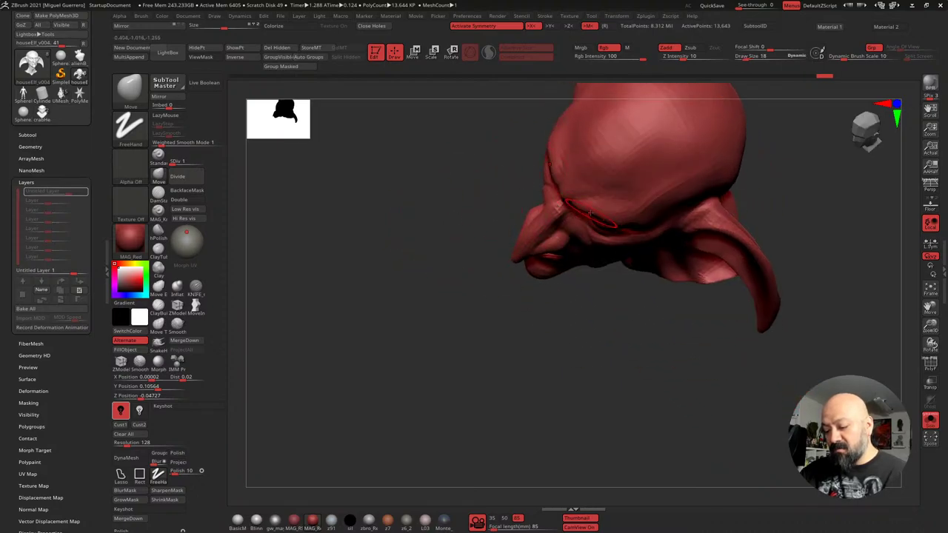
pyautogui.moveTo(591, 212); pyautogui.dragTo(586, 216)
# Paint a freehand mask over the brow area, soften its edge and invert it to isolate the brows
pyautogui.moveTo(486, 248)
pyautogui.mouseDown()
pyautogui.moveTo(481, 212)
pyautogui.moveTo(457, 204)
pyautogui.mouseUp()
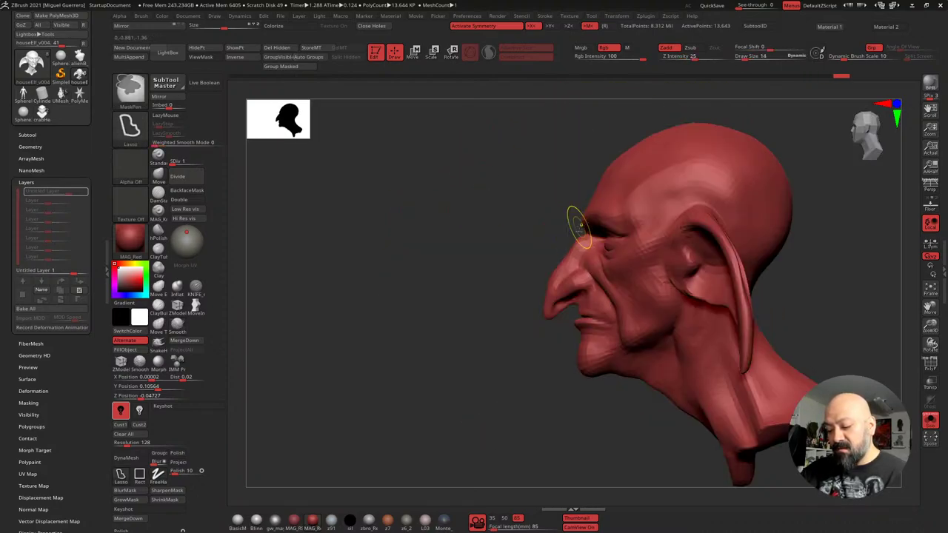
pyautogui.moveTo(571, 212); pyautogui.dragTo(585, 217)
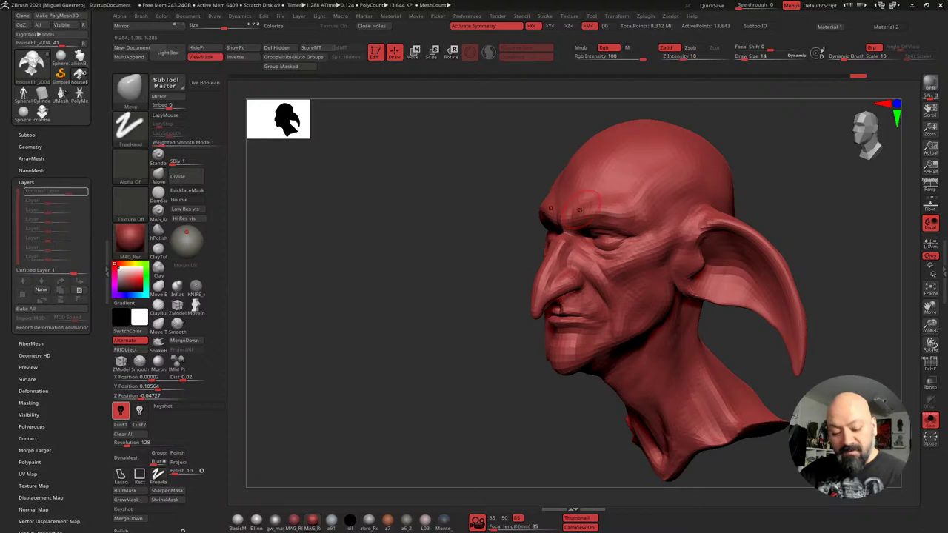
pyautogui.keyDown('ctrl'); pyautogui.click(159, 479); pyautogui.keyUp('ctrl')
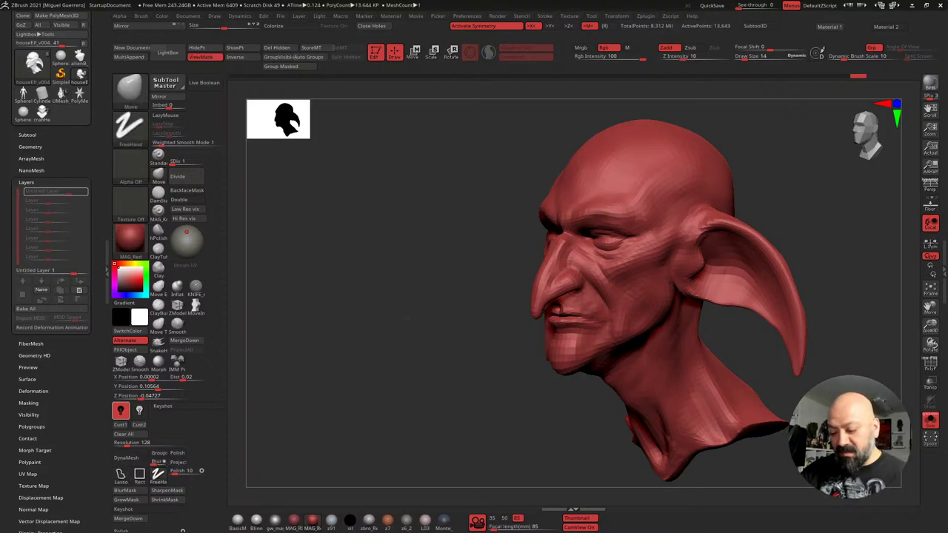
pyautogui.moveTo(444, 221); pyautogui.dragTo(544, 220)
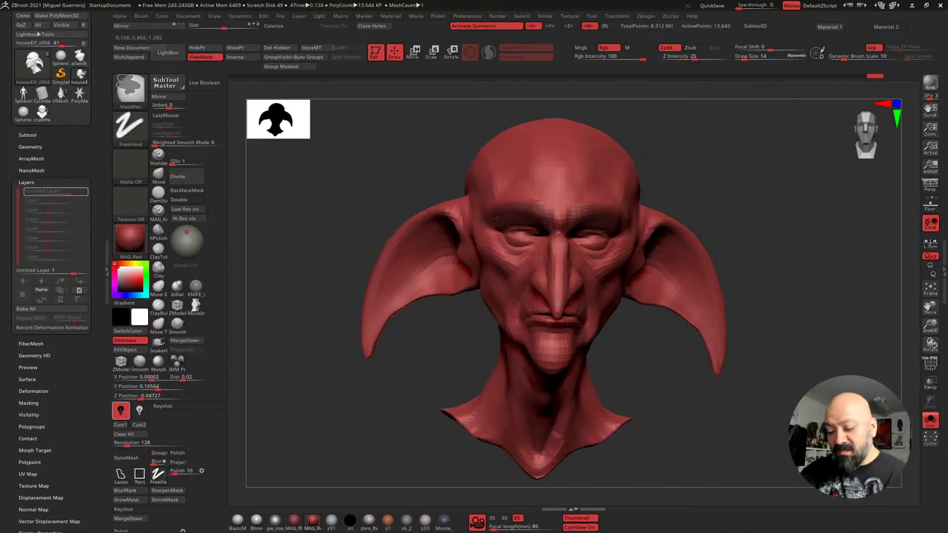
pyautogui.keyDown('ctrl'); pyautogui.click(484, 252); pyautogui.keyUp('ctrl')
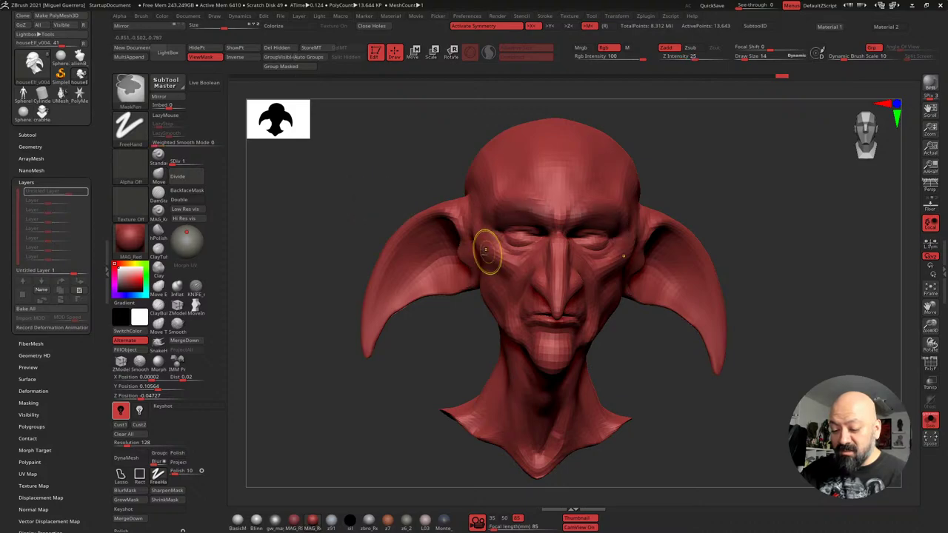
pyautogui.moveTo(322, 211); pyautogui.dragTo(367, 207)
pyautogui.keyDown('ctrl'); pyautogui.click(328, 186); pyautogui.keyUp('ctrl')
pyautogui.moveTo(293, 196)
pyautogui.mouseDown()
pyautogui.moveTo(317, 231)
pyautogui.moveTo(288, 249)
pyautogui.moveTo(324, 244)
pyautogui.mouseUp()
pyautogui.moveTo(285, 211); pyautogui.dragTo(300, 206)
# Move the unmasked brow ridge down over the eyes with the Move brush, then clear the mask
pyautogui.moveTo(501, 220); pyautogui.dragTo(522, 234)
pyautogui.press(']')
pyautogui.moveTo(629, 245); pyautogui.dragTo(627, 300)
pyautogui.moveTo(539, 235); pyautogui.dragTo(541, 246)
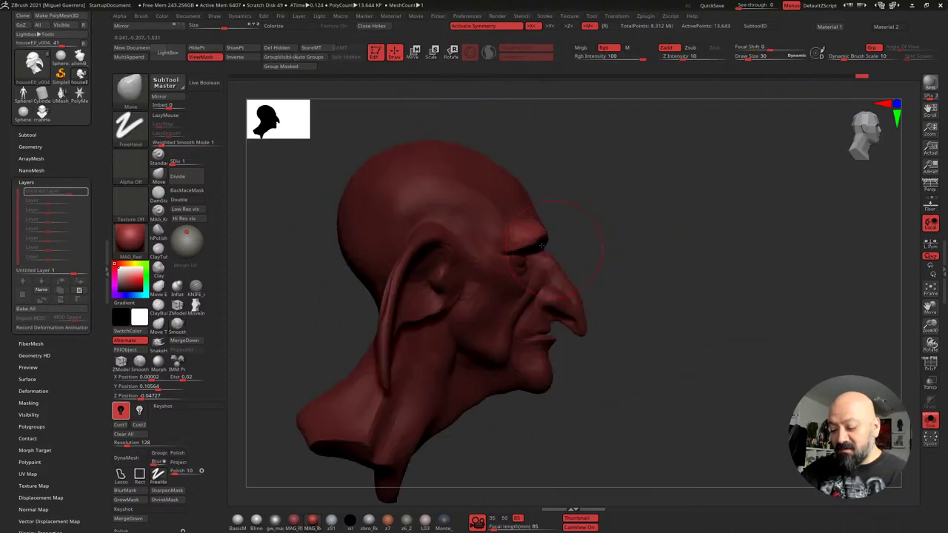
pyautogui.moveTo(668, 281); pyautogui.dragTo(621, 299)
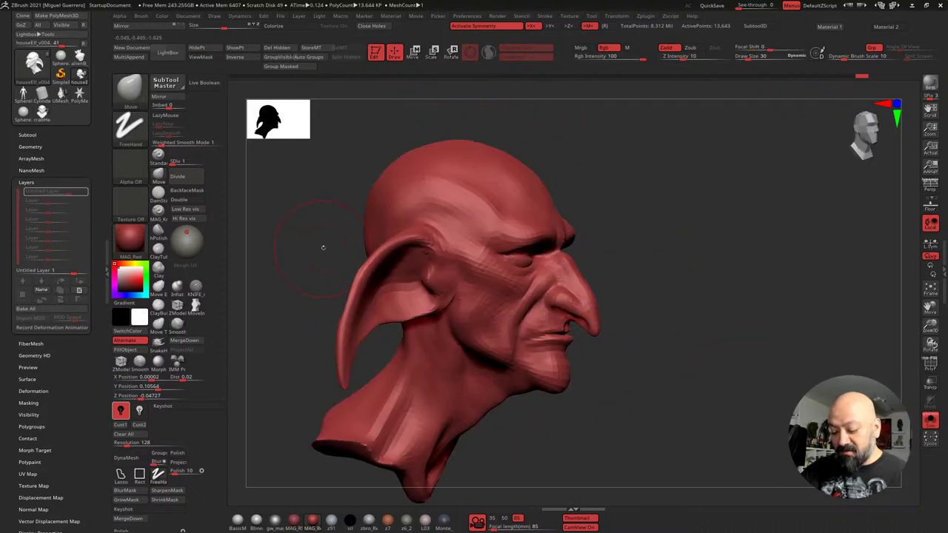
# Reshape the upper lip and the underside of the nostril in profile with small Move brush strokes
pyautogui.moveTo(271, 262)
pyautogui.keyDown('alt'); pyautogui.mouseDown()
pyautogui.moveTo(303, 227)
pyautogui.moveTo(592, 304)
pyautogui.mouseUp(); pyautogui.keyUp('alt')
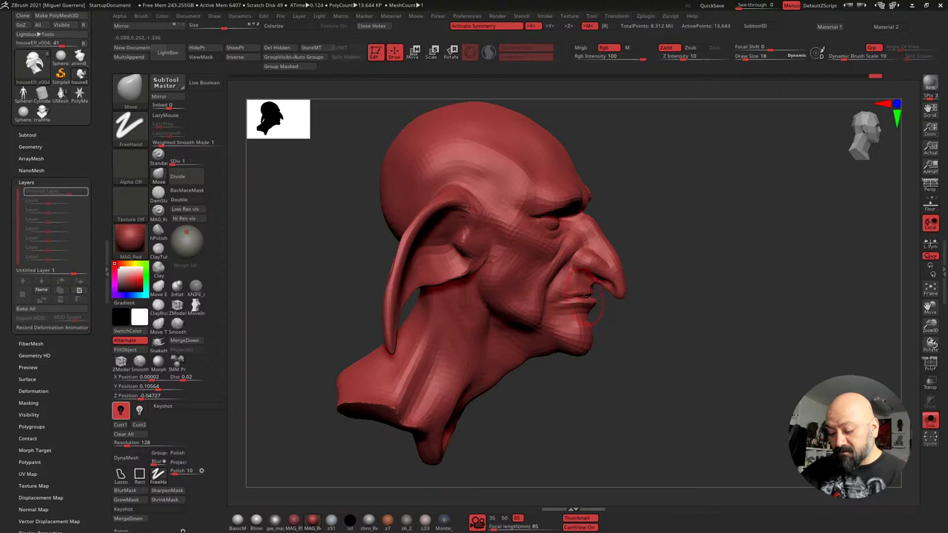
pyautogui.press('[')
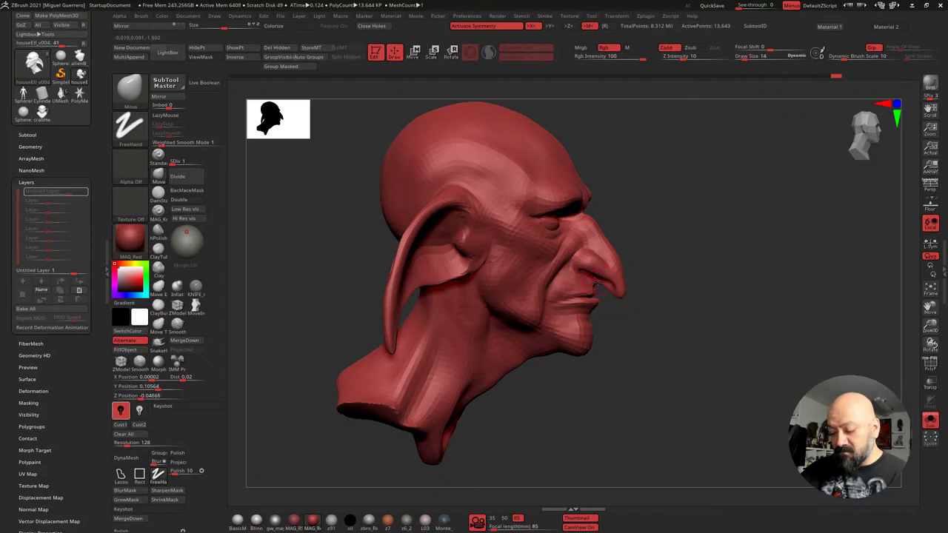
pyautogui.moveTo(670, 340); pyautogui.dragTo(702, 343)
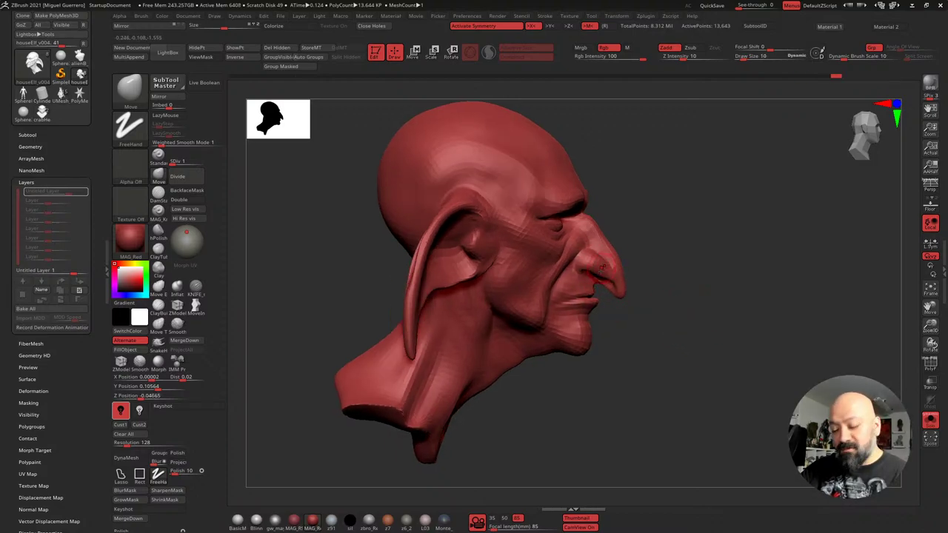
pyautogui.press(']')
pyautogui.press(']')
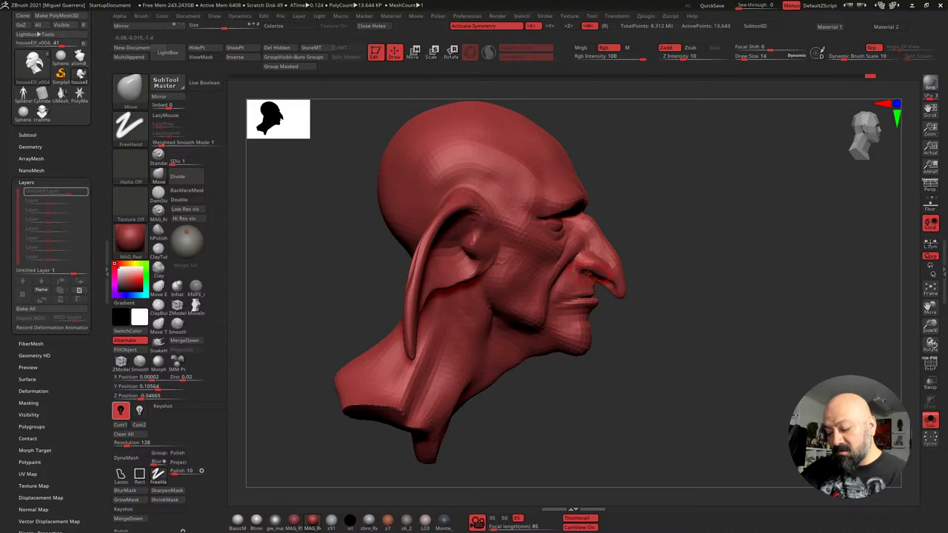
pyautogui.press('[')
pyautogui.press('[')
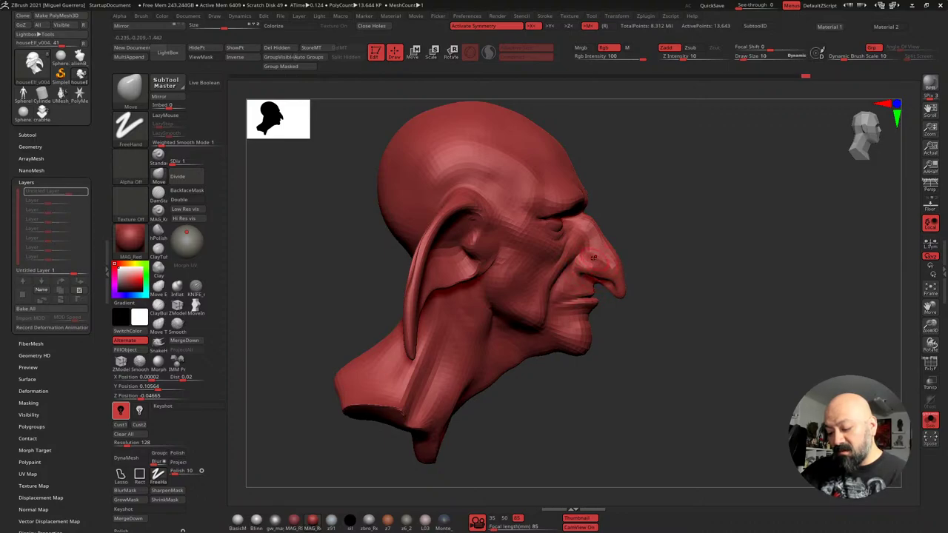
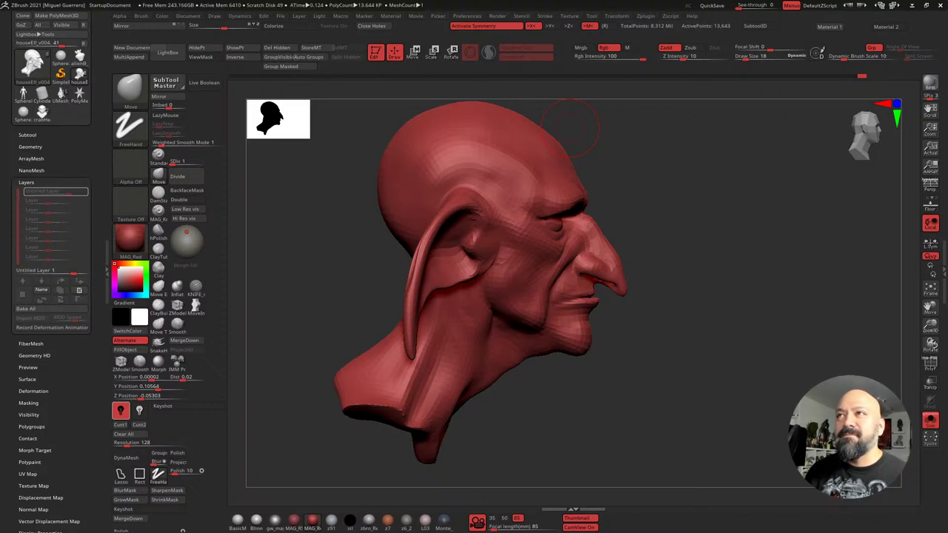
# Examine the black-and-white reference portrait of the wrinkled elderly man in the plaid shirt, and return to ZBrush
pyautogui.moveTo(570, 128); pyautogui.dragTo(511, 134)
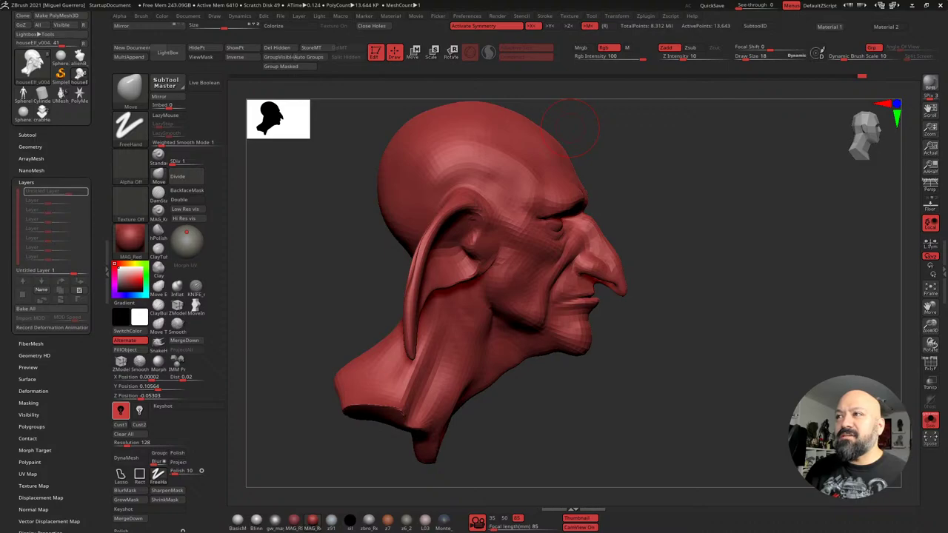
pyautogui.moveTo(325, 0); pyautogui.dragTo(228, 2)
pyautogui.click(232, 62)
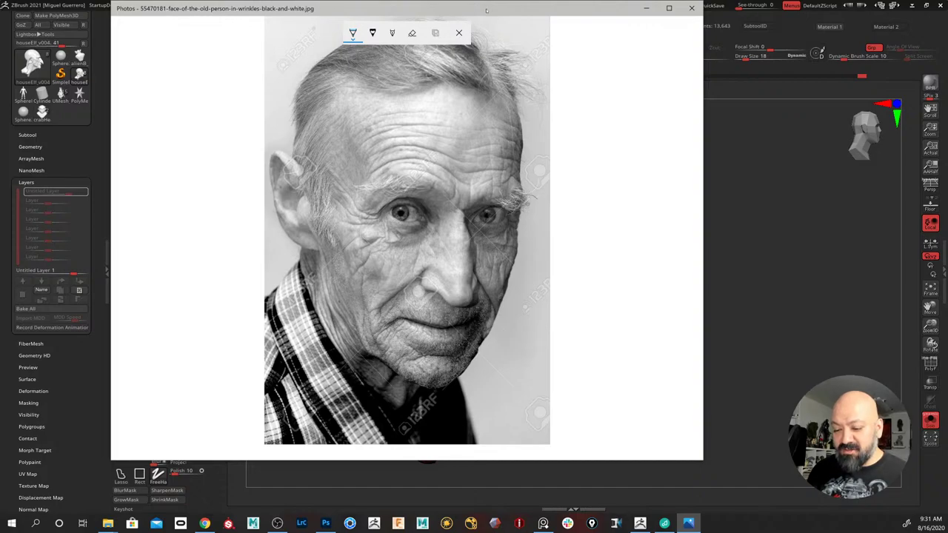
pyautogui.moveTo(486, 10); pyautogui.dragTo(433, 0)
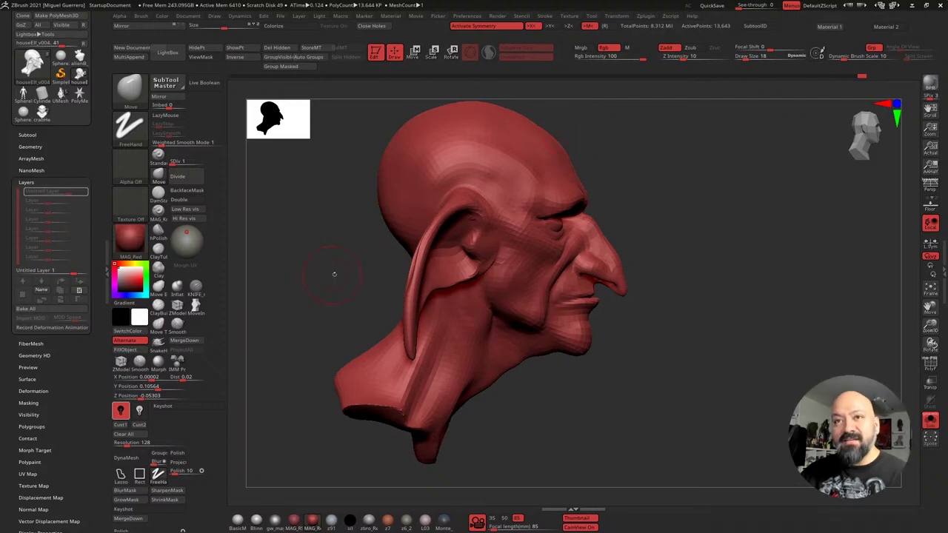
# Raise the nostril wing and refine the nose and mouth area from profile and three-quarter views with a small Move brush
pyautogui.keyDown('ctrl'); pyautogui.moveTo(347, 268); pyautogui.dragTo(392, 320, button='right'); pyautogui.keyUp('ctrl')
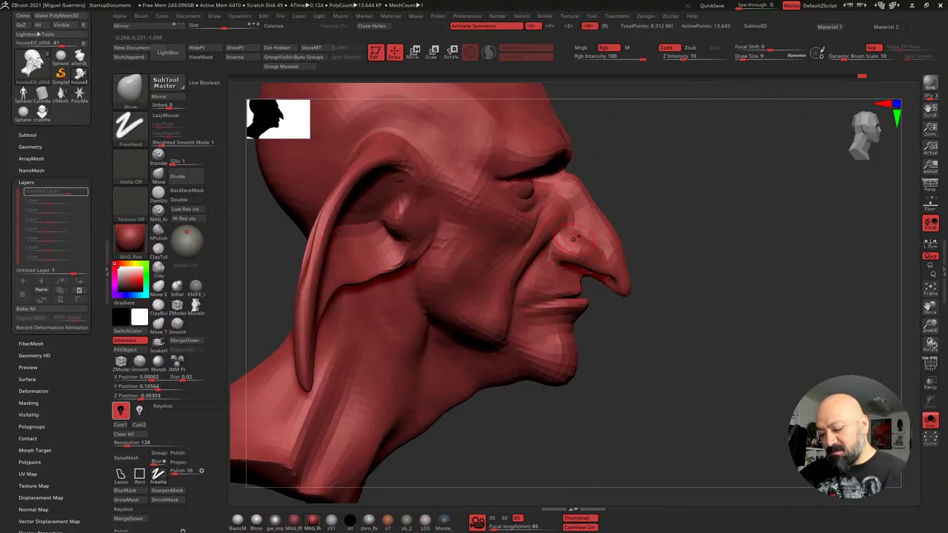
pyautogui.moveTo(575, 240); pyautogui.dragTo(583, 230)
pyautogui.press('[')
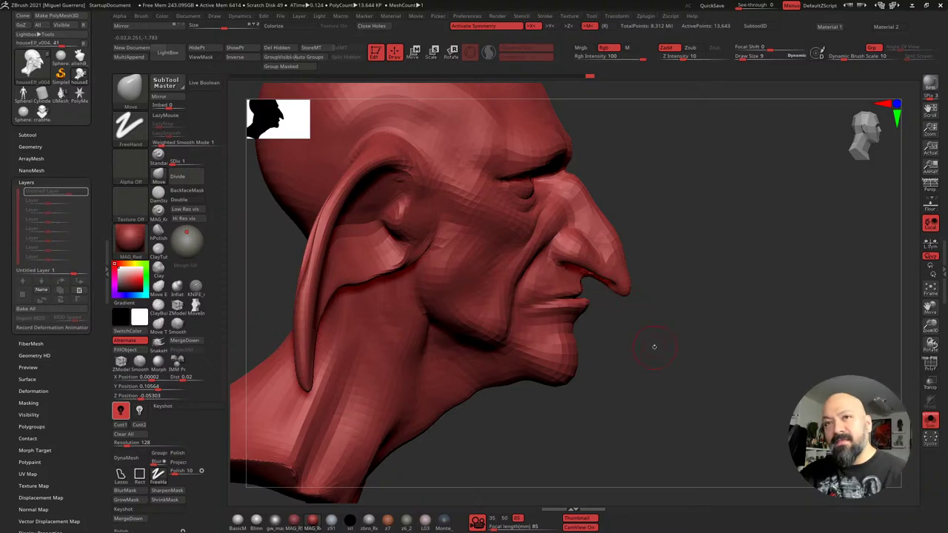
pyautogui.moveTo(654, 346); pyautogui.dragTo(557, 354)
pyautogui.moveTo(656, 363)
pyautogui.mouseDown()
pyautogui.moveTo(689, 368)
pyautogui.moveTo(646, 367)
pyautogui.mouseUp()
pyautogui.press(']')
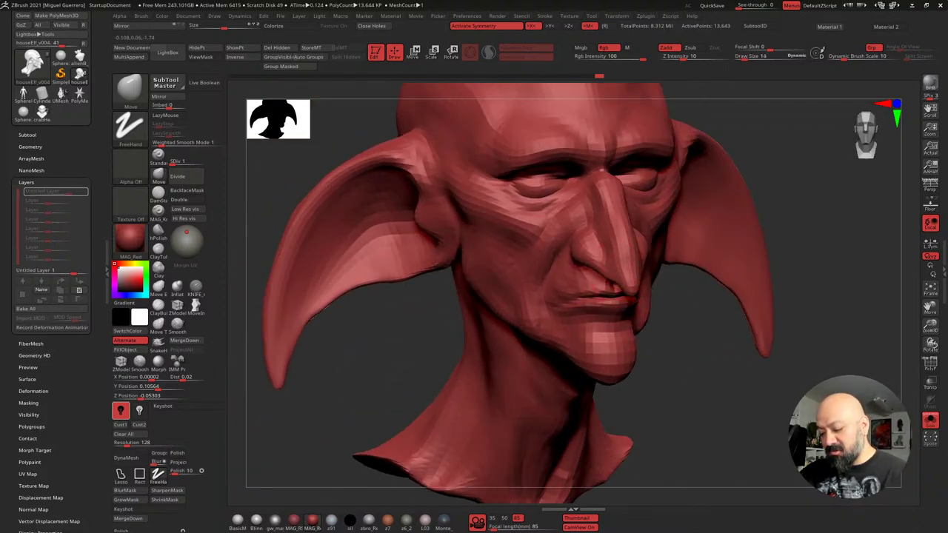
pyautogui.press('[')
pyautogui.press('[')
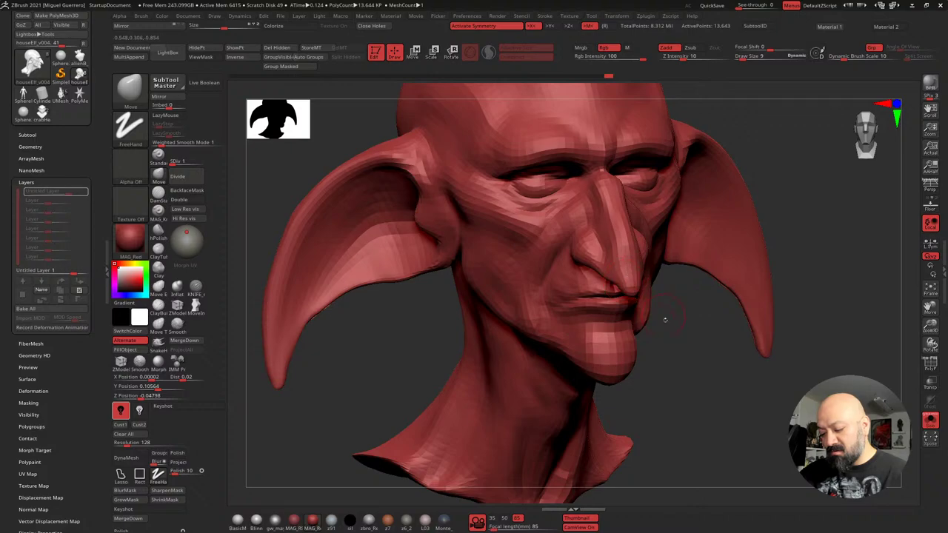
# Pull the nose tip and lower nose bridge outward in profile with small Move brush strokes
pyautogui.moveTo(664, 319); pyautogui.dragTo(744, 319)
pyautogui.moveTo(628, 261); pyautogui.dragTo(641, 262)
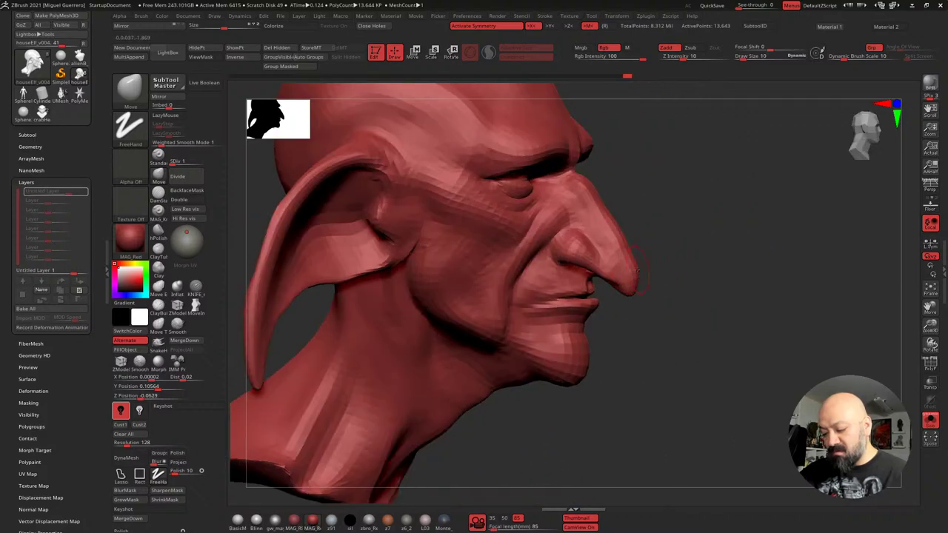
pyautogui.moveTo(634, 275); pyautogui.dragTo(624, 276, button='right')
pyautogui.moveTo(624, 276); pyautogui.dragTo(626, 280)
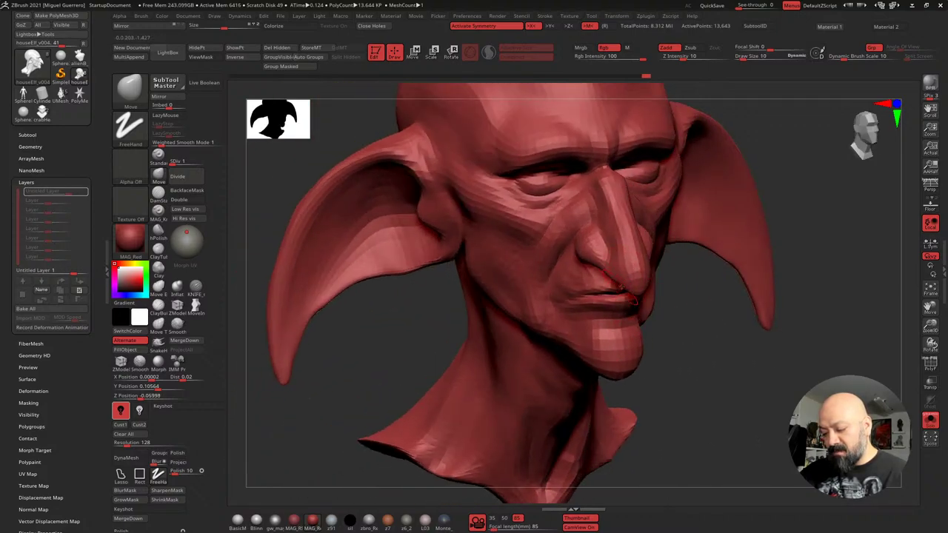
pyautogui.moveTo(627, 280)
pyautogui.mouseDown(button='right')
pyautogui.moveTo(585, 258)
pyautogui.moveTo(583, 280)
pyautogui.mouseUp(button='right')
# Raise the head to subdivision level 2 and try the KNIFE brush around the nostrils, then undo the last change
pyautogui.click(194, 178)
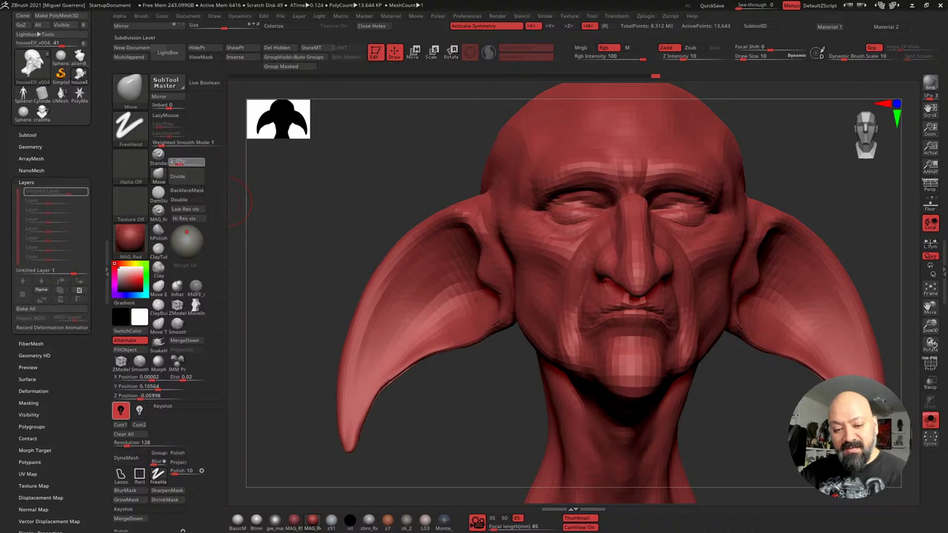
pyautogui.moveTo(328, 218); pyautogui.dragTo(324, 210, button='right')
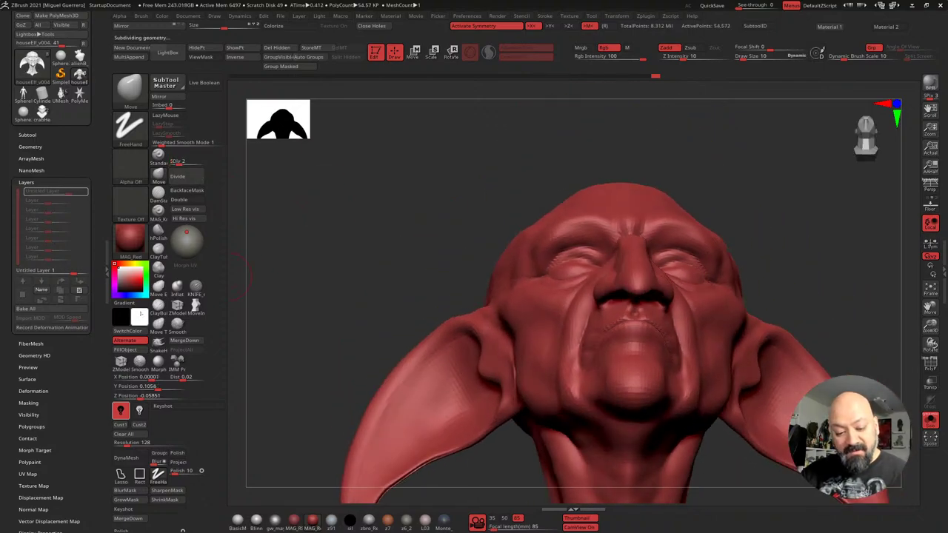
pyautogui.click(196, 288)
pyautogui.moveTo(349, 296); pyautogui.dragTo(343, 278, button='right')
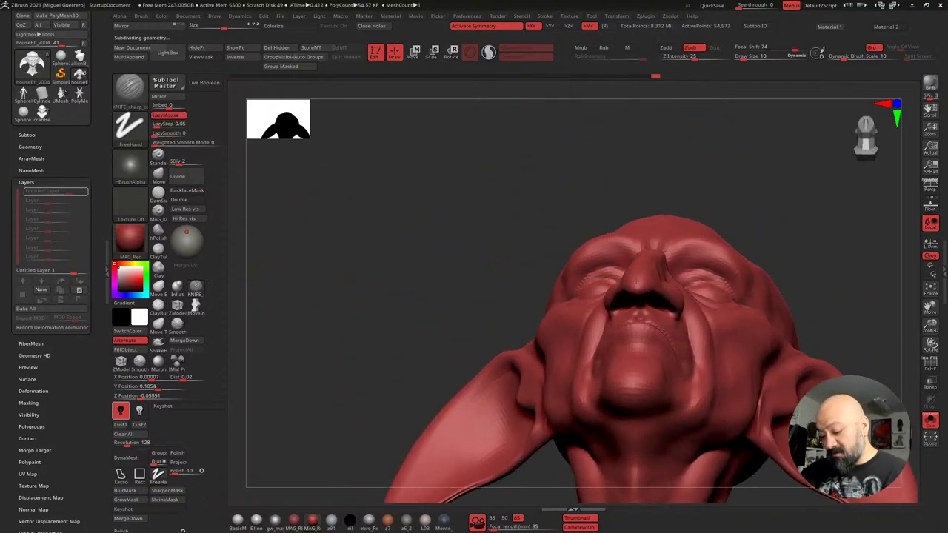
pyautogui.moveTo(453, 215); pyautogui.dragTo(474, 250, button='right')
pyautogui.moveTo(647, 320); pyautogui.dragTo(686, 405, button='right')
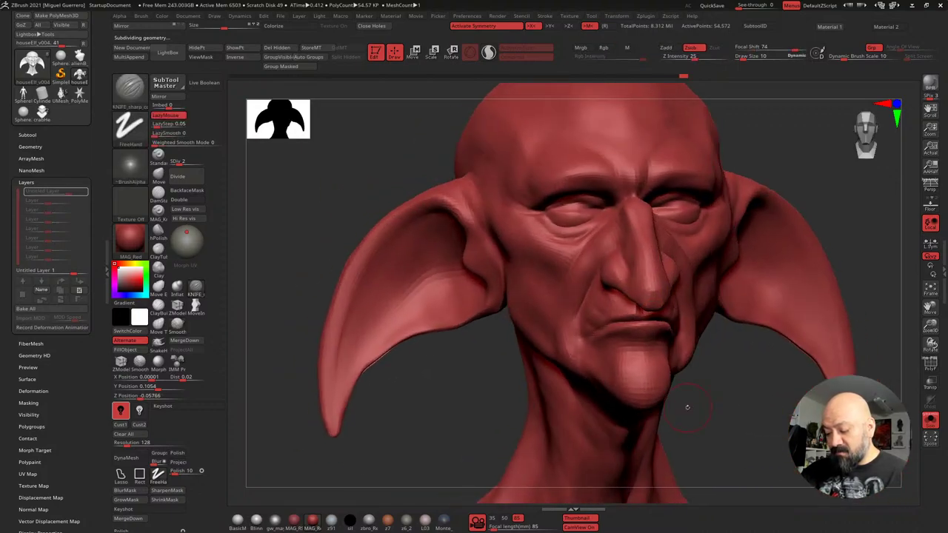
pyautogui.press('ctrl')
pyautogui.hotkey('ctrl', 'z')
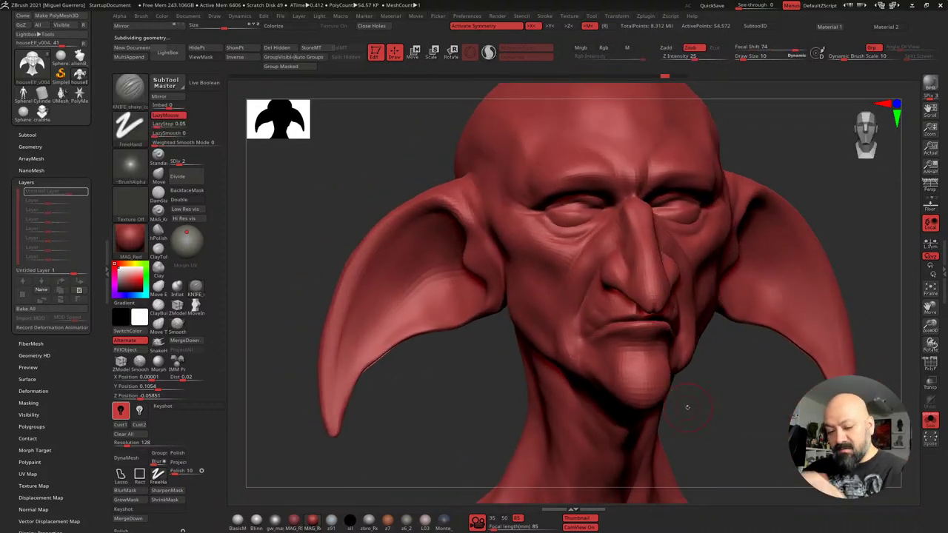
# Raise the head to subdivision level 3 and carve the crease around the nostril wing with the DamStandard and KNIFE brushes
pyautogui.moveTo(180, 161); pyautogui.dragTo(188, 161)
pyautogui.moveTo(298, 200); pyautogui.dragTo(289, 187, button='right')
pyautogui.click(159, 176)
pyautogui.click(159, 194)
pyautogui.moveTo(336, 227)
pyautogui.mouseDown(button='right')
pyautogui.moveTo(438, 176)
pyautogui.moveTo(653, 293)
pyautogui.moveTo(675, 360)
pyautogui.moveTo(700, 385)
pyautogui.moveTo(711, 379)
pyautogui.moveTo(697, 382)
pyautogui.moveTo(662, 339)
pyautogui.mouseUp(button='right')
pyautogui.click(689, 57)
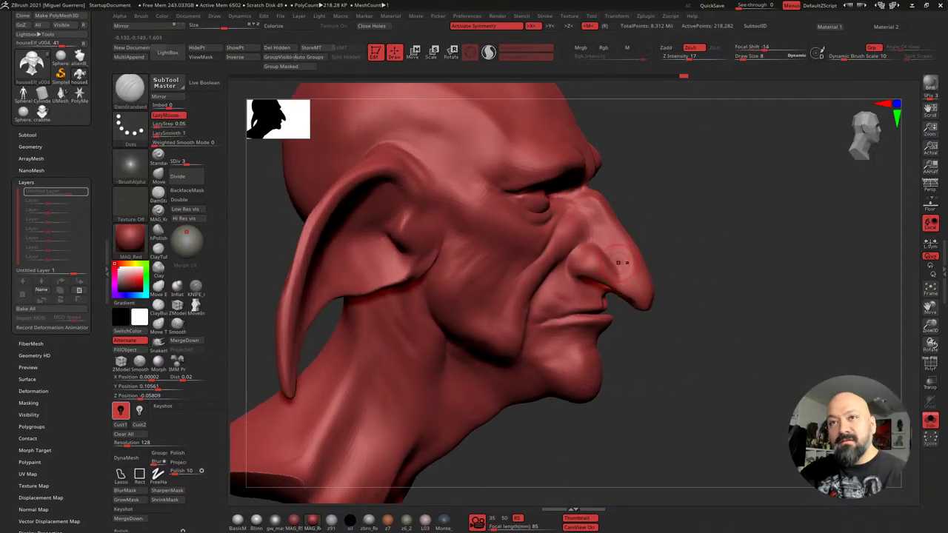
pyautogui.moveTo(272, 235); pyautogui.dragTo(252, 235)
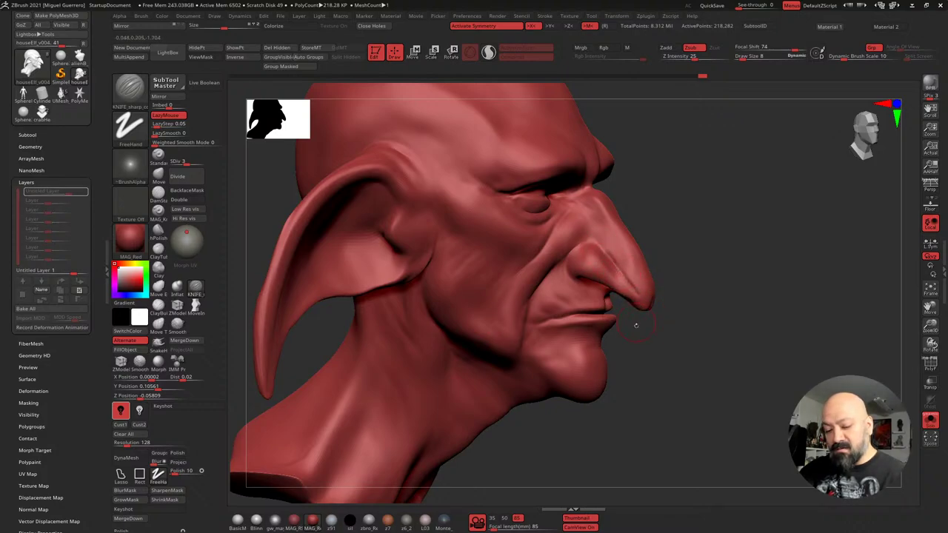
# Lift the nostril wing's lower edge from profile and three-quarter views with a small Move brush
pyautogui.click(158, 172)
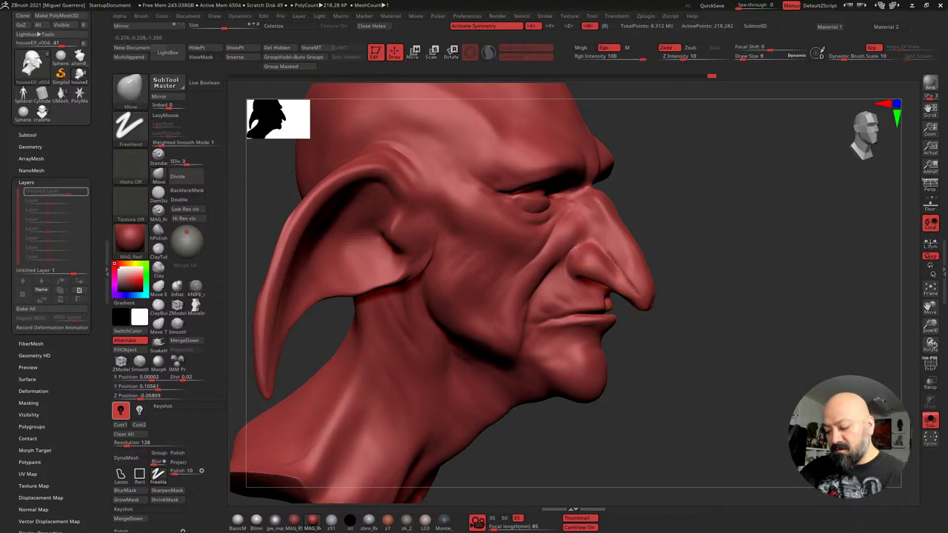
pyautogui.moveTo(605, 268); pyautogui.dragTo(606, 265)
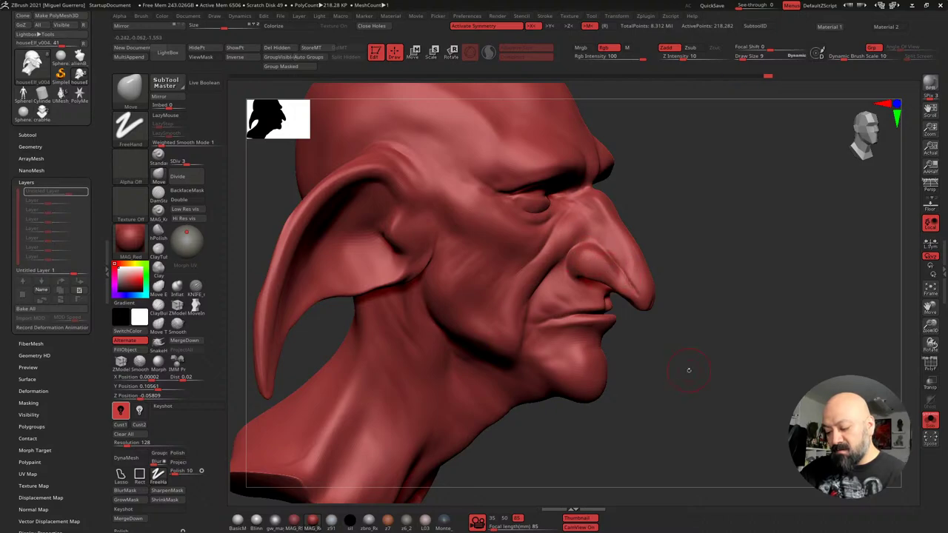
pyautogui.moveTo(689, 370); pyautogui.dragTo(693, 385)
pyautogui.moveTo(468, 302)
pyautogui.mouseDown()
pyautogui.moveTo(481, 298)
pyautogui.moveTo(476, 292)
pyautogui.mouseUp()
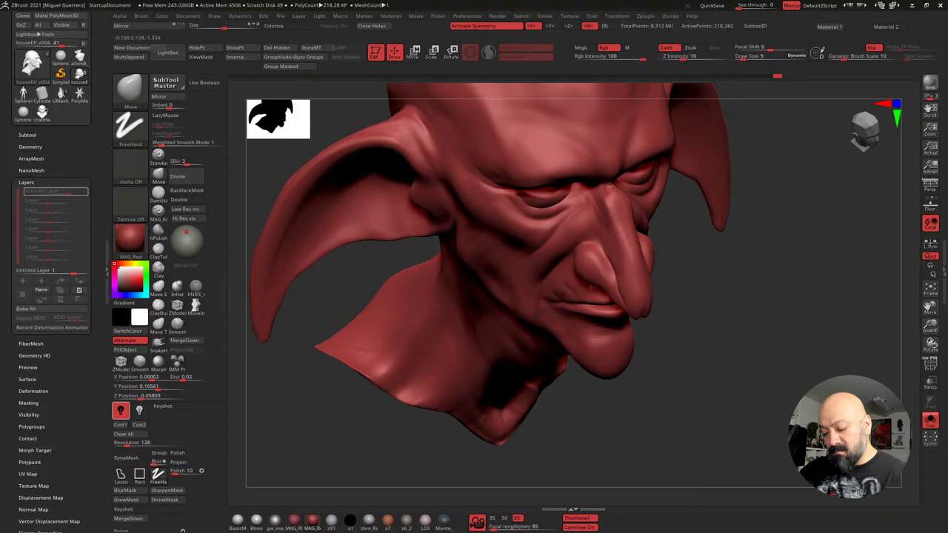
pyautogui.moveTo(591, 288)
pyautogui.mouseDown()
pyautogui.moveTo(589, 260)
pyautogui.moveTo(592, 274)
pyautogui.mouseUp()
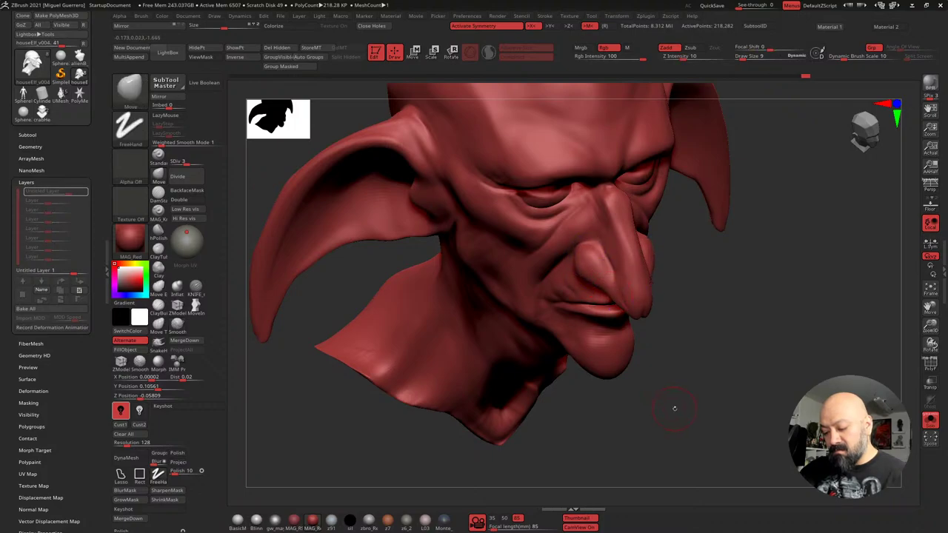
# Smooth the surface beside the nose tip, checking the nose and mouth from the side
pyautogui.moveTo(674, 409); pyautogui.dragTo(655, 373)
pyautogui.keyDown('shift'); pyautogui.moveTo(628, 285); pyautogui.dragTo(624, 298); pyautogui.keyUp('shift')
pyautogui.moveTo(671, 363); pyautogui.dragTo(638, 315)
pyautogui.moveTo(689, 314); pyautogui.dragTo(673, 330)
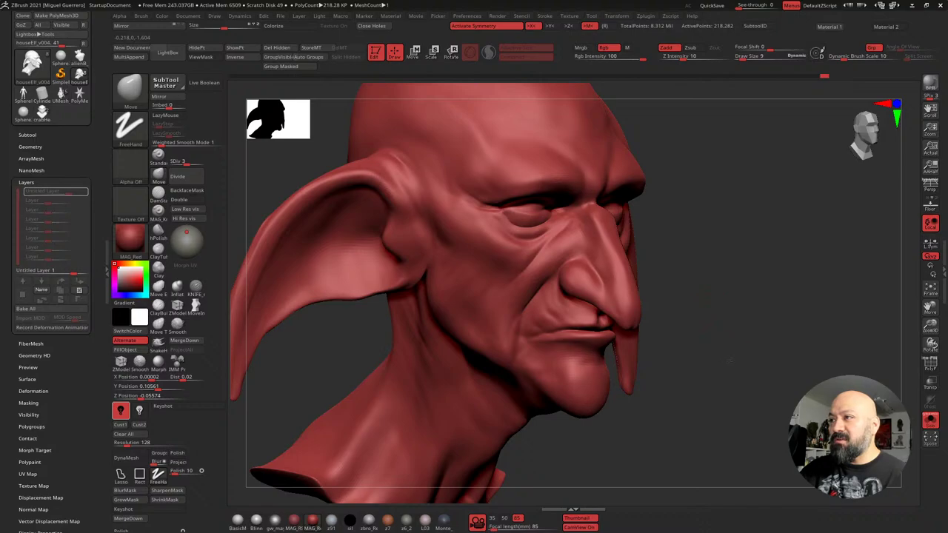
# Widen the nose bridge between the eyes with the Move brush from the front, adjusting the brush size for the lower nose
pyautogui.keyDown('shift'); pyautogui.moveTo(729, 360); pyautogui.dragTo(649, 335); pyautogui.keyUp('shift')
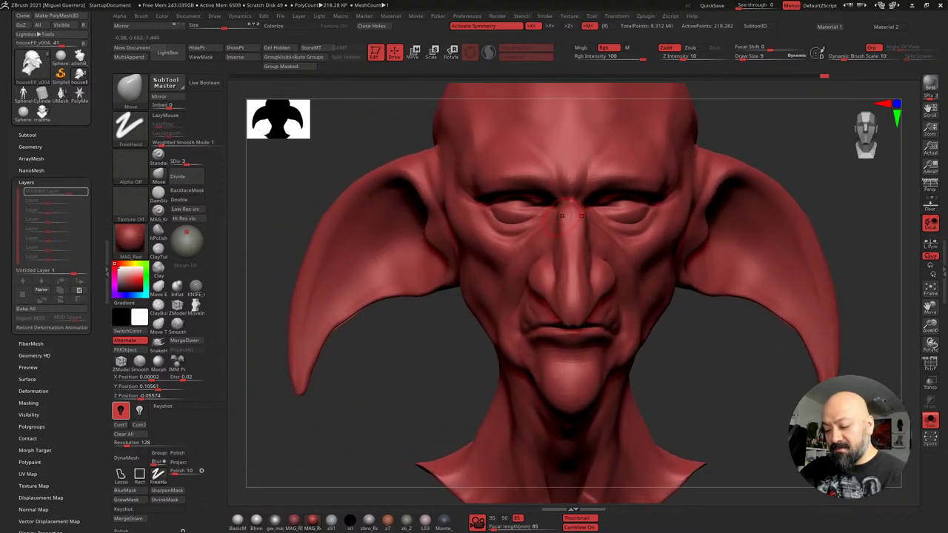
pyautogui.hotkey('ctrl', 'shift', 'z')
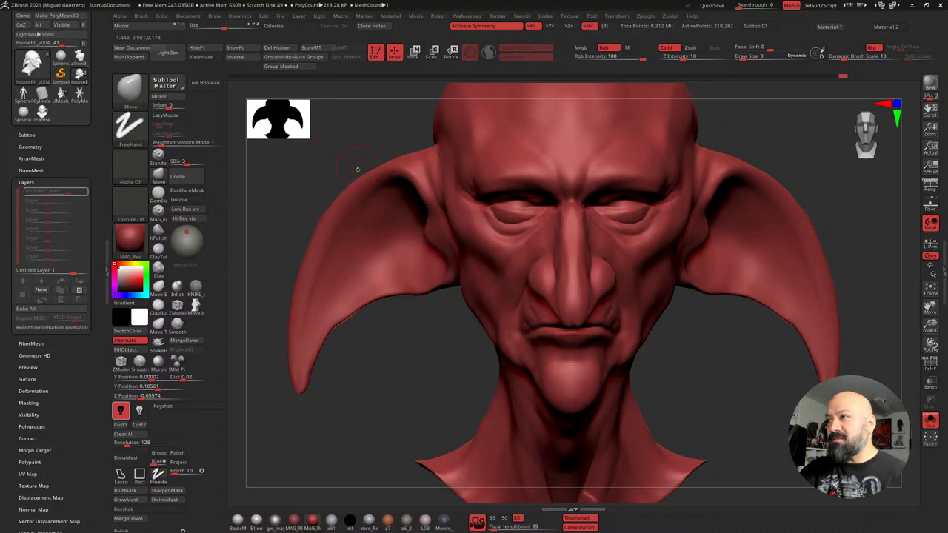
pyautogui.keyDown('alt'); pyautogui.moveTo(357, 169); pyautogui.dragTo(334, 170); pyautogui.keyUp('alt')
pyautogui.moveTo(402, 301); pyautogui.dragTo(408, 323)
pyautogui.press(']')
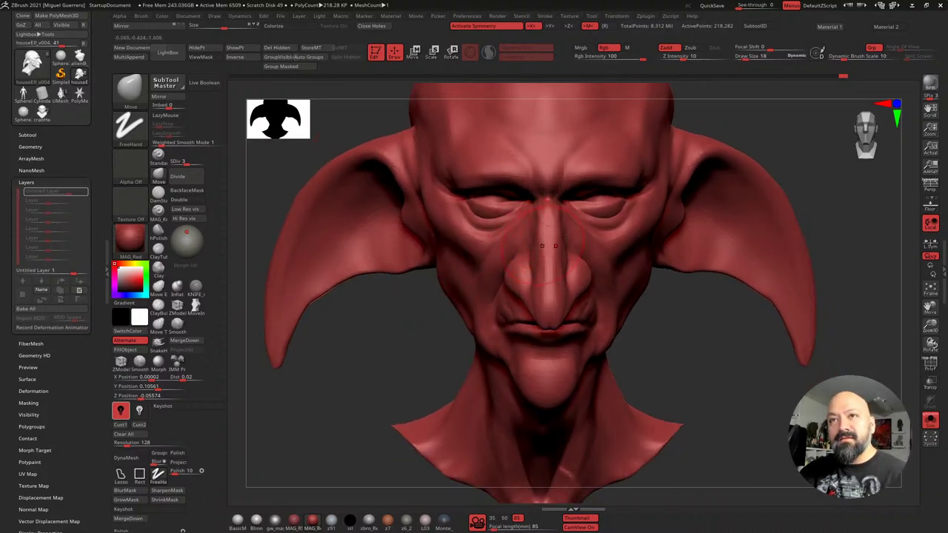
pyautogui.press('[')
pyautogui.moveTo(536, 229); pyautogui.dragTo(521, 229)
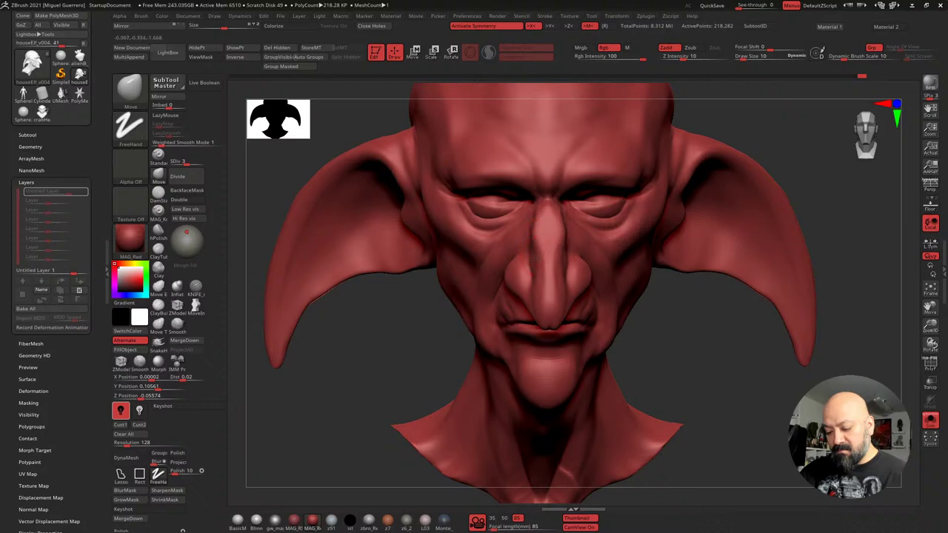
pyautogui.press(']')
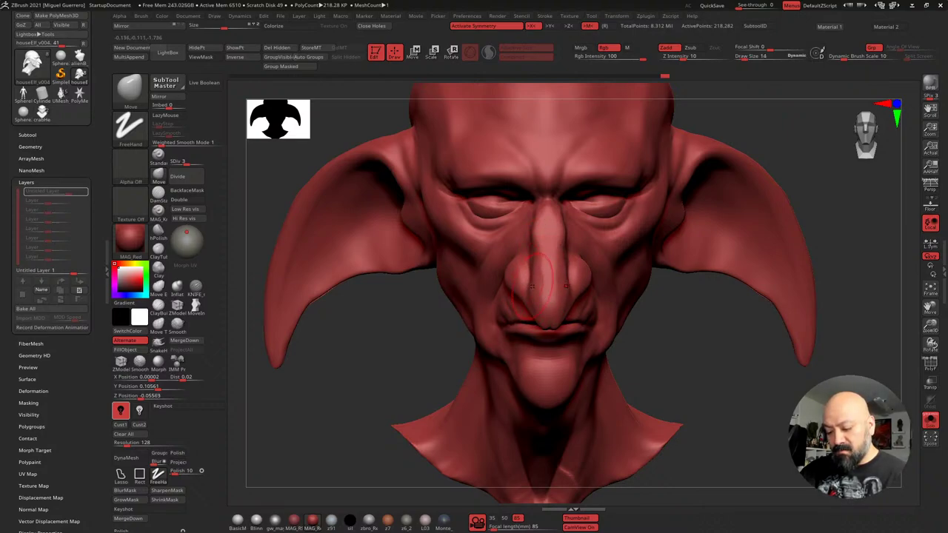
pyautogui.moveTo(397, 318)
pyautogui.mouseDown()
pyautogui.moveTo(396, 287)
pyautogui.moveTo(417, 271)
pyautogui.moveTo(404, 305)
pyautogui.moveTo(400, 285)
pyautogui.moveTo(397, 305)
pyautogui.moveTo(419, 314)
pyautogui.moveTo(402, 312)
pyautogui.mouseUp()
pyautogui.press(']')
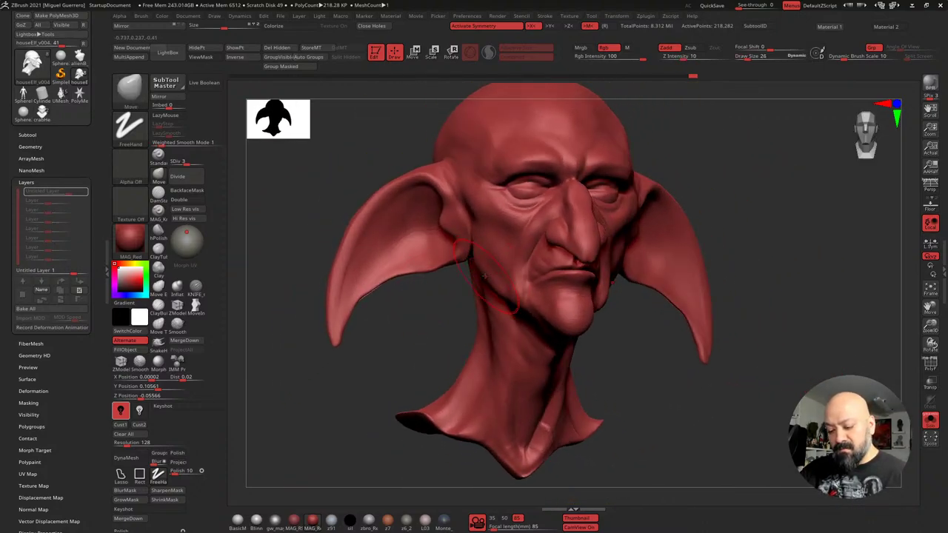
# Switch the head to subdivision level 5 and toggle the layer's visibility to compare the face with and without the changes
pyautogui.hotkey('shift', 'd')
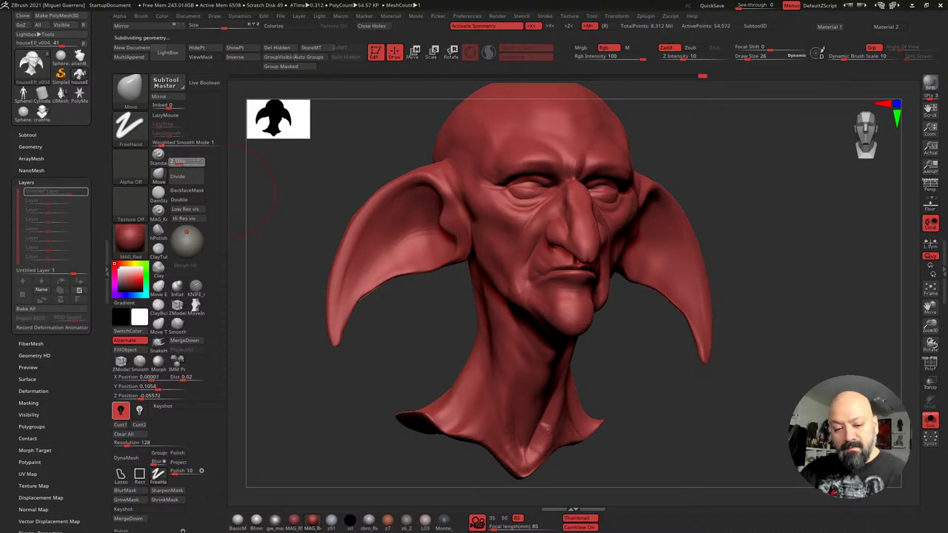
pyautogui.click(83, 192)
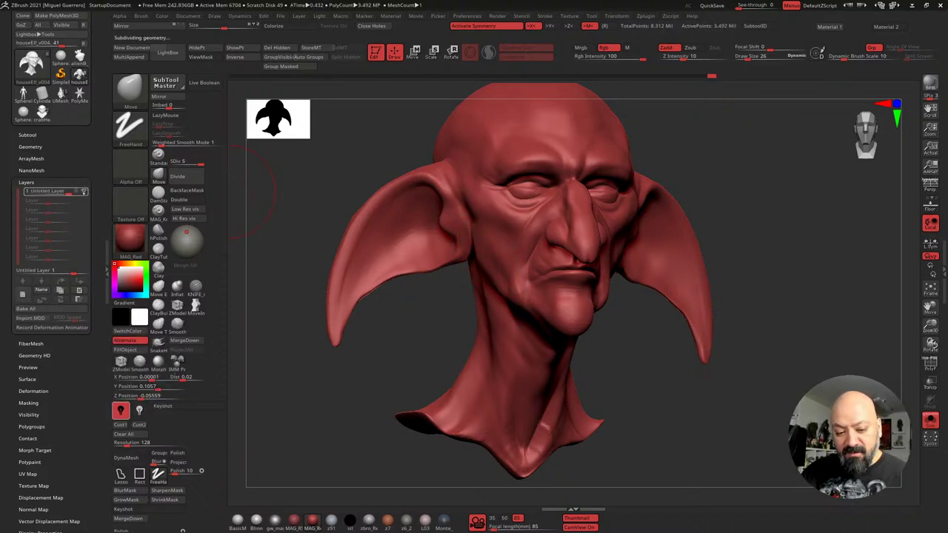
pyautogui.click(84, 192)
pyautogui.click(84, 192)
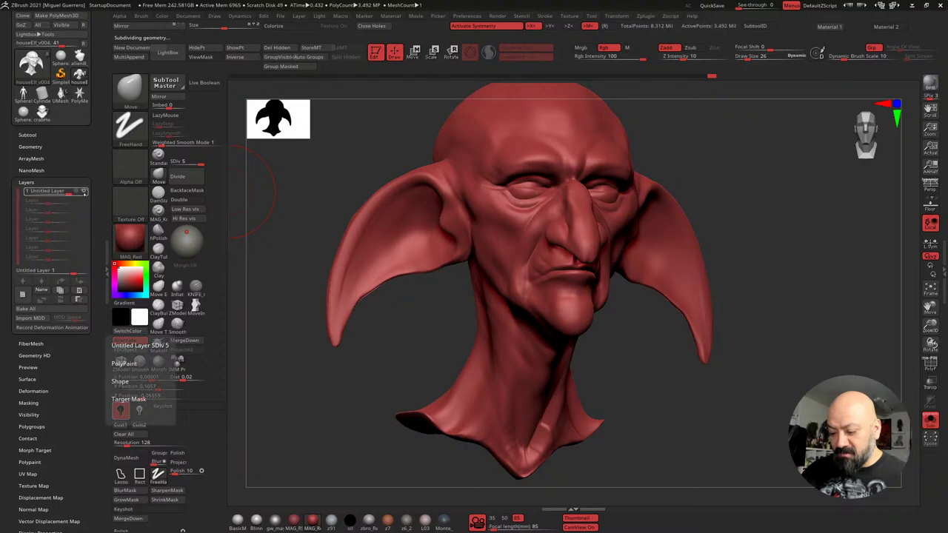
pyautogui.click(84, 193)
pyautogui.click(84, 192)
pyautogui.click(83, 193)
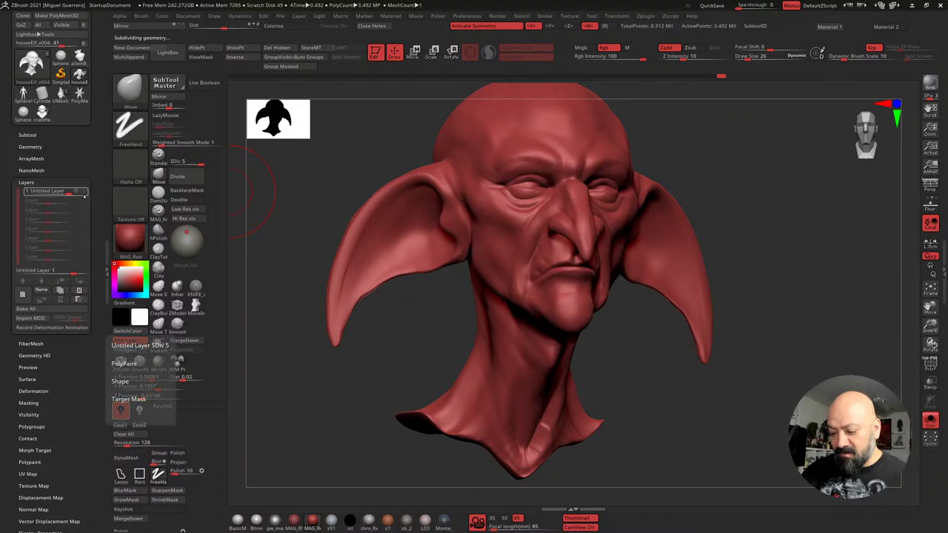
pyautogui.click(83, 193)
pyautogui.click(84, 193)
pyautogui.click(84, 191)
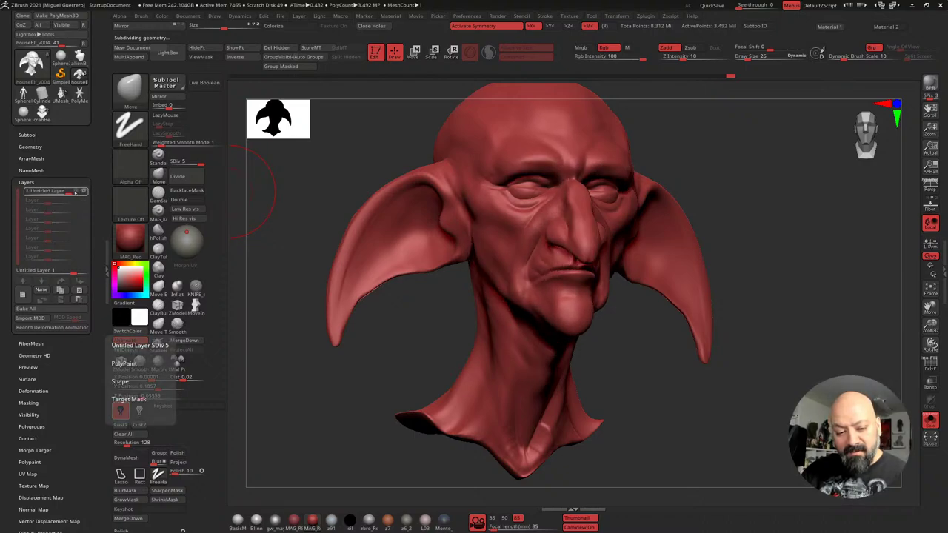
# Add a second layer to the head and drop the mesh to subdivision level 1
pyautogui.moveTo(315, 346); pyautogui.dragTo(269, 370)
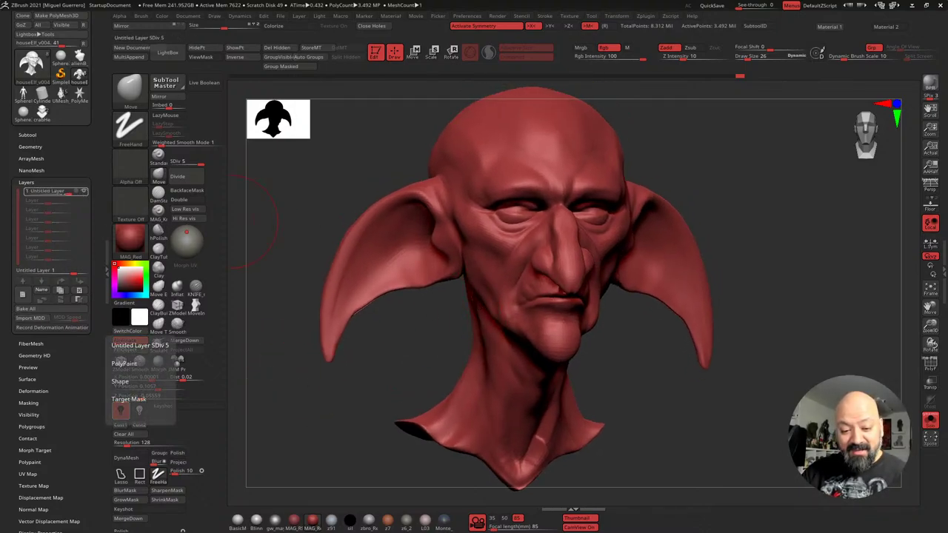
pyautogui.moveTo(400, 349); pyautogui.dragTo(397, 352)
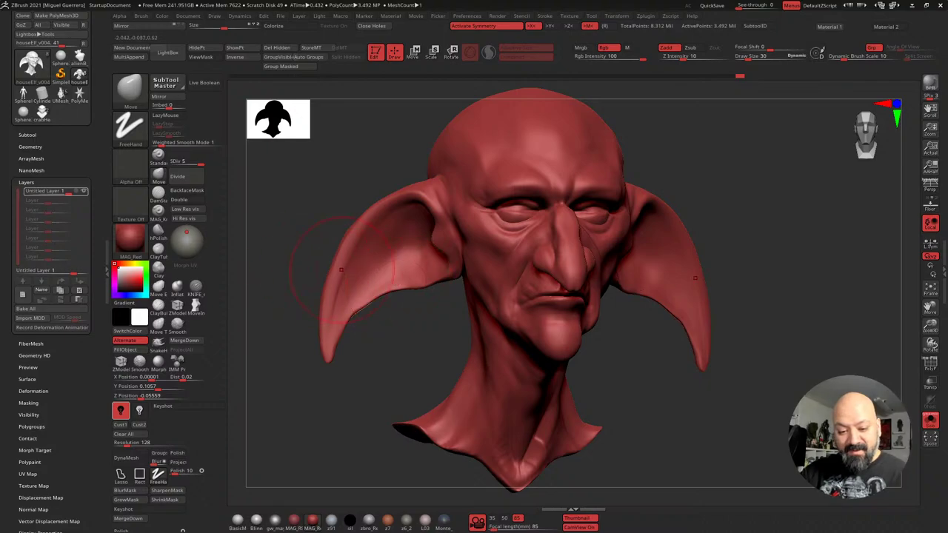
pyautogui.moveTo(449, 238); pyautogui.dragTo(490, 334)
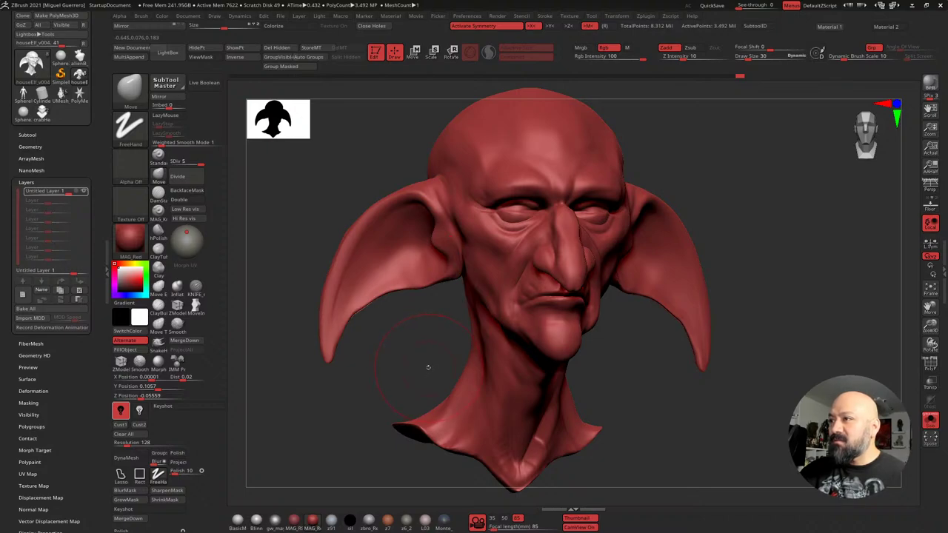
pyautogui.moveTo(411, 341); pyautogui.dragTo(402, 323)
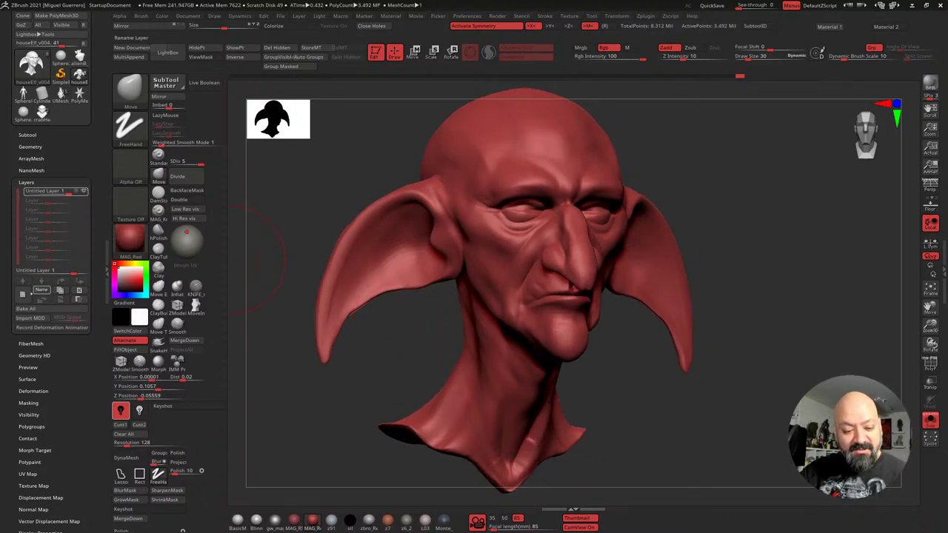
pyautogui.click(41, 290)
pyautogui.hotkey('shift', 'd')
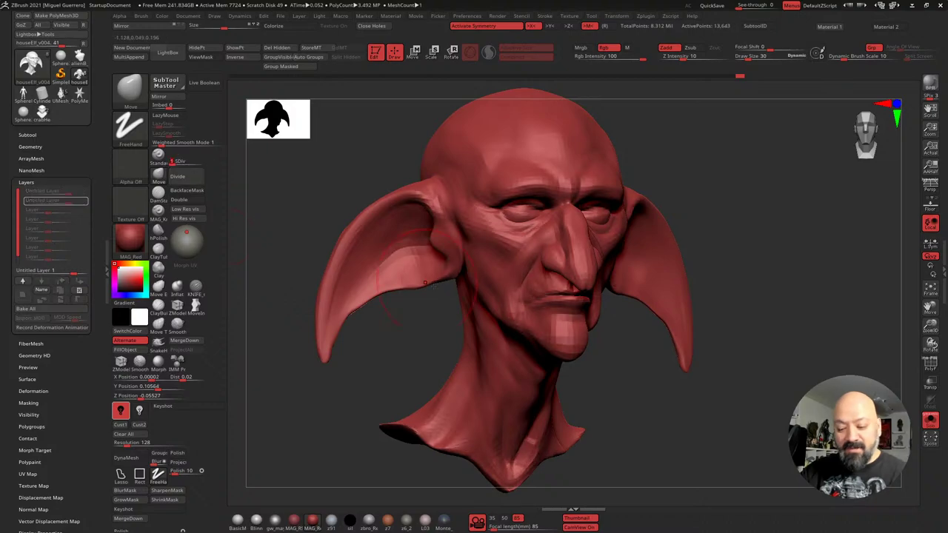
# Pull the chin forward and down into a long pointed shape and adjust the jawline with the Move brush at size 30
pyautogui.moveTo(498, 304); pyautogui.dragTo(483, 299)
pyautogui.moveTo(429, 344)
pyautogui.mouseDown()
pyautogui.moveTo(552, 355)
pyautogui.moveTo(600, 377)
pyautogui.mouseUp()
pyautogui.moveTo(530, 365)
pyautogui.mouseDown()
pyautogui.moveTo(527, 383)
pyautogui.moveTo(539, 369)
pyautogui.mouseUp()
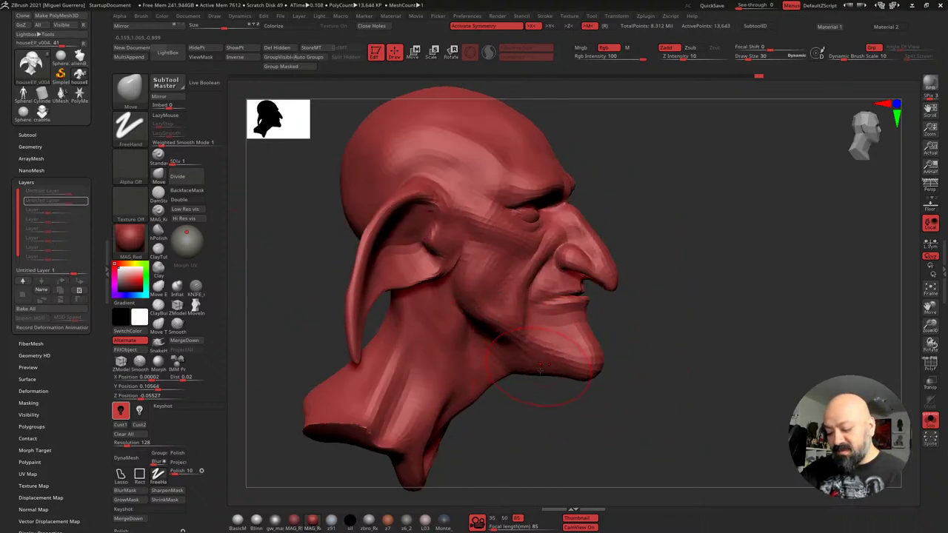
pyautogui.moveTo(551, 403); pyautogui.dragTo(473, 400)
pyautogui.moveTo(485, 317); pyautogui.dragTo(491, 327)
pyautogui.moveTo(554, 402); pyautogui.dragTo(625, 397)
pyautogui.moveTo(577, 376); pyautogui.dragTo(593, 390)
pyautogui.moveTo(531, 368); pyautogui.dragTo(523, 381)
pyautogui.moveTo(466, 328); pyautogui.dragTo(449, 314)
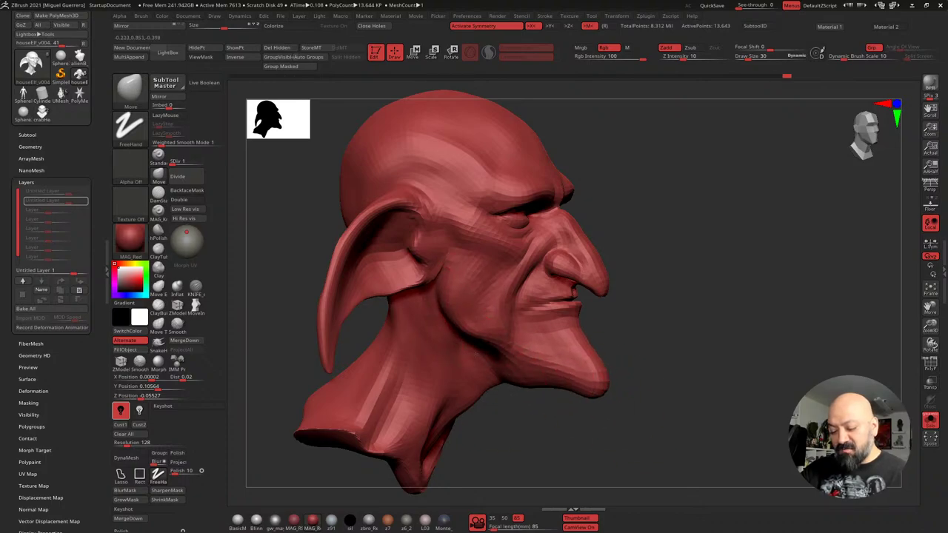
pyautogui.moveTo(486, 359); pyautogui.dragTo(465, 341)
# Widen the elongated chin symmetrically from a near-front view with the size 30 Move brush
pyautogui.moveTo(530, 439)
pyautogui.keyDown('shift'); pyautogui.mouseDown()
pyautogui.moveTo(396, 372)
pyautogui.moveTo(418, 362)
pyautogui.mouseUp(); pyautogui.keyUp('shift')
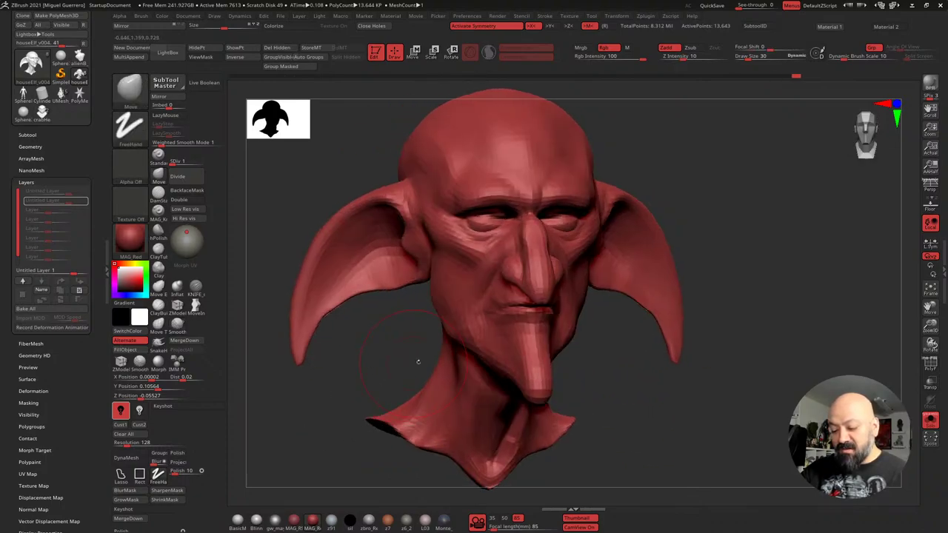
pyautogui.moveTo(501, 360)
pyautogui.mouseDown()
pyautogui.moveTo(485, 354)
pyautogui.moveTo(508, 376)
pyautogui.moveTo(489, 372)
pyautogui.mouseUp()
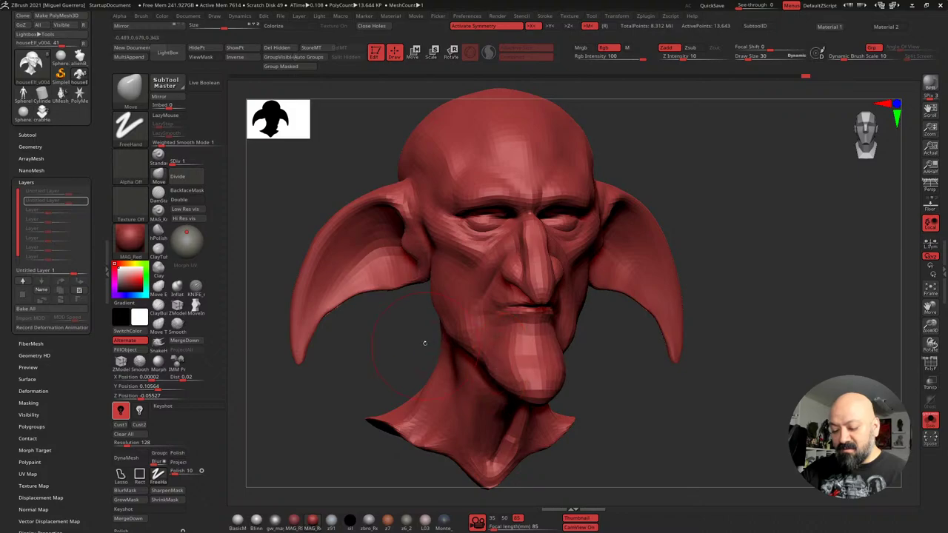
pyautogui.moveTo(425, 343); pyautogui.dragTo(452, 357)
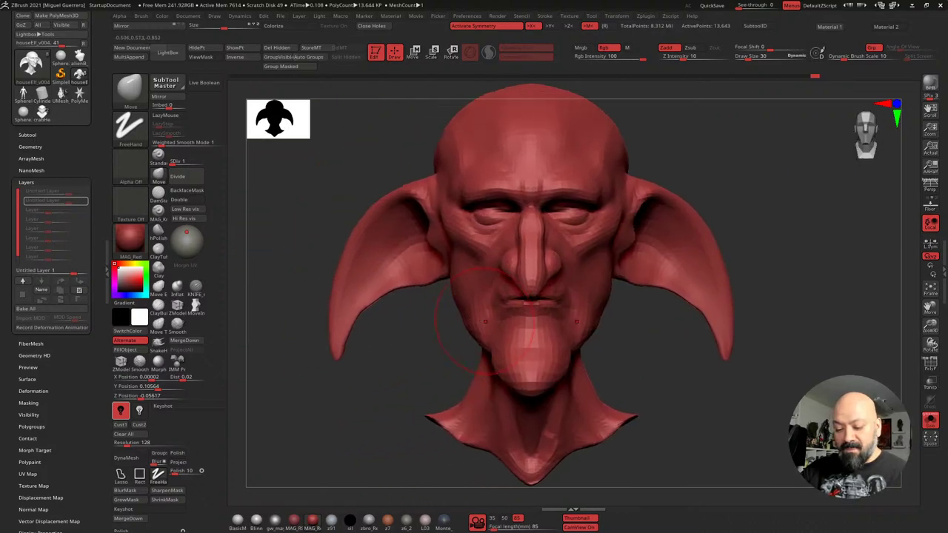
# Raise the head to subdivision level 5 and set the chin layer's intensity to 0.6
pyautogui.moveTo(379, 377); pyautogui.dragTo(469, 367)
pyautogui.moveTo(343, 371)
pyautogui.mouseDown()
pyautogui.moveTo(318, 375)
pyautogui.moveTo(325, 365)
pyautogui.mouseUp()
pyautogui.click(200, 163)
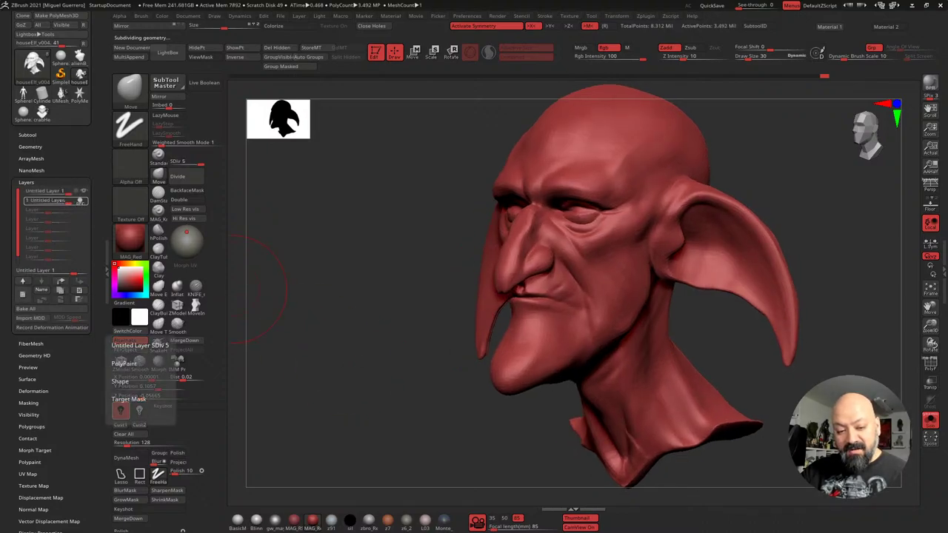
pyautogui.moveTo(80, 200); pyautogui.dragTo(62, 201)
pyautogui.click(56, 200)
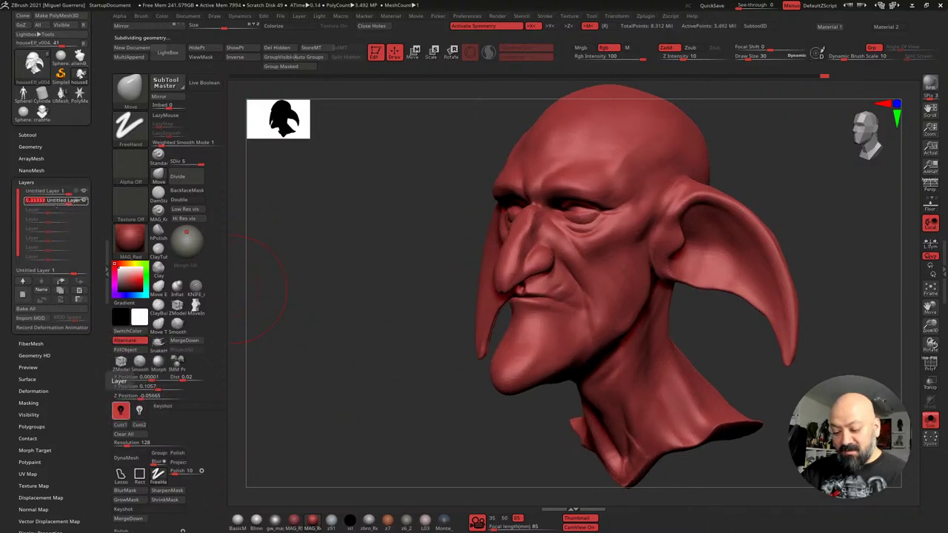
pyautogui.moveTo(56, 202)
pyautogui.mouseDown()
pyautogui.moveTo(33, 200)
pyautogui.moveTo(48, 200)
pyautogui.mouseUp()
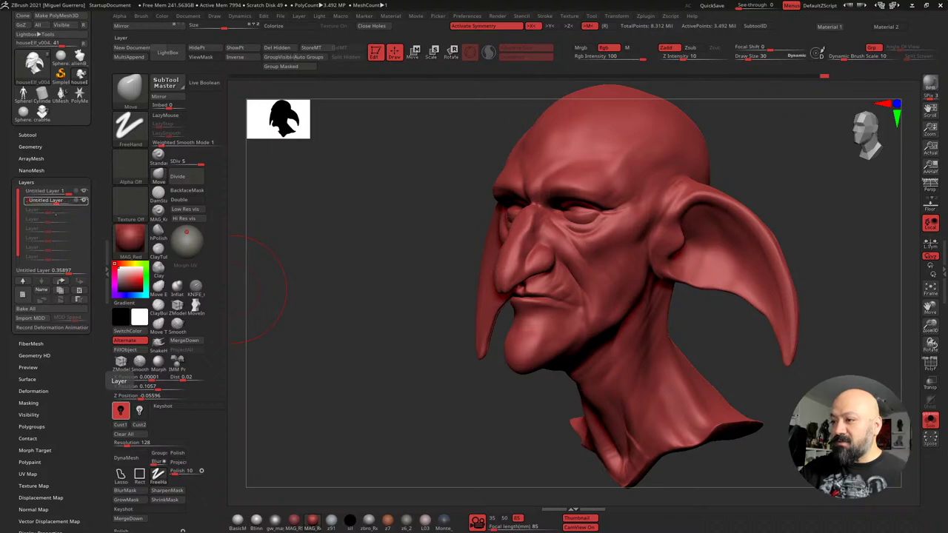
pyautogui.press('Return')
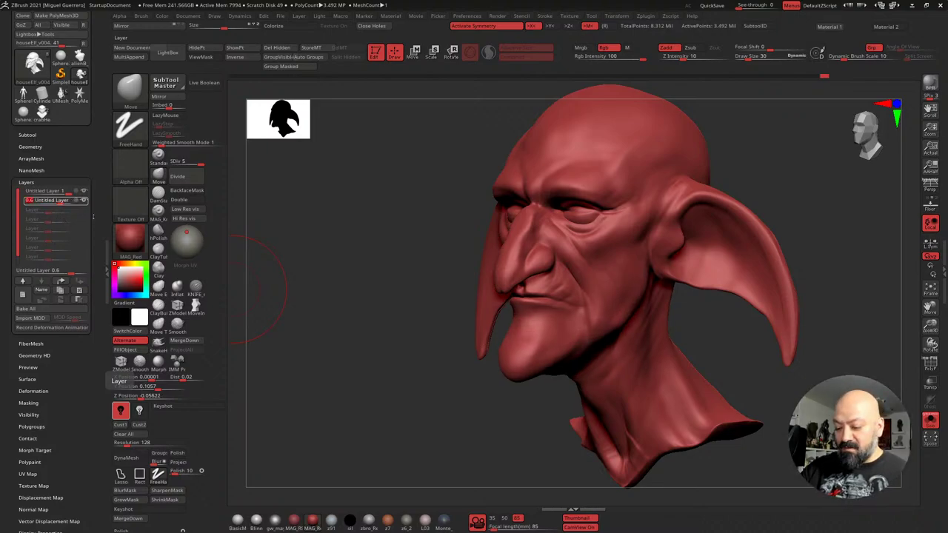
# Toggle the chin layer's visibility repeatedly to compare the face in near profile with and without the longer chin
pyautogui.moveTo(274, 366); pyautogui.dragTo(406, 373)
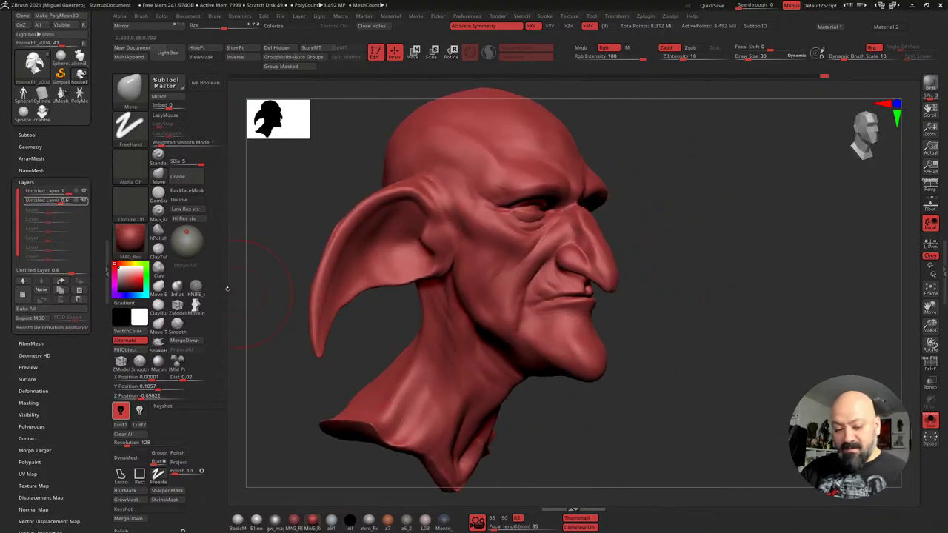
pyautogui.click(84, 200)
pyautogui.click(84, 201)
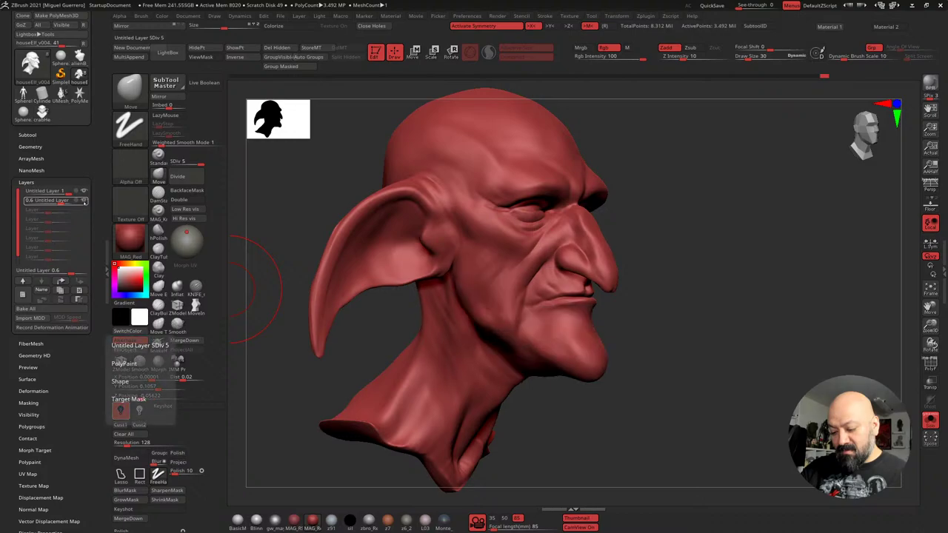
pyautogui.click(84, 201)
pyautogui.click(84, 201)
pyautogui.click(84, 201)
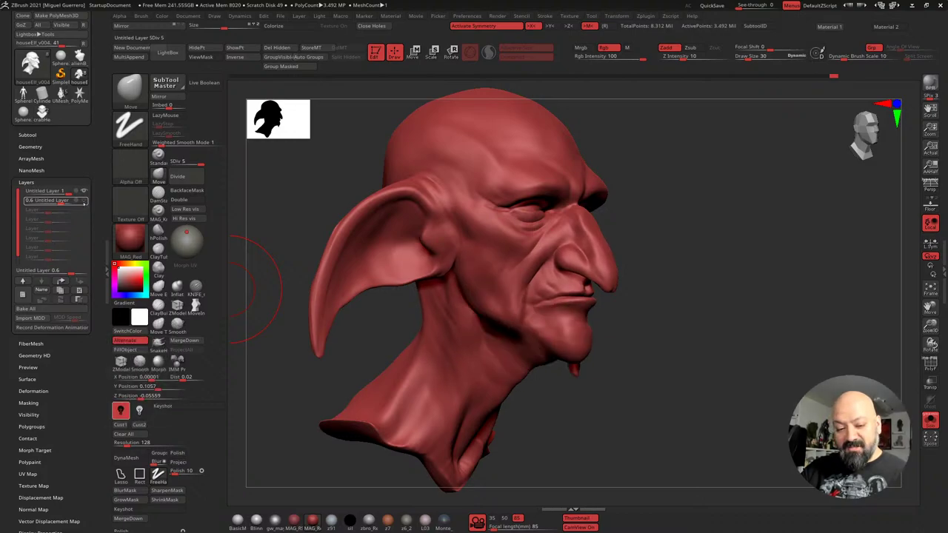
pyautogui.click(84, 201)
pyautogui.click(83, 202)
pyautogui.click(84, 202)
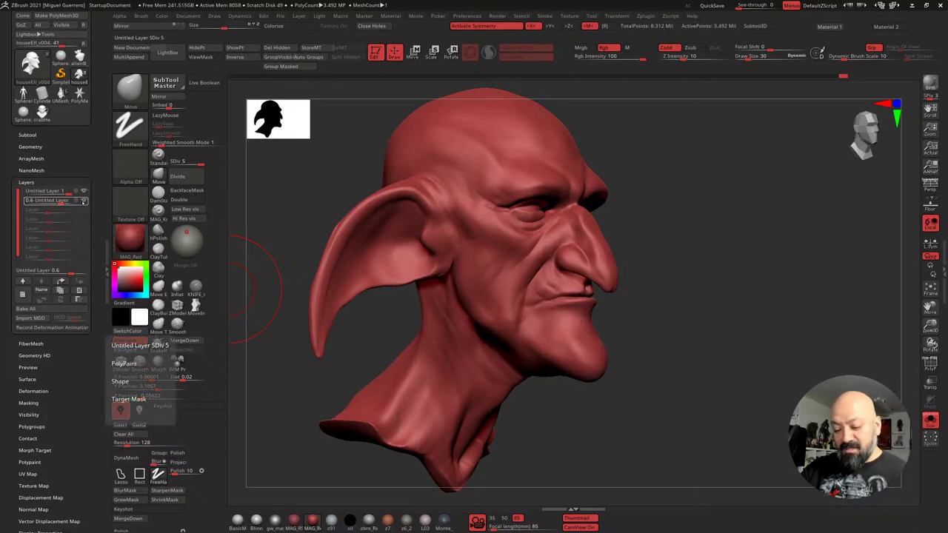
# Hide both layers and store the head's base shape as a morph target
pyautogui.click(83, 201)
pyautogui.click(84, 192)
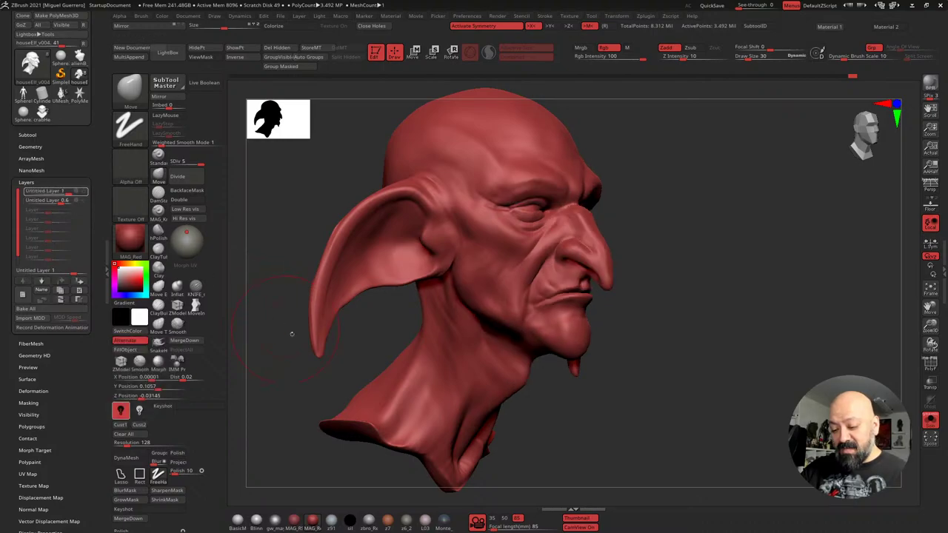
pyautogui.keyDown('alt'); pyautogui.moveTo(292, 333); pyautogui.dragTo(359, 334); pyautogui.keyUp('alt')
pyautogui.keyDown('ctrl'); pyautogui.moveTo(434, 330); pyautogui.dragTo(434, 324, button='right'); pyautogui.keyUp('ctrl')
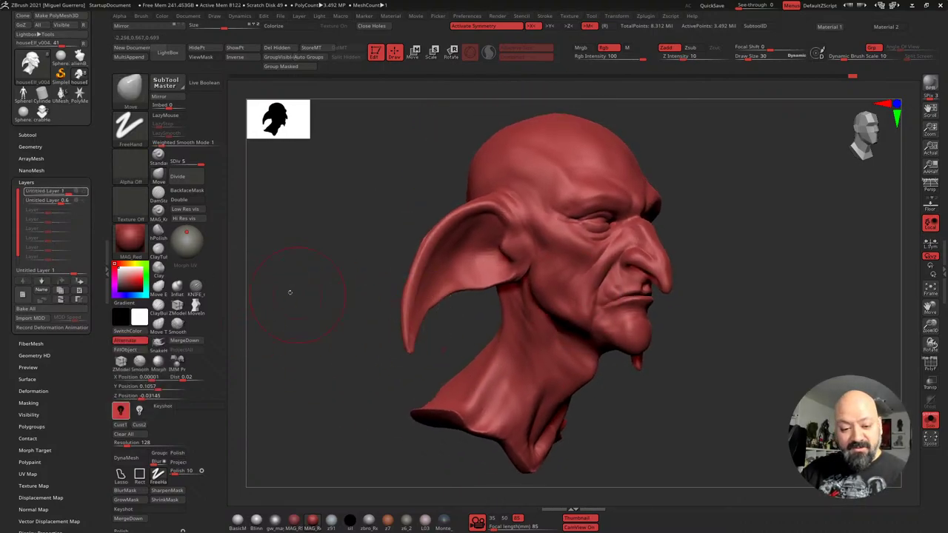
pyautogui.scroll(-3, 50, 296)
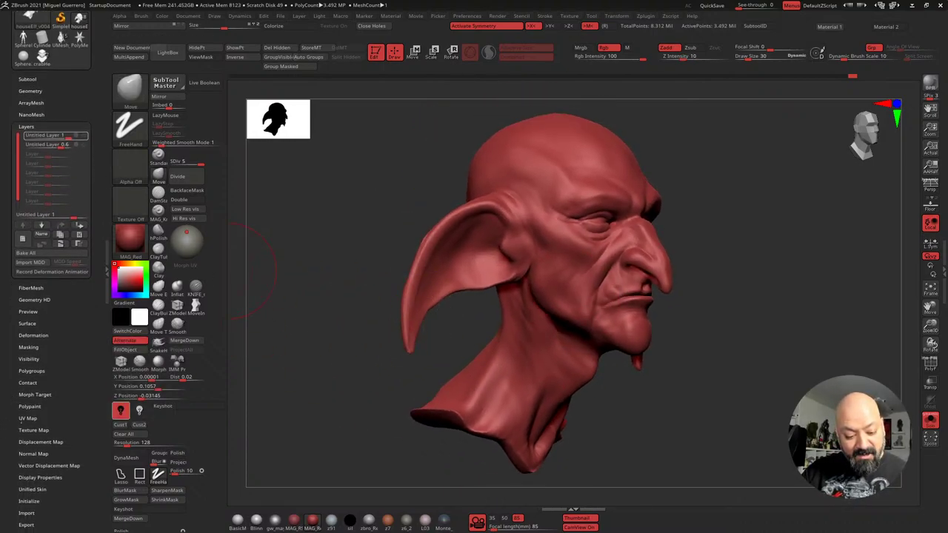
pyautogui.moveTo(9, 435); pyautogui.dragTo(9, 416)
pyautogui.click(33, 375)
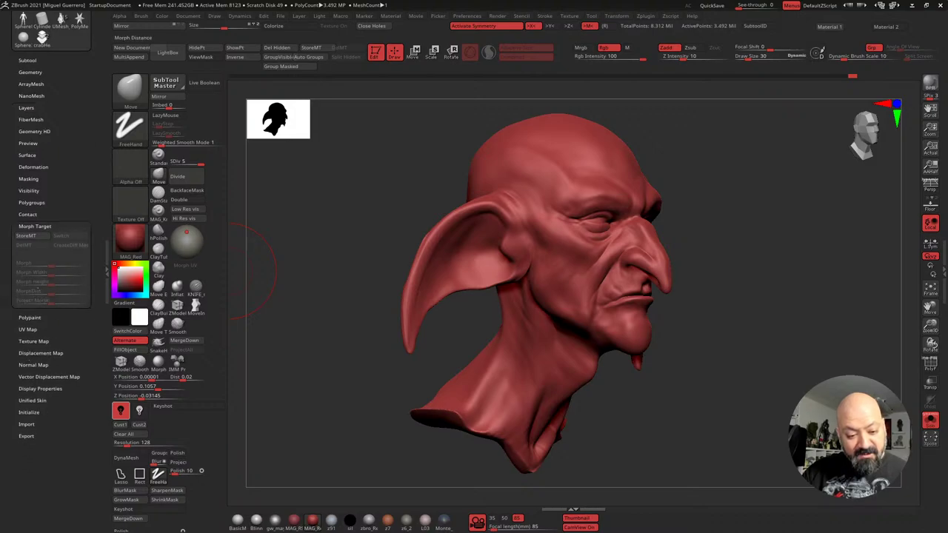
pyautogui.click(25, 237)
pyautogui.moveTo(79, 126); pyautogui.dragTo(78, 254)
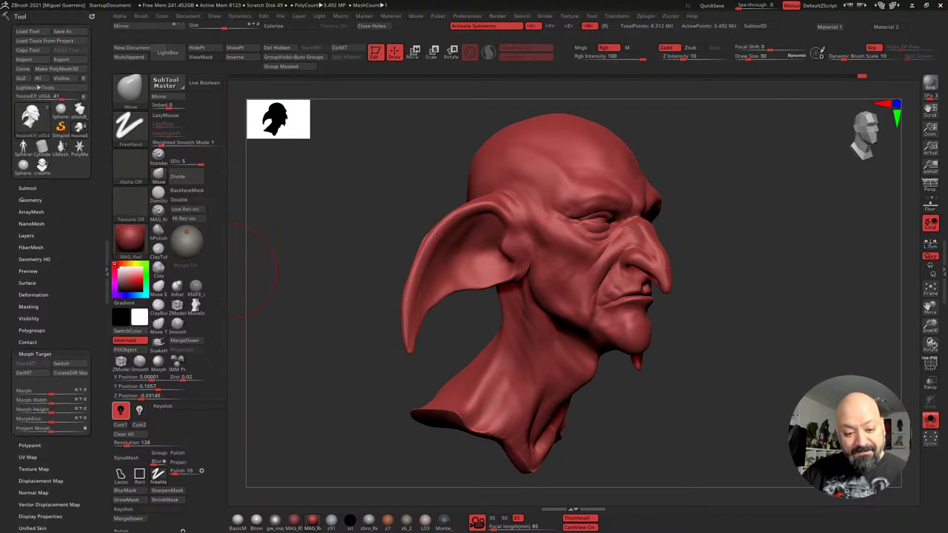
# Show only the chin layer again and set its intensity to 1
pyautogui.click(20, 188)
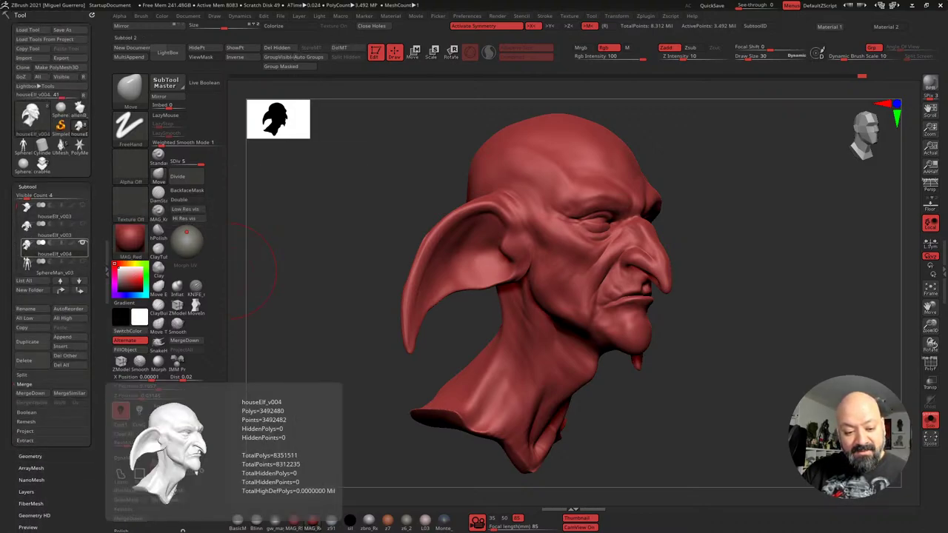
pyautogui.click(26, 187)
pyautogui.click(22, 234)
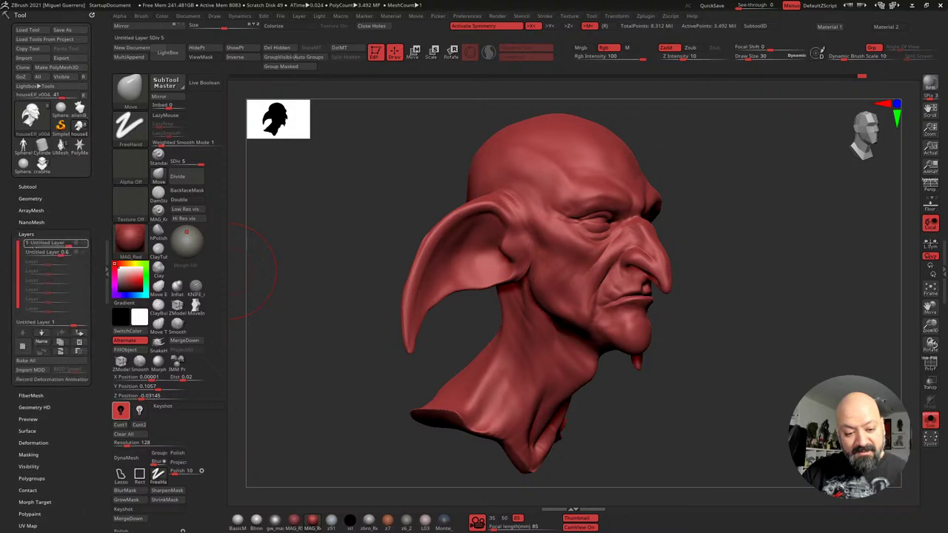
pyautogui.click(78, 253)
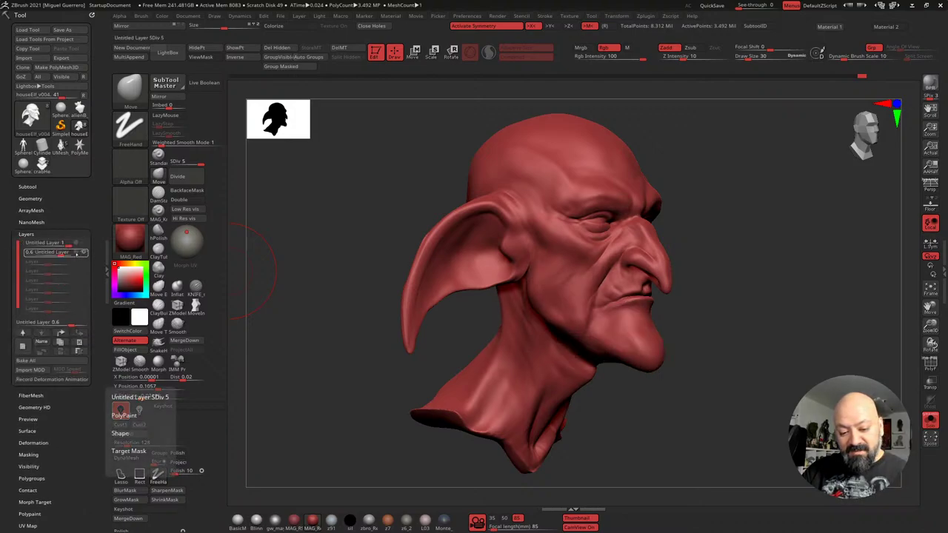
pyautogui.click(82, 254)
pyautogui.moveTo(360, 349); pyautogui.dragTo(330, 338)
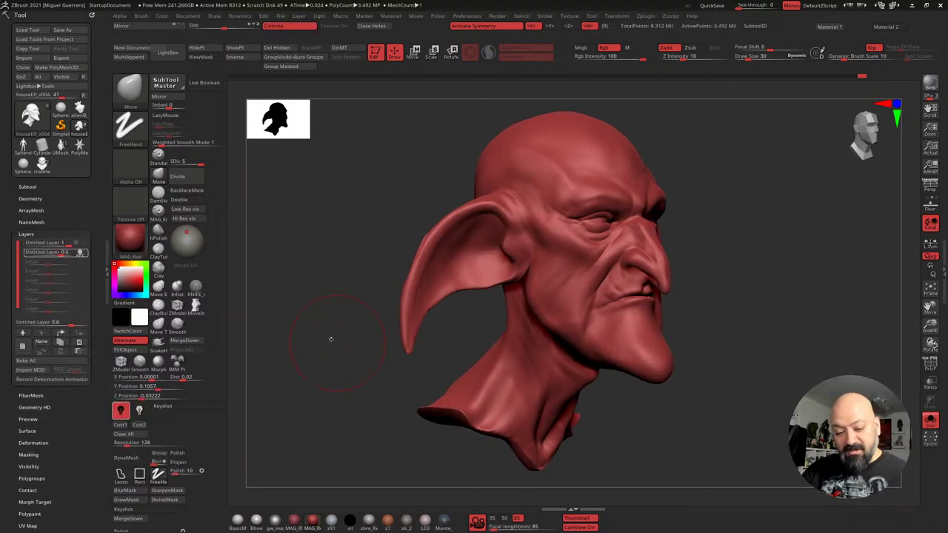
pyautogui.click(80, 253)
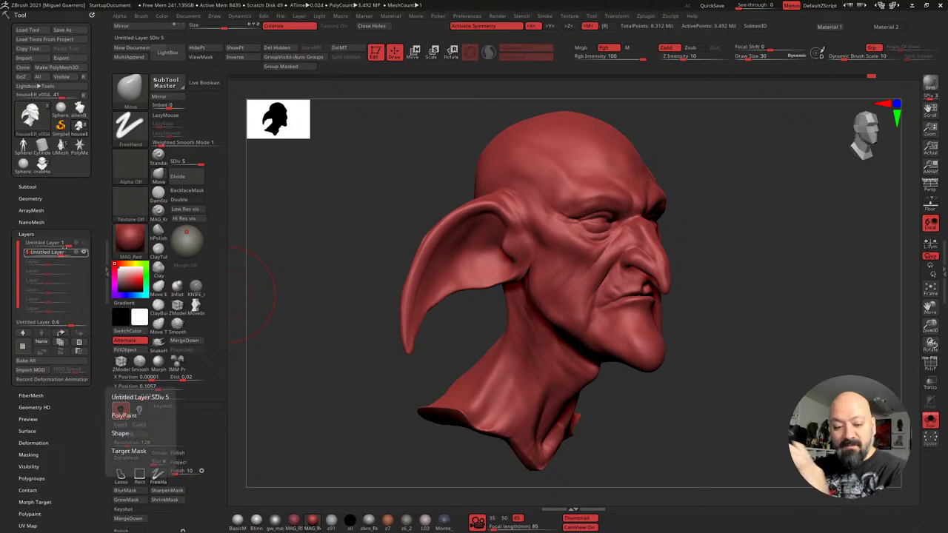
pyautogui.moveTo(59, 253); pyautogui.dragTo(66, 252)
pyautogui.moveTo(362, 345)
pyautogui.mouseDown()
pyautogui.moveTo(300, 344)
pyautogui.moveTo(323, 342)
pyautogui.moveTo(380, 375)
pyautogui.mouseUp()
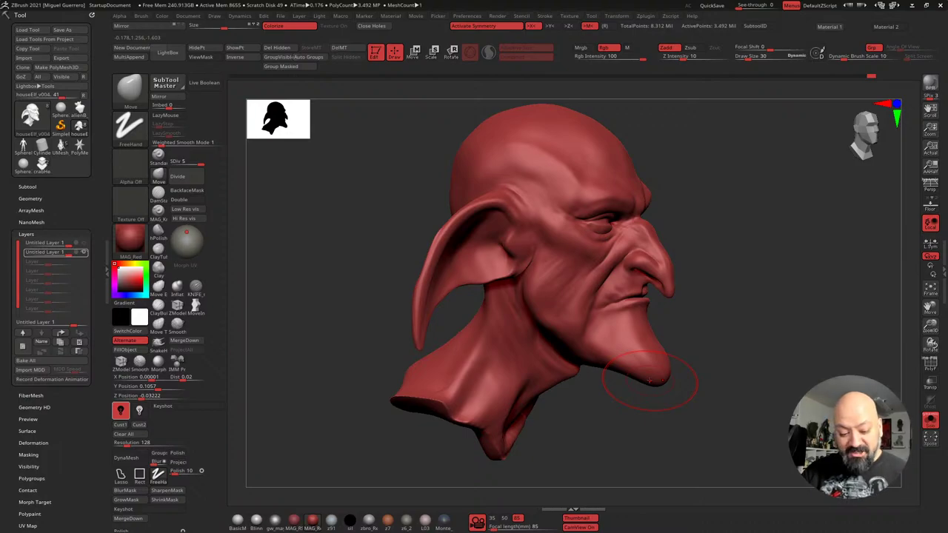
# Brush the elongated chin back towards the stored morph target with the Morph brush at size 30 and Z intensity 25
pyautogui.click(158, 361)
pyautogui.moveTo(313, 400); pyautogui.dragTo(417, 387)
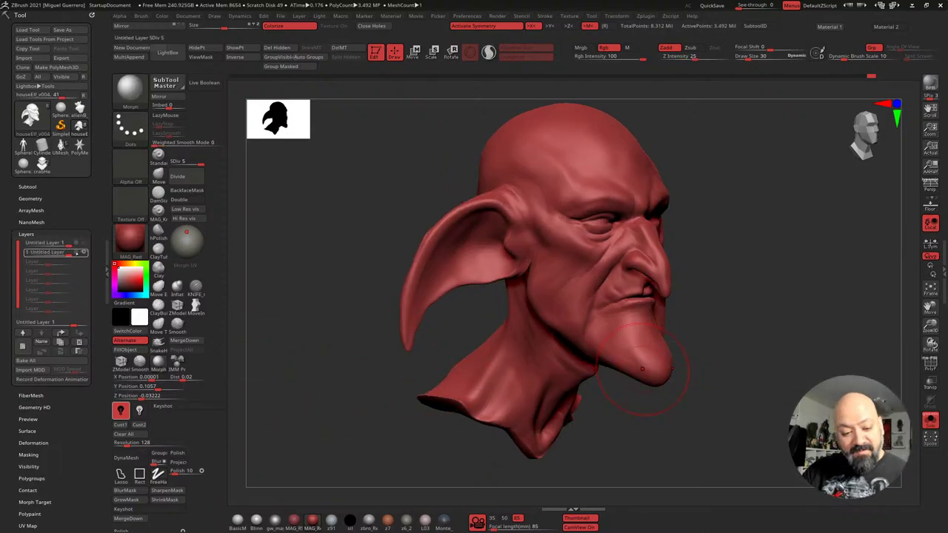
pyautogui.moveTo(664, 370)
pyautogui.mouseDown()
pyautogui.moveTo(653, 378)
pyautogui.moveTo(664, 383)
pyautogui.moveTo(635, 372)
pyautogui.moveTo(632, 385)
pyautogui.moveTo(606, 355)
pyautogui.mouseUp()
pyautogui.hotkey('ctrl', 'z')
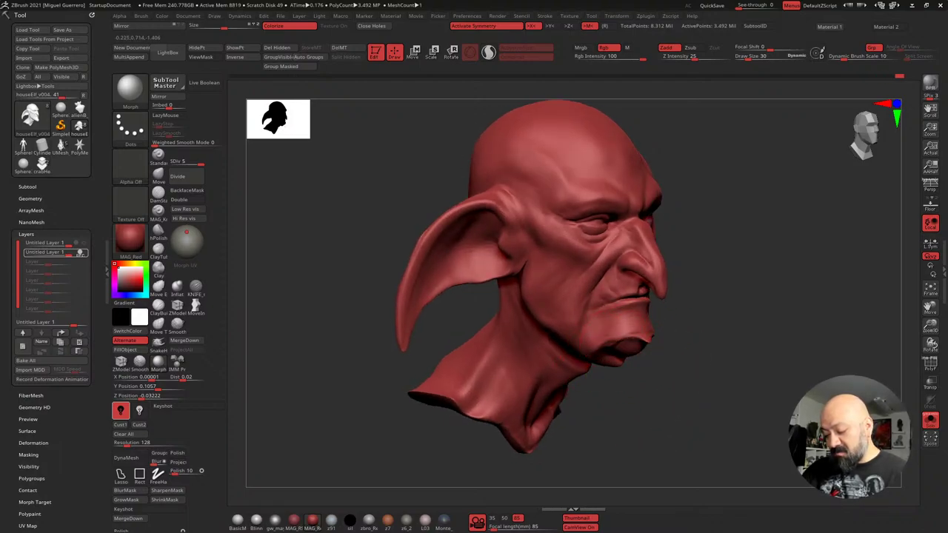
pyautogui.moveTo(642, 328)
pyautogui.mouseDown()
pyautogui.moveTo(629, 362)
pyautogui.moveTo(520, 370)
pyautogui.moveTo(527, 382)
pyautogui.mouseUp()
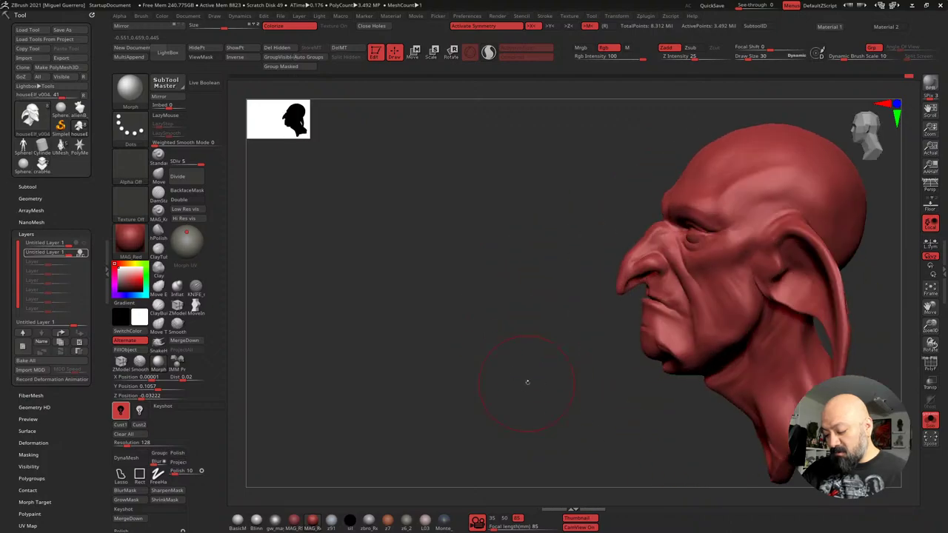
pyautogui.moveTo(658, 368); pyautogui.dragTo(682, 368)
pyautogui.moveTo(656, 370)
pyautogui.mouseDown()
pyautogui.moveTo(679, 366)
pyautogui.moveTo(656, 330)
pyautogui.moveTo(592, 371)
pyautogui.moveTo(660, 345)
pyautogui.moveTo(676, 358)
pyautogui.moveTo(618, 380)
pyautogui.mouseUp()
pyautogui.moveTo(545, 356); pyautogui.dragTo(510, 360)
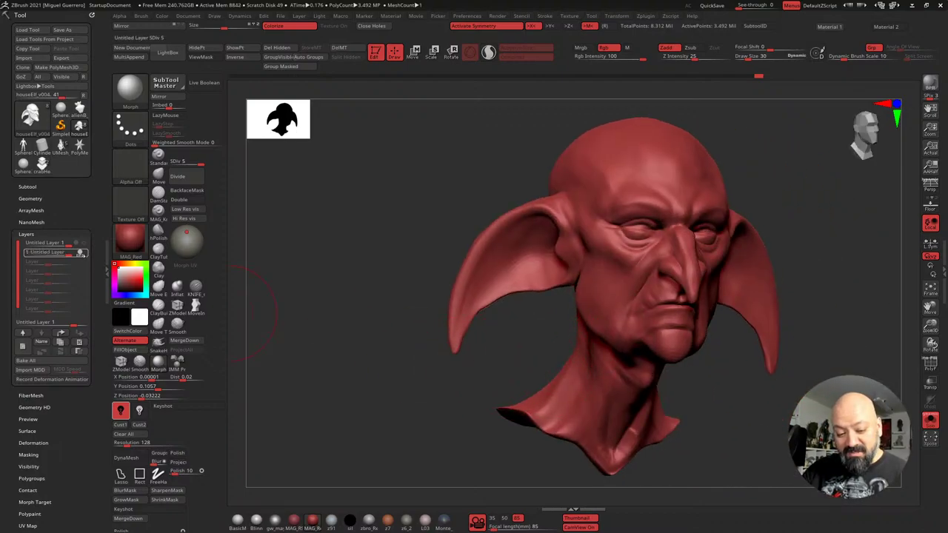
# Toggle the chin layer's visibility to compare the morphed chin with the base face in a three-quarter view
pyautogui.click(83, 255)
pyautogui.click(82, 255)
pyautogui.click(83, 255)
pyautogui.click(83, 254)
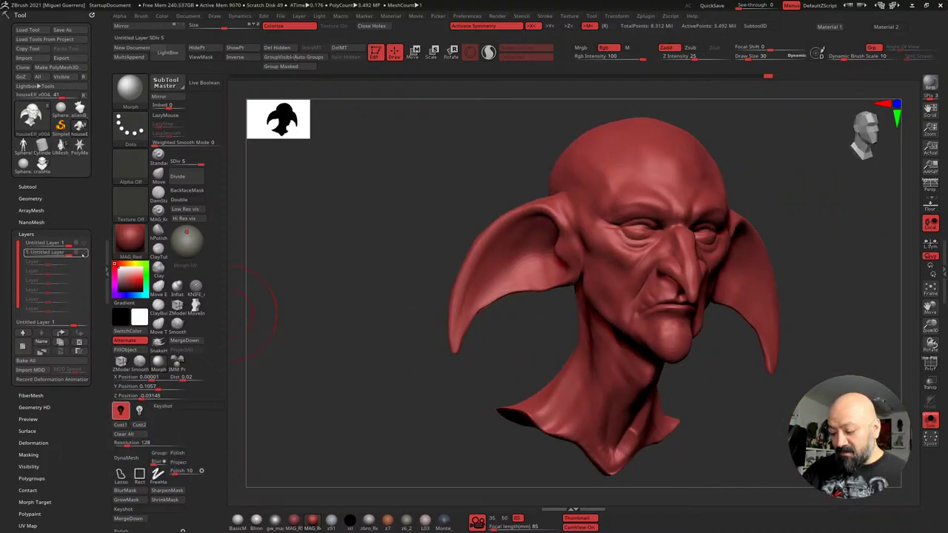
pyautogui.click(83, 254)
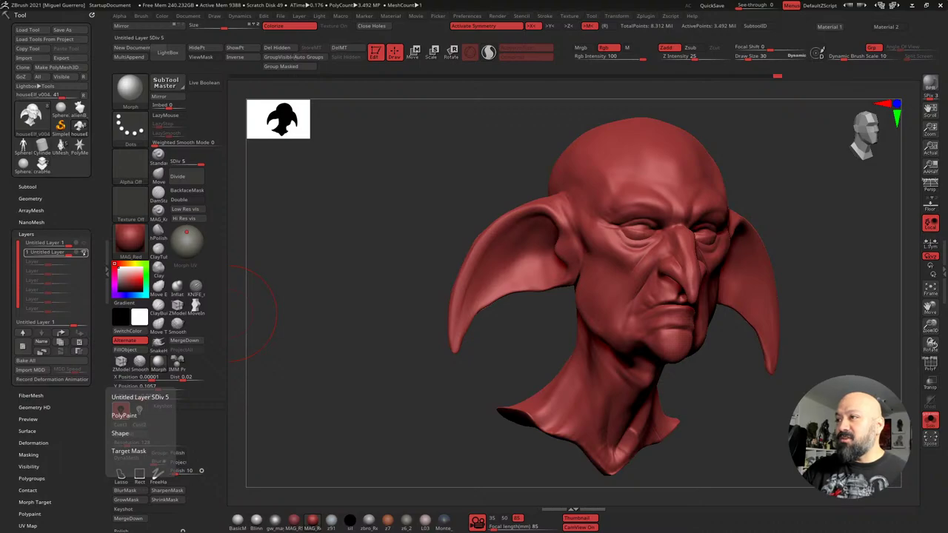
pyautogui.moveTo(84, 253); pyautogui.dragTo(90, 252)
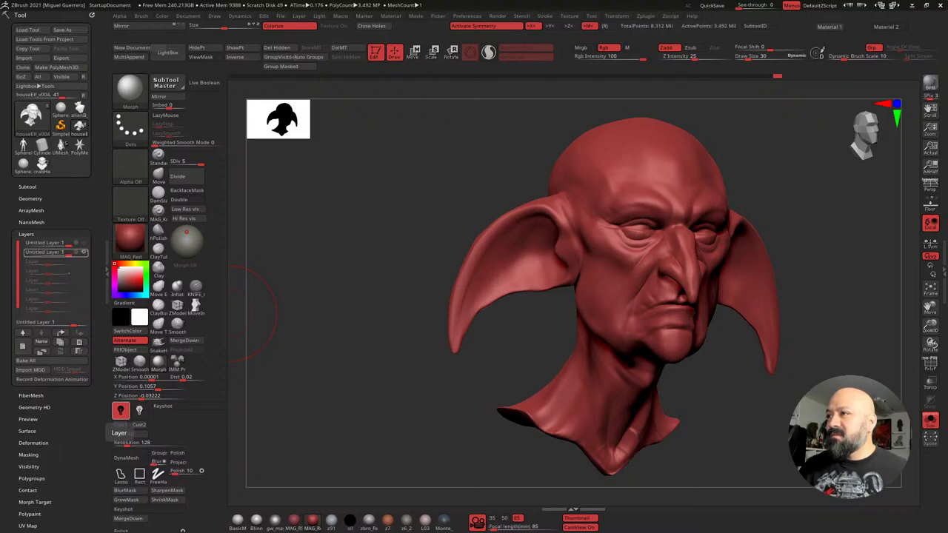
# Delete the chin layer, keeping only the first layer on the head
pyautogui.moveTo(347, 262); pyautogui.dragTo(345, 267)
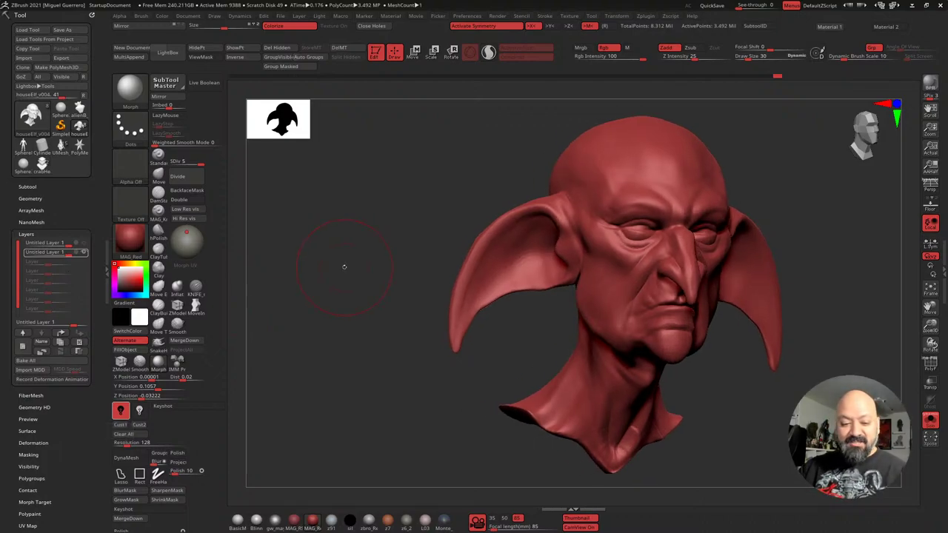
pyautogui.click(49, 252)
pyautogui.hotkey('ctrl', 'z')
pyautogui.hotkey('ctrl', 'z')
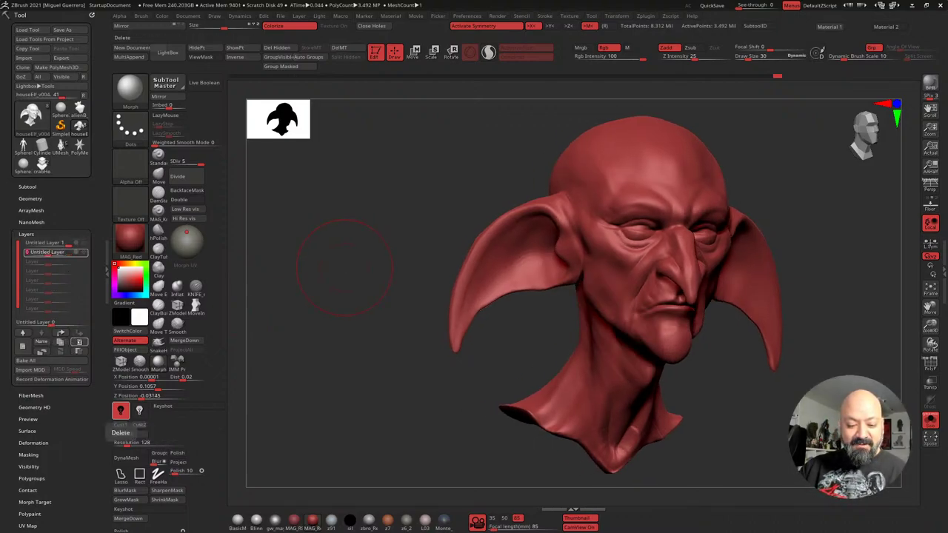
pyautogui.hotkey('ctrl', 'z')
pyautogui.hotkey('ctrl', 'z')
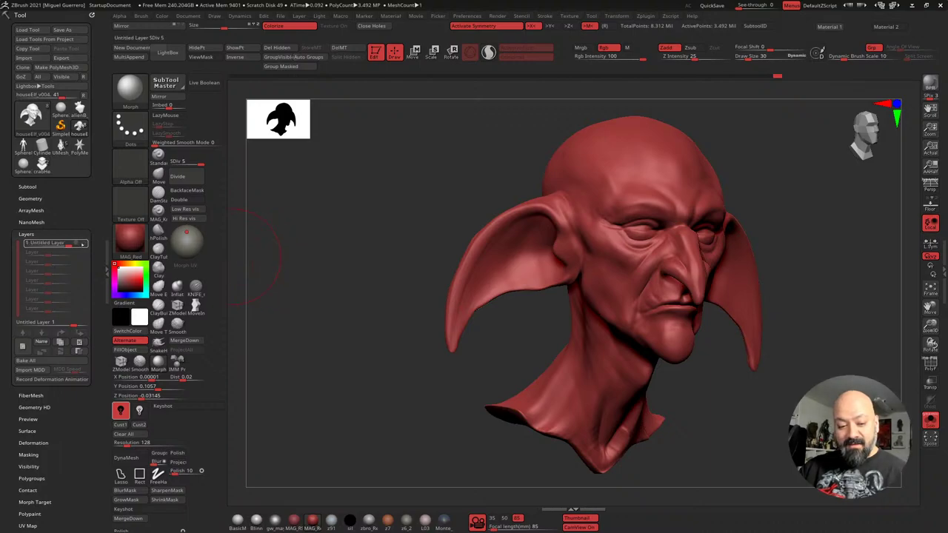
# Toggle the remaining layer's visibility to compare the face variation from a near-front view
pyautogui.moveTo(364, 304)
pyautogui.mouseDown()
pyautogui.moveTo(313, 313)
pyautogui.moveTo(245, 280)
pyautogui.mouseUp()
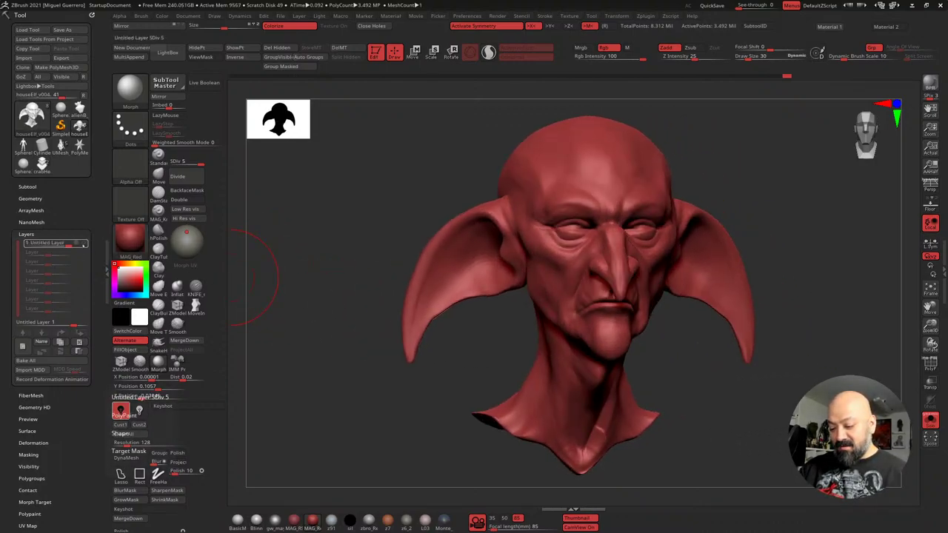
pyautogui.click(84, 245)
pyautogui.click(83, 245)
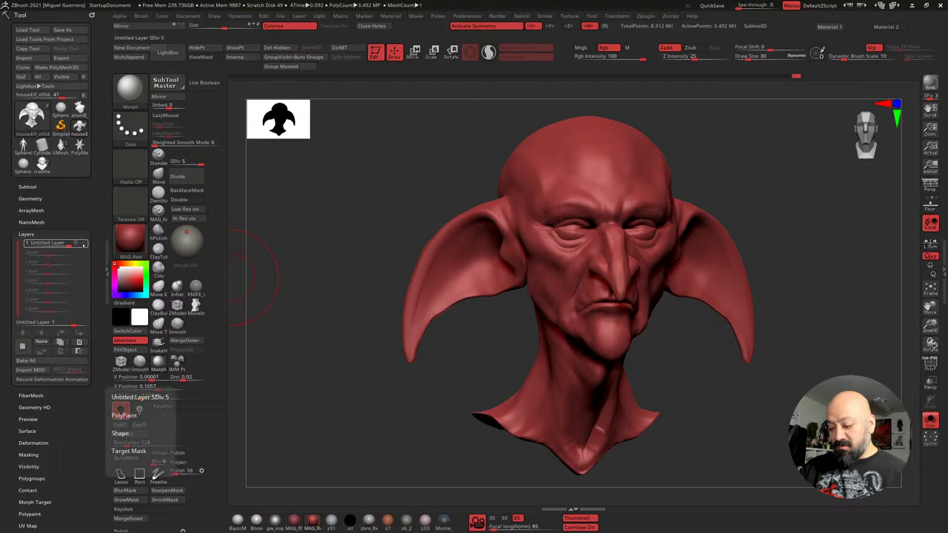
# Toggle the untitled layer's visibility and bring the head mesh down to subdivision level 1, stepping back up to level 2
pyautogui.click(83, 245)
pyautogui.click(84, 245)
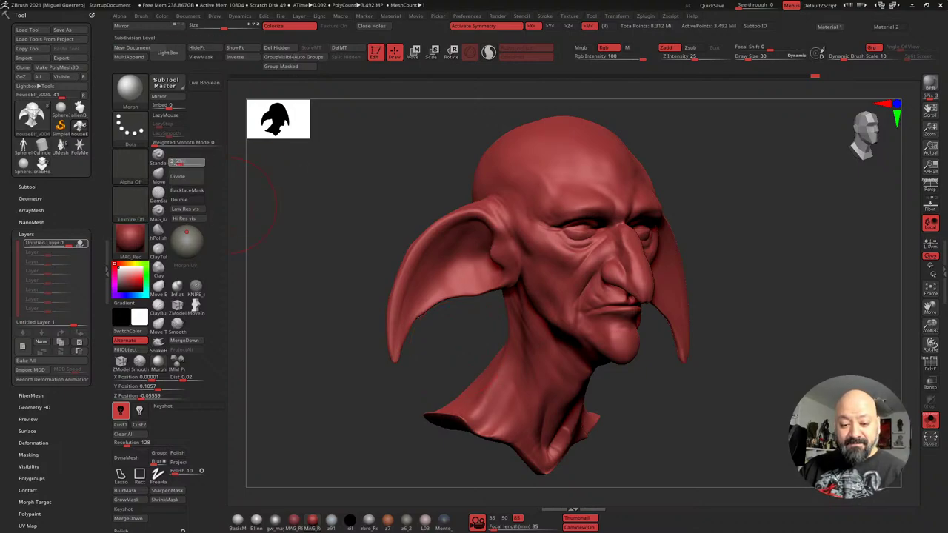
pyautogui.moveTo(200, 162); pyautogui.dragTo(173, 162)
pyautogui.moveTo(351, 283); pyautogui.dragTo(330, 275)
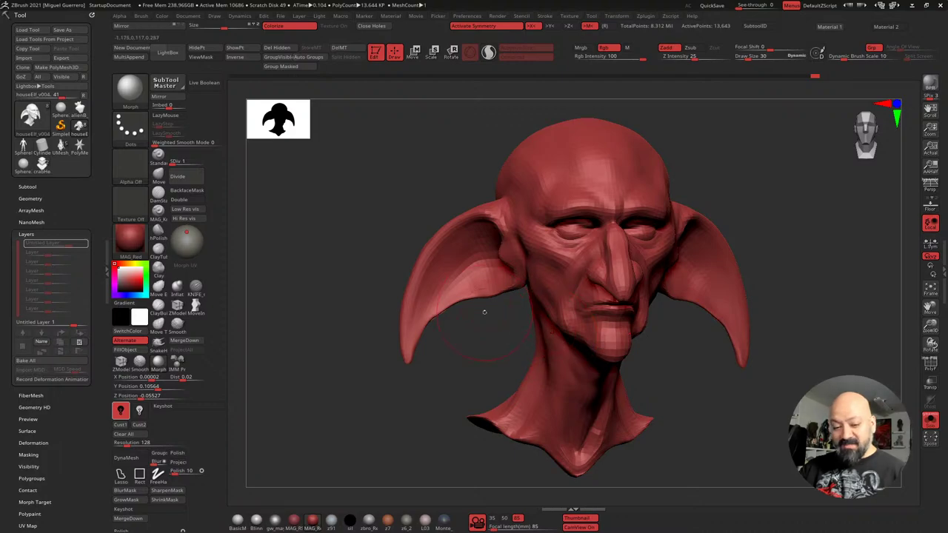
pyautogui.press('d')
# Raise the head mesh to subdivision level 3
pyautogui.moveTo(331, 300); pyautogui.dragTo(404, 293)
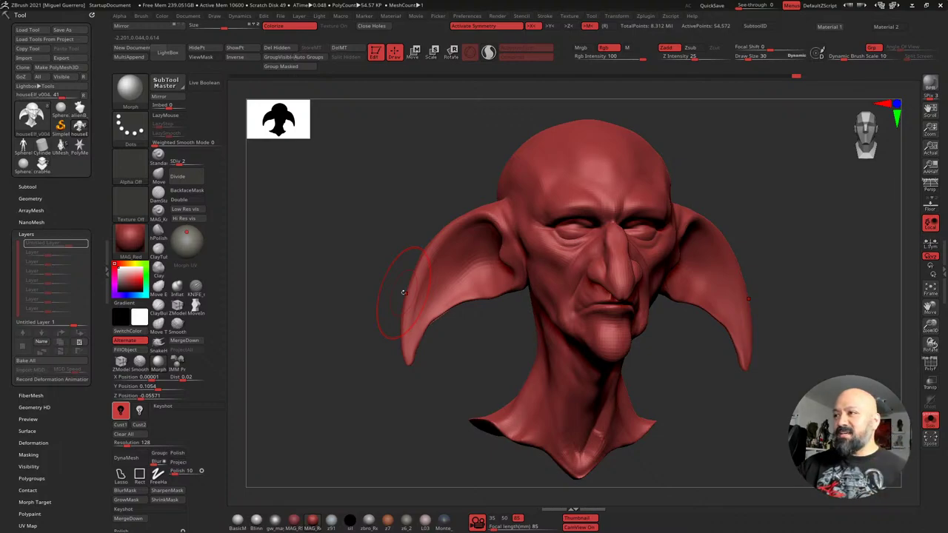
pyautogui.moveTo(334, 248); pyautogui.dragTo(372, 263)
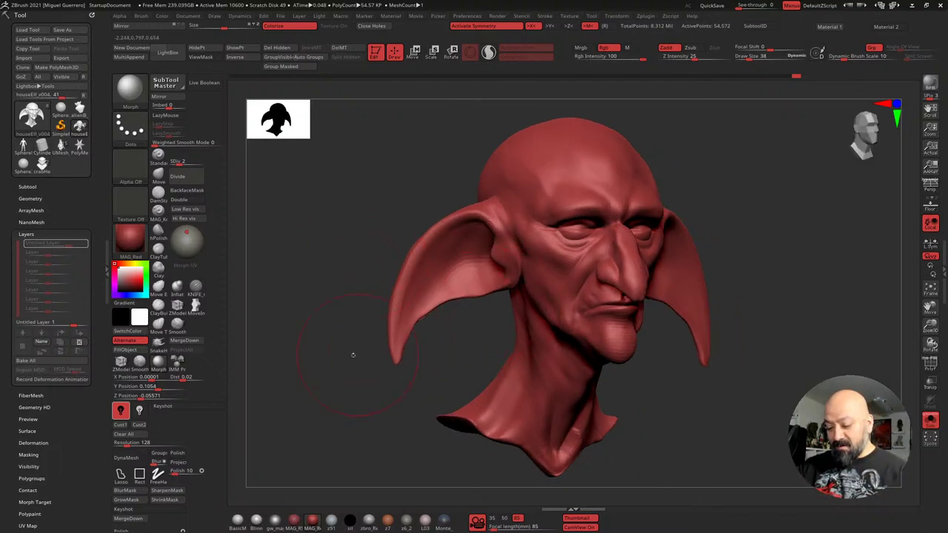
pyautogui.moveTo(353, 355); pyautogui.dragTo(413, 353)
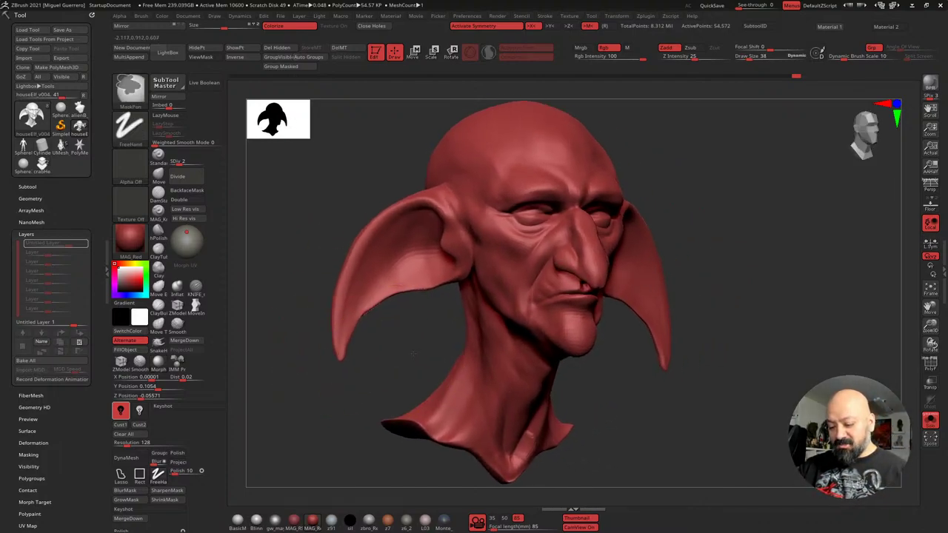
pyautogui.moveTo(414, 353)
pyautogui.keyDown('ctrl'); pyautogui.mouseDown(button='right')
pyautogui.moveTo(410, 339)
pyautogui.moveTo(392, 339)
pyautogui.mouseUp(button='right'); pyautogui.keyUp('ctrl')
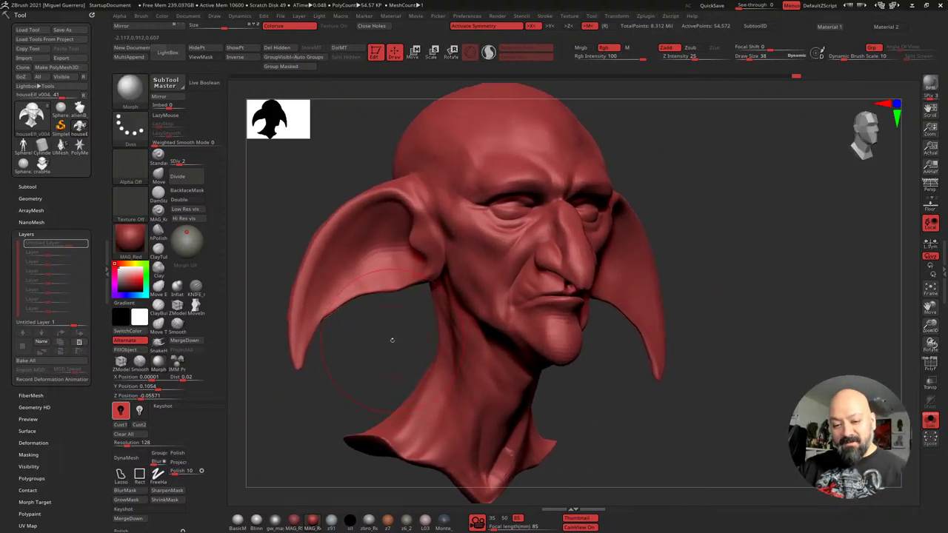
pyautogui.click(178, 175)
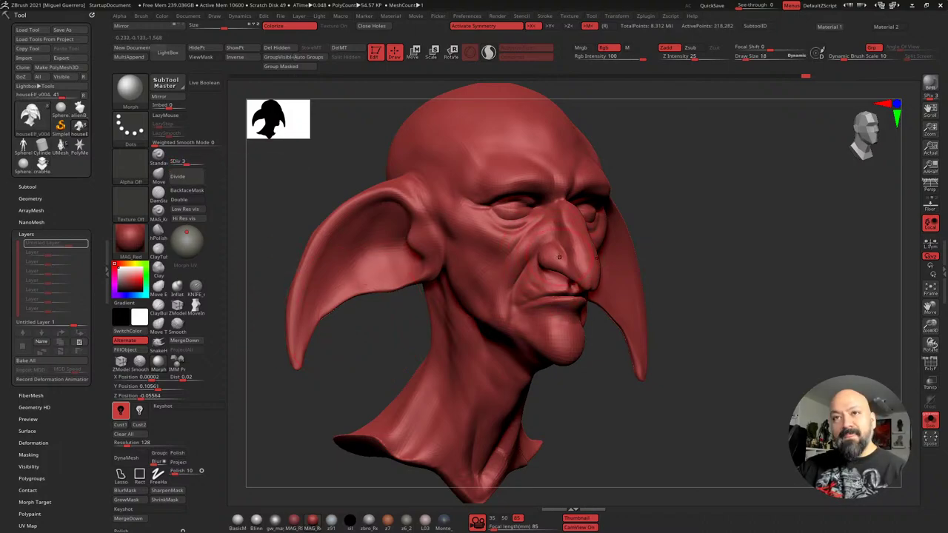
# Carve the creases around the nostril and upper lip with the DamStandard brush at draw size 8
pyautogui.press('[')
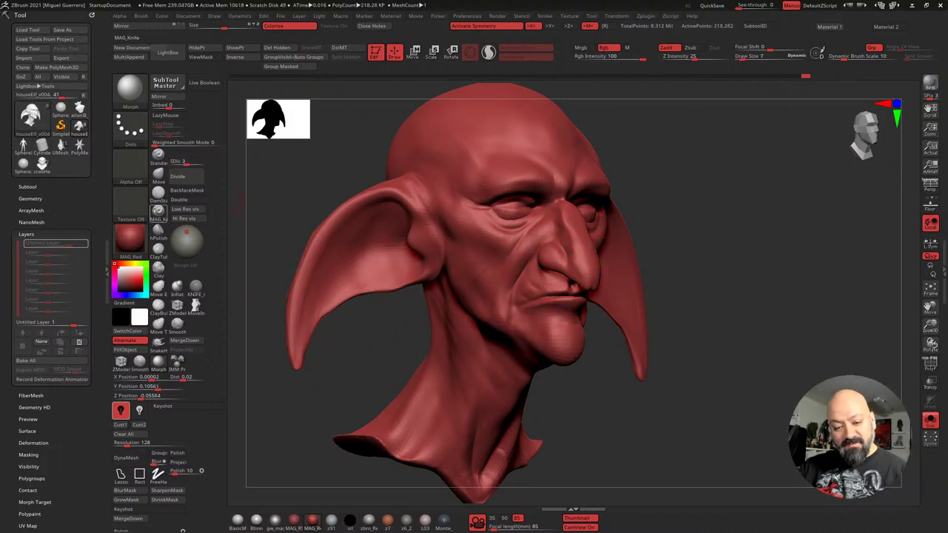
pyautogui.click(157, 191)
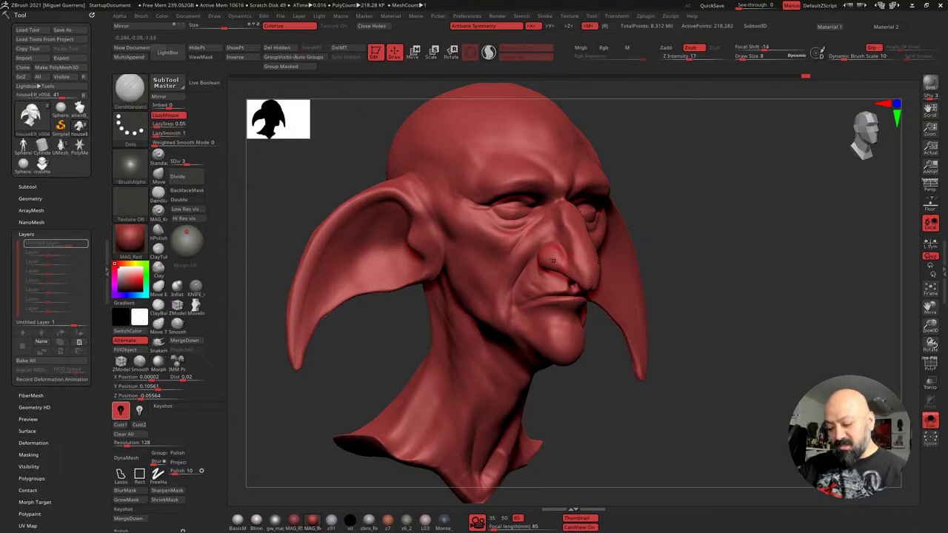
pyautogui.moveTo(307, 167); pyautogui.dragTo(294, 159)
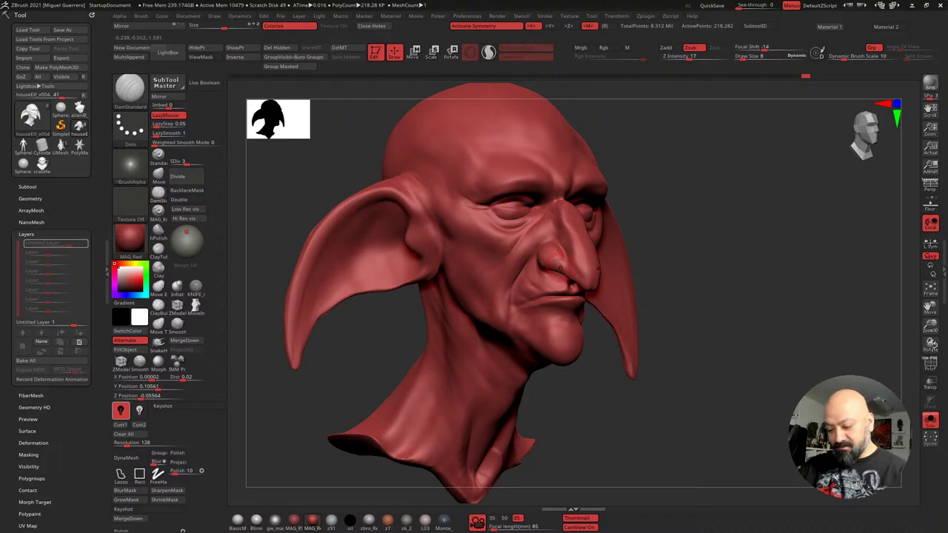
pyautogui.keyDown('shift'); pyautogui.moveTo(603, 303); pyautogui.dragTo(607, 378); pyautogui.keyUp('shift')
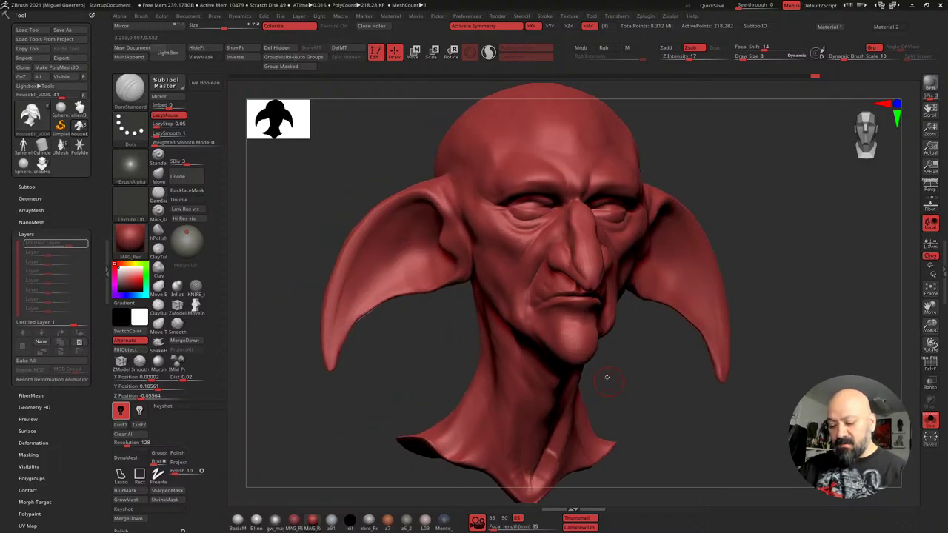
pyautogui.moveTo(434, 323); pyautogui.dragTo(467, 306)
pyautogui.keyDown('shift'); pyautogui.moveTo(557, 255); pyautogui.dragTo(581, 274); pyautogui.keyUp('shift')
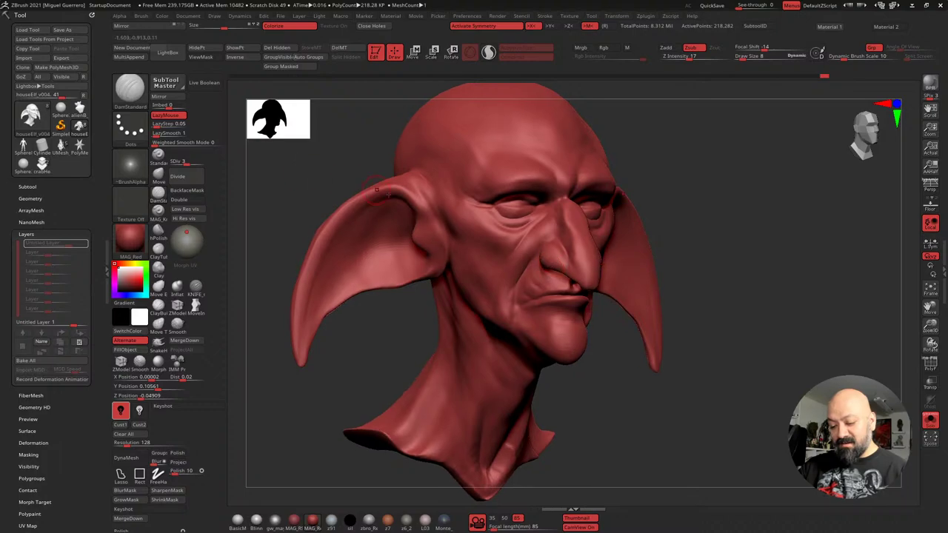
pyautogui.moveTo(631, 396); pyautogui.dragTo(627, 373)
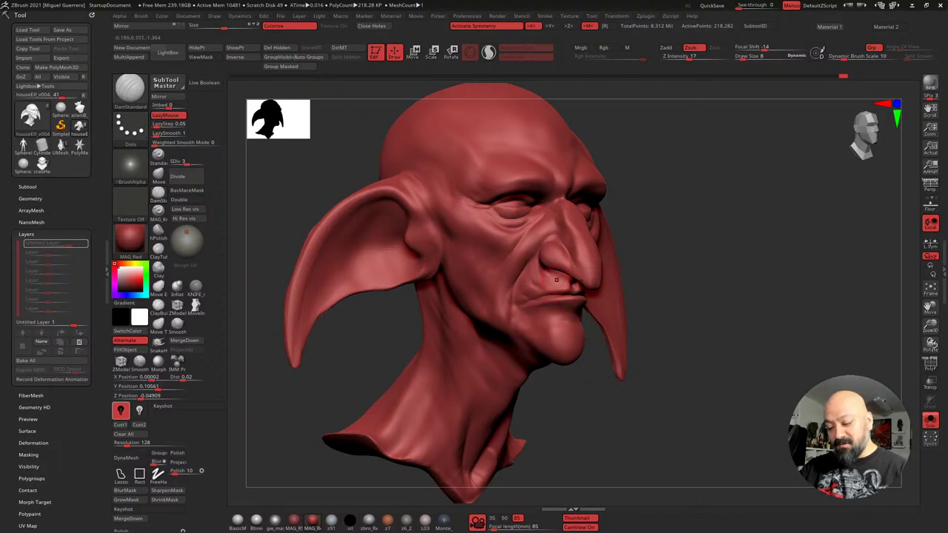
# Deepen the fold beside the corner of the mouth with the DamStandard brush at draw size 6
pyautogui.moveTo(579, 308)
pyautogui.mouseDown(button='right')
pyautogui.moveTo(529, 300)
pyautogui.moveTo(522, 341)
pyautogui.moveTo(533, 325)
pyautogui.moveTo(577, 314)
pyautogui.mouseUp(button='right')
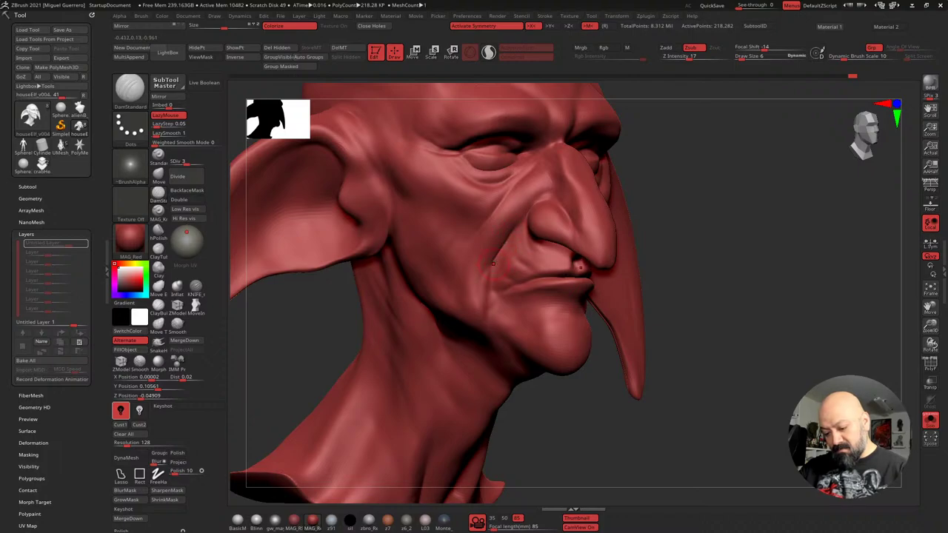
pyautogui.moveTo(487, 282); pyautogui.dragTo(487, 305)
pyautogui.keyDown('alt'); pyautogui.moveTo(557, 396); pyautogui.dragTo(577, 368); pyautogui.keyUp('alt')
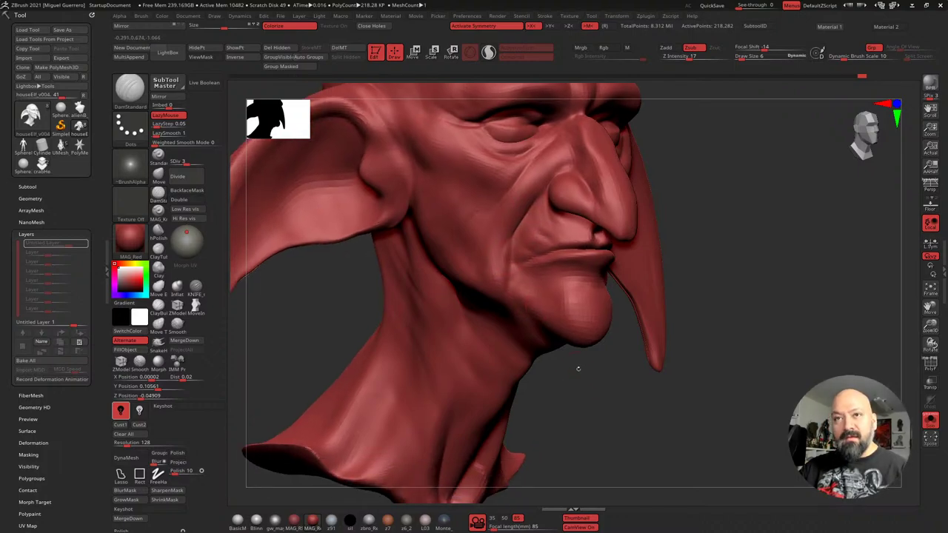
# Set the DamStandard brush's Z Intensity to 23 and raise the head mesh to subdivision level 4
pyautogui.click(695, 57)
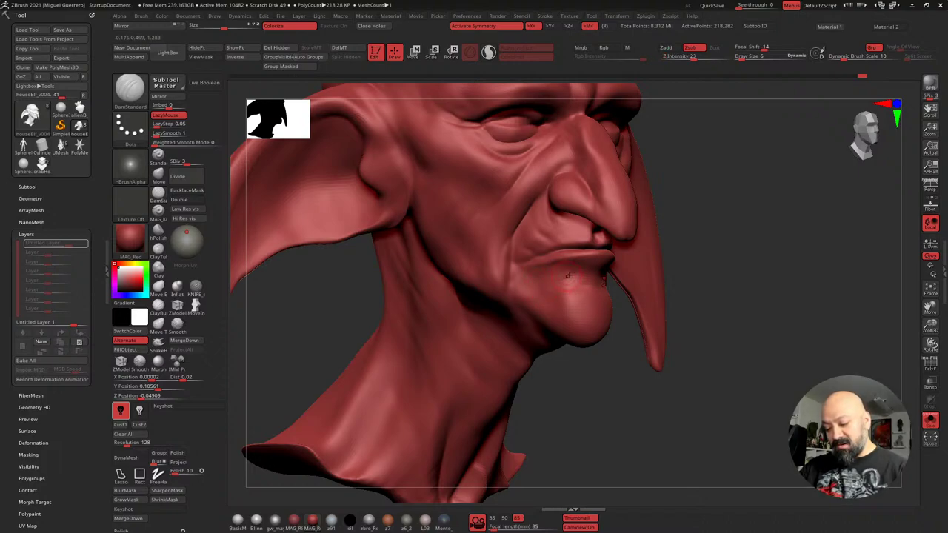
pyautogui.hotkey('ctrl', 'd')
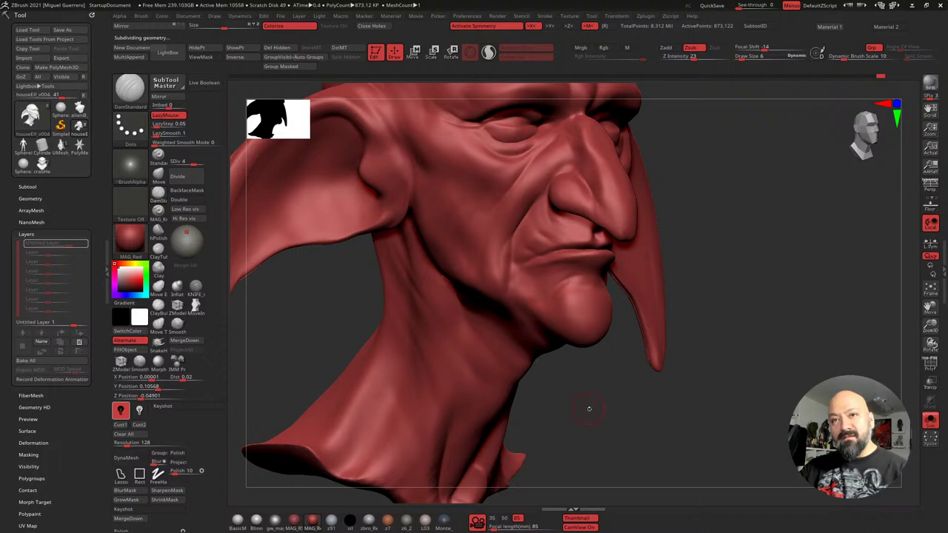
pyautogui.moveTo(588, 408); pyautogui.dragTo(512, 404)
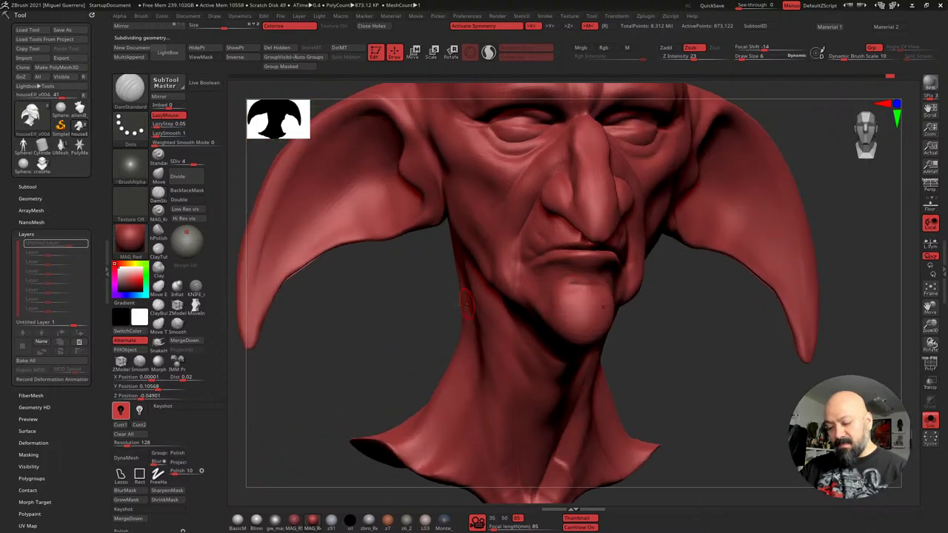
# Adjust the side of the chin with the Move brush at draw size 18
pyautogui.moveTo(469, 304)
pyautogui.mouseDown(button='right')
pyautogui.moveTo(388, 318)
pyautogui.moveTo(572, 320)
pyautogui.moveTo(599, 382)
pyautogui.moveTo(540, 301)
pyautogui.mouseUp(button='right')
pyautogui.press('b')
pyautogui.press('m')
pyautogui.press('v')
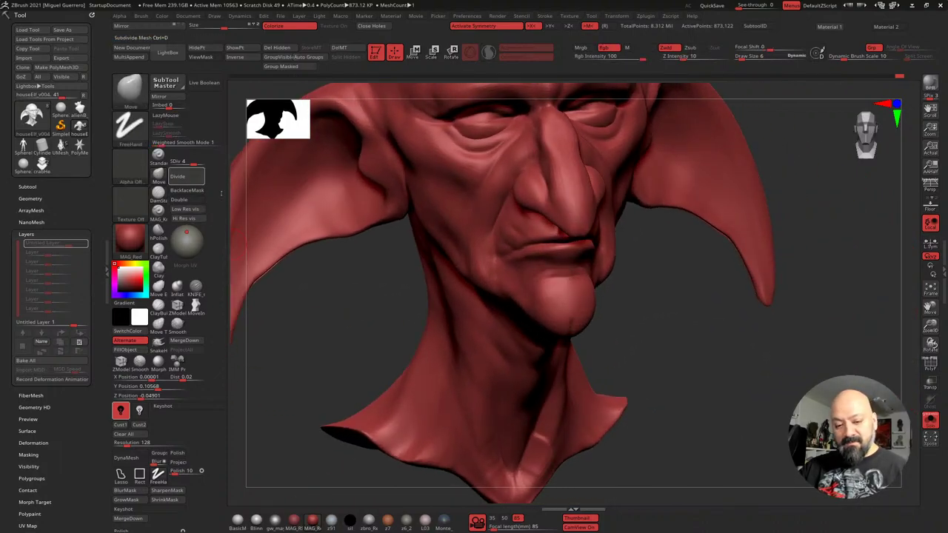
pyautogui.press(']')
pyautogui.moveTo(541, 320); pyautogui.dragTo(550, 321)
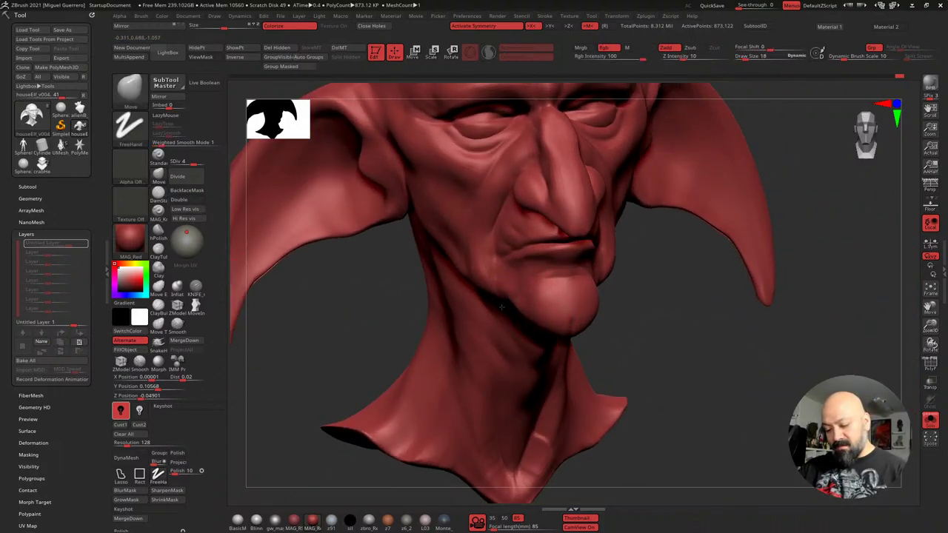
# Reshape the jawline around the chin with the Move brush, reducing the draw size to 16 and 14
pyautogui.moveTo(522, 319); pyautogui.dragTo(611, 278, button='right')
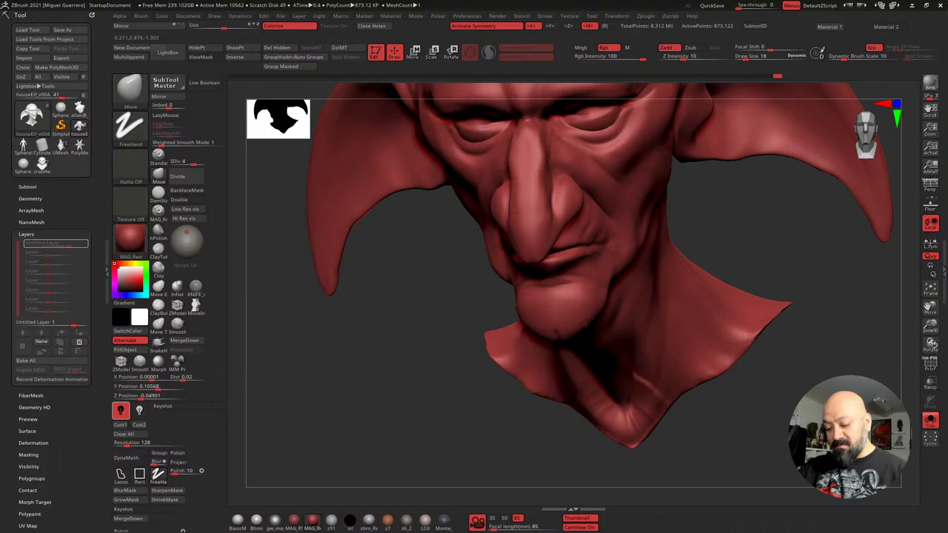
pyautogui.press('[')
pyautogui.moveTo(615, 279); pyautogui.dragTo(620, 277)
pyautogui.moveTo(627, 265)
pyautogui.mouseDown(button='right')
pyautogui.moveTo(544, 285)
pyautogui.moveTo(460, 269)
pyautogui.mouseUp(button='right')
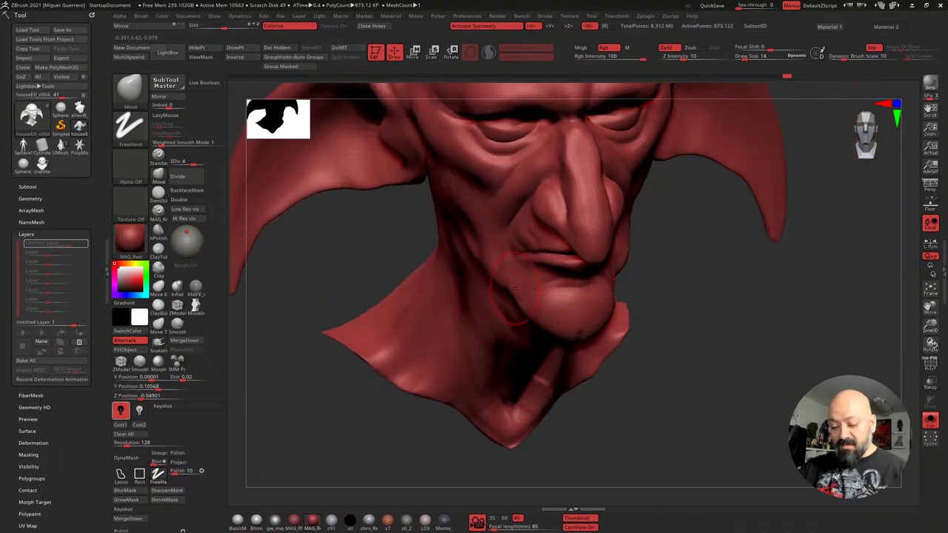
pyautogui.moveTo(498, 296)
pyautogui.mouseDown(button='right')
pyautogui.moveTo(377, 254)
pyautogui.moveTo(355, 285)
pyautogui.moveTo(566, 381)
pyautogui.moveTo(582, 324)
pyautogui.mouseUp(button='right')
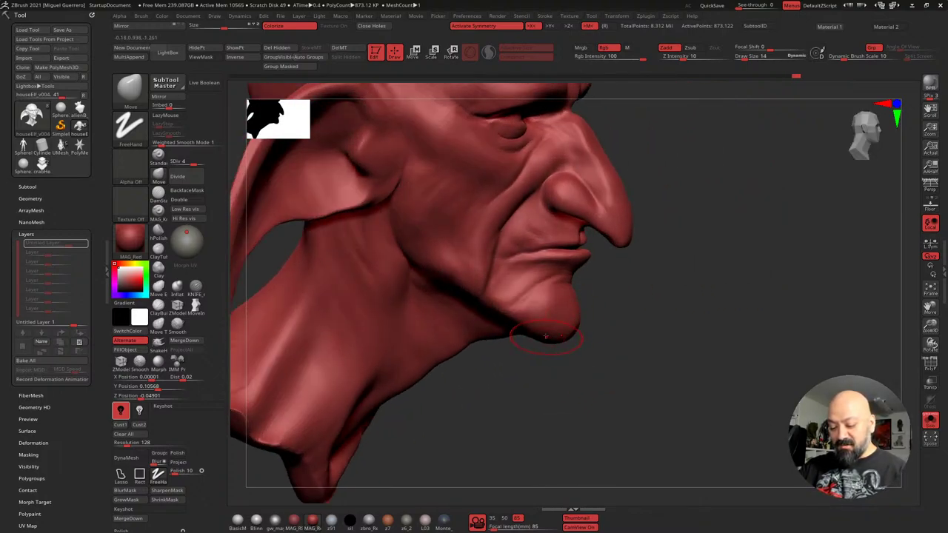
pyautogui.moveTo(583, 363); pyautogui.dragTo(492, 354)
pyautogui.moveTo(339, 269); pyautogui.dragTo(330, 321)
pyautogui.moveTo(392, 339); pyautogui.dragTo(374, 341)
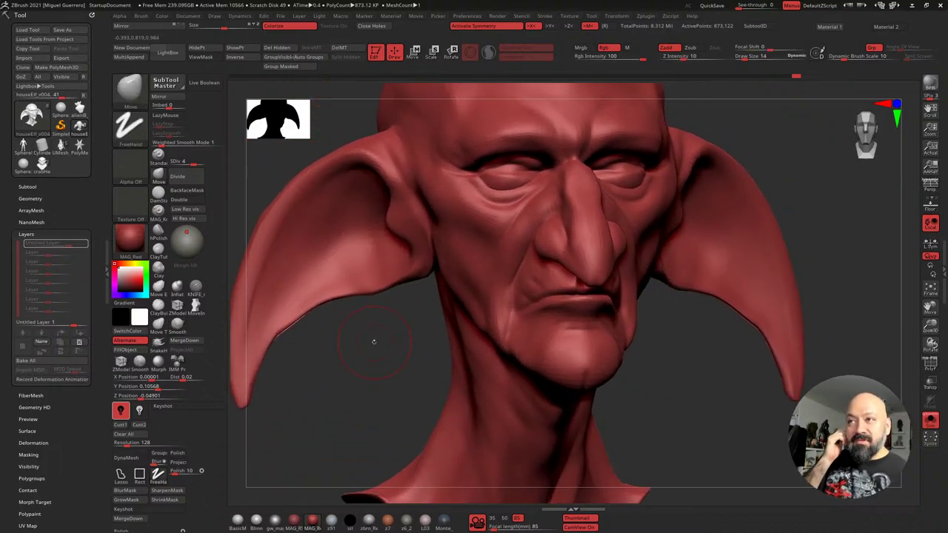
# Mask the fold beside the mouth corner, drop to subdivision level 3 and invert the mask so only the fold is editable
pyautogui.moveTo(349, 338); pyautogui.dragTo(320, 340, button='right')
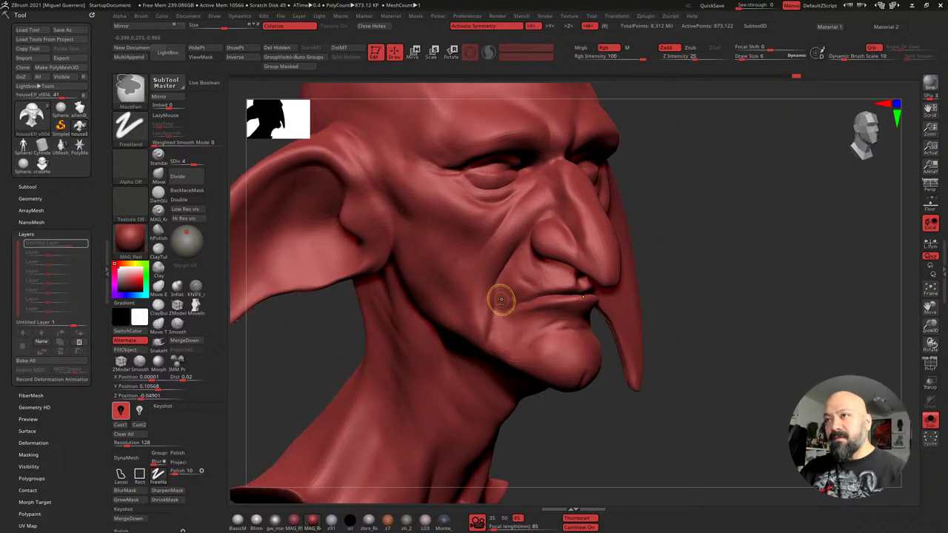
pyautogui.keyDown('ctrl'); pyautogui.moveTo(502, 281); pyautogui.dragTo(505, 343); pyautogui.keyUp('ctrl')
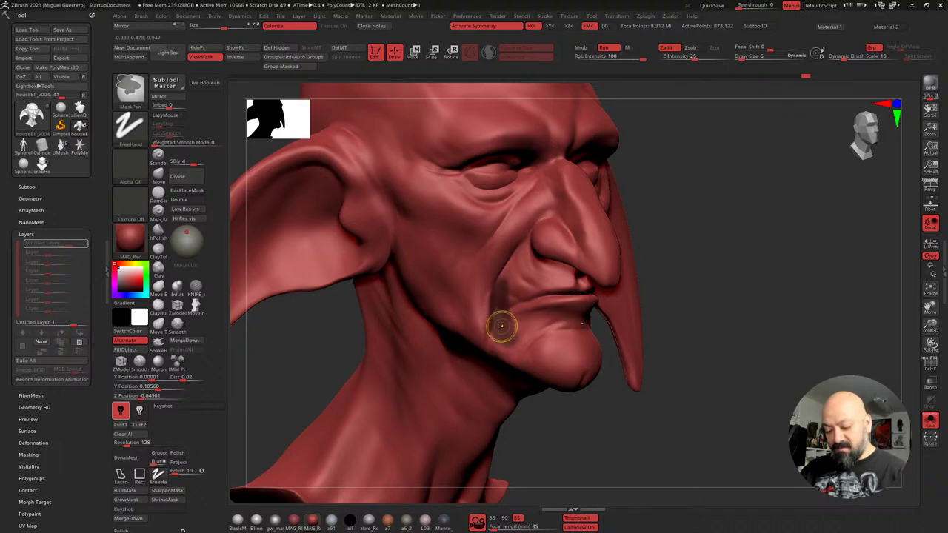
pyautogui.click(177, 161)
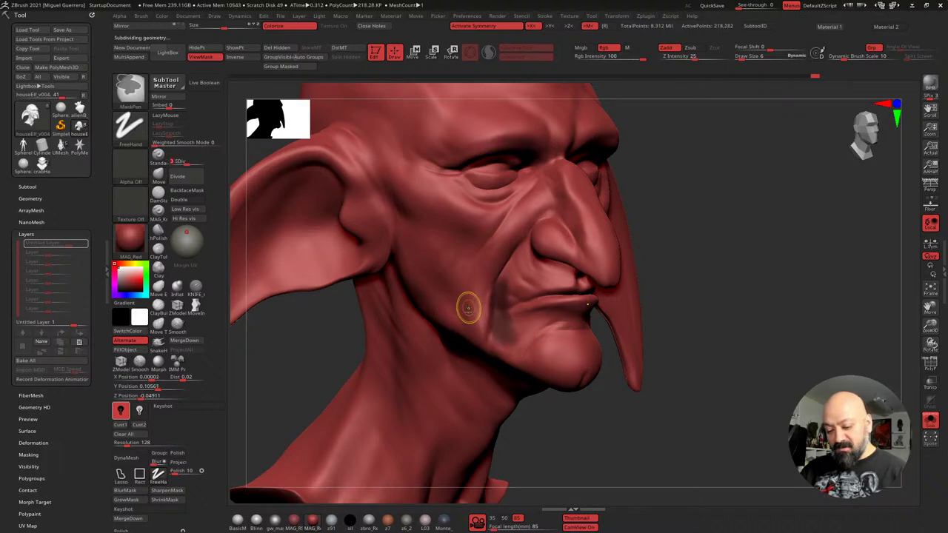
pyautogui.keyDown('ctrl'); pyautogui.click(307, 342); pyautogui.keyUp('ctrl')
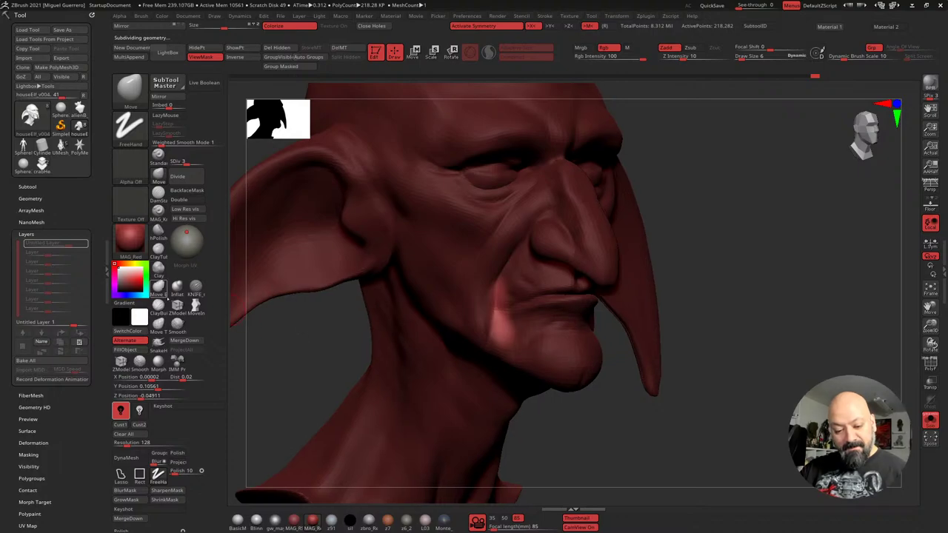
# Try to inflate the unmasked fold beside the mouth with the Inflat brush at draw size 9
pyautogui.click(177, 287)
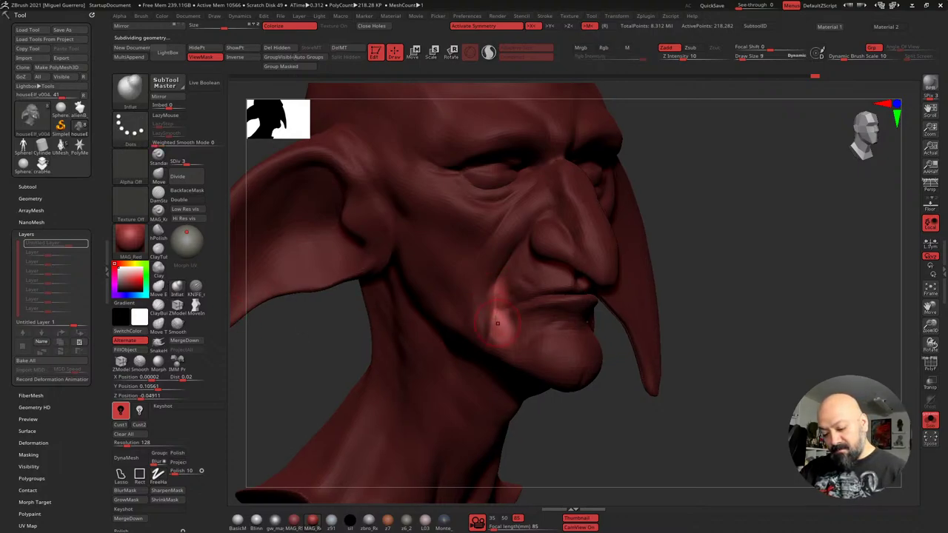
pyautogui.moveTo(498, 317); pyautogui.dragTo(500, 297)
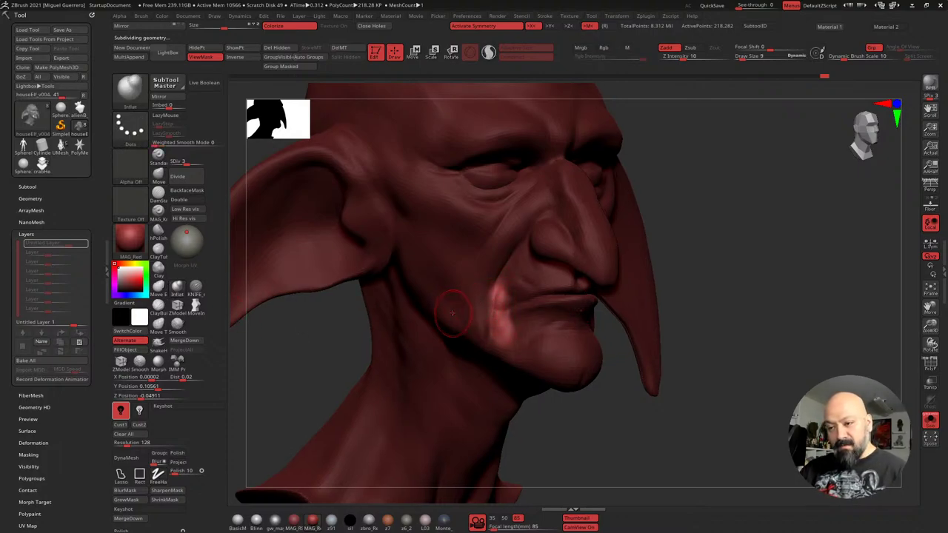
pyautogui.press('ctrl')
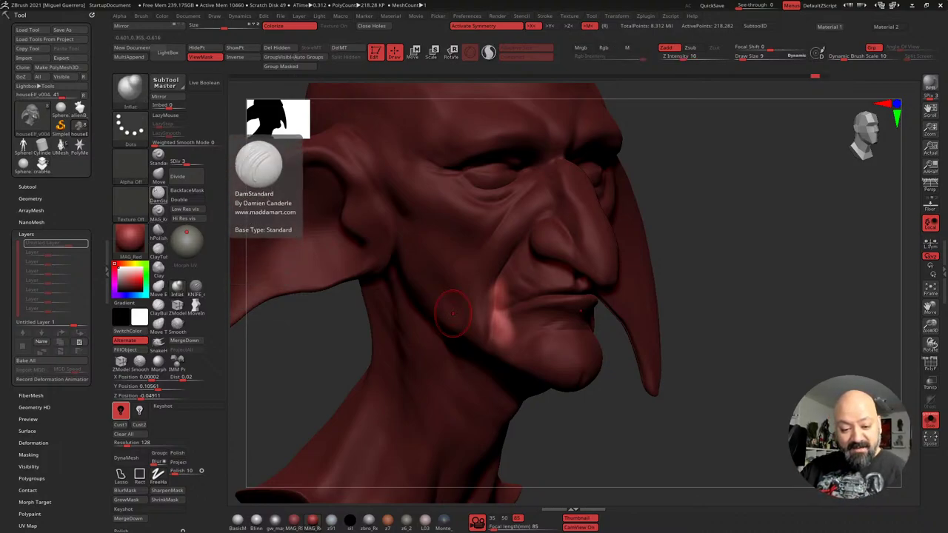
# Build up the unmasked fold beside the mouth with the Clay brush at draw size 9 and Z Intensity 50
pyautogui.click(158, 248)
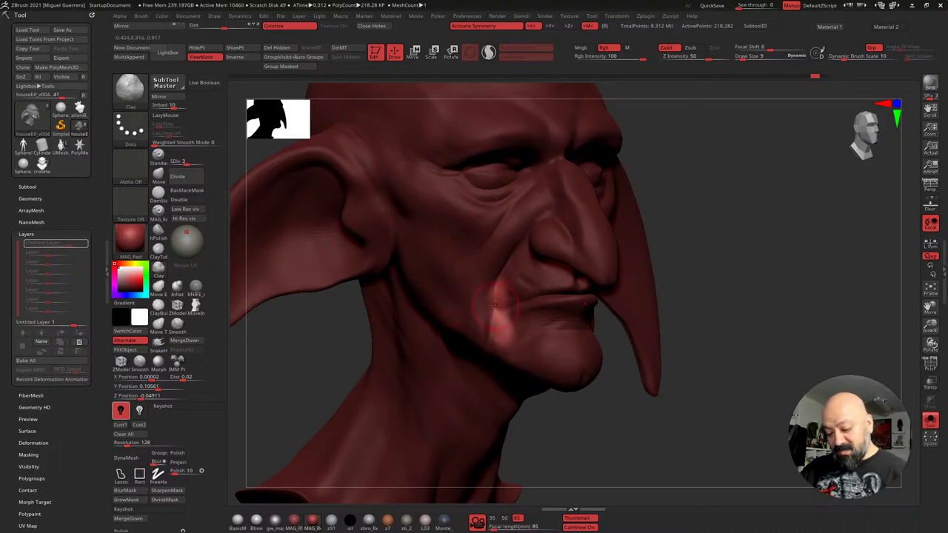
pyautogui.moveTo(494, 305); pyautogui.dragTo(499, 325)
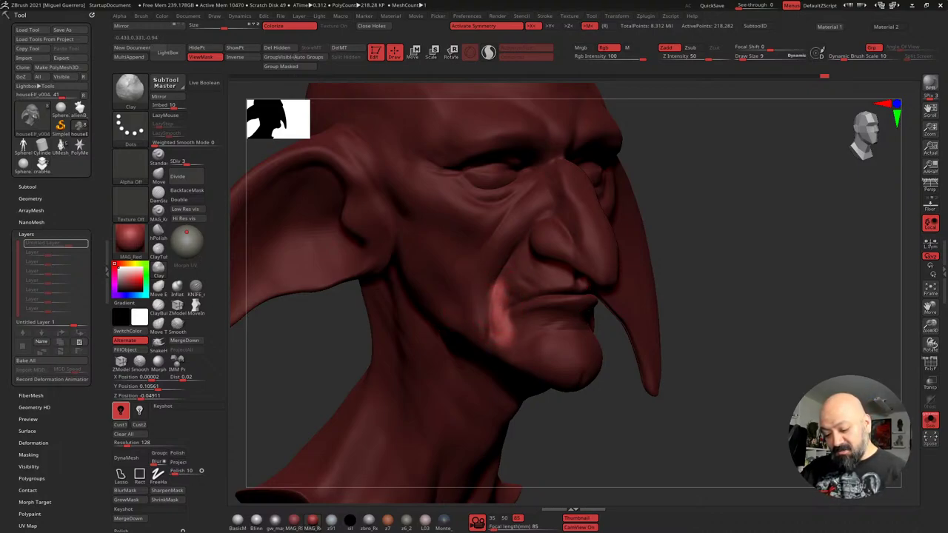
pyautogui.click(502, 316)
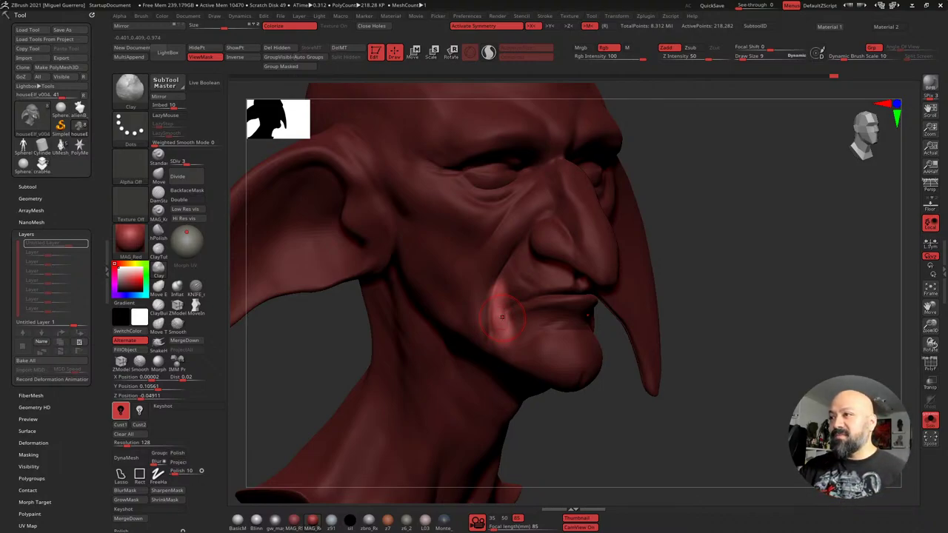
pyautogui.keyDown('alt'); pyautogui.moveTo(306, 334); pyautogui.dragTo(332, 321); pyautogui.keyUp('alt')
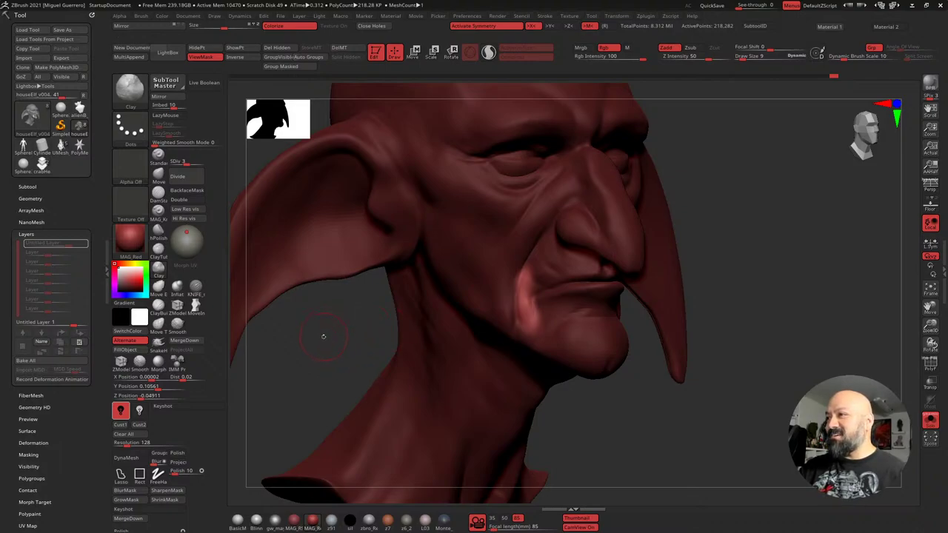
# Clear the mask so the whole head is editable again
pyautogui.moveTo(322, 336); pyautogui.dragTo(333, 324)
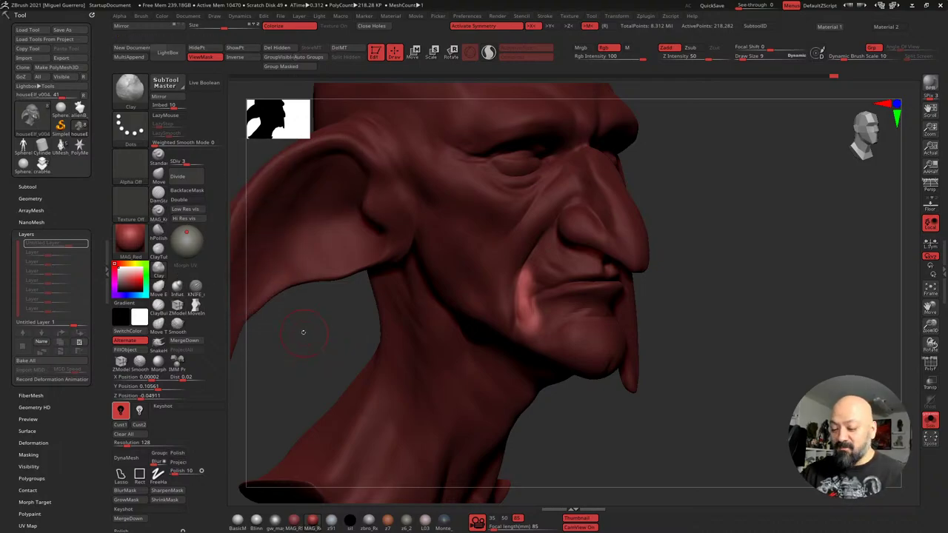
pyautogui.moveTo(303, 331)
pyautogui.mouseDown()
pyautogui.moveTo(317, 349)
pyautogui.moveTo(351, 331)
pyautogui.moveTo(330, 329)
pyautogui.mouseUp()
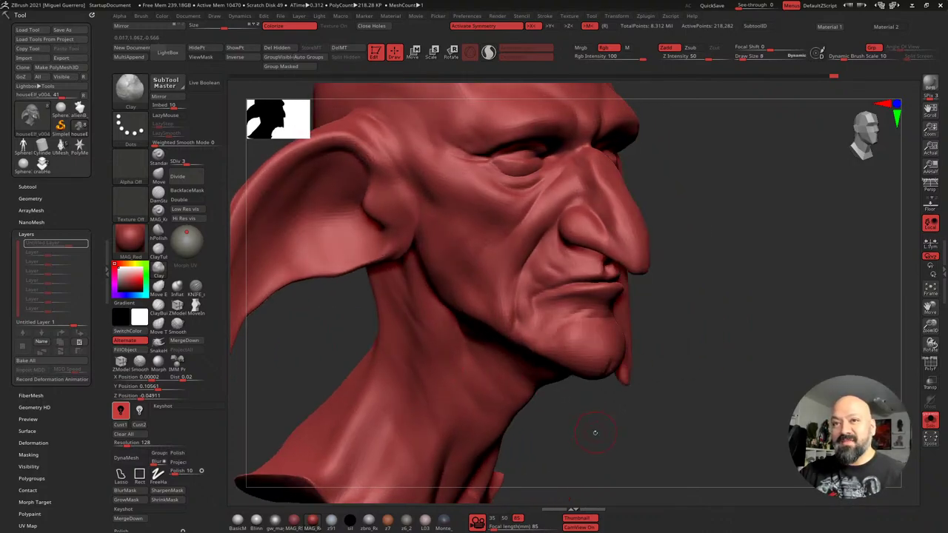
pyautogui.moveTo(594, 433)
pyautogui.mouseDown()
pyautogui.moveTo(529, 353)
pyautogui.moveTo(522, 372)
pyautogui.mouseUp()
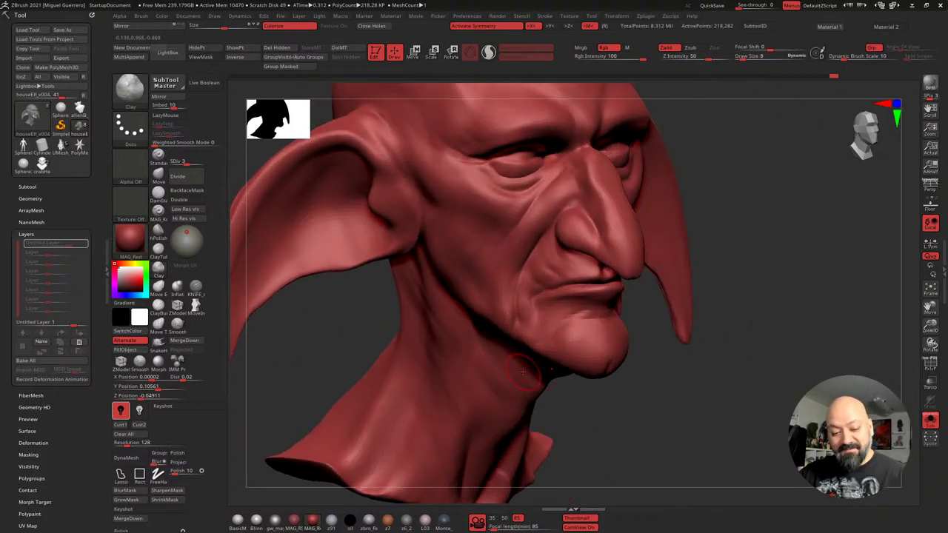
# Carve sharp crow's-feet creases at the outer eye corner with the KNIFE brush at draw size 4
pyautogui.click(195, 288)
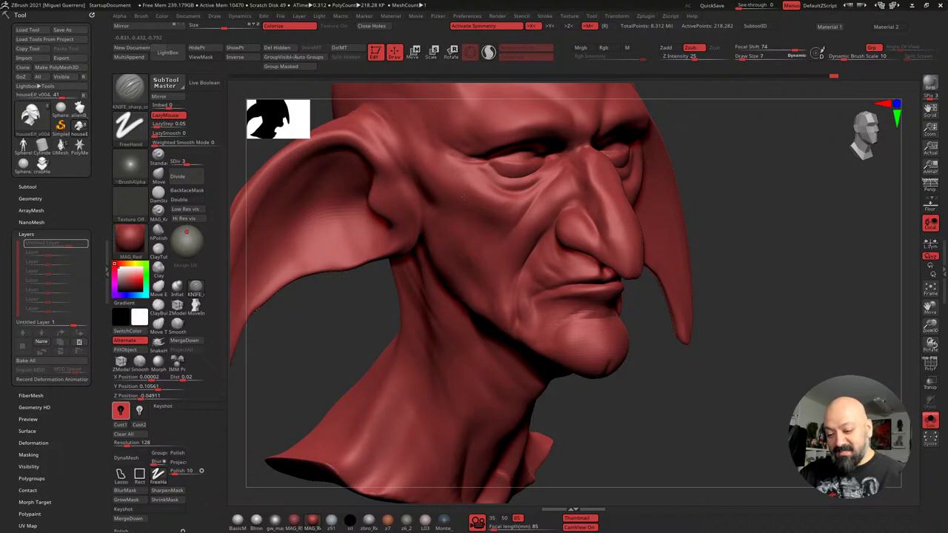
pyautogui.press('[')
pyautogui.moveTo(437, 148); pyautogui.dragTo(482, 156)
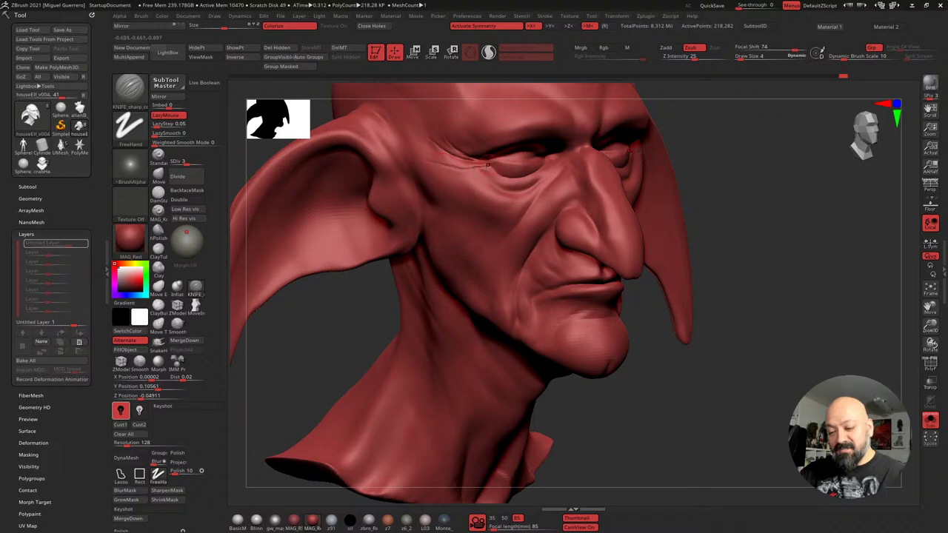
pyautogui.moveTo(627, 392); pyautogui.dragTo(643, 398)
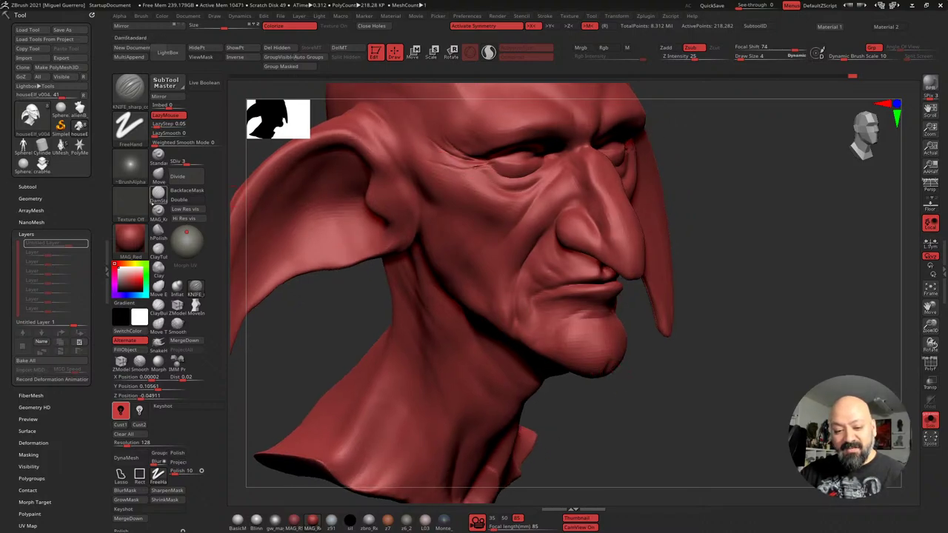
# Refine the wrinkles around the outer eye with the DamStandard brush at draw size 4, undoing the last stroke
pyautogui.click(158, 194)
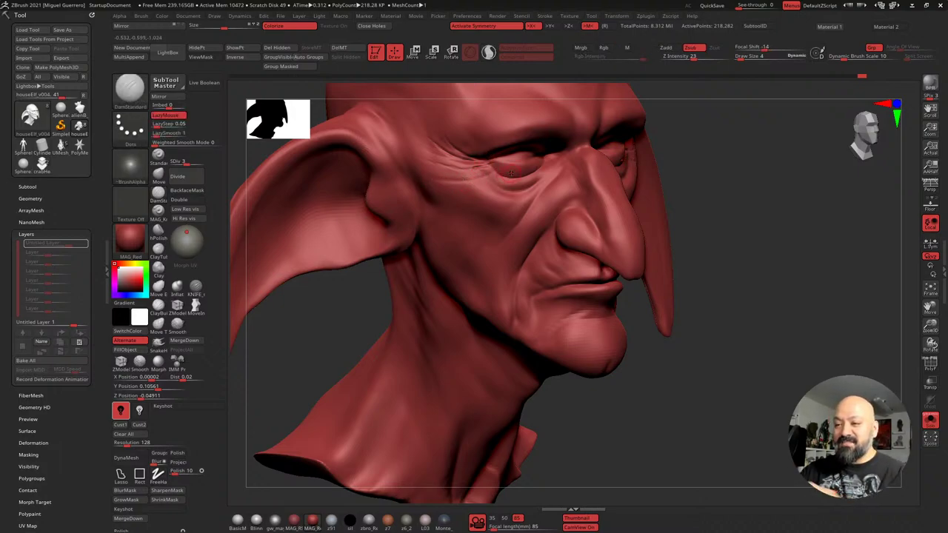
pyautogui.hotkey('ctrl', 'z')
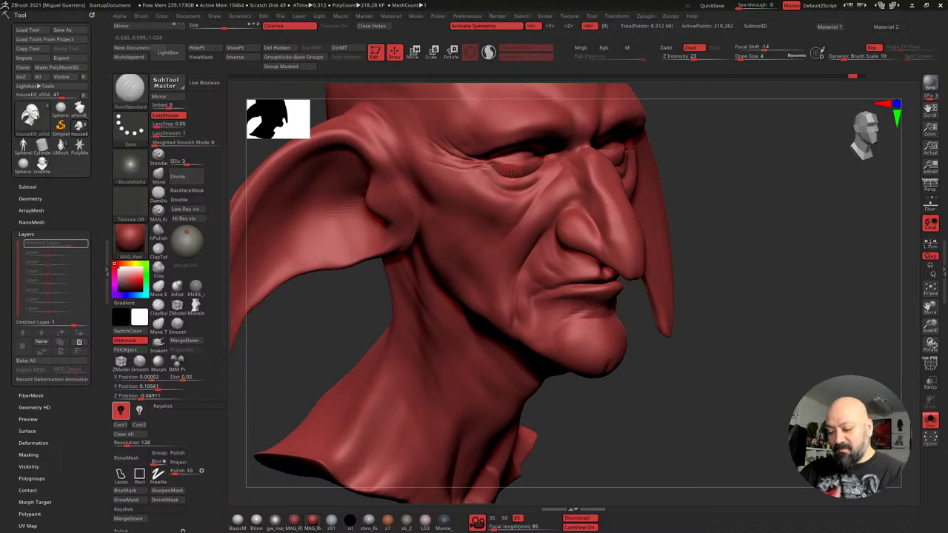
pyautogui.moveTo(616, 429); pyautogui.dragTo(601, 392)
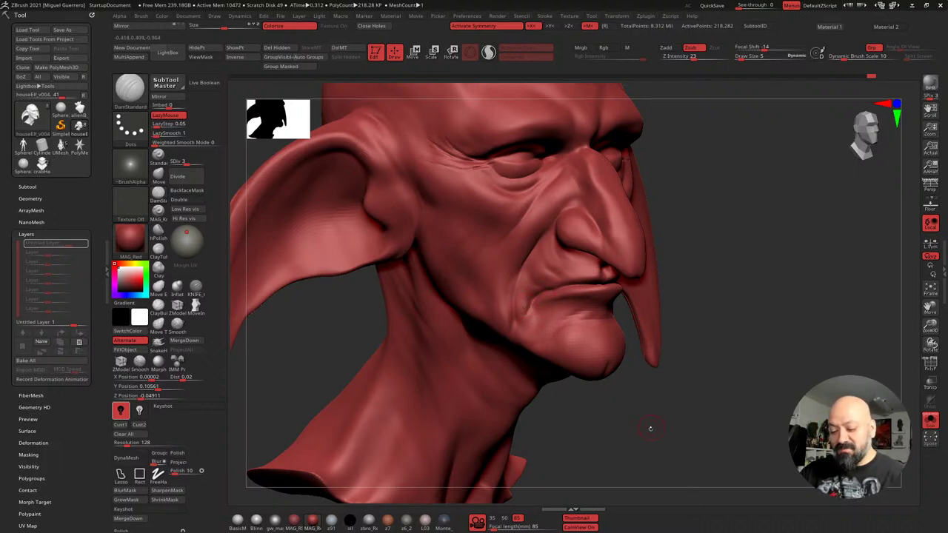
# Sharpen the crease at the mouth corner with the KNIFE brush at draw size 6
pyautogui.moveTo(649, 428); pyautogui.dragTo(639, 419)
pyautogui.click(195, 288)
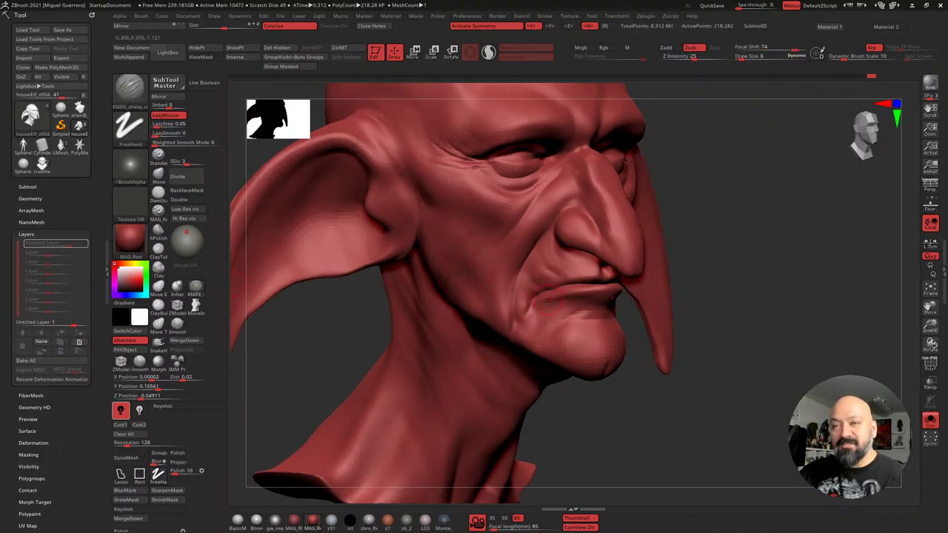
pyautogui.moveTo(348, 331); pyautogui.dragTo(363, 325)
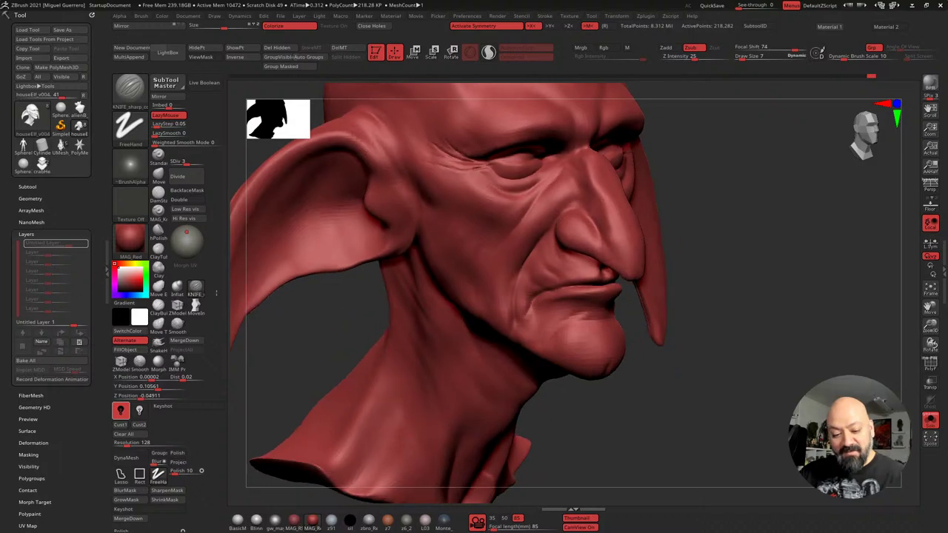
# Inflate the lower lip and the area under the mouth corner with the Inflat brush at draw size 7
pyautogui.click(177, 287)
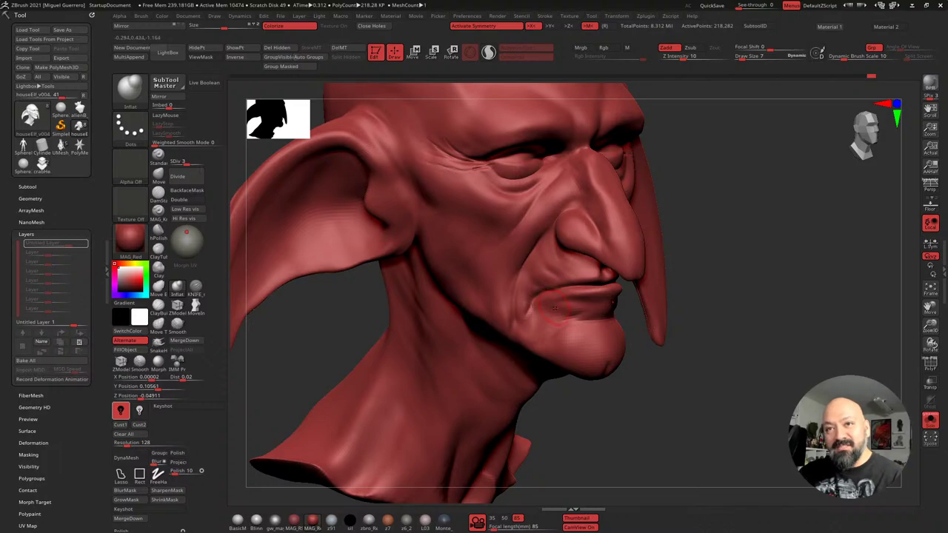
pyautogui.moveTo(556, 303)
pyautogui.mouseDown()
pyautogui.moveTo(609, 301)
pyautogui.moveTo(557, 303)
pyautogui.mouseUp()
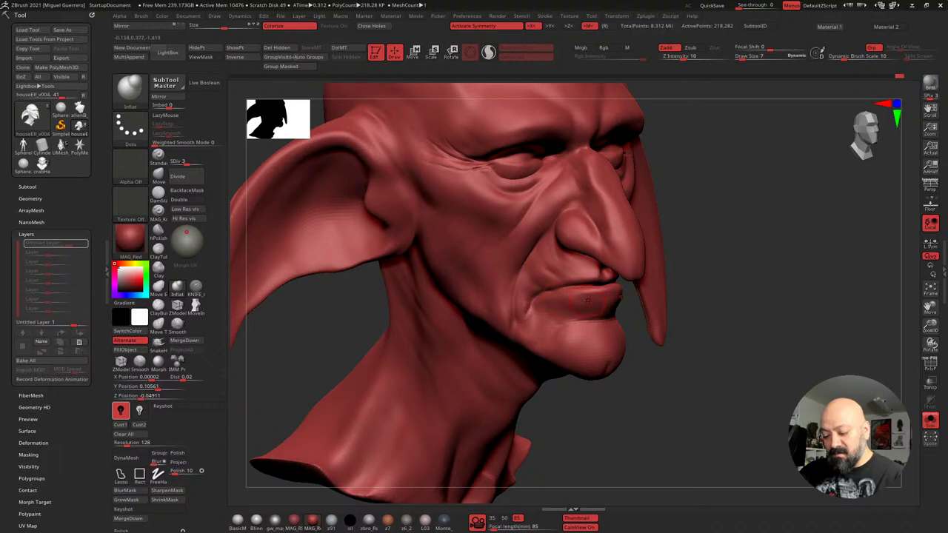
pyautogui.moveTo(670, 374)
pyautogui.mouseDown()
pyautogui.moveTo(685, 393)
pyautogui.moveTo(674, 378)
pyautogui.moveTo(708, 377)
pyautogui.mouseUp()
pyautogui.moveTo(551, 306); pyautogui.dragTo(571, 305)
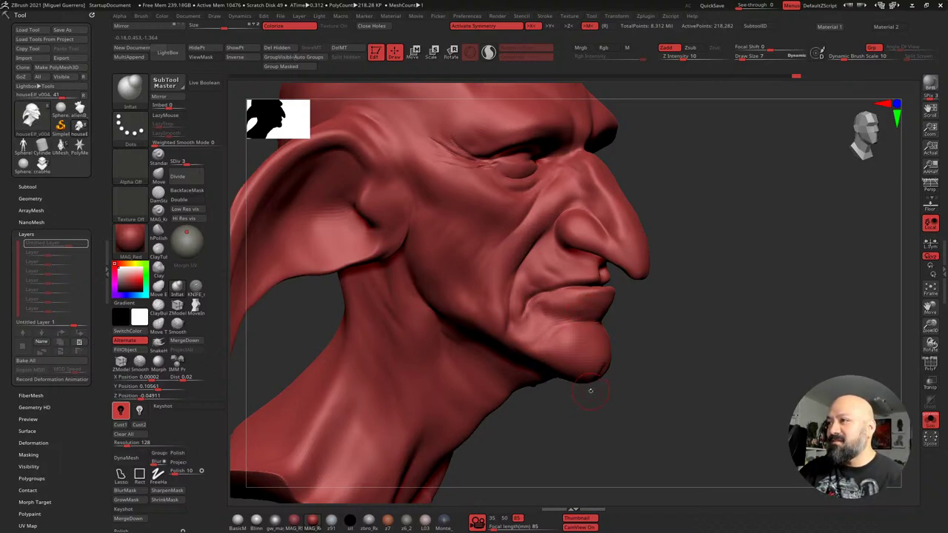
# Adjust the shape of the nostril and nose with the Move brush at draw sizes 8 and 9
pyautogui.moveTo(580, 400)
pyautogui.mouseDown()
pyautogui.moveTo(666, 400)
pyautogui.moveTo(658, 397)
pyautogui.moveTo(651, 407)
pyautogui.moveTo(669, 412)
pyautogui.moveTo(661, 413)
pyautogui.moveTo(700, 415)
pyautogui.moveTo(645, 397)
pyautogui.moveTo(590, 402)
pyautogui.mouseUp()
pyautogui.press('b')
pyautogui.press('m')
pyautogui.press('v')
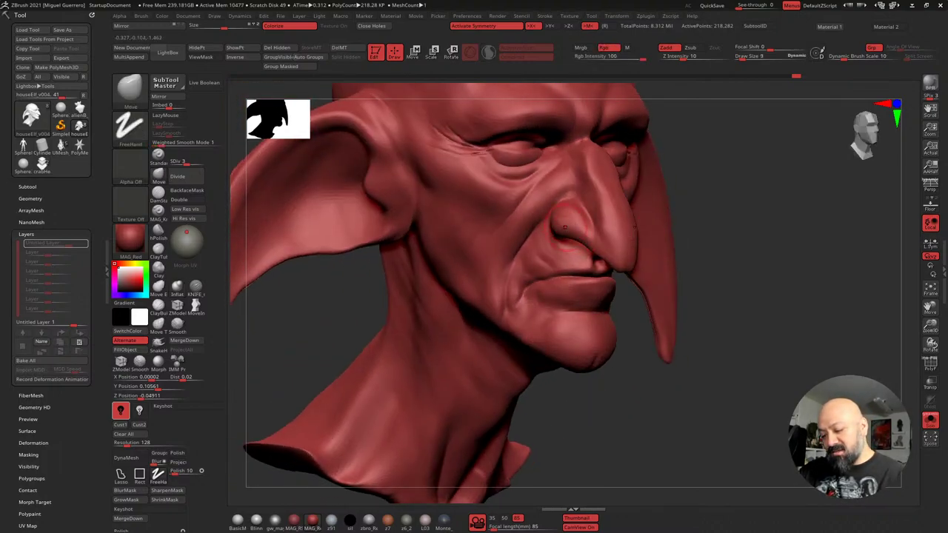
pyautogui.moveTo(595, 252); pyautogui.dragTo(598, 253)
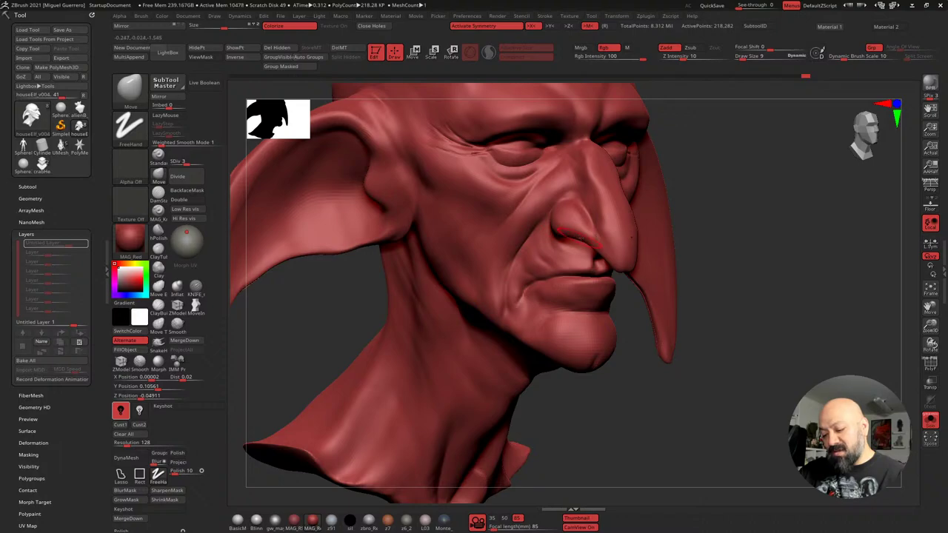
pyautogui.moveTo(679, 387)
pyautogui.mouseDown()
pyautogui.moveTo(679, 374)
pyautogui.moveTo(574, 254)
pyautogui.moveTo(606, 290)
pyautogui.mouseUp()
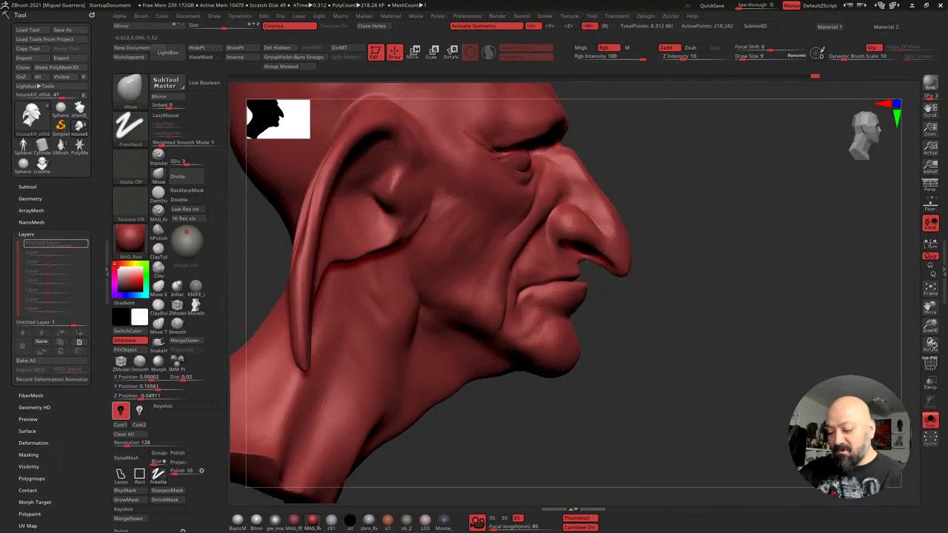
pyautogui.moveTo(602, 238); pyautogui.dragTo(630, 324)
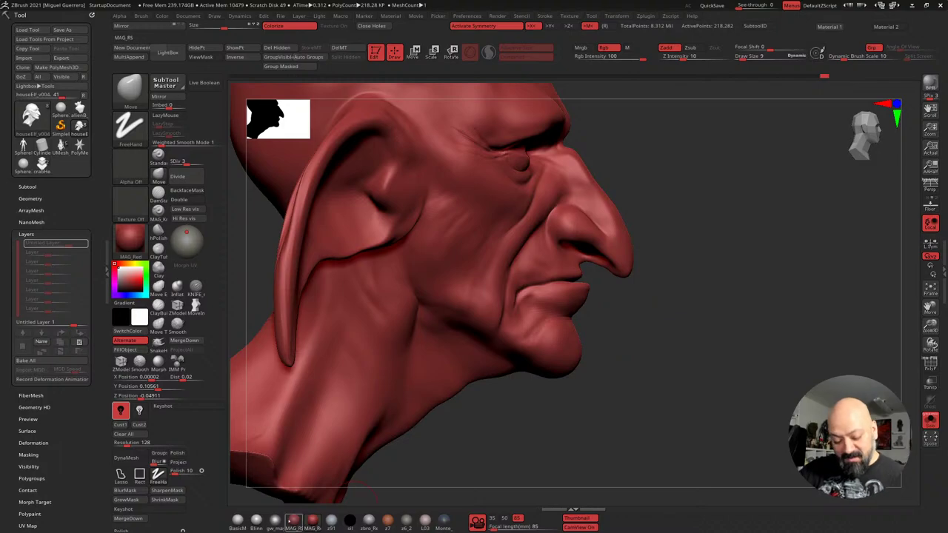
# Preview other materials on the head, apply BasicMaterial and move the light toward the centre of the light sphere
pyautogui.click(331, 520)
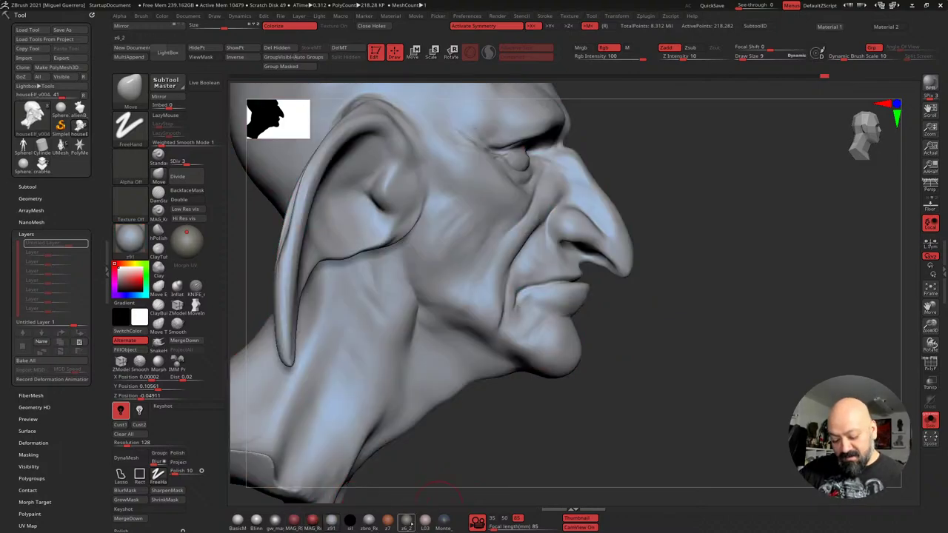
pyautogui.click(256, 520)
pyautogui.click(237, 521)
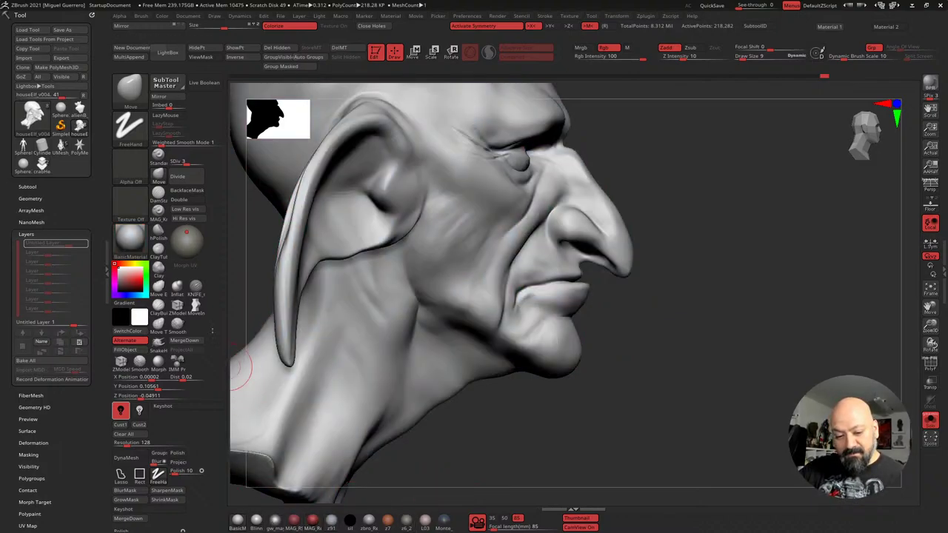
pyautogui.click(184, 240)
pyautogui.click(184, 242)
pyautogui.click(182, 244)
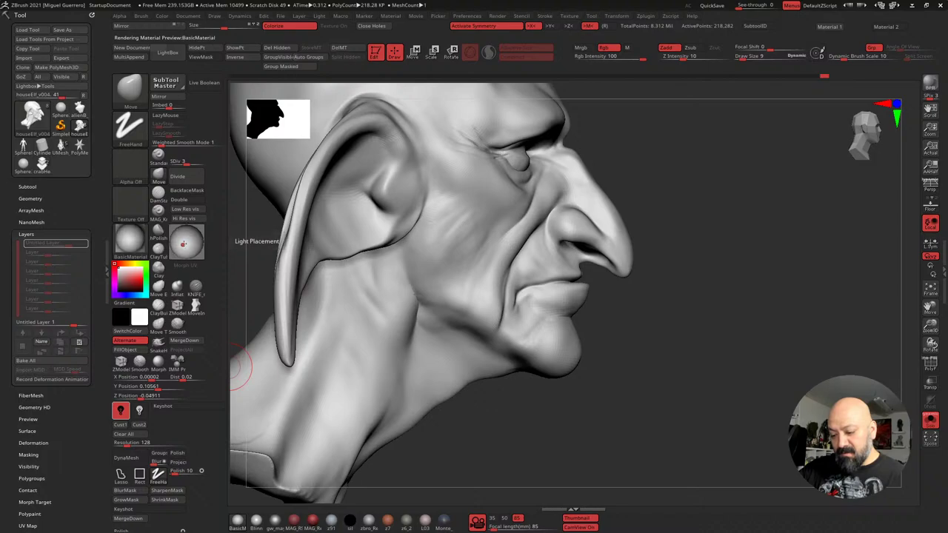
# Reshape the nostril wing and nose tip in profile with the Move brush at draw sizes 7 and 10
pyautogui.moveTo(586, 261); pyautogui.dragTo(602, 265)
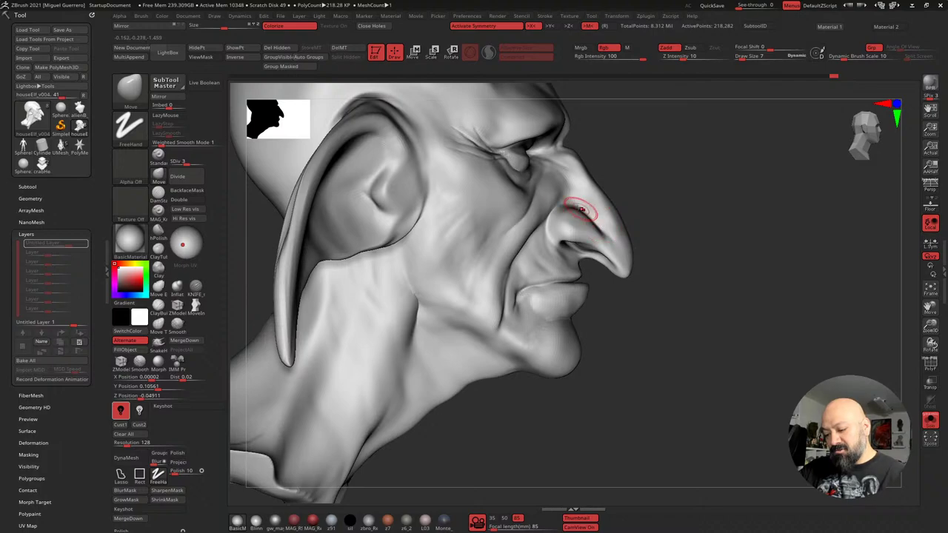
pyautogui.moveTo(597, 227); pyautogui.dragTo(630, 274)
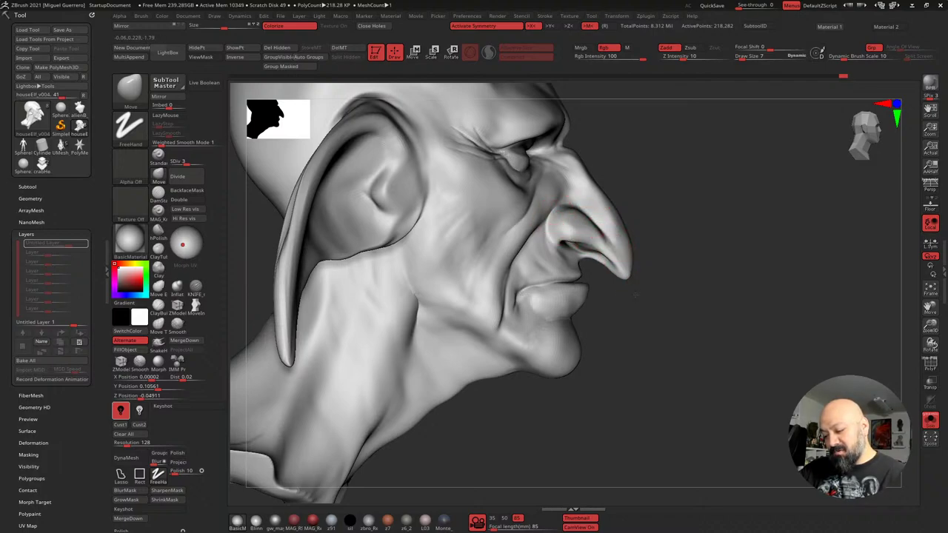
pyautogui.moveTo(730, 305)
pyautogui.mouseDown()
pyautogui.moveTo(655, 299)
pyautogui.moveTo(636, 283)
pyautogui.moveTo(725, 297)
pyautogui.mouseUp()
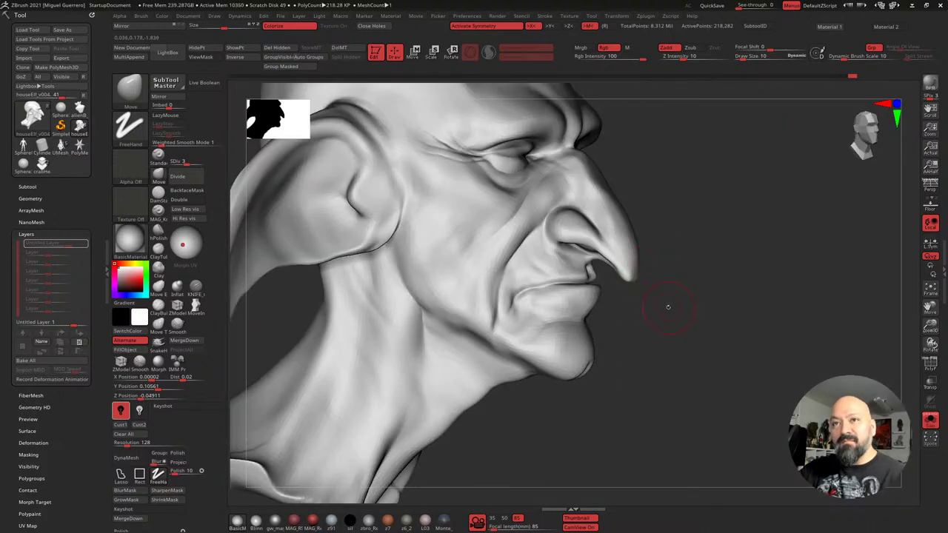
pyautogui.moveTo(666, 306); pyautogui.dragTo(633, 240)
pyautogui.moveTo(666, 323); pyautogui.dragTo(609, 305)
# Apply the z6_2 material to the head and check the face from the front and three-quarter views
pyautogui.moveTo(444, 342); pyautogui.dragTo(467, 338)
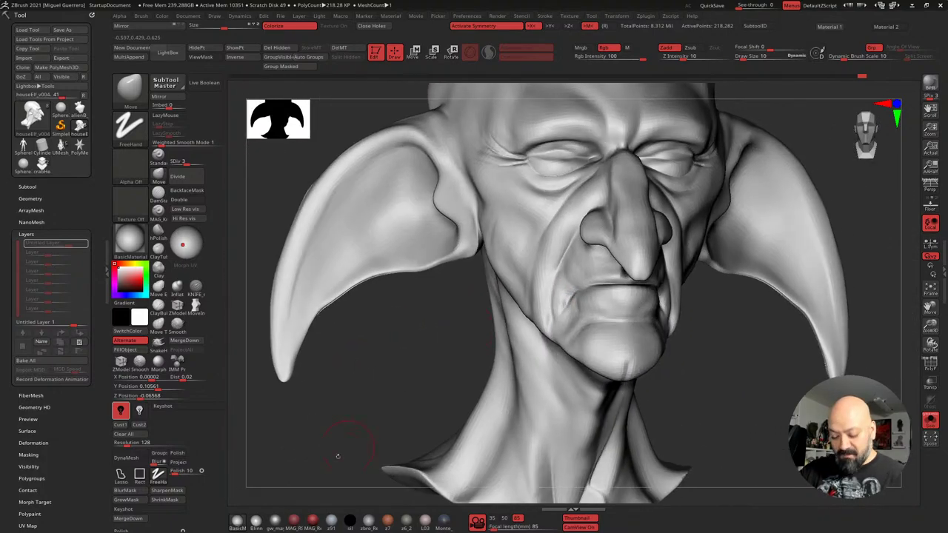
pyautogui.click(406, 522)
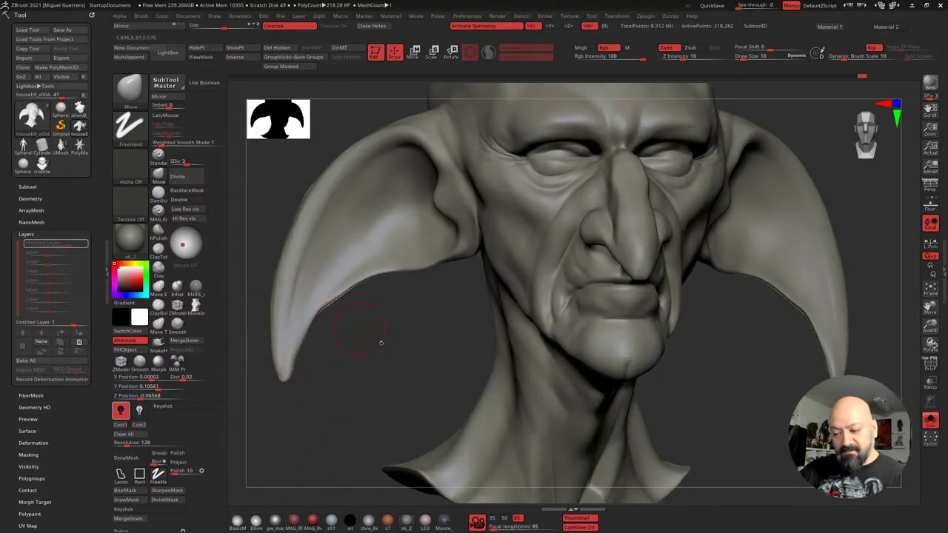
pyautogui.moveTo(408, 345)
pyautogui.keyDown('alt'); pyautogui.mouseDown()
pyautogui.moveTo(349, 375)
pyautogui.moveTo(360, 357)
pyautogui.moveTo(370, 391)
pyautogui.moveTo(338, 381)
pyautogui.mouseUp(); pyautogui.keyUp('alt')
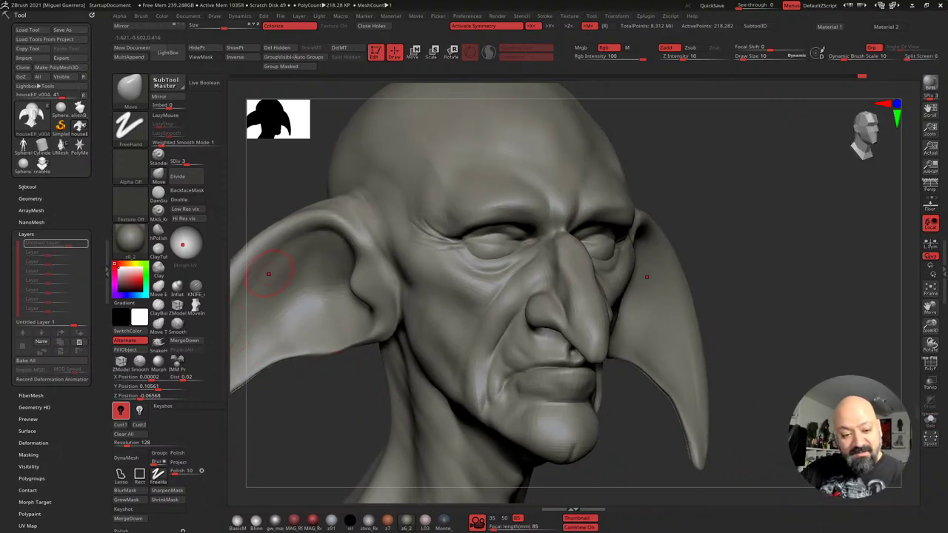
# Find and select the scene2 eyeball subtool in the subtool list and activate the Move gizmo on it
pyautogui.click(27, 187)
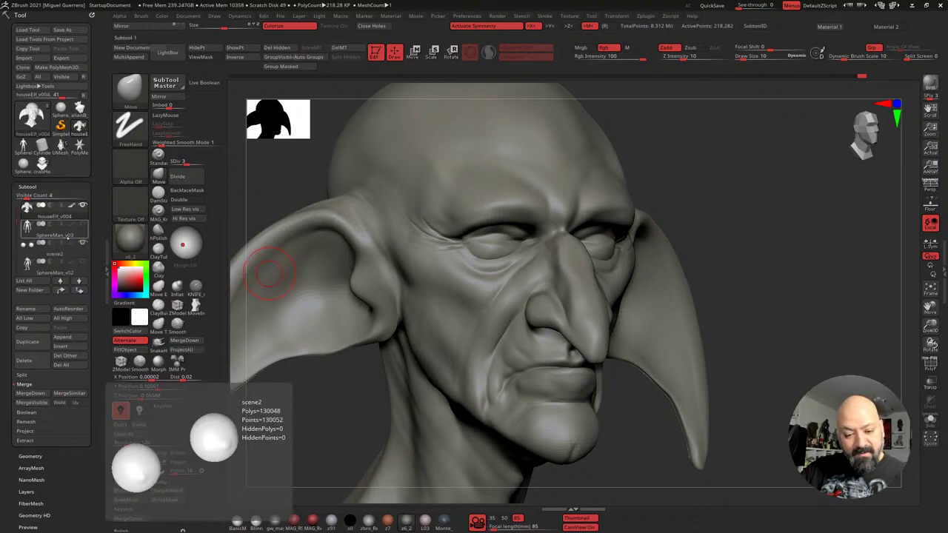
pyautogui.moveTo(15, 222); pyautogui.dragTo(16, 207)
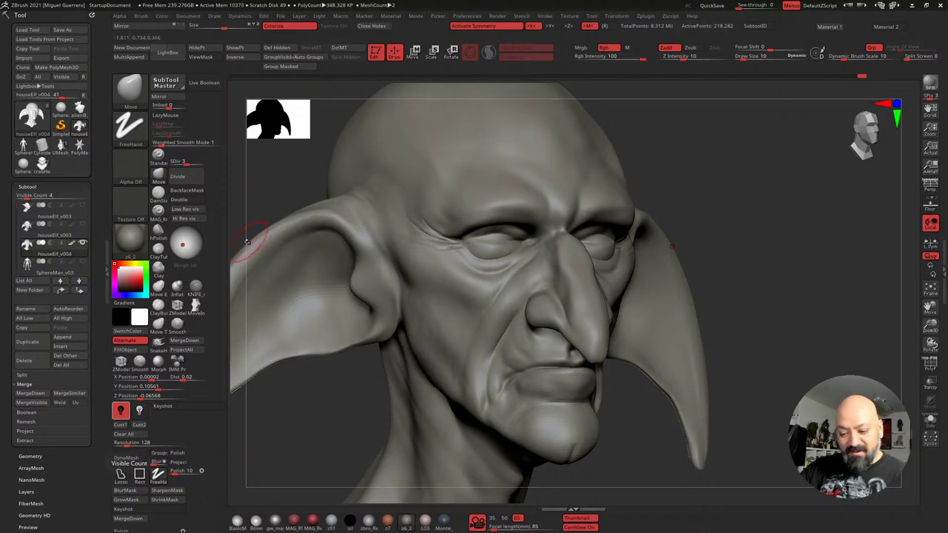
pyautogui.keyDown('alt'); pyautogui.moveTo(242, 246); pyautogui.dragTo(242, 228); pyautogui.keyUp('alt')
pyautogui.moveTo(16, 206); pyautogui.dragTo(16, 223)
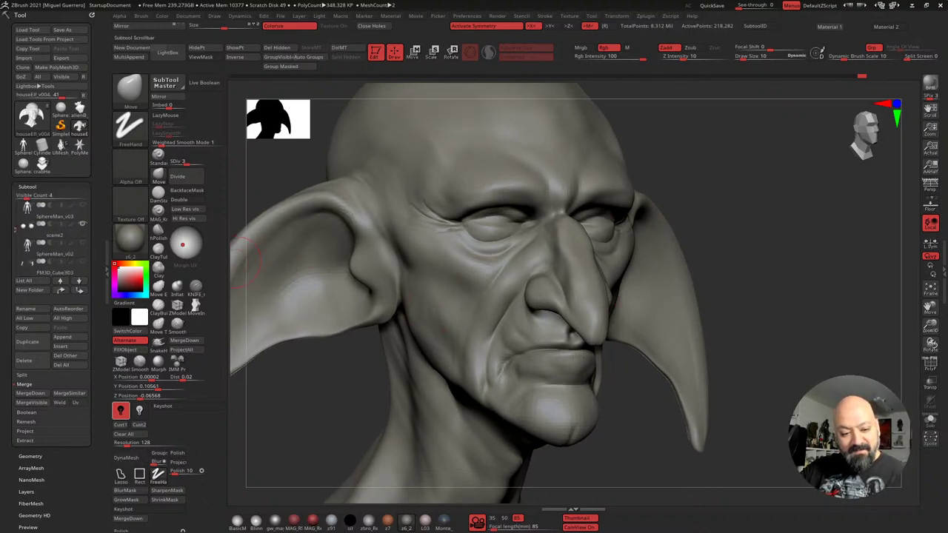
pyautogui.click(54, 228)
pyautogui.keyDown('alt'); pyautogui.moveTo(363, 348); pyautogui.dragTo(328, 165); pyautogui.keyUp('alt')
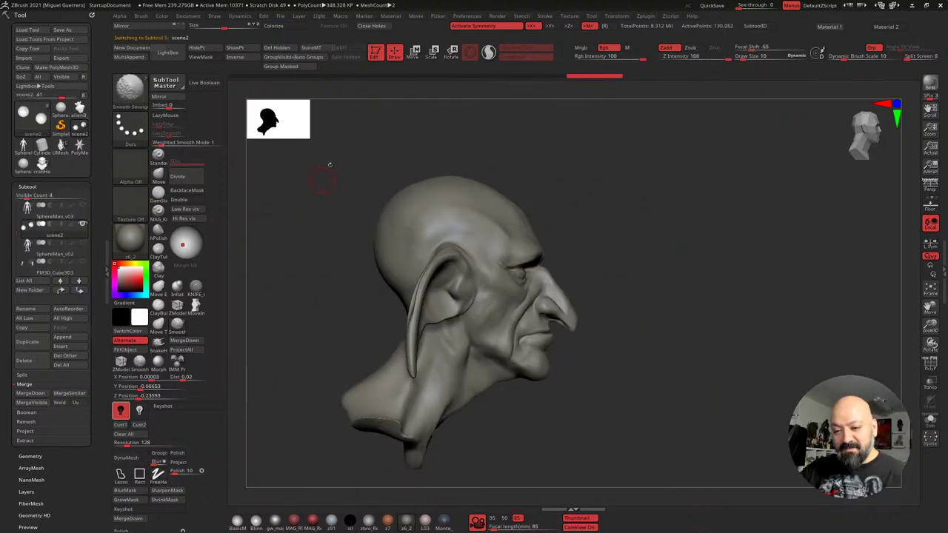
pyautogui.press('w')
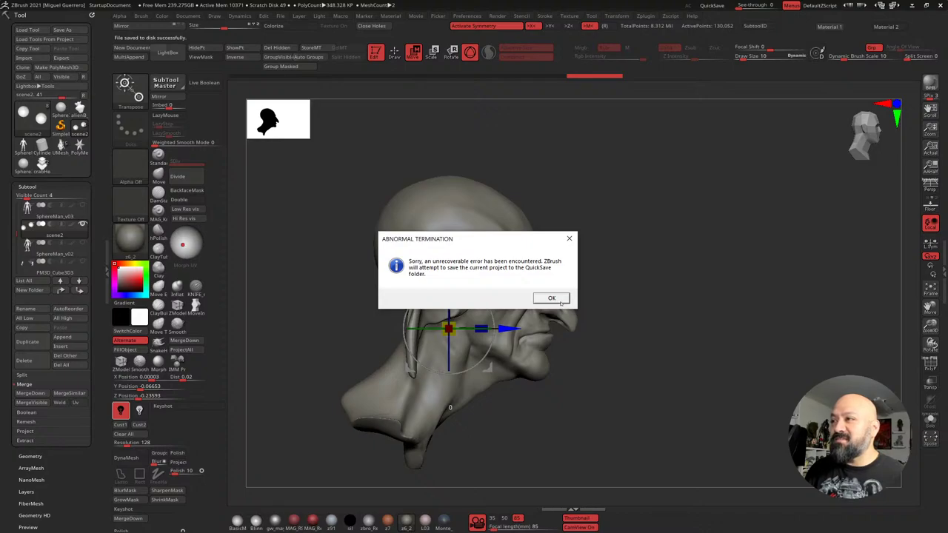
# Dismiss the crash notices and open the recovered tool file Recovered_Tool.ztl from the QuickSave folder
pyautogui.click(551, 299)
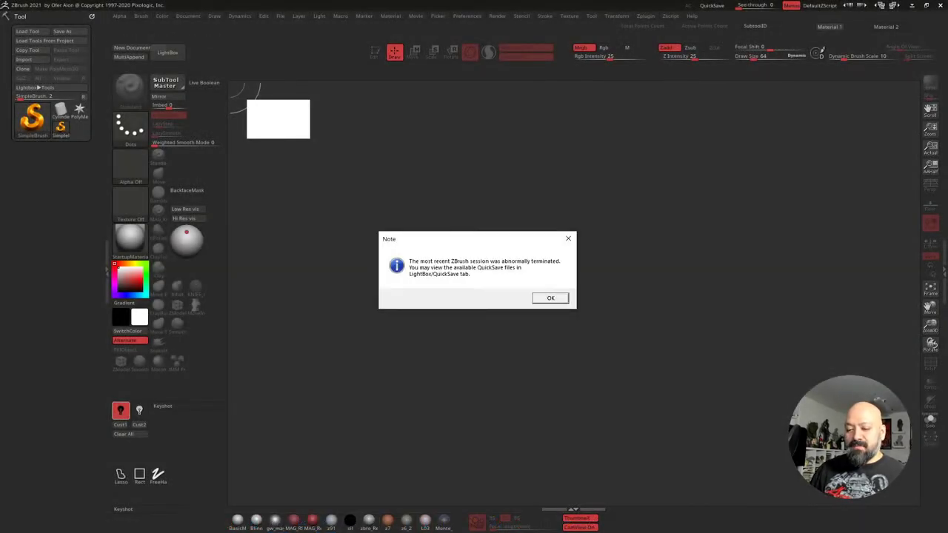
pyautogui.click(550, 298)
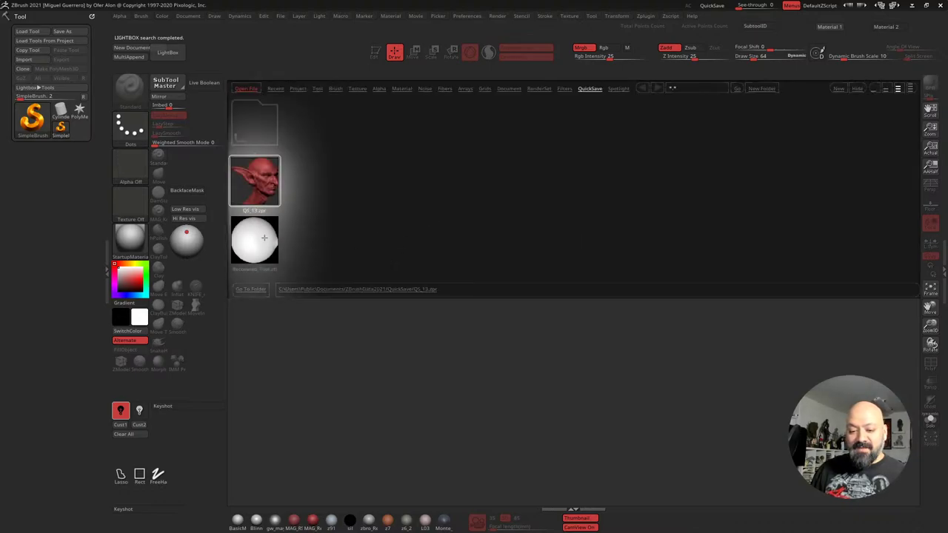
pyautogui.doubleClick(263, 238)
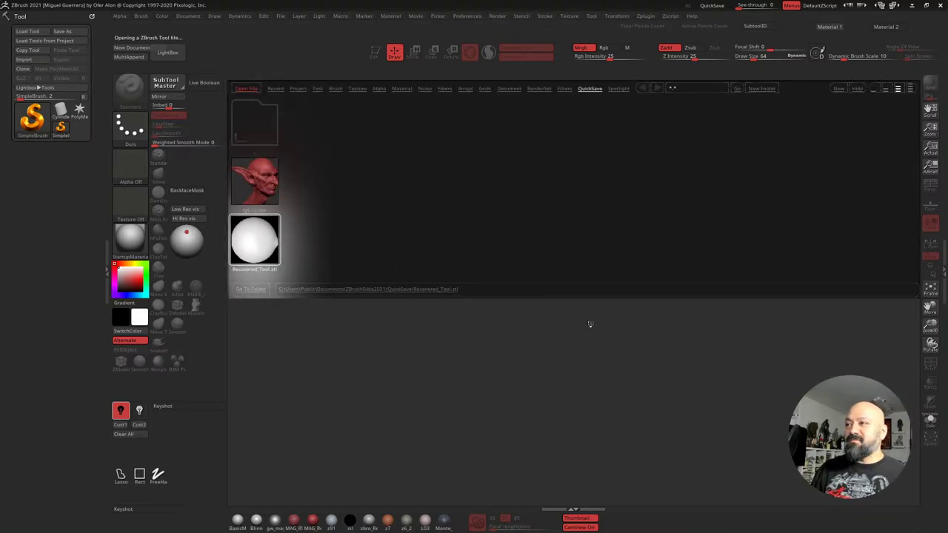
# Close the file browser, draw the recovered tool on the canvas in Edit mode, and apply the z6_2 material
pyautogui.press(',')
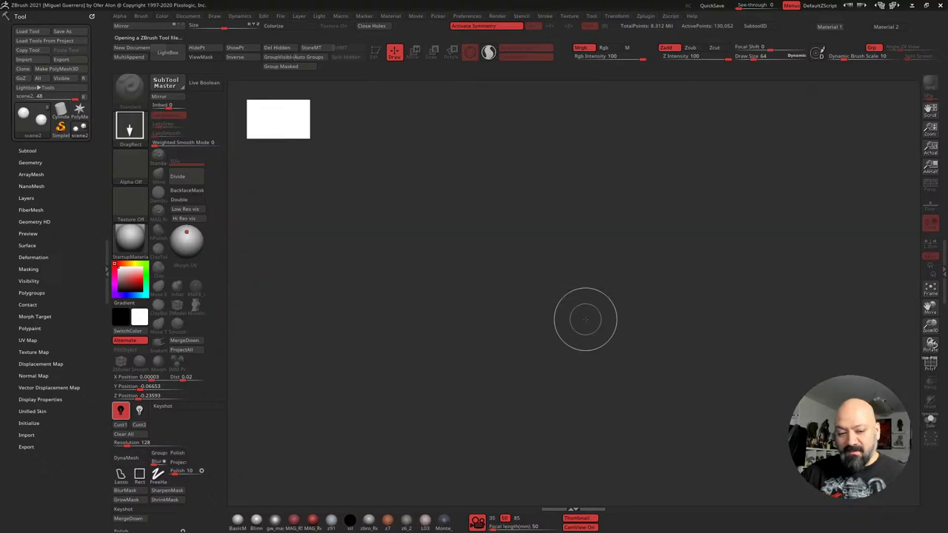
pyautogui.moveTo(522, 280); pyautogui.dragTo(508, 188)
pyautogui.click(374, 53)
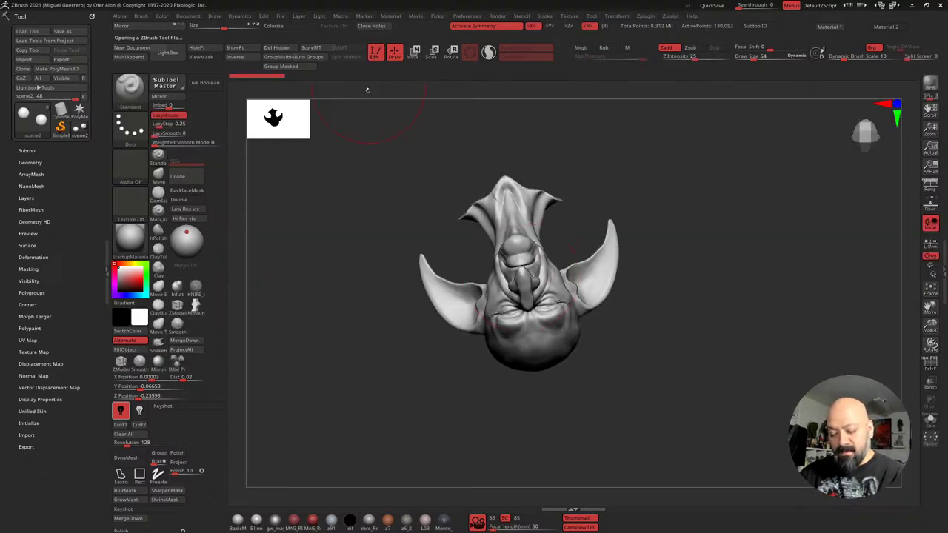
pyautogui.click(406, 522)
pyautogui.moveTo(368, 434); pyautogui.dragTo(296, 356)
# Open the layer list, select the houseElf_v004 head subtool and raise it to subdivision level 5
pyautogui.click(29, 198)
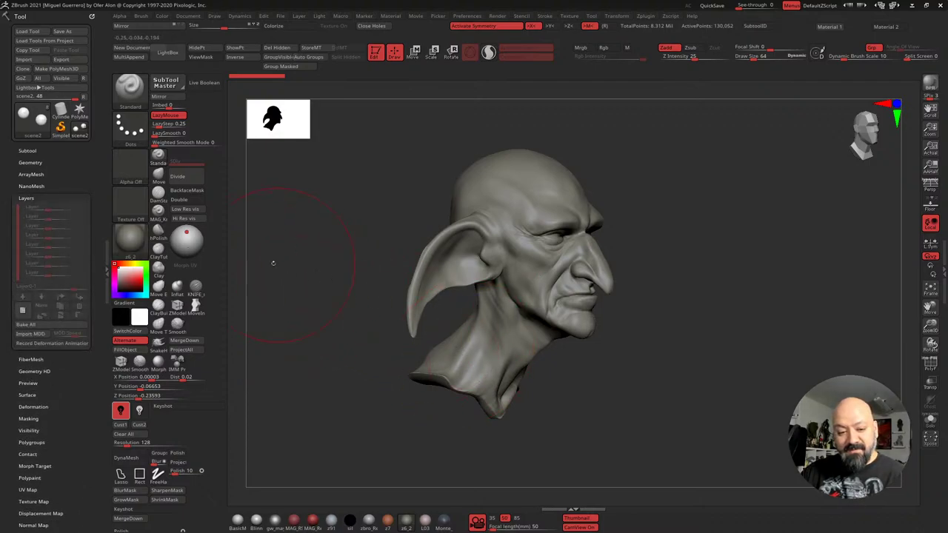
pyautogui.keyDown('alt'); pyautogui.click(504, 255); pyautogui.keyUp('alt')
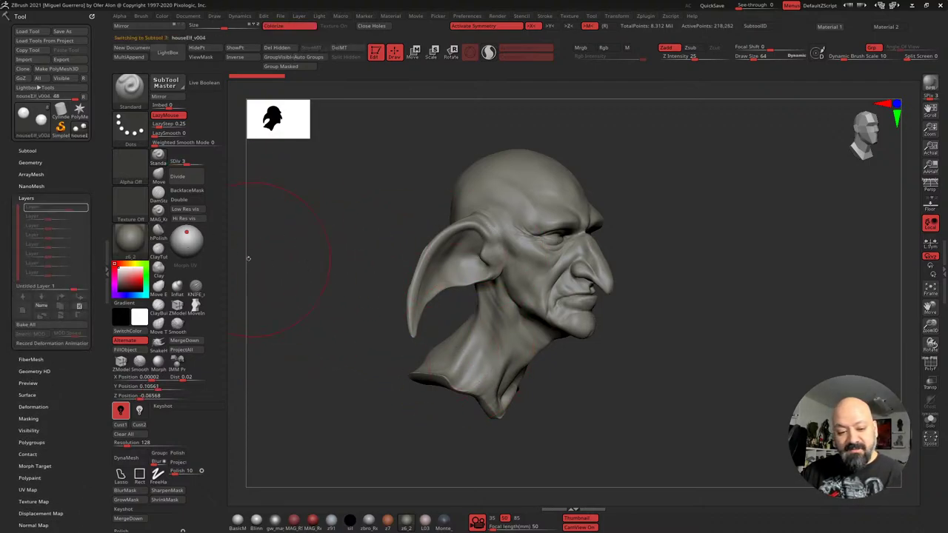
pyautogui.press('d')
pyautogui.press('d')
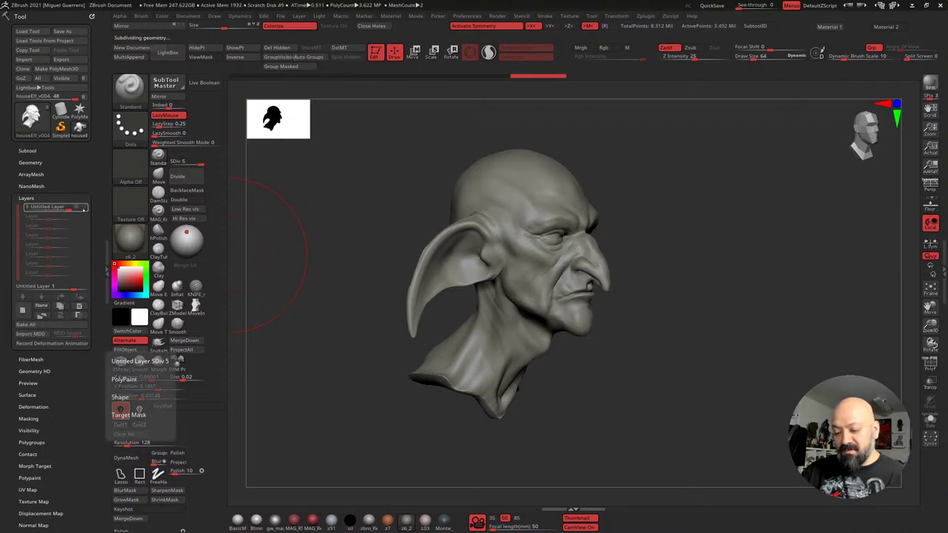
# Toggle the head's Untitled Layer 1 off and on to compare the face, leaving the layer visible
pyautogui.click(85, 210)
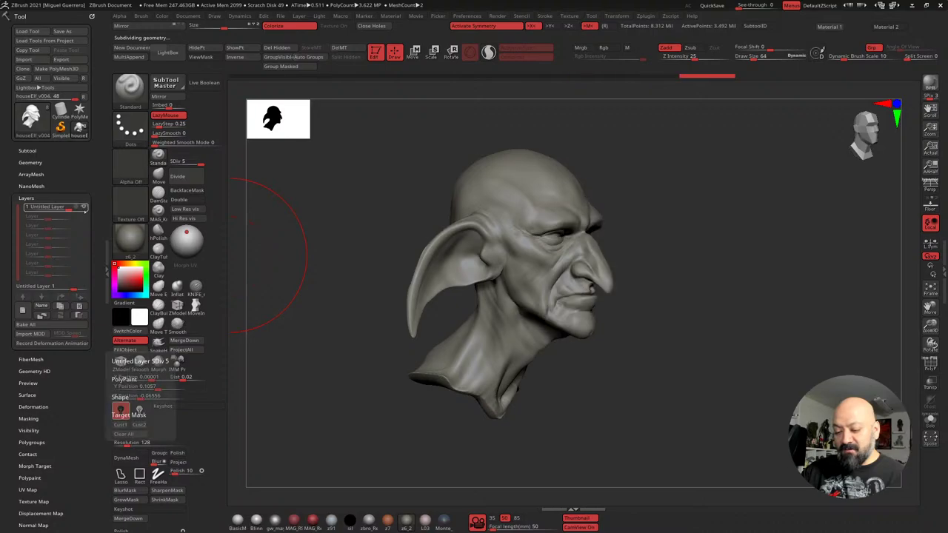
pyautogui.press('d')
pyautogui.moveTo(357, 232); pyautogui.dragTo(326, 232)
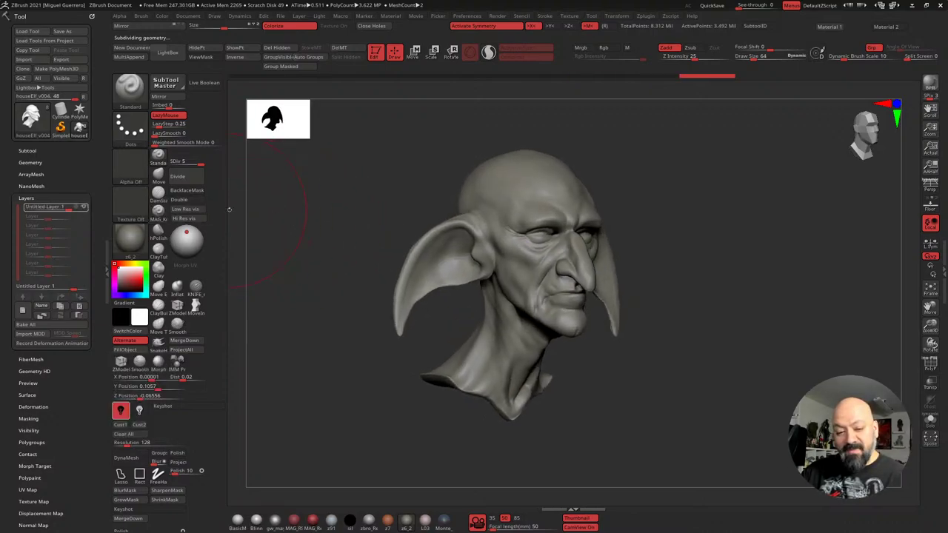
pyautogui.click(83, 209)
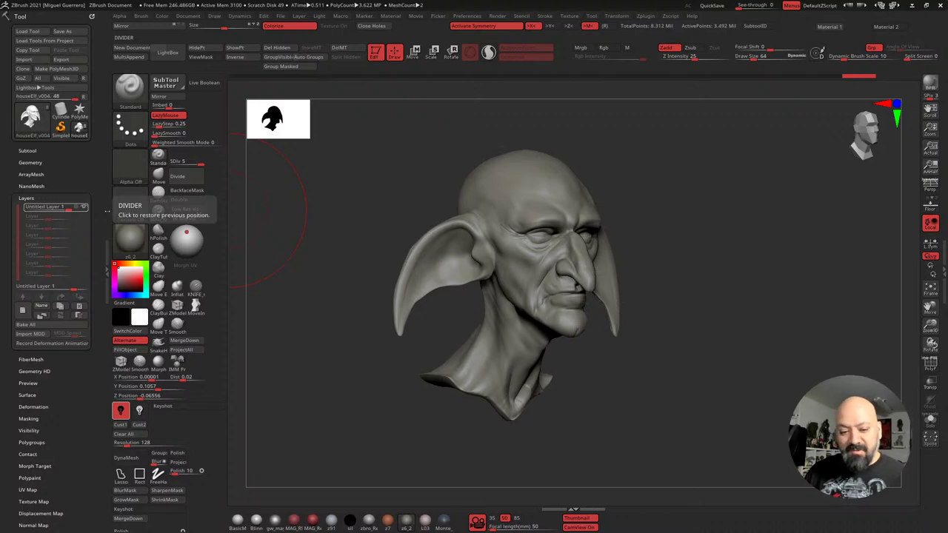
pyautogui.click(83, 207)
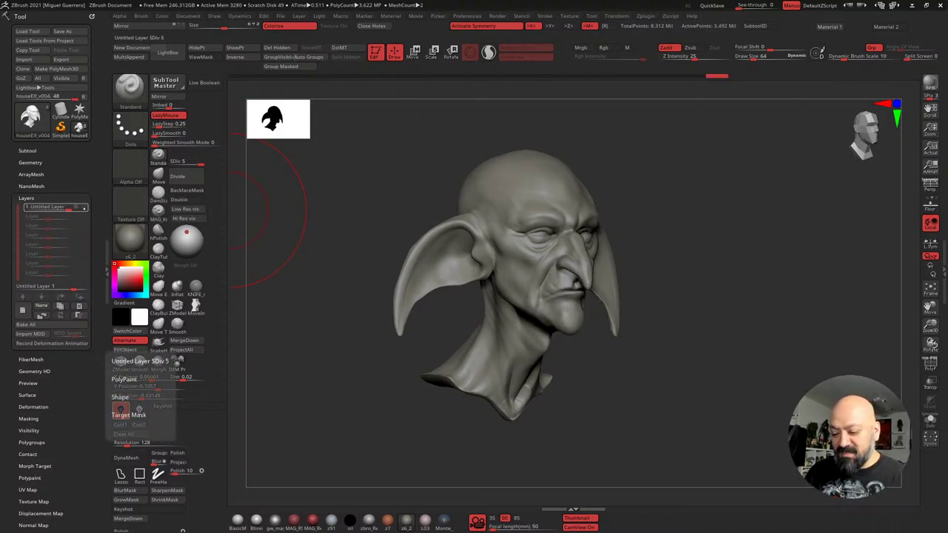
pyautogui.click(84, 207)
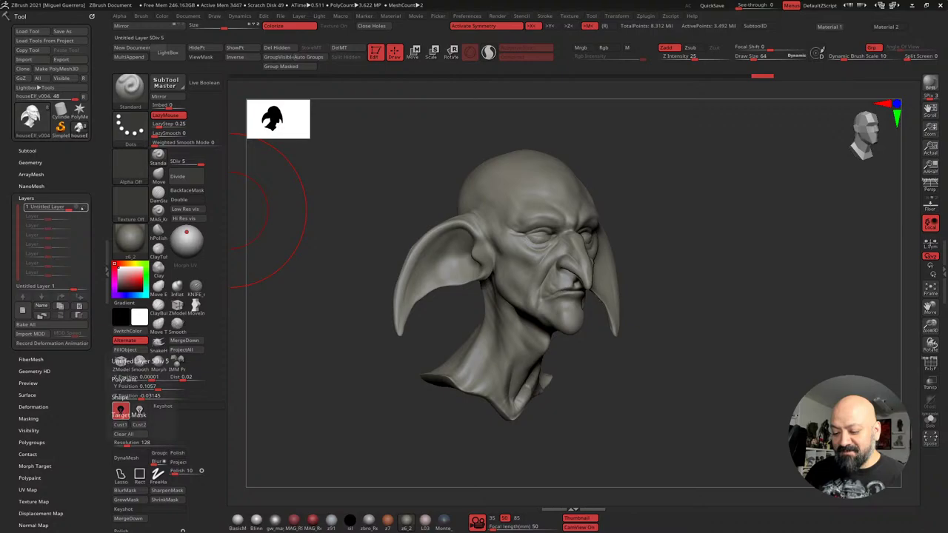
pyautogui.click(84, 207)
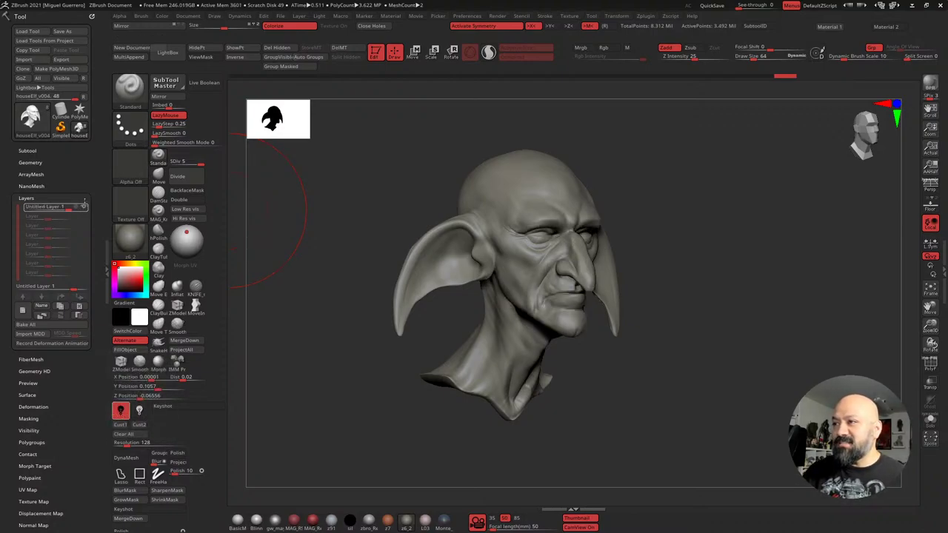
pyautogui.moveTo(346, 261)
pyautogui.mouseDown(button='right')
pyautogui.moveTo(328, 279)
pyautogui.moveTo(340, 252)
pyautogui.moveTo(298, 238)
pyautogui.moveTo(326, 242)
pyautogui.mouseUp(button='right')
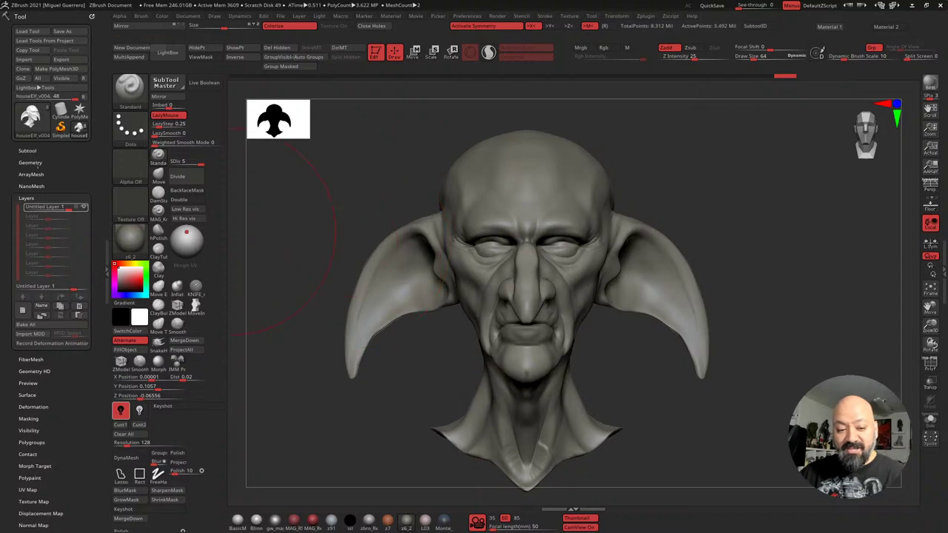
# Select the scene2 eyeball subtool, activate the Move gizmo on it and turn on transparency for the head
pyautogui.click(26, 152)
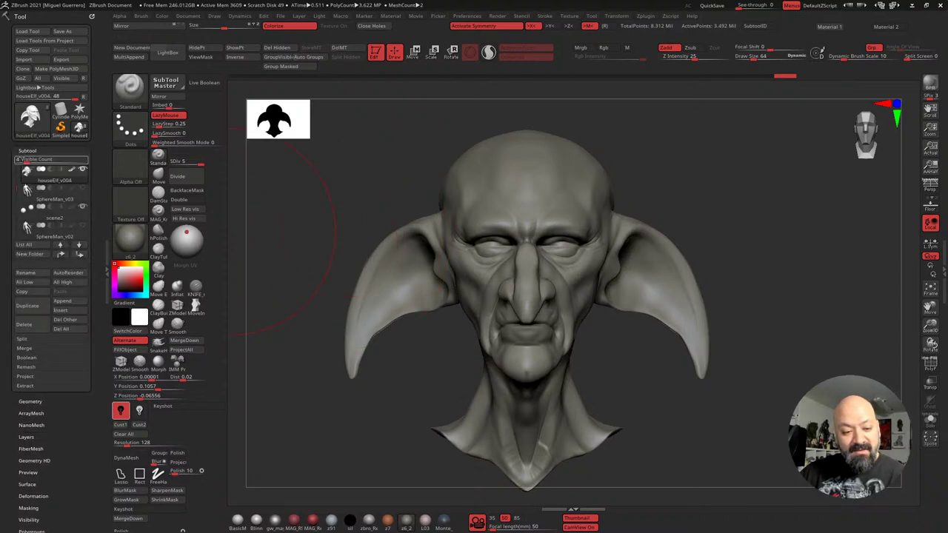
pyautogui.click(49, 216)
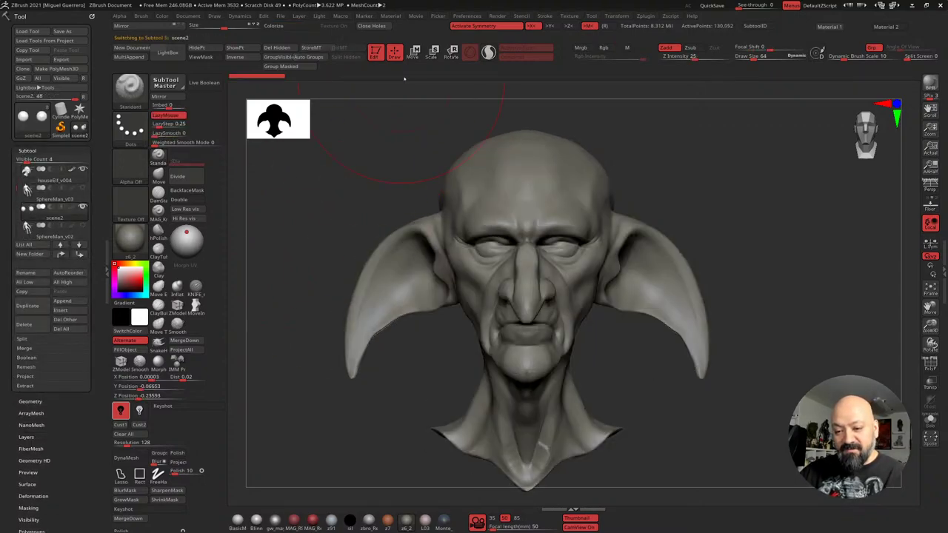
pyautogui.click(413, 52)
pyautogui.keyDown('shift'); pyautogui.moveTo(317, 194); pyautogui.dragTo(375, 192); pyautogui.keyUp('shift')
pyautogui.keyDown('alt'); pyautogui.moveTo(525, 318); pyautogui.dragTo(363, 304); pyautogui.keyUp('alt')
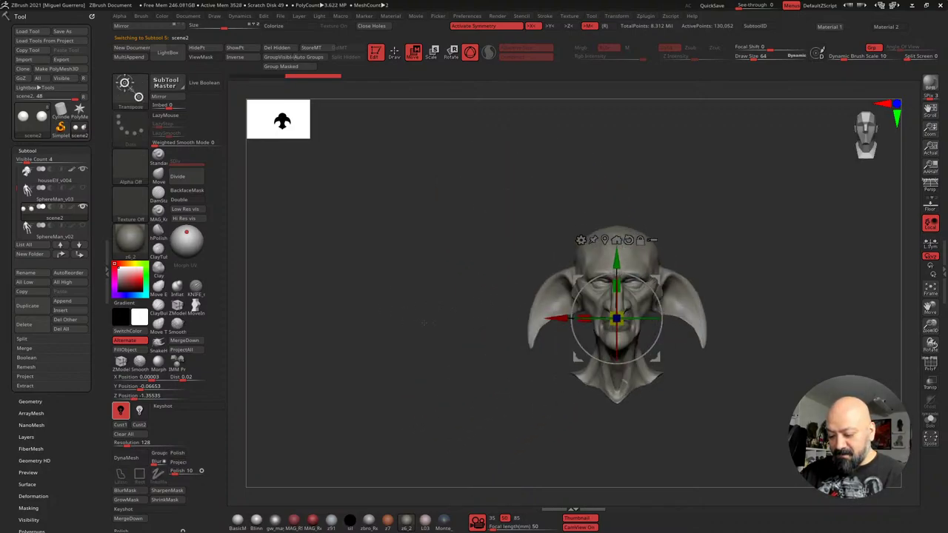
pyautogui.press('f')
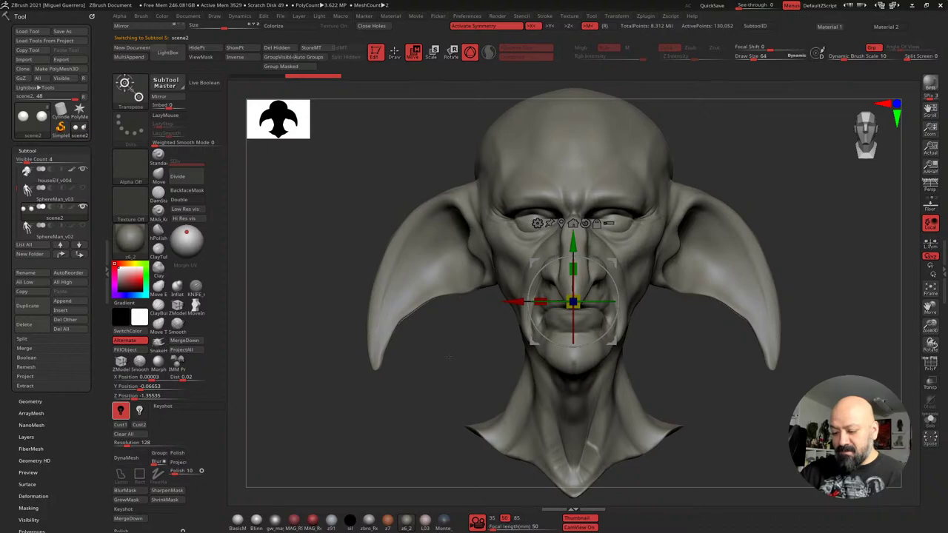
pyautogui.moveTo(447, 357); pyautogui.dragTo(581, 354)
pyautogui.click(930, 382)
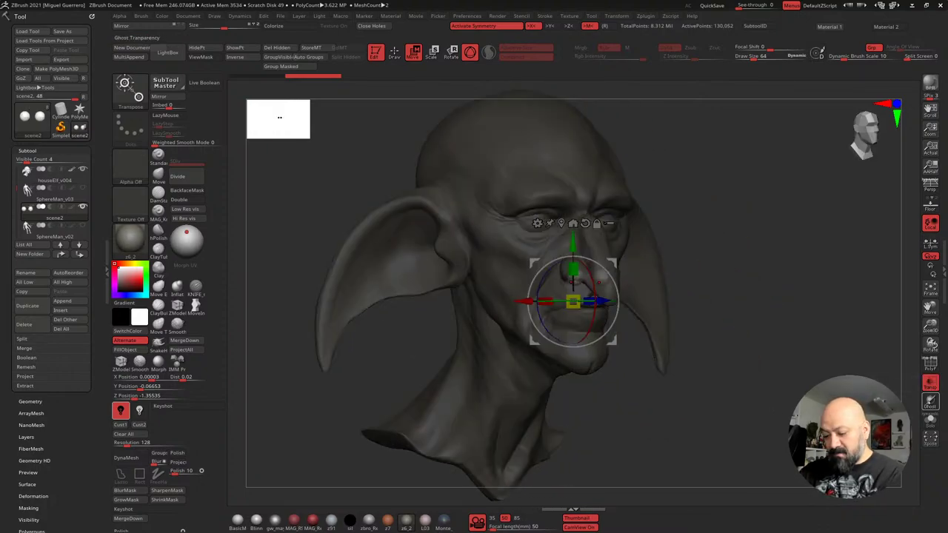
# Move the scene2 eyeballs up and back towards the eye sockets, to about Y -0.67 and Z -1.00
pyautogui.keyDown('shift'); pyautogui.moveTo(729, 363); pyautogui.dragTo(836, 363); pyautogui.keyUp('shift')
pyautogui.moveTo(572, 241); pyautogui.dragTo(573, 194)
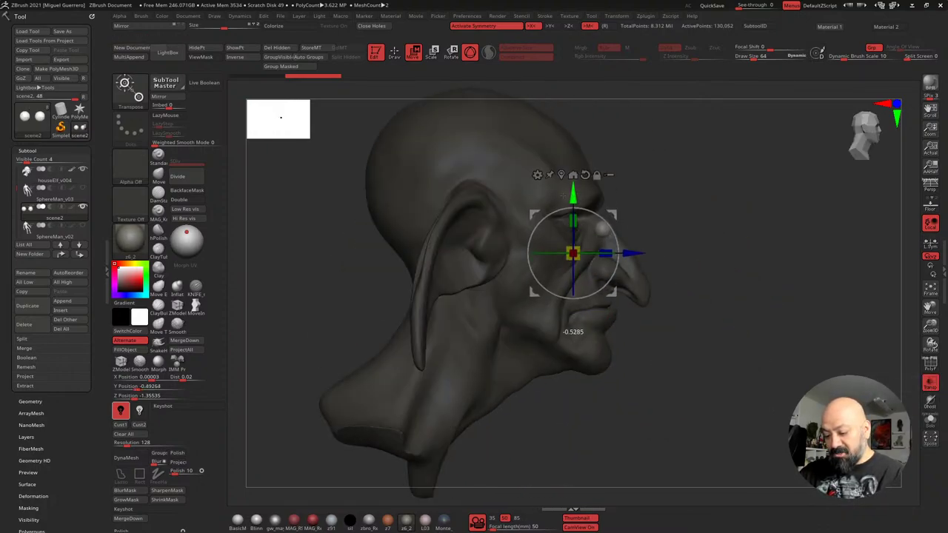
pyautogui.keyDown('alt'); pyautogui.moveTo(573, 253); pyautogui.dragTo(541, 246); pyautogui.keyUp('alt')
pyautogui.moveTo(574, 270); pyautogui.dragTo(489, 272, button='right')
pyautogui.click(392, 54)
pyautogui.click(431, 54)
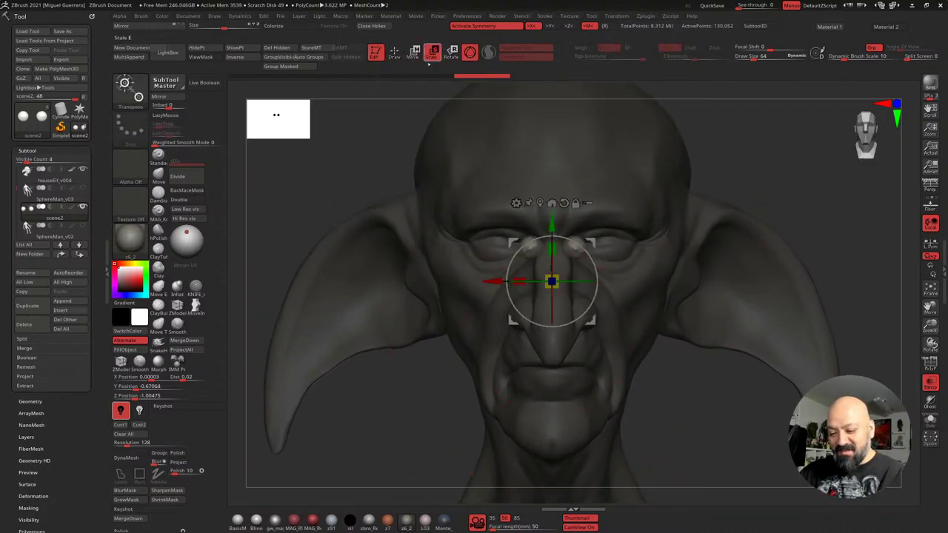
pyautogui.moveTo(492, 281); pyautogui.dragTo(489, 282)
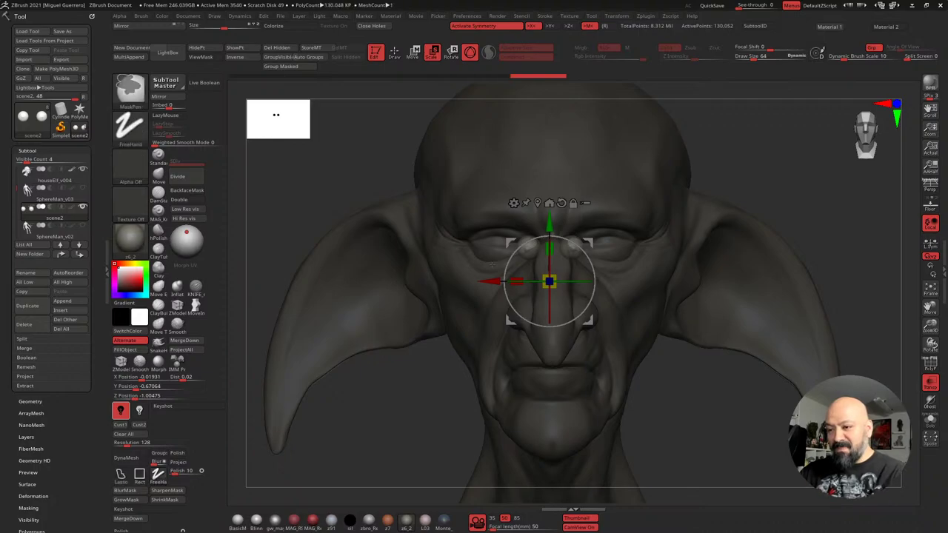
pyautogui.hotkey('ctrl', 'z')
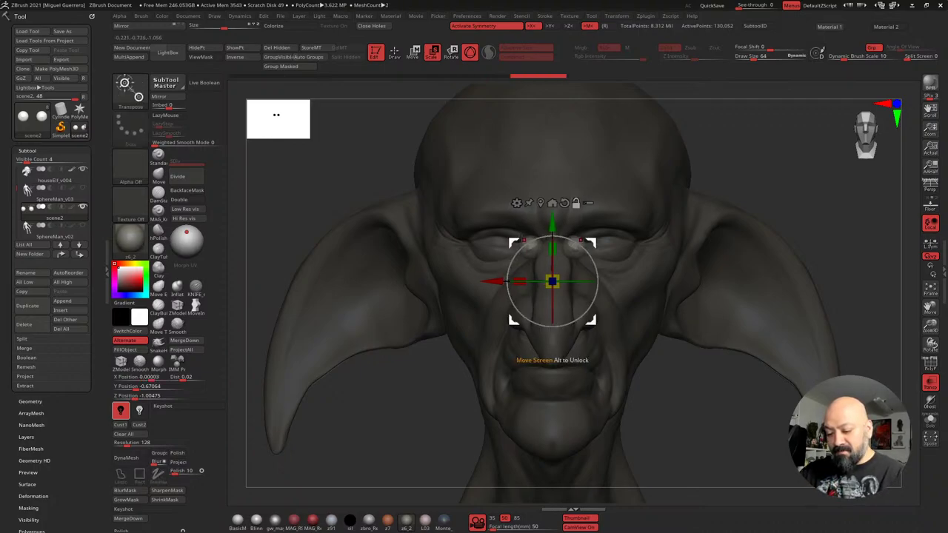
# Select the houseElf_v004 head, hide the scene2 eyeballs and turn transparency off
pyautogui.moveTo(311, 400); pyautogui.dragTo(286, 296)
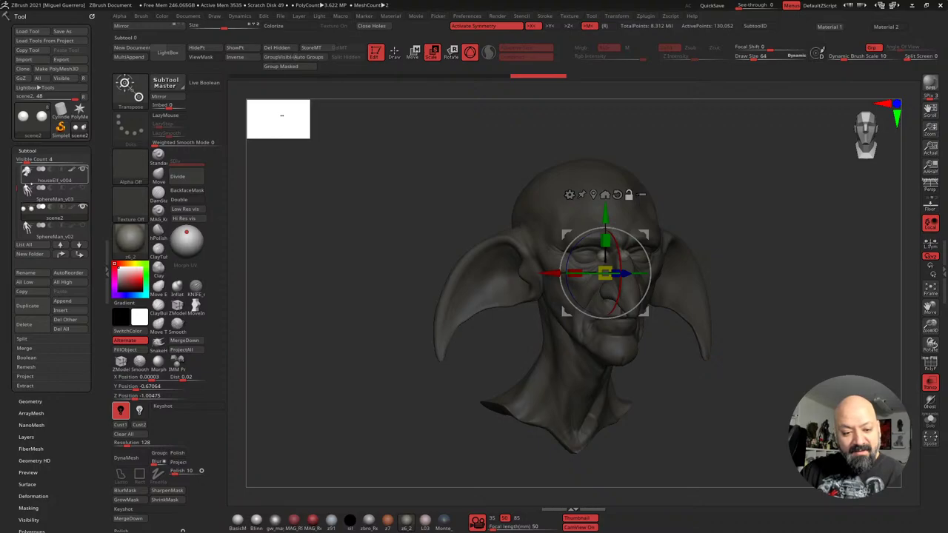
pyautogui.click(51, 175)
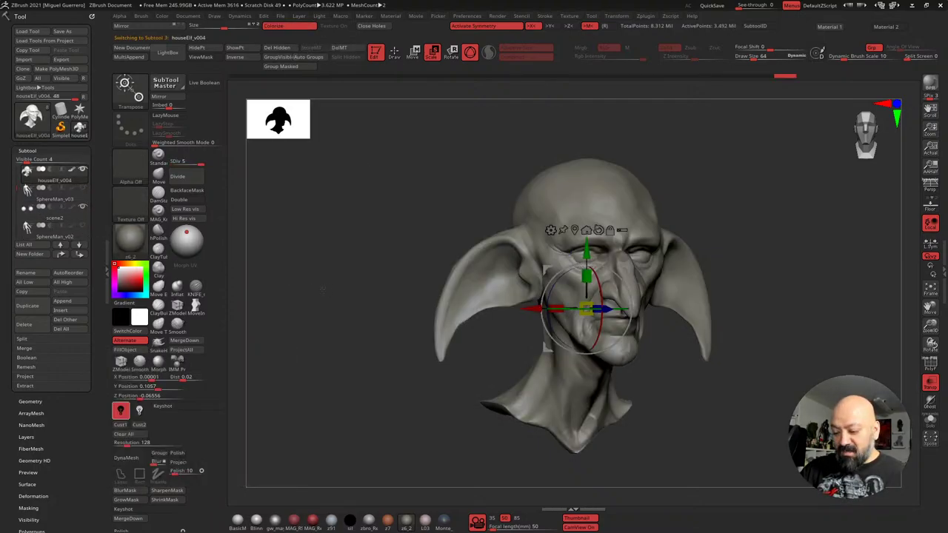
pyautogui.moveTo(208, 252); pyautogui.dragTo(228, 253)
pyautogui.click(83, 208)
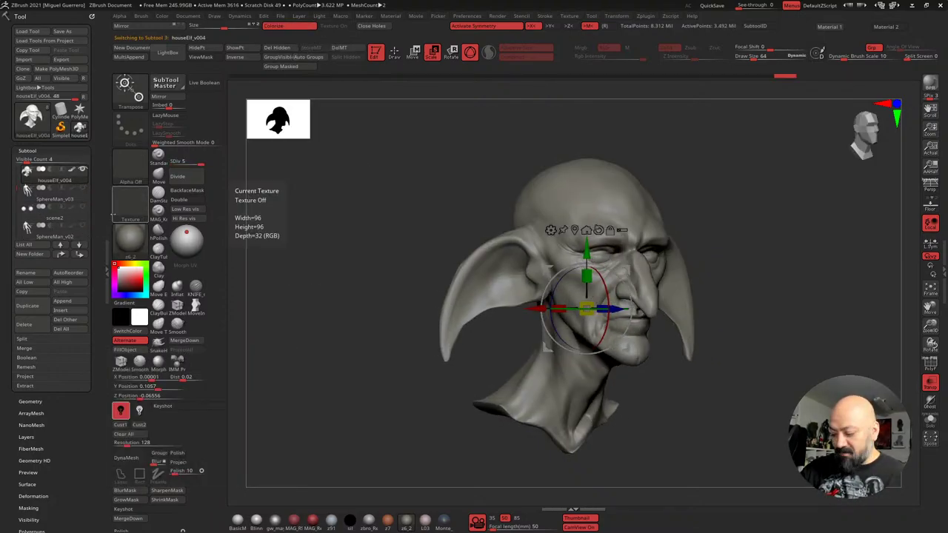
pyautogui.click(930, 383)
pyautogui.keyDown('shift'); pyautogui.moveTo(318, 320); pyautogui.dragTo(257, 320); pyautogui.keyUp('shift')
# Append a Sphere3D to the tool and select the new sphere in the subtool list
pyautogui.click(63, 302)
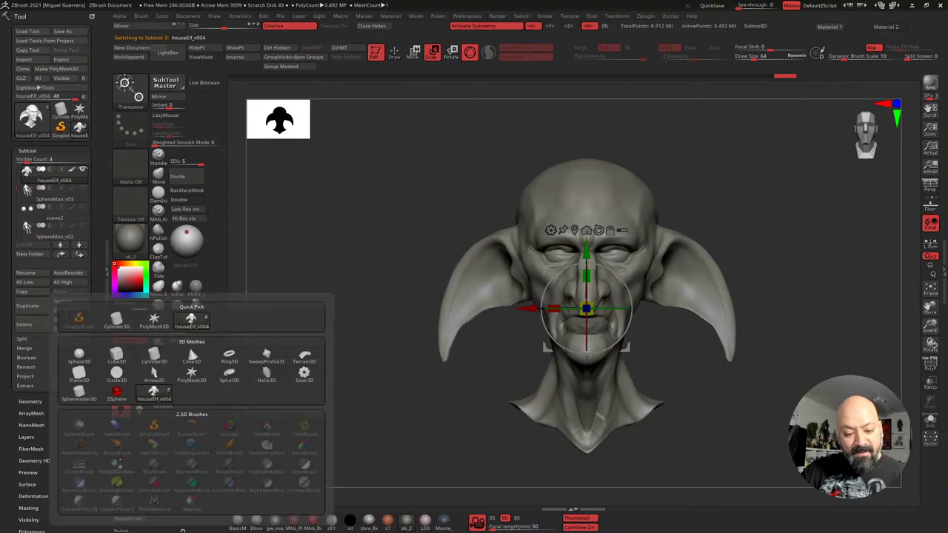
pyautogui.click(79, 356)
pyautogui.moveTo(16, 187); pyautogui.dragTo(16, 216)
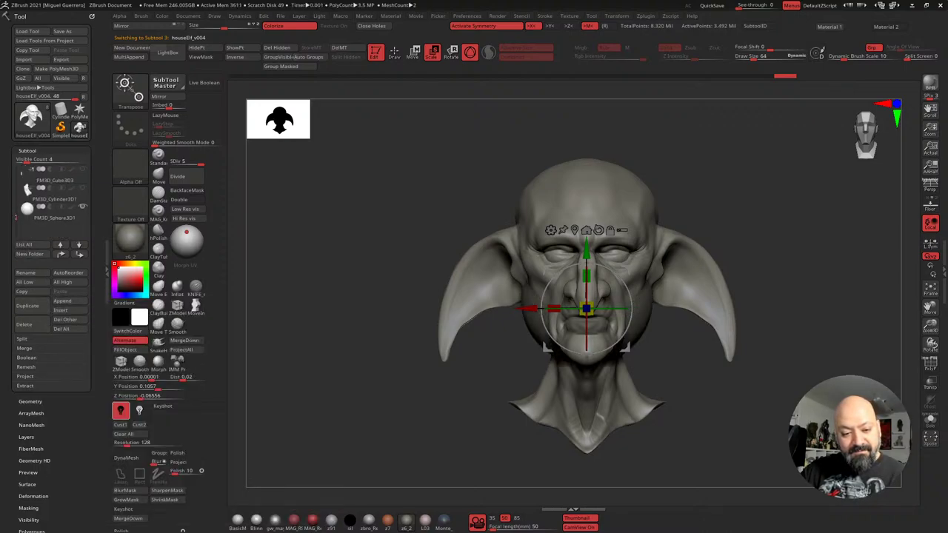
pyautogui.click(55, 215)
pyautogui.keyDown('alt'); pyautogui.moveTo(400, 222); pyautogui.dragTo(406, 74); pyautogui.keyUp('alt')
pyautogui.press('q')
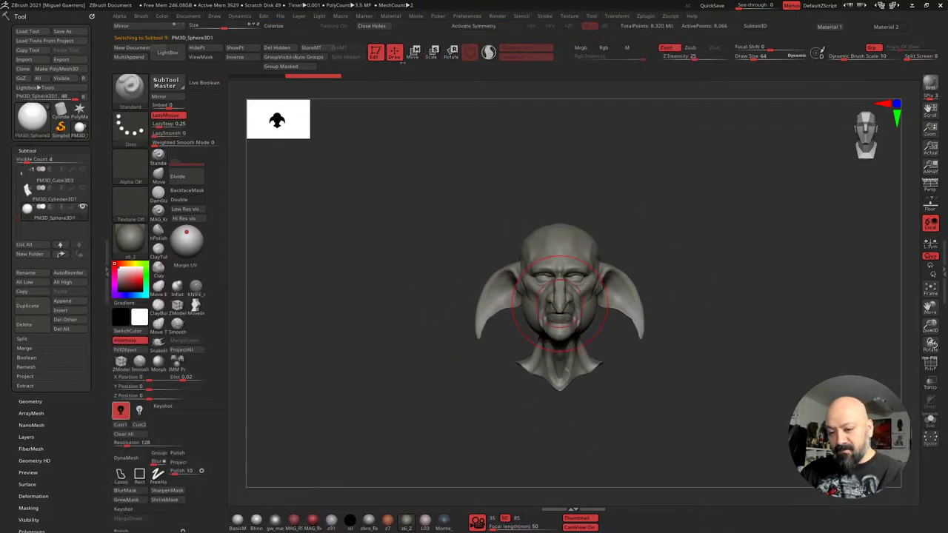
# Scale the sphere down to eyeball size and place it near the character's right eye, at about X -0.66, Y -0.78, Z -1.28
pyautogui.press('w')
pyautogui.moveTo(498, 303); pyautogui.dragTo(474, 303)
pyautogui.moveTo(535, 244); pyautogui.dragTo(535, 214)
pyautogui.moveTo(531, 272); pyautogui.dragTo(504, 273)
pyautogui.moveTo(403, 274); pyautogui.dragTo(533, 275)
pyautogui.moveTo(592, 274); pyautogui.dragTo(640, 273)
pyautogui.moveTo(600, 279); pyautogui.dragTo(577, 309, button='right')
pyautogui.moveTo(585, 269); pyautogui.dragTo(560, 273)
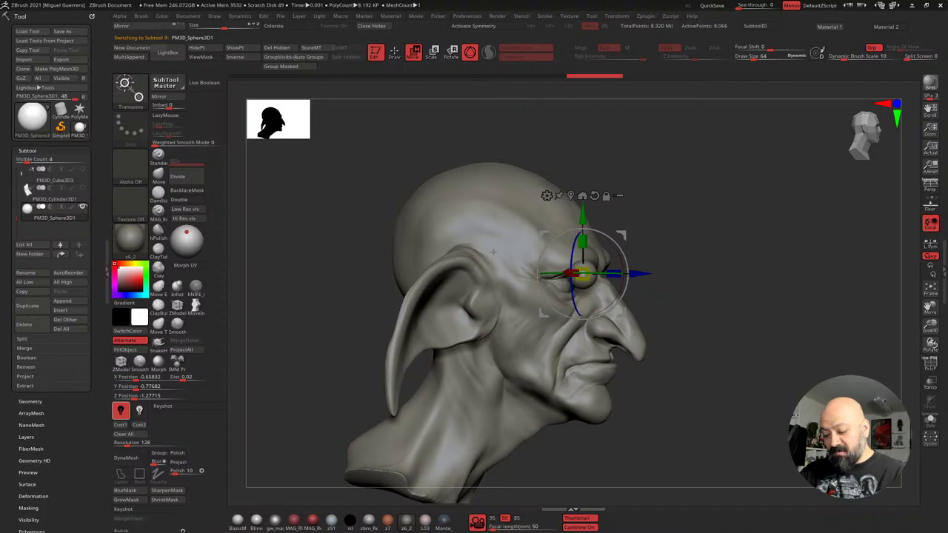
# Refine the eyeball's position in front and profile views to about X -0.43, Y -0.68, Z -0.92 inside the right eye socket
pyautogui.keyDown('shift'); pyautogui.moveTo(570, 273); pyautogui.dragTo(533, 273, button='right'); pyautogui.keyUp('shift')
pyautogui.moveTo(523, 274); pyautogui.dragTo(542, 274)
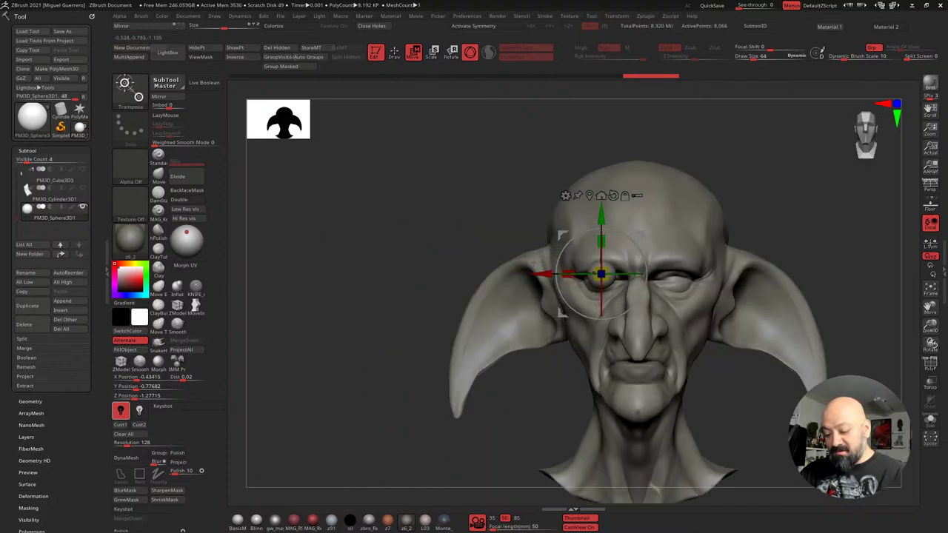
pyautogui.keyDown('shift'); pyautogui.moveTo(548, 274); pyautogui.dragTo(636, 275, button='right'); pyautogui.keyUp('shift')
pyautogui.moveTo(661, 275); pyautogui.dragTo(640, 275)
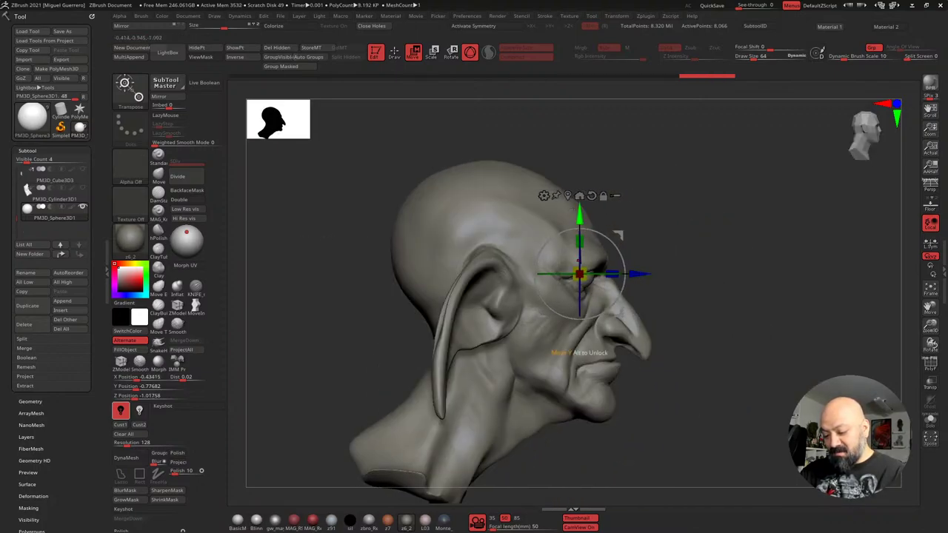
pyautogui.moveTo(580, 216); pyautogui.dragTo(580, 223)
pyautogui.moveTo(639, 282); pyautogui.dragTo(630, 282)
pyautogui.keyDown('shift'); pyautogui.moveTo(630, 282); pyautogui.dragTo(567, 300, button='right'); pyautogui.keyUp('shift')
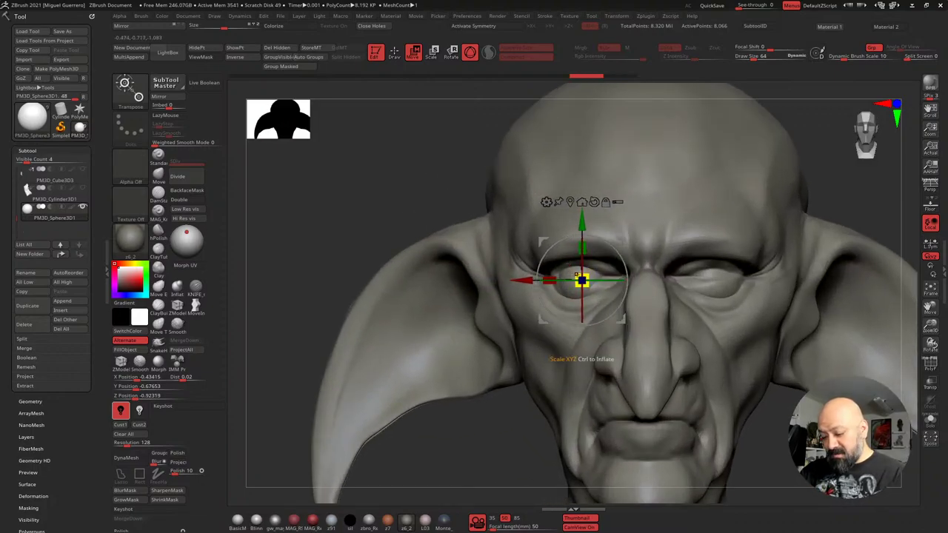
# Check the eyeball's wireframe, make the head transparent and shift the eyeball inward to about X -0.41
pyautogui.hotkey('shift', 'f')
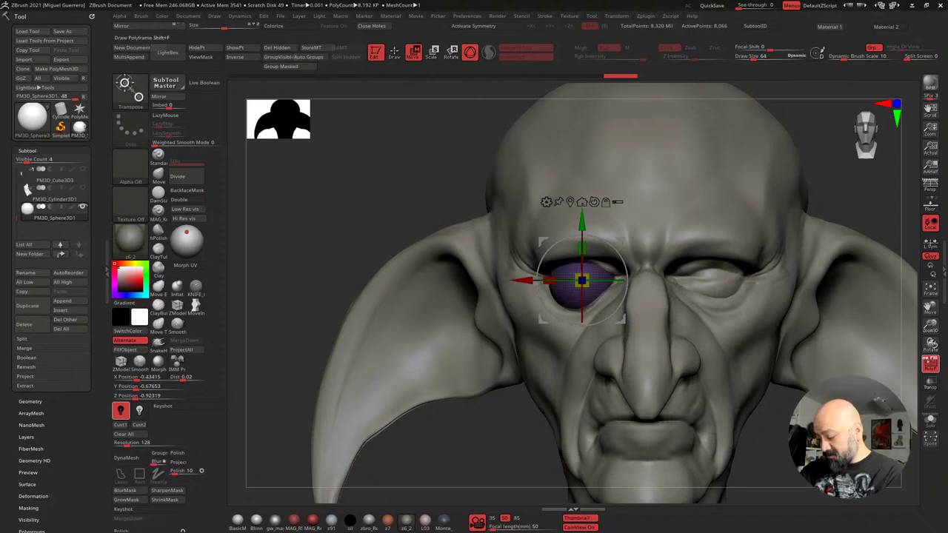
pyautogui.keyDown('alt'); pyautogui.moveTo(612, 293); pyautogui.dragTo(554, 277, button='right'); pyautogui.keyUp('alt')
pyautogui.hotkey('shift', 't')
pyautogui.hotkey('shift', 'f')
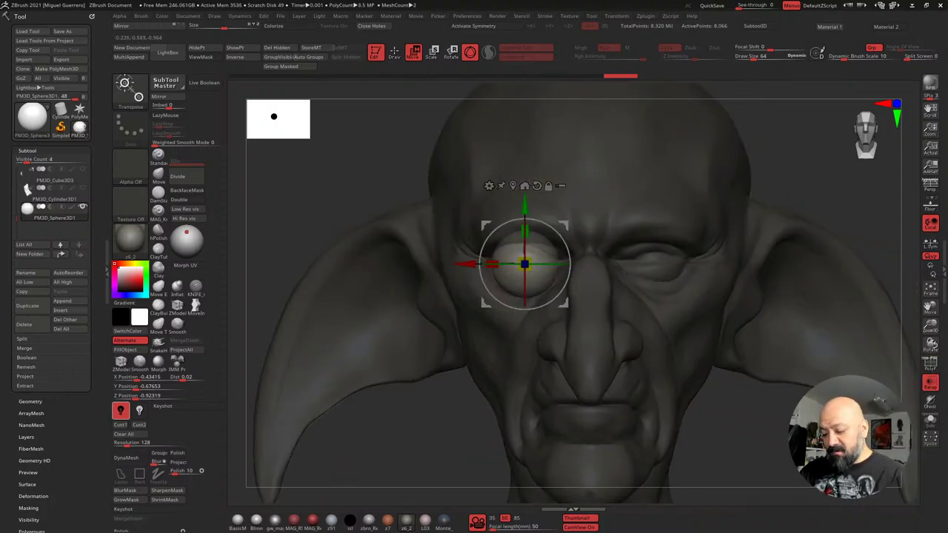
pyautogui.moveTo(456, 264); pyautogui.dragTo(462, 244)
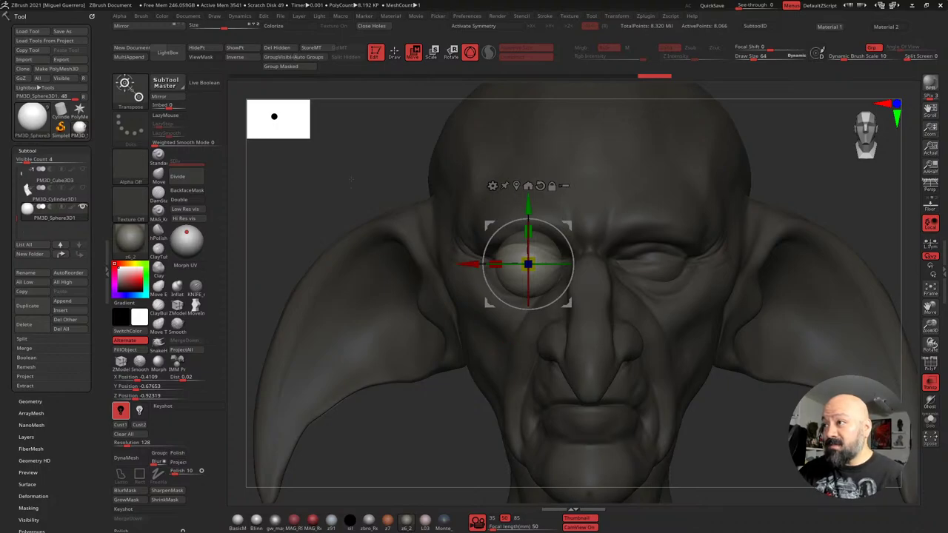
pyautogui.keyDown('alt'); pyautogui.moveTo(333, 174); pyautogui.dragTo(342, 178); pyautogui.keyUp('alt')
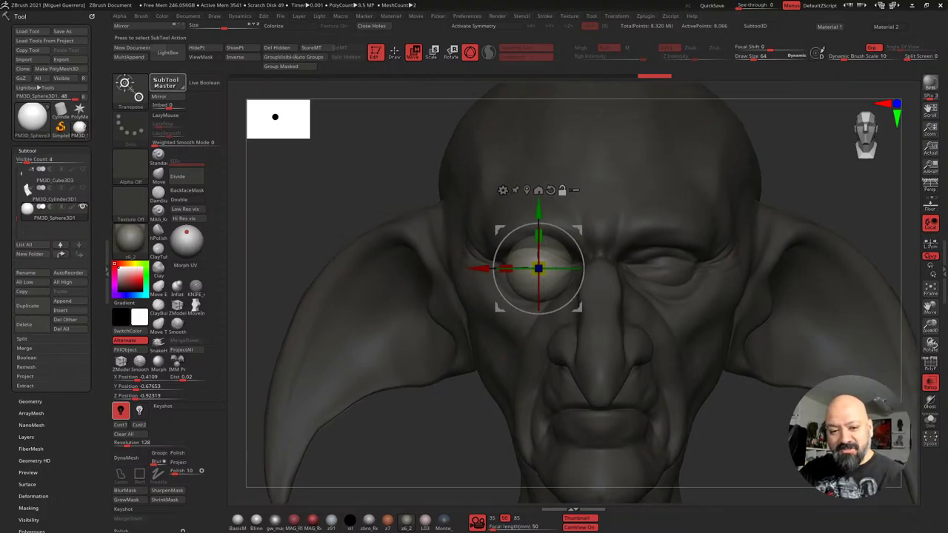
# Mirror the eyeball into the opposite eye socket with SubTool Master and turn off the transparent display of the head
pyautogui.click(159, 96)
pyautogui.click(413, 245)
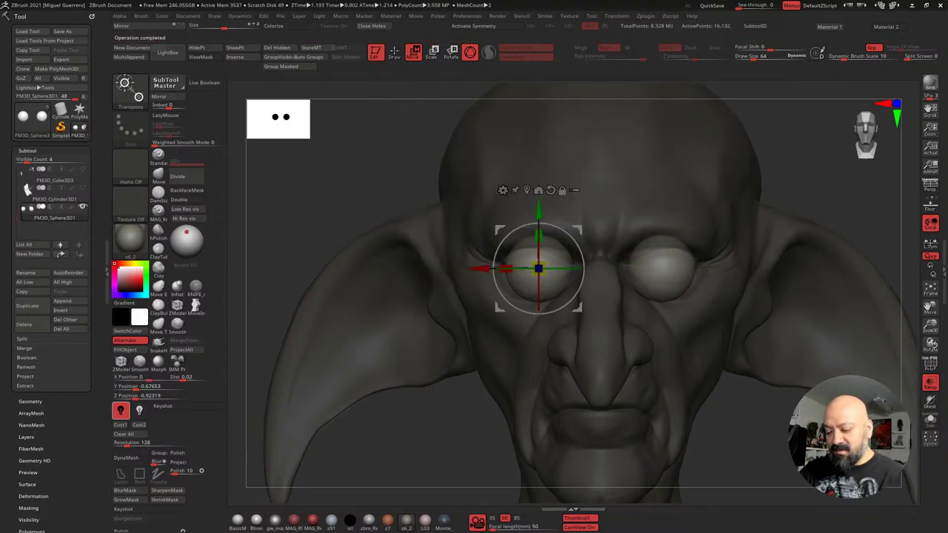
pyautogui.moveTo(316, 183); pyautogui.dragTo(338, 185)
pyautogui.click(931, 382)
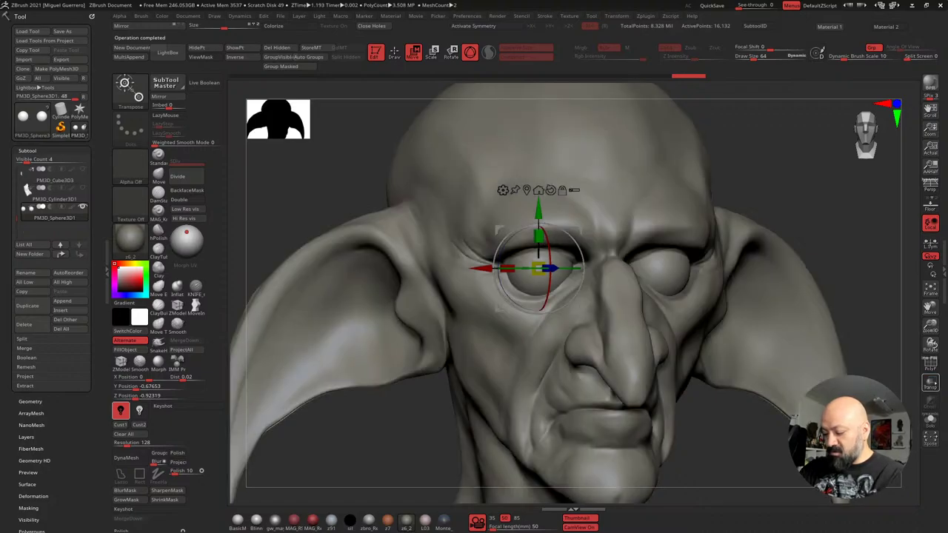
# Push both eyeballs deeper into the eye sockets, to about Z -0.83
pyautogui.moveTo(770, 311); pyautogui.dragTo(852, 311)
pyautogui.moveTo(598, 268); pyautogui.dragTo(584, 268)
pyautogui.moveTo(629, 152); pyautogui.dragTo(408, 170)
pyautogui.press('q')
pyautogui.press('w')
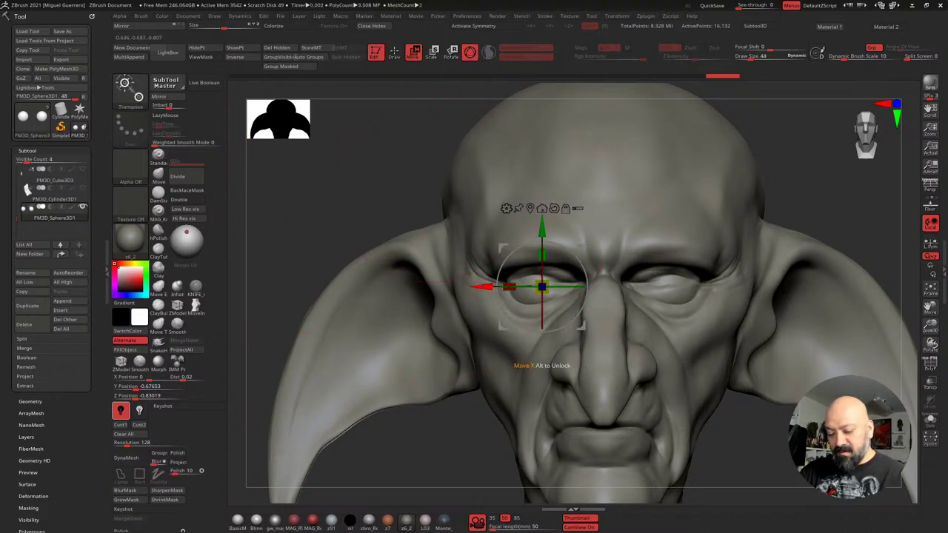
# Turn on X symmetry and reposition the eyeballs in profile and front views to about Y -0.74, Z -0.86
pyautogui.moveTo(482, 286)
pyautogui.mouseDown()
pyautogui.moveTo(505, 287)
pyautogui.moveTo(484, 287)
pyautogui.mouseUp()
pyautogui.press('x')
pyautogui.keyDown('shift'); pyautogui.moveTo(310, 206); pyautogui.dragTo(444, 225); pyautogui.keyUp('shift')
pyautogui.moveTo(543, 287); pyautogui.dragTo(547, 279)
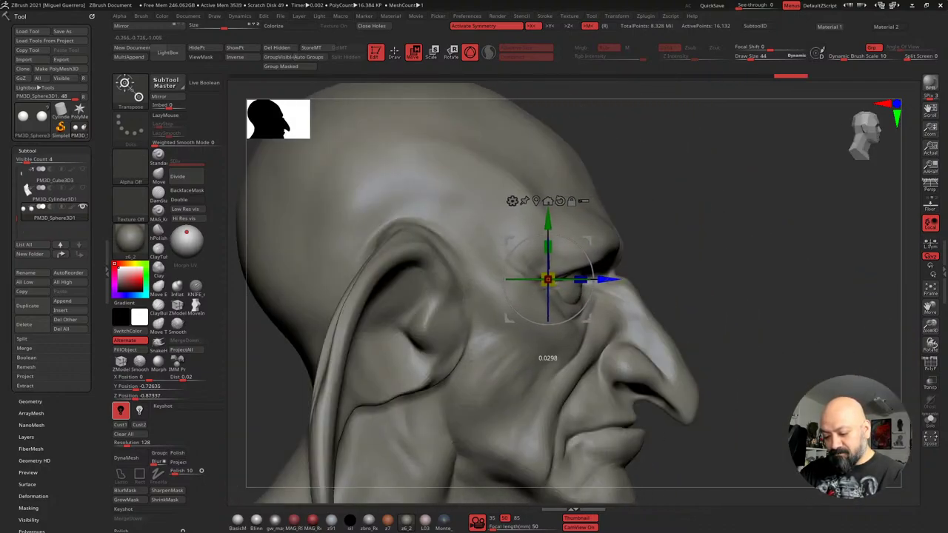
pyautogui.moveTo(715, 310); pyautogui.dragTo(585, 314)
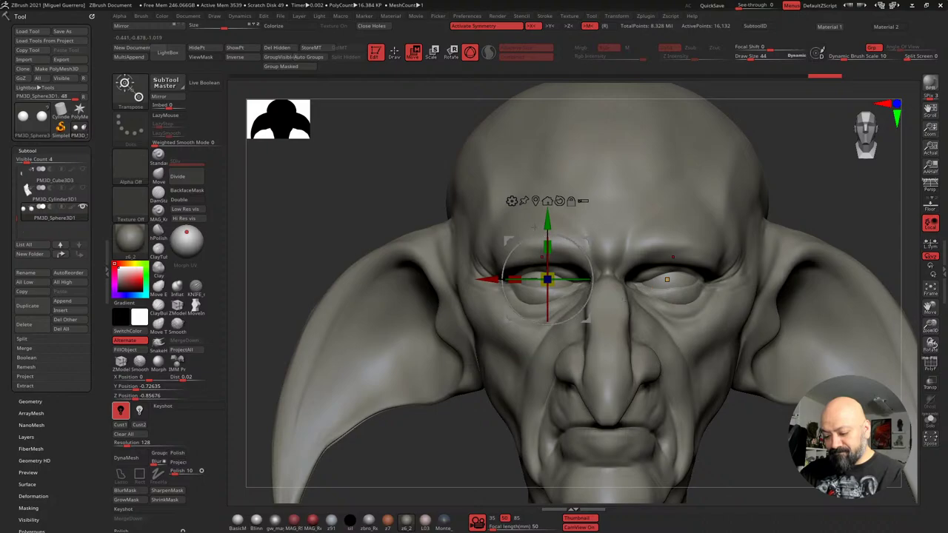
pyautogui.moveTo(547, 224); pyautogui.dragTo(547, 222)
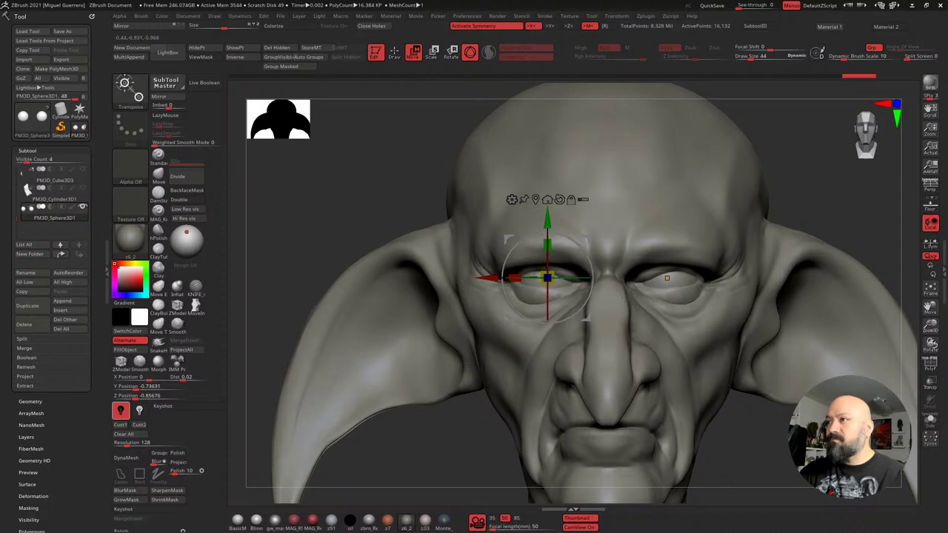
# Make the houseElf_v004 head the active subtool, show its layers and lower it to subdivision level 3
pyautogui.keyDown('alt'); pyautogui.moveTo(338, 194); pyautogui.dragTo(300, 206); pyautogui.keyUp('alt')
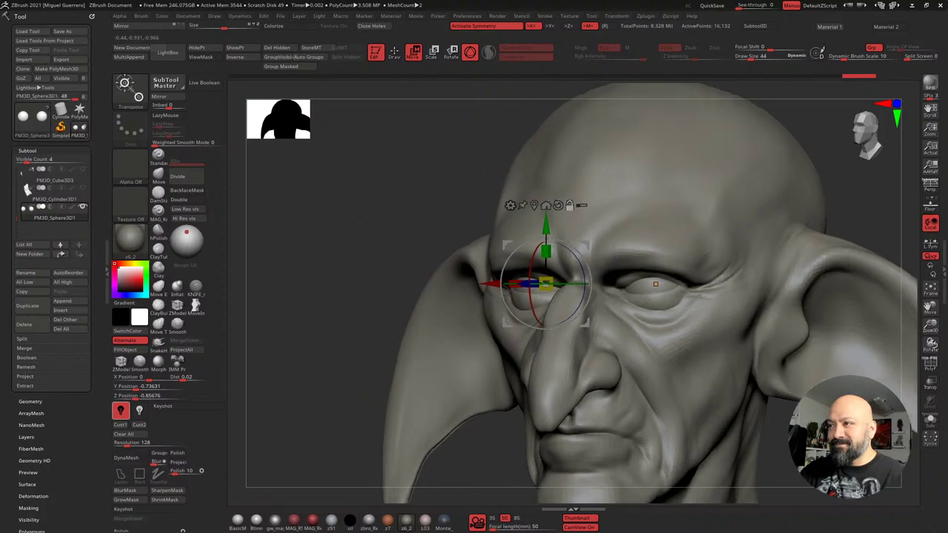
pyautogui.moveTo(359, 226); pyautogui.dragTo(397, 219)
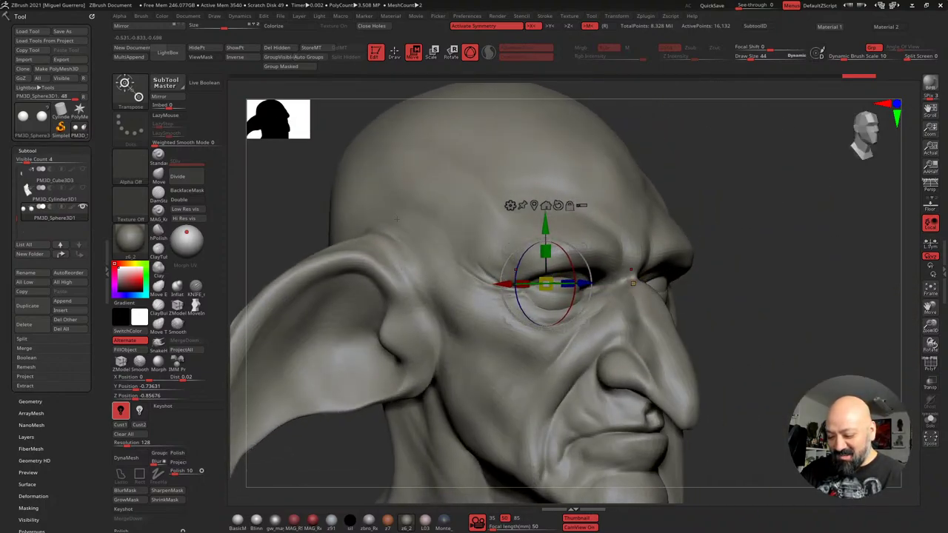
pyautogui.moveTo(779, 346)
pyautogui.mouseDown()
pyautogui.moveTo(792, 368)
pyautogui.moveTo(796, 422)
pyautogui.mouseUp()
pyautogui.press('q')
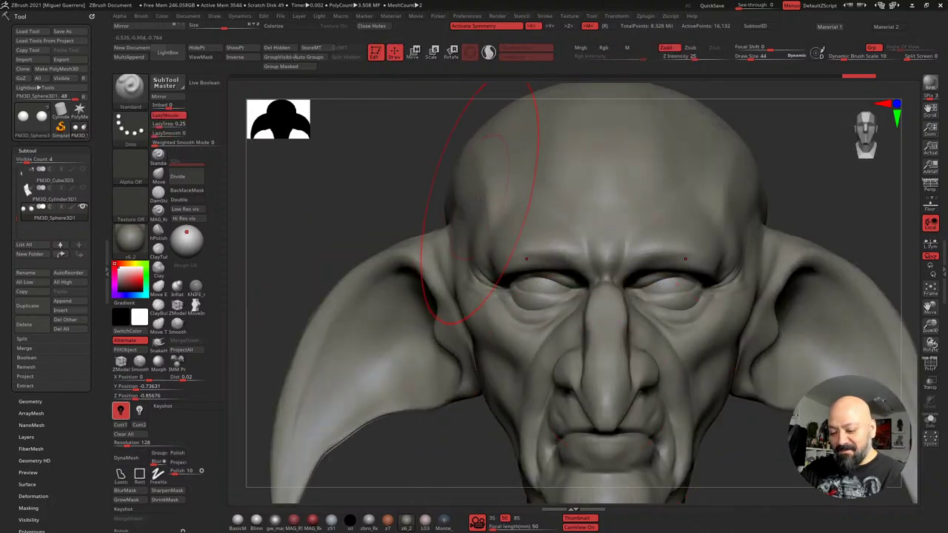
pyautogui.keyDown('alt'); pyautogui.click(472, 216); pyautogui.keyUp('alt')
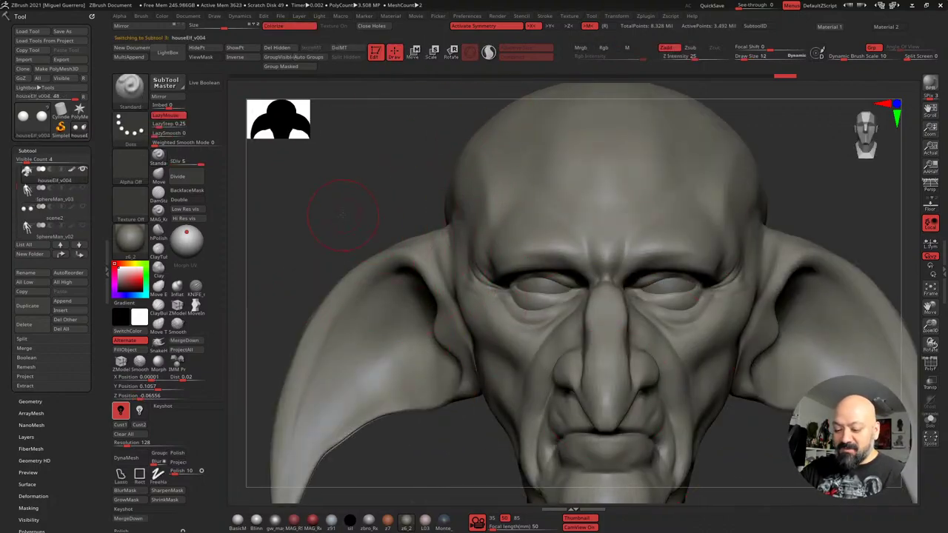
pyautogui.moveTo(333, 228)
pyautogui.mouseDown()
pyautogui.moveTo(386, 231)
pyautogui.moveTo(330, 219)
pyautogui.moveTo(332, 201)
pyautogui.moveTo(339, 236)
pyautogui.moveTo(328, 252)
pyautogui.moveTo(336, 243)
pyautogui.moveTo(314, 247)
pyautogui.mouseUp()
pyautogui.moveTo(268, 222); pyautogui.dragTo(262, 221)
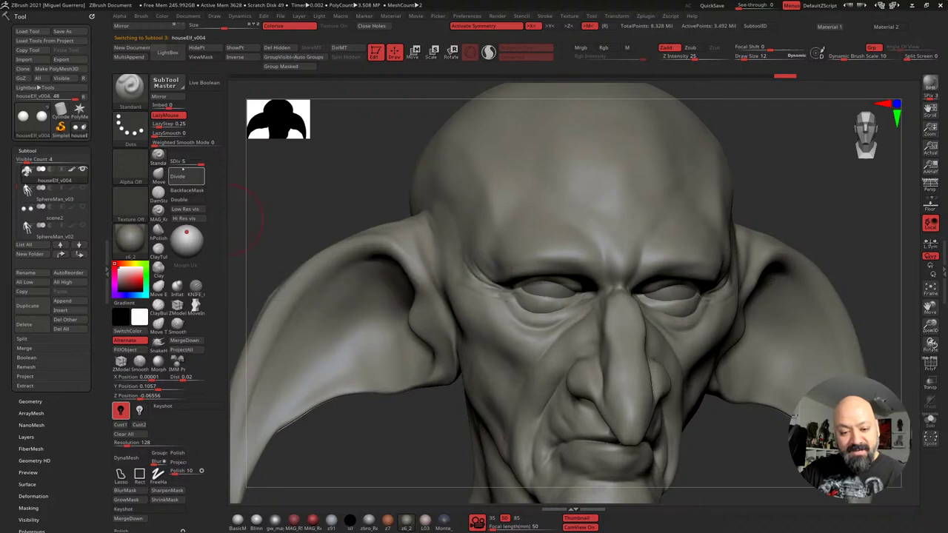
pyautogui.click(26, 437)
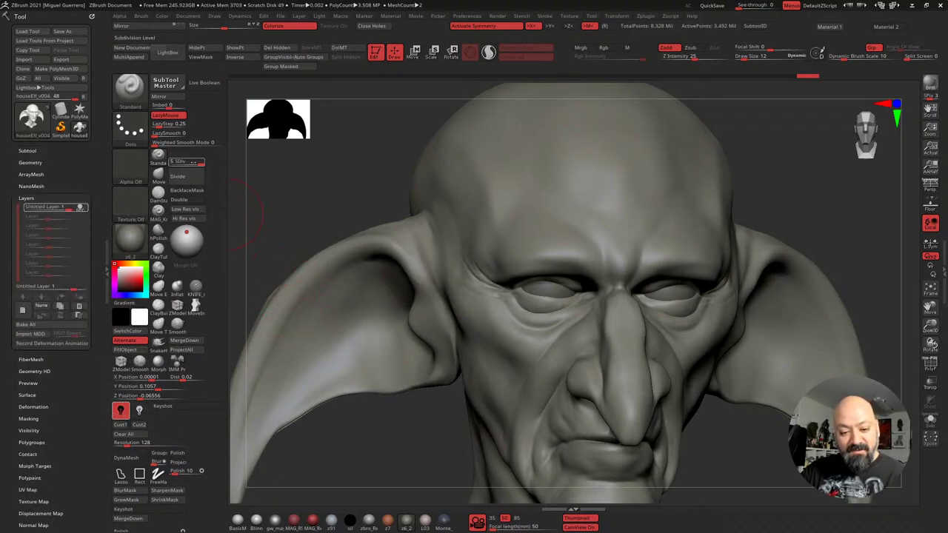
pyautogui.moveTo(328, 207)
pyautogui.mouseDown()
pyautogui.moveTo(332, 163)
pyautogui.moveTo(356, 278)
pyautogui.moveTo(408, 225)
pyautogui.mouseUp()
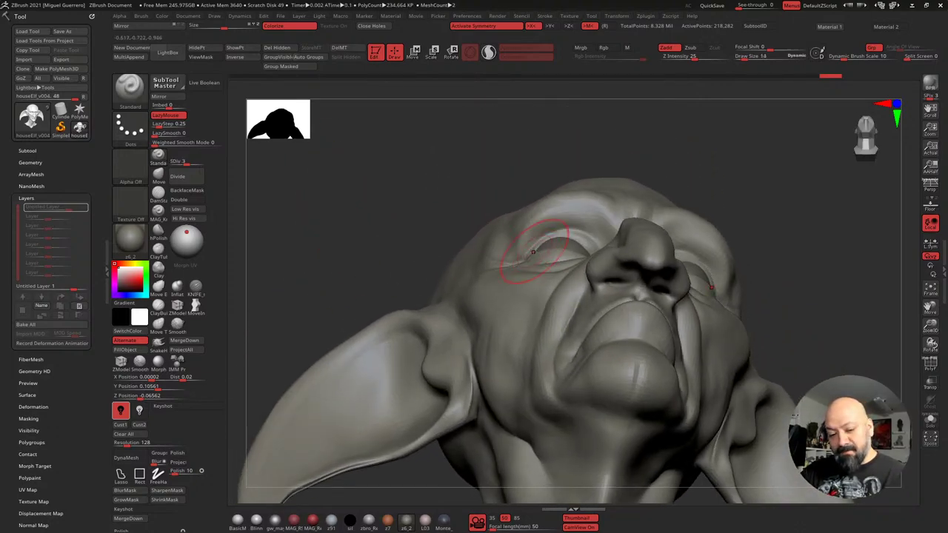
# Reshape the eyelids around the new eyeballs with the Move brush at Z Intensity 11, working from below and three-quarter views
pyautogui.press('b')
pyautogui.press('m')
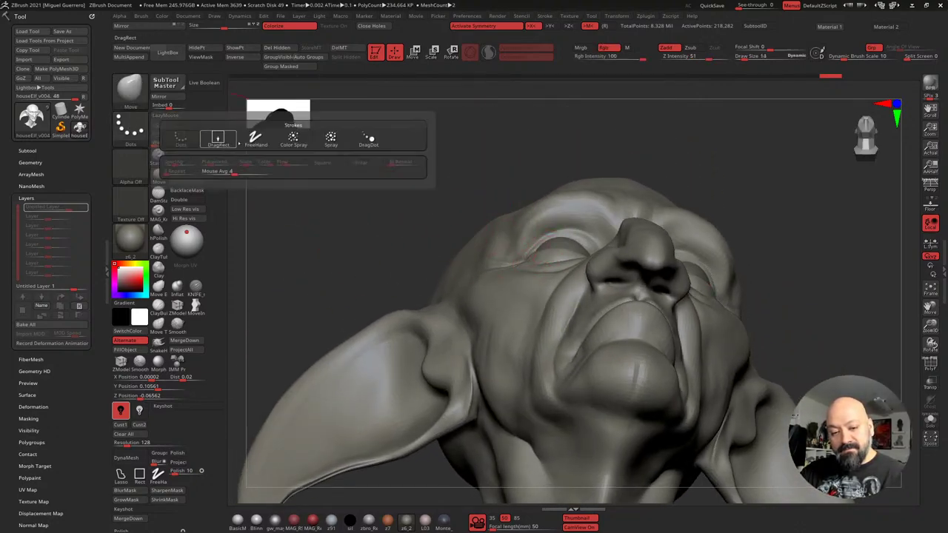
pyautogui.press('v')
pyautogui.click(671, 59)
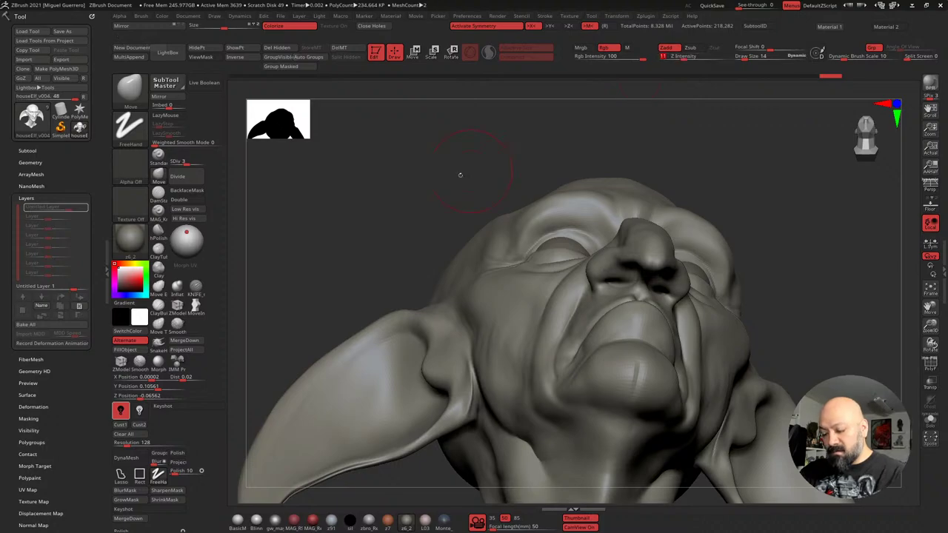
pyautogui.moveTo(460, 174); pyautogui.dragTo(453, 165)
pyautogui.moveTo(537, 241); pyautogui.dragTo(537, 234)
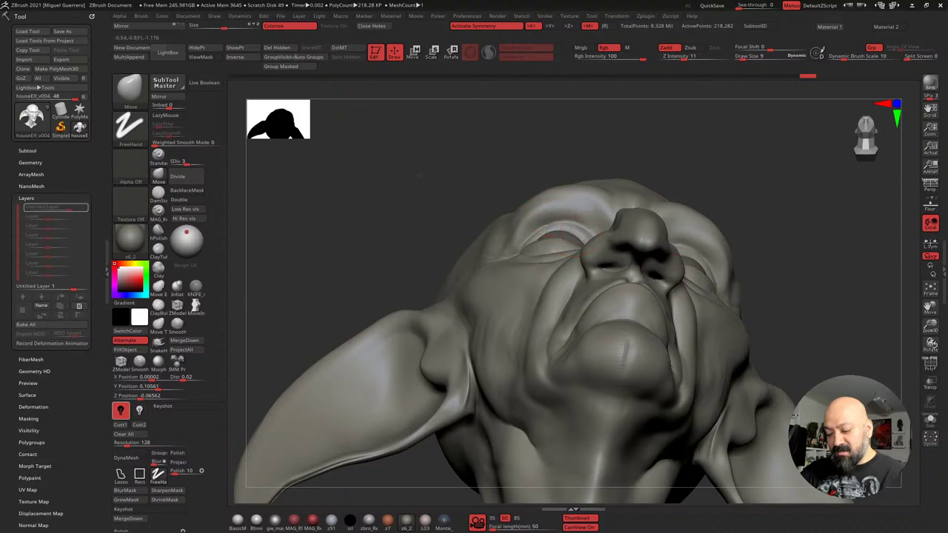
pyautogui.moveTo(419, 176); pyautogui.dragTo(581, 252)
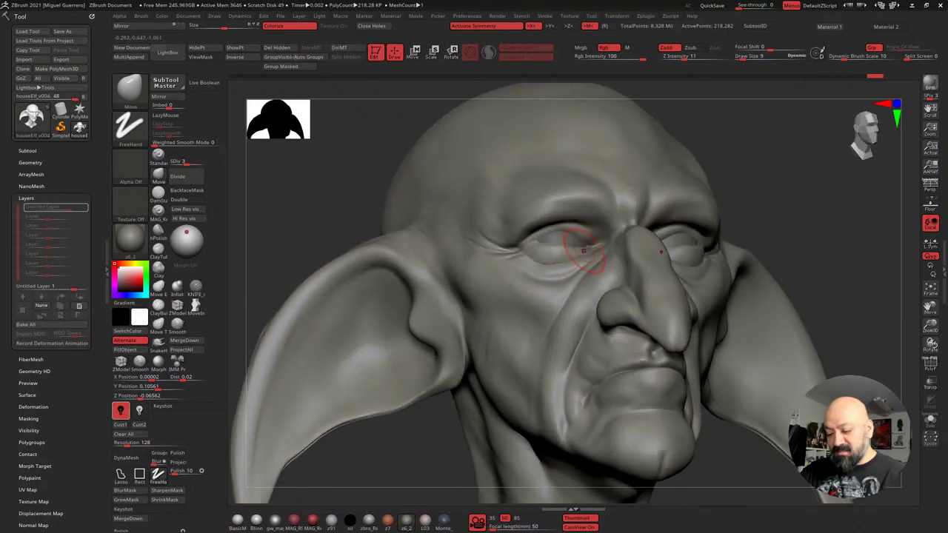
pyautogui.moveTo(420, 182)
pyautogui.mouseDown()
pyautogui.moveTo(345, 176)
pyautogui.moveTo(356, 199)
pyautogui.mouseUp()
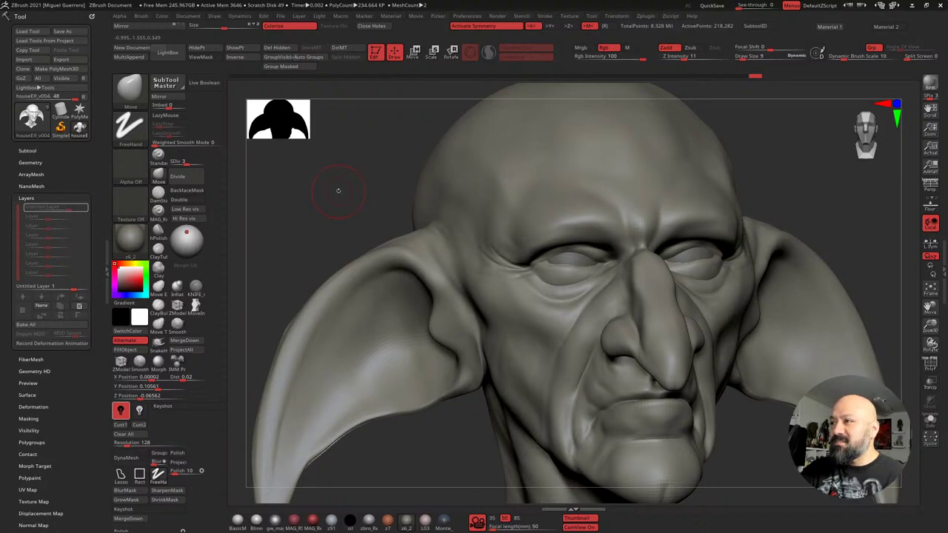
pyautogui.moveTo(338, 191)
pyautogui.mouseDown()
pyautogui.moveTo(347, 203)
pyautogui.moveTo(343, 196)
pyautogui.moveTo(377, 205)
pyautogui.mouseUp()
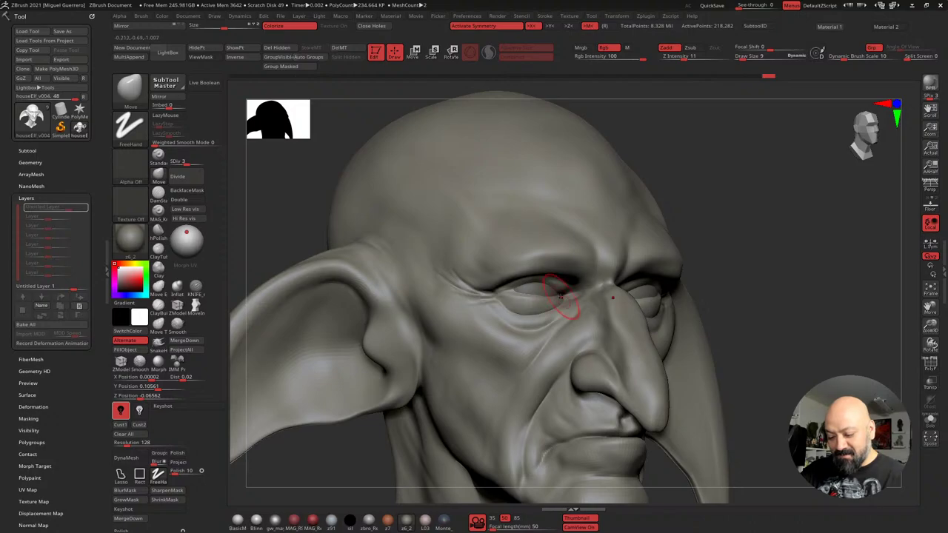
pyautogui.moveTo(323, 186); pyautogui.dragTo(285, 192)
# Sharpen the lower eyelid rims with the KNIFE_sharp_control brush at draw size 4, undoing and redoing strokes as needed
pyautogui.click(196, 287)
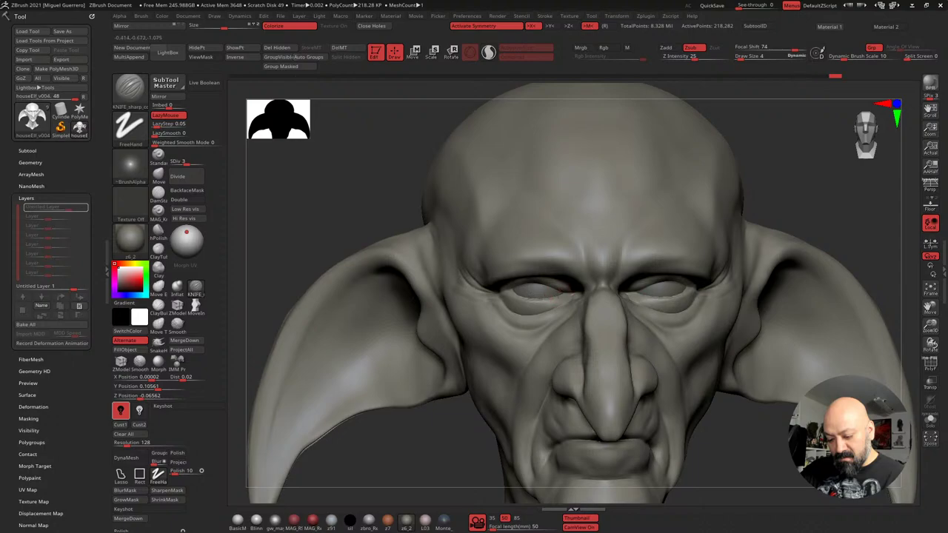
pyautogui.moveTo(327, 219); pyautogui.dragTo(351, 221)
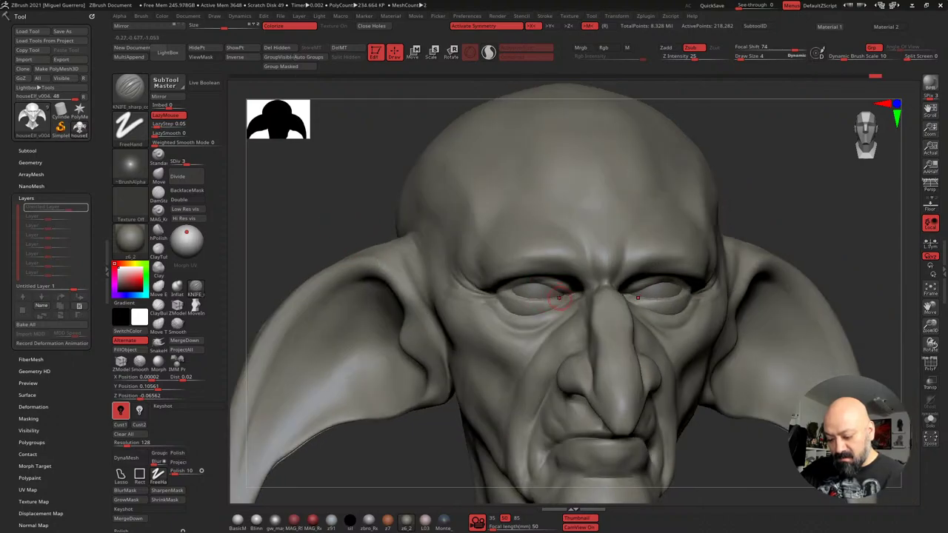
pyautogui.moveTo(564, 296); pyautogui.dragTo(571, 296)
pyautogui.moveTo(333, 222); pyautogui.dragTo(337, 194)
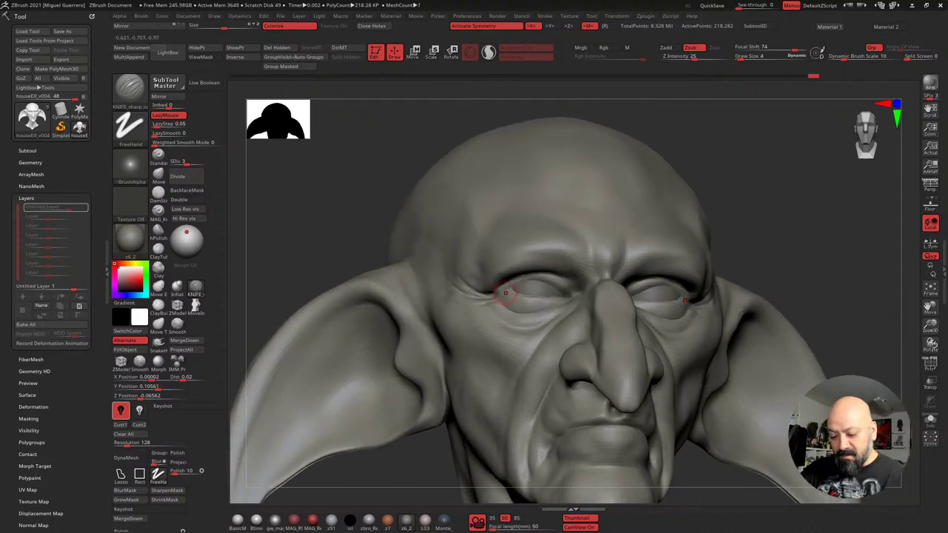
pyautogui.moveTo(485, 280); pyautogui.dragTo(365, 242, button='right')
pyautogui.hotkey('ctrl', 'z')
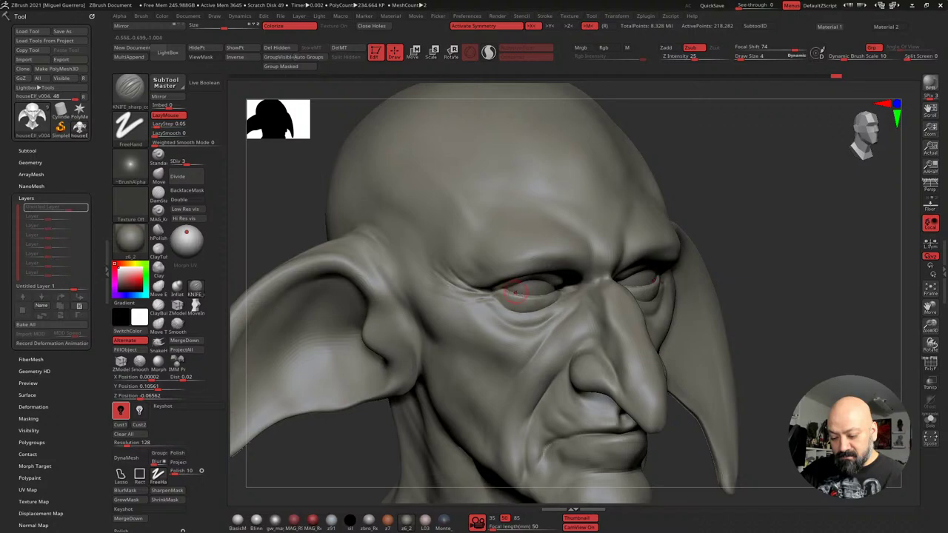
pyautogui.hotkey('ctrl', 'shift', 'z')
pyautogui.hotkey('ctrl', 'shift', 'z')
pyautogui.hotkey('ctrl', 'shift', 'z')
pyautogui.moveTo(294, 201)
pyautogui.mouseDown()
pyautogui.moveTo(356, 224)
pyautogui.moveTo(404, 222)
pyautogui.mouseUp()
pyautogui.moveTo(321, 227)
pyautogui.keyDown('ctrl'); pyautogui.mouseDown(button='right')
pyautogui.moveTo(288, 195)
pyautogui.moveTo(284, 176)
pyautogui.mouseUp(button='right'); pyautogui.keyUp('ctrl')
pyautogui.hotkey('ctrl', 'z')
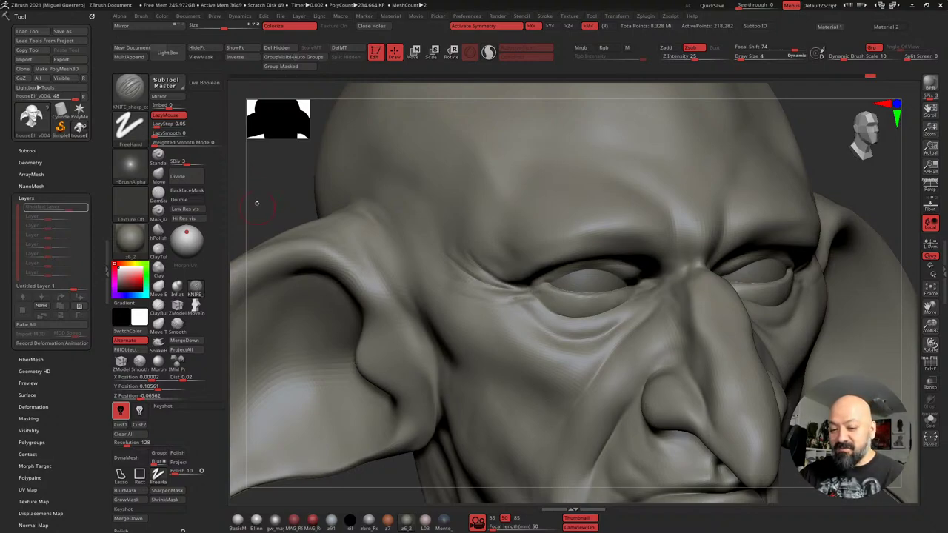
# Define a crisp upper eyelid rim between the inner and outer eye corners with the KNIFE_sharp_control brush
pyautogui.moveTo(276, 197)
pyautogui.keyDown('alt'); pyautogui.mouseDown()
pyautogui.moveTo(324, 217)
pyautogui.moveTo(308, 193)
pyautogui.mouseUp(); pyautogui.keyUp('alt')
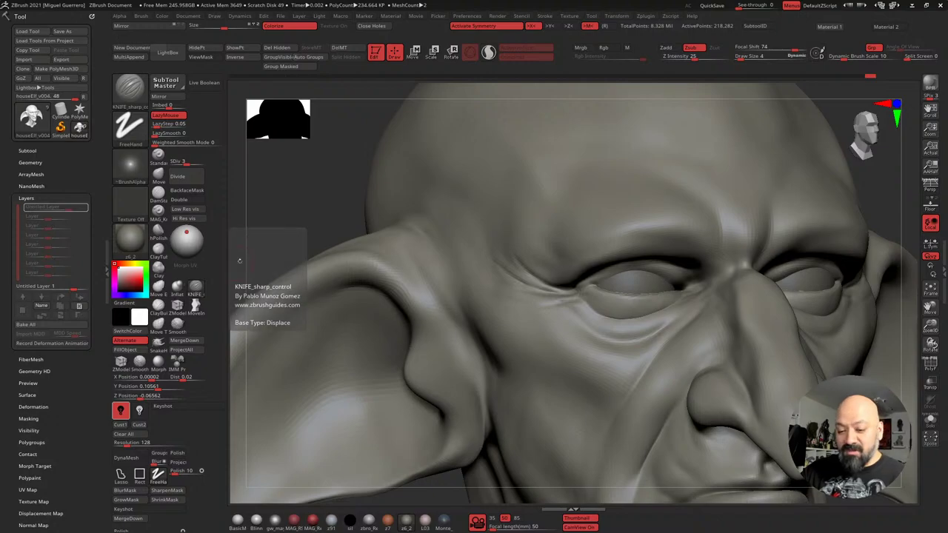
pyautogui.moveTo(541, 256)
pyautogui.mouseDown(button='right')
pyautogui.moveTo(478, 258)
pyautogui.moveTo(602, 284)
pyautogui.mouseUp(button='right')
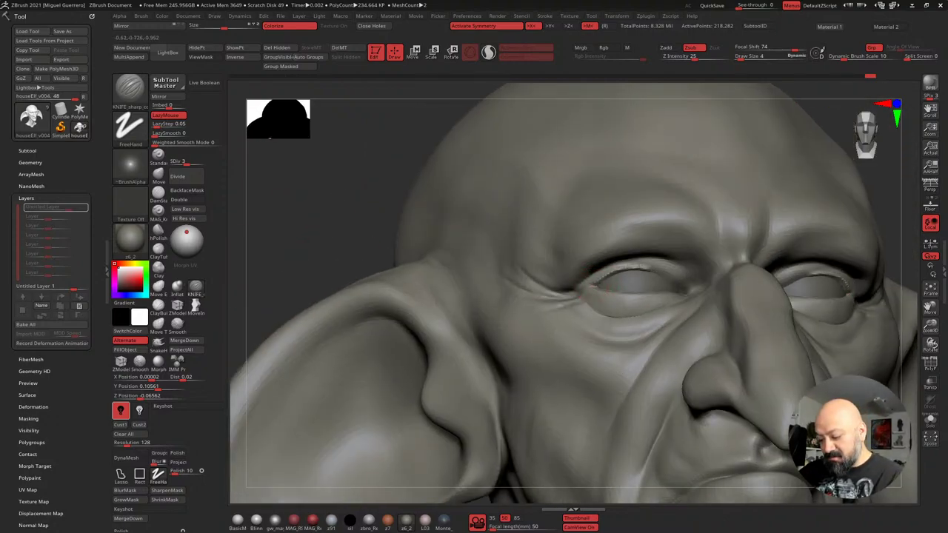
pyautogui.moveTo(316, 182); pyautogui.dragTo(383, 204, button='right')
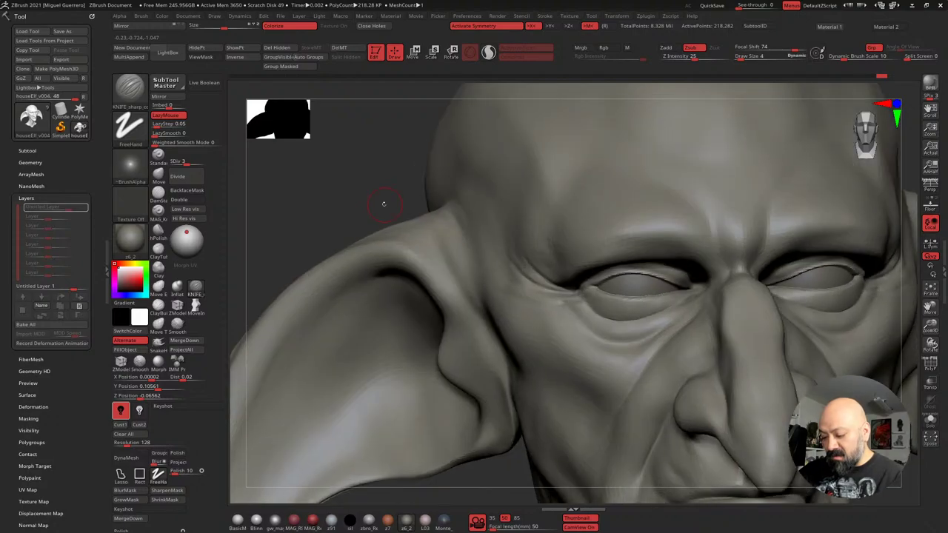
pyautogui.moveTo(328, 190); pyautogui.dragTo(368, 220)
pyautogui.moveTo(684, 289)
pyautogui.mouseDown()
pyautogui.moveTo(599, 279)
pyautogui.moveTo(622, 263)
pyautogui.mouseUp()
pyautogui.moveTo(314, 192); pyautogui.dragTo(296, 184)
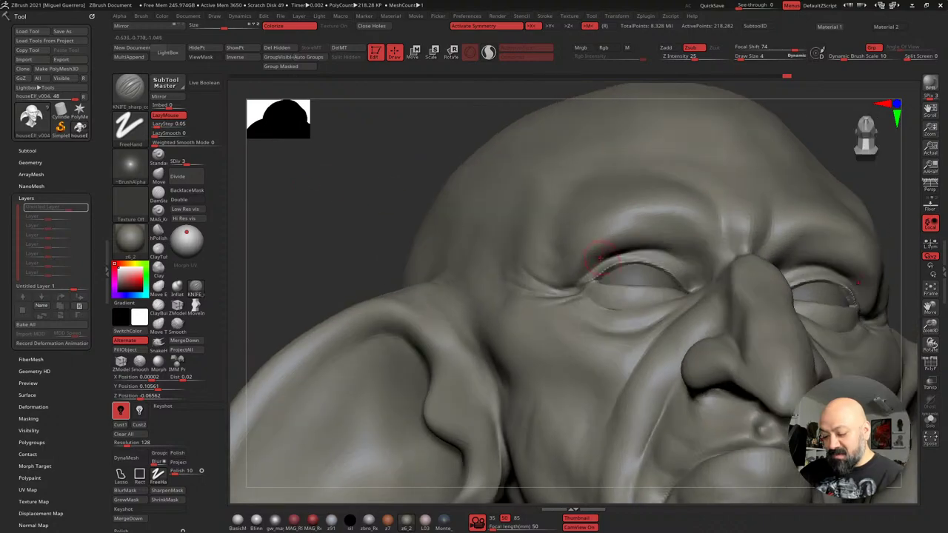
# Run further knife strokes along the upper lid's edge and sharpen the lower lid line across to the inner corner
pyautogui.moveTo(631, 259); pyautogui.dragTo(688, 286)
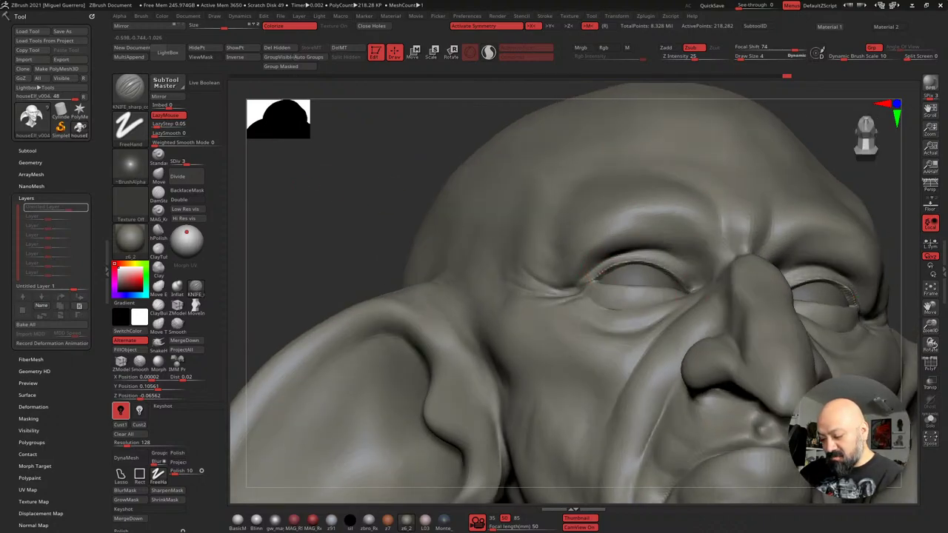
pyautogui.moveTo(592, 265)
pyautogui.mouseDown()
pyautogui.moveTo(659, 253)
pyautogui.moveTo(693, 280)
pyautogui.mouseUp()
pyautogui.moveTo(350, 178)
pyautogui.mouseDown()
pyautogui.moveTo(316, 175)
pyautogui.moveTo(339, 204)
pyautogui.mouseUp()
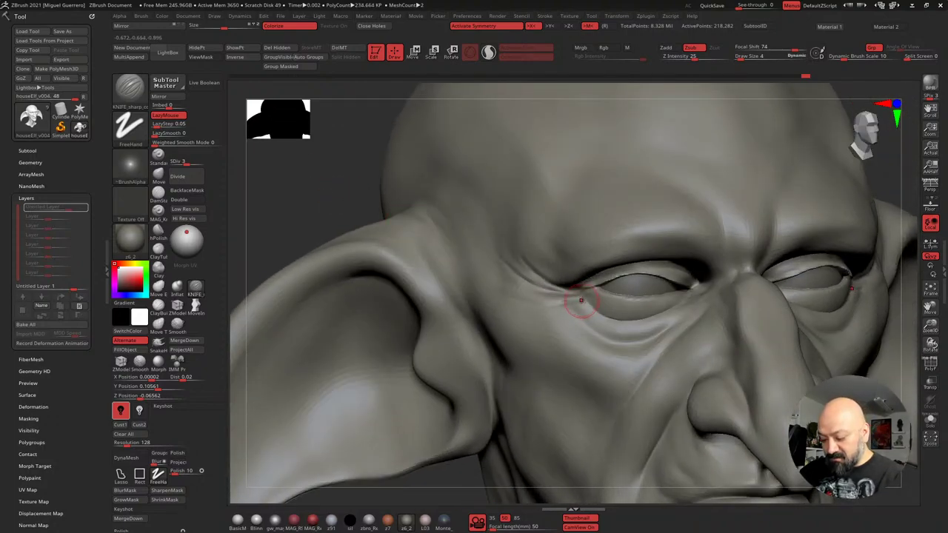
pyautogui.moveTo(583, 286); pyautogui.dragTo(692, 293)
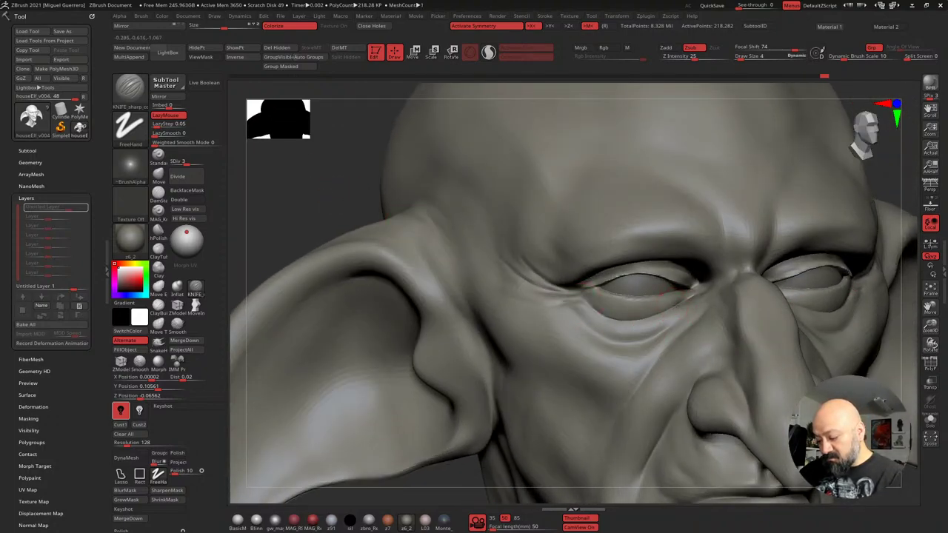
pyautogui.keyDown('shift'); pyautogui.moveTo(333, 183); pyautogui.dragTo(348, 194); pyautogui.keyUp('shift')
# Adjust the lower eyelid, inner eye corner and under-eye folds with the Move brush at draw sizes 6 to 9
pyautogui.press('b')
pyautogui.press('m')
pyautogui.press('v')
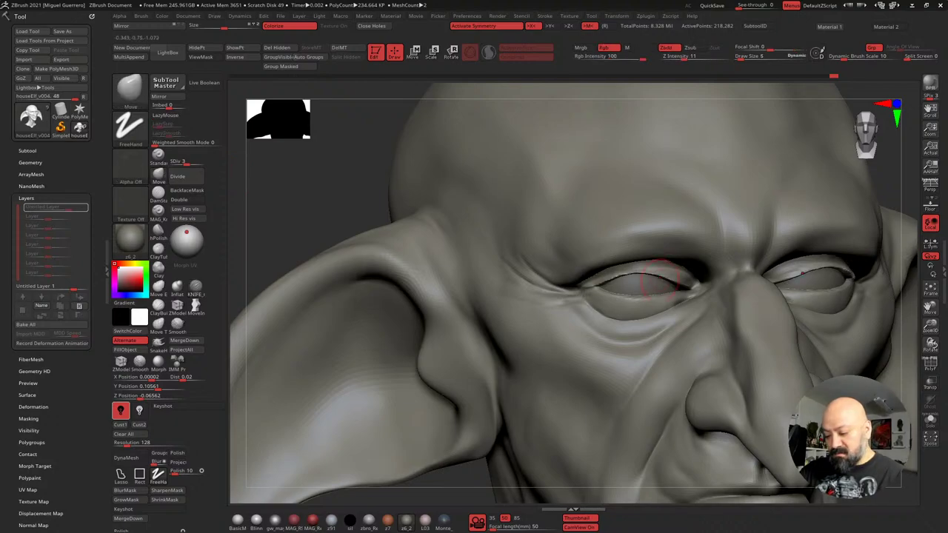
pyautogui.moveTo(691, 311)
pyautogui.mouseDown()
pyautogui.moveTo(676, 314)
pyautogui.moveTo(681, 322)
pyautogui.moveTo(654, 317)
pyautogui.mouseUp()
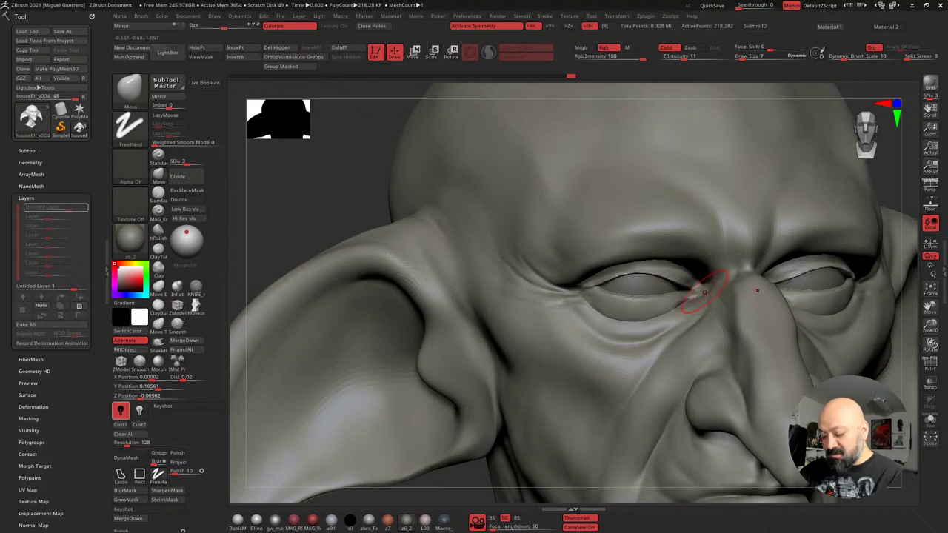
pyautogui.moveTo(700, 327)
pyautogui.mouseDown()
pyautogui.moveTo(672, 339)
pyautogui.moveTo(691, 344)
pyautogui.mouseUp()
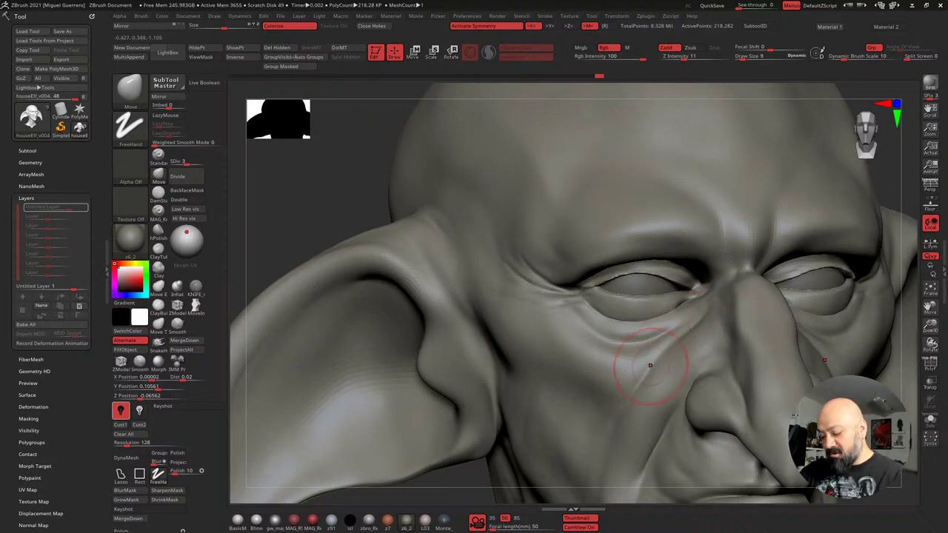
pyautogui.moveTo(650, 367); pyautogui.dragTo(656, 351)
pyautogui.moveTo(529, 291)
pyautogui.keyDown('alt'); pyautogui.mouseDown(button='right')
pyautogui.moveTo(490, 256)
pyautogui.moveTo(288, 186)
pyautogui.moveTo(341, 211)
pyautogui.moveTo(323, 207)
pyautogui.mouseUp(button='right'); pyautogui.keyUp('alt')
pyautogui.press('d')
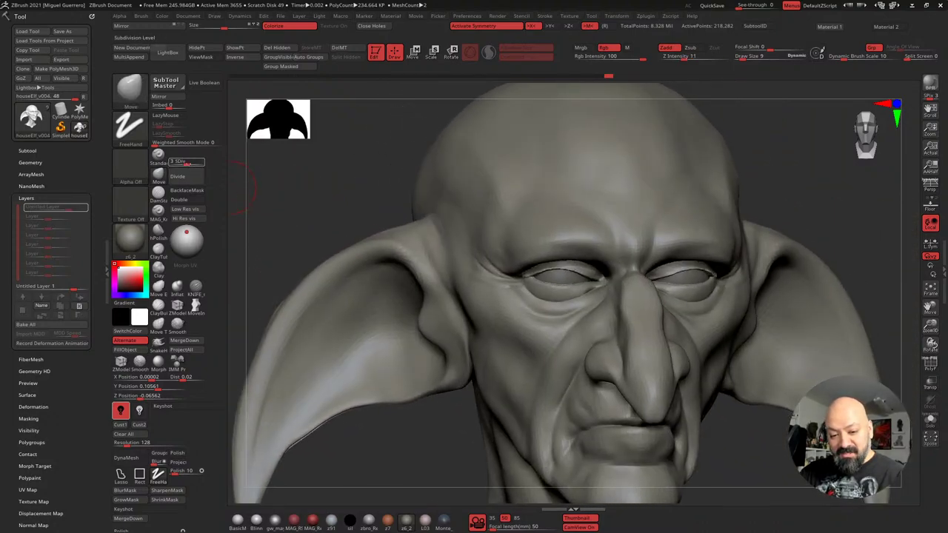
# Refine the eyelids and the brow around the outer eye corner with the Move brush at subdivision level 3, draw sizes 8 to 10
pyautogui.moveTo(540, 275)
pyautogui.keyDown('shift'); pyautogui.mouseDown()
pyautogui.moveTo(563, 277)
pyautogui.moveTo(539, 272)
pyautogui.mouseUp(); pyautogui.keyUp('shift')
pyautogui.moveTo(300, 205)
pyautogui.mouseDown(button='right')
pyautogui.moveTo(340, 203)
pyautogui.moveTo(379, 227)
pyautogui.mouseUp(button='right')
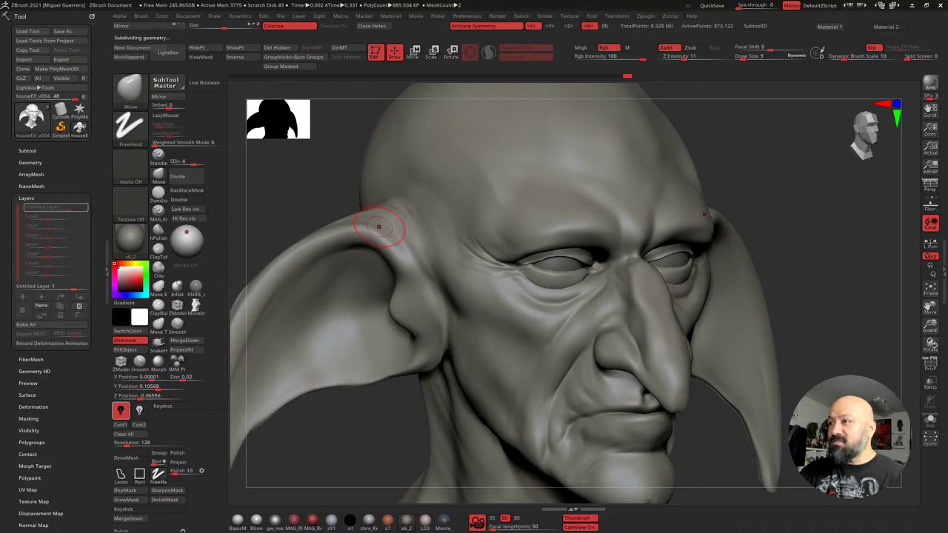
pyautogui.moveTo(379, 440)
pyautogui.mouseDown(button='right')
pyautogui.moveTo(307, 224)
pyautogui.moveTo(355, 254)
pyautogui.mouseUp(button='right')
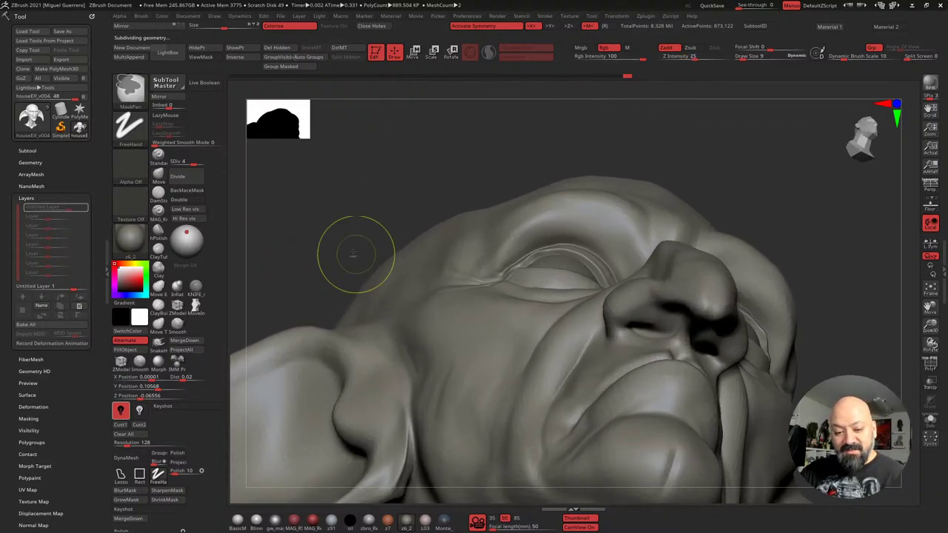
pyautogui.click(158, 176)
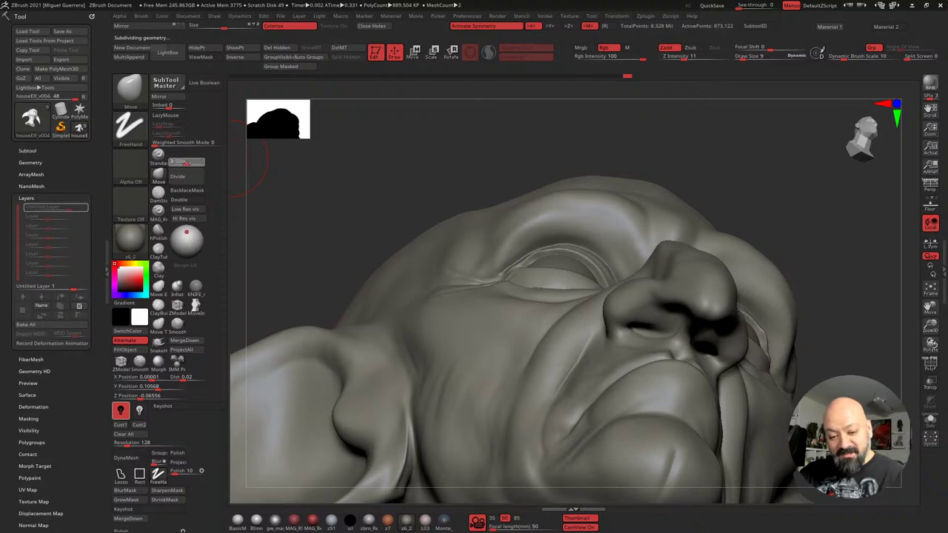
pyautogui.hotkey('shift', 'd')
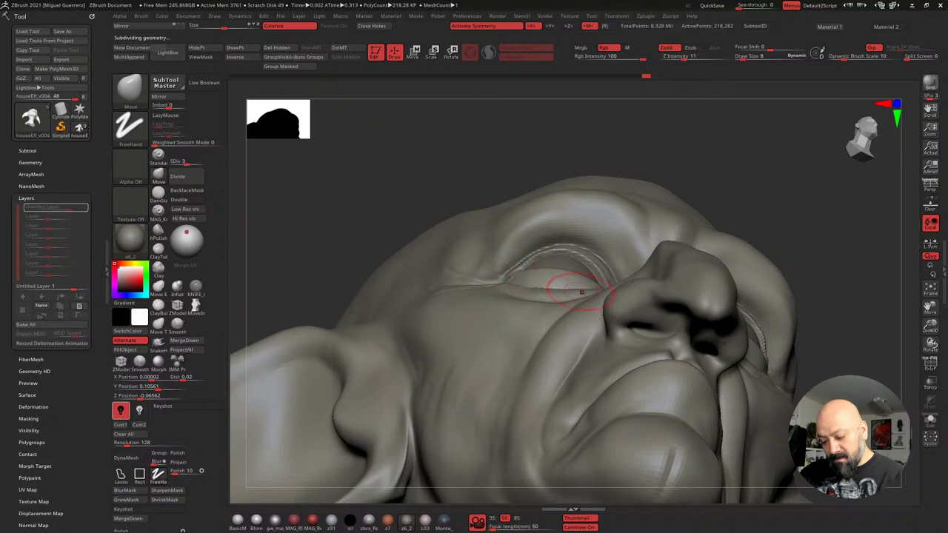
pyautogui.moveTo(419, 189); pyautogui.dragTo(412, 213)
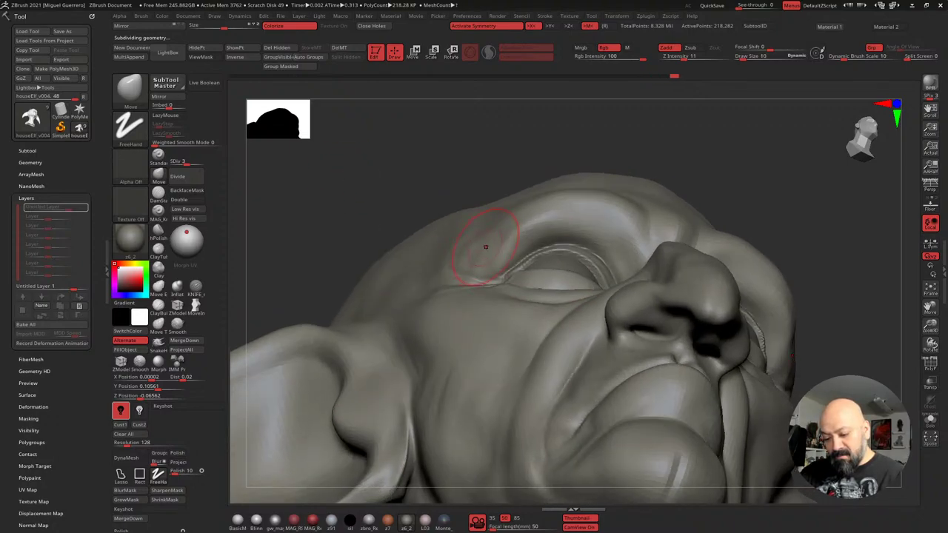
pyautogui.moveTo(391, 179); pyautogui.dragTo(349, 229)
pyautogui.keyDown('ctrl'); pyautogui.moveTo(399, 294); pyautogui.dragTo(479, 222, button='right'); pyautogui.keyUp('ctrl')
pyautogui.keyDown('shift'); pyautogui.moveTo(412, 374); pyautogui.dragTo(400, 355); pyautogui.keyUp('shift')
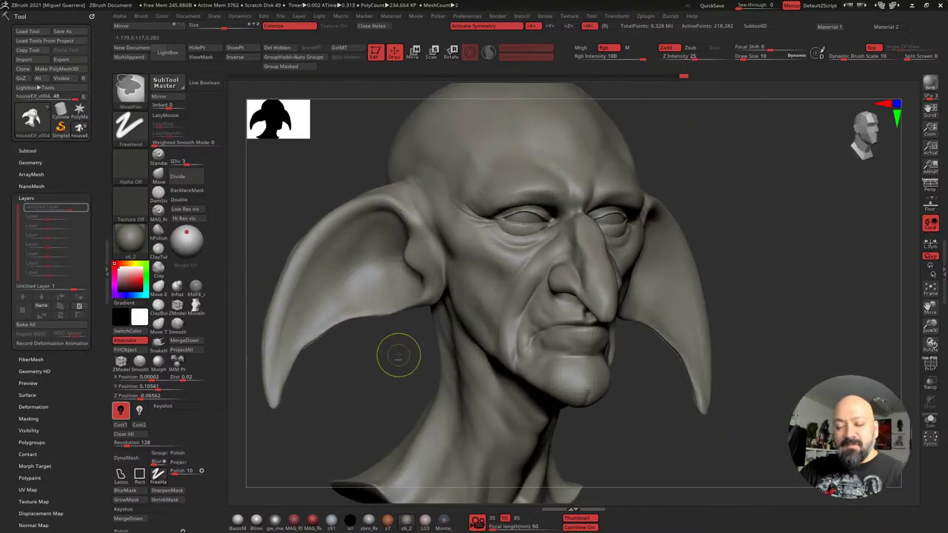
# Paint a mask over the cheek below the eye, tapering down towards the mouth
pyautogui.keyDown('ctrl'); pyautogui.moveTo(399, 355); pyautogui.dragTo(395, 374, button='right'); pyautogui.keyUp('ctrl')
pyautogui.moveTo(395, 375); pyautogui.dragTo(408, 373)
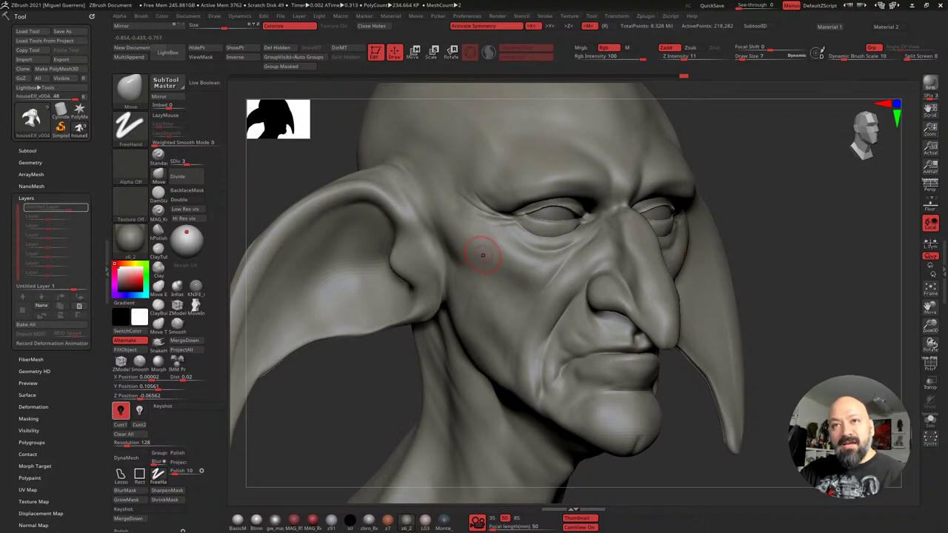
pyautogui.press('ctrl')
pyautogui.moveTo(482, 241)
pyautogui.keyDown('ctrl'); pyautogui.mouseDown()
pyautogui.moveTo(511, 315)
pyautogui.moveTo(556, 256)
pyautogui.moveTo(488, 234)
pyautogui.moveTo(503, 268)
pyautogui.moveTo(467, 235)
pyautogui.moveTo(481, 225)
pyautogui.moveTo(511, 322)
pyautogui.moveTo(573, 249)
pyautogui.moveTo(542, 302)
pyautogui.mouseUp(); pyautogui.keyUp('ctrl')
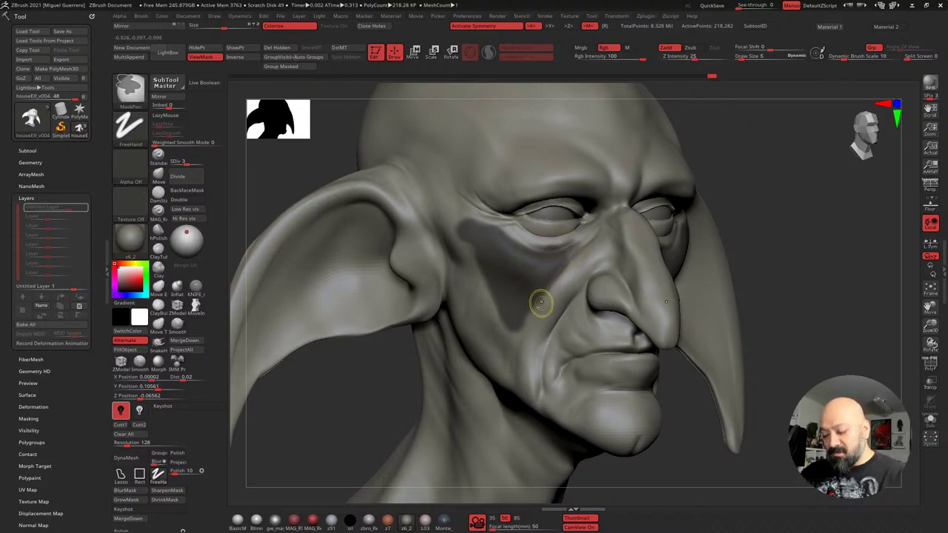
pyautogui.keyDown('ctrl'); pyautogui.moveTo(511, 341); pyautogui.dragTo(516, 345); pyautogui.keyUp('ctrl')
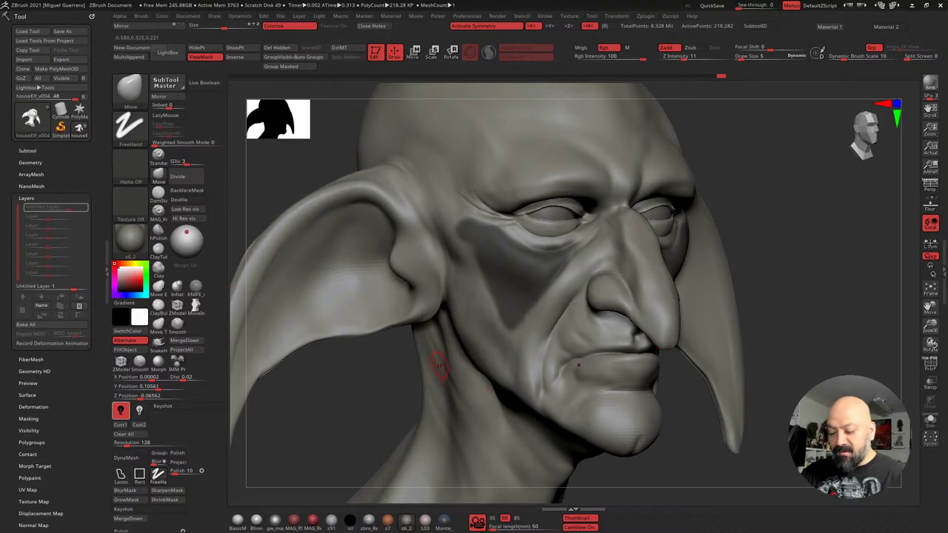
# Hide and show the mask display to compare the face with and without the darkened cheek
pyautogui.moveTo(440, 365); pyautogui.dragTo(419, 341, button='right')
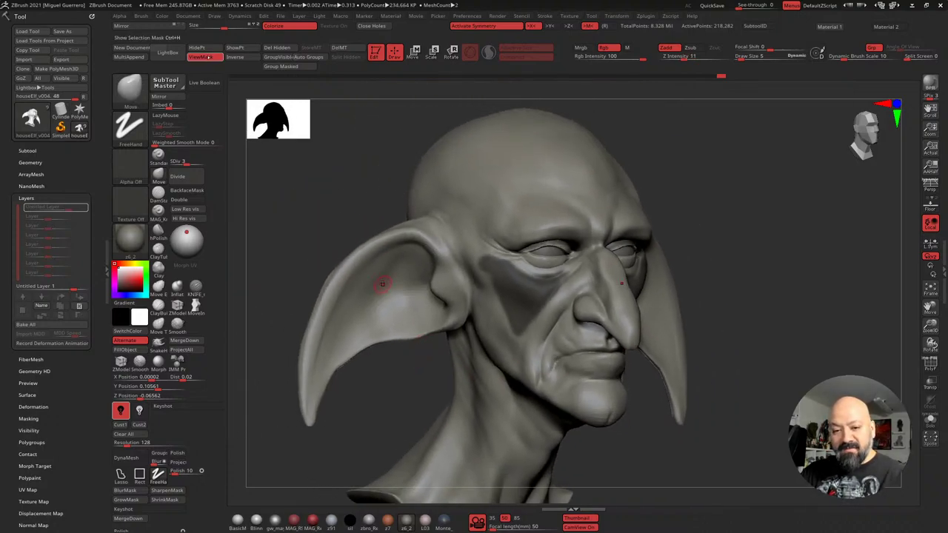
pyautogui.click(204, 57)
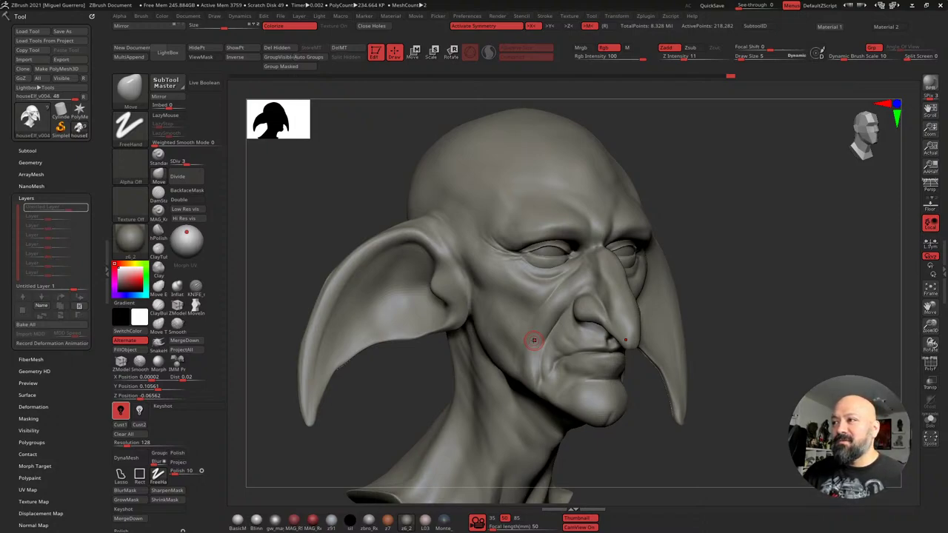
pyautogui.moveTo(346, 176); pyautogui.dragTo(313, 203)
pyautogui.click(201, 57)
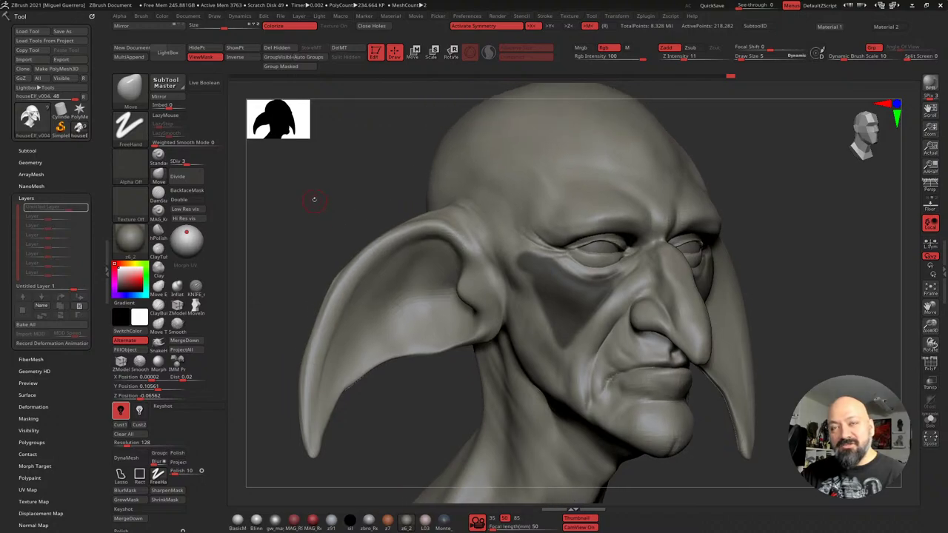
# Extend the cheek mask up towards the temple and invert it so only the cheek can be sculpted
pyautogui.press('ctrl')
pyautogui.keyDown('ctrl'); pyautogui.moveTo(545, 306); pyautogui.dragTo(550, 324); pyautogui.keyUp('ctrl')
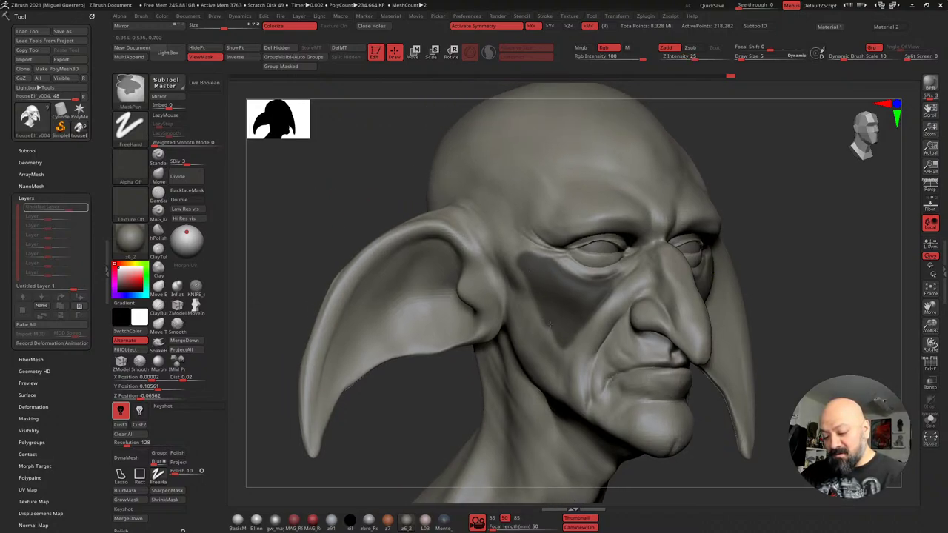
pyautogui.moveTo(527, 274)
pyautogui.keyDown('ctrl'); pyautogui.mouseDown()
pyautogui.moveTo(502, 246)
pyautogui.moveTo(579, 281)
pyautogui.mouseUp(); pyautogui.keyUp('ctrl')
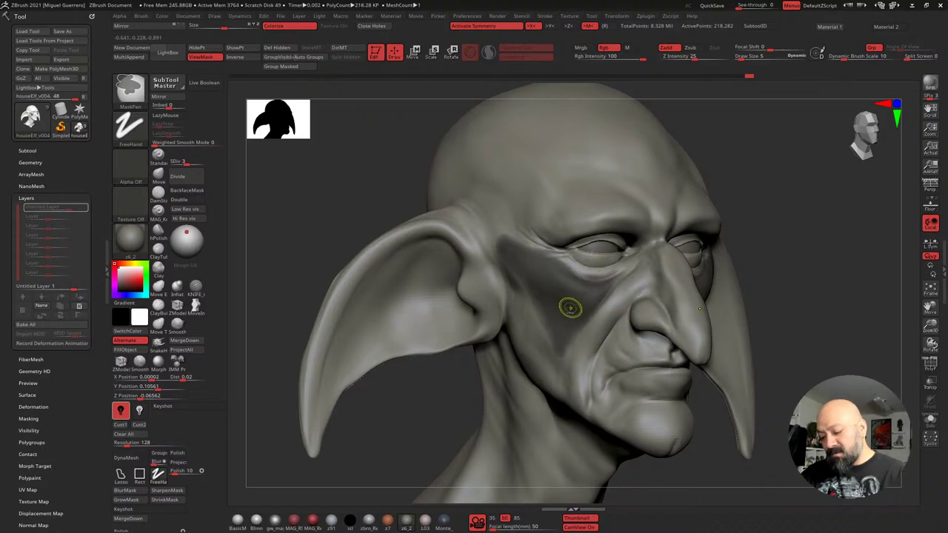
pyautogui.keyDown('ctrl'); pyautogui.click(286, 219); pyautogui.keyUp('ctrl')
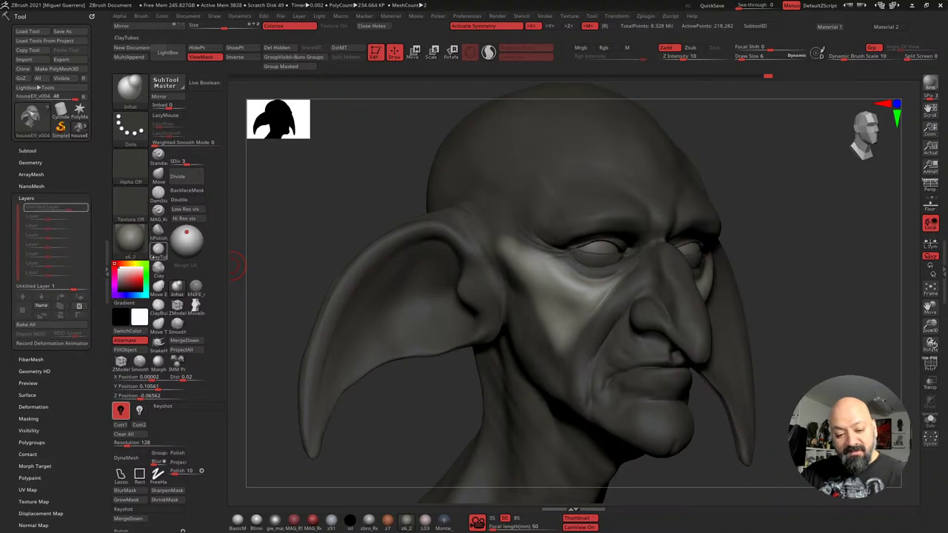
# Sculpt the unmasked cheek area with the Clay brush at draw size 14 and intensity 50
pyautogui.click(157, 266)
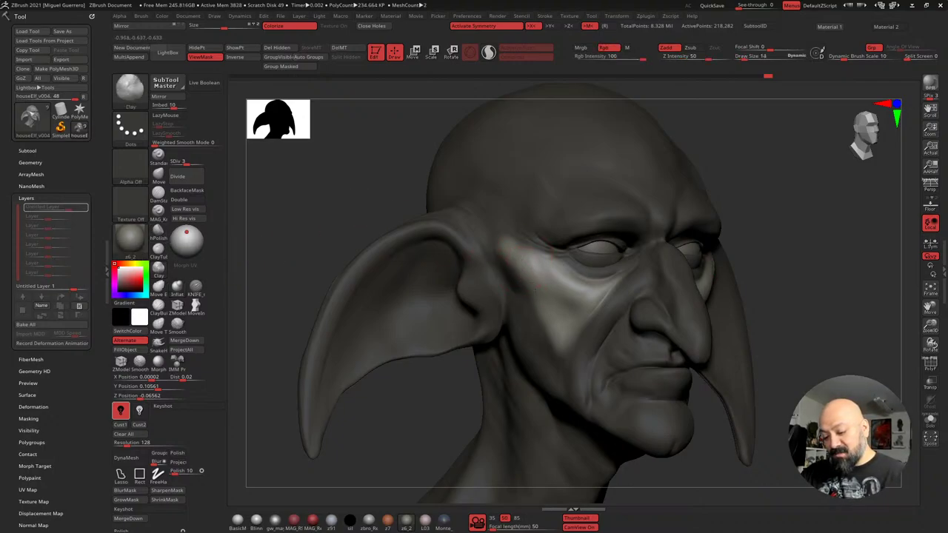
pyautogui.moveTo(543, 286)
pyautogui.mouseDown()
pyautogui.moveTo(554, 307)
pyautogui.moveTo(570, 308)
pyautogui.moveTo(531, 284)
pyautogui.moveTo(546, 281)
pyautogui.moveTo(535, 273)
pyautogui.mouseUp()
pyautogui.moveTo(487, 257); pyautogui.dragTo(436, 258, button='right')
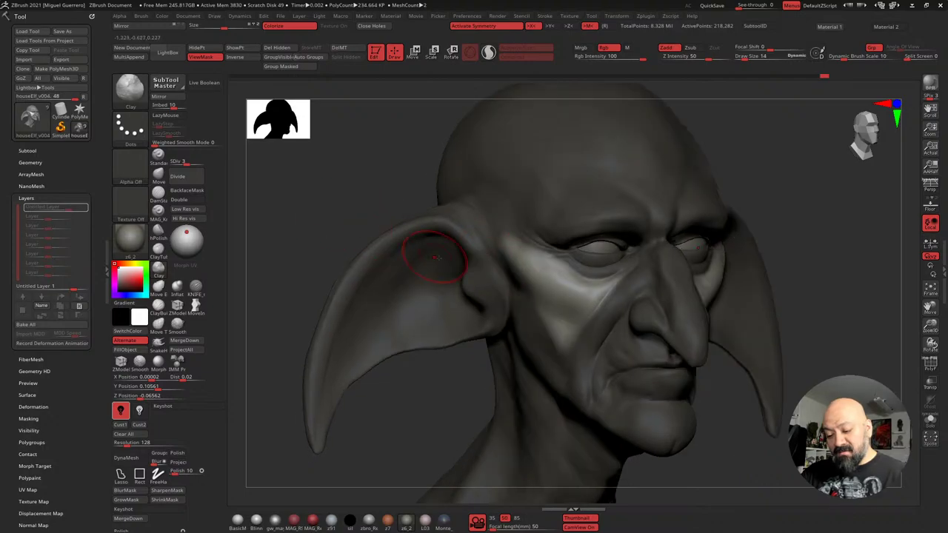
# Turn off Colorize for the head and hide the mask display
pyautogui.click(290, 26)
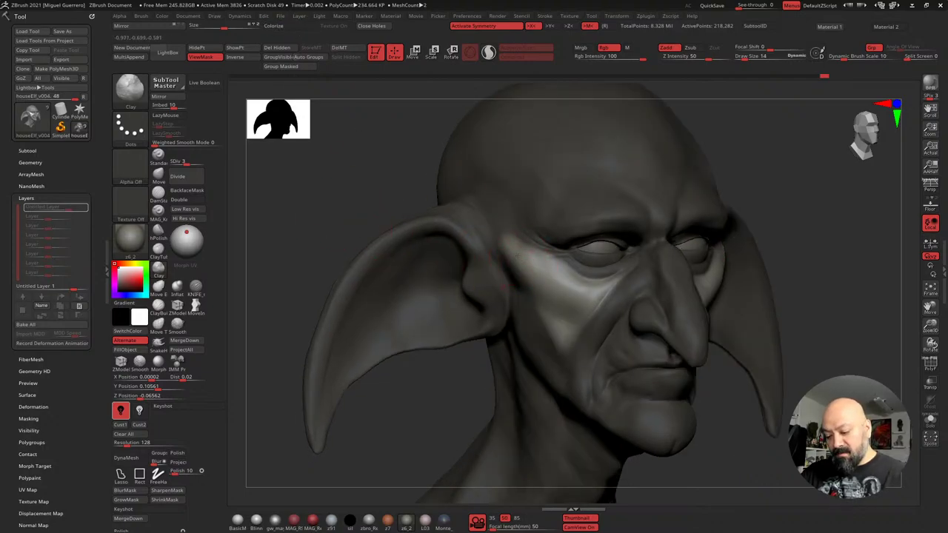
pyautogui.click(200, 57)
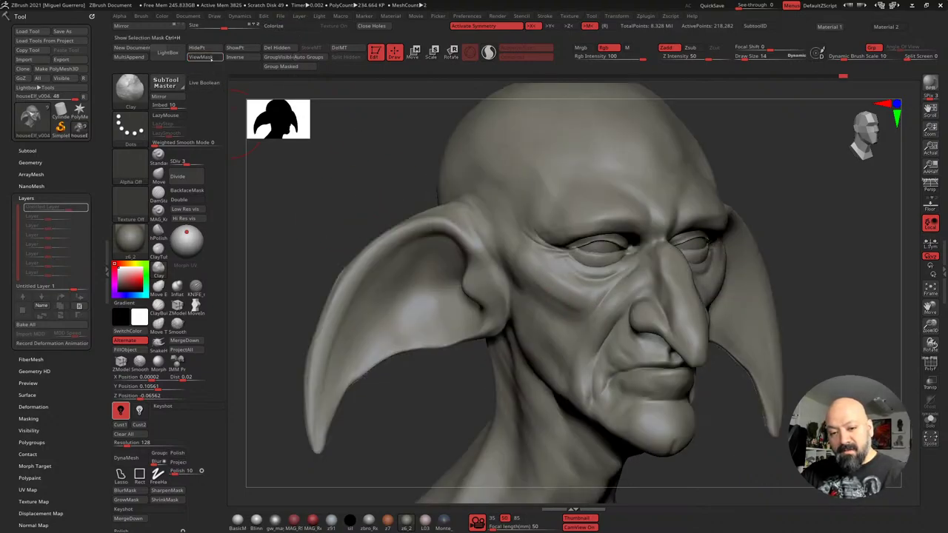
pyautogui.click(200, 57)
pyautogui.click(200, 57)
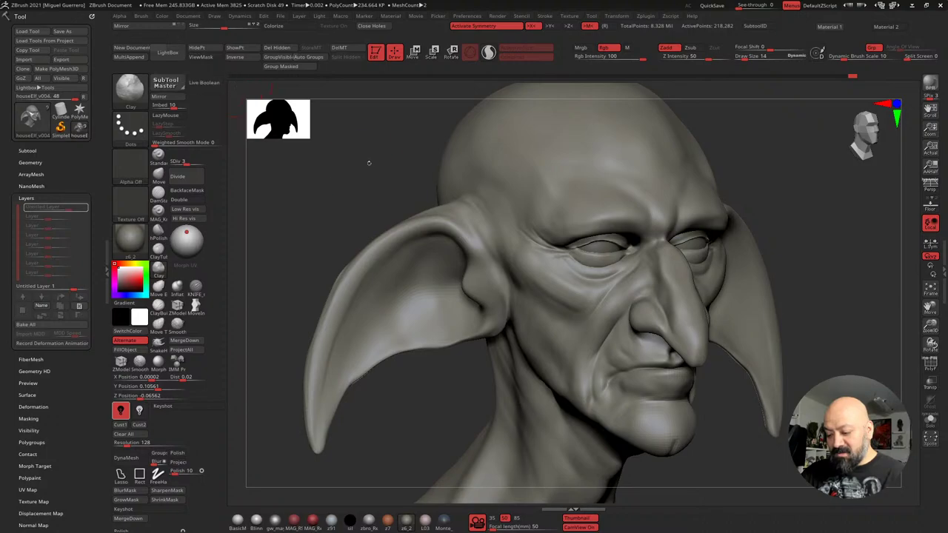
# Add further Clay strokes across the cheek and cheekbone, working from three-quarter and side views
pyautogui.moveTo(366, 154); pyautogui.dragTo(427, 221, button='right')
pyautogui.moveTo(546, 298); pyautogui.dragTo(564, 295)
pyautogui.moveTo(288, 216); pyautogui.dragTo(337, 207)
pyautogui.moveTo(286, 279); pyautogui.dragTo(511, 292, button='right')
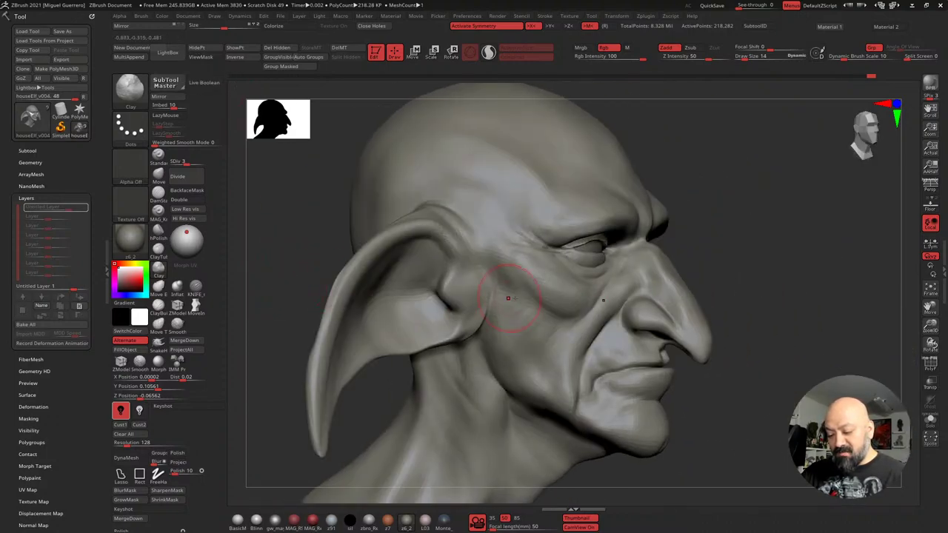
pyautogui.moveTo(574, 276)
pyautogui.mouseDown(button='right')
pyautogui.moveTo(281, 237)
pyautogui.moveTo(371, 245)
pyautogui.moveTo(303, 245)
pyautogui.moveTo(256, 220)
pyautogui.mouseUp(button='right')
# Reshape the cheek fold below the eye with the Move brush at draw size 14 and smooth the inner ear edge
pyautogui.click(158, 173)
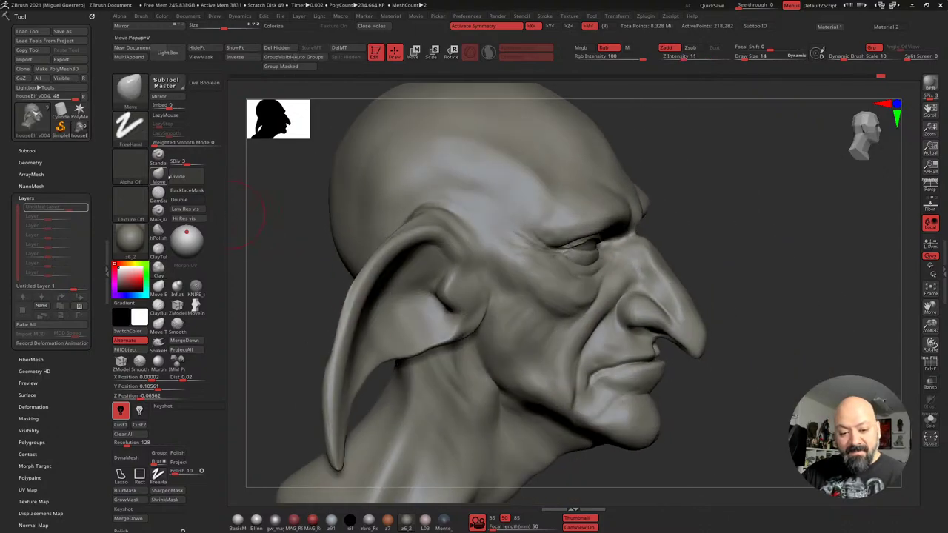
pyautogui.moveTo(586, 288); pyautogui.dragTo(593, 281)
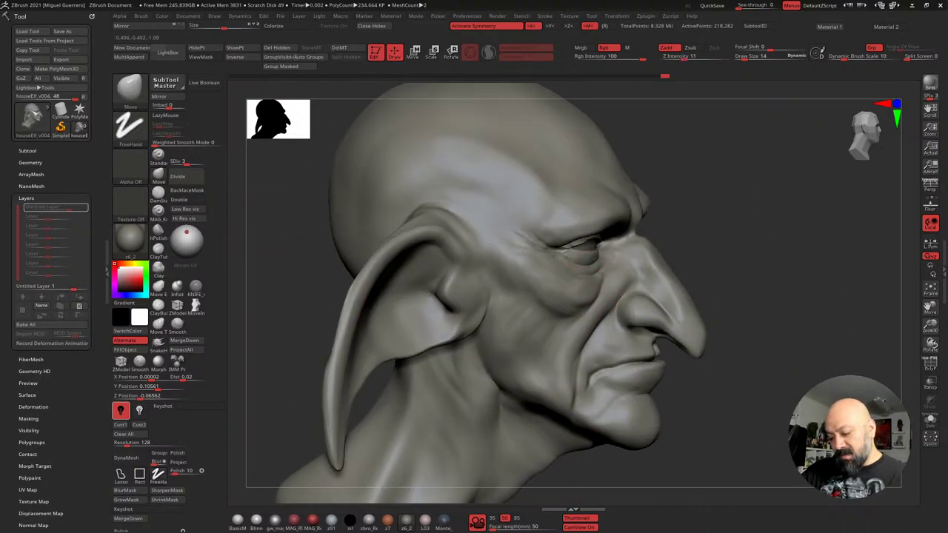
pyautogui.moveTo(579, 316); pyautogui.dragTo(580, 313)
pyautogui.moveTo(574, 313)
pyautogui.mouseDown(button='right')
pyautogui.moveTo(409, 252)
pyautogui.moveTo(368, 296)
pyautogui.moveTo(519, 293)
pyautogui.moveTo(454, 254)
pyautogui.mouseUp(button='right')
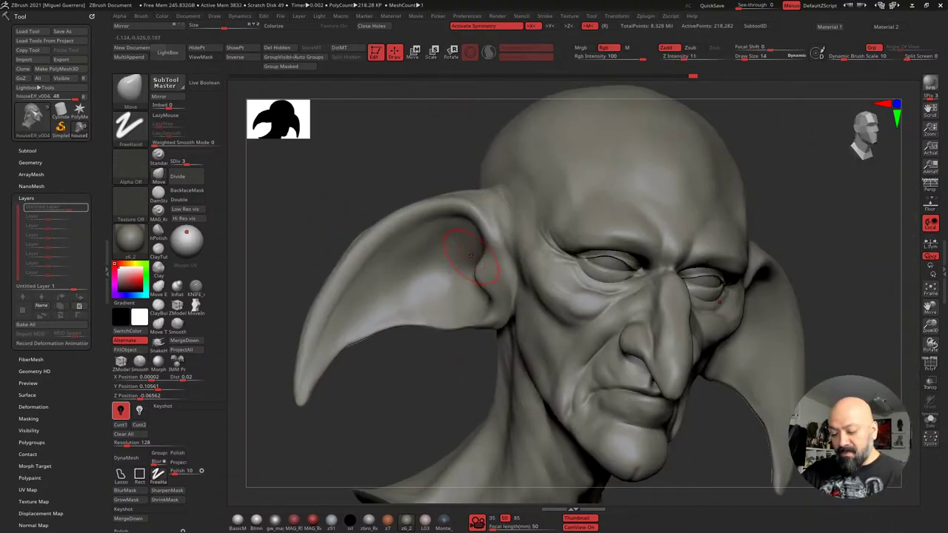
pyautogui.press('shift')
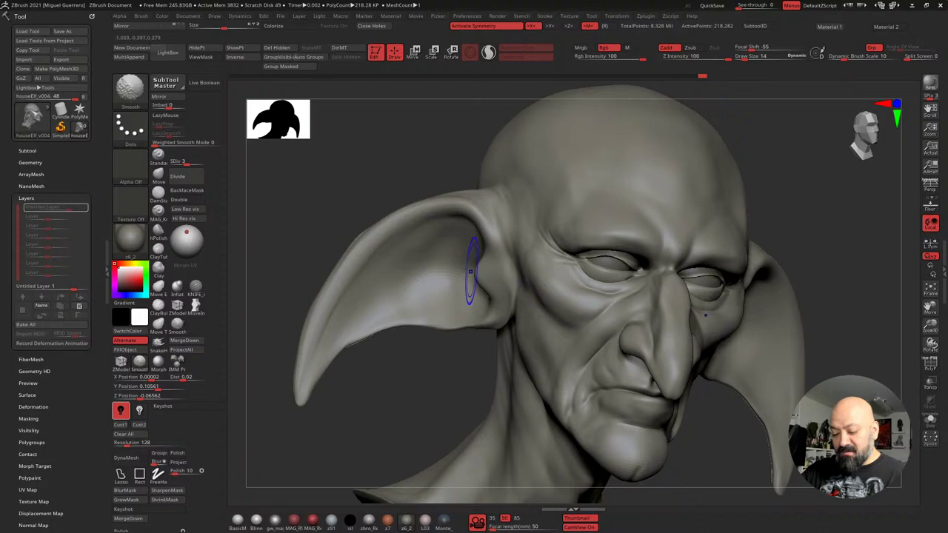
pyautogui.keyDown('shift'); pyautogui.moveTo(471, 260); pyautogui.dragTo(470, 280); pyautogui.keyUp('shift')
pyautogui.moveTo(263, 189); pyautogui.dragTo(314, 191, button='right')
# Model the lower cheek with the Clay brush at intensity 14 and draw size 14
pyautogui.click(157, 175)
pyautogui.click(157, 271)
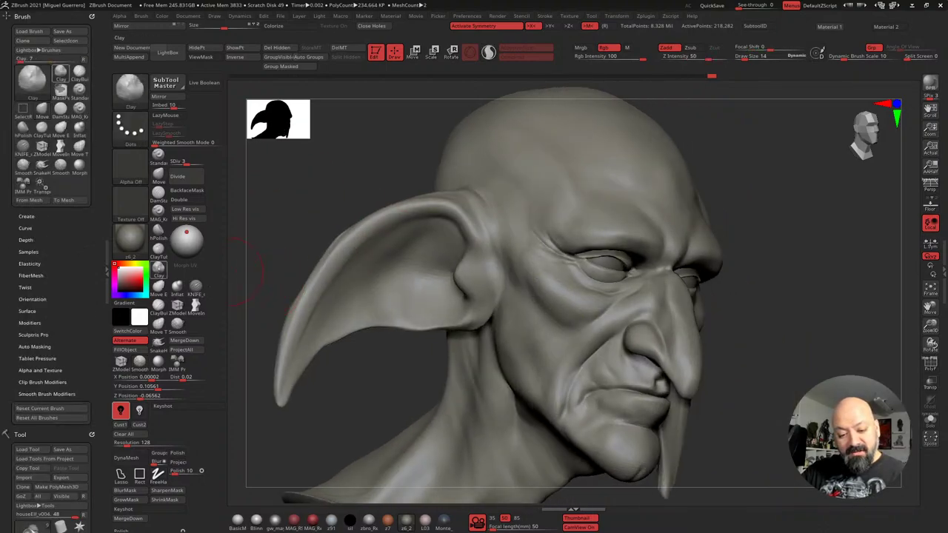
pyautogui.moveTo(374, 194)
pyautogui.mouseDown(button='right')
pyautogui.moveTo(372, 171)
pyautogui.moveTo(534, 288)
pyautogui.mouseUp(button='right')
pyautogui.press('u')
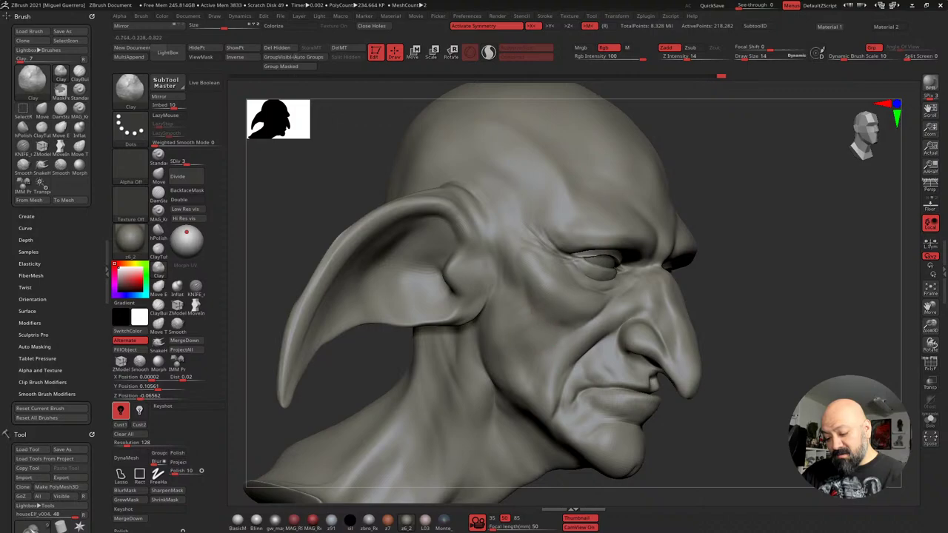
pyautogui.moveTo(549, 321); pyautogui.dragTo(563, 340)
pyautogui.moveTo(585, 282)
pyautogui.mouseDown(button='right')
pyautogui.moveTo(525, 287)
pyautogui.moveTo(318, 186)
pyautogui.mouseUp(button='right')
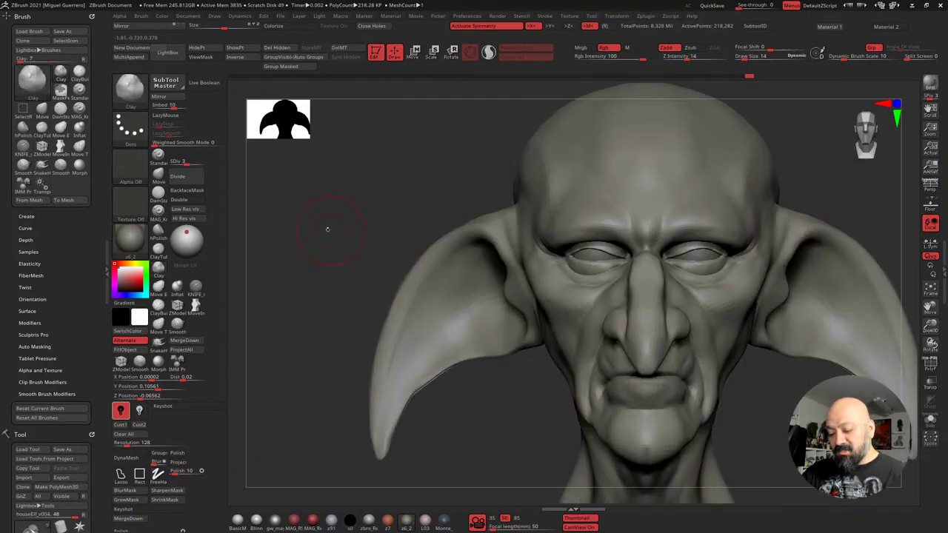
# Refine the cheek and under-eye area with the Clay brush at draw sizes 9 and 7, and smooth the cheek surface
pyautogui.moveTo(328, 226)
pyautogui.mouseDown(button='right')
pyautogui.moveTo(381, 264)
pyautogui.moveTo(341, 235)
pyautogui.moveTo(519, 309)
pyautogui.mouseUp(button='right')
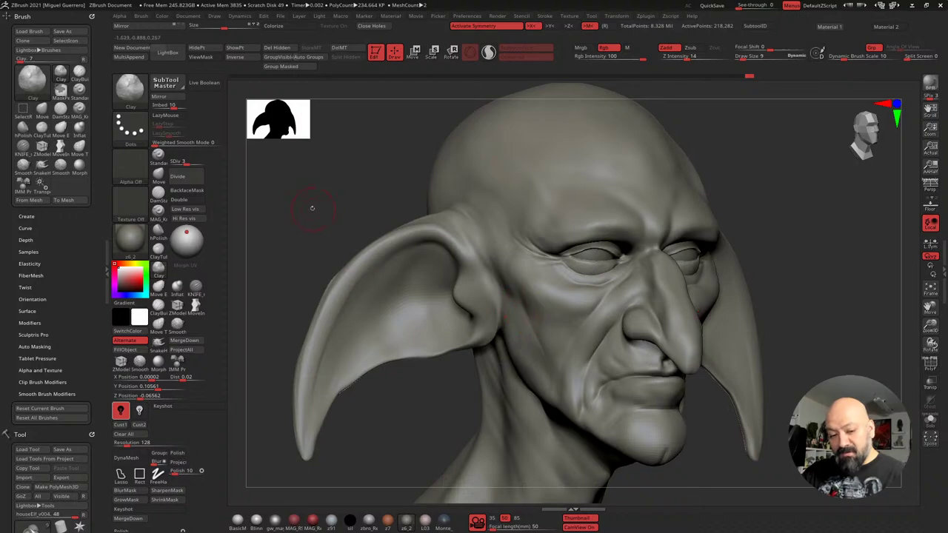
pyautogui.moveTo(312, 208); pyautogui.dragTo(522, 326, button='right')
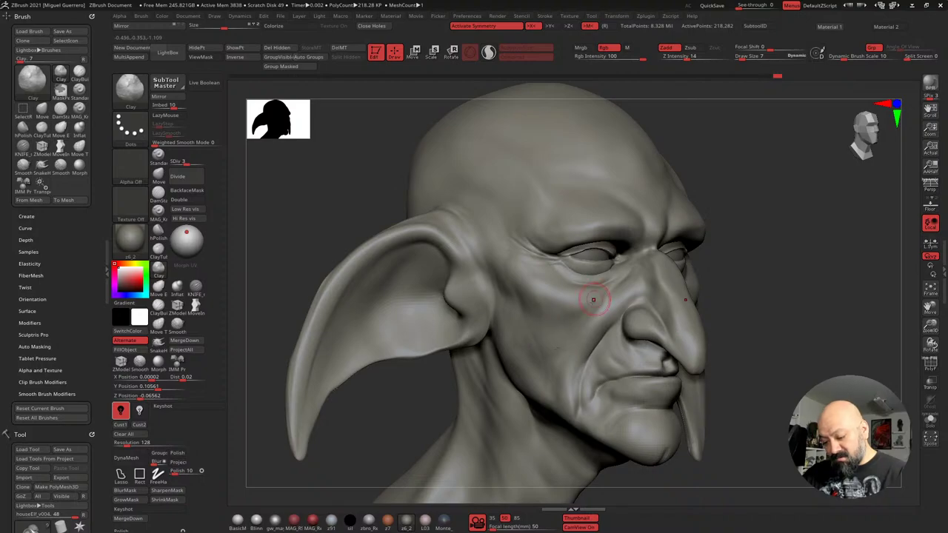
pyautogui.moveTo(328, 219)
pyautogui.mouseDown()
pyautogui.moveTo(307, 267)
pyautogui.moveTo(338, 286)
pyautogui.mouseUp()
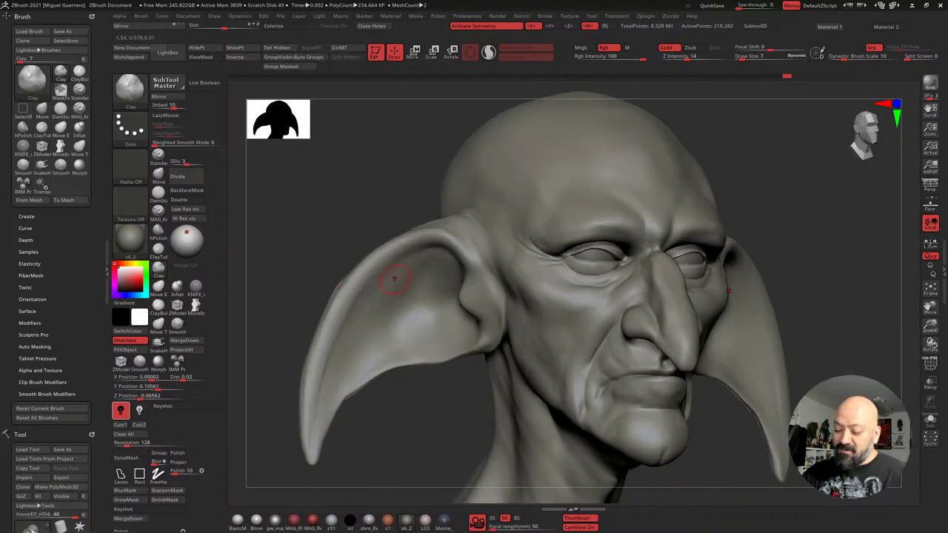
pyautogui.keyDown('shift'); pyautogui.moveTo(561, 325); pyautogui.dragTo(567, 297); pyautogui.keyUp('shift')
# Adjust the under-eye cheek fold with the Move brush at draw sizes 6 to 8 and smooth the side of the cheek
pyautogui.click(159, 176)
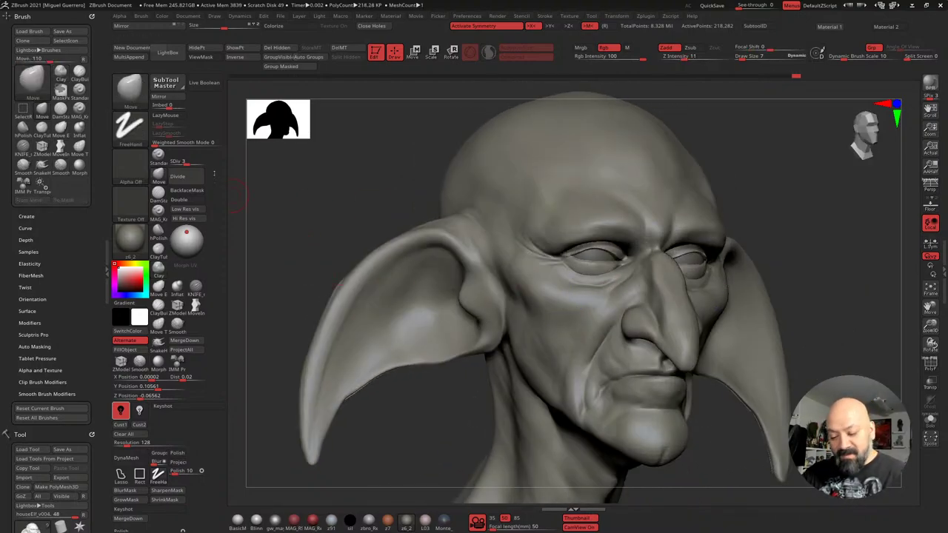
pyautogui.press('[')
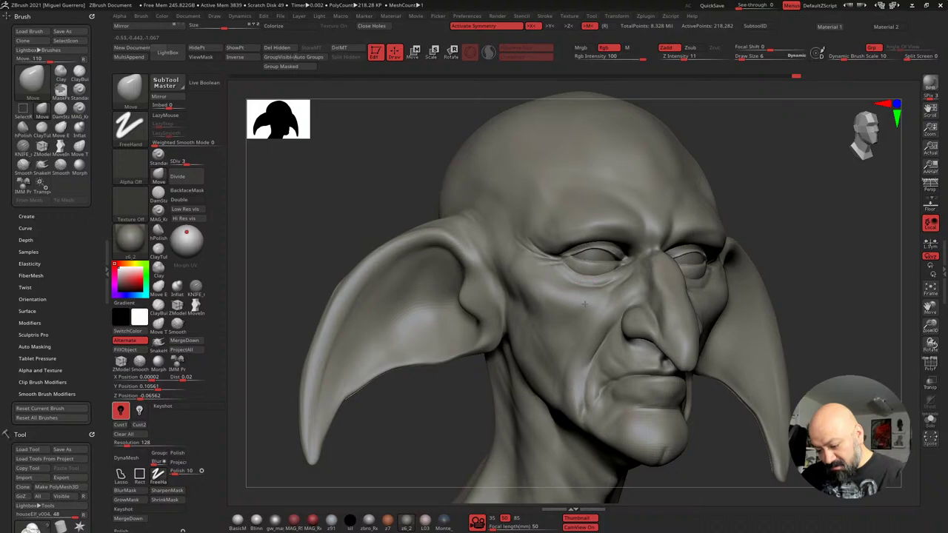
pyautogui.press(']')
pyautogui.press(']')
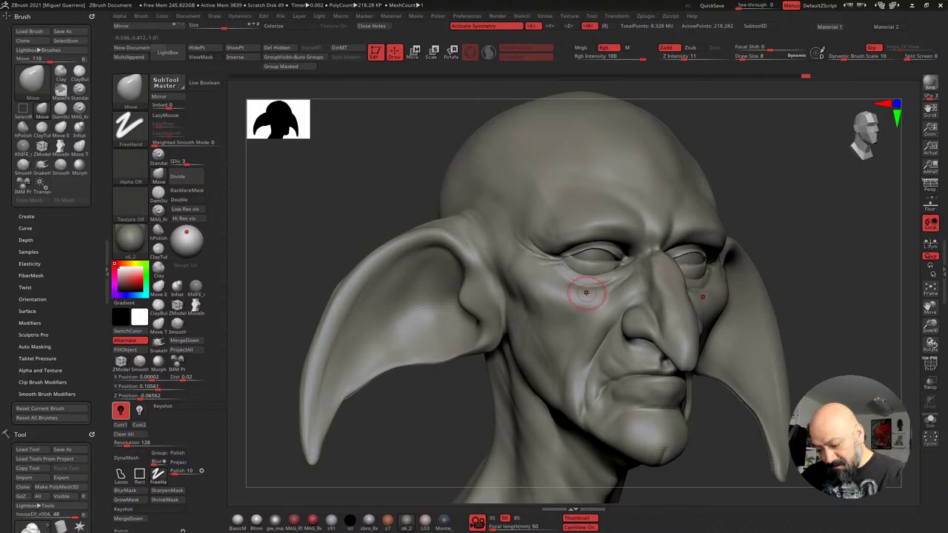
pyautogui.moveTo(328, 201)
pyautogui.mouseDown()
pyautogui.moveTo(303, 197)
pyautogui.moveTo(311, 200)
pyautogui.mouseUp()
pyautogui.press('shift')
pyautogui.keyDown('shift'); pyautogui.moveTo(516, 306); pyautogui.dragTo(532, 369); pyautogui.keyUp('shift')
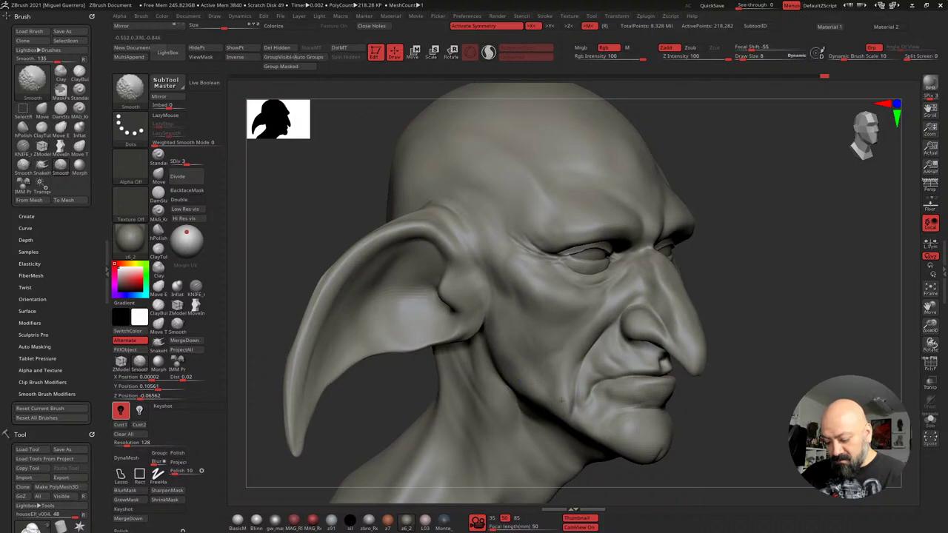
# Raise the head to subdivision level 5 and toggle the untitled layer's visibility to compare the side view
pyautogui.hotkey('ctrl', 'd')
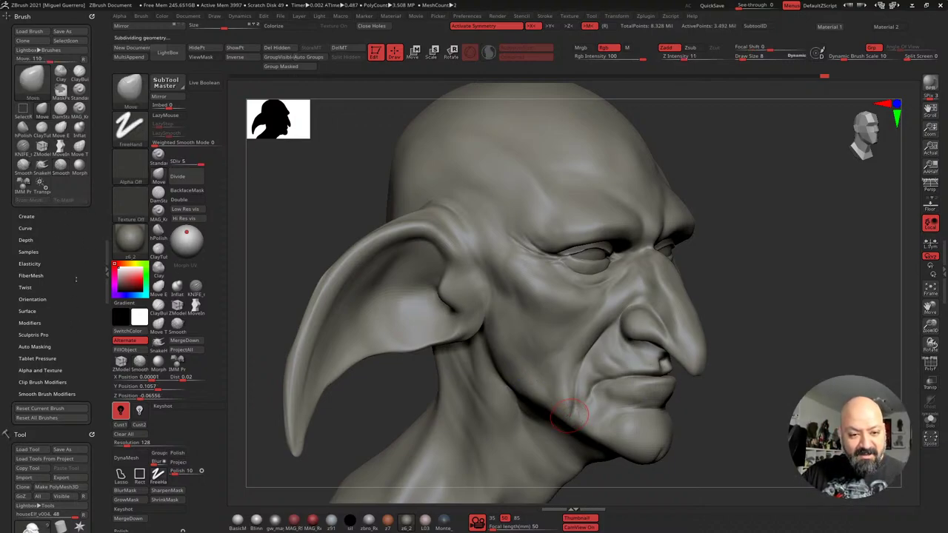
pyautogui.scroll(-1, 67, 246)
pyautogui.moveTo(5, 381); pyautogui.dragTo(18, 265)
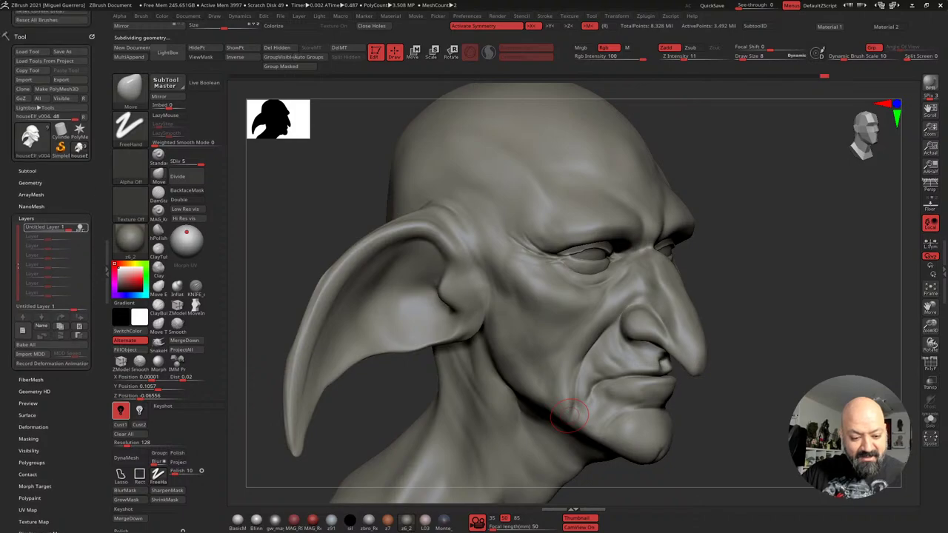
pyautogui.click(84, 228)
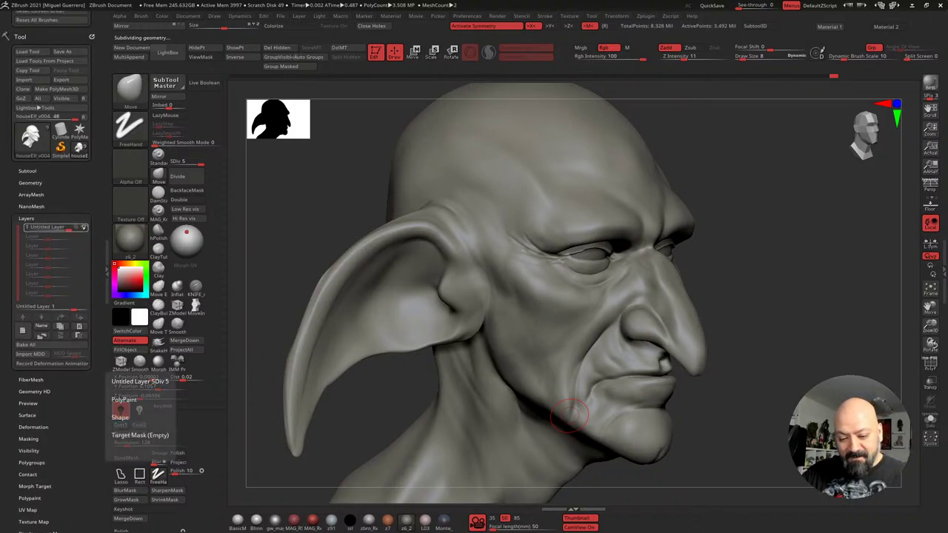
pyautogui.click(84, 228)
pyautogui.hotkey('ctrl', 'shift', 'z')
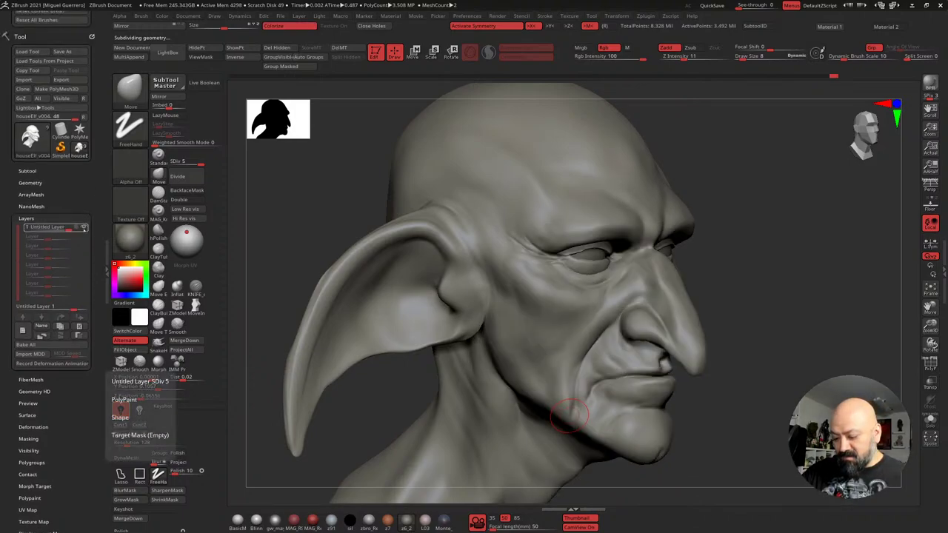
# Compare the whole head with the layer shown and hidden from a three-quarter view
pyautogui.moveTo(568, 417); pyautogui.dragTo(343, 210, button='right')
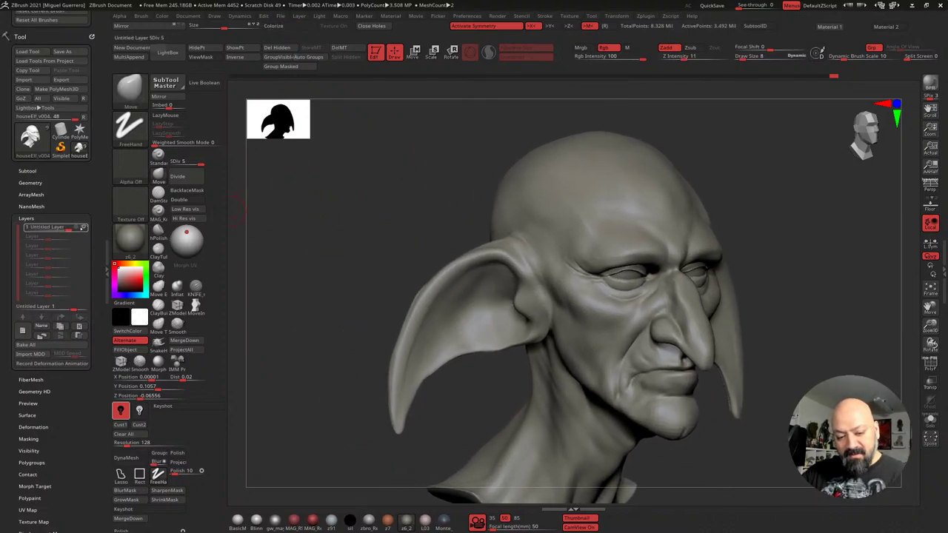
pyautogui.click(83, 229)
pyautogui.click(83, 229)
pyautogui.click(83, 229)
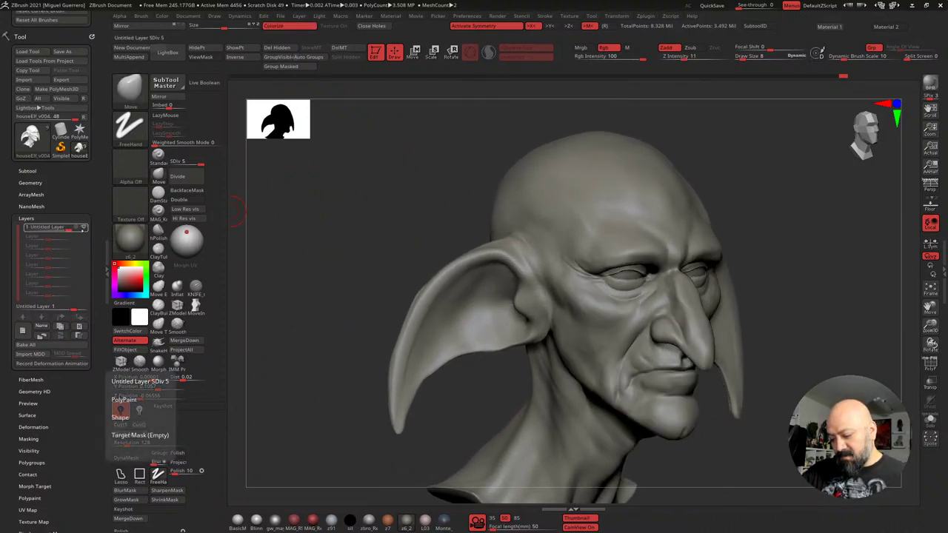
pyautogui.click(82, 229)
pyautogui.click(82, 230)
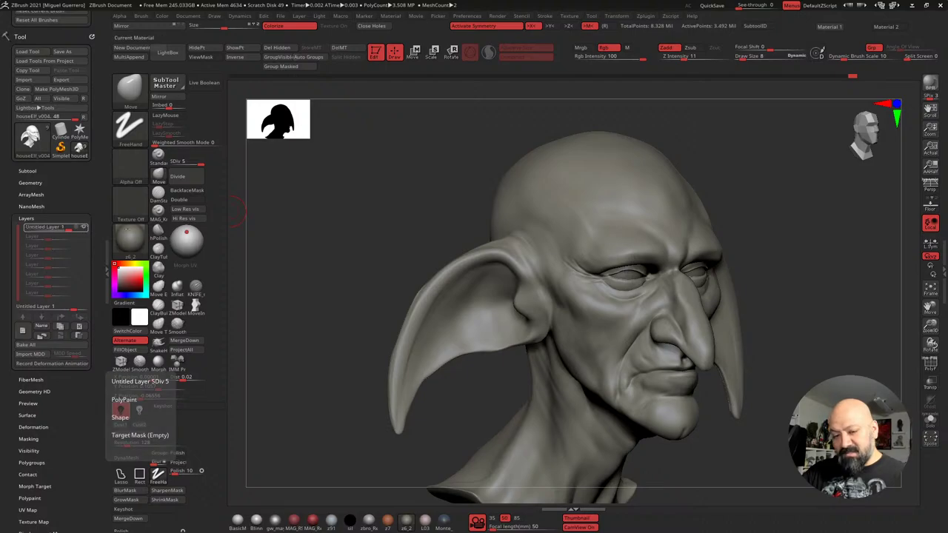
# Lower the head to subdivision level 4 and smooth the cheek and under-eye area at draw size 5
pyautogui.moveTo(349, 258); pyautogui.dragTo(298, 83, button='right')
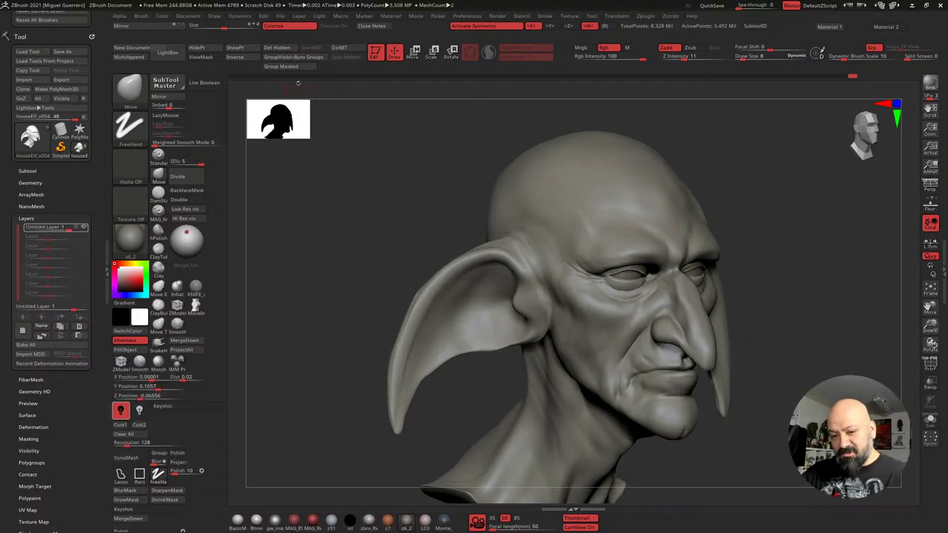
pyautogui.keyDown('shift'); pyautogui.click(608, 337); pyautogui.keyUp('shift')
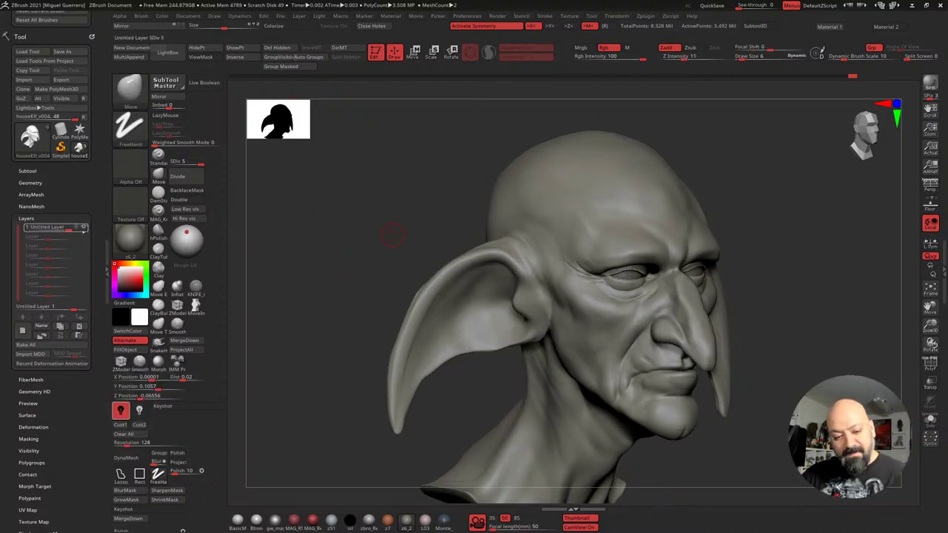
pyautogui.hotkey('shift', 'd')
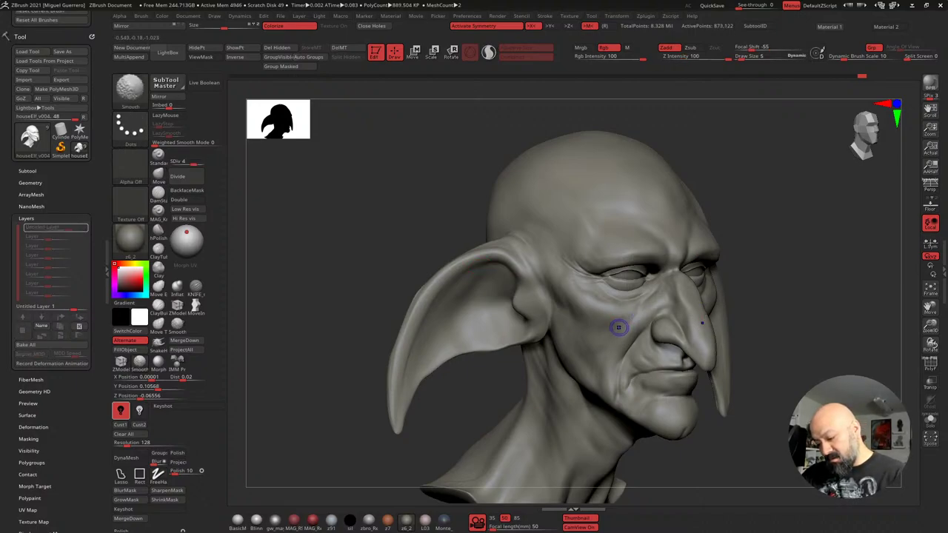
pyautogui.moveTo(625, 292); pyautogui.dragTo(618, 313)
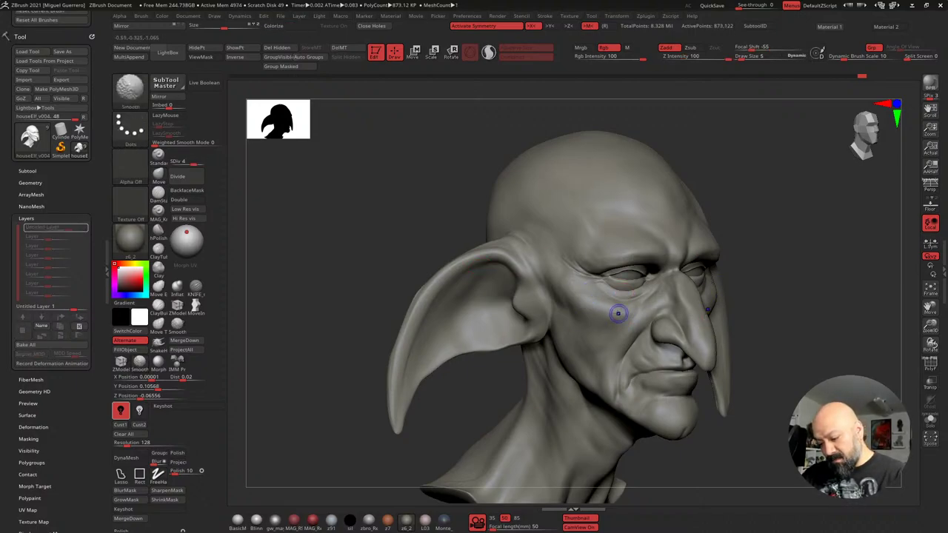
pyautogui.keyDown('shift'); pyautogui.moveTo(553, 286); pyautogui.dragTo(567, 309); pyautogui.keyUp('shift')
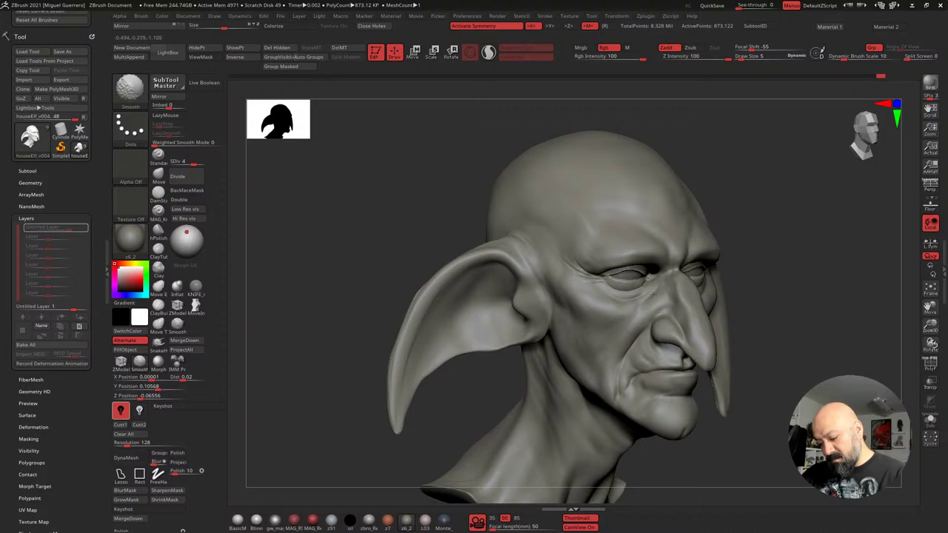
# Smooth the cheek beside the nasolabial fold on the opposite side of the face at draw size 5
pyautogui.moveTo(436, 237); pyautogui.dragTo(338, 237)
pyautogui.moveTo(459, 271); pyautogui.dragTo(334, 276)
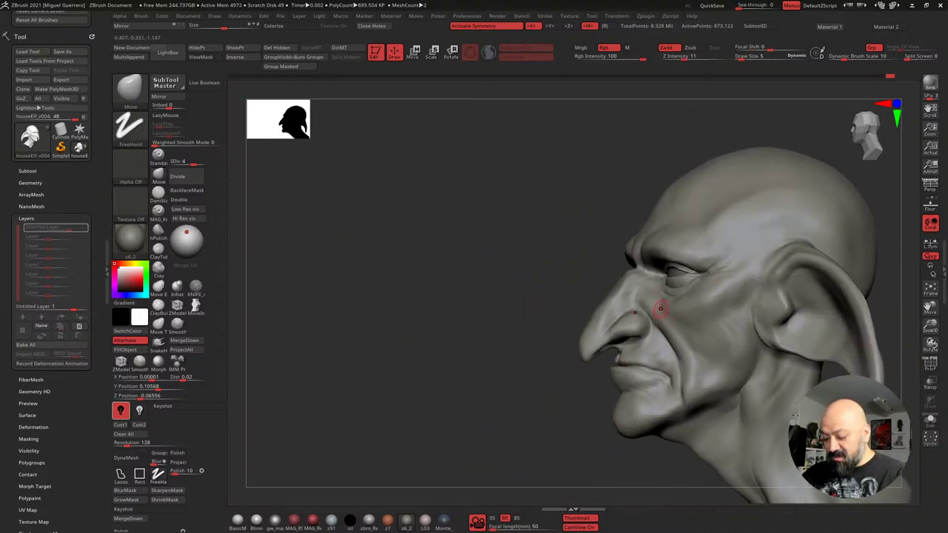
pyautogui.moveTo(659, 306); pyautogui.dragTo(673, 308, button='right')
pyautogui.keyDown('shift'); pyautogui.moveTo(688, 333); pyautogui.dragTo(703, 345); pyautogui.keyUp('shift')
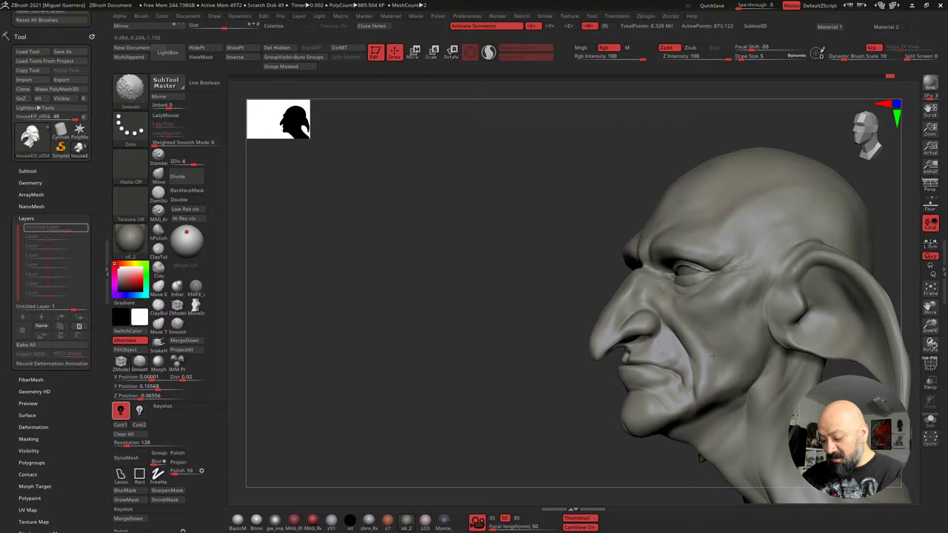
pyautogui.moveTo(444, 294)
pyautogui.mouseDown(button='right')
pyautogui.moveTo(333, 294)
pyautogui.moveTo(365, 297)
pyautogui.mouseUp(button='right')
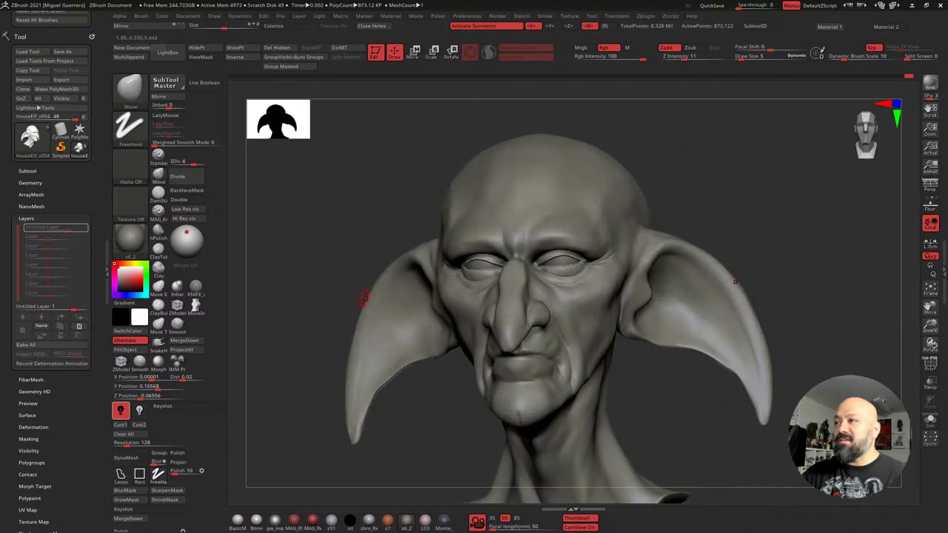
pyautogui.moveTo(306, 235); pyautogui.dragTo(408, 228, button='right')
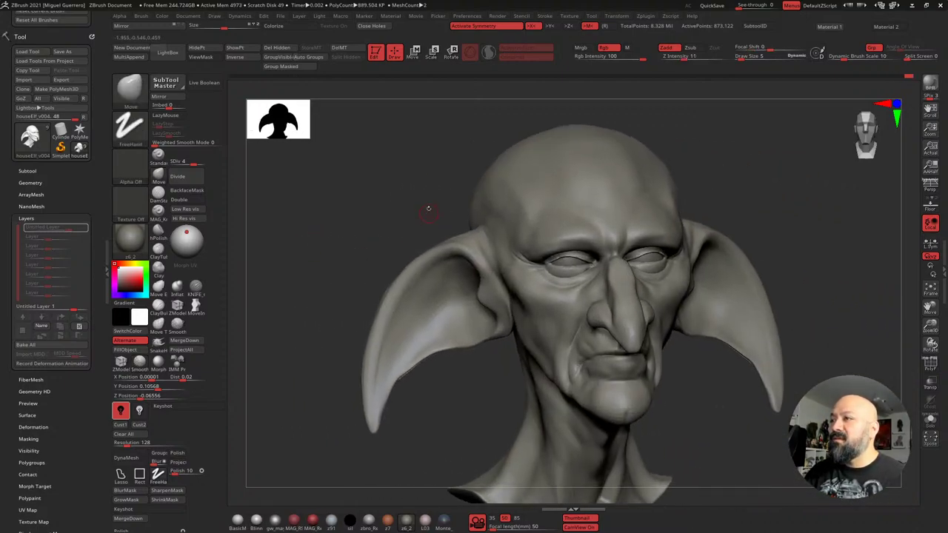
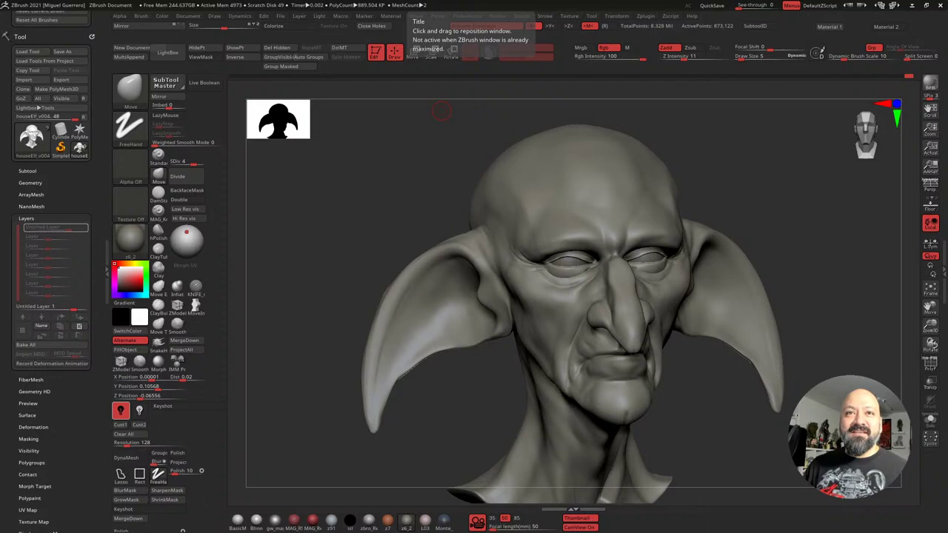
# Switch to the Chrome browser and browse the ZBrushGuides Digital Clay Pack page for its brush samples and artworks
pyautogui.moveTo(268, 0); pyautogui.dragTo(496, 41)
pyautogui.scroll(-8, 394, 256)
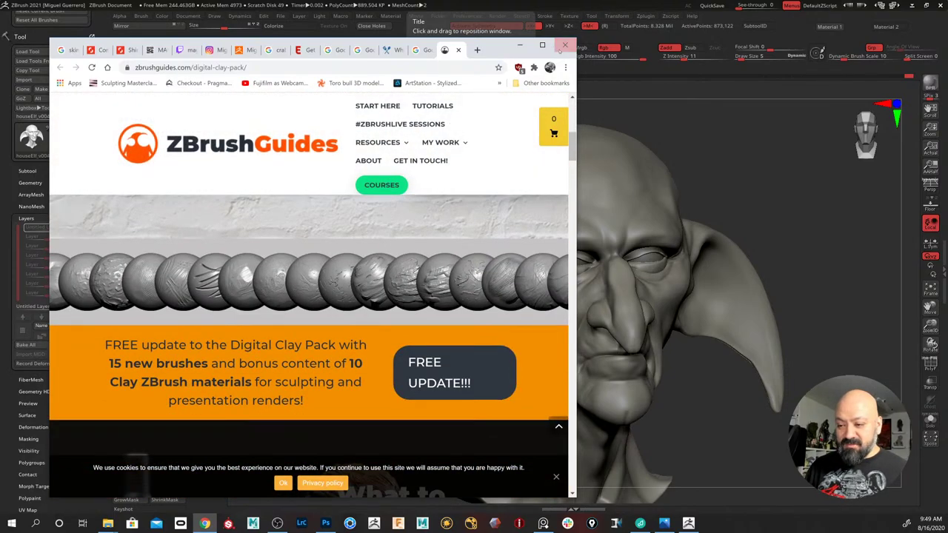
pyautogui.click(542, 44)
pyautogui.scroll(-2, 628, 248)
pyautogui.scroll(3, 628, 248)
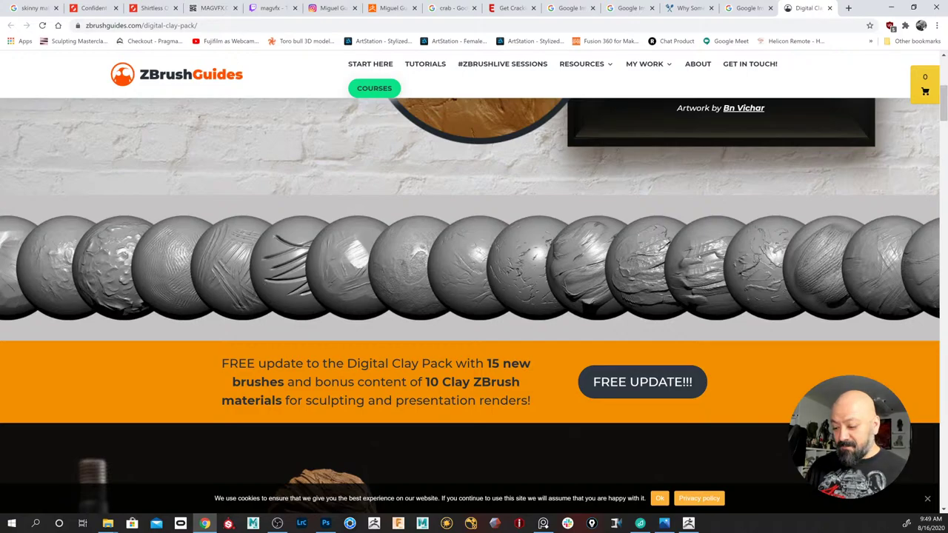
pyautogui.scroll(-15, 811, 234)
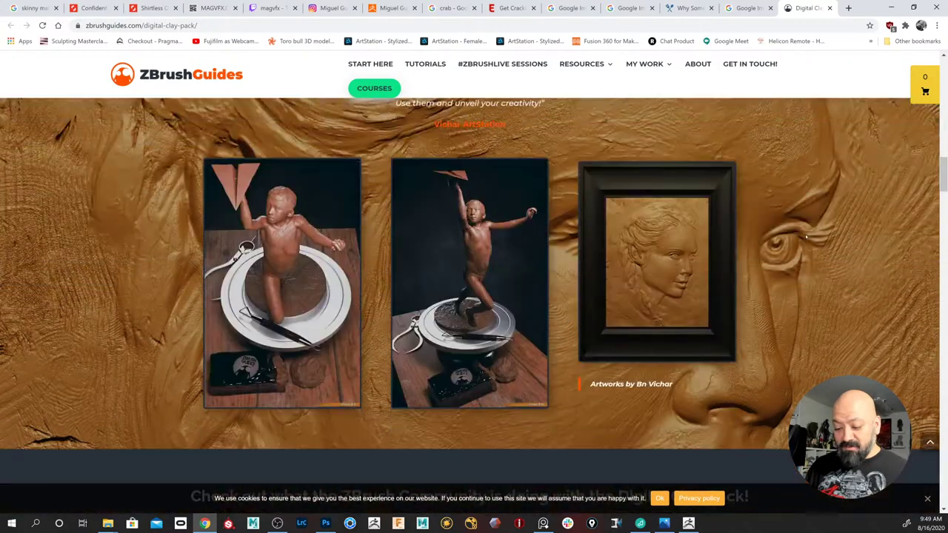
pyautogui.scroll(-5, 806, 234)
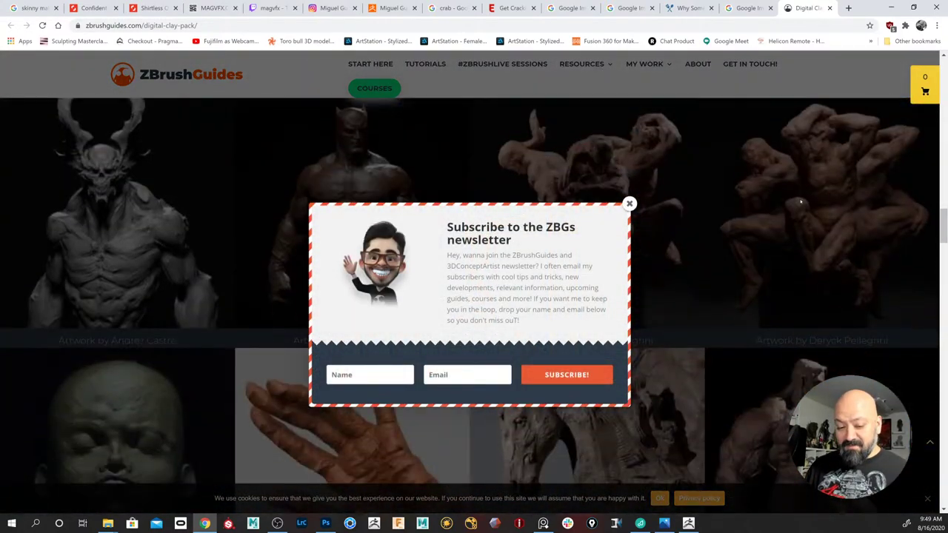
pyautogui.scroll(-5, 799, 203)
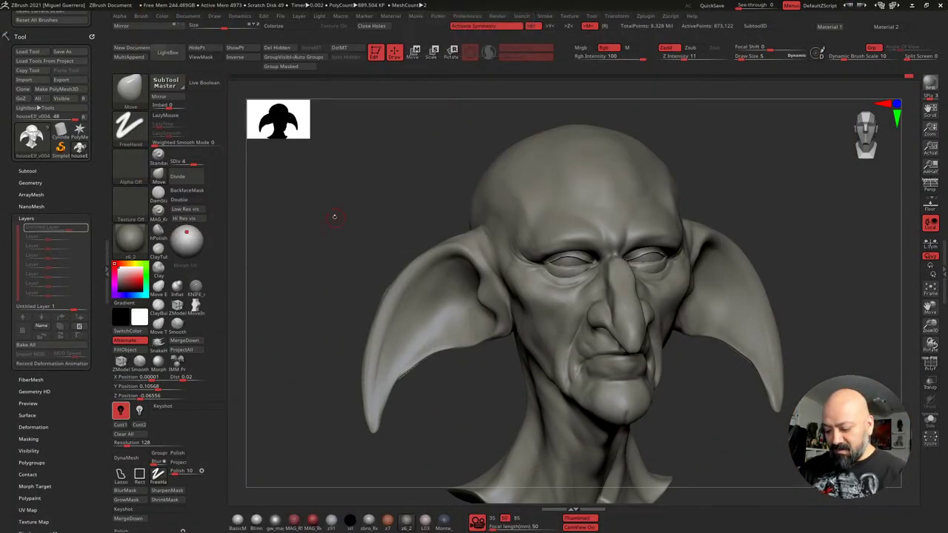
# Return to ZBrush and smooth the eyelids and the outer eye corner at draw size 3
pyautogui.moveTo(333, 214); pyautogui.dragTo(387, 244)
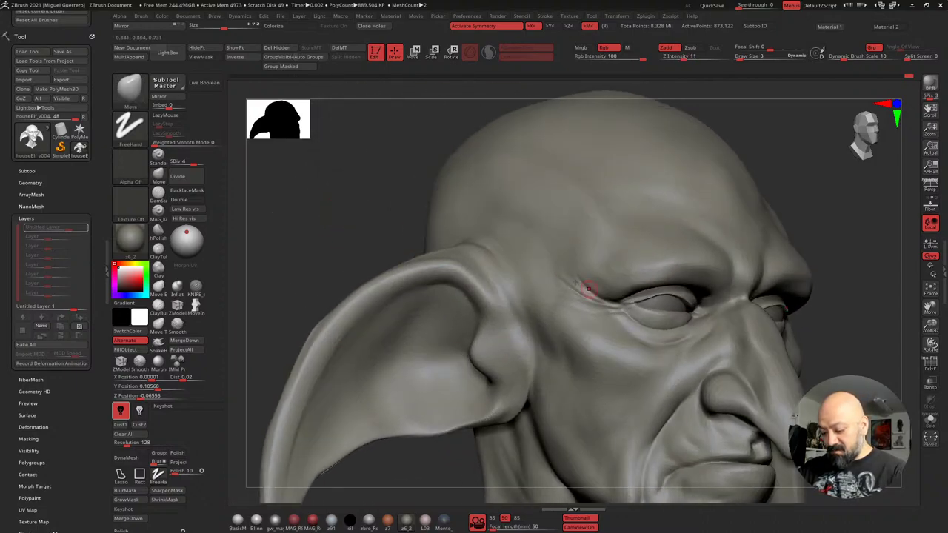
pyautogui.moveTo(374, 191); pyautogui.dragTo(338, 184)
pyautogui.moveTo(603, 294)
pyautogui.keyDown('shift'); pyautogui.mouseDown()
pyautogui.moveTo(642, 279)
pyautogui.moveTo(658, 285)
pyautogui.moveTo(634, 279)
pyautogui.moveTo(672, 296)
pyautogui.mouseUp(); pyautogui.keyUp('shift')
pyautogui.moveTo(329, 181); pyautogui.dragTo(363, 229)
pyautogui.moveTo(339, 190); pyautogui.dragTo(300, 178)
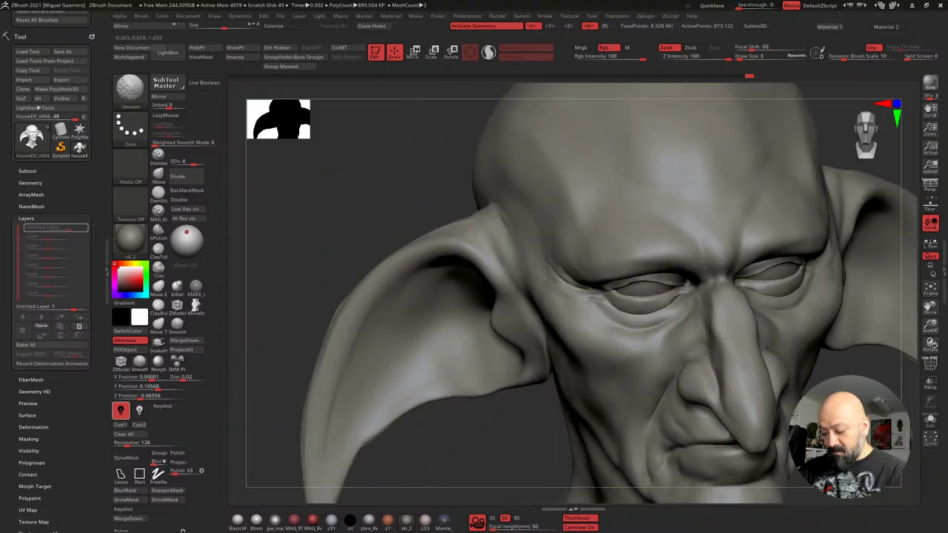
pyautogui.keyDown('shift'); pyautogui.moveTo(671, 287); pyautogui.dragTo(668, 277); pyautogui.keyUp('shift')
pyautogui.moveTo(298, 176); pyautogui.dragTo(338, 178)
# Adjust the upper eyelid edge with the Move brush at draw size 4
pyautogui.moveTo(414, 219)
pyautogui.keyDown('ctrl'); pyautogui.mouseDown(button='right')
pyautogui.moveTo(451, 262)
pyautogui.moveTo(331, 236)
pyautogui.mouseUp(button='right'); pyautogui.keyUp('ctrl')
pyautogui.press('b')
pyautogui.press('m')
pyautogui.press('v')
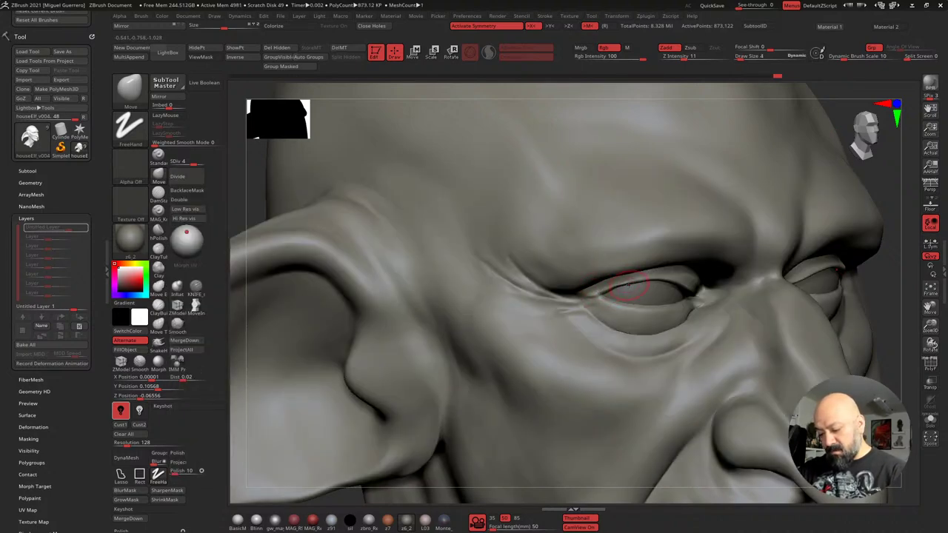
pyautogui.moveTo(628, 285); pyautogui.dragTo(634, 271)
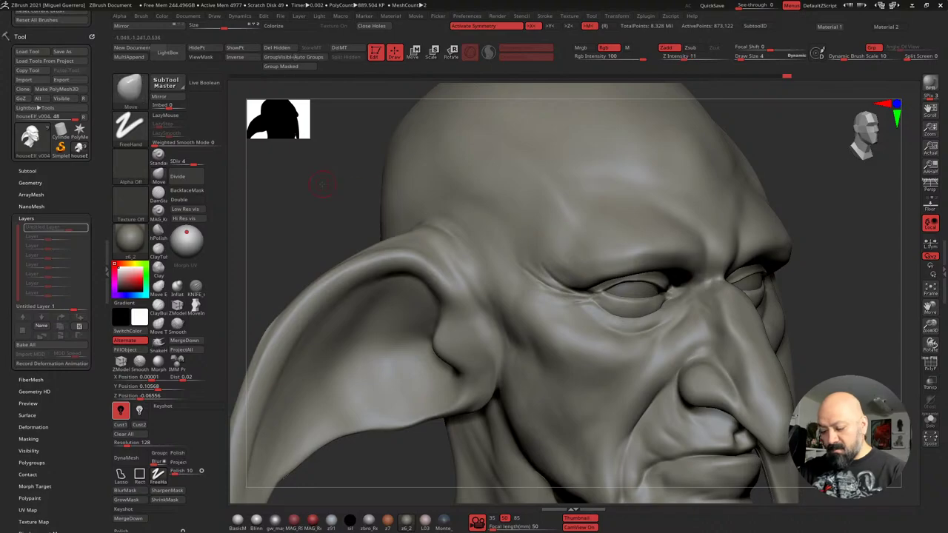
pyautogui.moveTo(296, 211)
pyautogui.mouseDown()
pyautogui.moveTo(328, 192)
pyautogui.moveTo(323, 201)
pyautogui.moveTo(348, 199)
pyautogui.moveTo(323, 188)
pyautogui.mouseUp()
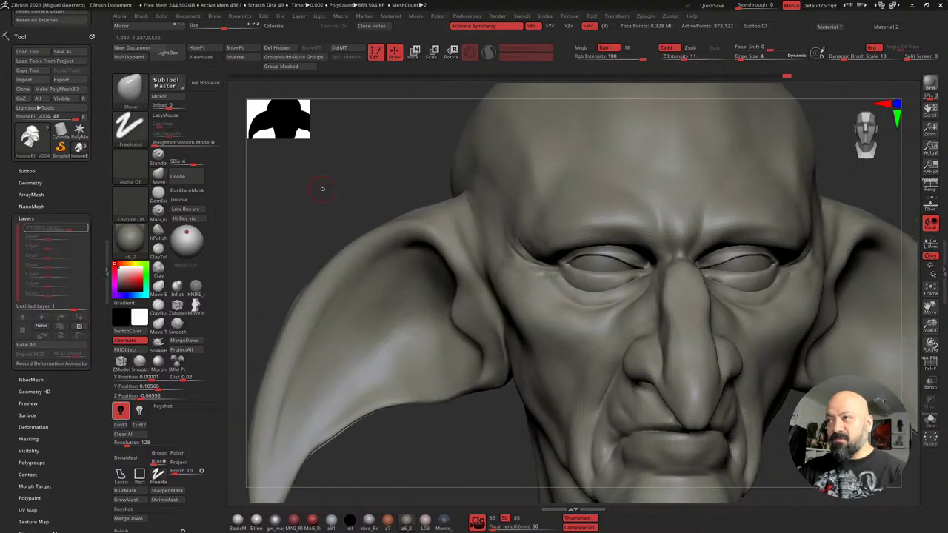
# Smooth the bag under the eye at draw size 4
pyautogui.moveTo(463, 344)
pyautogui.keyDown('alt'); pyautogui.mouseDown(button='right')
pyautogui.moveTo(419, 292)
pyautogui.moveTo(412, 300)
pyautogui.moveTo(457, 376)
pyautogui.moveTo(436, 360)
pyautogui.mouseUp(button='right'); pyautogui.keyUp('alt')
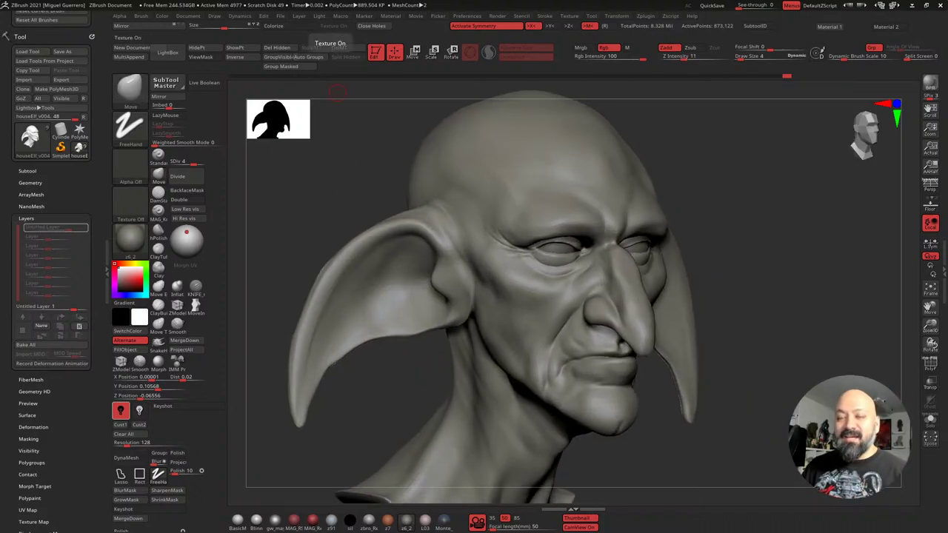
pyautogui.moveTo(263, 188)
pyautogui.mouseDown(button='right')
pyautogui.moveTo(320, 215)
pyautogui.moveTo(309, 250)
pyautogui.mouseUp(button='right')
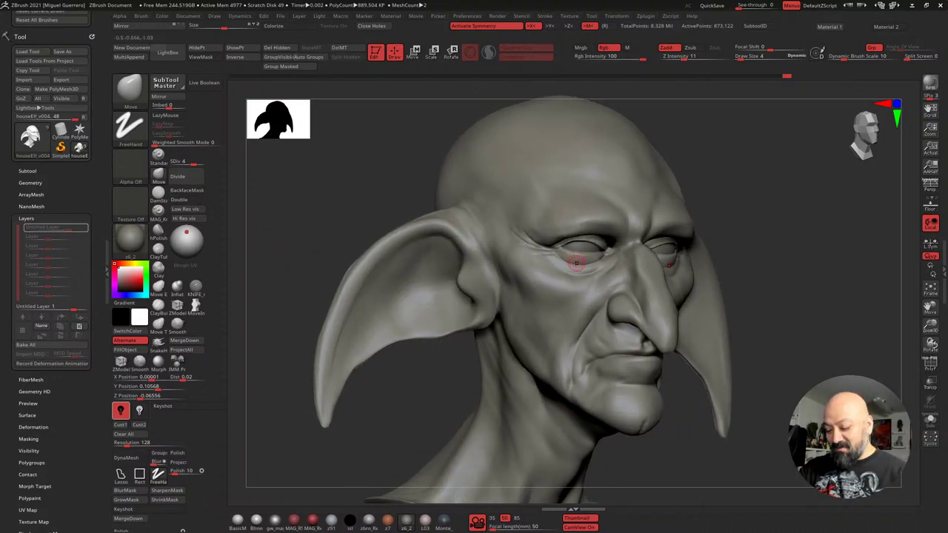
pyautogui.press('shift')
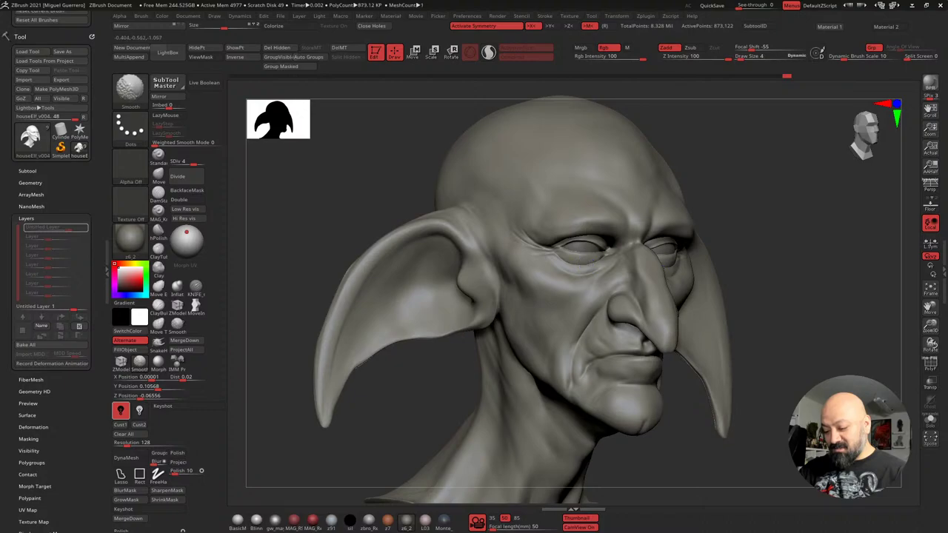
pyautogui.moveTo(348, 212); pyautogui.dragTo(317, 190, button='right')
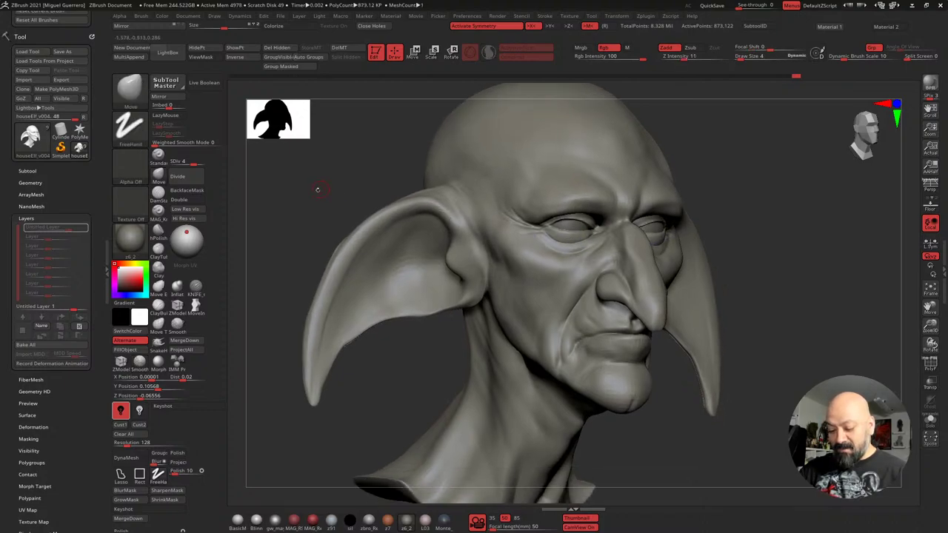
pyautogui.moveTo(318, 190); pyautogui.dragTo(330, 197)
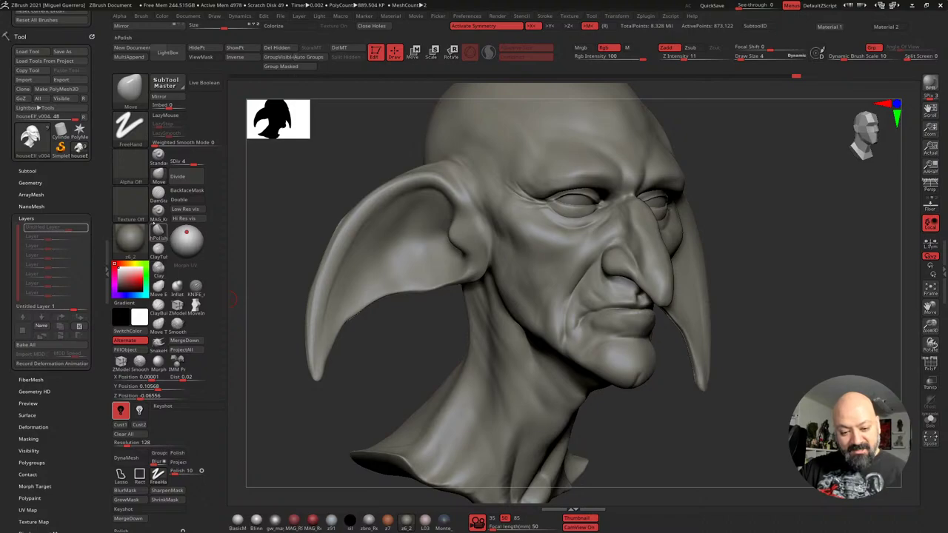
# Build up clay strokes on the jowl, chin and mouth area with the ClayTubes brush at intensity 49 and draw sizes 3 to 6
pyautogui.click(157, 247)
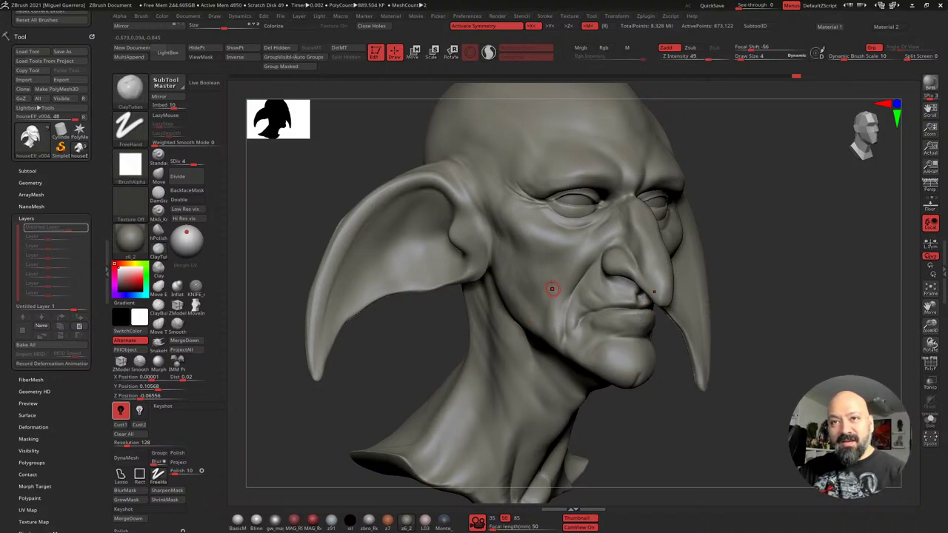
pyautogui.moveTo(548, 312)
pyautogui.mouseDown()
pyautogui.moveTo(577, 356)
pyautogui.moveTo(548, 317)
pyautogui.moveTo(561, 334)
pyautogui.moveTo(592, 338)
pyautogui.moveTo(561, 334)
pyautogui.moveTo(578, 350)
pyautogui.moveTo(554, 326)
pyautogui.moveTo(577, 340)
pyautogui.mouseUp()
pyautogui.keyDown('alt'); pyautogui.moveTo(576, 388); pyautogui.dragTo(563, 354, button='right'); pyautogui.keyUp('alt')
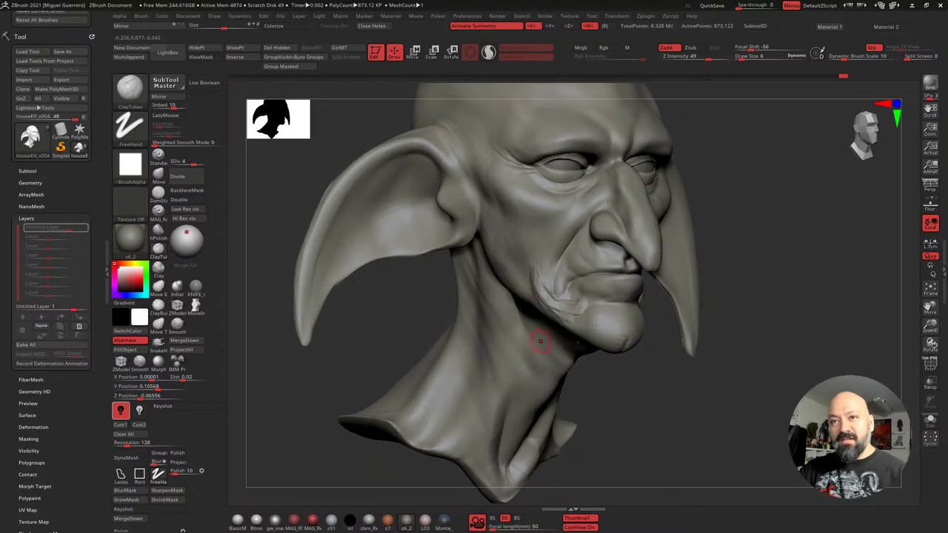
pyautogui.moveTo(606, 314)
pyautogui.mouseDown()
pyautogui.moveTo(582, 330)
pyautogui.moveTo(615, 326)
pyautogui.moveTo(612, 333)
pyautogui.moveTo(585, 311)
pyautogui.moveTo(592, 299)
pyautogui.moveTo(577, 303)
pyautogui.moveTo(611, 297)
pyautogui.moveTo(574, 285)
pyautogui.mouseUp()
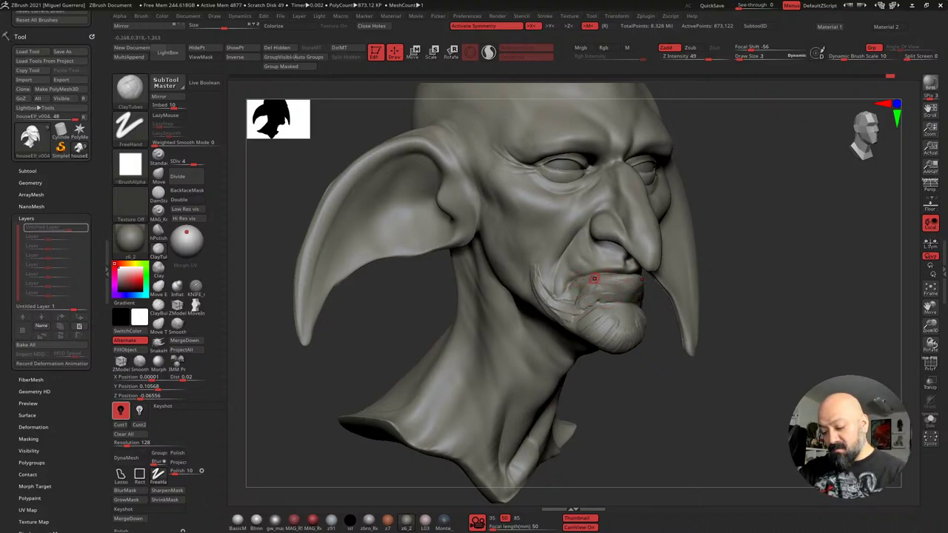
# Add fine clay strokes along the upper lip and mouth corner with the ClayTubes brush at draw size 3
pyautogui.click(594, 278)
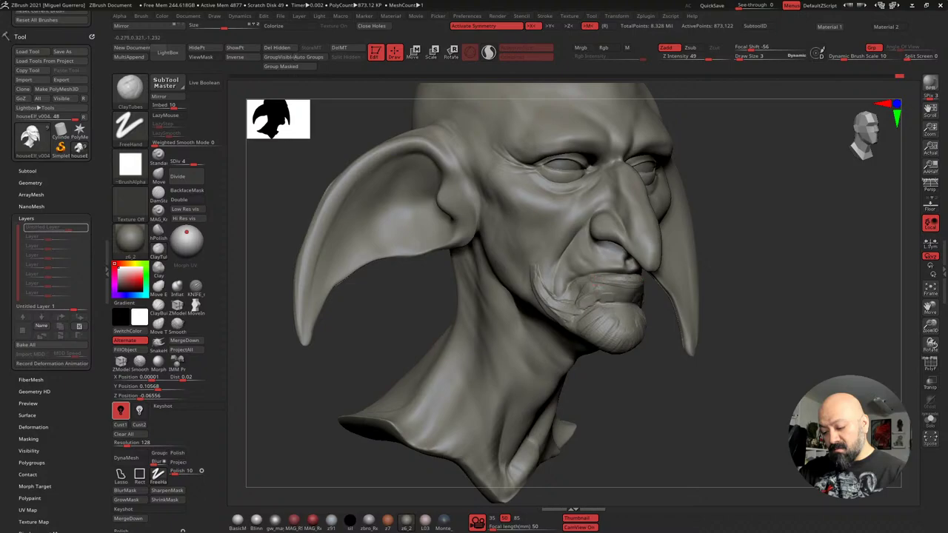
pyautogui.moveTo(592, 280); pyautogui.dragTo(628, 280)
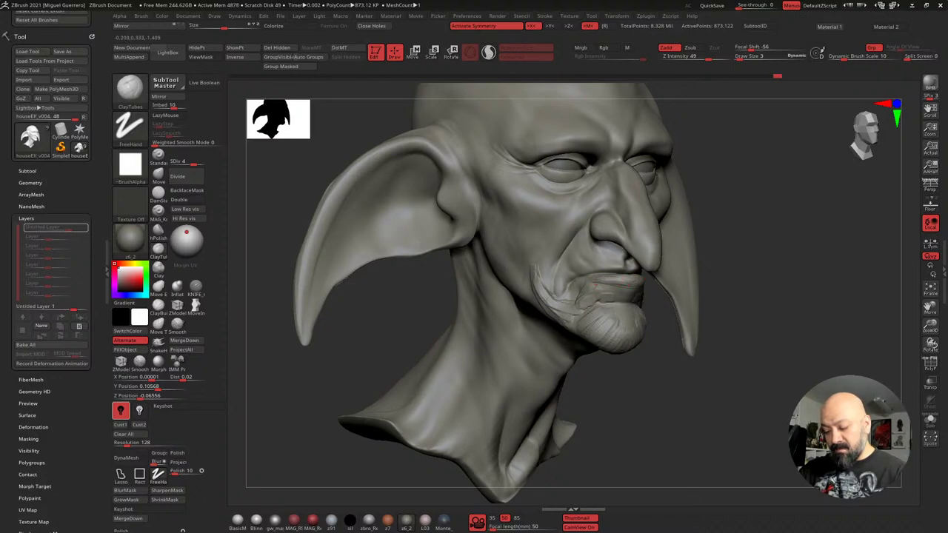
pyautogui.moveTo(569, 288); pyautogui.dragTo(590, 279)
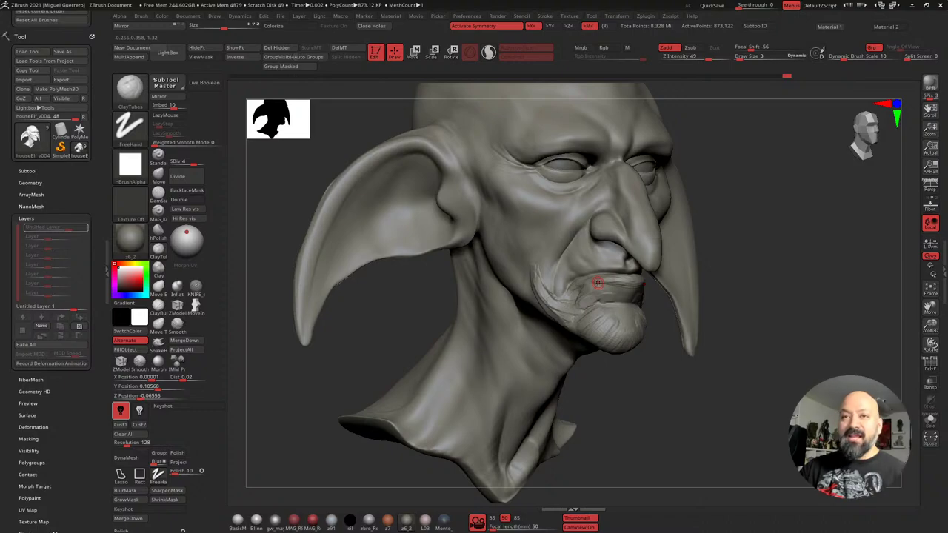
# Build up ClayTubes strokes at the outer eye corner, under-eye bag and inner eye corner at draw size 5
pyautogui.moveTo(402, 298)
pyautogui.mouseDown()
pyautogui.moveTo(406, 306)
pyautogui.moveTo(449, 257)
pyautogui.mouseUp()
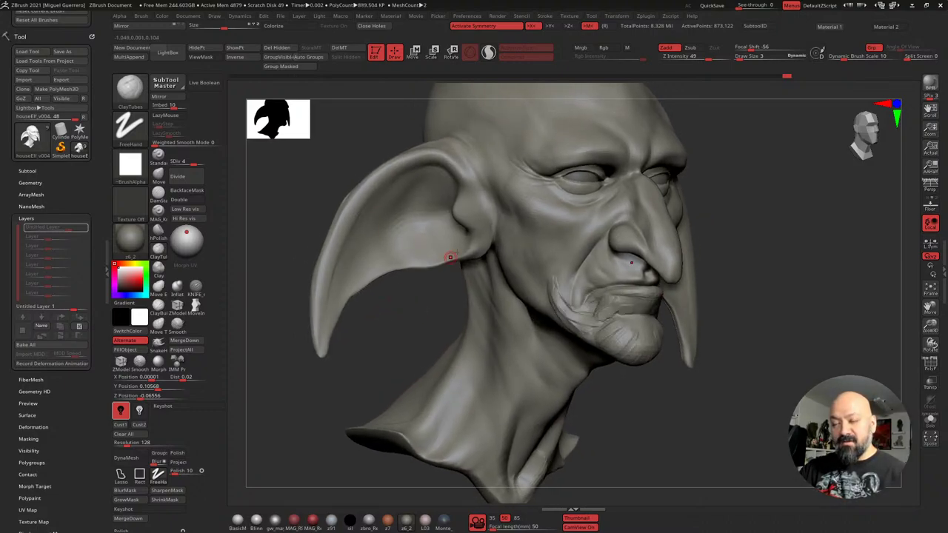
pyautogui.press(']')
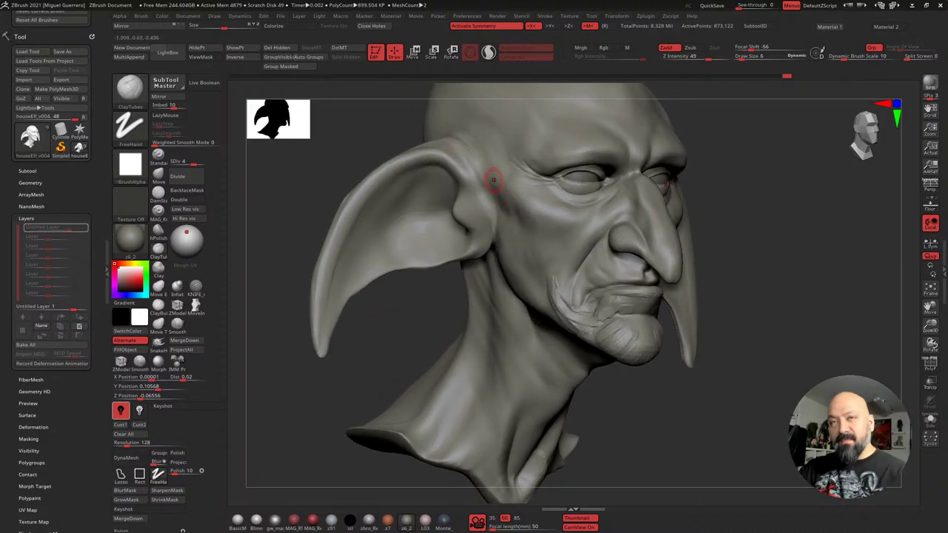
pyautogui.press('[')
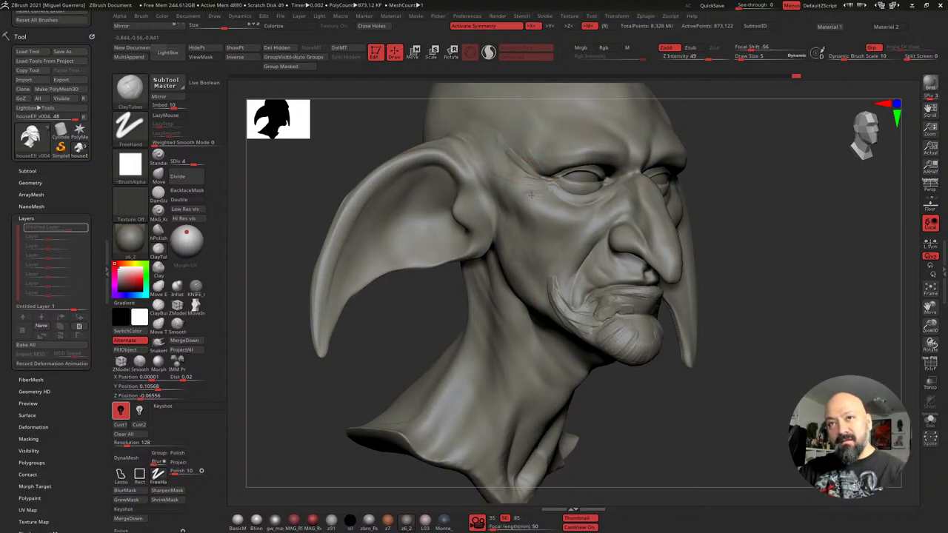
pyautogui.moveTo(531, 195); pyautogui.dragTo(533, 194)
pyautogui.moveTo(770, 321); pyautogui.dragTo(714, 319)
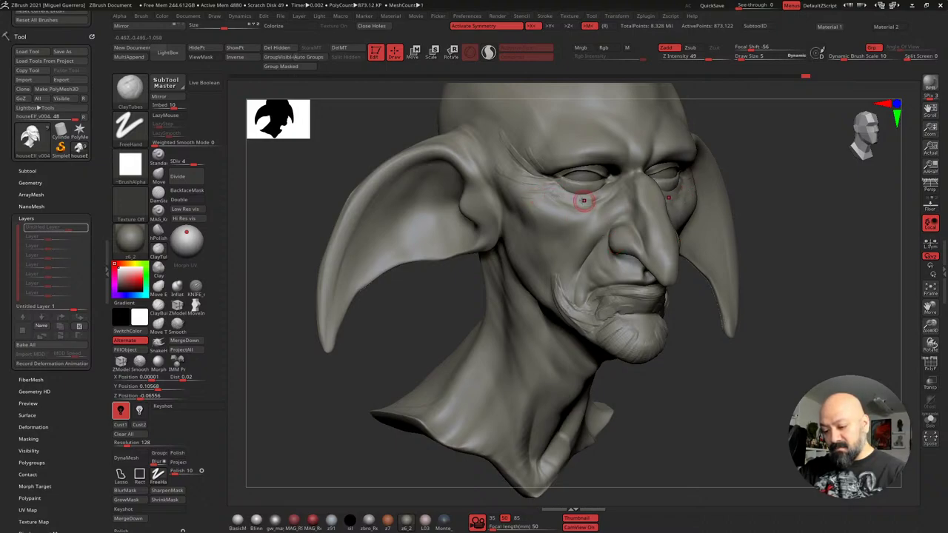
pyautogui.moveTo(584, 200); pyautogui.dragTo(592, 204)
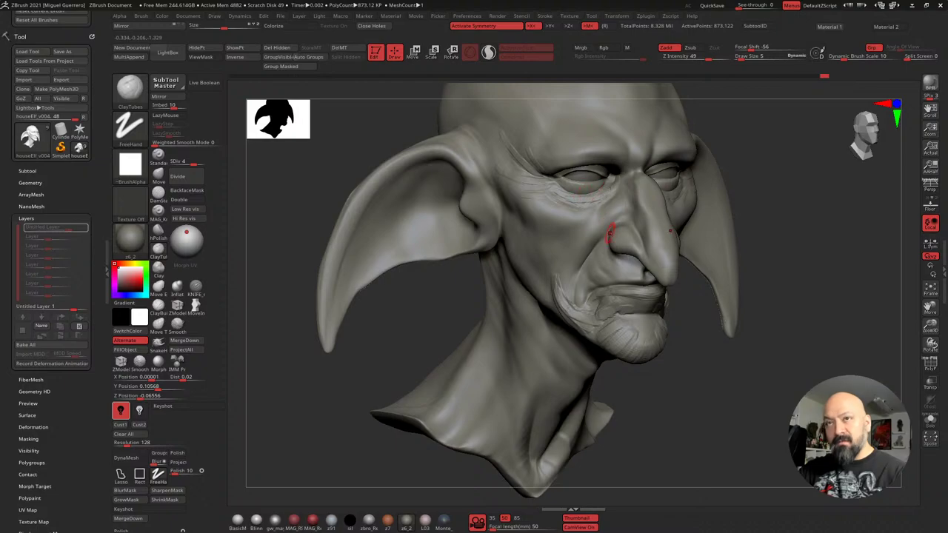
pyautogui.moveTo(768, 420); pyautogui.dragTo(755, 388)
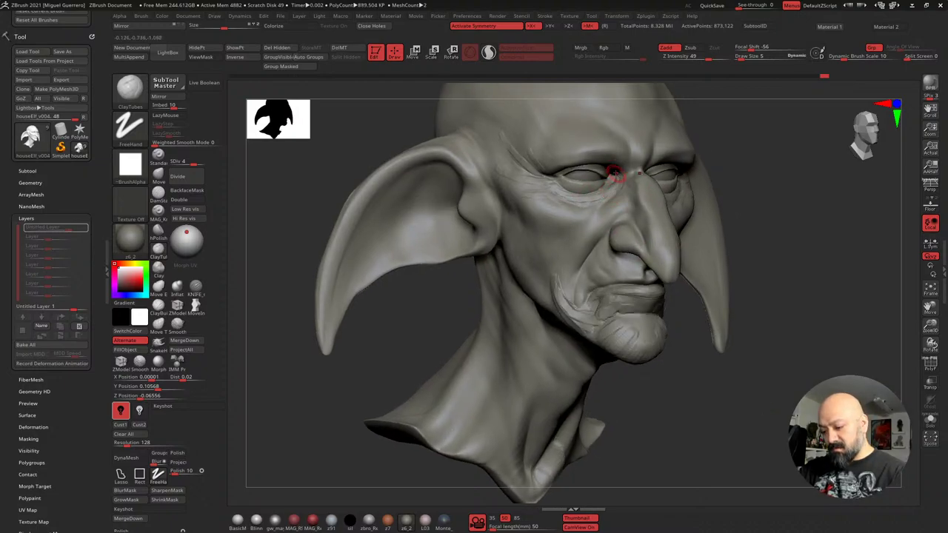
pyautogui.moveTo(615, 174); pyautogui.dragTo(607, 183)
pyautogui.moveTo(705, 379)
pyautogui.keyDown('alt'); pyautogui.mouseDown()
pyautogui.moveTo(693, 396)
pyautogui.moveTo(717, 419)
pyautogui.moveTo(717, 405)
pyautogui.mouseUp(); pyautogui.keyUp('alt')
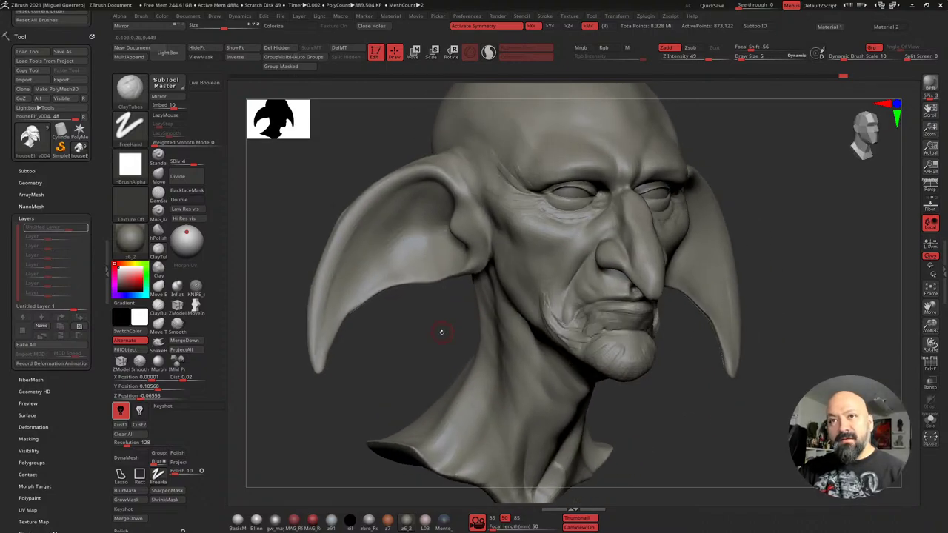
# Reshape the nose with the Move brush at draw sizes 9 to 14, and smooth the side of its bridge
pyautogui.moveTo(432, 340)
pyautogui.mouseDown()
pyautogui.moveTo(410, 338)
pyautogui.moveTo(424, 332)
pyautogui.mouseUp()
pyautogui.click(159, 176)
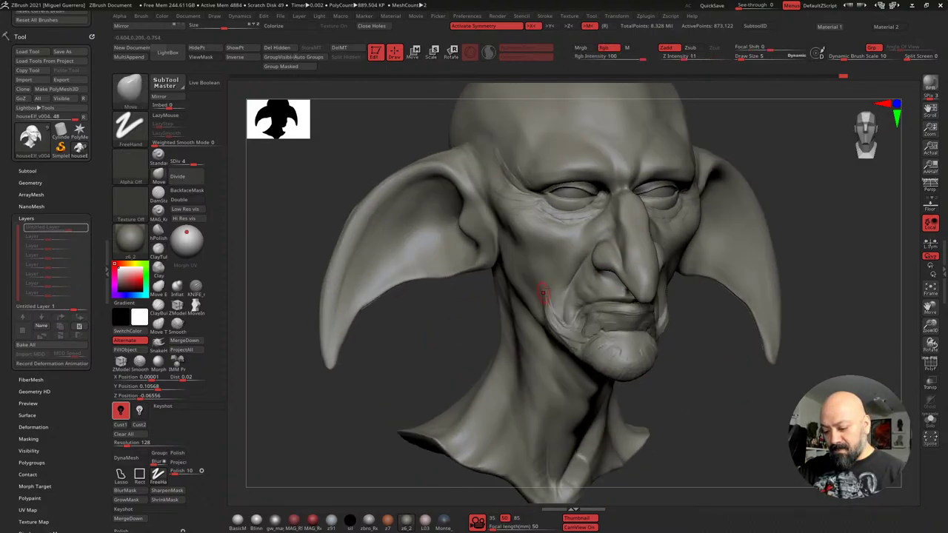
pyautogui.moveTo(498, 310); pyautogui.dragTo(531, 281, button='right')
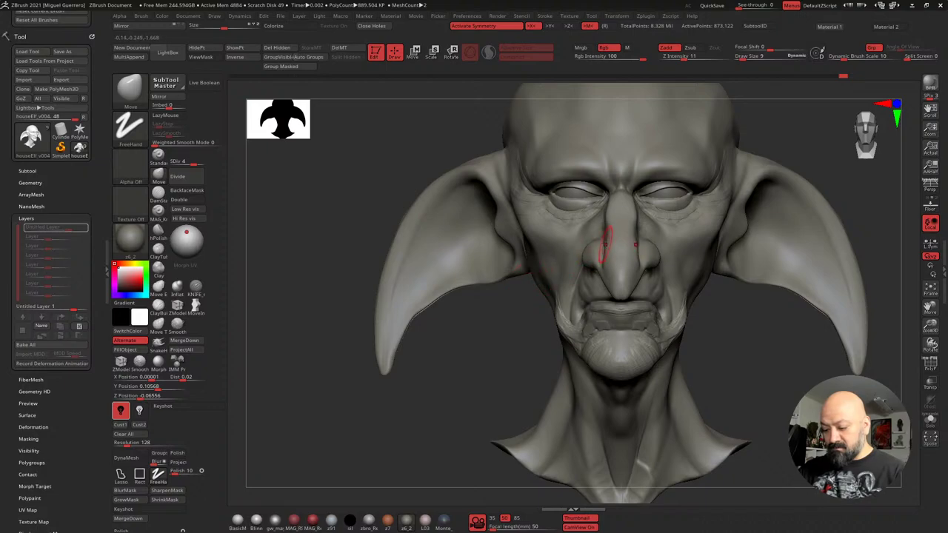
pyautogui.moveTo(604, 207); pyautogui.dragTo(608, 210)
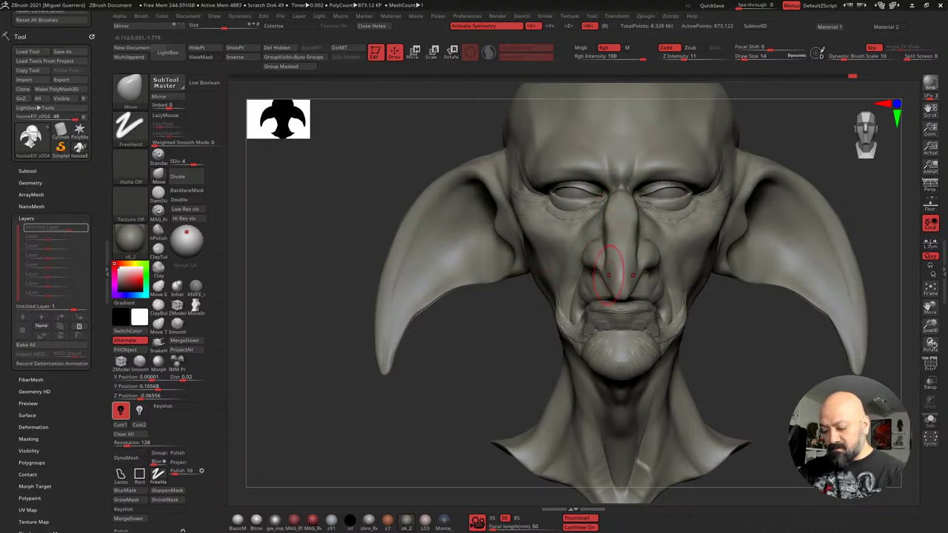
pyautogui.moveTo(588, 280); pyautogui.dragTo(629, 311, button='right')
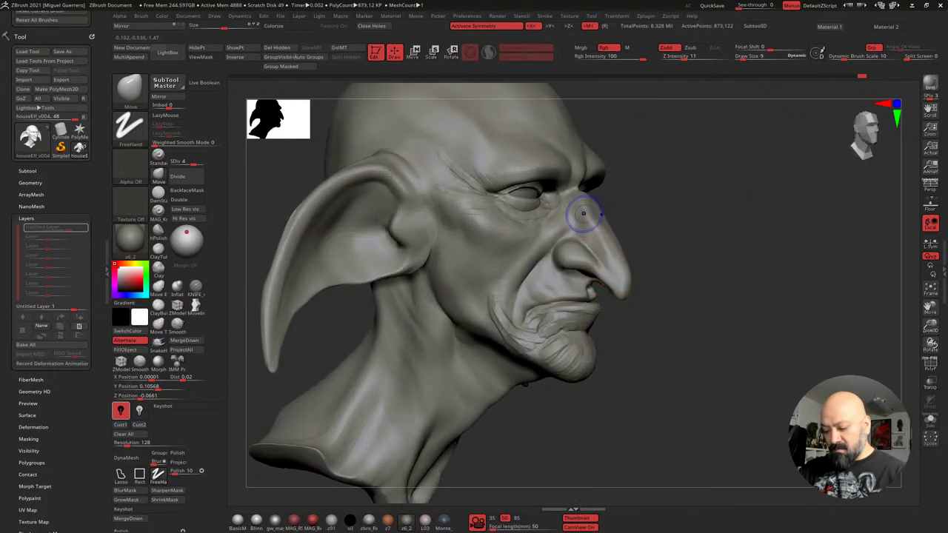
pyautogui.press('shift')
pyautogui.moveTo(670, 337)
pyautogui.mouseDown()
pyautogui.moveTo(704, 345)
pyautogui.moveTo(626, 354)
pyautogui.mouseUp()
# Carve horizontal wrinkles across the forehead with the KNIFE brush at intensity 25 and draw size 9
pyautogui.moveTo(520, 342)
pyautogui.mouseDown(button='right')
pyautogui.moveTo(462, 286)
pyautogui.moveTo(338, 219)
pyautogui.moveTo(292, 216)
pyautogui.mouseUp(button='right')
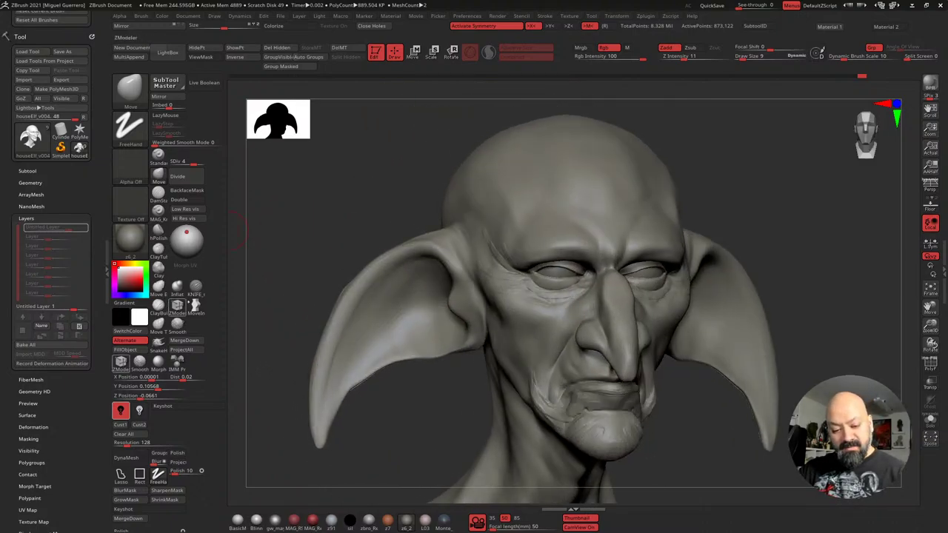
pyautogui.press('k')
pyautogui.moveTo(349, 234); pyautogui.dragTo(294, 214, button='right')
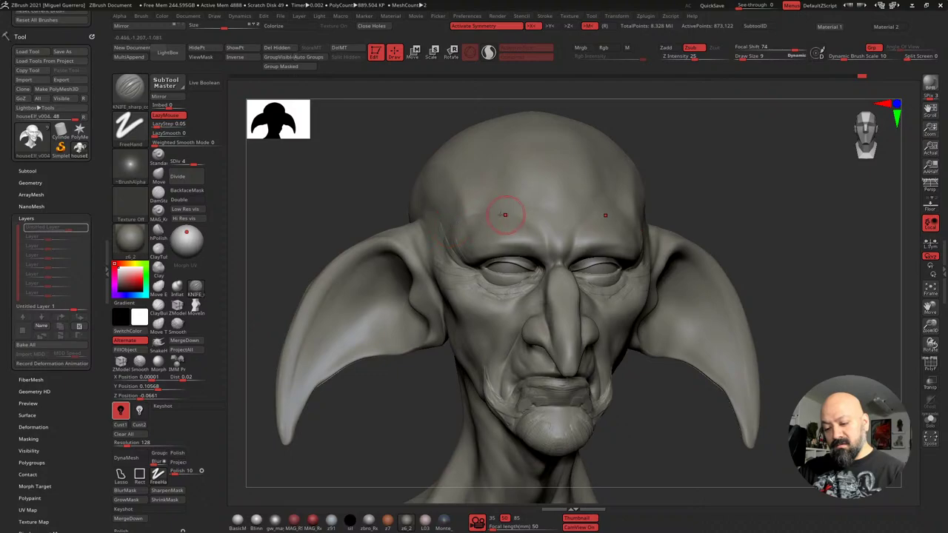
pyautogui.moveTo(470, 218); pyautogui.dragTo(517, 215)
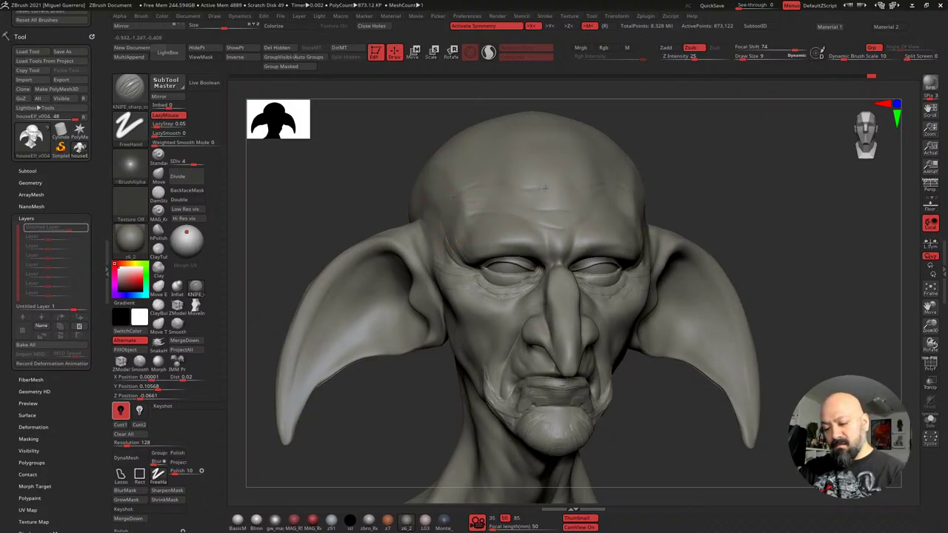
pyautogui.moveTo(509, 190); pyautogui.dragTo(542, 186)
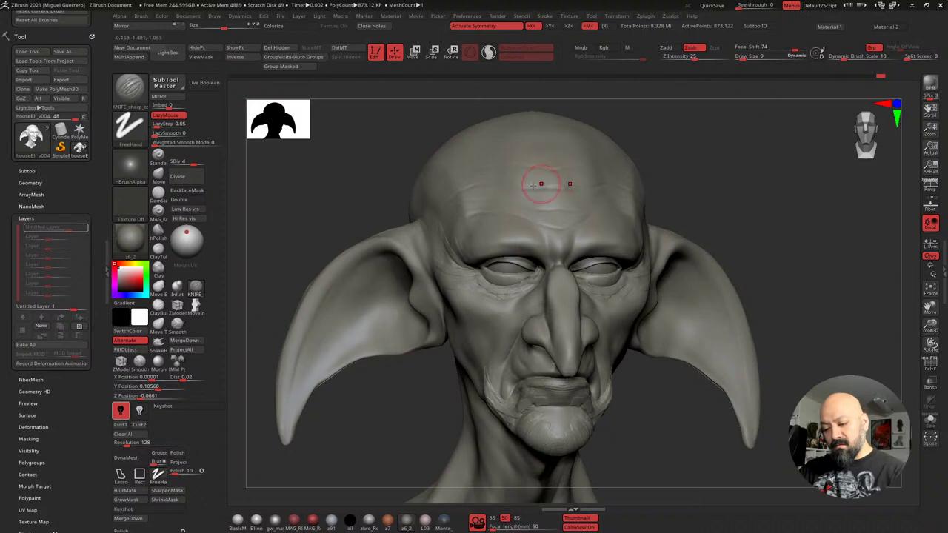
pyautogui.moveTo(293, 178); pyautogui.dragTo(374, 179)
# Carve creases around the temple and where the ear meets the head with the KNIFE brush at draw size 6
pyautogui.keyDown('alt'); pyautogui.moveTo(248, 185); pyautogui.dragTo(304, 194); pyautogui.keyUp('alt')
pyautogui.keyDown('alt'); pyautogui.moveTo(356, 211); pyautogui.dragTo(362, 190); pyautogui.keyUp('alt')
pyautogui.moveTo(362, 189); pyautogui.dragTo(415, 200, button='right')
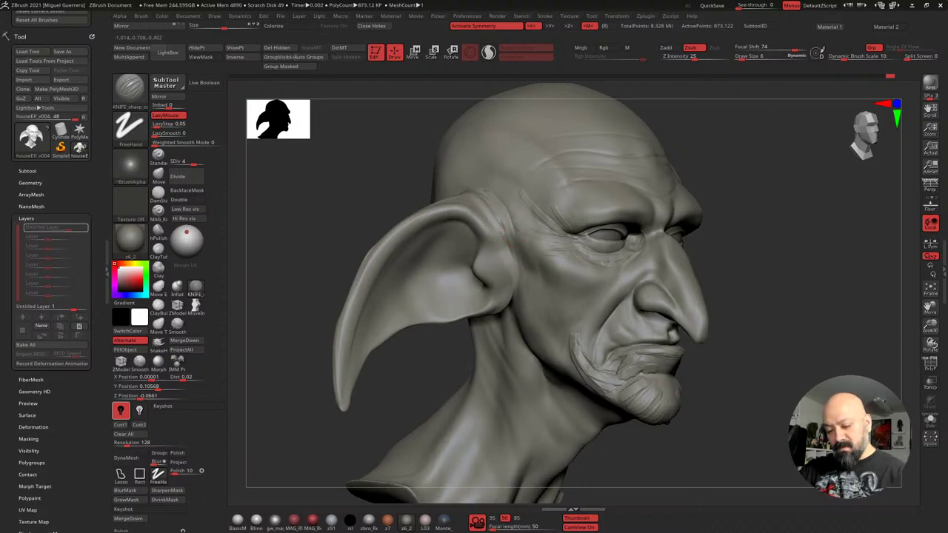
pyautogui.moveTo(497, 208)
pyautogui.mouseDown(button='right')
pyautogui.moveTo(366, 188)
pyautogui.moveTo(355, 195)
pyautogui.mouseUp(button='right')
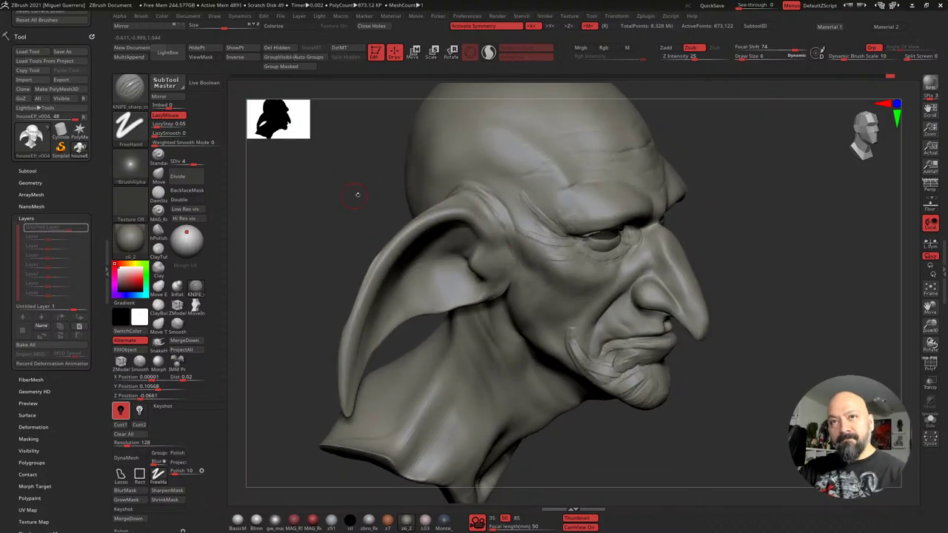
pyautogui.moveTo(406, 183); pyautogui.dragTo(436, 201, button='right')
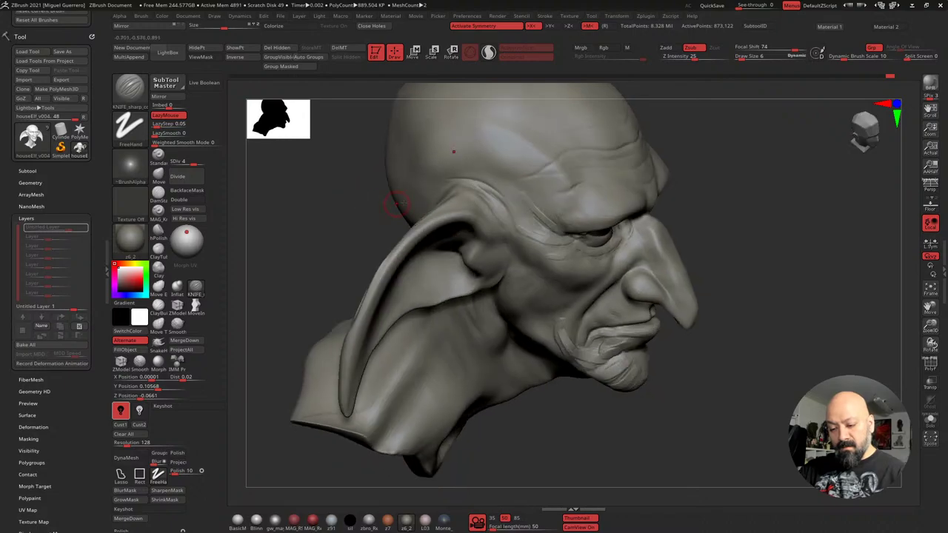
pyautogui.moveTo(480, 184); pyautogui.dragTo(511, 205)
pyautogui.moveTo(374, 203); pyautogui.dragTo(333, 176)
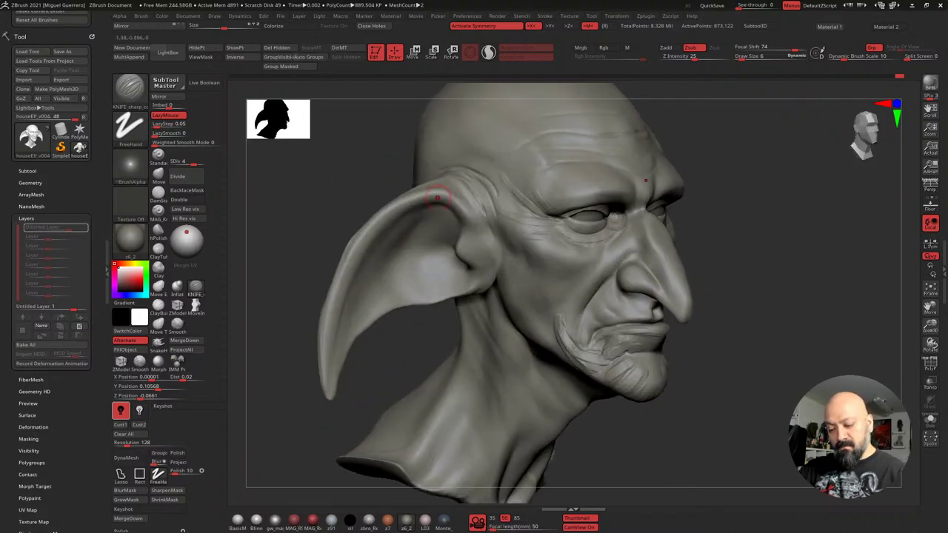
pyautogui.moveTo(493, 244)
pyautogui.mouseDown(button='right')
pyautogui.moveTo(507, 247)
pyautogui.moveTo(459, 244)
pyautogui.moveTo(352, 187)
pyautogui.moveTo(360, 212)
pyautogui.moveTo(419, 227)
pyautogui.mouseUp(button='right')
# Mask the lower eyelids, under-eye area, cheeks and nose from the front view at draw size 6
pyautogui.moveTo(793, 335); pyautogui.dragTo(790, 336, button='right')
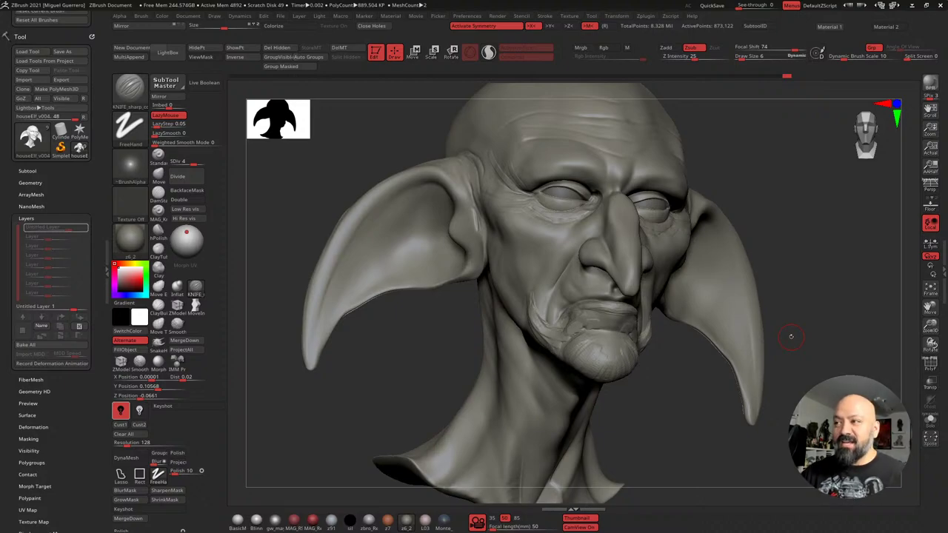
pyautogui.moveTo(399, 353)
pyautogui.keyDown('shift'); pyautogui.mouseDown()
pyautogui.moveTo(434, 338)
pyautogui.moveTo(400, 374)
pyautogui.moveTo(370, 370)
pyautogui.mouseUp(); pyautogui.keyUp('shift')
pyautogui.keyDown('ctrl'); pyautogui.moveTo(397, 320); pyautogui.dragTo(363, 348, button='right'); pyautogui.keyUp('ctrl')
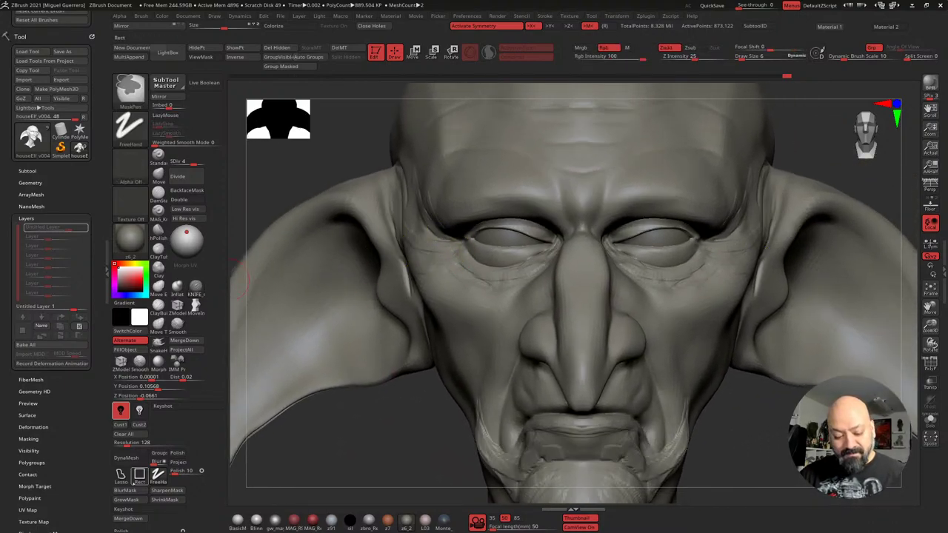
pyautogui.moveTo(426, 236)
pyautogui.keyDown('ctrl'); pyautogui.mouseDown()
pyautogui.moveTo(518, 241)
pyautogui.moveTo(590, 278)
pyautogui.moveTo(485, 358)
pyautogui.mouseUp(); pyautogui.keyUp('ctrl')
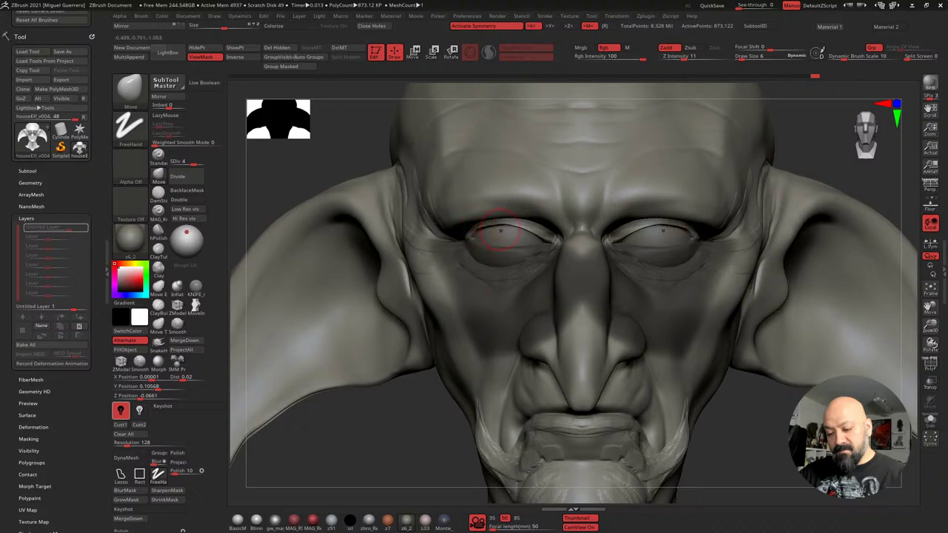
# Reshape the unmasked upper eyelids with the Move brush at draw size 6
pyautogui.moveTo(296, 152)
pyautogui.mouseDown()
pyautogui.moveTo(333, 140)
pyautogui.moveTo(321, 152)
pyautogui.moveTo(481, 207)
pyautogui.moveTo(479, 222)
pyautogui.mouseUp()
pyautogui.press(']')
pyautogui.moveTo(353, 173)
pyautogui.mouseDown()
pyautogui.moveTo(318, 162)
pyautogui.moveTo(392, 252)
pyautogui.mouseUp()
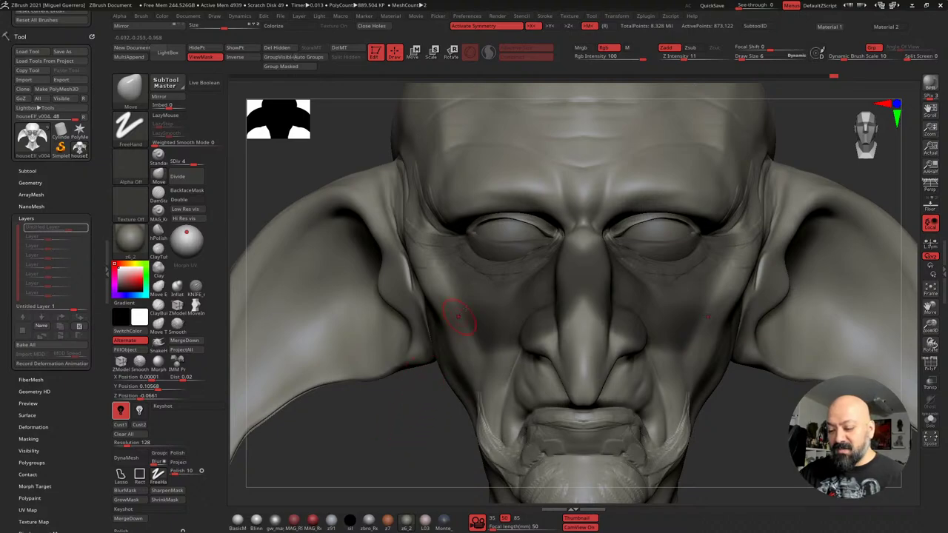
pyautogui.moveTo(525, 220); pyautogui.dragTo(498, 213)
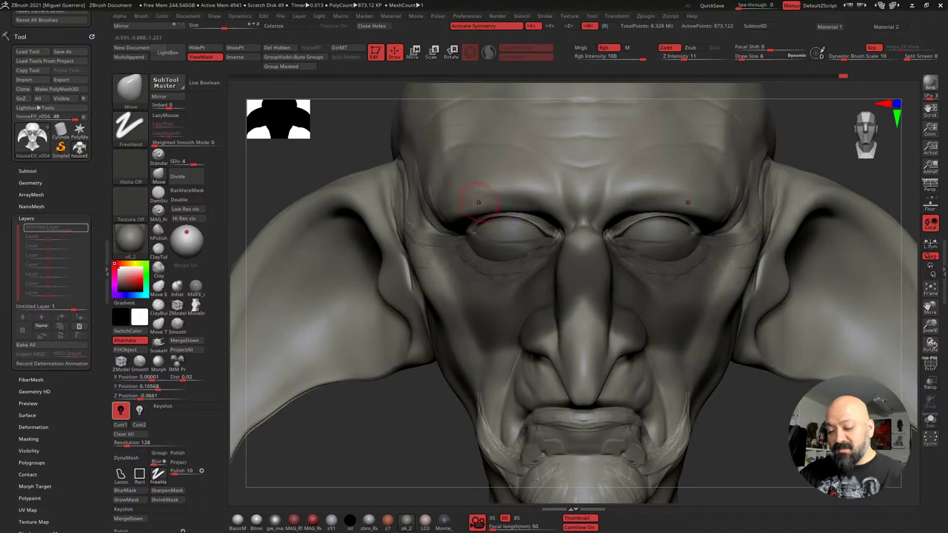
pyautogui.moveTo(278, 144); pyautogui.dragTo(331, 146)
# Invert the mask and adjust the lower eyelids with the Move brush at draw sizes 3 and 6
pyautogui.keyDown('ctrl'); pyautogui.click(745, 334); pyautogui.keyUp('ctrl')
pyautogui.moveTo(744, 334); pyautogui.dragTo(680, 330)
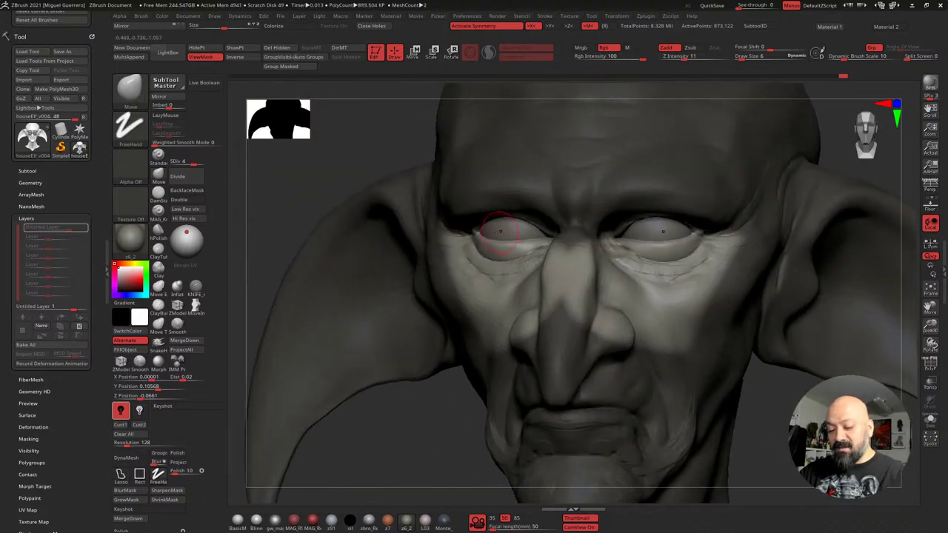
pyautogui.keyDown('shift'); pyautogui.moveTo(348, 178); pyautogui.dragTo(323, 156); pyautogui.keyUp('shift')
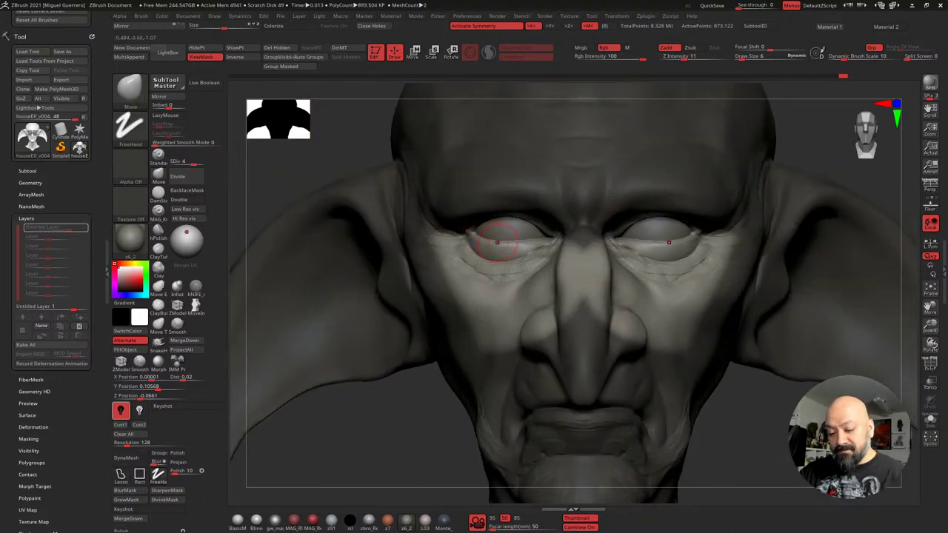
pyautogui.moveTo(510, 249); pyautogui.dragTo(496, 243)
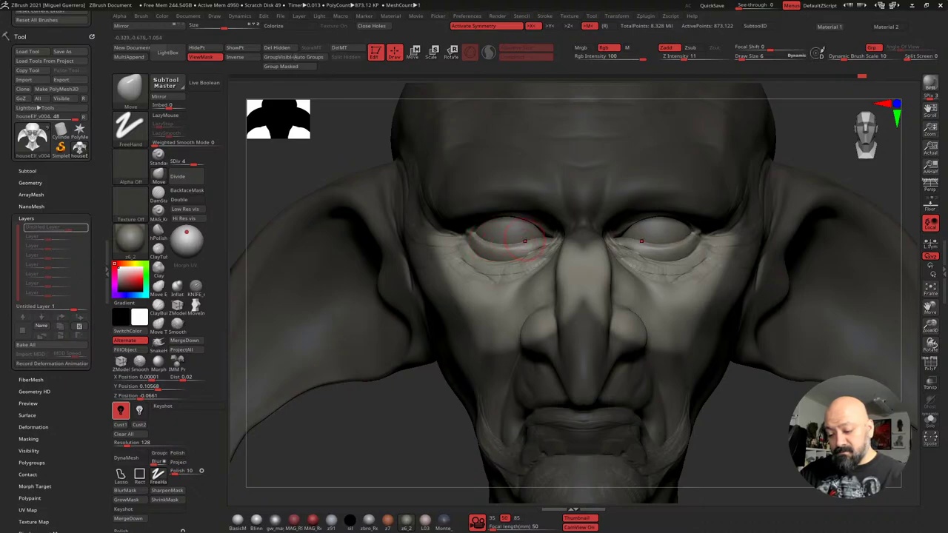
pyautogui.press('[')
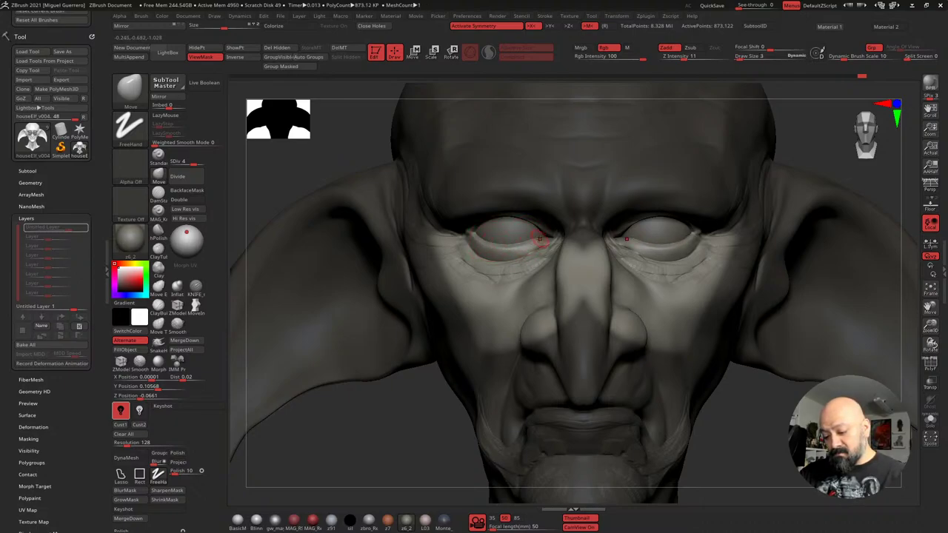
pyautogui.press(']')
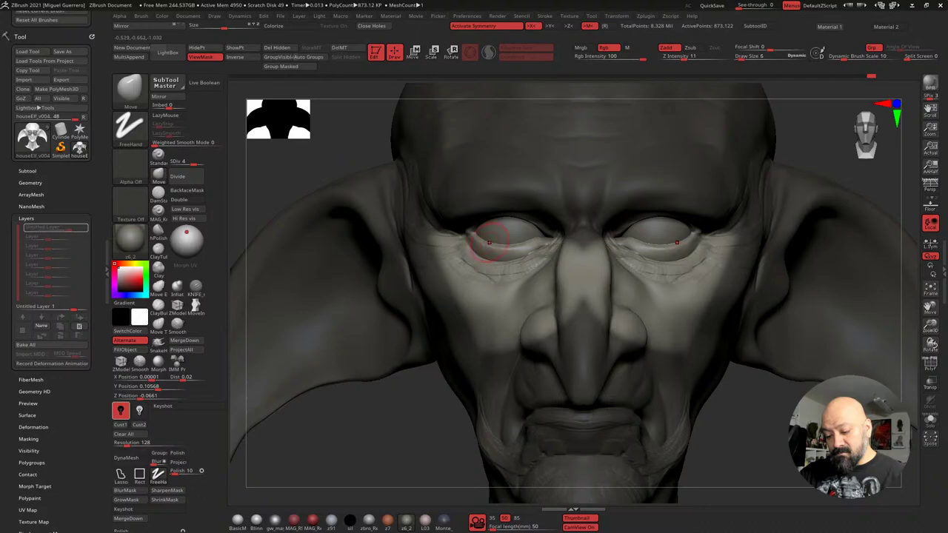
# Check the eyelids from above and from the side, and hide the mask display on the head
pyautogui.moveTo(323, 141); pyautogui.dragTo(287, 255)
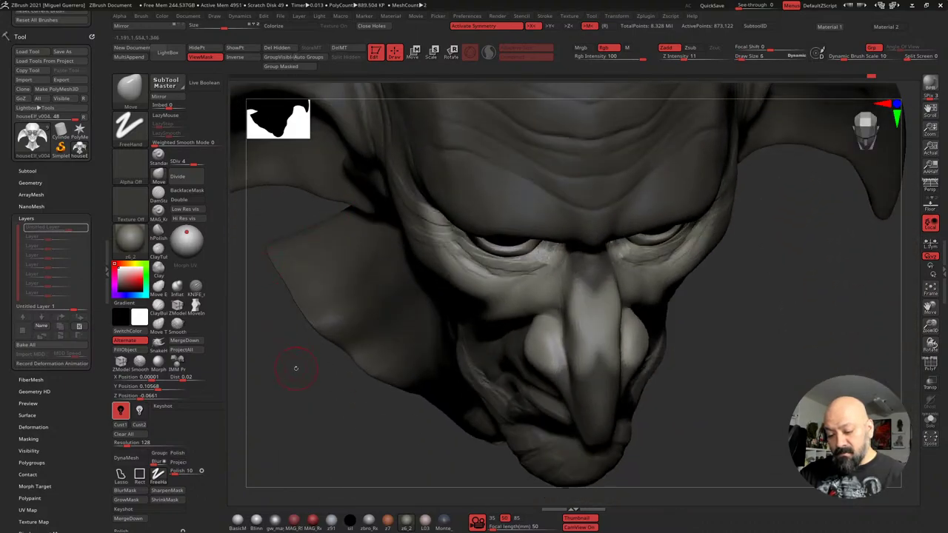
pyautogui.moveTo(296, 368); pyautogui.dragTo(293, 338)
pyautogui.moveTo(292, 338)
pyautogui.mouseDown(button='right')
pyautogui.moveTo(324, 303)
pyautogui.moveTo(316, 214)
pyautogui.moveTo(345, 278)
pyautogui.moveTo(368, 407)
pyautogui.moveTo(373, 383)
pyautogui.moveTo(415, 397)
pyautogui.moveTo(427, 382)
pyautogui.moveTo(417, 370)
pyautogui.moveTo(430, 359)
pyautogui.moveTo(478, 370)
pyautogui.mouseUp(button='right')
pyautogui.hotkey('ctrl', 'h')
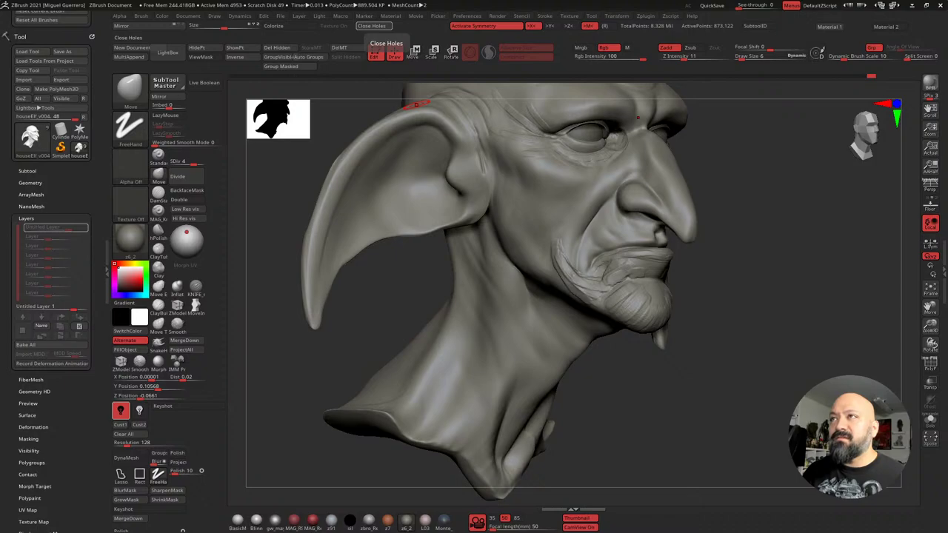
# Consult the elderly man's profile photo and smooth the cut wrinkles on the cheek, mouth, chin and temple at draw sizes 6 and 4
pyautogui.moveTo(453, 0); pyautogui.dragTo(314, 61)
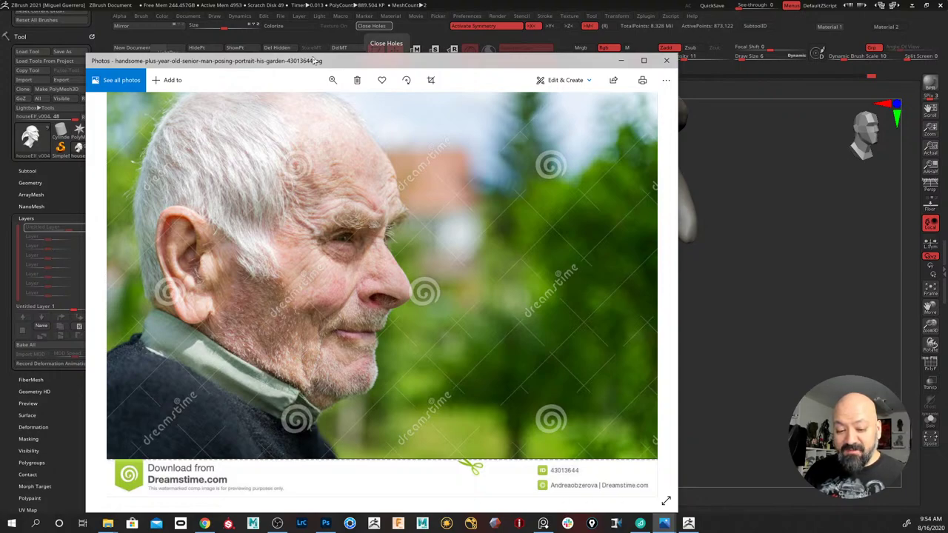
pyautogui.moveTo(314, 61); pyautogui.dragTo(285, 0)
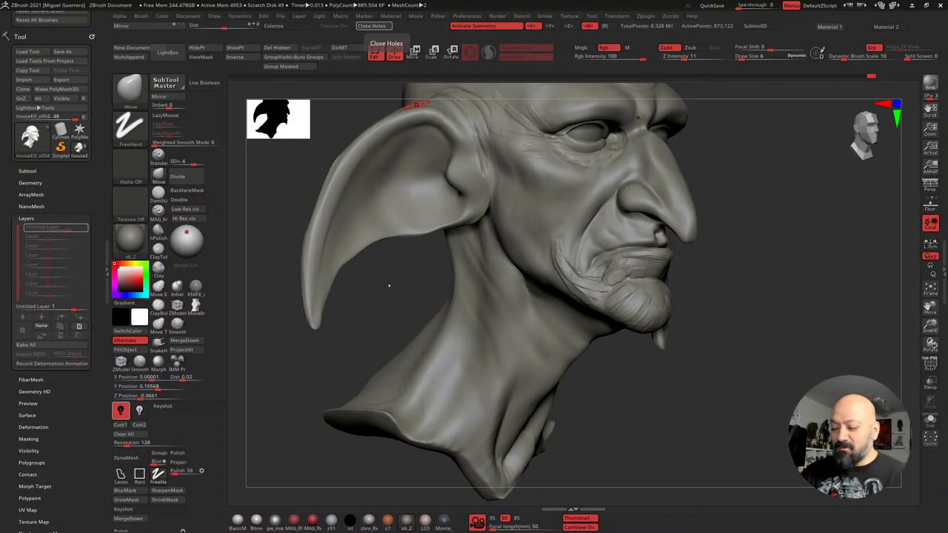
pyautogui.moveTo(394, 277)
pyautogui.mouseDown()
pyautogui.moveTo(376, 348)
pyautogui.moveTo(427, 360)
pyautogui.mouseUp()
pyautogui.keyDown('shift'); pyautogui.moveTo(563, 317); pyautogui.dragTo(560, 308); pyautogui.keyUp('shift')
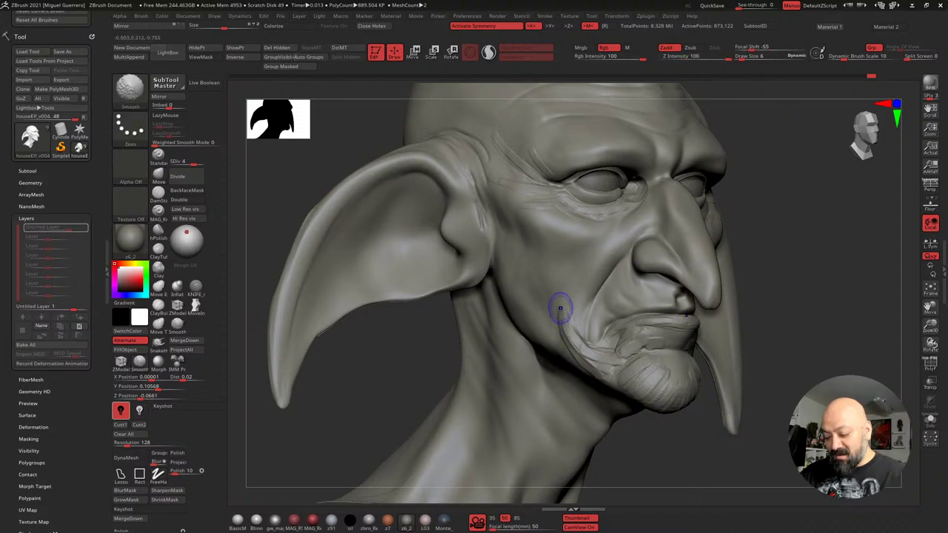
pyautogui.keyDown('shift'); pyautogui.moveTo(574, 346); pyautogui.dragTo(620, 363); pyautogui.keyUp('shift')
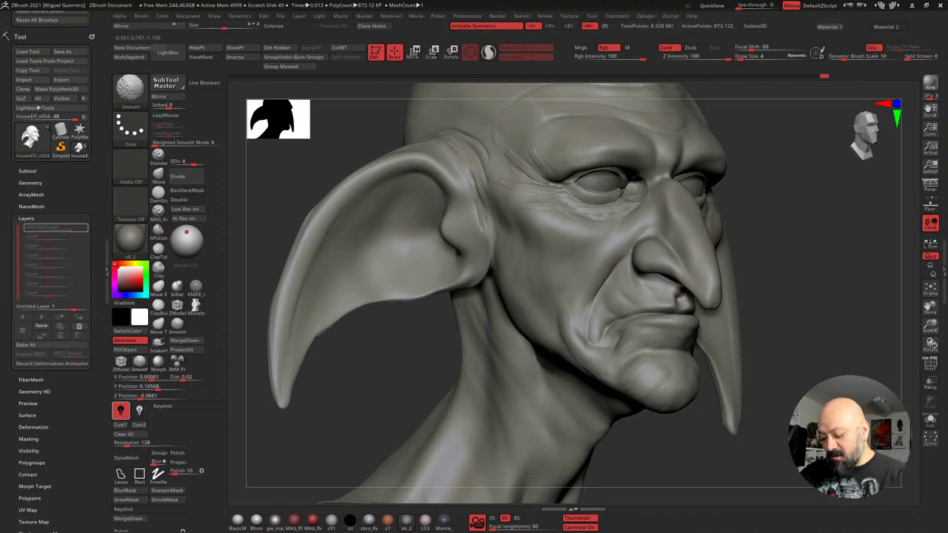
pyautogui.keyDown('shift'); pyautogui.moveTo(668, 377); pyautogui.dragTo(665, 383); pyautogui.keyUp('shift')
pyautogui.keyDown('alt'); pyautogui.moveTo(434, 247); pyautogui.dragTo(437, 304, button='right'); pyautogui.keyUp('alt')
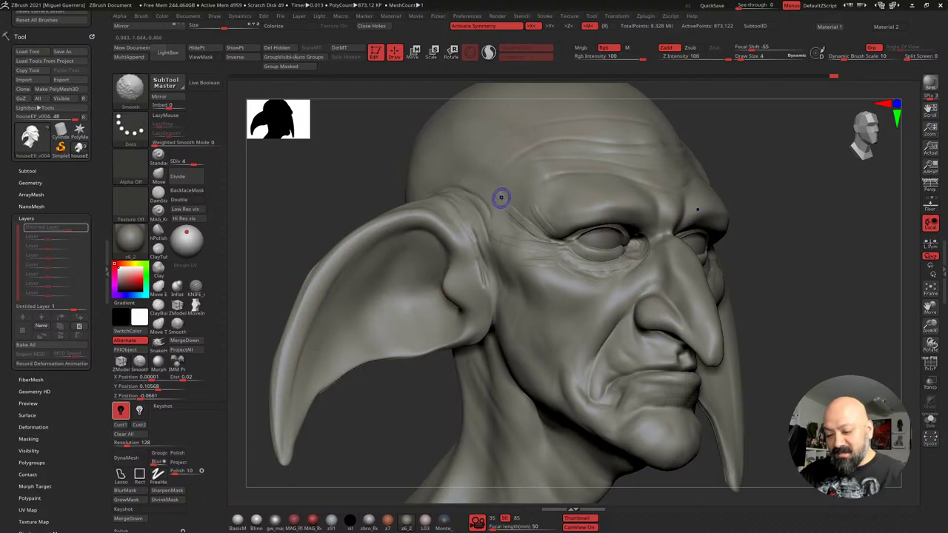
pyautogui.keyDown('shift'); pyautogui.moveTo(485, 178); pyautogui.dragTo(506, 188); pyautogui.keyUp('shift')
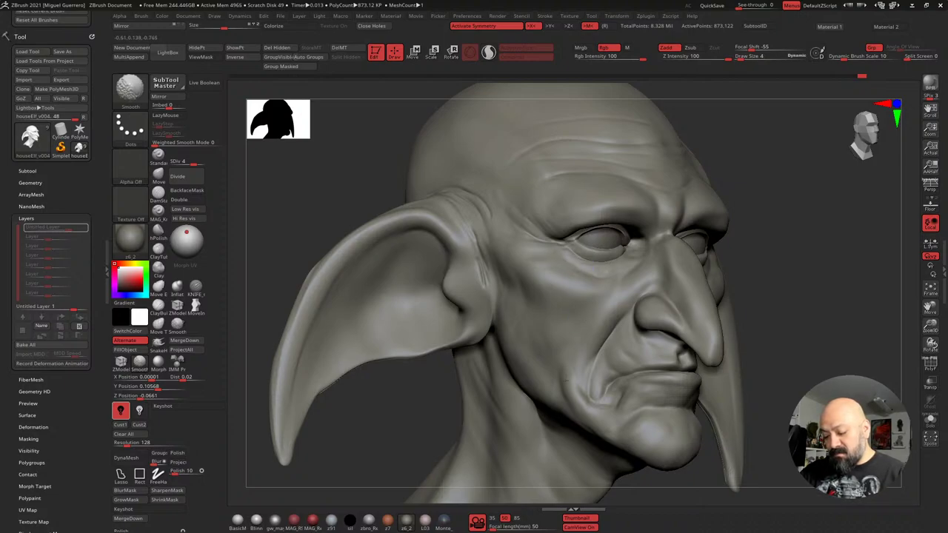
# Try a blurred cavity mask on the whole head and clear it
pyautogui.moveTo(400, 175)
pyautogui.mouseDown()
pyautogui.moveTo(351, 208)
pyautogui.moveTo(364, 225)
pyautogui.mouseUp()
pyautogui.moveTo(77, 443); pyautogui.dragTo(78, 413)
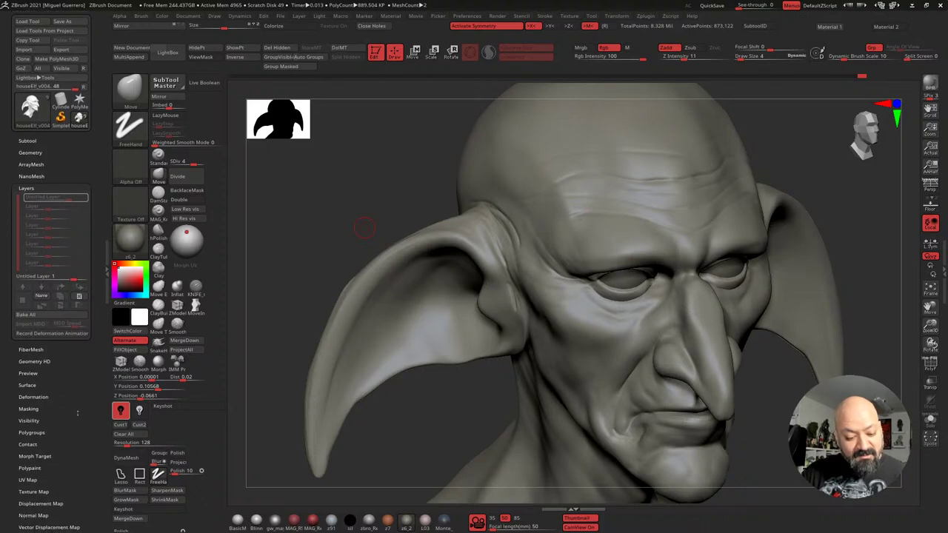
pyautogui.scroll(-5, 77, 413)
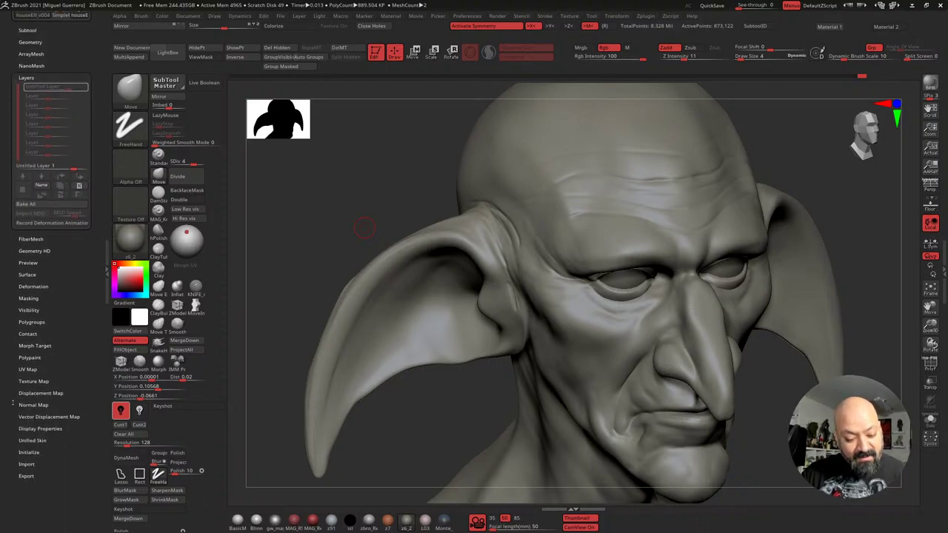
pyautogui.scroll(-1, 77, 413)
pyautogui.click(28, 292)
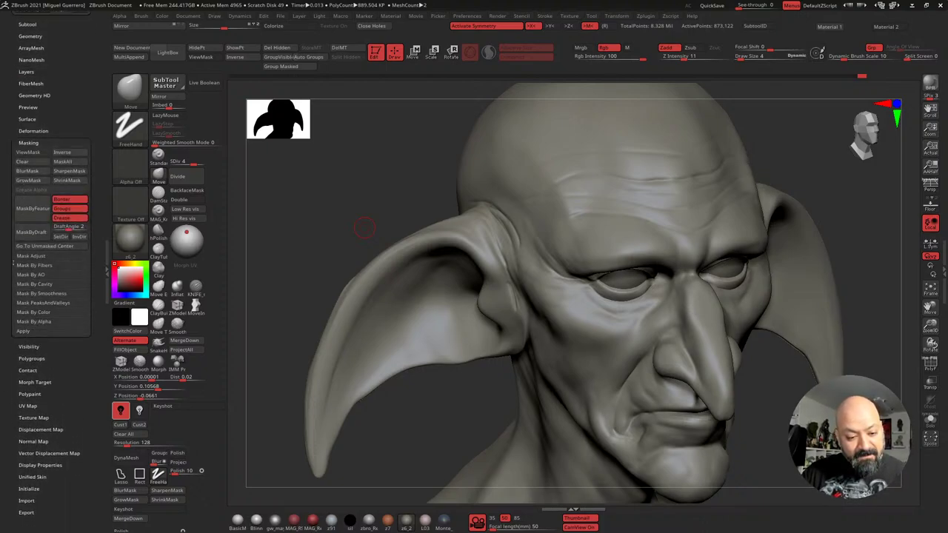
pyautogui.moveTo(9, 264); pyautogui.dragTo(9, 270)
pyautogui.click(34, 288)
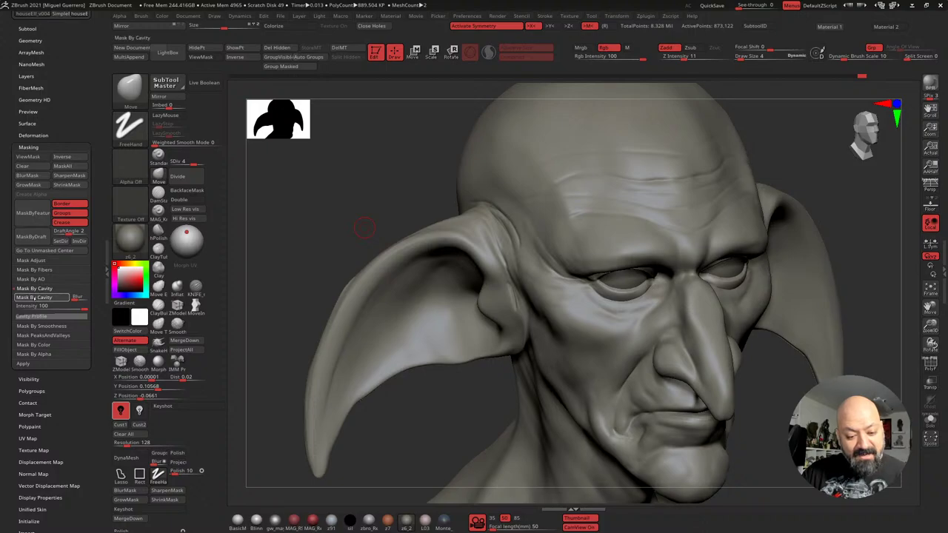
pyautogui.click(34, 297)
pyautogui.keyDown('shift'); pyautogui.moveTo(294, 230); pyautogui.dragTo(413, 291); pyautogui.keyUp('shift')
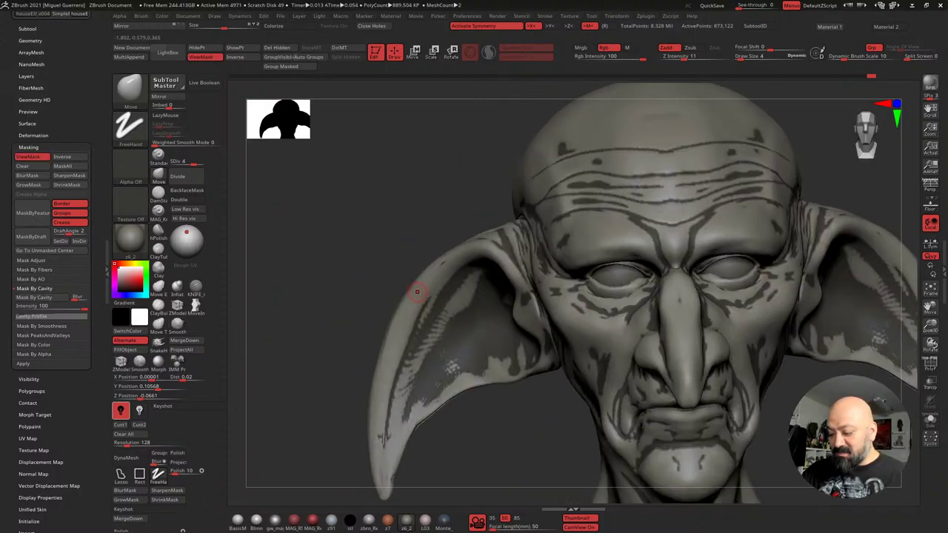
pyautogui.keyDown('ctrl'); pyautogui.click(557, 338); pyautogui.keyUp('ctrl')
pyautogui.keyDown('ctrl'); pyautogui.moveTo(294, 278); pyautogui.dragTo(256, 307); pyautogui.keyUp('ctrl')
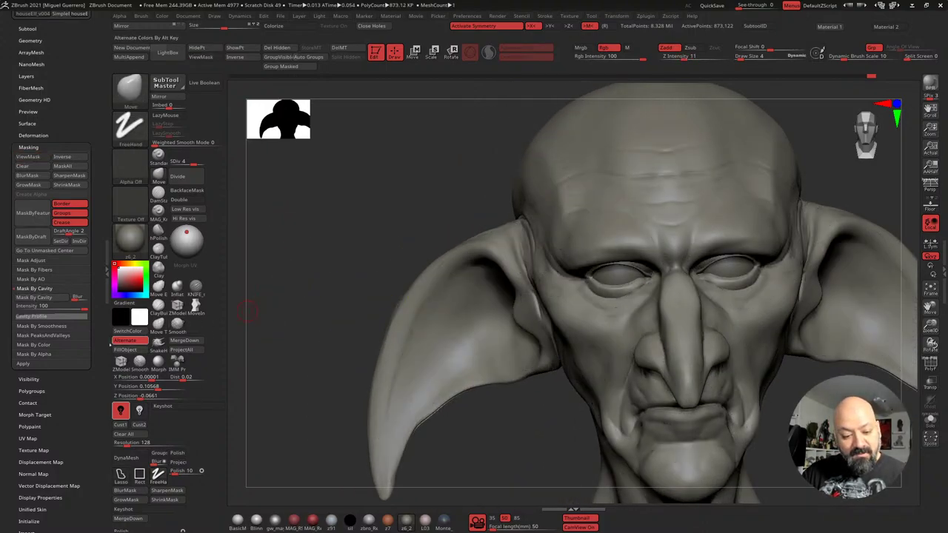
# Mask the head by peaks and valleys, blur the mask and hide its display
pyautogui.click(39, 335)
pyautogui.click(59, 316)
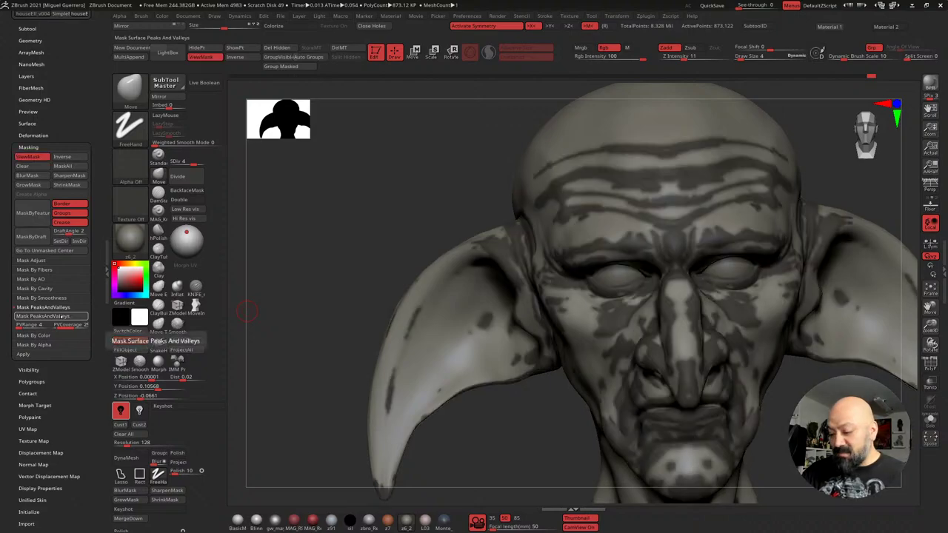
pyautogui.moveTo(260, 283); pyautogui.dragTo(322, 275)
pyautogui.keyDown('ctrl'); pyautogui.click(506, 342); pyautogui.keyUp('ctrl')
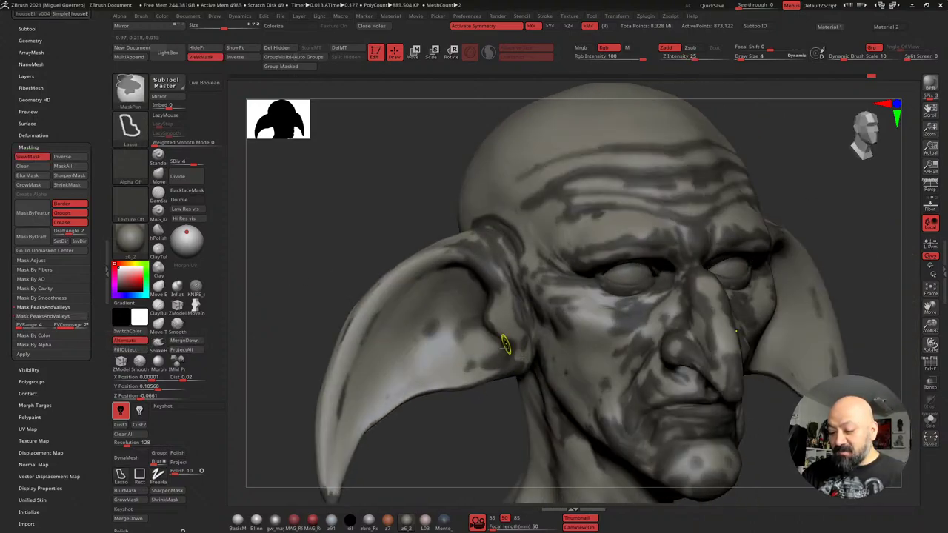
pyautogui.moveTo(348, 244)
pyautogui.keyDown('alt'); pyautogui.mouseDown()
pyautogui.moveTo(319, 281)
pyautogui.moveTo(337, 283)
pyautogui.moveTo(323, 262)
pyautogui.moveTo(294, 251)
pyautogui.mouseUp(); pyautogui.keyUp('alt')
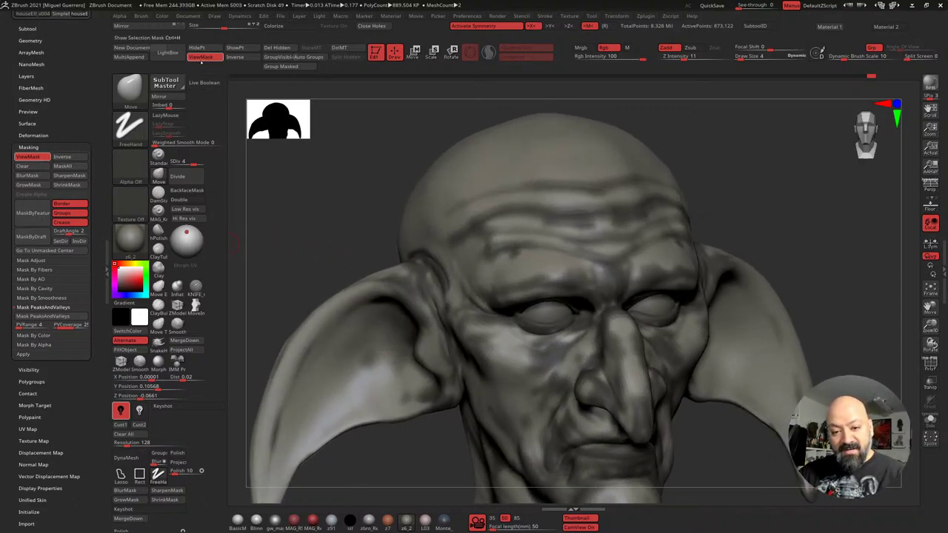
pyautogui.hotkey('ctrl', 'h')
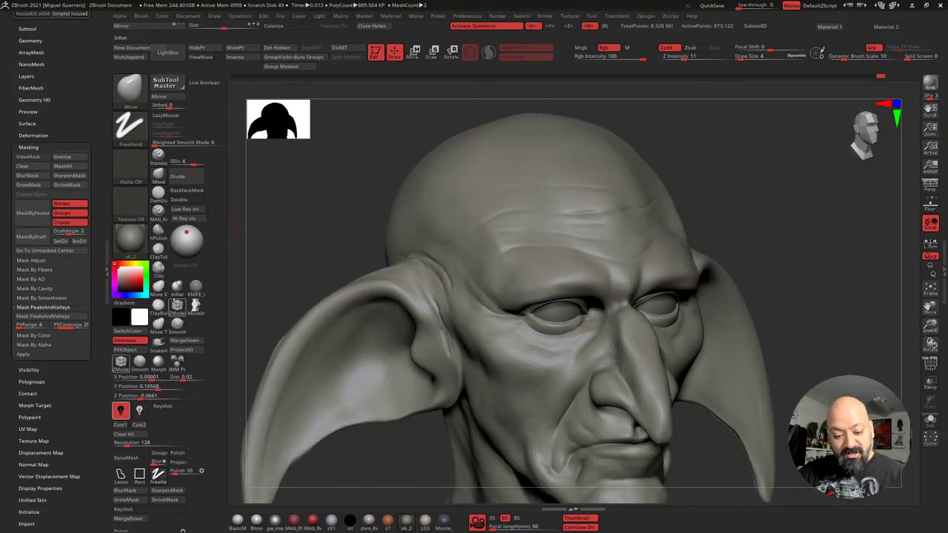
# Puff up the unmasked forehead folds with the Inflat brush at draw sizes 5, 7 and 10, showing the mask again
pyautogui.click(177, 287)
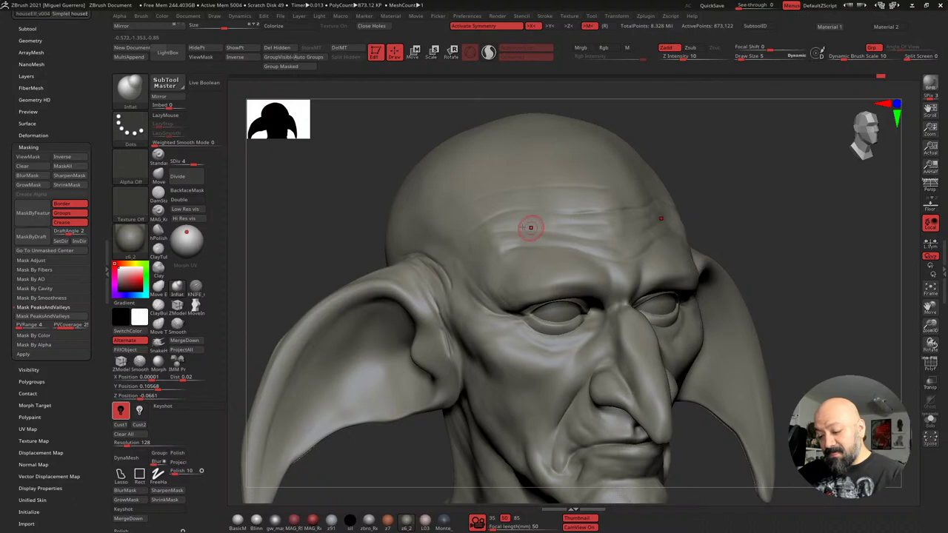
pyautogui.moveTo(529, 226)
pyautogui.mouseDown(button='right')
pyautogui.moveTo(387, 163)
pyautogui.moveTo(425, 232)
pyautogui.moveTo(363, 213)
pyautogui.moveTo(345, 190)
pyautogui.mouseUp(button='right')
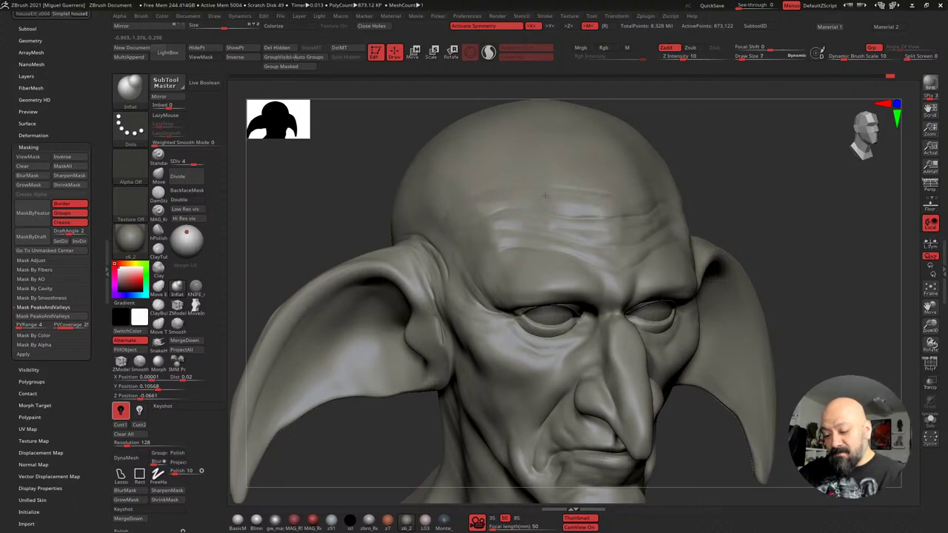
pyautogui.hotkey('ctrl', 'h')
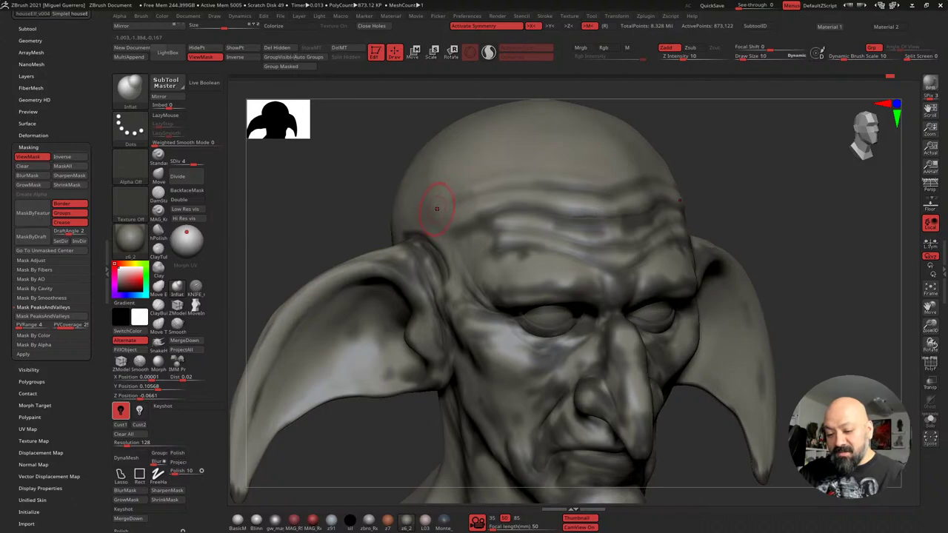
pyautogui.moveTo(522, 268); pyautogui.dragTo(511, 248)
pyautogui.moveTo(329, 197)
pyautogui.mouseDown()
pyautogui.moveTo(375, 232)
pyautogui.moveTo(403, 187)
pyautogui.mouseUp()
# Inflate the unmasked cheek, the fold beside the nose and the mouth and chin area at draw size 10
pyautogui.moveTo(391, 397); pyautogui.dragTo(476, 339)
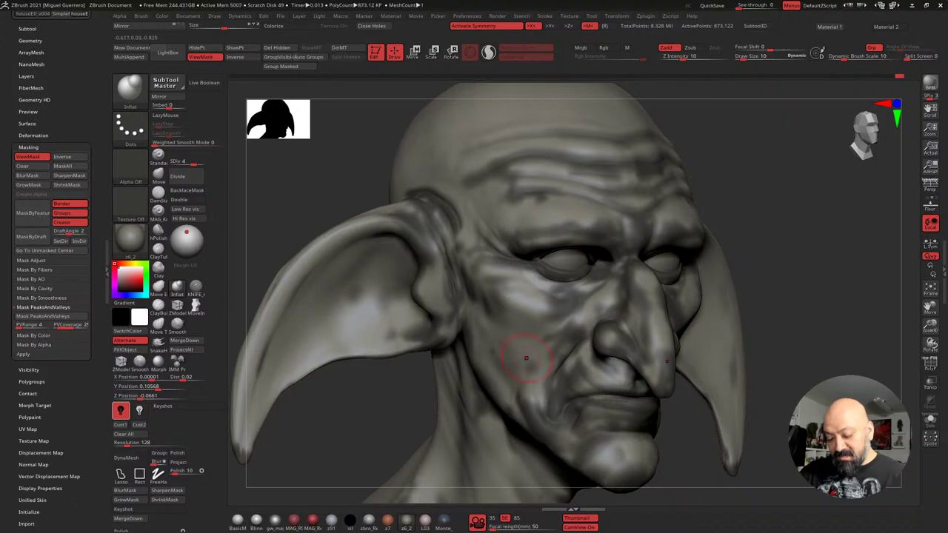
pyautogui.moveTo(546, 361); pyautogui.dragTo(576, 331)
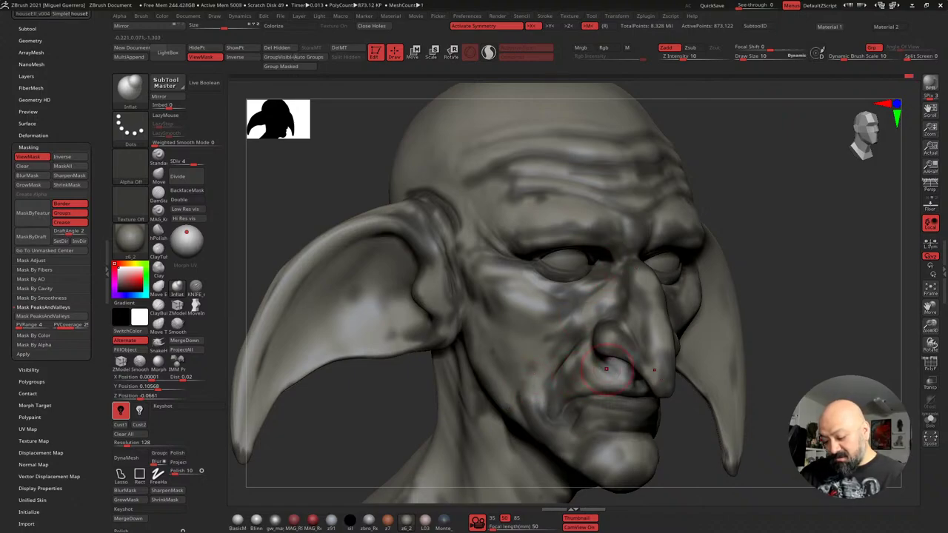
pyautogui.keyDown('alt'); pyautogui.moveTo(557, 389); pyautogui.dragTo(546, 317, button='right'); pyautogui.keyUp('alt')
pyautogui.moveTo(598, 395); pyautogui.dragTo(628, 383)
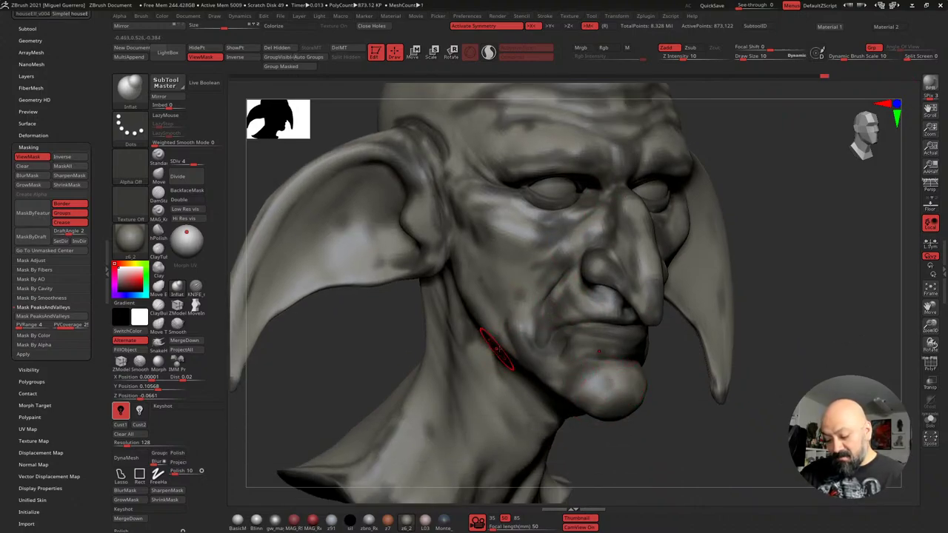
pyautogui.moveTo(406, 337); pyautogui.dragTo(474, 333)
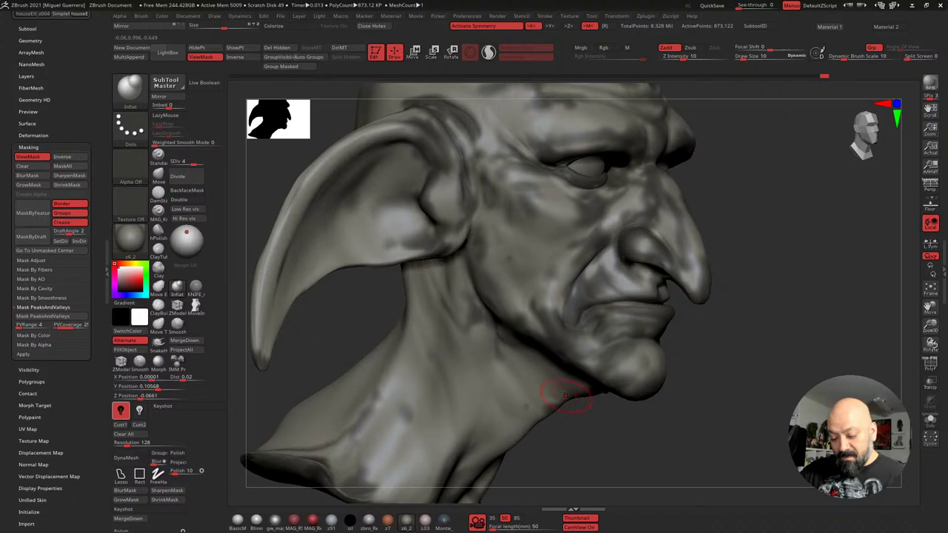
pyautogui.moveTo(712, 447)
pyautogui.mouseDown()
pyautogui.moveTo(682, 449)
pyautogui.moveTo(663, 255)
pyautogui.mouseUp()
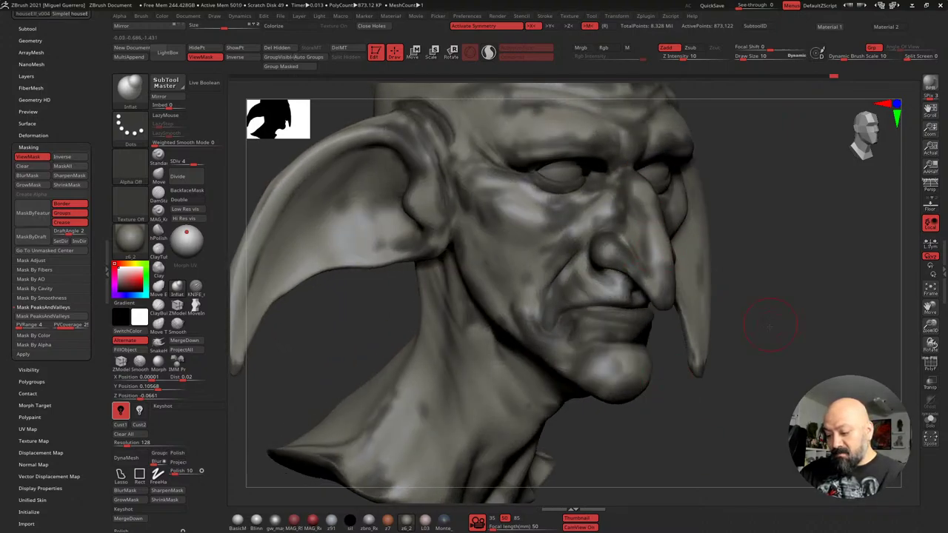
# Hide the mask display and examine the inflated skin folds from several angles and distances
pyautogui.keyDown('ctrl'); pyautogui.moveTo(770, 326); pyautogui.dragTo(763, 393, button='right'); pyautogui.keyUp('ctrl')
pyautogui.keyDown('ctrl'); pyautogui.moveTo(455, 256); pyautogui.dragTo(378, 216, button='right'); pyautogui.keyUp('ctrl')
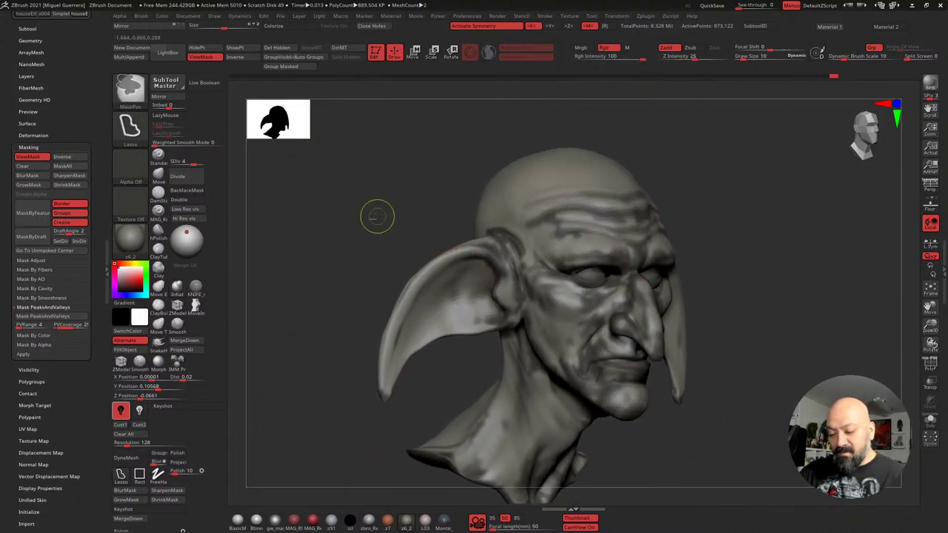
pyautogui.hotkey('ctrl', 'h')
pyautogui.moveTo(362, 224); pyautogui.dragTo(342, 229)
pyautogui.keyDown('ctrl'); pyautogui.moveTo(343, 229); pyautogui.dragTo(362, 245, button='right'); pyautogui.keyUp('ctrl')
pyautogui.moveTo(333, 226); pyautogui.dragTo(362, 228)
pyautogui.keyDown('alt'); pyautogui.moveTo(361, 228); pyautogui.dragTo(311, 218); pyautogui.keyUp('alt')
pyautogui.keyDown('ctrl'); pyautogui.moveTo(311, 217); pyautogui.dragTo(326, 226, button='right'); pyautogui.keyUp('ctrl')
pyautogui.moveTo(309, 212); pyautogui.dragTo(356, 219)
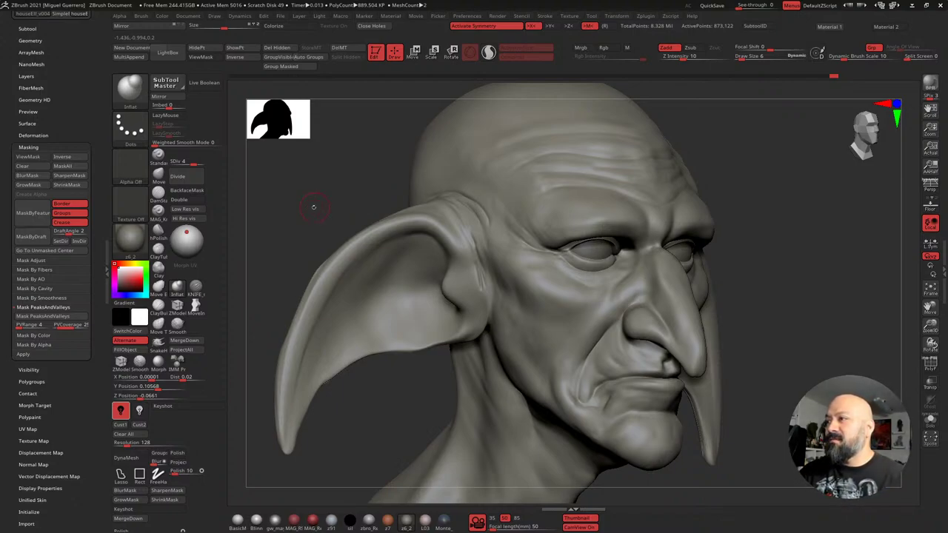
pyautogui.moveTo(314, 207); pyautogui.dragTo(319, 174)
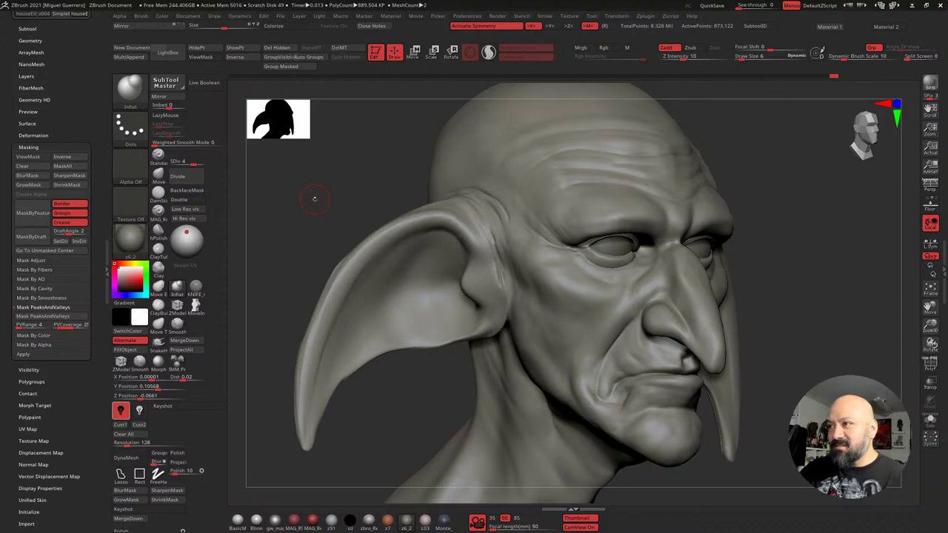
pyautogui.moveTo(316, 198); pyautogui.dragTo(330, 194)
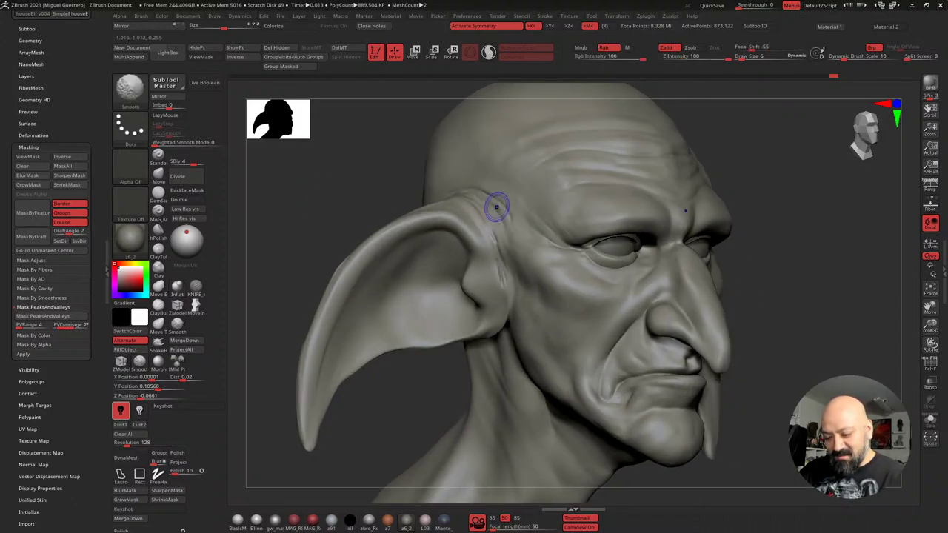
# Smooth the temple and the skin where the ear joins the head at draw size 6
pyautogui.keyDown('shift'); pyautogui.moveTo(496, 207); pyautogui.dragTo(508, 219); pyautogui.keyUp('shift')
pyautogui.moveTo(326, 199); pyautogui.dragTo(347, 198)
pyautogui.keyDown('shift'); pyautogui.moveTo(485, 251); pyautogui.dragTo(494, 271); pyautogui.keyUp('shift')
pyautogui.moveTo(450, 191)
pyautogui.keyDown('shift'); pyautogui.mouseDown()
pyautogui.moveTo(443, 184)
pyautogui.moveTo(403, 216)
pyautogui.mouseUp(); pyautogui.keyUp('shift')
# Compare the whole head's profile with the goblin prosthetic reference photo
pyautogui.keyDown('ctrl'); pyautogui.moveTo(403, 215); pyautogui.dragTo(355, 193, button='right'); pyautogui.keyUp('ctrl')
pyautogui.moveTo(355, 193)
pyautogui.mouseDown()
pyautogui.moveTo(353, 205)
pyautogui.moveTo(310, 207)
pyautogui.moveTo(366, 207)
pyautogui.moveTo(345, 381)
pyautogui.mouseUp()
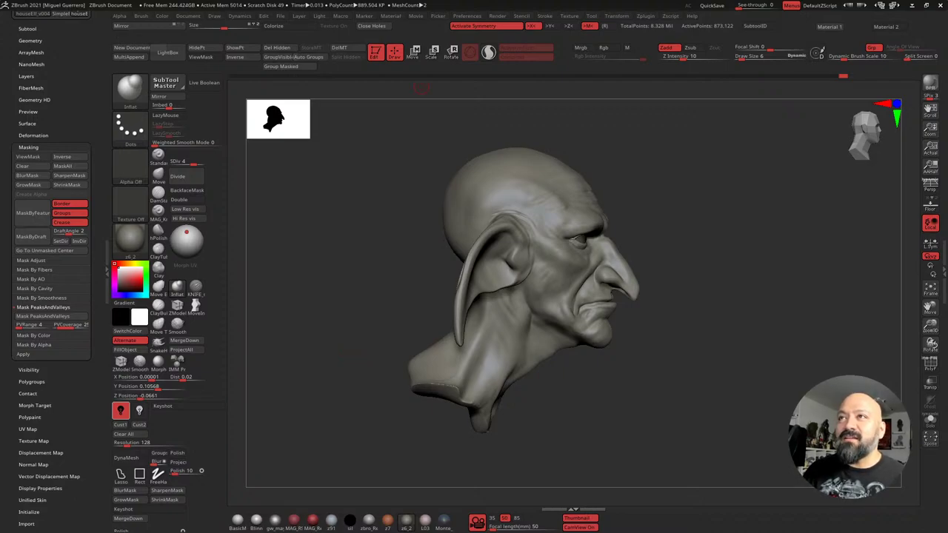
pyautogui.hotkey('alt', 'Tab')
pyautogui.moveTo(133, 107); pyautogui.dragTo(106, 66)
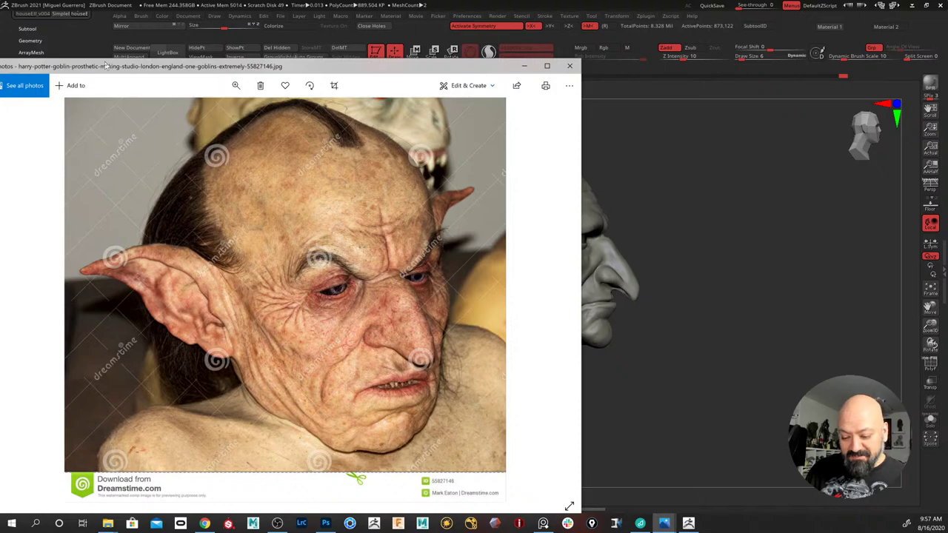
pyautogui.moveTo(106, 66); pyautogui.dragTo(154, 0)
pyautogui.hotkey('alt', 'Tab')
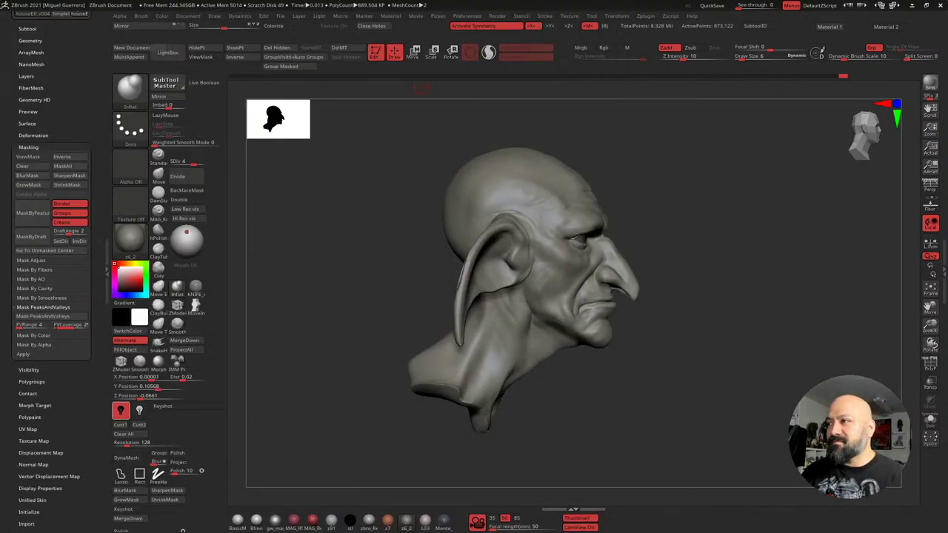
# Reshape the nose bridge and tip in profile with the Move brush at draw size 14, and check the head from the front
pyautogui.moveTo(339, 265)
pyautogui.mouseDown(button='right')
pyautogui.moveTo(359, 264)
pyautogui.moveTo(319, 262)
pyautogui.moveTo(317, 275)
pyautogui.mouseUp(button='right')
pyautogui.click(159, 176)
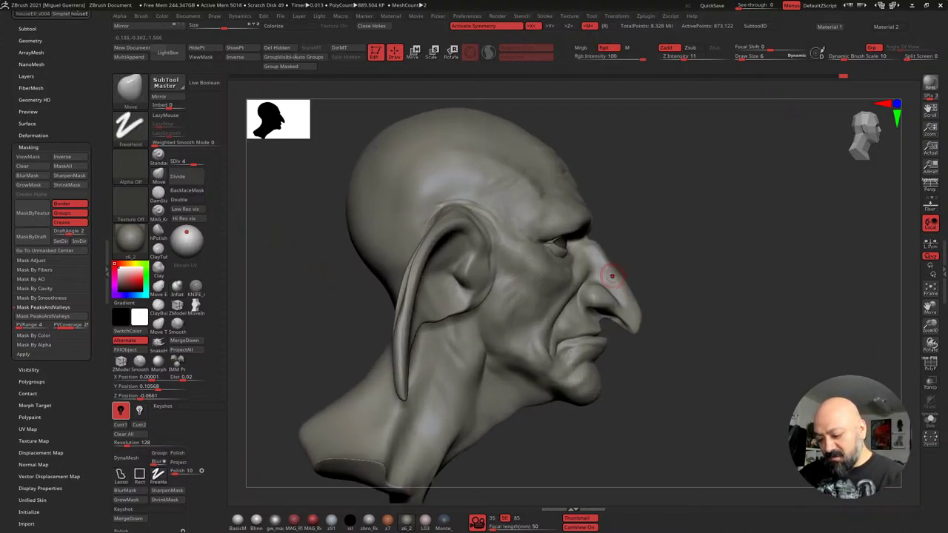
pyautogui.press(']')
pyautogui.moveTo(608, 267)
pyautogui.mouseDown()
pyautogui.moveTo(614, 260)
pyautogui.moveTo(633, 286)
pyautogui.mouseUp()
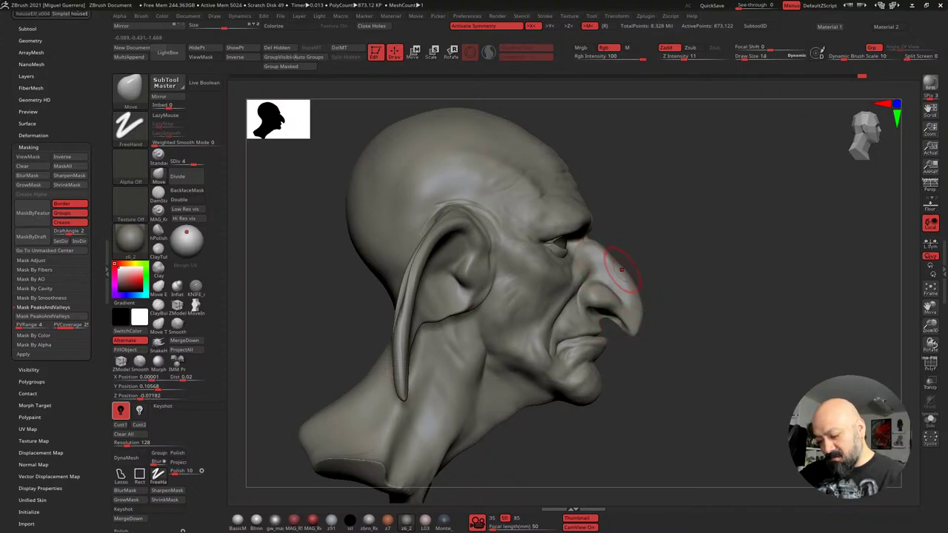
pyautogui.press('[')
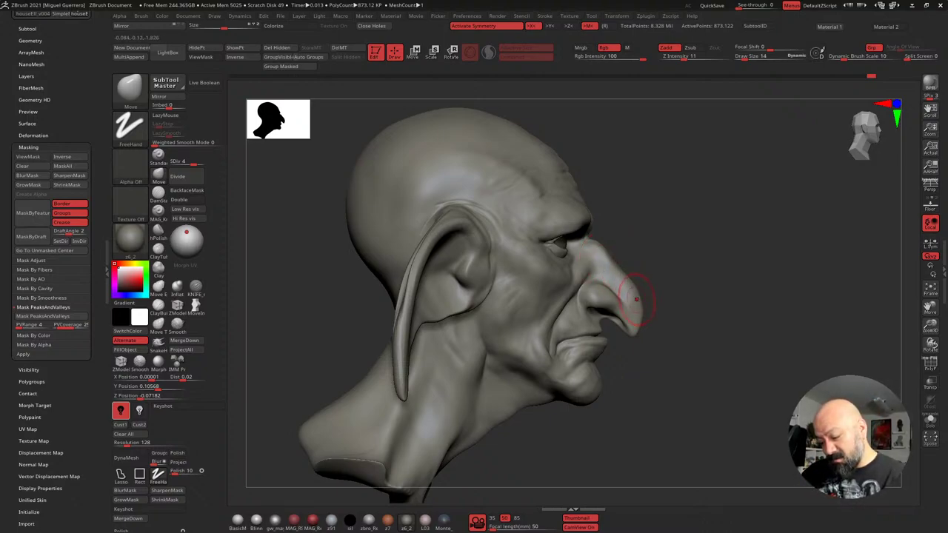
pyautogui.moveTo(641, 303); pyautogui.dragTo(455, 339)
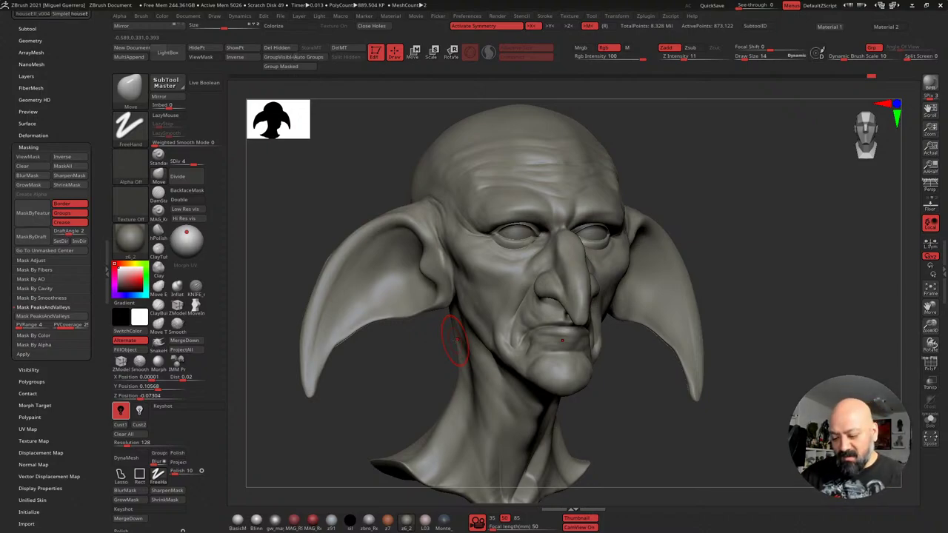
# Lower the head to subdivision level 3 and adjust the jaw contour below the ear with the Move brush at draw size 34
pyautogui.moveTo(444, 333); pyautogui.dragTo(357, 296)
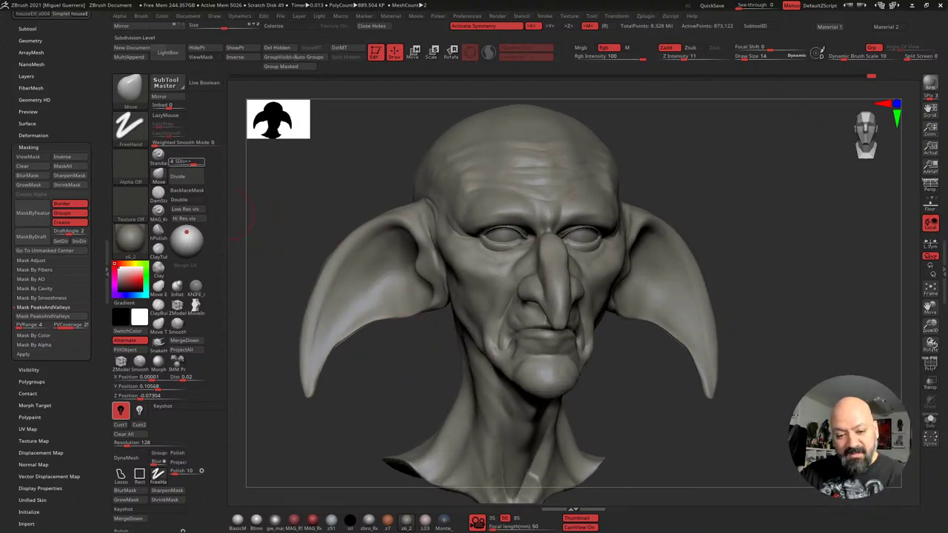
pyautogui.click(186, 162)
pyautogui.press(']')
pyautogui.moveTo(456, 319); pyautogui.dragTo(454, 317)
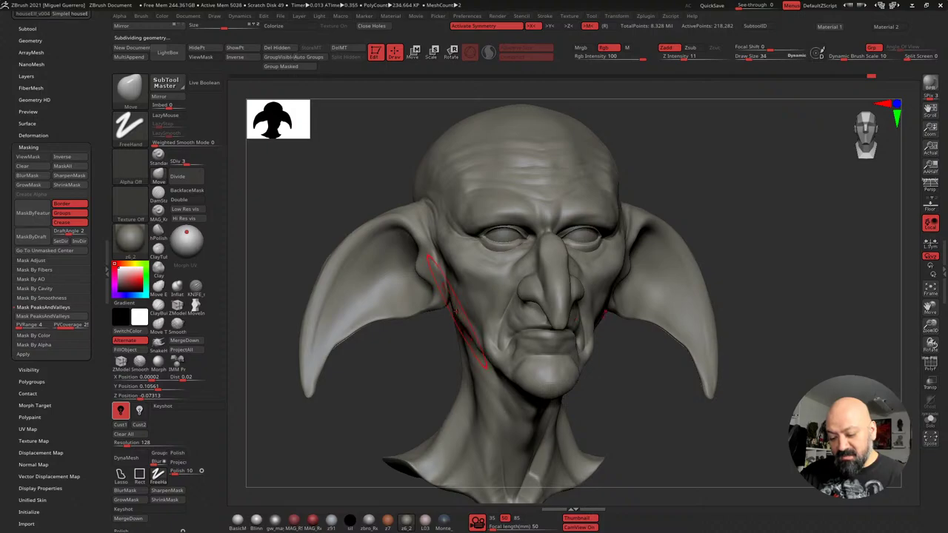
pyautogui.press(']')
pyautogui.moveTo(261, 234); pyautogui.dragTo(259, 242)
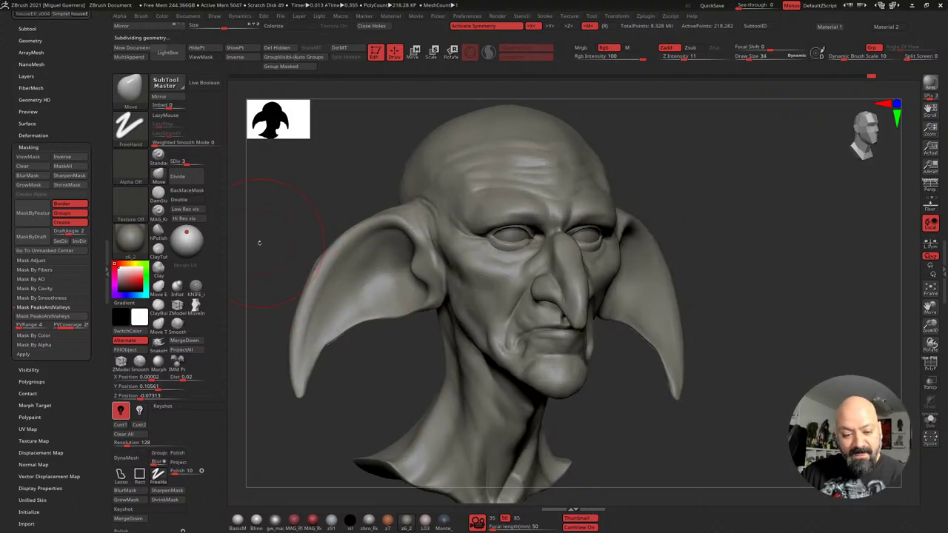
# Show the head's sculpt layers and raise the mesh to subdivision level 5
pyautogui.scroll(-2, 83, 400)
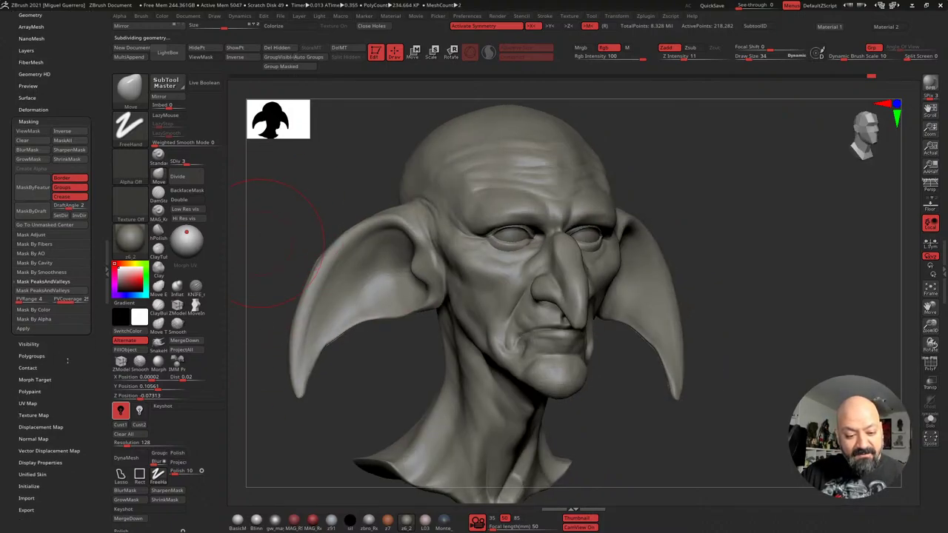
pyautogui.scroll(5, 35, 253)
pyautogui.click(27, 183)
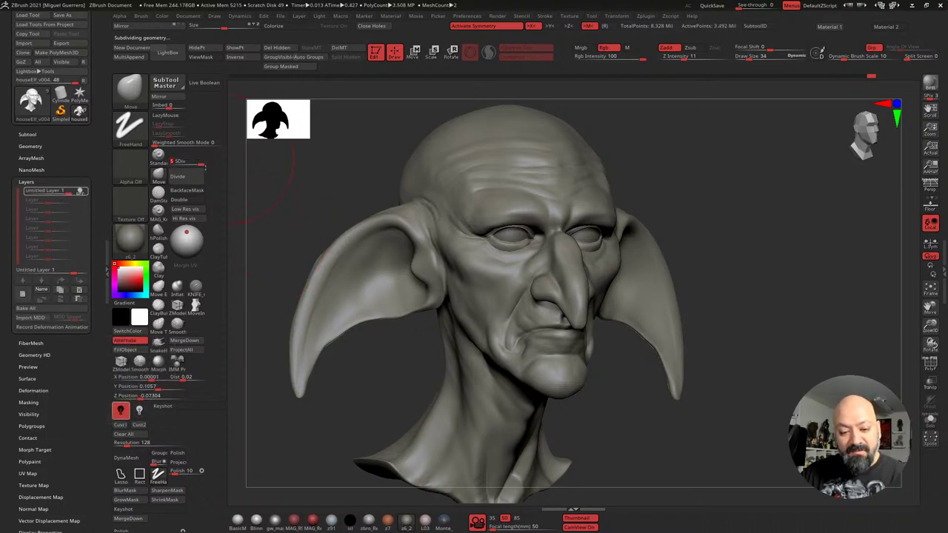
# View the head in perspective at 85 mm focal length and stop recording the sculpt layer
pyautogui.moveTo(319, 197)
pyautogui.mouseDown()
pyautogui.moveTo(367, 197)
pyautogui.moveTo(365, 186)
pyautogui.moveTo(322, 212)
pyautogui.moveTo(321, 258)
pyautogui.mouseUp()
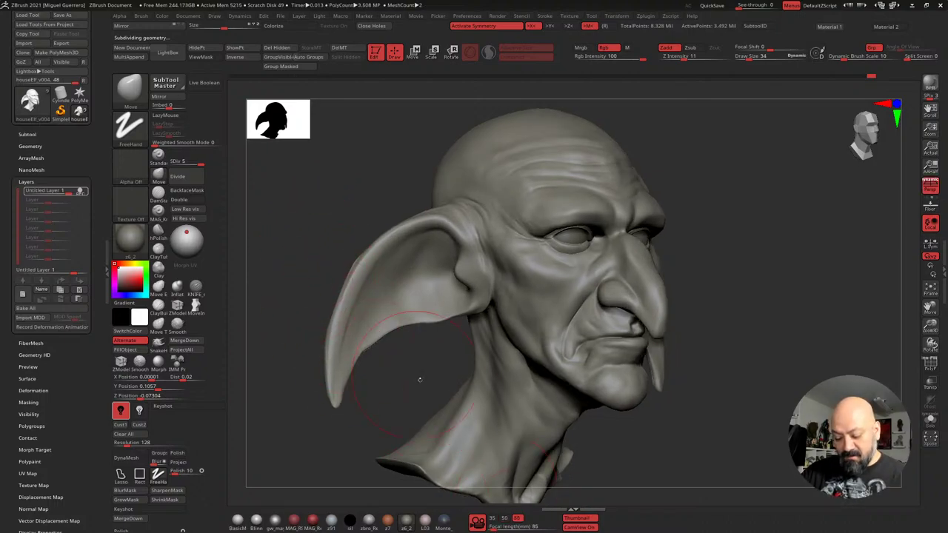
pyautogui.hotkey('ctrl', 'z')
pyautogui.hotkey('ctrl', 'shift', 'z')
pyautogui.hotkey('ctrl', 'z')
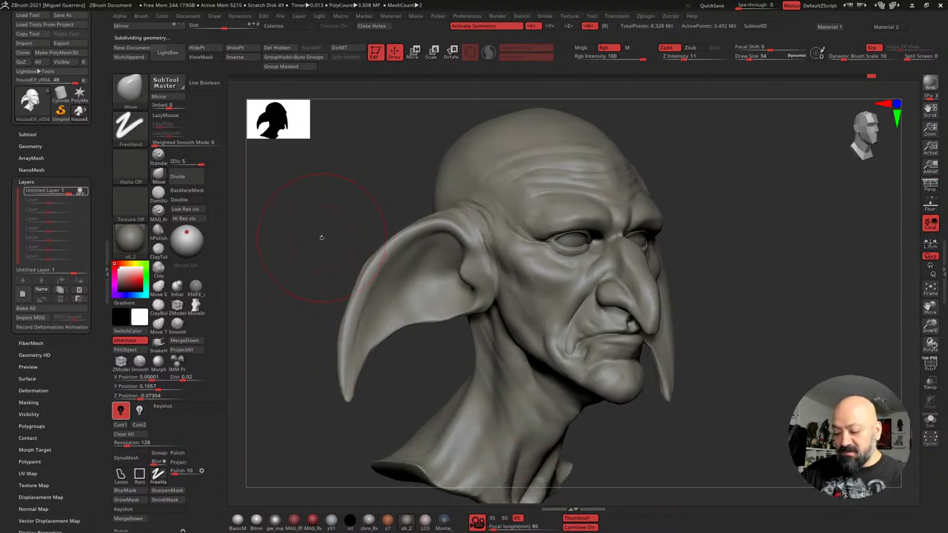
pyautogui.hotkey('ctrl', 'shift', 'z')
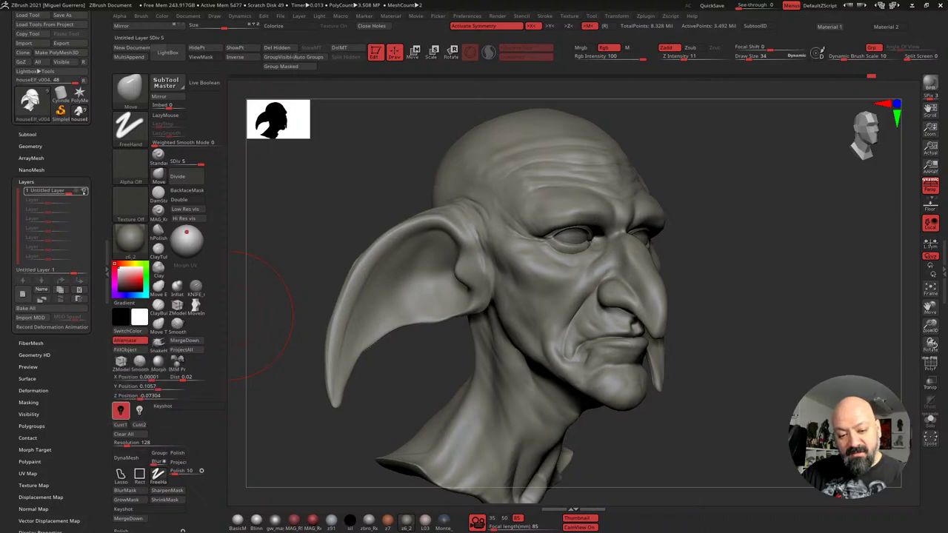
# Toggle the sculpt layer's visibility repeatedly to compare the head with and without its changes
pyautogui.click(84, 191)
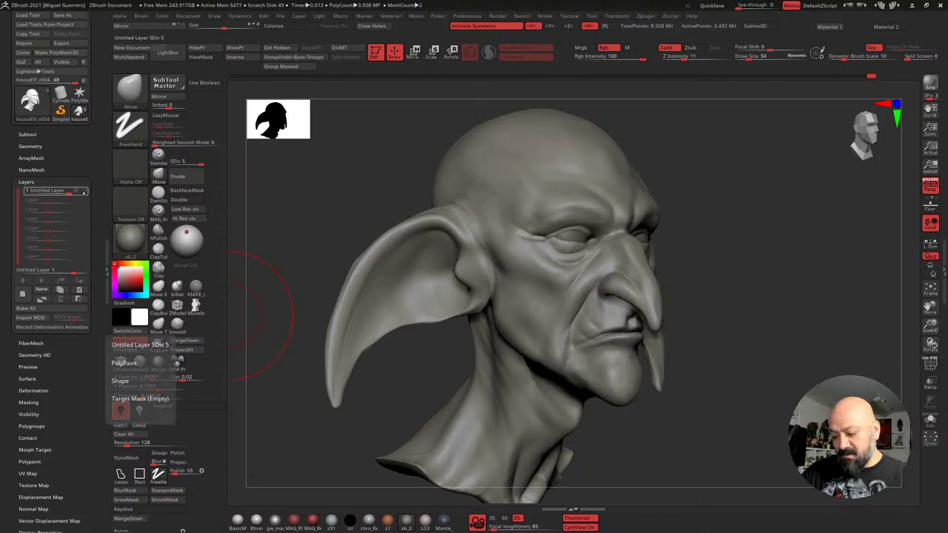
pyautogui.click(84, 191)
pyautogui.click(84, 191)
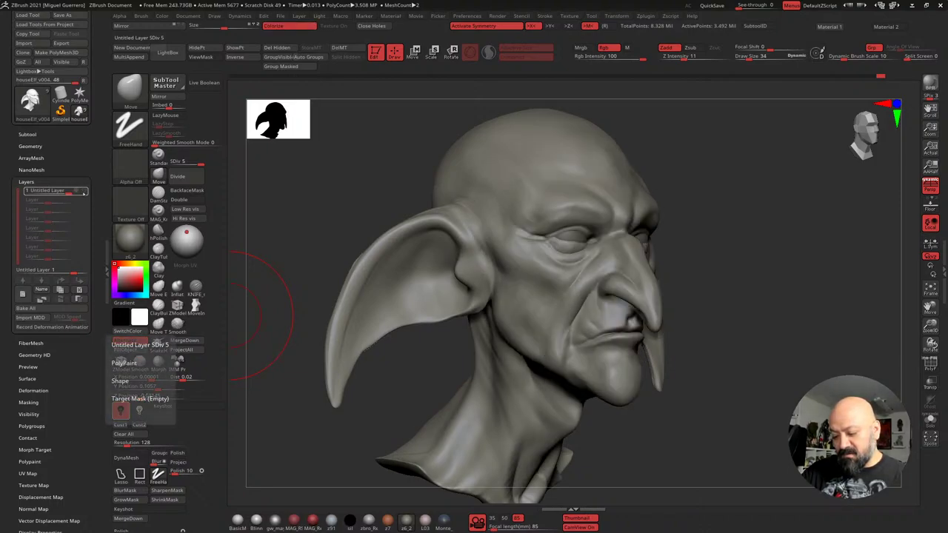
pyautogui.click(84, 191)
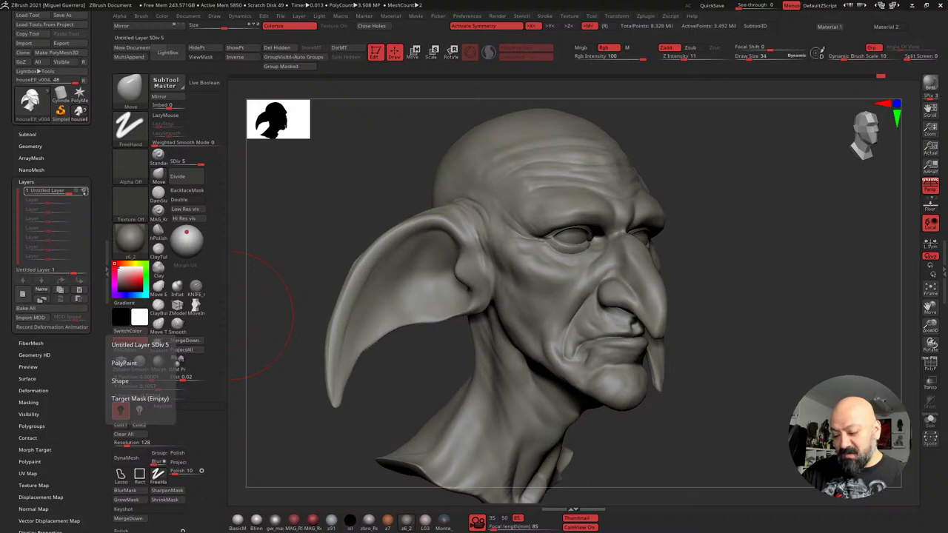
pyautogui.click(83, 191)
pyautogui.click(84, 191)
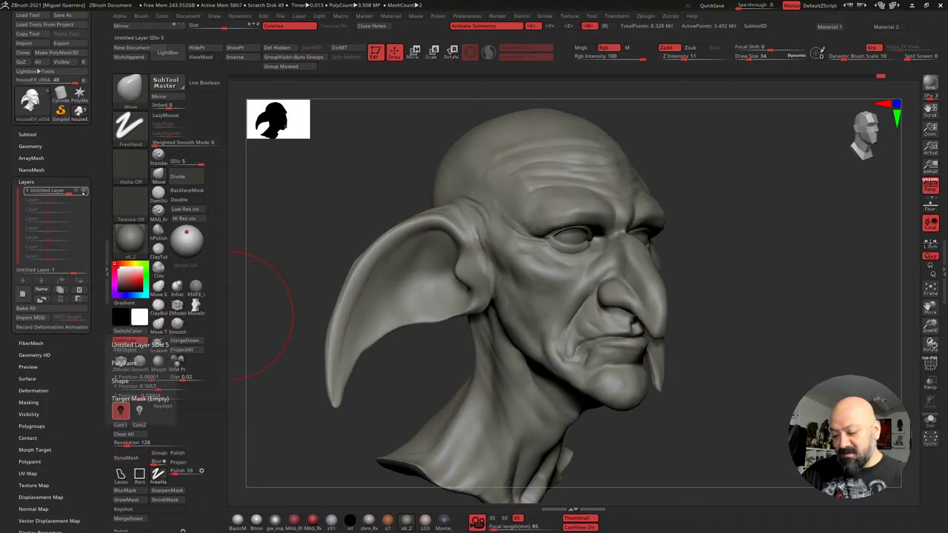
pyautogui.click(83, 191)
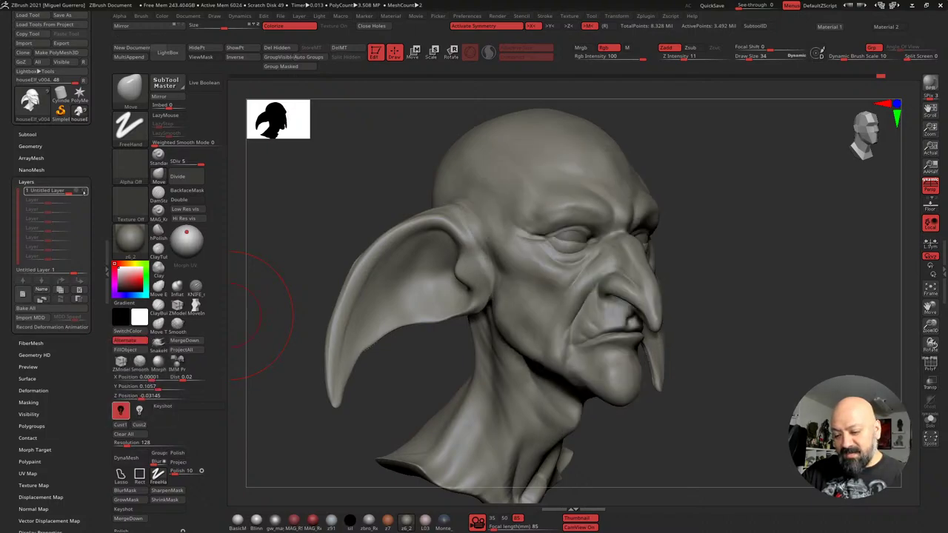
pyautogui.click(84, 191)
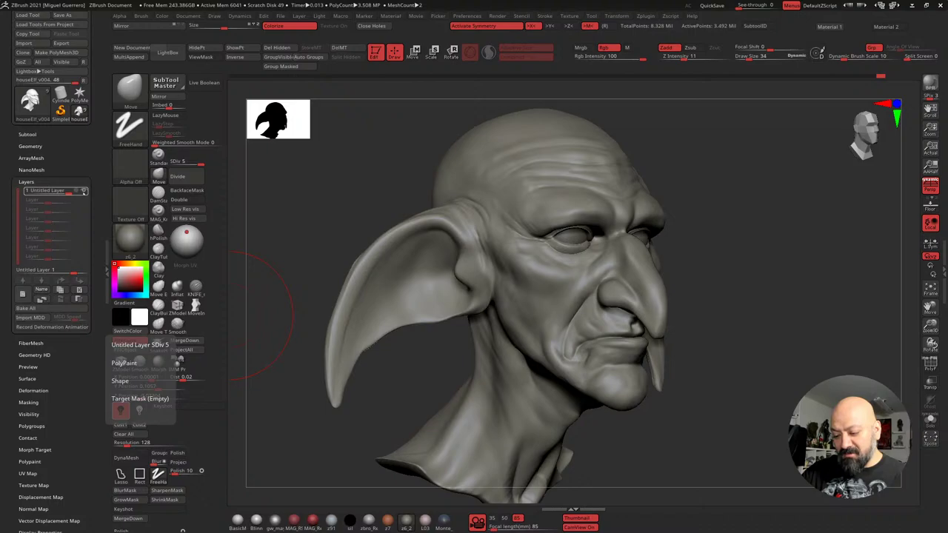
pyautogui.click(83, 191)
pyautogui.click(83, 191)
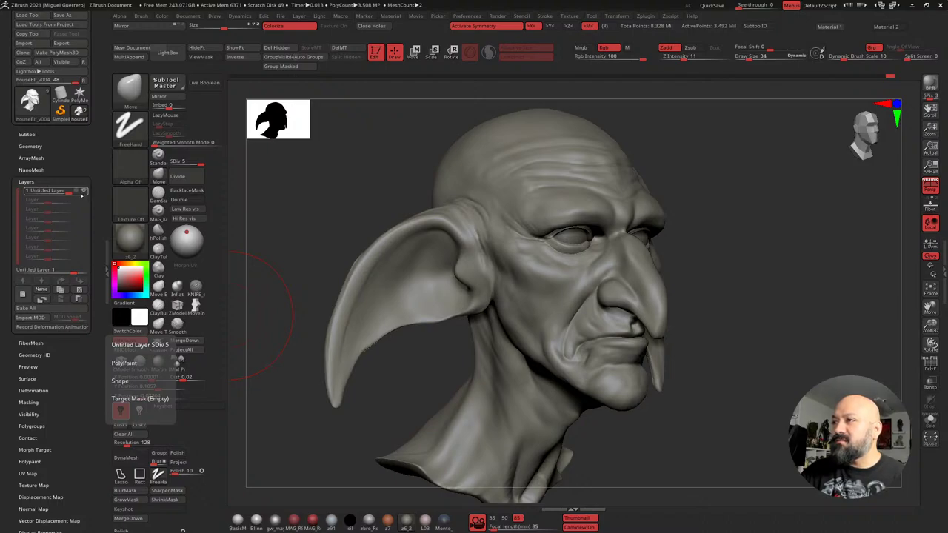
pyautogui.click(83, 192)
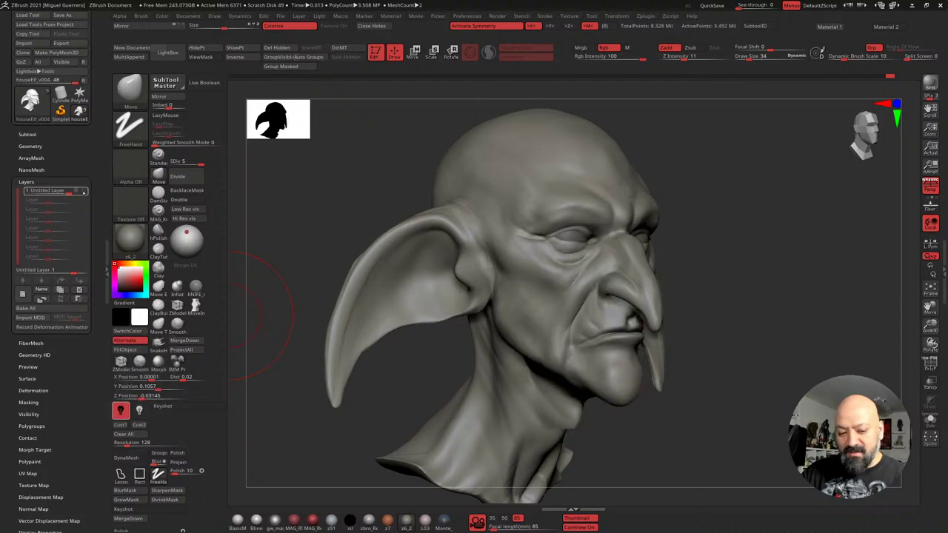
pyautogui.click(84, 191)
# Add a second sculpt layer in recording mode and lower the head to subdivision level 2
pyautogui.click(119, 380)
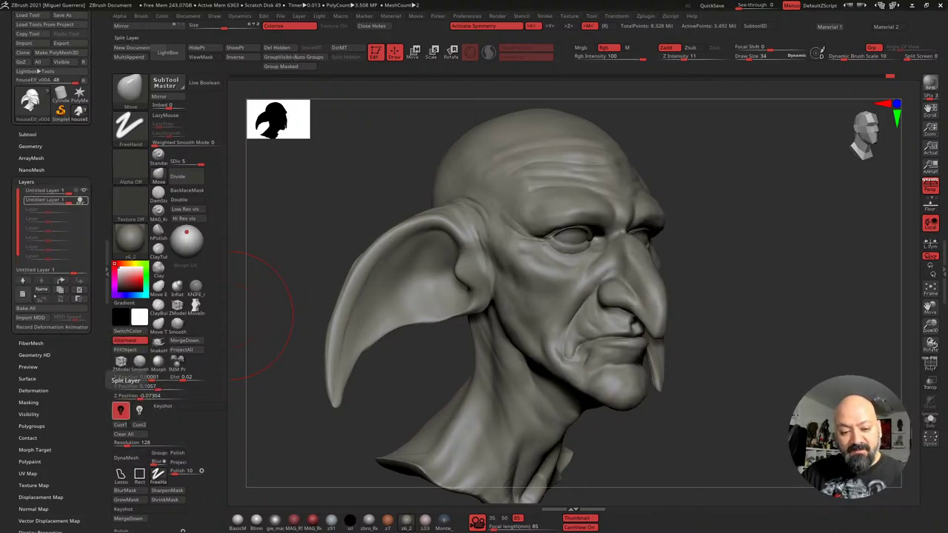
pyautogui.click(178, 162)
pyautogui.moveTo(361, 208); pyautogui.dragTo(291, 209)
pyautogui.moveTo(325, 274)
pyautogui.keyDown('alt'); pyautogui.mouseDown()
pyautogui.moveTo(305, 269)
pyautogui.moveTo(331, 261)
pyautogui.mouseUp(); pyautogui.keyUp('alt')
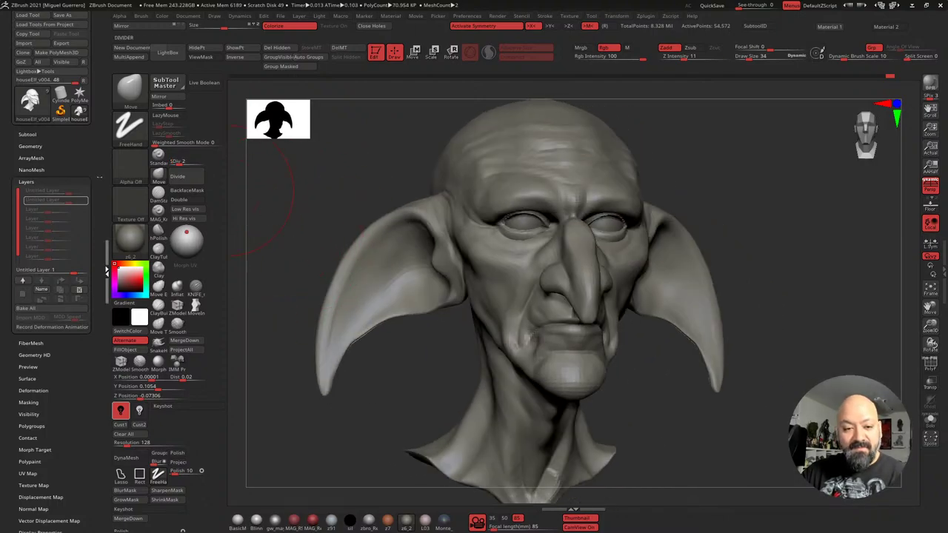
# Save the house elf tool to disk
pyautogui.moveTo(100, 177); pyautogui.dragTo(100, 281)
pyautogui.click(64, 118)
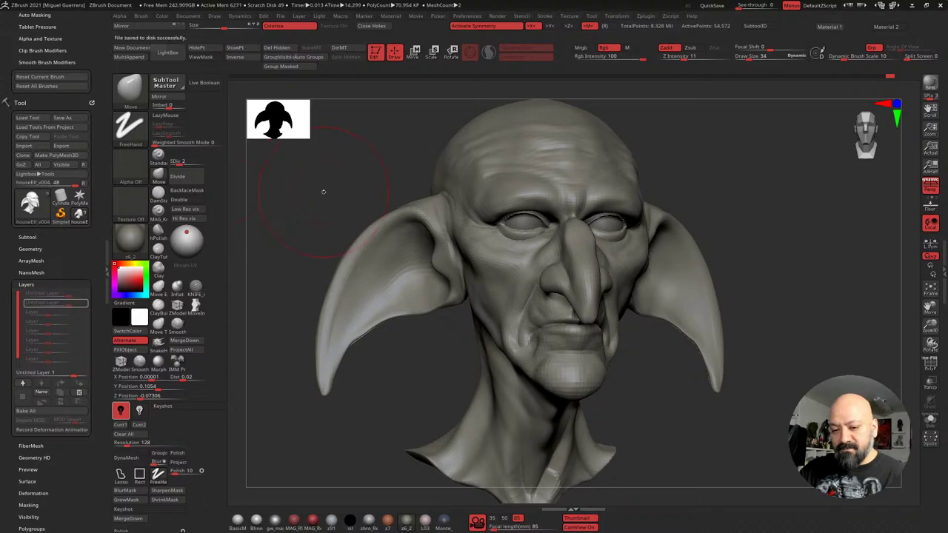
# Lower the head to subdivision level 1 and reshape the cheek and jaw contour near the ear with the Move brush, finishing at draw size 30
pyautogui.moveTo(323, 191)
pyautogui.mouseDown()
pyautogui.moveTo(333, 166)
pyautogui.moveTo(319, 200)
pyautogui.moveTo(268, 219)
pyautogui.mouseUp()
pyautogui.click(176, 162)
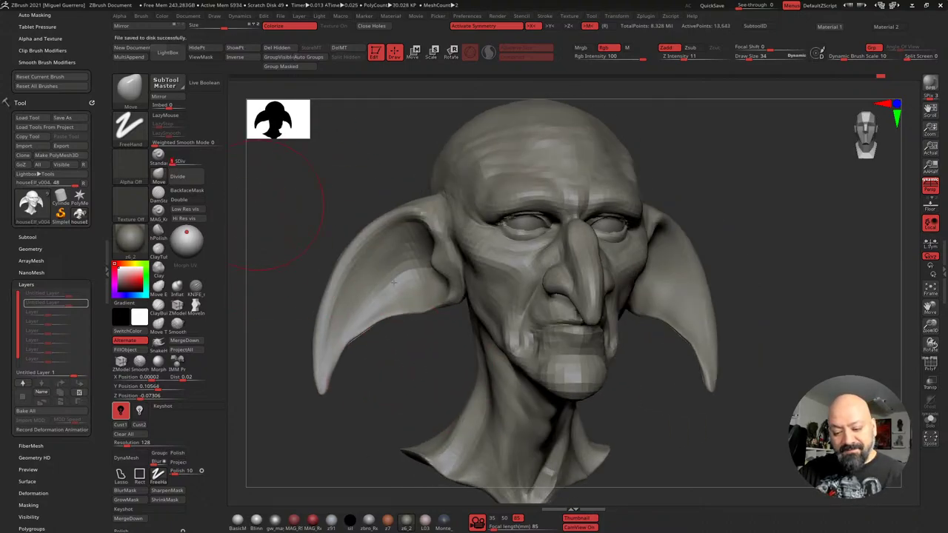
pyautogui.moveTo(469, 323)
pyautogui.mouseDown()
pyautogui.moveTo(498, 329)
pyautogui.moveTo(460, 335)
pyautogui.moveTo(474, 325)
pyautogui.moveTo(464, 304)
pyautogui.mouseUp()
pyautogui.press('[')
pyautogui.press(']')
pyautogui.moveTo(468, 265); pyautogui.dragTo(460, 267)
pyautogui.moveTo(437, 348)
pyautogui.mouseDown()
pyautogui.moveTo(344, 342)
pyautogui.moveTo(297, 315)
pyautogui.moveTo(305, 316)
pyautogui.mouseUp()
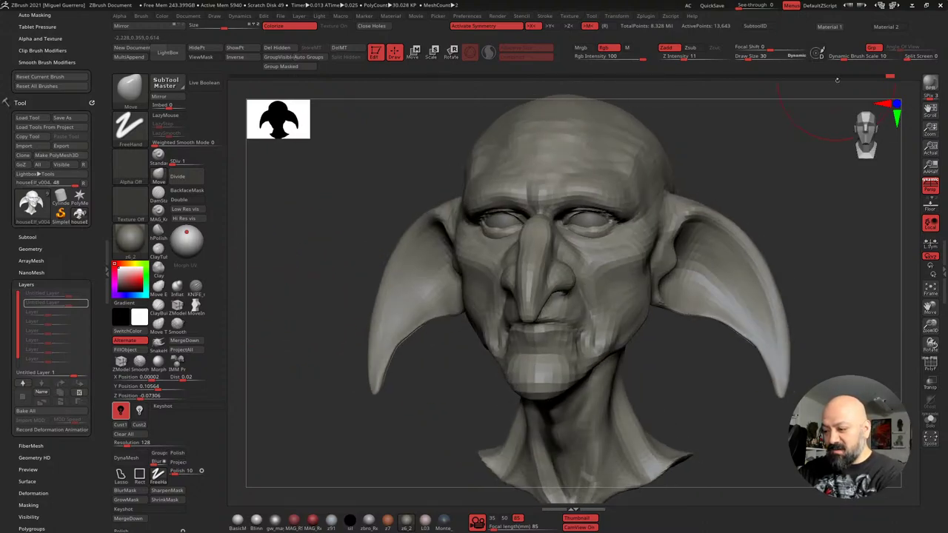
# Scrub the undo history through earlier states to compare the head's forms, and return to the latest state
pyautogui.moveTo(868, 75)
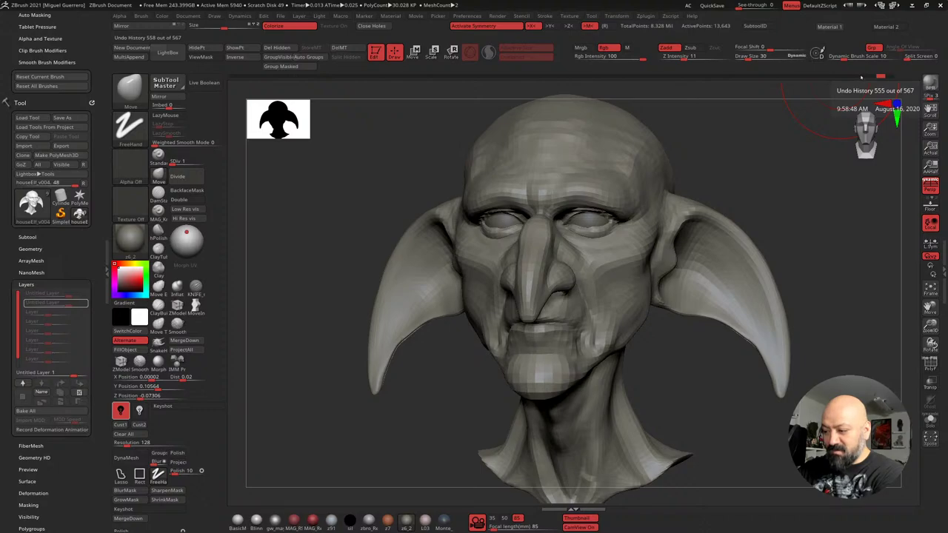
pyautogui.click(854, 76)
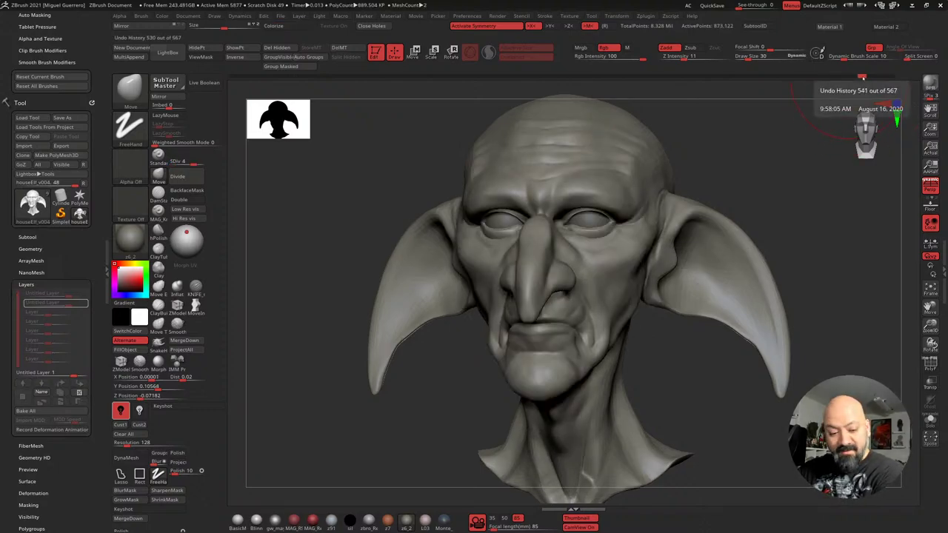
pyautogui.click(862, 77)
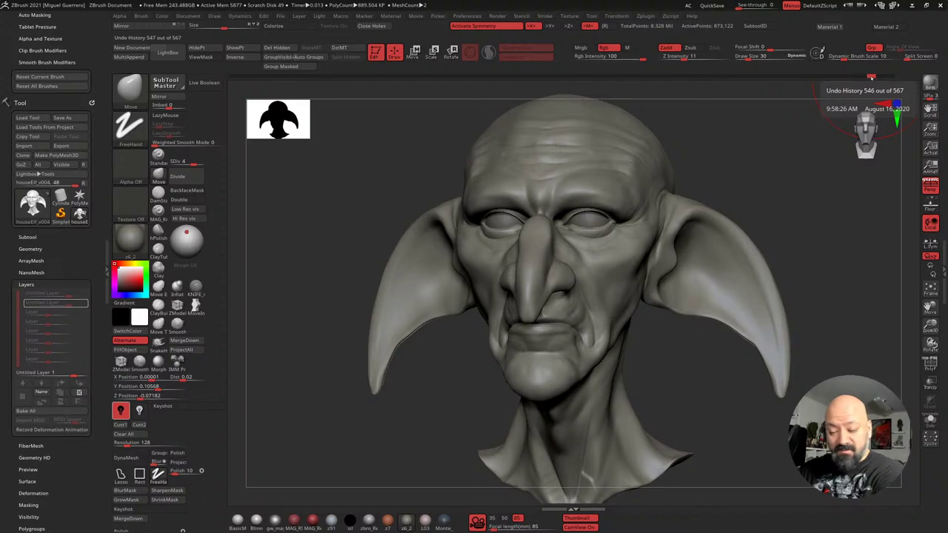
pyautogui.click(871, 77)
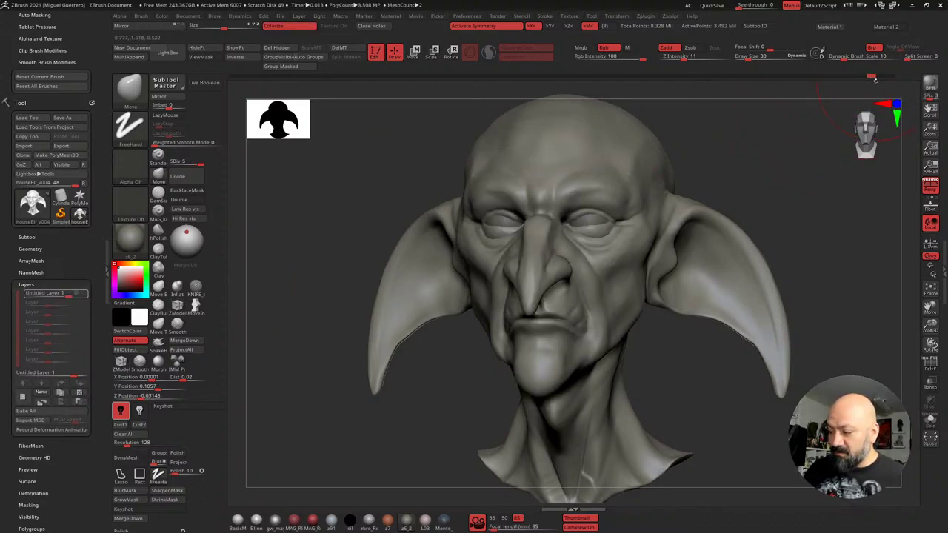
pyautogui.moveTo(880, 76)
pyautogui.moveTo(880, 76); pyautogui.dragTo(889, 77)
pyautogui.click(888, 78)
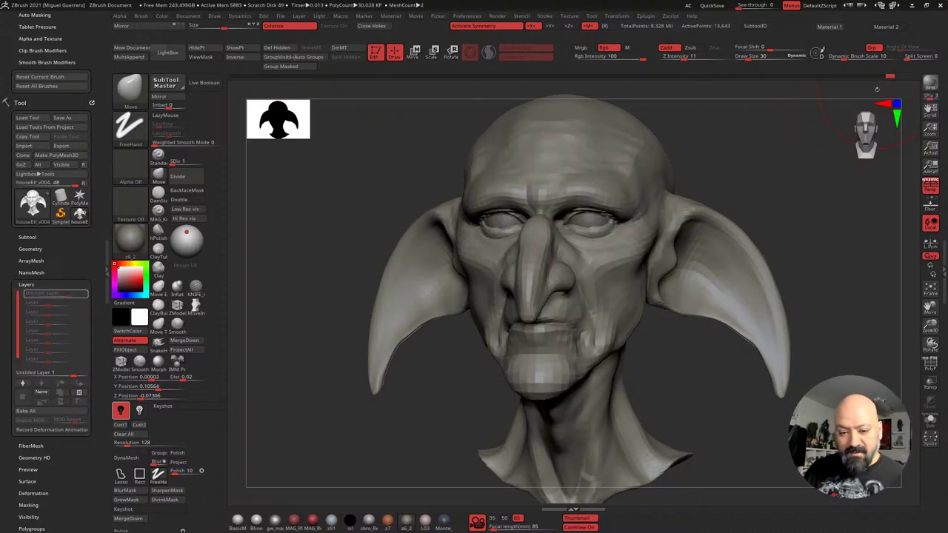
# Add a new recording sculpt layer at subdivision level 5 and lower the head to level 2
pyautogui.keyDown('shift'); pyautogui.moveTo(306, 226); pyautogui.dragTo(307, 237); pyautogui.keyUp('shift')
pyautogui.click(199, 162)
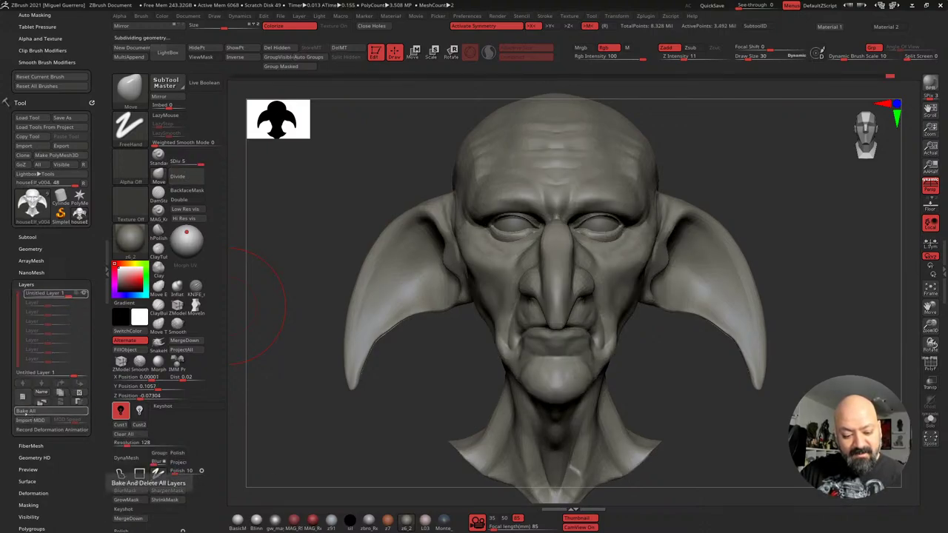
pyautogui.hotkey('shift', 'd')
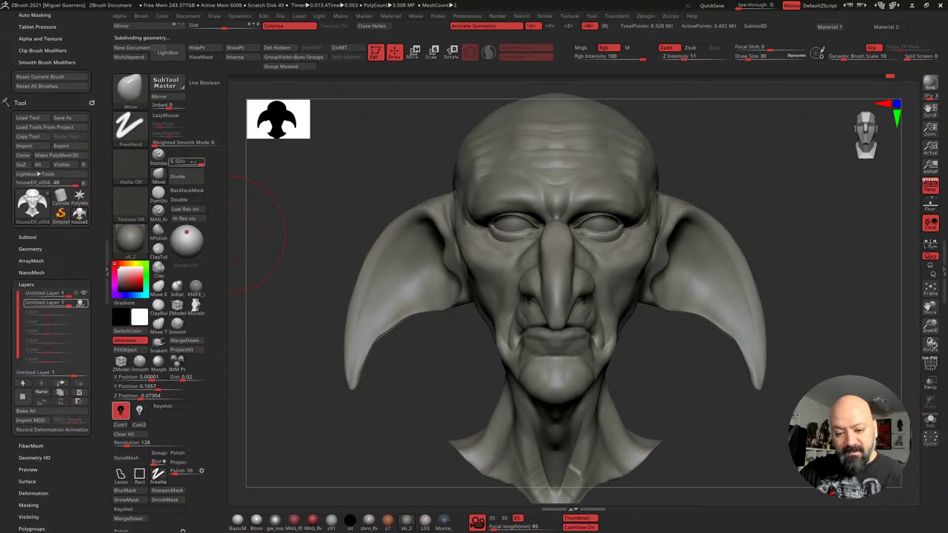
pyautogui.hotkey('shift', 'd')
pyautogui.moveTo(300, 277); pyautogui.dragTo(313, 269)
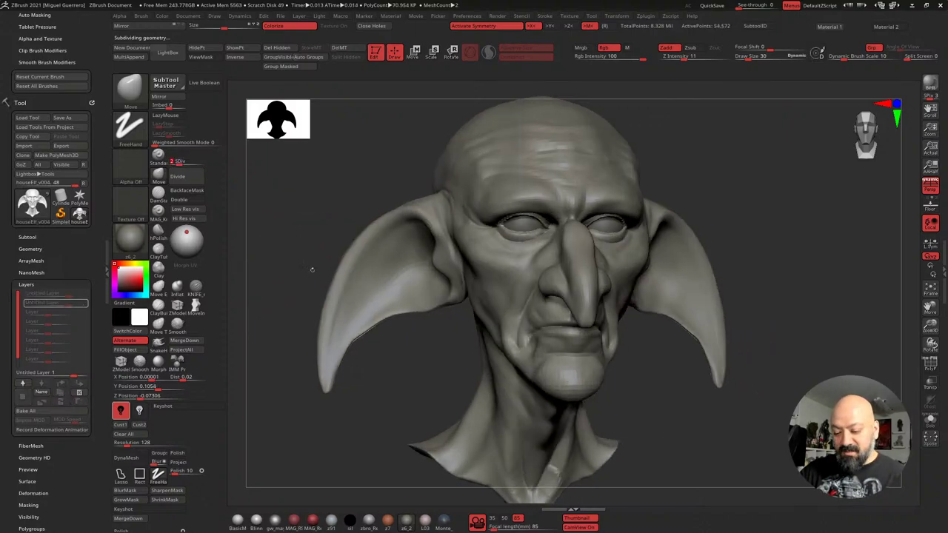
# Reshape the jawline and jowls from three-quarter and front views with the Move brush at draw sizes 22 and 30, and check the profile
pyautogui.moveTo(425, 337); pyautogui.dragTo(439, 349)
pyautogui.press('[')
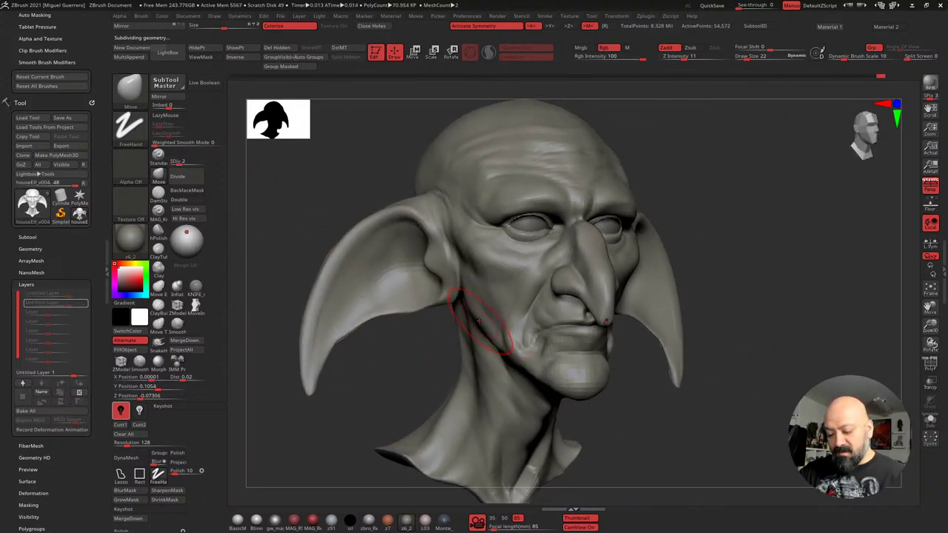
pyautogui.moveTo(480, 323)
pyautogui.mouseDown()
pyautogui.moveTo(455, 317)
pyautogui.moveTo(469, 294)
pyautogui.mouseUp()
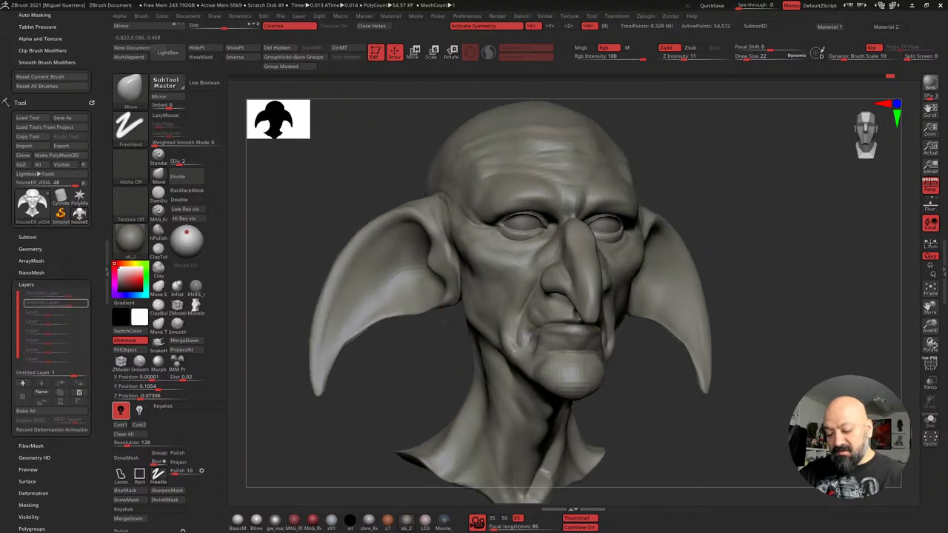
pyautogui.moveTo(451, 334)
pyautogui.keyDown('shift'); pyautogui.mouseDown()
pyautogui.moveTo(425, 345)
pyautogui.moveTo(466, 388)
pyautogui.mouseUp(); pyautogui.keyUp('shift')
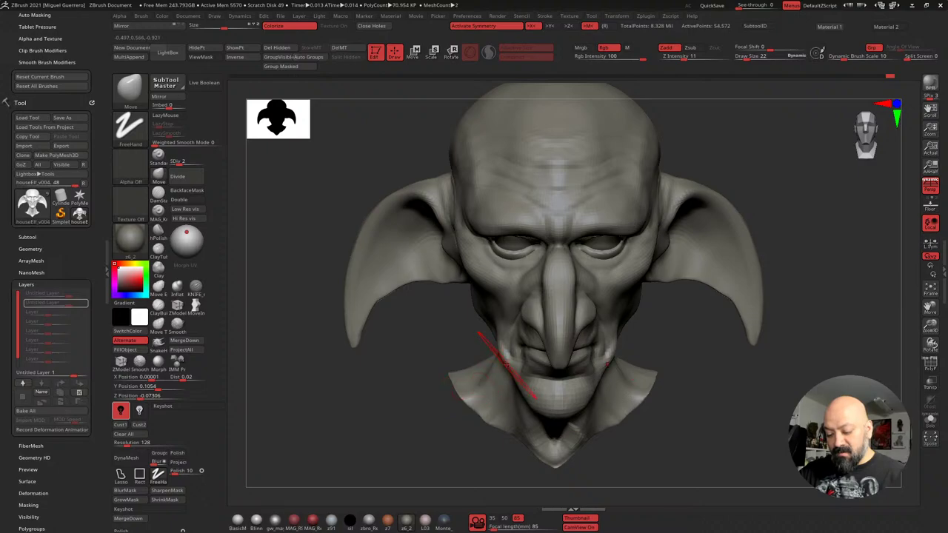
pyautogui.moveTo(506, 361); pyautogui.dragTo(515, 357)
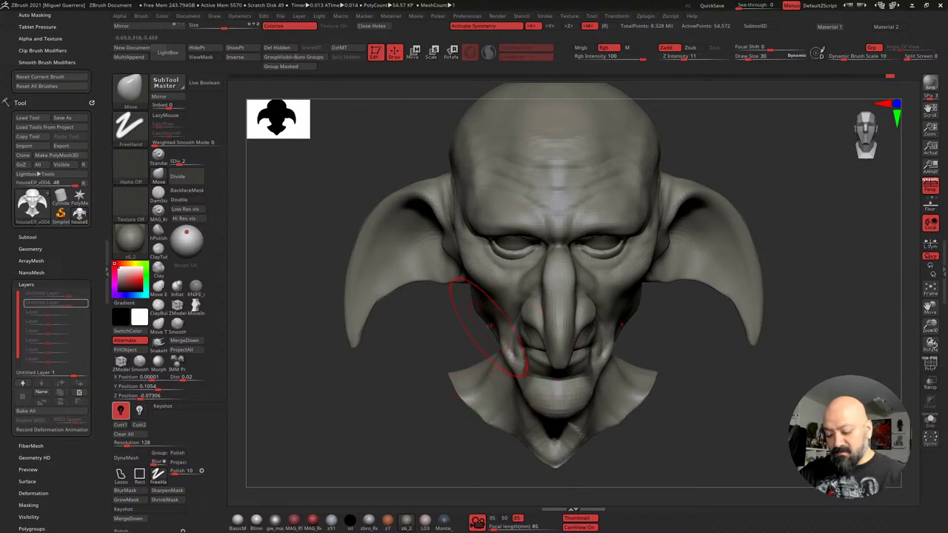
pyautogui.moveTo(480, 323)
pyautogui.mouseDown()
pyautogui.moveTo(415, 296)
pyautogui.moveTo(311, 197)
pyautogui.moveTo(371, 224)
pyautogui.moveTo(345, 207)
pyautogui.moveTo(368, 211)
pyautogui.moveTo(323, 200)
pyautogui.mouseUp()
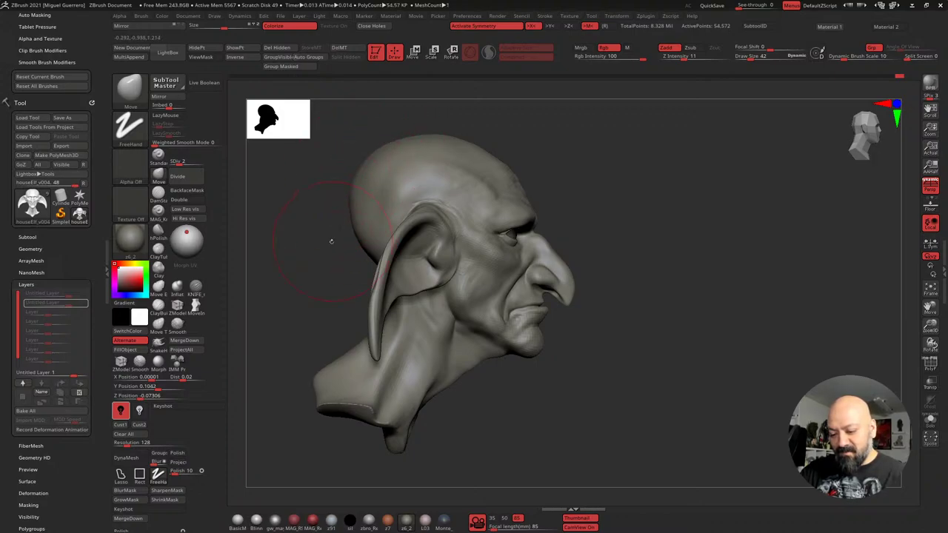
pyautogui.moveTo(331, 241); pyautogui.dragTo(314, 243, button='right')
pyautogui.moveTo(353, 206)
pyautogui.keyDown('ctrl'); pyautogui.mouseDown(button='right')
pyautogui.moveTo(356, 259)
pyautogui.moveTo(402, 288)
pyautogui.moveTo(367, 246)
pyautogui.mouseUp(button='right'); pyautogui.keyUp('ctrl')
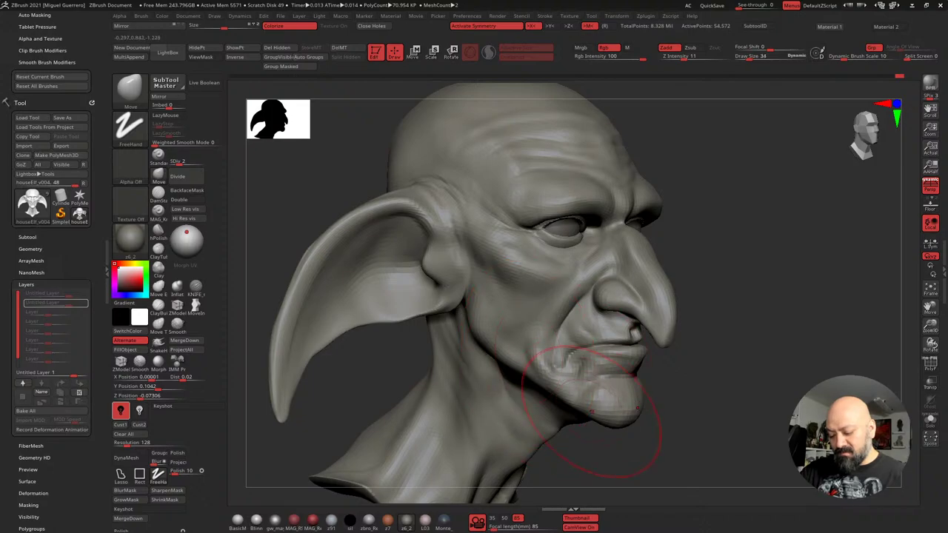
# Extend the chin forward and adjust the under-jaw and neck transition in profile with the Move brush at draw sizes 30 and 18
pyautogui.moveTo(581, 411); pyautogui.dragTo(604, 405, button='right')
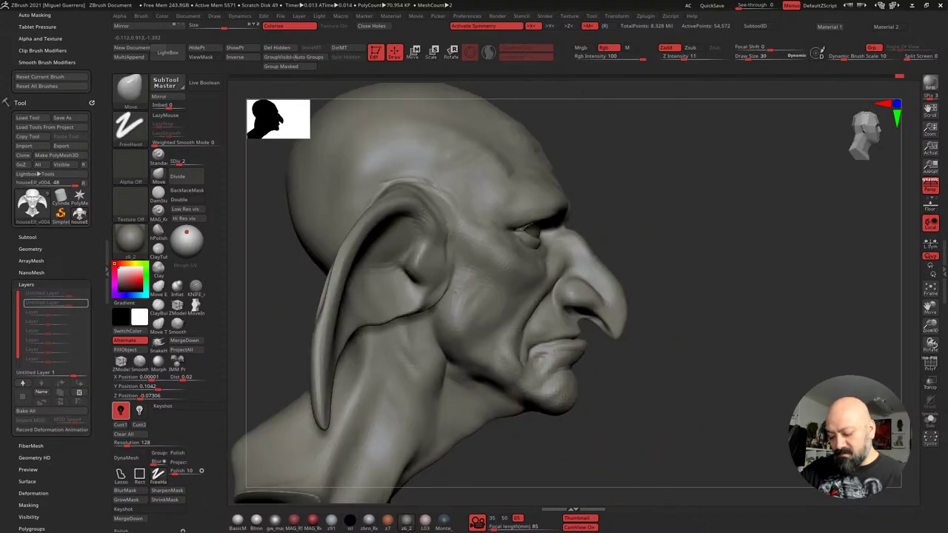
pyautogui.moveTo(575, 408); pyautogui.dragTo(581, 420)
pyautogui.moveTo(580, 420)
pyautogui.mouseDown(button='right')
pyautogui.moveTo(561, 422)
pyautogui.moveTo(578, 415)
pyautogui.mouseUp(button='right')
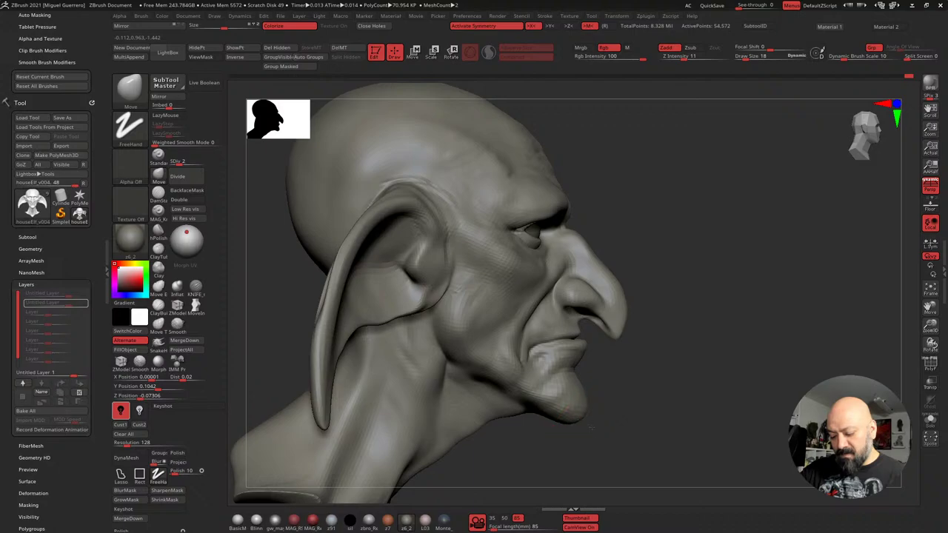
pyautogui.moveTo(536, 412)
pyautogui.mouseDown()
pyautogui.moveTo(561, 422)
pyautogui.moveTo(531, 411)
pyautogui.mouseUp()
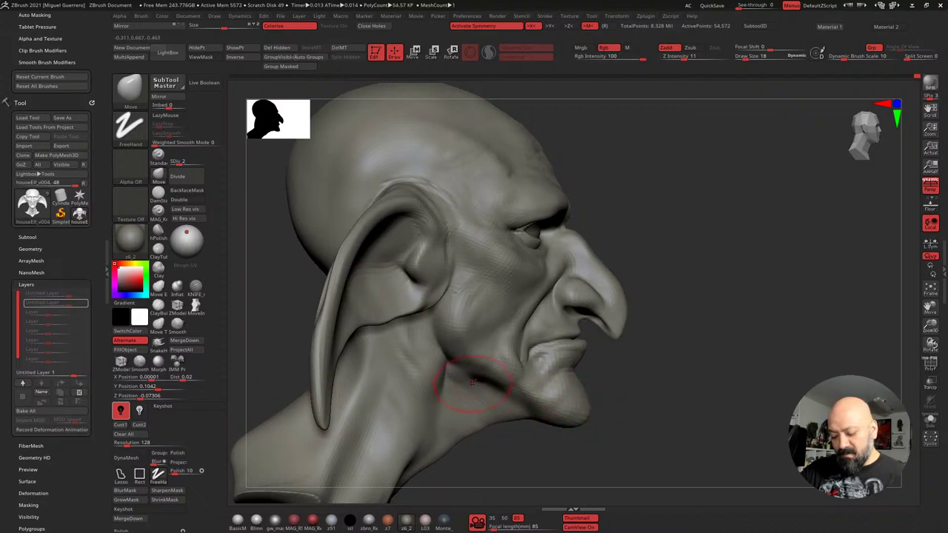
pyautogui.moveTo(456, 383); pyautogui.dragTo(455, 373)
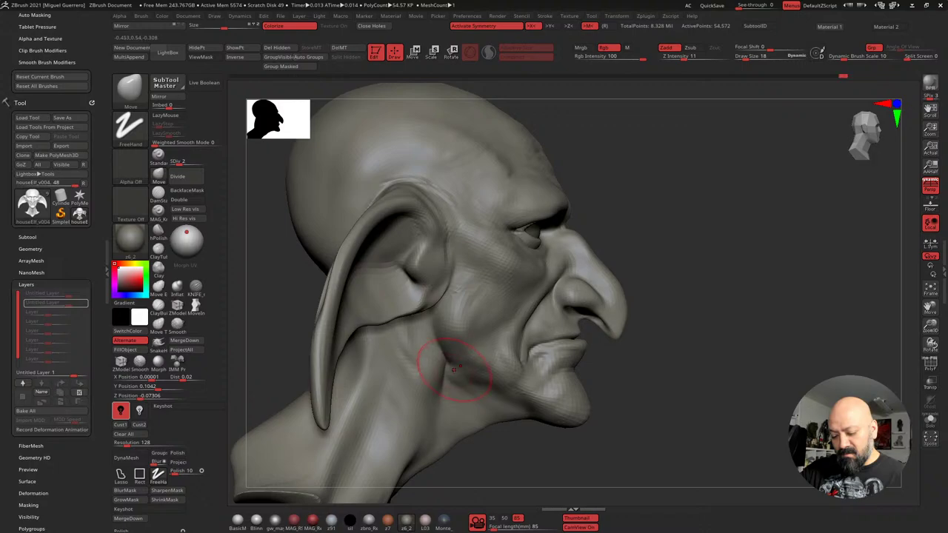
# Reshape the folds and jowls beside the chin from below with the Move brush at draw sizes 26 and 22
pyautogui.moveTo(607, 448); pyautogui.dragTo(514, 455)
pyautogui.moveTo(513, 454); pyautogui.dragTo(506, 298, button='right')
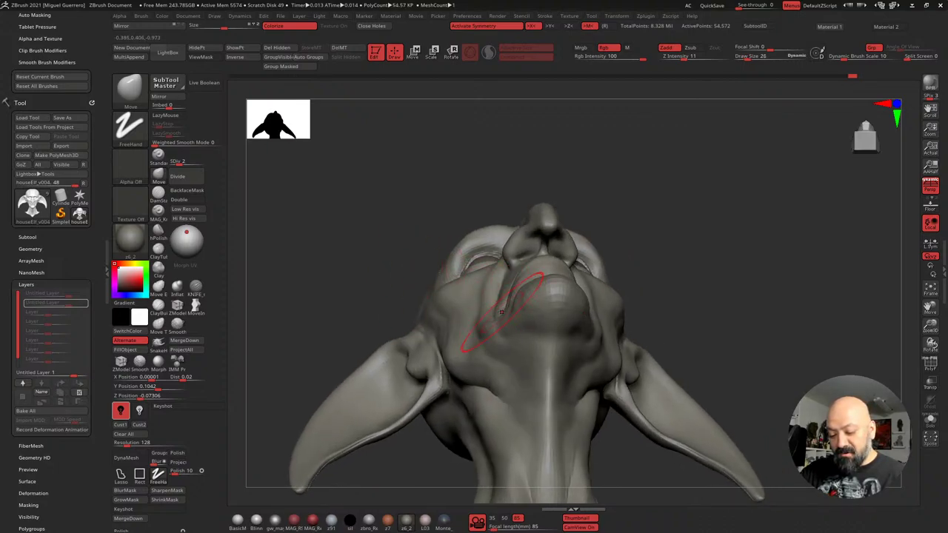
pyautogui.moveTo(477, 302); pyautogui.dragTo(533, 303, button='right')
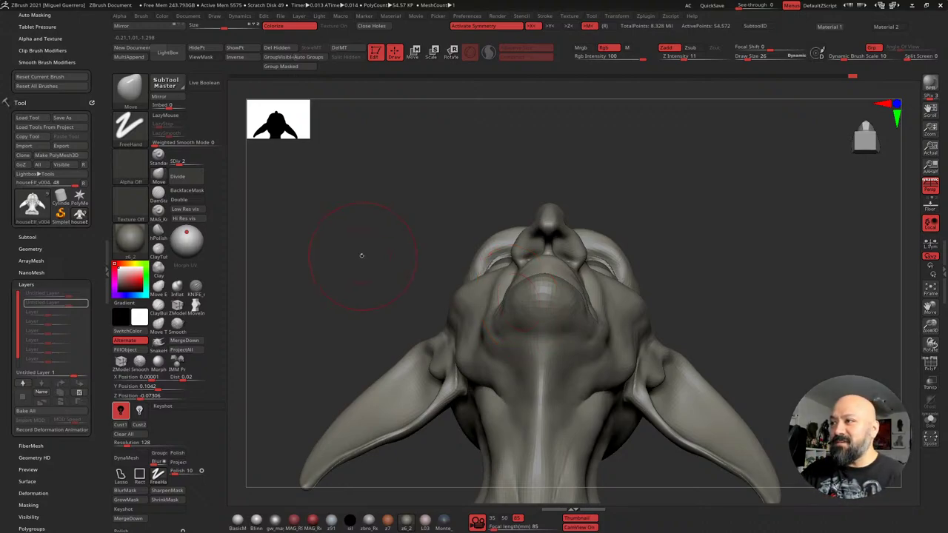
pyautogui.moveTo(362, 256); pyautogui.dragTo(361, 275)
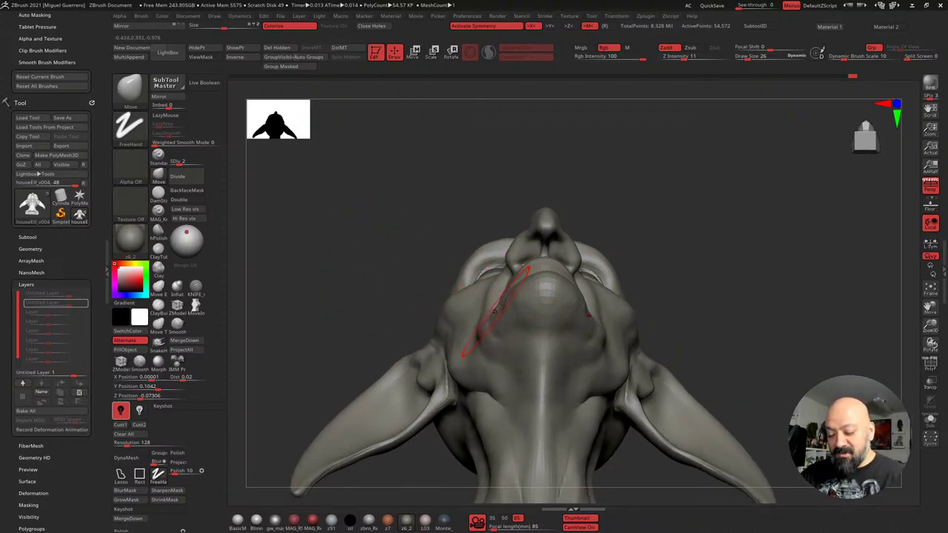
pyautogui.moveTo(496, 309); pyautogui.dragTo(500, 306)
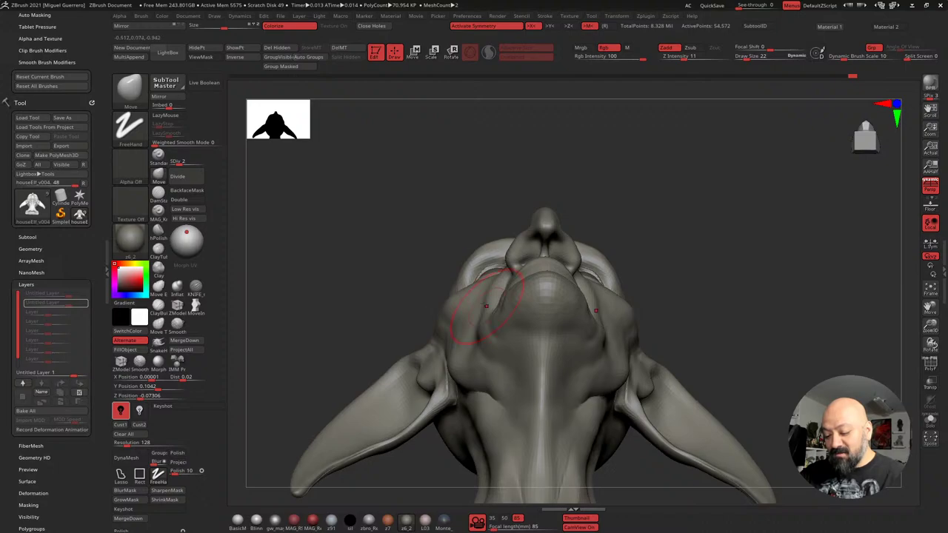
pyautogui.moveTo(396, 268); pyautogui.dragTo(363, 260)
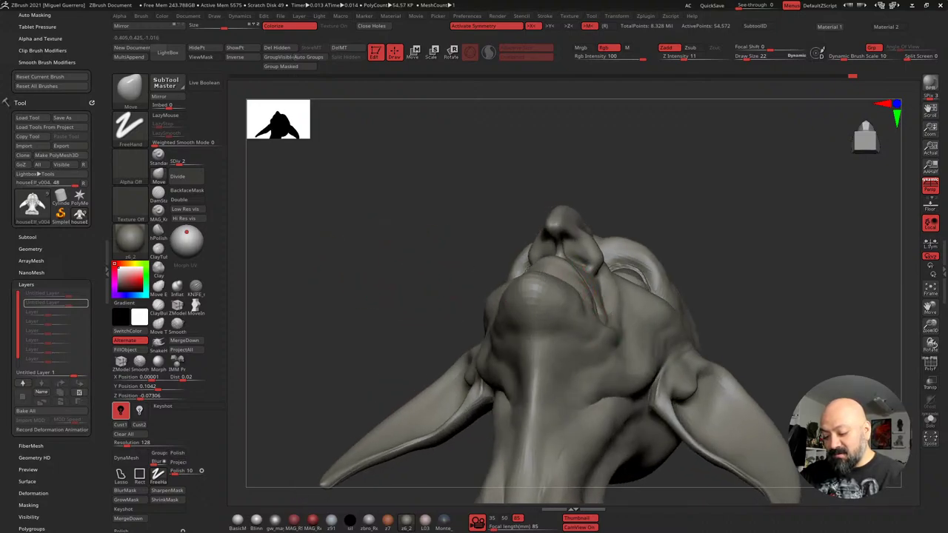
pyautogui.moveTo(590, 282); pyautogui.dragTo(592, 287)
# Adjust the mouth-side folds and the chin tip with the Move brush, down to draw size 14, and return the head to subdivision level 5
pyautogui.moveTo(375, 261)
pyautogui.mouseDown()
pyautogui.moveTo(396, 287)
pyautogui.moveTo(408, 332)
pyautogui.mouseUp()
pyautogui.moveTo(498, 308); pyautogui.dragTo(493, 269)
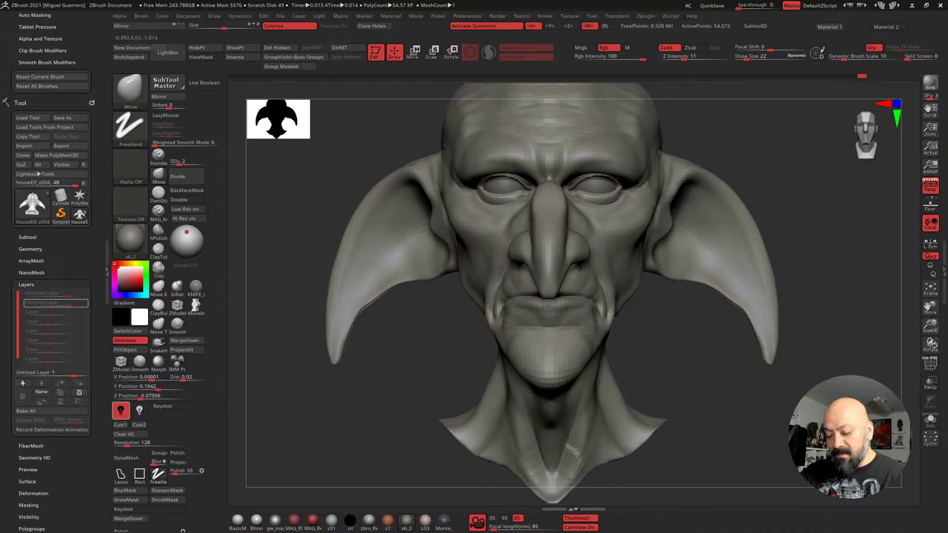
pyautogui.moveTo(445, 317); pyautogui.dragTo(461, 377)
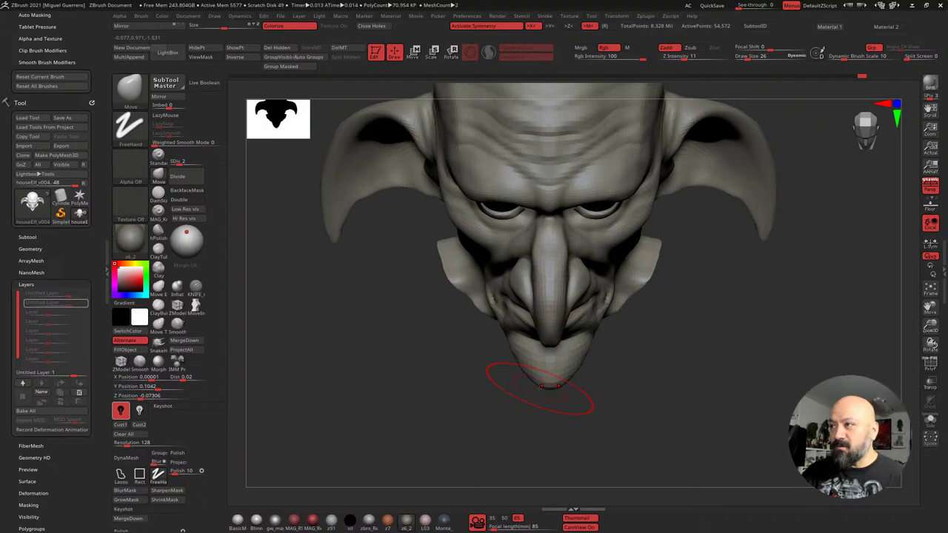
pyautogui.moveTo(437, 348)
pyautogui.mouseDown()
pyautogui.moveTo(423, 377)
pyautogui.moveTo(449, 343)
pyautogui.moveTo(508, 360)
pyautogui.mouseUp()
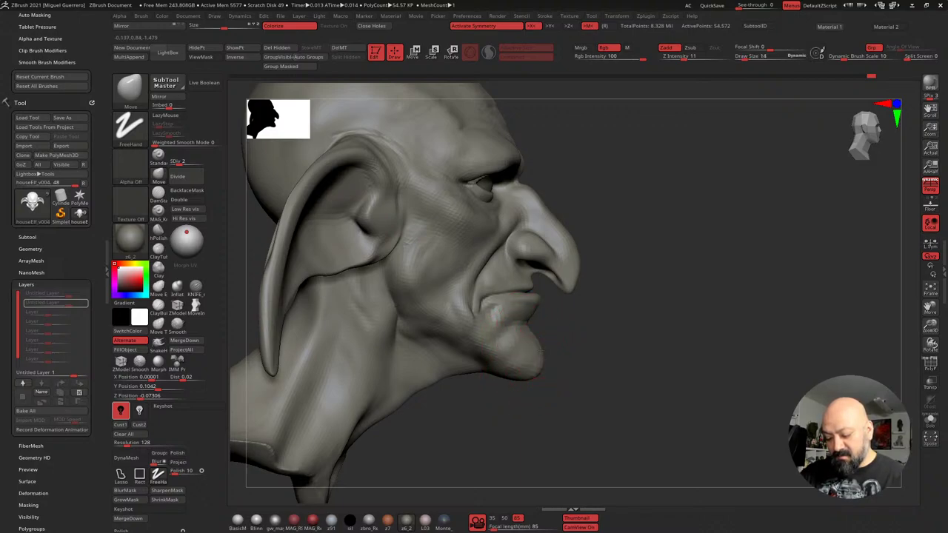
pyautogui.moveTo(550, 399); pyautogui.dragTo(410, 342, button='right')
pyautogui.click(200, 162)
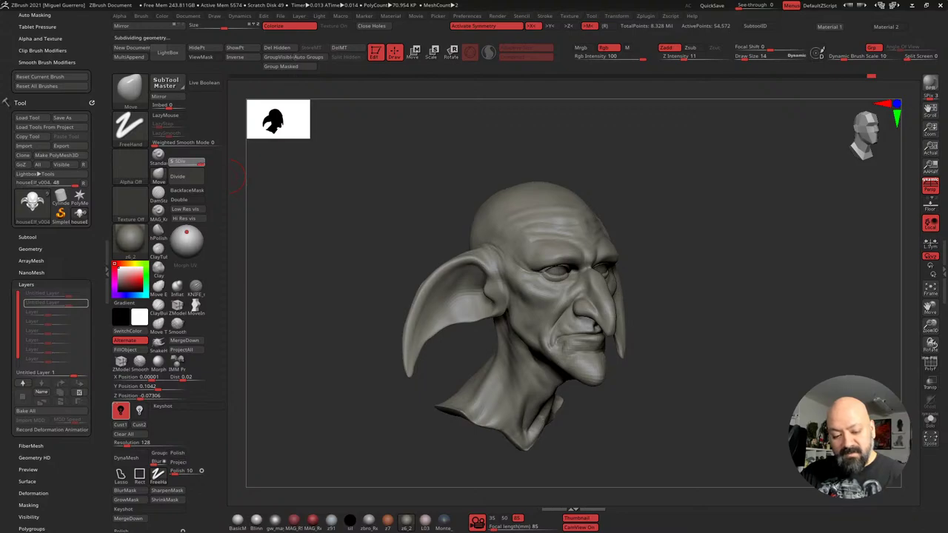
# Toggle the active sculpt layer's visibility repeatedly to compare the chin and jaw with and without the new edits
pyautogui.click(81, 302)
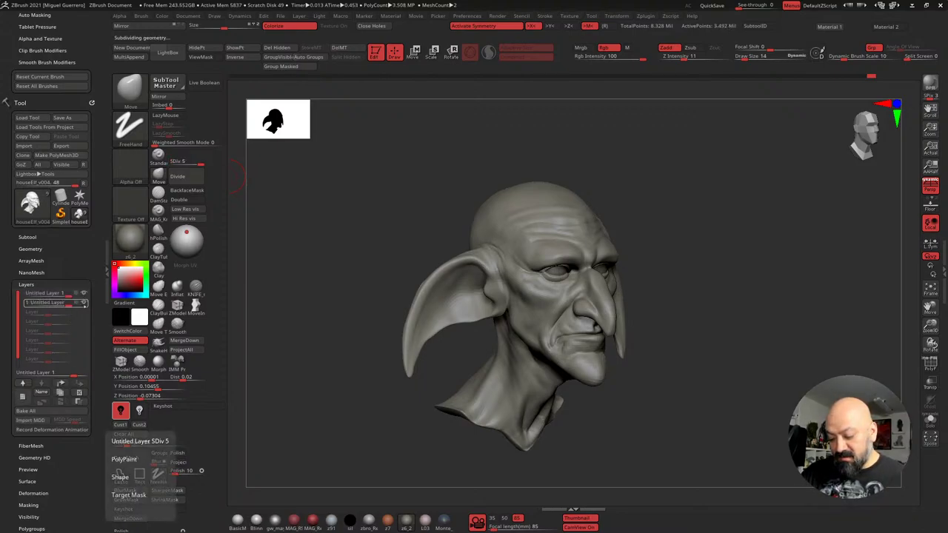
pyautogui.click(83, 304)
pyautogui.click(84, 305)
pyautogui.click(83, 305)
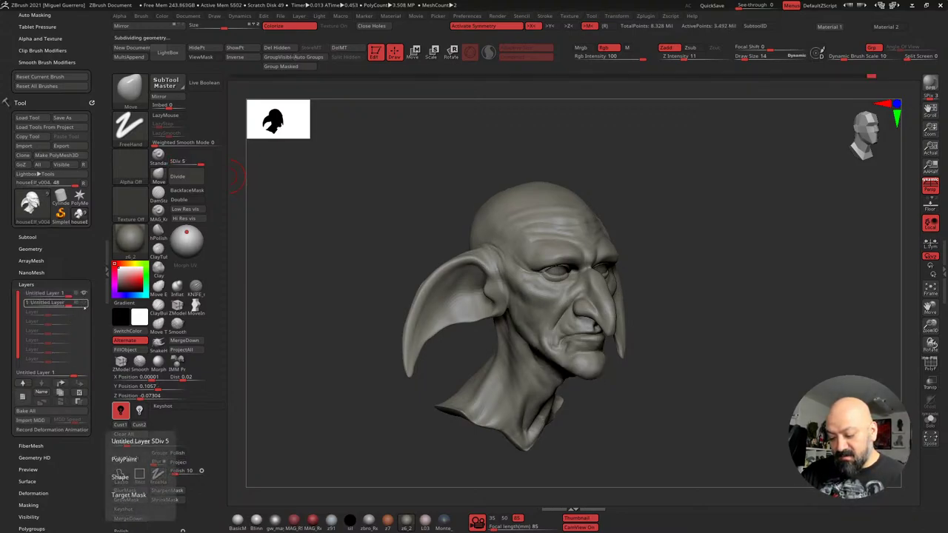
pyautogui.click(83, 304)
pyautogui.click(84, 305)
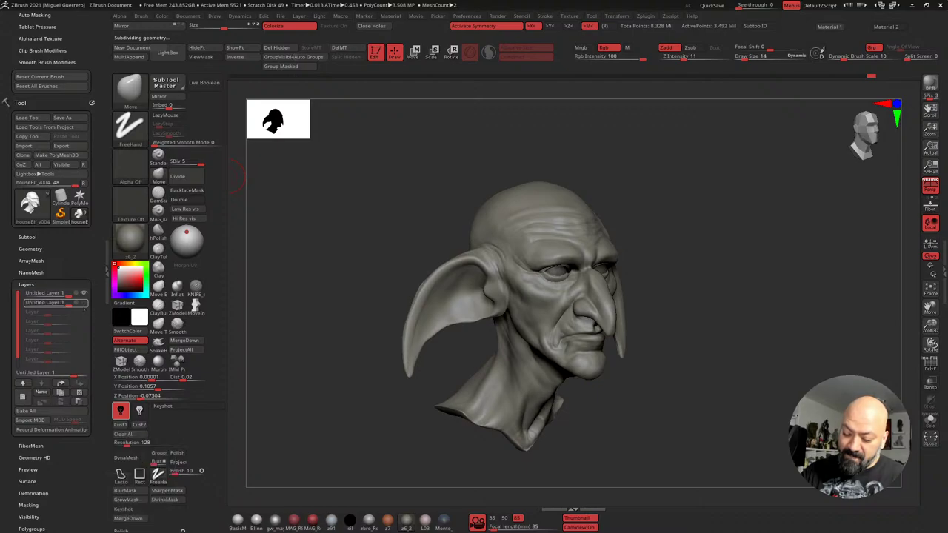
pyautogui.click(84, 304)
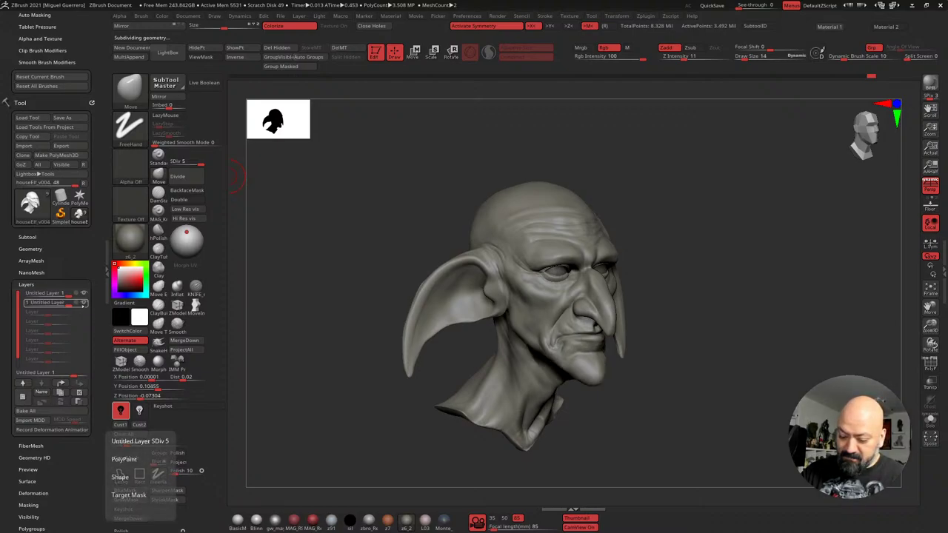
pyautogui.click(83, 305)
pyautogui.click(83, 304)
pyautogui.click(83, 304)
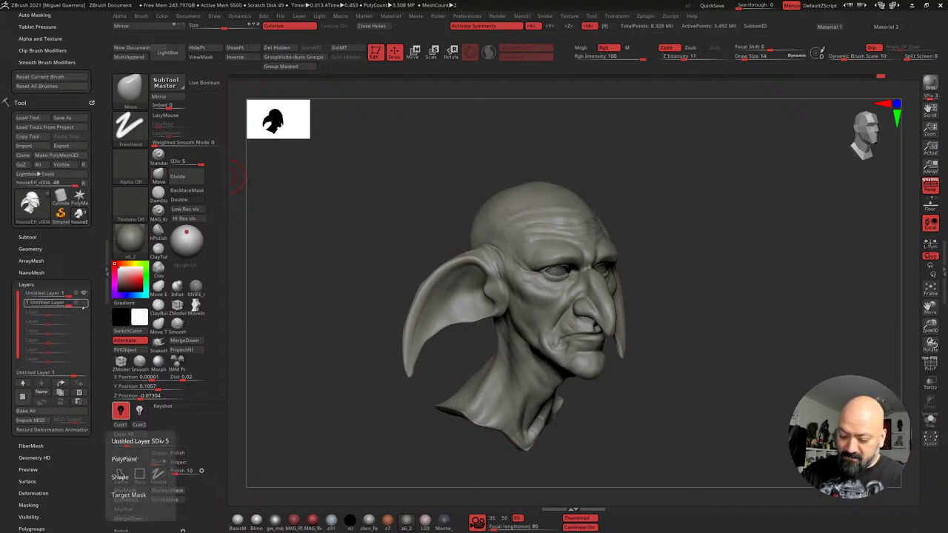
pyautogui.click(83, 305)
pyautogui.click(83, 305)
pyautogui.click(83, 305)
pyautogui.click(84, 305)
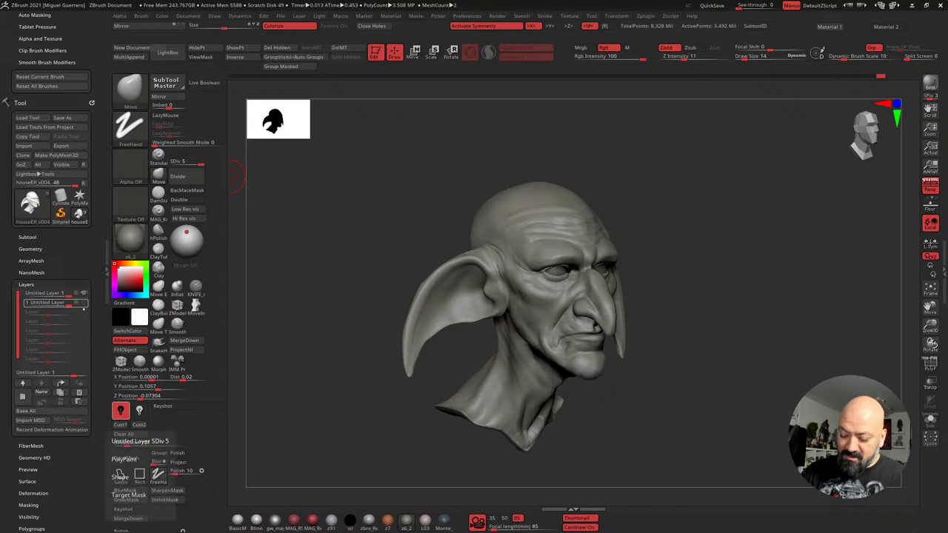
# Store a morph target of the head with the active layer hidden, and put that layer back into recording mode
pyautogui.click(85, 305)
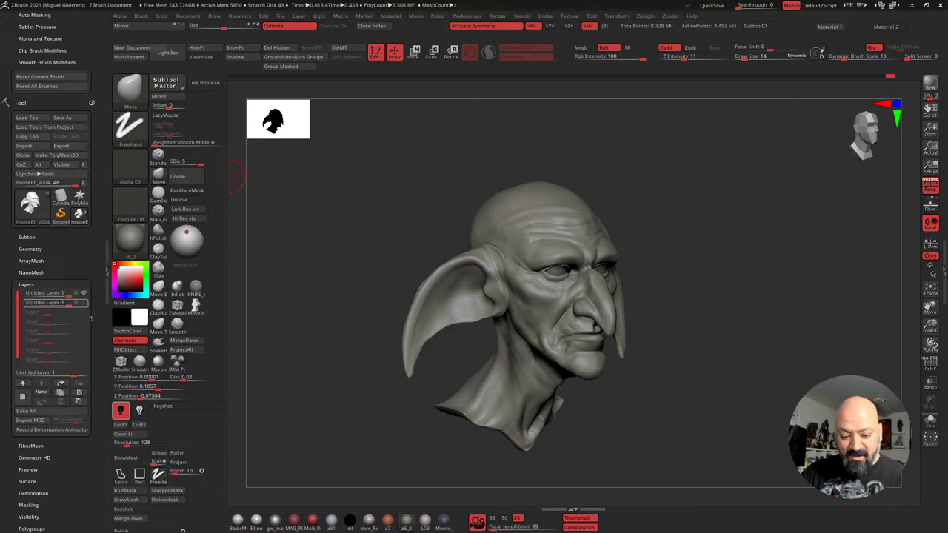
pyautogui.scroll(-3, 91, 318)
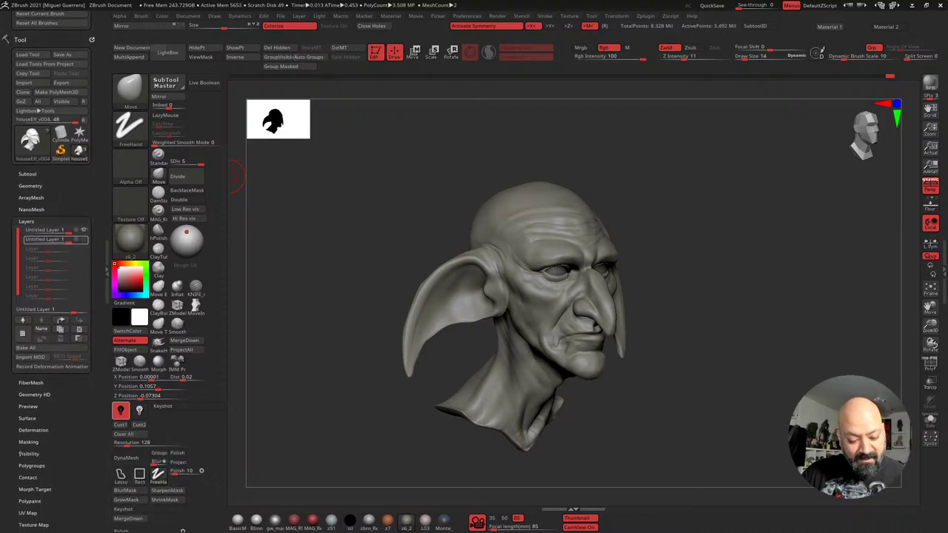
pyautogui.click(23, 490)
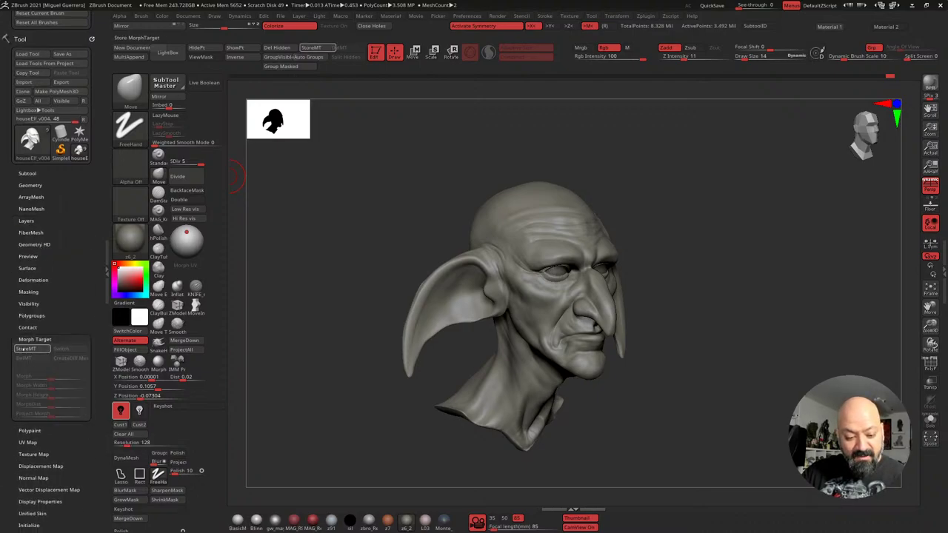
pyautogui.click(24, 348)
pyautogui.click(25, 221)
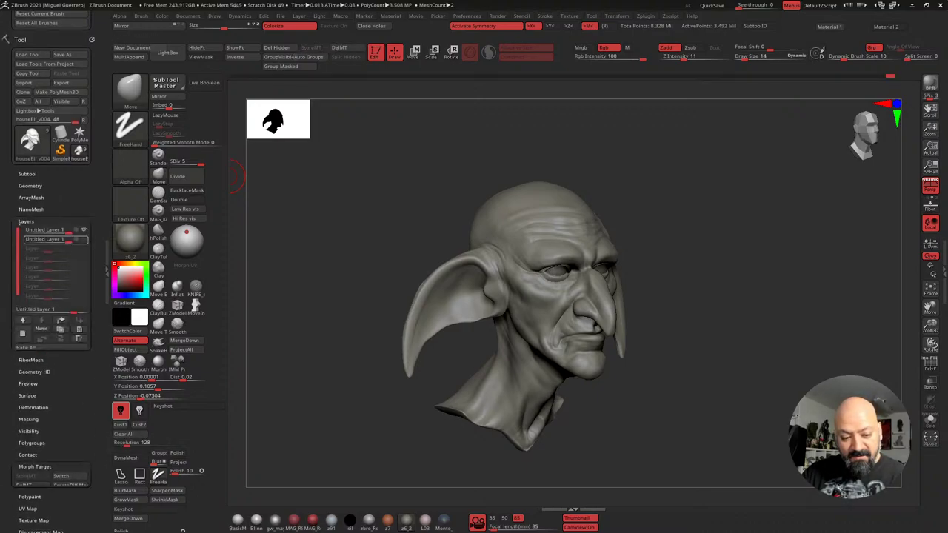
pyautogui.click(78, 239)
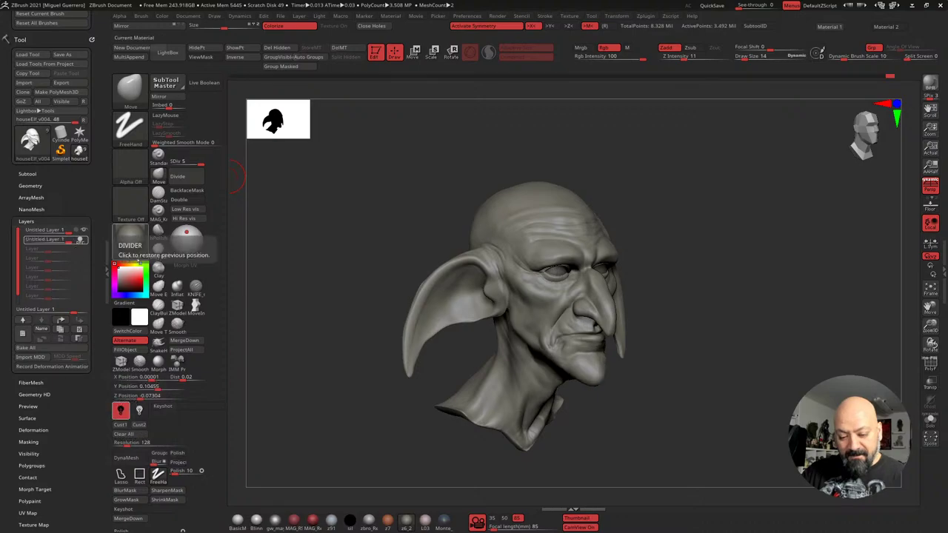
# At subdivision level 2, blend the chin partly back to the stored shape with the Morph brush at Z intensity 7 and draw size 26
pyautogui.moveTo(304, 365); pyautogui.dragTo(328, 364)
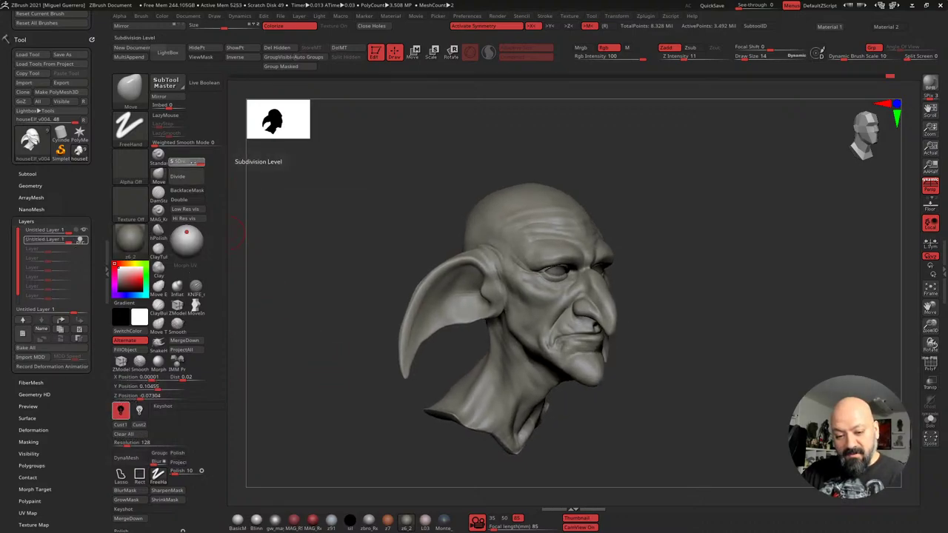
pyautogui.moveTo(194, 162); pyautogui.dragTo(179, 163)
pyautogui.click(158, 363)
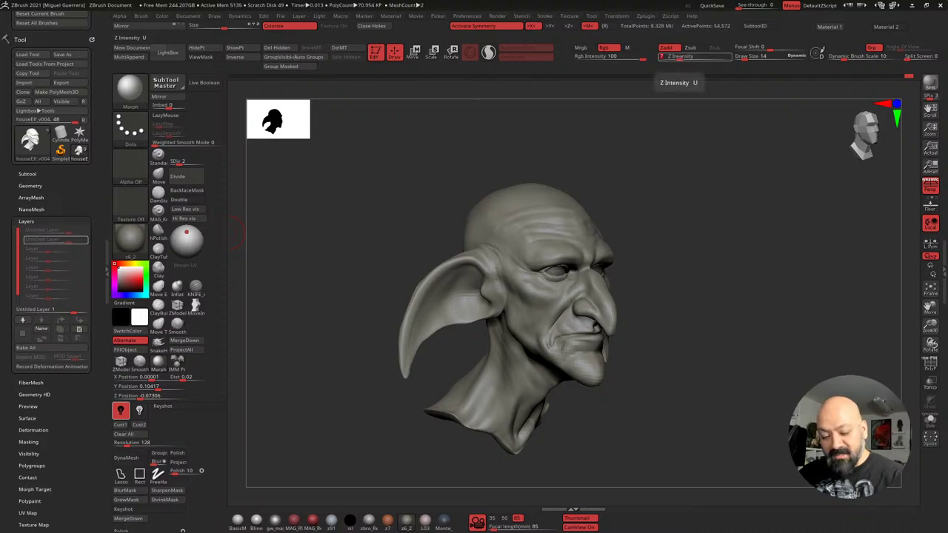
pyautogui.moveTo(593, 374)
pyautogui.mouseDown()
pyautogui.moveTo(579, 386)
pyautogui.moveTo(589, 380)
pyautogui.moveTo(602, 400)
pyautogui.mouseUp()
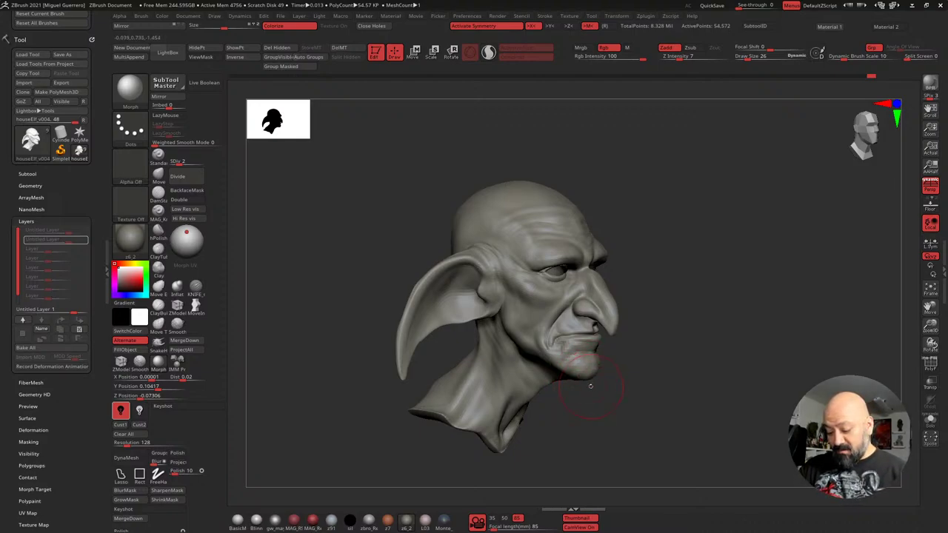
pyautogui.moveTo(580, 386); pyautogui.dragTo(586, 390, button='right')
pyautogui.moveTo(583, 391); pyautogui.dragTo(391, 357)
pyautogui.moveTo(390, 357); pyautogui.dragTo(335, 356, button='right')
# Return the head to subdivision level 5, turn off perspective in the front view, and add a new recording sculpt layer
pyautogui.hotkey('ctrl', 'd')
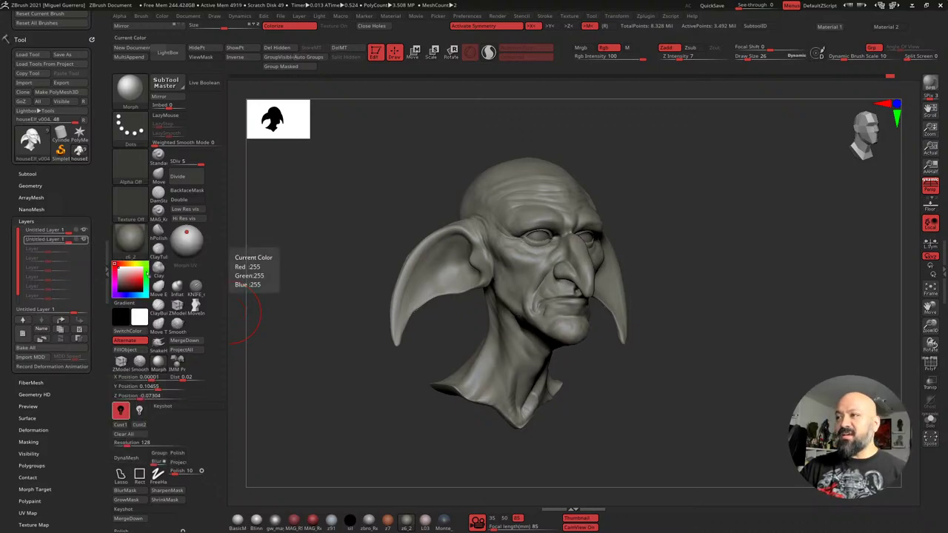
pyautogui.keyDown('shift'); pyautogui.moveTo(296, 348); pyautogui.dragTo(360, 396, button='right'); pyautogui.keyUp('shift')
pyautogui.moveTo(360, 395)
pyautogui.keyDown('alt'); pyautogui.mouseDown()
pyautogui.moveTo(346, 384)
pyautogui.moveTo(354, 399)
pyautogui.moveTo(402, 334)
pyautogui.mouseUp(); pyautogui.keyUp('alt')
pyautogui.press('p')
pyautogui.press('p')
pyautogui.press('p')
pyautogui.click(25, 325)
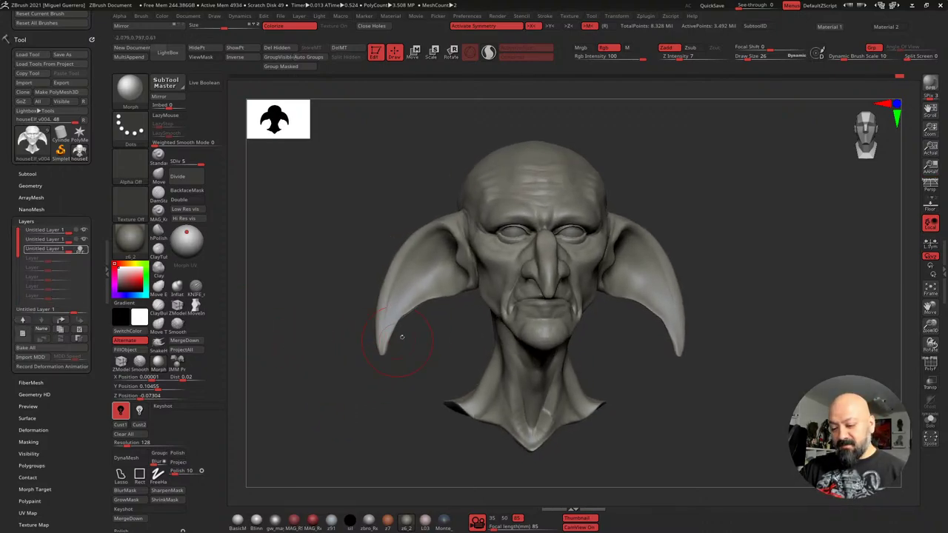
# Frame the face closely from the front and lower the head to subdivision level 2
pyautogui.keyDown('ctrl'); pyautogui.moveTo(364, 195); pyautogui.dragTo(379, 322, button='right'); pyautogui.keyUp('ctrl')
pyautogui.moveTo(394, 193)
pyautogui.keyDown('ctrl'); pyautogui.mouseDown(button='right')
pyautogui.moveTo(403, 223)
pyautogui.moveTo(344, 262)
pyautogui.mouseUp(button='right'); pyautogui.keyUp('ctrl')
pyautogui.hotkey('shift', 'd')
pyautogui.hotkey('shift', 'd')
pyautogui.hotkey('shift', 'd')
pyautogui.hotkey('shift', 'd')
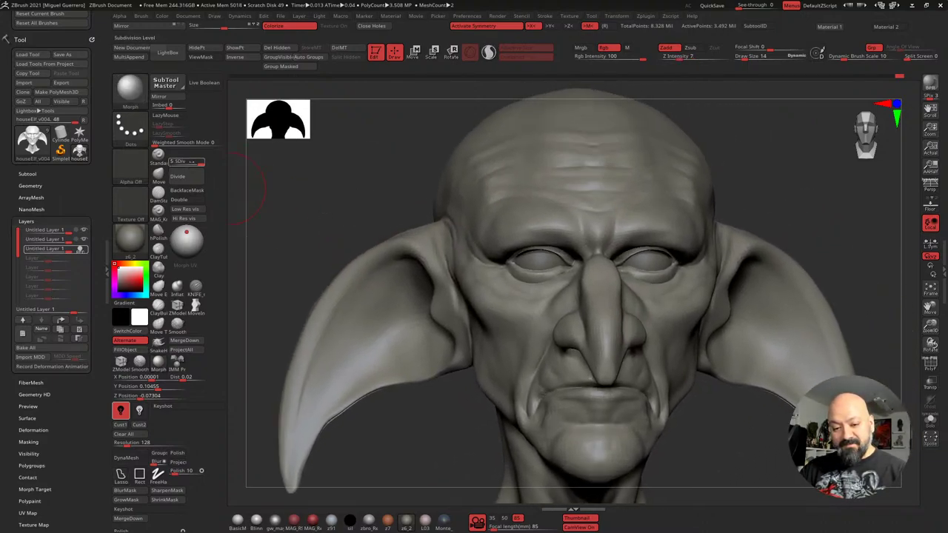
pyautogui.press('d')
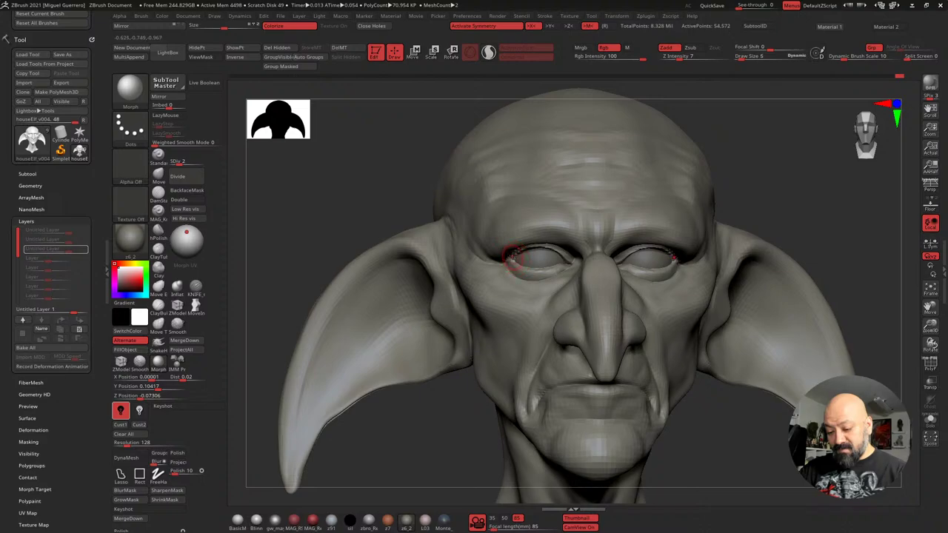
# Set the mask stroke to FreeHand, mask the eyelid area, and invert the mask so only the upper lids stay editable
pyautogui.press('ctrl')
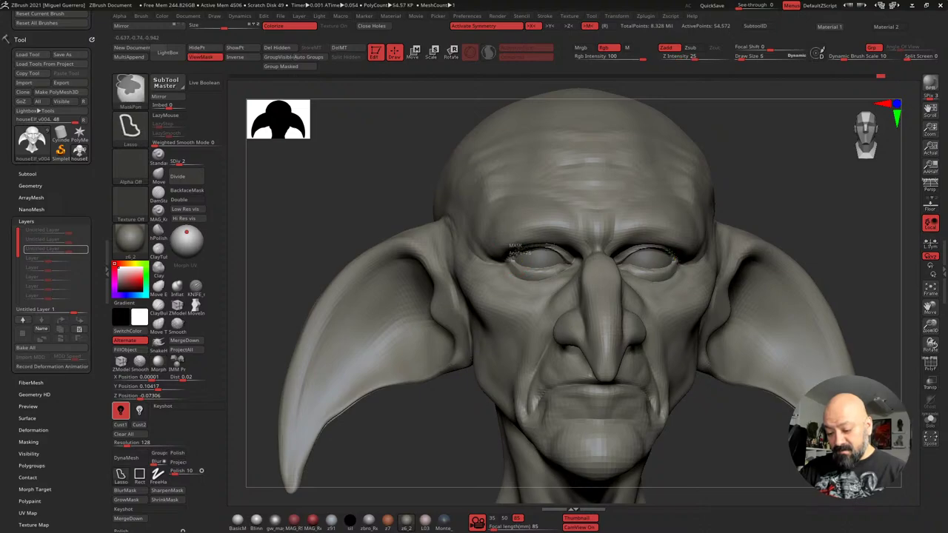
pyautogui.click(158, 474)
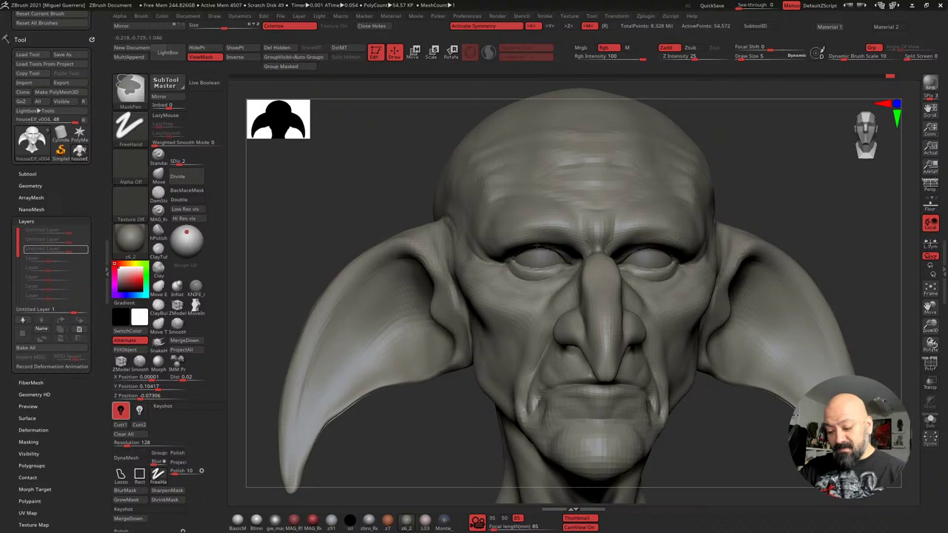
pyautogui.keyDown('ctrl'); pyautogui.click(352, 206); pyautogui.keyUp('ctrl')
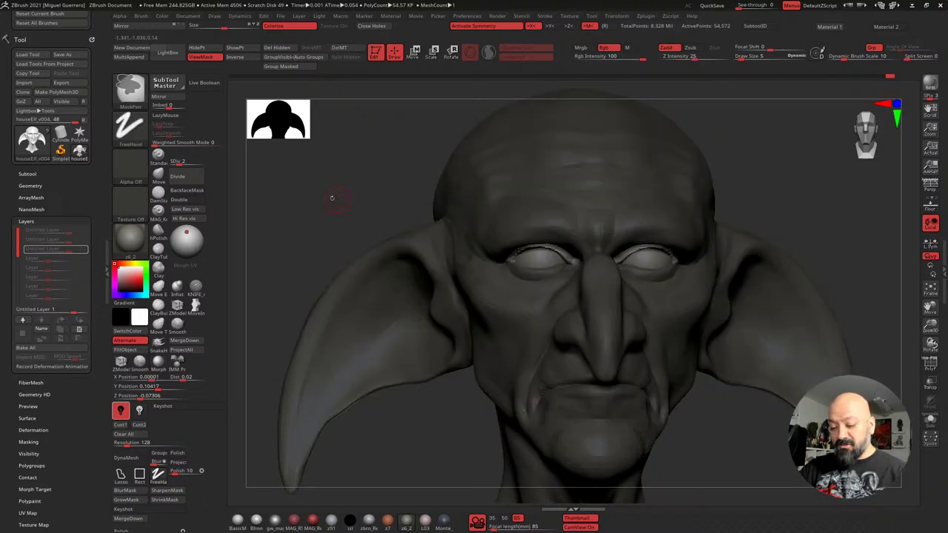
pyautogui.keyDown('shift'); pyautogui.moveTo(314, 202); pyautogui.dragTo(294, 195); pyautogui.keyUp('shift')
# Reshape the unmasked upper eyelids around the eyeballs using the Move brush, checking from the front, side and below
pyautogui.click(158, 175)
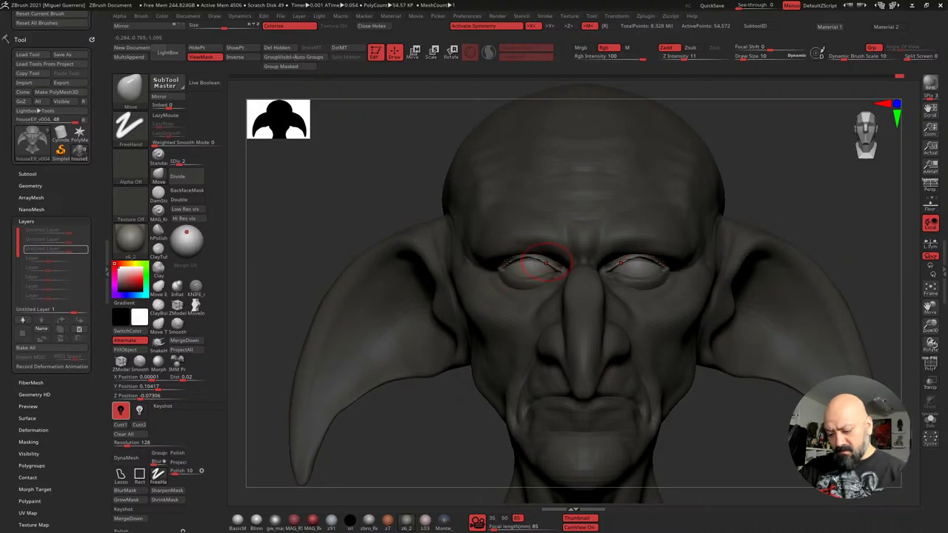
pyautogui.moveTo(538, 260); pyautogui.dragTo(522, 267)
pyautogui.moveTo(352, 200); pyautogui.dragTo(482, 214)
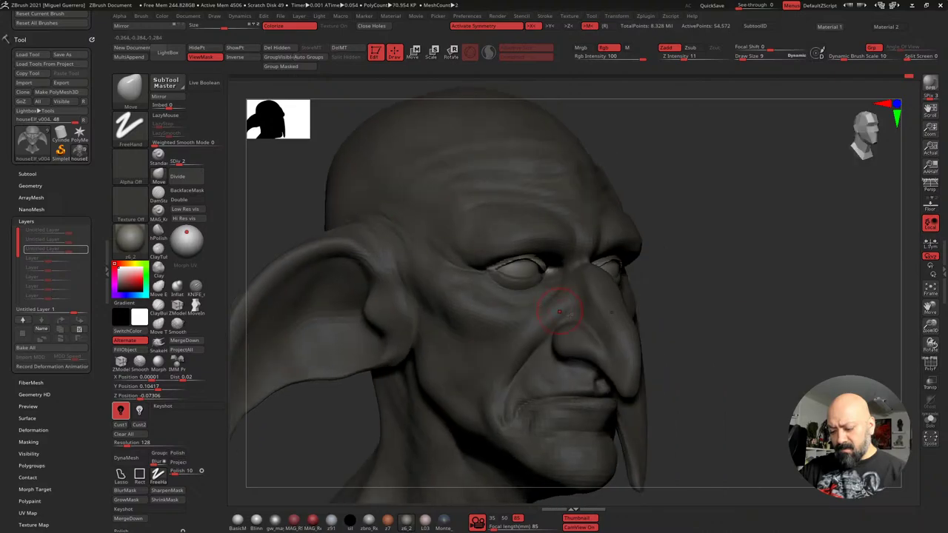
pyautogui.moveTo(696, 366)
pyautogui.mouseDown()
pyautogui.moveTo(731, 371)
pyautogui.moveTo(533, 270)
pyautogui.moveTo(527, 253)
pyautogui.mouseUp()
pyautogui.moveTo(363, 208); pyautogui.dragTo(368, 107)
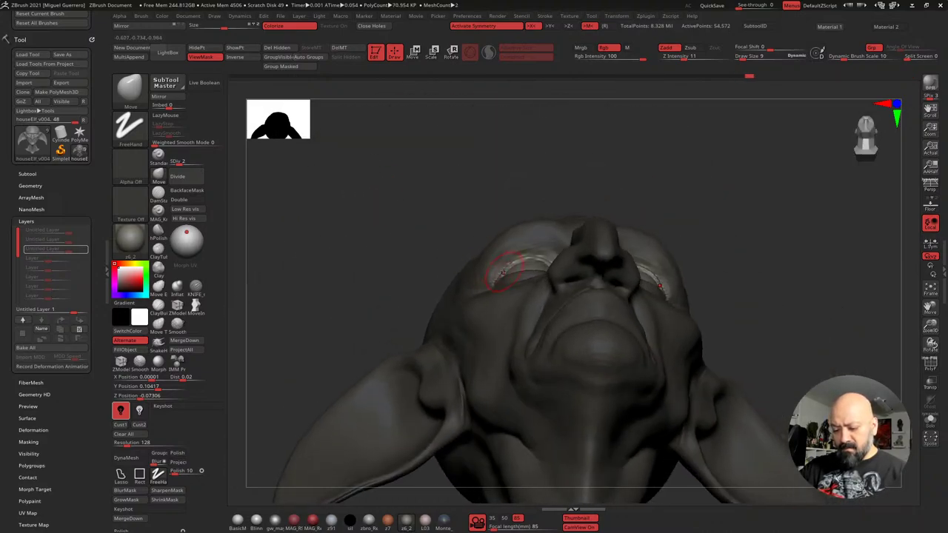
pyautogui.moveTo(523, 256); pyautogui.dragTo(363, 229)
# Clear the mask from the head and lower the subdivision level to 1
pyautogui.moveTo(420, 346)
pyautogui.keyDown('alt'); pyautogui.mouseDown()
pyautogui.moveTo(411, 391)
pyautogui.moveTo(408, 373)
pyautogui.moveTo(417, 381)
pyautogui.moveTo(473, 320)
pyautogui.mouseUp(); pyautogui.keyUp('alt')
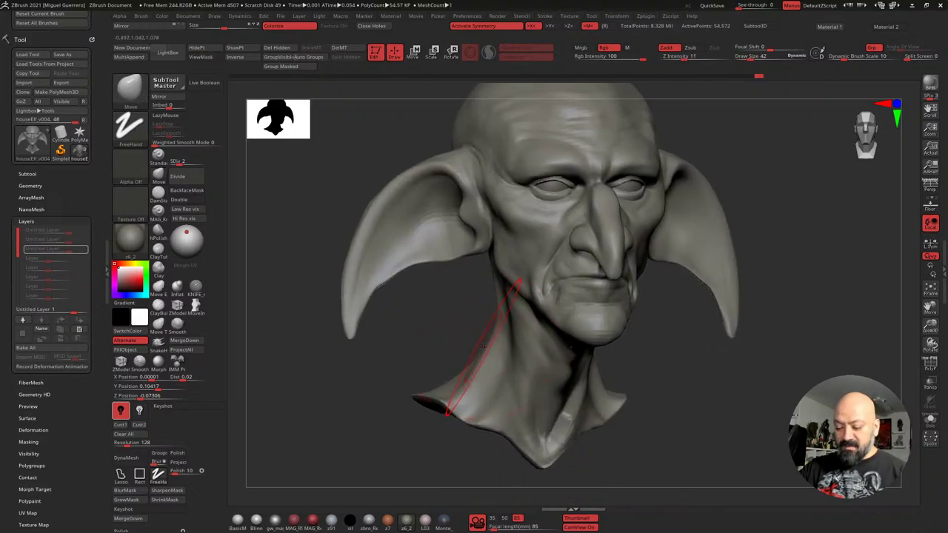
pyautogui.moveTo(311, 296); pyautogui.dragTo(330, 285)
pyautogui.click(173, 162)
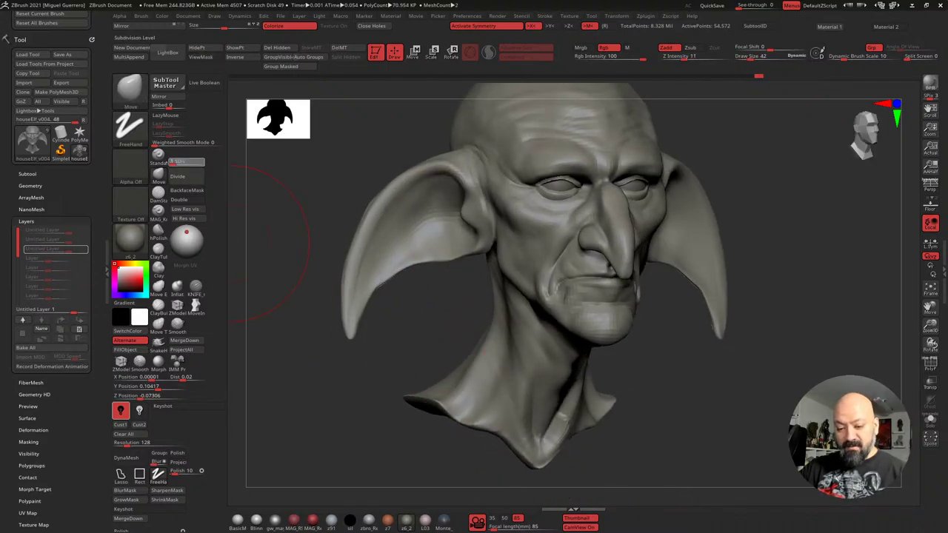
pyautogui.hotkey('shift', 'd')
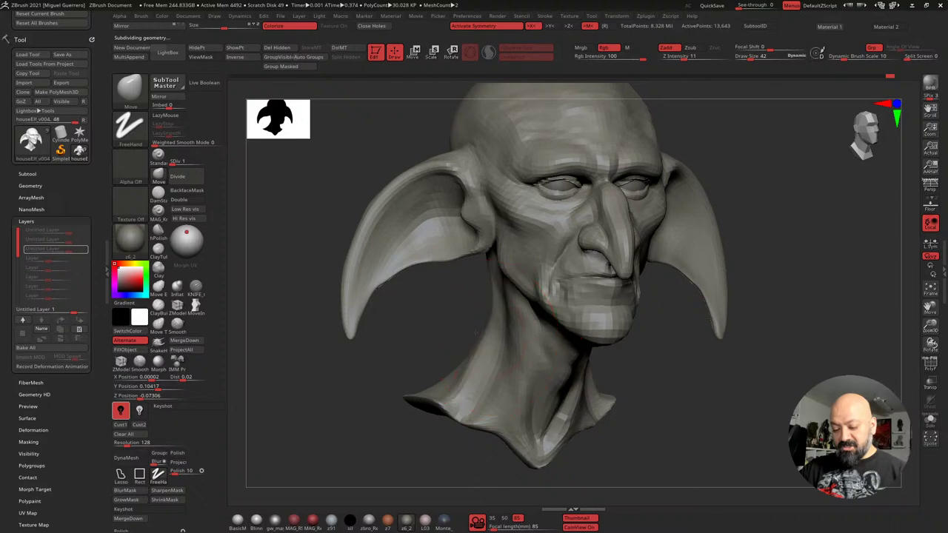
# Adjust the side contours of the neck from behind with the Move brush, reducing the draw size to 34
pyautogui.moveTo(442, 327); pyautogui.dragTo(501, 326)
pyautogui.moveTo(494, 285); pyautogui.dragTo(507, 285)
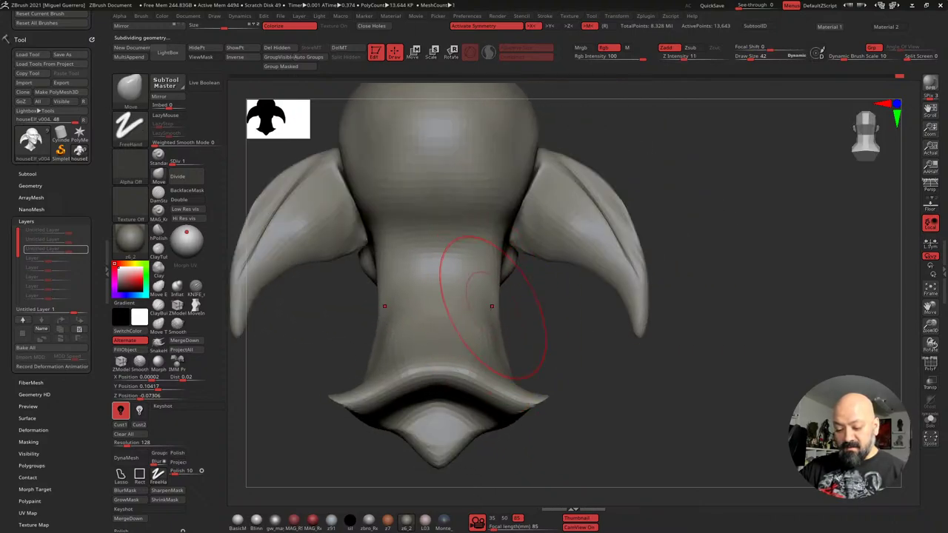
pyautogui.press('[')
pyautogui.moveTo(496, 311); pyautogui.dragTo(500, 312)
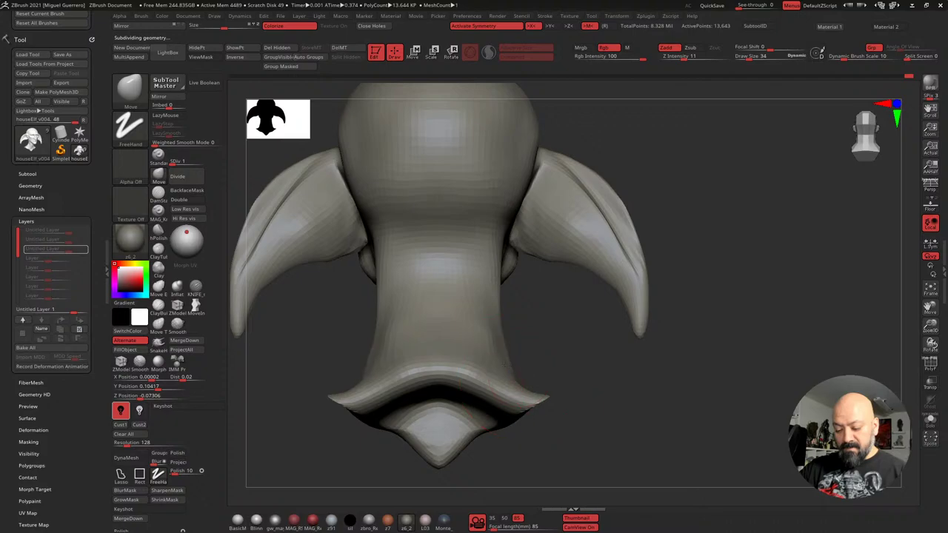
pyautogui.moveTo(532, 346)
pyautogui.mouseDown()
pyautogui.moveTo(545, 369)
pyautogui.moveTo(506, 333)
pyautogui.mouseUp()
pyautogui.keyDown('shift'); pyautogui.moveTo(421, 311); pyautogui.dragTo(365, 297); pyautogui.keyUp('shift')
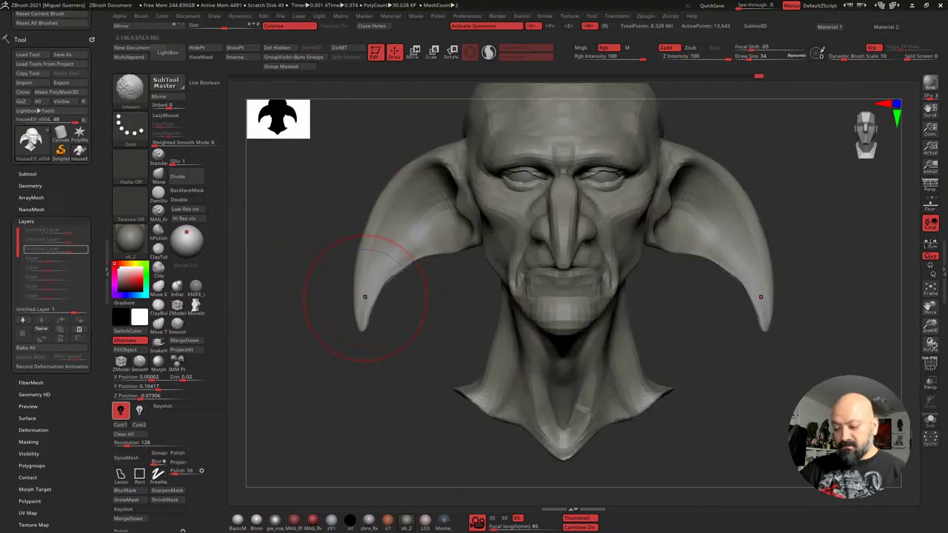
# Reshape the sides and back of the neck down to the shoulders with the Move brush at draw sizes 22 and 34
pyautogui.keyDown('alt'); pyautogui.moveTo(365, 296); pyautogui.dragTo(347, 308, button='right'); pyautogui.keyUp('alt')
pyautogui.moveTo(416, 336)
pyautogui.keyDown('alt'); pyautogui.mouseDown(button='right')
pyautogui.moveTo(437, 372)
pyautogui.moveTo(397, 354)
pyautogui.mouseUp(button='right'); pyautogui.keyUp('alt')
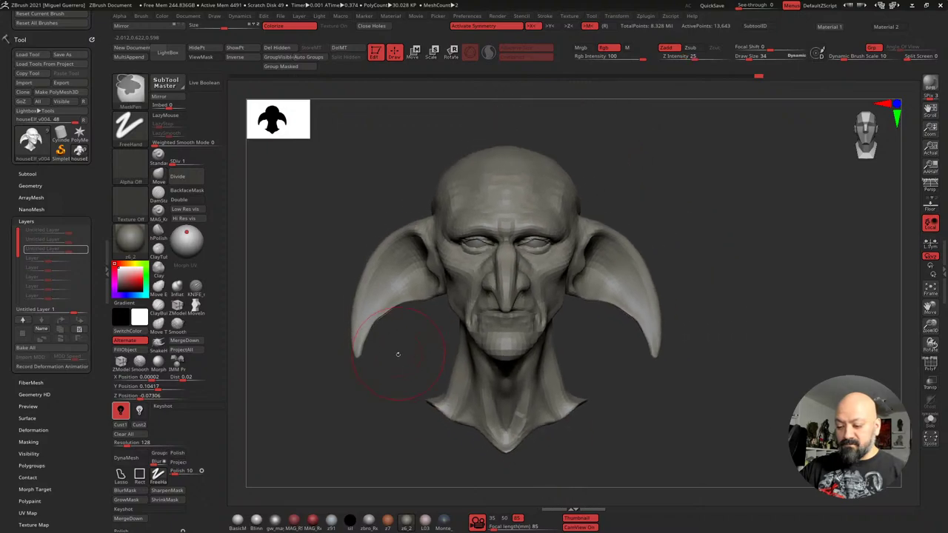
pyautogui.moveTo(397, 354); pyautogui.dragTo(512, 368)
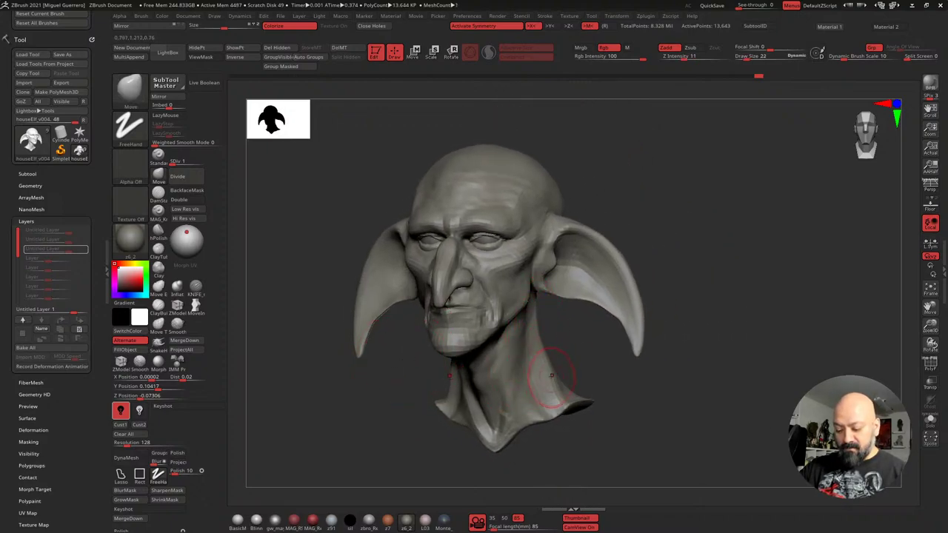
pyautogui.moveTo(455, 382); pyautogui.dragTo(492, 387, button='right')
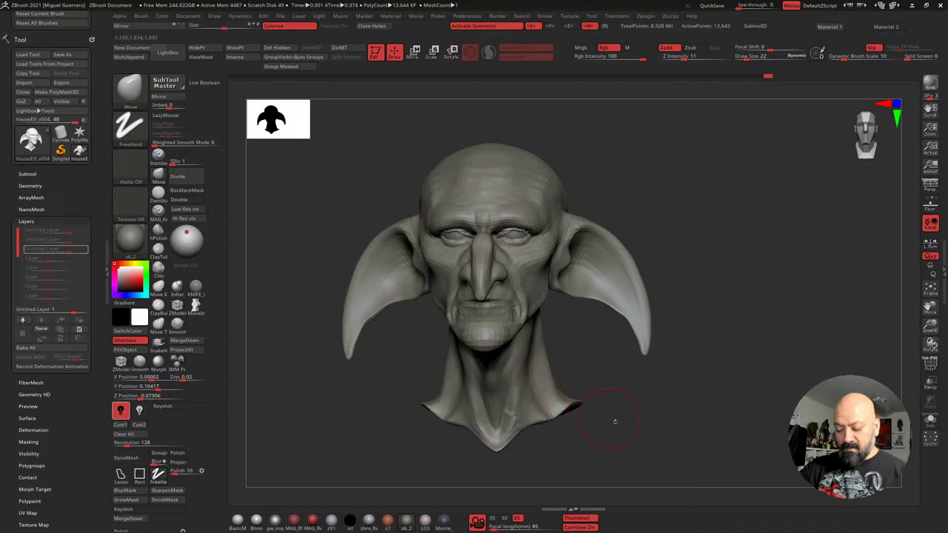
pyautogui.moveTo(614, 421)
pyautogui.mouseDown(button='right')
pyautogui.moveTo(634, 391)
pyautogui.moveTo(560, 354)
pyautogui.mouseUp(button='right')
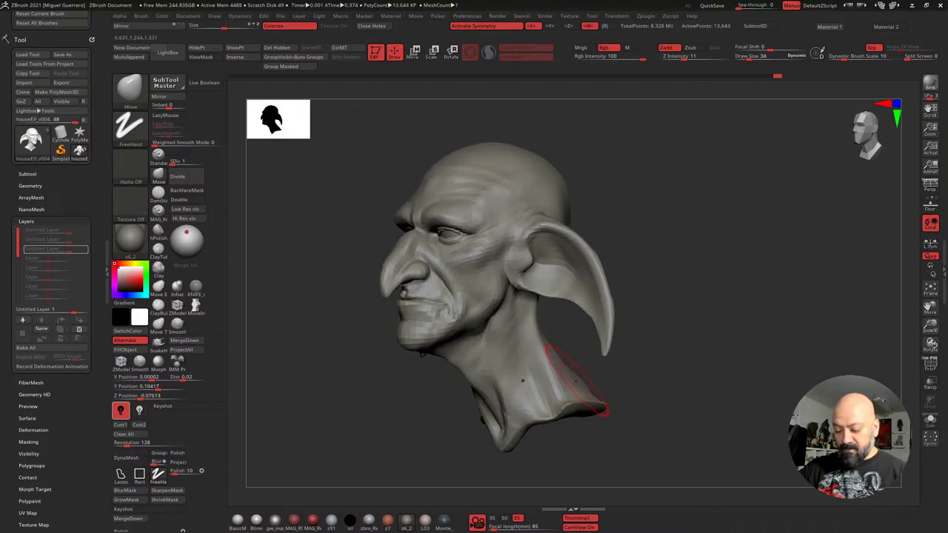
pyautogui.moveTo(624, 422)
pyautogui.mouseDown(button='right')
pyautogui.moveTo(640, 416)
pyautogui.moveTo(653, 386)
pyautogui.moveTo(622, 384)
pyautogui.mouseUp(button='right')
pyautogui.keyDown('shift'); pyautogui.moveTo(567, 323); pyautogui.dragTo(582, 336); pyautogui.keyUp('shift')
# Pull the pointed front base of the neck forward and down in profile, then reduce the Move brush's draw size to 26
pyautogui.moveTo(582, 335); pyautogui.dragTo(439, 365, button='right')
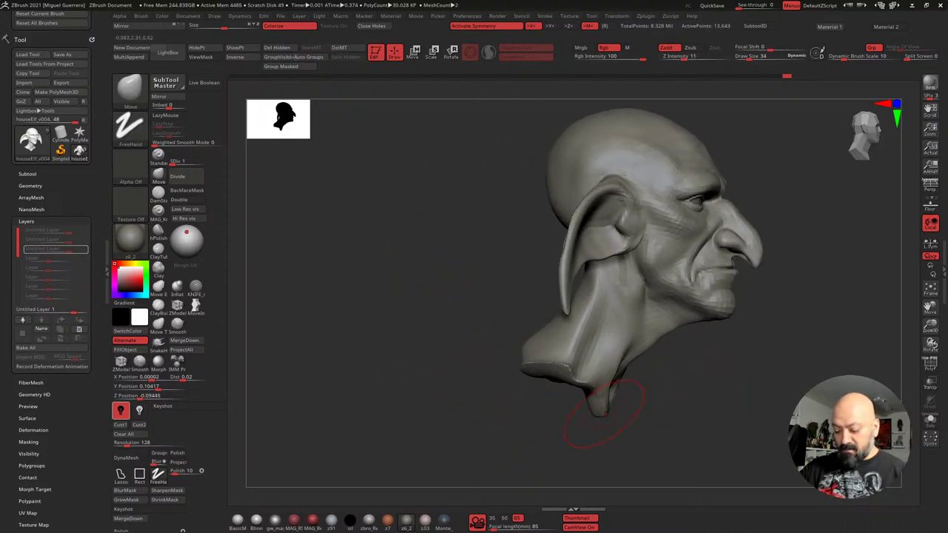
pyautogui.moveTo(602, 415); pyautogui.dragTo(634, 433)
pyautogui.moveTo(596, 392); pyautogui.dragTo(631, 361)
pyautogui.press('[')
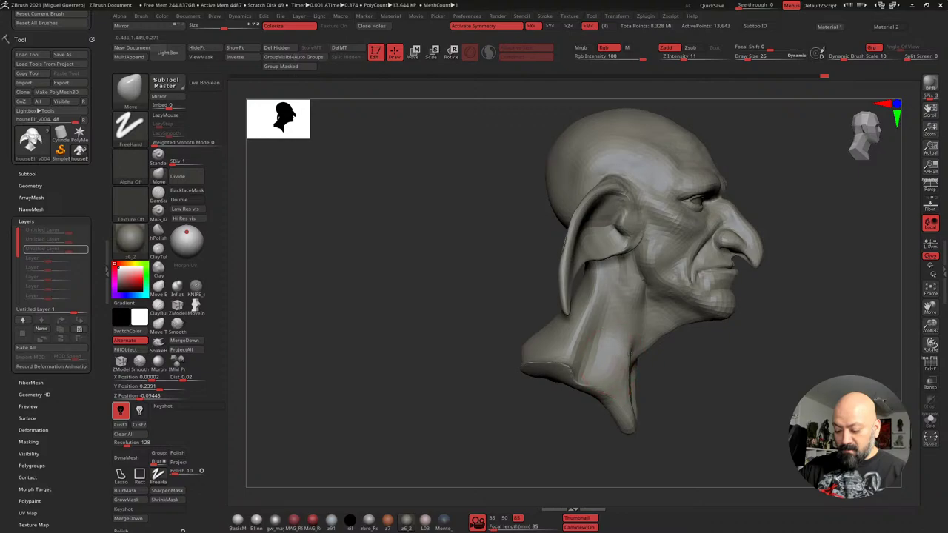
pyautogui.moveTo(409, 312); pyautogui.dragTo(388, 311)
# Carve a crease down the front edge of the neck muscle with the DamStandard brush at draw size 18
pyautogui.click(157, 194)
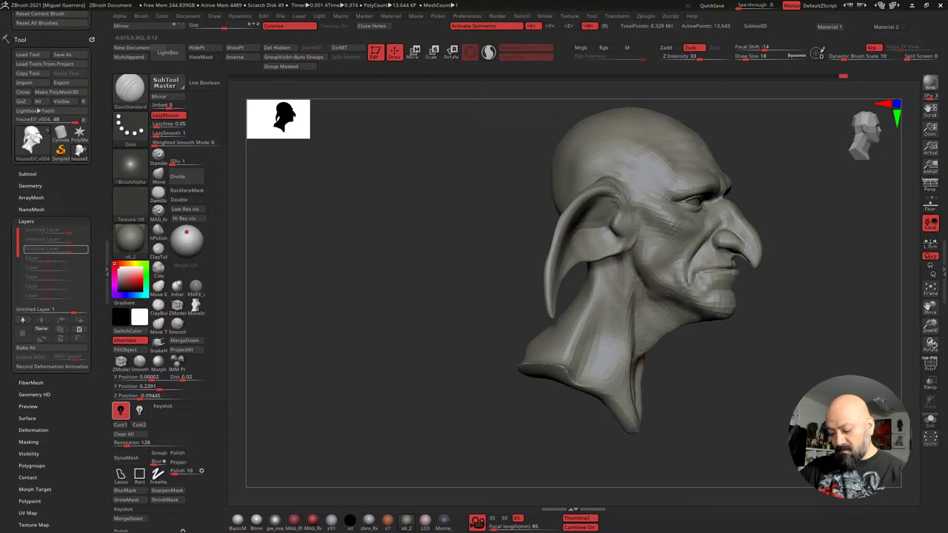
pyautogui.moveTo(632, 314); pyautogui.dragTo(634, 401)
pyautogui.moveTo(467, 296)
pyautogui.mouseDown()
pyautogui.moveTo(444, 298)
pyautogui.moveTo(431, 312)
pyautogui.moveTo(395, 301)
pyautogui.mouseUp()
# Push the front of the neck muscle and its lower tip forward in profile with the Move brush at draw size 26
pyautogui.click(158, 176)
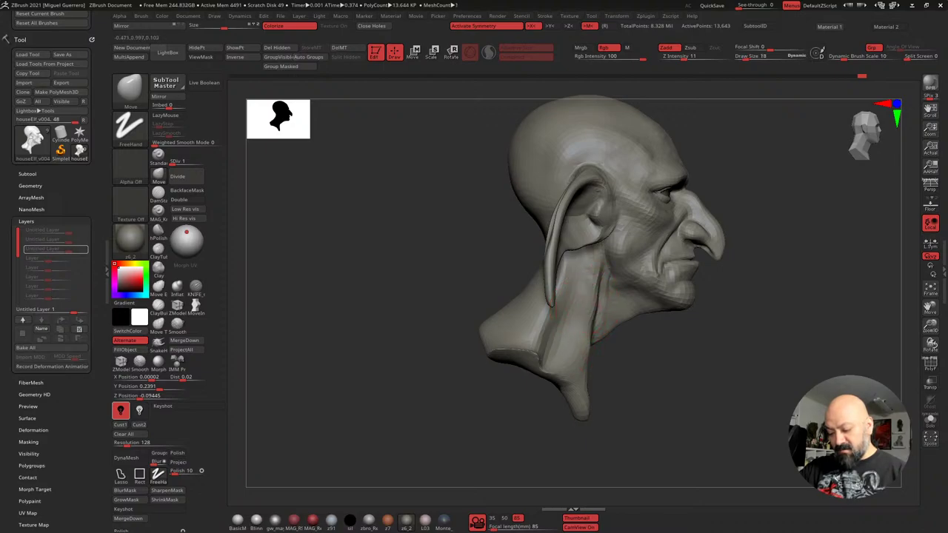
pyautogui.press(']')
pyautogui.moveTo(582, 327); pyautogui.dragTo(591, 329)
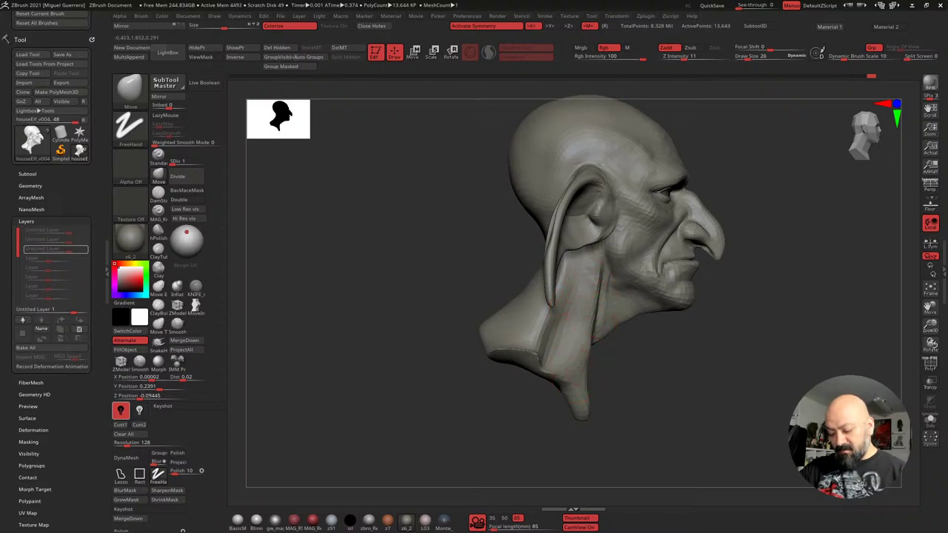
pyautogui.moveTo(584, 416); pyautogui.dragTo(588, 420)
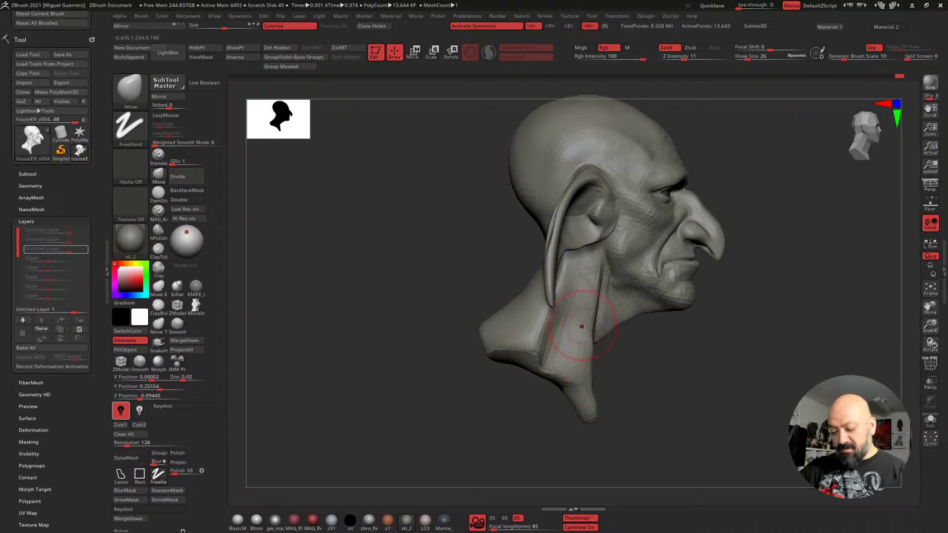
# Refine the neck muscles and side contours with the Move brush at draw size 18, working from three-quarter and front views
pyautogui.press('[')
pyautogui.moveTo(517, 372)
pyautogui.mouseDown()
pyautogui.moveTo(434, 351)
pyautogui.moveTo(465, 348)
pyautogui.mouseUp()
pyautogui.press(']')
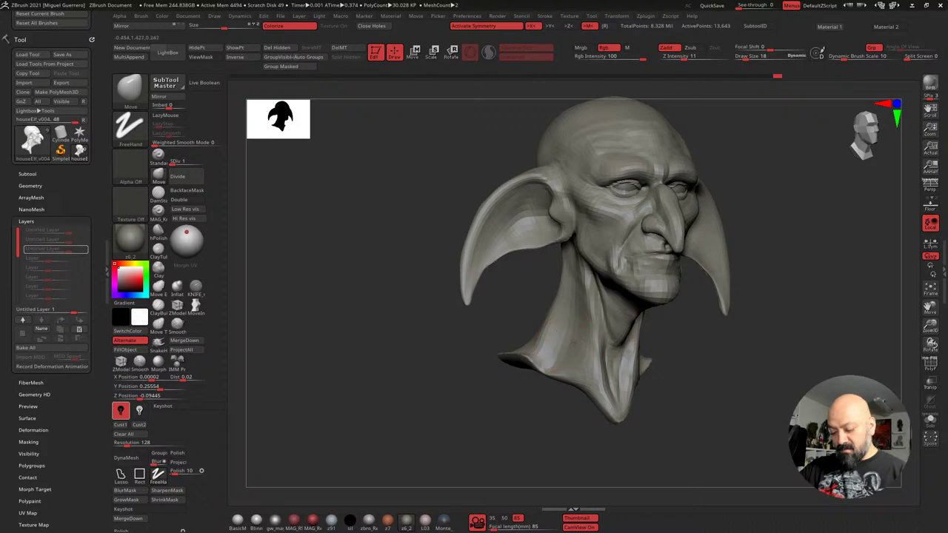
pyautogui.moveTo(556, 342); pyautogui.dragTo(451, 321, button='right')
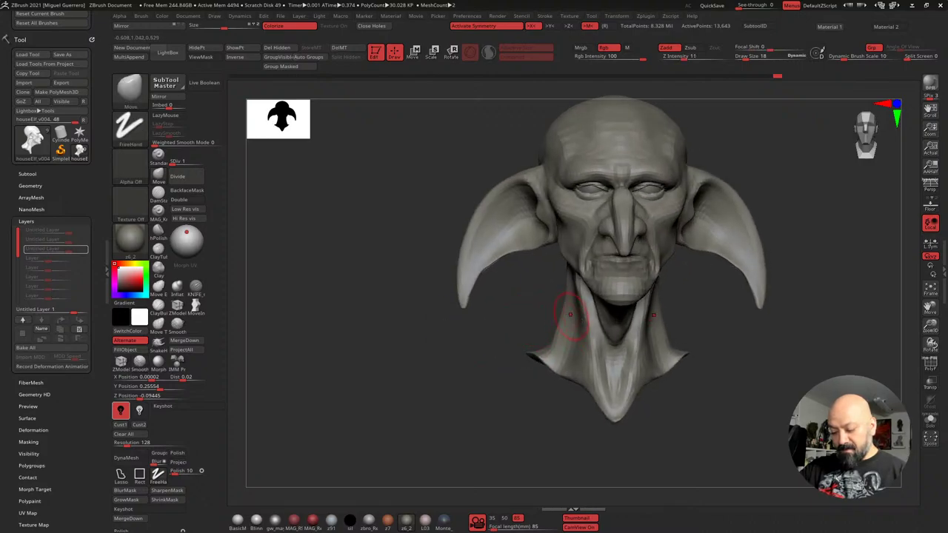
pyautogui.moveTo(570, 314); pyautogui.dragTo(508, 314, button='right')
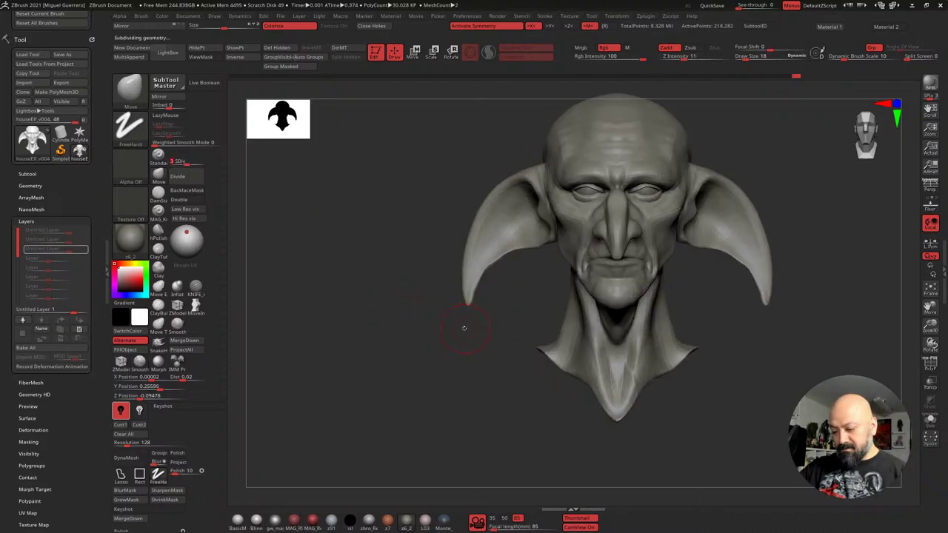
# Raise the subdivision level to 3 and switch the head's material to z91
pyautogui.press('d')
pyautogui.press('d')
pyautogui.moveTo(370, 355); pyautogui.dragTo(390, 353, button='right')
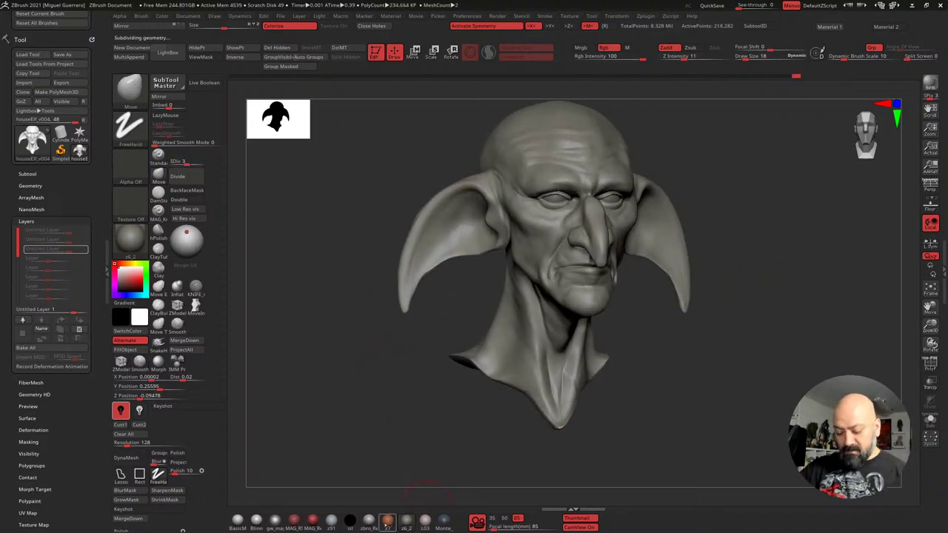
pyautogui.click(386, 523)
pyautogui.click(331, 522)
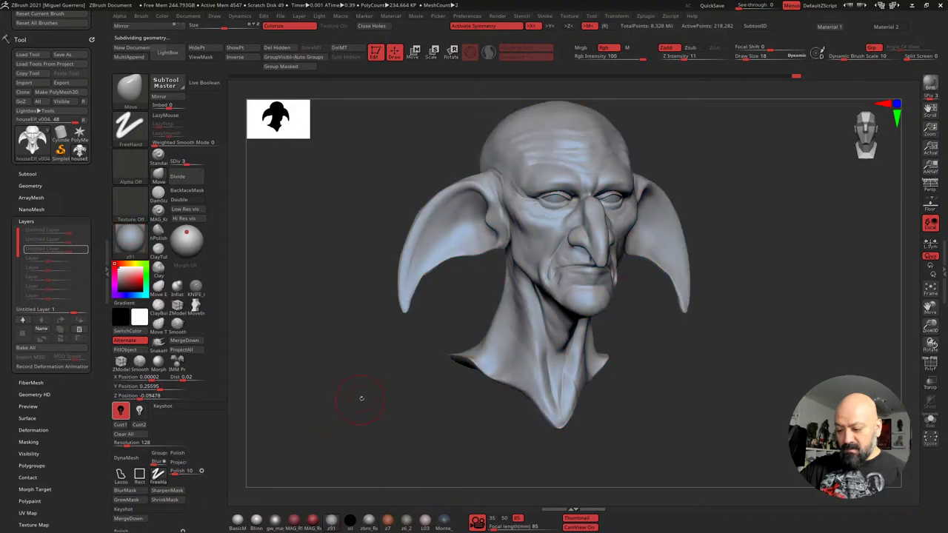
pyautogui.keyDown('alt'); pyautogui.moveTo(362, 399); pyautogui.dragTo(345, 410, button='right'); pyautogui.keyUp('alt')
pyautogui.moveTo(323, 267); pyautogui.dragTo(332, 259, button='right')
pyautogui.keyDown('alt'); pyautogui.moveTo(325, 210); pyautogui.dragTo(322, 251, button='right'); pyautogui.keyUp('alt')
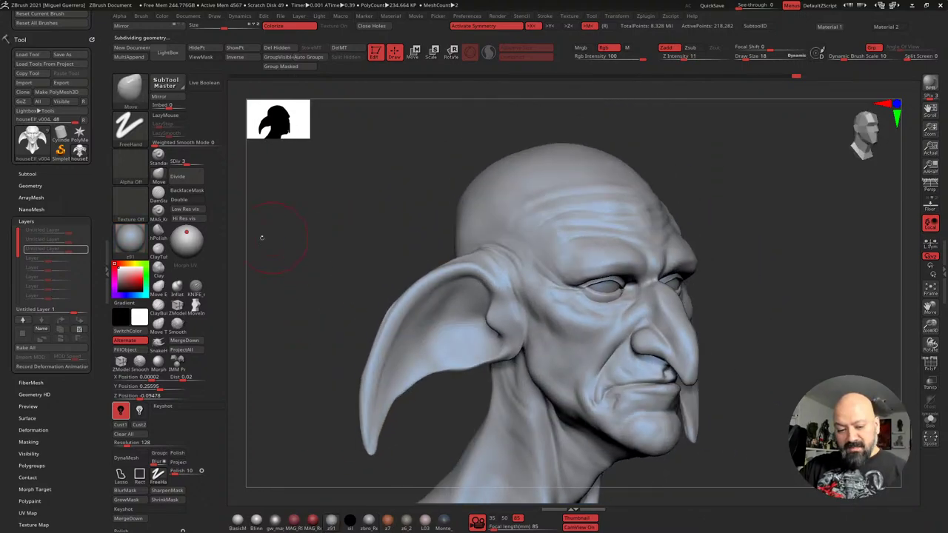
# Raise the subdivision level to 4 and smooth the forehead wrinkles and brow area at draw size 9
pyautogui.click(194, 162)
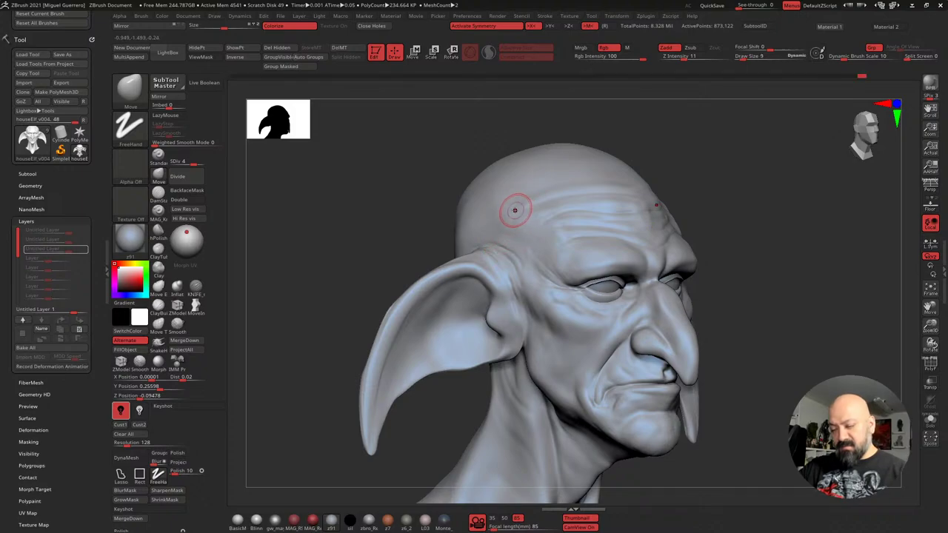
pyautogui.press('shift')
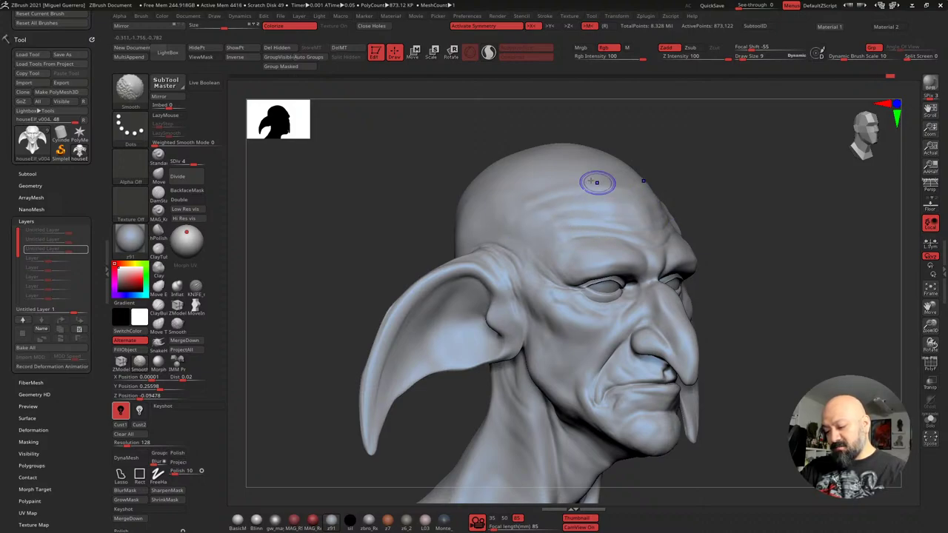
pyautogui.moveTo(555, 241)
pyautogui.keyDown('shift'); pyautogui.mouseDown()
pyautogui.moveTo(641, 237)
pyautogui.moveTo(621, 240)
pyautogui.moveTo(591, 210)
pyautogui.mouseUp(); pyautogui.keyUp('shift')
pyautogui.moveTo(376, 207); pyautogui.dragTo(406, 209)
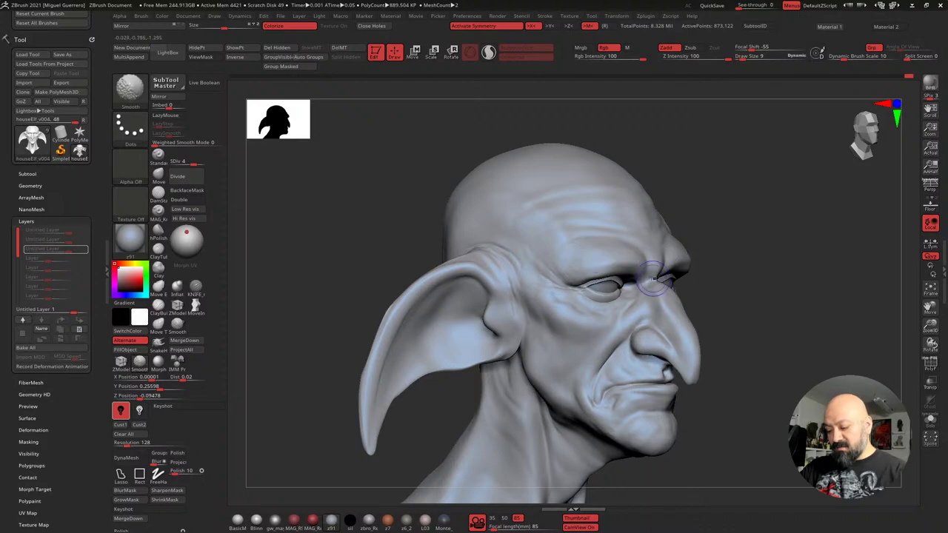
pyautogui.keyDown('shift'); pyautogui.moveTo(653, 274); pyautogui.dragTo(626, 259); pyautogui.keyUp('shift')
pyautogui.moveTo(339, 207); pyautogui.dragTo(355, 208)
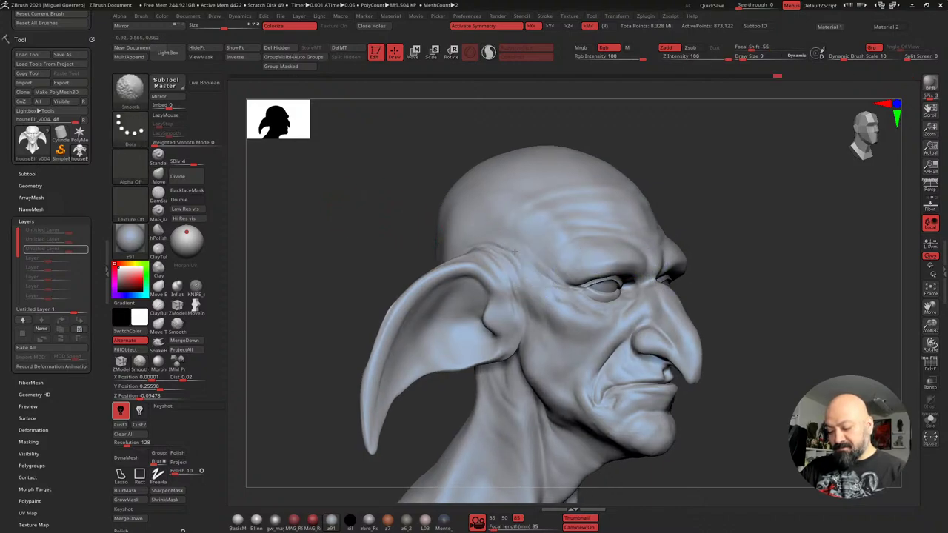
# Smooth the skin above the ear and where the front of the ear meets the cheek
pyautogui.moveTo(477, 238)
pyautogui.keyDown('shift'); pyautogui.mouseDown()
pyautogui.moveTo(459, 247)
pyautogui.moveTo(461, 237)
pyautogui.mouseUp(); pyautogui.keyUp('shift')
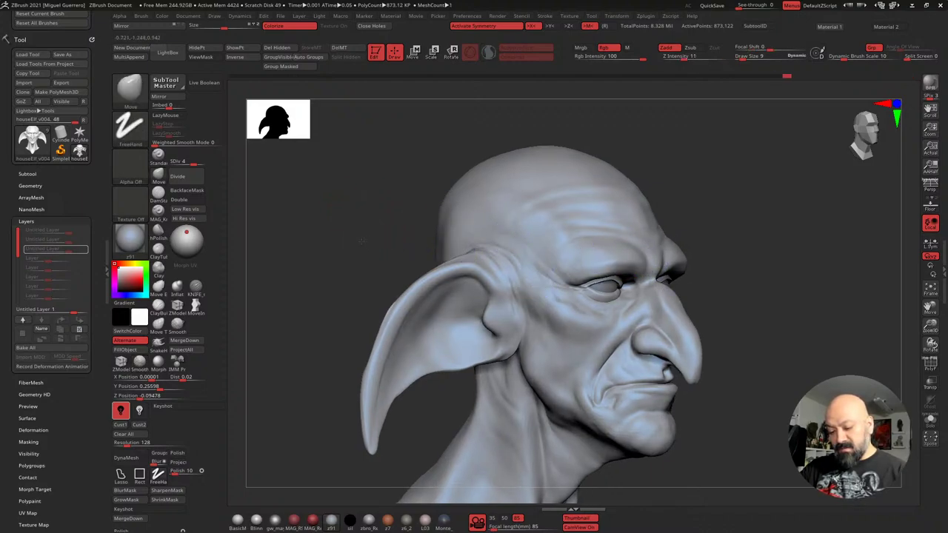
pyautogui.moveTo(359, 237); pyautogui.dragTo(403, 238)
pyautogui.moveTo(478, 243)
pyautogui.keyDown('shift'); pyautogui.mouseDown()
pyautogui.moveTo(469, 245)
pyautogui.moveTo(486, 240)
pyautogui.mouseUp(); pyautogui.keyUp('shift')
pyautogui.keyDown('shift'); pyautogui.moveTo(522, 326); pyautogui.dragTo(521, 311); pyautogui.keyUp('shift')
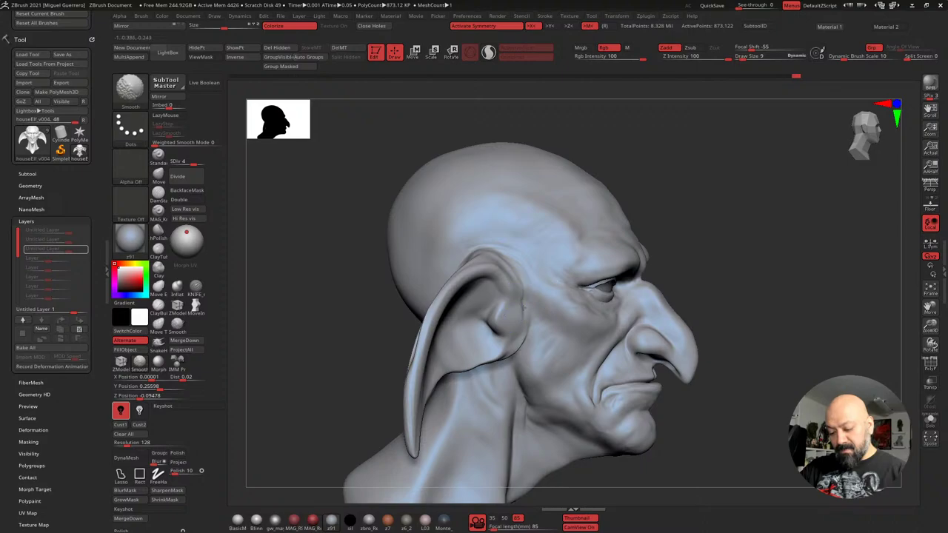
pyautogui.moveTo(359, 260); pyautogui.dragTo(316, 261)
pyautogui.moveTo(314, 260); pyautogui.dragTo(444, 264, button='right')
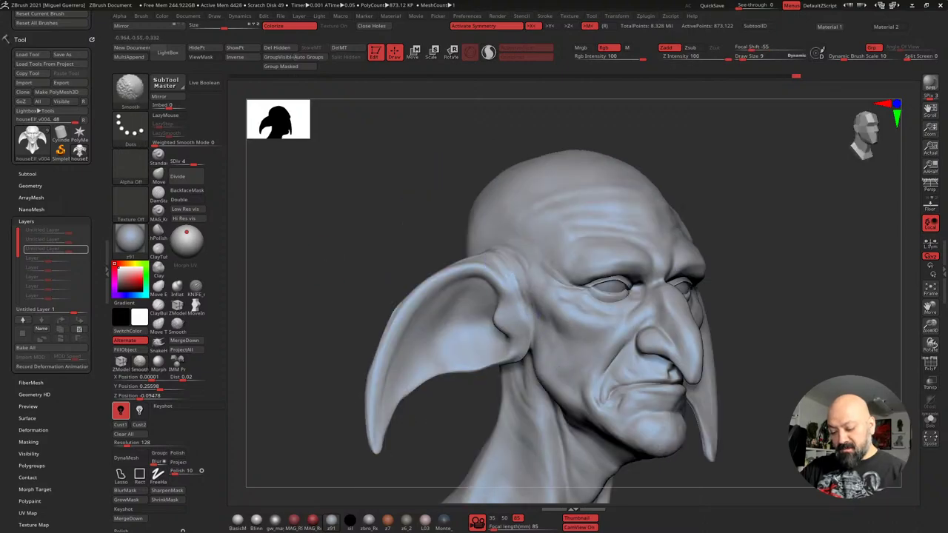
# Inspect the head from profile and three-quarter views on both sides, ending close on the mouth, jaw and neck
pyautogui.moveTo(464, 426)
pyautogui.mouseDown(button='right')
pyautogui.moveTo(445, 360)
pyautogui.moveTo(501, 349)
pyautogui.moveTo(466, 341)
pyautogui.mouseUp(button='right')
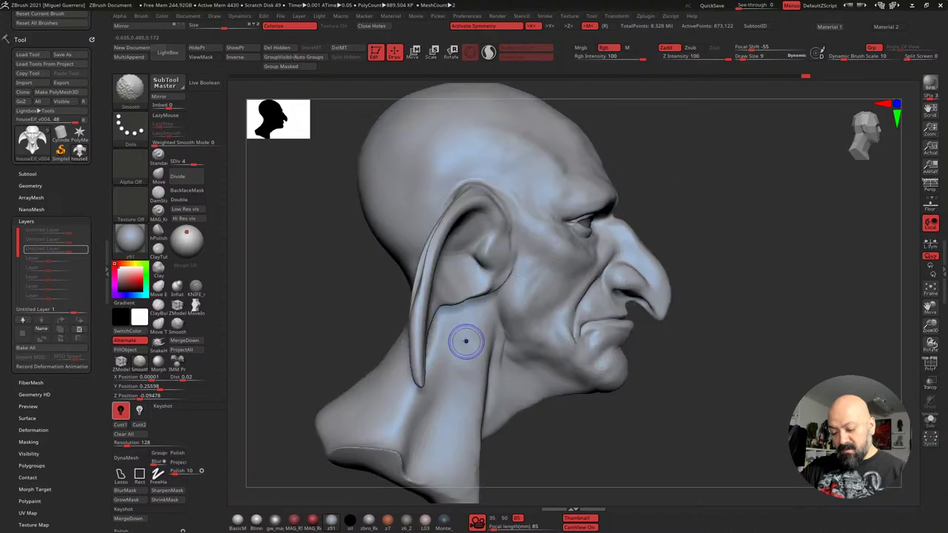
pyautogui.moveTo(319, 304)
pyautogui.mouseDown(button='right')
pyautogui.moveTo(507, 359)
pyautogui.moveTo(571, 337)
pyautogui.mouseUp(button='right')
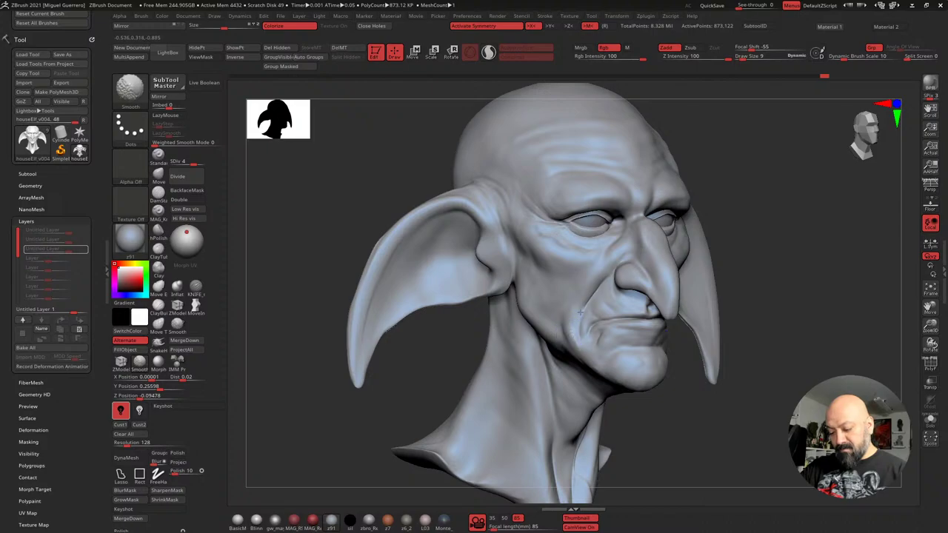
pyautogui.moveTo(388, 302); pyautogui.dragTo(309, 235, button='right')
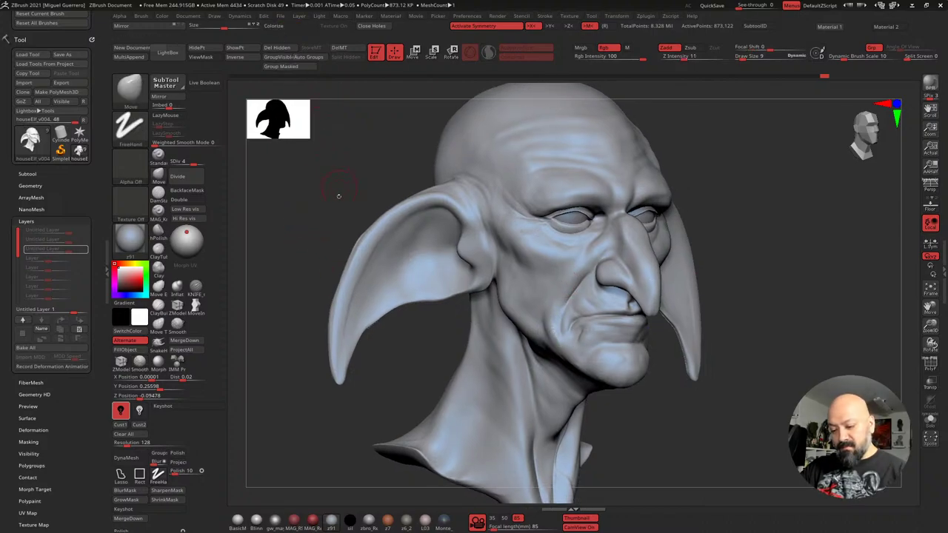
pyautogui.moveTo(339, 195)
pyautogui.mouseDown(button='right')
pyautogui.moveTo(281, 223)
pyautogui.moveTo(296, 228)
pyautogui.moveTo(281, 234)
pyautogui.moveTo(330, 247)
pyautogui.moveTo(315, 253)
pyautogui.mouseUp(button='right')
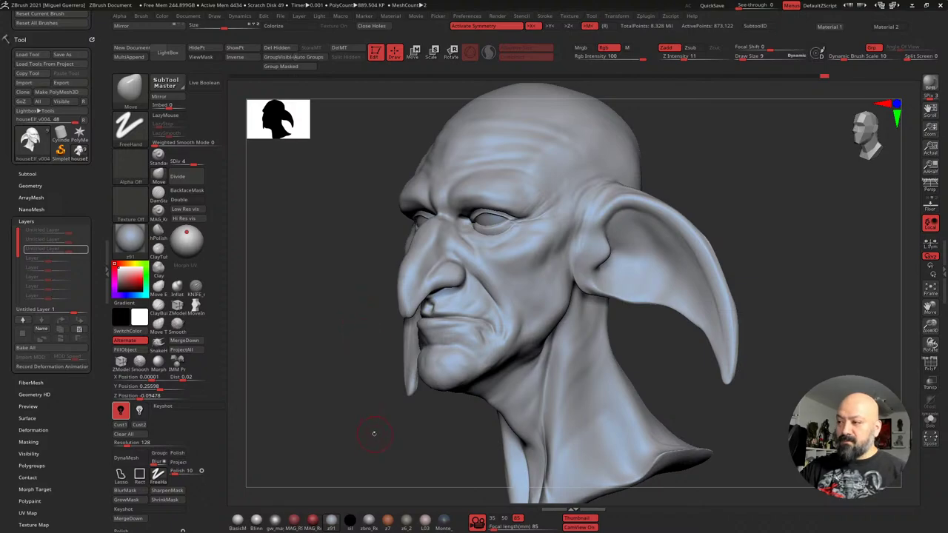
pyautogui.press('p')
pyautogui.moveTo(366, 433)
pyautogui.mouseDown(button='right')
pyautogui.moveTo(342, 393)
pyautogui.moveTo(383, 413)
pyautogui.moveTo(367, 404)
pyautogui.moveTo(409, 407)
pyautogui.moveTo(455, 370)
pyautogui.moveTo(471, 380)
pyautogui.mouseUp(button='right')
pyautogui.keyDown('alt'); pyautogui.moveTo(567, 389); pyautogui.dragTo(535, 383, button='right'); pyautogui.keyUp('alt')
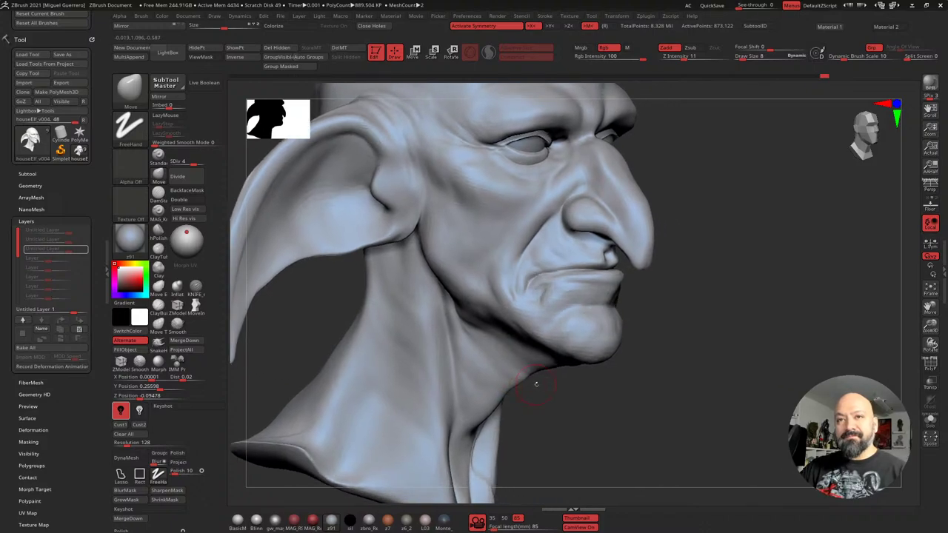
pyautogui.moveTo(652, 377); pyautogui.dragTo(619, 376, button='right')
pyautogui.keyDown('ctrl'); pyautogui.moveTo(619, 376); pyautogui.dragTo(640, 403, button='right'); pyautogui.keyUp('ctrl')
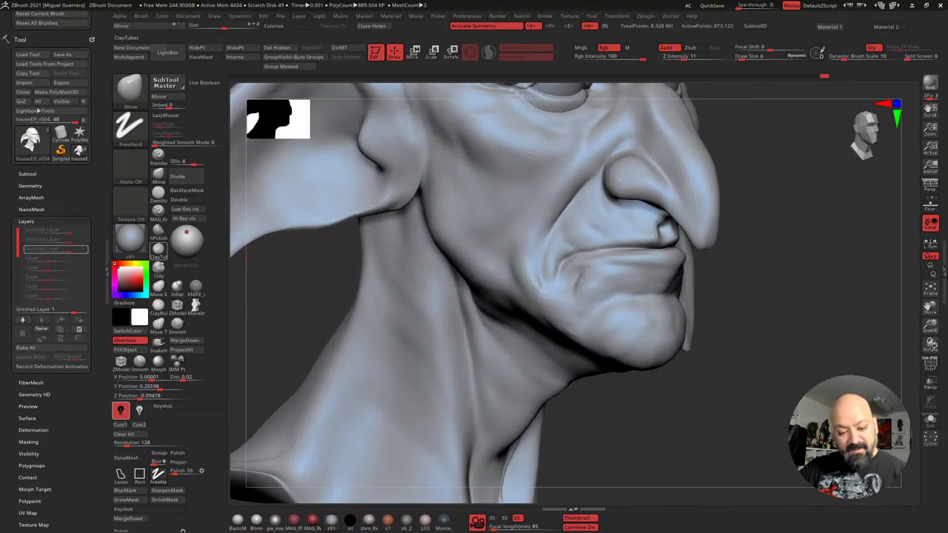
# Lower the subdivision level to 3 and reshape the corner of the mouth with the Move brush at draw size 7
pyautogui.click(195, 286)
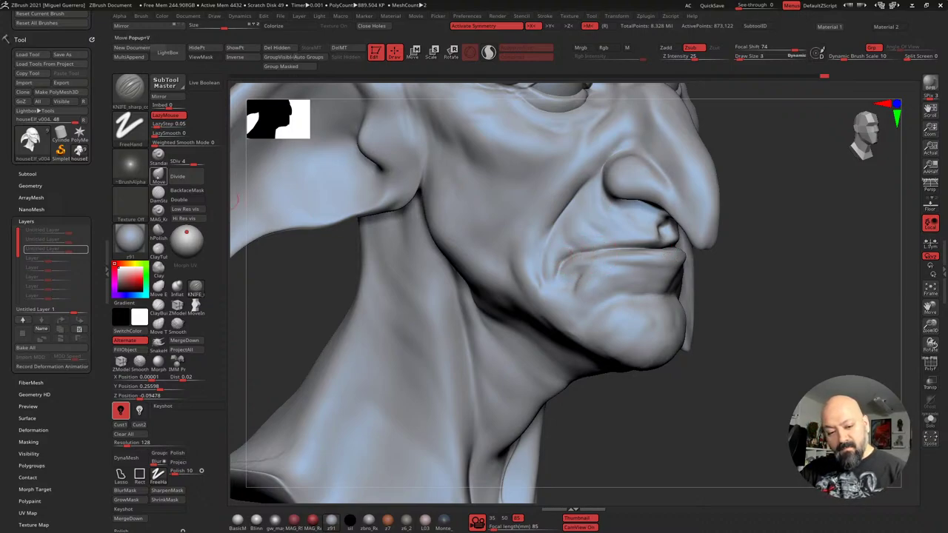
pyautogui.press('b')
pyautogui.press('m')
pyautogui.press('v')
pyautogui.hotkey('shift', 'd')
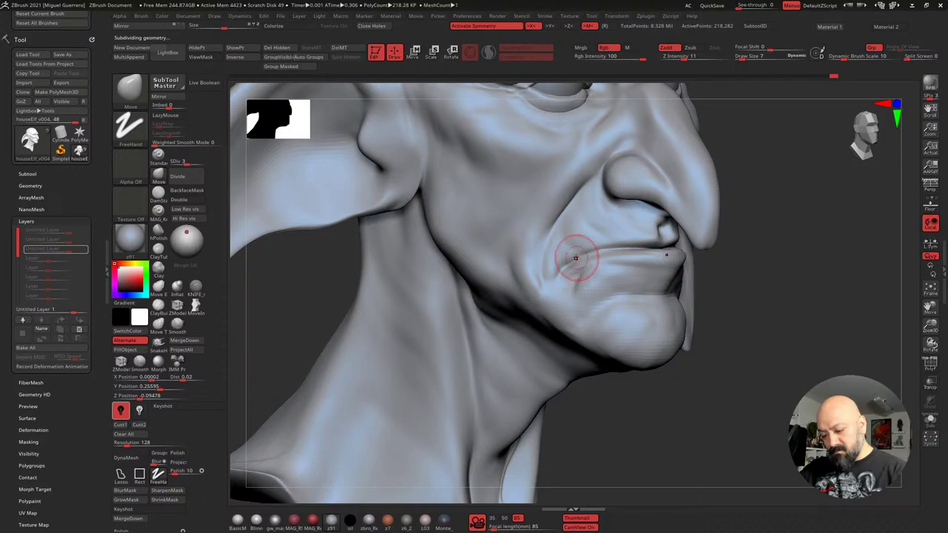
pyautogui.moveTo(559, 279); pyautogui.dragTo(595, 250)
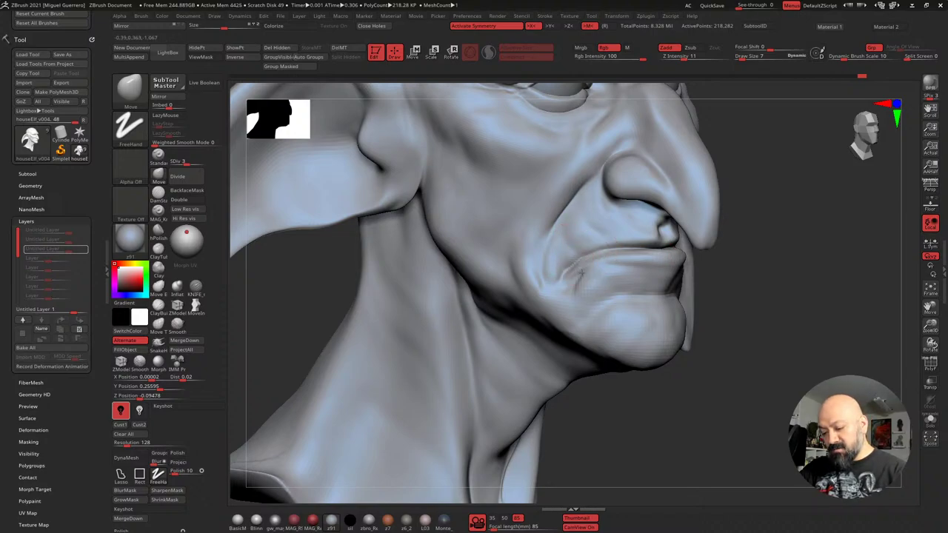
# Build up the upper cheek beside the nose with the Clay brush at draw size 9
pyautogui.press(']')
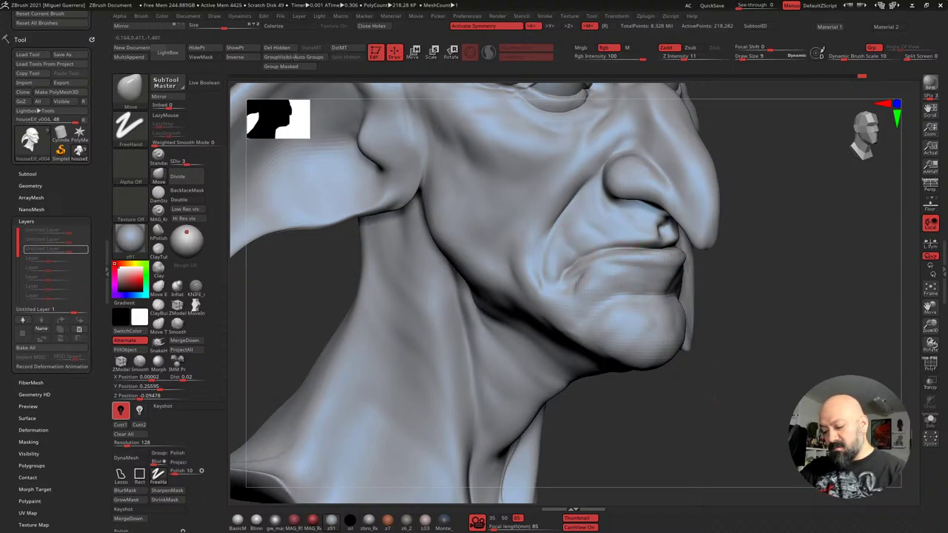
pyautogui.moveTo(707, 401)
pyautogui.mouseDown()
pyautogui.moveTo(716, 398)
pyautogui.moveTo(656, 371)
pyautogui.moveTo(677, 387)
pyautogui.moveTo(663, 408)
pyautogui.moveTo(633, 407)
pyautogui.mouseUp()
pyautogui.moveTo(413, 345)
pyautogui.mouseDown()
pyautogui.moveTo(380, 317)
pyautogui.moveTo(342, 339)
pyautogui.moveTo(346, 346)
pyautogui.mouseUp()
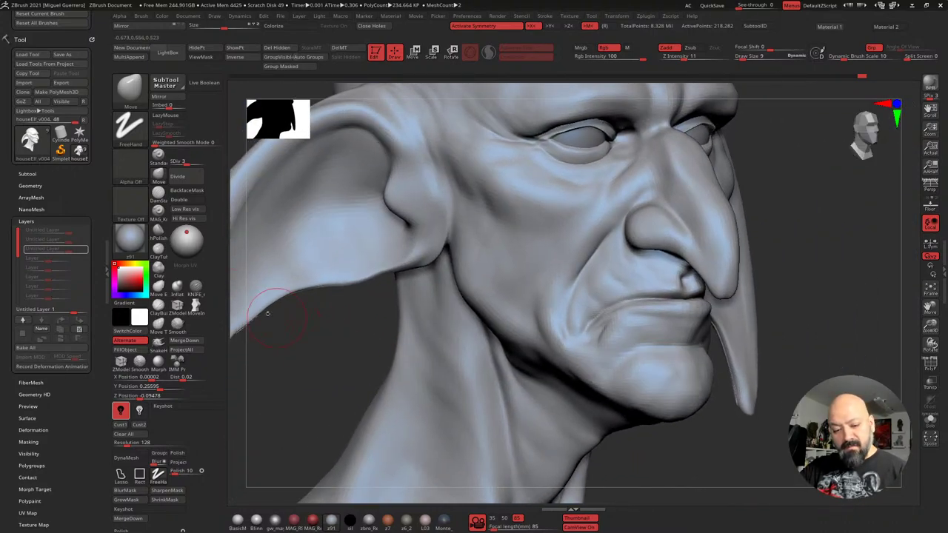
pyautogui.press('b')
pyautogui.press('c')
pyautogui.press('l')
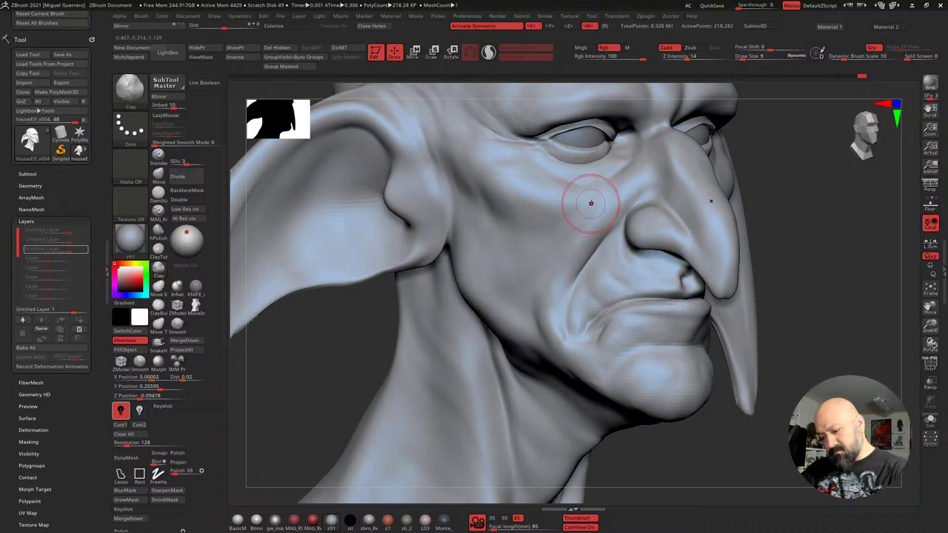
pyautogui.moveTo(590, 203); pyautogui.dragTo(620, 175)
# Mask the lips and chin up to the upper lip edge, and invert the mask so only that area is editable
pyautogui.keyDown('alt'); pyautogui.moveTo(584, 226); pyautogui.dragTo(565, 208, button='right'); pyautogui.keyUp('alt')
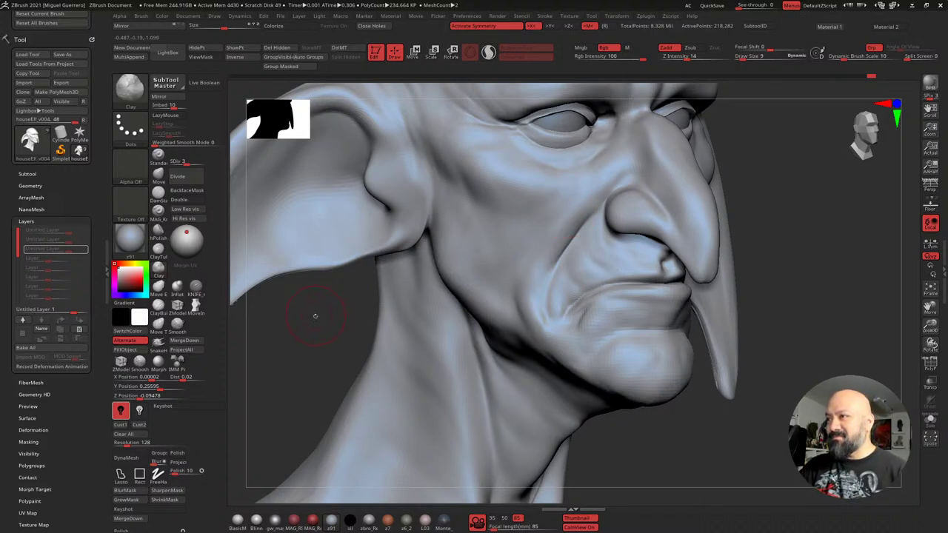
pyautogui.keyDown('alt'); pyautogui.moveTo(316, 320); pyautogui.dragTo(336, 331, button='right'); pyautogui.keyUp('alt')
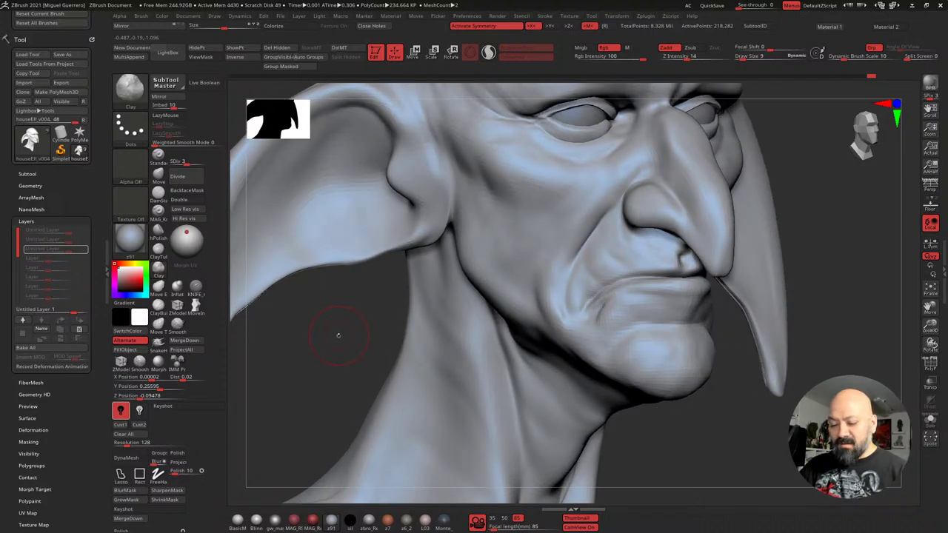
pyautogui.moveTo(339, 335); pyautogui.dragTo(340, 335)
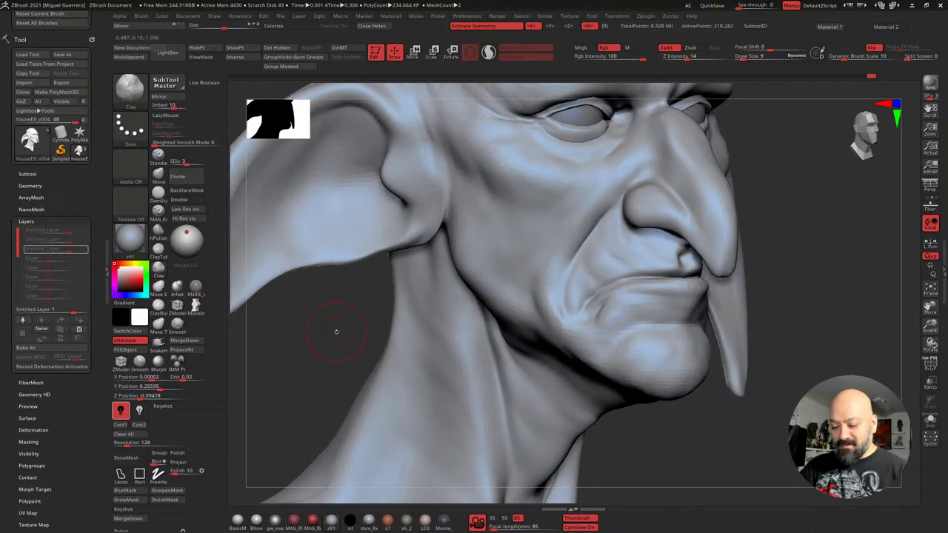
pyautogui.moveTo(335, 331)
pyautogui.mouseDown(button='right')
pyautogui.moveTo(351, 358)
pyautogui.moveTo(323, 341)
pyautogui.moveTo(368, 328)
pyautogui.mouseUp(button='right')
pyautogui.press('ctrl')
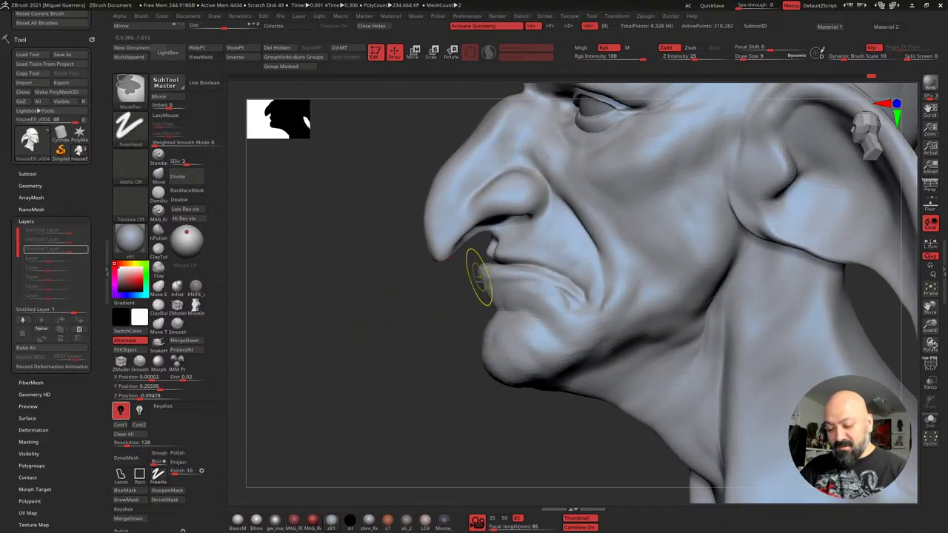
pyautogui.moveTo(481, 271)
pyautogui.keyDown('ctrl'); pyautogui.mouseDown()
pyautogui.moveTo(511, 276)
pyautogui.moveTo(487, 278)
pyautogui.mouseUp(); pyautogui.keyUp('ctrl')
pyautogui.moveTo(442, 282); pyautogui.dragTo(436, 282, button='right')
pyautogui.moveTo(495, 274)
pyautogui.keyDown('ctrl'); pyautogui.mouseDown()
pyautogui.moveTo(566, 304)
pyautogui.moveTo(511, 329)
pyautogui.moveTo(507, 370)
pyautogui.moveTo(578, 341)
pyautogui.moveTo(596, 319)
pyautogui.mouseUp(); pyautogui.keyUp('ctrl')
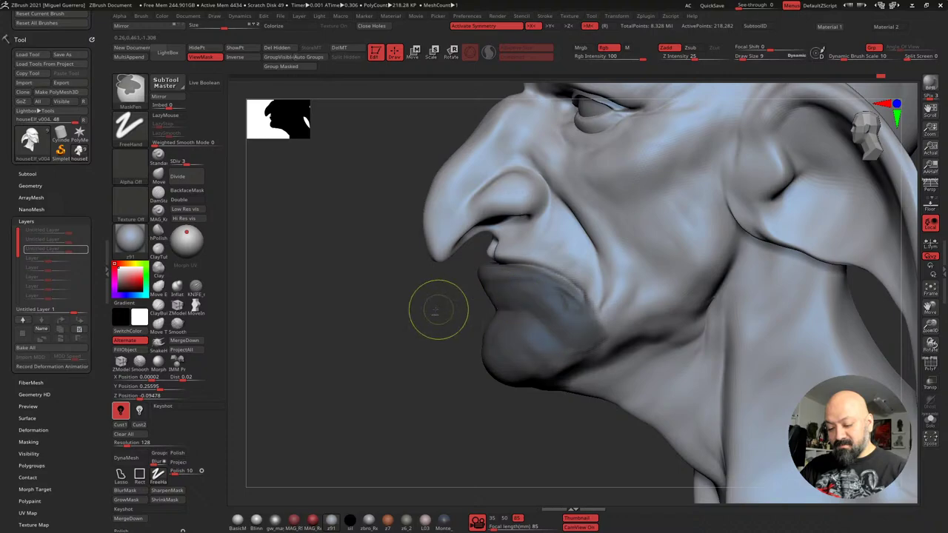
pyautogui.keyDown('ctrl'); pyautogui.click(356, 322); pyautogui.keyUp('ctrl')
# Reshape the upper lip's edge with the Move brush at draw size 18, working from below and from the side
pyautogui.moveTo(326, 320); pyautogui.dragTo(281, 300)
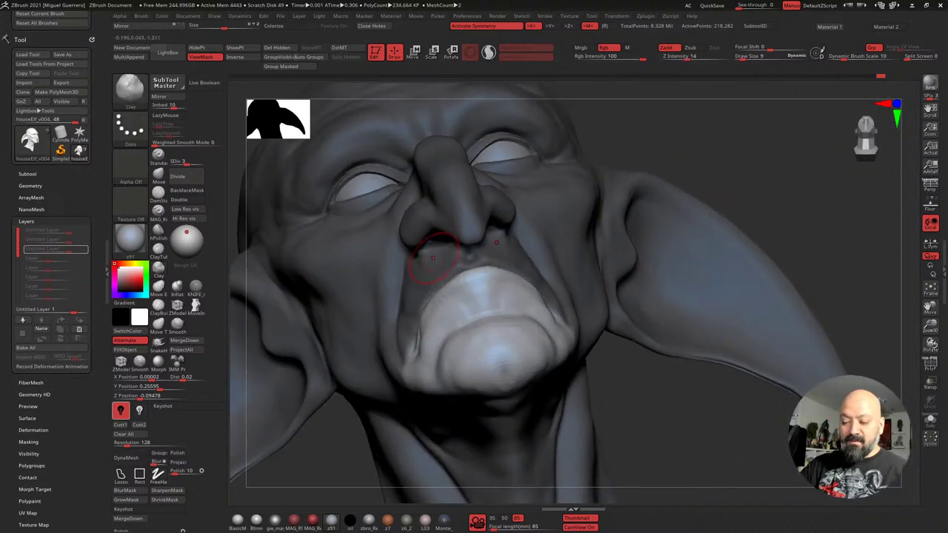
pyautogui.moveTo(700, 165); pyautogui.dragTo(709, 122)
pyautogui.click(157, 175)
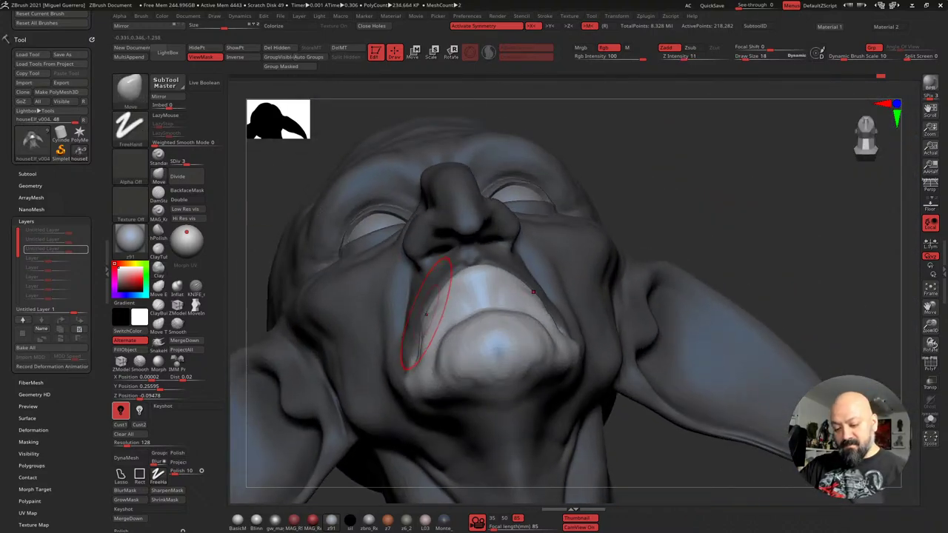
pyautogui.moveTo(426, 314); pyautogui.dragTo(423, 291)
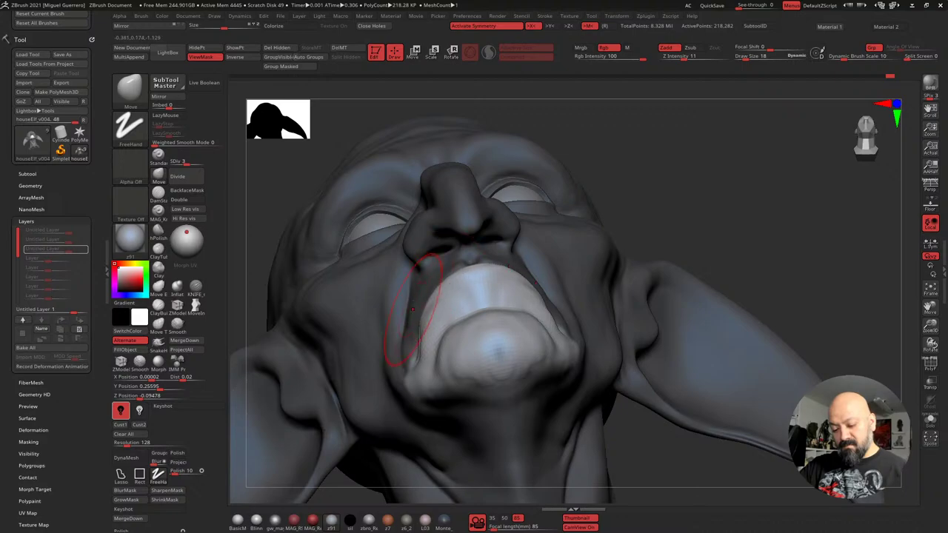
pyautogui.moveTo(430, 331); pyautogui.dragTo(425, 337)
pyautogui.moveTo(677, 178); pyautogui.dragTo(604, 215)
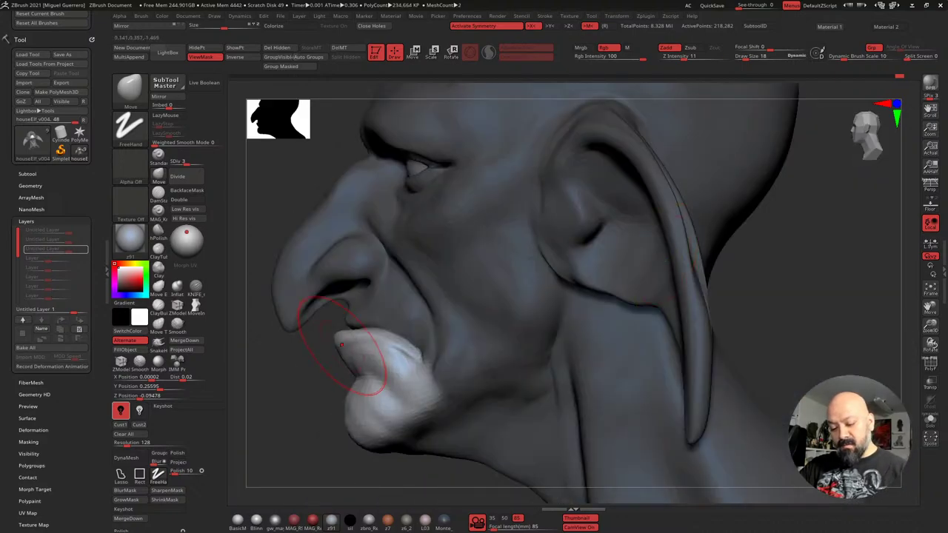
pyautogui.moveTo(335, 334); pyautogui.dragTo(331, 332)
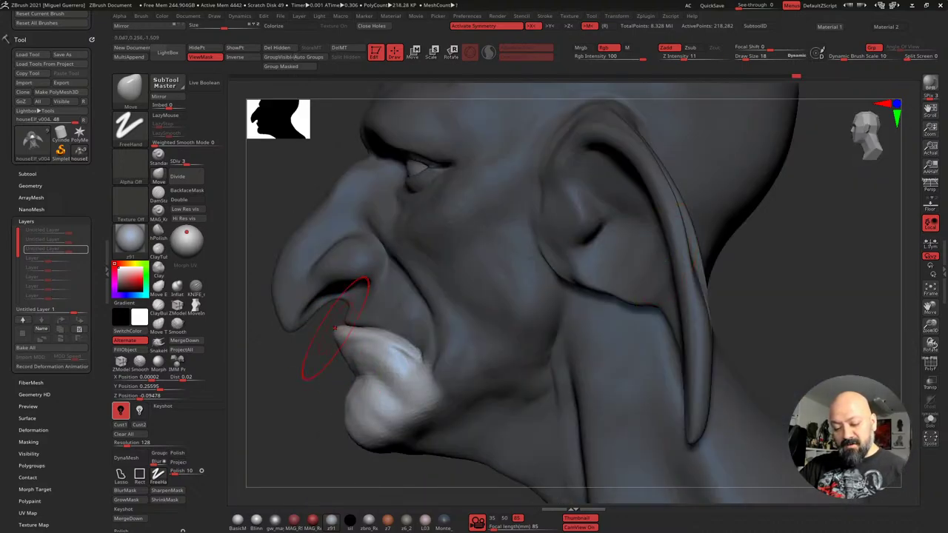
pyautogui.moveTo(316, 363); pyautogui.dragTo(367, 360)
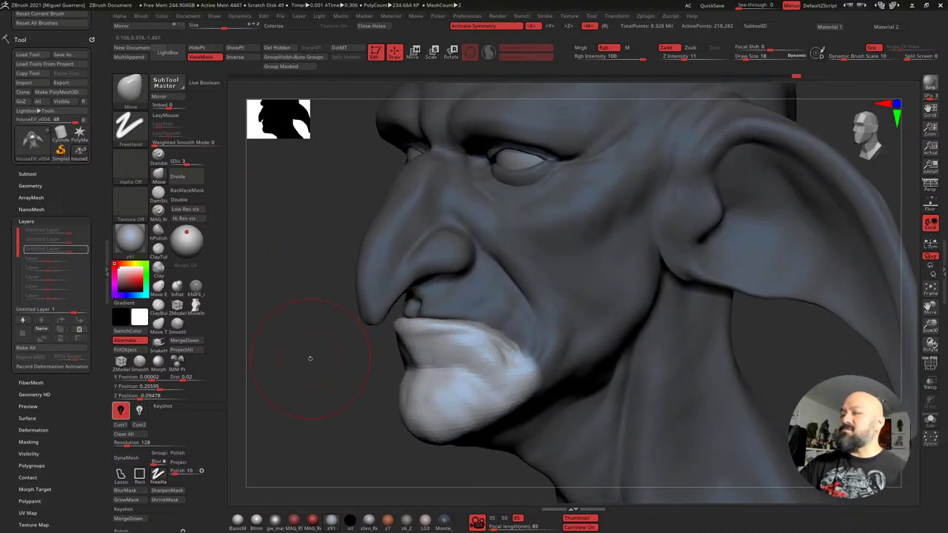
# Invert the mask to protect the lips and chin, and adjust the folds above the mouth with the Move brush at draw size 18
pyautogui.moveTo(309, 359); pyautogui.dragTo(407, 367)
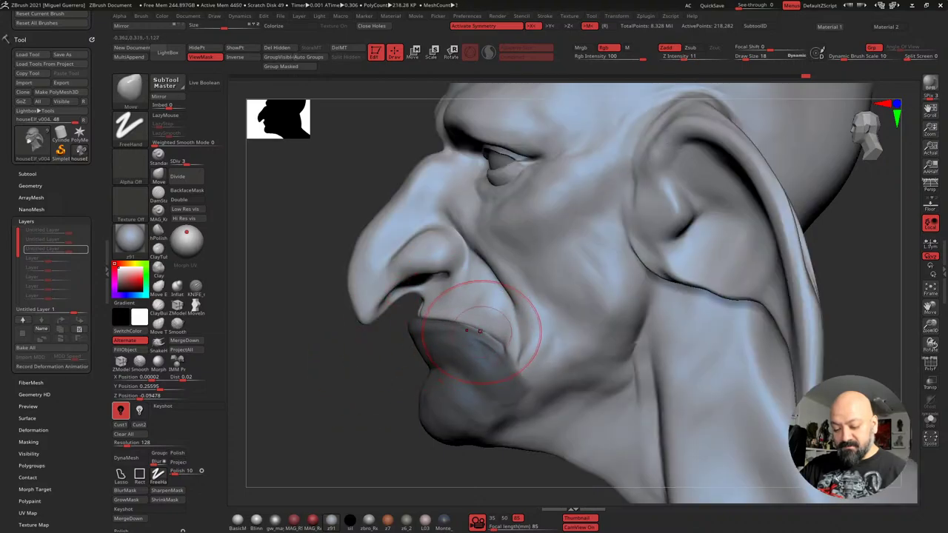
pyautogui.moveTo(318, 363); pyautogui.dragTo(415, 366)
pyautogui.moveTo(261, 326); pyautogui.dragTo(318, 320)
pyautogui.moveTo(647, 367)
pyautogui.mouseDown()
pyautogui.moveTo(693, 404)
pyautogui.moveTo(695, 422)
pyautogui.mouseUp()
pyautogui.press('[')
pyautogui.press('[')
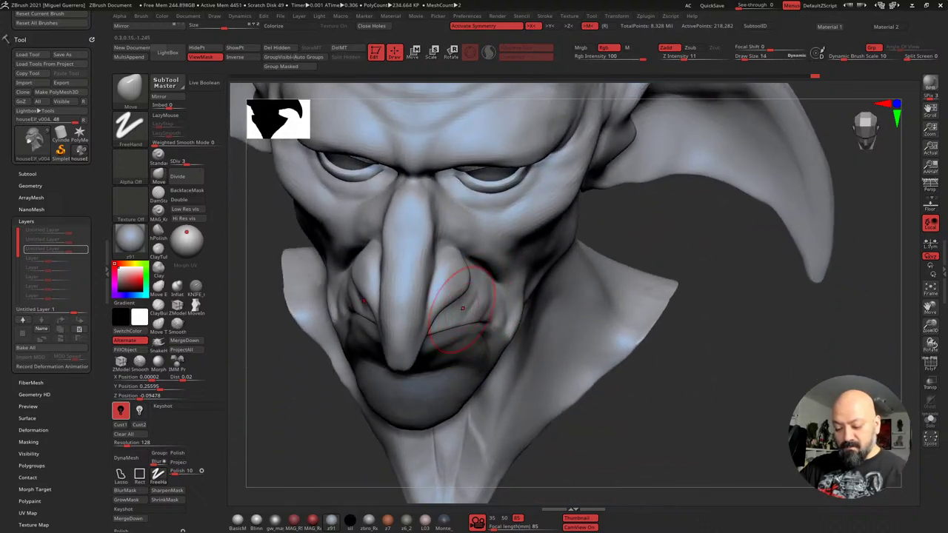
pyautogui.press(']')
pyautogui.moveTo(618, 400)
pyautogui.mouseDown()
pyautogui.moveTo(614, 318)
pyautogui.moveTo(609, 330)
pyautogui.mouseUp()
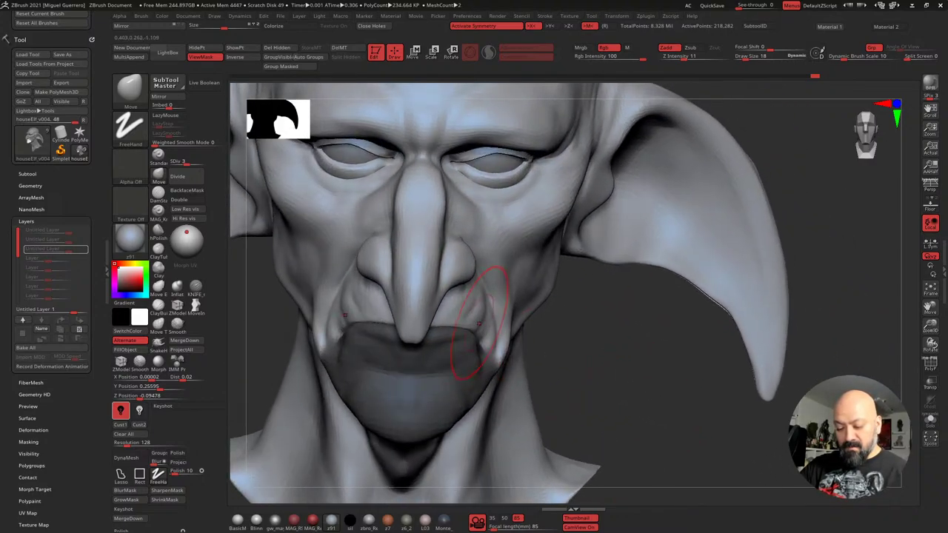
# Refine the sides and bridge of the nose with the Move brush at draw sizes 10 and 9
pyautogui.moveTo(628, 388); pyautogui.dragTo(604, 378)
pyautogui.keyDown('alt'); pyautogui.moveTo(326, 319); pyautogui.dragTo(392, 330); pyautogui.keyUp('alt')
pyautogui.moveTo(305, 296)
pyautogui.mouseDown()
pyautogui.moveTo(355, 363)
pyautogui.moveTo(402, 349)
pyautogui.moveTo(719, 338)
pyautogui.mouseUp()
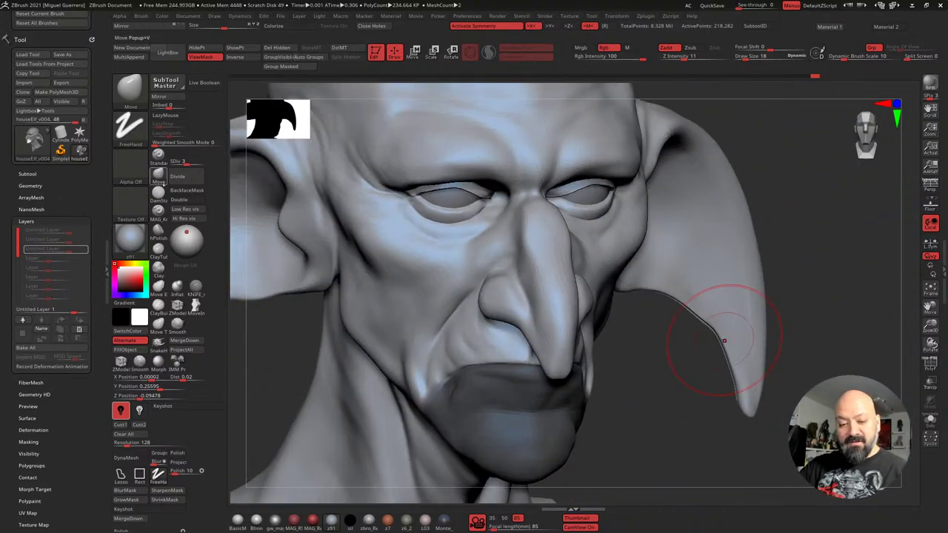
pyautogui.press('b')
pyautogui.press('m')
pyautogui.press('v')
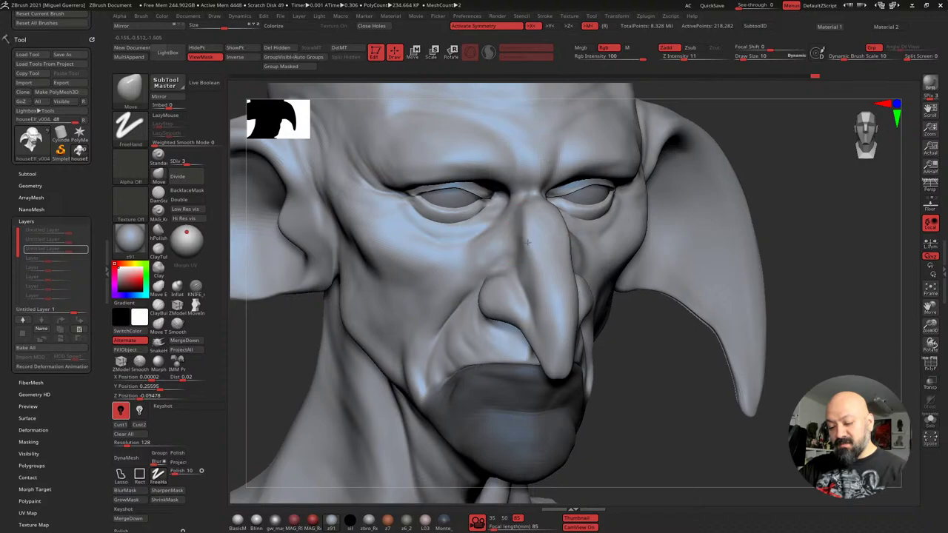
pyautogui.moveTo(526, 243); pyautogui.dragTo(525, 271)
pyautogui.keyDown('shift'); pyautogui.moveTo(661, 363); pyautogui.dragTo(630, 363); pyautogui.keyUp('shift')
pyautogui.moveTo(564, 257); pyautogui.dragTo(561, 262)
pyautogui.press('[')
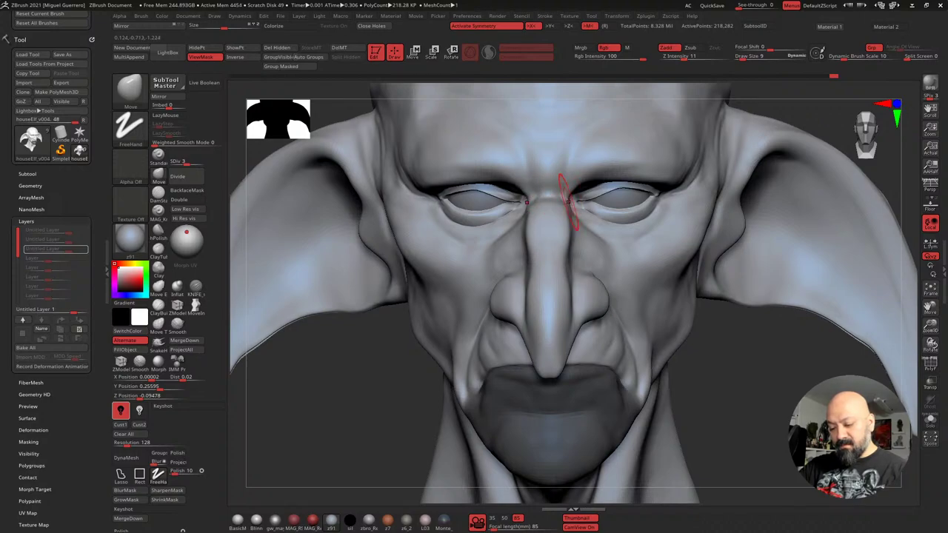
# Carve creases from the inner eye corner across the nose bridge with the KNIFE brush at draw size 5
pyautogui.moveTo(603, 257)
pyautogui.mouseDown(button='right')
pyautogui.moveTo(377, 306)
pyautogui.moveTo(221, 282)
pyautogui.mouseUp(button='right')
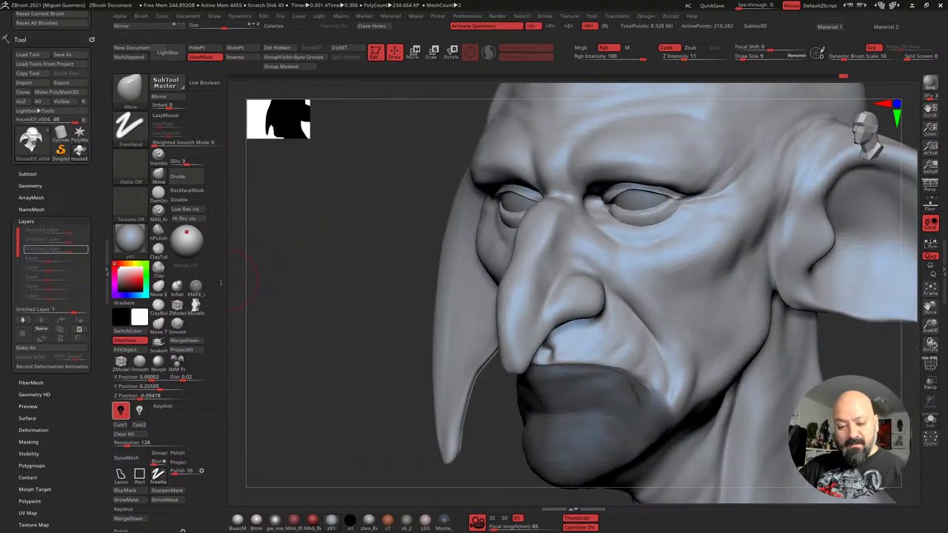
pyautogui.click(196, 287)
pyautogui.moveTo(415, 280)
pyautogui.mouseDown(button='right')
pyautogui.moveTo(364, 279)
pyautogui.moveTo(767, 284)
pyautogui.mouseUp(button='right')
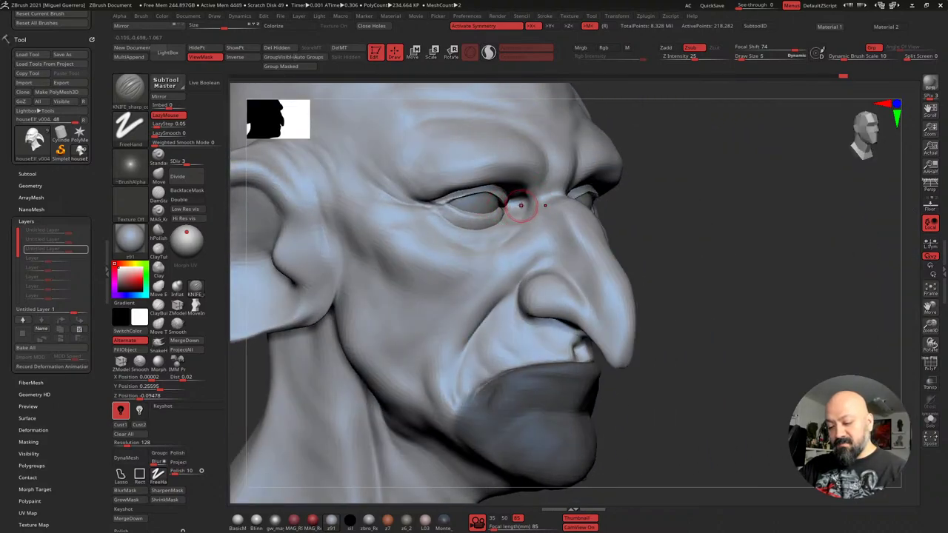
pyautogui.moveTo(528, 207); pyautogui.dragTo(522, 202)
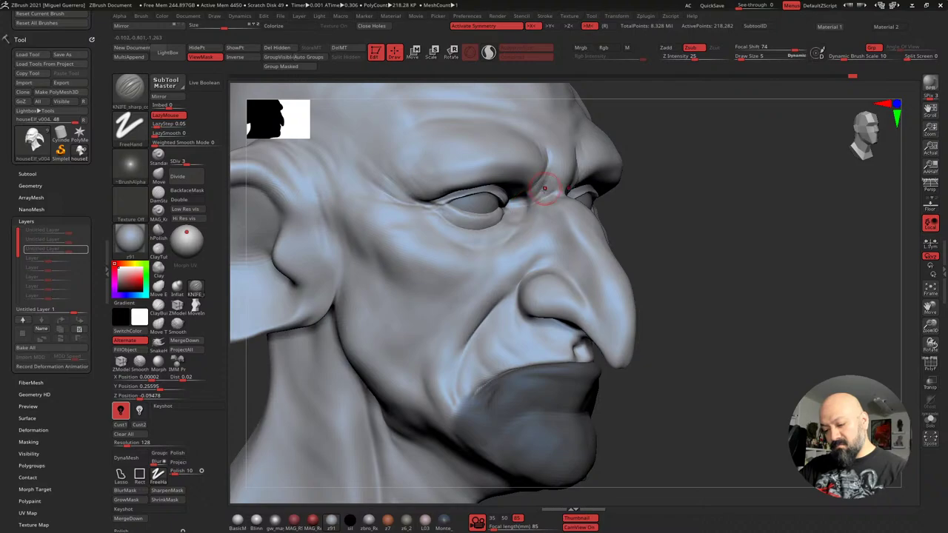
pyautogui.moveTo(636, 252); pyautogui.dragTo(623, 255, button='right')
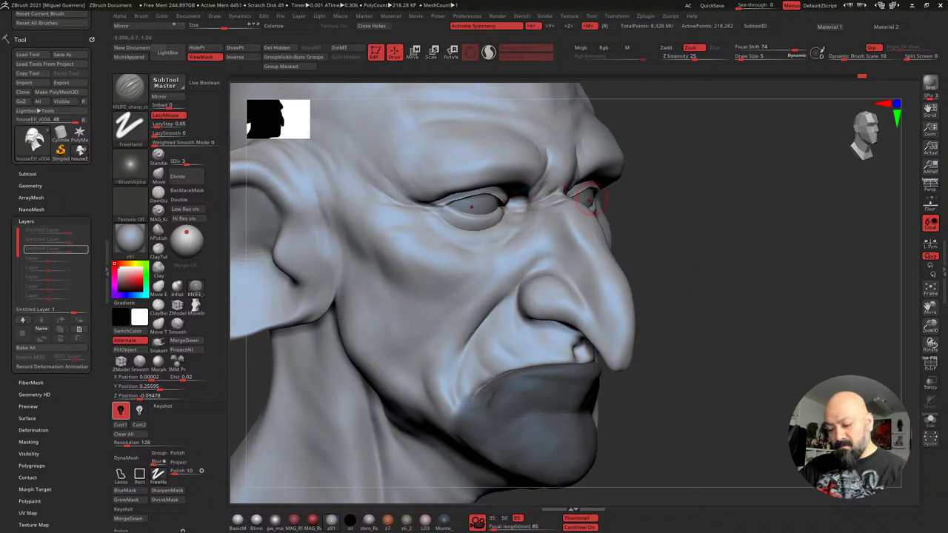
# Smooth the creases on the nose bridge between the eyes at draw size 4
pyautogui.moveTo(672, 259)
pyautogui.mouseDown()
pyautogui.moveTo(690, 271)
pyautogui.moveTo(603, 277)
pyautogui.mouseUp()
pyautogui.press('shift')
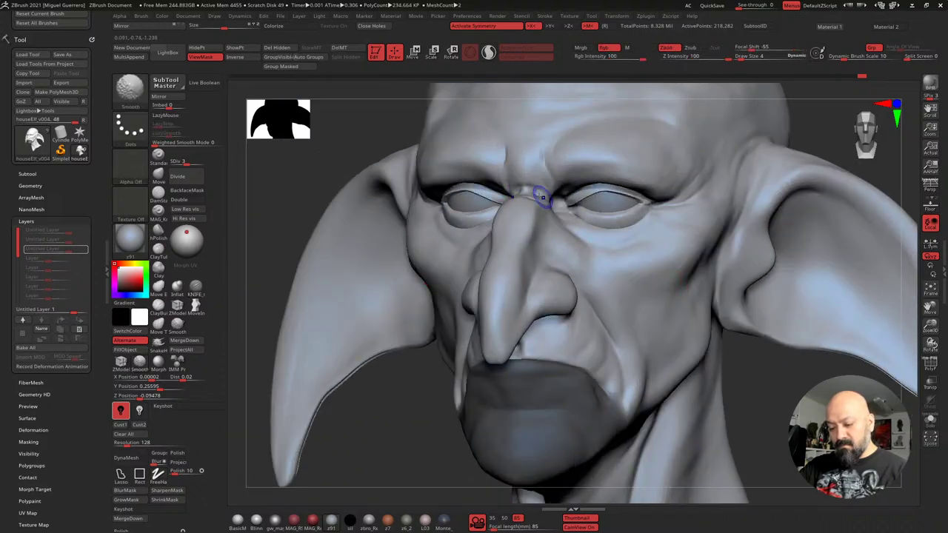
pyautogui.moveTo(393, 165)
pyautogui.mouseDown()
pyautogui.moveTo(343, 154)
pyautogui.moveTo(392, 191)
pyautogui.moveTo(552, 210)
pyautogui.mouseUp()
pyautogui.press('ctrl')
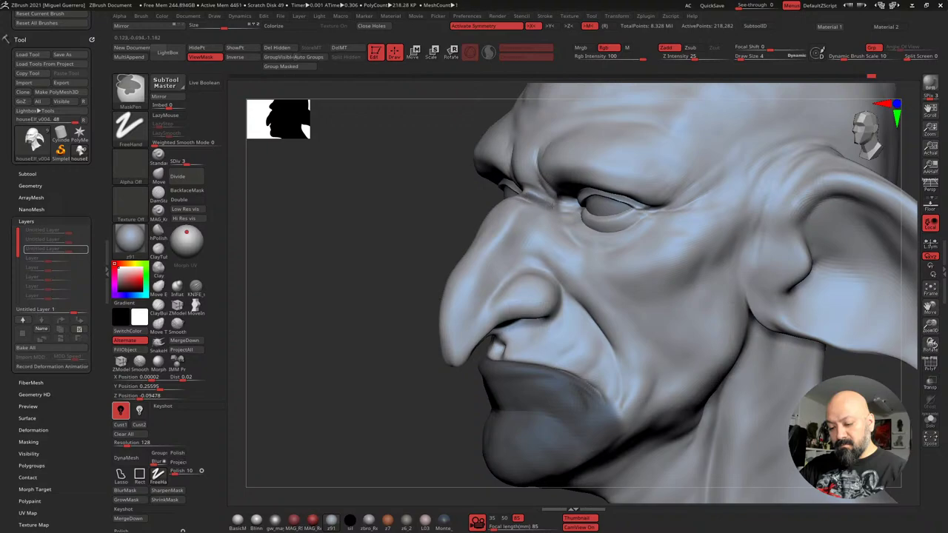
# Invert the mask and build up the fold across the nose bridge with the Inflat and Clay brushes at draw size 6
pyautogui.moveTo(459, 187); pyautogui.dragTo(509, 207)
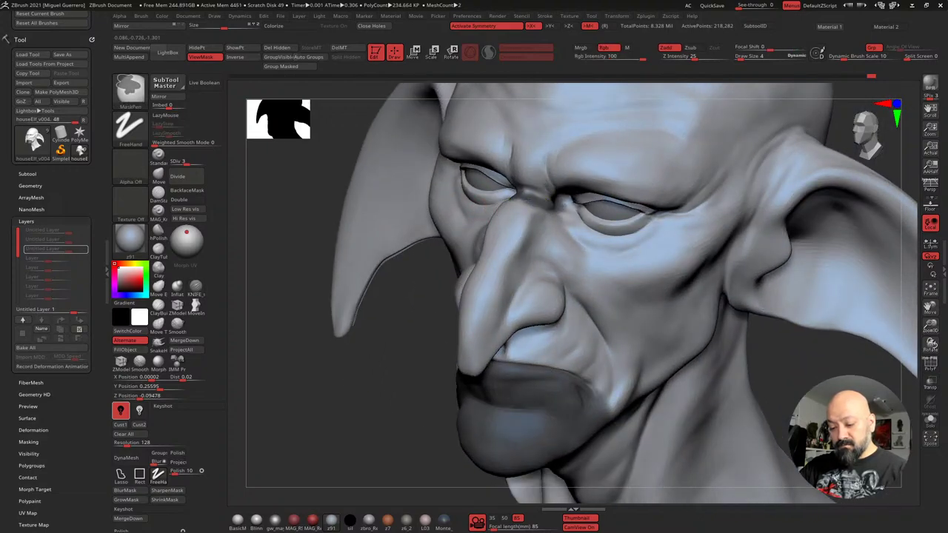
pyautogui.keyDown('ctrl'); pyautogui.click(320, 200); pyautogui.keyUp('ctrl')
pyautogui.moveTo(275, 215); pyautogui.dragTo(238, 220)
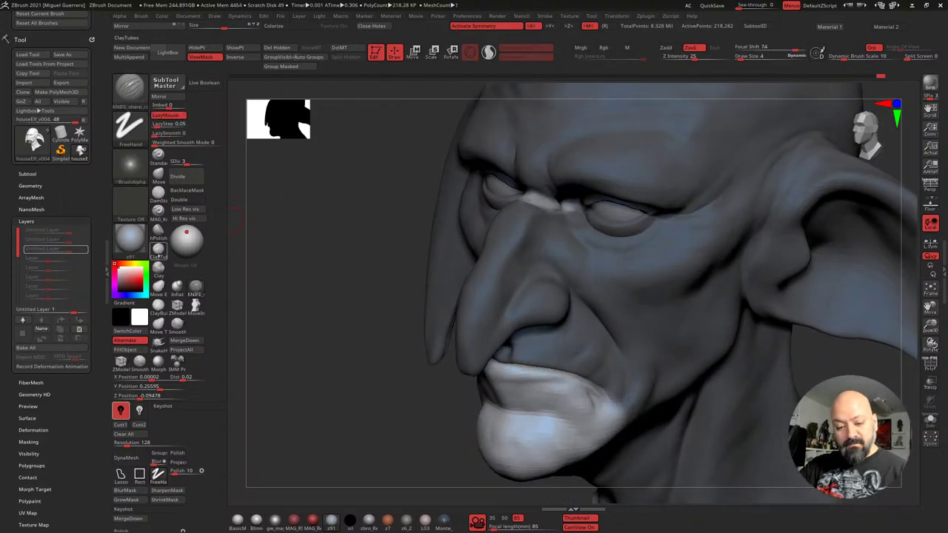
pyautogui.click(177, 287)
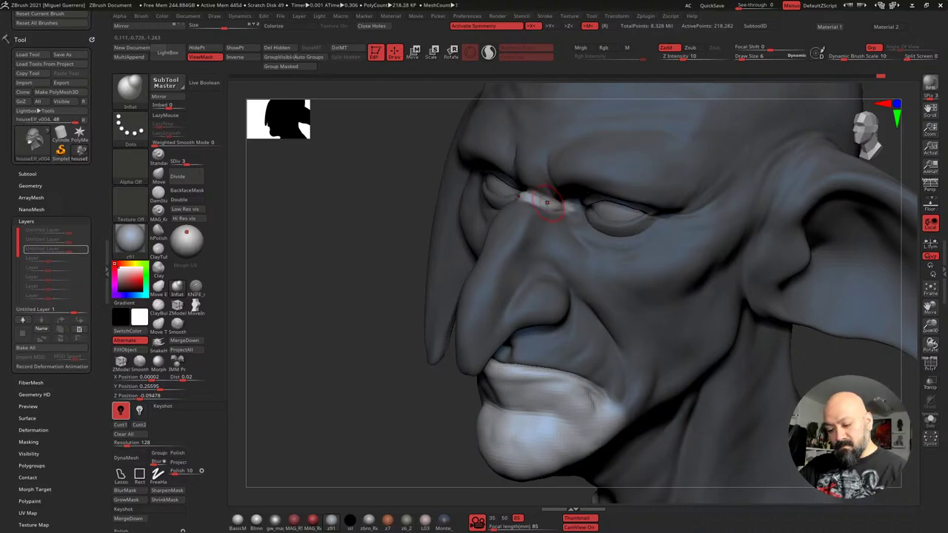
pyautogui.click(158, 268)
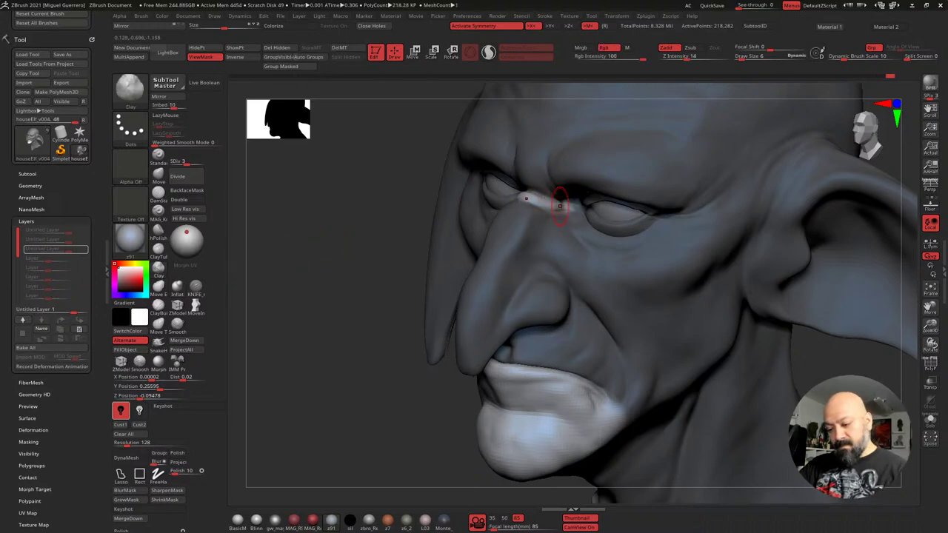
pyautogui.moveTo(352, 181); pyautogui.dragTo(372, 183)
# Clear the mask from the head and check the face from the front and three-quarter views
pyautogui.keyDown('ctrl'); pyautogui.click(343, 184); pyautogui.keyUp('ctrl')
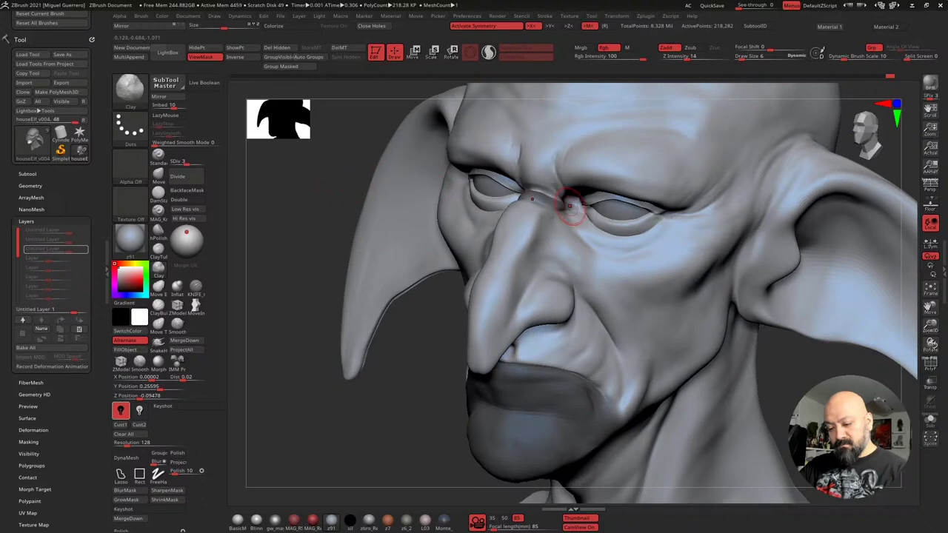
pyautogui.keyDown('ctrl'); pyautogui.moveTo(302, 163); pyautogui.dragTo(317, 177); pyautogui.keyUp('ctrl')
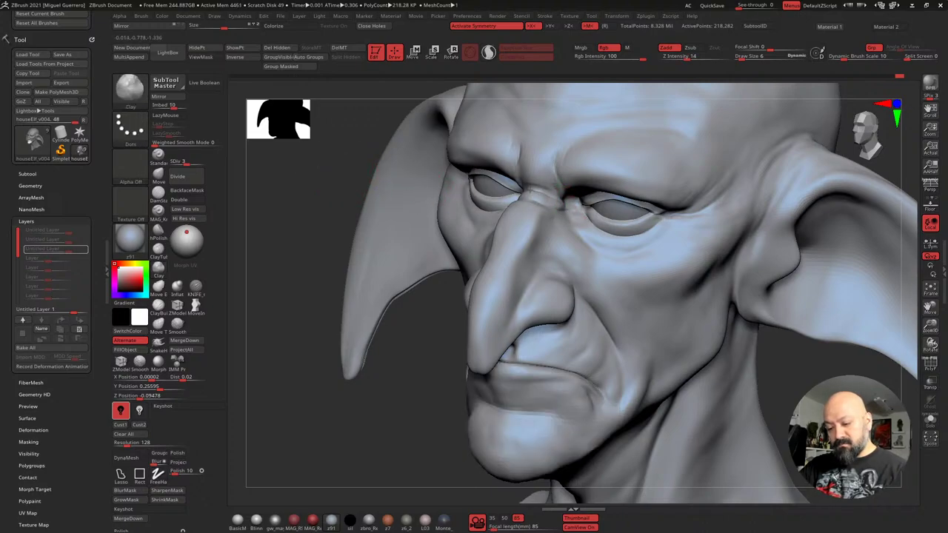
pyautogui.moveTo(311, 226)
pyautogui.mouseDown()
pyautogui.moveTo(304, 265)
pyautogui.moveTo(308, 235)
pyautogui.moveTo(352, 236)
pyautogui.mouseUp()
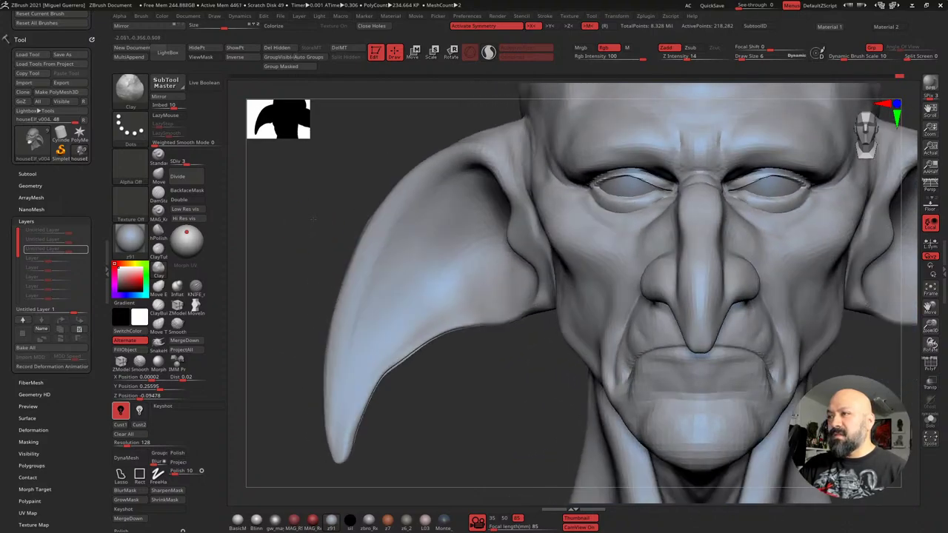
pyautogui.keyDown('alt'); pyautogui.moveTo(521, 327); pyautogui.dragTo(405, 306); pyautogui.keyUp('alt')
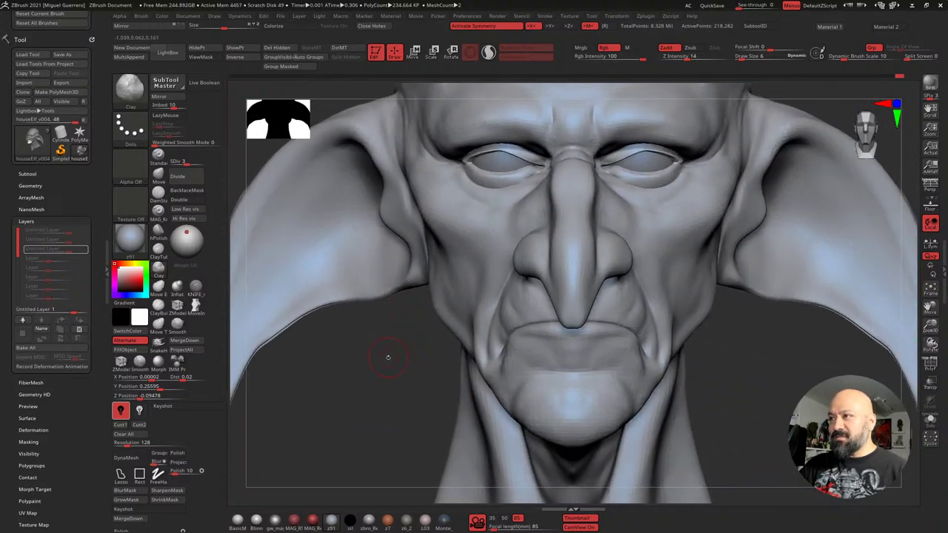
pyautogui.moveTo(387, 357)
pyautogui.mouseDown()
pyautogui.moveTo(465, 332)
pyautogui.moveTo(408, 343)
pyautogui.mouseUp()
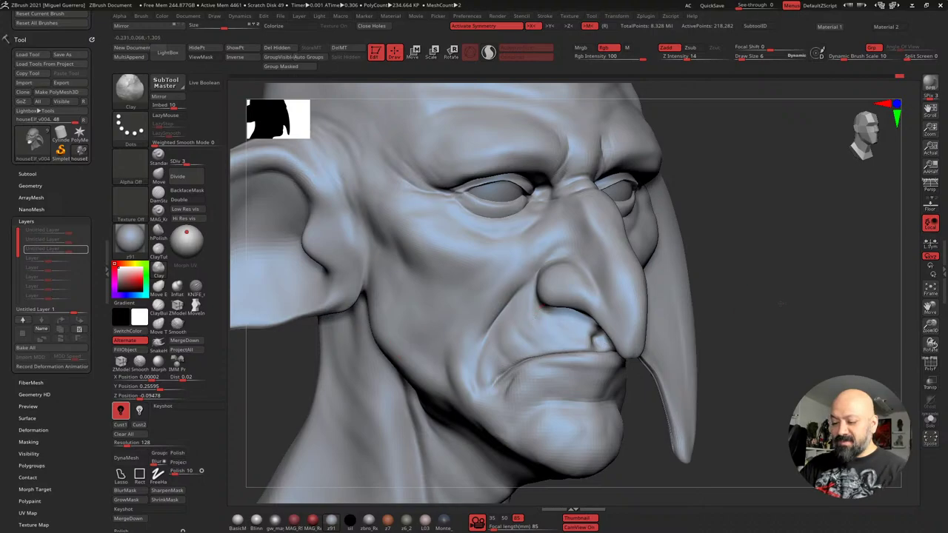
# Adjust the nose wing and nostril edge in profile with the Move brush at draw size 8
pyautogui.moveTo(781, 303); pyautogui.dragTo(757, 278)
pyautogui.press('b')
pyautogui.press('m')
pyautogui.press('v')
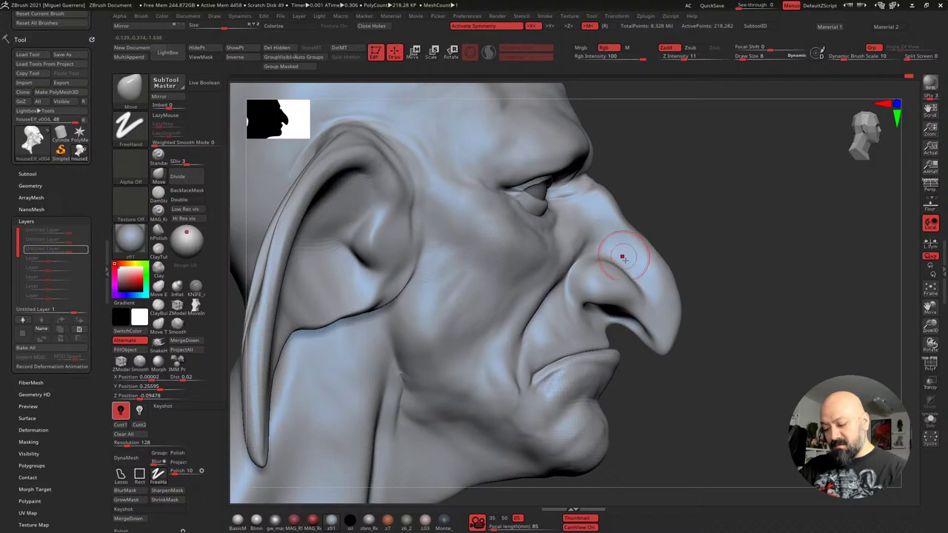
pyautogui.moveTo(711, 379); pyautogui.dragTo(684, 383)
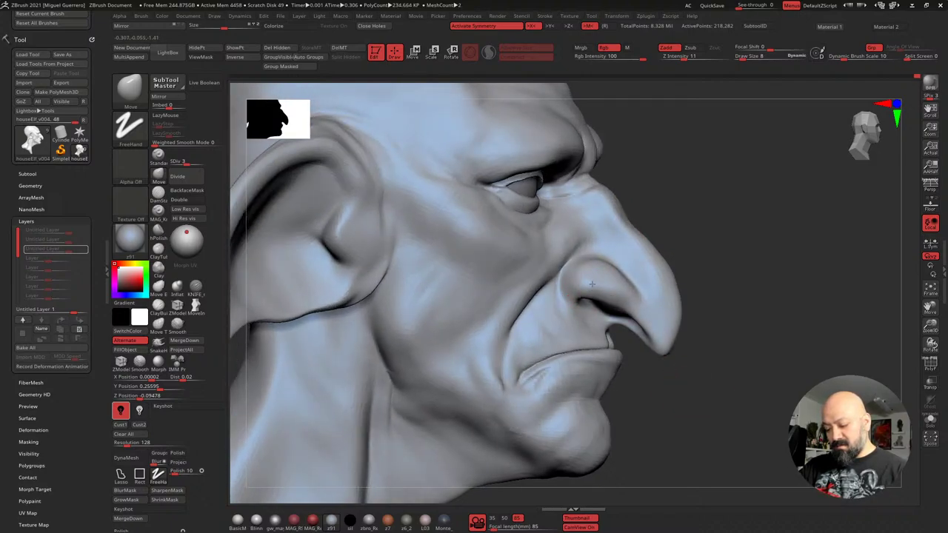
pyautogui.moveTo(715, 338)
pyautogui.mouseDown(button='right')
pyautogui.moveTo(699, 414)
pyautogui.moveTo(708, 395)
pyautogui.mouseUp(button='right')
pyautogui.moveTo(708, 394); pyautogui.dragTo(690, 391)
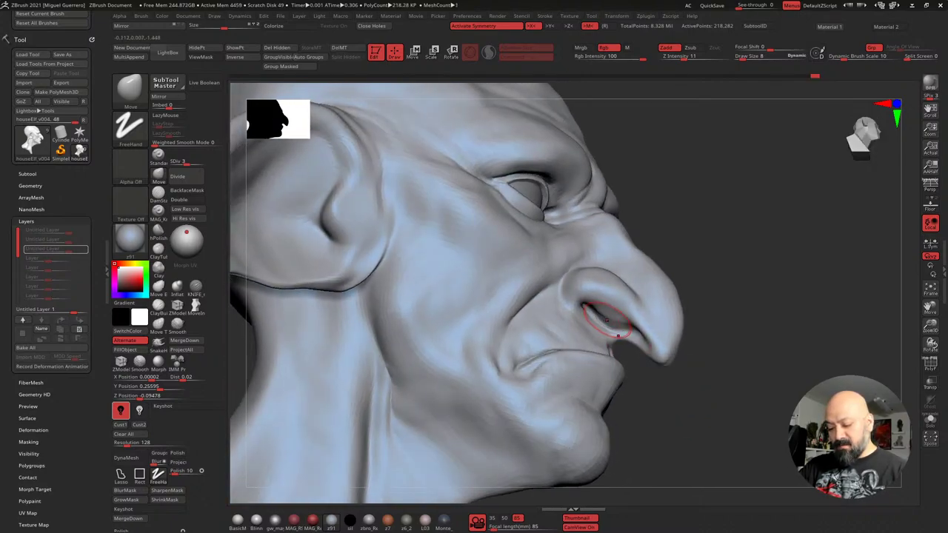
# Mask the inside of the nostril and invert the mask to protect the rest of the head
pyautogui.moveTo(594, 313)
pyautogui.keyDown('ctrl'); pyautogui.mouseDown()
pyautogui.moveTo(623, 325)
pyautogui.moveTo(610, 317)
pyautogui.mouseUp(); pyautogui.keyUp('ctrl')
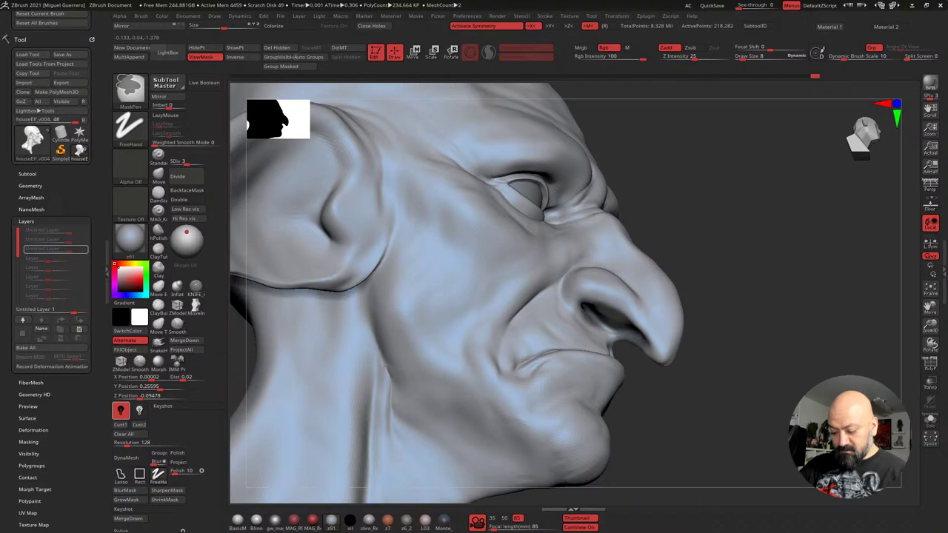
pyautogui.moveTo(700, 370); pyautogui.dragTo(694, 319)
pyautogui.press('b')
pyautogui.press('m')
pyautogui.press('v')
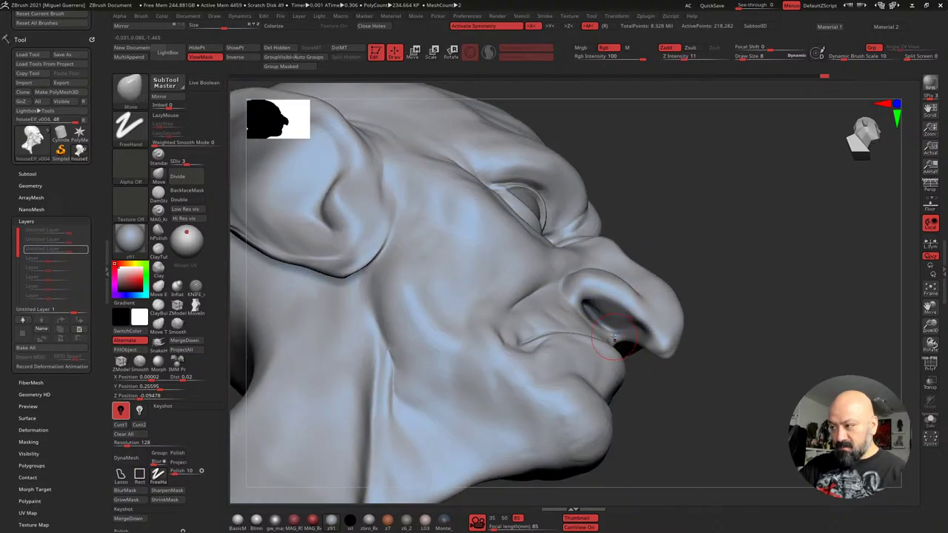
pyautogui.press('ctrl')
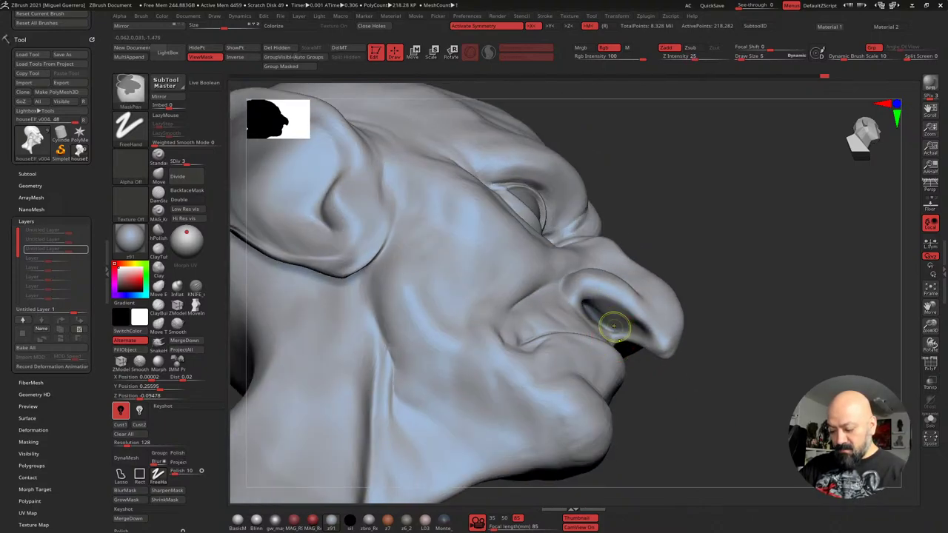
pyautogui.moveTo(698, 392)
pyautogui.mouseDown()
pyautogui.moveTo(662, 417)
pyautogui.moveTo(630, 406)
pyautogui.mouseUp()
pyautogui.keyDown('ctrl'); pyautogui.click(689, 397); pyautogui.keyUp('ctrl')
pyautogui.keyDown('ctrl'); pyautogui.click(571, 326); pyautogui.keyUp('ctrl')
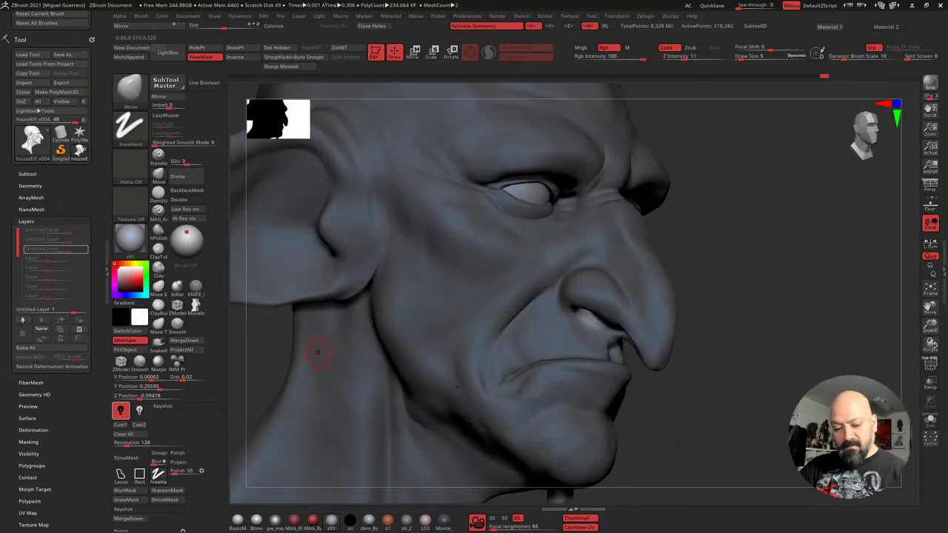
# Lower the head to subdivision level 2 and sculpt the nostril interior with the Inflat brush at draw size 5
pyautogui.moveTo(260, 348); pyautogui.dragTo(242, 248)
pyautogui.press('shift')
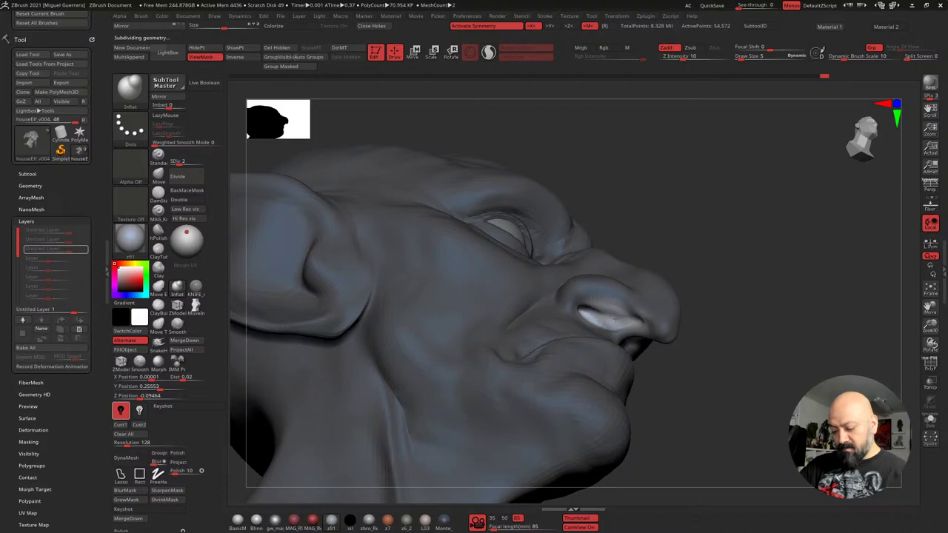
pyautogui.moveTo(607, 308); pyautogui.dragTo(588, 305)
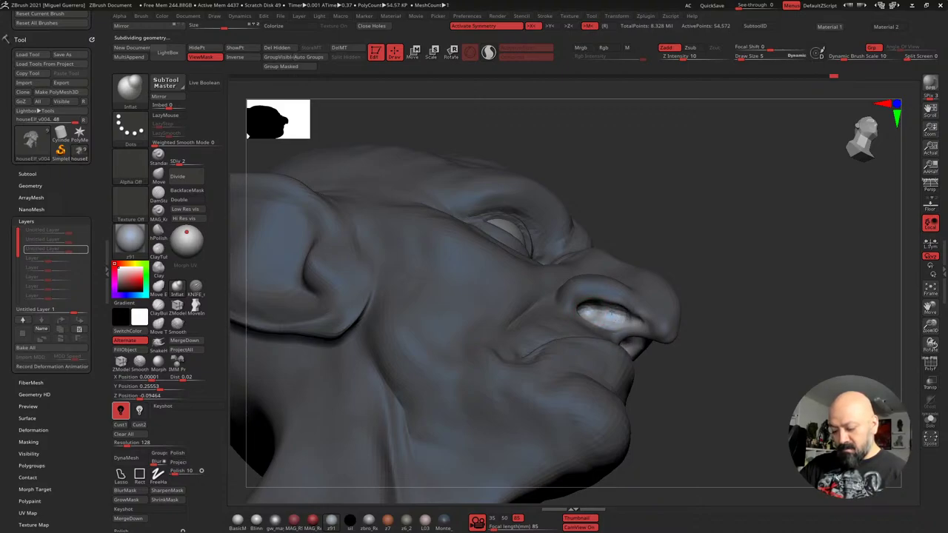
pyautogui.moveTo(620, 318); pyautogui.dragTo(628, 322)
pyautogui.moveTo(688, 370); pyautogui.dragTo(688, 357)
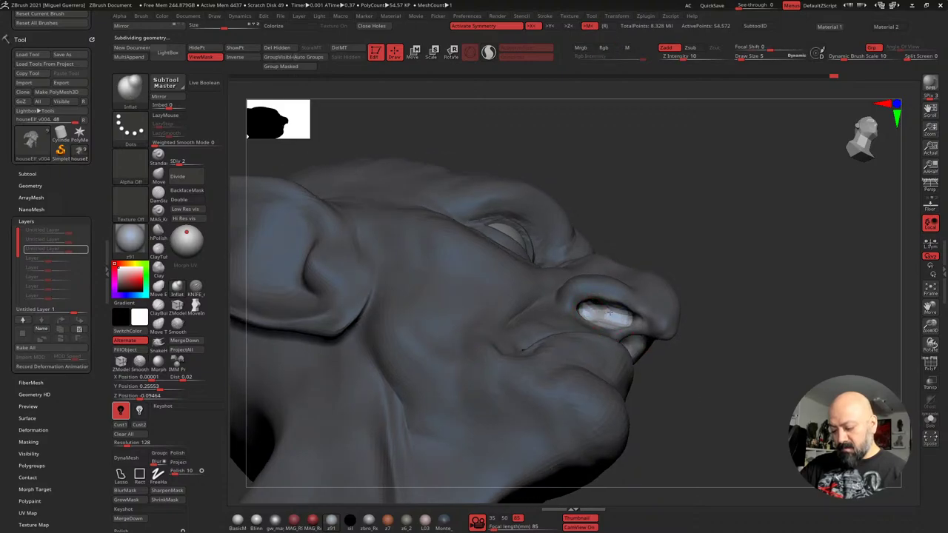
# Clear the nostril mask and raise the head to subdivision level 3
pyautogui.moveTo(717, 412); pyautogui.dragTo(718, 444)
pyautogui.keyDown('ctrl'); pyautogui.moveTo(730, 397); pyautogui.dragTo(742, 415); pyautogui.keyUp('ctrl')
pyautogui.moveTo(712, 411); pyautogui.dragTo(737, 414)
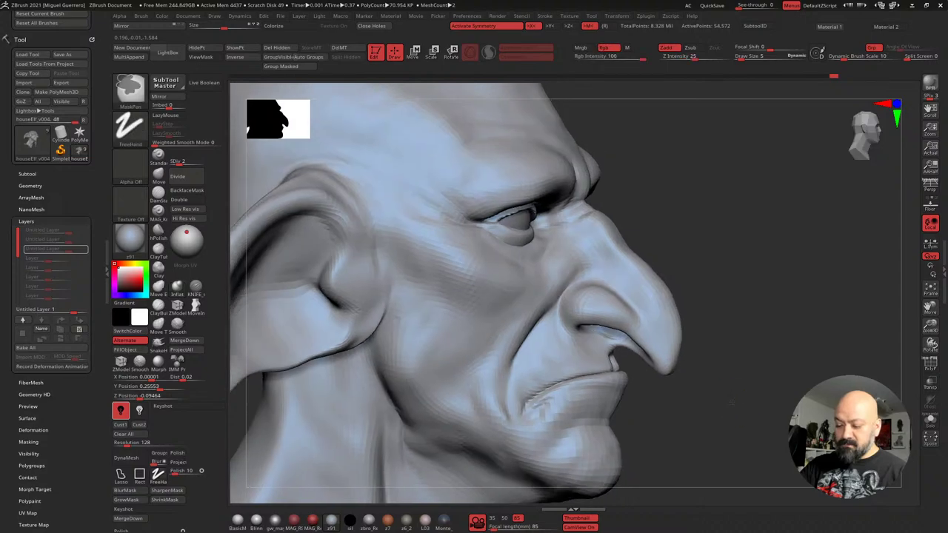
pyautogui.keyDown('ctrl'); pyautogui.moveTo(726, 451); pyautogui.dragTo(713, 408, button='right'); pyautogui.keyUp('ctrl')
pyautogui.moveTo(713, 408); pyautogui.dragTo(681, 421)
pyautogui.moveTo(372, 349); pyautogui.dragTo(286, 271)
pyautogui.hotkey('ctrl', 'd')
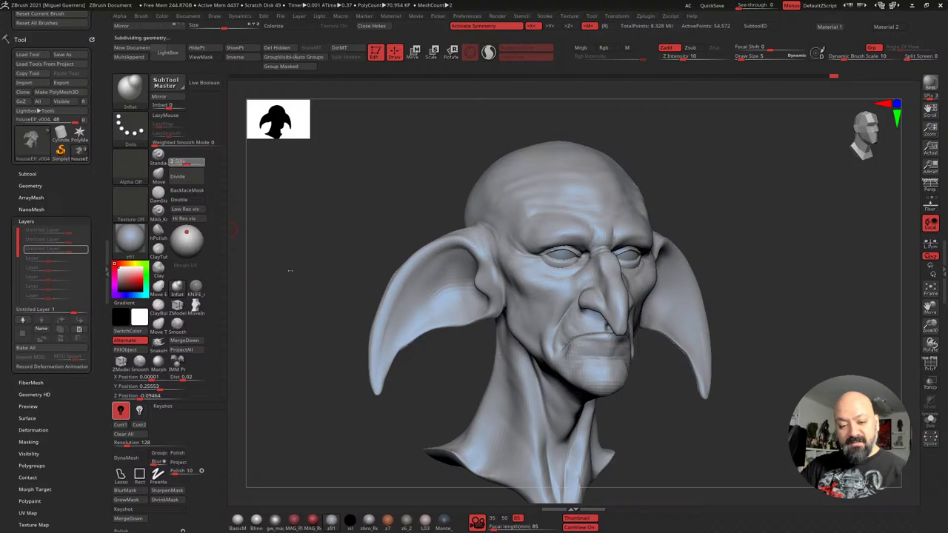
# Switch to the KNIFE brush and raise the head to subdivision level 4
pyautogui.click(196, 287)
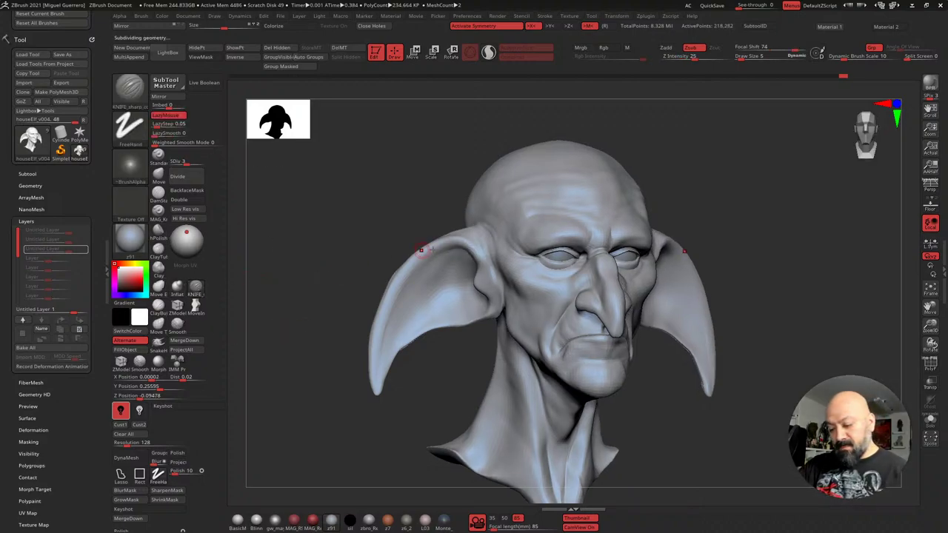
pyautogui.moveTo(393, 182); pyautogui.dragTo(411, 194)
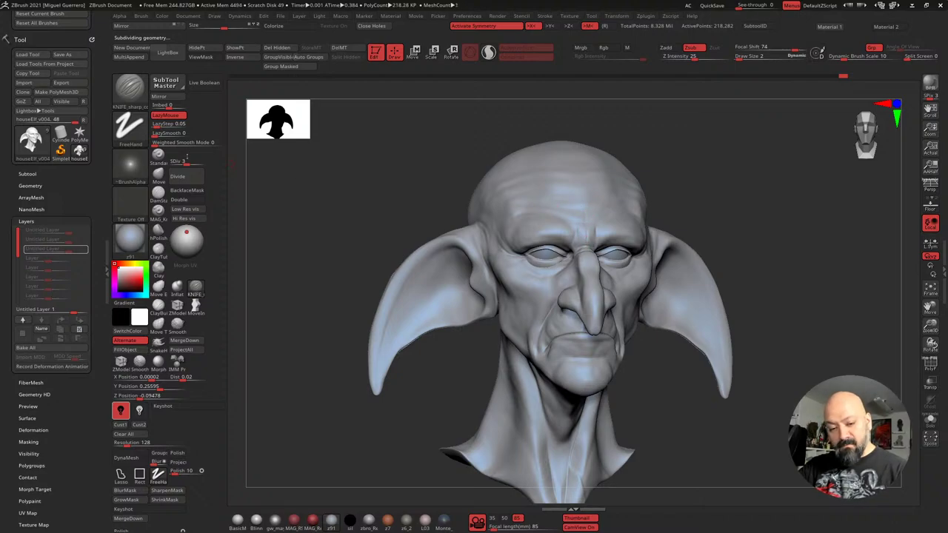
pyautogui.hotkey('ctrl', 'd')
pyautogui.moveTo(439, 187); pyautogui.dragTo(418, 186)
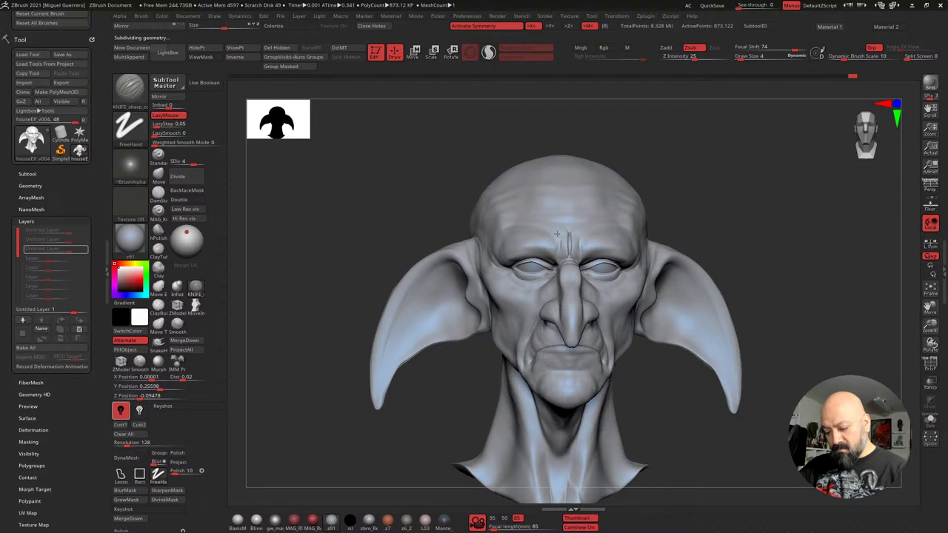
# Carve creases between the brows and along the fold above the nostril with the KNIFE brush at draw size 4
pyautogui.moveTo(556, 234)
pyautogui.mouseDown(button='right')
pyautogui.moveTo(498, 241)
pyautogui.moveTo(584, 255)
pyautogui.moveTo(566, 270)
pyautogui.mouseUp(button='right')
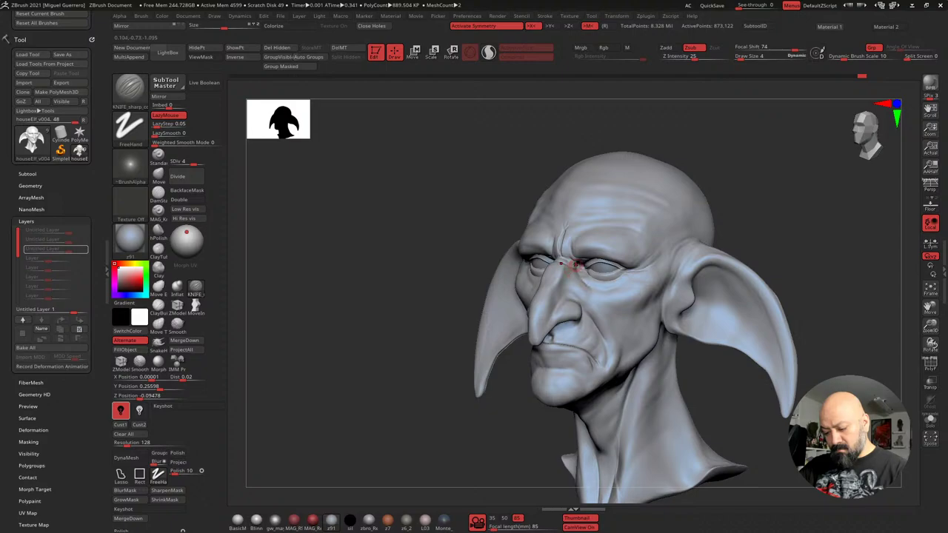
pyautogui.moveTo(577, 267)
pyautogui.mouseDown(button='right')
pyautogui.moveTo(466, 248)
pyautogui.moveTo(495, 260)
pyautogui.moveTo(383, 222)
pyautogui.moveTo(393, 254)
pyautogui.moveTo(364, 247)
pyautogui.moveTo(362, 272)
pyautogui.moveTo(408, 268)
pyautogui.moveTo(419, 284)
pyautogui.mouseUp(button='right')
pyautogui.moveTo(525, 282); pyautogui.dragTo(550, 280, button='right')
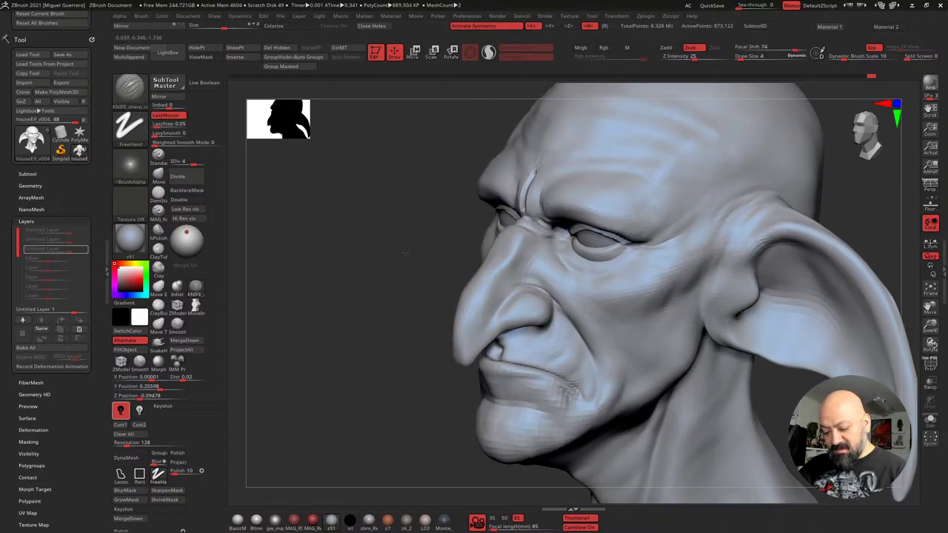
pyautogui.moveTo(516, 286)
pyautogui.mouseDown()
pyautogui.moveTo(534, 288)
pyautogui.moveTo(567, 320)
pyautogui.mouseUp()
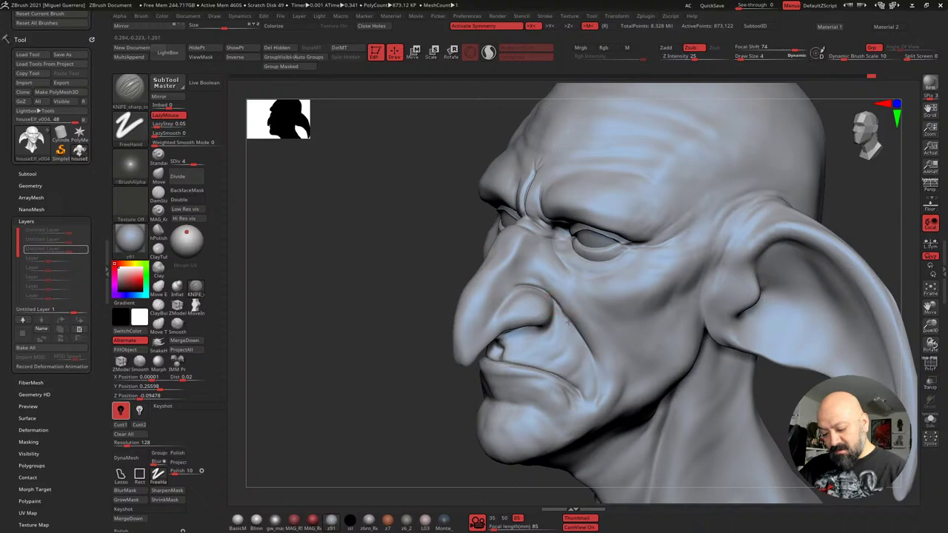
pyautogui.moveTo(384, 261); pyautogui.dragTo(380, 265)
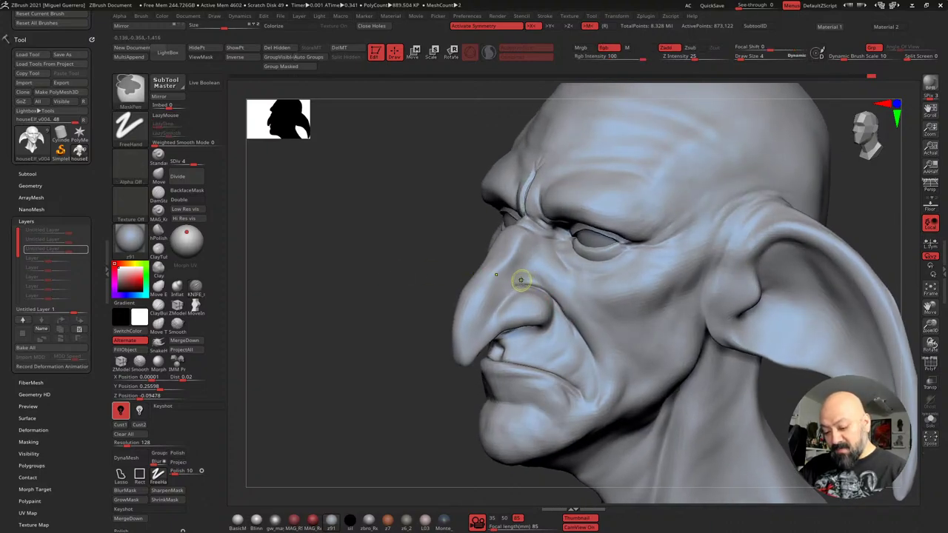
# Mask a curved strip from above the nostril down the nasolabial fold at draw size 4, and invert the mask
pyautogui.moveTo(521, 279)
pyautogui.keyDown('ctrl'); pyautogui.mouseDown()
pyautogui.moveTo(573, 311)
pyautogui.moveTo(571, 302)
pyautogui.moveTo(592, 334)
pyautogui.moveTo(536, 274)
pyautogui.moveTo(508, 275)
pyautogui.moveTo(514, 286)
pyautogui.mouseUp(); pyautogui.keyUp('ctrl')
pyautogui.keyDown('ctrl'); pyautogui.moveTo(573, 299); pyautogui.dragTo(593, 348); pyautogui.keyUp('ctrl')
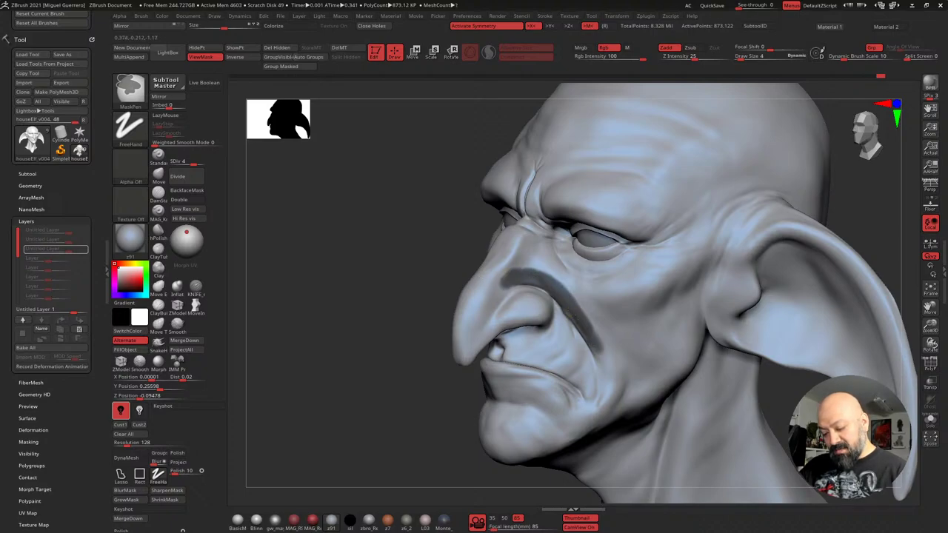
pyautogui.moveTo(571, 316)
pyautogui.keyDown('ctrl'); pyautogui.mouseDown()
pyautogui.moveTo(611, 379)
pyautogui.moveTo(574, 295)
pyautogui.mouseUp(); pyautogui.keyUp('ctrl')
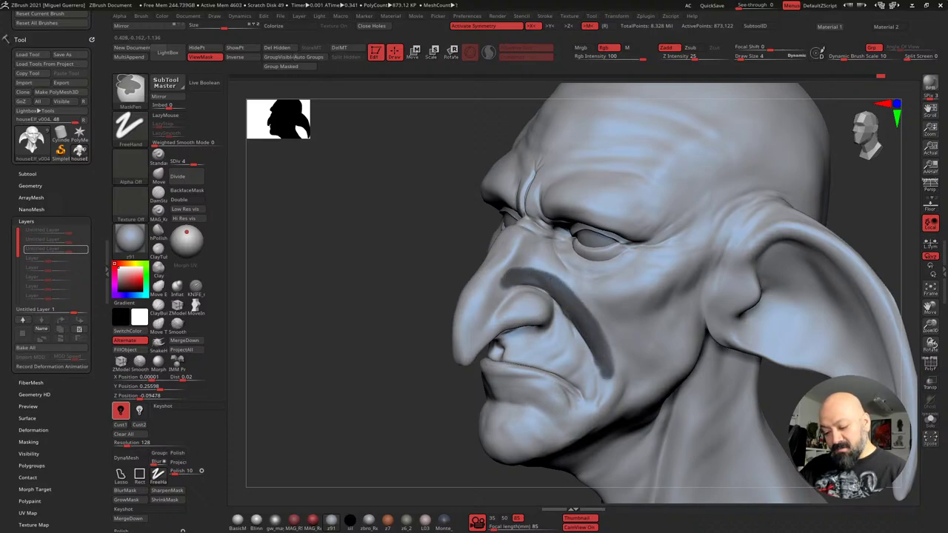
pyautogui.keyDown('ctrl'); pyautogui.click(383, 245); pyautogui.keyUp('ctrl')
pyautogui.moveTo(383, 245)
pyautogui.mouseDown()
pyautogui.moveTo(361, 327)
pyautogui.moveTo(380, 278)
pyautogui.moveTo(385, 311)
pyautogui.mouseUp()
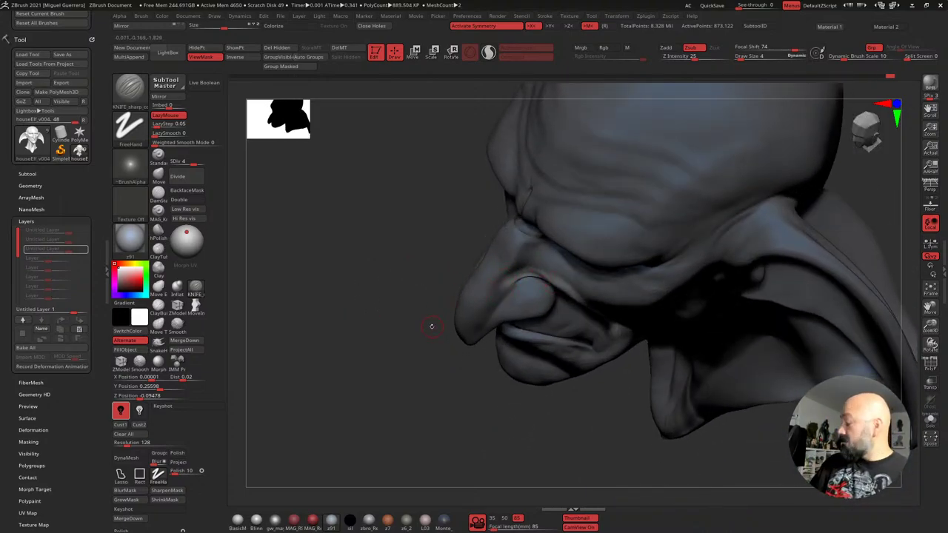
# Build up and smooth the unmasked nasolabial fold with the Clay brush at draw size 6
pyautogui.moveTo(430, 325)
pyautogui.mouseDown()
pyautogui.moveTo(354, 283)
pyautogui.moveTo(330, 293)
pyautogui.moveTo(360, 294)
pyautogui.mouseUp()
pyautogui.click(159, 270)
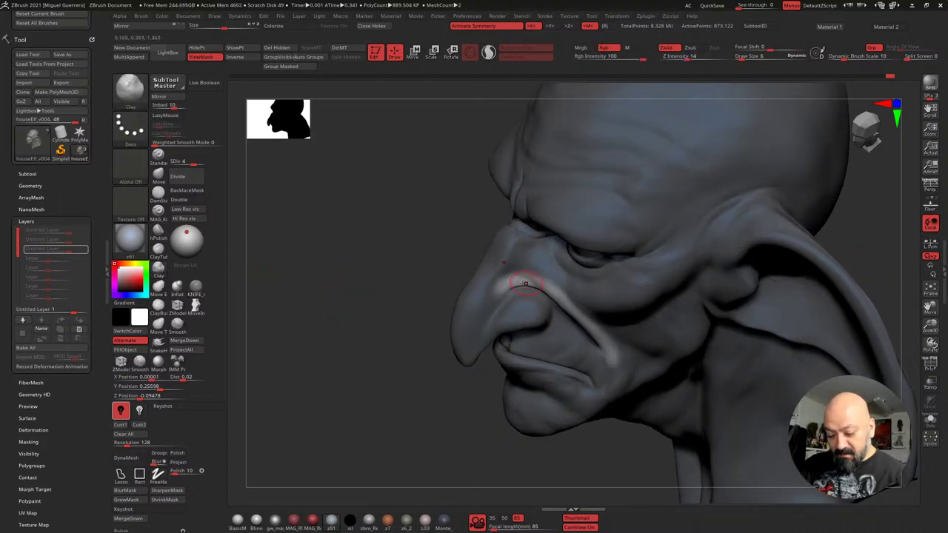
pyautogui.moveTo(502, 278); pyautogui.dragTo(457, 284)
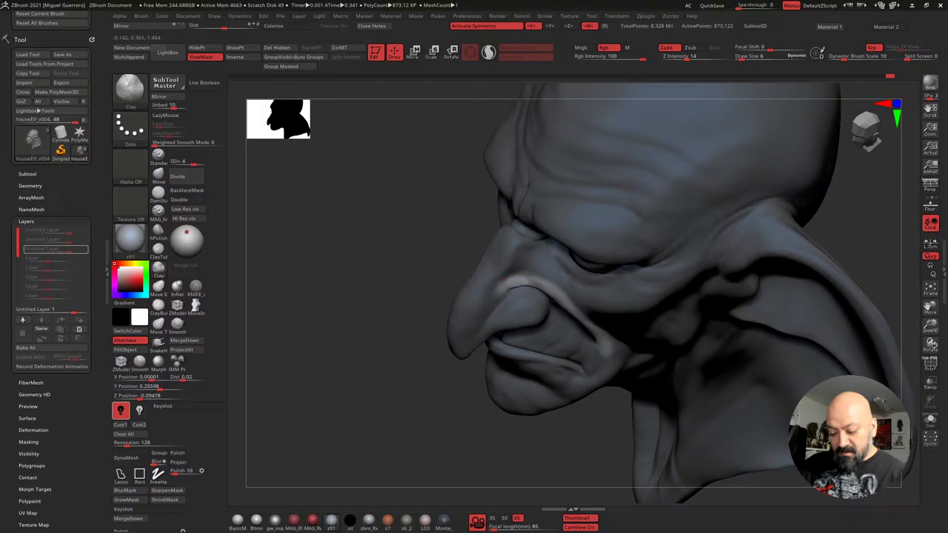
pyautogui.moveTo(523, 281)
pyautogui.mouseDown()
pyautogui.moveTo(370, 259)
pyautogui.moveTo(360, 237)
pyautogui.moveTo(363, 279)
pyautogui.moveTo(425, 269)
pyautogui.moveTo(519, 284)
pyautogui.moveTo(507, 286)
pyautogui.mouseUp()
pyautogui.press('shift')
pyautogui.moveTo(400, 289); pyautogui.dragTo(371, 291)
# Swell the unmasked nasolabial fold with the Inflat brush at draw size 6
pyautogui.click(177, 288)
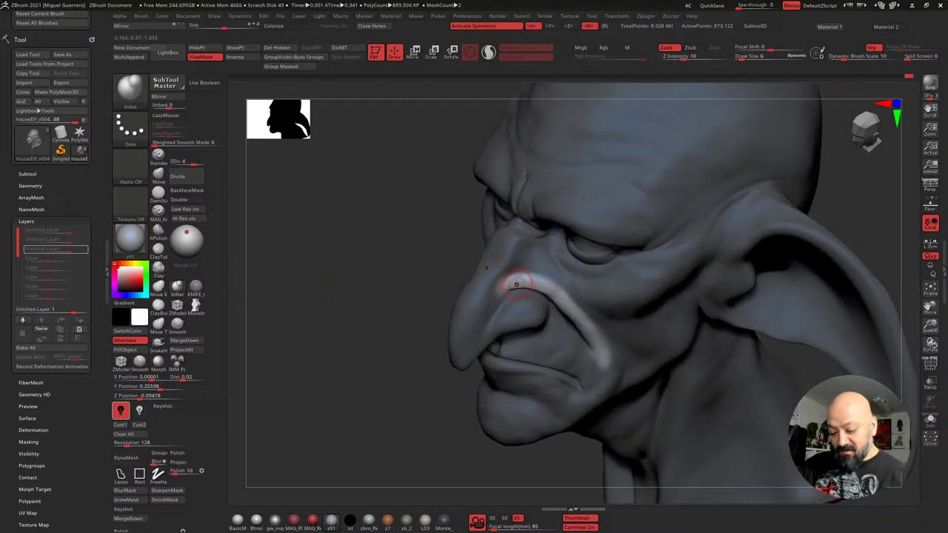
pyautogui.moveTo(366, 290)
pyautogui.keyDown('ctrl'); pyautogui.mouseDown()
pyautogui.moveTo(385, 305)
pyautogui.moveTo(294, 279)
pyautogui.moveTo(359, 273)
pyautogui.moveTo(343, 258)
pyautogui.moveTo(351, 237)
pyautogui.mouseUp(); pyautogui.keyUp('ctrl')
pyautogui.press('ctrl')
pyautogui.hotkey('ctrl', 'h')
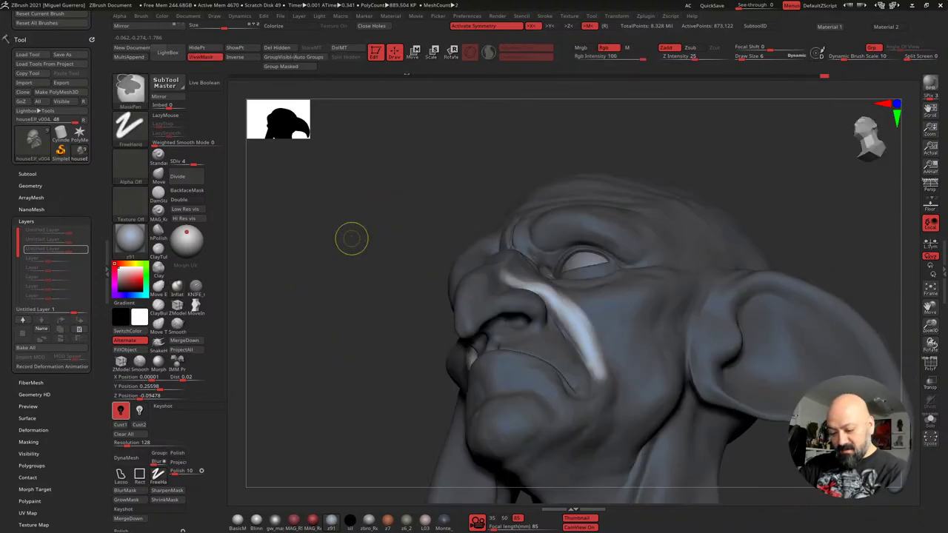
# Shift the unmasked nasolabial fold above the nostril with the Move brush at draw sizes 6 to 8, and hide the mask display
pyautogui.click(159, 176)
pyautogui.moveTo(351, 232); pyautogui.dragTo(354, 224)
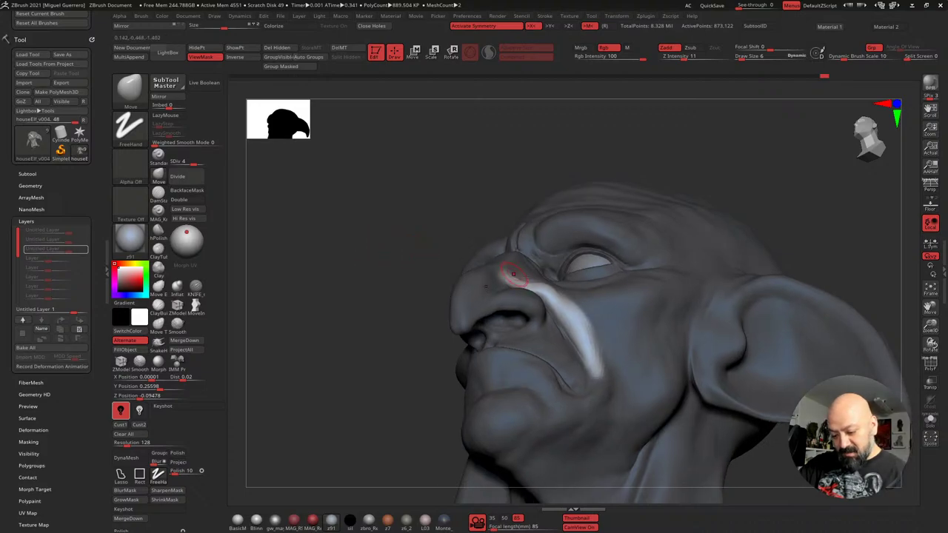
pyautogui.moveTo(543, 294); pyautogui.dragTo(546, 288)
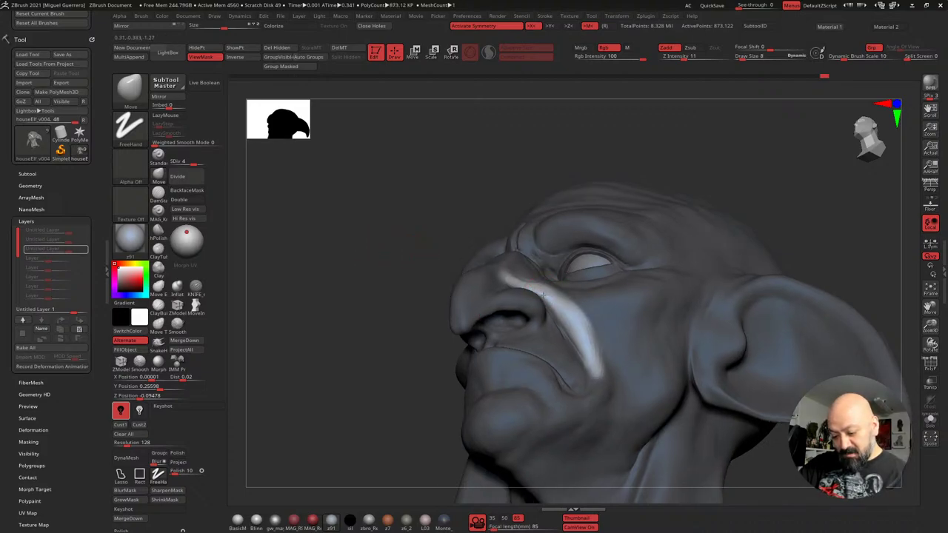
pyautogui.hotkey('ctrl', 'h')
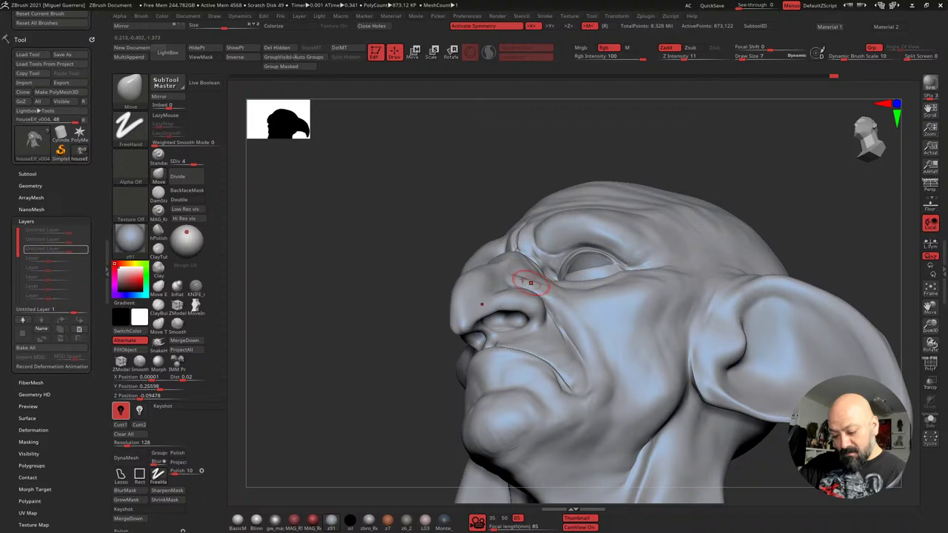
# Smooth the start of the nasolabial fold above the nostril and its run beside the nostril wing at draw size 5
pyautogui.moveTo(352, 245)
pyautogui.mouseDown()
pyautogui.moveTo(375, 300)
pyautogui.moveTo(351, 297)
pyautogui.mouseUp()
pyautogui.press('shift')
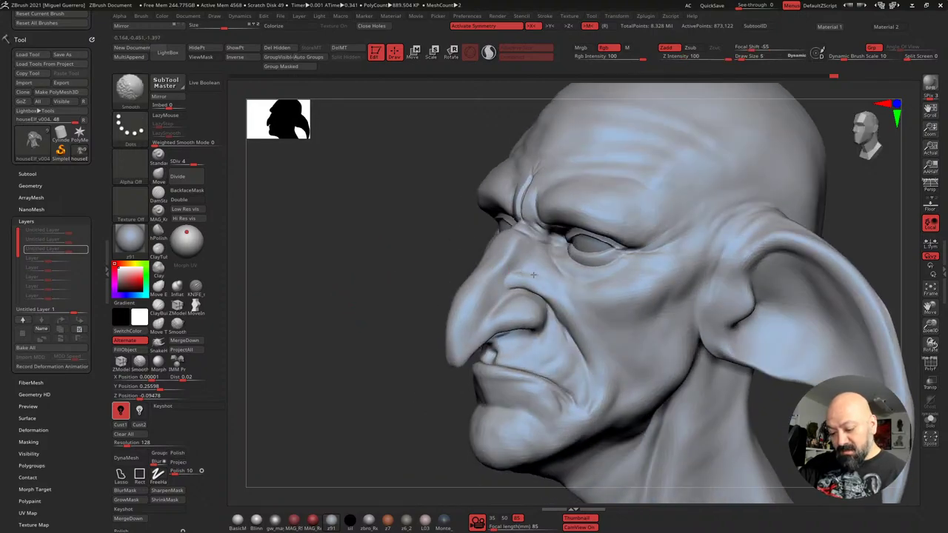
pyautogui.moveTo(516, 275)
pyautogui.keyDown('shift'); pyautogui.mouseDown()
pyautogui.moveTo(523, 281)
pyautogui.moveTo(512, 286)
pyautogui.mouseUp(); pyautogui.keyUp('shift')
pyautogui.moveTo(437, 271); pyautogui.dragTo(546, 311)
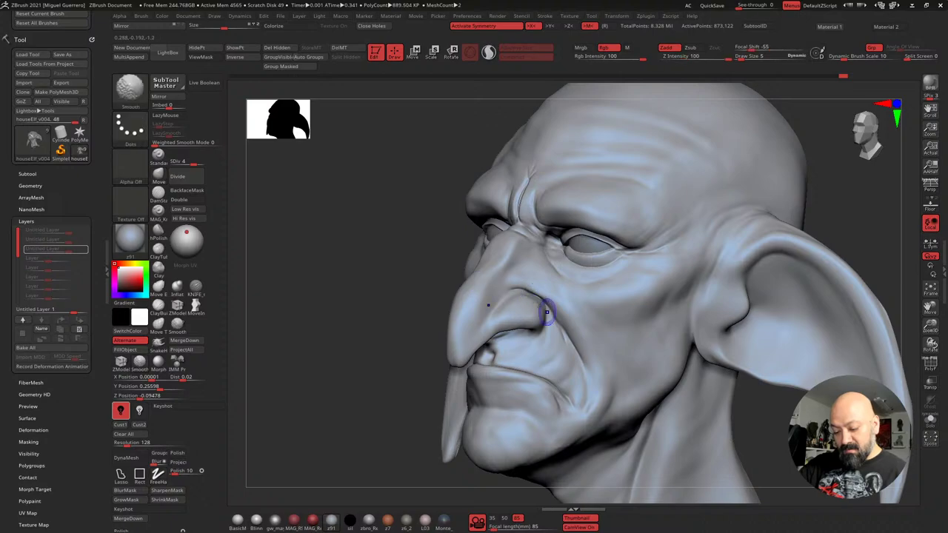
pyautogui.moveTo(405, 275); pyautogui.dragTo(373, 271)
pyautogui.keyDown('shift'); pyautogui.moveTo(555, 331); pyautogui.dragTo(559, 346); pyautogui.keyUp('shift')
pyautogui.keyDown('alt'); pyautogui.moveTo(363, 268); pyautogui.dragTo(353, 288); pyautogui.keyUp('alt')
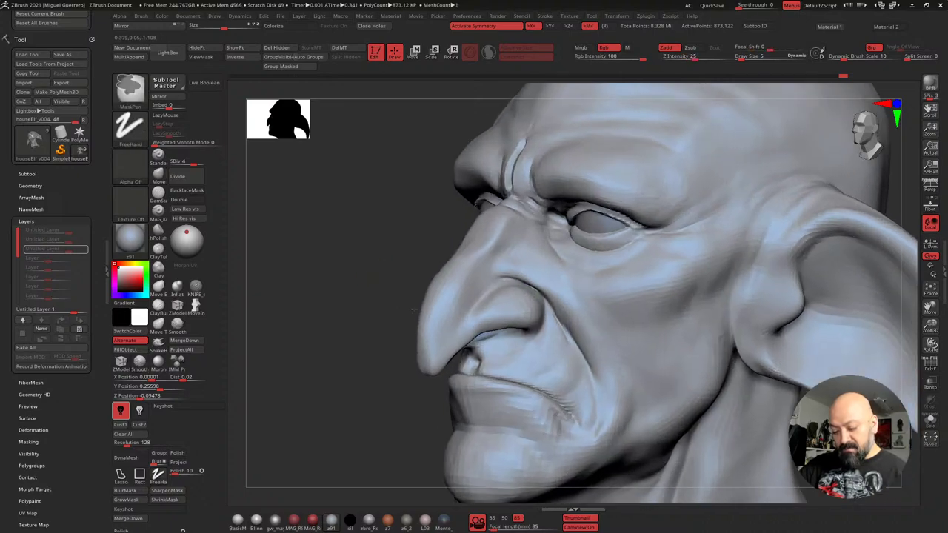
# Select the Inflat brush and mask the nostril and upper lip area inside the nasolabial fold at draw size 3
pyautogui.press('b')
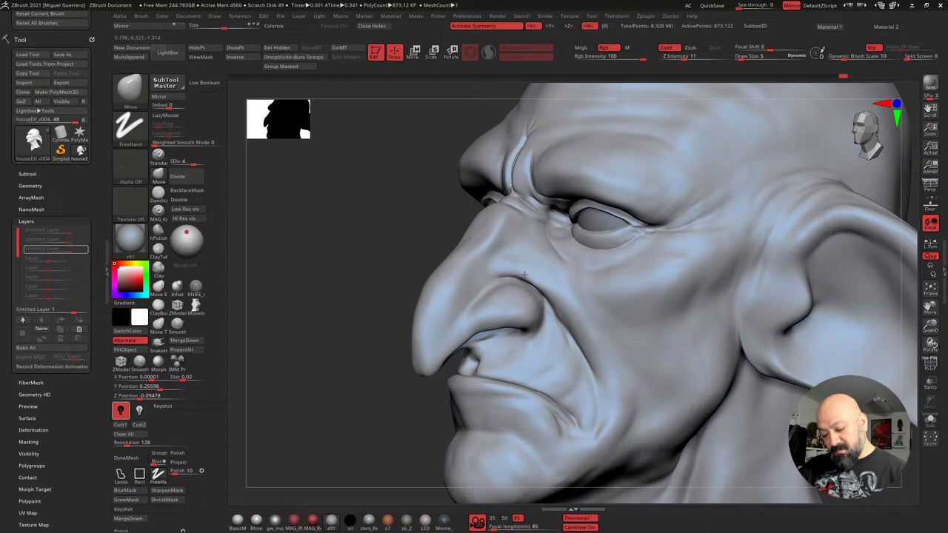
pyautogui.click(177, 288)
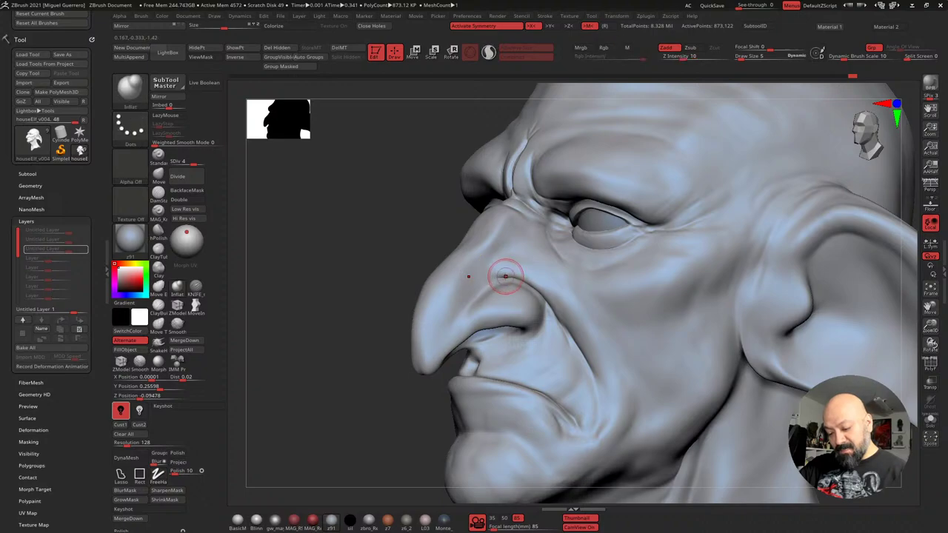
pyautogui.moveTo(519, 297)
pyautogui.keyDown('ctrl'); pyautogui.mouseDown()
pyautogui.moveTo(494, 293)
pyautogui.moveTo(491, 282)
pyautogui.moveTo(525, 292)
pyautogui.moveTo(551, 321)
pyautogui.moveTo(521, 283)
pyautogui.moveTo(511, 278)
pyautogui.moveTo(575, 354)
pyautogui.moveTo(596, 403)
pyautogui.moveTo(548, 385)
pyautogui.moveTo(533, 333)
pyautogui.moveTo(541, 393)
pyautogui.moveTo(473, 363)
pyautogui.moveTo(530, 311)
pyautogui.moveTo(495, 304)
pyautogui.moveTo(481, 341)
pyautogui.moveTo(475, 281)
pyautogui.moveTo(481, 374)
pyautogui.moveTo(476, 325)
pyautogui.mouseUp(); pyautogui.keyUp('ctrl')
pyautogui.keyDown('ctrl'); pyautogui.click(380, 275); pyautogui.keyUp('ctrl')
pyautogui.moveTo(380, 275)
pyautogui.mouseDown()
pyautogui.moveTo(457, 268)
pyautogui.moveTo(522, 285)
pyautogui.moveTo(567, 361)
pyautogui.moveTo(585, 413)
pyautogui.moveTo(581, 437)
pyautogui.mouseUp()
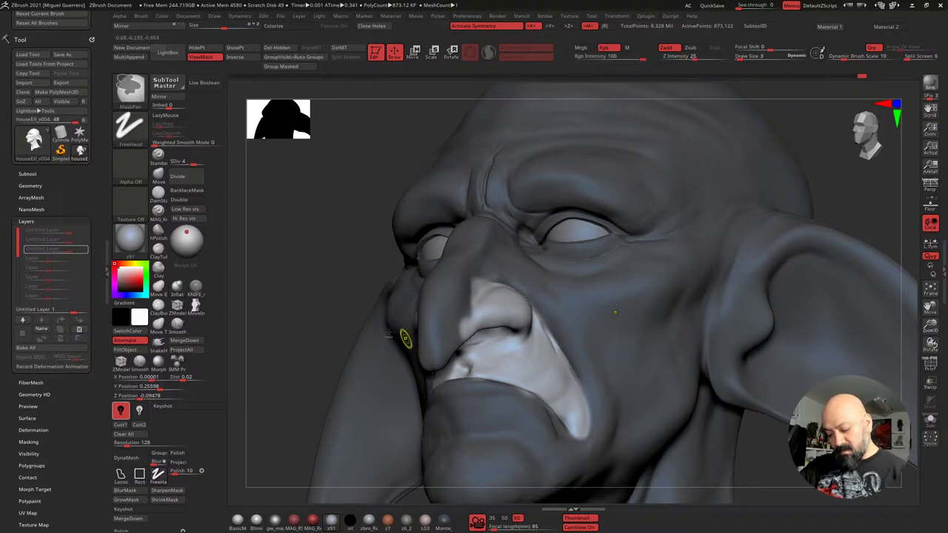
pyautogui.moveTo(356, 323); pyautogui.dragTo(321, 313)
pyautogui.keyDown('ctrl'); pyautogui.click(303, 300); pyautogui.keyUp('ctrl')
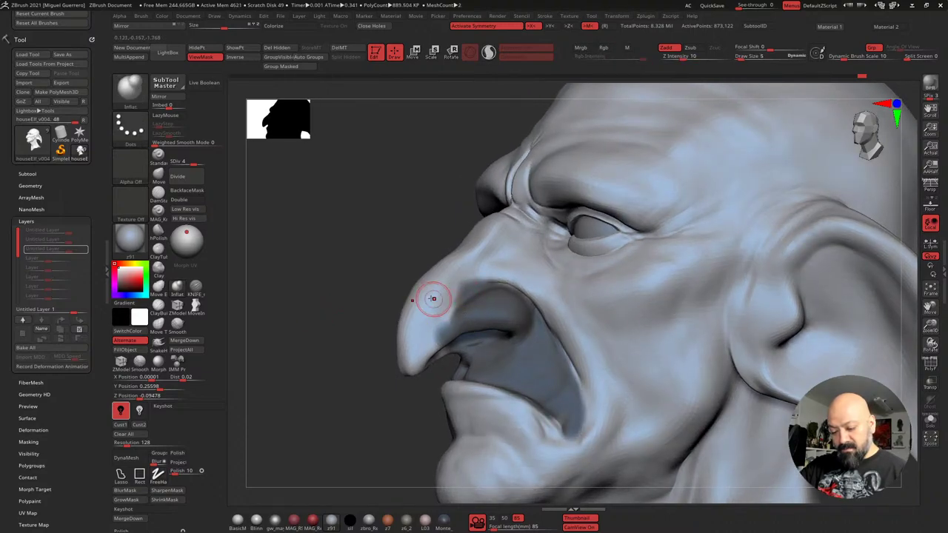
# Swell the nasolabial fold along the mask's edge with the Inflat brush at draw size 7, toggling the mask display to check the shape
pyautogui.press(']')
pyautogui.moveTo(549, 330); pyautogui.dragTo(553, 336)
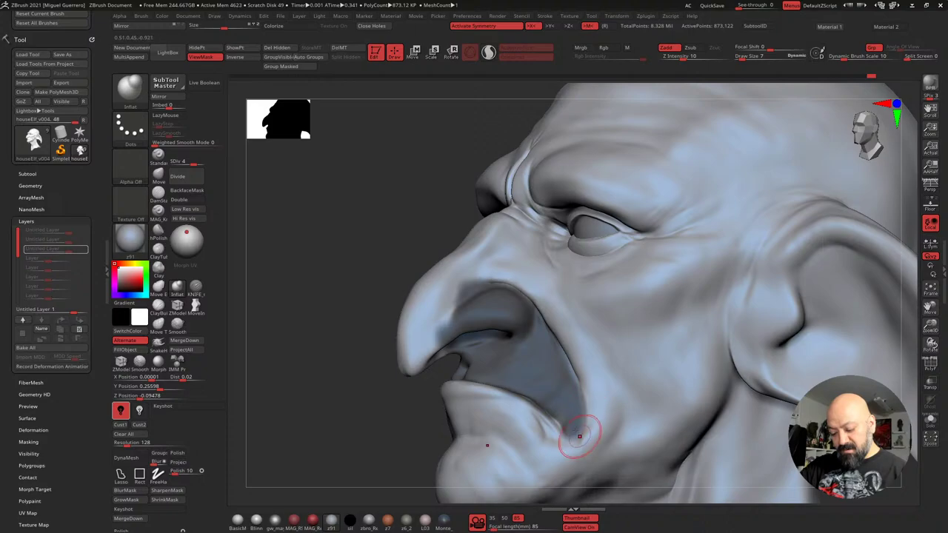
pyautogui.moveTo(278, 277); pyautogui.dragTo(334, 274)
pyautogui.moveTo(283, 217)
pyautogui.keyDown('ctrl'); pyautogui.mouseDown()
pyautogui.moveTo(297, 231)
pyautogui.moveTo(274, 215)
pyautogui.mouseUp(); pyautogui.keyUp('ctrl')
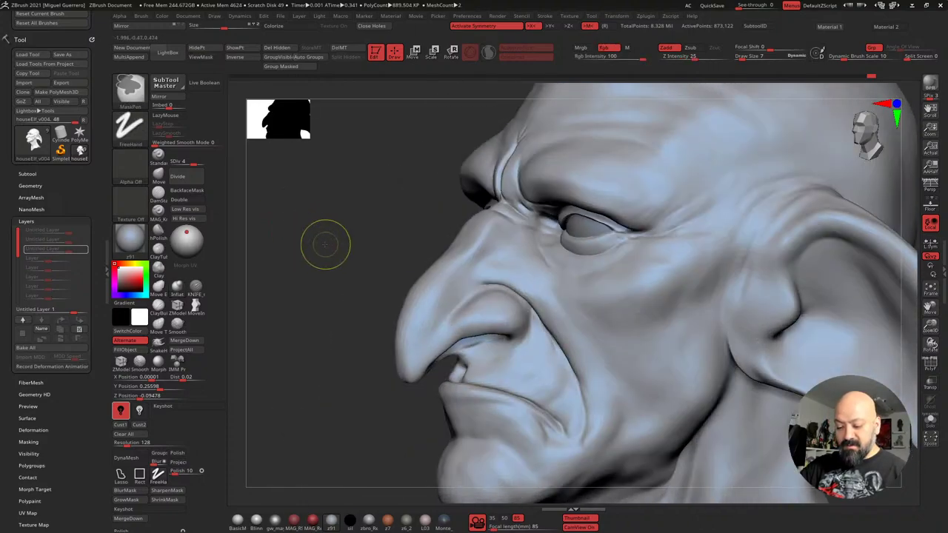
pyautogui.moveTo(325, 245); pyautogui.dragTo(322, 273)
pyautogui.hotkey('ctrl', 'h')
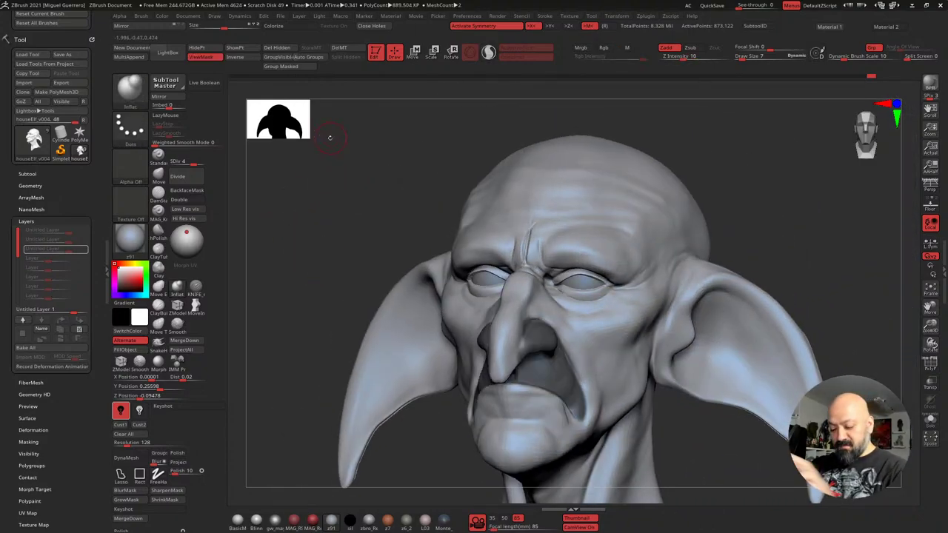
pyautogui.moveTo(373, 296); pyautogui.dragTo(351, 205, button='right')
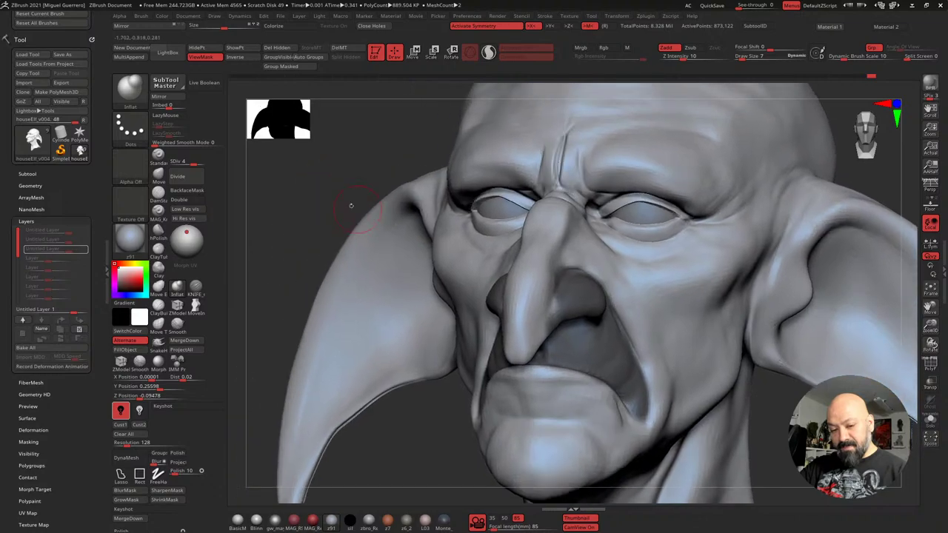
# Invert the mask and reshape the unmasked nostril and upper lip area with the Move brush at draw size 10
pyautogui.click(158, 177)
pyautogui.keyDown('ctrl'); pyautogui.click(301, 192); pyautogui.keyUp('ctrl')
pyautogui.moveTo(300, 192); pyautogui.dragTo(185, 181)
pyautogui.click(158, 176)
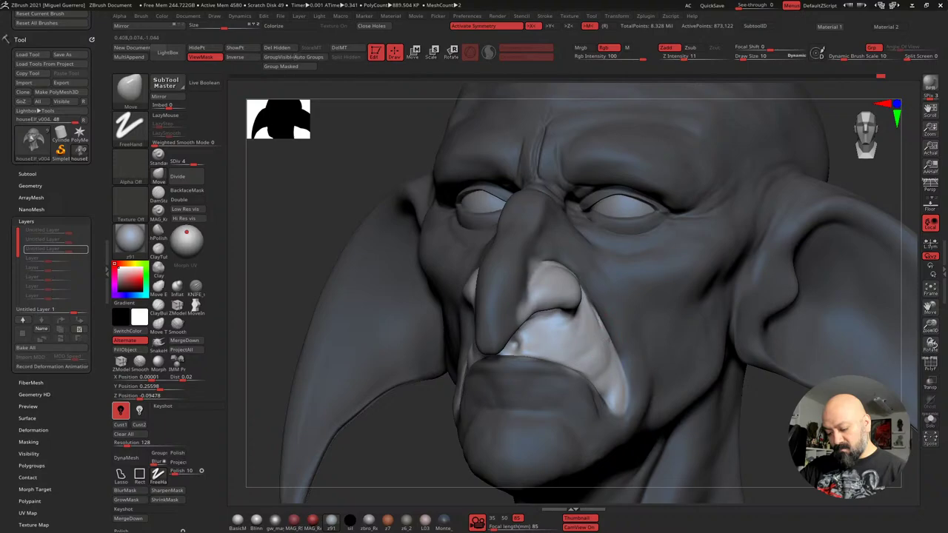
pyautogui.moveTo(319, 203); pyautogui.dragTo(296, 233)
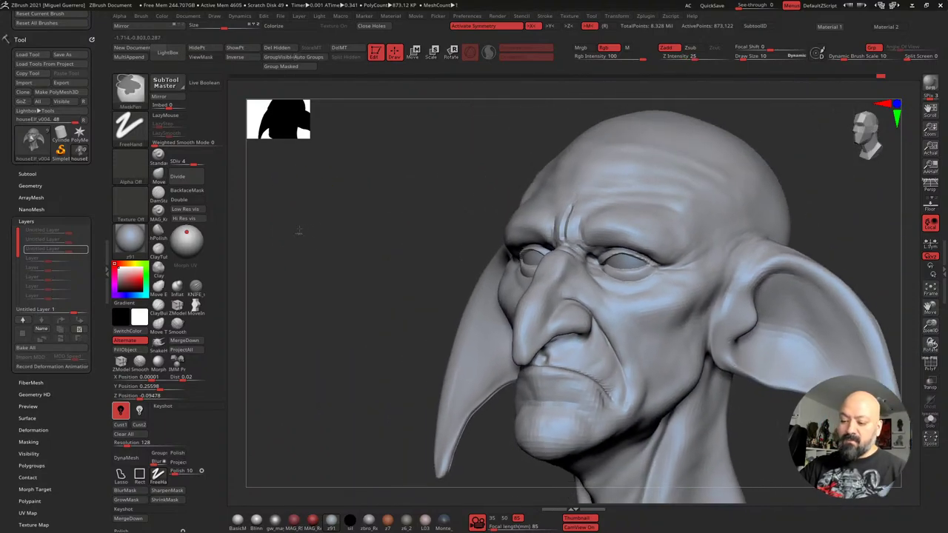
# Change the head's material to the red MAG_RS and view the face from the front
pyautogui.click(311, 520)
pyautogui.click(294, 521)
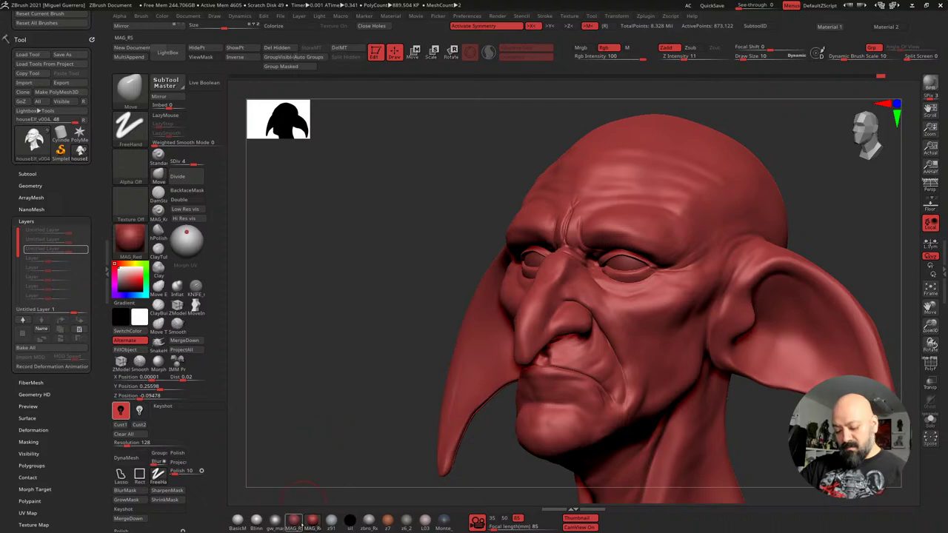
pyautogui.keyDown('alt'); pyautogui.moveTo(353, 347); pyautogui.dragTo(382, 320); pyautogui.keyUp('alt')
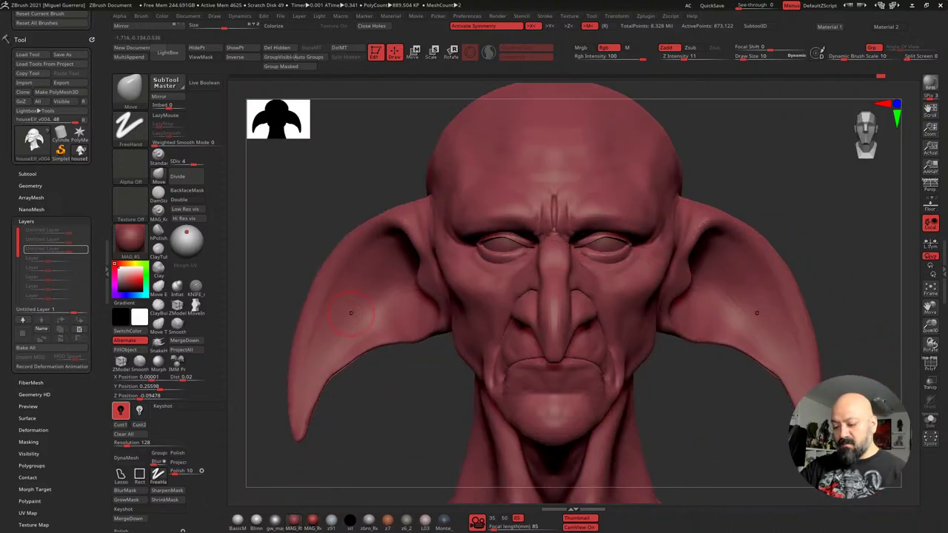
pyautogui.keyDown('alt'); pyautogui.moveTo(275, 232); pyautogui.dragTo(359, 253); pyautogui.keyUp('alt')
# Smooth the creases between the brows and the upper nose bridge at draw size 7
pyautogui.keyDown('shift'); pyautogui.moveTo(423, 166); pyautogui.dragTo(413, 165); pyautogui.keyUp('shift')
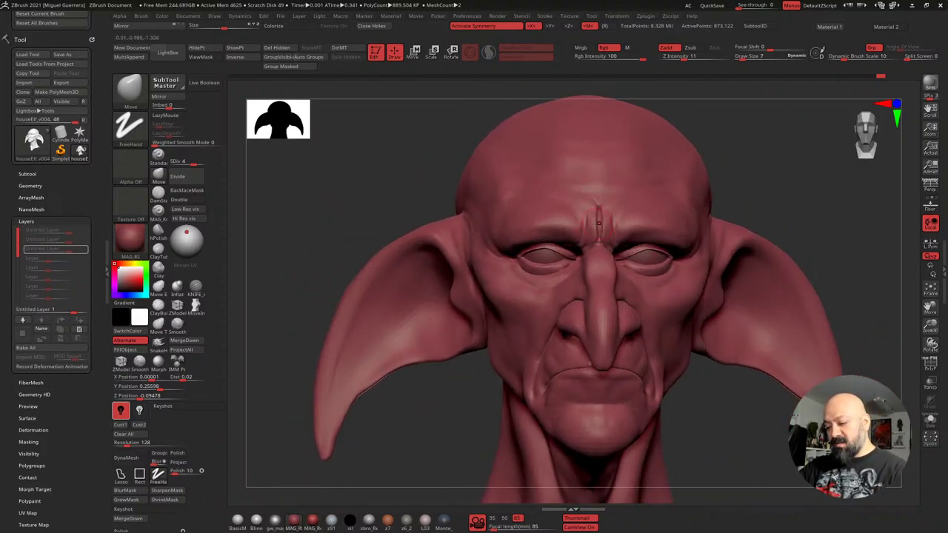
pyautogui.moveTo(594, 195)
pyautogui.keyDown('shift'); pyautogui.mouseDown()
pyautogui.moveTo(576, 203)
pyautogui.moveTo(584, 219)
pyautogui.mouseUp(); pyautogui.keyUp('shift')
pyautogui.moveTo(404, 186)
pyautogui.mouseDown()
pyautogui.moveTo(344, 188)
pyautogui.moveTo(387, 212)
pyautogui.mouseUp()
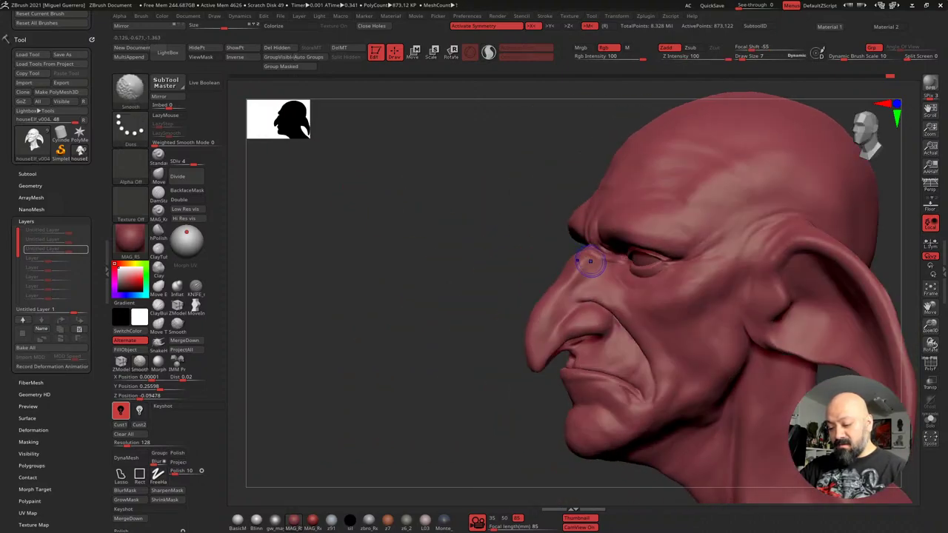
pyautogui.moveTo(436, 252); pyautogui.dragTo(455, 263)
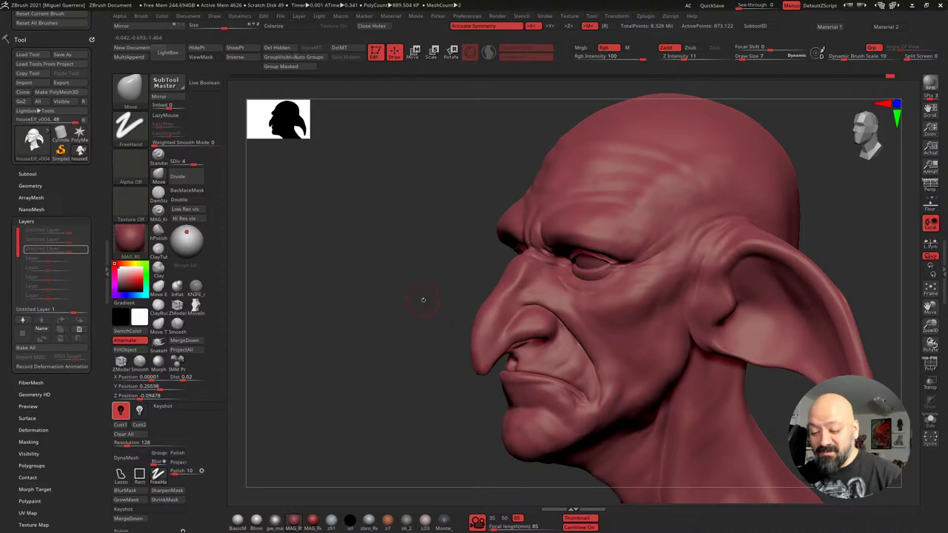
# Adjust the nose bridge and the area between the brows with the Move brush at draw size 10
pyautogui.press('shift')
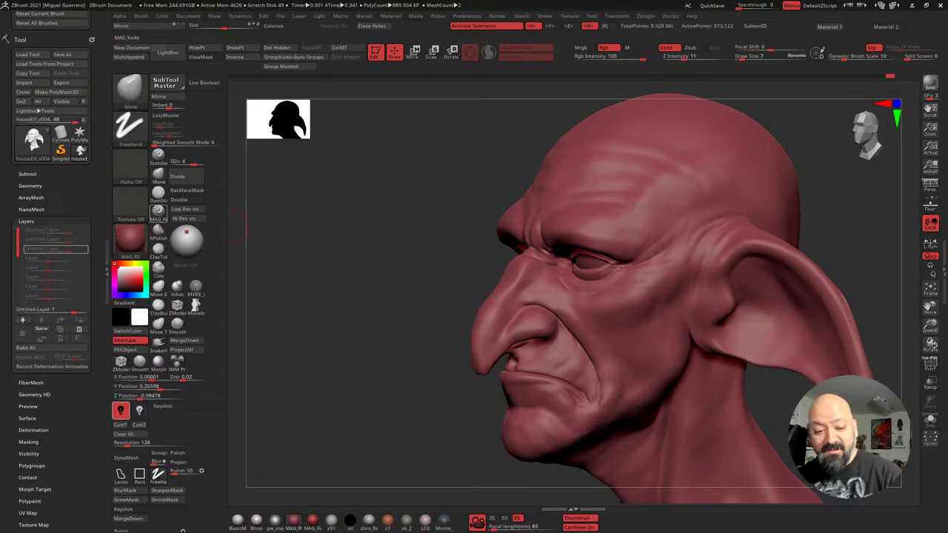
pyautogui.moveTo(252, 211); pyautogui.dragTo(377, 250)
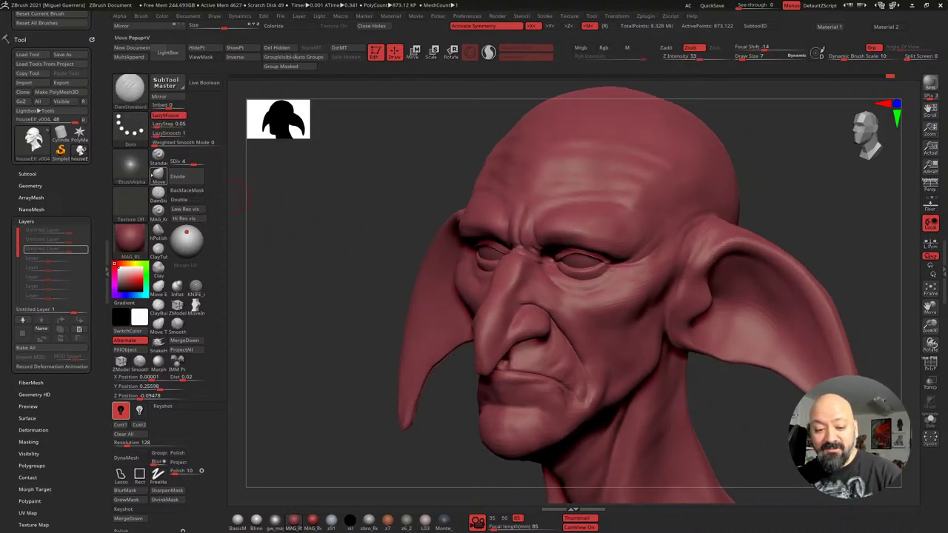
pyautogui.click(158, 175)
pyautogui.moveTo(309, 239); pyautogui.dragTo(337, 245)
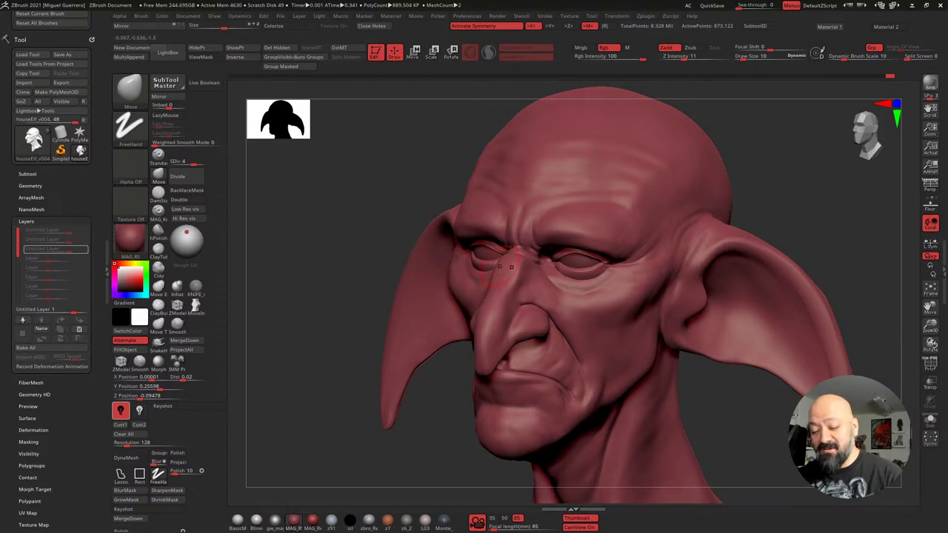
pyautogui.moveTo(275, 194); pyautogui.dragTo(311, 197)
pyautogui.moveTo(511, 236)
pyautogui.mouseDown()
pyautogui.moveTo(516, 275)
pyautogui.moveTo(332, 200)
pyautogui.mouseUp()
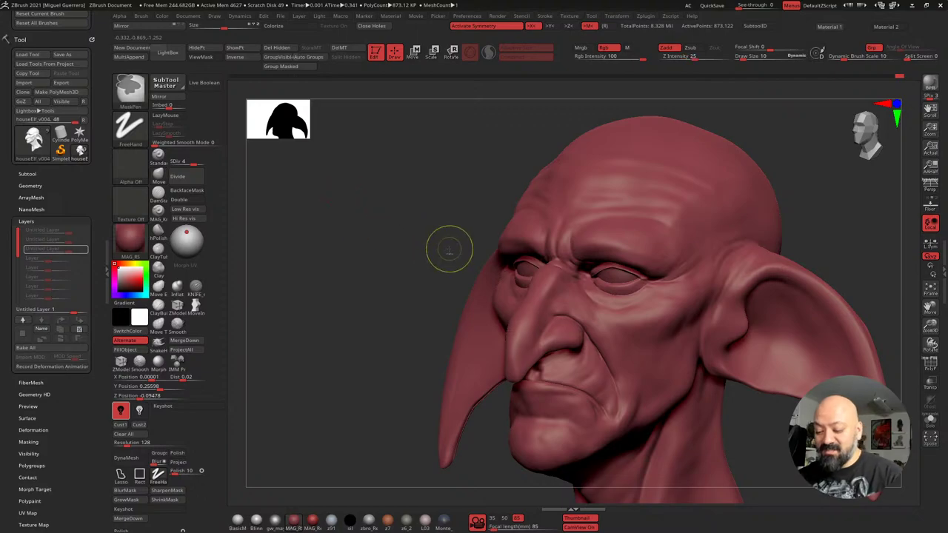
# View the head from its other side and compare the facial folds with the TEN 24 scan reference in the photo viewer
pyautogui.press('ctrl')
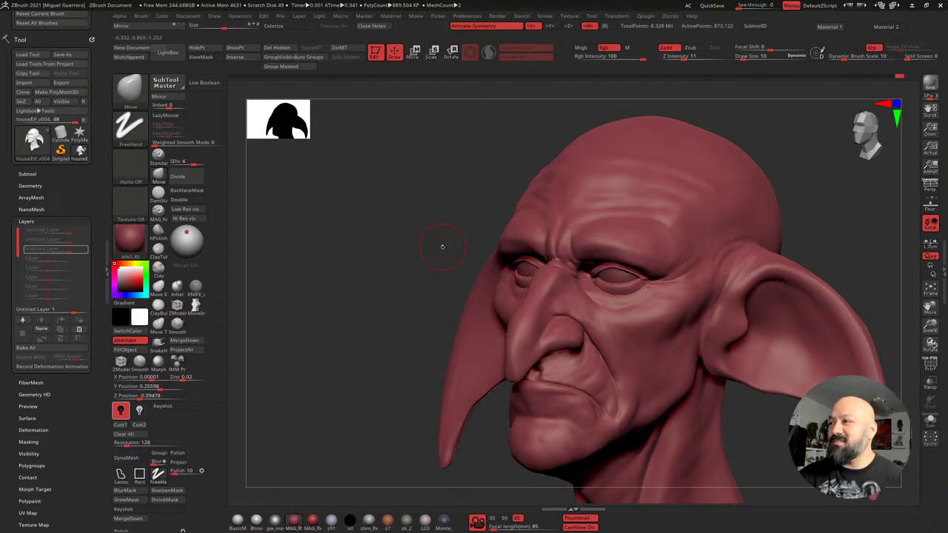
pyautogui.moveTo(347, 294)
pyautogui.mouseDown()
pyautogui.moveTo(314, 219)
pyautogui.moveTo(322, 258)
pyautogui.mouseUp()
pyautogui.moveTo(413, 396)
pyautogui.mouseDown()
pyautogui.moveTo(413, 378)
pyautogui.moveTo(420, 389)
pyautogui.moveTo(408, 351)
pyautogui.mouseUp()
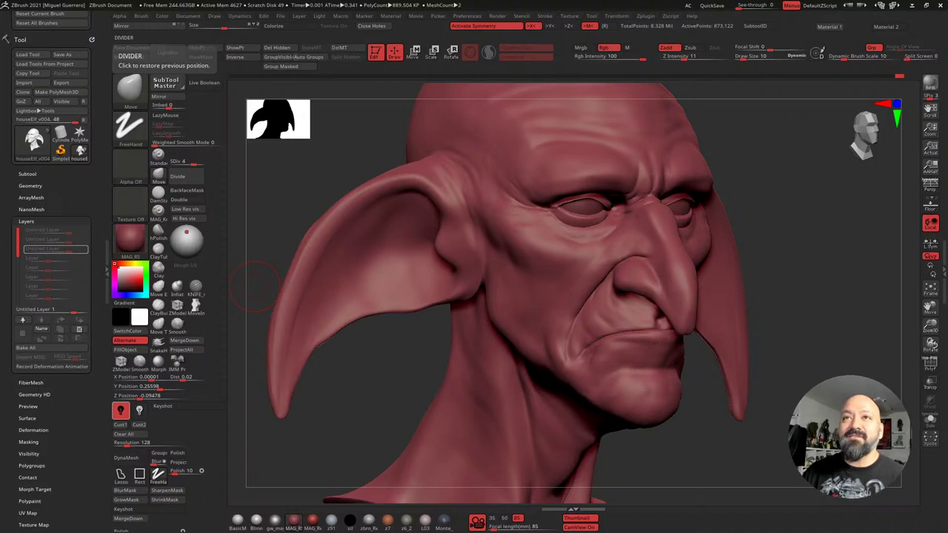
pyautogui.hotkey('alt', 'Tab')
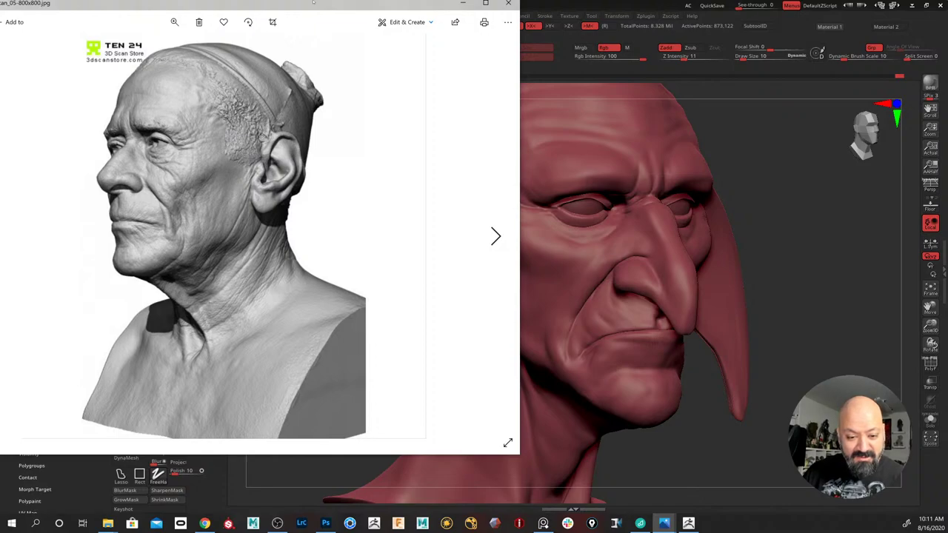
pyautogui.moveTo(313, 3); pyautogui.dragTo(313, 9)
pyautogui.click(43, 255)
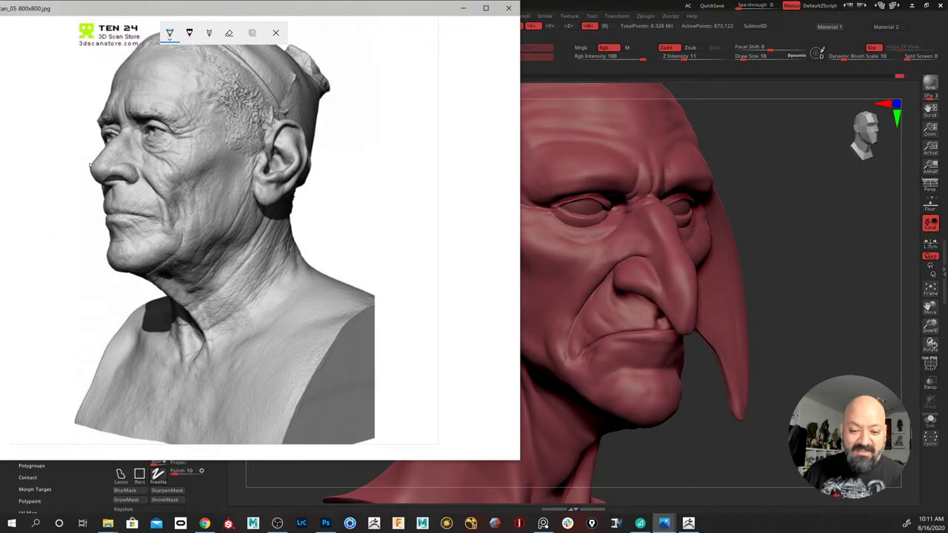
pyautogui.moveTo(330, 2); pyautogui.dragTo(415, 0)
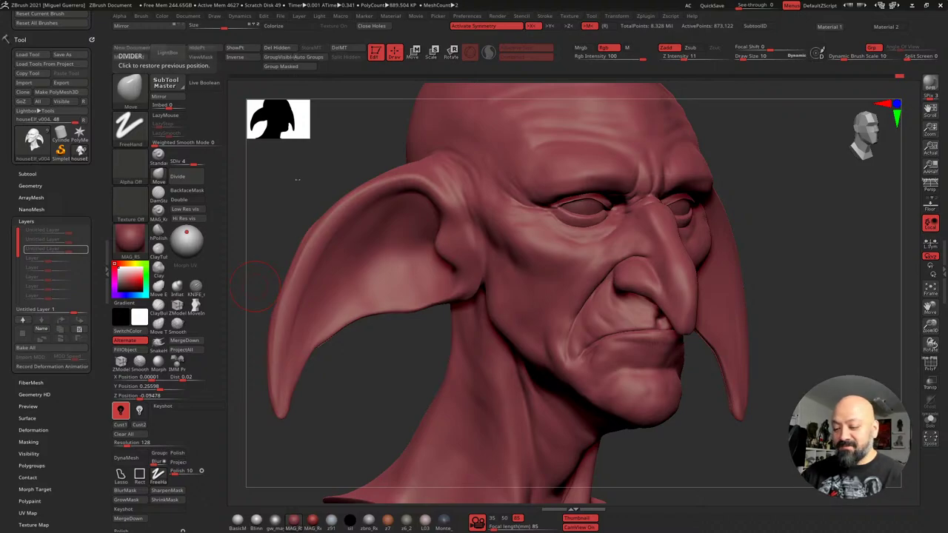
# Return to ZBrush and save the house elf tool to disk
pyautogui.moveTo(296, 177); pyautogui.dragTo(251, 158)
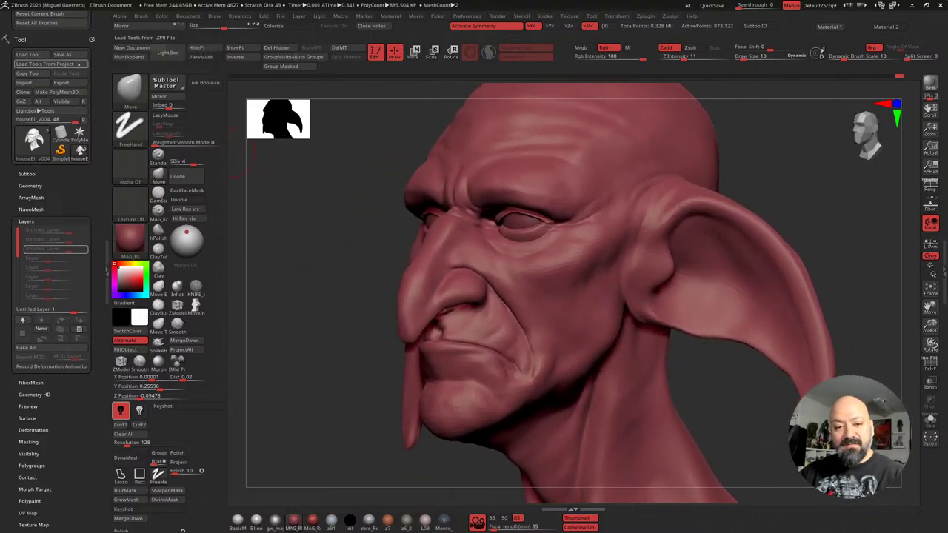
pyautogui.scroll(2, 77, 86)
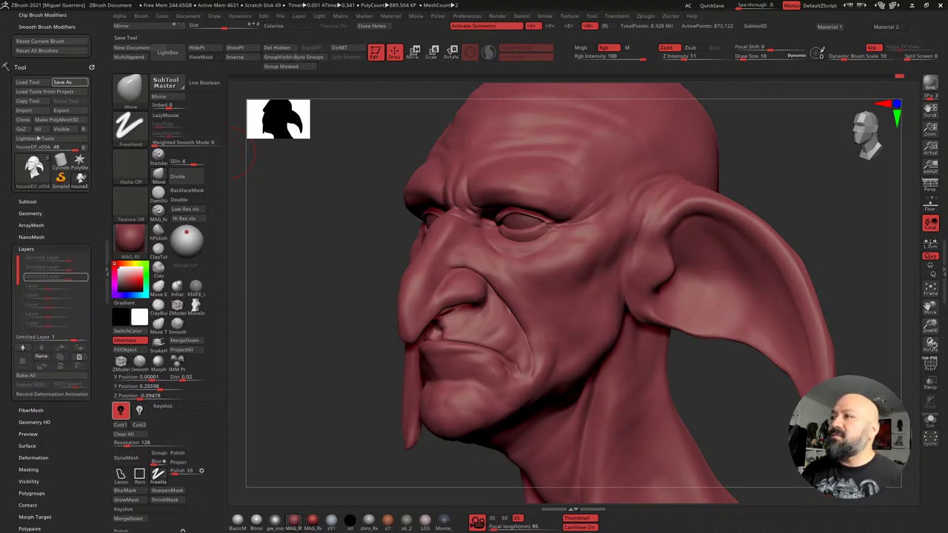
pyautogui.hotkey('ctrl', 's')
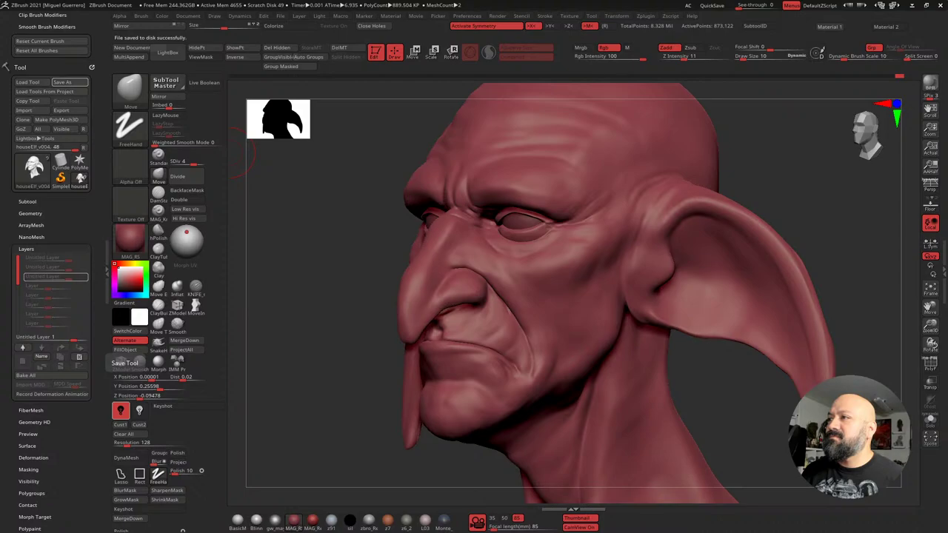
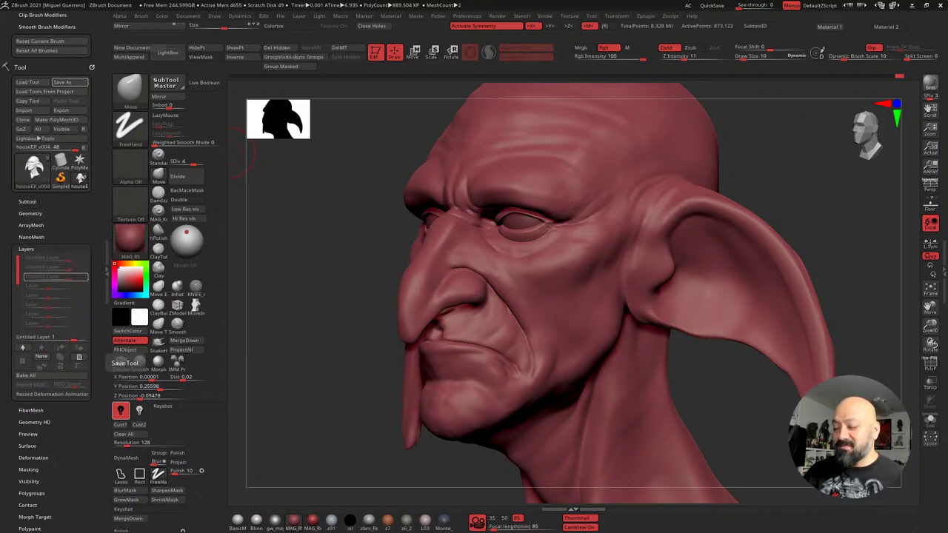
# Mask the nasolabial fold and the area below the lower lip and mouth corner at draw size 3, and invert the mask
pyautogui.moveTo(328, 294)
pyautogui.mouseDown()
pyautogui.moveTo(319, 309)
pyautogui.moveTo(318, 271)
pyautogui.moveTo(303, 288)
pyautogui.mouseUp()
pyautogui.press('[')
pyautogui.press('[')
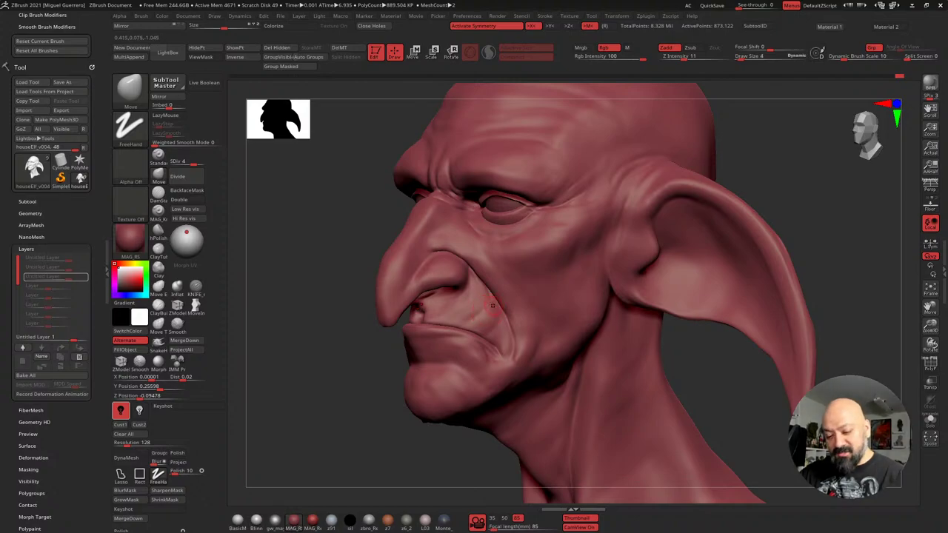
pyautogui.moveTo(495, 303)
pyautogui.keyDown('ctrl'); pyautogui.mouseDown()
pyautogui.moveTo(501, 372)
pyautogui.moveTo(503, 318)
pyautogui.mouseUp(); pyautogui.keyUp('ctrl')
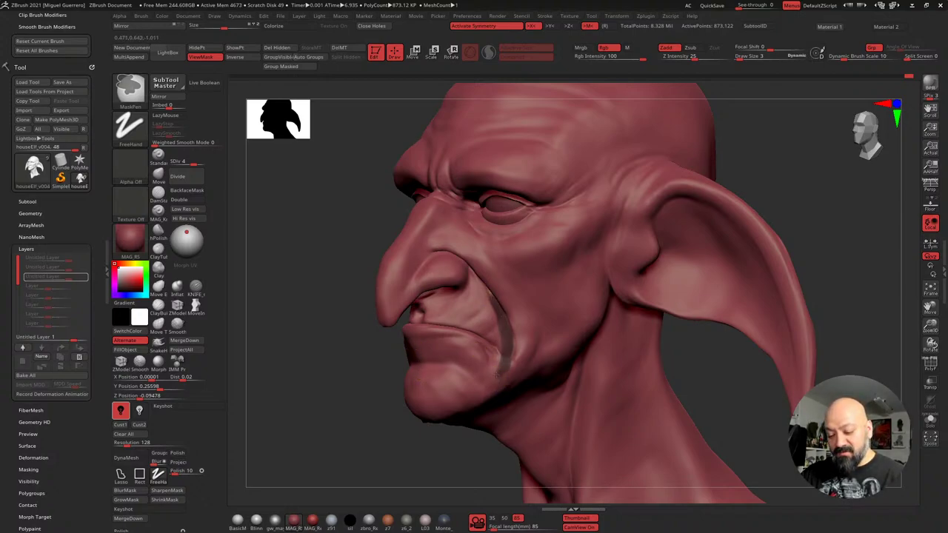
pyautogui.moveTo(383, 343); pyautogui.dragTo(378, 341)
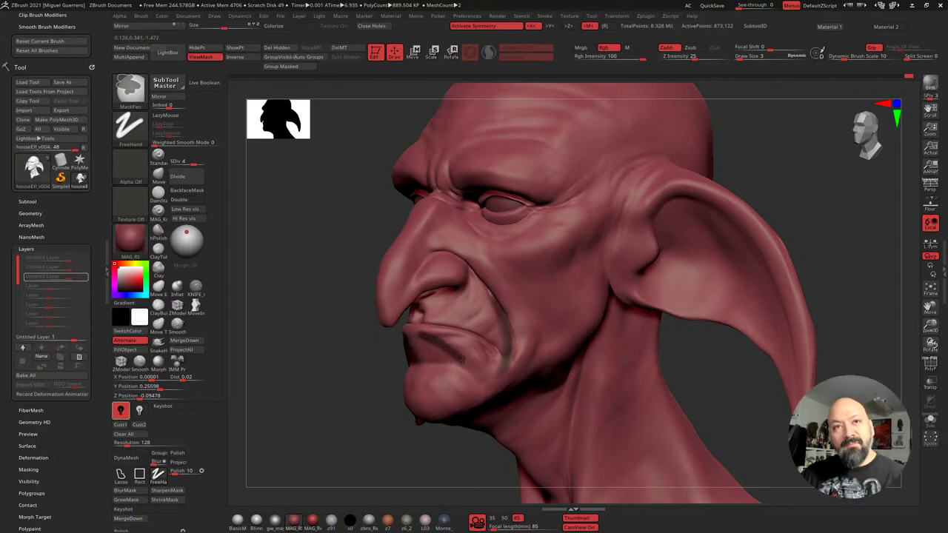
pyautogui.moveTo(443, 335)
pyautogui.keyDown('ctrl'); pyautogui.mouseDown()
pyautogui.moveTo(470, 359)
pyautogui.moveTo(453, 361)
pyautogui.moveTo(427, 340)
pyautogui.mouseUp(); pyautogui.keyUp('ctrl')
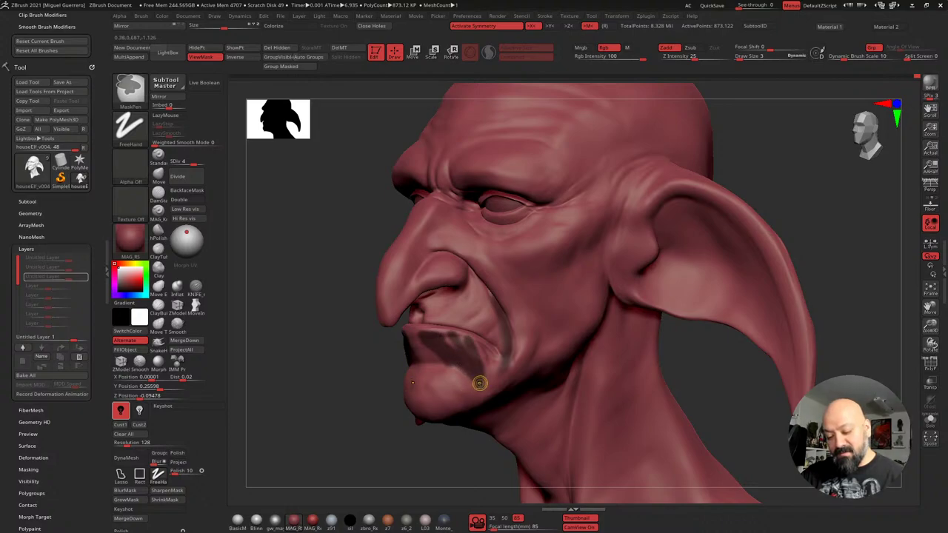
pyautogui.keyDown('ctrl'); pyautogui.click(346, 361); pyautogui.keyUp('ctrl')
pyautogui.moveTo(297, 361); pyautogui.dragTo(323, 363)
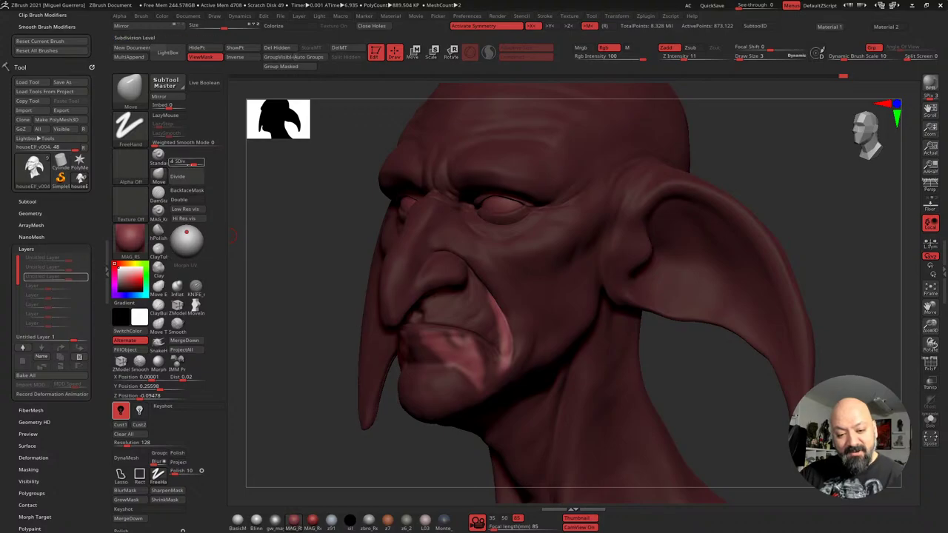
# Inflate the unmasked folds around the mouth at subdivision level 3 with Inflat at draw size 7, return to level 4 and clear the mask
pyautogui.click(187, 161)
pyautogui.click(177, 287)
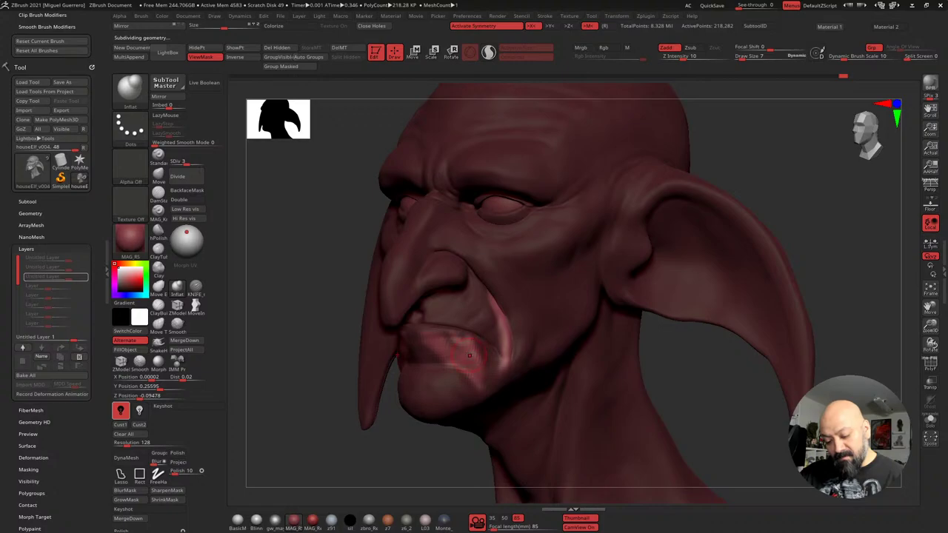
pyautogui.moveTo(429, 334); pyautogui.dragTo(445, 346)
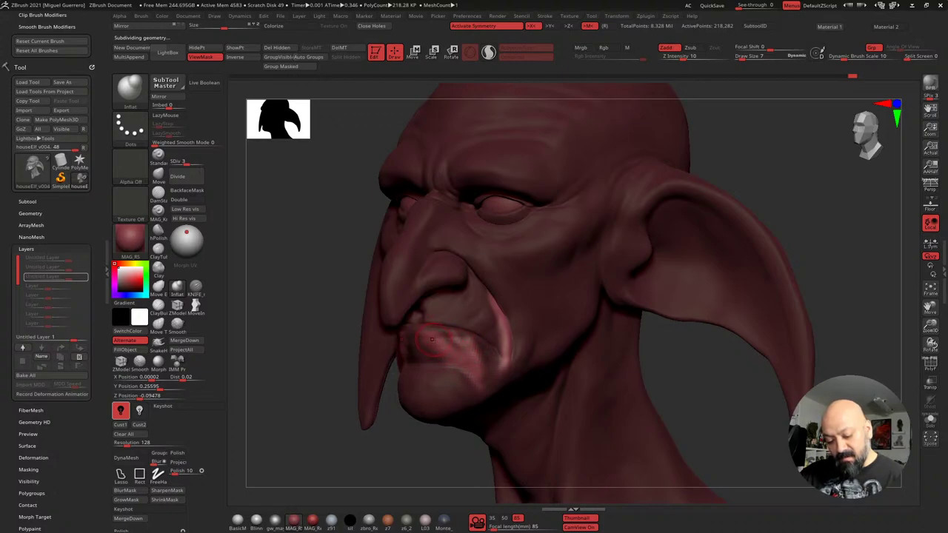
pyautogui.moveTo(344, 316); pyautogui.dragTo(312, 301)
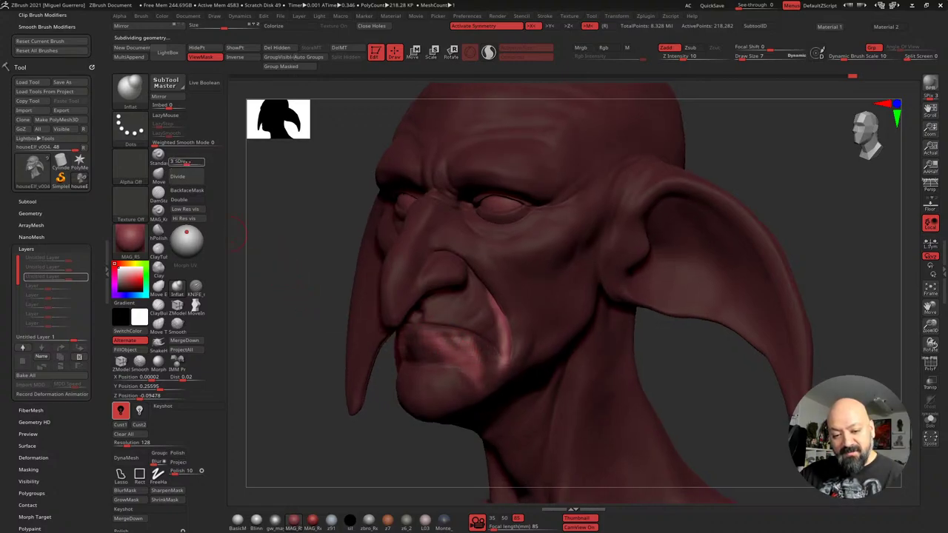
pyautogui.click(189, 161)
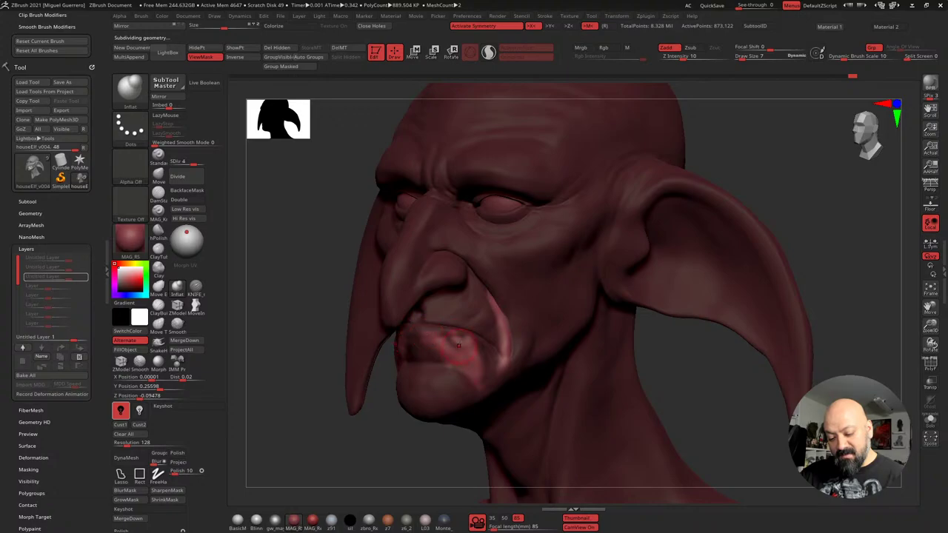
pyautogui.keyDown('ctrl'); pyautogui.moveTo(333, 300); pyautogui.dragTo(290, 283); pyautogui.keyUp('ctrl')
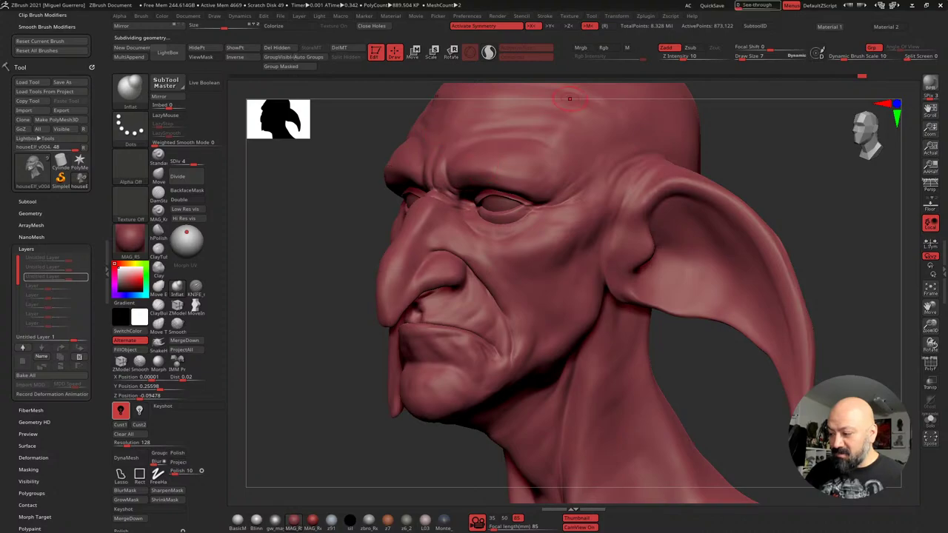
# Compare the mouth folds before and after the inflation by jumping between earlier and latest states in the undo history
pyautogui.click(842, 77)
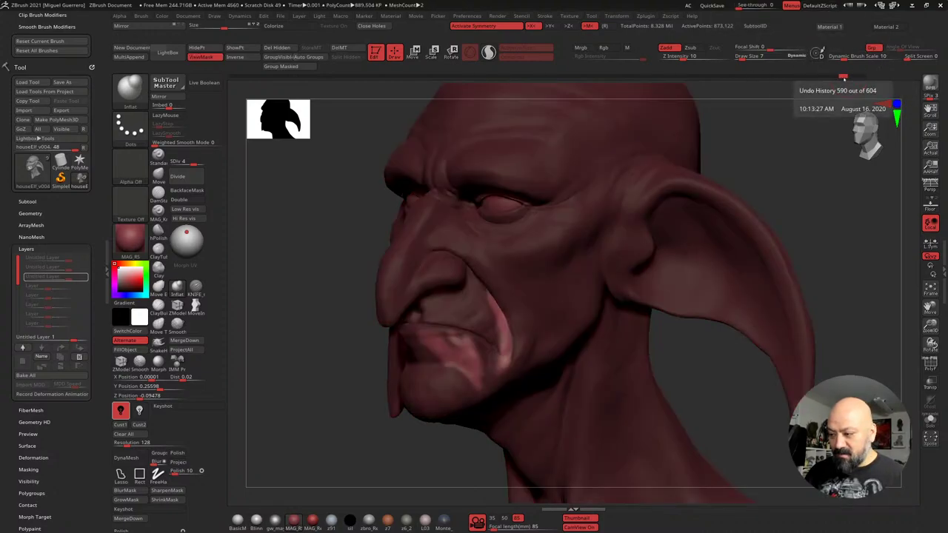
pyautogui.click(832, 77)
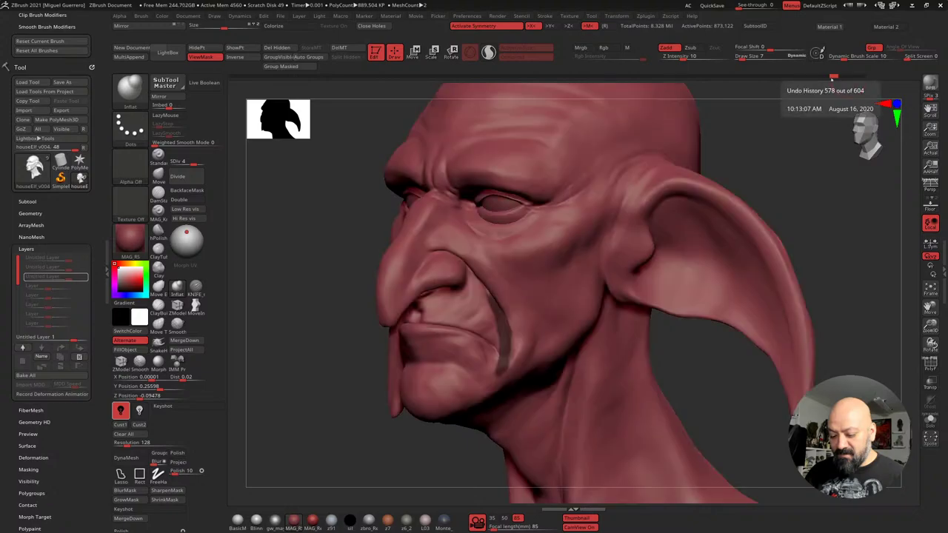
pyautogui.click(863, 77)
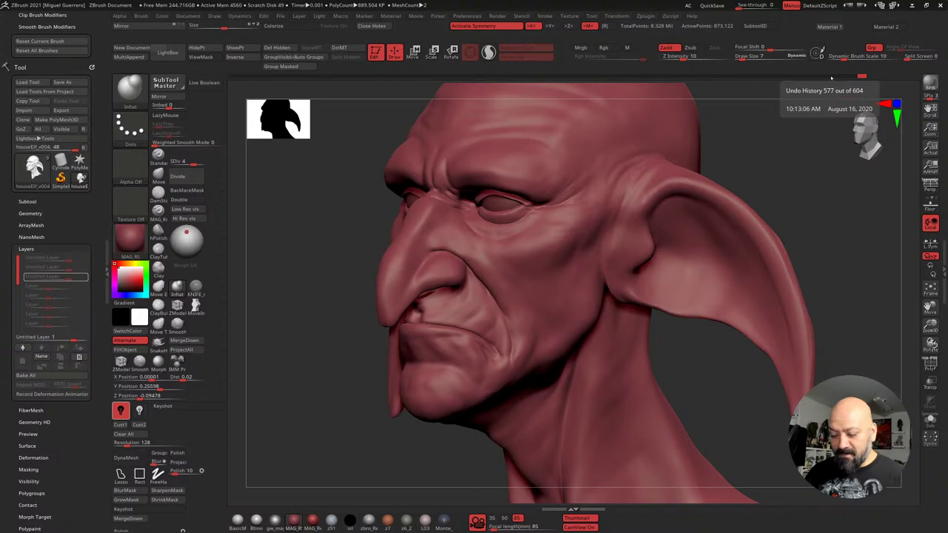
pyautogui.click(832, 76)
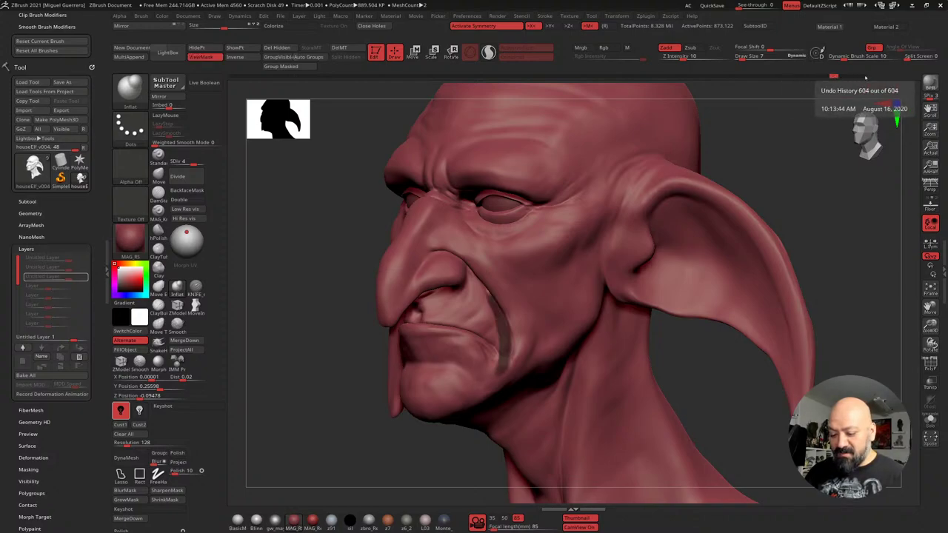
pyautogui.click(864, 77)
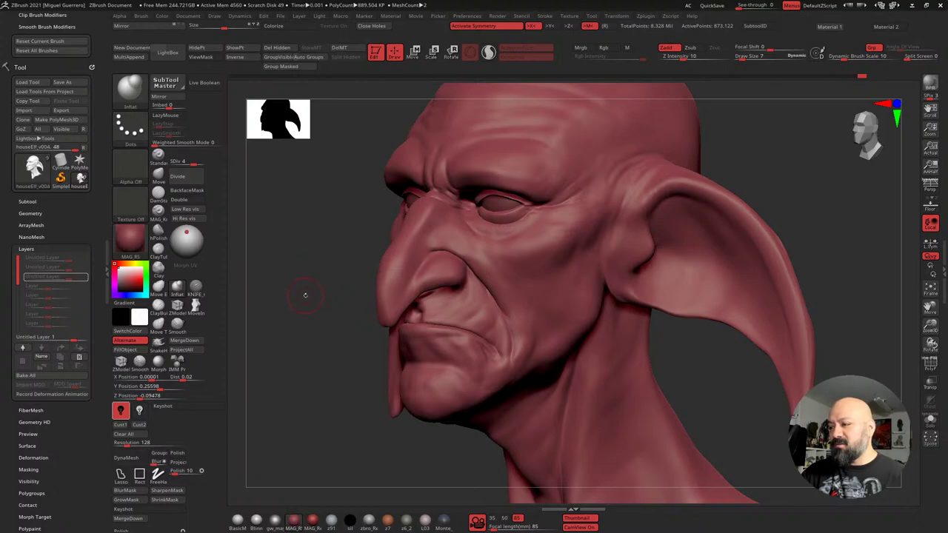
# Mask a band from the cheekbone down the cheek hollow, finishing at draw size 7, and invert the mask
pyautogui.moveTo(302, 302)
pyautogui.mouseDown()
pyautogui.moveTo(359, 298)
pyautogui.moveTo(292, 304)
pyautogui.moveTo(311, 325)
pyautogui.moveTo(302, 299)
pyautogui.mouseUp()
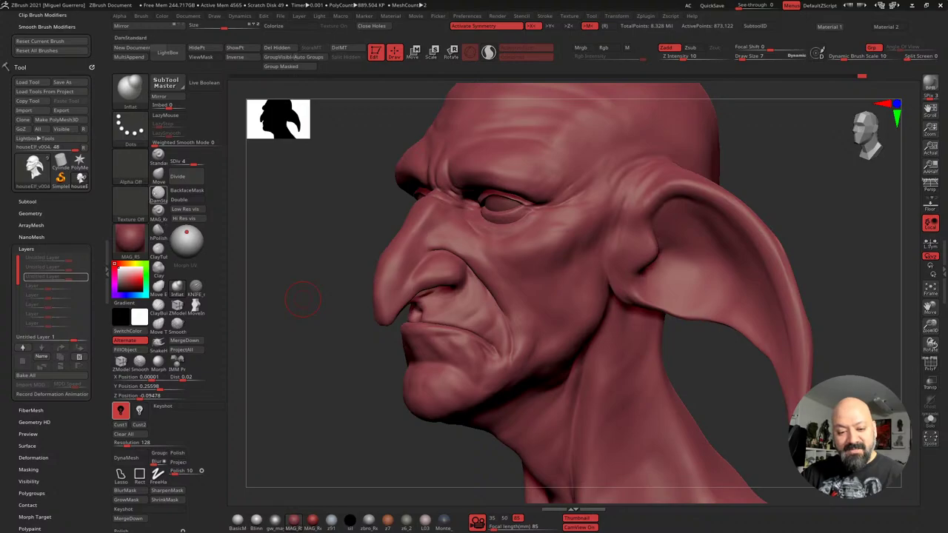
pyautogui.click(156, 194)
pyautogui.press(']')
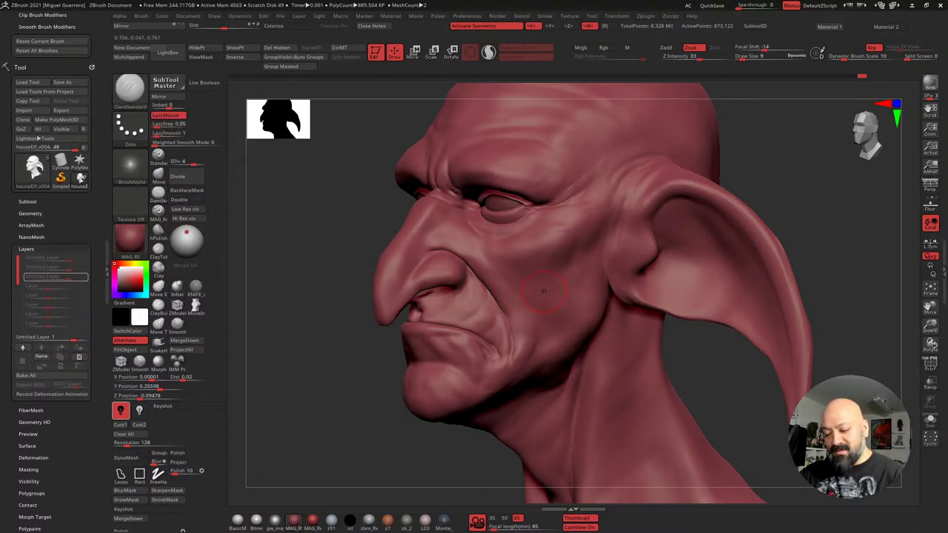
pyautogui.press('ctrl')
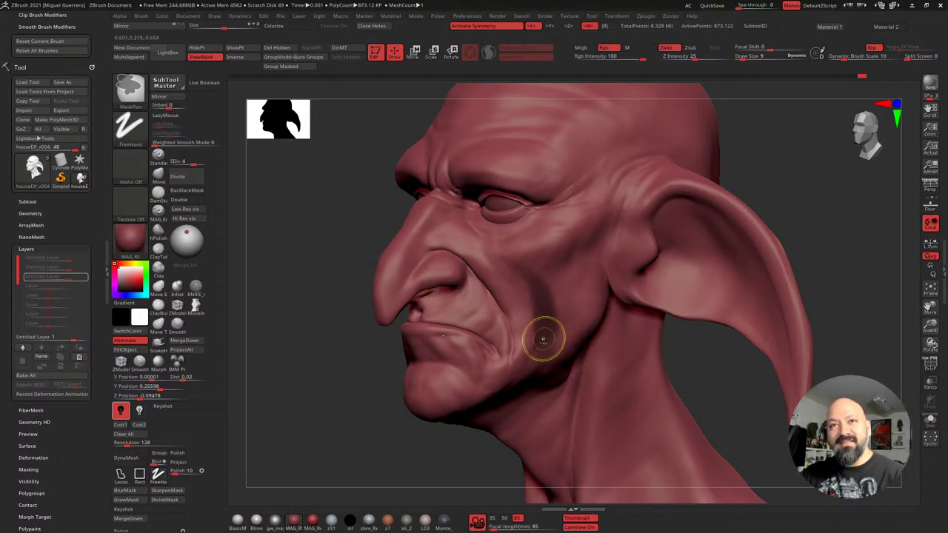
pyautogui.moveTo(541, 310)
pyautogui.keyDown('ctrl'); pyautogui.mouseDown()
pyautogui.moveTo(552, 268)
pyautogui.moveTo(554, 305)
pyautogui.moveTo(512, 261)
pyautogui.moveTo(544, 257)
pyautogui.mouseUp(); pyautogui.keyUp('ctrl')
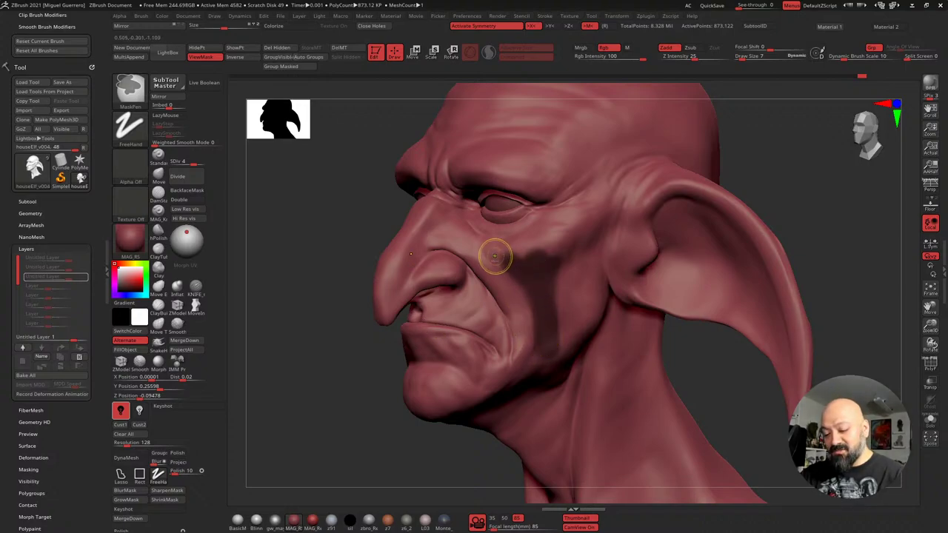
pyautogui.moveTo(505, 254)
pyautogui.keyDown('ctrl'); pyautogui.mouseDown()
pyautogui.moveTo(554, 247)
pyautogui.moveTo(536, 255)
pyautogui.moveTo(584, 221)
pyautogui.moveTo(515, 254)
pyautogui.moveTo(547, 238)
pyautogui.mouseUp(); pyautogui.keyUp('ctrl')
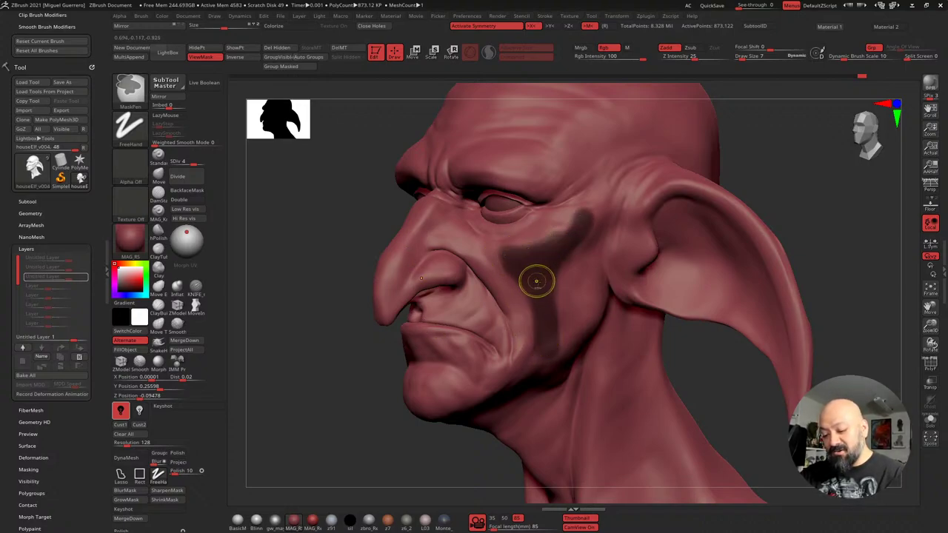
pyautogui.keyDown('ctrl'); pyautogui.click(311, 249); pyautogui.keyUp('ctrl')
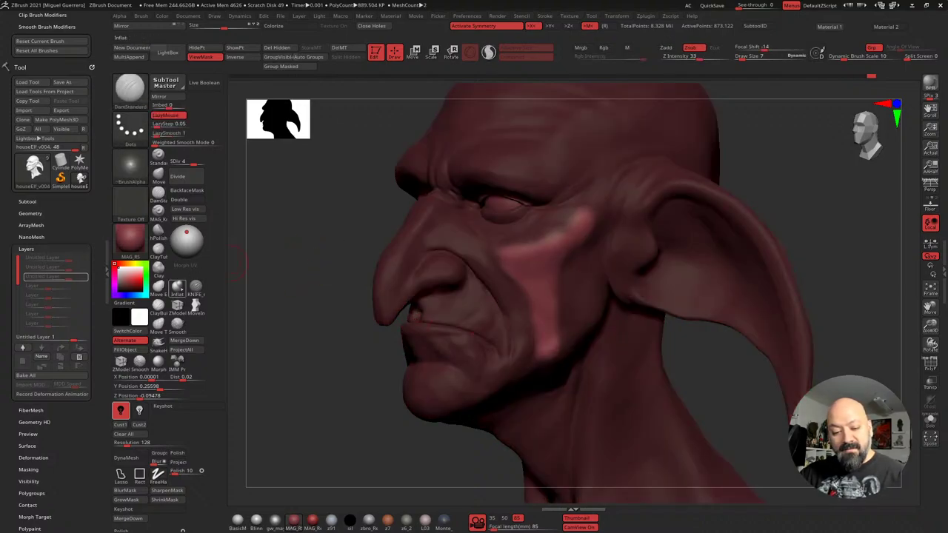
# Undo the first Inflat stroke on the unmasked cheek band and rework it at subdivision level 3 with draw size 10
pyautogui.click(177, 287)
pyautogui.moveTo(534, 276); pyautogui.dragTo(535, 294)
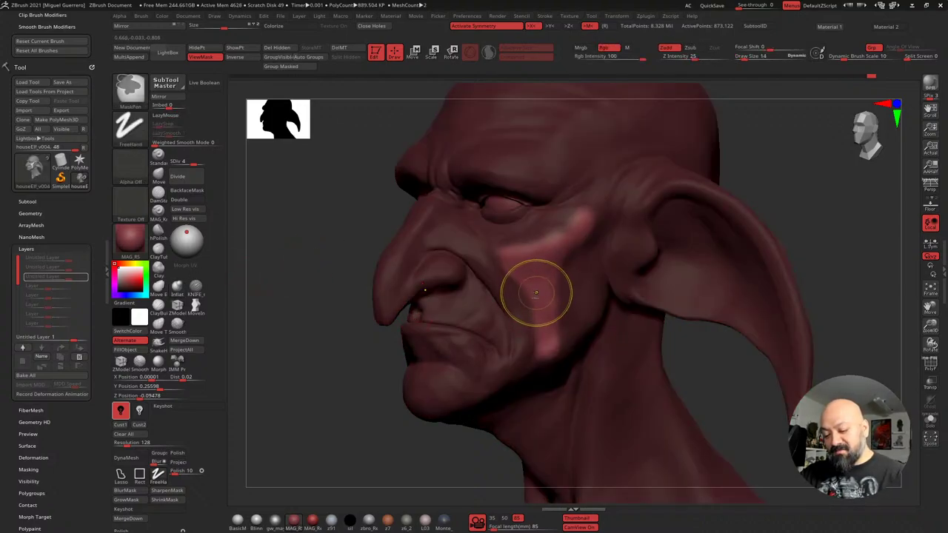
pyautogui.hotkey('ctrl', 'z')
pyautogui.click(186, 162)
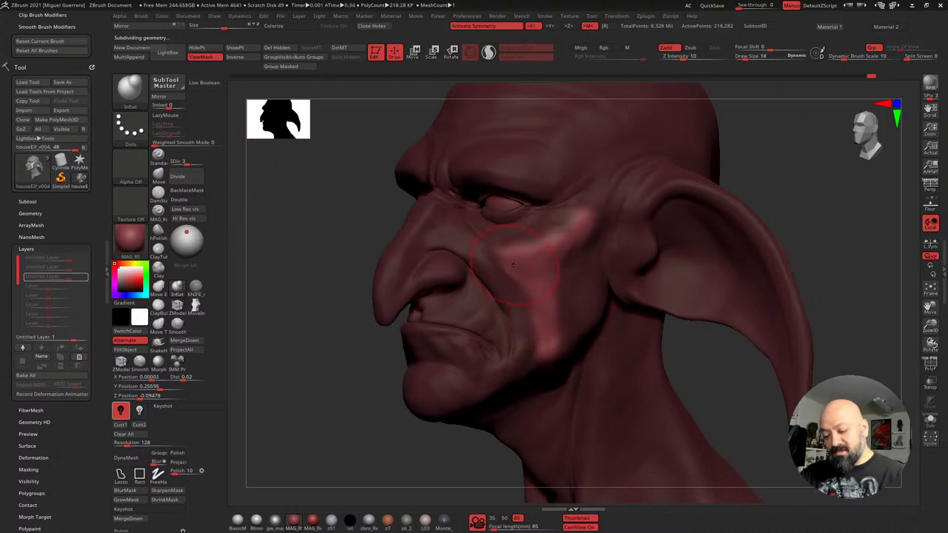
pyautogui.press('[')
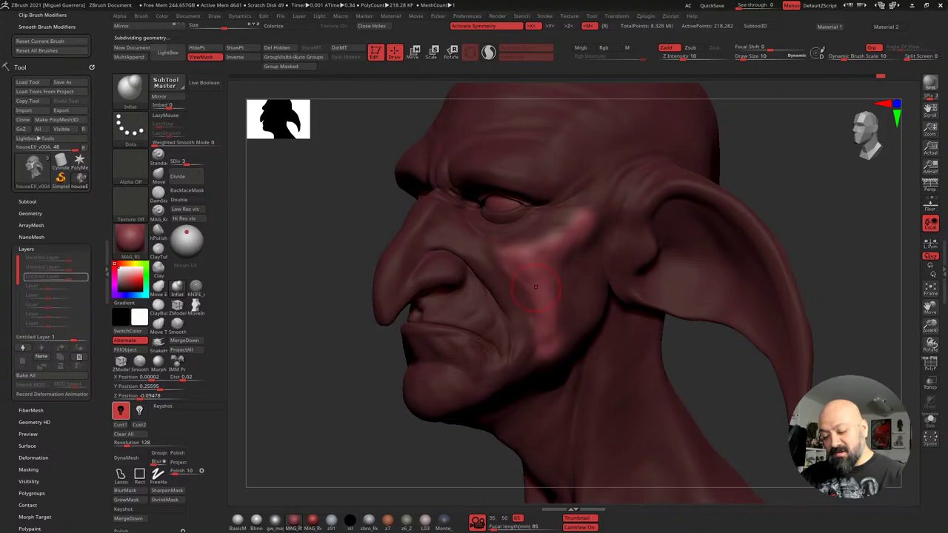
pyautogui.moveTo(255, 249); pyautogui.dragTo(307, 250)
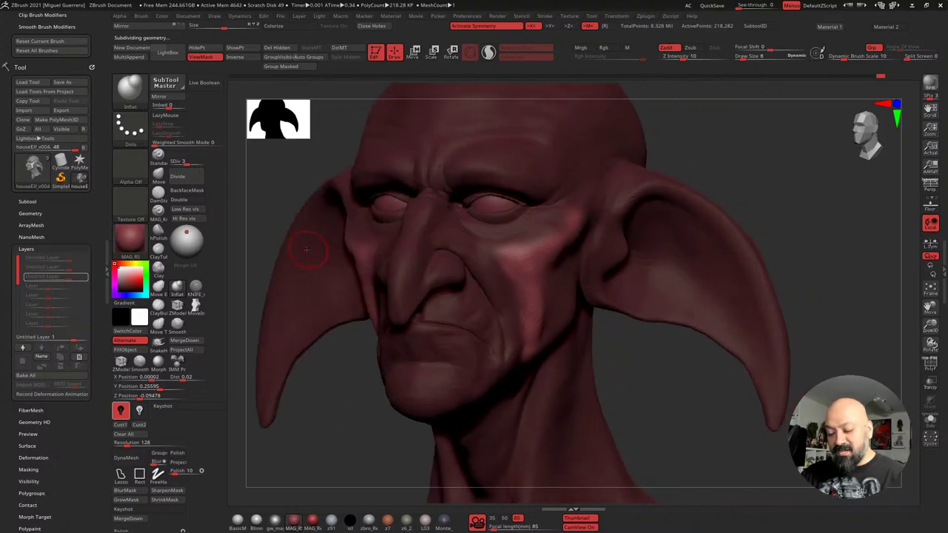
pyautogui.moveTo(280, 178); pyautogui.dragTo(256, 171)
# Invert the cheek mask, refine the surrounding cheek and jaw with Inflat at draw size 8, and clear the mask
pyautogui.keyDown('ctrl'); pyautogui.click(300, 183); pyautogui.keyUp('ctrl')
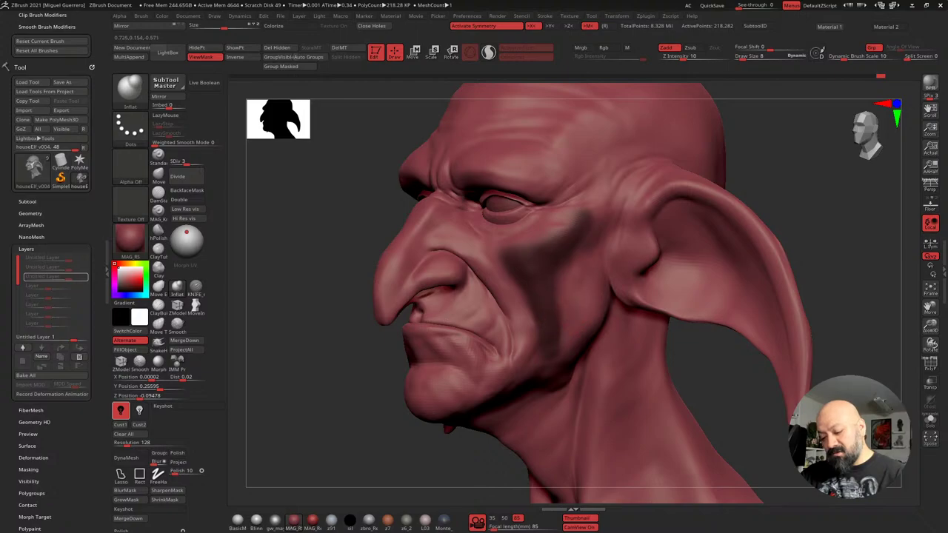
pyautogui.moveTo(523, 277); pyautogui.dragTo(559, 326)
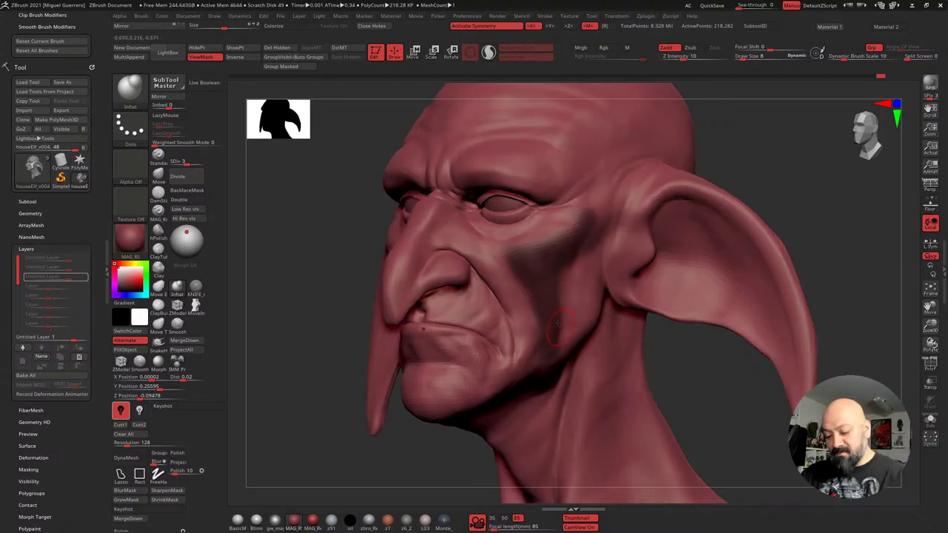
pyautogui.moveTo(325, 230); pyautogui.dragTo(313, 232)
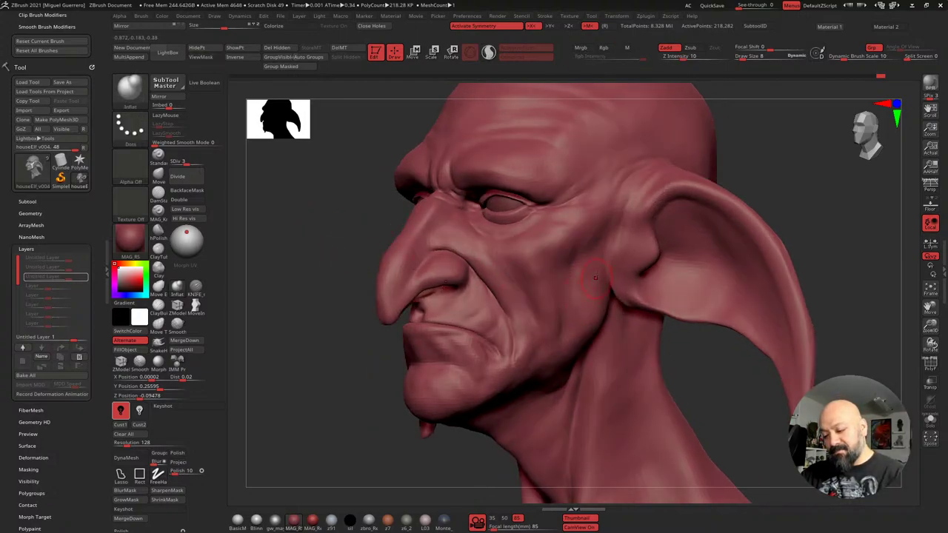
# Mask streaks for skin folds along the jaw and under the chin into the upper neck at draw size 8, and invert the mask
pyautogui.moveTo(339, 318)
pyautogui.mouseDown()
pyautogui.moveTo(326, 282)
pyautogui.moveTo(318, 288)
pyautogui.moveTo(269, 260)
pyautogui.mouseUp()
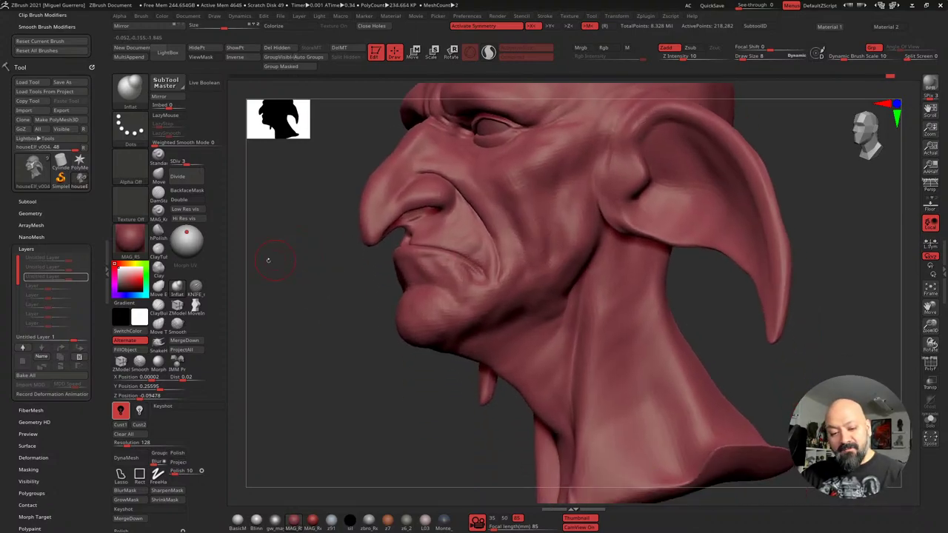
pyautogui.press('ctrl')
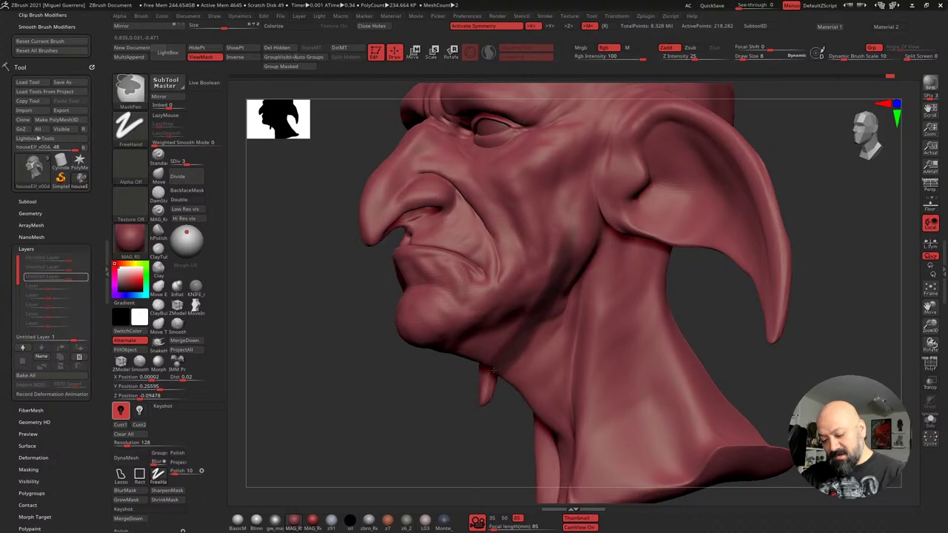
pyautogui.keyDown('ctrl'); pyautogui.moveTo(563, 288); pyautogui.dragTo(531, 390); pyautogui.keyUp('ctrl')
pyautogui.moveTo(521, 276)
pyautogui.keyDown('ctrl'); pyautogui.mouseDown()
pyautogui.moveTo(511, 303)
pyautogui.moveTo(470, 347)
pyautogui.moveTo(535, 280)
pyautogui.mouseUp(); pyautogui.keyUp('ctrl')
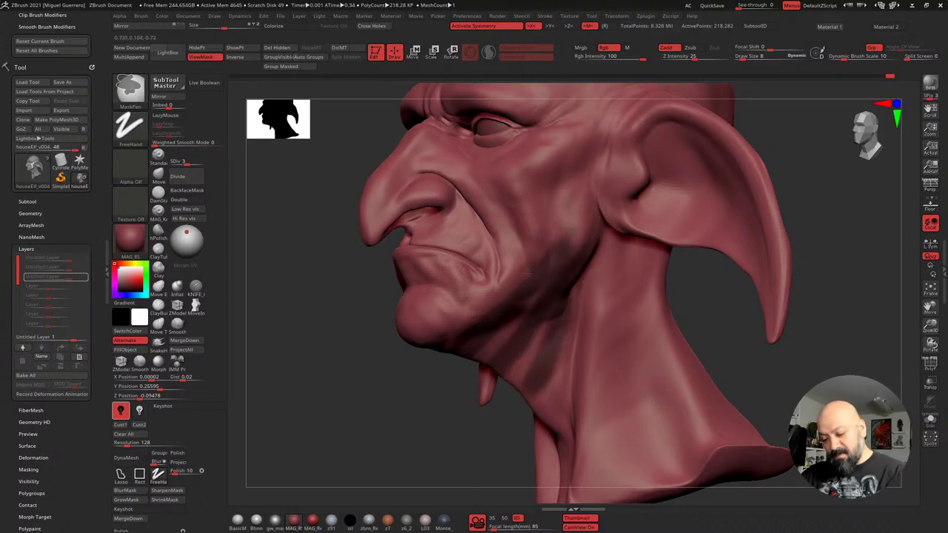
pyautogui.keyDown('ctrl'); pyautogui.click(312, 308); pyautogui.keyUp('ctrl')
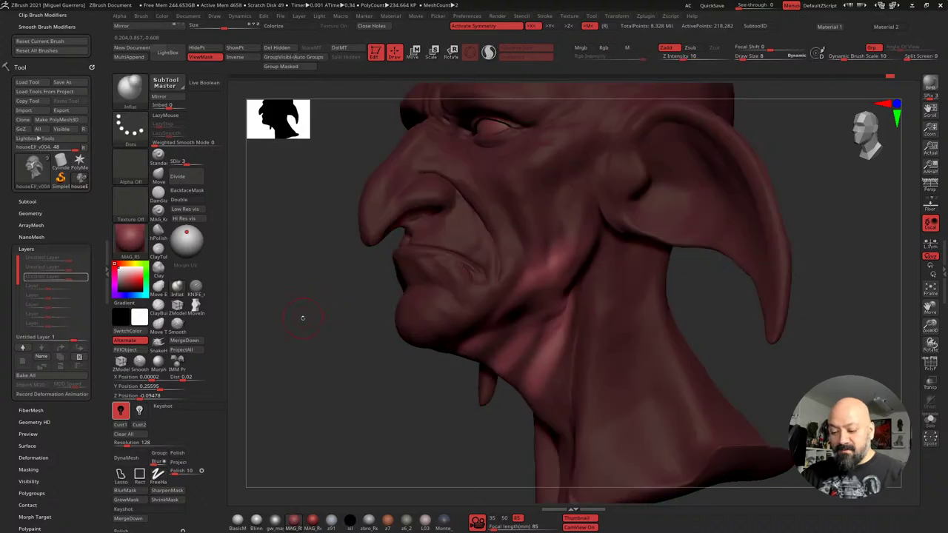
# Build up the unmasked jaw and neck folds with Clay at draw size 10 and Inflat at draw size 9, and clear the mask
pyautogui.moveTo(300, 318); pyautogui.dragTo(274, 309)
pyautogui.click(159, 268)
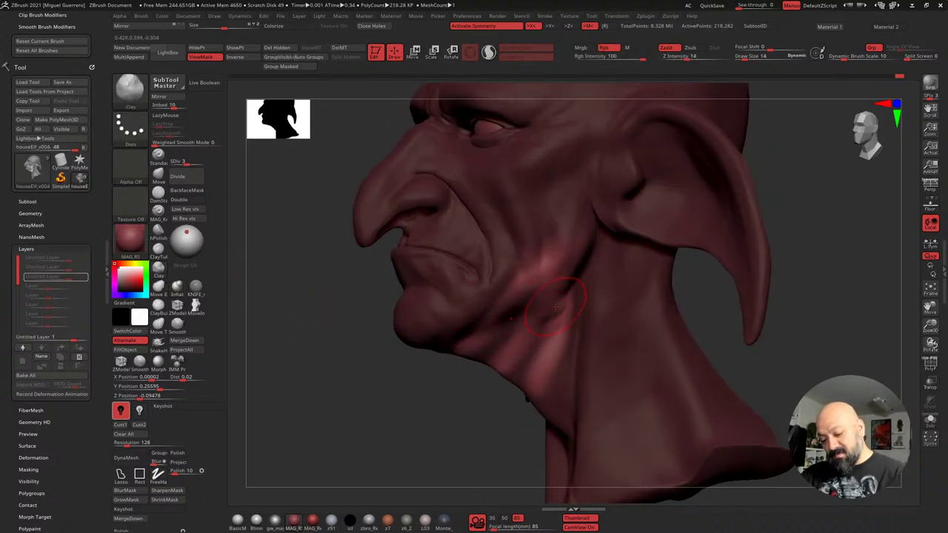
pyautogui.press('shift')
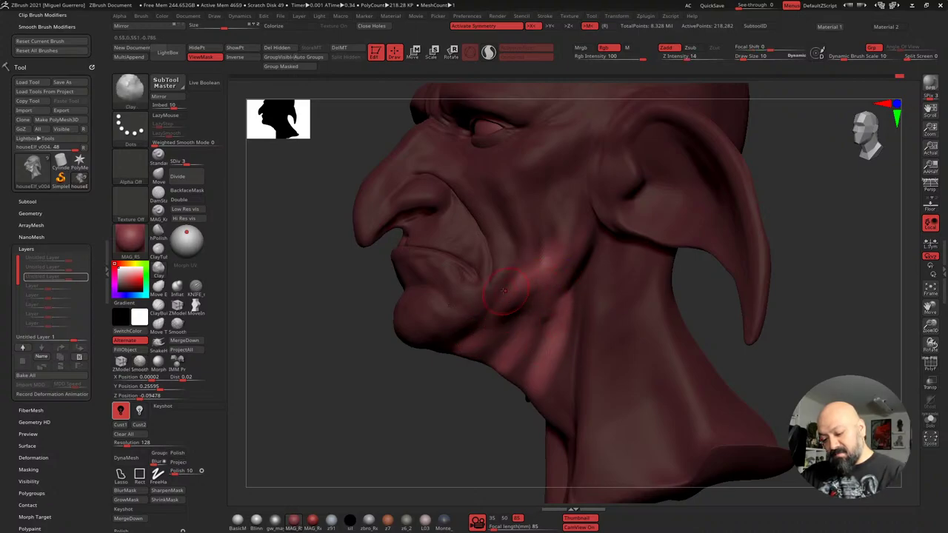
pyautogui.click(177, 287)
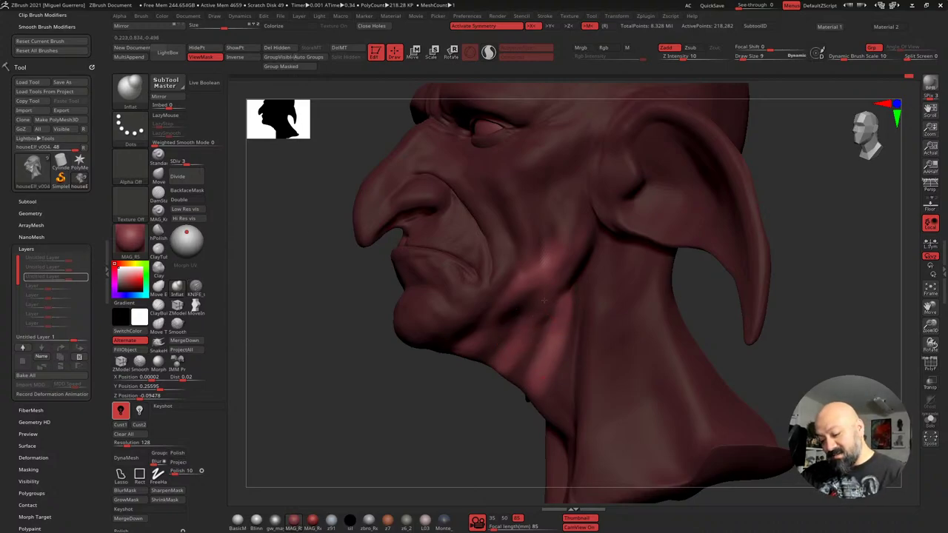
pyautogui.moveTo(544, 300); pyautogui.dragTo(512, 308)
pyautogui.moveTo(331, 313)
pyautogui.keyDown('ctrl'); pyautogui.mouseDown()
pyautogui.moveTo(327, 339)
pyautogui.moveTo(349, 357)
pyautogui.mouseUp(); pyautogui.keyUp('ctrl')
pyautogui.moveTo(387, 382); pyautogui.dragTo(363, 371)
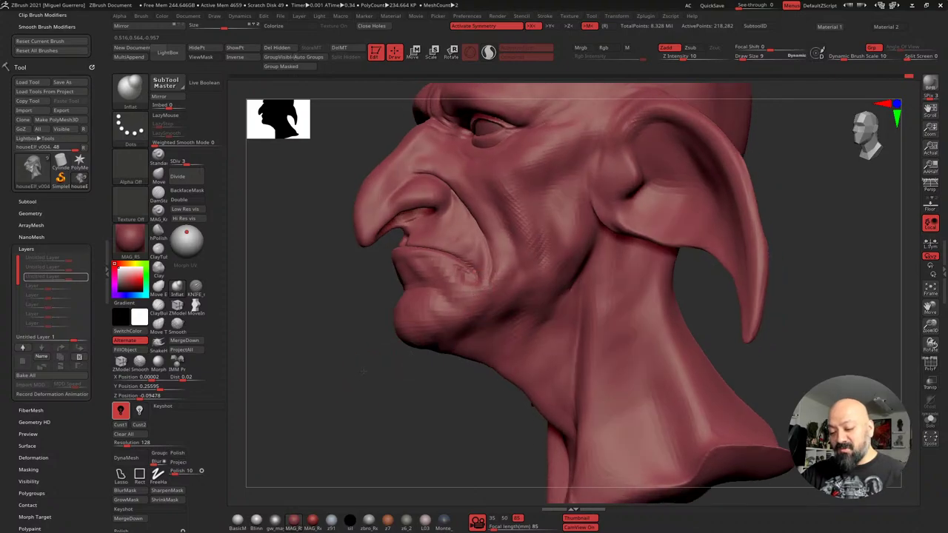
# Raise the head to subdivision level 4 and refine the folds below the jaw with Inflat, Smooth and Clay at draw size 9
pyautogui.hotkey('ctrl', 'z')
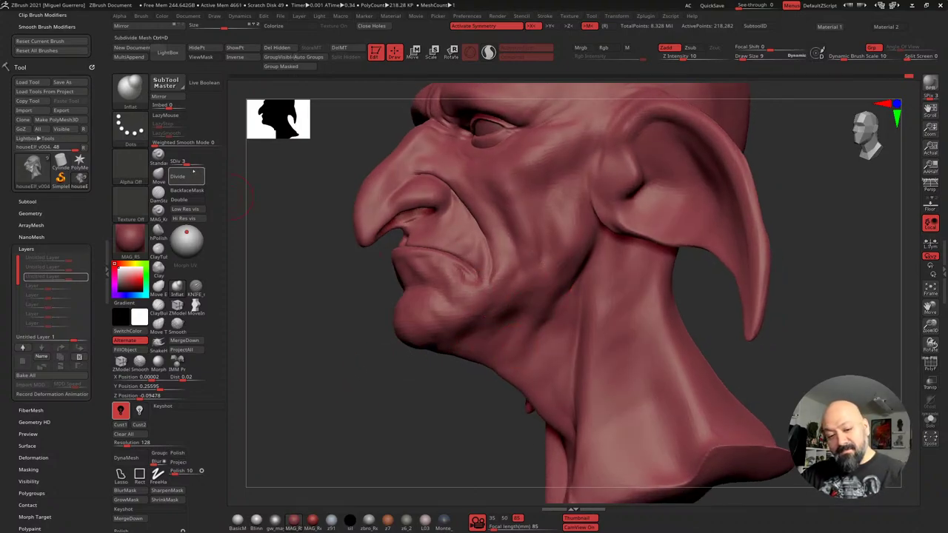
pyautogui.click(194, 162)
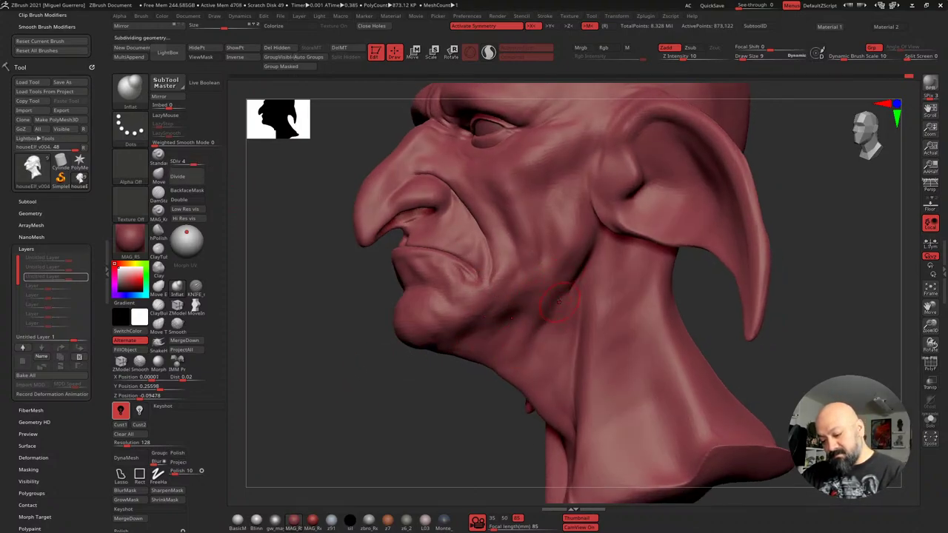
pyautogui.moveTo(566, 290); pyautogui.dragTo(583, 259)
pyautogui.moveTo(356, 284); pyautogui.dragTo(341, 276)
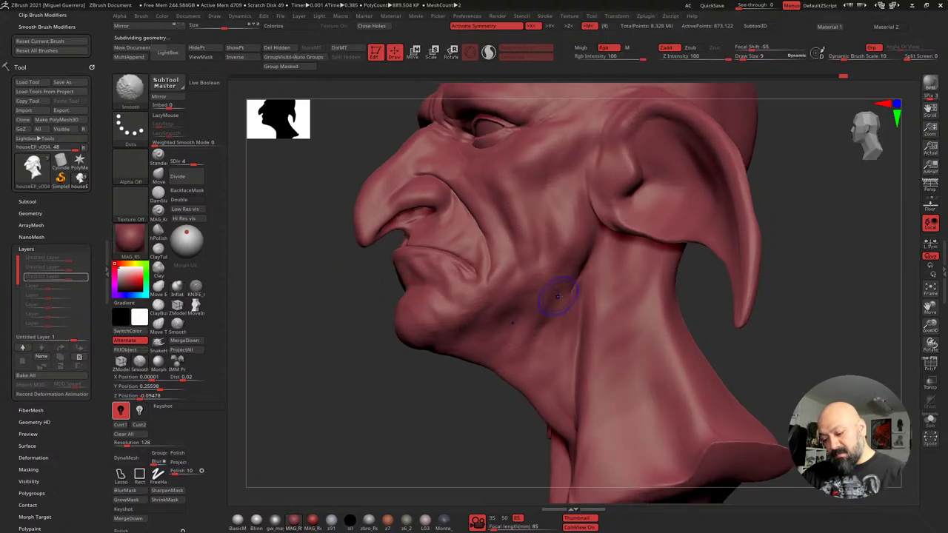
pyautogui.keyDown('shift'); pyautogui.moveTo(557, 292); pyautogui.dragTo(572, 285); pyautogui.keyUp('shift')
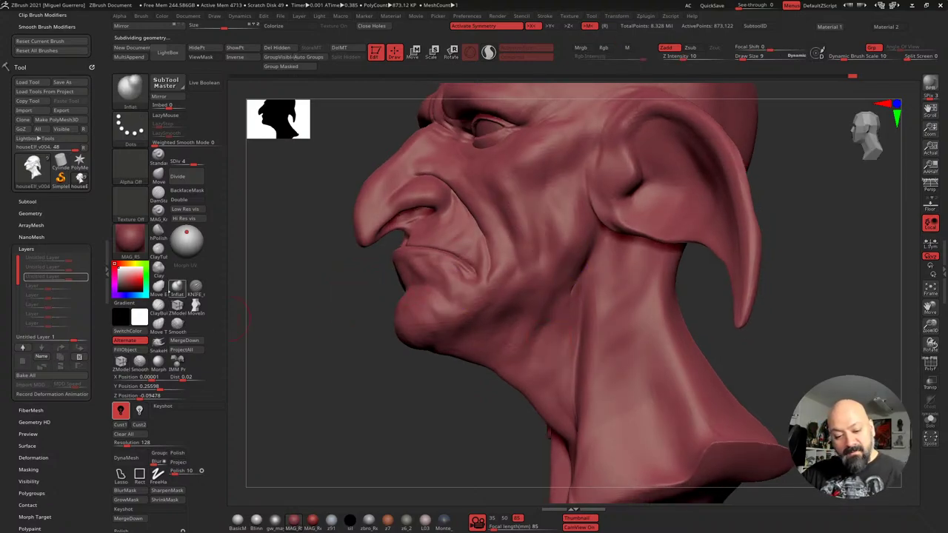
pyautogui.click(158, 266)
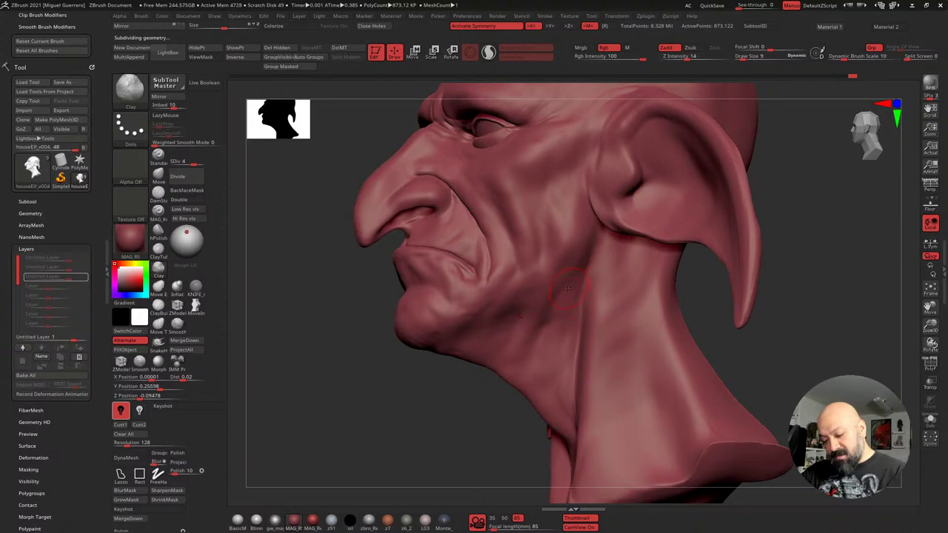
# Carve soft creases around the upper lip with DamStandard, using a FreeHand stroke at Z Intensity 13
pyautogui.moveTo(256, 370); pyautogui.dragTo(332, 368)
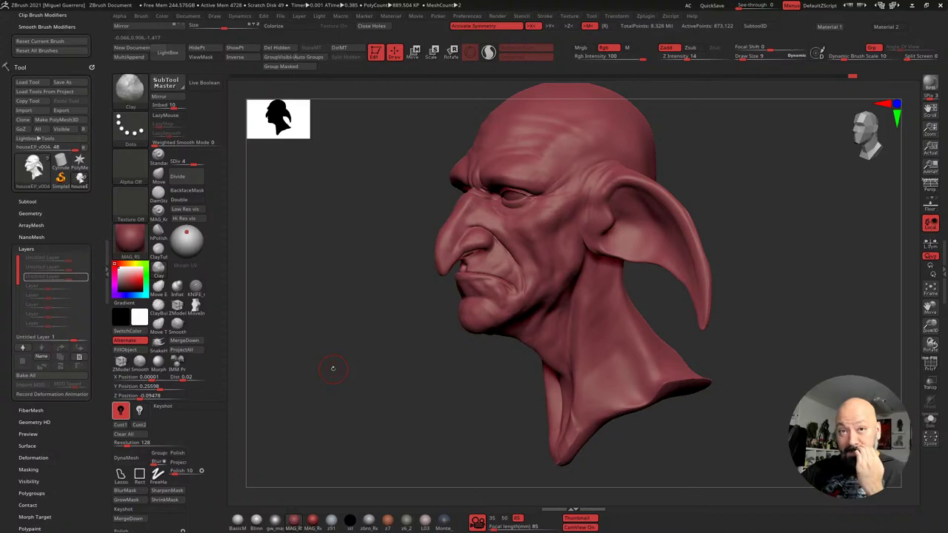
pyautogui.keyDown('ctrl'); pyautogui.moveTo(376, 347); pyautogui.dragTo(385, 358, button='right'); pyautogui.keyUp('ctrl')
pyautogui.moveTo(344, 357); pyautogui.dragTo(346, 352)
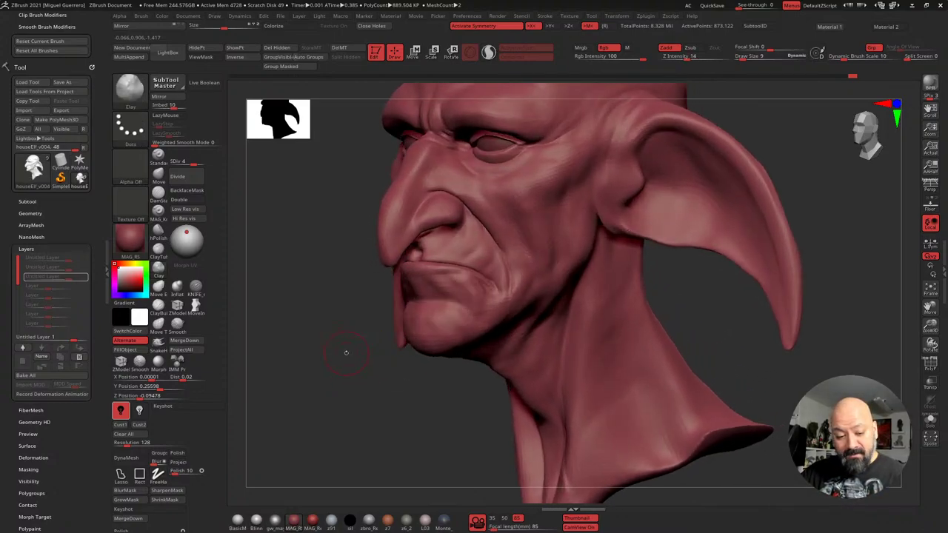
pyautogui.click(157, 195)
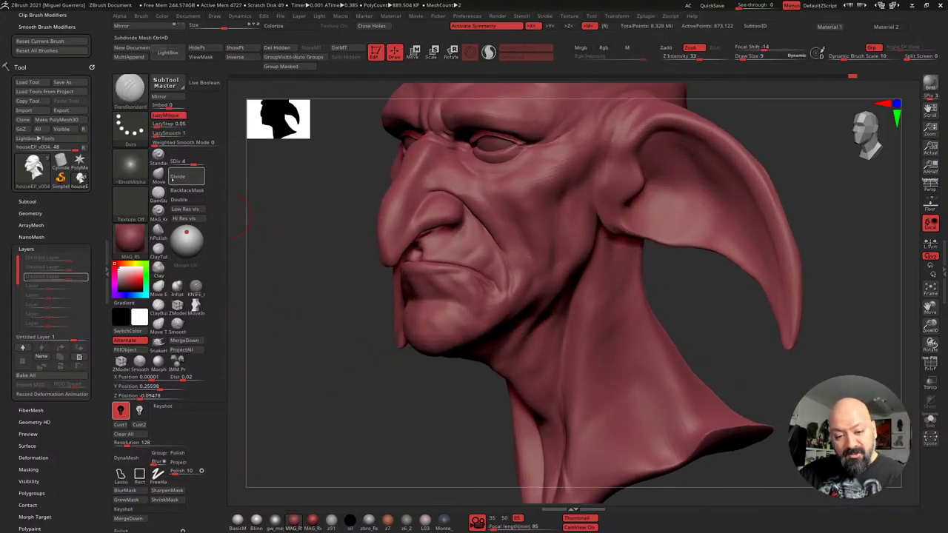
pyautogui.click(129, 126)
pyautogui.click(221, 139)
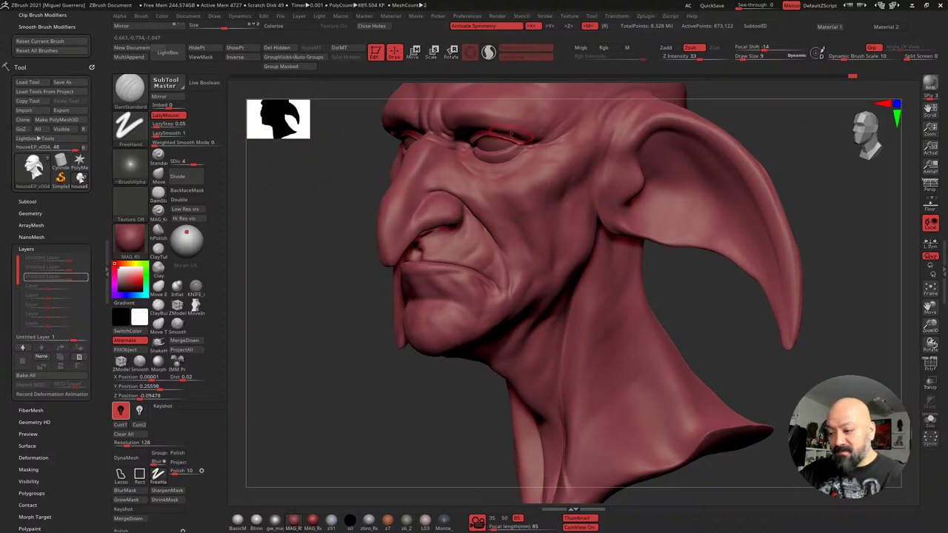
pyautogui.moveTo(699, 57); pyautogui.dragTo(684, 58)
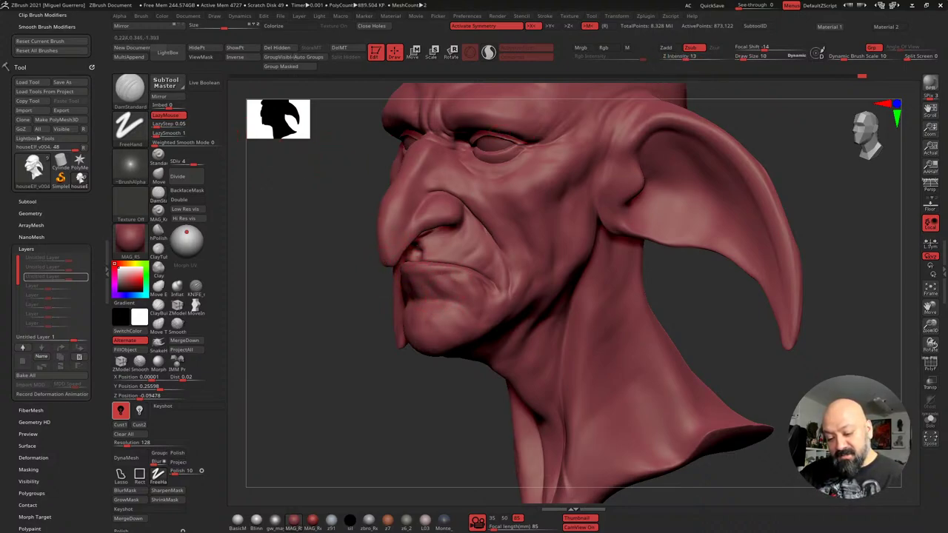
pyautogui.press('[')
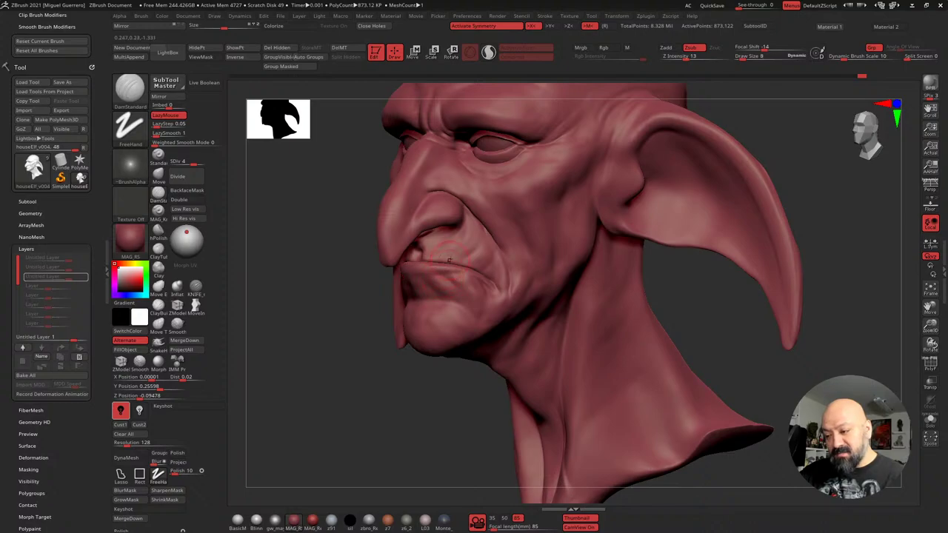
# Carve creases below the lower lip and across the chin with DamStandard at Z Intensity 24 and draw size 9
pyautogui.moveTo(688, 58); pyautogui.dragTo(701, 58)
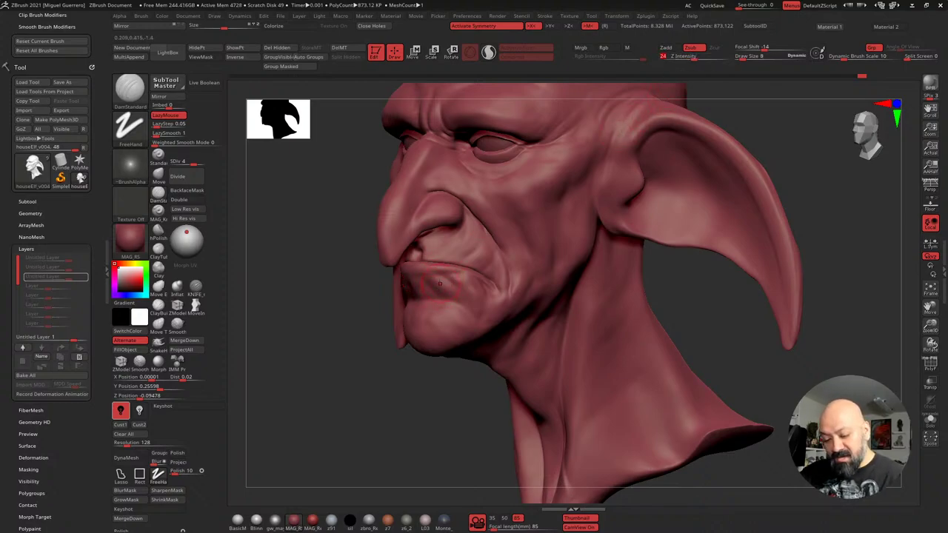
pyautogui.press(']')
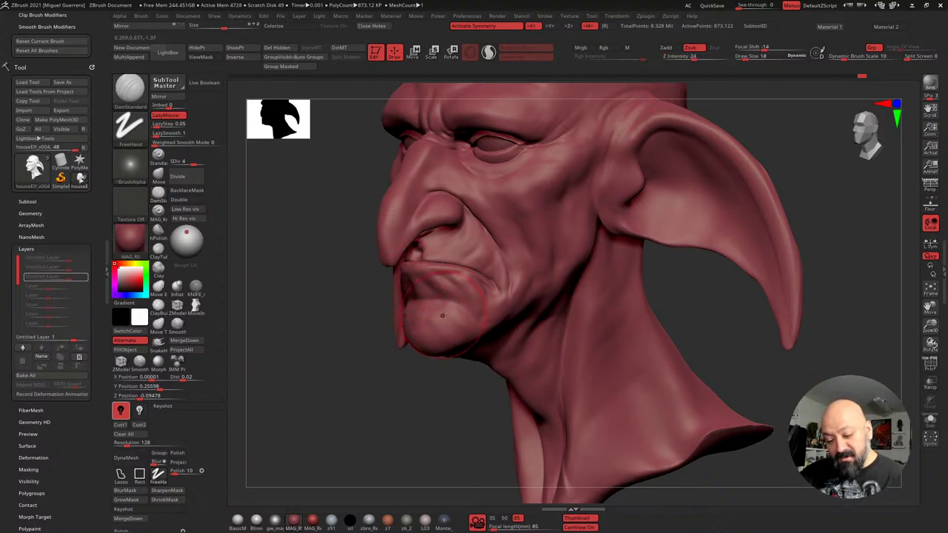
pyautogui.press('[')
pyautogui.press('[')
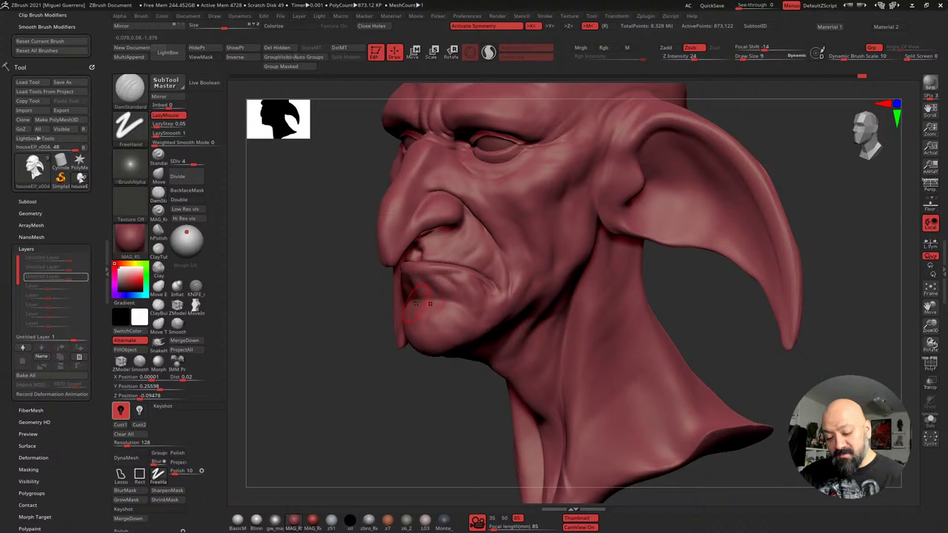
pyautogui.moveTo(444, 311); pyautogui.dragTo(451, 309)
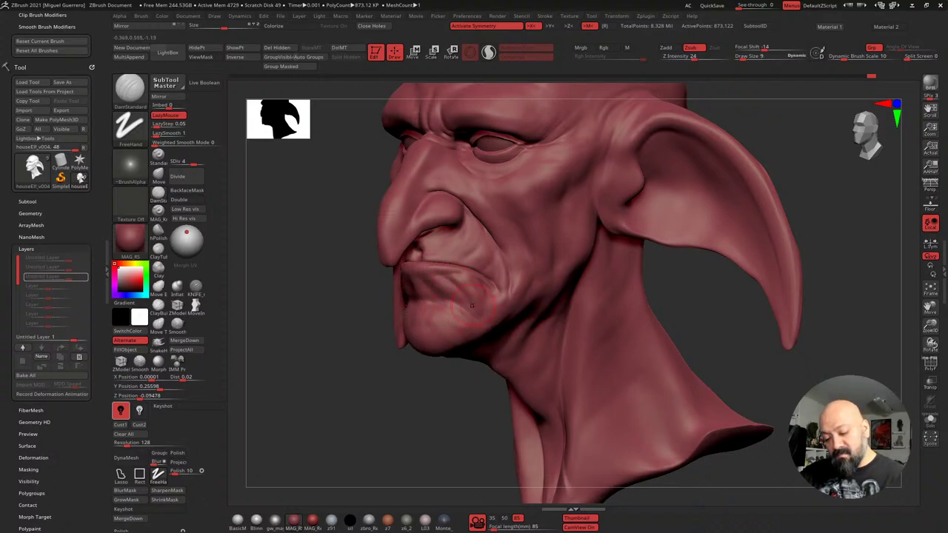
# Carve finer wrinkles along the nasolabial fold, upper lip and mouth corner with DamStandard at draw size 7
pyautogui.press('[')
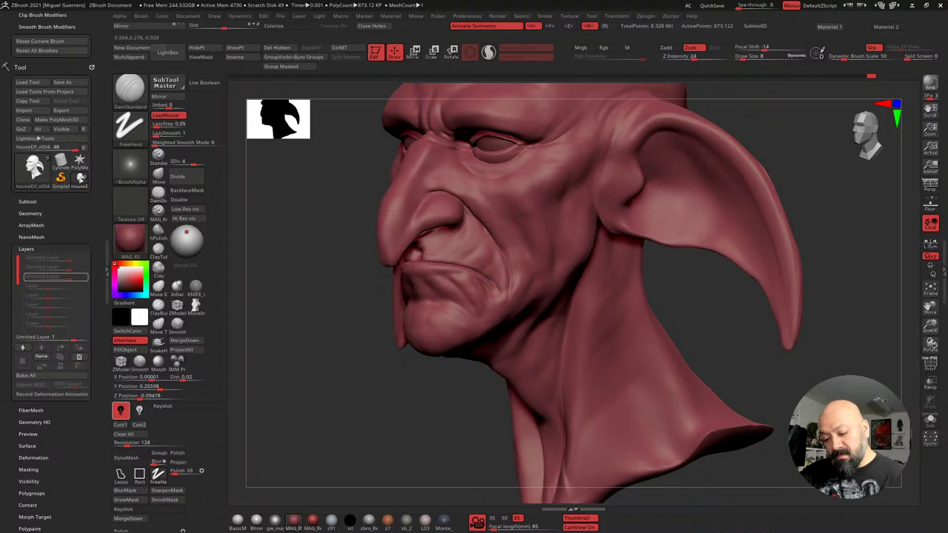
pyautogui.moveTo(367, 277); pyautogui.dragTo(453, 278)
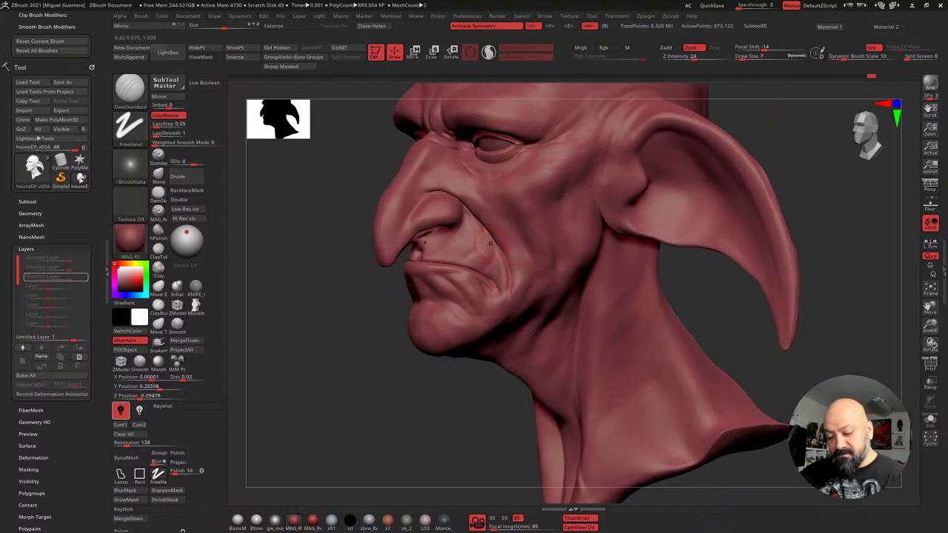
pyautogui.moveTo(490, 244); pyautogui.dragTo(493, 255)
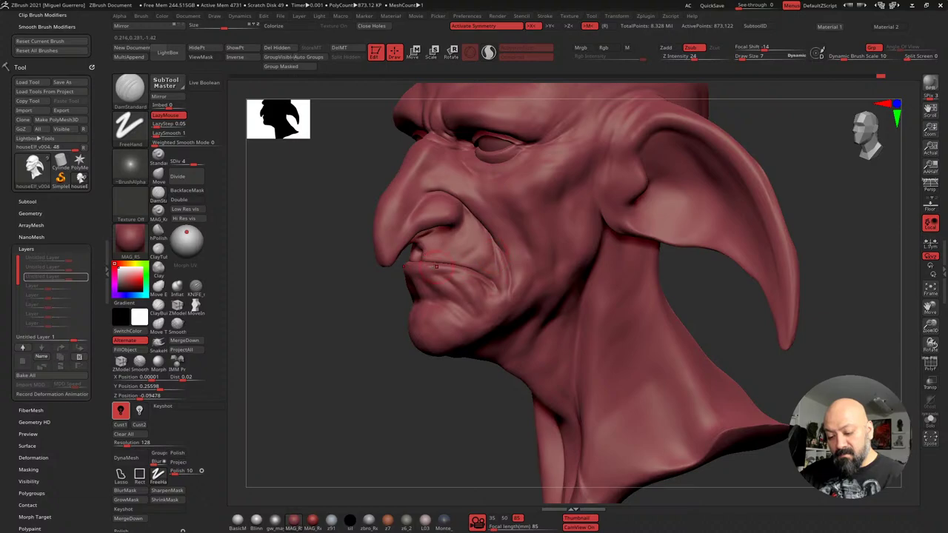
pyautogui.moveTo(287, 275); pyautogui.dragTo(344, 279)
pyautogui.moveTo(333, 318); pyautogui.dragTo(384, 240)
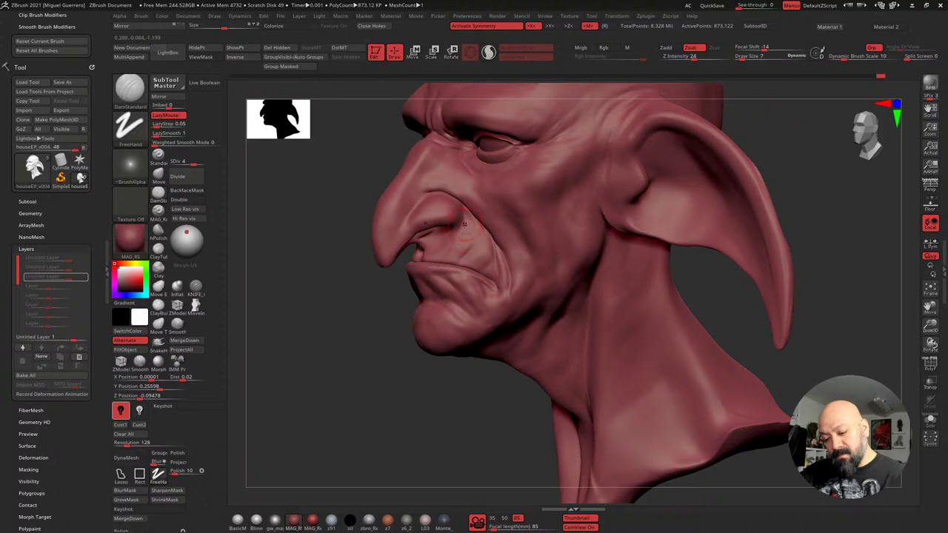
pyautogui.moveTo(465, 224); pyautogui.dragTo(459, 244)
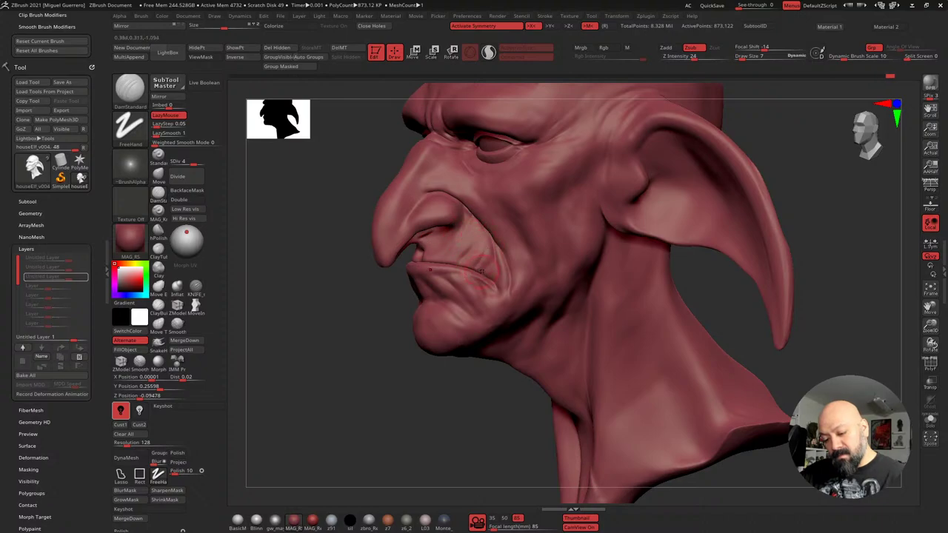
# Mask a diagonal fold from the inner eye corner down onto the cheek at draw size 4
pyautogui.moveTo(359, 290)
pyautogui.mouseDown()
pyautogui.moveTo(286, 296)
pyautogui.moveTo(317, 292)
pyautogui.moveTo(328, 332)
pyautogui.mouseUp()
pyautogui.moveTo(308, 294)
pyautogui.mouseDown()
pyautogui.moveTo(315, 323)
pyautogui.moveTo(281, 271)
pyautogui.mouseUp()
pyautogui.moveTo(282, 235); pyautogui.dragTo(323, 222)
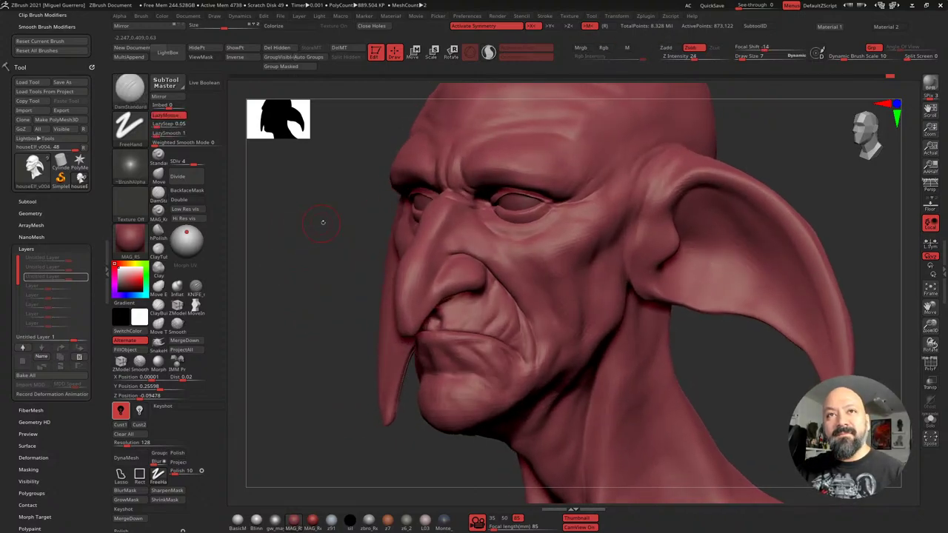
pyautogui.press('[')
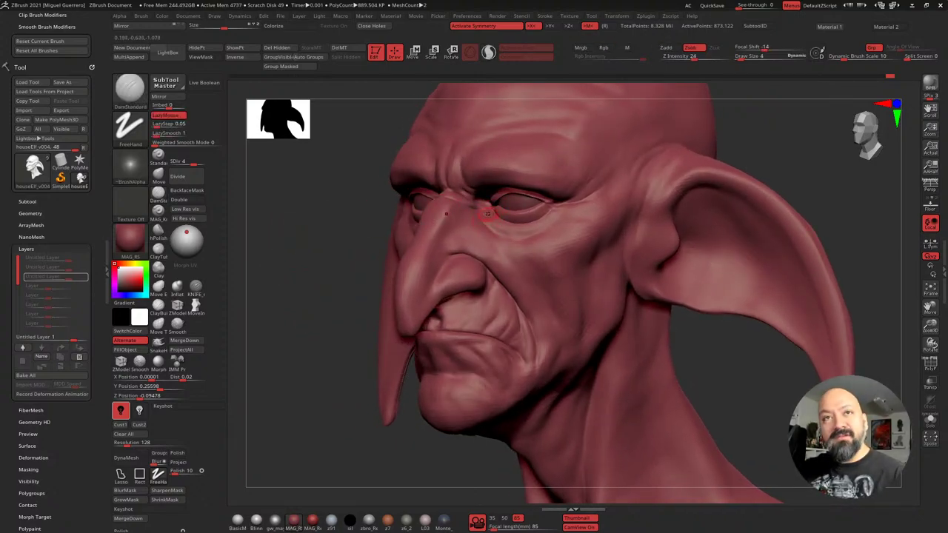
pyautogui.press('ctrl')
pyautogui.keyDown('ctrl'); pyautogui.moveTo(485, 214); pyautogui.dragTo(519, 236); pyautogui.keyUp('ctrl')
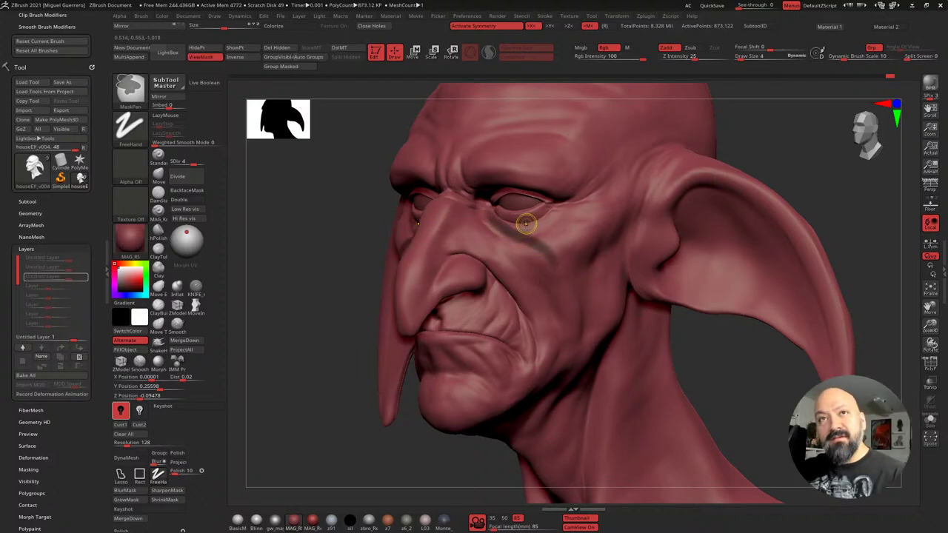
# Add thinner mask streaks beneath the eye at draw size 2, soften the mask and invert it
pyautogui.press('[')
pyautogui.press('ctrl')
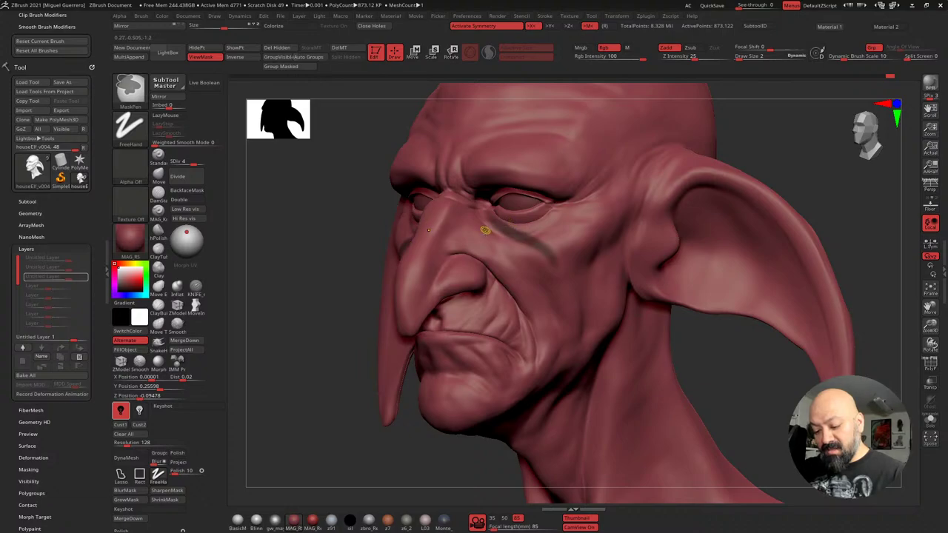
pyautogui.keyDown('ctrl'); pyautogui.moveTo(507, 221); pyautogui.dragTo(573, 248); pyautogui.keyUp('ctrl')
pyautogui.keyDown('ctrl'); pyautogui.moveTo(511, 220); pyautogui.dragTo(560, 231); pyautogui.keyUp('ctrl')
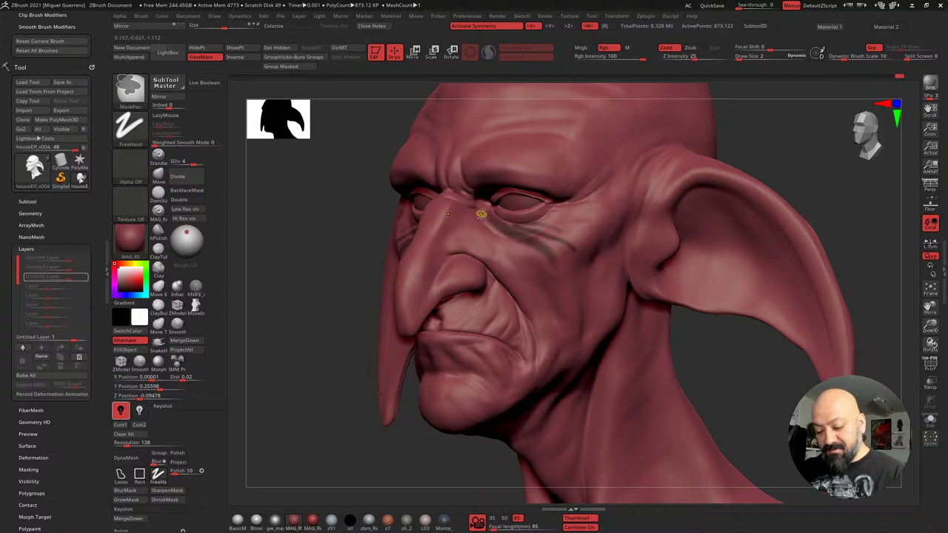
pyautogui.keyDown('ctrl'); pyautogui.click(525, 249); pyautogui.keyUp('ctrl')
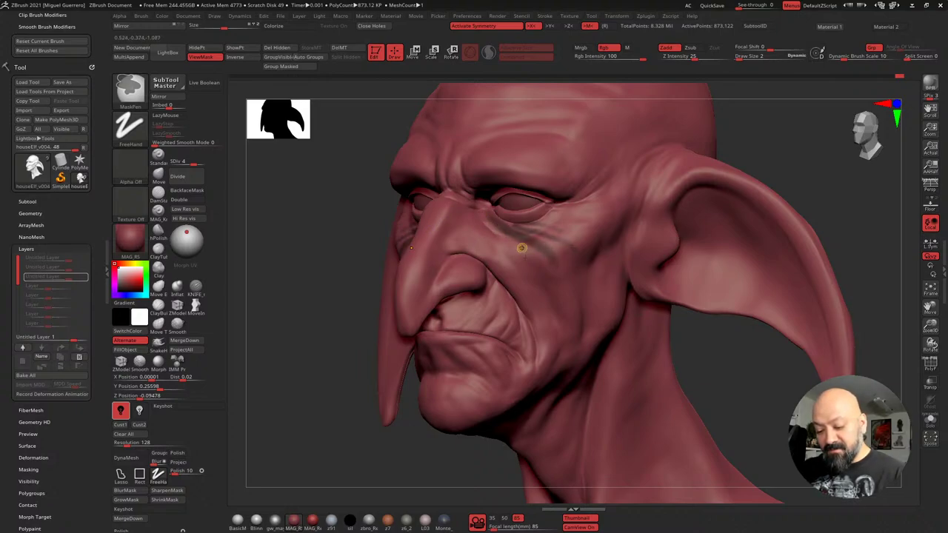
pyautogui.keyDown('ctrl'); pyautogui.click(302, 250); pyautogui.keyUp('ctrl')
# Build up the unmasked under-eye streaks with Clay at draw size 4 and hide the mask display
pyautogui.moveTo(289, 267); pyautogui.dragTo(293, 271)
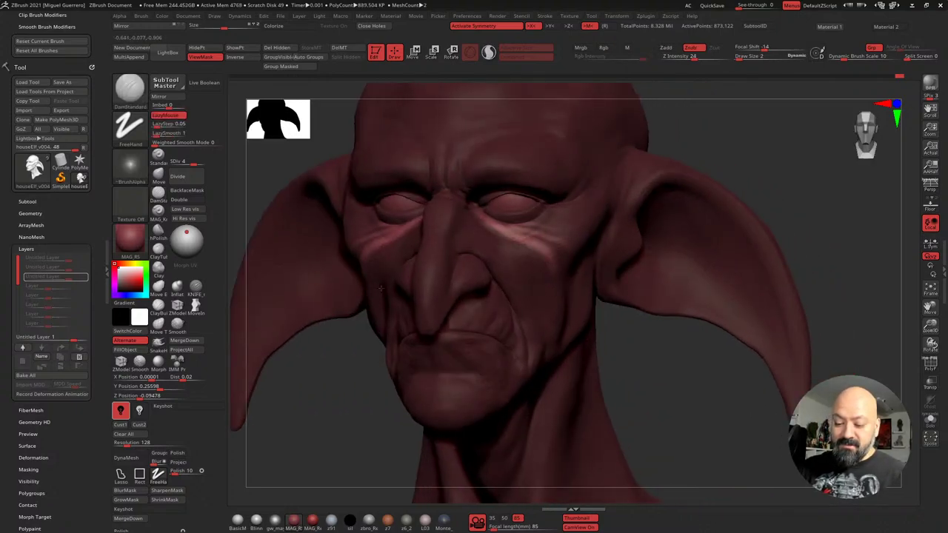
pyautogui.moveTo(344, 385)
pyautogui.keyDown('alt'); pyautogui.mouseDown()
pyautogui.moveTo(372, 383)
pyautogui.moveTo(344, 373)
pyautogui.mouseUp(); pyautogui.keyUp('alt')
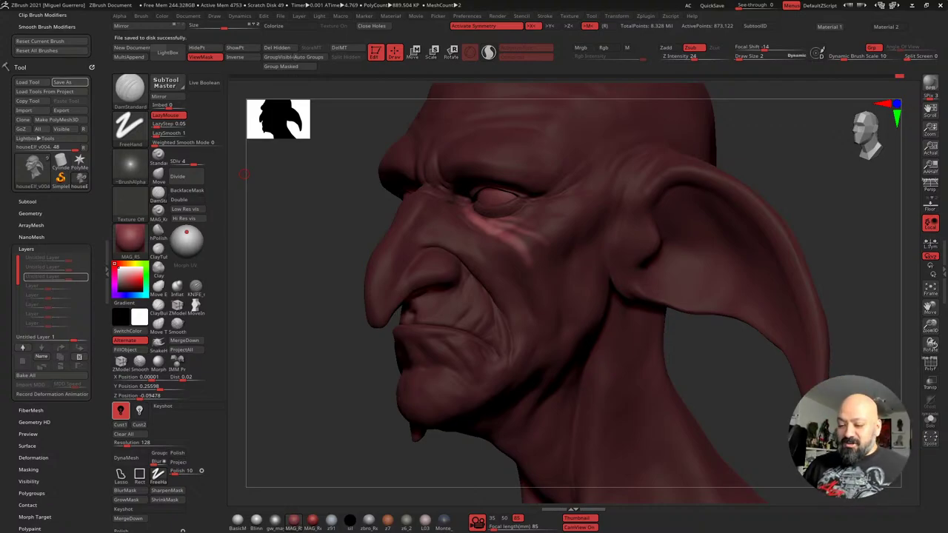
pyautogui.moveTo(316, 259)
pyautogui.mouseDown()
pyautogui.moveTo(389, 268)
pyautogui.moveTo(312, 268)
pyautogui.moveTo(324, 248)
pyautogui.mouseUp()
pyautogui.click(158, 271)
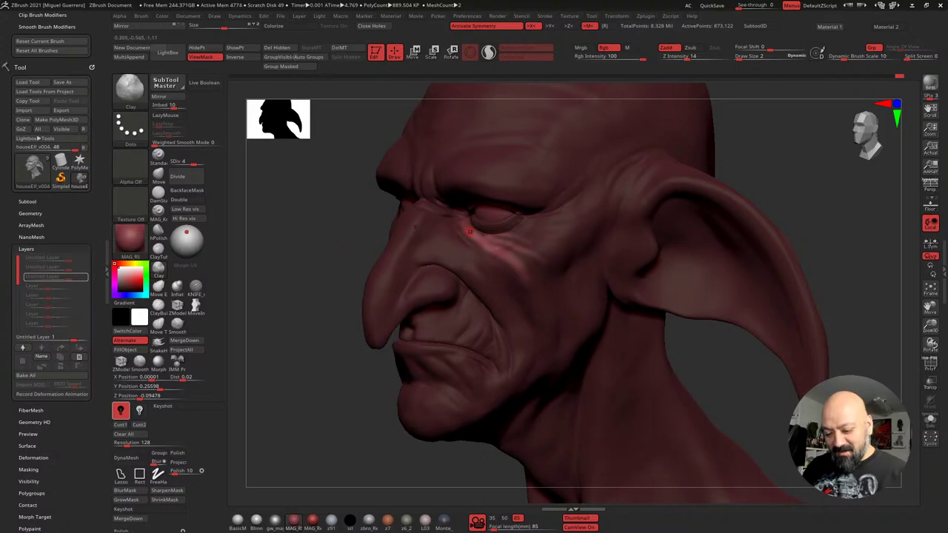
pyautogui.press(']')
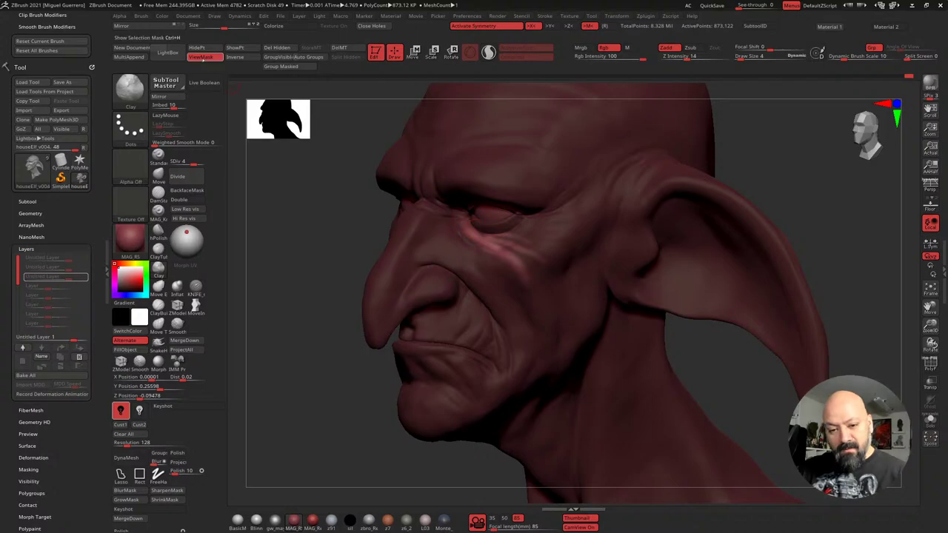
pyautogui.hotkey('ctrl', 'h')
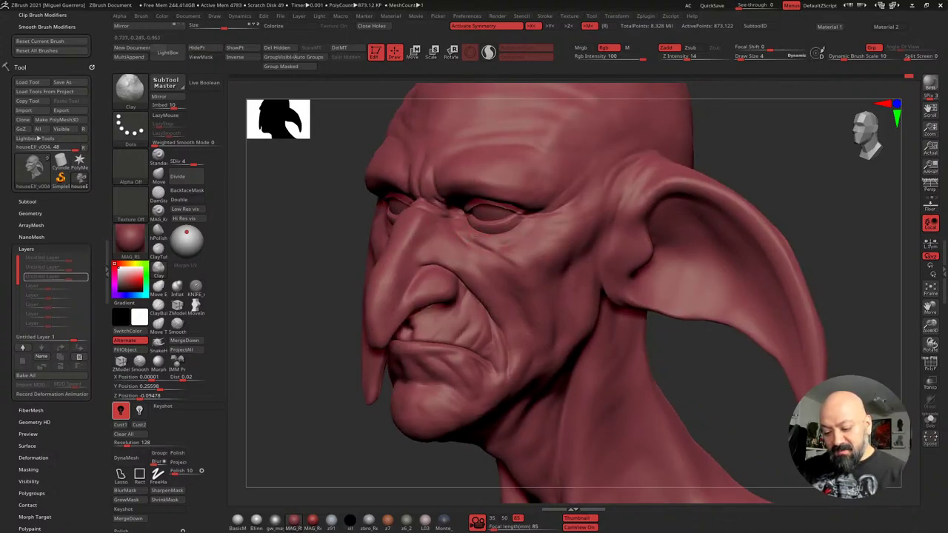
# Show the mask, build up the unmasked under-eye folds further with Clay at draw size 3, and clear the mask
pyautogui.moveTo(488, 244); pyautogui.dragTo(551, 285, button='right')
pyautogui.moveTo(647, 244)
pyautogui.mouseDown(button='right')
pyautogui.moveTo(592, 241)
pyautogui.moveTo(533, 259)
pyautogui.moveTo(326, 246)
pyautogui.moveTo(325, 232)
pyautogui.moveTo(306, 252)
pyautogui.moveTo(330, 236)
pyautogui.mouseUp(button='right')
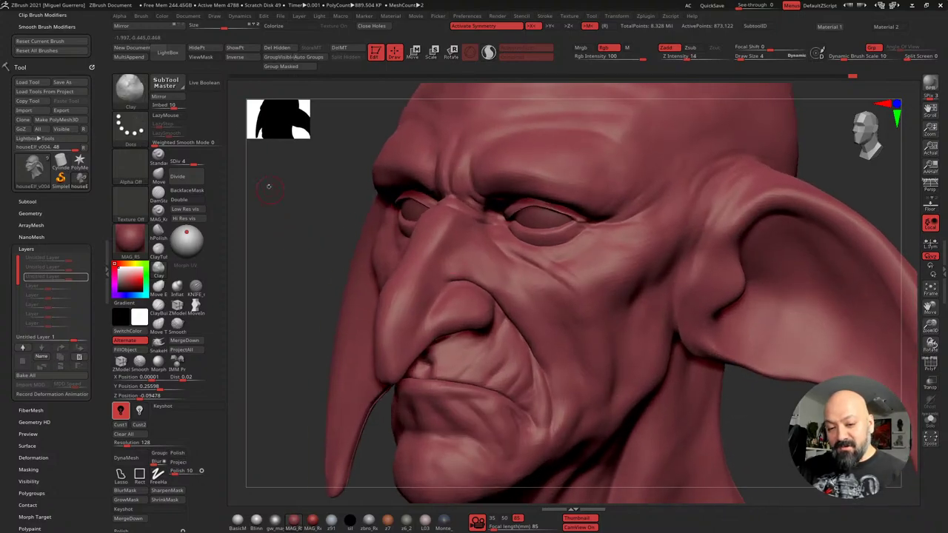
pyautogui.click(205, 57)
pyautogui.moveTo(288, 205); pyautogui.dragTo(292, 195, button='right')
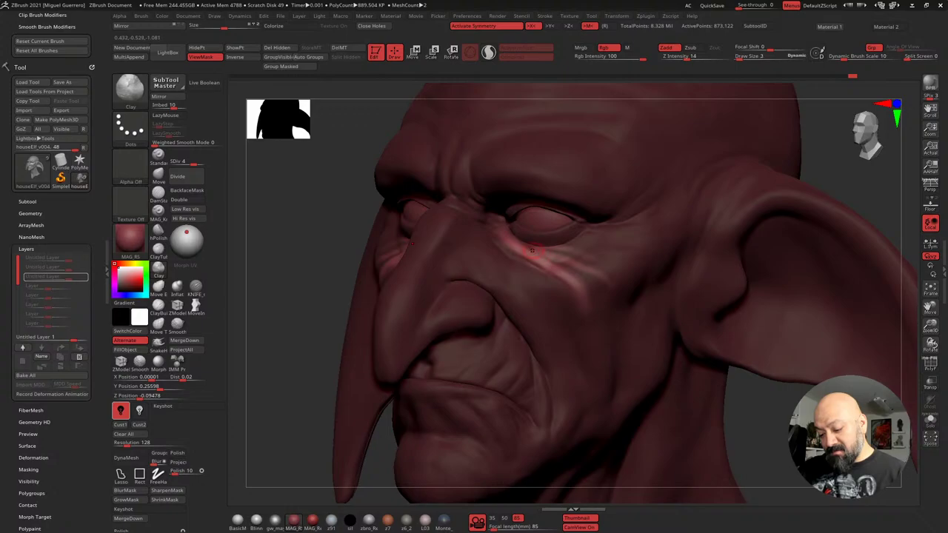
pyautogui.moveTo(517, 246); pyautogui.dragTo(615, 285)
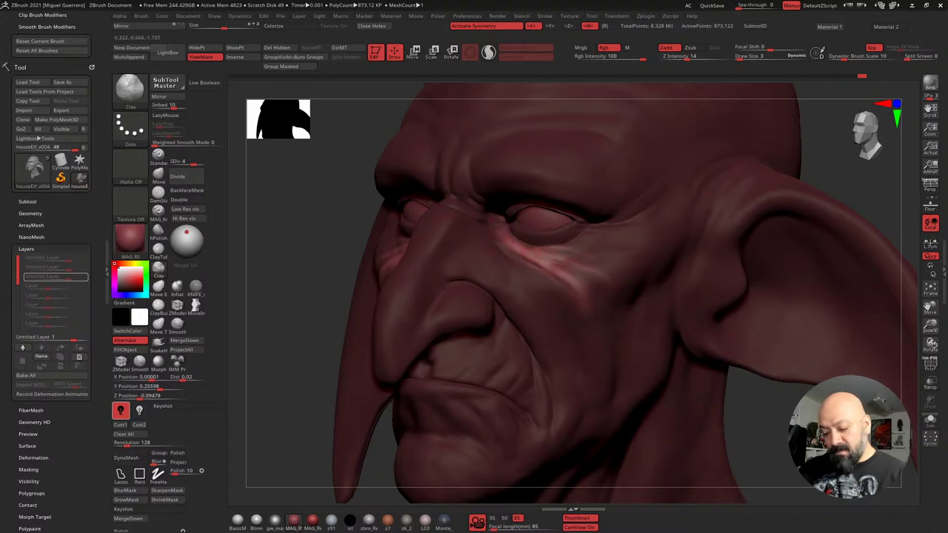
pyautogui.moveTo(339, 255); pyautogui.dragTo(309, 258)
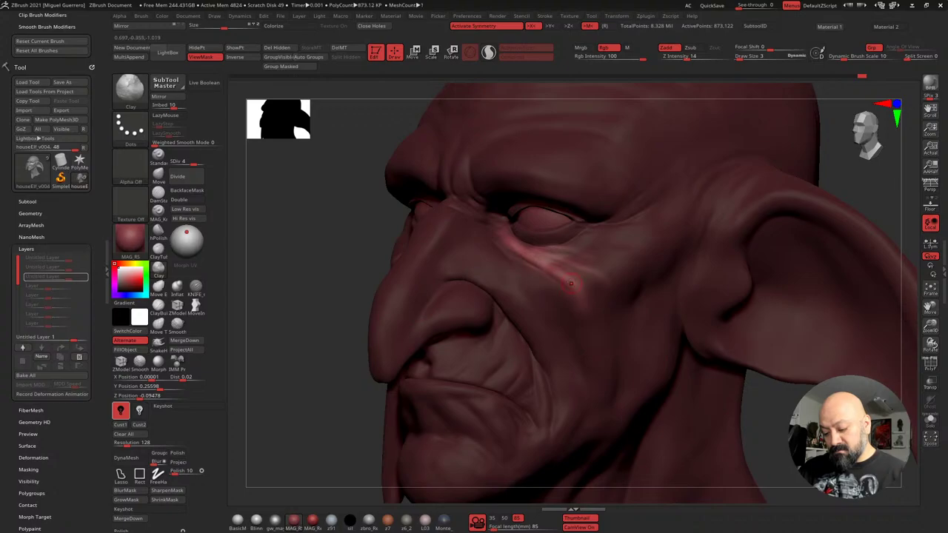
pyautogui.moveTo(332, 242)
pyautogui.keyDown('ctrl'); pyautogui.mouseDown()
pyautogui.moveTo(283, 248)
pyautogui.moveTo(292, 333)
pyautogui.moveTo(289, 271)
pyautogui.moveTo(292, 256)
pyautogui.moveTo(304, 256)
pyautogui.moveTo(294, 268)
pyautogui.mouseUp(); pyautogui.keyUp('ctrl')
# Carve fine wrinkles beneath the eye and across the upper cheek with the KNIFE_sharp brush at draw sizes 1 and 2
pyautogui.click(196, 287)
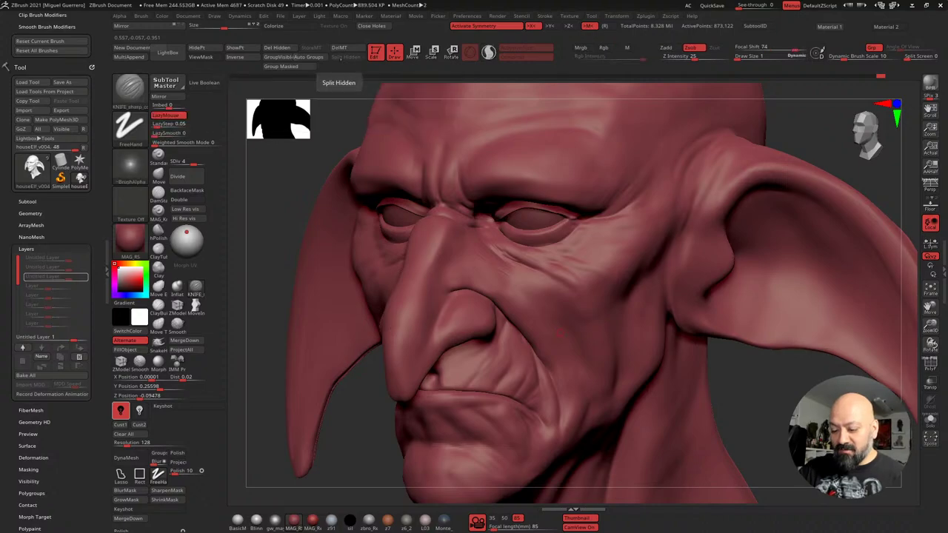
pyautogui.hotkey('ctrl', 'z')
pyautogui.moveTo(288, 190)
pyautogui.mouseDown()
pyautogui.moveTo(301, 210)
pyautogui.moveTo(289, 194)
pyautogui.mouseUp()
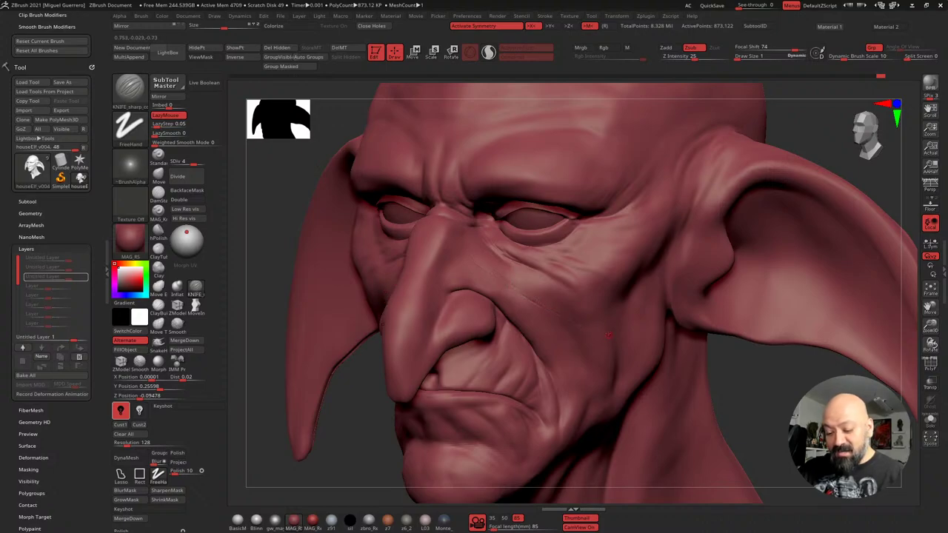
pyautogui.press('ctrl')
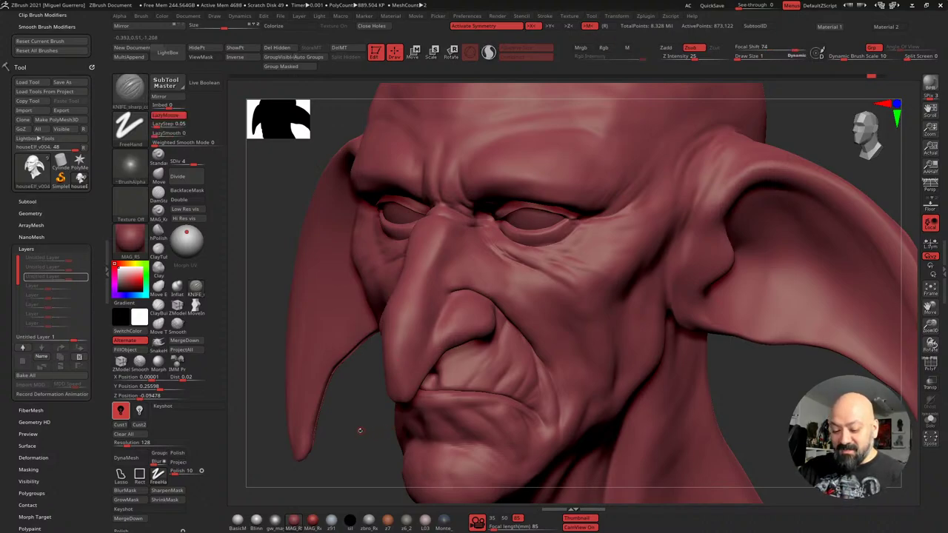
pyautogui.moveTo(360, 430); pyautogui.dragTo(511, 274)
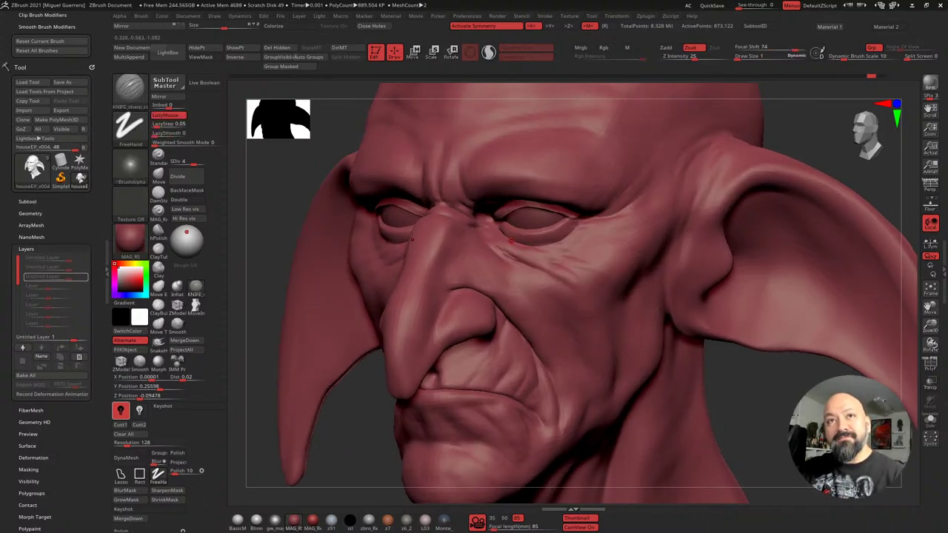
pyautogui.moveTo(495, 232); pyautogui.dragTo(519, 247)
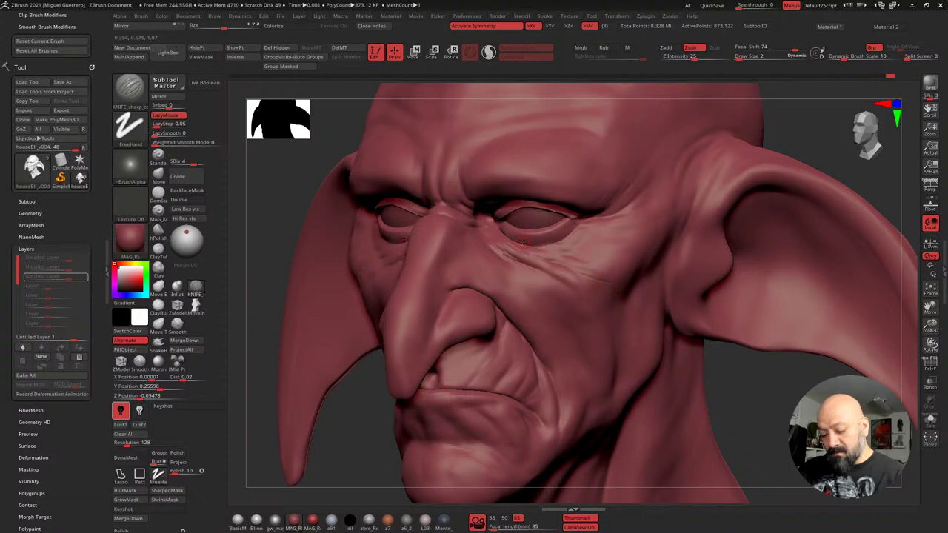
pyautogui.moveTo(554, 255); pyautogui.dragTo(608, 264)
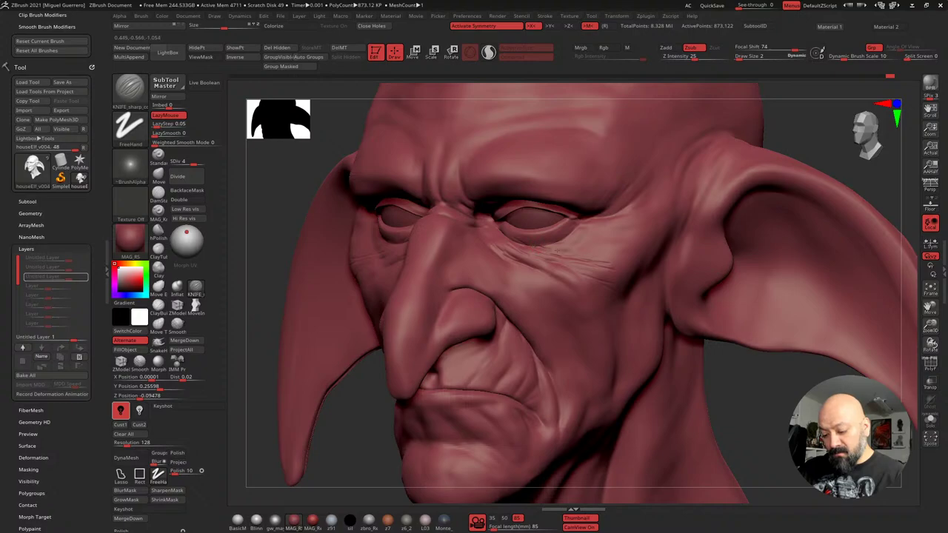
pyautogui.moveTo(548, 246); pyautogui.dragTo(594, 247)
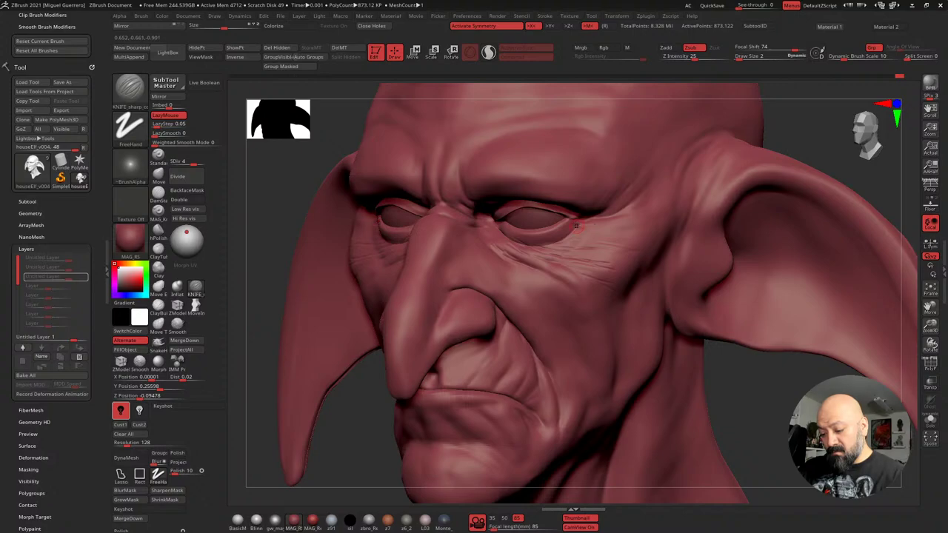
# Mask crow's-feet streaks fanning out from the outer eye corner toward the temple at draw size 2
pyautogui.moveTo(320, 165)
pyautogui.mouseDown()
pyautogui.moveTo(300, 157)
pyautogui.moveTo(321, 141)
pyautogui.mouseUp()
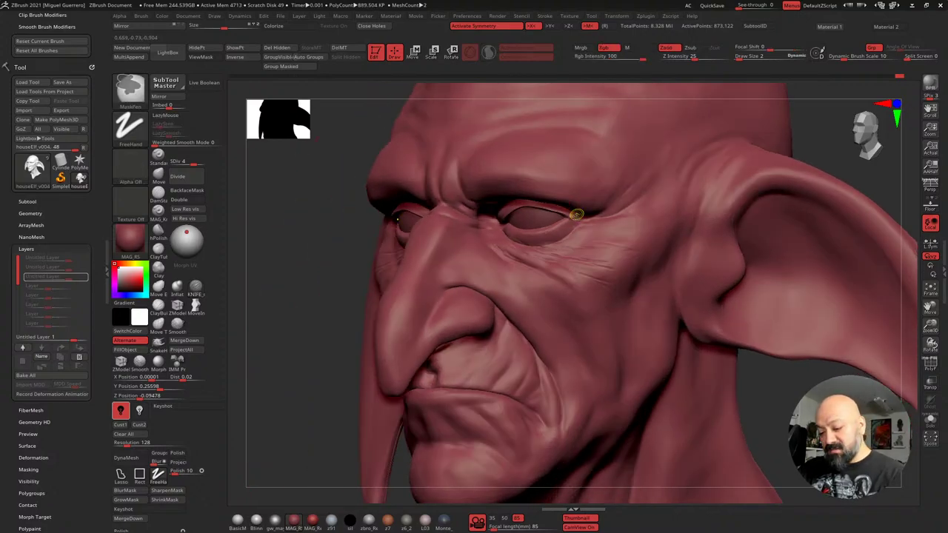
pyautogui.moveTo(326, 178); pyautogui.dragTo(302, 175)
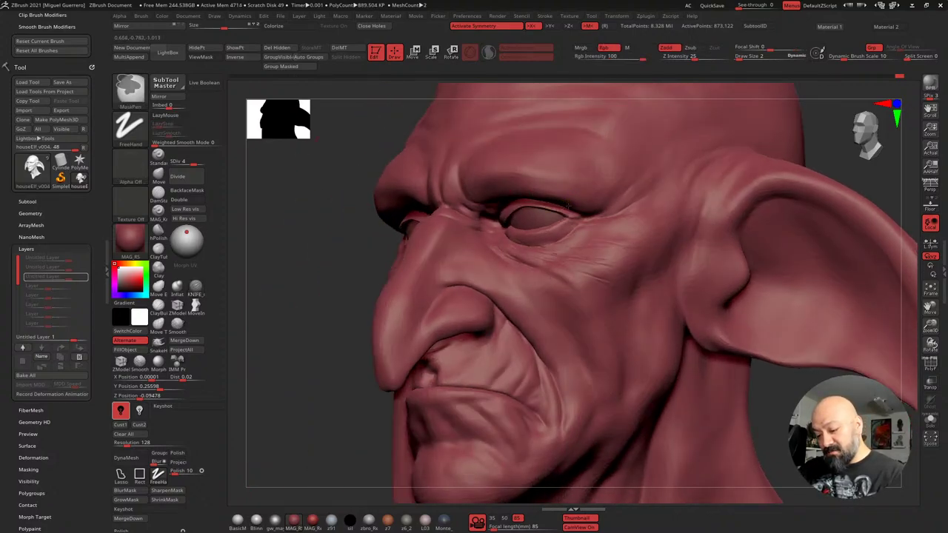
pyautogui.moveTo(584, 212)
pyautogui.keyDown('ctrl'); pyautogui.mouseDown()
pyautogui.moveTo(614, 171)
pyautogui.moveTo(584, 216)
pyautogui.moveTo(635, 187)
pyautogui.mouseUp(); pyautogui.keyUp('ctrl')
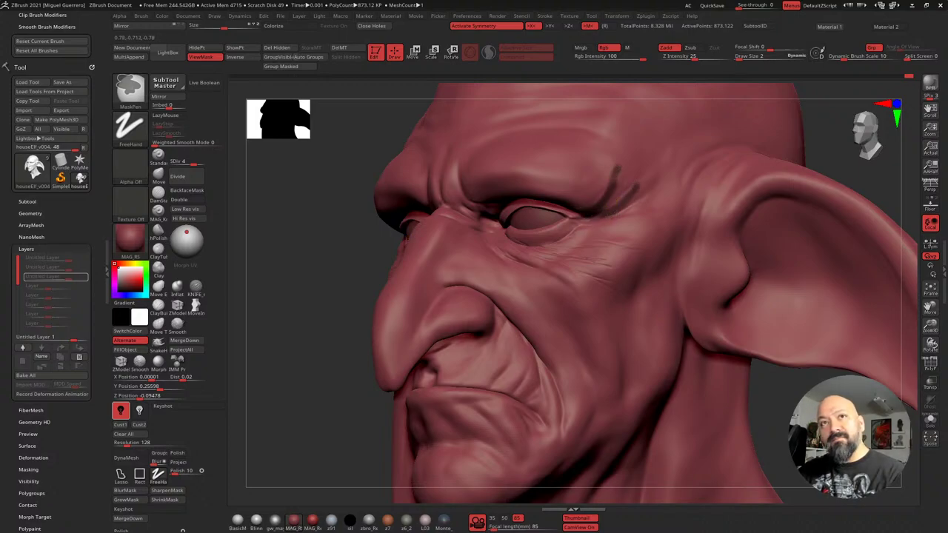
pyautogui.keyDown('ctrl'); pyautogui.moveTo(604, 219); pyautogui.dragTo(638, 194); pyautogui.keyUp('ctrl')
pyautogui.keyDown('ctrl'); pyautogui.moveTo(587, 225); pyautogui.dragTo(651, 216); pyautogui.keyUp('ctrl')
pyautogui.keyDown('ctrl'); pyautogui.moveTo(560, 212); pyautogui.dragTo(578, 216); pyautogui.keyUp('ctrl')
pyautogui.moveTo(591, 219); pyautogui.dragTo(542, 205, button='right')
# Soften the crow's-feet mask and invert it so only the streaks stay editable
pyautogui.press('b')
pyautogui.press('k')
pyautogui.press('n')
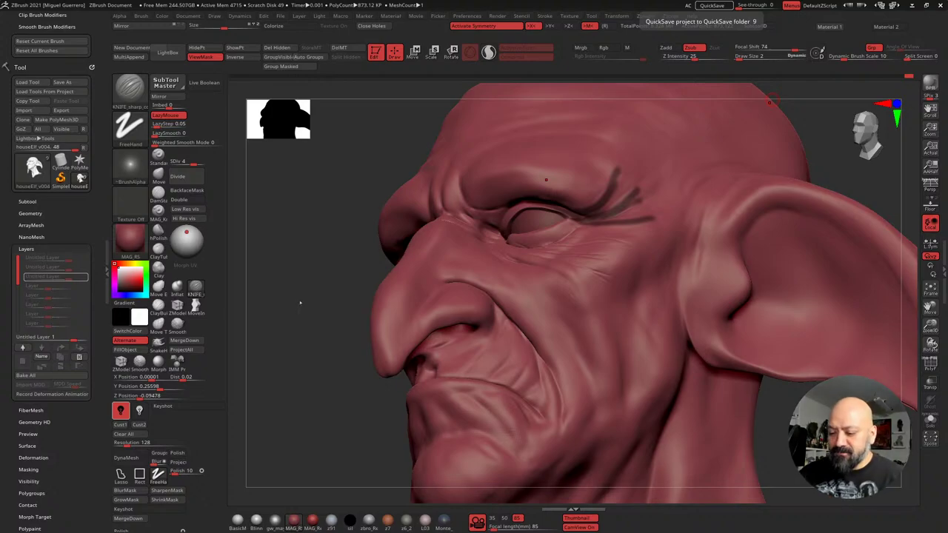
pyautogui.moveTo(301, 303)
pyautogui.mouseDown()
pyautogui.moveTo(294, 311)
pyautogui.moveTo(275, 296)
pyautogui.moveTo(275, 260)
pyautogui.mouseUp()
pyautogui.keyDown('ctrl'); pyautogui.click(274, 262); pyautogui.keyUp('ctrl')
pyautogui.keyDown('ctrl'); pyautogui.click(369, 306); pyautogui.keyUp('ctrl')
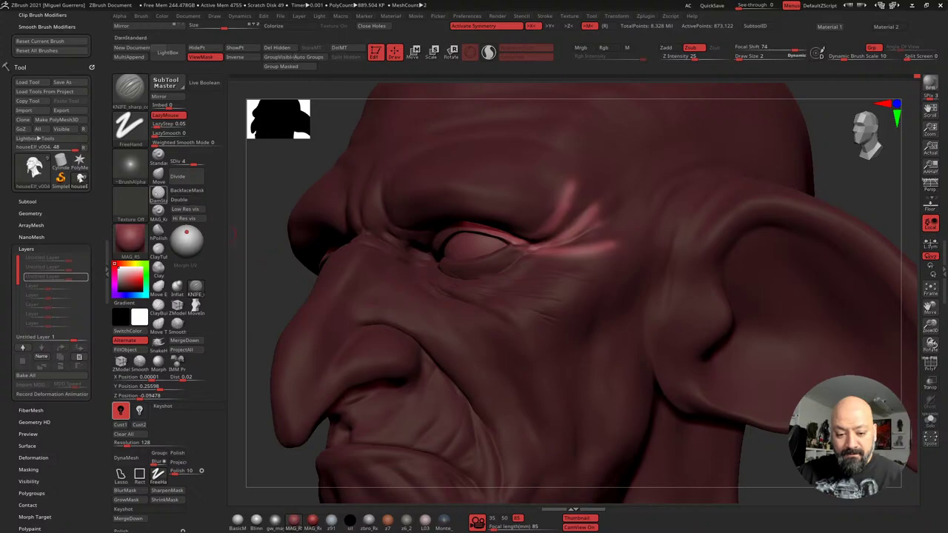
# Build up the unmasked crow's-feet folds at the outer eye corner with Clay at draw sizes 2 and 3
pyautogui.click(158, 270)
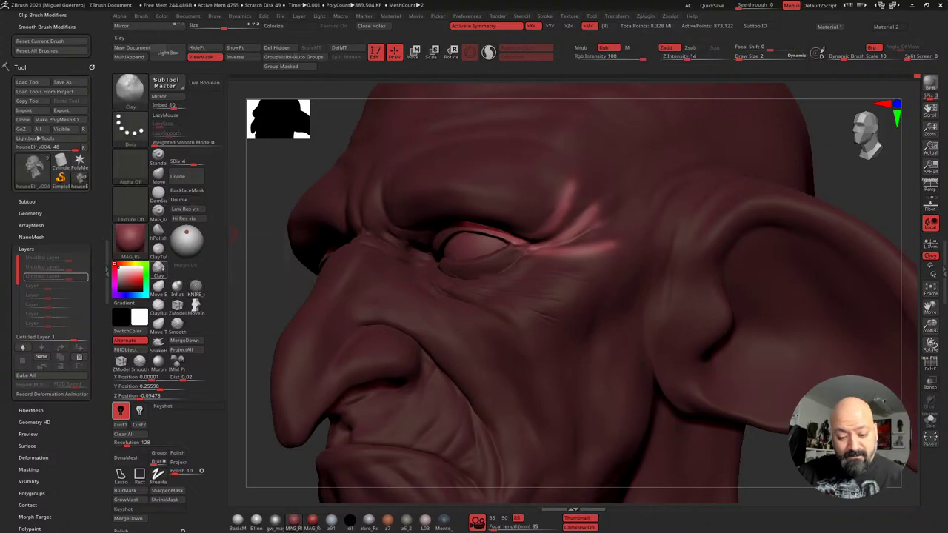
pyautogui.press(']')
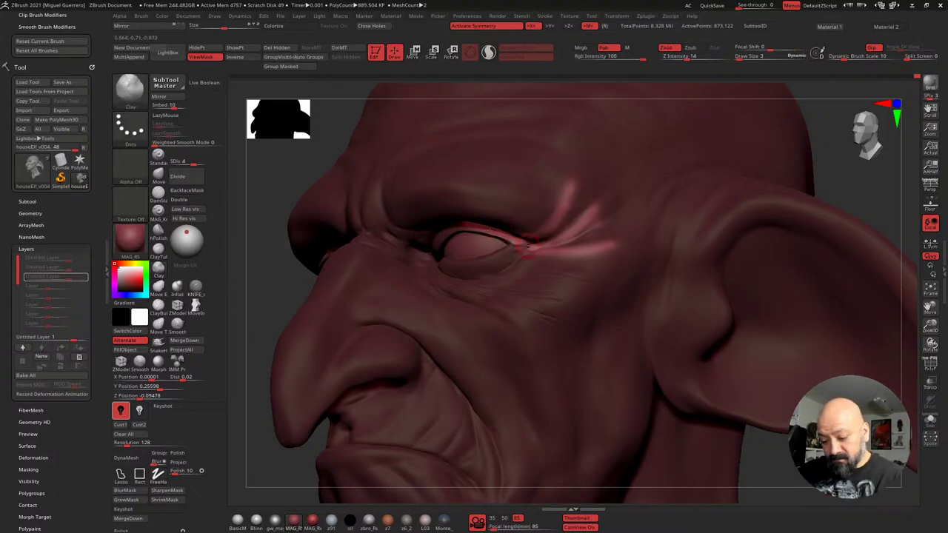
pyautogui.press('[')
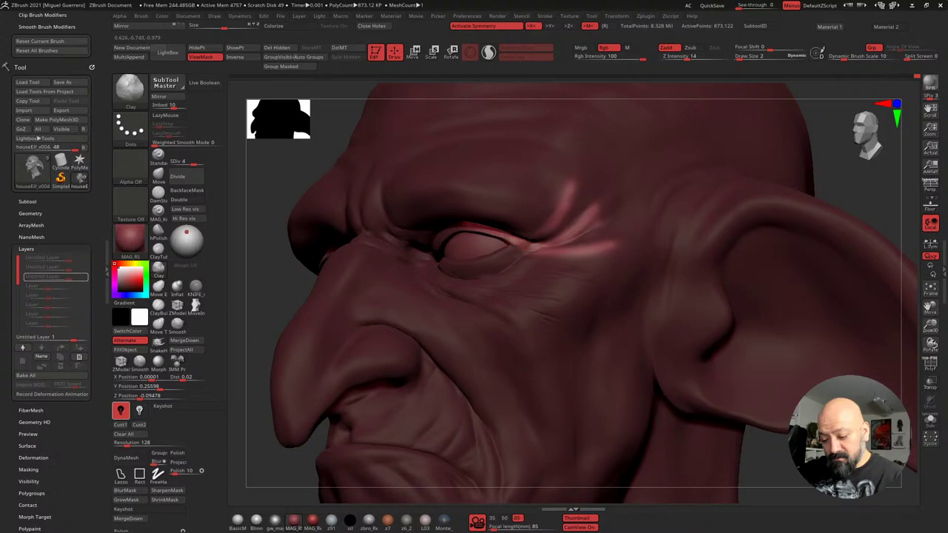
pyautogui.moveTo(508, 233); pyautogui.dragTo(517, 237)
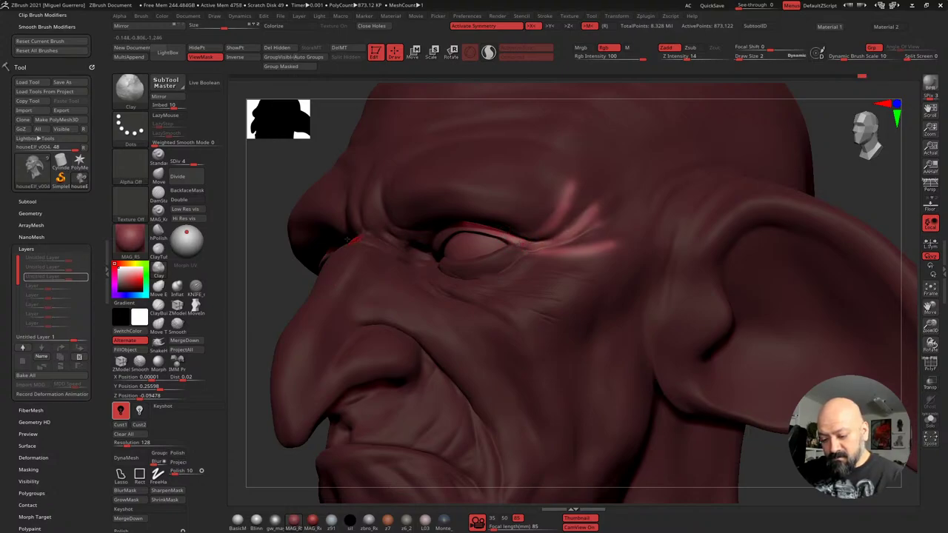
pyautogui.moveTo(286, 263); pyautogui.dragTo(263, 265)
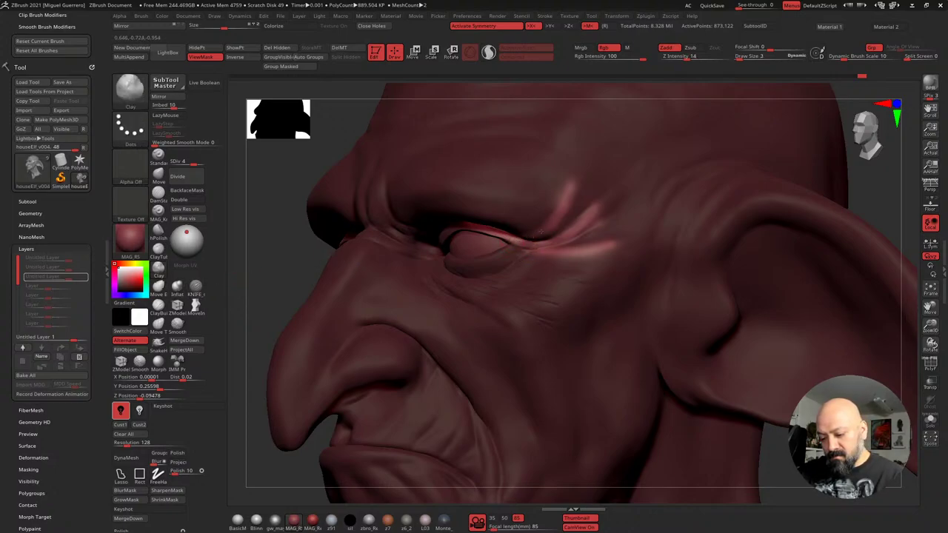
pyautogui.moveTo(512, 240); pyautogui.dragTo(528, 243)
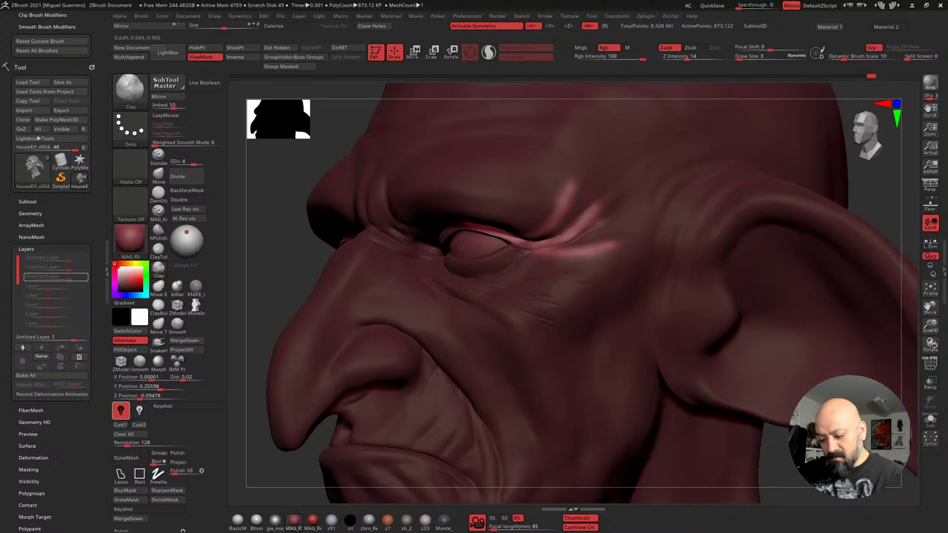
pyautogui.moveTo(252, 278); pyautogui.dragTo(282, 282)
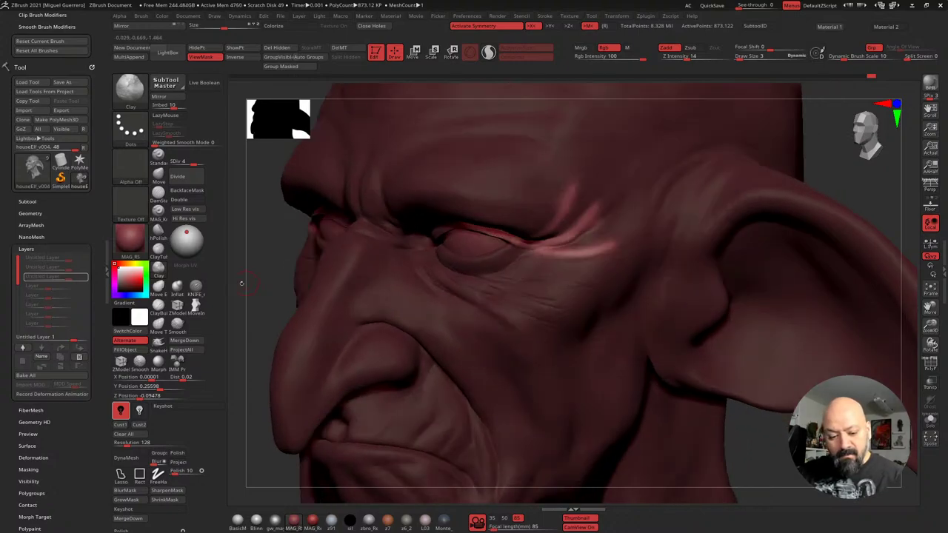
# Puff up the unmasked eyelid and eye-corner folds with Inflat at draw size 3, then clear the mask
pyautogui.click(177, 288)
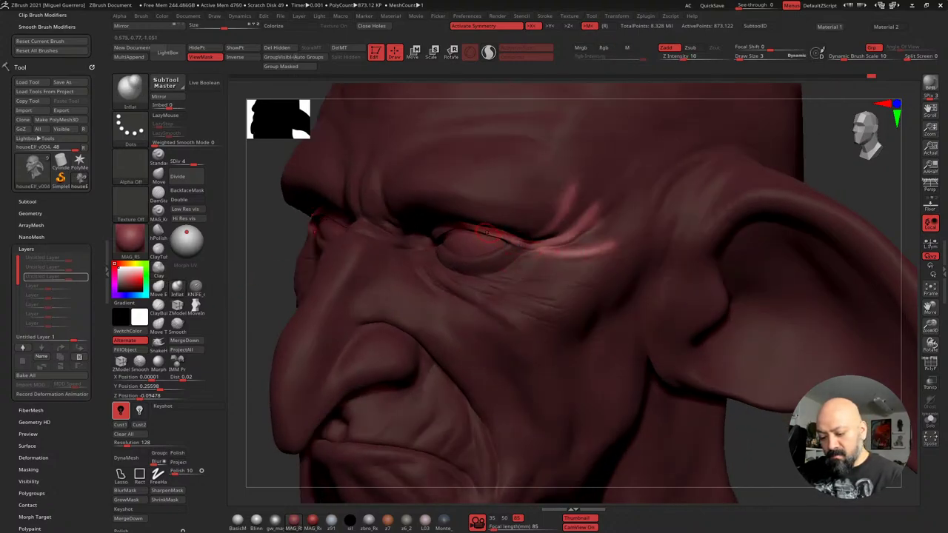
pyautogui.moveTo(268, 254)
pyautogui.mouseDown(button='right')
pyautogui.moveTo(265, 211)
pyautogui.moveTo(281, 238)
pyautogui.moveTo(264, 202)
pyautogui.moveTo(271, 197)
pyautogui.mouseUp(button='right')
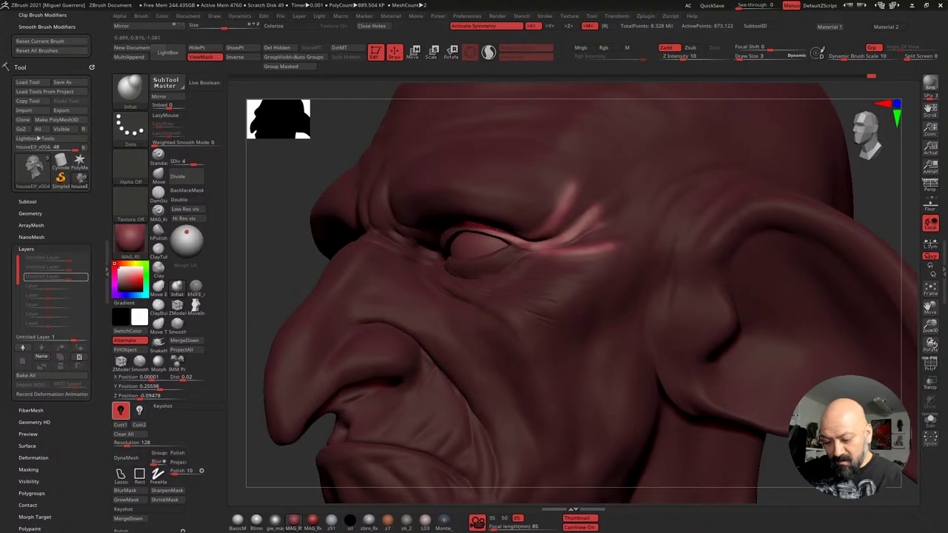
pyautogui.moveTo(285, 232); pyautogui.dragTo(305, 233, button='right')
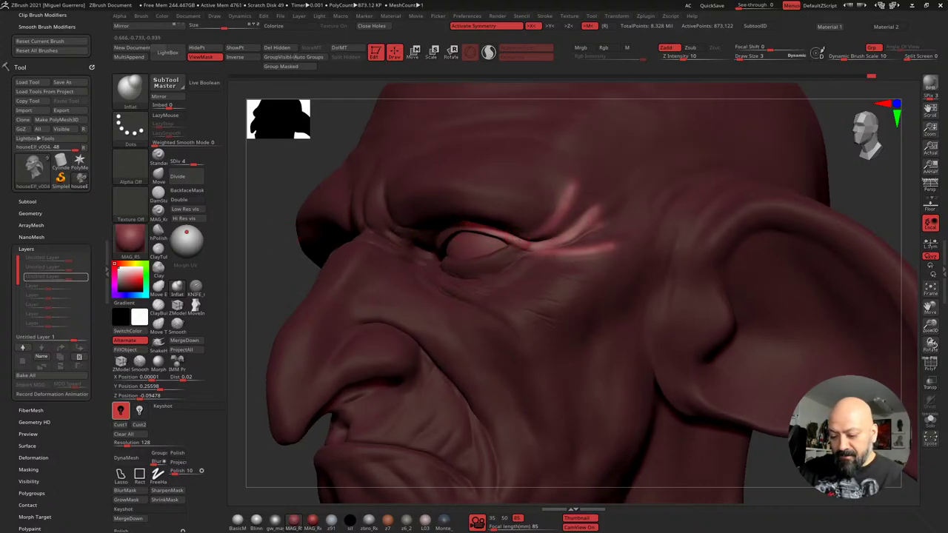
pyautogui.moveTo(271, 262); pyautogui.dragTo(277, 274, button='right')
pyautogui.keyDown('ctrl'); pyautogui.moveTo(277, 274); pyautogui.dragTo(269, 273); pyautogui.keyUp('ctrl')
pyautogui.moveTo(269, 274); pyautogui.dragTo(407, 278, button='right')
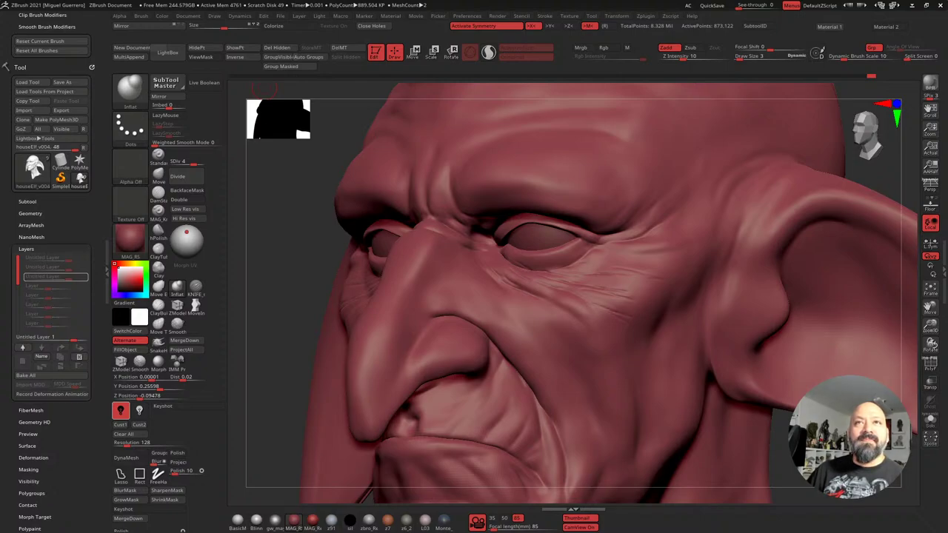
# Switch to the browser's armor image results, preview the Maximilian I armor picture, and return to ZBrush
pyautogui.moveTo(339, 0); pyautogui.dragTo(413, 10)
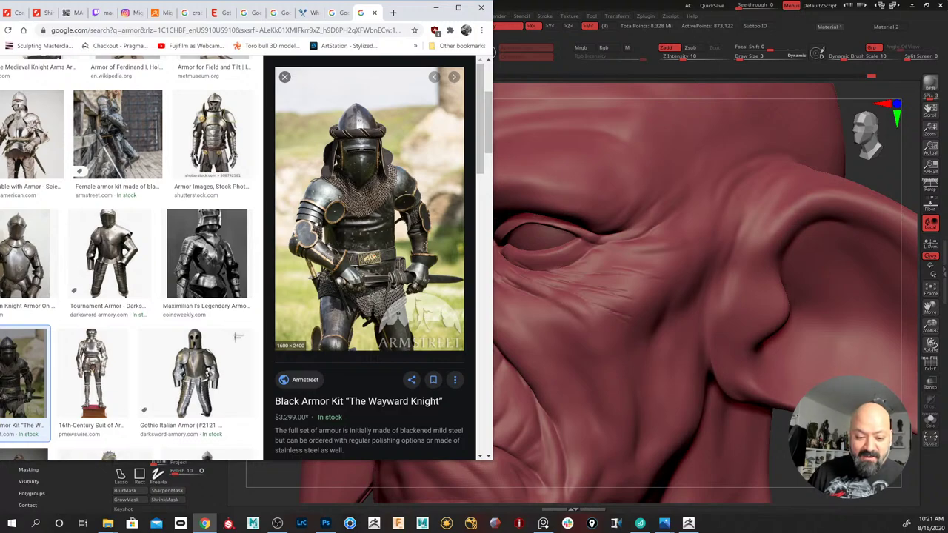
pyautogui.click(207, 253)
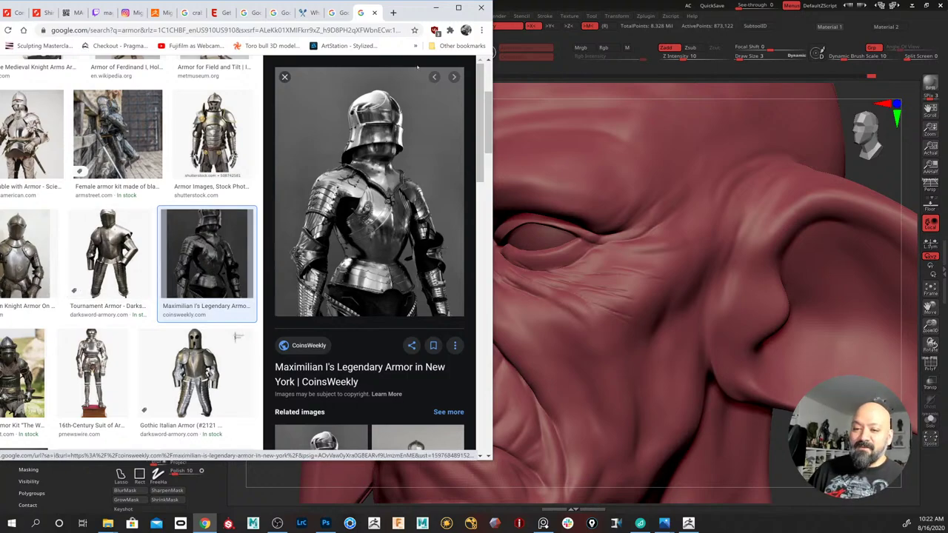
pyautogui.moveTo(413, 10); pyautogui.dragTo(408, 0)
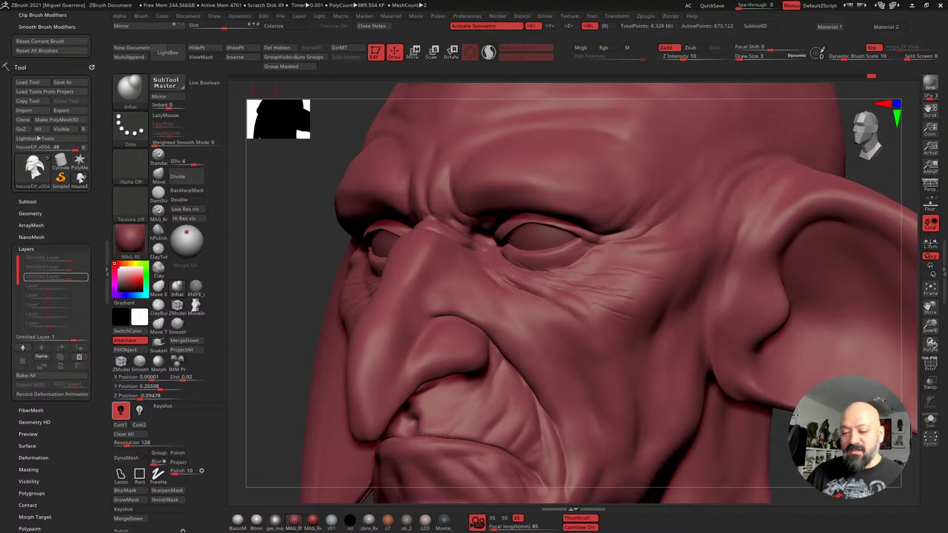
# Carve fine creases beneath the lower eyelid with the KNIFE brush at draw sizes 3 and 2, and smooth them lightly
pyautogui.moveTo(286, 240)
pyautogui.mouseDown()
pyautogui.moveTo(297, 247)
pyautogui.moveTo(289, 264)
pyautogui.moveTo(526, 267)
pyautogui.mouseUp()
pyautogui.press('ctrl')
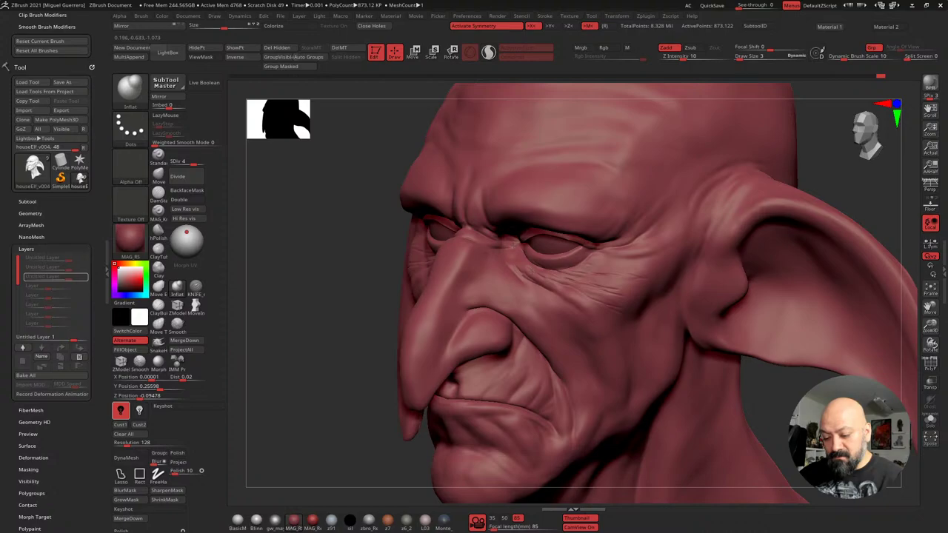
pyautogui.moveTo(285, 268); pyautogui.dragTo(357, 270)
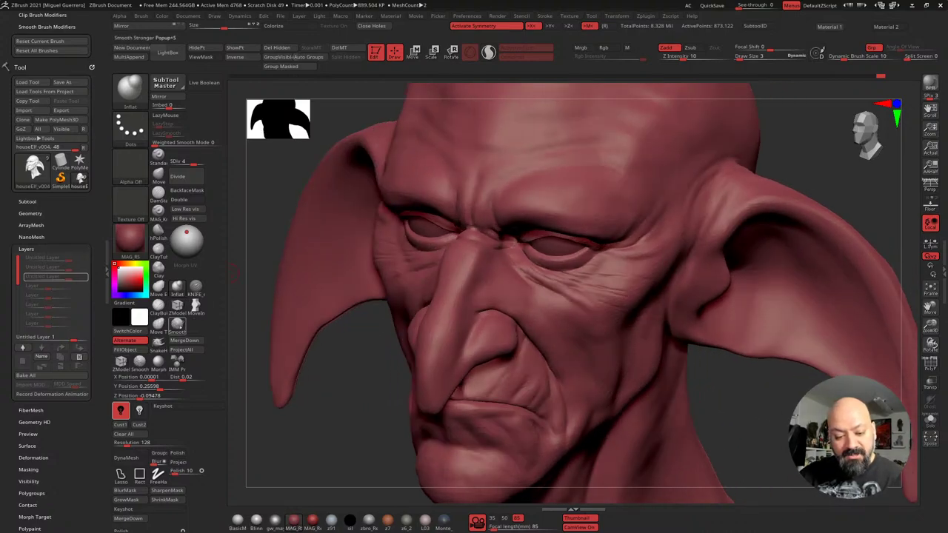
pyautogui.click(195, 287)
pyautogui.moveTo(308, 351); pyautogui.dragTo(367, 364)
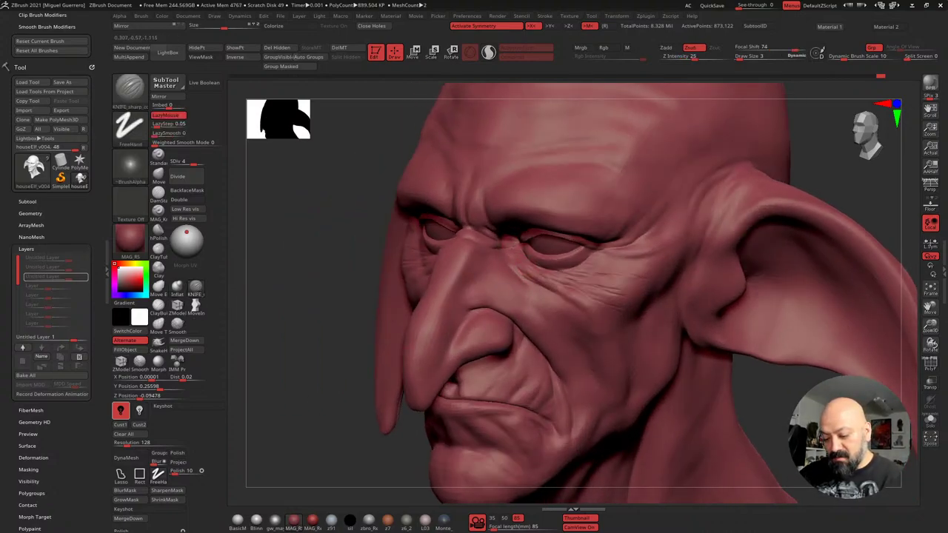
pyautogui.moveTo(319, 226); pyautogui.dragTo(287, 225)
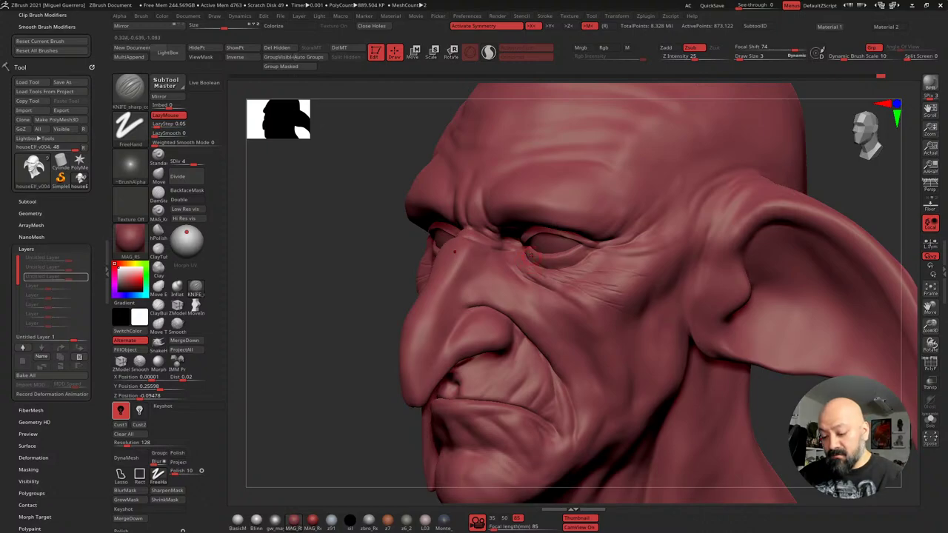
pyautogui.moveTo(540, 262); pyautogui.dragTo(571, 265)
pyautogui.moveTo(511, 241)
pyautogui.keyDown('ctrl'); pyautogui.mouseDown(button='right')
pyautogui.moveTo(489, 274)
pyautogui.moveTo(407, 281)
pyautogui.mouseUp(button='right'); pyautogui.keyUp('ctrl')
pyautogui.keyDown('ctrl'); pyautogui.moveTo(487, 279); pyautogui.dragTo(519, 296, button='right'); pyautogui.keyUp('ctrl')
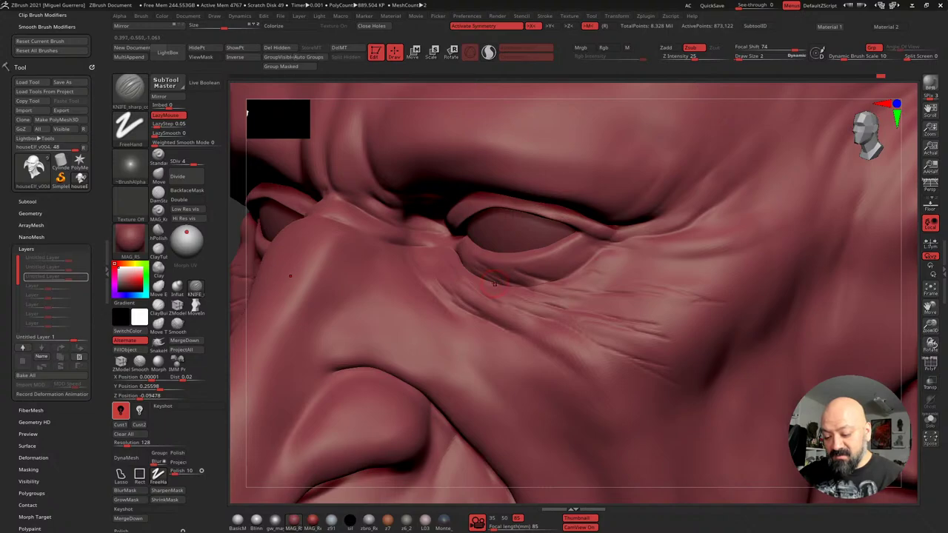
pyautogui.press('shift')
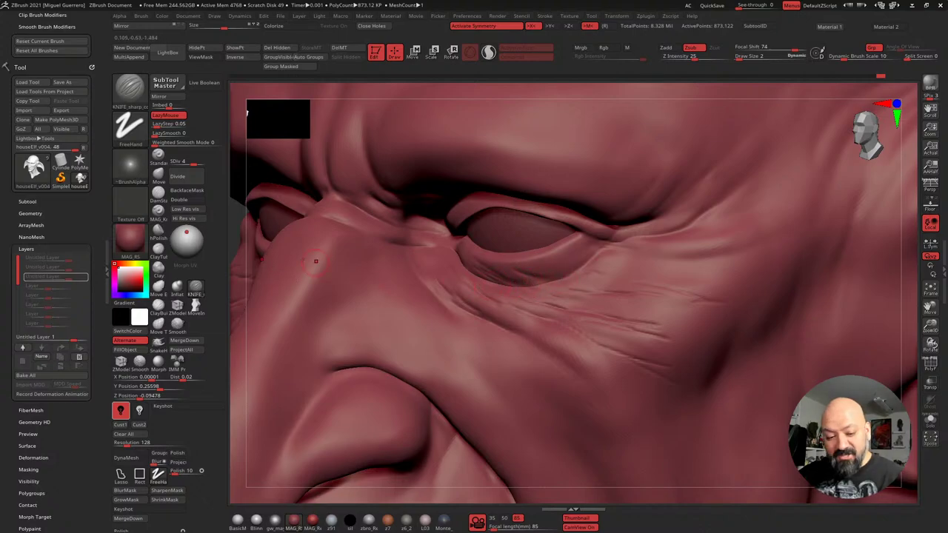
# Build up the small folds between the under-eye creases with Clay at draw sizes 1 and 2, raising Z Intensity to 25
pyautogui.click(157, 266)
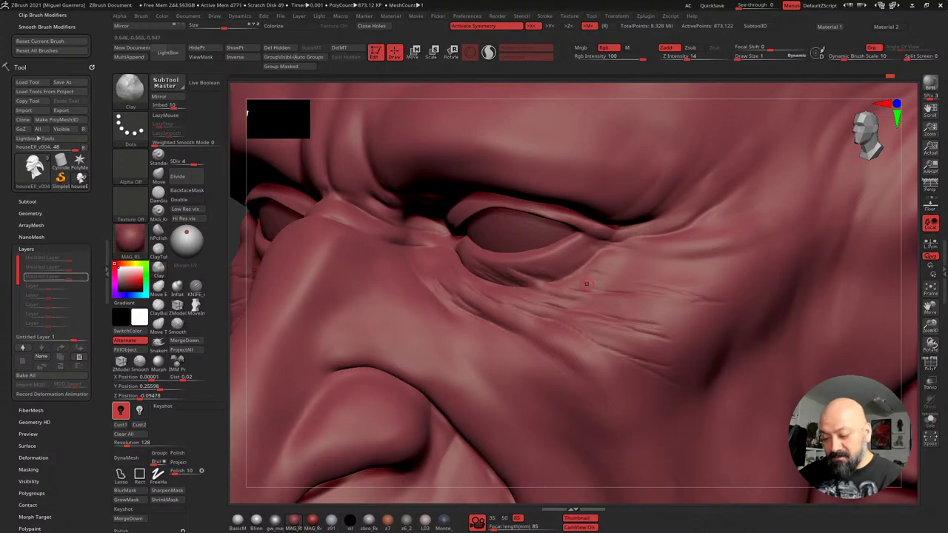
pyautogui.click(681, 59)
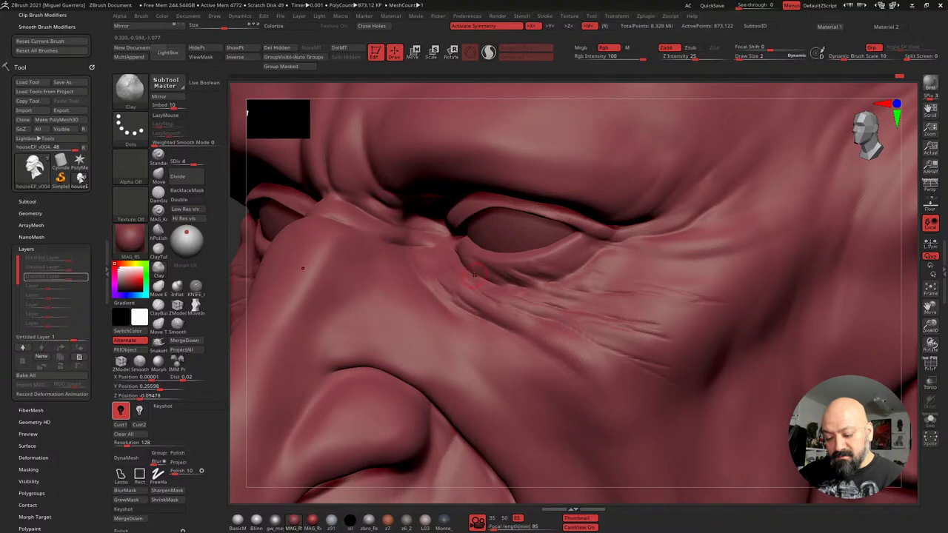
pyautogui.moveTo(474, 275)
pyautogui.mouseDown()
pyautogui.moveTo(494, 285)
pyautogui.moveTo(470, 269)
pyautogui.mouseUp()
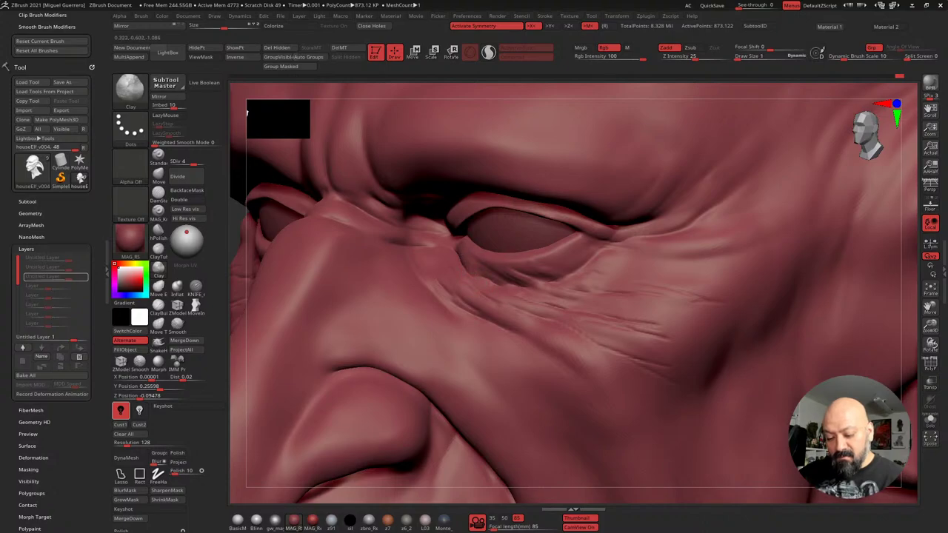
pyautogui.moveTo(237, 280); pyautogui.dragTo(238, 304)
# Subdivide the head to level 5 and refine the under-eye wrinkles with Clay and Smooth at small draw sizes
pyautogui.keyDown('ctrl'); pyautogui.moveTo(239, 304); pyautogui.dragTo(256, 252, button='right'); pyautogui.keyUp('ctrl')
pyautogui.moveTo(296, 378)
pyautogui.mouseDown()
pyautogui.moveTo(321, 405)
pyautogui.moveTo(313, 339)
pyautogui.moveTo(334, 284)
pyautogui.moveTo(316, 278)
pyautogui.moveTo(327, 276)
pyautogui.moveTo(303, 252)
pyautogui.mouseUp()
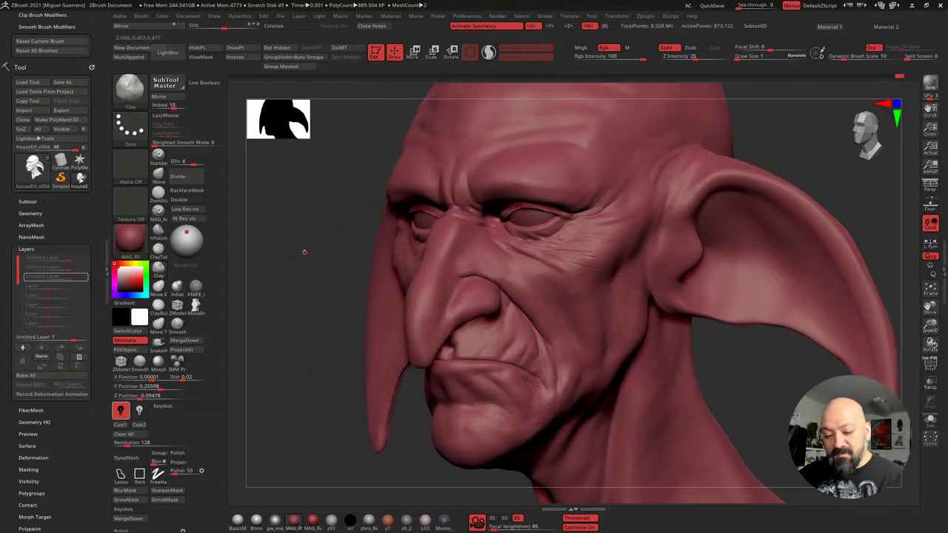
pyautogui.hotkey('ctrl', 'd')
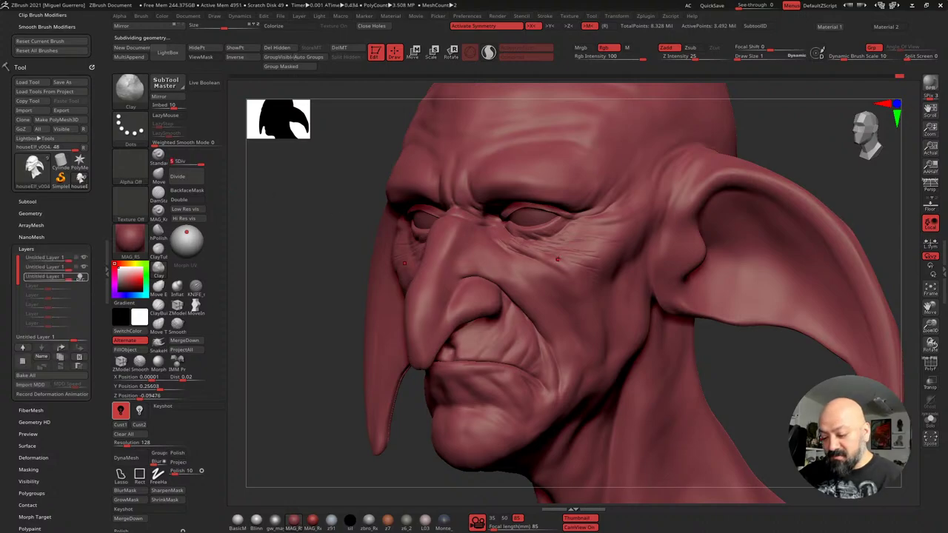
pyautogui.press(']')
pyautogui.press('shift')
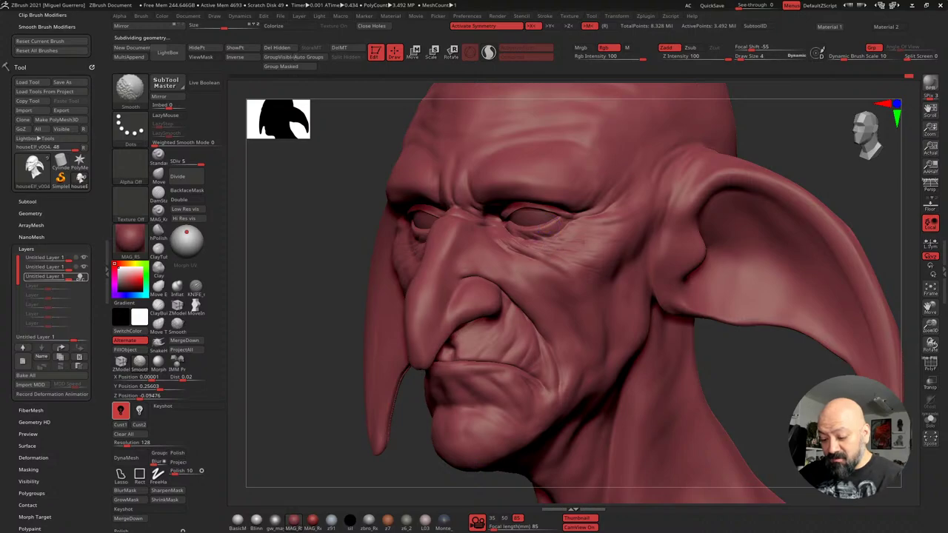
pyautogui.keyDown('ctrl'); pyautogui.moveTo(407, 253); pyautogui.dragTo(423, 296, button='right'); pyautogui.keyUp('ctrl')
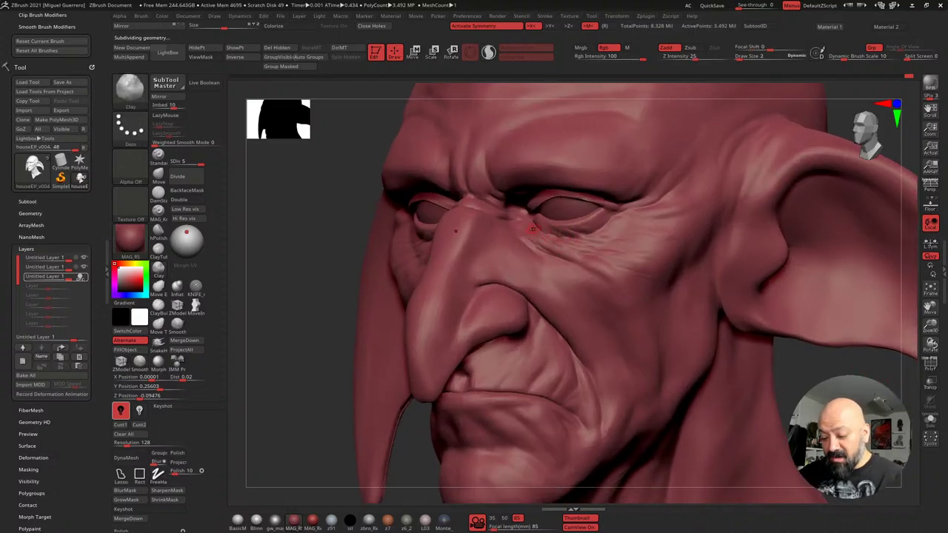
pyautogui.press('shift')
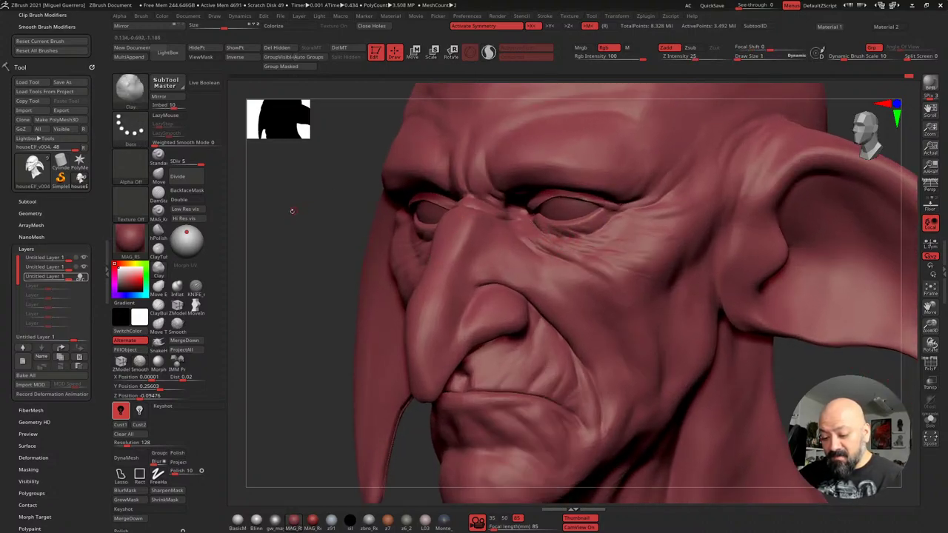
# Adjust the folds at the inner eye corner with the Move brush at draw size 3
pyautogui.moveTo(292, 210); pyautogui.dragTo(304, 274)
pyautogui.press('b')
pyautogui.press('m')
pyautogui.press('v')
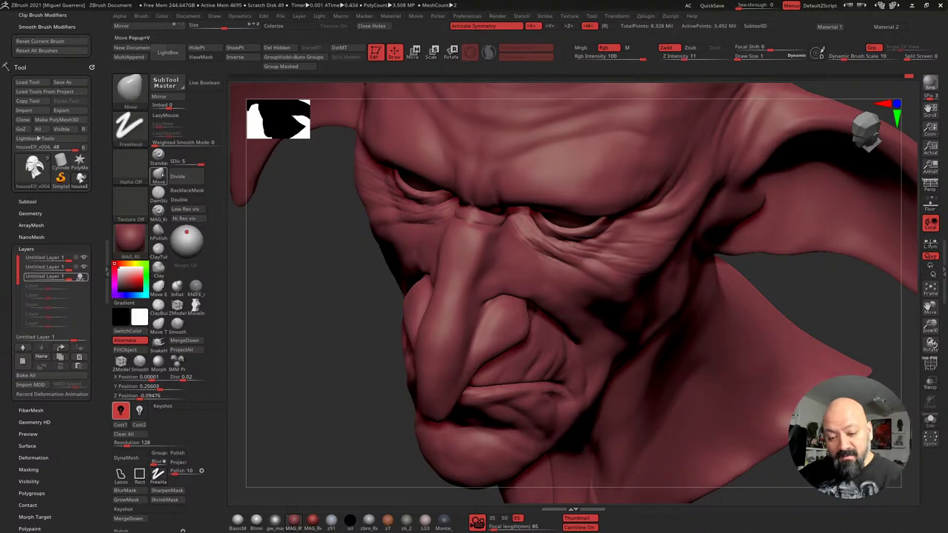
pyautogui.press('[')
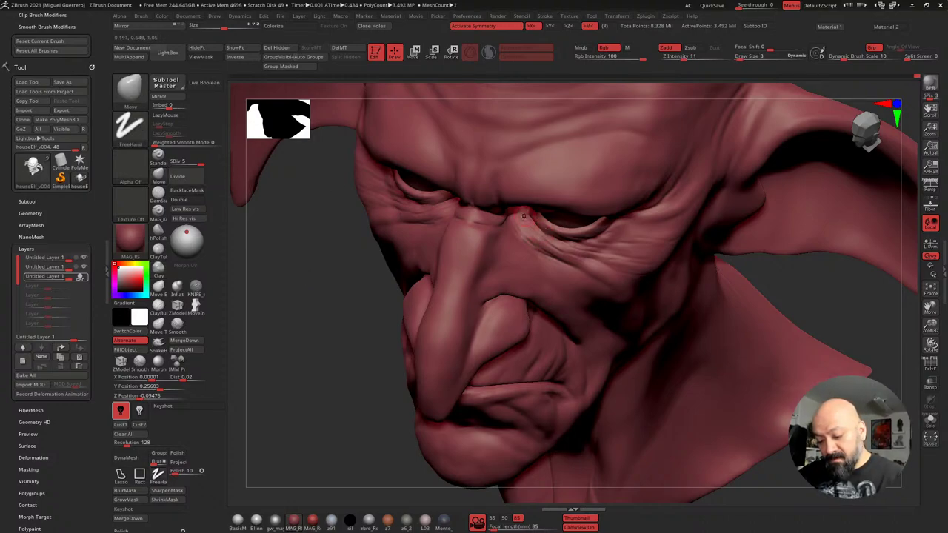
# Soften the under-eye and crow's-feet wrinkles with Smooth at draw size 3, setting Weighted Smooth Mode to 1
pyautogui.moveTo(319, 286); pyautogui.dragTo(385, 255)
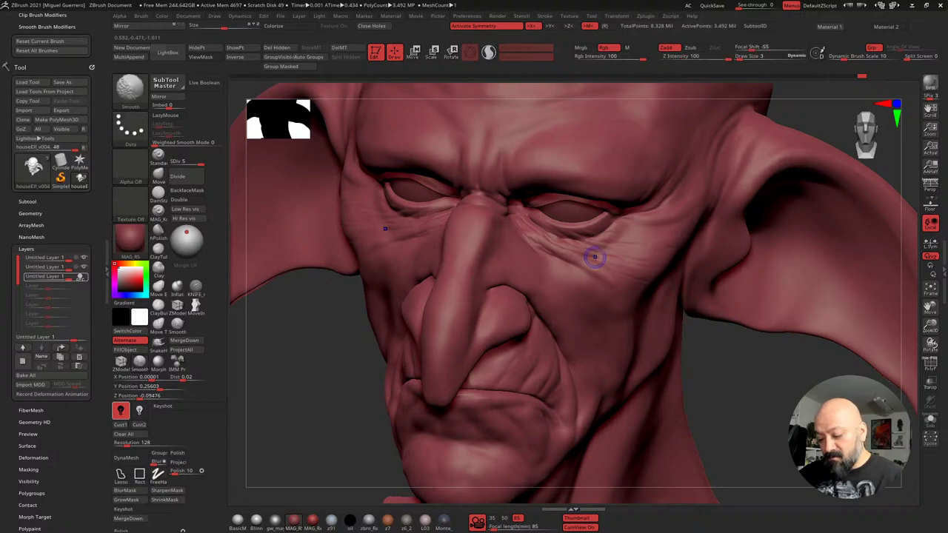
pyautogui.moveTo(741, 363); pyautogui.dragTo(648, 363)
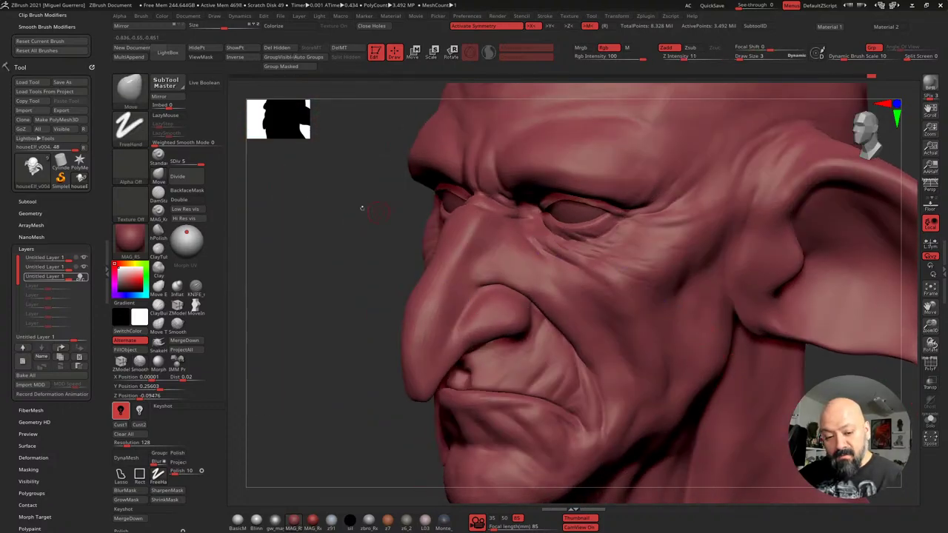
pyautogui.click(185, 142)
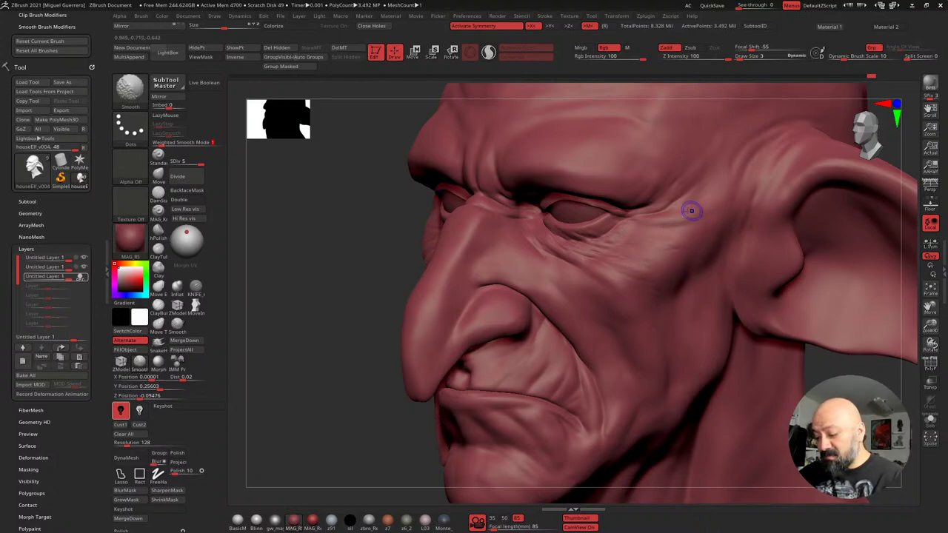
# Reshape the outer eye corner and eyelids with Move at draw sizes 5 to 2, and smooth the adjusted areas
pyautogui.click(158, 176)
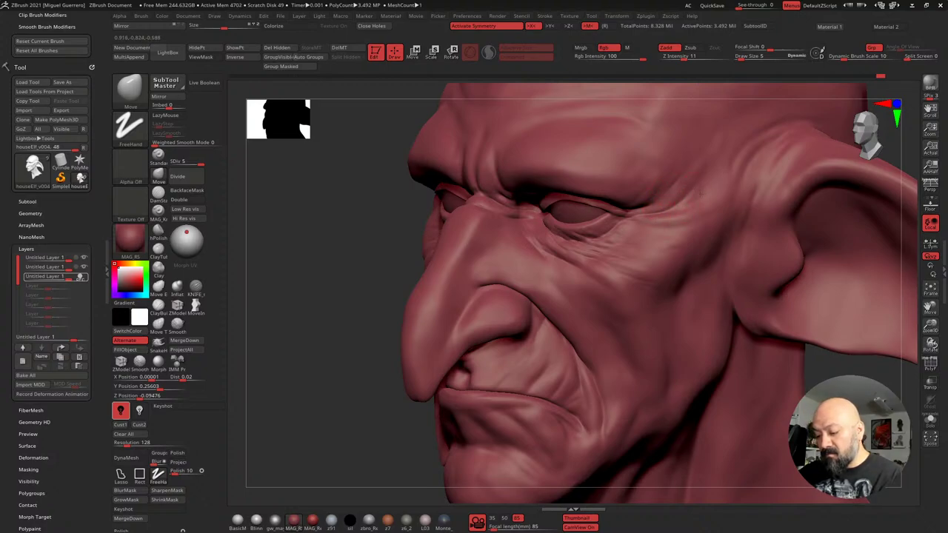
pyautogui.moveTo(333, 202)
pyautogui.mouseDown()
pyautogui.moveTo(284, 225)
pyautogui.moveTo(290, 214)
pyautogui.moveTo(428, 211)
pyautogui.mouseUp()
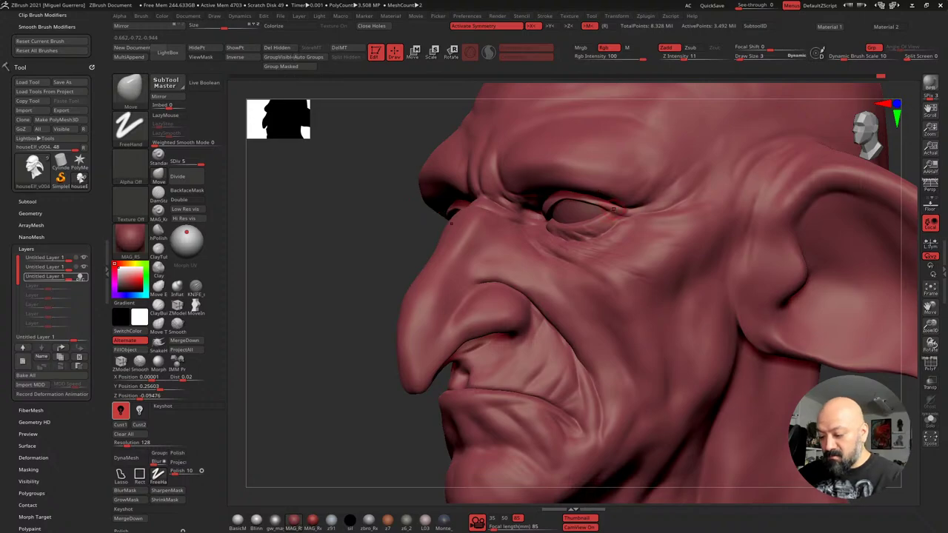
pyautogui.press('shift')
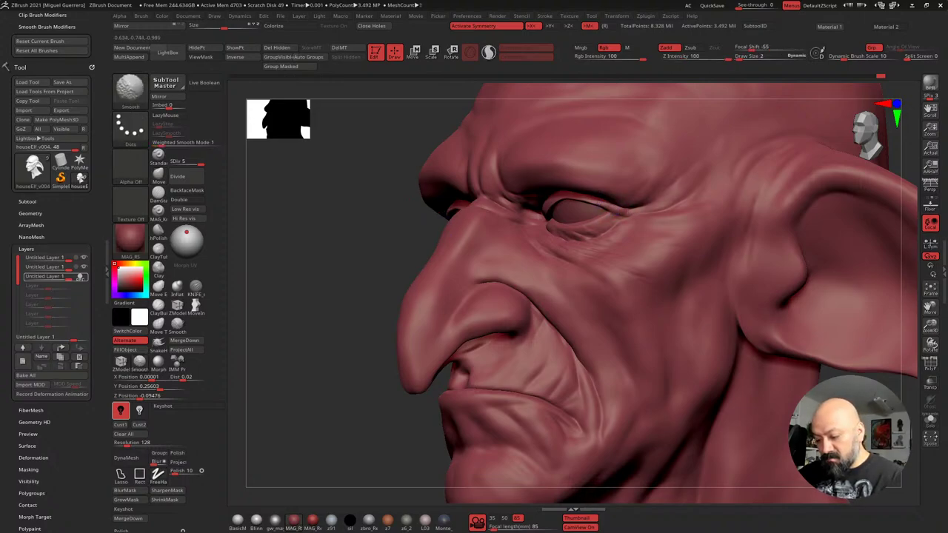
pyautogui.keyDown('shift'); pyautogui.moveTo(622, 207); pyautogui.dragTo(615, 192); pyautogui.keyUp('shift')
pyautogui.moveTo(334, 204); pyautogui.dragTo(377, 204)
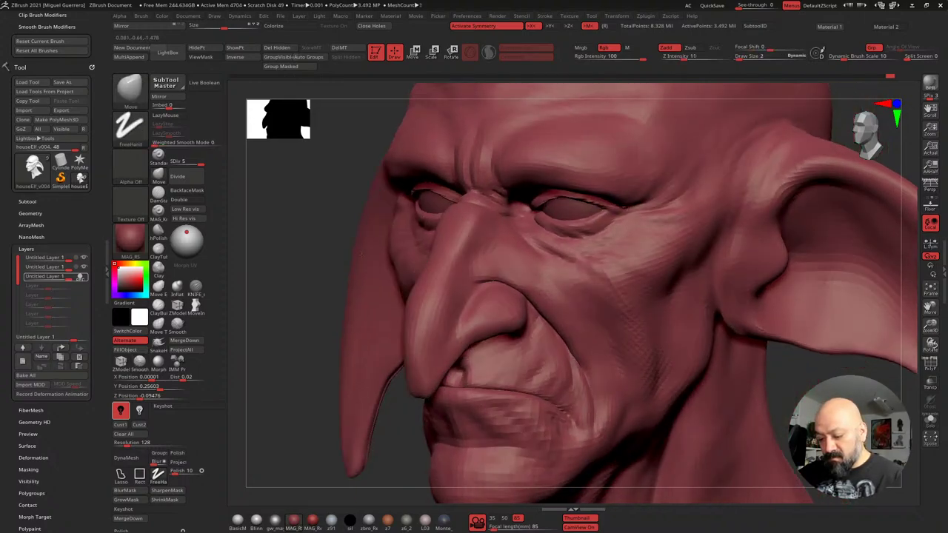
pyautogui.press('shift')
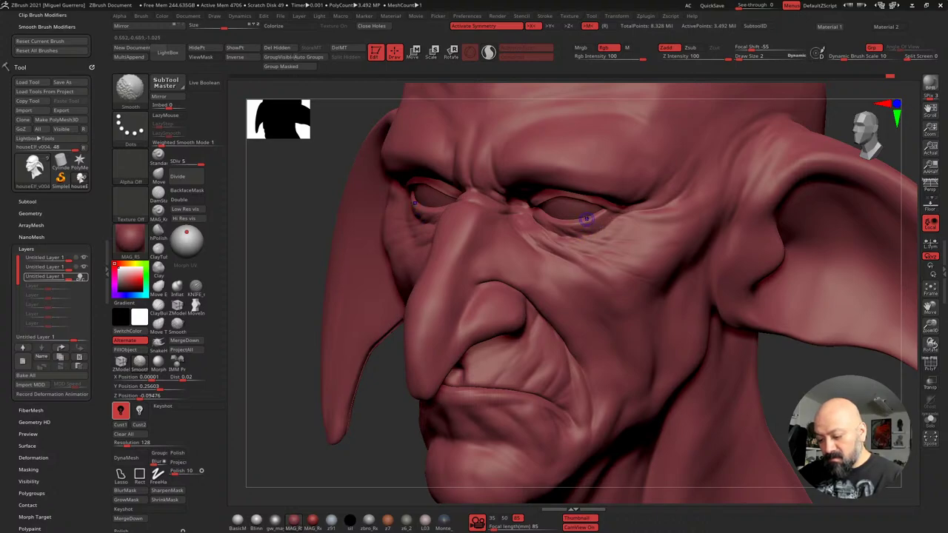
# Add volume around the outer eye corner with Clay at draw size 4, then reduce the brush size
pyautogui.moveTo(289, 212); pyautogui.dragTo(271, 212)
pyautogui.click(159, 265)
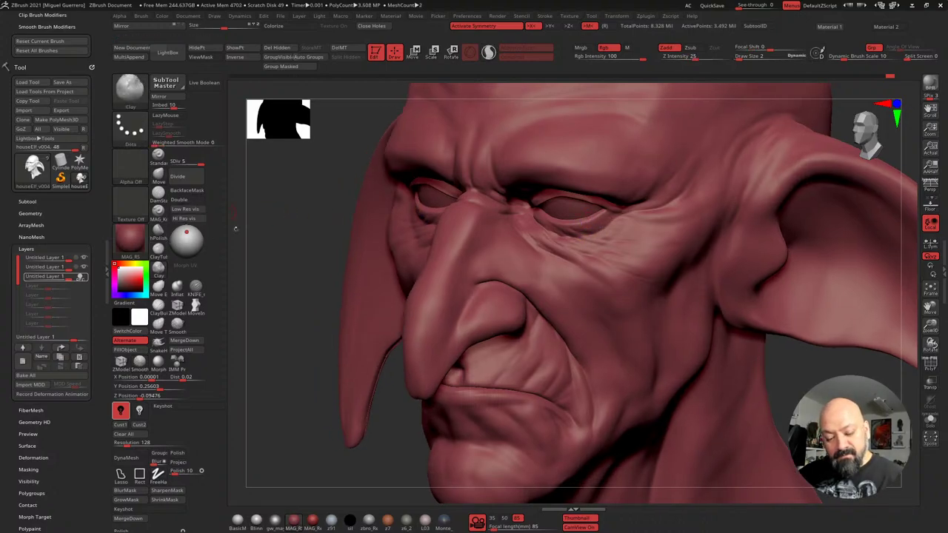
pyautogui.press(']')
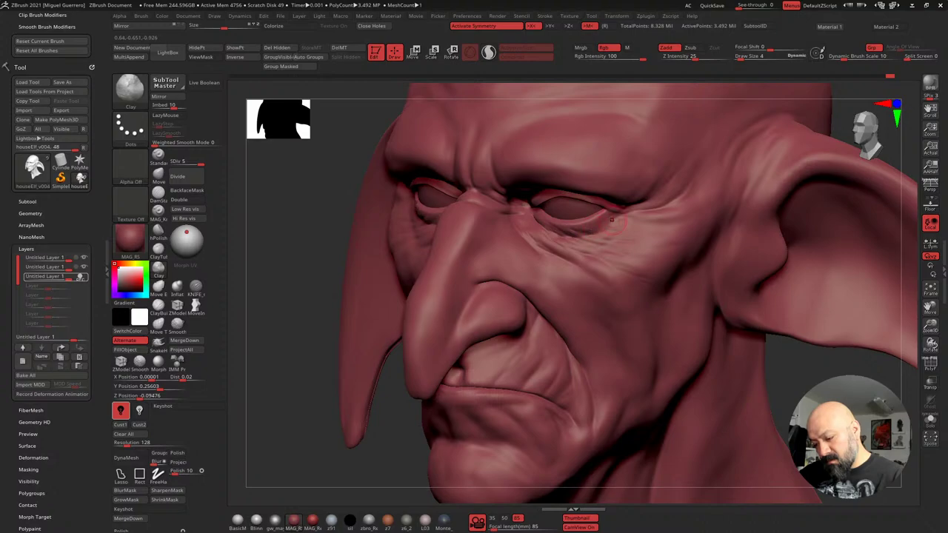
pyautogui.moveTo(308, 234); pyautogui.dragTo(279, 227)
pyautogui.press('[')
pyautogui.press('[')
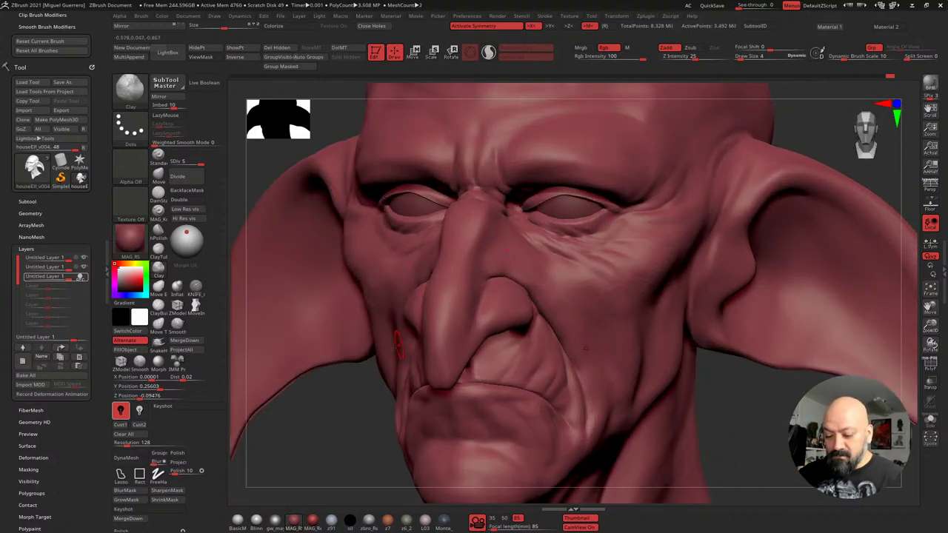
# Smooth the wrinkles beneath the eye and on the upper cheek at draw sizes 1 and 2
pyautogui.press('shift')
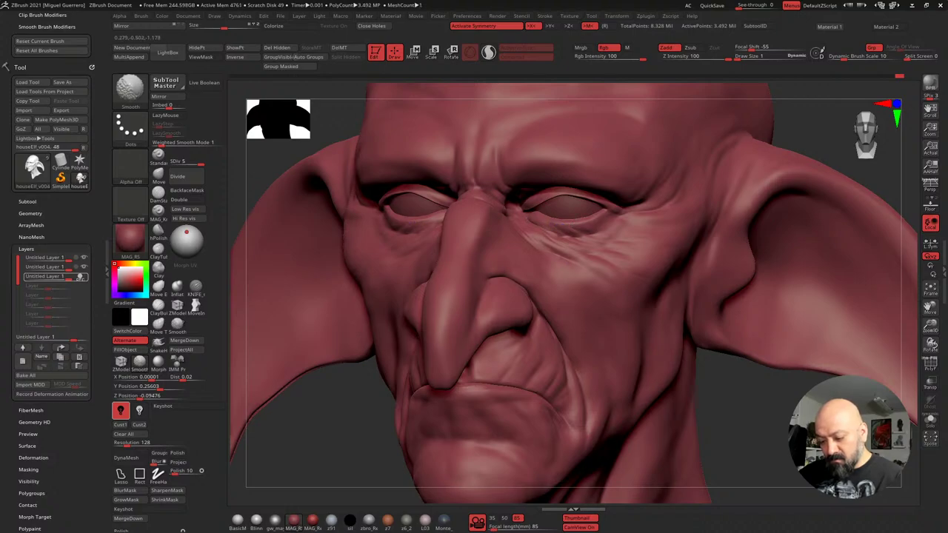
pyautogui.moveTo(769, 443); pyautogui.dragTo(757, 439)
pyautogui.press('shift')
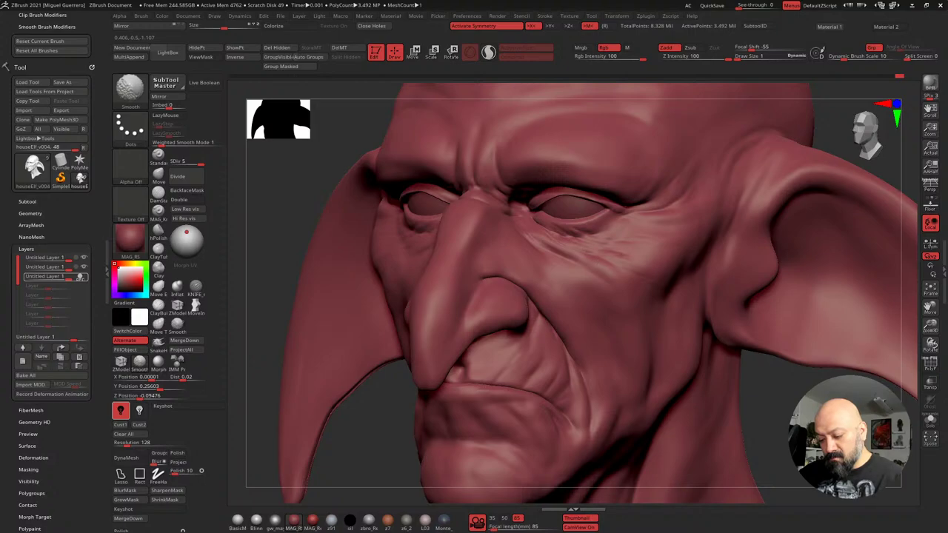
pyautogui.press('shift')
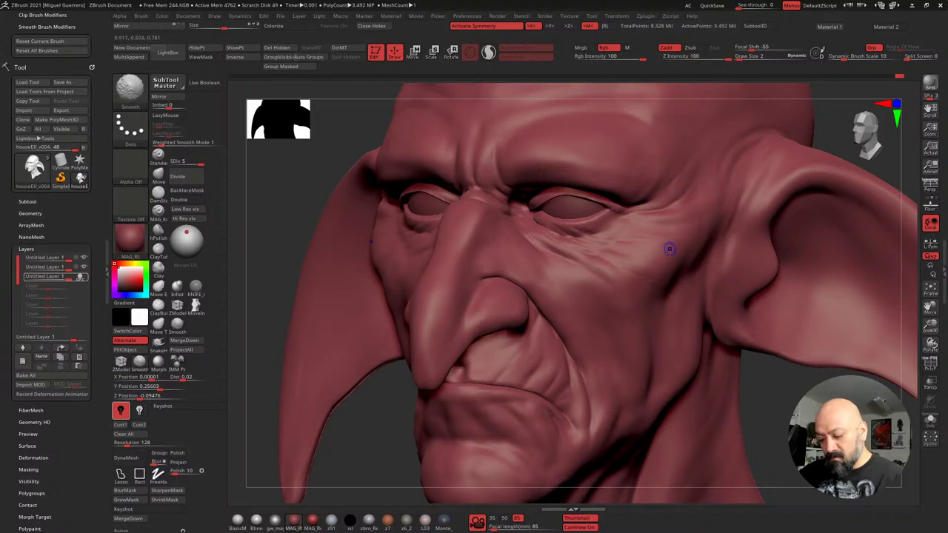
# Show the subtool list, find houseElf_v004 in it, and isolate that head with Solo mode
pyautogui.moveTo(669, 249)
pyautogui.keyDown('ctrl'); pyautogui.mouseDown(button='right')
pyautogui.moveTo(366, 277)
pyautogui.moveTo(309, 277)
pyautogui.moveTo(306, 266)
pyautogui.mouseUp(button='right'); pyautogui.keyUp('ctrl')
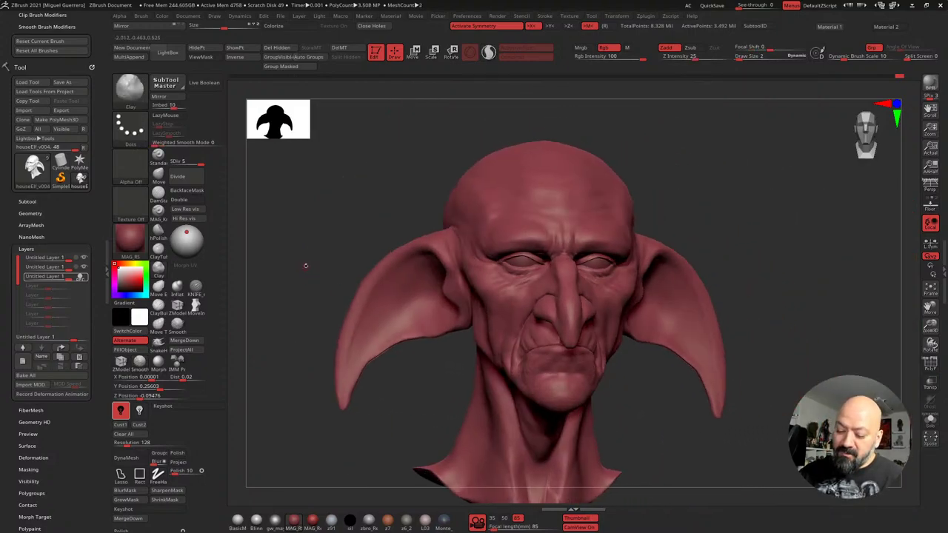
pyautogui.moveTo(305, 265)
pyautogui.mouseDown()
pyautogui.moveTo(301, 239)
pyautogui.moveTo(339, 294)
pyautogui.moveTo(279, 284)
pyautogui.moveTo(320, 280)
pyautogui.moveTo(325, 299)
pyautogui.mouseUp()
pyautogui.click(27, 201)
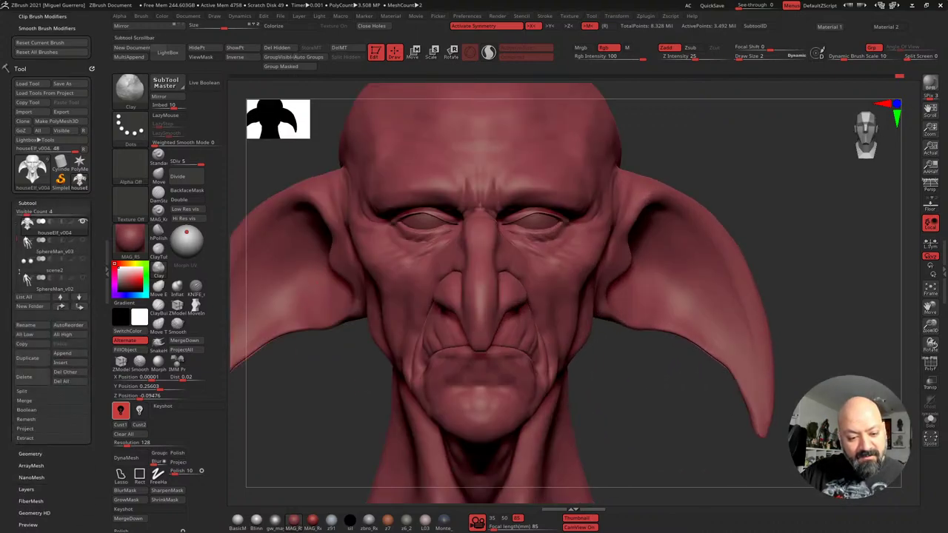
pyautogui.scroll(2, 14, 237)
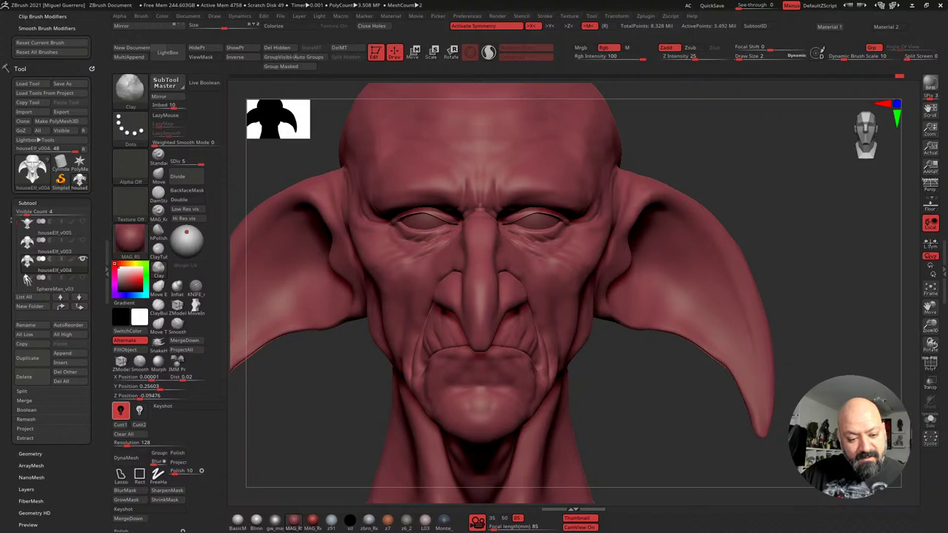
pyautogui.moveTo(35, 249)
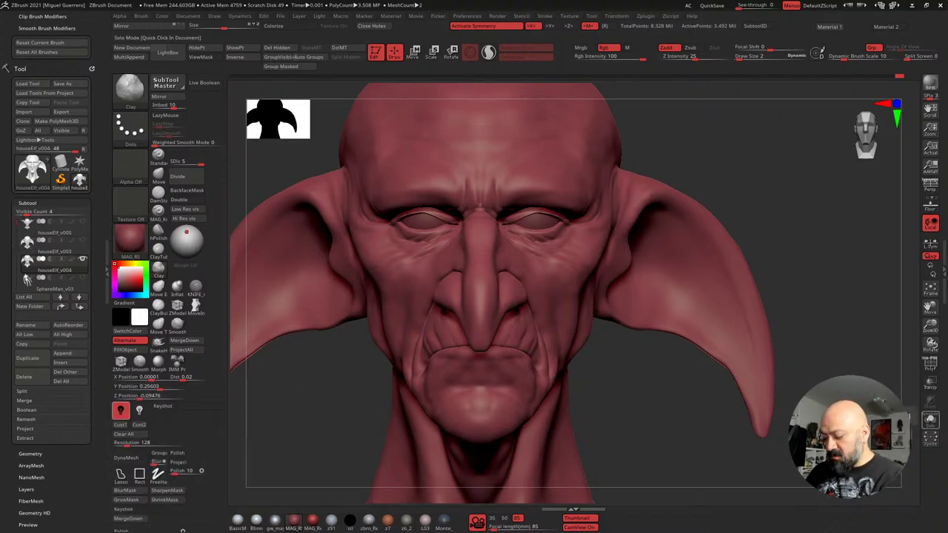
pyautogui.click(930, 420)
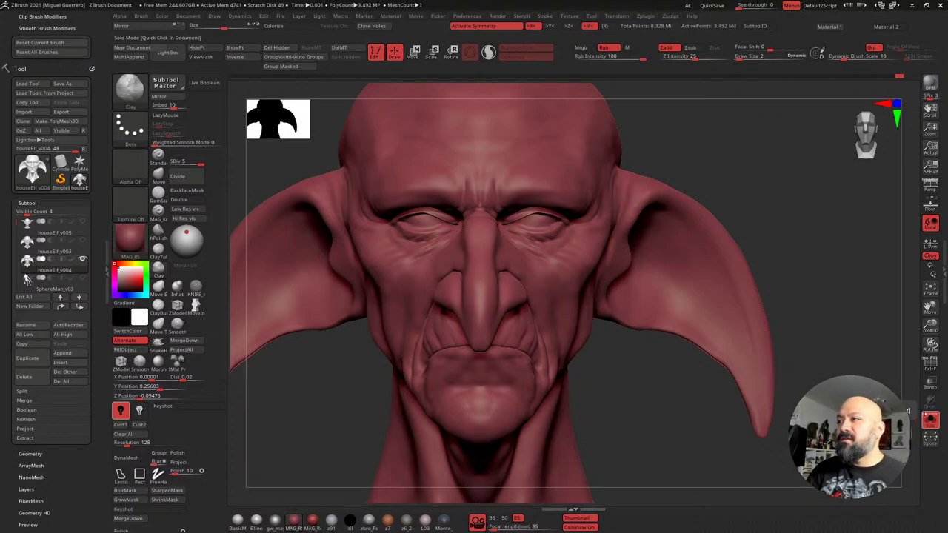
# Compare the houseElf_v003 and houseElf_v004 heads from the front and in three-quarter view by switching repeatedly between the two subtools
pyautogui.press('Up')
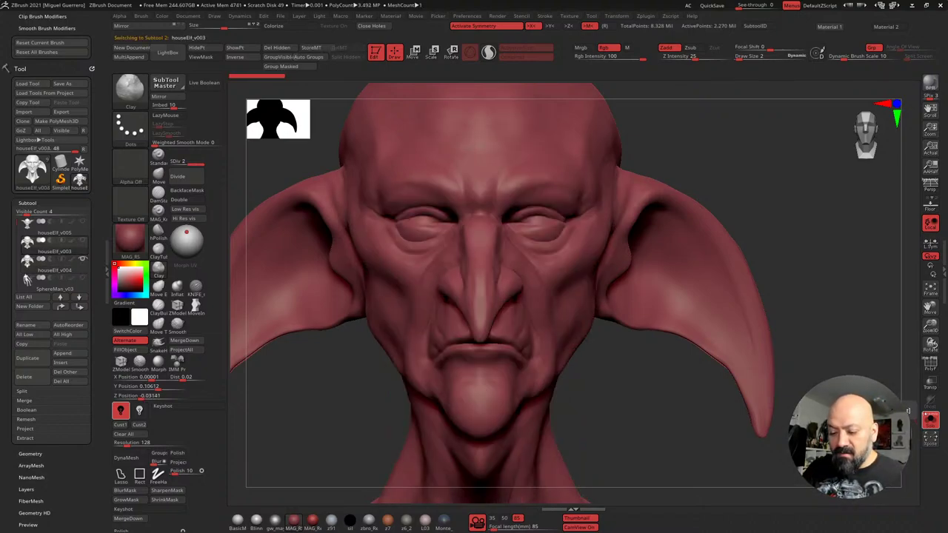
pyautogui.press('Down')
pyautogui.moveTo(267, 396); pyautogui.dragTo(347, 368)
pyautogui.press('Down')
pyautogui.press('Up')
pyautogui.press('Up')
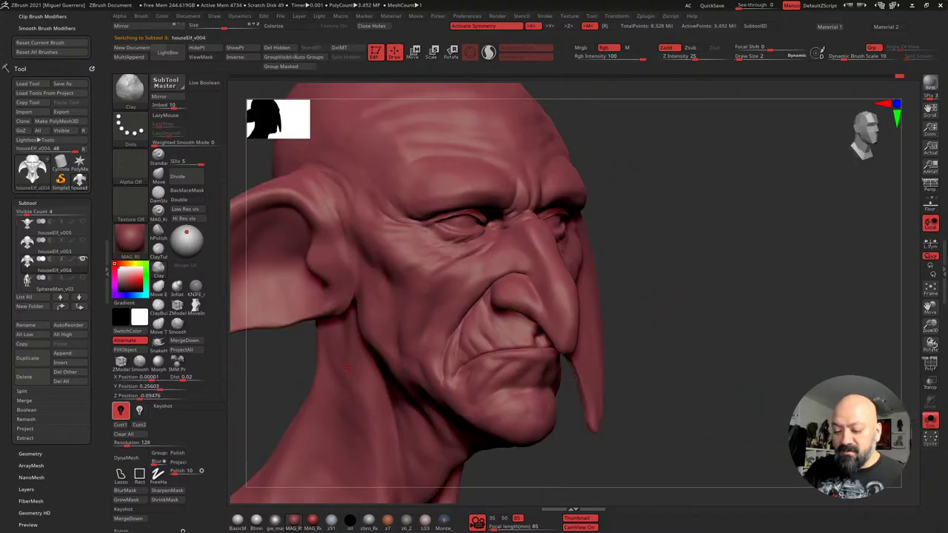
pyautogui.press('Down')
pyautogui.press('Up')
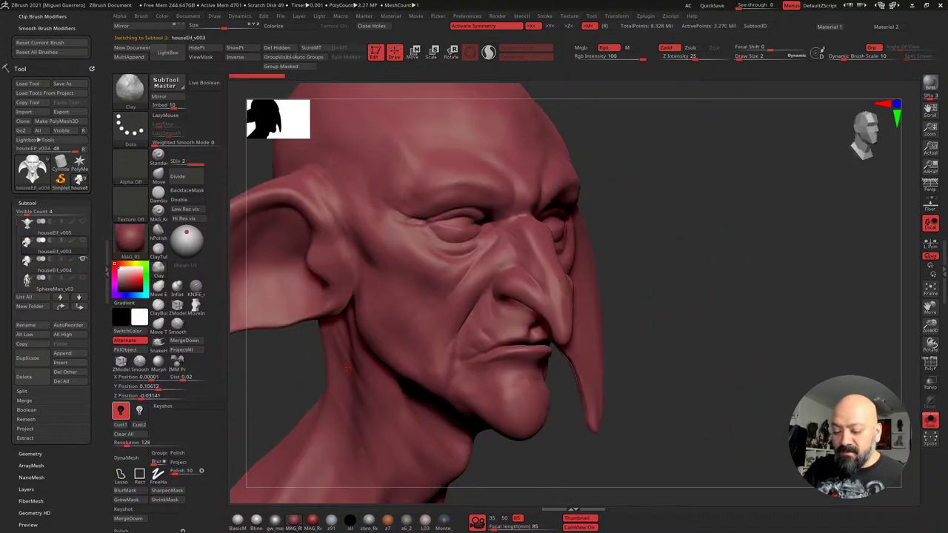
pyautogui.press('Down')
pyautogui.press('Up')
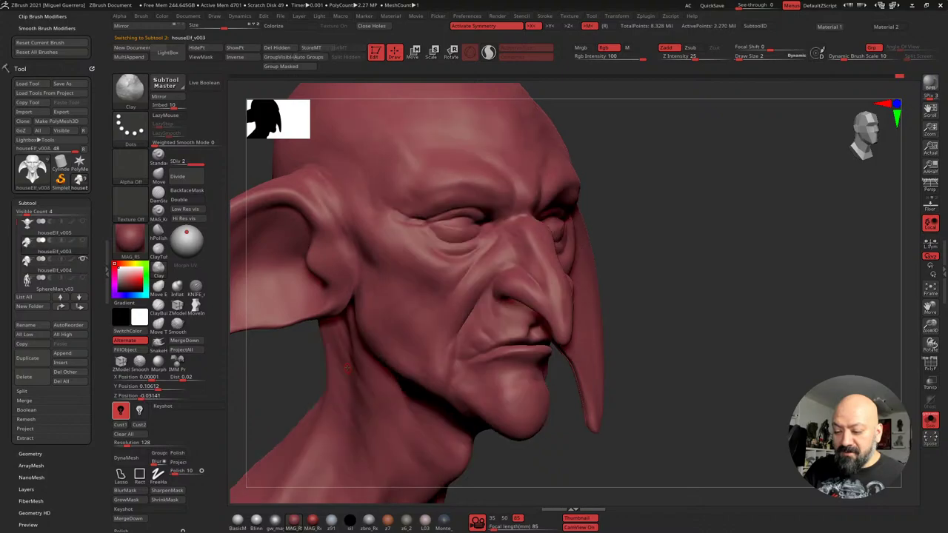
pyautogui.press('Down')
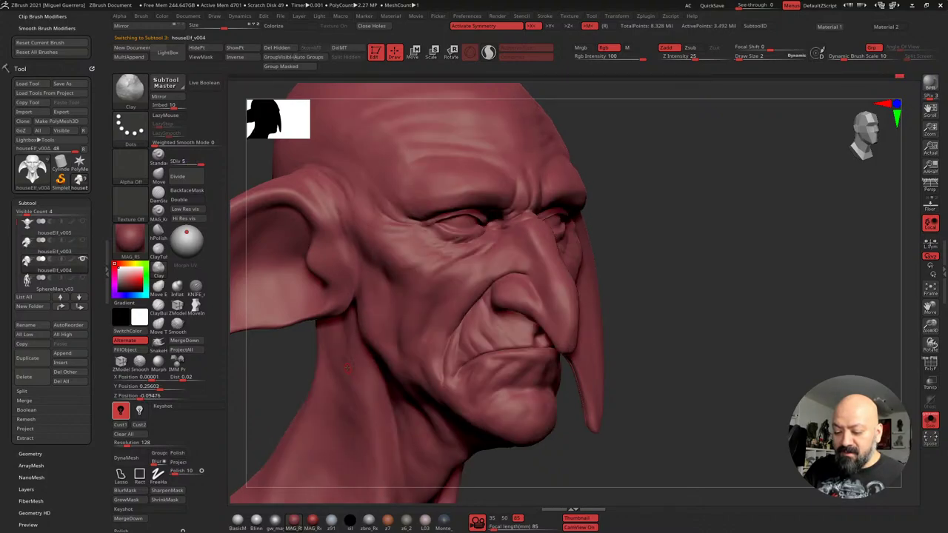
pyautogui.press('Up')
pyautogui.press('Down')
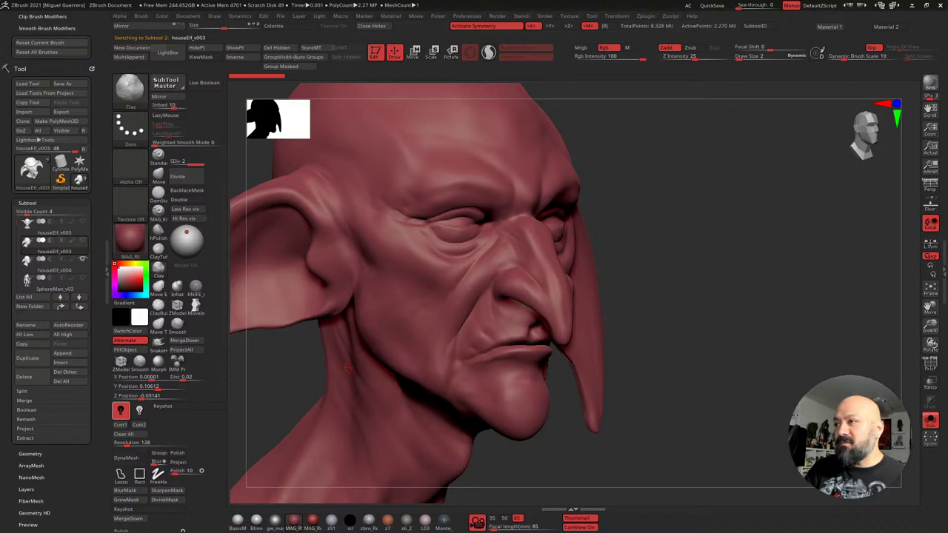
pyautogui.press('Down')
pyautogui.press('Up')
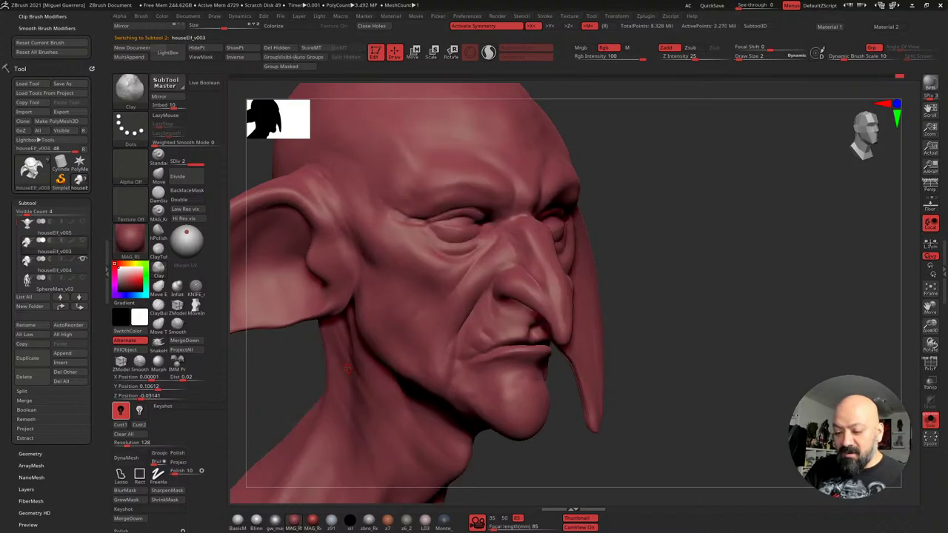
pyautogui.press('Down')
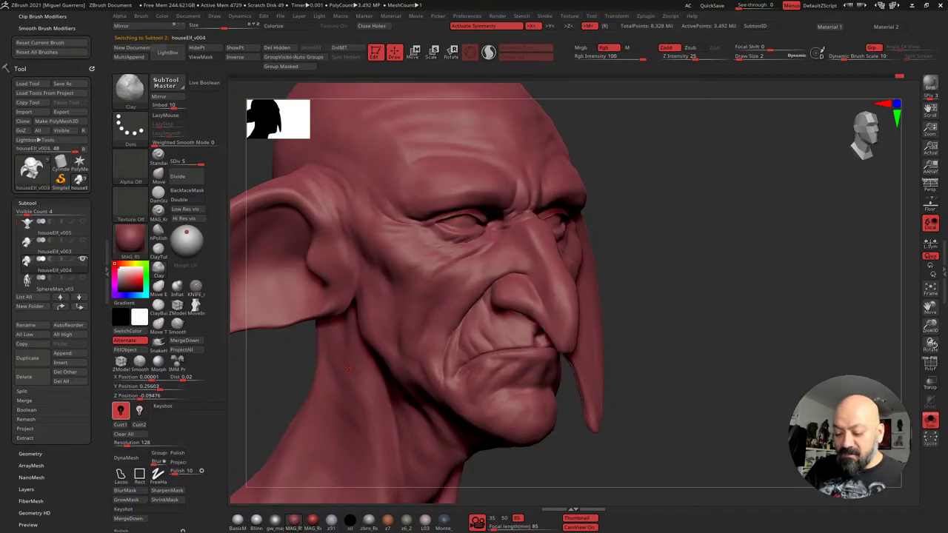
pyautogui.press('Up')
pyautogui.press('Down')
pyautogui.press('Up')
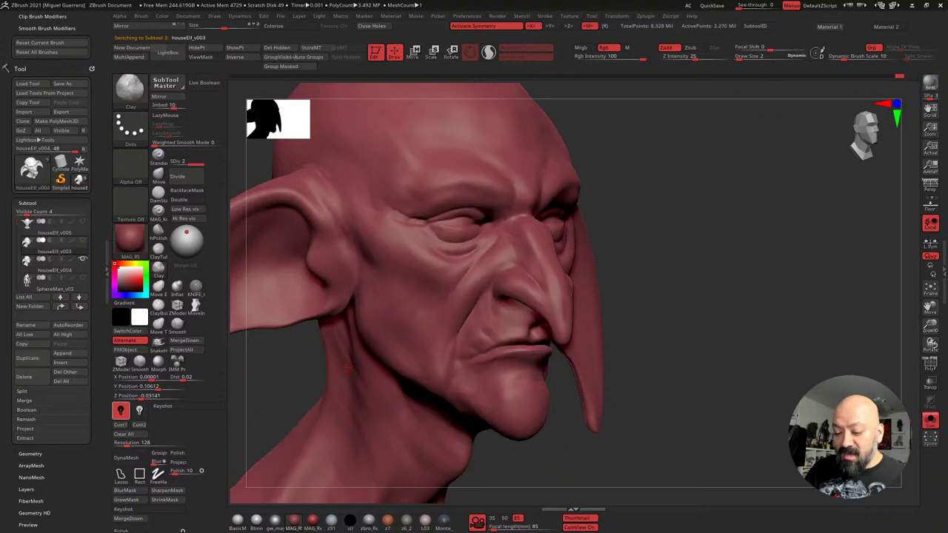
pyautogui.press('Down')
pyautogui.press('Up')
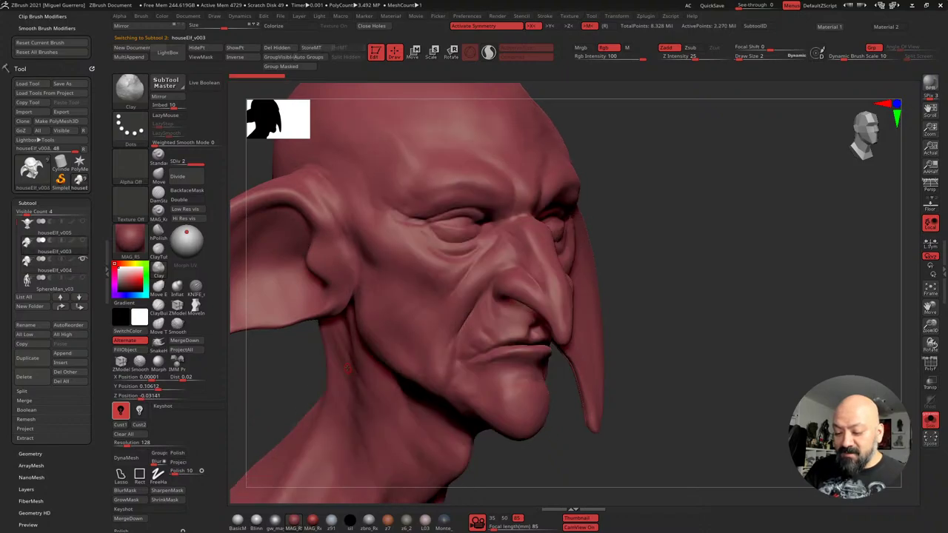
pyautogui.press('Down')
pyautogui.press('Up')
pyautogui.press('Down')
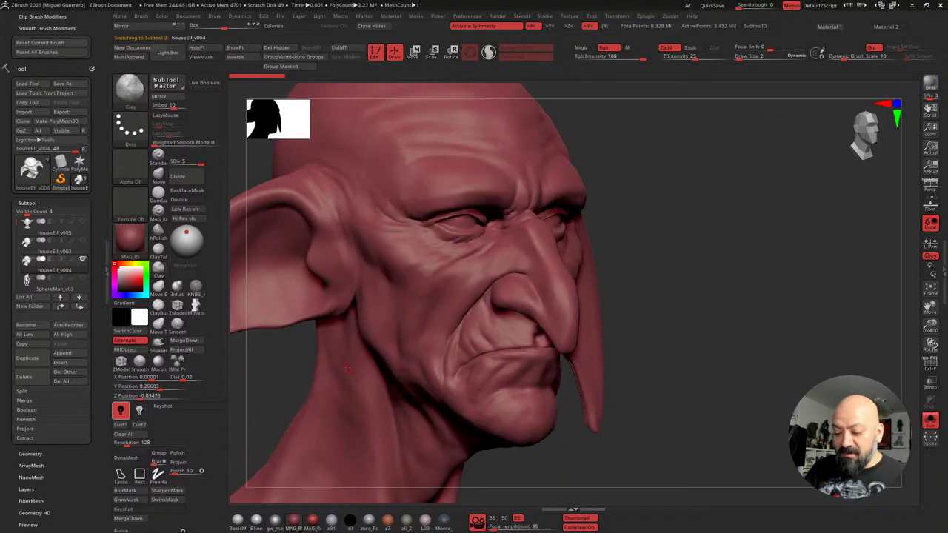
pyautogui.press('Up')
pyautogui.press('Down')
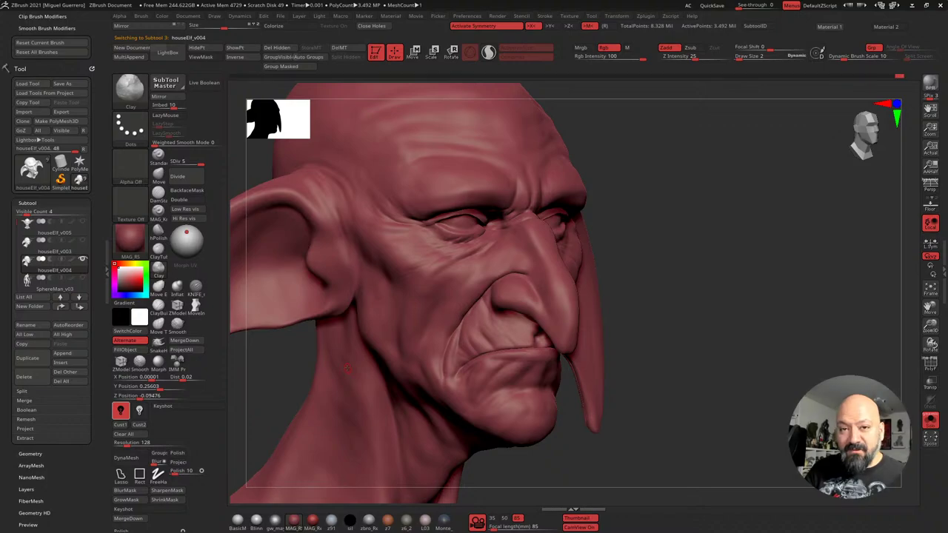
pyautogui.press('Up')
pyautogui.press('Down')
pyautogui.press('Up')
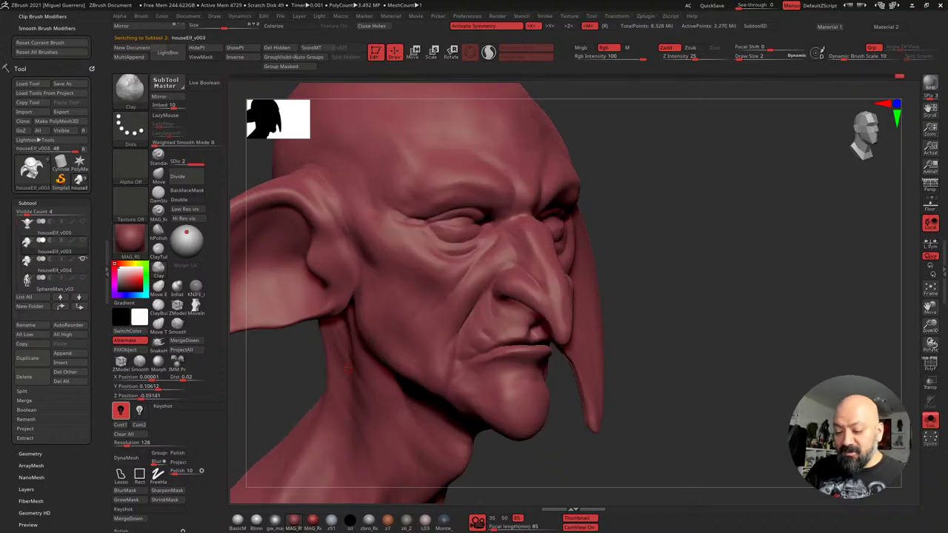
pyautogui.press('Down')
pyautogui.press('Down')
pyautogui.press('Up')
pyautogui.press('Down')
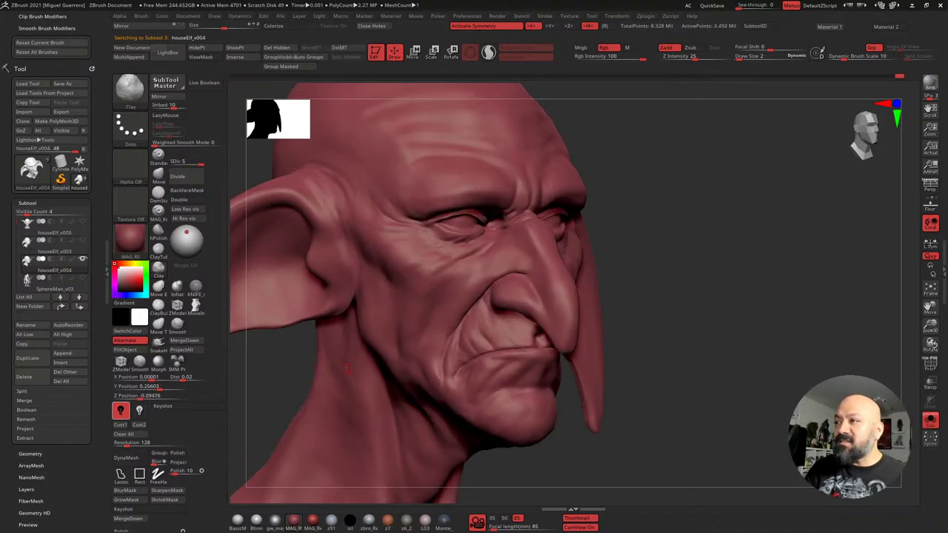
pyautogui.press('Up')
pyautogui.press('Down')
pyautogui.press('Up')
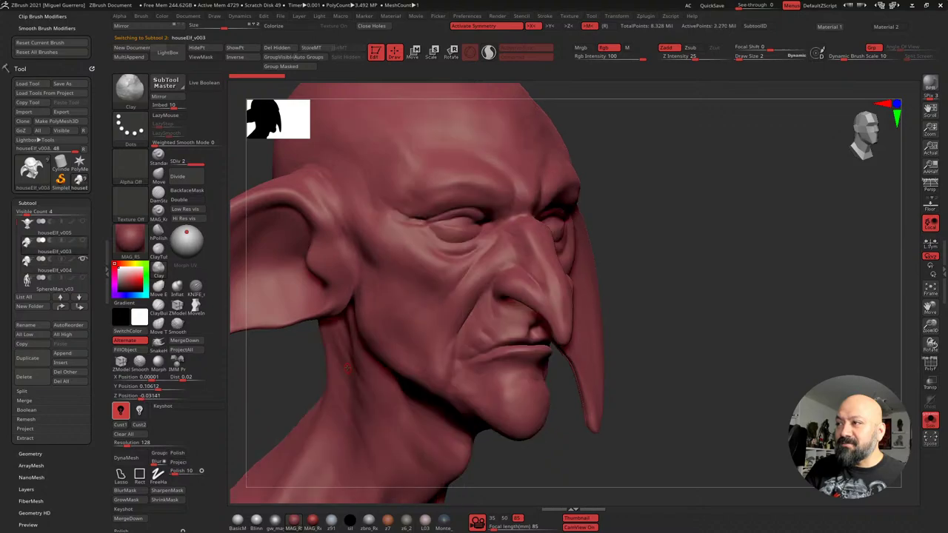
pyautogui.press('Down')
pyautogui.press('Up')
pyautogui.press('Down')
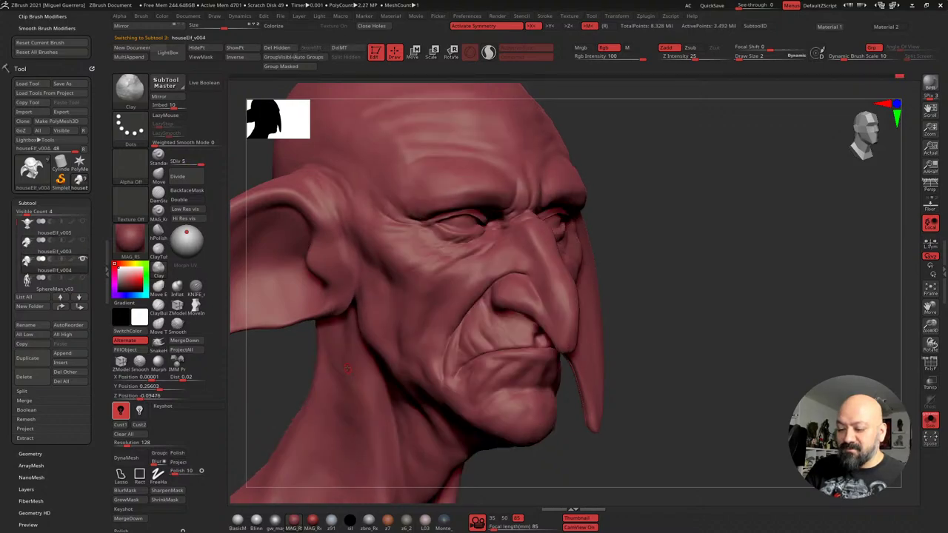
pyautogui.press('Up')
pyautogui.press('Down')
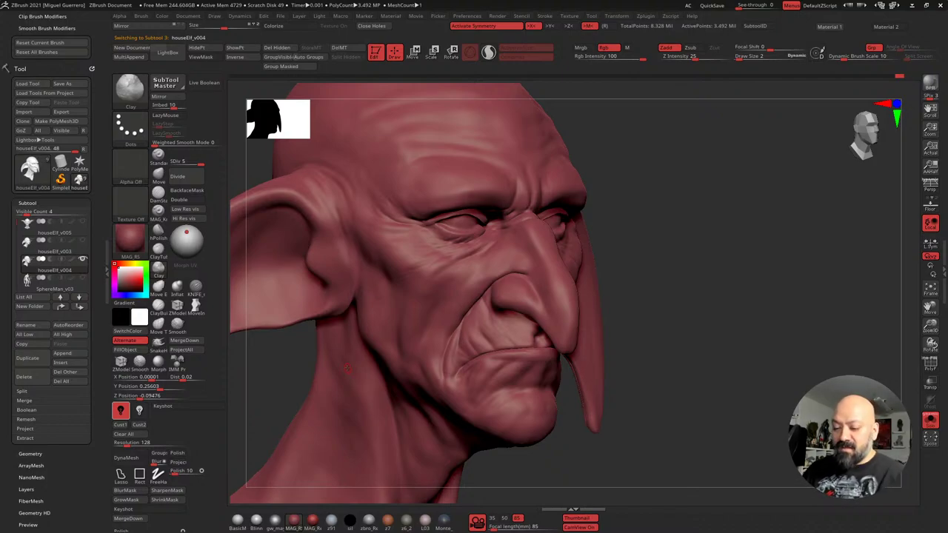
# Apply the L03 material to the houseElf_v004 head and set its color to a pale, desaturated green
pyautogui.moveTo(803, 352); pyautogui.dragTo(673, 343)
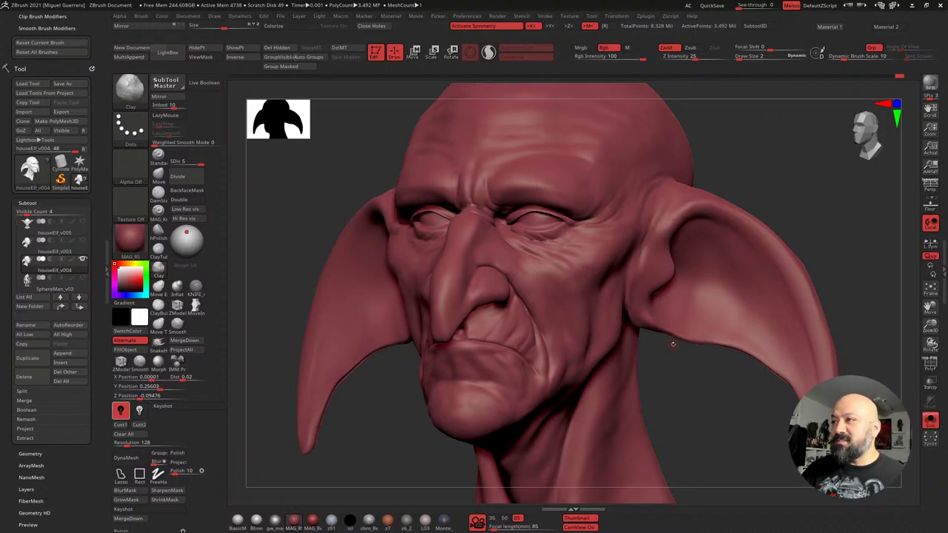
pyautogui.keyDown('alt'); pyautogui.moveTo(673, 345); pyautogui.dragTo(663, 328); pyautogui.keyUp('alt')
pyautogui.keyDown('ctrl'); pyautogui.moveTo(663, 328); pyautogui.dragTo(662, 259, button='right'); pyautogui.keyUp('ctrl')
pyautogui.moveTo(662, 296)
pyautogui.keyDown('shift'); pyautogui.mouseDown()
pyautogui.moveTo(729, 296)
pyautogui.moveTo(670, 293)
pyautogui.mouseUp(); pyautogui.keyUp('shift')
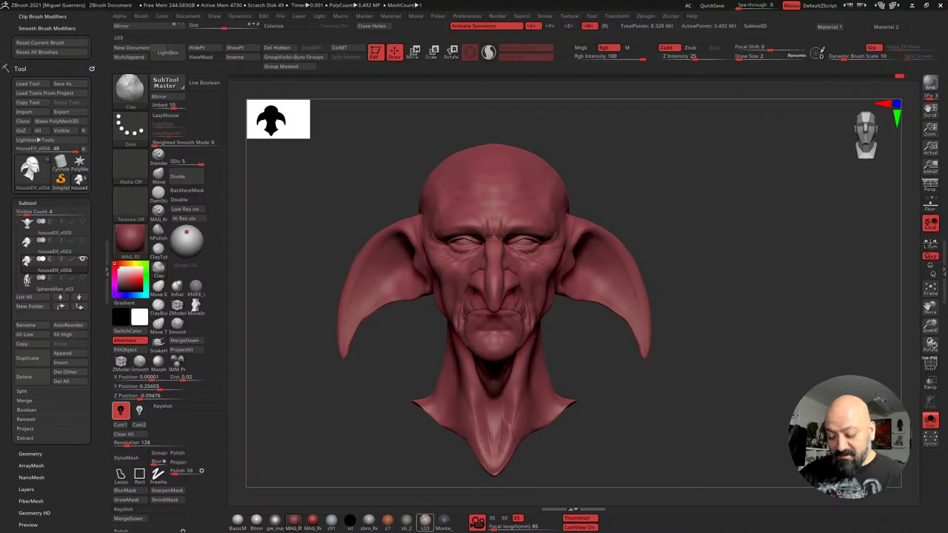
pyautogui.click(425, 521)
pyautogui.click(146, 275)
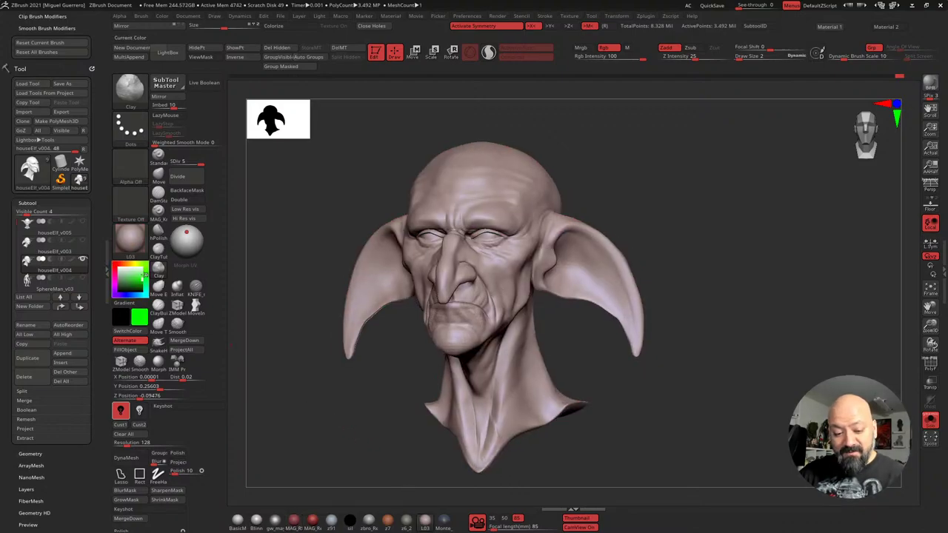
pyautogui.click(125, 280)
pyautogui.moveTo(126, 280); pyautogui.dragTo(128, 275)
pyautogui.moveTo(359, 288)
pyautogui.mouseDown(button='right')
pyautogui.moveTo(313, 290)
pyautogui.moveTo(305, 305)
pyautogui.moveTo(319, 296)
pyautogui.mouseUp(button='right')
pyautogui.moveTo(318, 296)
pyautogui.mouseDown()
pyautogui.moveTo(329, 300)
pyautogui.moveTo(319, 299)
pyautogui.mouseUp()
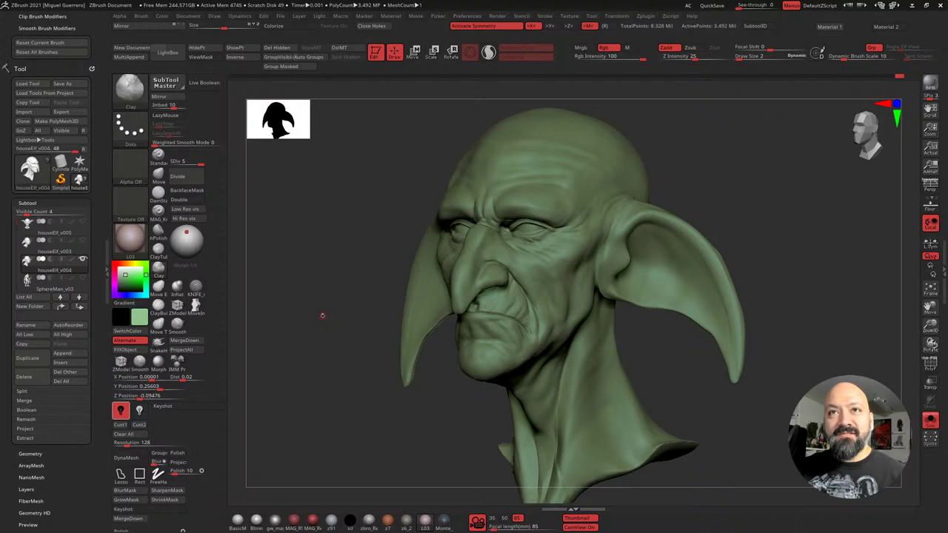
# Paint a mask stripe at draw size 6 from beneath the jaw down the side of the throat
pyautogui.moveTo(322, 314)
pyautogui.mouseDown()
pyautogui.moveTo(313, 307)
pyautogui.moveTo(313, 318)
pyautogui.moveTo(313, 275)
pyautogui.mouseUp()
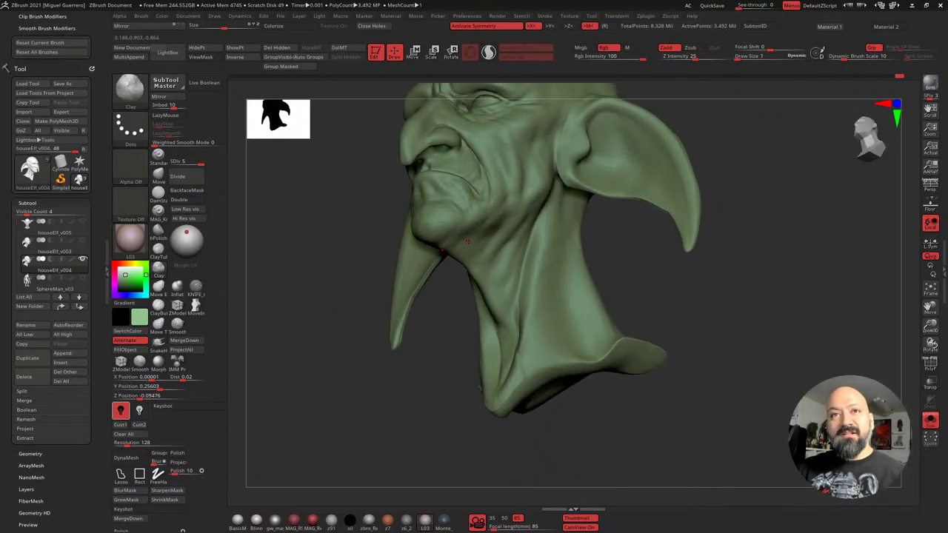
pyautogui.press('[')
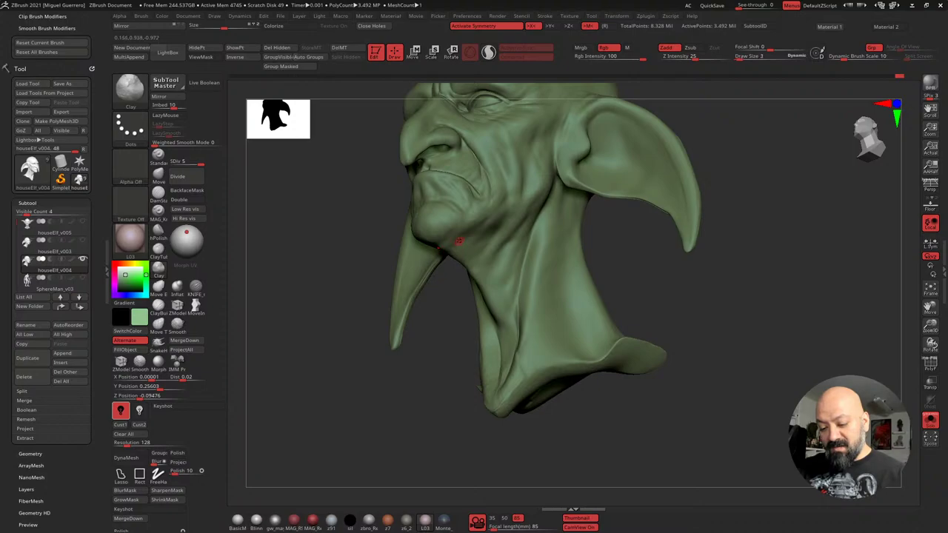
pyautogui.press('ctrl')
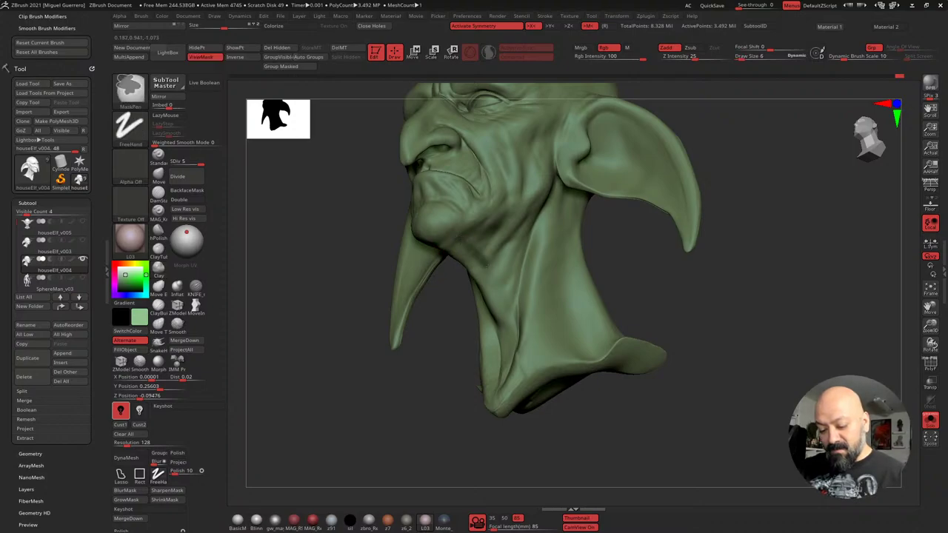
pyautogui.moveTo(482, 263)
pyautogui.keyDown('ctrl'); pyautogui.mouseDown()
pyautogui.moveTo(510, 306)
pyautogui.moveTo(509, 363)
pyautogui.moveTo(507, 297)
pyautogui.mouseUp(); pyautogui.keyUp('ctrl')
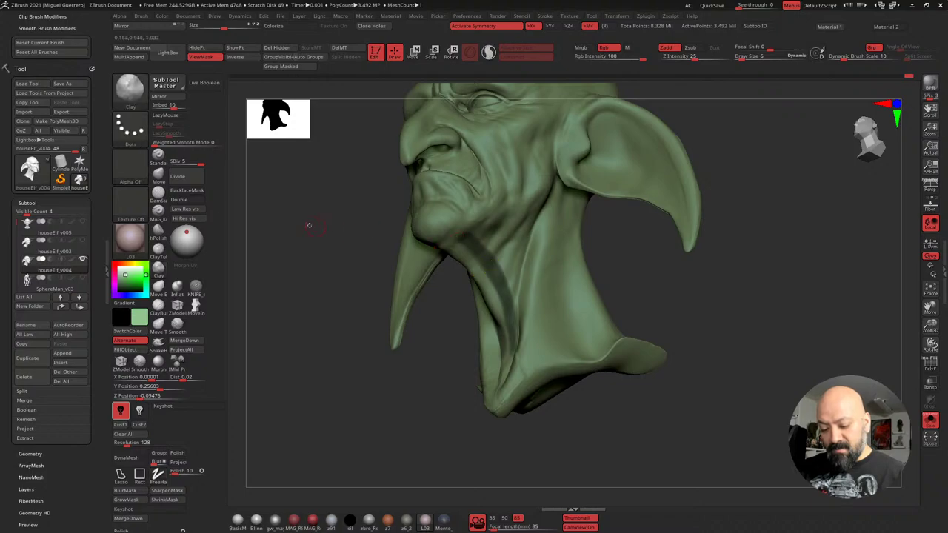
pyautogui.moveTo(309, 225)
pyautogui.mouseDown()
pyautogui.moveTo(296, 159)
pyautogui.moveTo(288, 193)
pyautogui.moveTo(334, 214)
pyautogui.mouseUp()
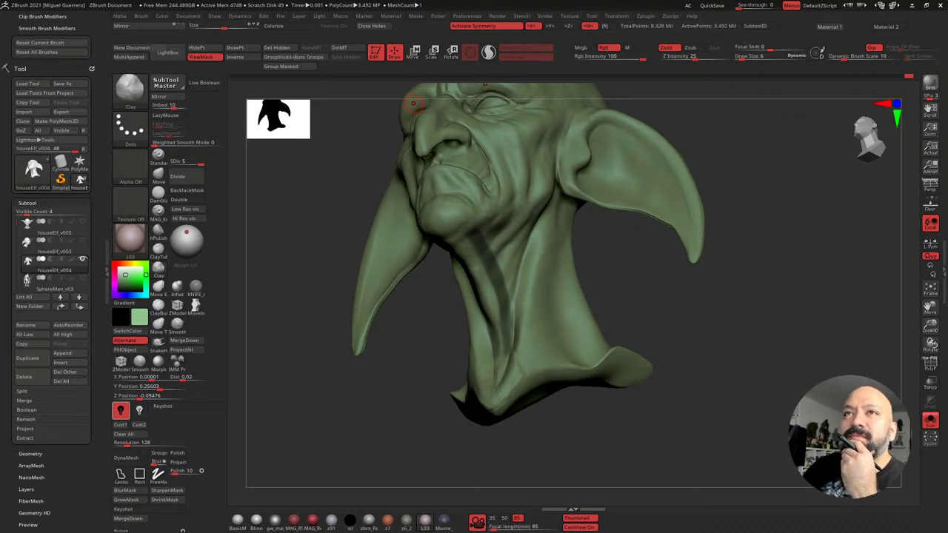
# Bring up the elderly man's portrait in Photos, study the facial and neck folds, and return to ZBrush
pyautogui.moveTo(413, 2); pyautogui.dragTo(483, 69)
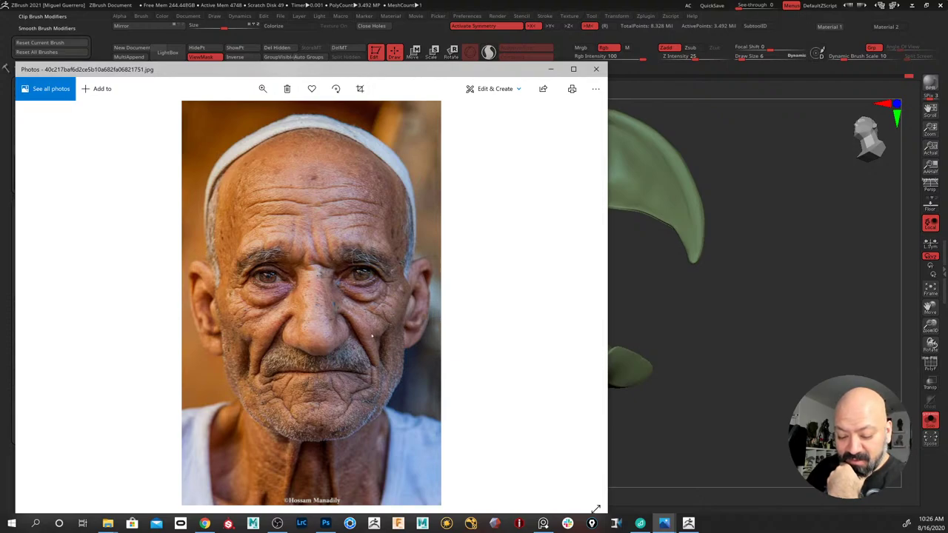
pyautogui.moveTo(301, 72); pyautogui.dragTo(305, 0)
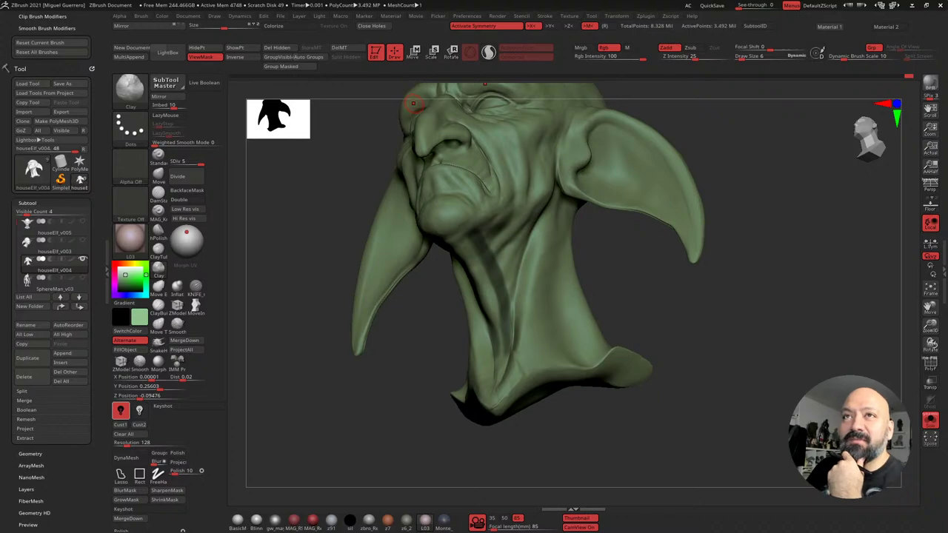
pyautogui.moveTo(305, 0); pyautogui.dragTo(396, 0)
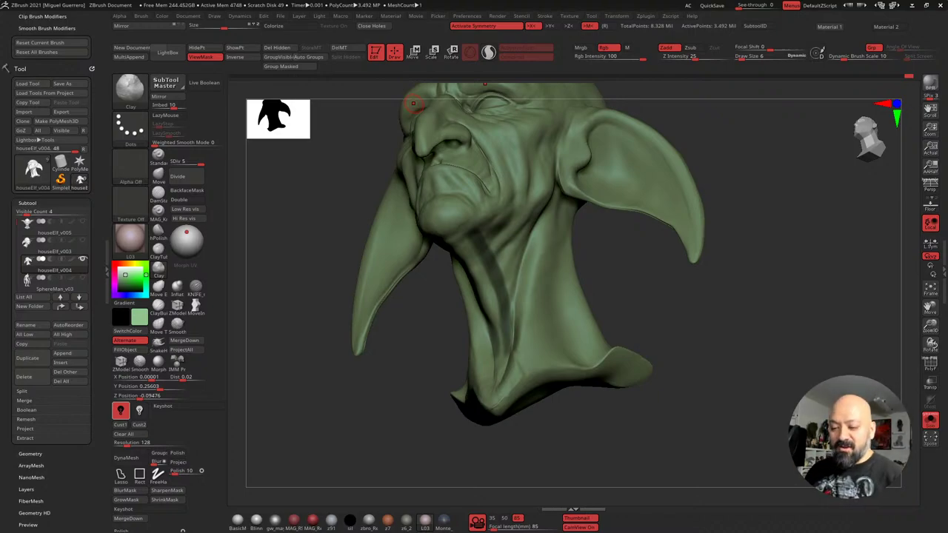
# Switch the head's material to z6_2 and adjust its color to a slightly darker muted green
pyautogui.moveTo(307, 264); pyautogui.dragTo(382, 349)
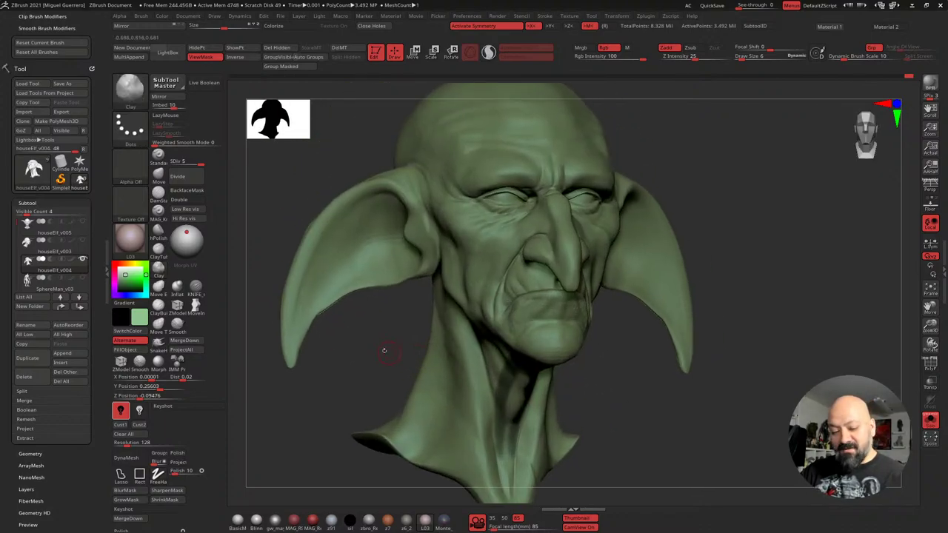
pyautogui.click(406, 522)
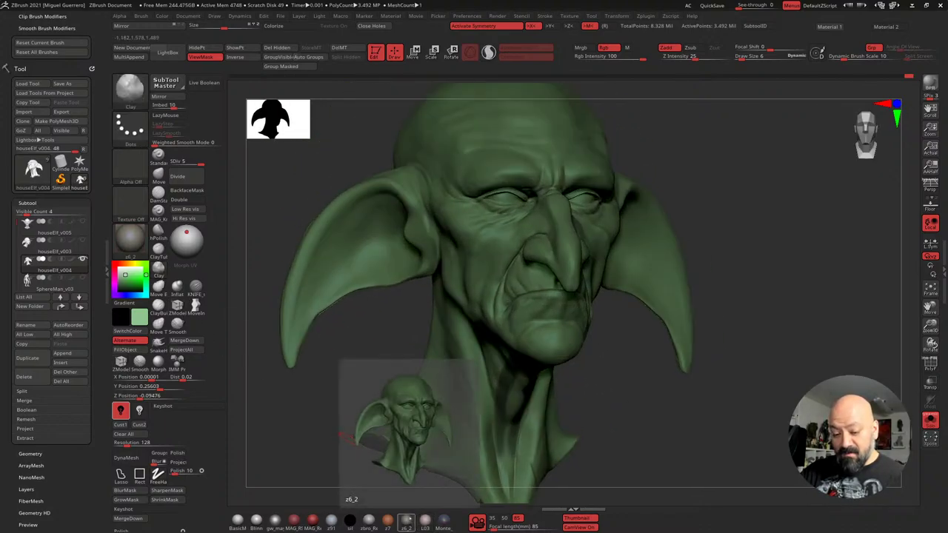
pyautogui.moveTo(126, 277); pyautogui.dragTo(122, 275)
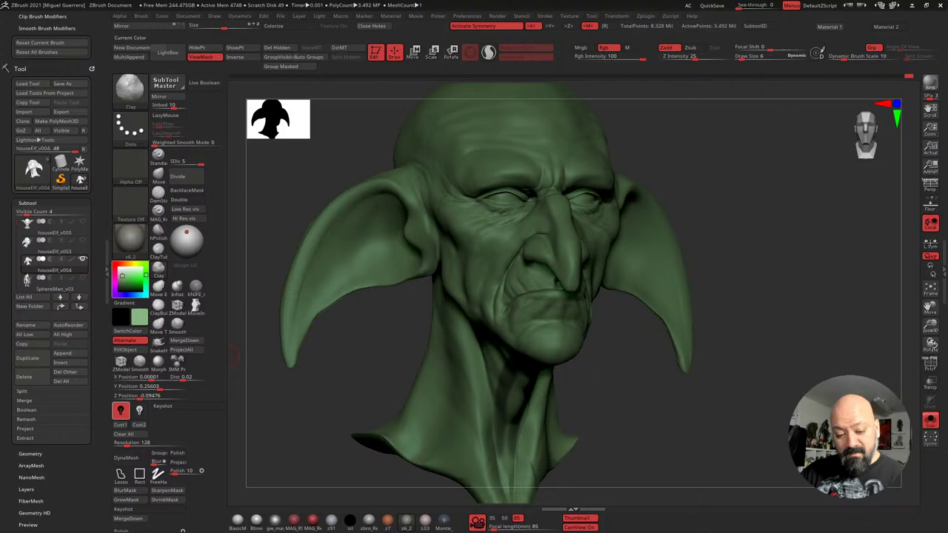
# Turn off Solo mode and examine the eyes, nose and cheek up close from both sides
pyautogui.moveTo(387, 364)
pyautogui.keyDown('shift'); pyautogui.mouseDown()
pyautogui.moveTo(359, 345)
pyautogui.moveTo(383, 381)
pyautogui.mouseUp(); pyautogui.keyUp('shift')
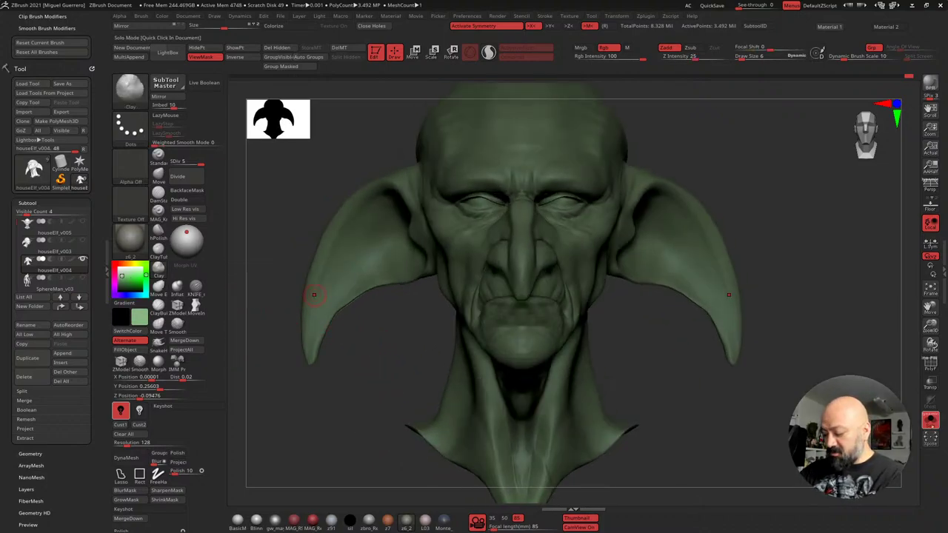
pyautogui.moveTo(382, 377)
pyautogui.mouseDown(button='right')
pyautogui.moveTo(408, 341)
pyautogui.moveTo(434, 368)
pyautogui.moveTo(468, 296)
pyautogui.mouseUp(button='right')
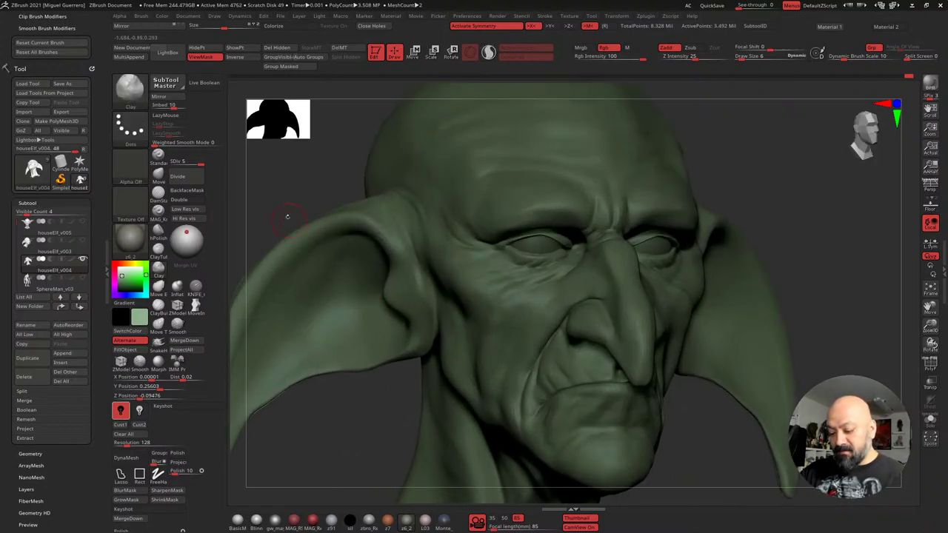
pyautogui.moveTo(288, 215); pyautogui.dragTo(294, 199, button='right')
pyautogui.moveTo(356, 408); pyautogui.dragTo(335, 303)
pyautogui.moveTo(336, 303)
pyautogui.mouseDown(button='right')
pyautogui.moveTo(304, 290)
pyautogui.moveTo(365, 270)
pyautogui.mouseUp(button='right')
pyautogui.moveTo(366, 269); pyautogui.dragTo(372, 293)
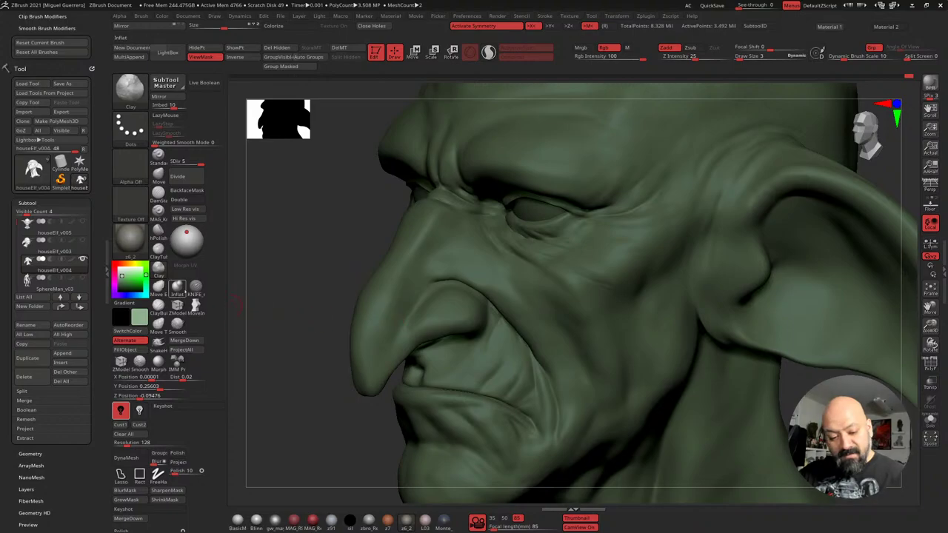
# Carve the crease where the nostril wing meets the cheek with the KNIFE brush, refining at draw size 3 and smoothing it
pyautogui.hotkey('ctrl', 'shift')
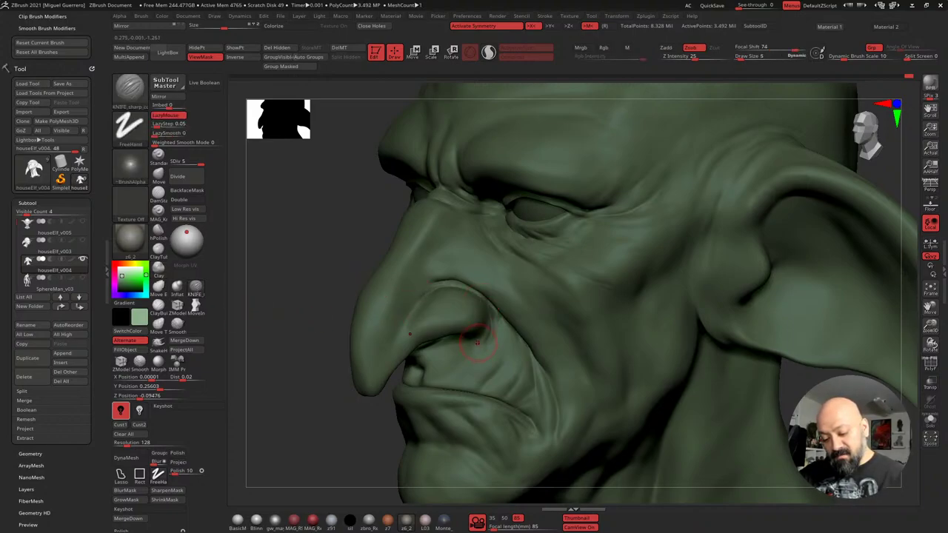
pyautogui.moveTo(296, 325); pyautogui.dragTo(478, 333)
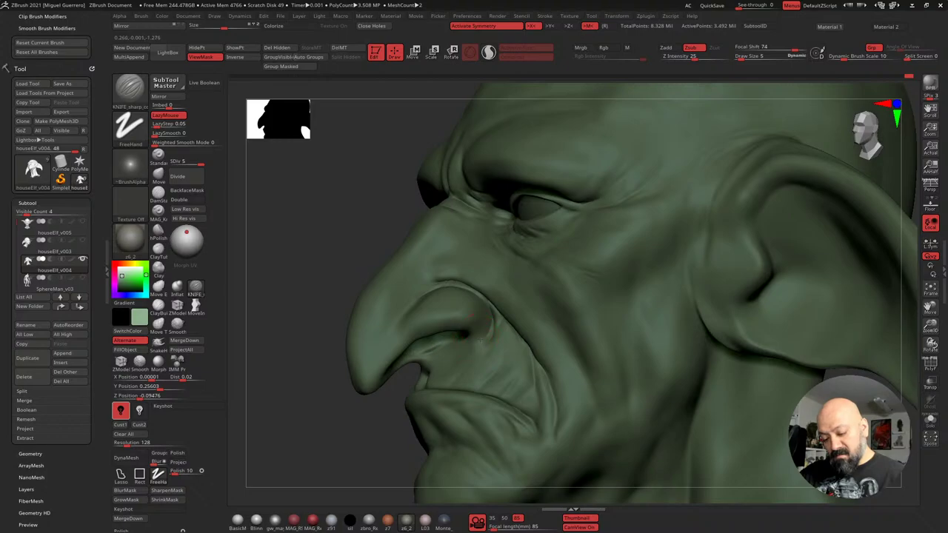
pyautogui.moveTo(308, 250); pyautogui.dragTo(374, 257)
pyautogui.press('shift')
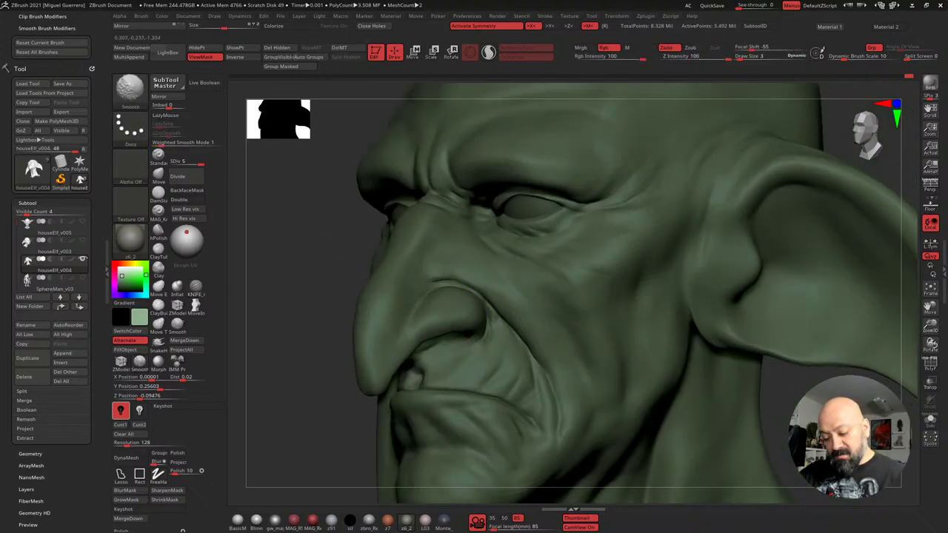
pyautogui.moveTo(326, 281); pyautogui.dragTo(293, 281)
pyautogui.press('shift')
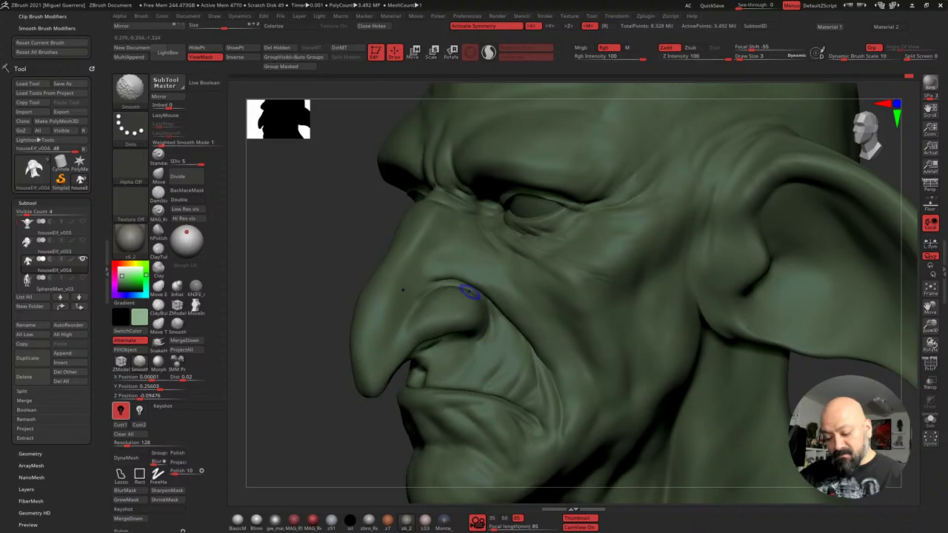
pyautogui.moveTo(337, 371); pyautogui.dragTo(305, 370)
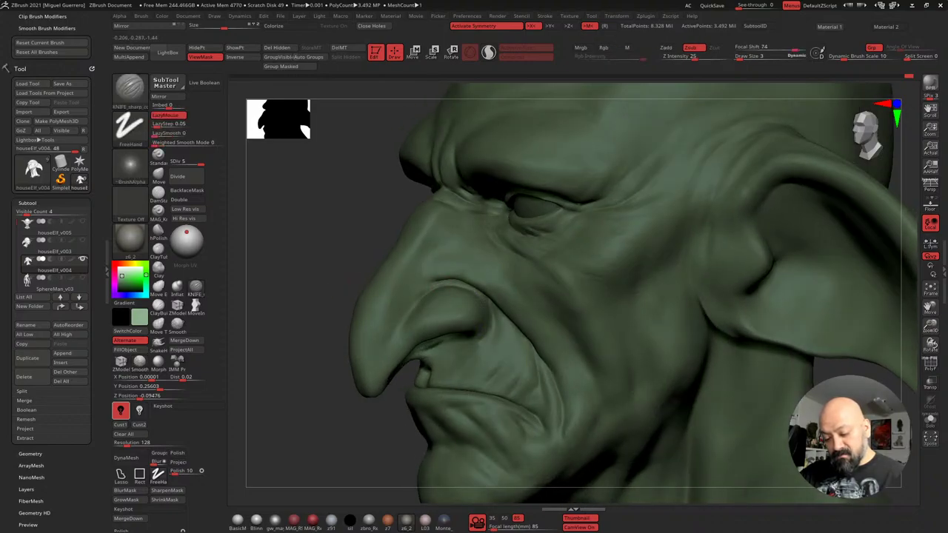
pyautogui.moveTo(308, 271); pyautogui.dragTo(452, 310)
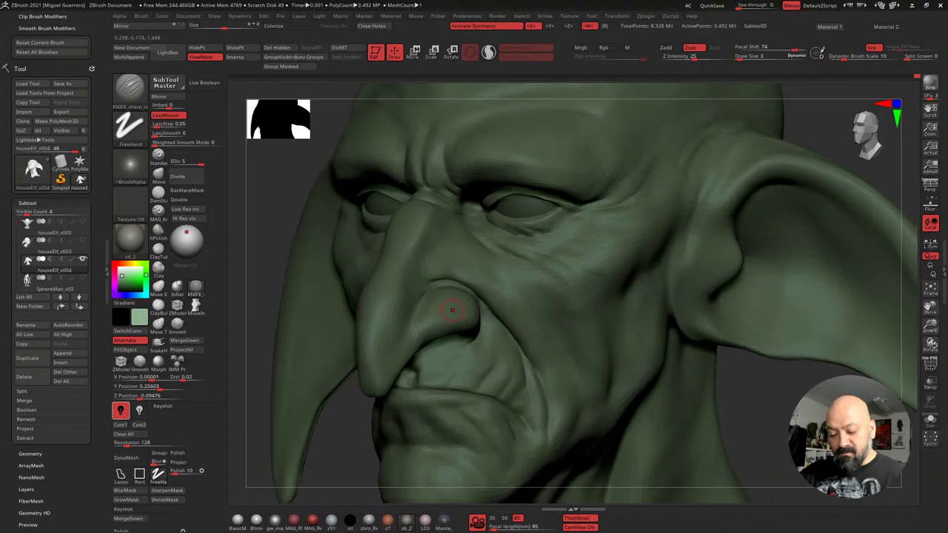
pyautogui.keyDown('alt'); pyautogui.moveTo(471, 304); pyautogui.dragTo(501, 306, button='right'); pyautogui.keyUp('alt')
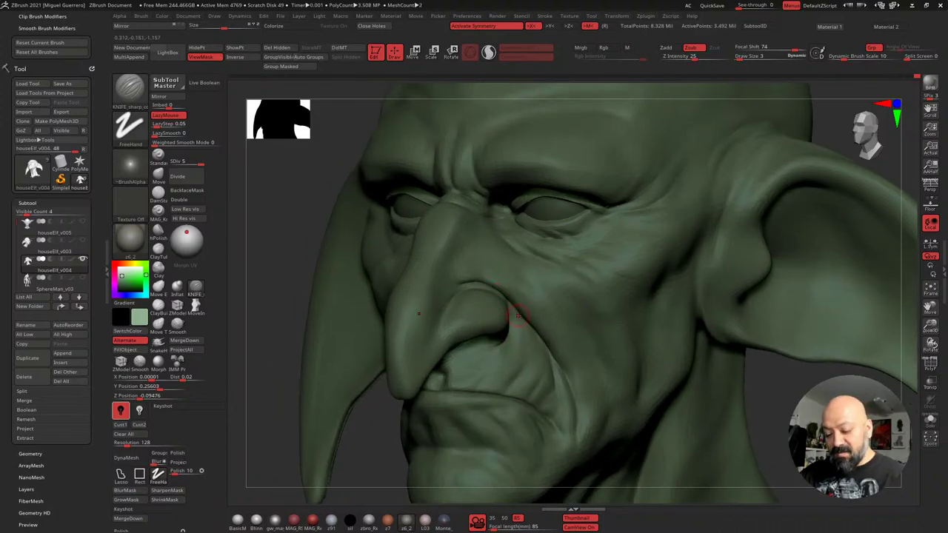
pyautogui.moveTo(305, 252); pyautogui.dragTo(248, 248)
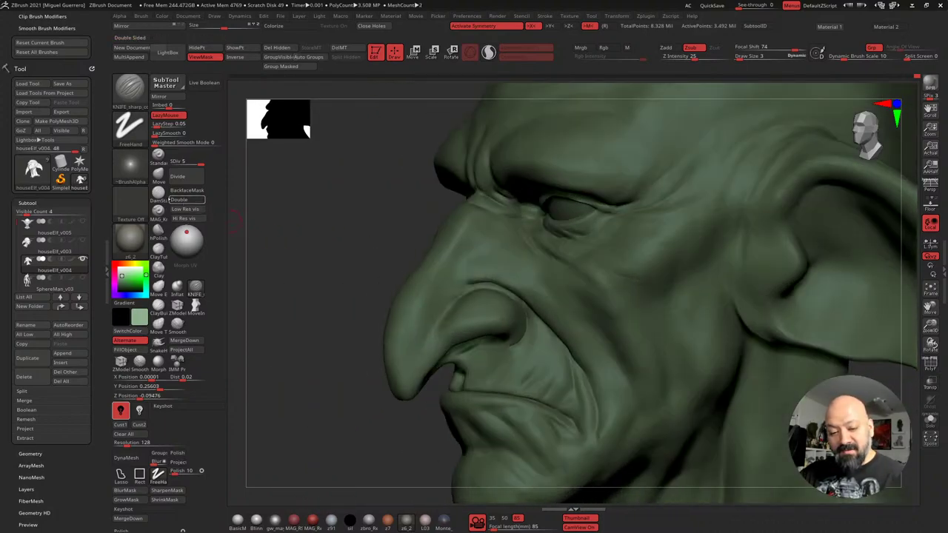
# Adjust the cheek beside the nostril and nose bridge with the Move brush at draw sizes 7 to 9
pyautogui.click(163, 177)
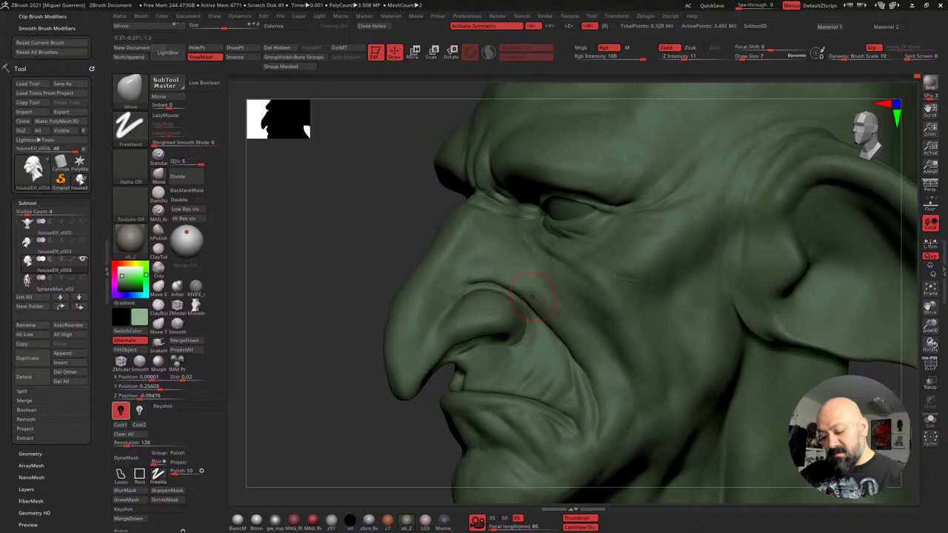
pyautogui.moveTo(344, 221); pyautogui.dragTo(368, 222)
pyautogui.moveTo(747, 399); pyautogui.dragTo(773, 403)
pyautogui.moveTo(712, 358); pyautogui.dragTo(716, 393, button='right')
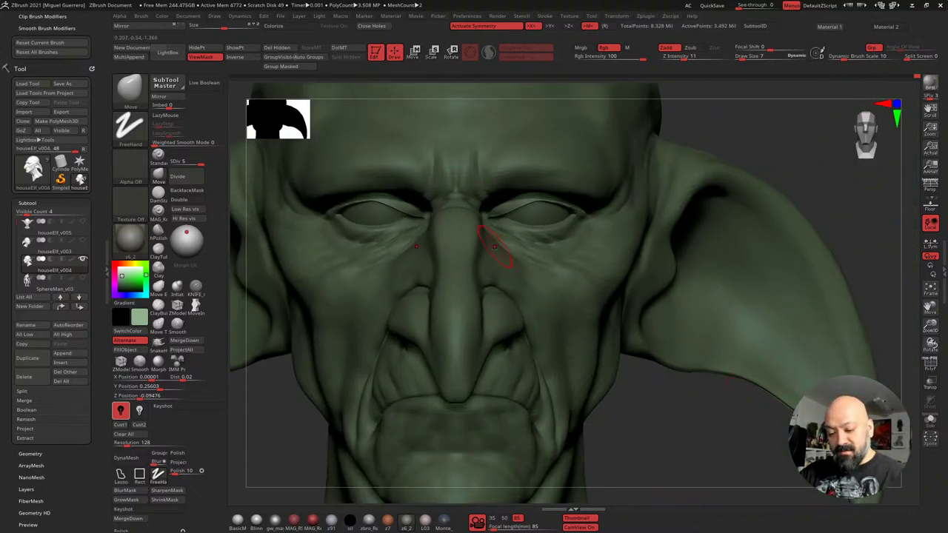
pyautogui.click(158, 176)
pyautogui.click(501, 250)
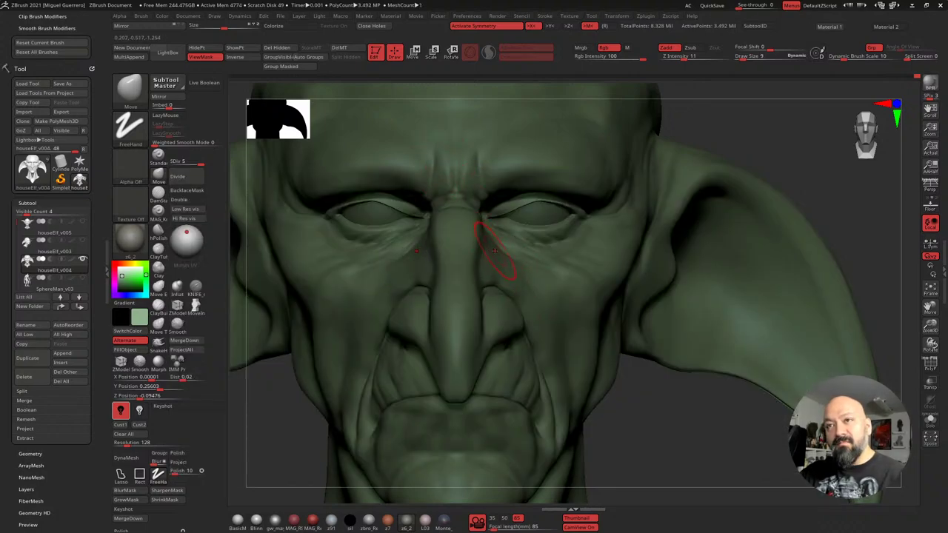
# Mask the cheek fold from beside the nose bridge down past the mouth corner, and invert the mask at subdivision level 4
pyautogui.keyDown('ctrl'); pyautogui.moveTo(488, 243); pyautogui.dragTo(552, 291); pyautogui.keyUp('ctrl')
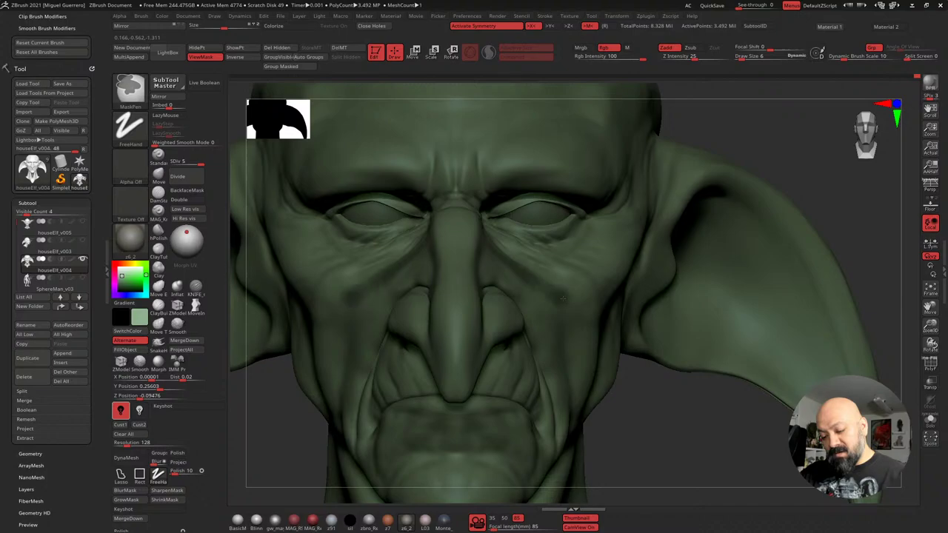
pyautogui.moveTo(503, 261)
pyautogui.keyDown('ctrl'); pyautogui.mouseDown()
pyautogui.moveTo(581, 300)
pyautogui.moveTo(526, 289)
pyautogui.moveTo(544, 304)
pyautogui.mouseUp(); pyautogui.keyUp('ctrl')
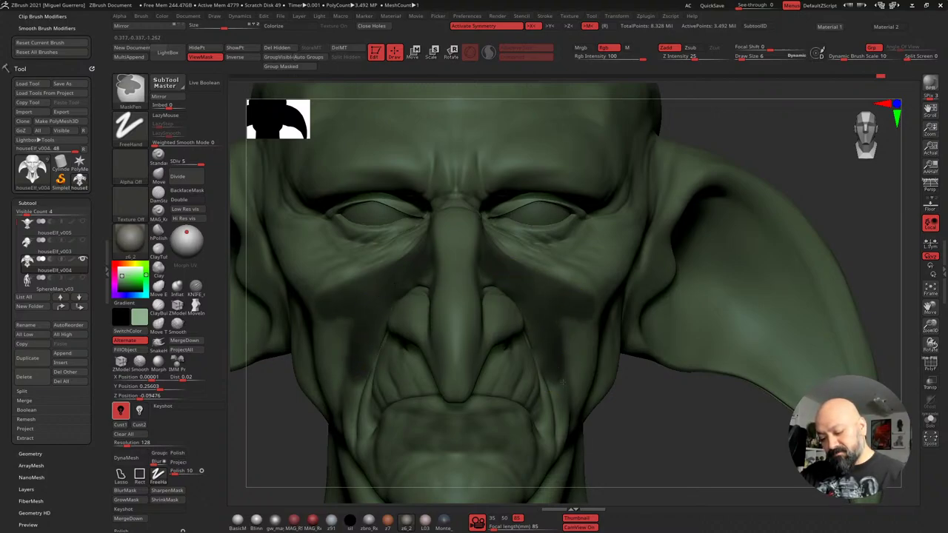
pyautogui.keyDown('ctrl'); pyautogui.moveTo(563, 392); pyautogui.dragTo(567, 406); pyautogui.keyUp('ctrl')
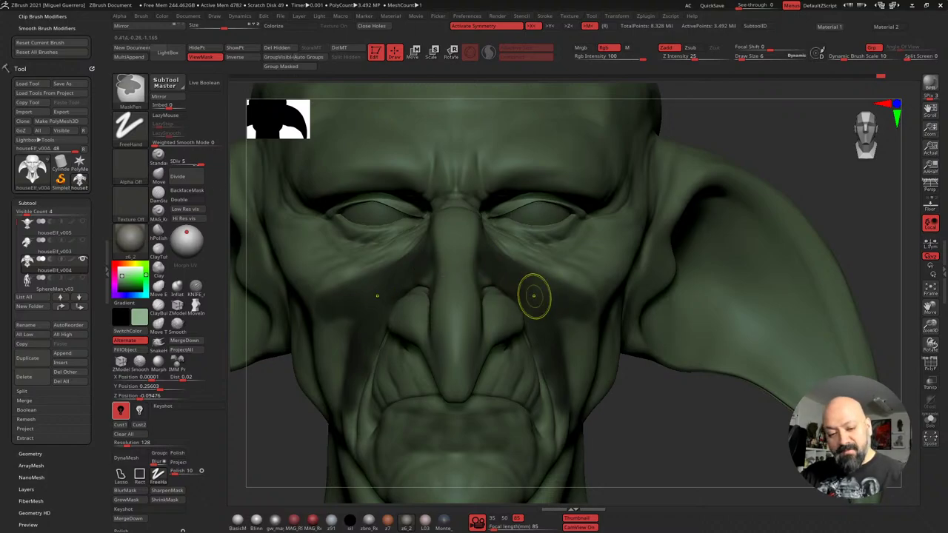
pyautogui.hotkey('shift', 'd')
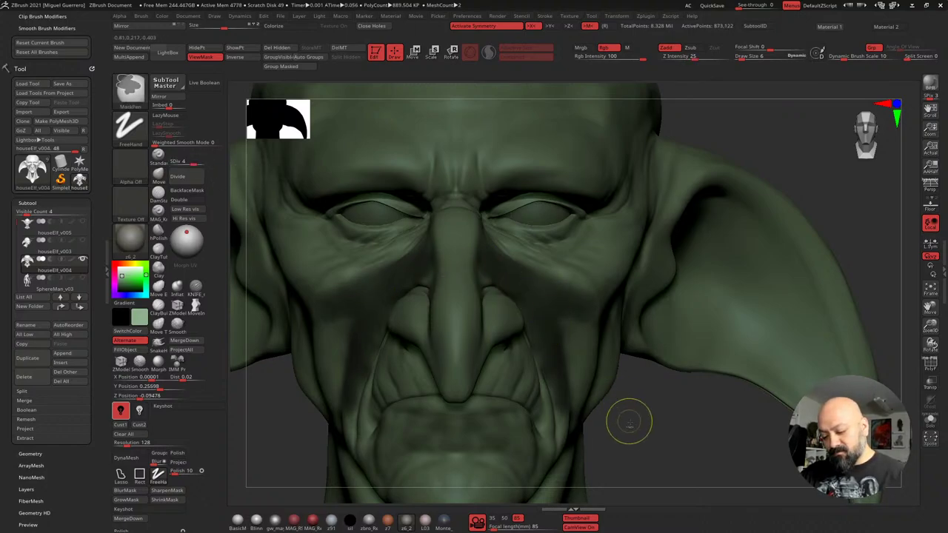
pyautogui.keyDown('ctrl'); pyautogui.click(646, 437); pyautogui.keyUp('ctrl')
# Puff up the unmasked fold above the nostril and across the cheek with the Inflat brush, FreeHand stroke and Z intensity 10
pyautogui.moveTo(653, 442); pyautogui.dragTo(636, 431)
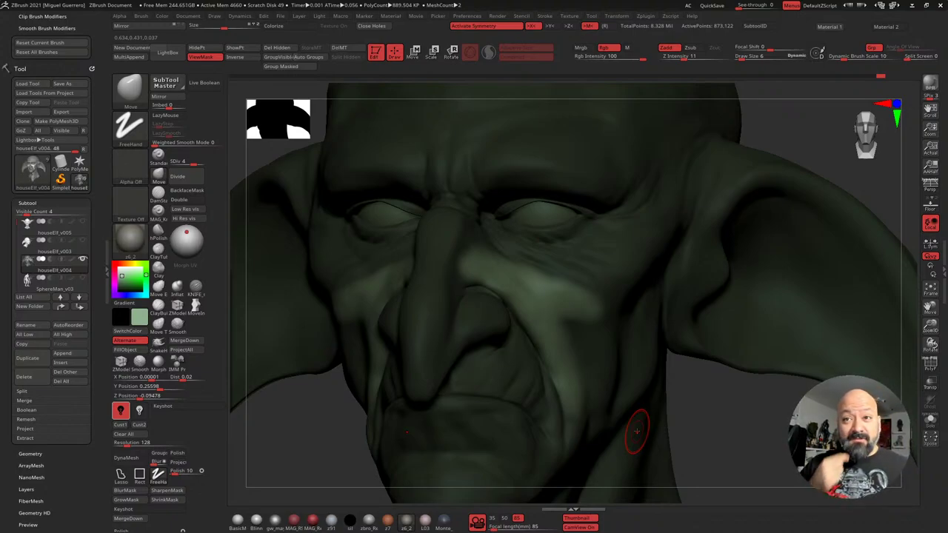
pyautogui.moveTo(318, 437)
pyautogui.mouseDown()
pyautogui.moveTo(298, 400)
pyautogui.moveTo(314, 408)
pyautogui.mouseUp()
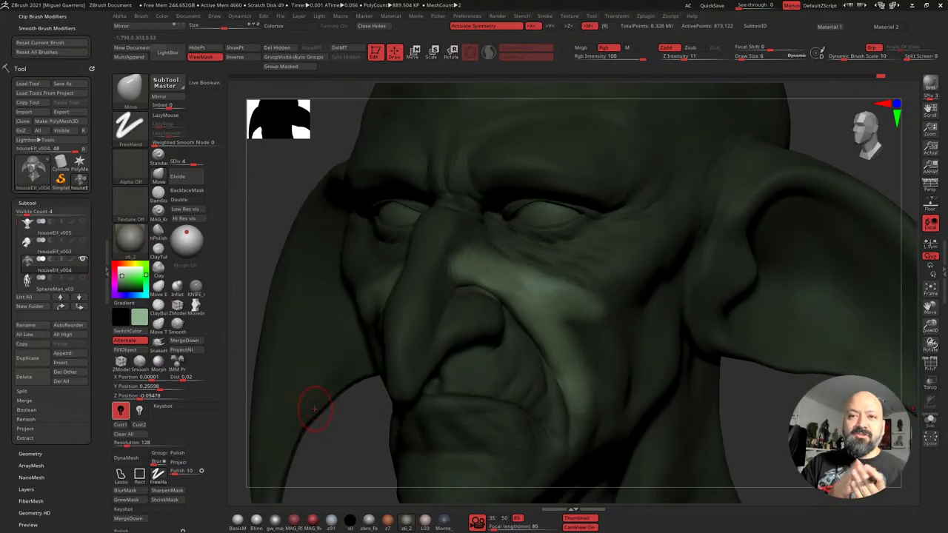
pyautogui.moveTo(315, 408); pyautogui.dragTo(295, 407)
pyautogui.moveTo(323, 252)
pyautogui.mouseDown()
pyautogui.moveTo(339, 260)
pyautogui.moveTo(315, 259)
pyautogui.mouseUp()
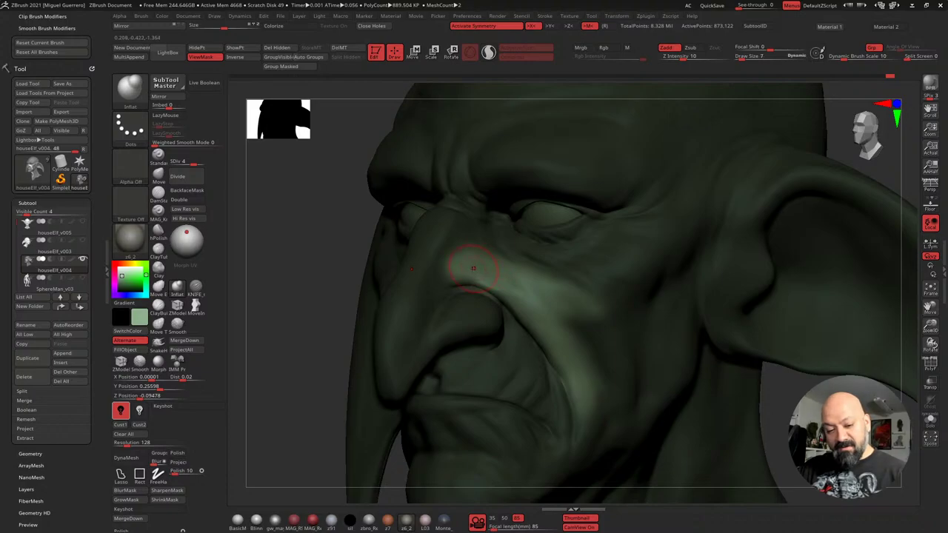
pyautogui.click(130, 127)
pyautogui.click(252, 138)
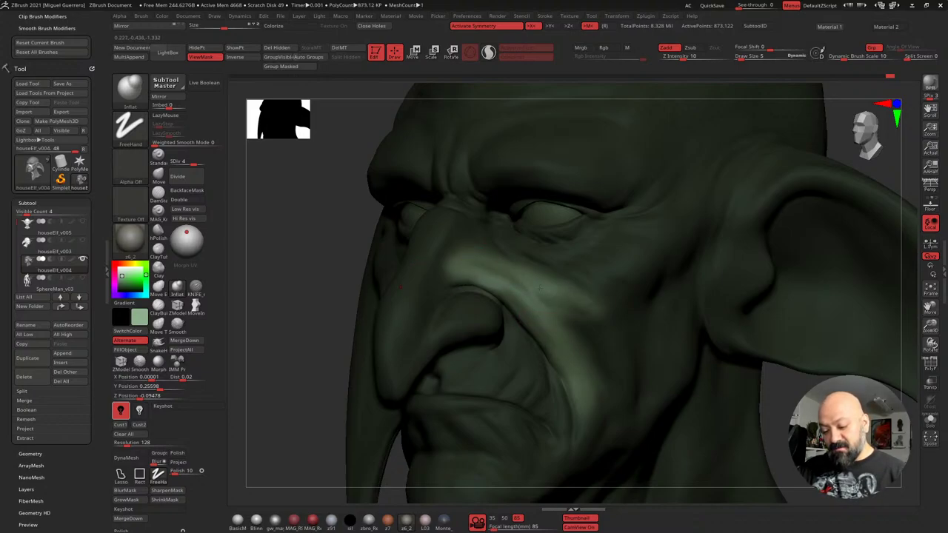
# Build up and smooth the unmasked cheek fold with the Clay brush at draw size 5, and clear the mask
pyautogui.press('b')
pyautogui.press('c')
pyautogui.press('l')
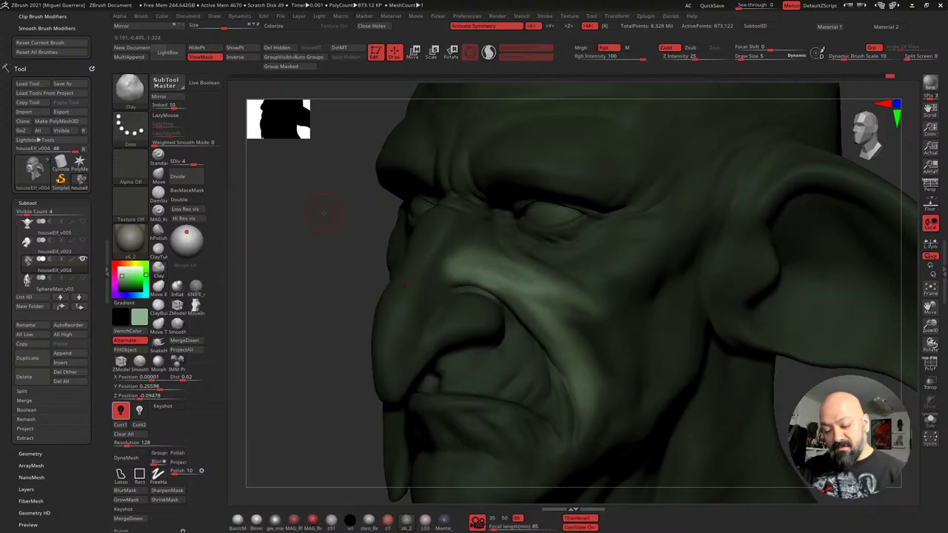
pyautogui.moveTo(323, 213); pyautogui.dragTo(310, 213)
pyautogui.moveTo(482, 268)
pyautogui.keyDown('shift'); pyautogui.mouseDown()
pyautogui.moveTo(538, 296)
pyautogui.moveTo(523, 283)
pyautogui.mouseUp(); pyautogui.keyUp('shift')
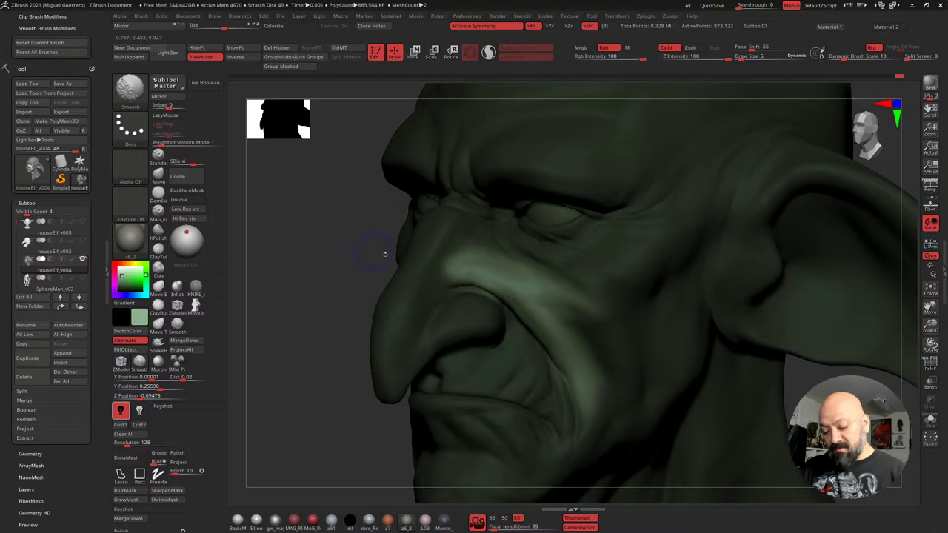
pyautogui.moveTo(307, 260); pyautogui.dragTo(303, 260)
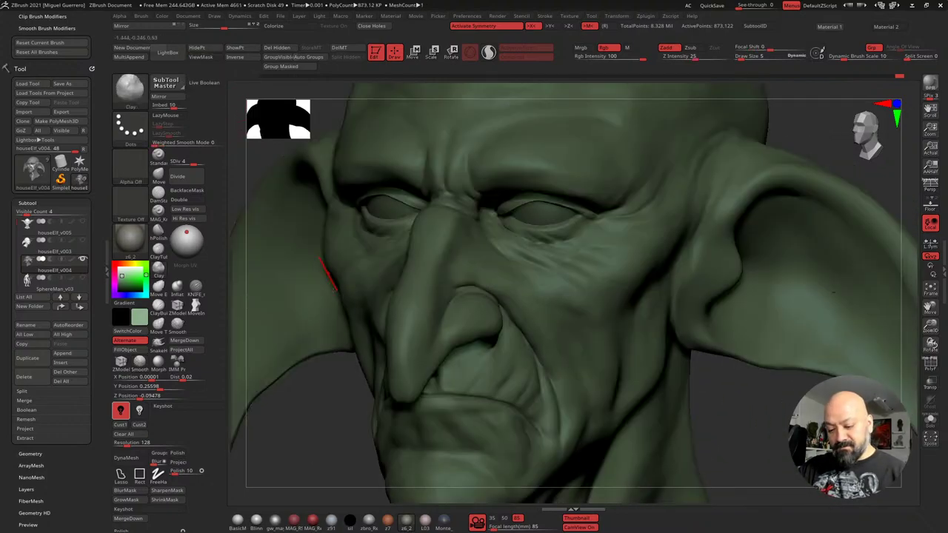
# Examine the cheek, mouth and neck folds from both sides and the front
pyautogui.moveTo(340, 385)
pyautogui.mouseDown()
pyautogui.moveTo(391, 372)
pyautogui.moveTo(364, 412)
pyautogui.moveTo(398, 420)
pyautogui.moveTo(437, 411)
pyautogui.moveTo(387, 319)
pyautogui.mouseUp()
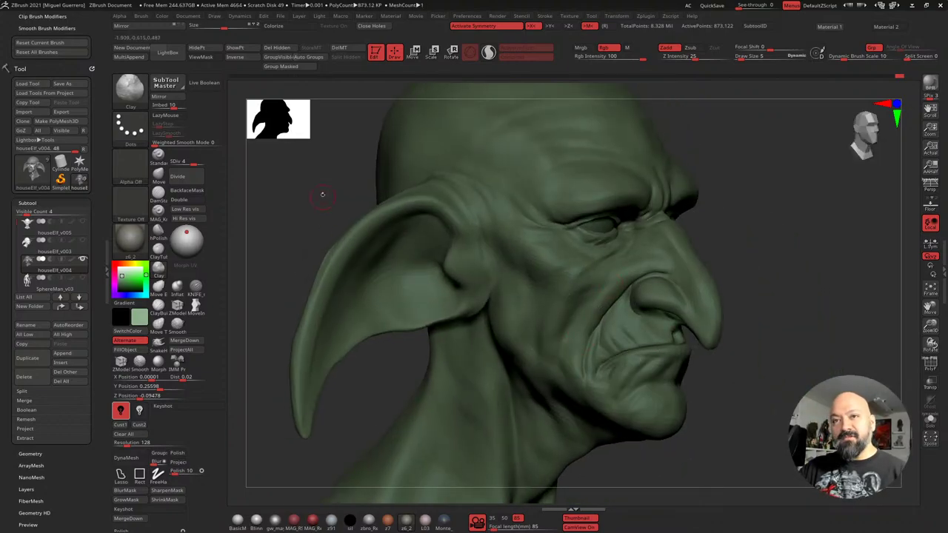
pyautogui.press('ctrl')
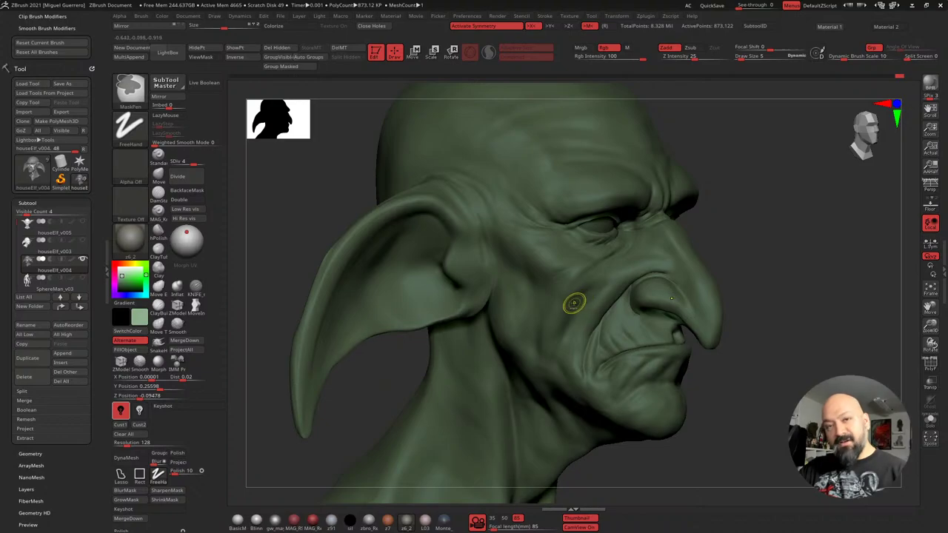
pyautogui.press('ctrl')
pyautogui.moveTo(566, 308)
pyautogui.keyDown('ctrl'); pyautogui.mouseDown()
pyautogui.moveTo(551, 346)
pyautogui.moveTo(552, 311)
pyautogui.mouseUp(); pyautogui.keyUp('ctrl')
pyautogui.moveTo(774, 410)
pyautogui.mouseDown()
pyautogui.moveTo(641, 399)
pyautogui.moveTo(555, 355)
pyautogui.mouseUp()
pyautogui.moveTo(400, 308)
pyautogui.keyDown('alt'); pyautogui.mouseDown(button='right')
pyautogui.moveTo(323, 268)
pyautogui.moveTo(389, 332)
pyautogui.mouseUp(button='right'); pyautogui.keyUp('alt')
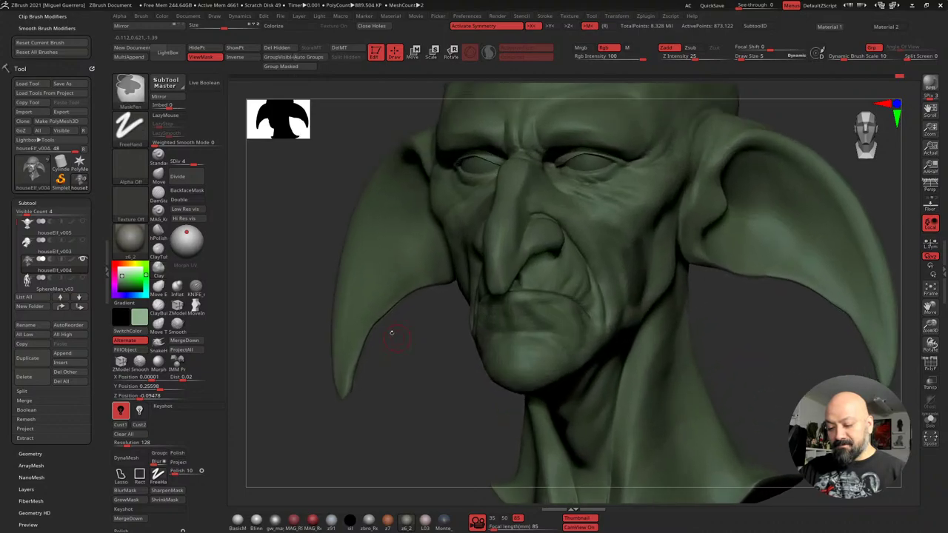
pyautogui.moveTo(448, 351); pyautogui.dragTo(266, 318, button='right')
pyautogui.moveTo(345, 328)
pyautogui.keyDown('ctrl'); pyautogui.mouseDown(button='right')
pyautogui.moveTo(328, 319)
pyautogui.moveTo(317, 337)
pyautogui.moveTo(327, 341)
pyautogui.moveTo(304, 326)
pyautogui.mouseUp(button='right'); pyautogui.keyUp('ctrl')
# Carve a crease down the cheek with the KNIFE brush at draw size 5 and paint thin mask lines beside it at draw size 1
pyautogui.click(195, 285)
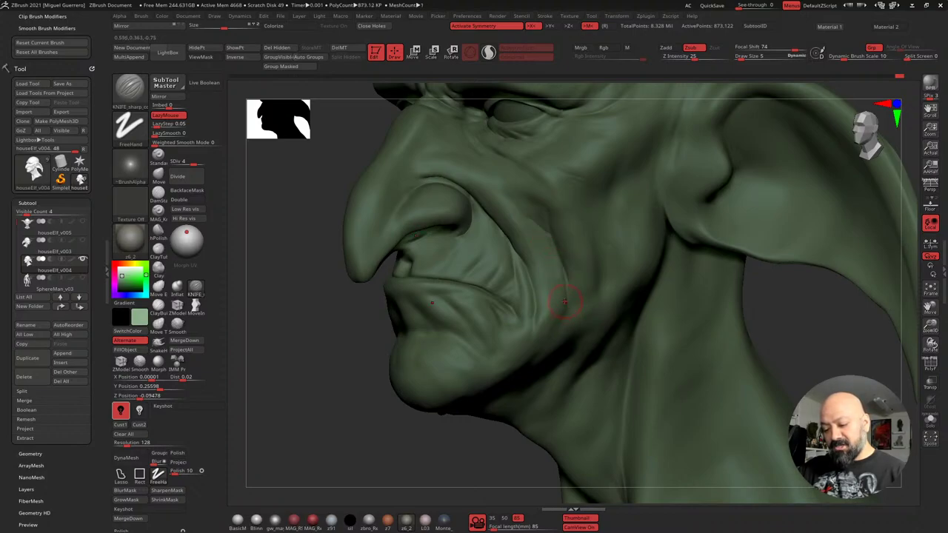
pyautogui.moveTo(305, 279)
pyautogui.mouseDown()
pyautogui.moveTo(289, 286)
pyautogui.moveTo(292, 238)
pyautogui.mouseUp()
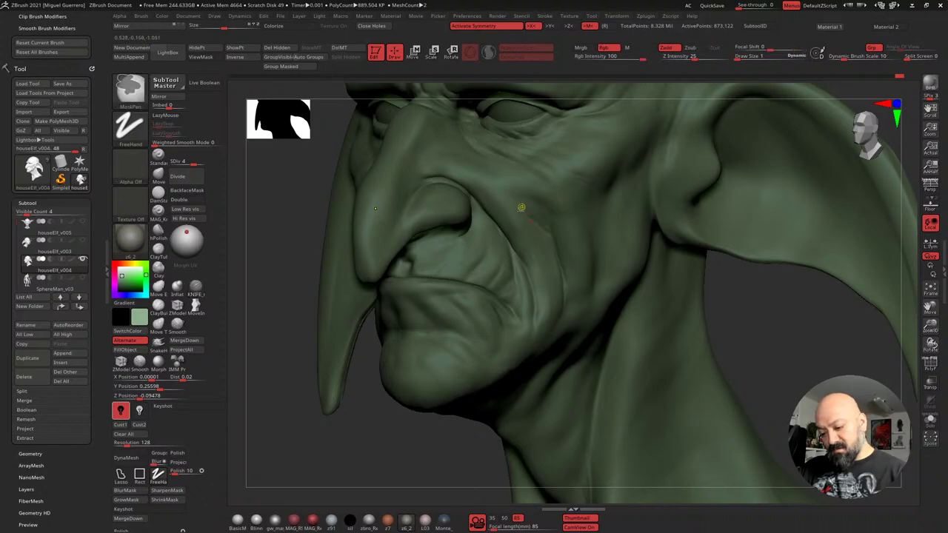
pyautogui.hotkey('ctrl', 'h')
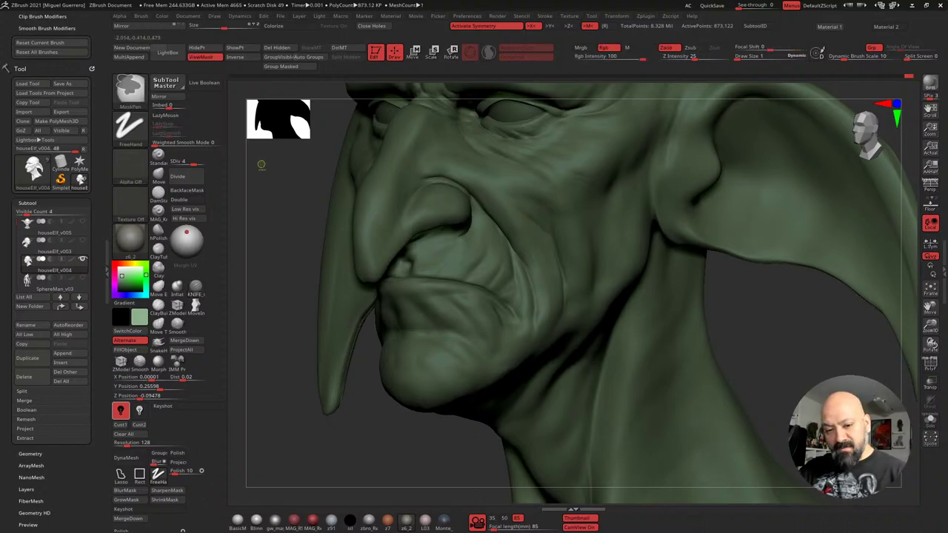
pyautogui.hotkey('ctrl', 'h')
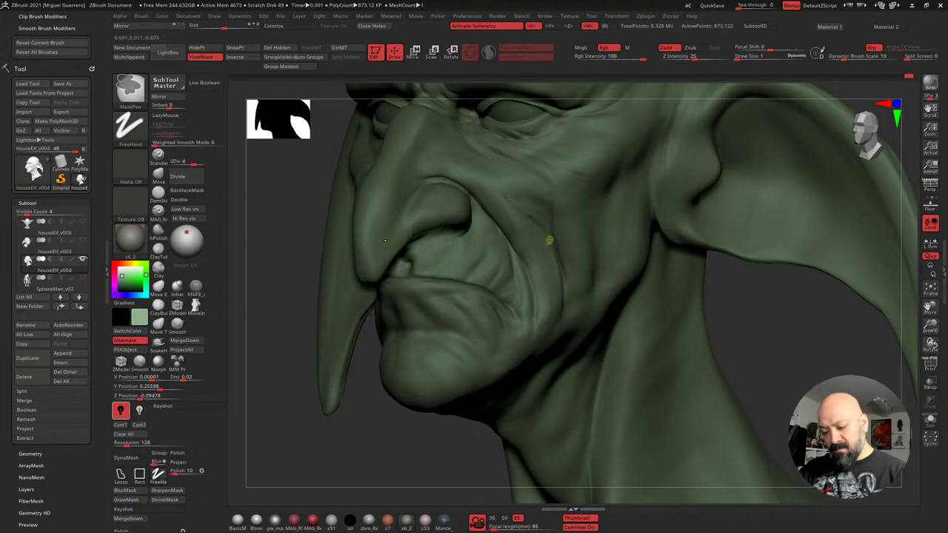
pyautogui.moveTo(281, 213); pyautogui.dragTo(300, 217)
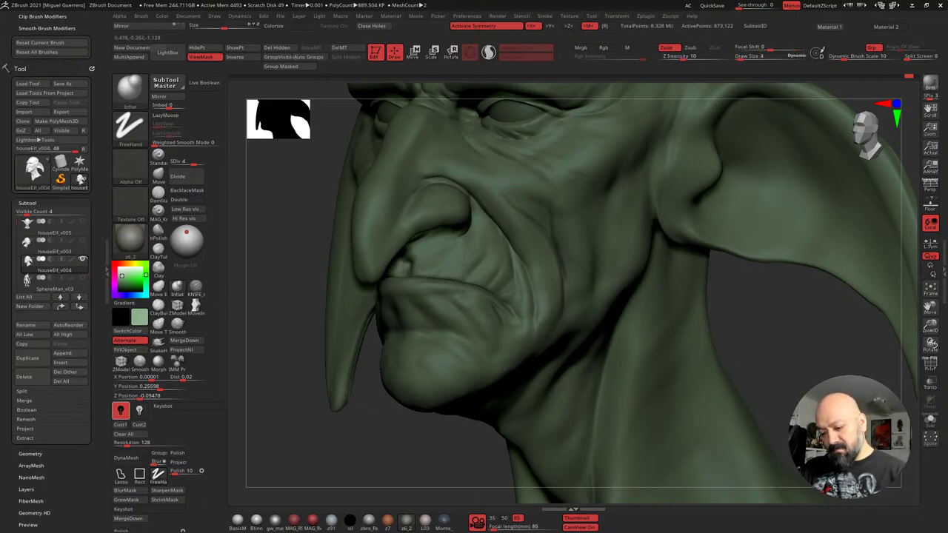
# Inflate the skin around the masked cheek wrinkles with the Inflat brush at Z intensity 10, toggling the mask display to check
pyautogui.moveTo(529, 206); pyautogui.dragTo(546, 231)
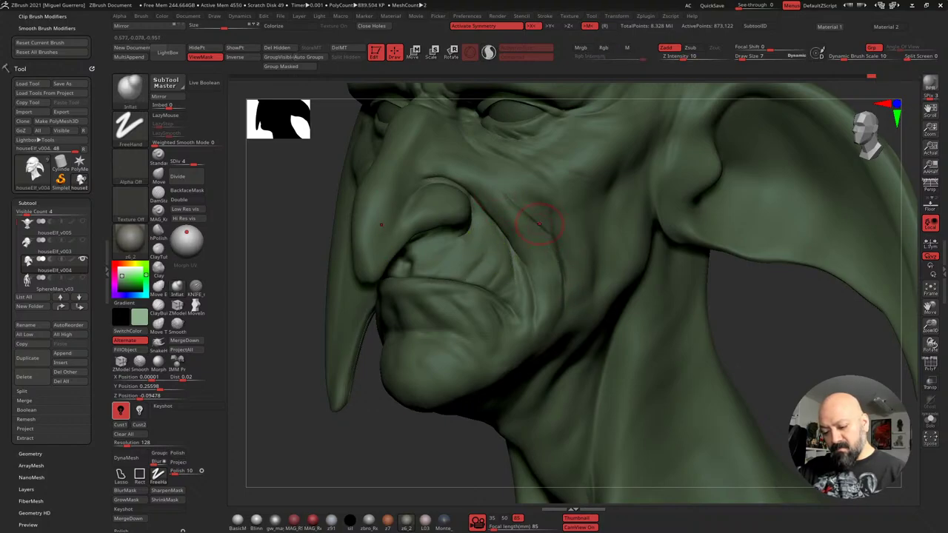
pyautogui.hotkey('ctrl', 'h')
pyautogui.moveTo(279, 236); pyautogui.dragTo(286, 235)
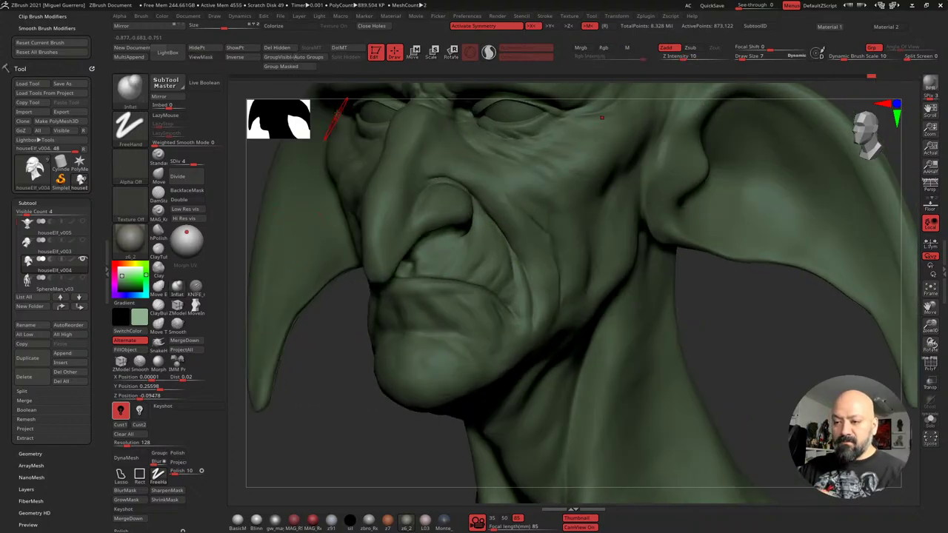
pyautogui.hotkey('ctrl', 'h')
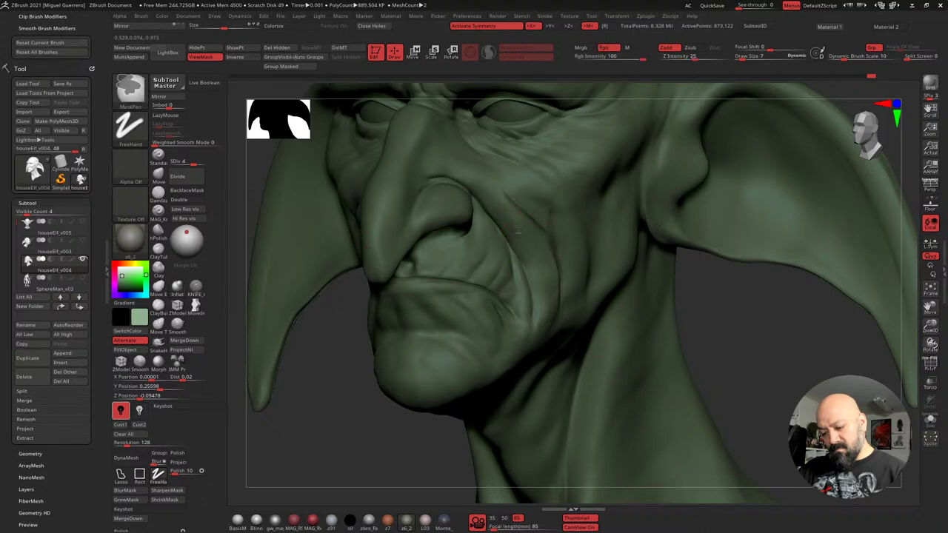
pyautogui.moveTo(520, 209); pyautogui.dragTo(558, 281)
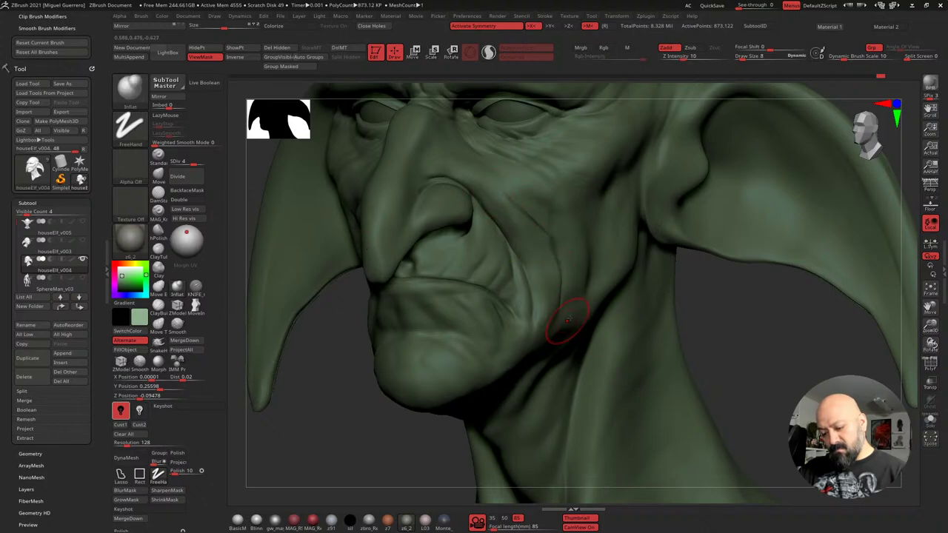
# Smooth the cheek fold between the mouth corner and the jaw
pyautogui.moveTo(729, 338); pyautogui.dragTo(547, 254)
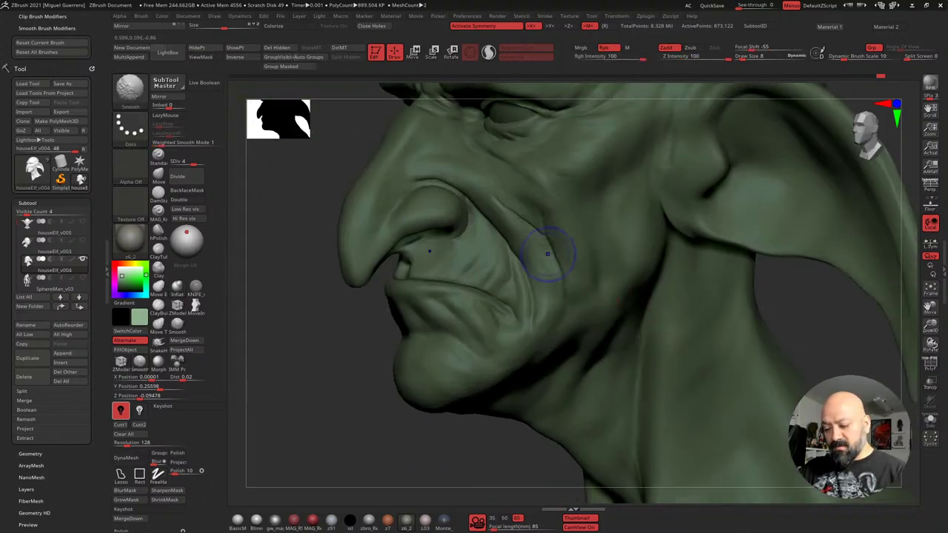
pyautogui.keyDown('shift'); pyautogui.moveTo(565, 338); pyautogui.dragTo(553, 309); pyautogui.keyUp('shift')
pyautogui.moveTo(318, 315)
pyautogui.mouseDown(button='right')
pyautogui.moveTo(442, 309)
pyautogui.moveTo(384, 305)
pyautogui.mouseUp(button='right')
pyautogui.press('shift')
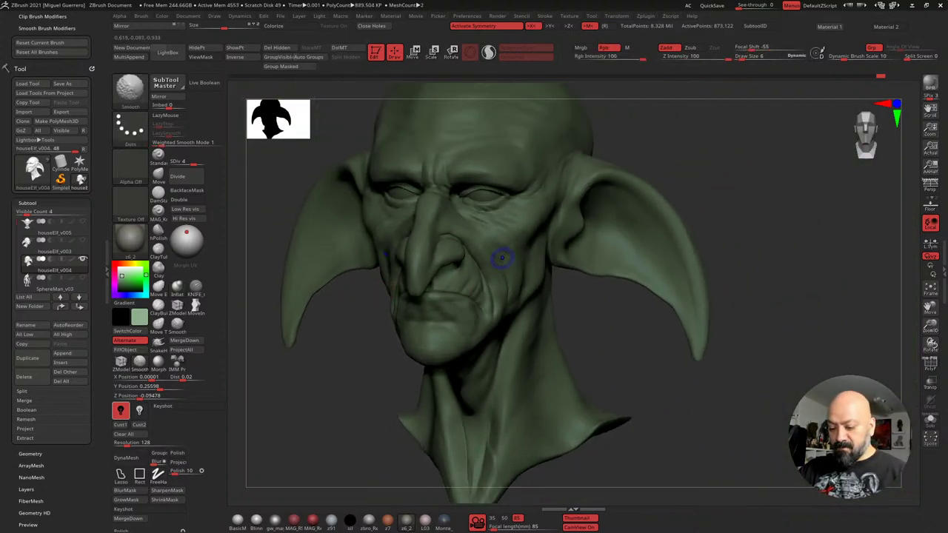
# Frame the whole head from the front and change its color to a pale grey with RGB 222, 228, 222
pyautogui.moveTo(611, 340); pyautogui.dragTo(681, 340)
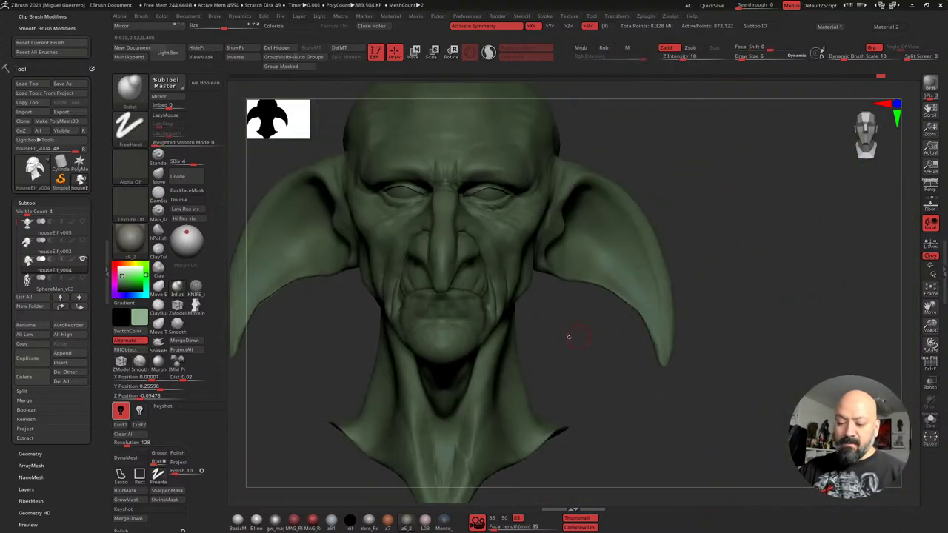
pyautogui.keyDown('alt'); pyautogui.moveTo(260, 329); pyautogui.dragTo(368, 359); pyautogui.keyUp('alt')
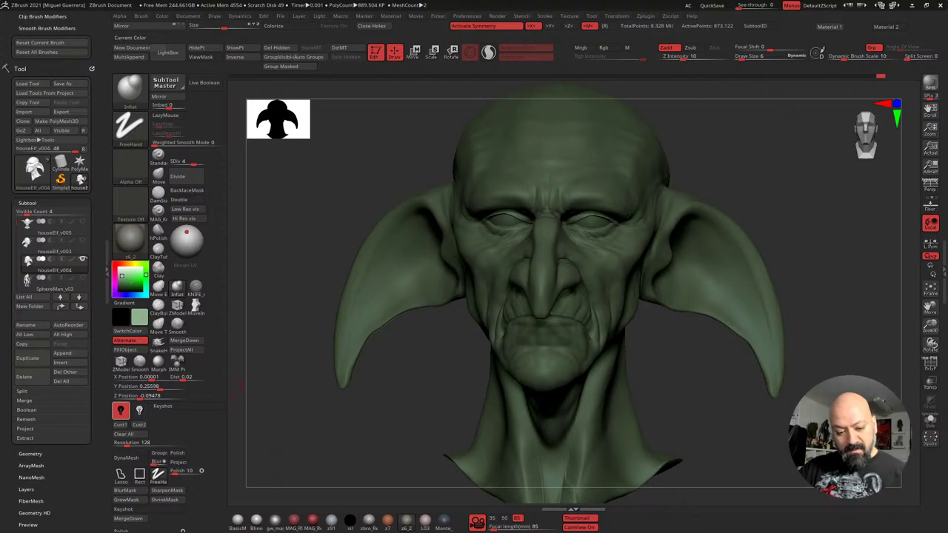
pyautogui.click(120, 270)
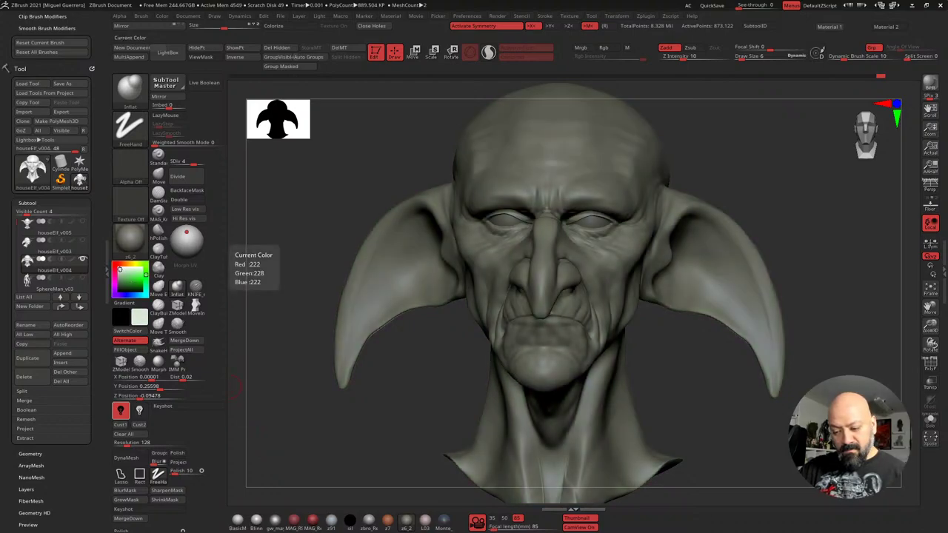
# Polish the skin beneath the eyes with the hPolish brush at draw size 6
pyautogui.click(118, 268)
pyautogui.moveTo(474, 403)
pyautogui.mouseDown()
pyautogui.moveTo(403, 405)
pyautogui.moveTo(373, 425)
pyautogui.moveTo(400, 416)
pyautogui.mouseUp()
pyautogui.moveTo(375, 413)
pyautogui.keyDown('ctrl'); pyautogui.mouseDown(button='right')
pyautogui.moveTo(421, 414)
pyautogui.moveTo(419, 400)
pyautogui.moveTo(374, 413)
pyautogui.moveTo(397, 409)
pyautogui.moveTo(379, 388)
pyautogui.mouseUp(button='right'); pyautogui.keyUp('ctrl')
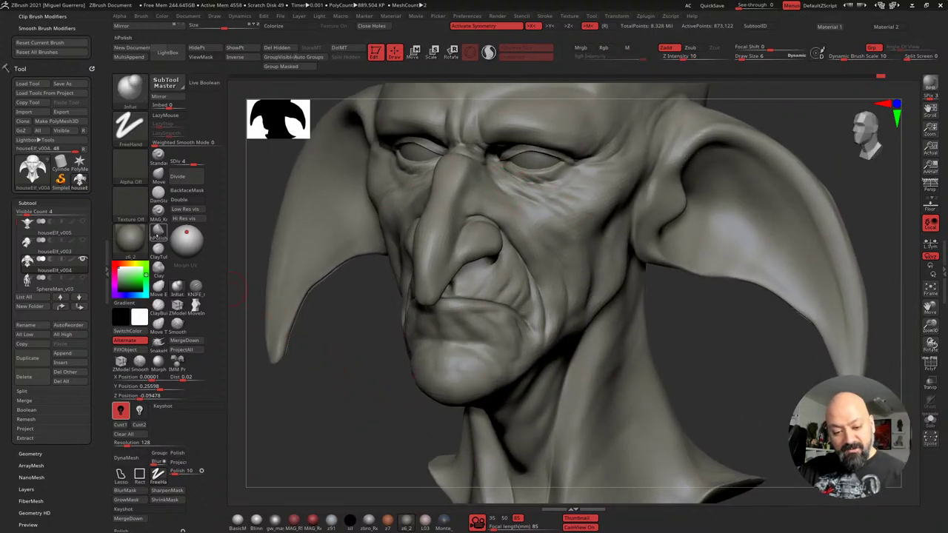
pyautogui.click(159, 232)
pyautogui.moveTo(528, 197); pyautogui.dragTo(578, 224)
pyautogui.moveTo(701, 350); pyautogui.dragTo(694, 328)
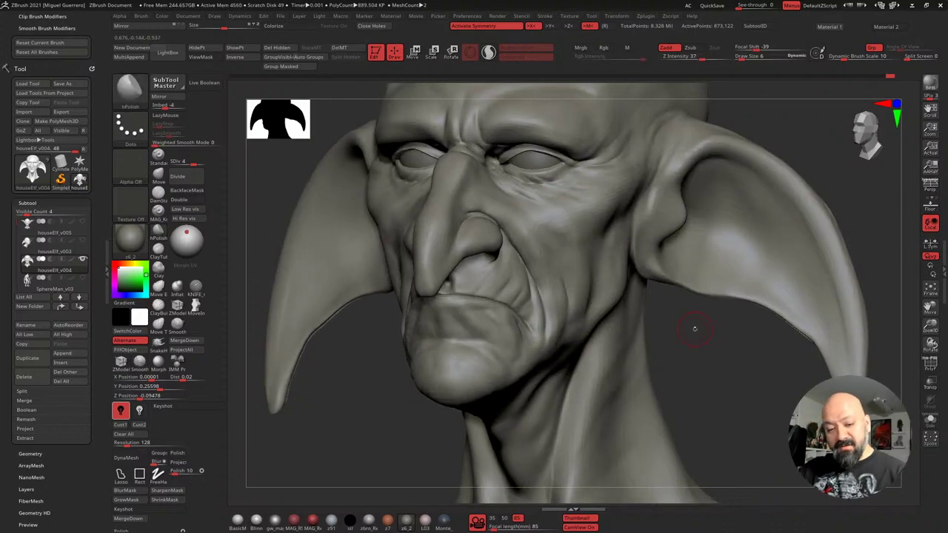
# Refine the fine wrinkles under the eyes with the hPolish brush at draw size 1
pyautogui.moveTo(259, 192); pyautogui.dragTo(273, 179)
pyautogui.moveTo(274, 180)
pyautogui.mouseDown(button='right')
pyautogui.moveTo(360, 360)
pyautogui.moveTo(386, 356)
pyautogui.moveTo(373, 350)
pyautogui.mouseUp(button='right')
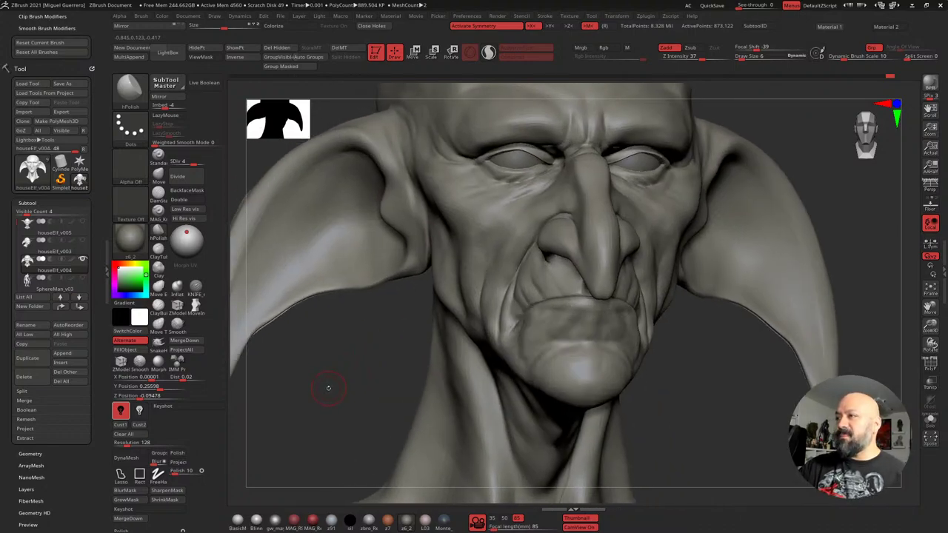
pyautogui.moveTo(345, 373); pyautogui.dragTo(389, 429, button='right')
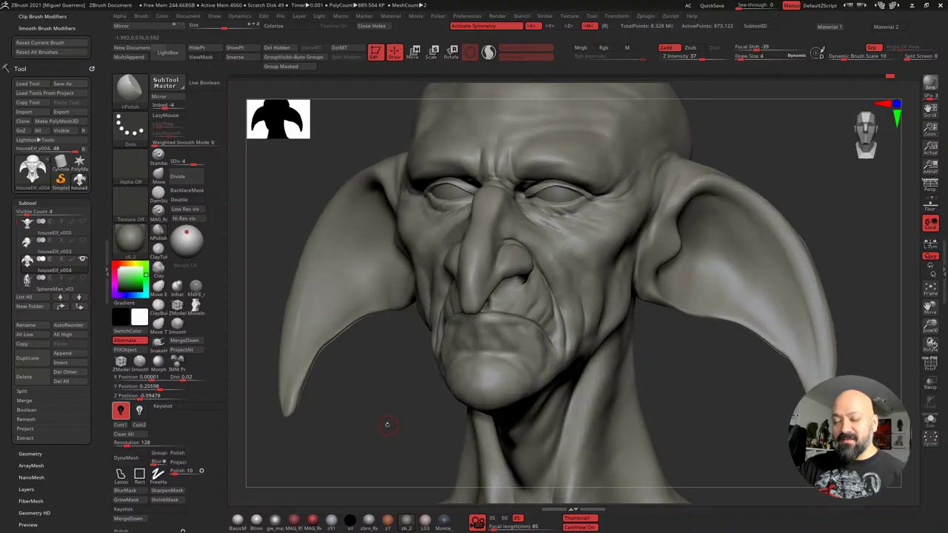
pyautogui.moveTo(384, 396)
pyautogui.keyDown('ctrl'); pyautogui.mouseDown(button='right')
pyautogui.moveTo(339, 402)
pyautogui.moveTo(364, 463)
pyautogui.mouseUp(button='right'); pyautogui.keyUp('ctrl')
pyautogui.moveTo(569, 266); pyautogui.dragTo(454, 259, button='right')
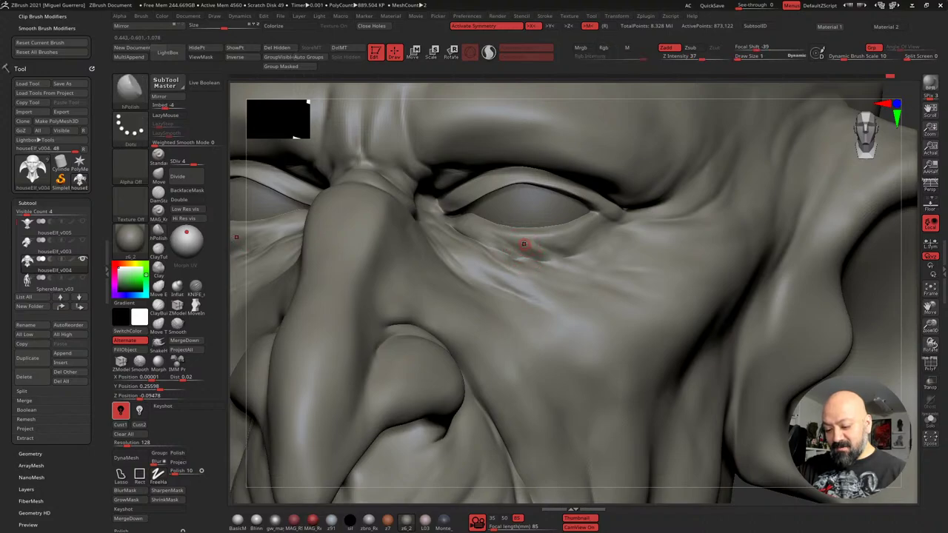
pyautogui.press('shift')
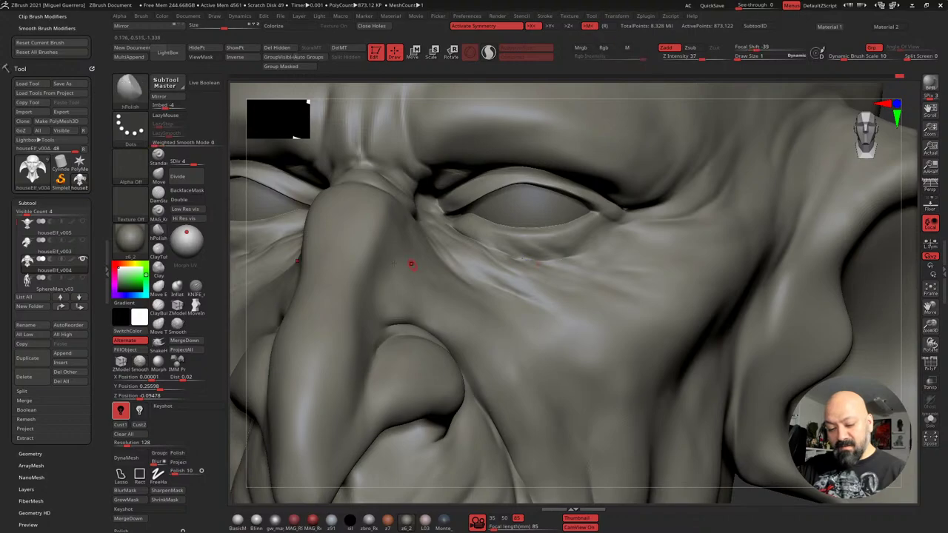
# Build up the folds below the lower eyelids with the Clay brush at draw size 2
pyautogui.click(159, 270)
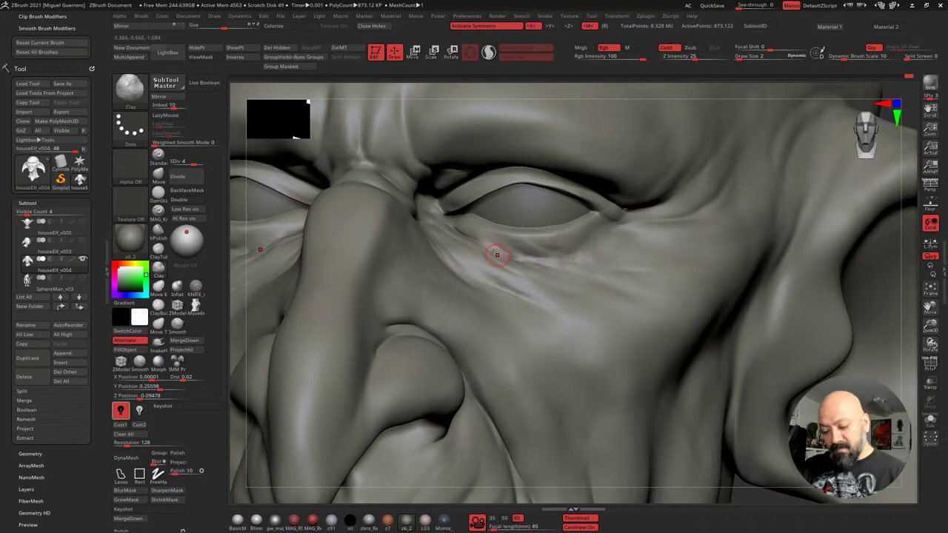
pyautogui.keyDown('ctrl'); pyautogui.moveTo(533, 309); pyautogui.dragTo(353, 275, button='right'); pyautogui.keyUp('ctrl')
pyautogui.moveTo(335, 215)
pyautogui.mouseDown()
pyautogui.moveTo(334, 204)
pyautogui.moveTo(347, 209)
pyautogui.moveTo(339, 210)
pyautogui.mouseUp()
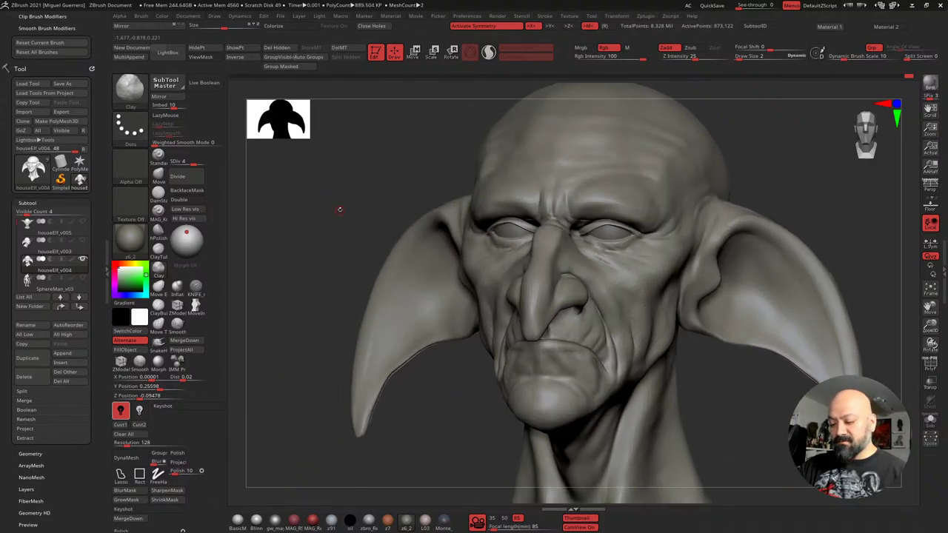
pyautogui.keyDown('ctrl'); pyautogui.moveTo(339, 209); pyautogui.dragTo(382, 234, button='right'); pyautogui.keyUp('ctrl')
pyautogui.keyDown('alt'); pyautogui.moveTo(382, 234); pyautogui.dragTo(311, 231, button='right'); pyautogui.keyUp('alt')
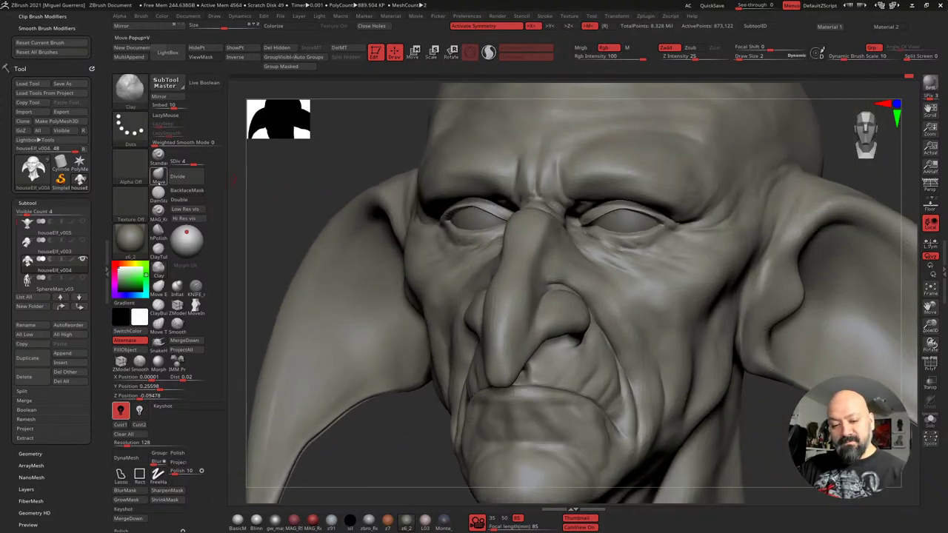
# Reshape the inner brows and the frown area between them with the Move brush at draw size 6
pyautogui.click(159, 176)
pyautogui.press(']')
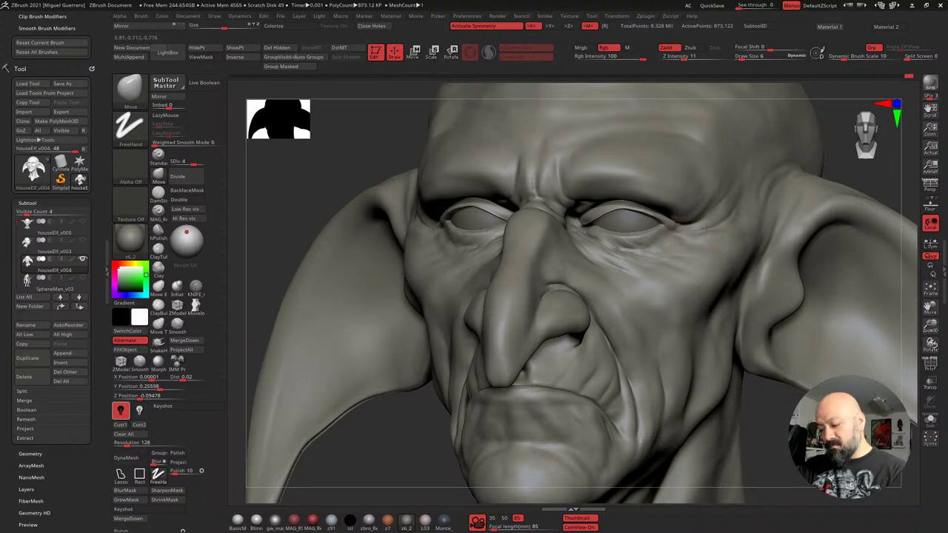
pyautogui.moveTo(711, 237)
pyautogui.keyDown('ctrl'); pyautogui.mouseDown(button='right')
pyautogui.moveTo(389, 269)
pyautogui.moveTo(398, 249)
pyautogui.mouseUp(button='right'); pyautogui.keyUp('ctrl')
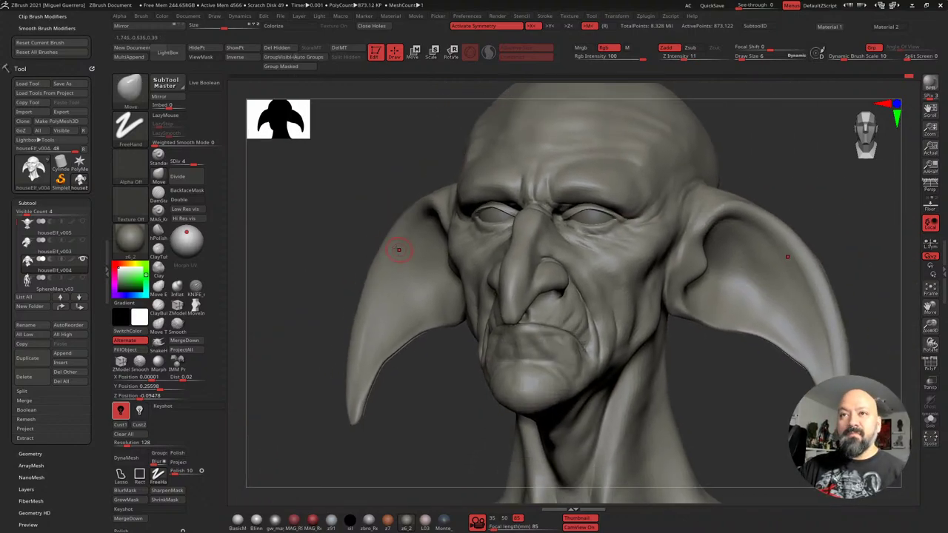
pyautogui.moveTo(311, 192)
pyautogui.mouseDown(button='right')
pyautogui.moveTo(329, 226)
pyautogui.moveTo(345, 229)
pyautogui.mouseUp(button='right')
pyautogui.keyDown('alt'); pyautogui.moveTo(393, 207); pyautogui.dragTo(341, 215, button='right'); pyautogui.keyUp('alt')
pyautogui.moveTo(571, 228); pyautogui.dragTo(559, 230)
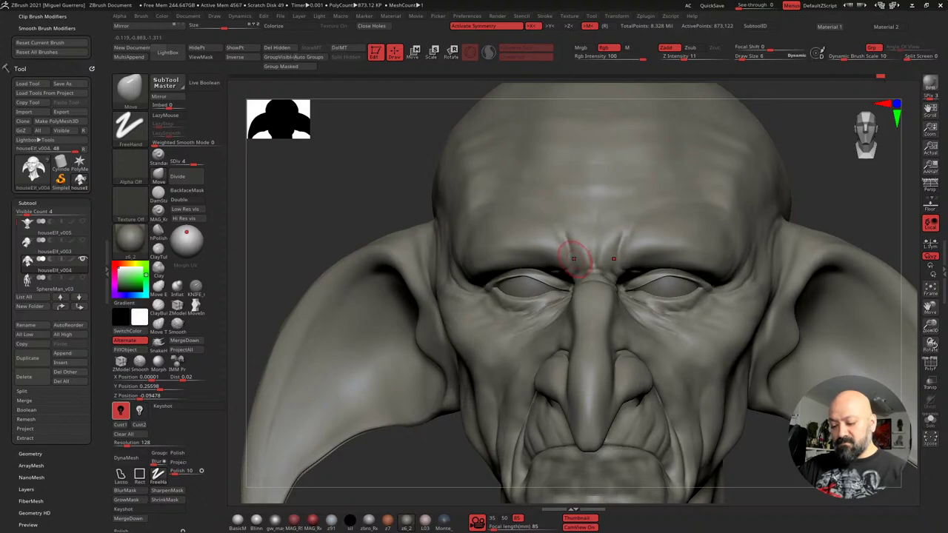
pyautogui.moveTo(552, 239); pyautogui.dragTo(592, 291, button='right')
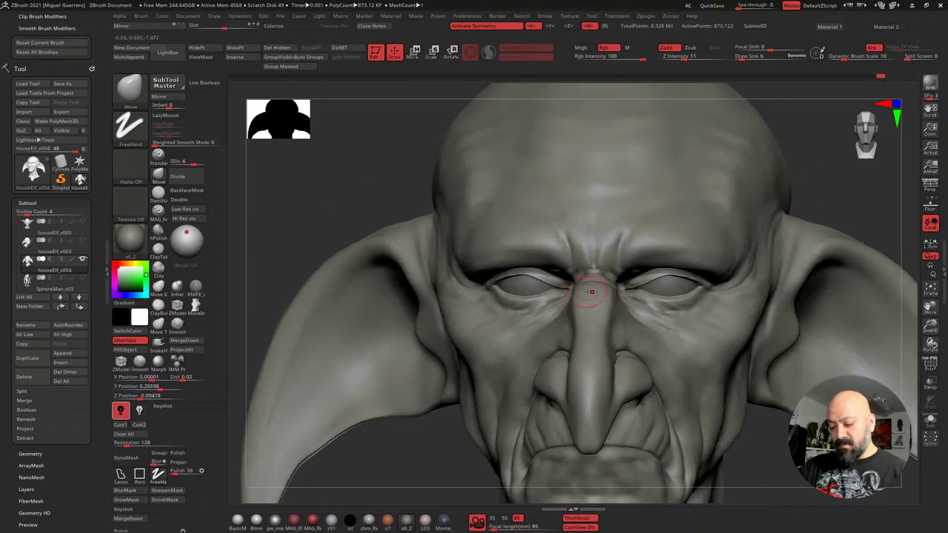
# Smooth the top of the nose bridge between the eyes
pyautogui.press('shift')
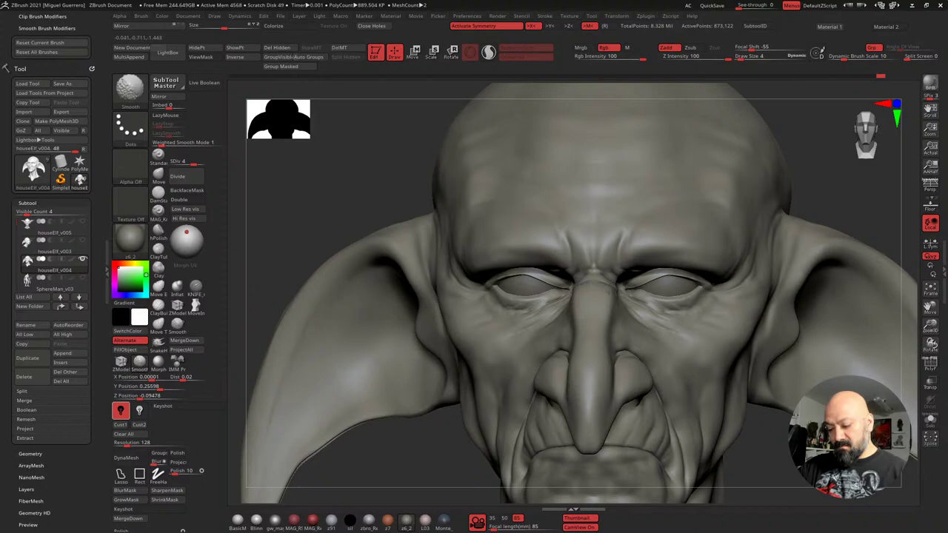
pyautogui.moveTo(349, 196); pyautogui.dragTo(285, 199)
pyautogui.moveTo(600, 291)
pyautogui.keyDown('shift'); pyautogui.mouseDown()
pyautogui.moveTo(608, 284)
pyautogui.moveTo(618, 297)
pyautogui.mouseUp(); pyautogui.keyUp('shift')
pyautogui.moveTo(617, 297); pyautogui.dragTo(592, 319, button='right')
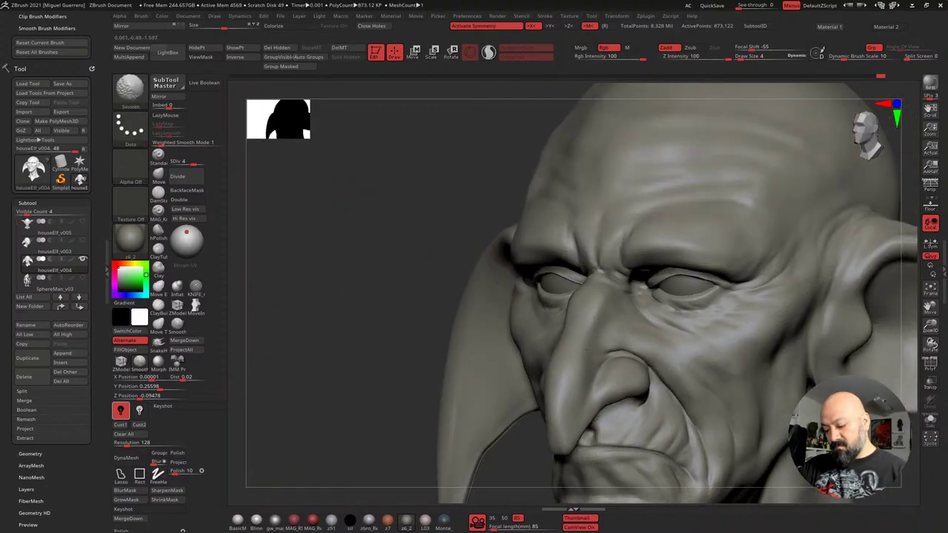
# Paint a symmetrical mask over the two vertical frown folds between the brows at draw size 3
pyautogui.moveTo(285, 203)
pyautogui.mouseDown()
pyautogui.moveTo(337, 205)
pyautogui.moveTo(316, 205)
pyautogui.mouseUp()
pyautogui.moveTo(614, 231)
pyautogui.keyDown('ctrl'); pyautogui.mouseDown()
pyautogui.moveTo(613, 275)
pyautogui.moveTo(613, 229)
pyautogui.mouseUp(); pyautogui.keyUp('ctrl')
pyautogui.moveTo(362, 214); pyautogui.dragTo(385, 215)
pyautogui.keyDown('ctrl'); pyautogui.moveTo(385, 216); pyautogui.dragTo(459, 245, button='right'); pyautogui.keyUp('ctrl')
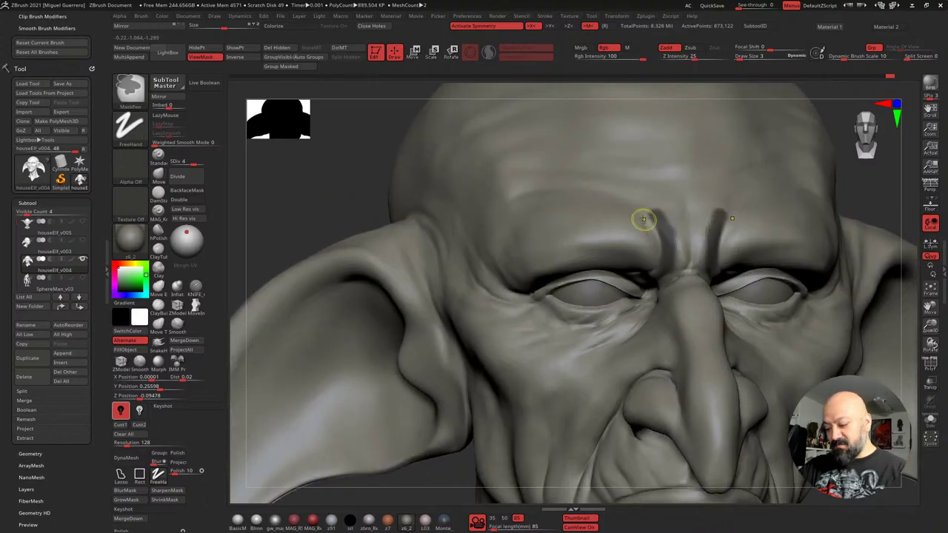
pyautogui.moveTo(665, 250)
pyautogui.keyDown('ctrl'); pyautogui.mouseDown()
pyautogui.moveTo(664, 272)
pyautogui.moveTo(664, 234)
pyautogui.mouseUp(); pyautogui.keyUp('ctrl')
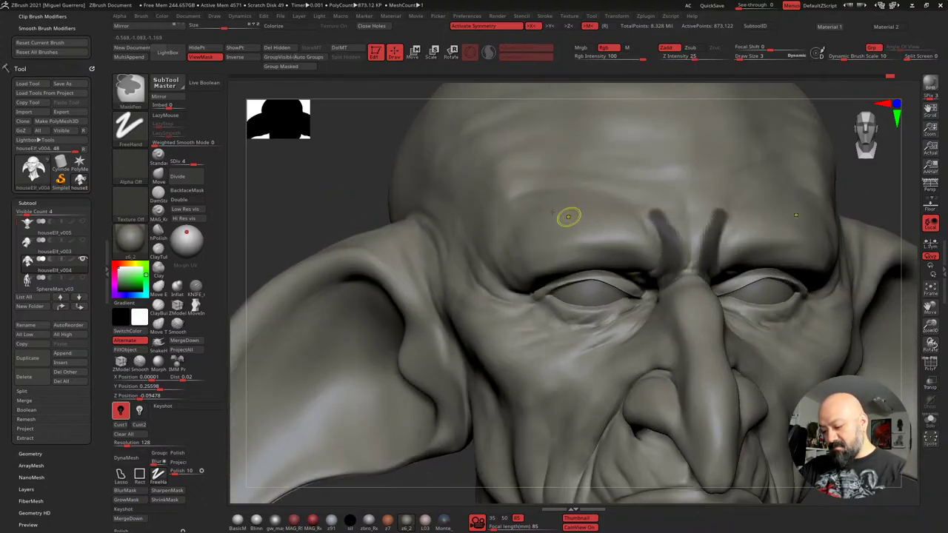
pyautogui.moveTo(367, 177); pyautogui.dragTo(328, 175)
pyautogui.moveTo(329, 176); pyautogui.dragTo(484, 226, button='right')
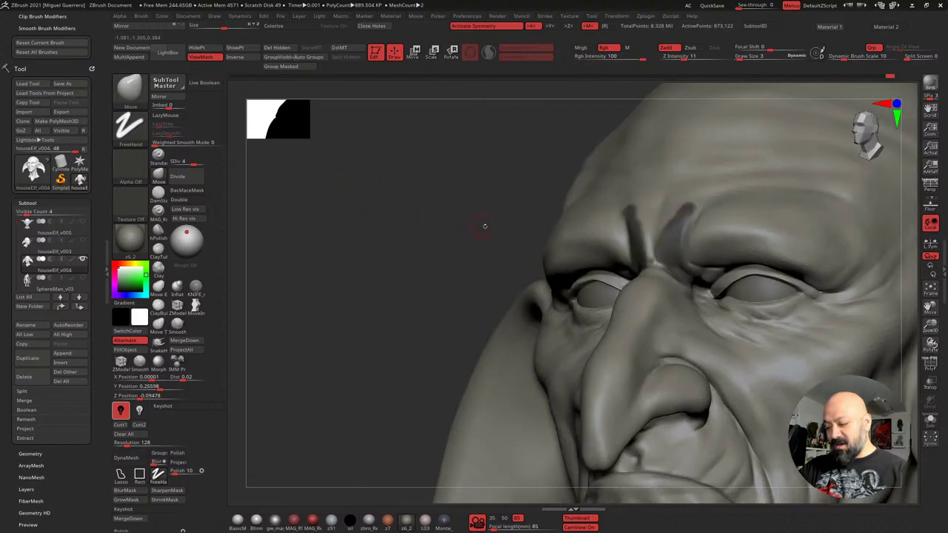
# Invert the mask and build up the exposed frown folds with the Clay brush at draw size 3
pyautogui.keyDown('ctrl'); pyautogui.click(404, 220); pyautogui.keyUp('ctrl')
pyautogui.moveTo(404, 220); pyautogui.dragTo(277, 213)
pyautogui.moveTo(333, 194); pyautogui.dragTo(323, 193, button='right')
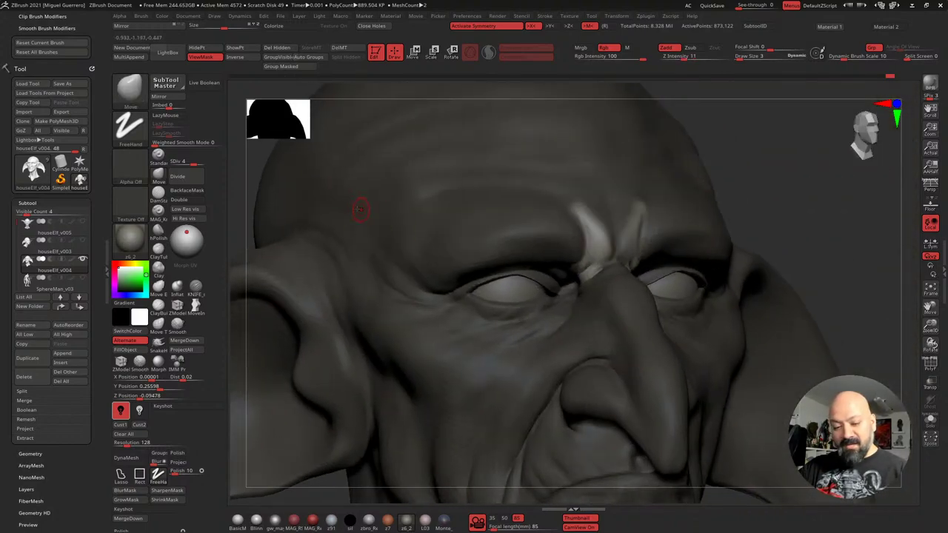
pyautogui.press('b')
pyautogui.press('c')
pyautogui.press('l')
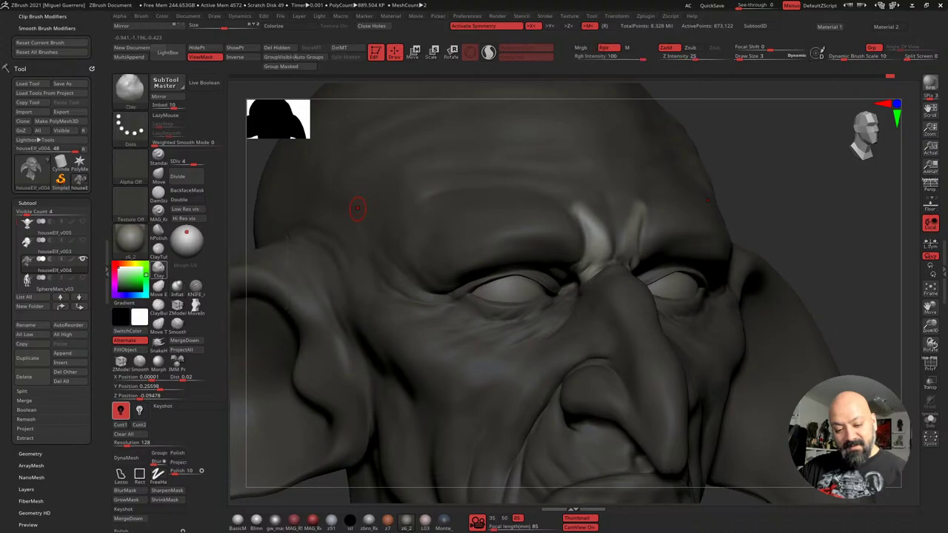
pyautogui.press('[')
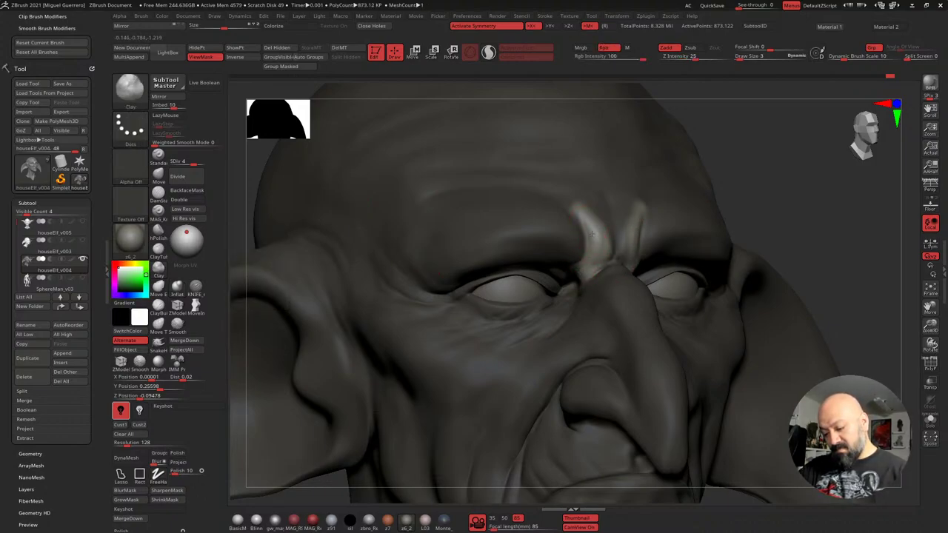
# Clear the mask from the head and check the frown folds on the whole face
pyautogui.keyDown('shift'); pyautogui.moveTo(828, 252); pyautogui.dragTo(797, 251); pyautogui.keyUp('shift')
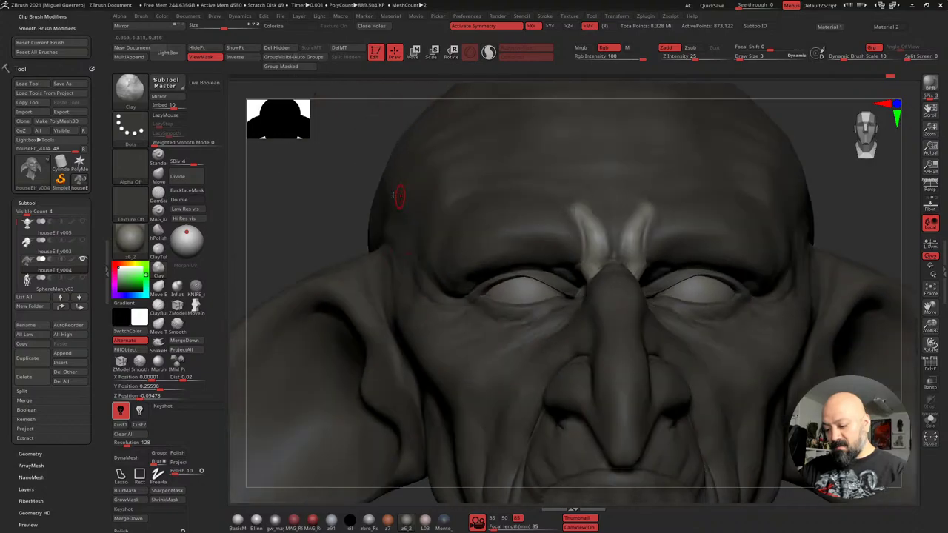
pyautogui.moveTo(379, 193)
pyautogui.mouseDown()
pyautogui.moveTo(442, 221)
pyautogui.moveTo(423, 241)
pyautogui.mouseUp()
pyautogui.moveTo(406, 230)
pyautogui.mouseDown()
pyautogui.moveTo(339, 224)
pyautogui.moveTo(360, 218)
pyautogui.mouseUp()
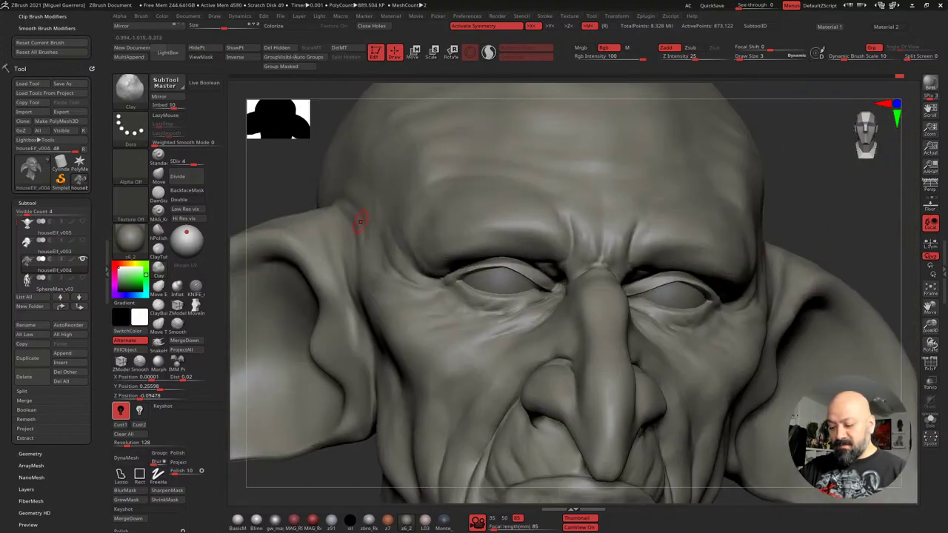
pyautogui.keyDown('ctrl'); pyautogui.moveTo(363, 222); pyautogui.dragTo(406, 354, button='right'); pyautogui.keyUp('ctrl')
pyautogui.moveTo(405, 354); pyautogui.dragTo(433, 370)
pyautogui.moveTo(434, 369); pyautogui.dragTo(276, 277, button='right')
# Carve the creases beneath the brow ridges with the DamStandard brush and soften them with the Smooth brush
pyautogui.click(184, 289)
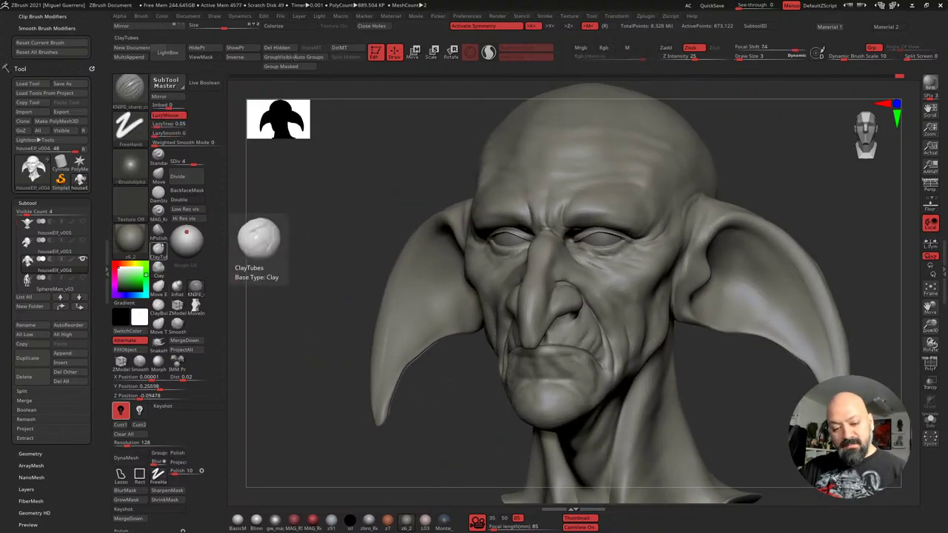
pyautogui.click(159, 176)
pyautogui.click(158, 194)
pyautogui.moveTo(265, 223)
pyautogui.keyDown('shift'); pyautogui.mouseDown()
pyautogui.moveTo(305, 226)
pyautogui.moveTo(253, 232)
pyautogui.mouseUp(); pyautogui.keyUp('shift')
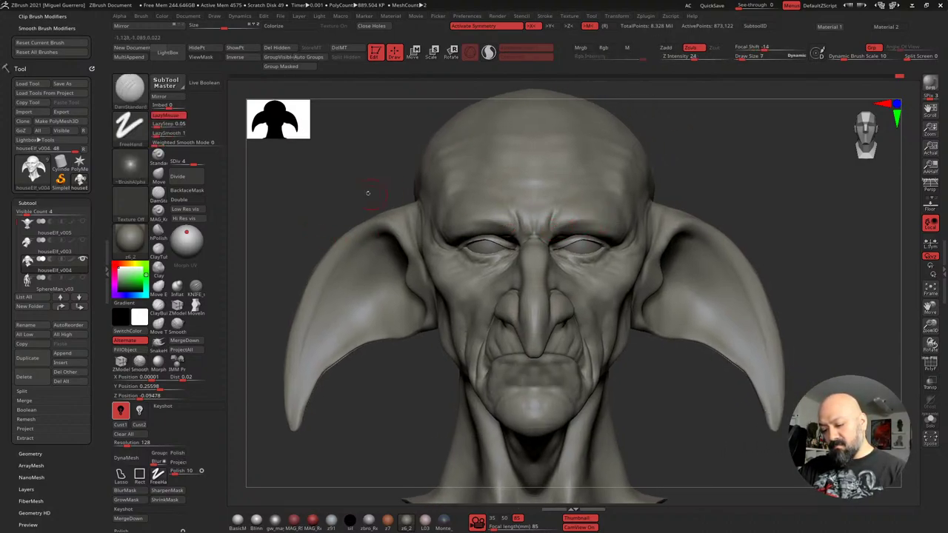
pyautogui.moveTo(368, 193); pyautogui.dragTo(359, 194)
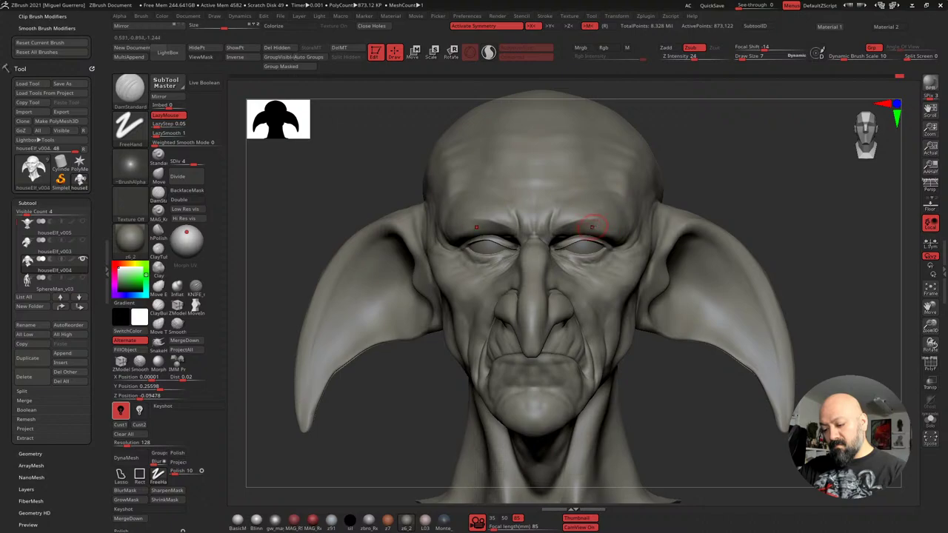
pyautogui.moveTo(595, 224); pyautogui.dragTo(383, 174, button='right')
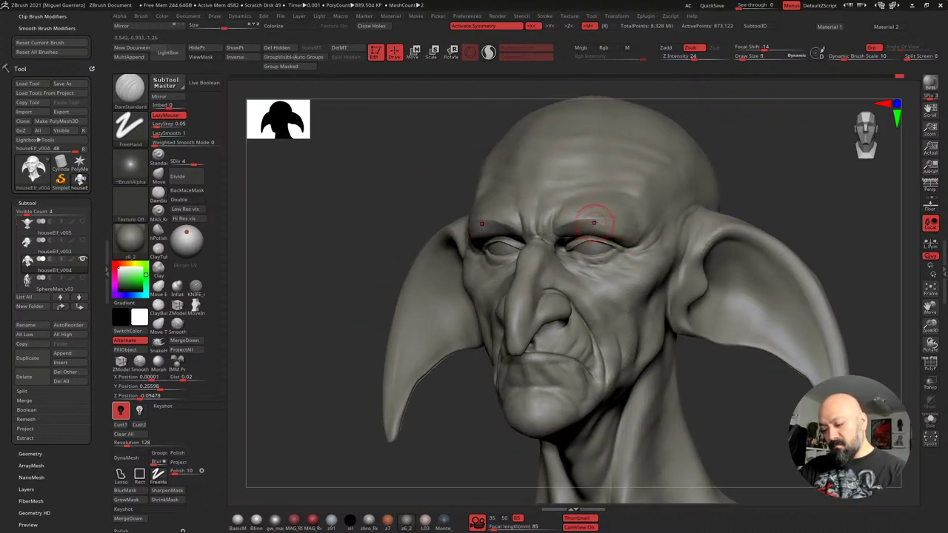
pyautogui.moveTo(378, 200); pyautogui.dragTo(392, 201)
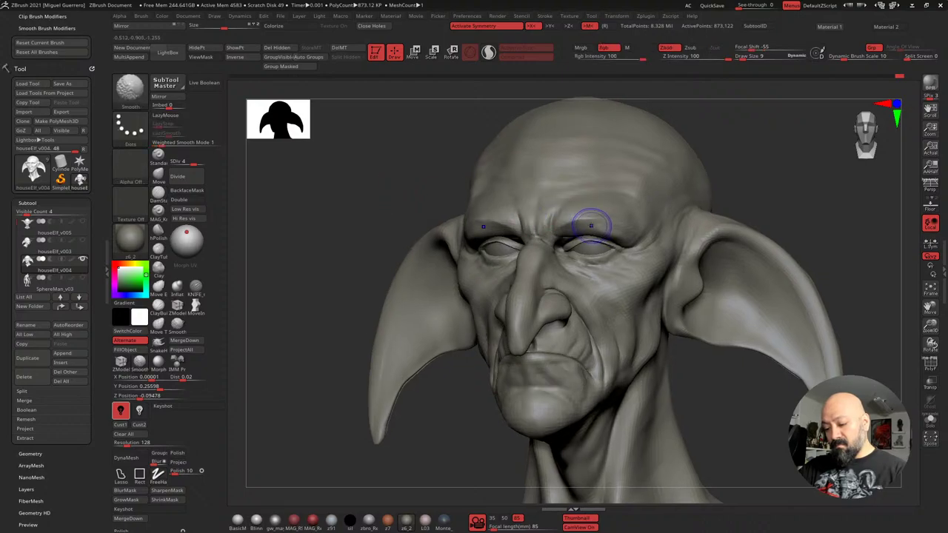
# Mask both brow ridges above the eyes, from the nose bridge to the outer corners, at draw size 5
pyautogui.moveTo(356, 203)
pyautogui.keyDown('ctrl'); pyautogui.mouseDown(button='right')
pyautogui.moveTo(345, 197)
pyautogui.moveTo(325, 216)
pyautogui.mouseUp(button='right'); pyautogui.keyUp('ctrl')
pyautogui.moveTo(422, 213); pyautogui.dragTo(444, 215, button='right')
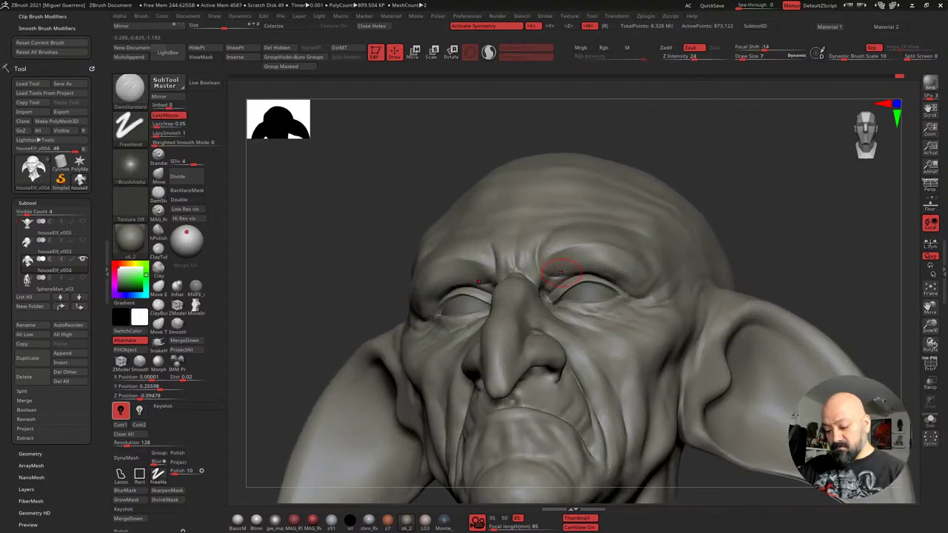
pyautogui.moveTo(556, 271)
pyautogui.keyDown('ctrl'); pyautogui.mouseDown()
pyautogui.moveTo(570, 265)
pyautogui.moveTo(639, 294)
pyautogui.mouseUp(); pyautogui.keyUp('ctrl')
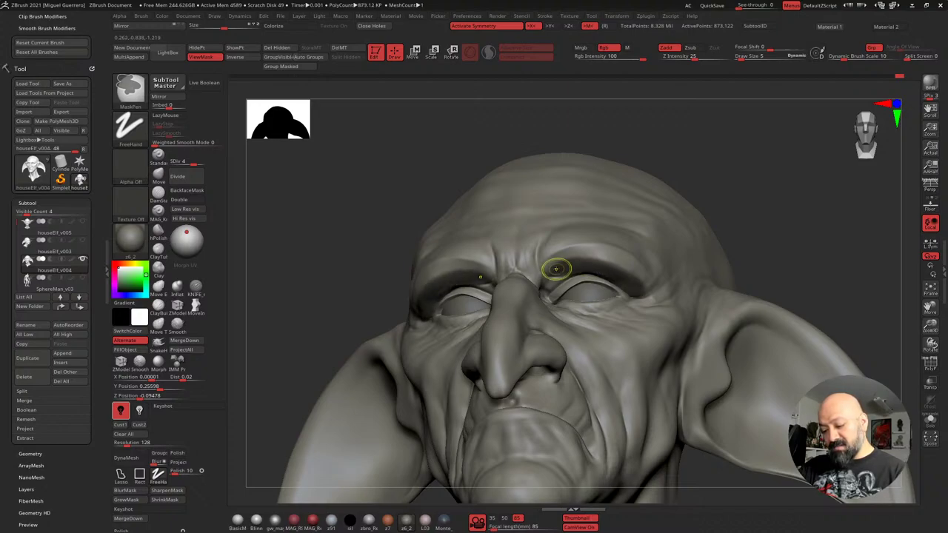
pyautogui.moveTo(598, 253)
pyautogui.keyDown('ctrl'); pyautogui.mouseDown()
pyautogui.moveTo(636, 273)
pyautogui.moveTo(624, 263)
pyautogui.mouseUp(); pyautogui.keyUp('ctrl')
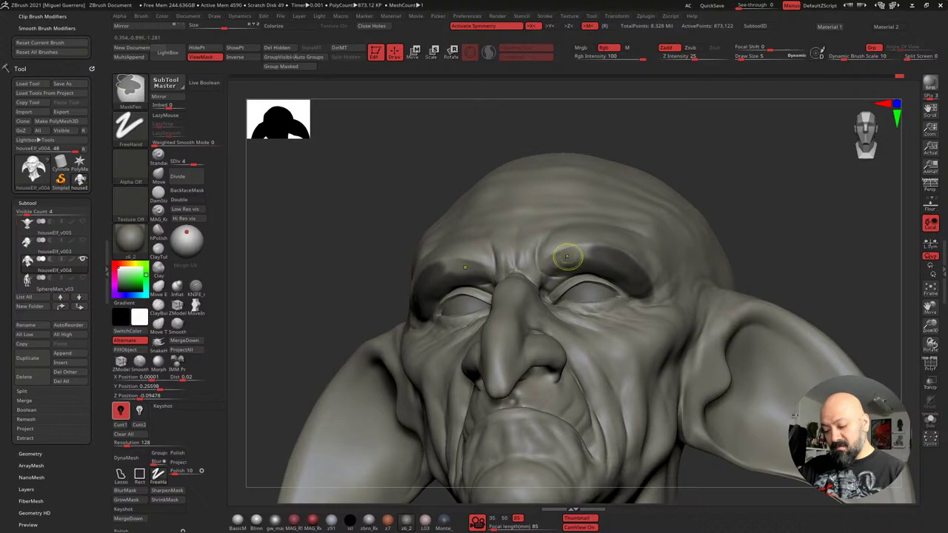
pyautogui.moveTo(545, 275)
pyautogui.keyDown('ctrl'); pyautogui.mouseDown()
pyautogui.moveTo(555, 262)
pyautogui.moveTo(560, 269)
pyautogui.mouseUp(); pyautogui.keyUp('ctrl')
# Lower the head to subdivision level 3 and invert the mask to expose only the brow ridges
pyautogui.moveTo(318, 249); pyautogui.dragTo(324, 276)
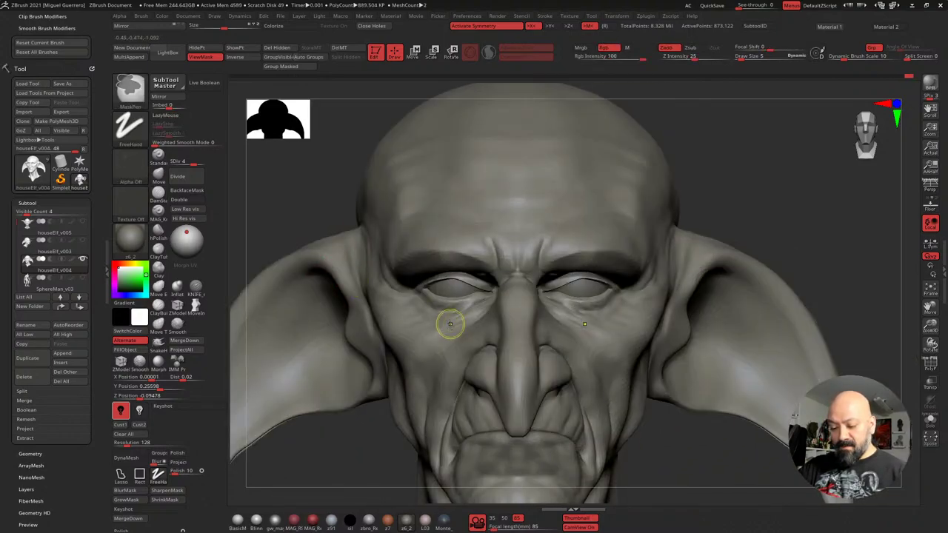
pyautogui.click(188, 161)
pyautogui.moveTo(318, 197); pyautogui.dragTo(296, 206)
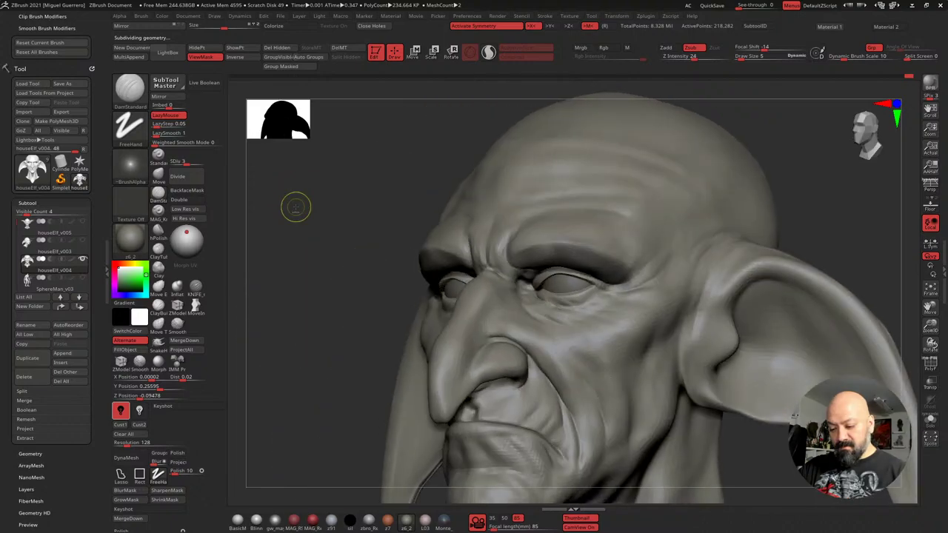
pyautogui.keyDown('ctrl'); pyautogui.click(296, 207); pyautogui.keyUp('ctrl')
# Inflate the exposed brow ridges above both eyes with the Inflat brush at draw size 7
pyautogui.moveTo(314, 248)
pyautogui.mouseDown()
pyautogui.moveTo(311, 232)
pyautogui.moveTo(307, 240)
pyautogui.mouseUp()
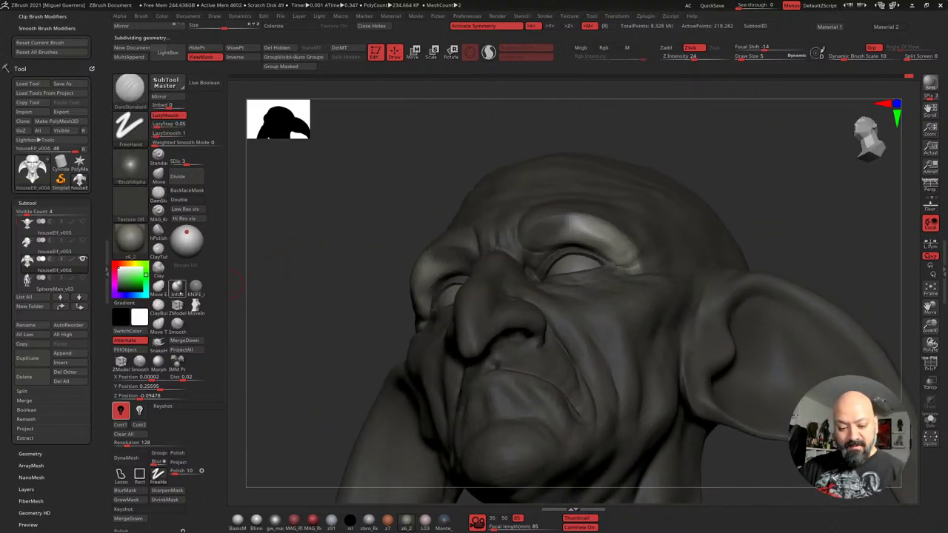
pyautogui.keyDown('ctrl'); pyautogui.moveTo(333, 235); pyautogui.dragTo(361, 237, button='right'); pyautogui.keyUp('ctrl')
pyautogui.moveTo(362, 236); pyautogui.dragTo(547, 234)
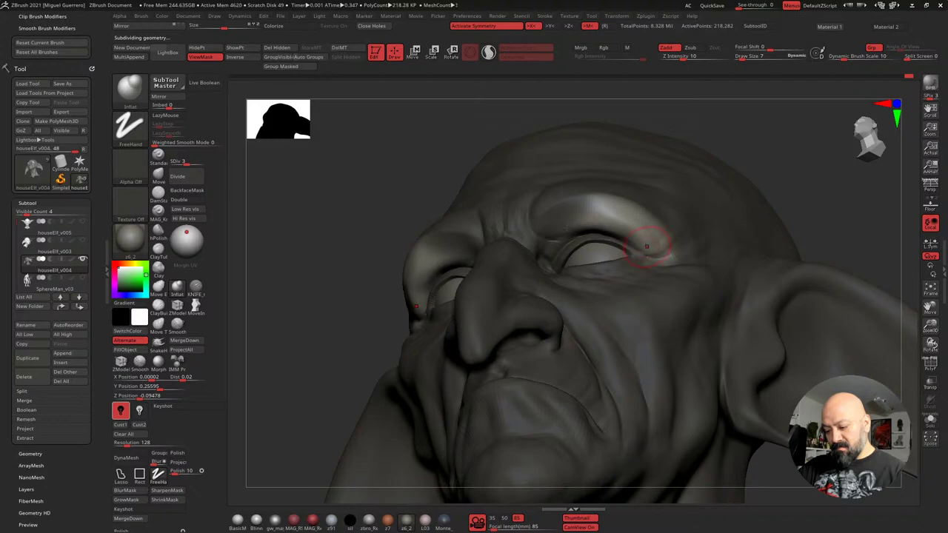
pyautogui.moveTo(292, 191)
pyautogui.mouseDown()
pyautogui.moveTo(341, 205)
pyautogui.moveTo(341, 221)
pyautogui.moveTo(353, 194)
pyautogui.mouseUp()
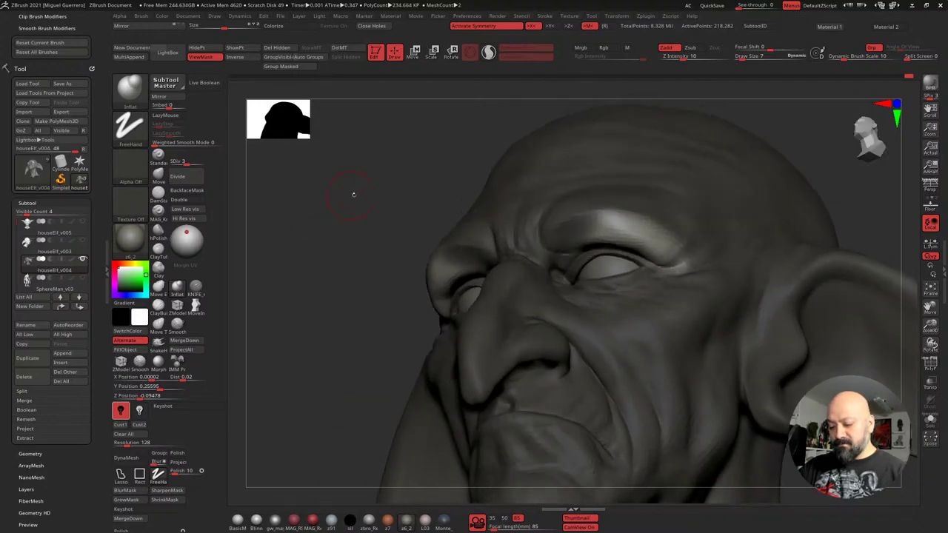
# Clear the mask from the head and check the inflated brow ridges from the front
pyautogui.press('[')
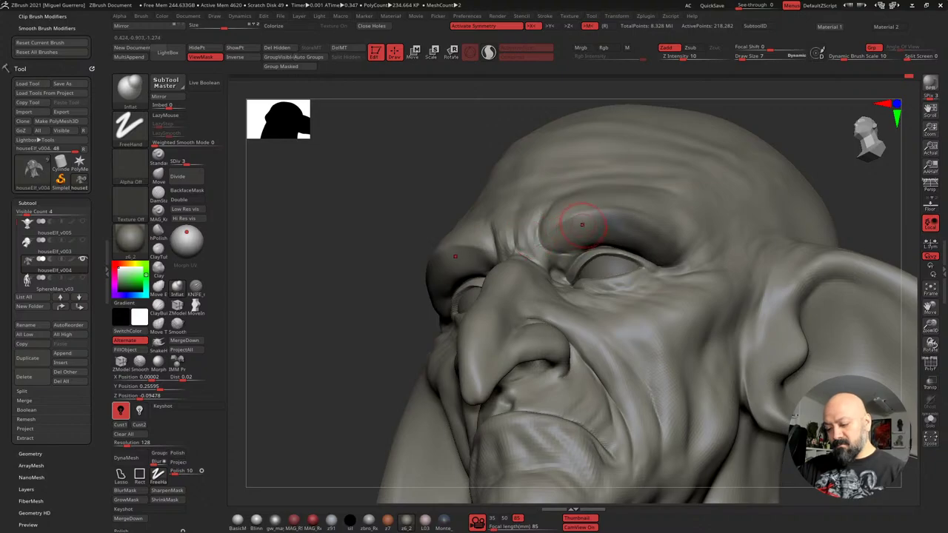
pyautogui.press(']')
pyautogui.press(']')
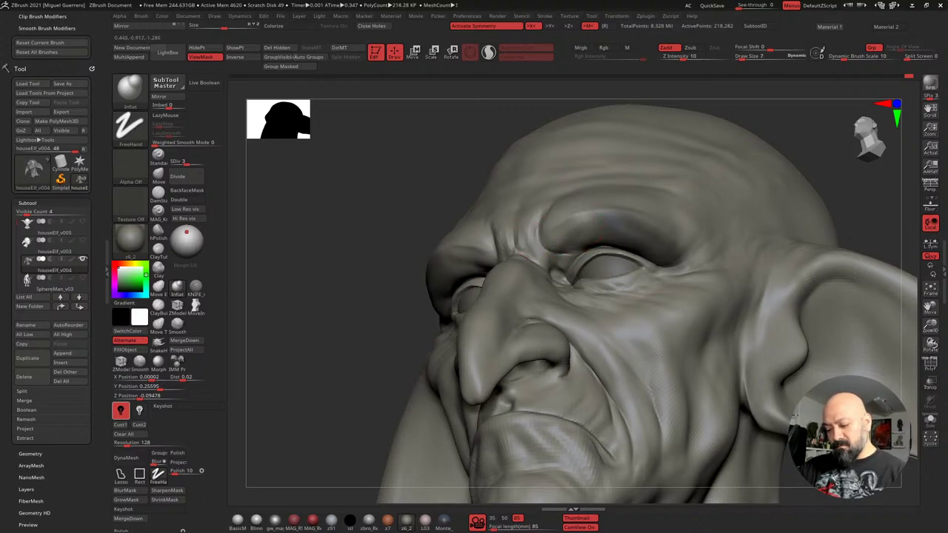
pyautogui.moveTo(299, 218); pyautogui.dragTo(270, 231)
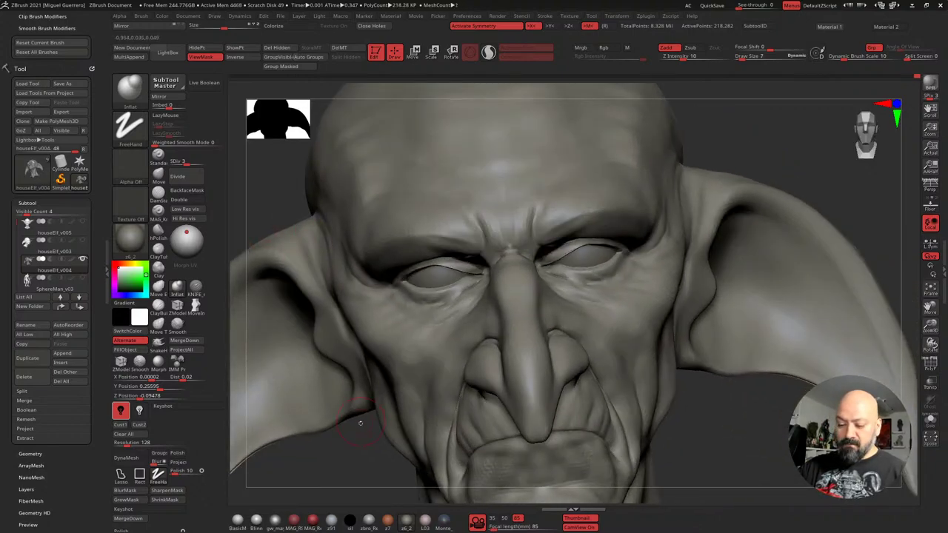
pyautogui.keyDown('shift'); pyautogui.moveTo(361, 422); pyautogui.dragTo(345, 434); pyautogui.keyUp('shift')
pyautogui.keyDown('ctrl'); pyautogui.moveTo(364, 366); pyautogui.dragTo(383, 368, button='right'); pyautogui.keyUp('ctrl')
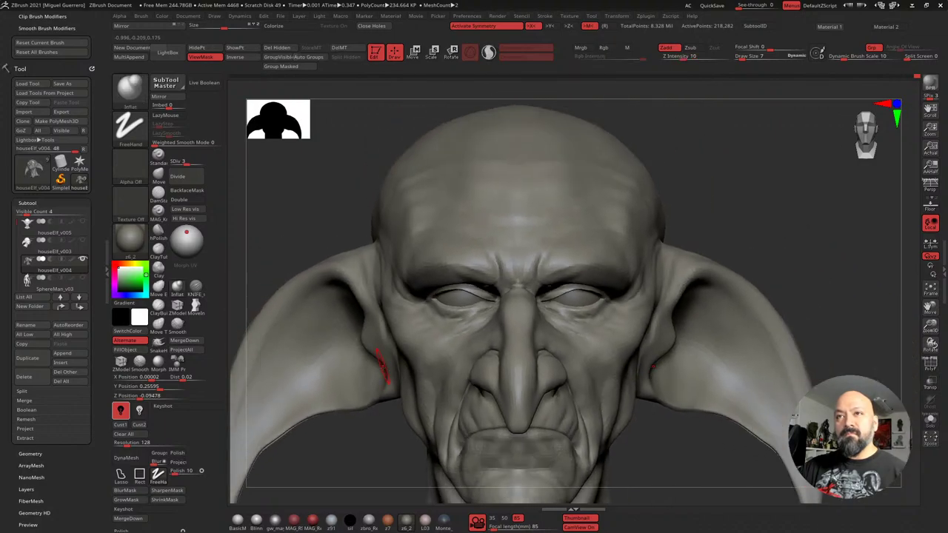
pyautogui.moveTo(363, 422)
pyautogui.mouseDown()
pyautogui.moveTo(383, 364)
pyautogui.moveTo(355, 383)
pyautogui.moveTo(379, 397)
pyautogui.moveTo(377, 389)
pyautogui.mouseUp()
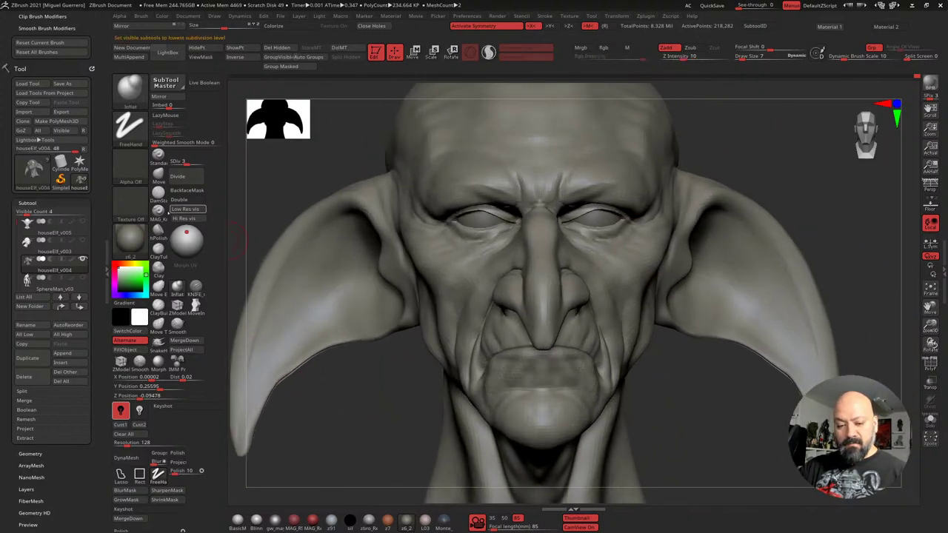
# Carve frown creases between the brows with the DamStandard brush, running from the nose bridge up into the forehead
pyautogui.click(157, 192)
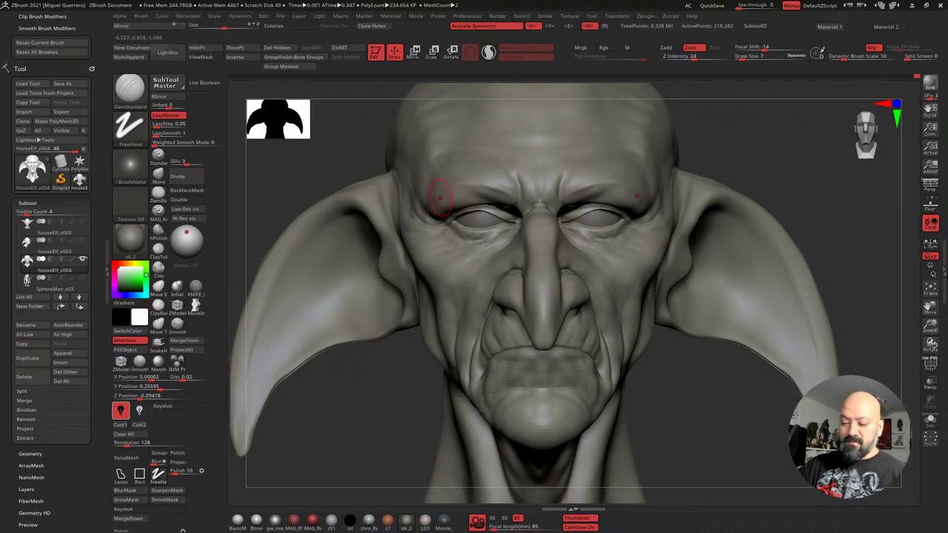
pyautogui.moveTo(302, 149)
pyautogui.mouseDown()
pyautogui.moveTo(312, 162)
pyautogui.moveTo(320, 148)
pyautogui.mouseUp()
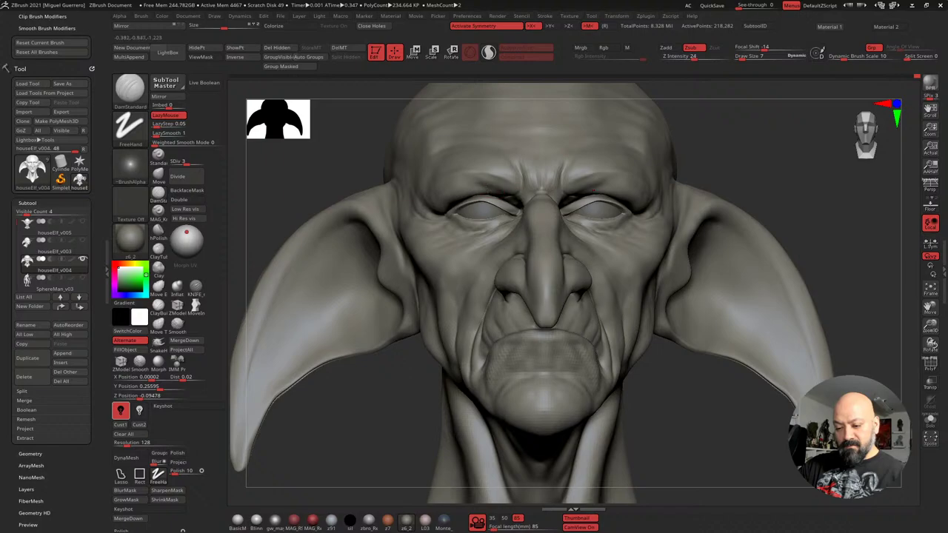
pyautogui.moveTo(314, 152); pyautogui.dragTo(357, 225)
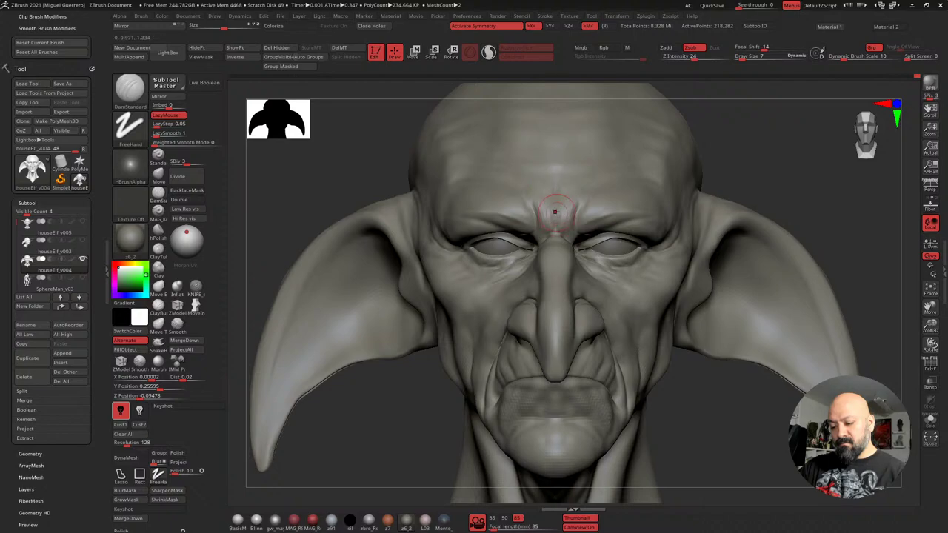
pyautogui.moveTo(389, 172); pyautogui.dragTo(364, 173)
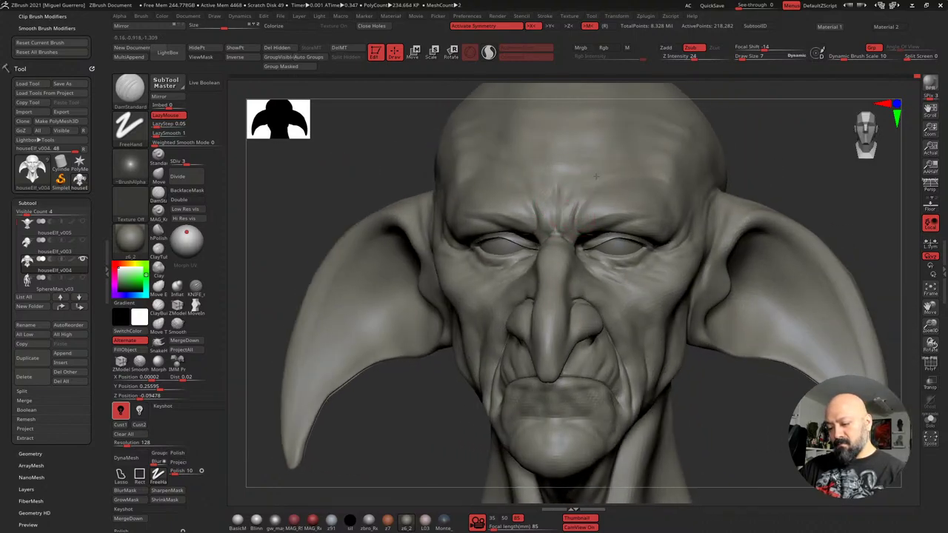
pyautogui.press('ctrl')
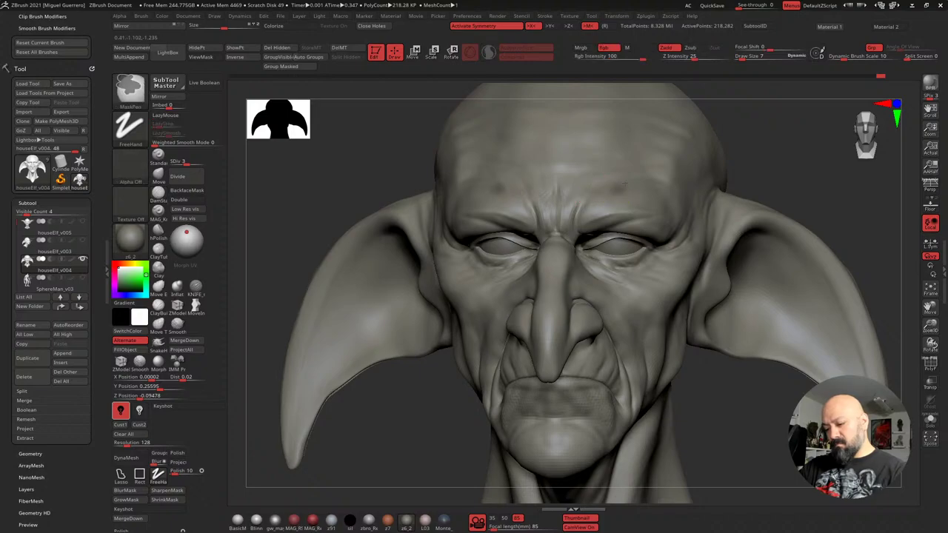
pyautogui.moveTo(625, 184)
pyautogui.keyDown('ctrl'); pyautogui.mouseDown()
pyautogui.moveTo(603, 201)
pyautogui.moveTo(653, 166)
pyautogui.mouseUp(); pyautogui.keyUp('ctrl')
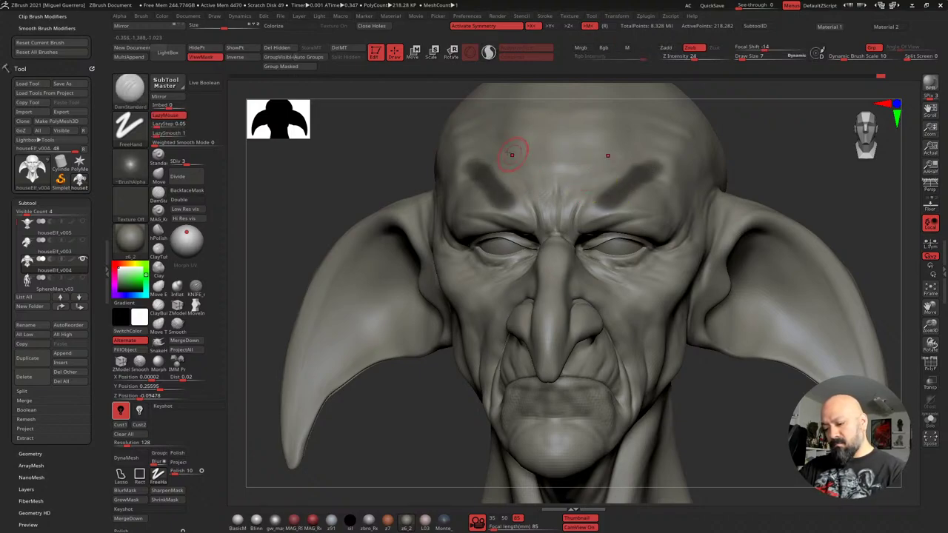
pyautogui.keyDown('ctrl'); pyautogui.moveTo(427, 153); pyautogui.dragTo(419, 152); pyautogui.keyUp('ctrl')
# Mask the brow ridges and the slanting folds above the inner brows, and invert the mask to expose only them
pyautogui.keyDown('ctrl'); pyautogui.moveTo(599, 176); pyautogui.dragTo(585, 219); pyautogui.keyUp('ctrl')
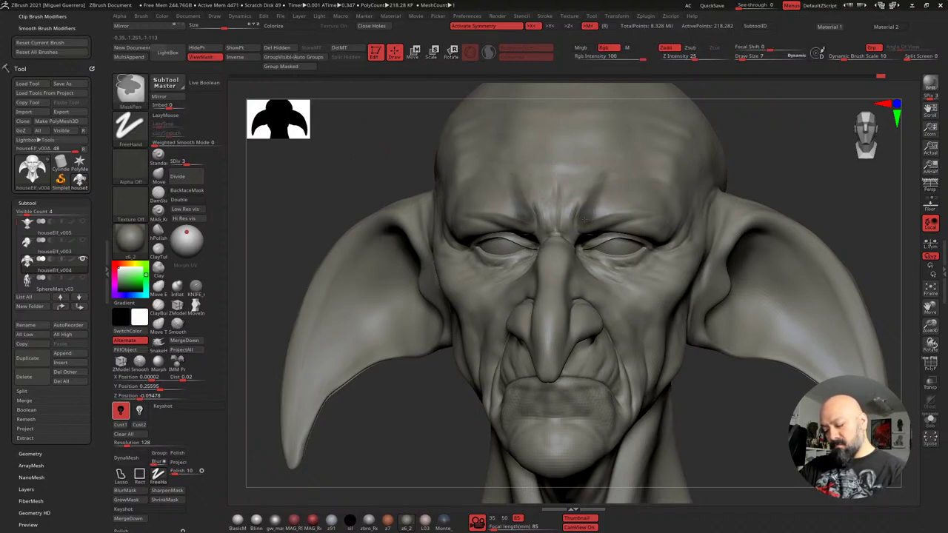
pyautogui.moveTo(630, 172)
pyautogui.keyDown('ctrl'); pyautogui.mouseDown()
pyautogui.moveTo(596, 161)
pyautogui.moveTo(598, 198)
pyautogui.mouseUp(); pyautogui.keyUp('ctrl')
pyautogui.keyDown('ctrl'); pyautogui.click(510, 210); pyautogui.keyUp('ctrl')
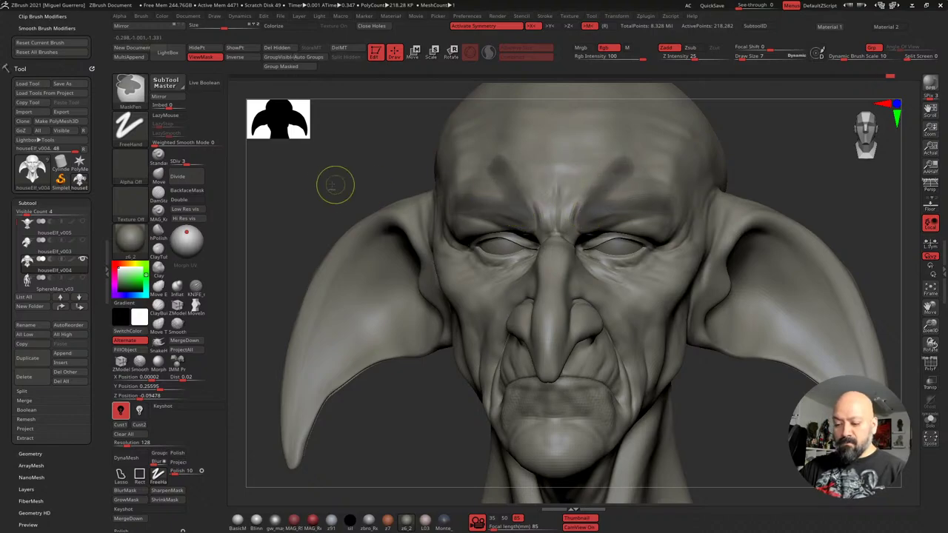
pyautogui.keyDown('ctrl'); pyautogui.click(334, 185); pyautogui.keyUp('ctrl')
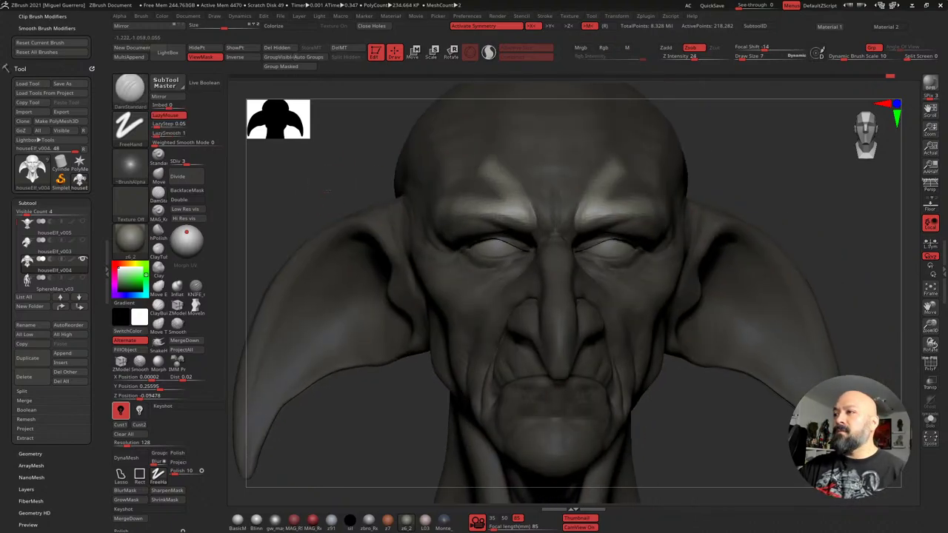
# Inflate the exposed brow folds with the Inflat brush at subdivision level 2 and check them from both sides
pyautogui.moveTo(327, 190); pyautogui.dragTo(319, 196)
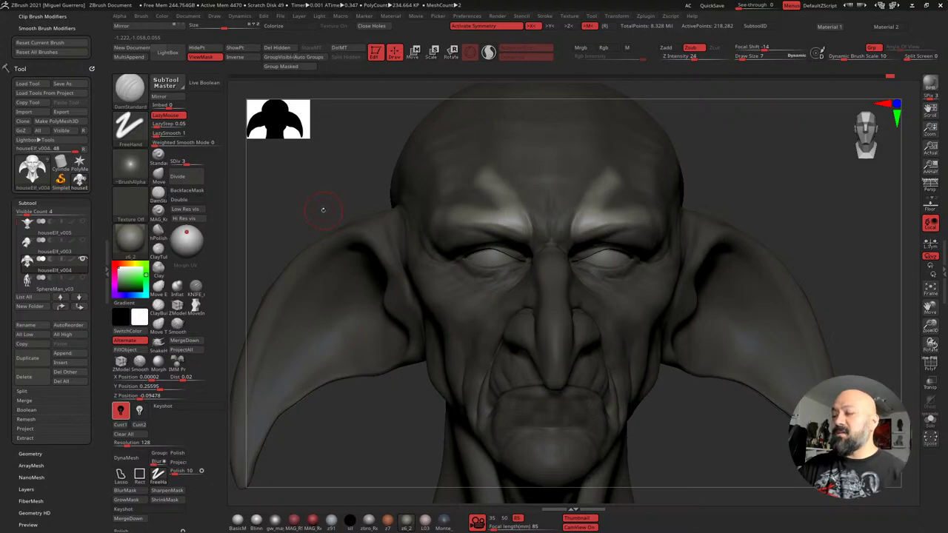
pyautogui.moveTo(304, 188); pyautogui.dragTo(276, 191)
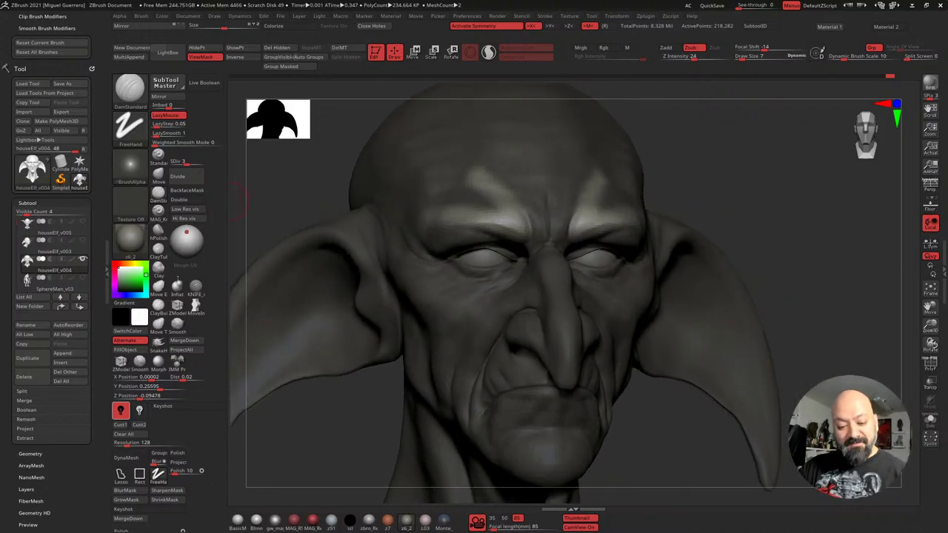
pyautogui.click(177, 287)
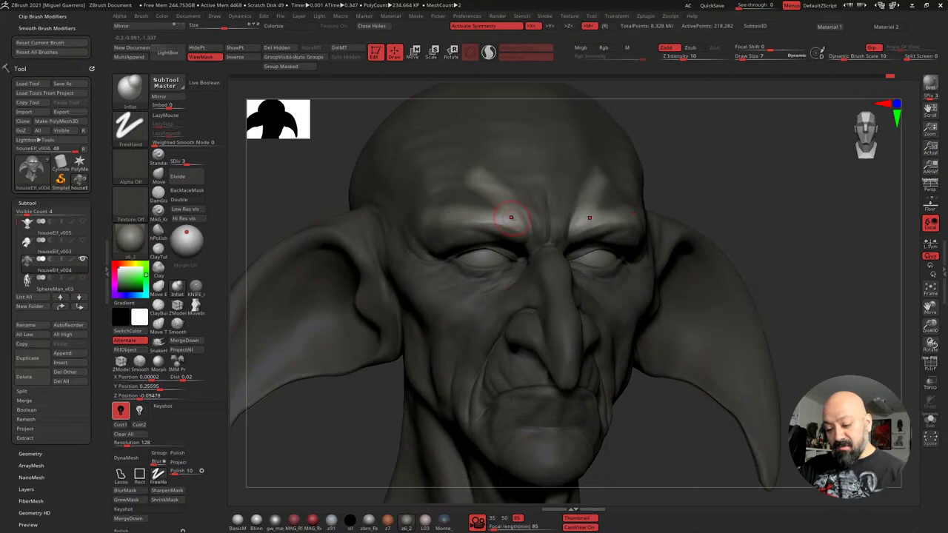
pyautogui.hotkey('shift', 'd')
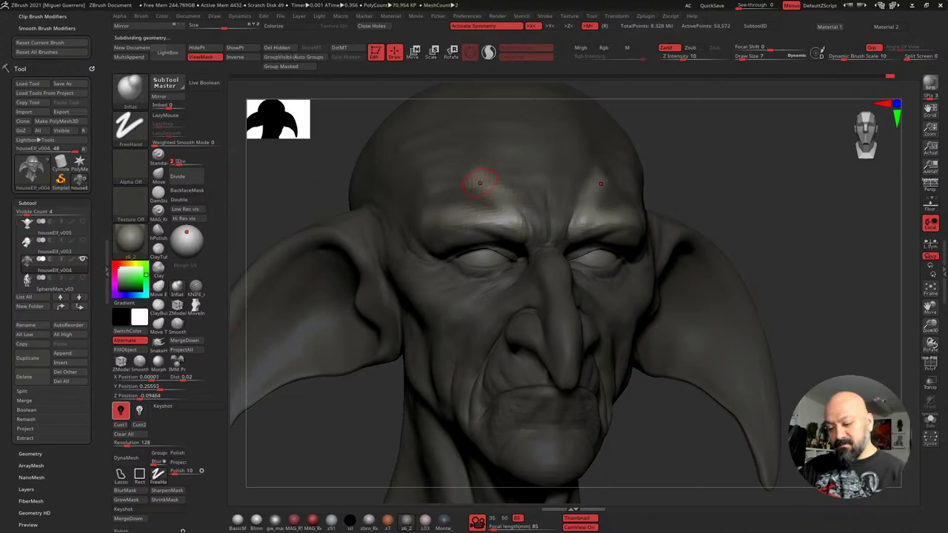
pyautogui.hotkey('ctrl', 'z')
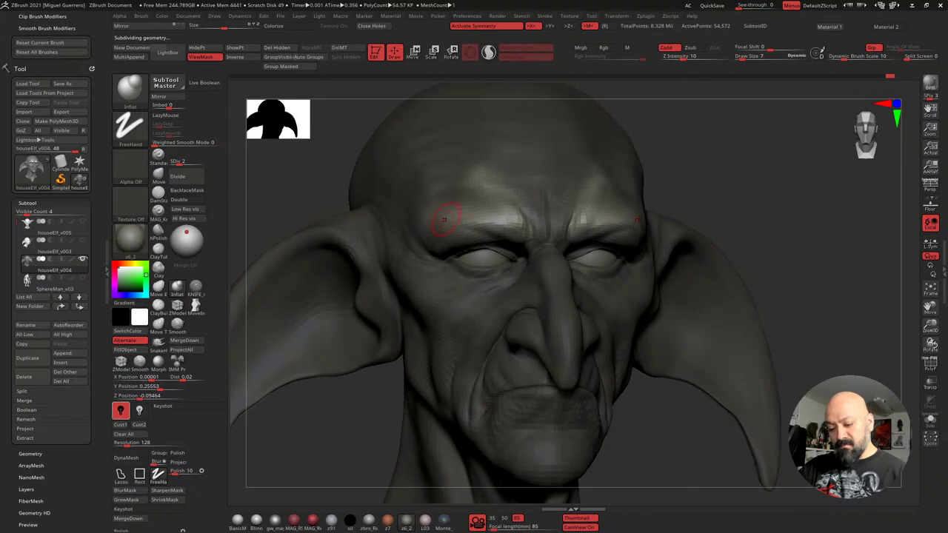
pyautogui.moveTo(317, 189)
pyautogui.mouseDown()
pyautogui.moveTo(245, 189)
pyautogui.moveTo(330, 188)
pyautogui.mouseUp()
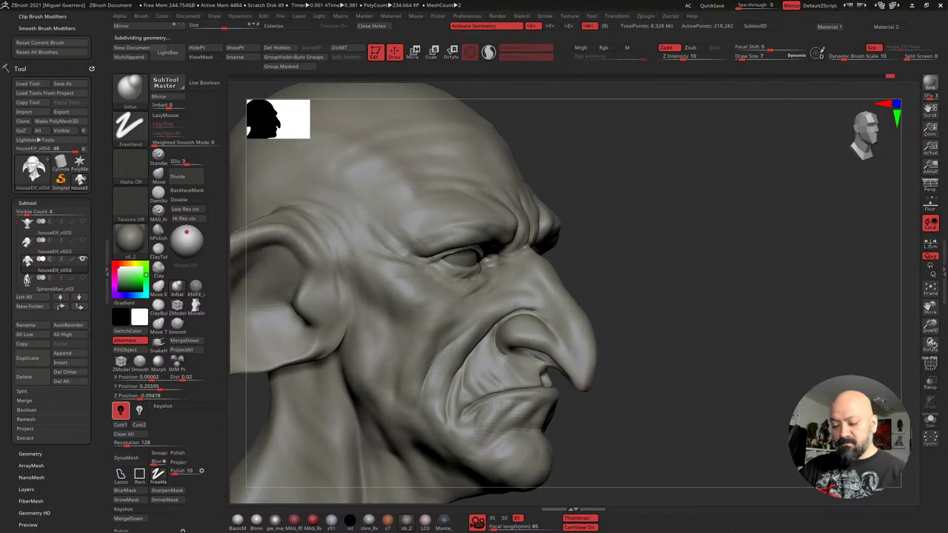
pyautogui.moveTo(621, 250); pyautogui.dragTo(590, 252)
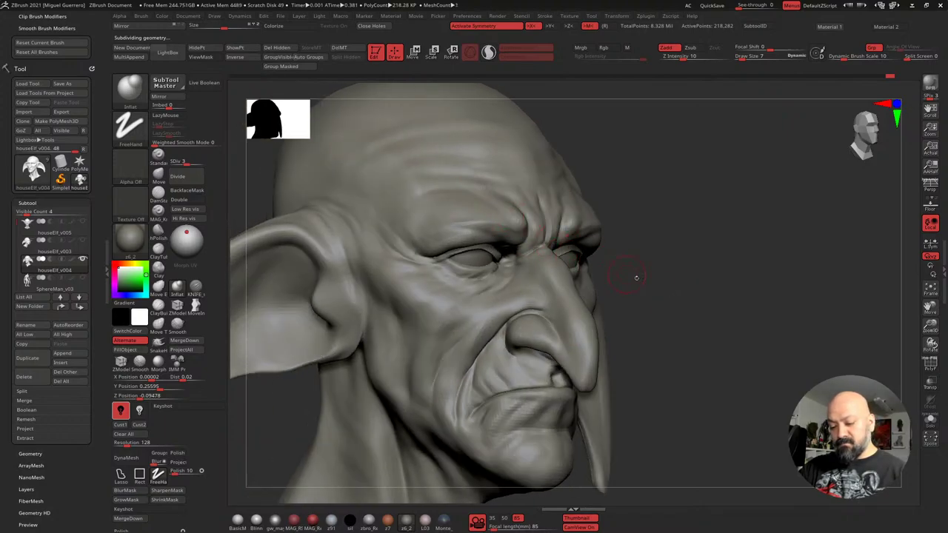
pyautogui.moveTo(670, 292); pyautogui.dragTo(584, 293)
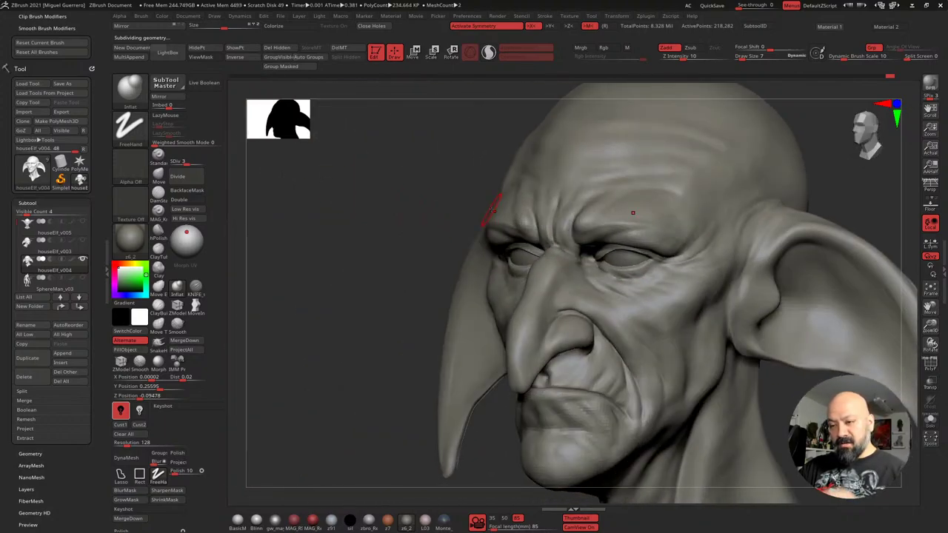
# Expose the brow folds again by inverting the mask and bring the head to subdivision level 3
pyautogui.hotkey('shift', 'd')
pyautogui.hotkey('ctrl', 'a')
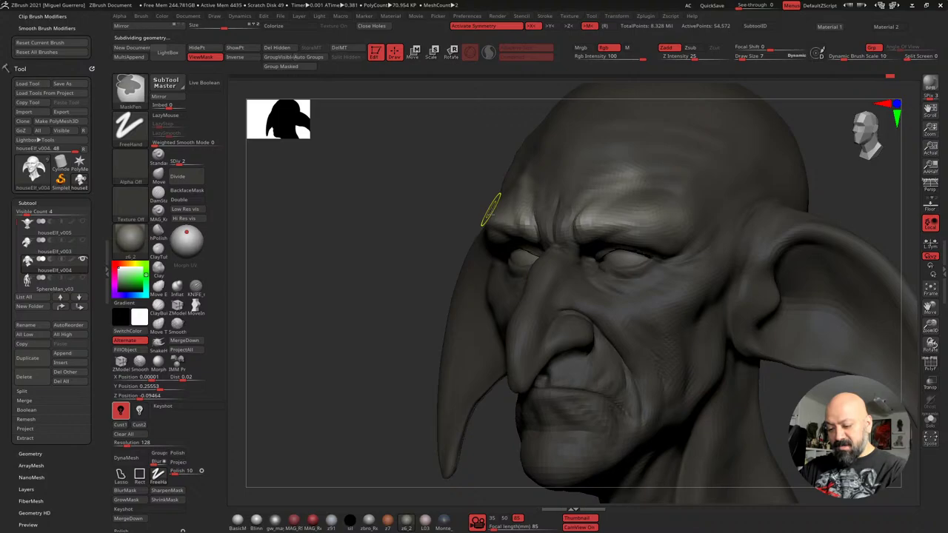
pyautogui.press('d')
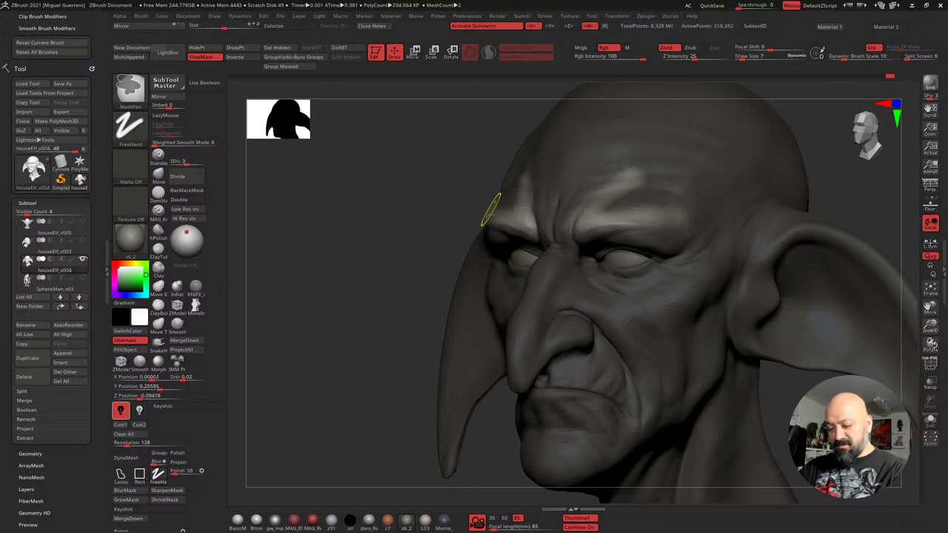
pyautogui.moveTo(360, 253)
pyautogui.mouseDown()
pyautogui.moveTo(310, 201)
pyautogui.moveTo(348, 225)
pyautogui.mouseUp()
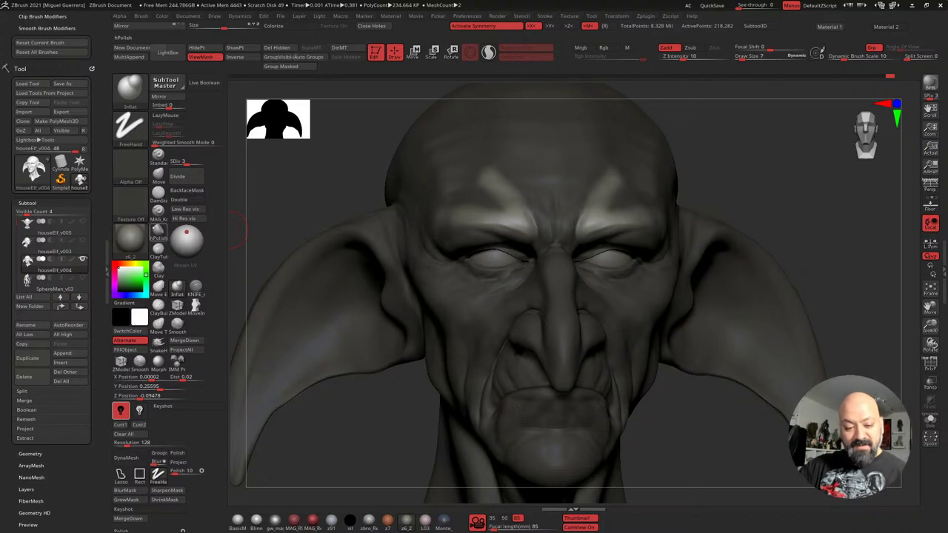
# Build up the exposed brow folds with the Clay brush at draw size 9 and smooth them
pyautogui.click(158, 266)
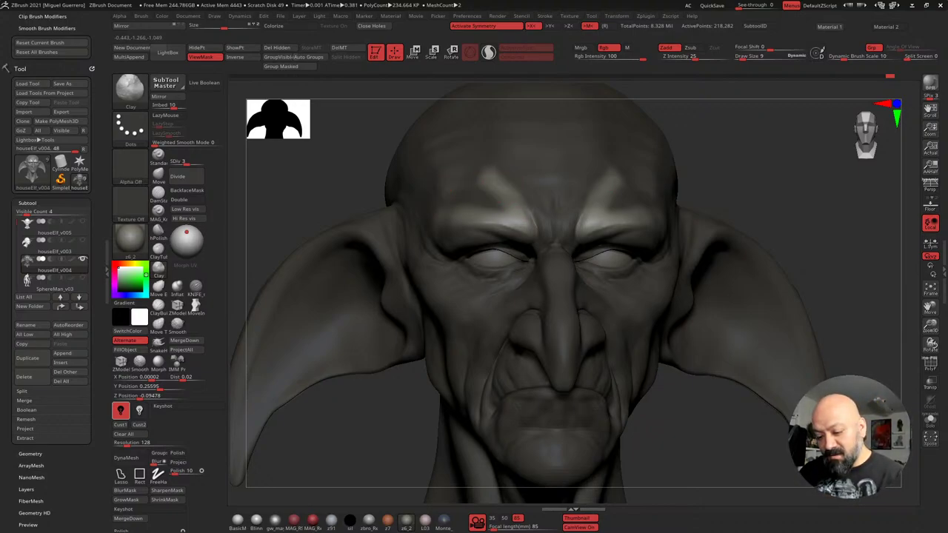
pyautogui.moveTo(520, 226); pyautogui.dragTo(476, 224)
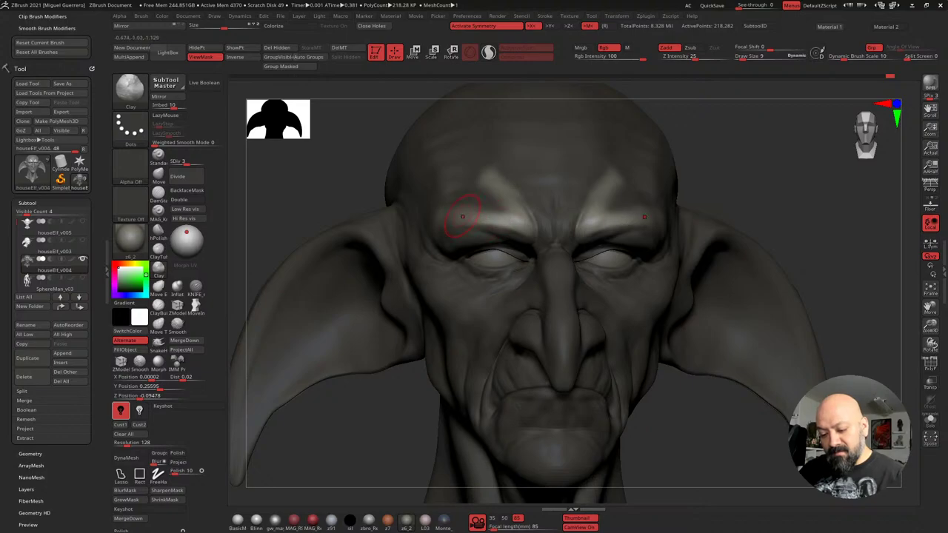
pyautogui.moveTo(703, 193); pyautogui.dragTo(826, 256)
pyautogui.moveTo(679, 291); pyautogui.dragTo(715, 289)
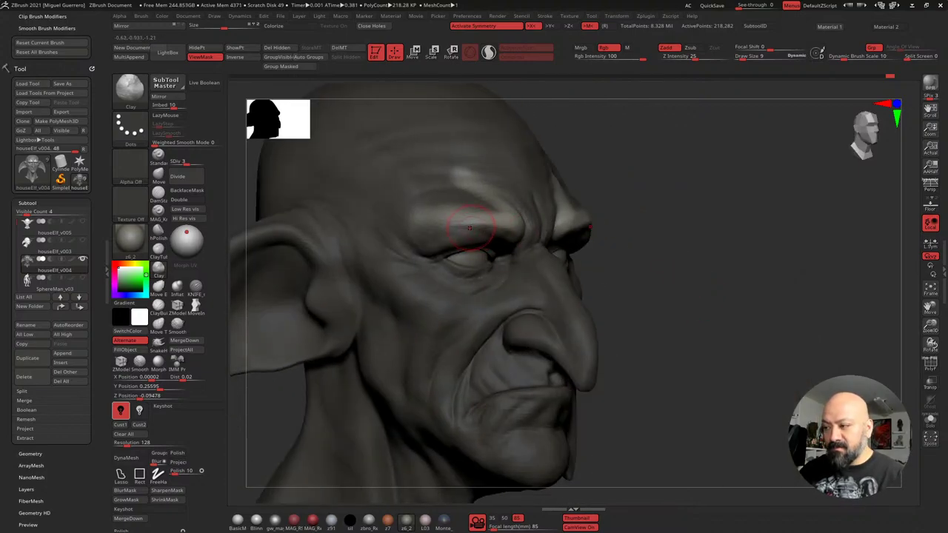
pyautogui.keyDown('shift'); pyautogui.moveTo(434, 220); pyautogui.dragTo(485, 209); pyautogui.keyUp('shift')
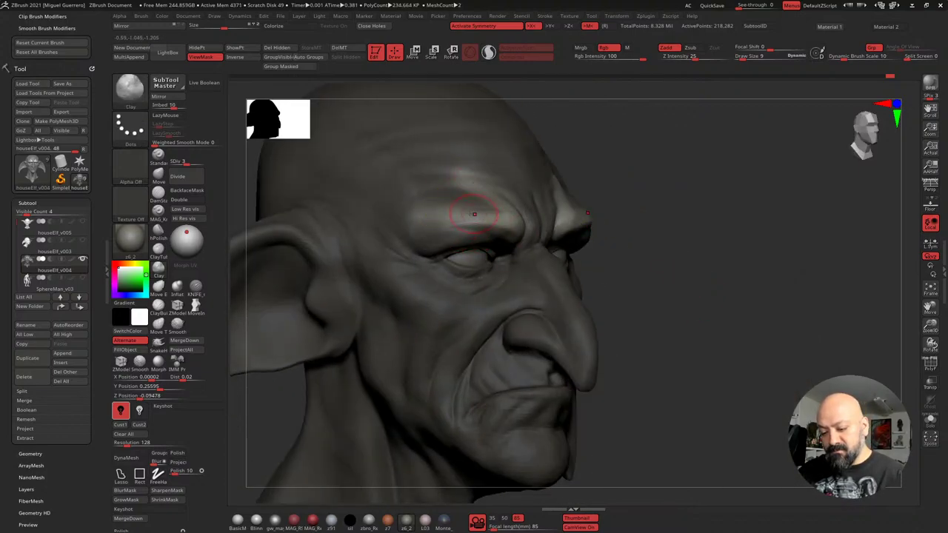
# Invert the mask to protect the brow folds, work the surrounding forehead with the Clay brush, and clear the mask
pyautogui.keyDown('ctrl'); pyautogui.click(650, 303); pyautogui.keyUp('ctrl')
pyautogui.moveTo(649, 303); pyautogui.dragTo(592, 289)
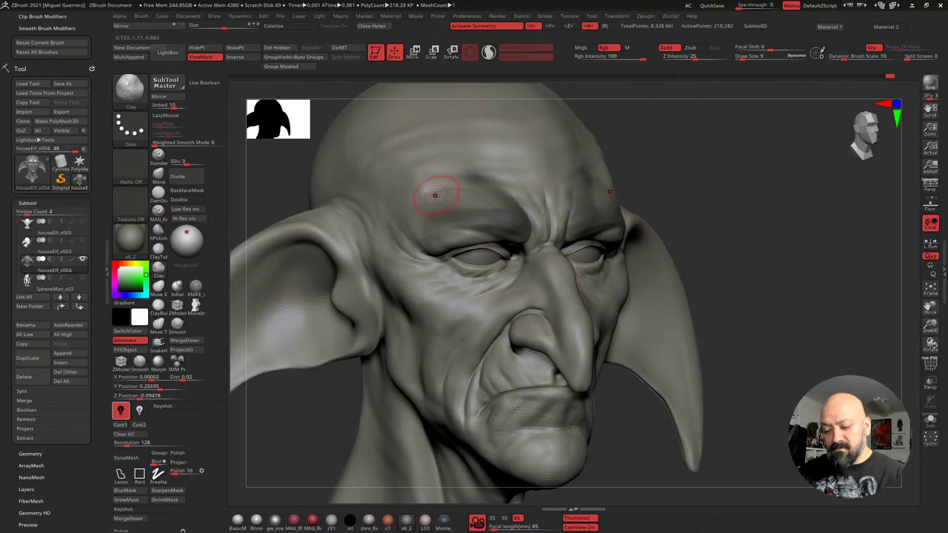
pyautogui.moveTo(435, 195)
pyautogui.mouseDown()
pyautogui.moveTo(469, 199)
pyautogui.moveTo(412, 191)
pyautogui.mouseUp()
pyautogui.press(']')
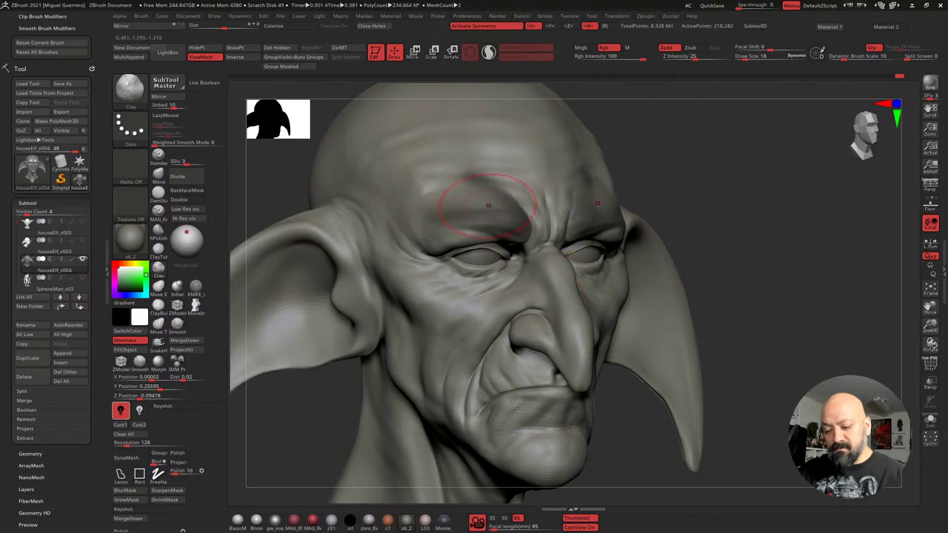
pyautogui.moveTo(740, 296)
pyautogui.keyDown('ctrl'); pyautogui.mouseDown()
pyautogui.moveTo(792, 298)
pyautogui.moveTo(801, 308)
pyautogui.moveTo(744, 319)
pyautogui.mouseUp(); pyautogui.keyUp('ctrl')
pyautogui.press('[')
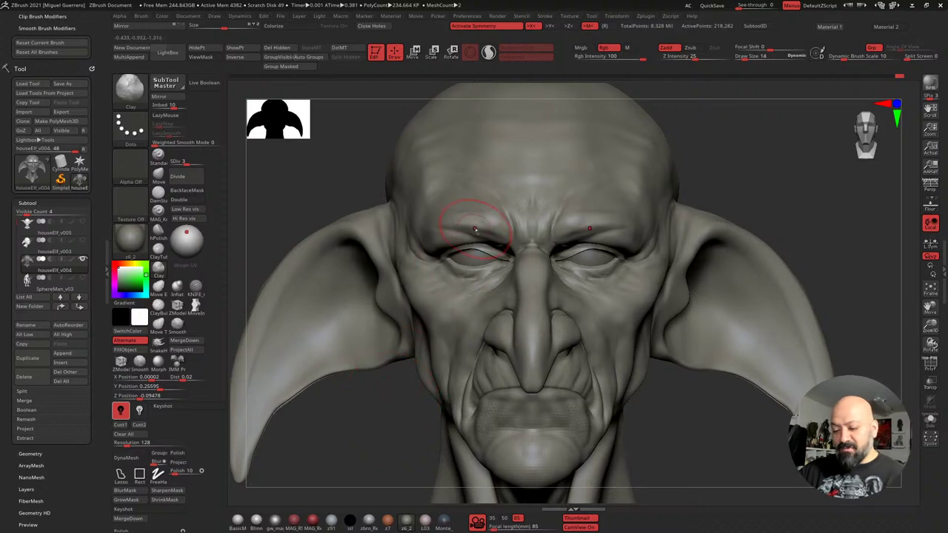
# Raise the head to subdivision level 4 and smooth the folds above the brows
pyautogui.press('d')
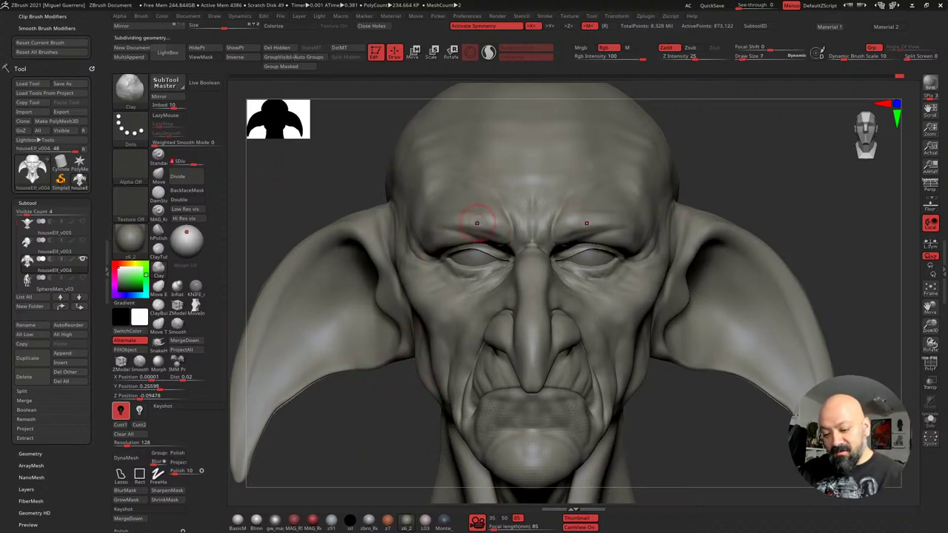
pyautogui.press('shift')
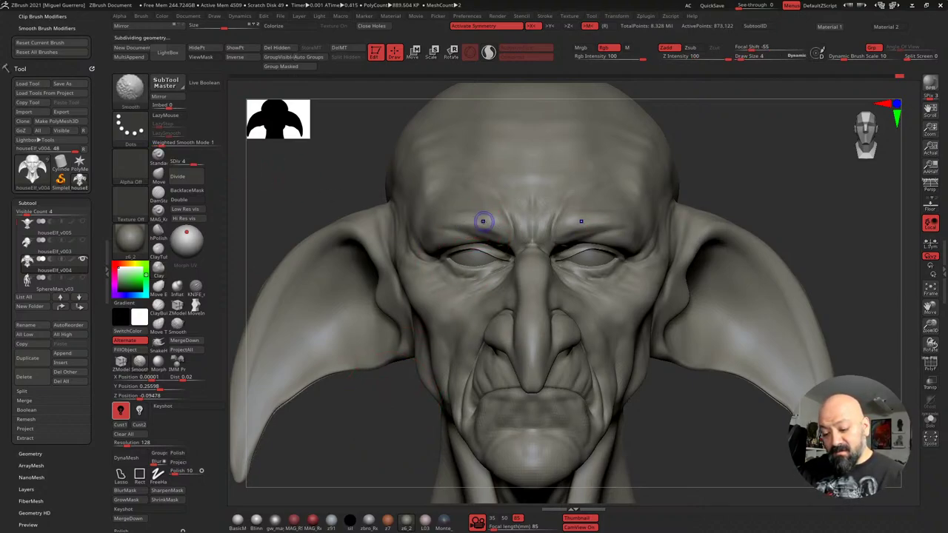
pyautogui.moveTo(415, 259)
pyautogui.mouseDown(button='right')
pyautogui.moveTo(363, 268)
pyautogui.moveTo(344, 296)
pyautogui.moveTo(342, 265)
pyautogui.mouseUp(button='right')
pyautogui.moveTo(341, 265)
pyautogui.mouseDown()
pyautogui.moveTo(284, 267)
pyautogui.moveTo(319, 269)
pyautogui.moveTo(296, 271)
pyautogui.moveTo(324, 275)
pyautogui.moveTo(326, 313)
pyautogui.moveTo(304, 264)
pyautogui.moveTo(308, 282)
pyautogui.moveTo(317, 275)
pyautogui.mouseUp()
# Carve a sharp crease at the mouth corner with the KNIFE brush at draw size 3 on subdivision level 5
pyautogui.press('ctrl')
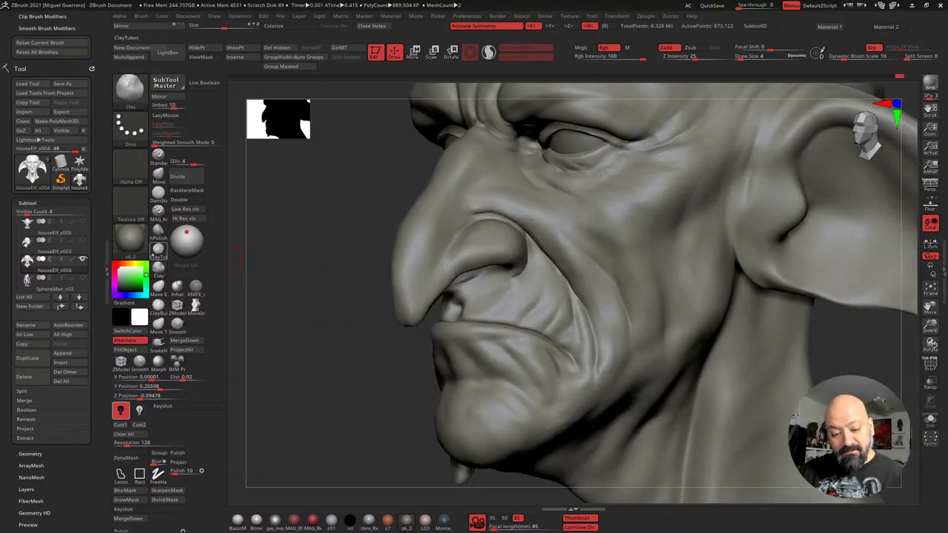
pyautogui.click(195, 288)
pyautogui.moveTo(195, 163); pyautogui.dragTo(221, 162)
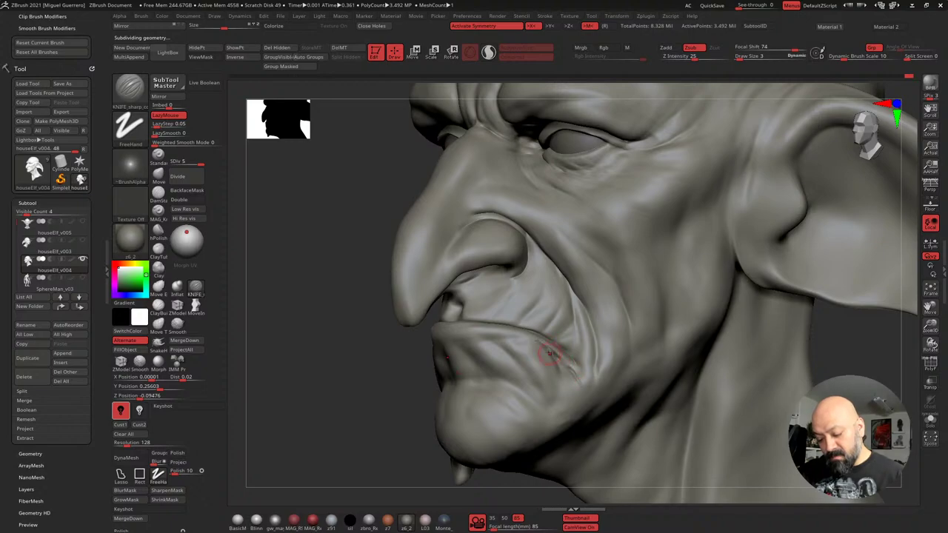
pyautogui.moveTo(370, 366); pyautogui.dragTo(569, 366)
pyautogui.press('shift')
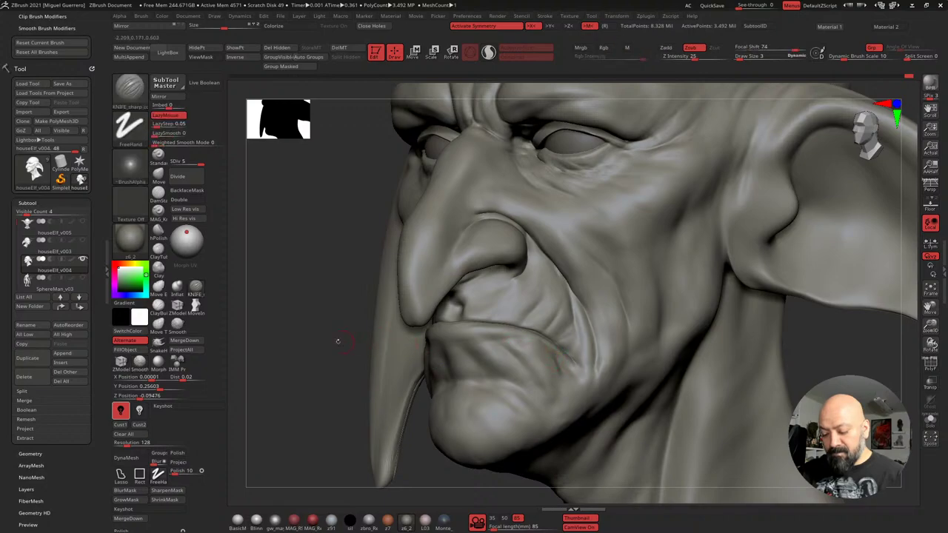
pyautogui.moveTo(338, 341)
pyautogui.mouseDown()
pyautogui.moveTo(296, 334)
pyautogui.moveTo(355, 307)
pyautogui.mouseUp()
pyautogui.moveTo(293, 287); pyautogui.dragTo(379, 322)
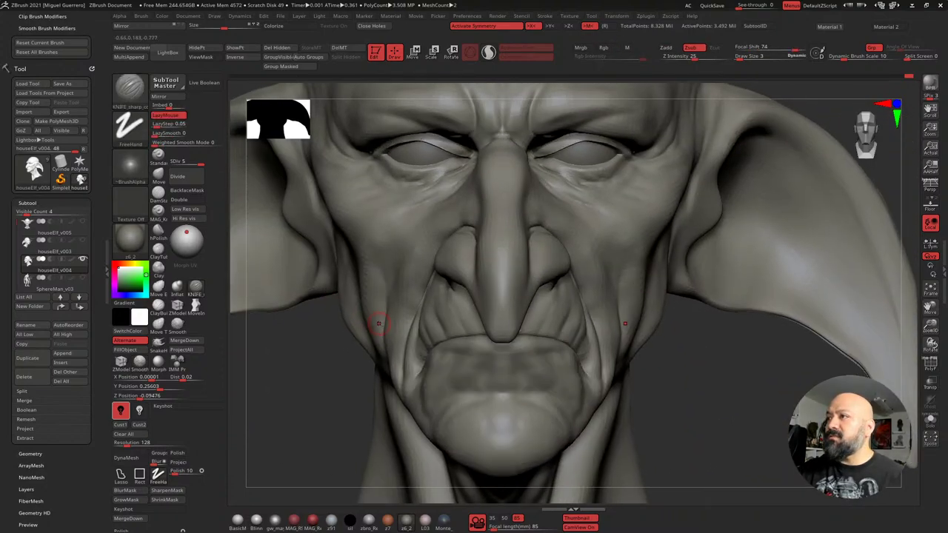
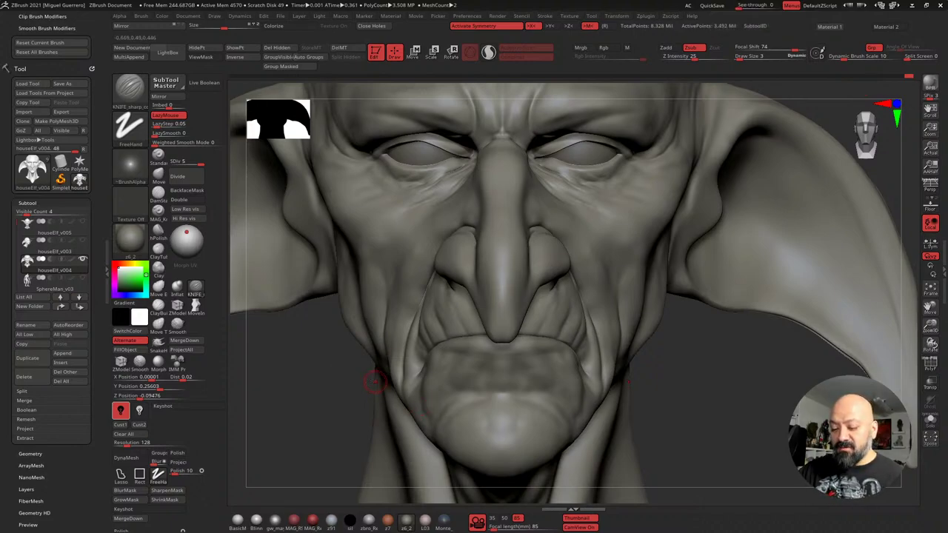
# Compare the head from the front with the houseElf_v005 subtool, then return to houseElf_v004
pyautogui.press('f')
pyautogui.moveTo(318, 360)
pyautogui.mouseDown()
pyautogui.moveTo(402, 398)
pyautogui.moveTo(312, 361)
pyautogui.mouseUp()
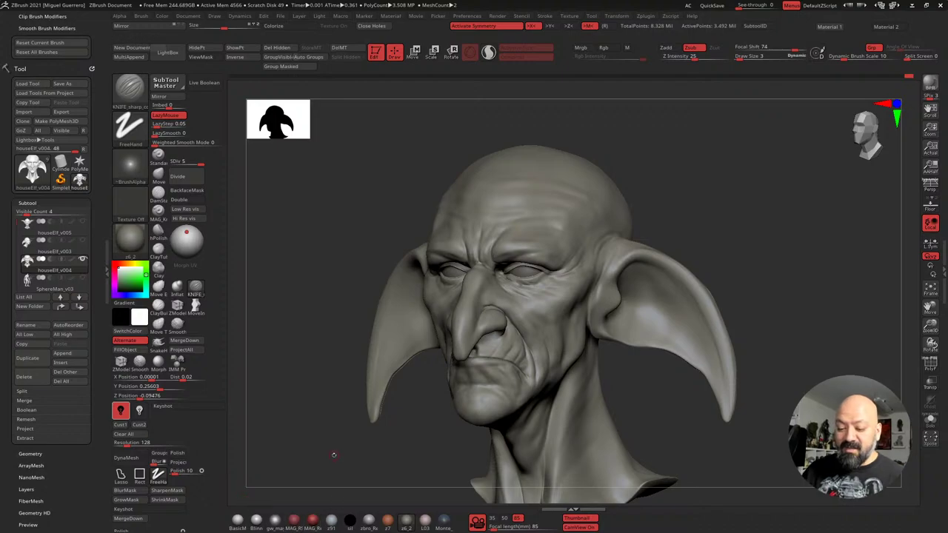
pyautogui.keyDown('shift'); pyautogui.moveTo(332, 453); pyautogui.dragTo(306, 315); pyautogui.keyUp('shift')
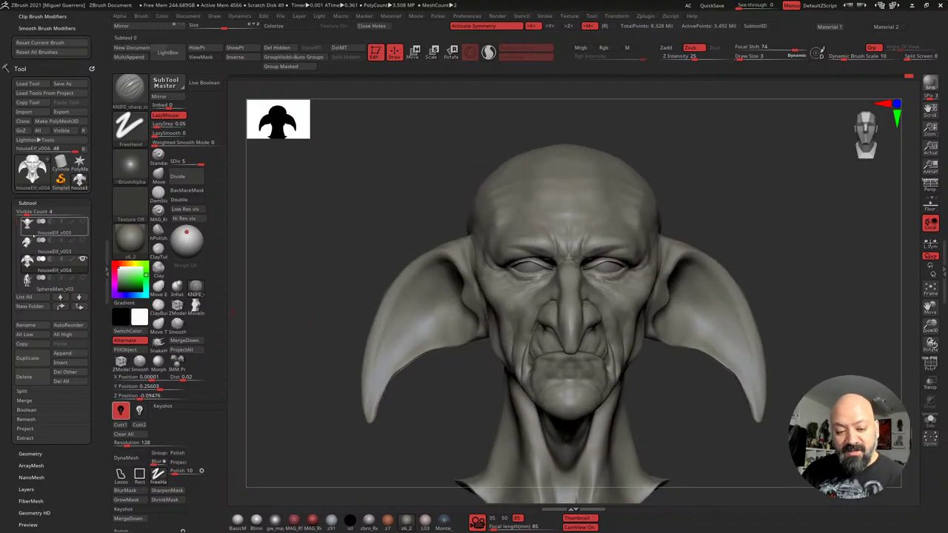
pyautogui.click(33, 232)
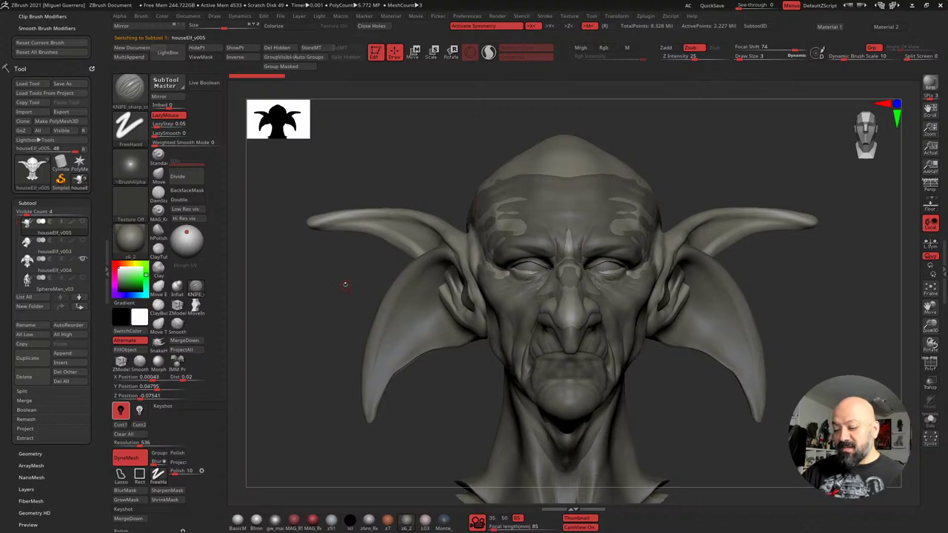
pyautogui.click(37, 270)
# Examine the whole head from both sides and the front, comparing it with perspective on and off
pyautogui.moveTo(383, 229)
pyautogui.mouseDown()
pyautogui.moveTo(321, 231)
pyautogui.moveTo(445, 257)
pyautogui.mouseUp()
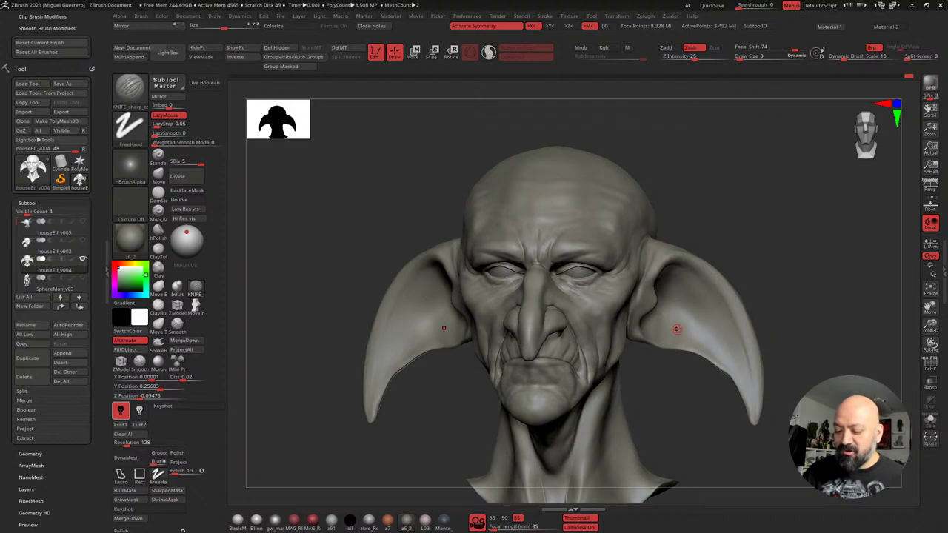
pyautogui.moveTo(400, 222); pyautogui.dragTo(366, 219)
pyautogui.keyDown('ctrl'); pyautogui.moveTo(363, 222); pyautogui.dragTo(326, 255, button='right'); pyautogui.keyUp('ctrl')
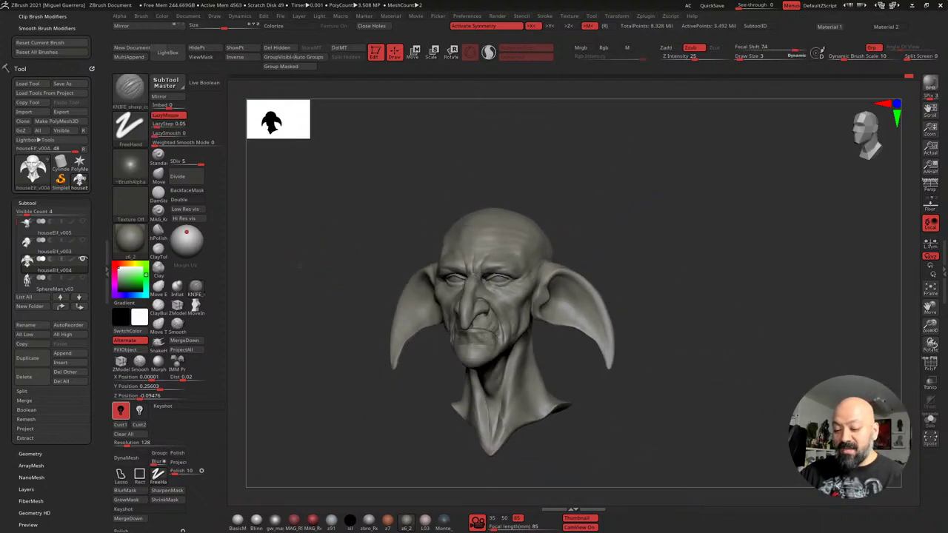
pyautogui.moveTo(300, 263)
pyautogui.mouseDown()
pyautogui.moveTo(343, 266)
pyautogui.moveTo(331, 272)
pyautogui.mouseUp()
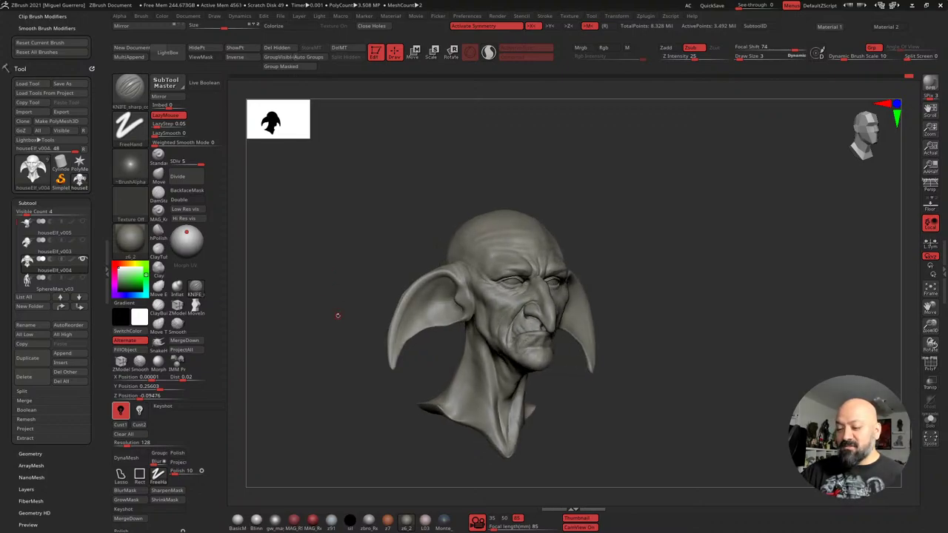
pyautogui.moveTo(337, 315)
pyautogui.mouseDown()
pyautogui.moveTo(388, 303)
pyautogui.moveTo(397, 328)
pyautogui.moveTo(379, 328)
pyautogui.mouseUp()
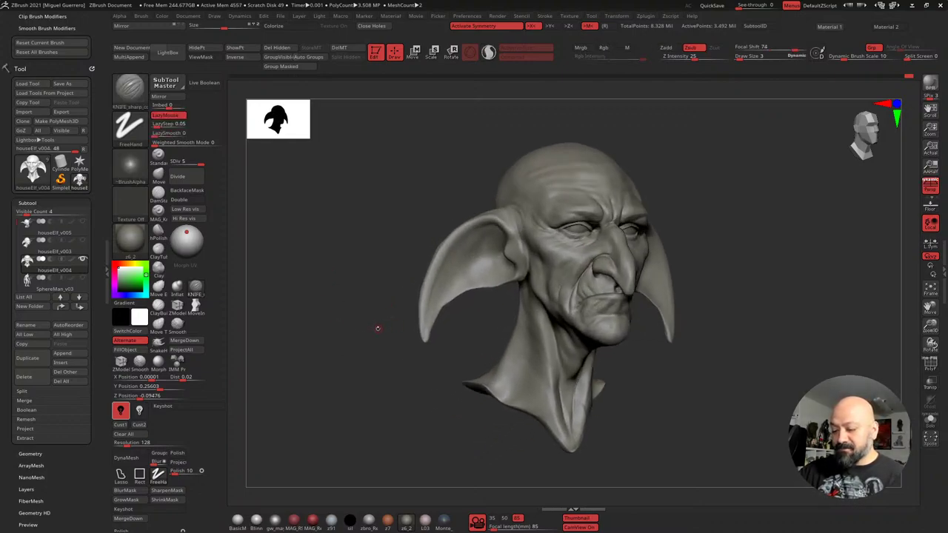
pyautogui.press('p')
pyautogui.press('p')
pyautogui.press('p')
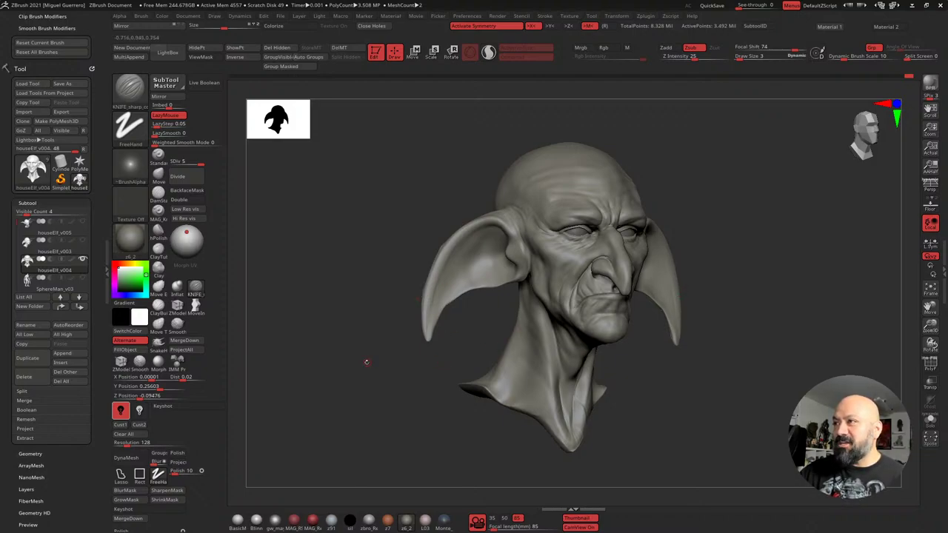
pyautogui.moveTo(334, 359)
pyautogui.mouseDown()
pyautogui.moveTo(354, 351)
pyautogui.moveTo(342, 371)
pyautogui.mouseUp()
pyautogui.keyDown('ctrl'); pyautogui.moveTo(352, 359); pyautogui.dragTo(365, 365, button='right'); pyautogui.keyUp('ctrl')
pyautogui.moveTo(364, 365)
pyautogui.keyDown('alt'); pyautogui.mouseDown(button='right')
pyautogui.moveTo(317, 381)
pyautogui.moveTo(340, 394)
pyautogui.mouseUp(button='right'); pyautogui.keyUp('alt')
pyautogui.moveTo(339, 394); pyautogui.dragTo(342, 211)
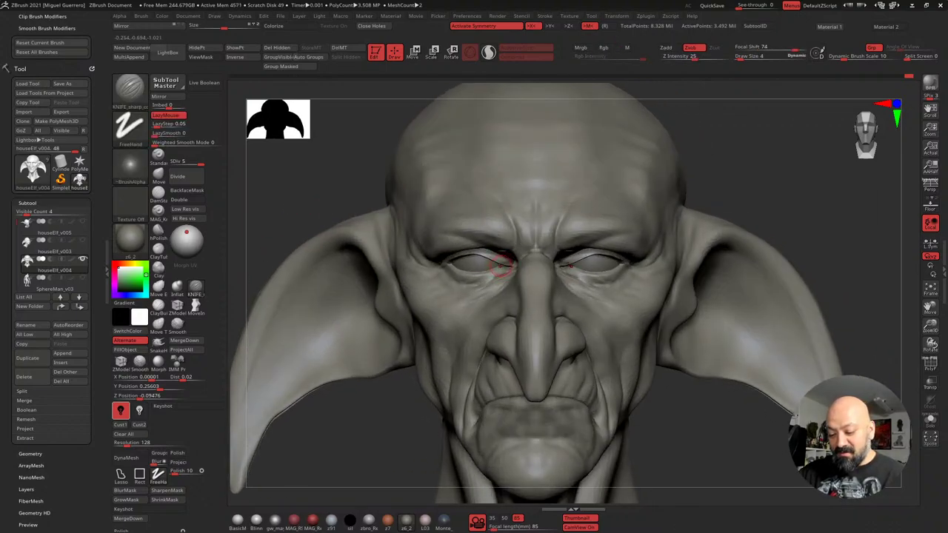
# Select the eyeball subtool PM3D_Sphere1 and duplicate it
pyautogui.keyDown('ctrl'); pyautogui.moveTo(491, 267); pyautogui.dragTo(521, 261, button='right'); pyautogui.keyUp('ctrl')
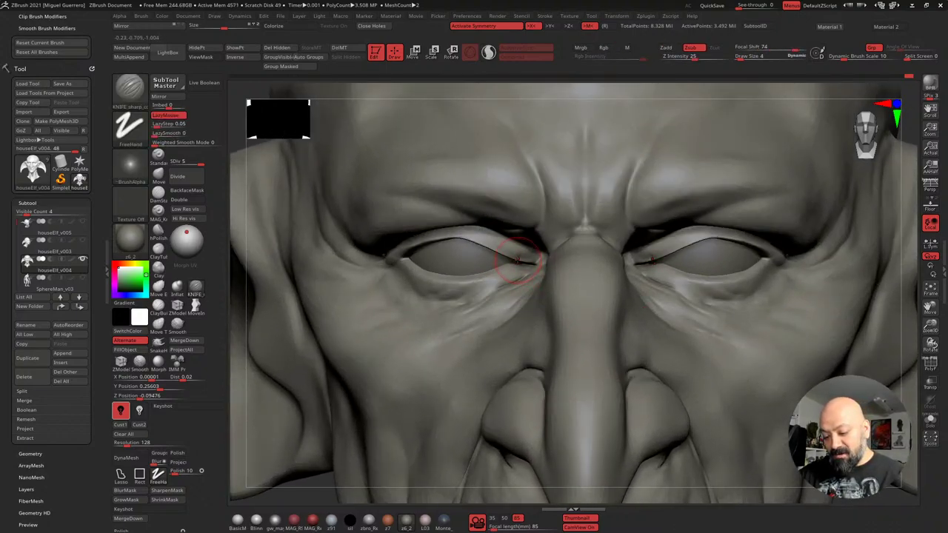
pyautogui.press('ctrl')
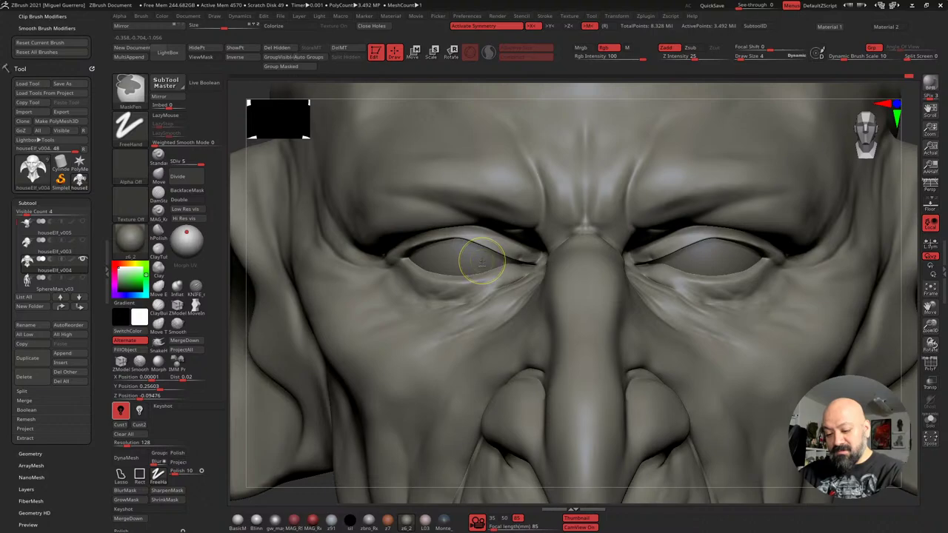
pyautogui.keyDown('alt'); pyautogui.click(482, 260); pyautogui.keyUp('alt')
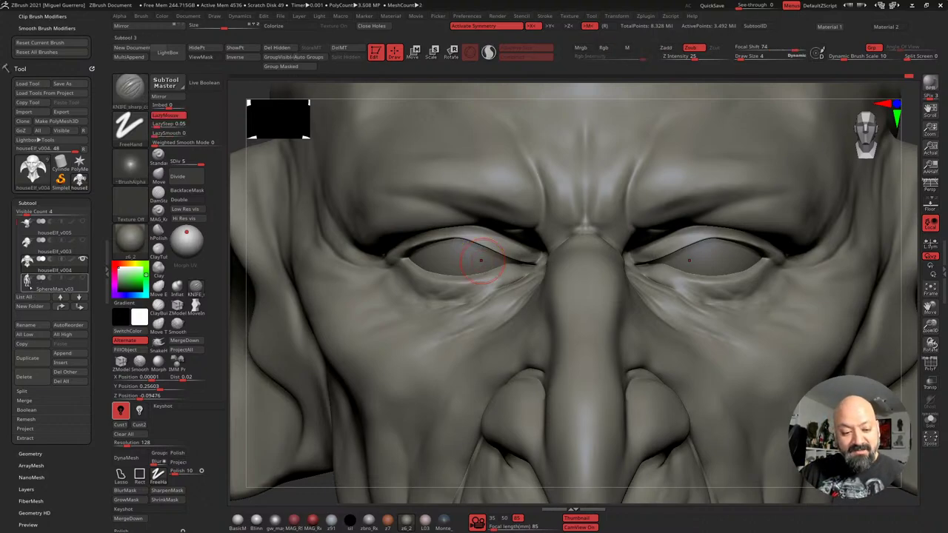
pyautogui.click(17, 271)
pyautogui.click(17, 271)
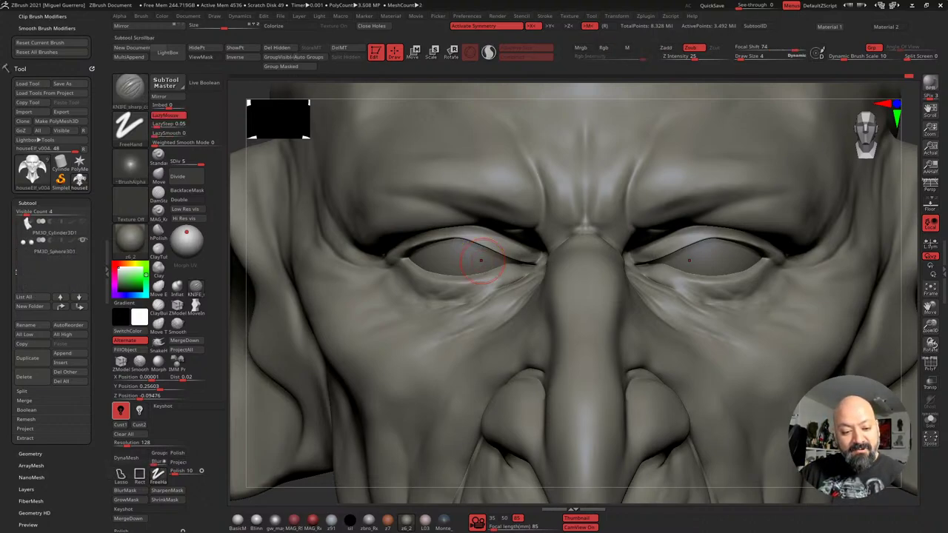
pyautogui.click(53, 252)
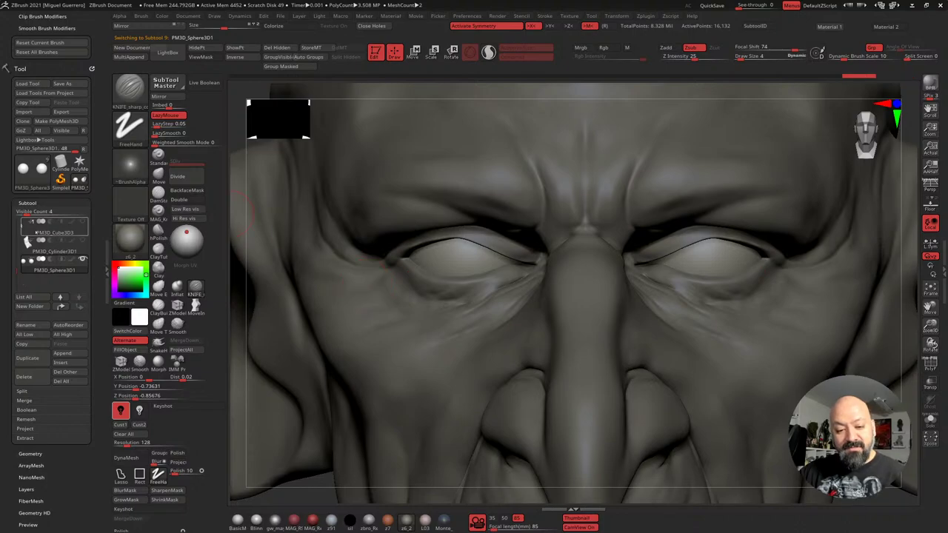
pyautogui.click(27, 359)
pyautogui.press('f')
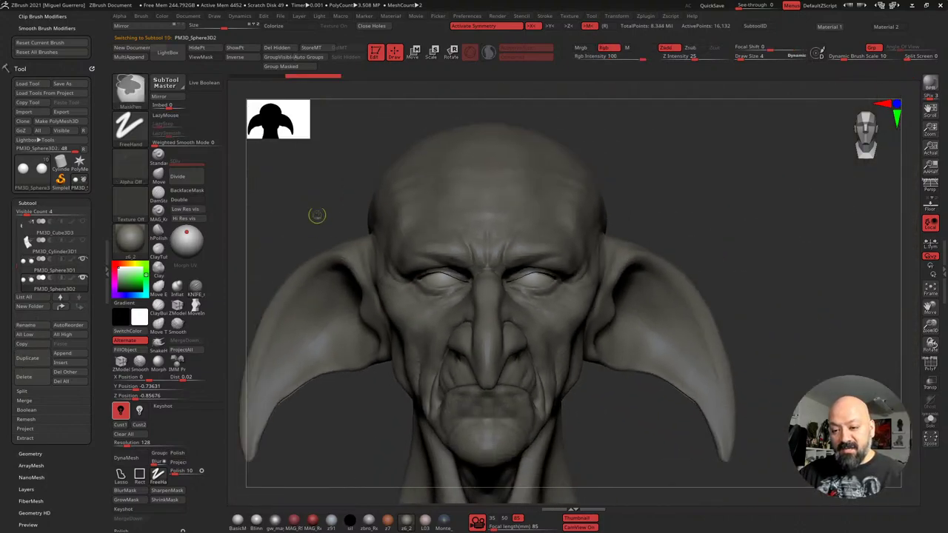
# Move the duplicated eyeballs forward out of the sockets, scale them down to small spheres and raise them slightly
pyautogui.press('w')
pyautogui.moveTo(442, 277); pyautogui.dragTo(435, 281)
pyautogui.keyDown('shift'); pyautogui.moveTo(296, 215); pyautogui.dragTo(414, 216); pyautogui.keyUp('shift')
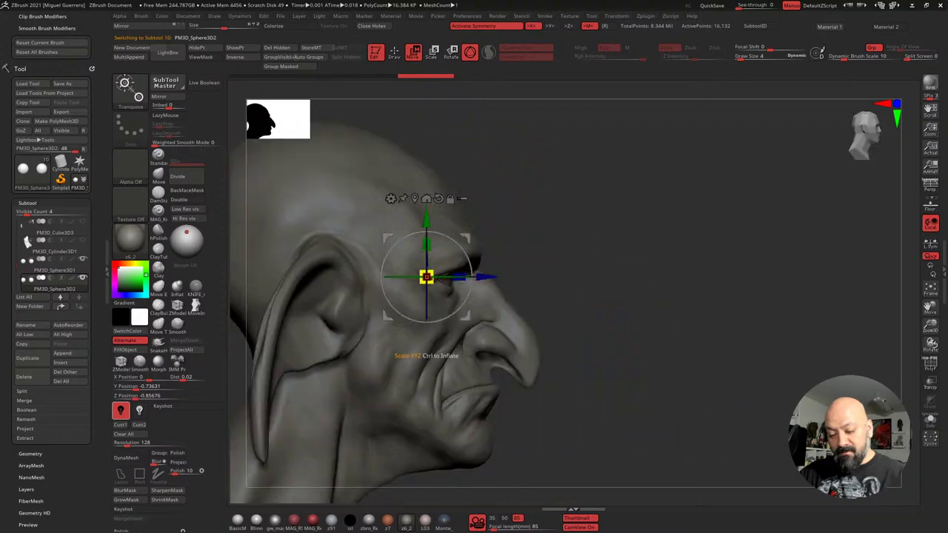
pyautogui.moveTo(486, 277); pyautogui.dragTo(518, 277)
pyautogui.keyDown('shift'); pyautogui.moveTo(555, 276); pyautogui.dragTo(466, 296, button='right'); pyautogui.keyUp('shift')
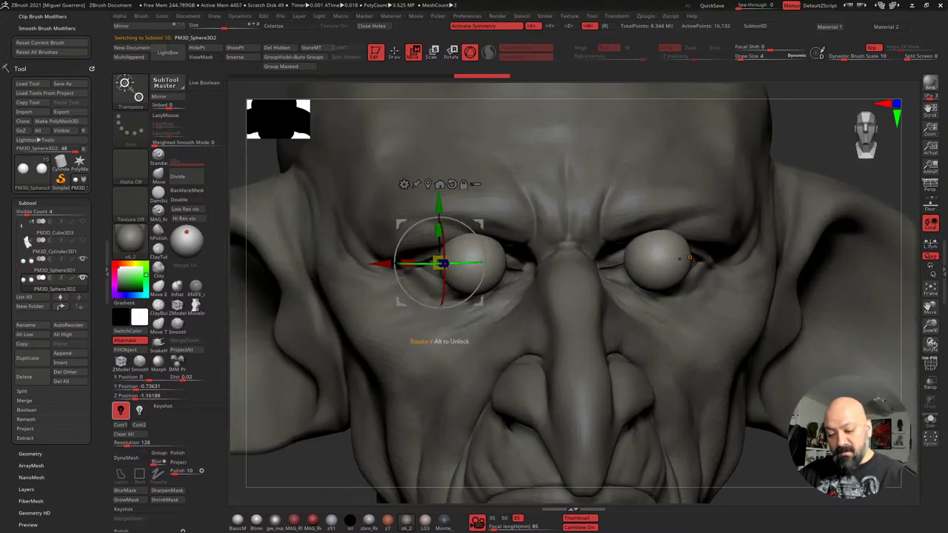
pyautogui.moveTo(439, 263); pyautogui.dragTo(362, 263)
pyautogui.moveTo(422, 203); pyautogui.dragTo(421, 212)
# Push the small spheres back into the inner corners of the eyes, working from the side view
pyautogui.keyDown('shift'); pyautogui.moveTo(473, 252); pyautogui.dragTo(570, 256, button='right'); pyautogui.keyUp('shift')
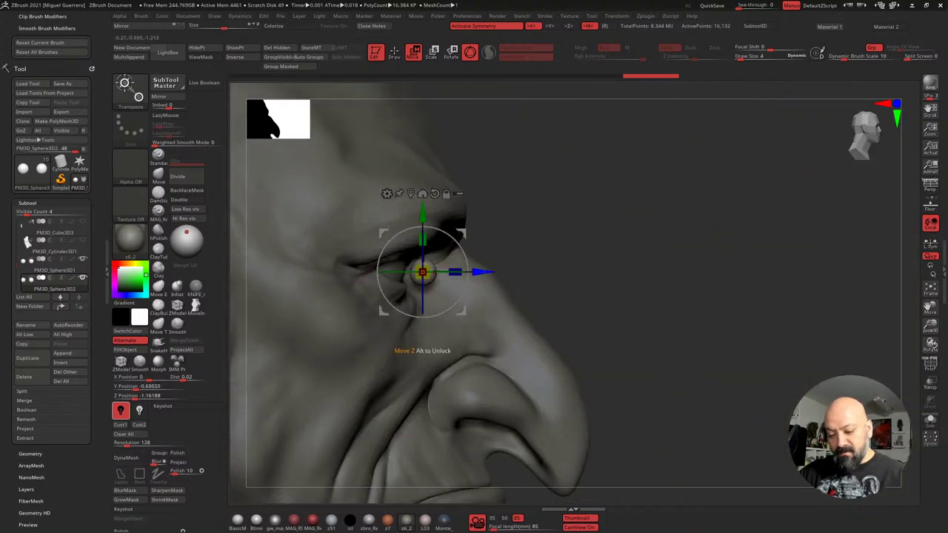
pyautogui.moveTo(481, 272); pyautogui.dragTo(456, 272)
pyautogui.moveTo(511, 271); pyautogui.dragTo(489, 273, button='right')
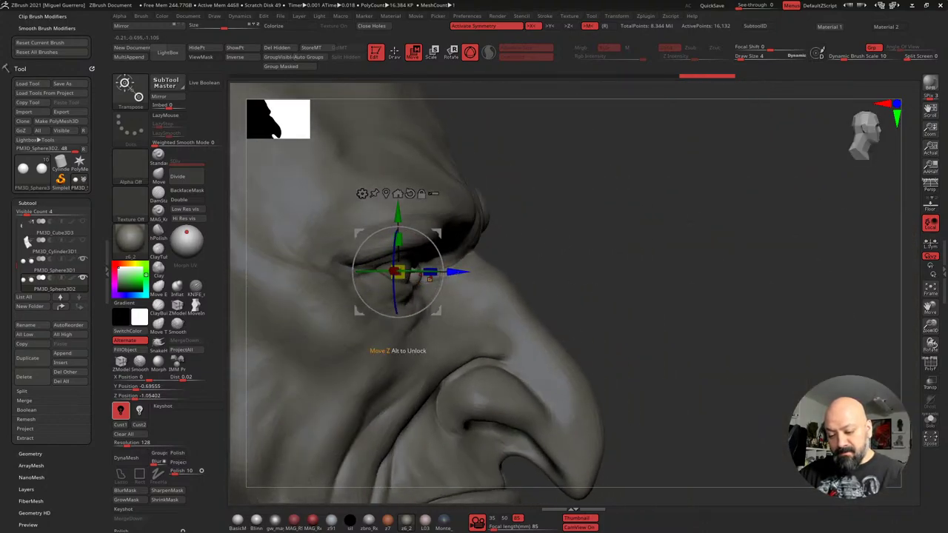
pyautogui.moveTo(454, 272); pyautogui.dragTo(444, 272)
pyautogui.moveTo(748, 272); pyautogui.dragTo(669, 273, button='right')
pyautogui.keyDown('alt'); pyautogui.moveTo(668, 273); pyautogui.dragTo(696, 282, button='right'); pyautogui.keyUp('alt')
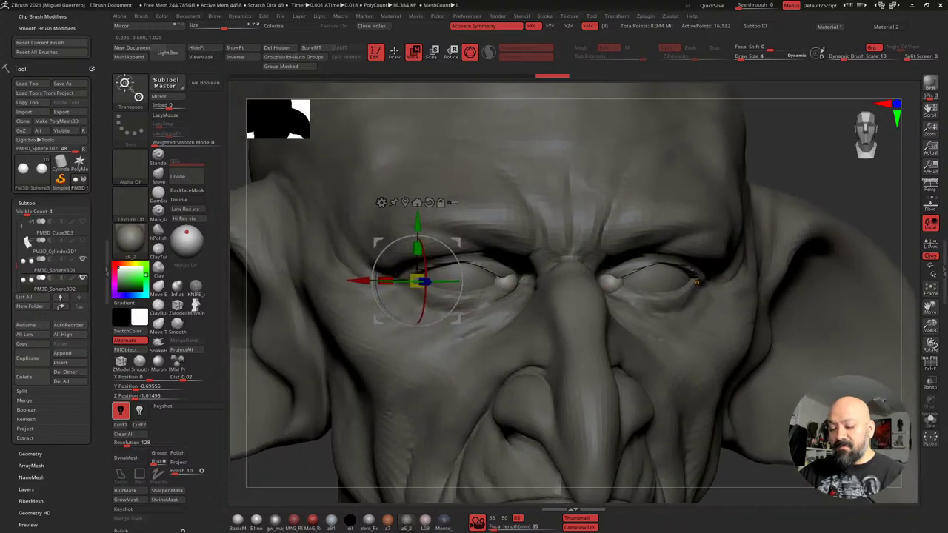
# Centre the transform gizmo on the inner eye-corner sphere and shrink the pair with local symmetry turned on
pyautogui.keyDown('alt'); pyautogui.moveTo(444, 285); pyautogui.dragTo(510, 348, button='right'); pyautogui.keyUp('alt')
pyautogui.moveTo(428, 287); pyautogui.dragTo(416, 290)
pyautogui.keyDown('alt'); pyautogui.click(579, 290); pyautogui.keyUp('alt')
pyautogui.moveTo(522, 289); pyautogui.dragTo(520, 288)
pyautogui.moveTo(580, 289); pyautogui.dragTo(577, 290)
pyautogui.moveTo(591, 290); pyautogui.dragTo(589, 290)
pyautogui.keyDown('alt'); pyautogui.moveTo(589, 290); pyautogui.dragTo(537, 269, button='right'); pyautogui.keyUp('alt')
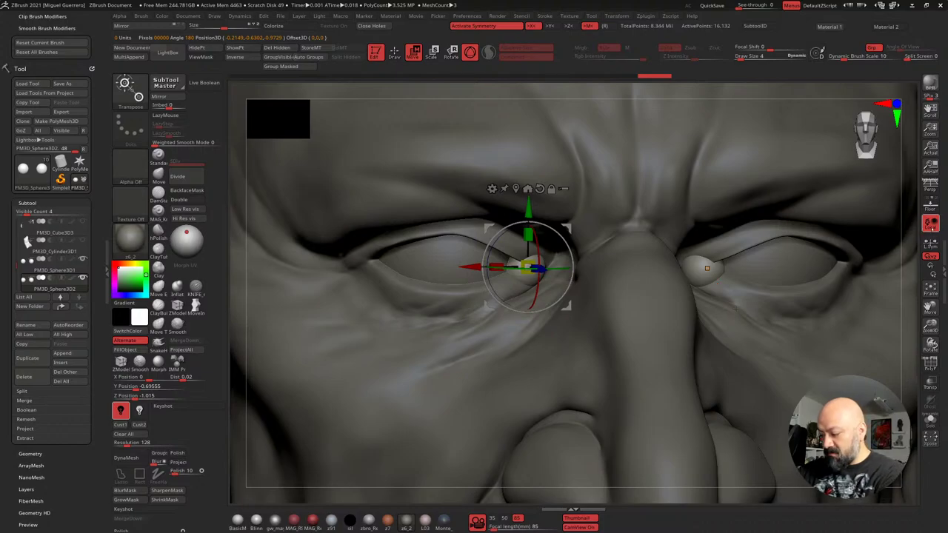
pyautogui.moveTo(527, 266); pyautogui.dragTo(528, 268)
pyautogui.click(930, 223)
pyautogui.click(930, 242)
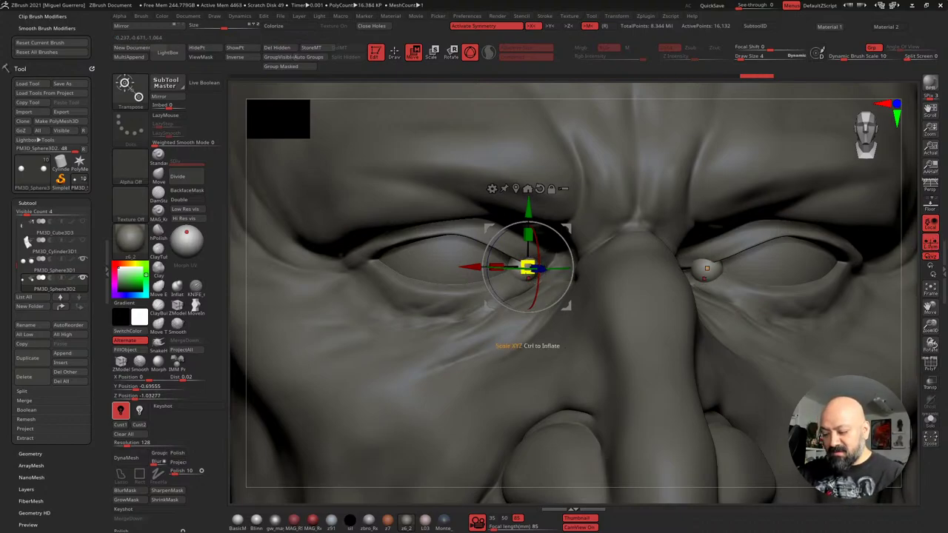
# Set the small spheres deeper into the inner eye corners and check their fit from the front
pyautogui.keyDown('alt'); pyautogui.moveTo(528, 268); pyautogui.dragTo(533, 289, button='right'); pyautogui.keyUp('alt')
pyautogui.keyDown('ctrl'); pyautogui.moveTo(237, 252); pyautogui.dragTo(227, 284, button='right'); pyautogui.keyUp('ctrl')
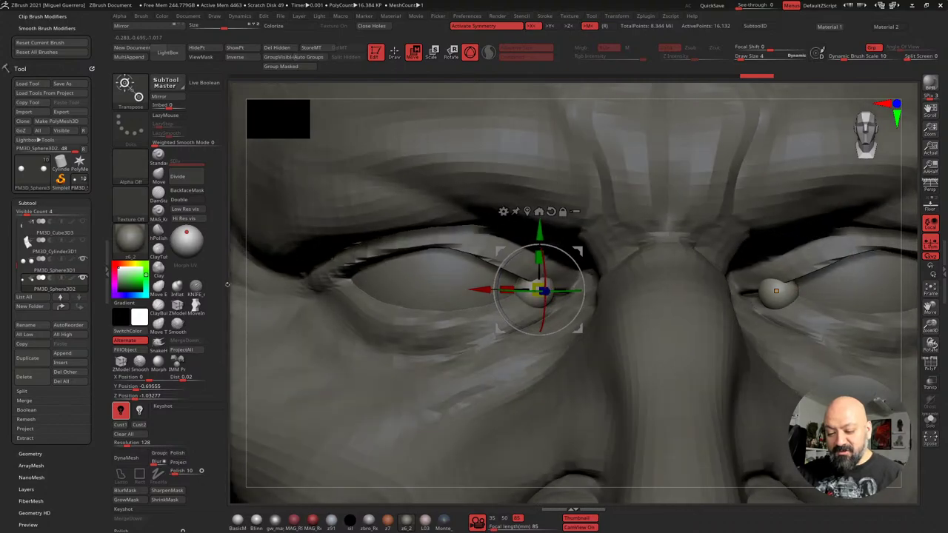
pyautogui.moveTo(227, 284); pyautogui.dragTo(285, 325)
pyautogui.moveTo(606, 290); pyautogui.dragTo(589, 289)
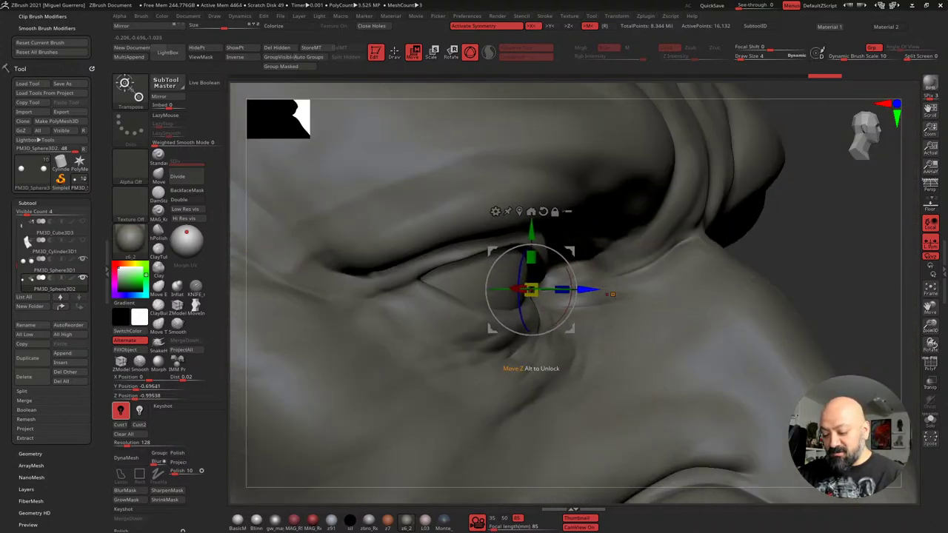
pyautogui.moveTo(799, 222); pyautogui.dragTo(749, 222)
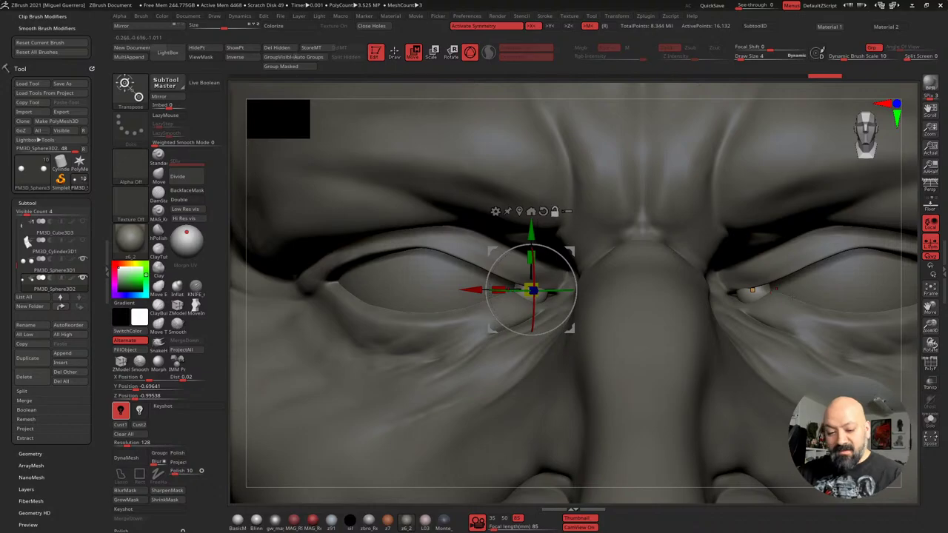
# Activate the Move brush for the eye-corner spheres, try DynaMesh at resolution 128 and undo it
pyautogui.keyDown('alt'); pyautogui.moveTo(510, 287); pyautogui.dragTo(497, 269, button='right'); pyautogui.keyUp('alt')
pyautogui.press('q')
pyautogui.press('b')
pyautogui.press('m')
pyautogui.press('v')
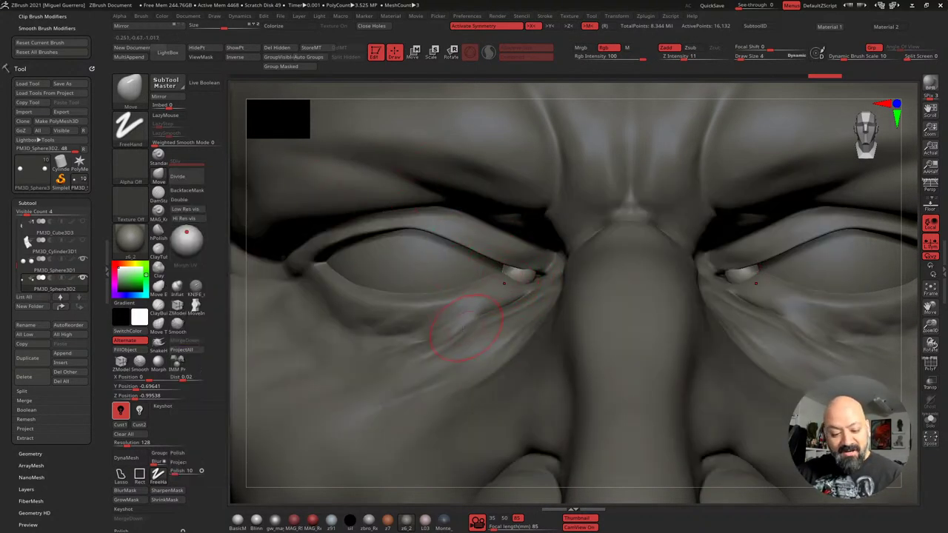
pyautogui.click(126, 457)
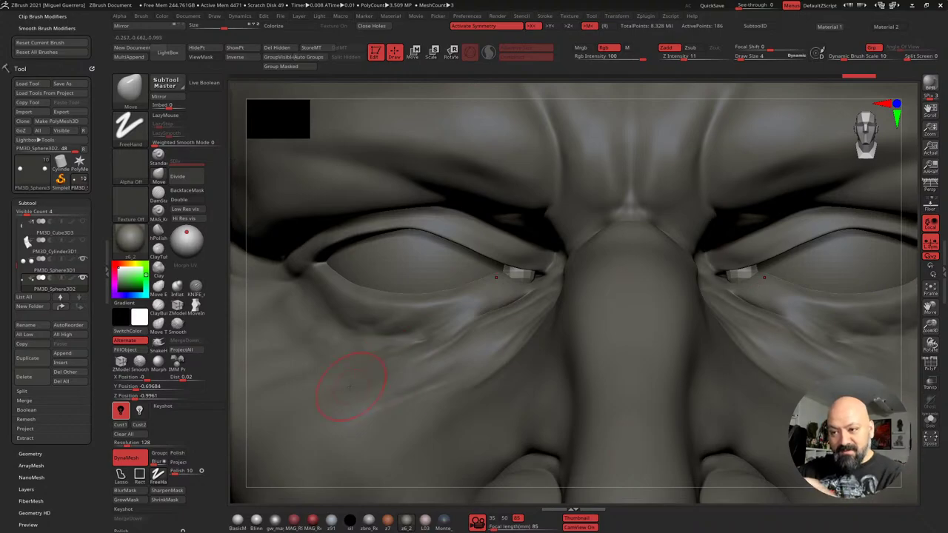
pyautogui.hotkey('ctrl', 'z')
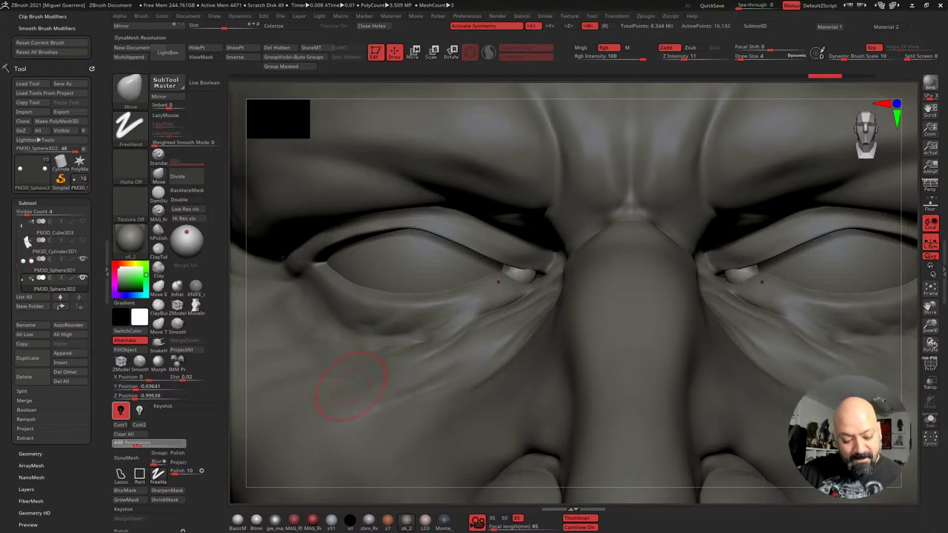
# DynaMesh the small eye-corner spheres at resolution 448 and nudge them toward the inner corners with a smaller Move brush
pyautogui.click(126, 457)
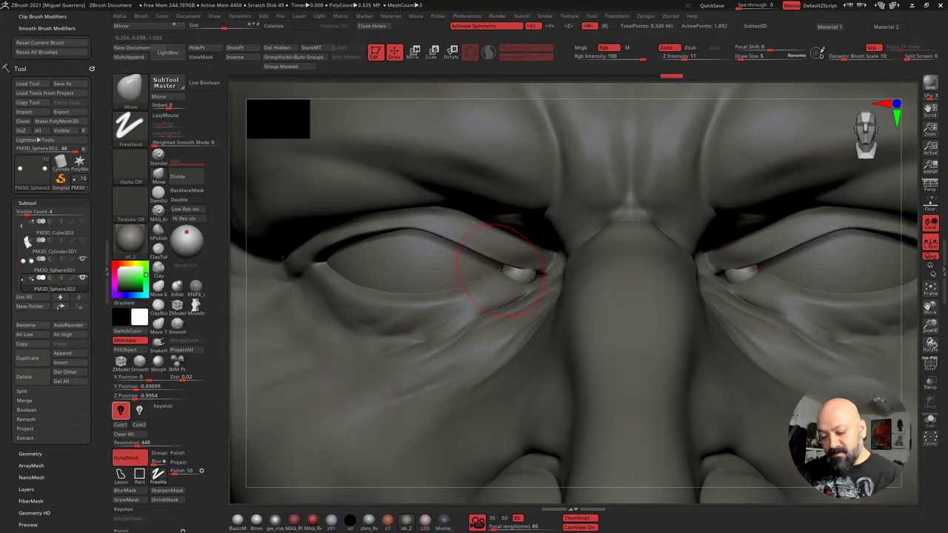
pyautogui.press('[')
pyautogui.moveTo(523, 274)
pyautogui.mouseDown()
pyautogui.moveTo(536, 266)
pyautogui.moveTo(523, 275)
pyautogui.mouseUp()
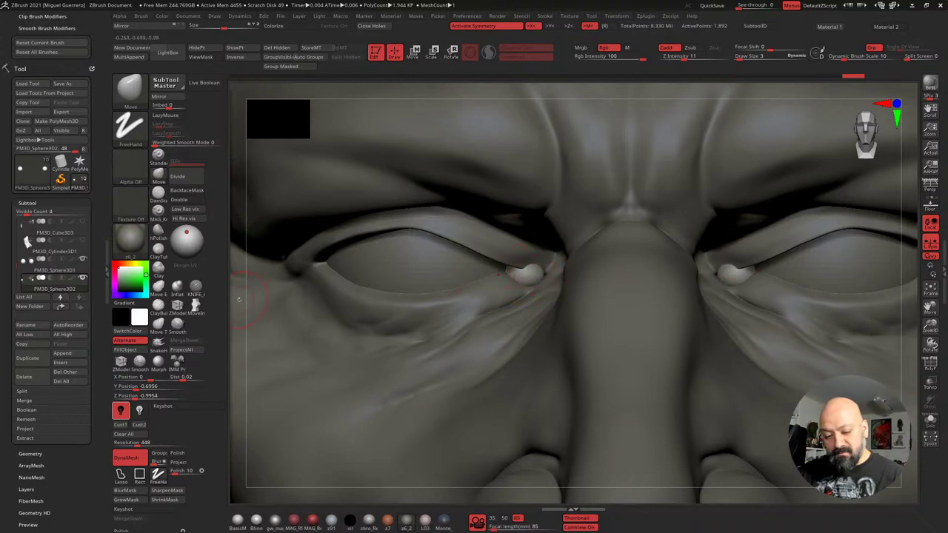
# Shape the eye-corner spheres against the eyelids from below and from the front with the Move brush, undoing an unwanted stroke
pyautogui.moveTo(239, 300); pyautogui.dragTo(265, 225)
pyautogui.moveTo(528, 263); pyautogui.dragTo(529, 273)
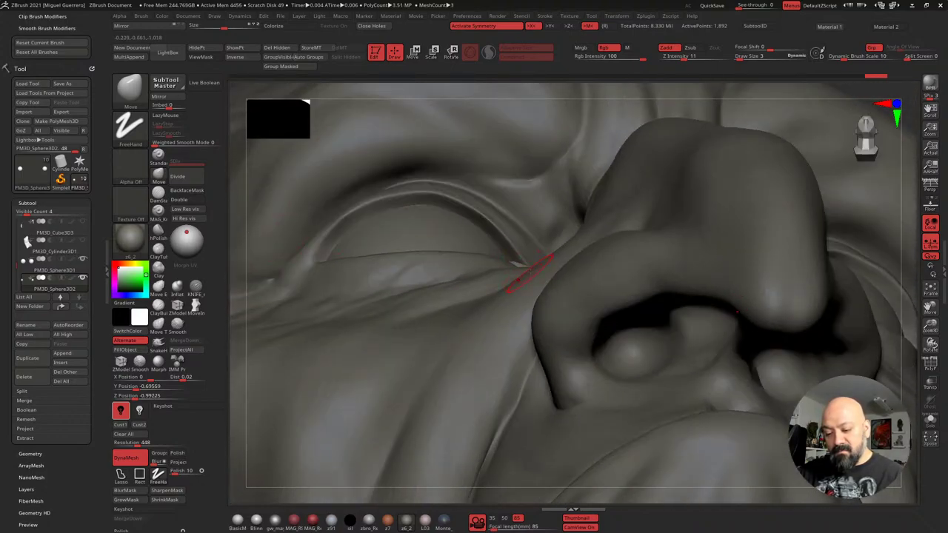
pyautogui.moveTo(237, 248); pyautogui.dragTo(247, 290)
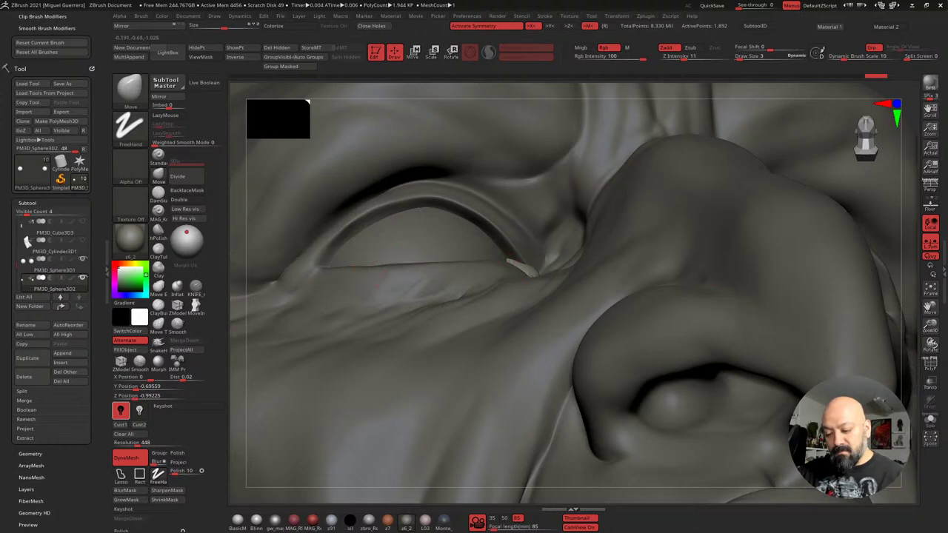
pyautogui.hotkey('ctrl', 'z')
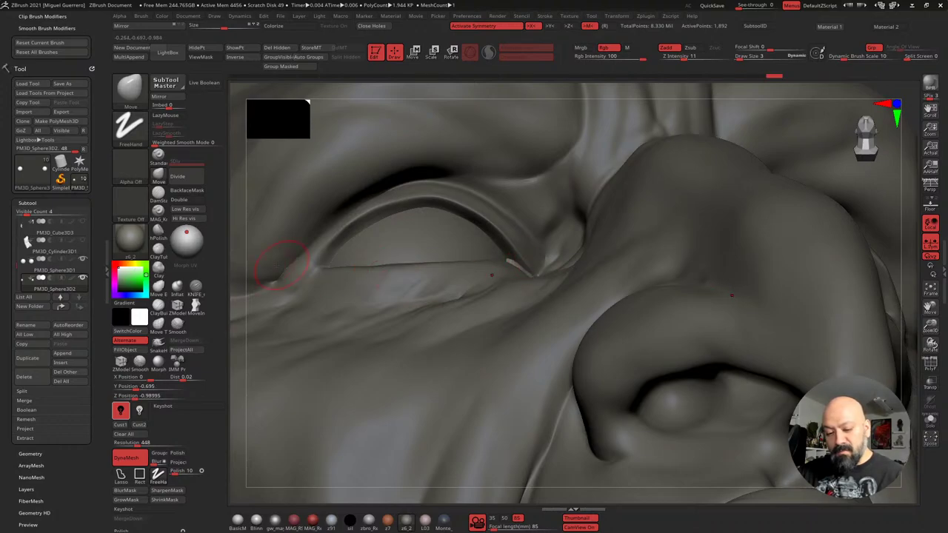
pyautogui.moveTo(274, 265); pyautogui.dragTo(363, 311, button='right')
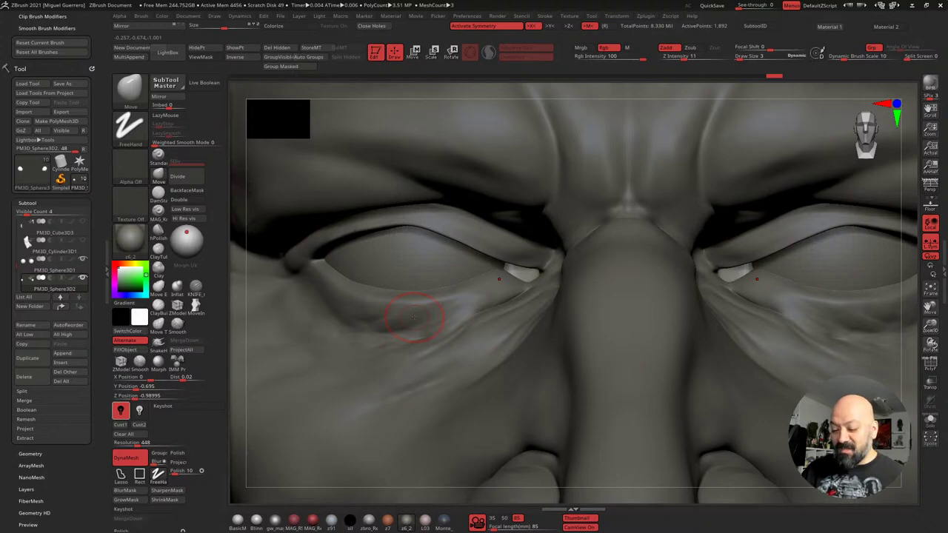
pyautogui.moveTo(516, 277); pyautogui.dragTo(522, 274)
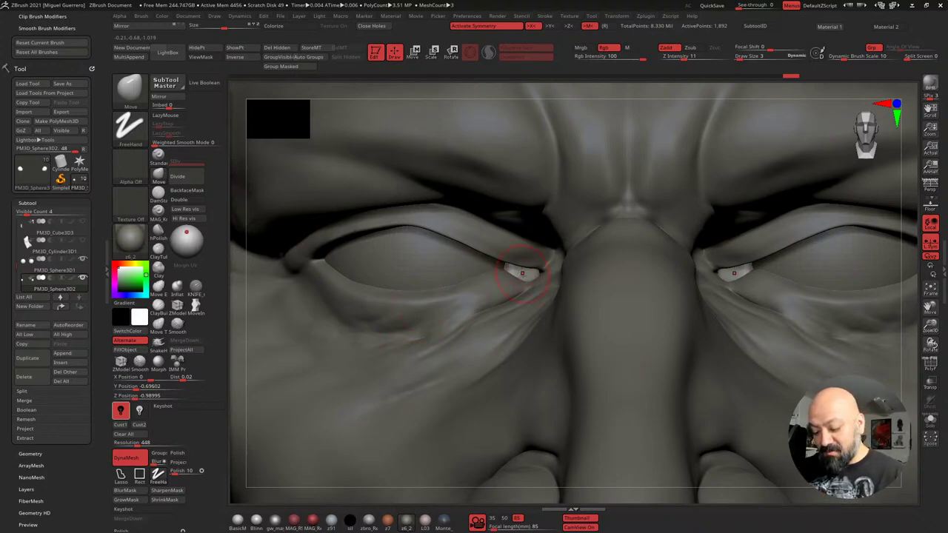
# Select the houseElf_v004 head, lower it to subdivision level 3 and adjust the inner eyelid corners with the Move brush
pyautogui.keyDown('alt'); pyautogui.click(293, 286); pyautogui.keyUp('alt')
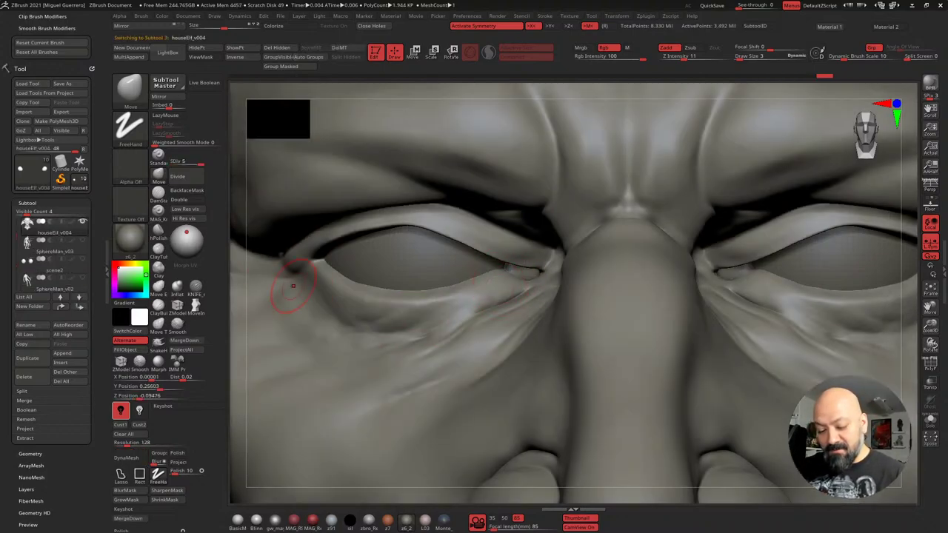
pyautogui.click(187, 163)
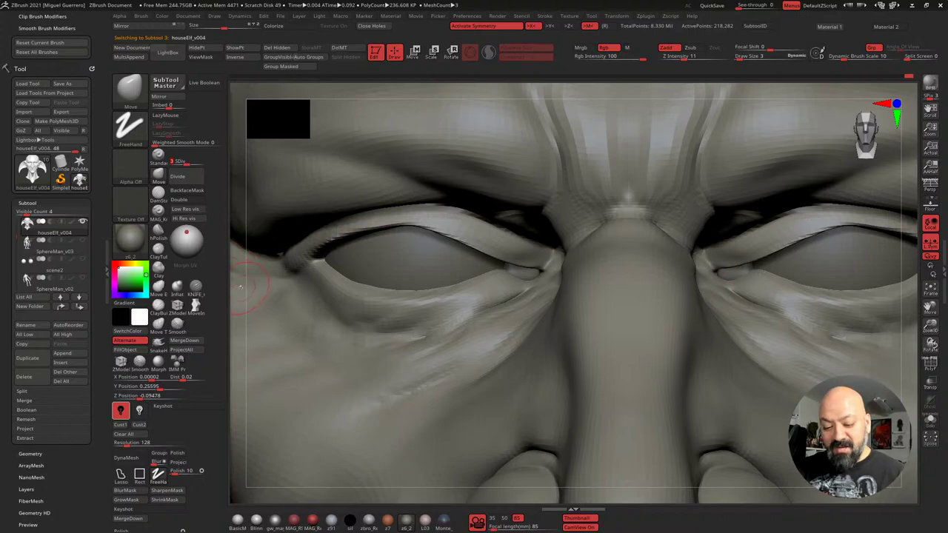
pyautogui.moveTo(239, 284); pyautogui.dragTo(260, 241)
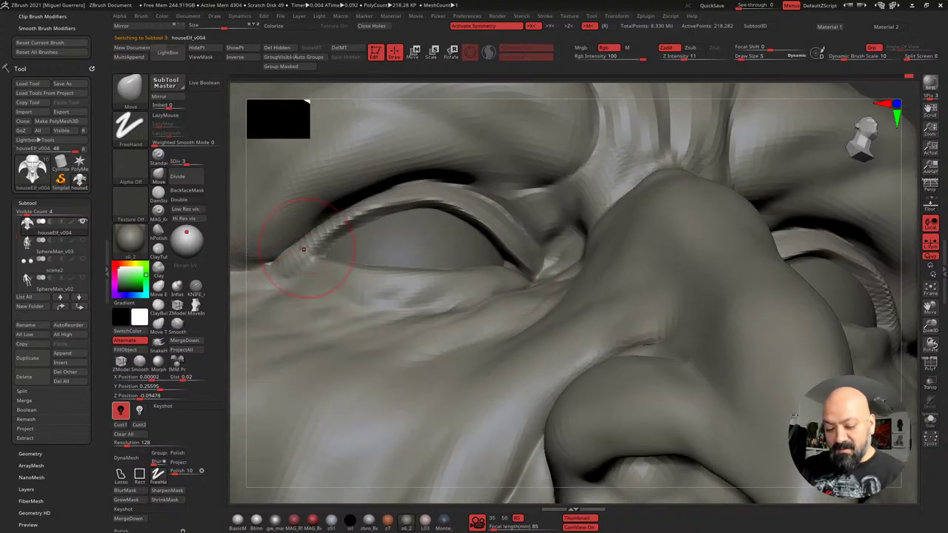
pyautogui.moveTo(303, 249); pyautogui.dragTo(496, 265, button='right')
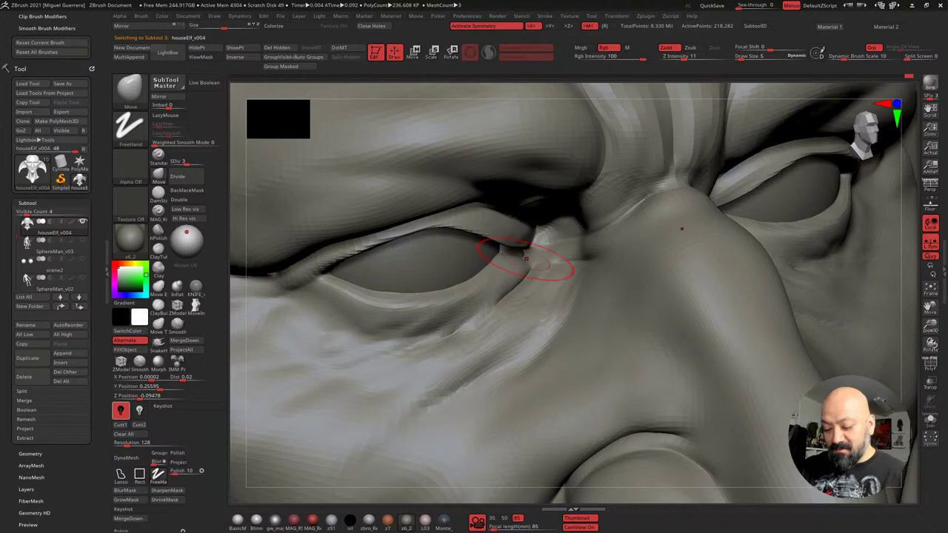
pyautogui.moveTo(244, 290)
pyautogui.keyDown('shift'); pyautogui.mouseDown(button='right')
pyautogui.moveTo(235, 291)
pyautogui.moveTo(275, 293)
pyautogui.moveTo(235, 295)
pyautogui.mouseUp(button='right'); pyautogui.keyUp('shift')
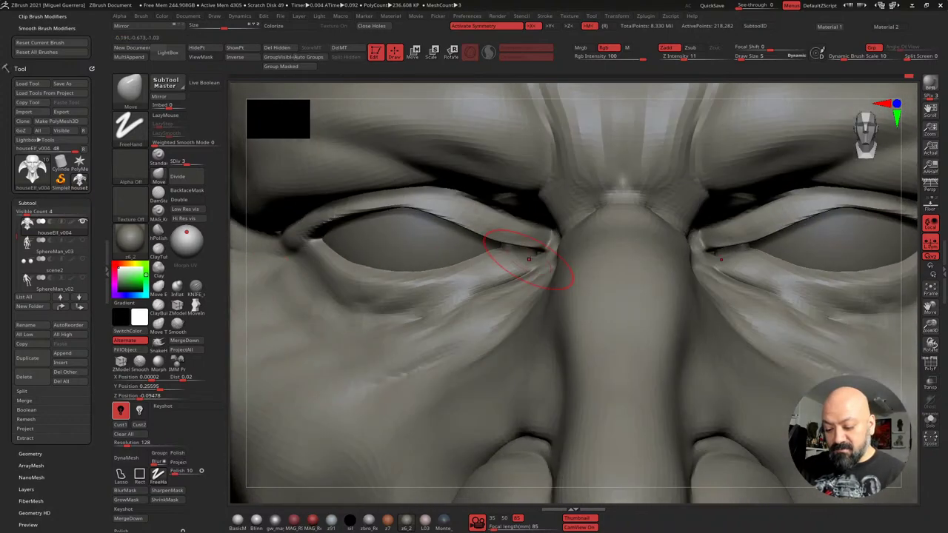
# Nudge the eye-corner spheres with the Move brush, then reselect the head and adjust the skin around the inner corner
pyautogui.keyDown('alt'); pyautogui.click(526, 257); pyautogui.keyUp('alt')
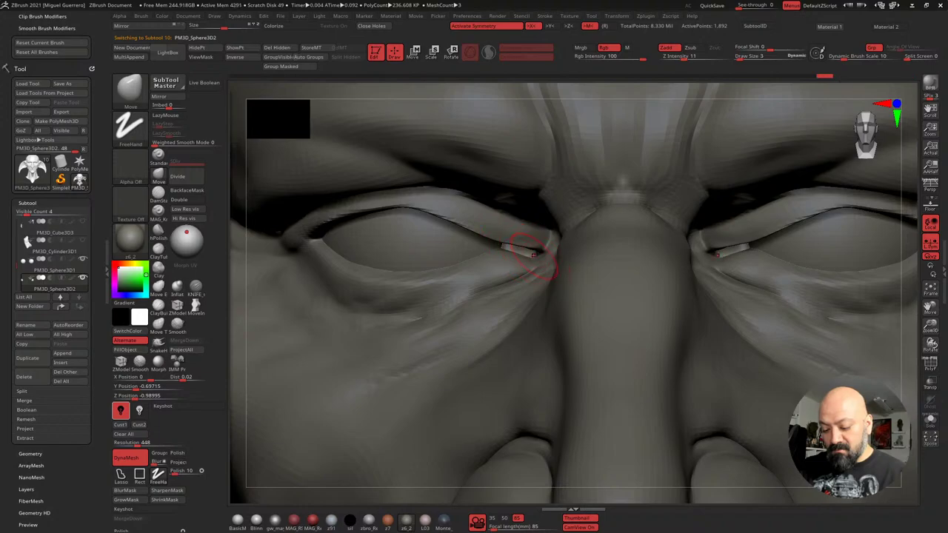
pyautogui.keyDown('alt'); pyautogui.click(287, 294); pyautogui.keyUp('alt')
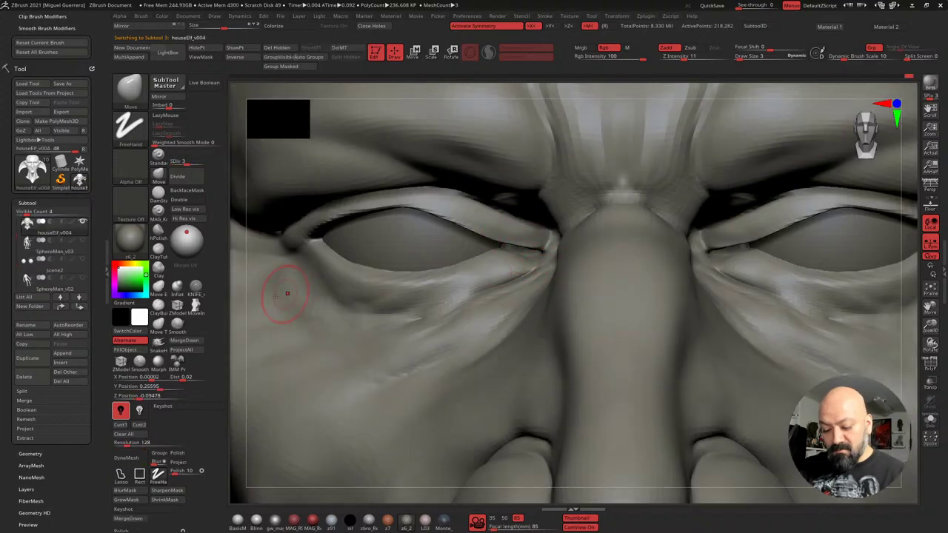
pyautogui.moveTo(287, 294); pyautogui.dragTo(385, 287, button='right')
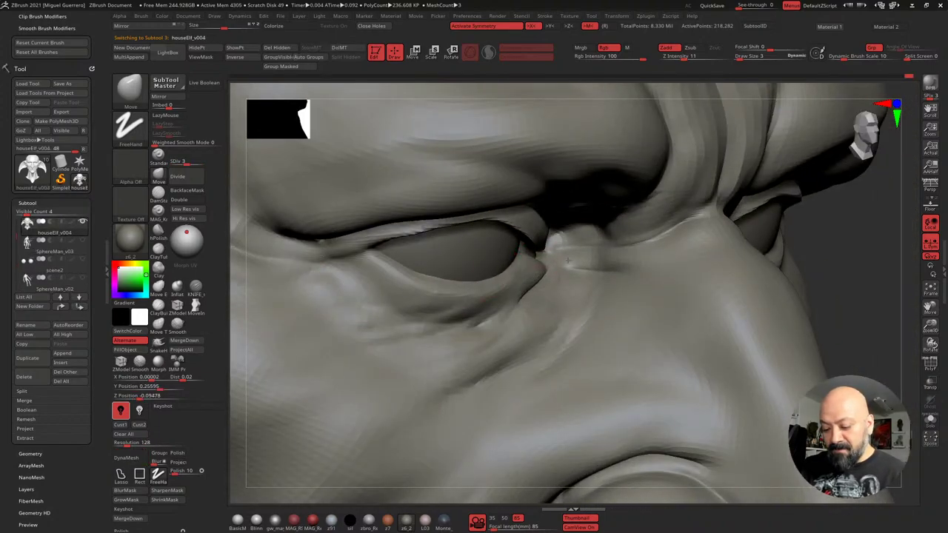
pyautogui.moveTo(249, 281)
pyautogui.keyDown('shift'); pyautogui.mouseDown(button='right')
pyautogui.moveTo(259, 318)
pyautogui.moveTo(248, 318)
pyautogui.mouseUp(button='right'); pyautogui.keyUp('shift')
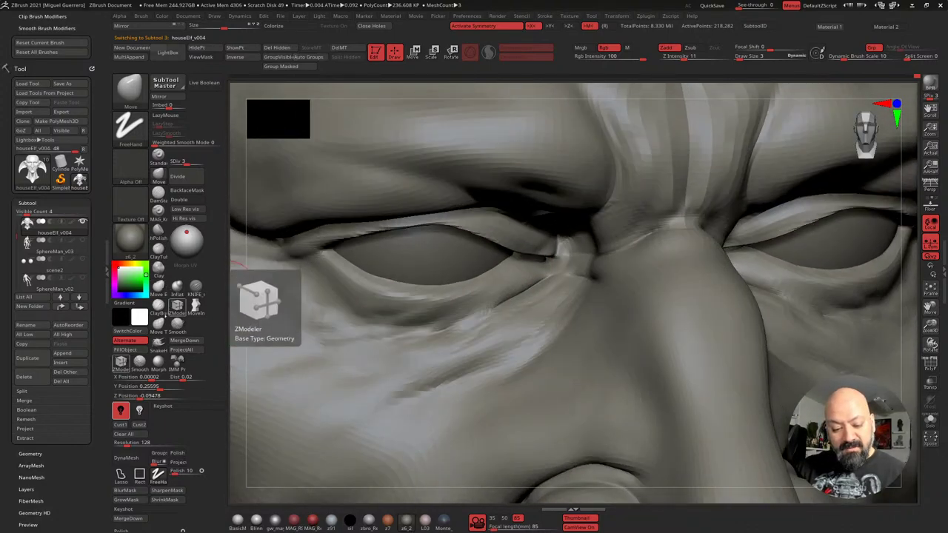
# Raise the head to subdivision level 4 and cut fine creases along the inner eyelid corner with the Knife brush
pyautogui.click(197, 286)
pyautogui.moveTo(278, 278); pyautogui.dragTo(272, 241, button='right')
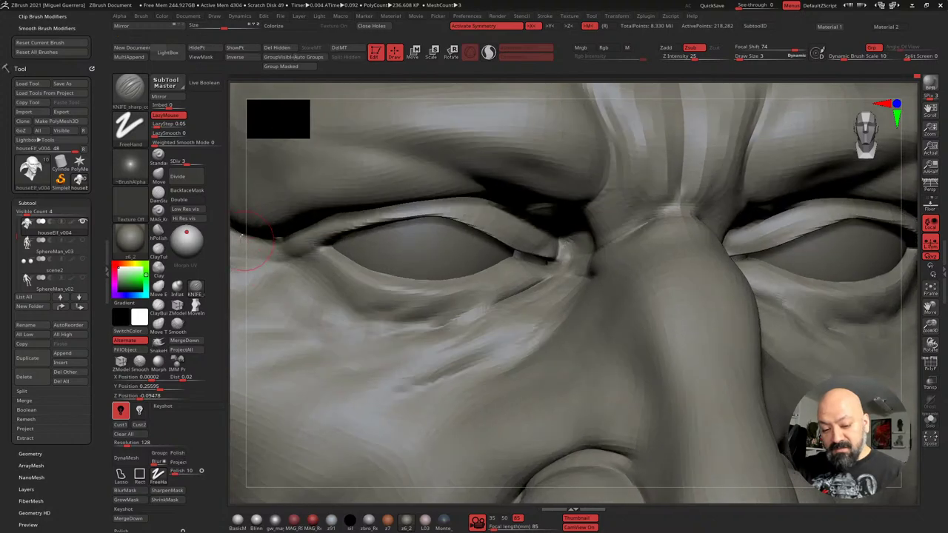
pyautogui.press('d')
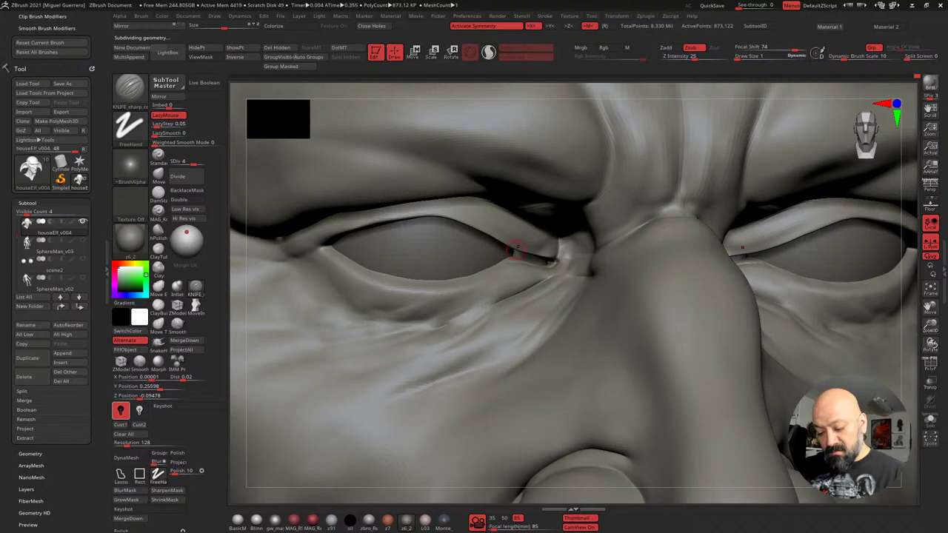
pyautogui.moveTo(513, 250); pyautogui.dragTo(542, 255)
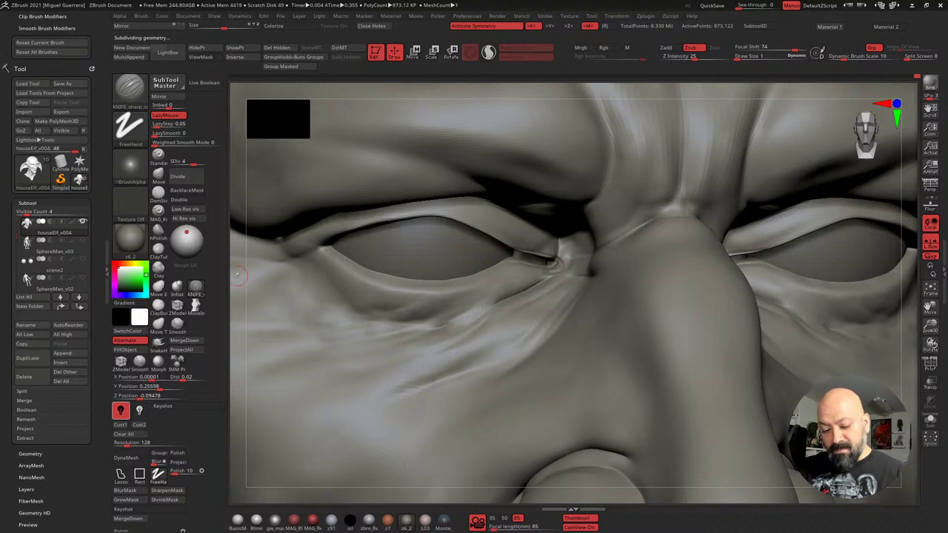
pyautogui.moveTo(237, 275); pyautogui.dragTo(235, 263)
pyautogui.hotkey('ctrl', 'z')
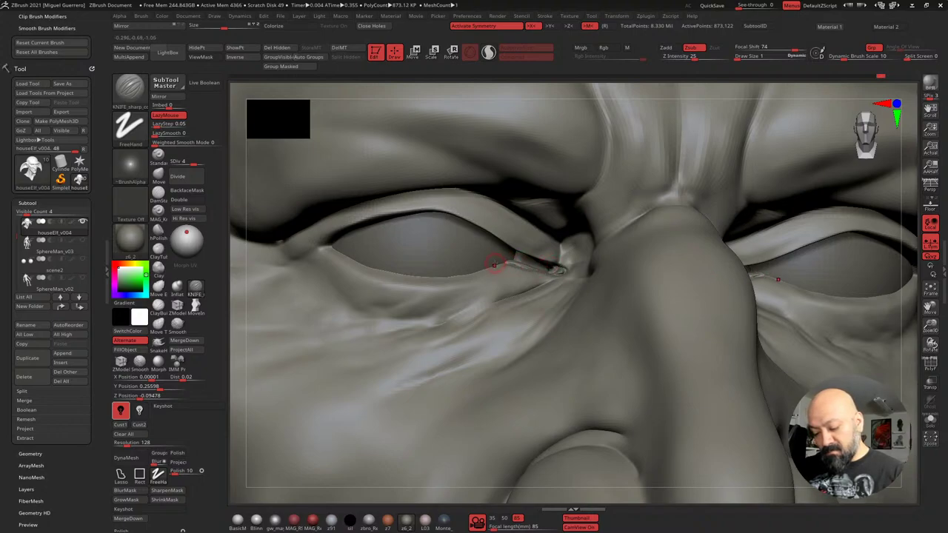
# Mask the small tear-duct area at the inner eye corners and invert the mask to protect the rest of the head
pyautogui.press('ctrl')
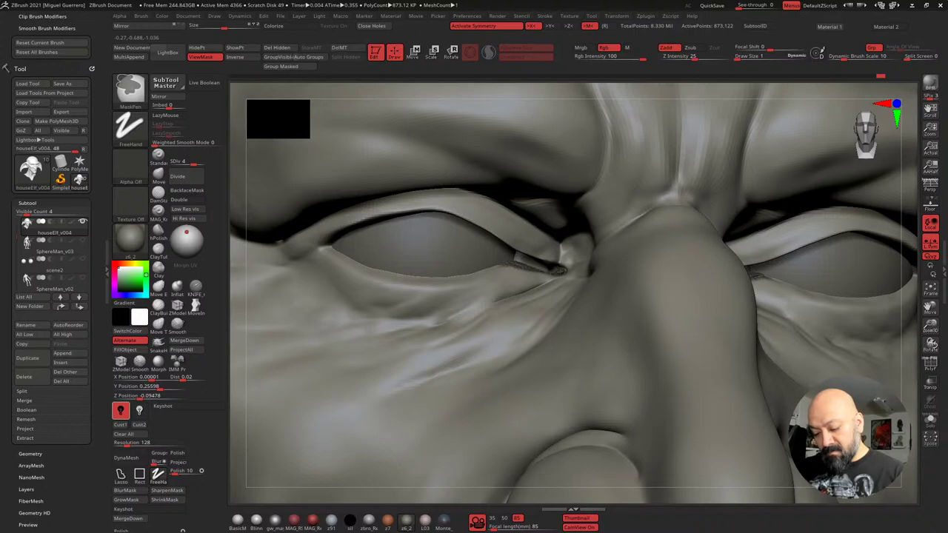
pyautogui.moveTo(233, 293); pyautogui.dragTo(241, 309)
pyautogui.press('ctrl')
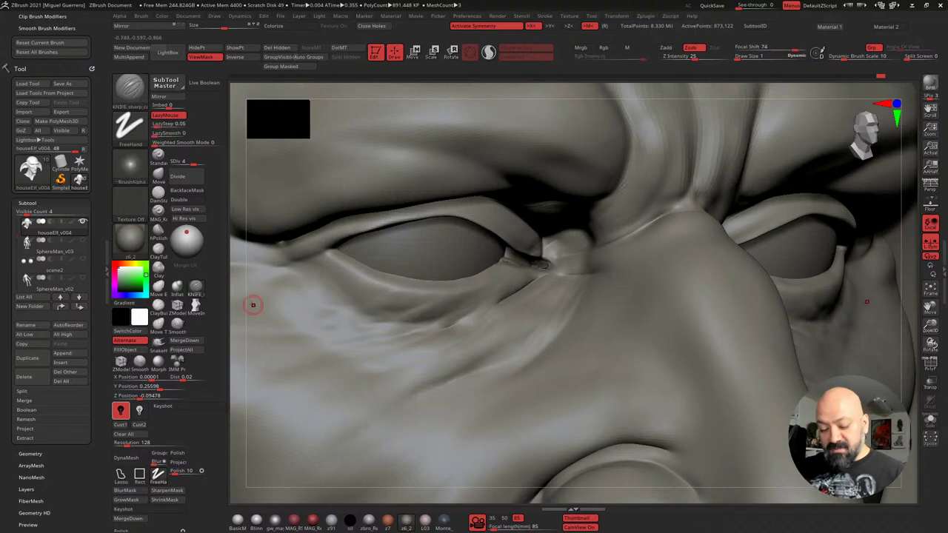
pyautogui.keyDown('ctrl'); pyautogui.moveTo(254, 304); pyautogui.dragTo(314, 302, button='right'); pyautogui.keyUp('ctrl')
pyautogui.press('ctrl')
pyautogui.keyDown('ctrl'); pyautogui.click(770, 360); pyautogui.keyUp('ctrl')
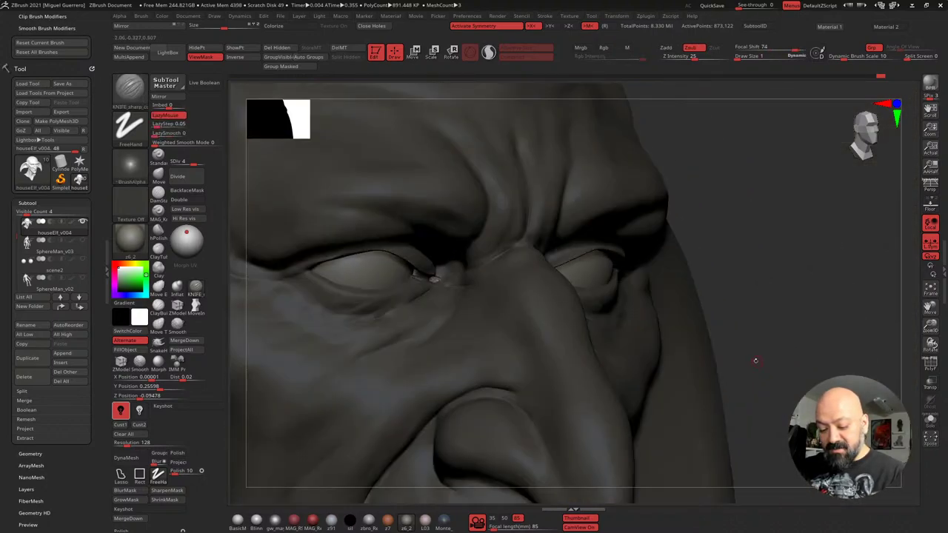
# Pull the unmasked tear-duct area into shape with the Move brush and smooth it at the inner eye corners
pyautogui.moveTo(769, 353); pyautogui.dragTo(746, 352)
pyautogui.keyDown('ctrl'); pyautogui.moveTo(385, 278); pyautogui.dragTo(433, 313, button='right'); pyautogui.keyUp('ctrl')
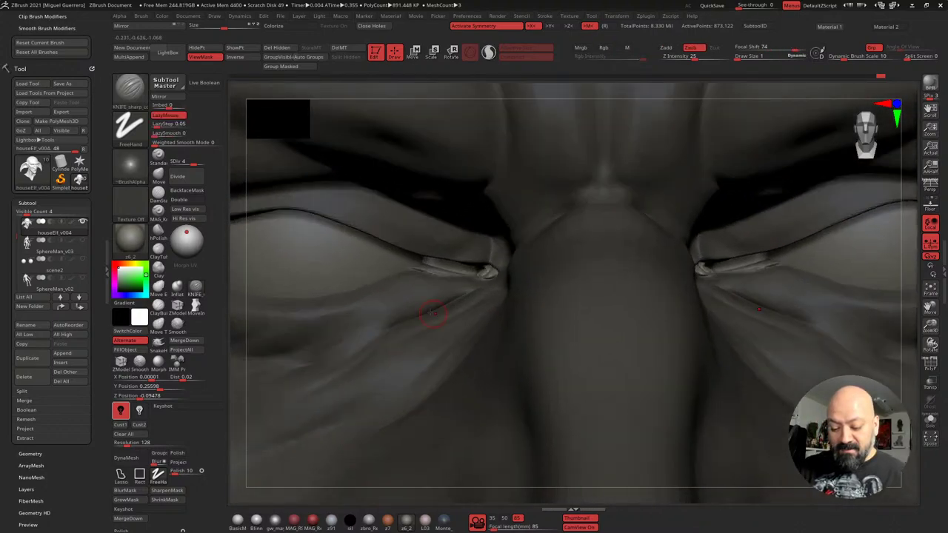
pyautogui.click(159, 175)
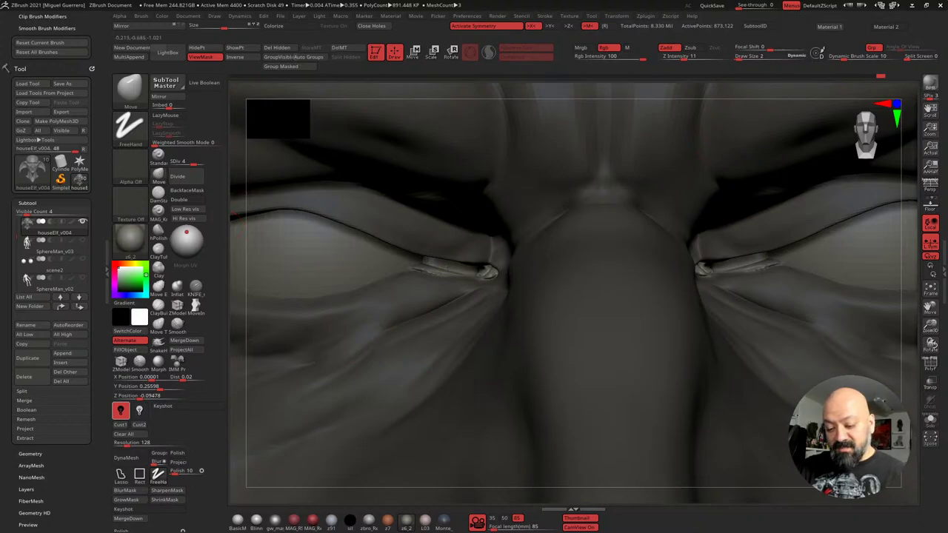
pyautogui.moveTo(428, 272); pyautogui.dragTo(480, 277)
pyautogui.moveTo(310, 270); pyautogui.dragTo(381, 264, button='right')
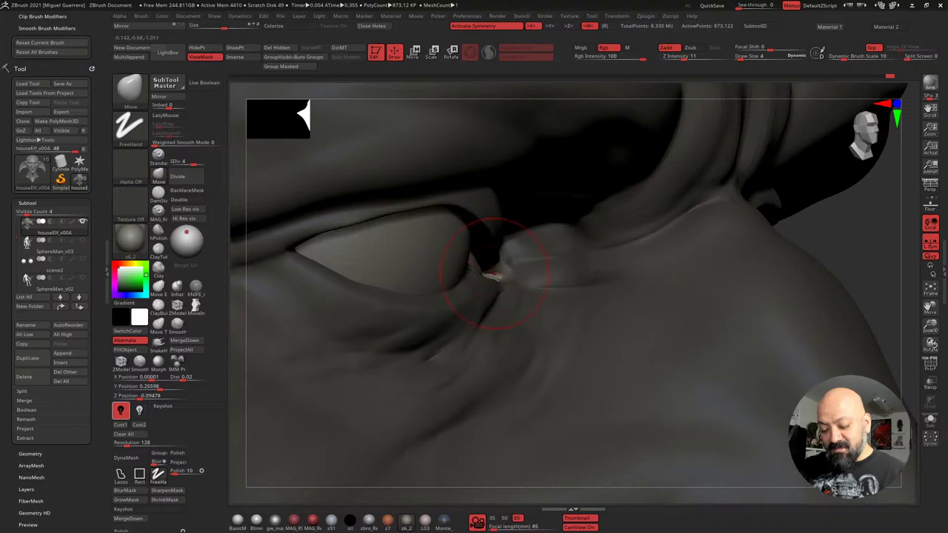
pyautogui.keyDown('shift'); pyautogui.moveTo(492, 277); pyautogui.dragTo(489, 274); pyautogui.keyUp('shift')
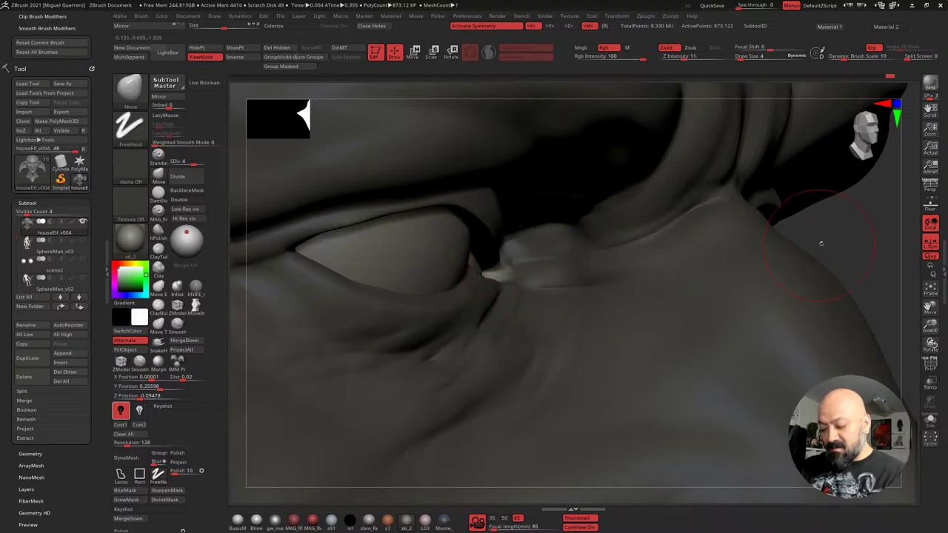
pyautogui.keyDown('shift'); pyautogui.moveTo(820, 243); pyautogui.dragTo(763, 255, button='right'); pyautogui.keyUp('shift')
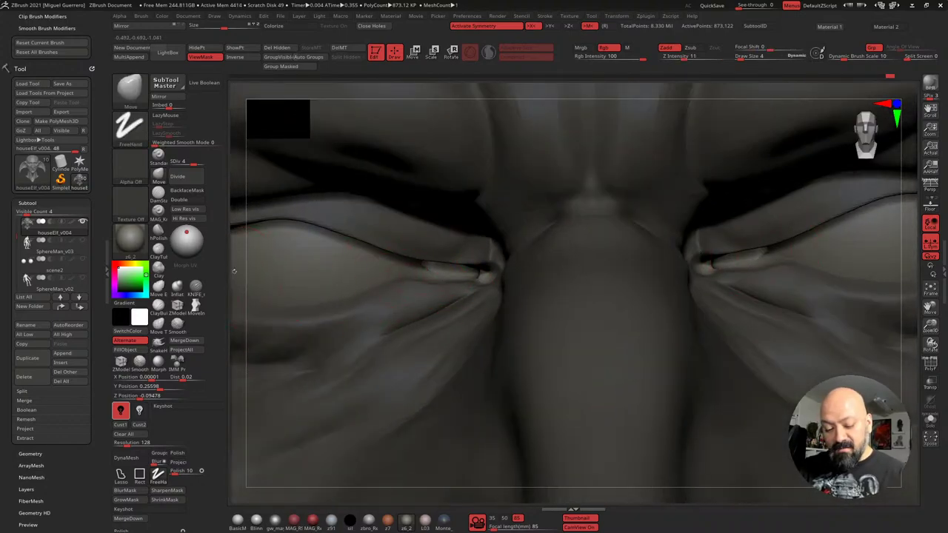
pyautogui.moveTo(234, 271); pyautogui.dragTo(232, 256)
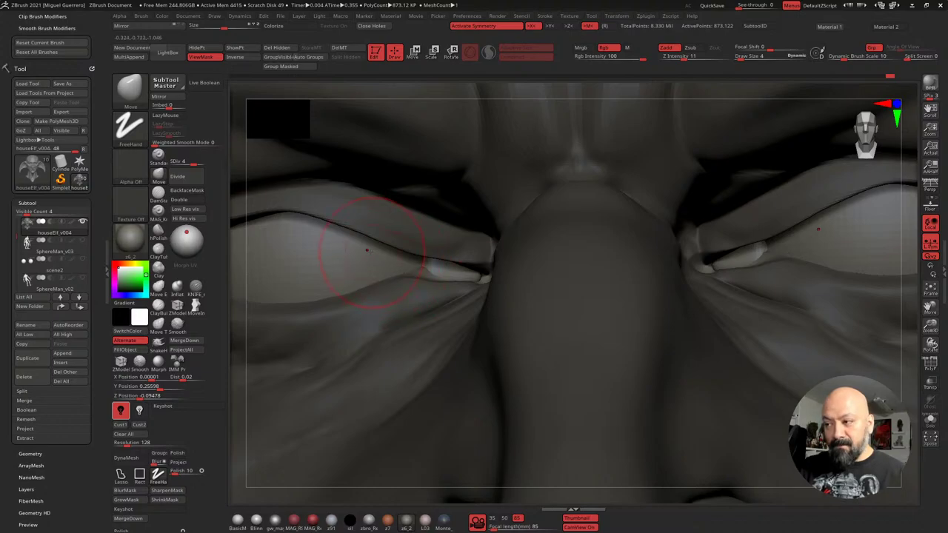
# Invert the mask again and fit the eyelid edges around the tear ducts with a size 2 Move brush
pyautogui.moveTo(354, 291); pyautogui.dragTo(348, 287, button='right')
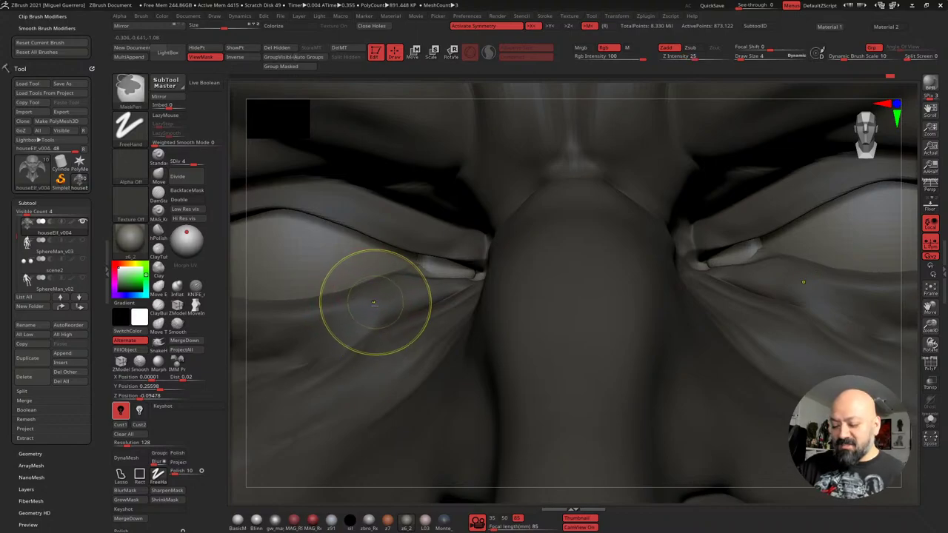
pyautogui.keyDown('ctrl'); pyautogui.moveTo(376, 303); pyautogui.dragTo(362, 288, button='right'); pyautogui.keyUp('ctrl')
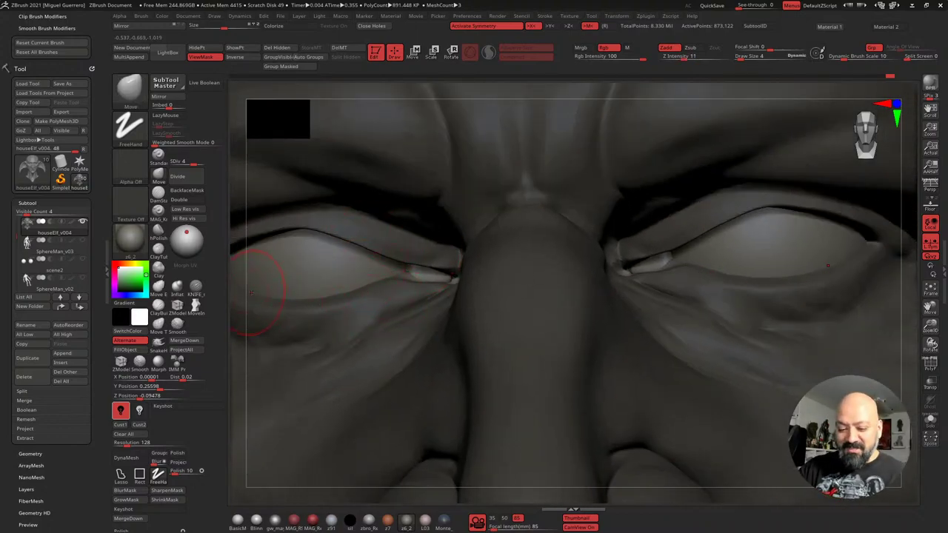
pyautogui.moveTo(244, 291)
pyautogui.mouseDown(button='right')
pyautogui.moveTo(244, 281)
pyautogui.moveTo(254, 296)
pyautogui.moveTo(281, 300)
pyautogui.moveTo(397, 364)
pyautogui.mouseUp(button='right')
pyautogui.keyDown('ctrl'); pyautogui.click(742, 223); pyautogui.keyUp('ctrl')
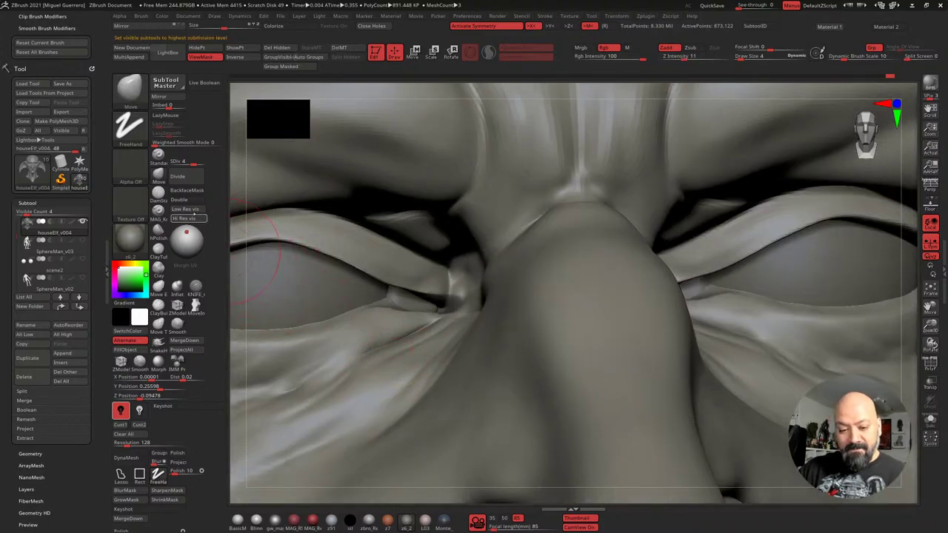
pyautogui.click(130, 90)
pyautogui.press('m')
pyautogui.press('v')
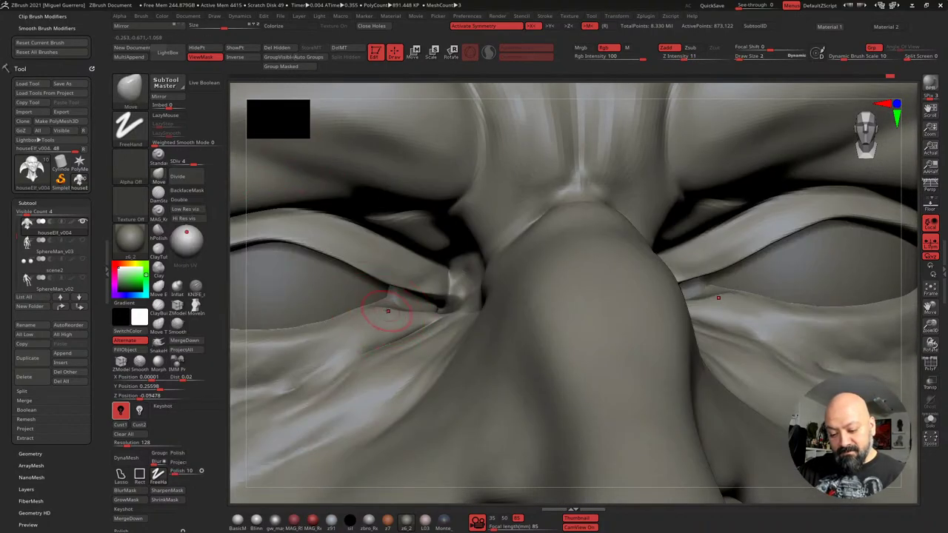
pyautogui.moveTo(386, 308)
pyautogui.mouseDown()
pyautogui.moveTo(384, 299)
pyautogui.moveTo(389, 312)
pyautogui.mouseUp()
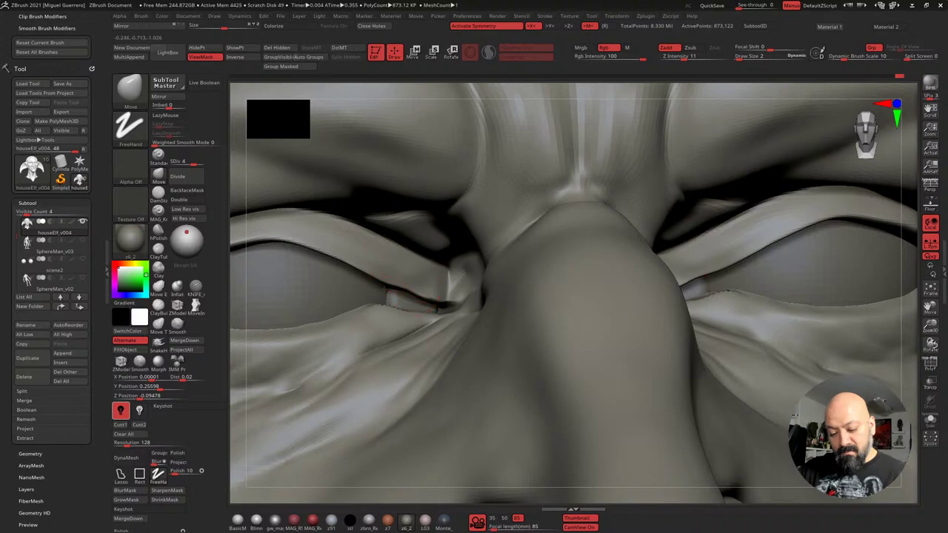
pyautogui.moveTo(411, 288); pyautogui.dragTo(402, 296)
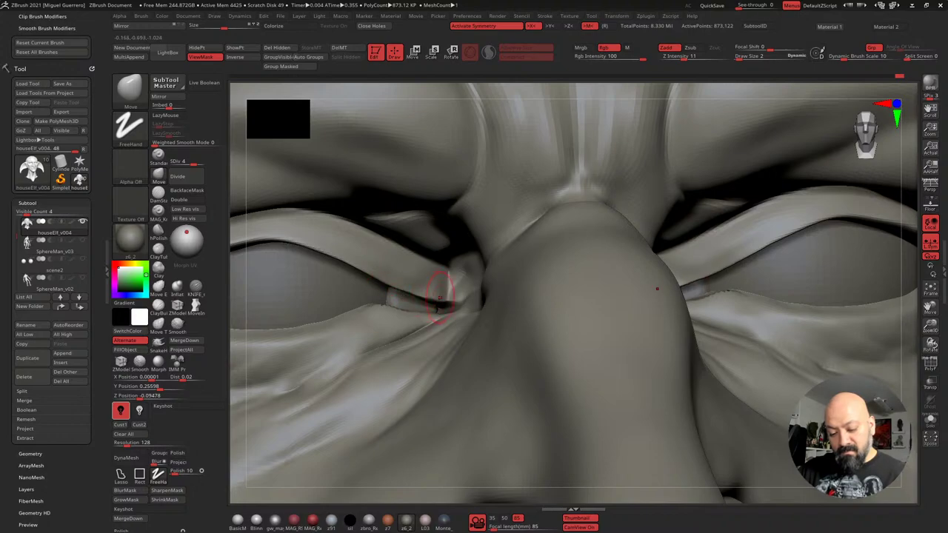
# Smooth the inner eye corner on the head, and adjust the PM3D_Sphere3D2 subtool there with a size 3 Move brush
pyautogui.moveTo(380, 304); pyautogui.dragTo(464, 318, button='right')
pyautogui.keyDown('shift'); pyautogui.moveTo(455, 311); pyautogui.dragTo(413, 319); pyautogui.keyUp('shift')
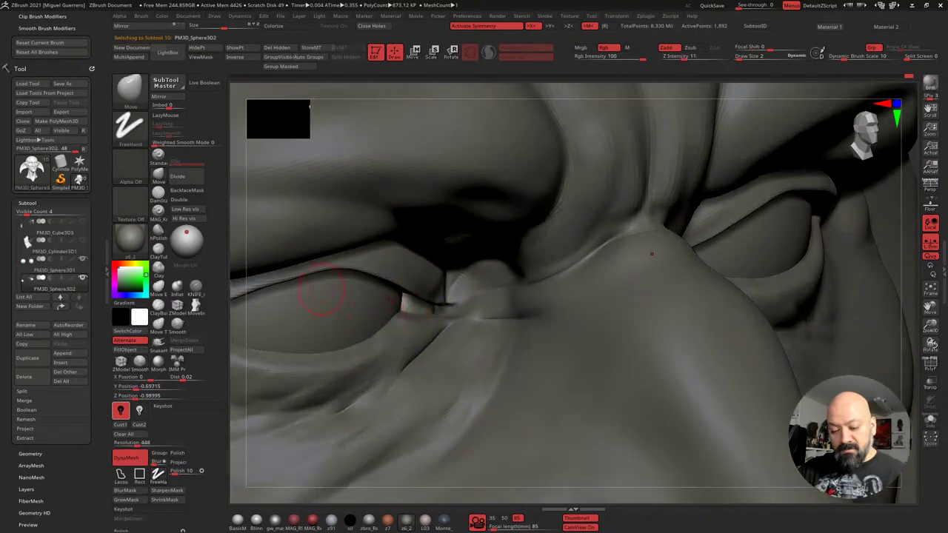
pyautogui.press('b')
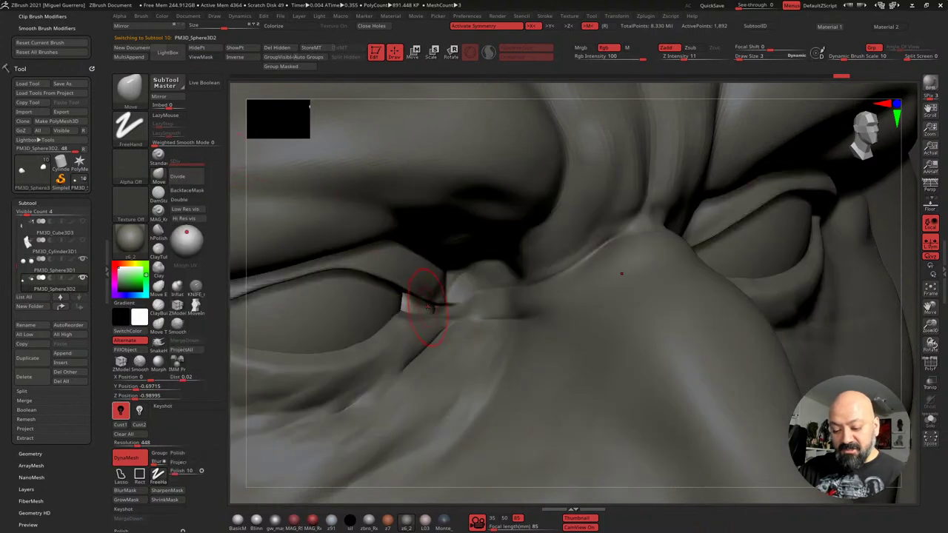
pyautogui.moveTo(432, 307)
pyautogui.mouseDown()
pyautogui.moveTo(449, 310)
pyautogui.moveTo(423, 300)
pyautogui.mouseUp()
# Reselect the houseElf_v004 head, pull the inner eyelid corners toward the nose with the Move brush, and smooth them
pyautogui.keyDown('ctrl'); pyautogui.moveTo(306, 298); pyautogui.dragTo(251, 267, button='right'); pyautogui.keyUp('ctrl')
pyautogui.moveTo(615, 359)
pyautogui.mouseDown(button='right')
pyautogui.moveTo(552, 364)
pyautogui.moveTo(529, 351)
pyautogui.mouseUp(button='right')
pyautogui.moveTo(385, 324)
pyautogui.keyDown('alt'); pyautogui.mouseDown(button='right')
pyautogui.moveTo(449, 304)
pyautogui.moveTo(477, 321)
pyautogui.mouseUp(button='right'); pyautogui.keyUp('alt')
pyautogui.keyDown('alt'); pyautogui.click(465, 280); pyautogui.keyUp('alt')
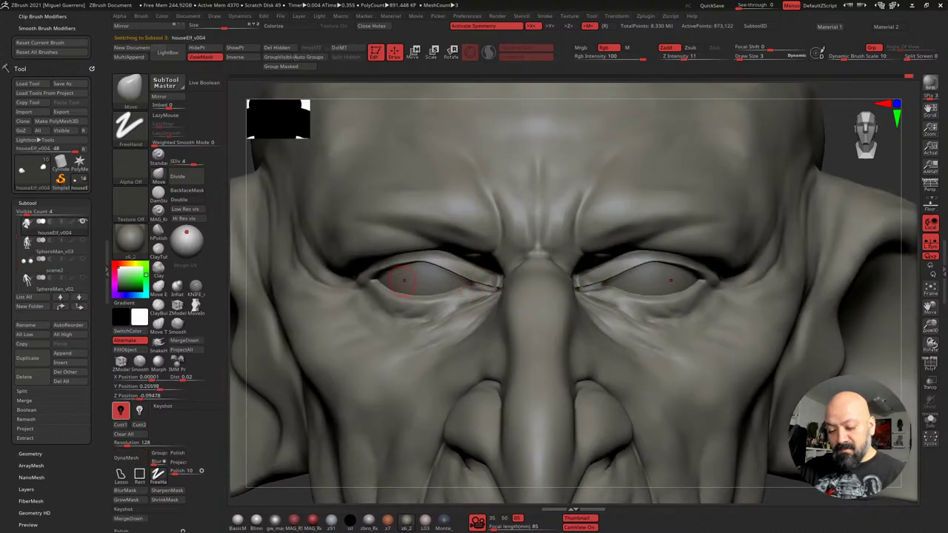
pyautogui.moveTo(403, 280); pyautogui.dragTo(472, 281)
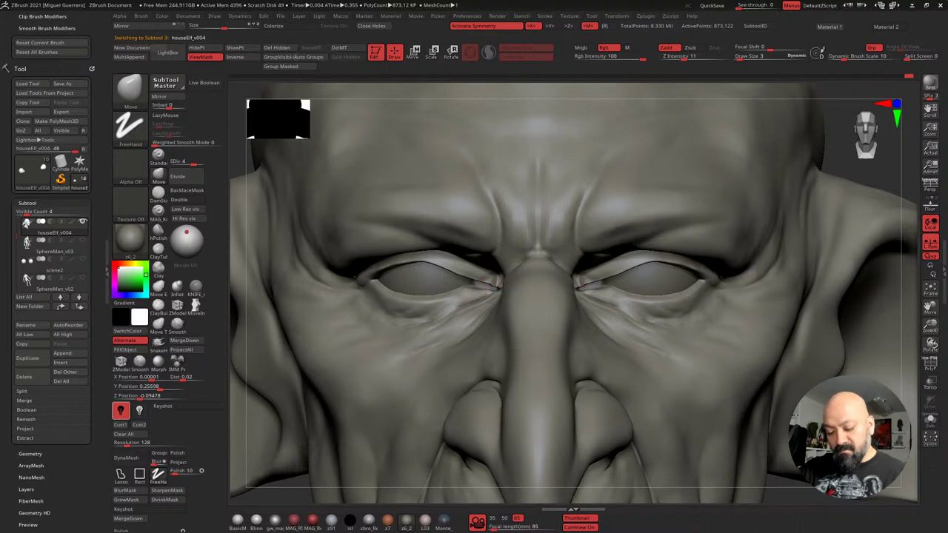
pyautogui.keyDown('shift'); pyautogui.moveTo(480, 280); pyautogui.dragTo(487, 283); pyautogui.keyUp('shift')
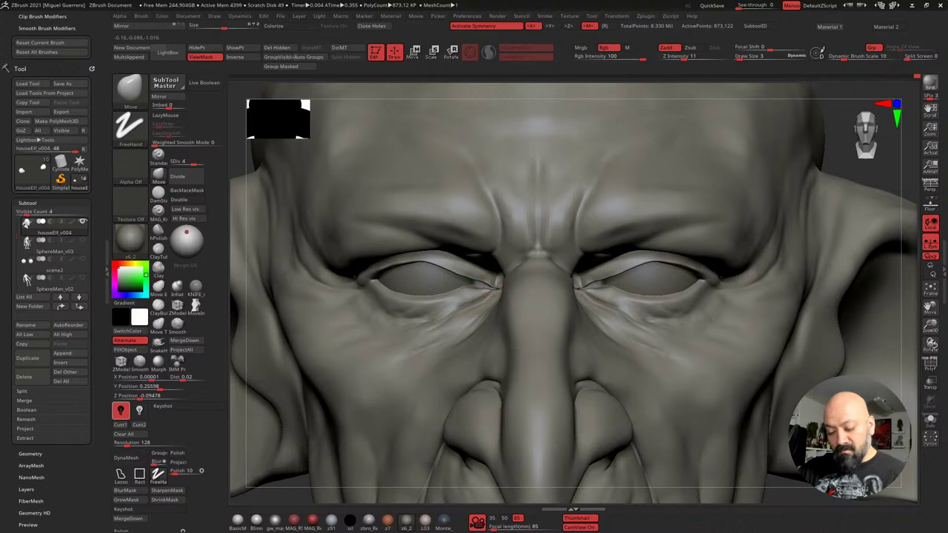
# Nudge the eyelid fold beside the nose bridge from a three-quarter view with the size 3 Move brush
pyautogui.keyDown('ctrl'); pyautogui.moveTo(481, 294); pyautogui.dragTo(282, 215, button='right'); pyautogui.keyUp('ctrl')
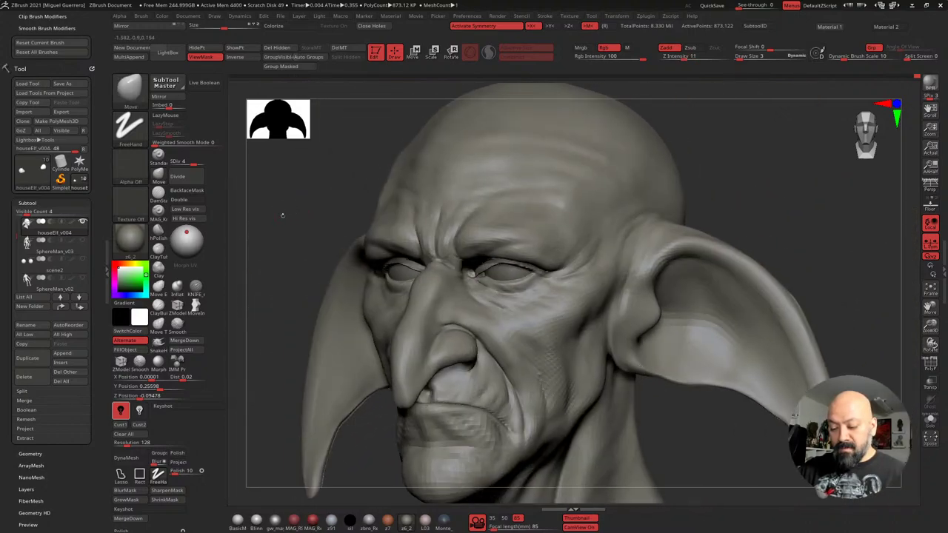
pyautogui.moveTo(282, 216); pyautogui.dragTo(315, 231)
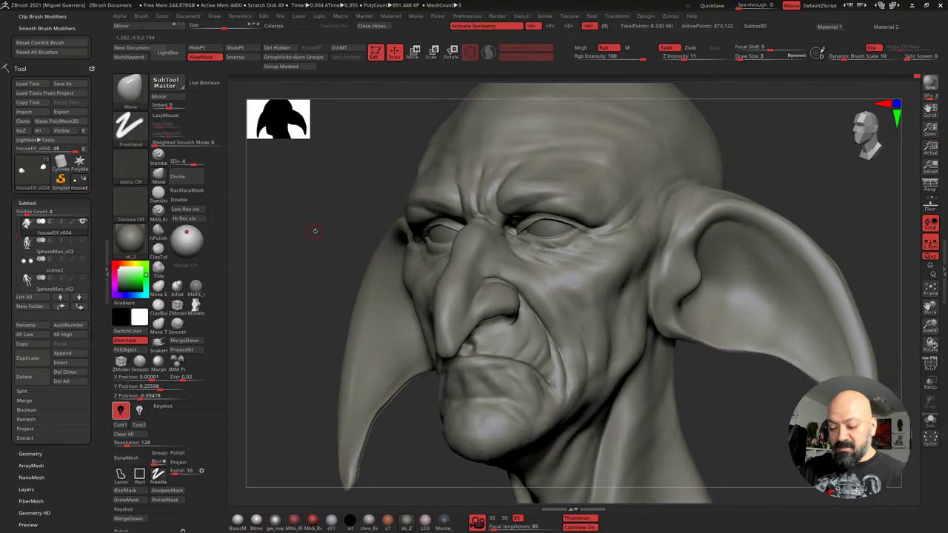
pyautogui.moveTo(314, 231); pyautogui.dragTo(316, 233, button='right')
pyautogui.keyDown('ctrl'); pyautogui.moveTo(374, 232); pyautogui.dragTo(638, 255, button='right'); pyautogui.keyUp('ctrl')
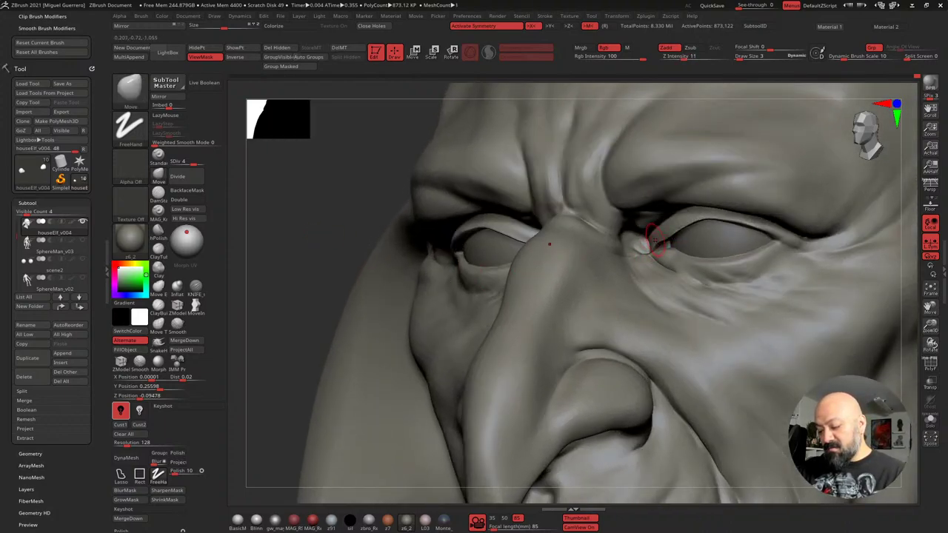
pyautogui.moveTo(644, 239); pyautogui.dragTo(643, 243)
pyautogui.moveTo(643, 242); pyautogui.dragTo(657, 247, button='right')
# Isolate the lower lid below the inner eye corner with a freehand mask, blurred and inverted, and clear it after fitting the corner
pyautogui.keyDown('ctrl'); pyautogui.moveTo(635, 257); pyautogui.dragTo(699, 271); pyautogui.keyUp('ctrl')
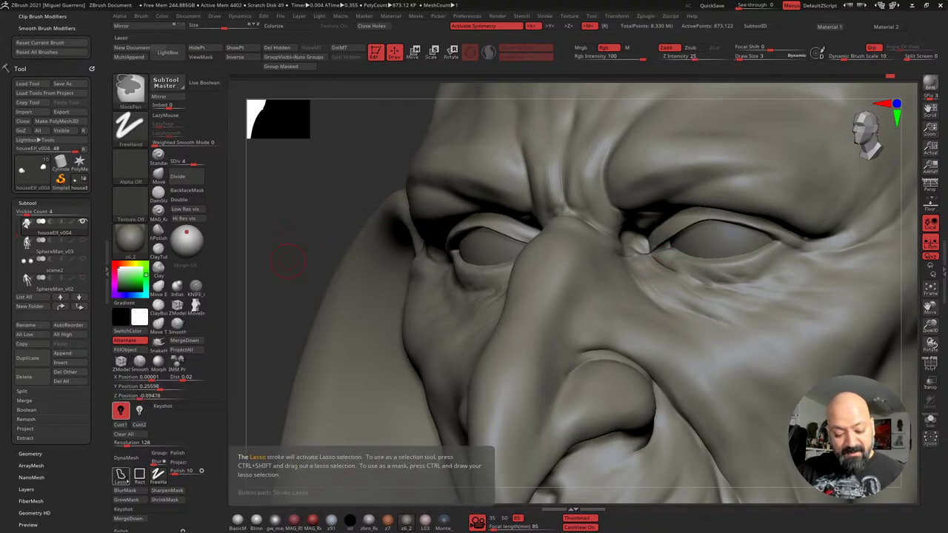
pyautogui.moveTo(635, 251)
pyautogui.keyDown('ctrl'); pyautogui.mouseDown()
pyautogui.moveTo(703, 297)
pyautogui.moveTo(627, 298)
pyautogui.mouseUp(); pyautogui.keyUp('ctrl')
pyautogui.keyDown('ctrl'); pyautogui.click(654, 279); pyautogui.keyUp('ctrl')
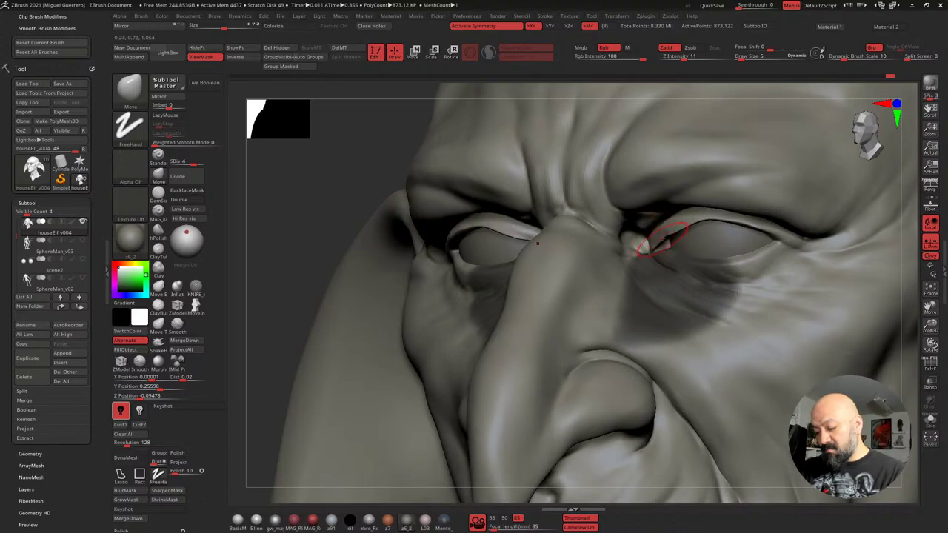
pyautogui.keyDown('ctrl'); pyautogui.click(297, 220); pyautogui.keyUp('ctrl')
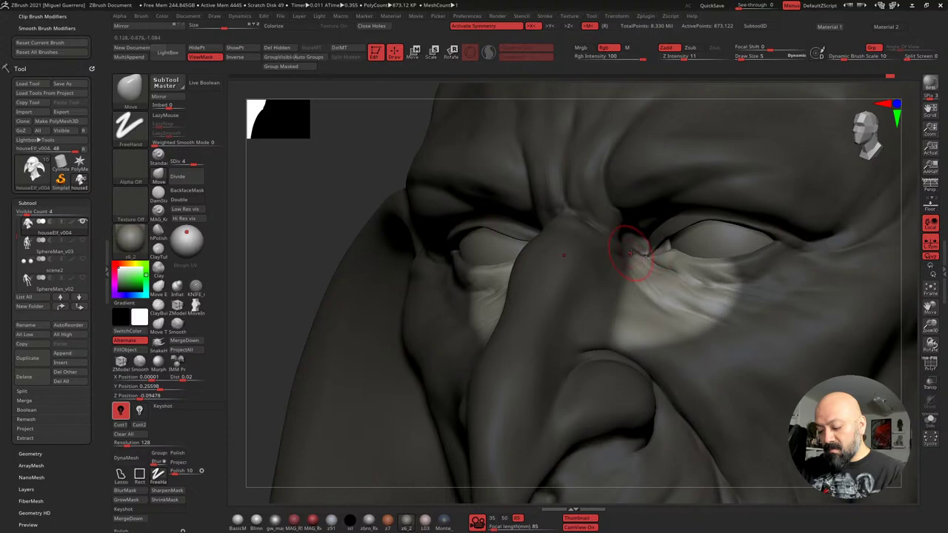
pyautogui.moveTo(606, 234); pyautogui.dragTo(331, 203, button='right')
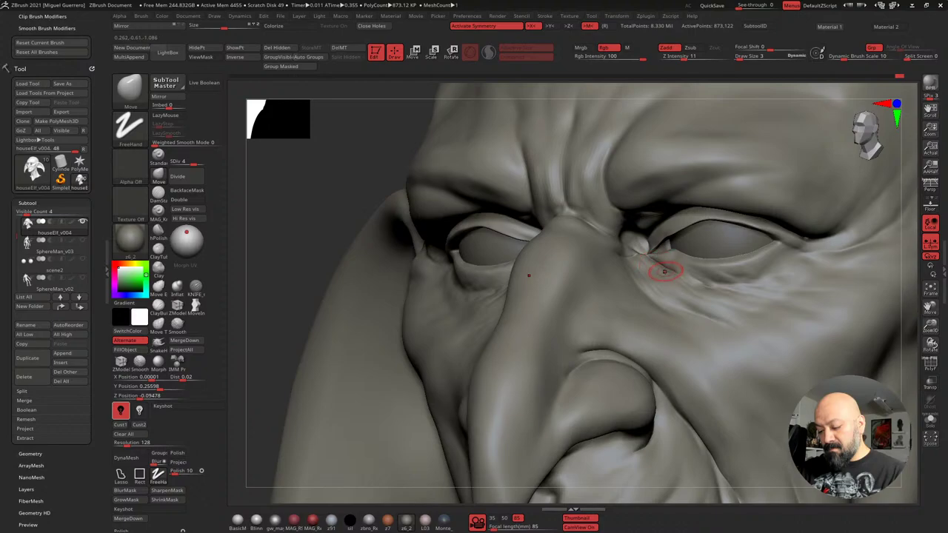
# Select the hPolish brush and paint a thin freehand mask along the lower eyelid's rim at draw size 1
pyautogui.keyDown('ctrl'); pyautogui.moveTo(355, 255); pyautogui.dragTo(360, 190, button='right'); pyautogui.keyUp('ctrl')
pyautogui.keyDown('ctrl'); pyautogui.moveTo(462, 245); pyautogui.dragTo(496, 292, button='right'); pyautogui.keyUp('ctrl')
pyautogui.moveTo(615, 296)
pyautogui.keyDown('alt'); pyautogui.mouseDown(button='right')
pyautogui.moveTo(327, 269)
pyautogui.moveTo(326, 295)
pyautogui.mouseUp(button='right'); pyautogui.keyUp('alt')
pyautogui.click(159, 231)
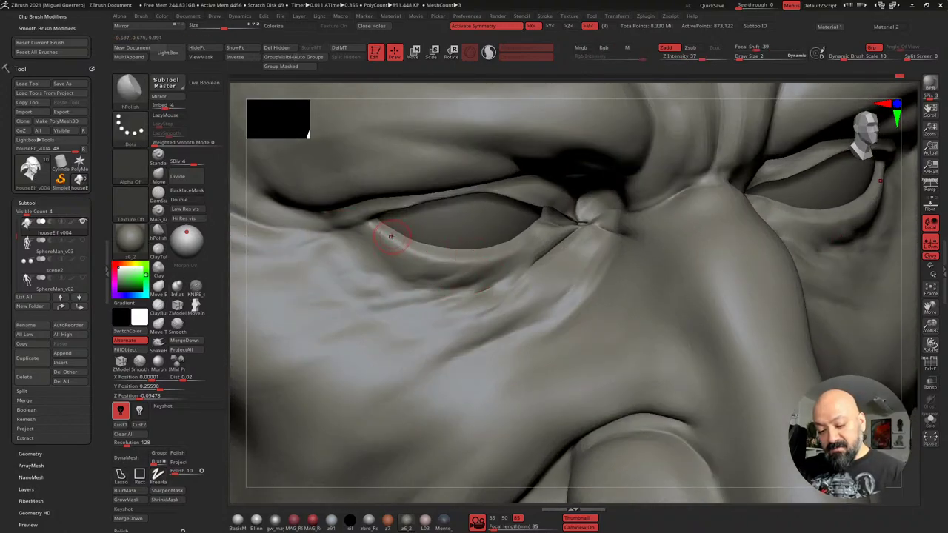
pyautogui.press('ctrl')
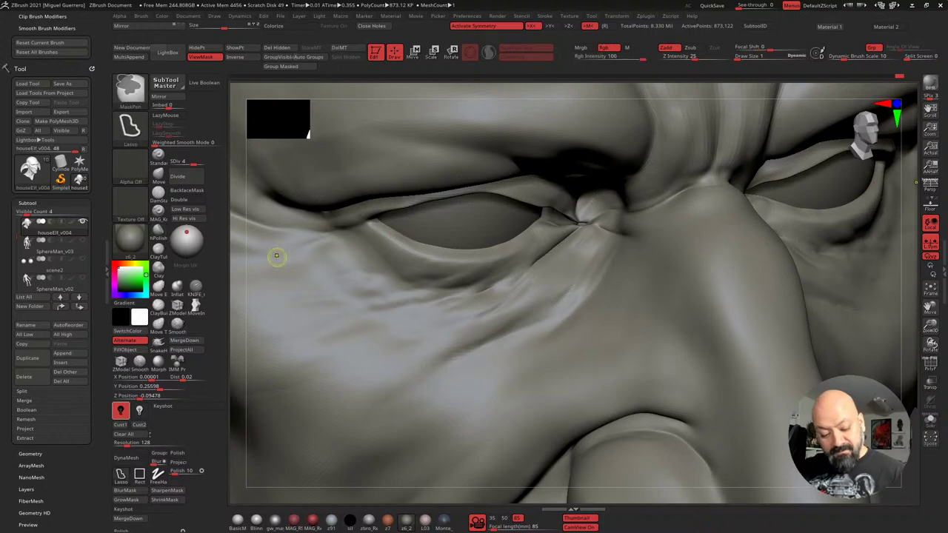
pyautogui.keyDown('ctrl'); pyautogui.click(158, 476); pyautogui.keyUp('ctrl')
pyautogui.moveTo(383, 226)
pyautogui.keyDown('ctrl'); pyautogui.mouseDown()
pyautogui.moveTo(435, 252)
pyautogui.moveTo(481, 254)
pyautogui.moveTo(540, 219)
pyautogui.mouseUp(); pyautogui.keyUp('ctrl')
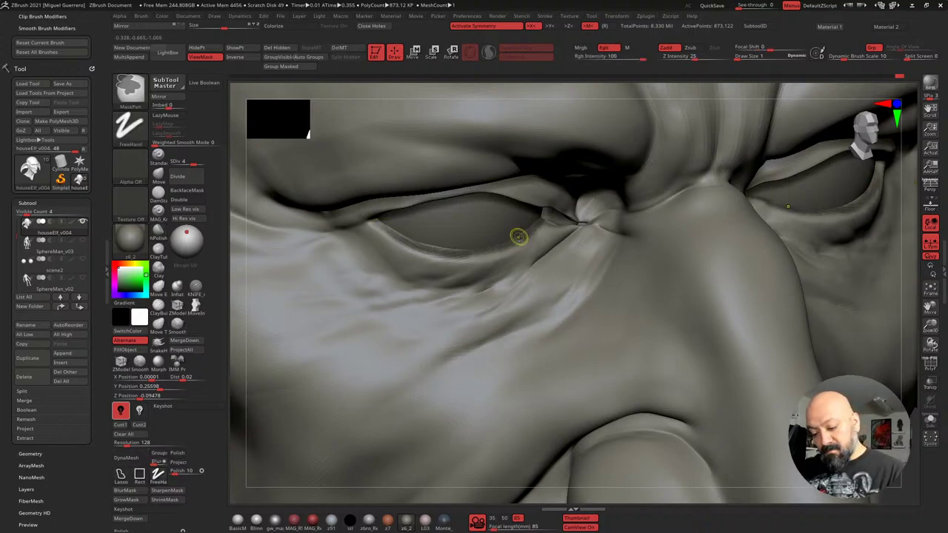
pyautogui.moveTo(501, 249)
pyautogui.keyDown('ctrl'); pyautogui.mouseDown()
pyautogui.moveTo(449, 251)
pyautogui.moveTo(371, 220)
pyautogui.mouseUp(); pyautogui.keyUp('ctrl')
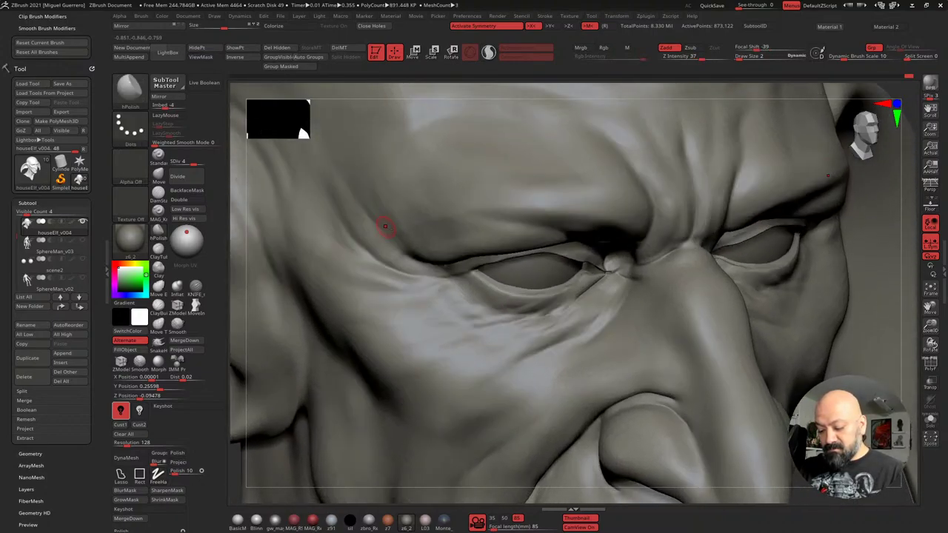
# Cut a crisp line along the lower eyelid edge with a size 2 Knife brush and smooth the stroke
pyautogui.moveTo(443, 263)
pyautogui.keyDown('alt'); pyautogui.mouseDown(button='right')
pyautogui.moveTo(370, 243)
pyautogui.moveTo(419, 276)
pyautogui.mouseUp(button='right'); pyautogui.keyUp('alt')
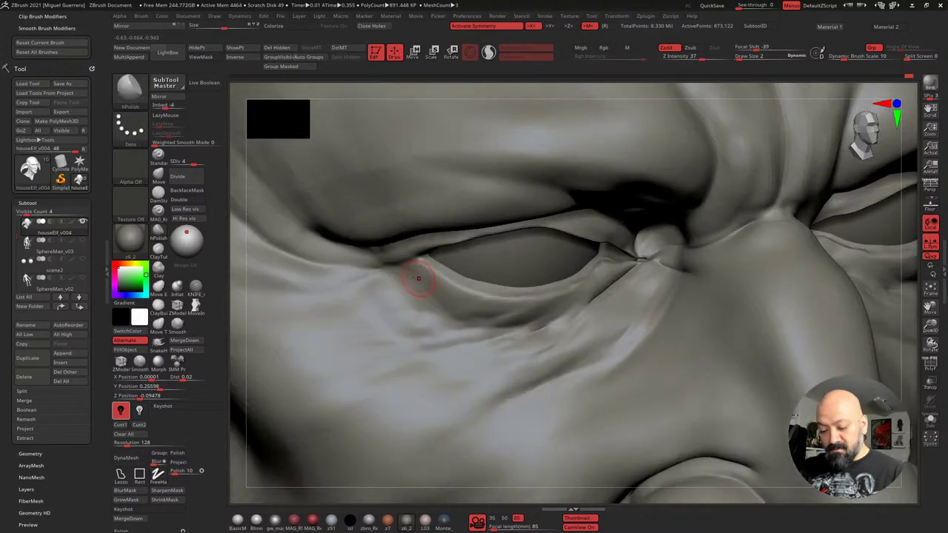
pyautogui.click(195, 286)
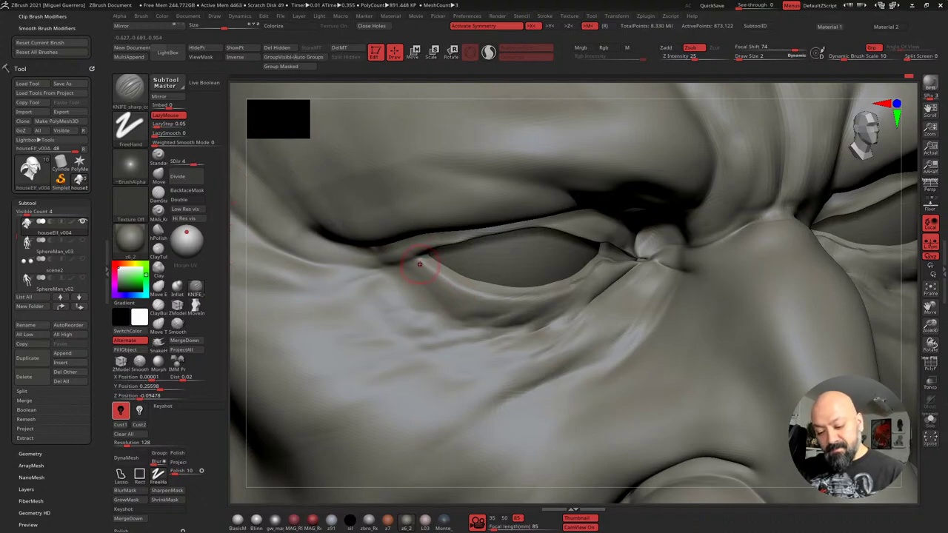
pyautogui.moveTo(433, 255)
pyautogui.mouseDown()
pyautogui.moveTo(551, 296)
pyautogui.moveTo(612, 265)
pyautogui.moveTo(601, 289)
pyautogui.moveTo(586, 260)
pyautogui.moveTo(607, 256)
pyautogui.mouseUp()
pyautogui.moveTo(473, 283)
pyautogui.keyDown('shift'); pyautogui.mouseDown()
pyautogui.moveTo(554, 285)
pyautogui.moveTo(548, 281)
pyautogui.mouseUp(); pyautogui.keyUp('shift')
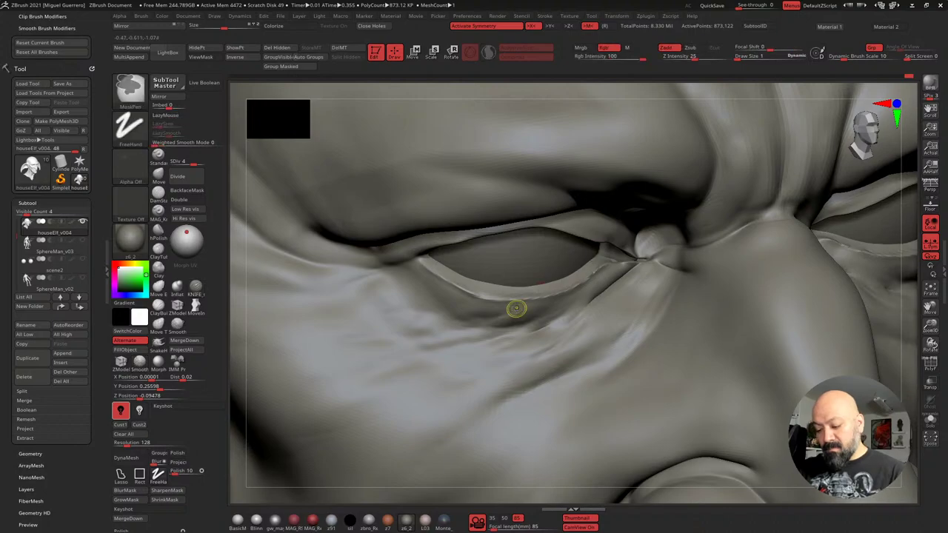
# Subdivide the houseElf_v004 head to subdivision level 5
pyautogui.keyDown('ctrl'); pyautogui.moveTo(516, 309); pyautogui.dragTo(389, 322, button='right'); pyautogui.keyUp('ctrl')
pyautogui.keyDown('shift'); pyautogui.moveTo(293, 427); pyautogui.dragTo(313, 410, button='right'); pyautogui.keyUp('shift')
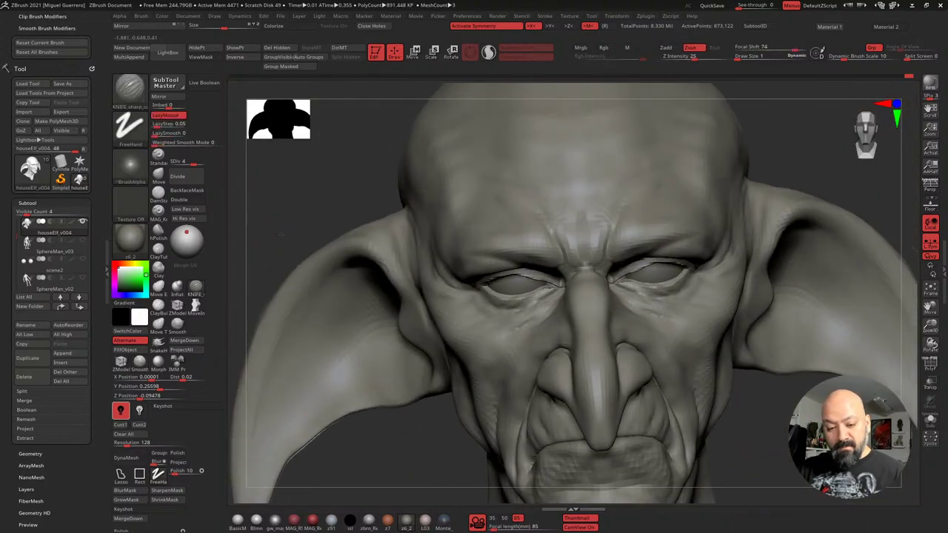
pyautogui.press('d')
pyautogui.keyDown('ctrl'); pyautogui.moveTo(508, 298); pyautogui.dragTo(563, 293, button='right'); pyautogui.keyUp('ctrl')
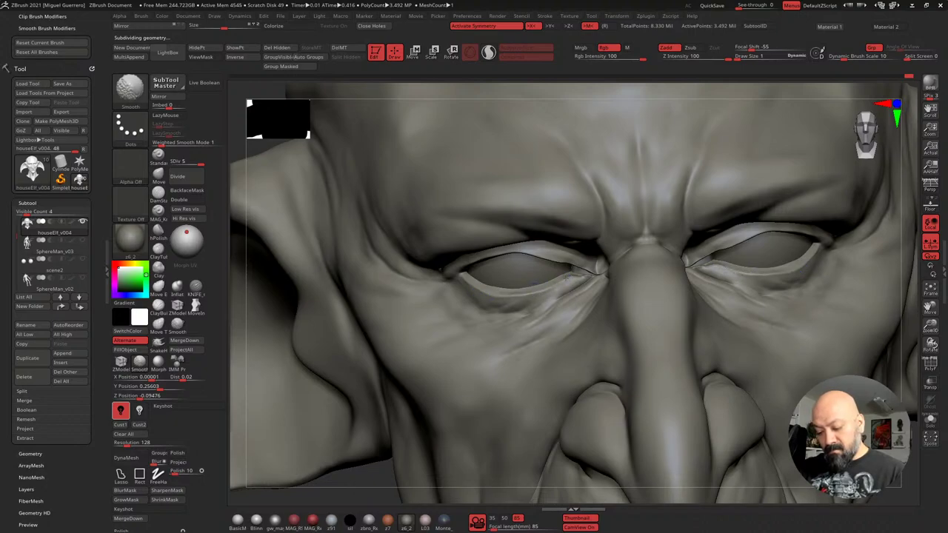
pyautogui.moveTo(467, 288)
pyautogui.keyDown('ctrl'); pyautogui.mouseDown(button='right')
pyautogui.moveTo(425, 281)
pyautogui.moveTo(451, 263)
pyautogui.moveTo(329, 253)
pyautogui.moveTo(322, 236)
pyautogui.moveTo(305, 234)
pyautogui.mouseUp(button='right'); pyautogui.keyUp('ctrl')
pyautogui.moveTo(360, 223); pyautogui.dragTo(305, 340, button='right')
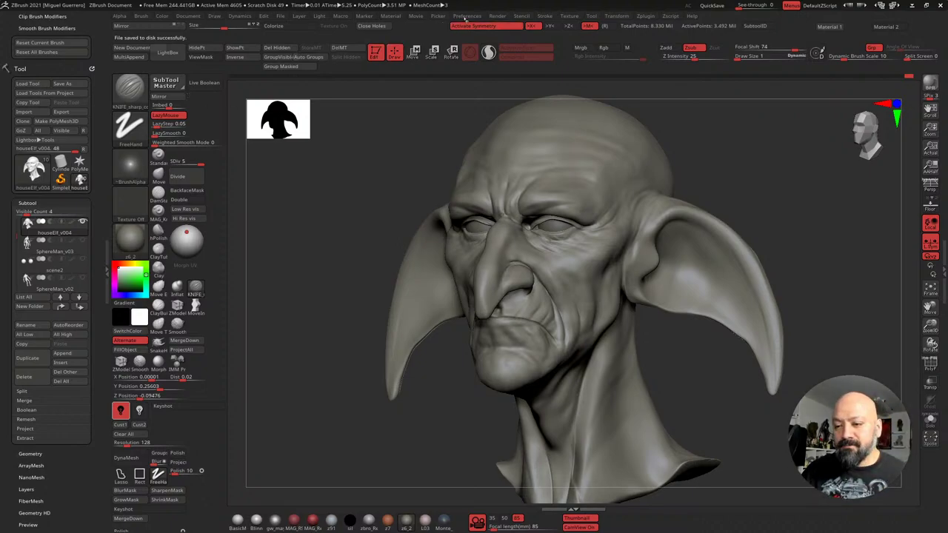
# Set KeyShot as the external renderer and send the head to it for rendering
pyautogui.click(496, 17)
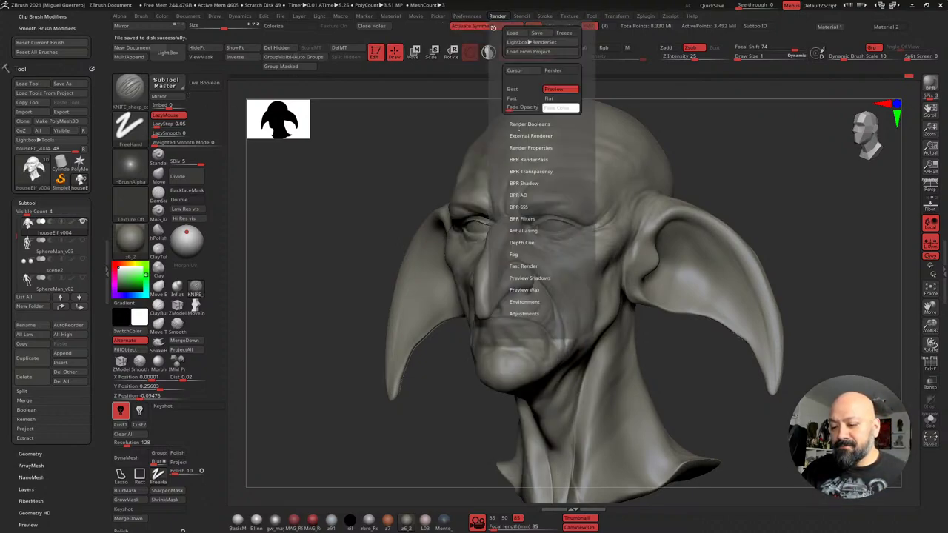
pyautogui.click(528, 137)
pyautogui.click(528, 146)
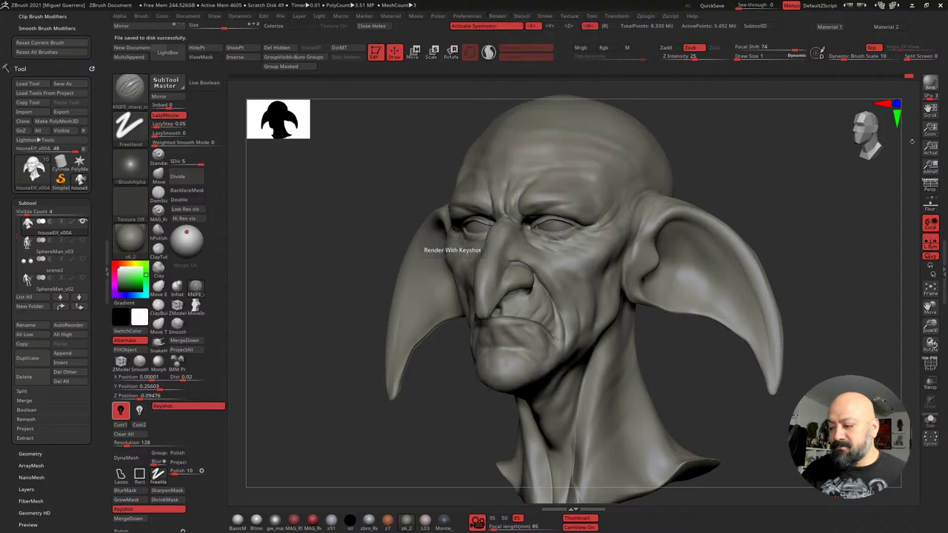
pyautogui.click(930, 83)
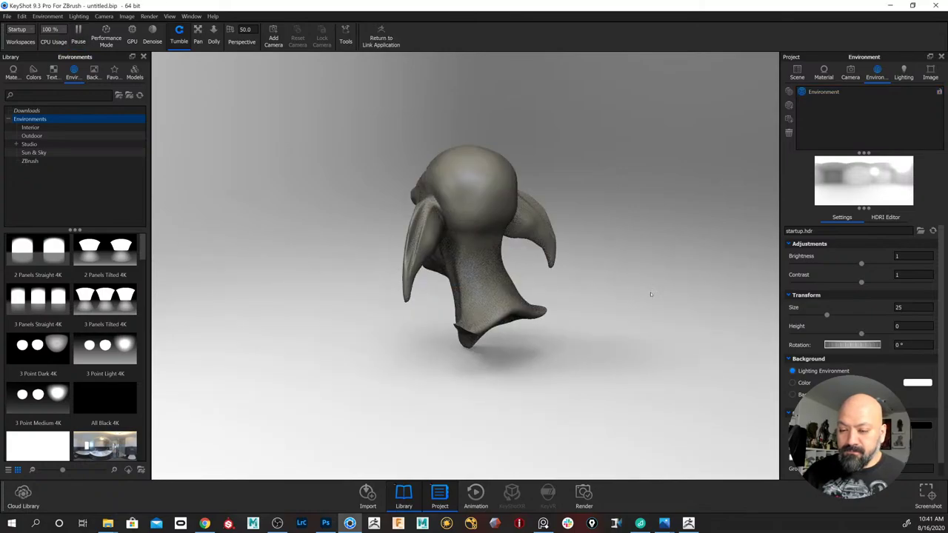
# Turn the head to a three-quarter front view in KeyShot and set the camera's perspective value to 86
pyautogui.moveTo(651, 294); pyautogui.dragTo(667, 305)
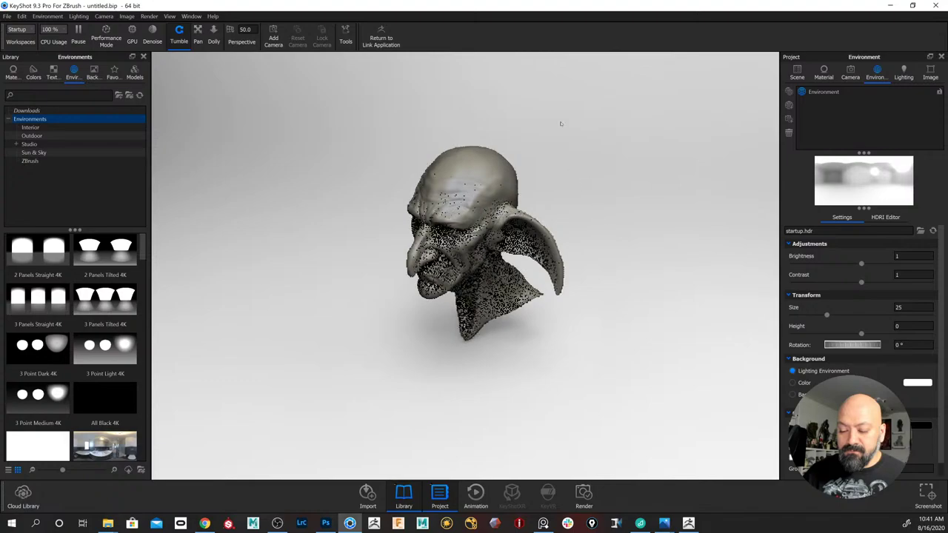
pyautogui.moveTo(560, 124); pyautogui.dragTo(596, 94)
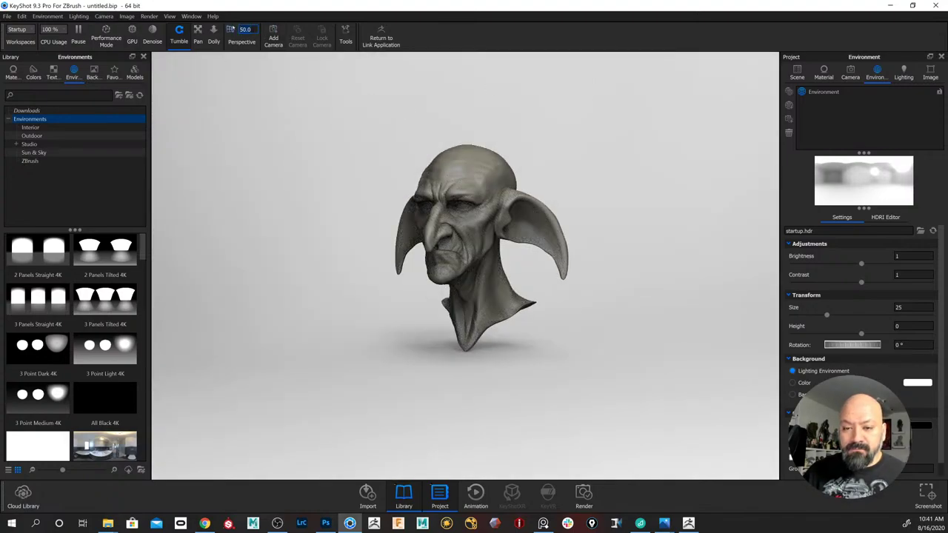
pyautogui.write('86')
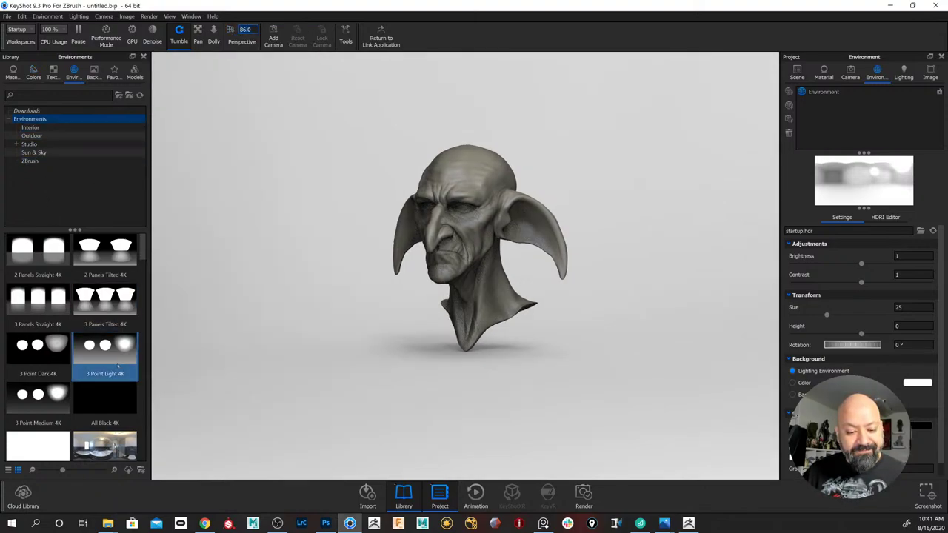
# Light the scene with the Aversis_Office-hallway-daylight_3k environment from the library
pyautogui.scroll(-5, 79, 294)
pyautogui.moveTo(154, 296); pyautogui.dragTo(256, 293)
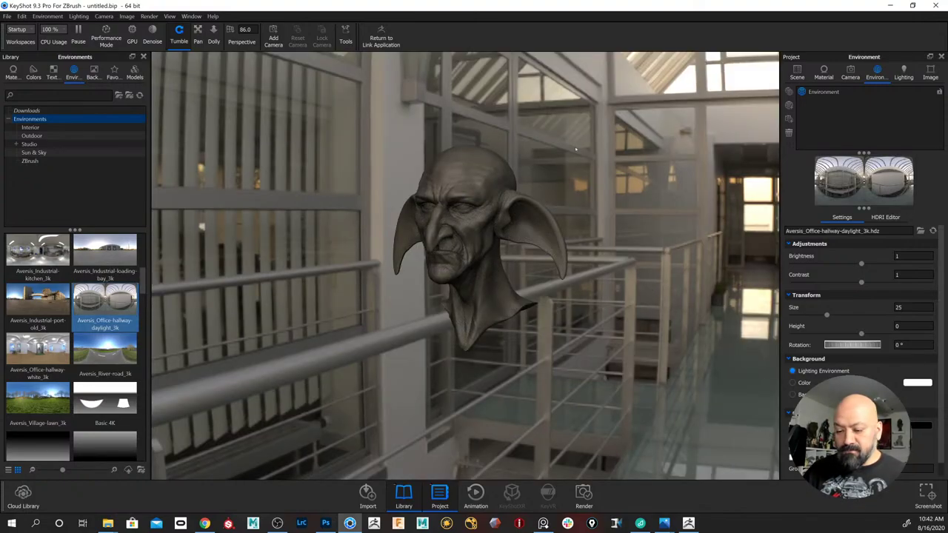
# Frame the head closer in a three-quarter view by tumbling, zooming and panning the camera until it fills the render height
pyautogui.moveTo(584, 137); pyautogui.dragTo(596, 157)
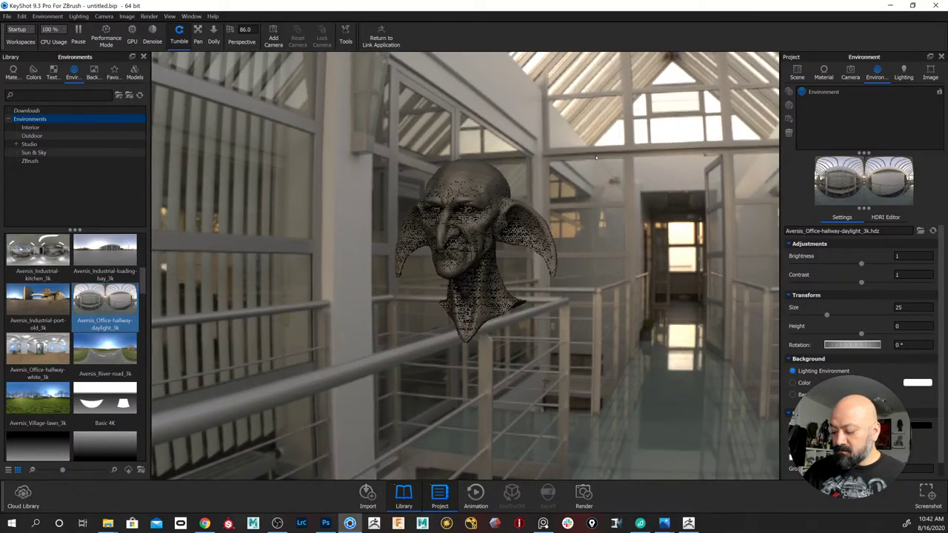
pyautogui.scroll(2, 596, 158)
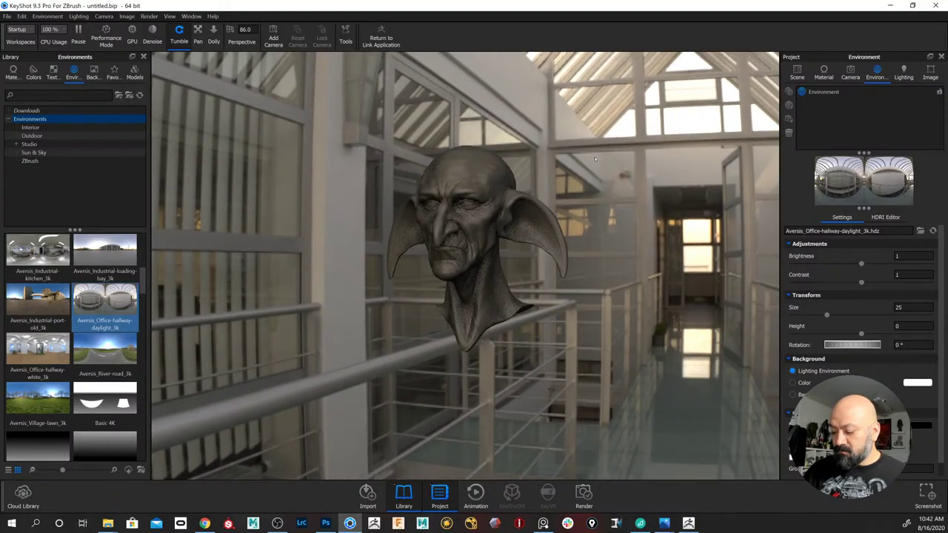
pyautogui.scroll(3, 595, 157)
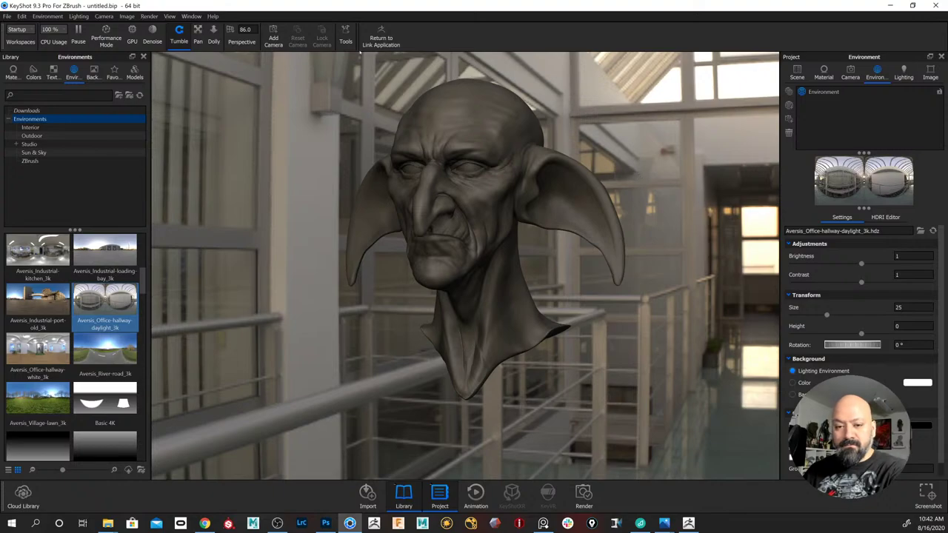
pyautogui.click(198, 33)
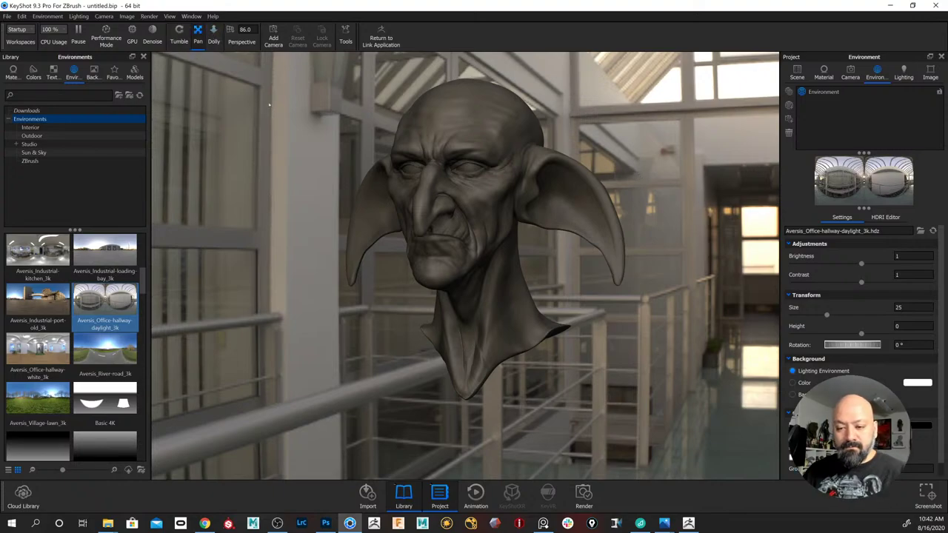
pyautogui.moveTo(279, 117); pyautogui.dragTo(283, 146)
pyautogui.scroll(3, 285, 145)
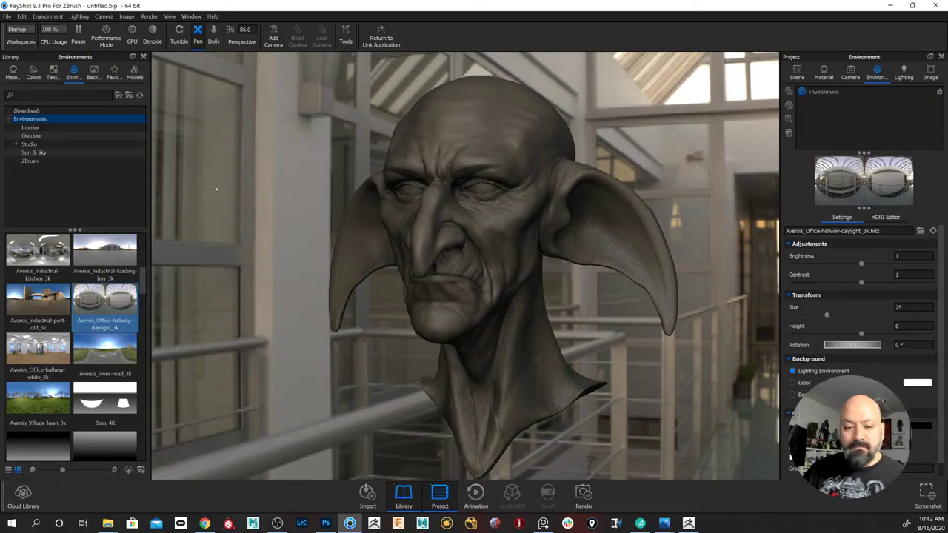
# Apply the Human Skin 2 50mm translucent library material to the whole ZBrush model in the scene
pyautogui.click(32, 70)
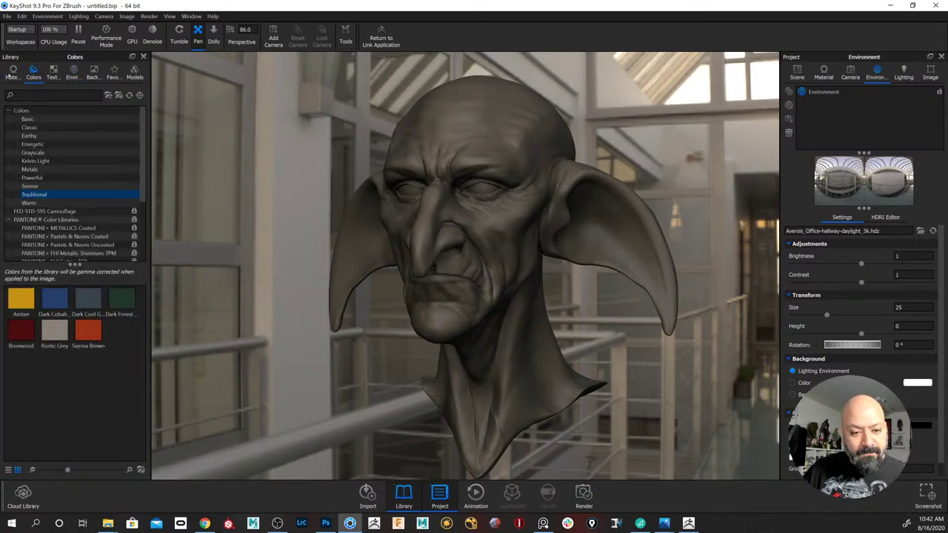
pyautogui.click(13, 74)
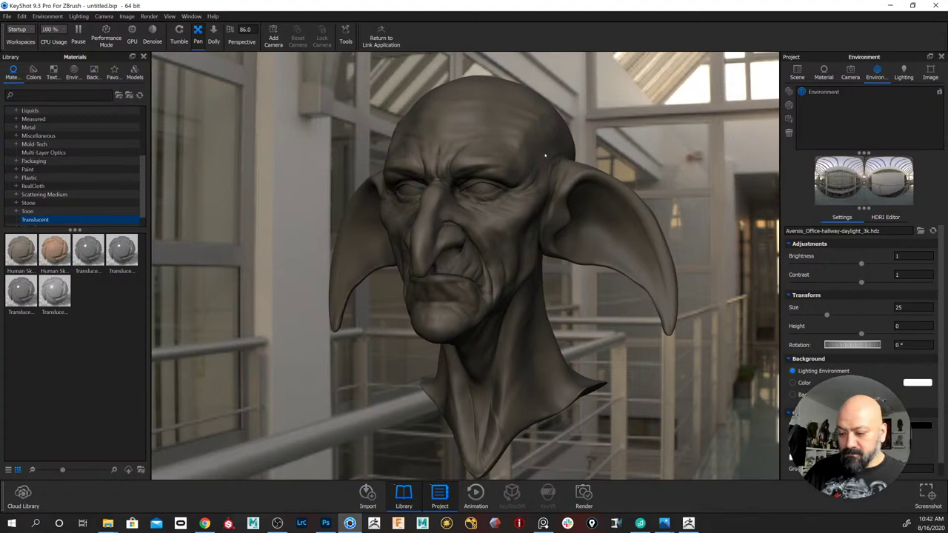
pyautogui.click(824, 71)
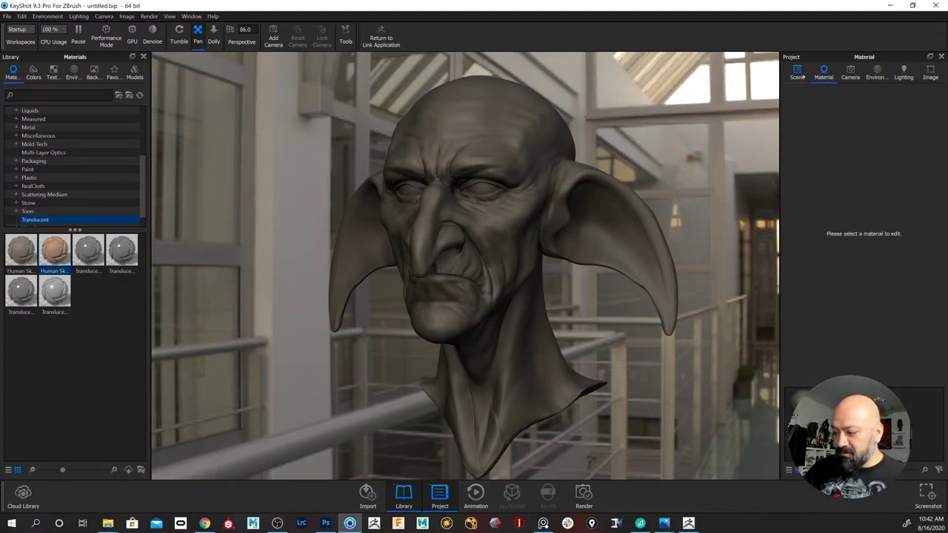
pyautogui.click(797, 72)
pyautogui.moveTo(55, 250); pyautogui.dragTo(827, 119)
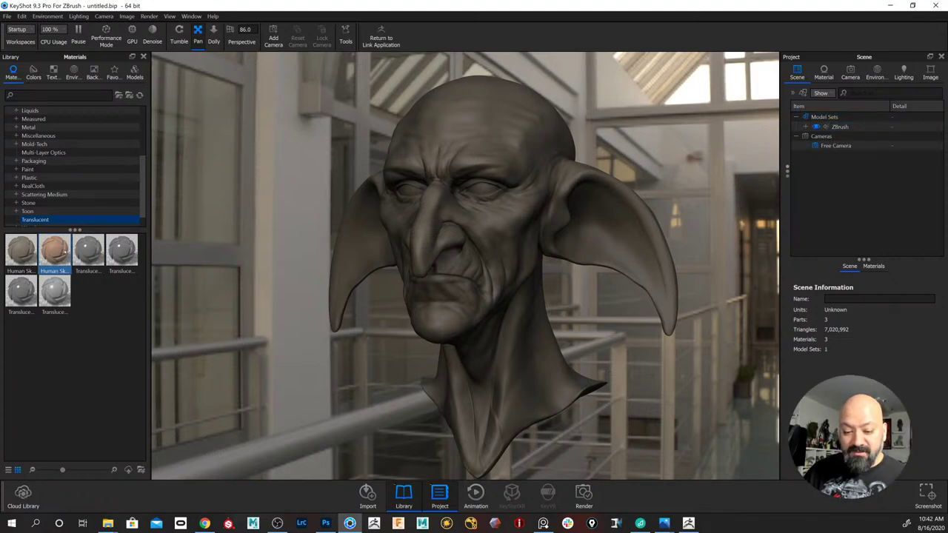
pyautogui.moveTo(55, 251); pyautogui.dragTo(840, 127)
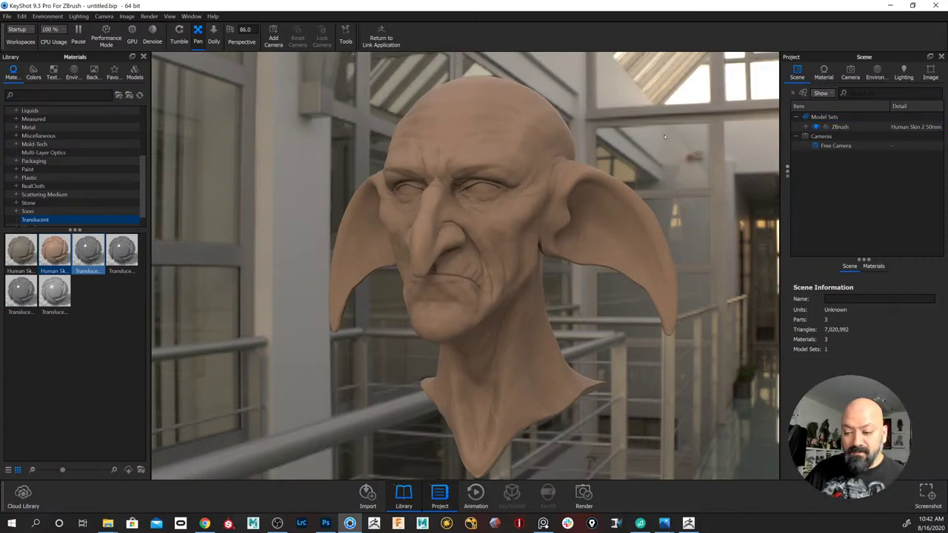
# Turn the head to face the opposite side and replace the ZBrush model's material with Human Skin 1 50mm
pyautogui.moveTo(647, 132); pyautogui.dragTo(666, 134)
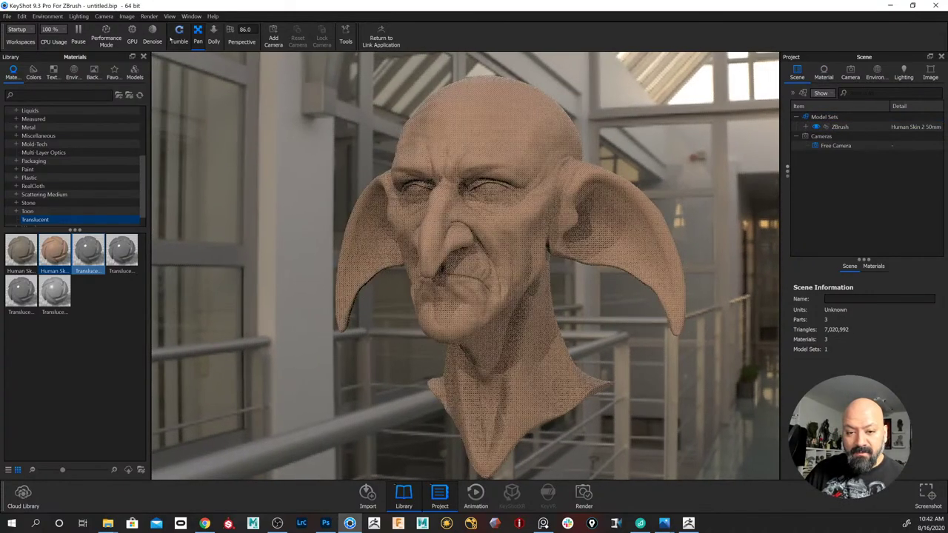
pyautogui.click(179, 33)
pyautogui.moveTo(296, 130); pyautogui.dragTo(324, 115)
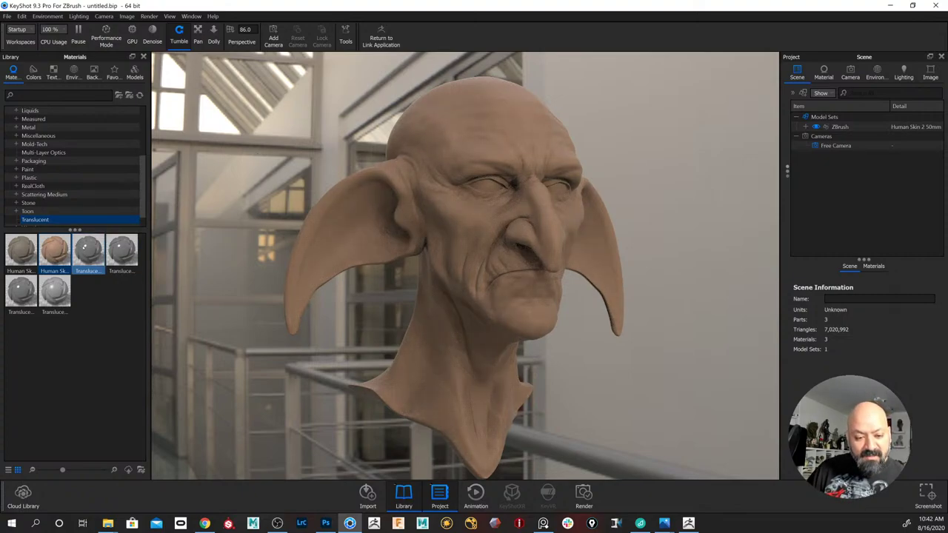
pyautogui.moveTo(21, 252); pyautogui.dragTo(824, 120)
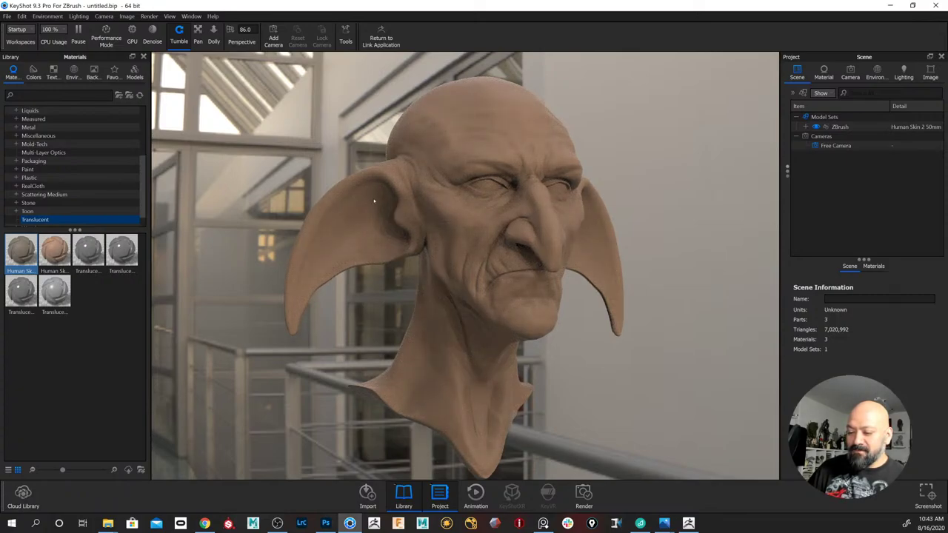
pyautogui.moveTo(21, 251); pyautogui.dragTo(836, 127)
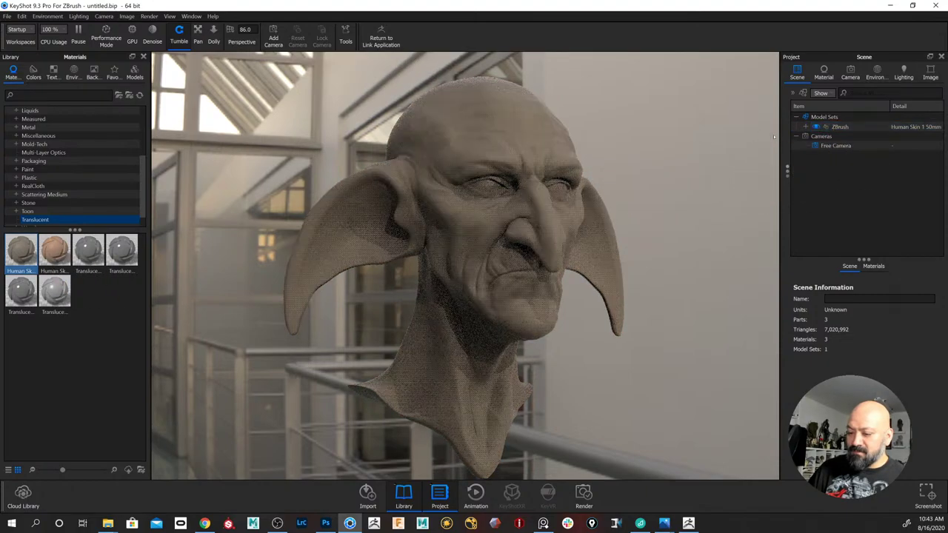
# Set the translucency of the Human Skin 1 50mm material to 0.5
pyautogui.click(824, 72)
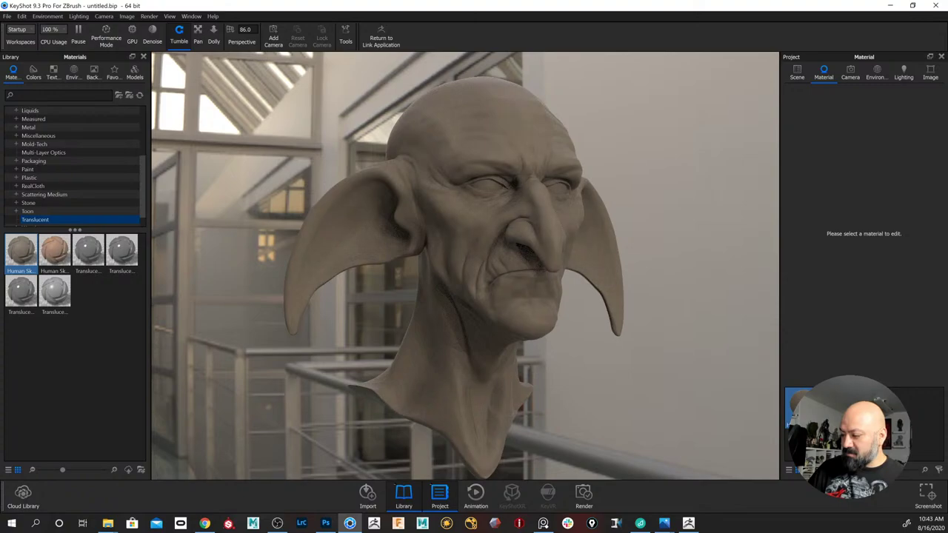
pyautogui.doubleClick(802, 408)
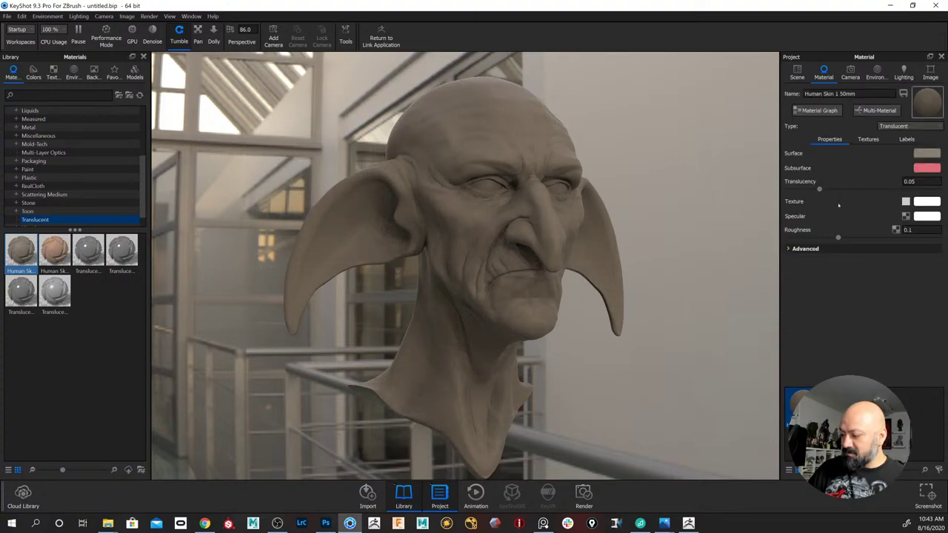
pyautogui.click(908, 182)
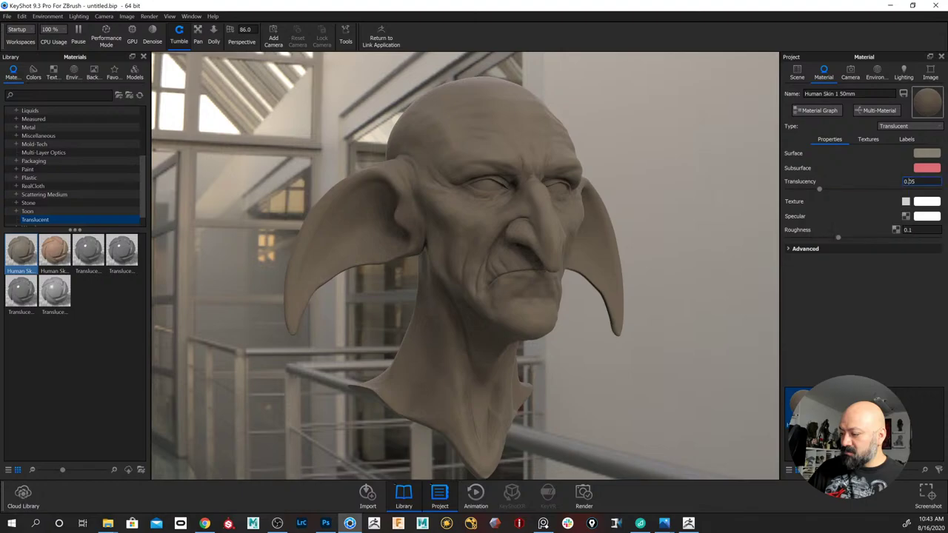
pyautogui.click(915, 182)
pyautogui.press('BackSpace')
pyautogui.press('BackSpace')
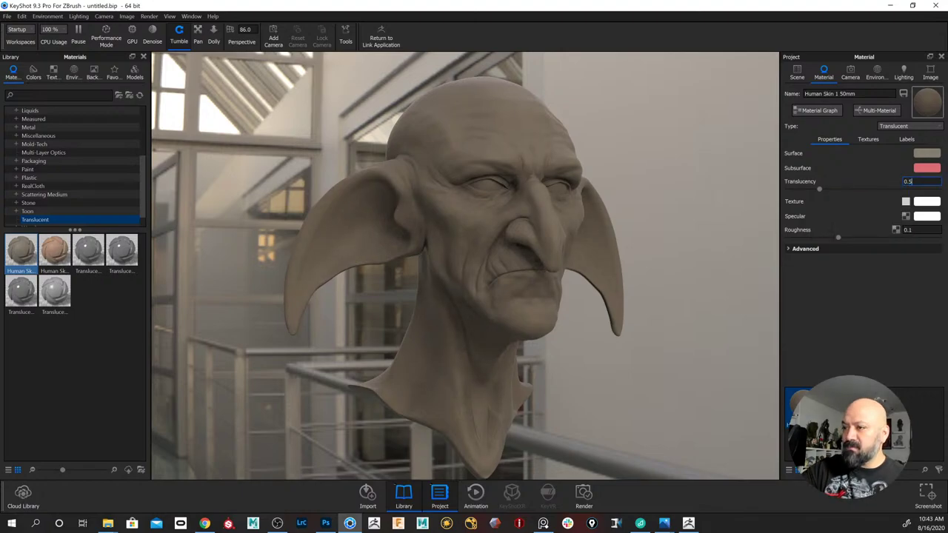
pyautogui.write('5')
pyautogui.press('Return')
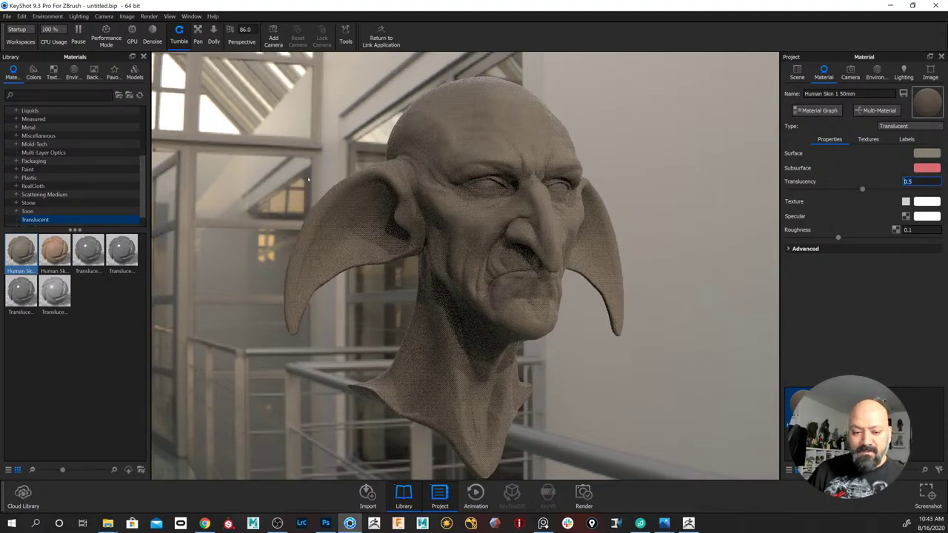
# Try lighting the head with the Aversis_Industrial-loading-bay_3k environment and the hdrmaps mountain desert environment
pyautogui.click(52, 73)
pyautogui.click(73, 72)
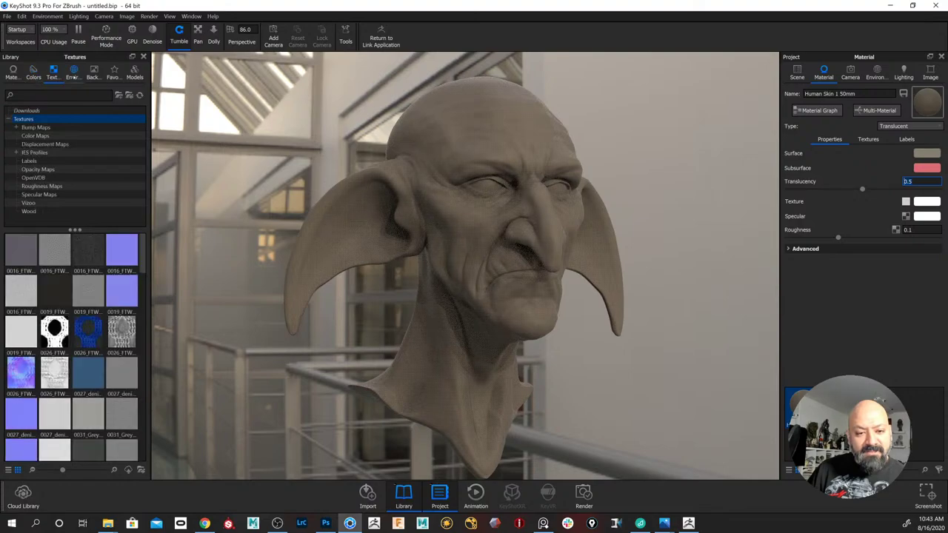
pyautogui.moveTo(97, 259); pyautogui.dragTo(255, 235)
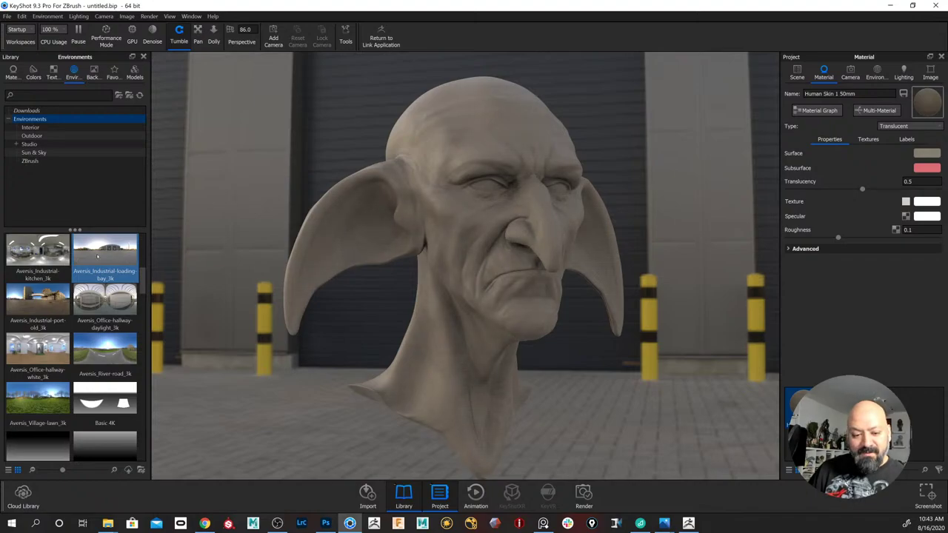
pyautogui.scroll(-5, 87, 340)
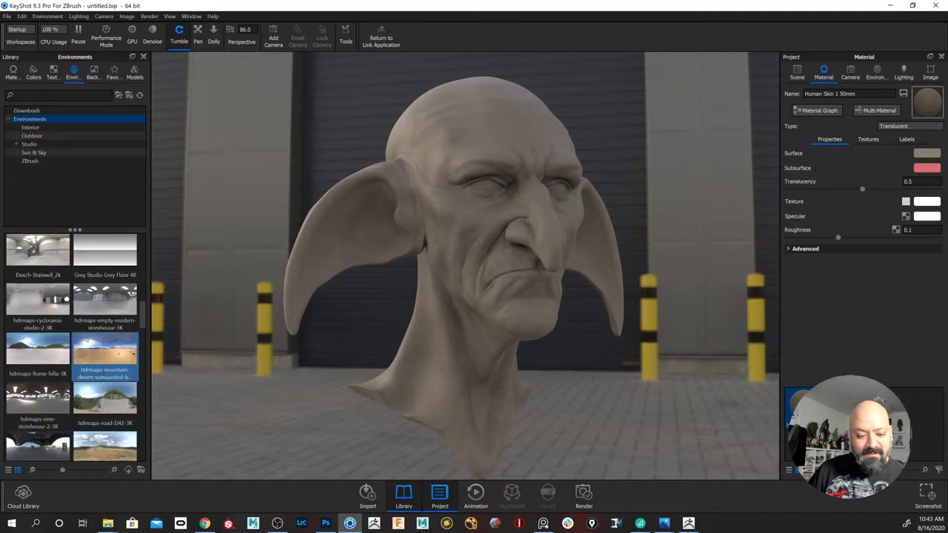
pyautogui.moveTo(106, 355); pyautogui.dragTo(229, 287)
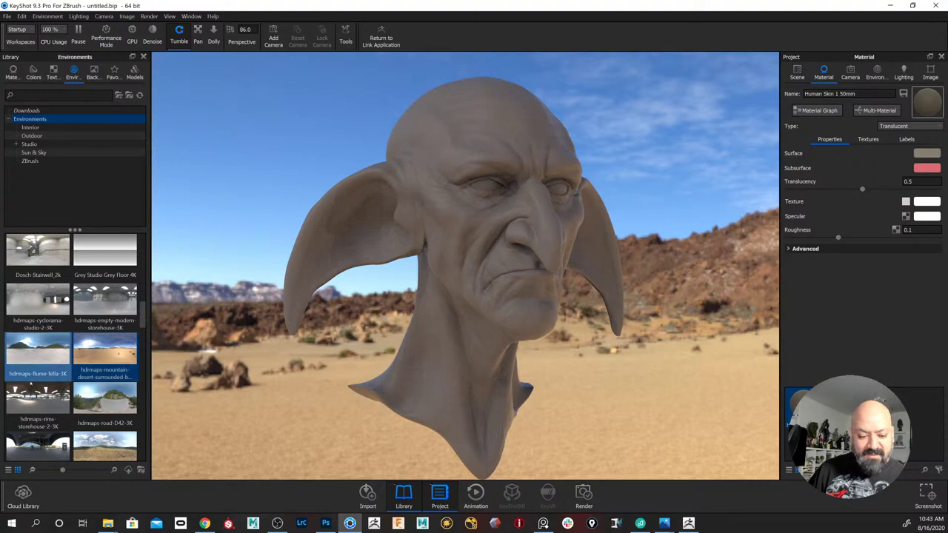
# Light the head with the hdrmaps-sports-hall-in-the-shadow-3K environment and open its settings
pyautogui.click(38, 400)
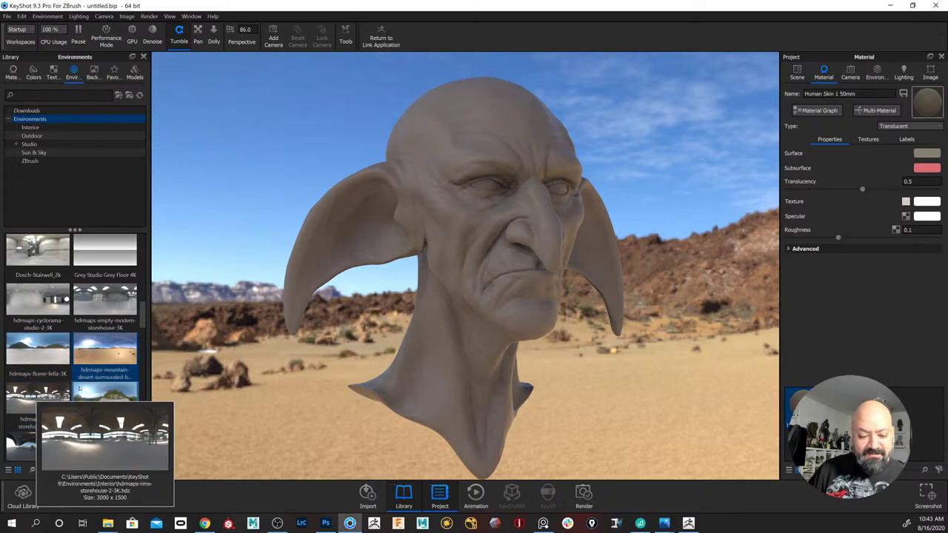
pyautogui.scroll(-3, 29, 307)
pyautogui.click(29, 307)
pyautogui.moveTo(30, 307); pyautogui.dragTo(255, 237)
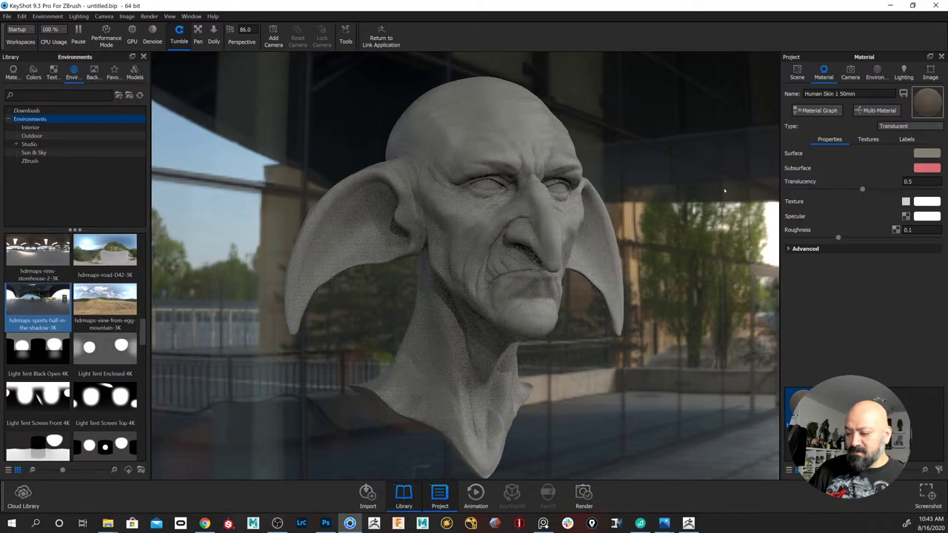
pyautogui.click(876, 71)
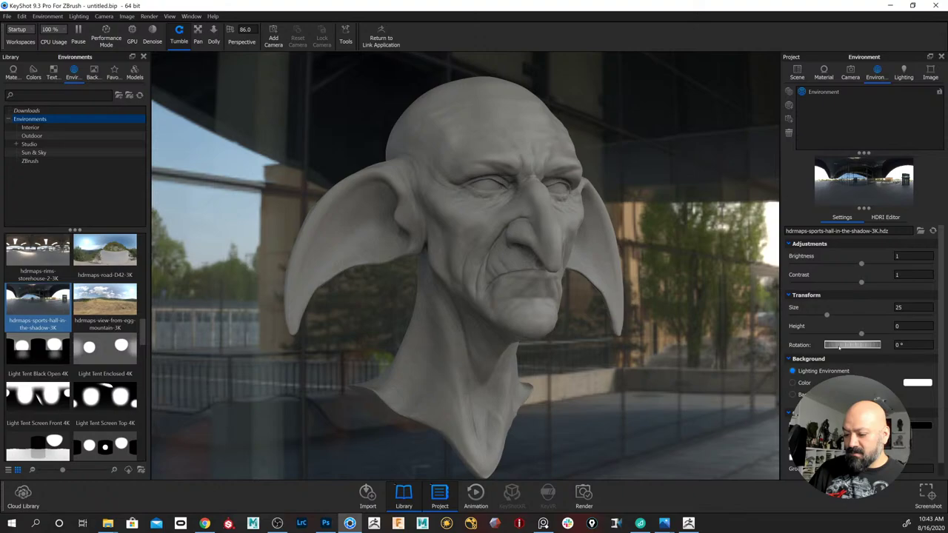
# Apply the Human Skin 2 50mm material to the head and set its translucency to 5
pyautogui.click(12, 71)
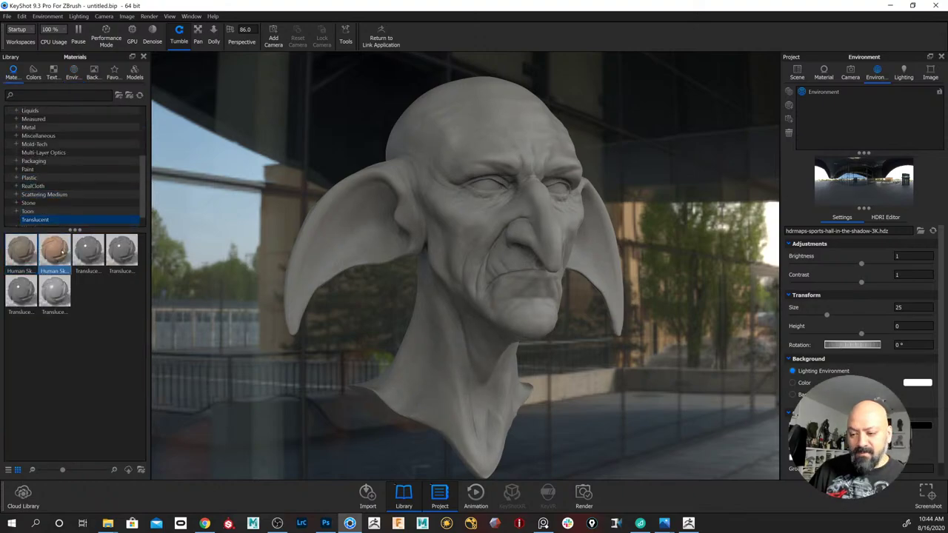
pyautogui.moveTo(63, 252); pyautogui.dragTo(448, 167)
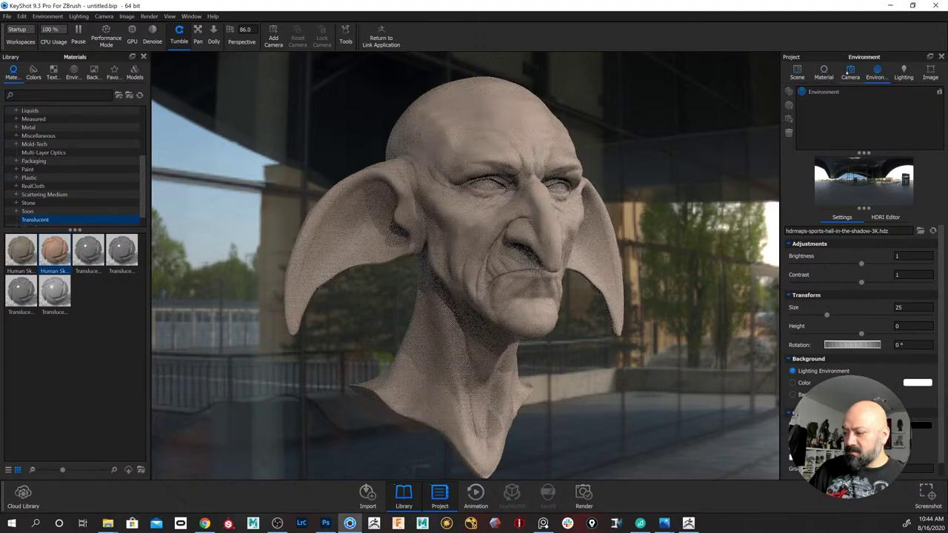
pyautogui.click(824, 72)
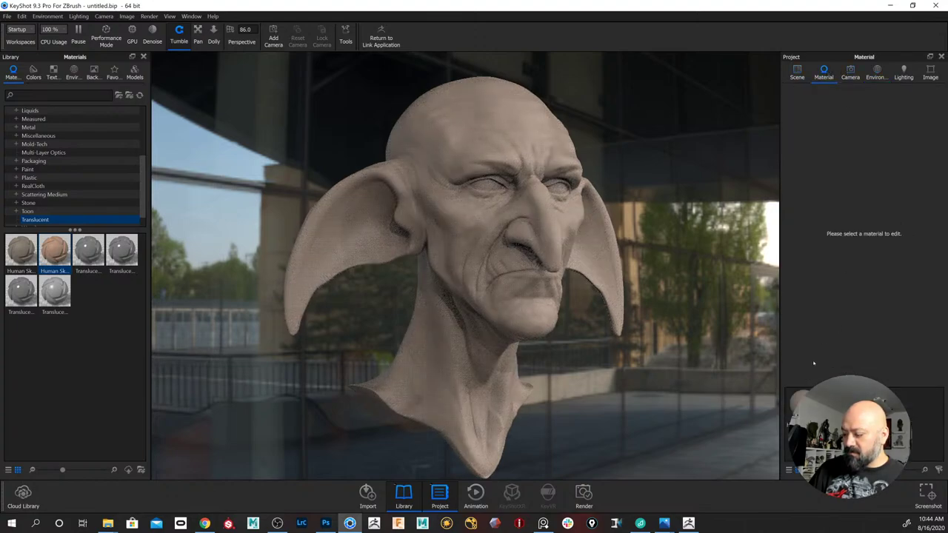
pyautogui.doubleClick(801, 404)
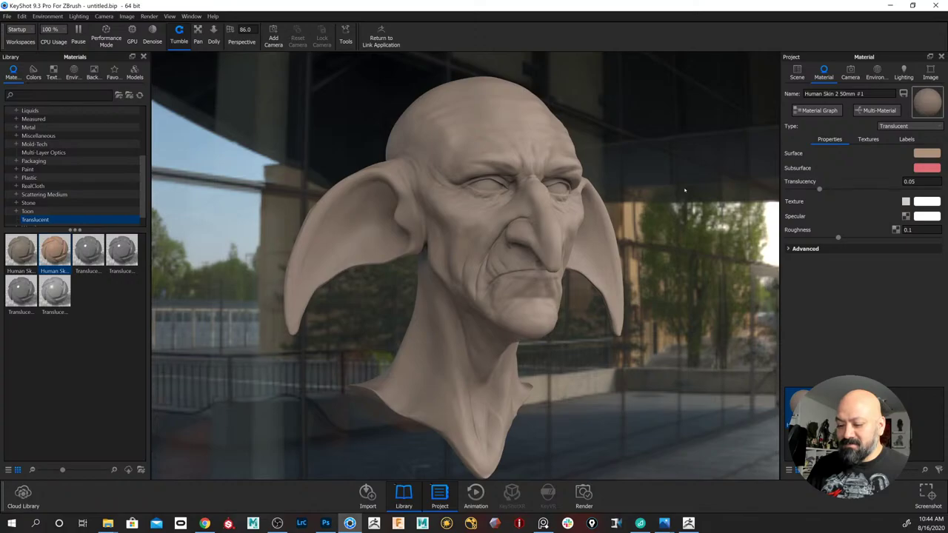
pyautogui.moveTo(685, 191)
pyautogui.mouseDown()
pyautogui.moveTo(653, 188)
pyautogui.moveTo(687, 186)
pyautogui.mouseUp()
pyautogui.click(921, 181)
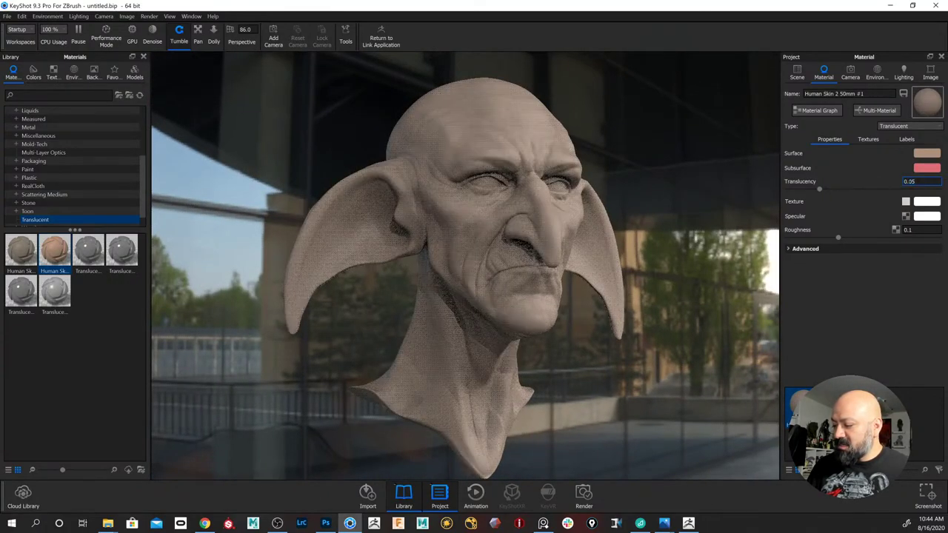
pyautogui.moveTo(917, 181); pyautogui.dragTo(870, 182)
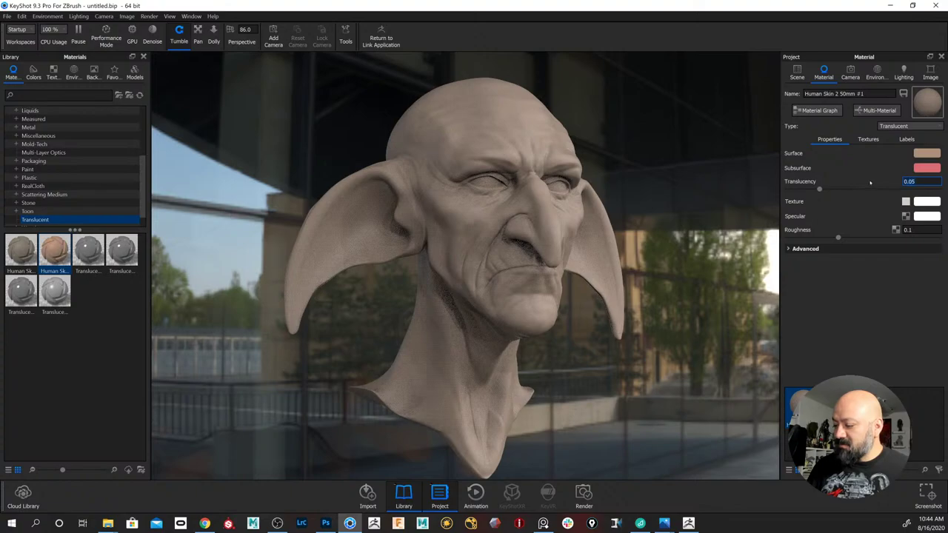
pyautogui.write('5')
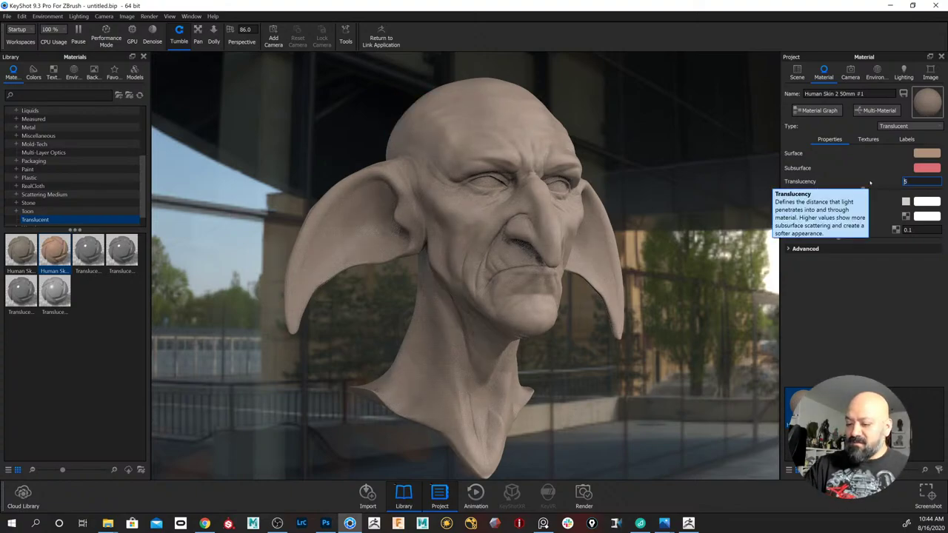
pyautogui.press('Return')
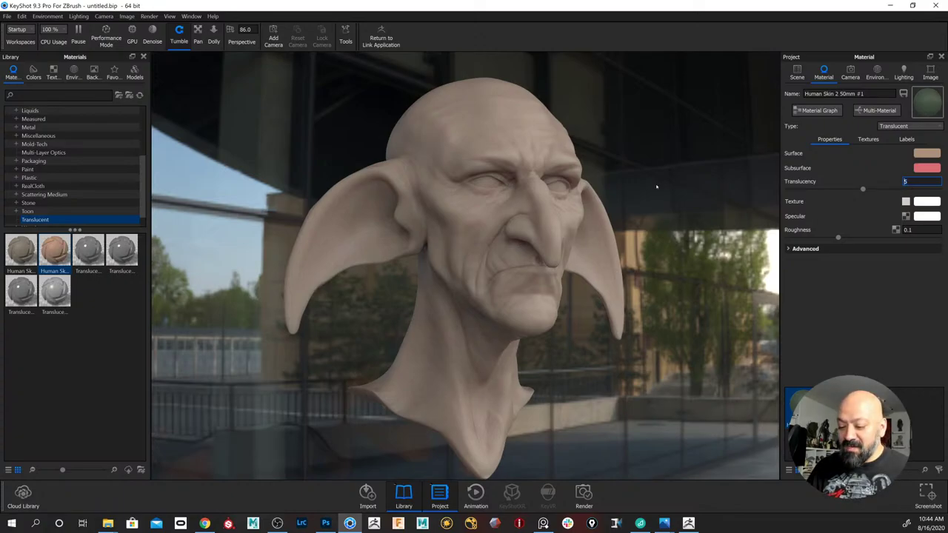
# Turn the head back to the opposite three-quarter view, light it with the Materials 4K environment, and open the environment settings
pyautogui.moveTo(656, 187); pyautogui.dragTo(685, 143)
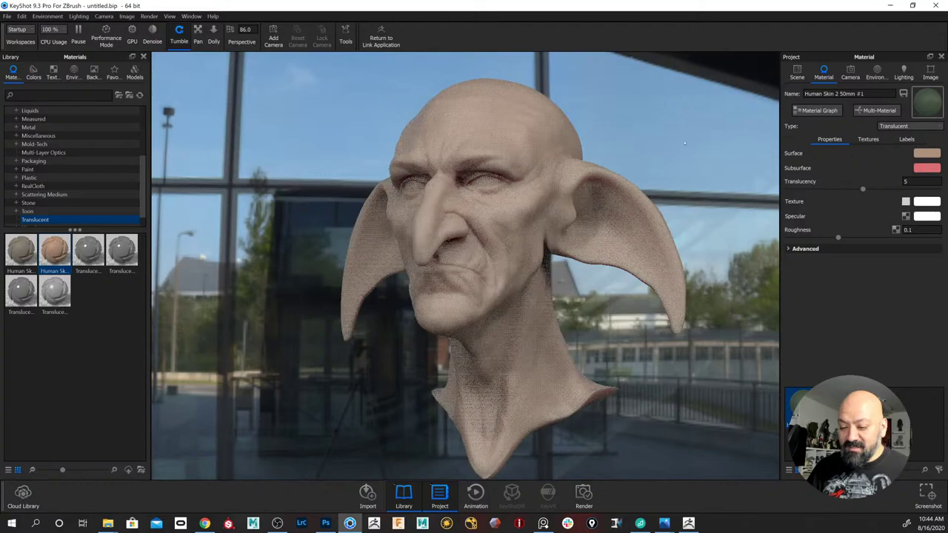
pyautogui.moveTo(685, 142); pyautogui.dragTo(672, 143, button='middle')
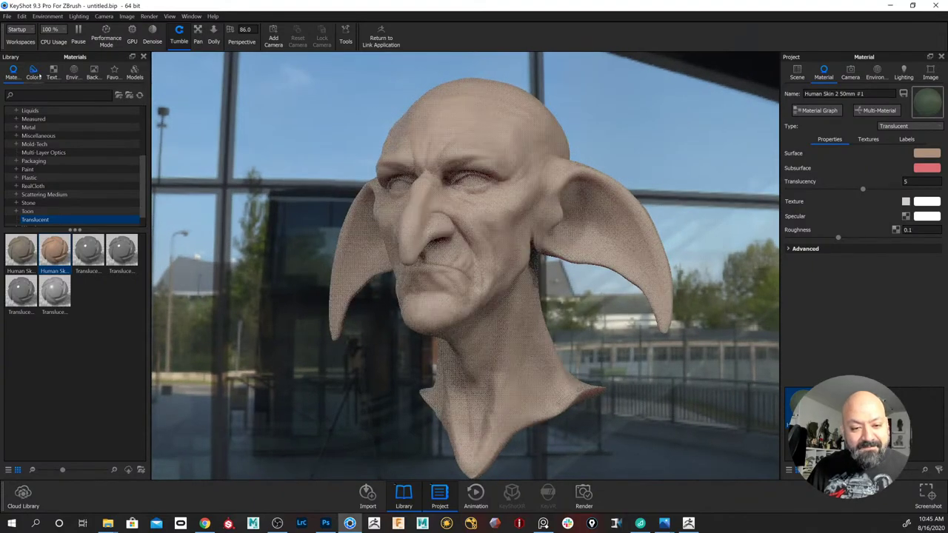
pyautogui.click(53, 72)
pyautogui.click(72, 72)
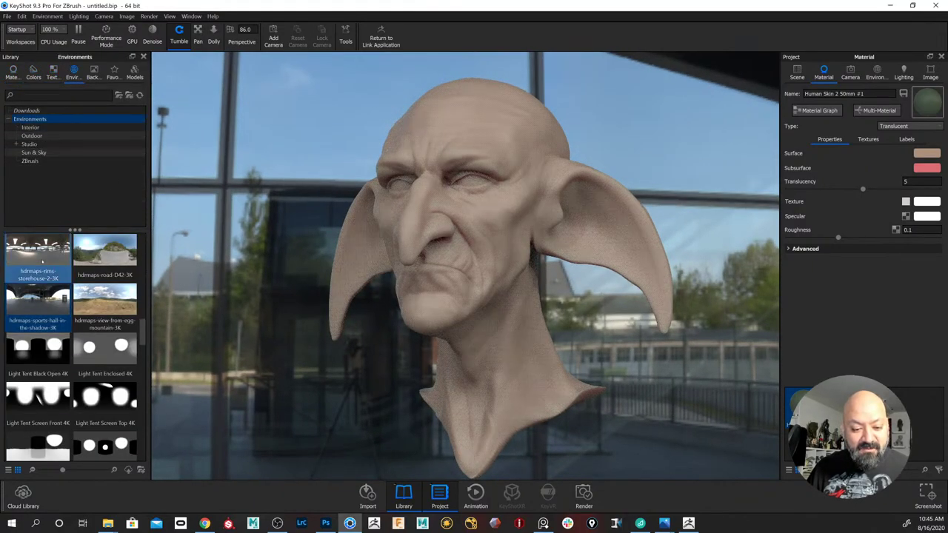
pyautogui.scroll(-4, 74, 348)
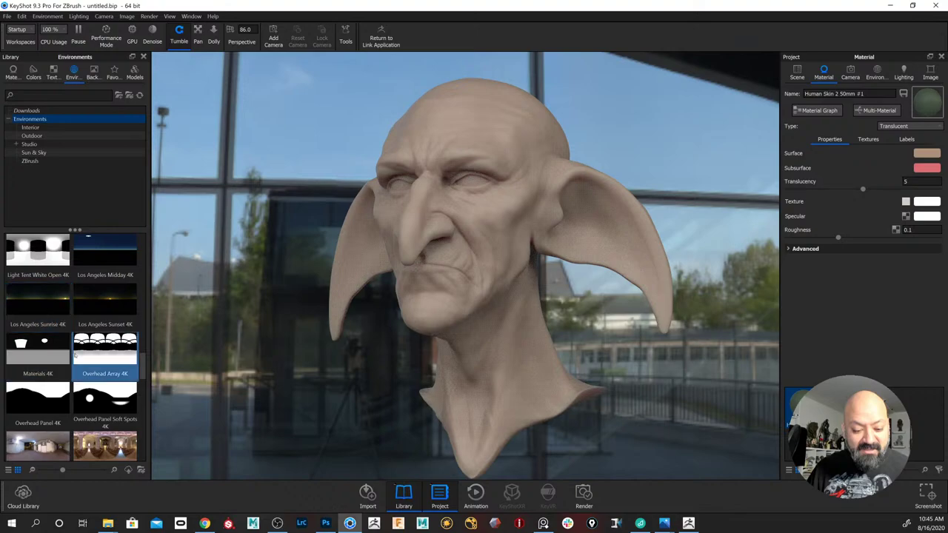
pyautogui.moveTo(37, 348); pyautogui.dragTo(225, 305)
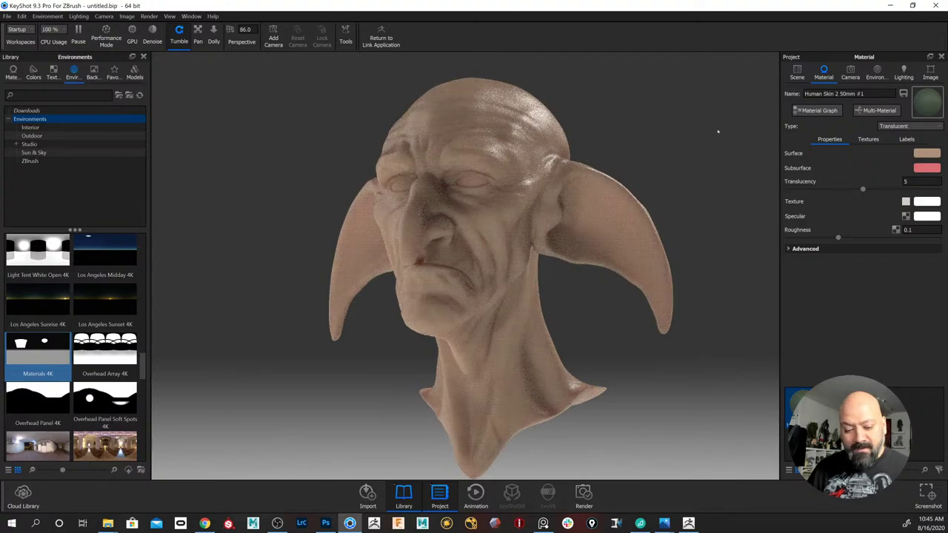
pyautogui.click(876, 71)
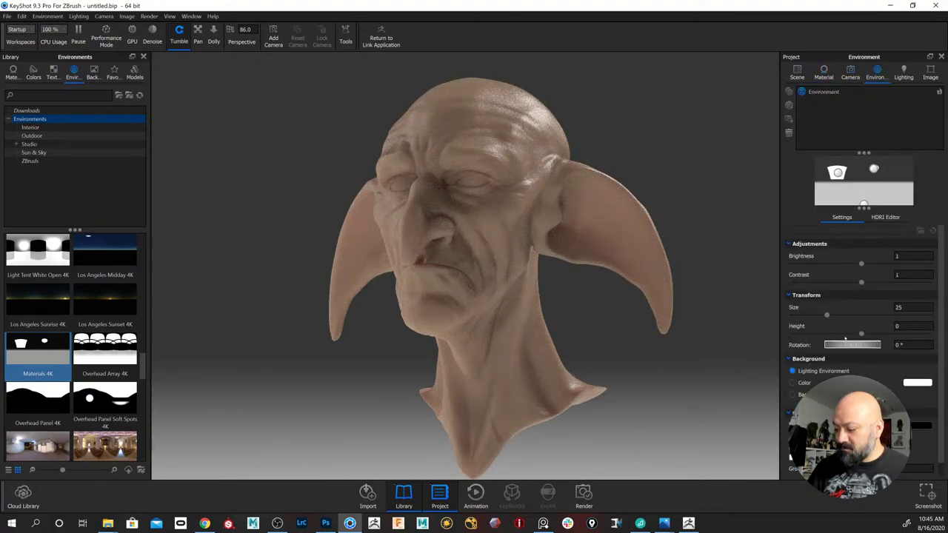
# Rotate the Materials 4K environment to 181°, and try the Overhead Panel 4K environment rotated to 38.5°
pyautogui.moveTo(844, 345)
pyautogui.mouseDown()
pyautogui.moveTo(859, 346)
pyautogui.moveTo(848, 346)
pyautogui.mouseUp()
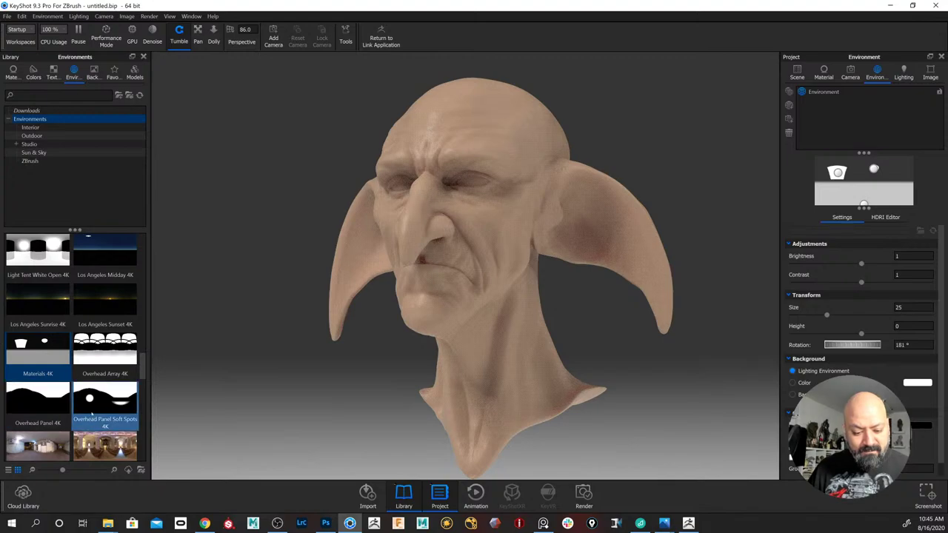
pyautogui.moveTo(37, 400); pyautogui.dragTo(193, 380)
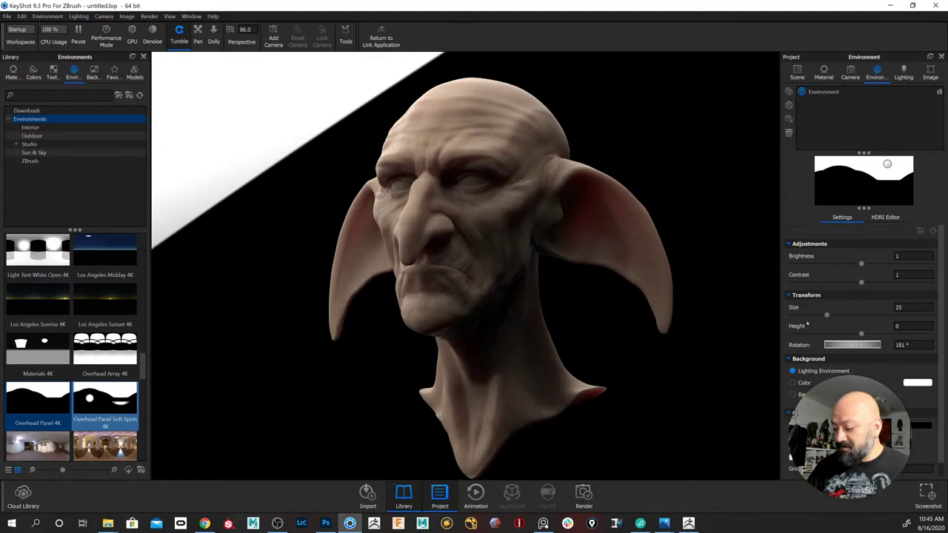
pyautogui.moveTo(828, 347); pyautogui.dragTo(863, 345)
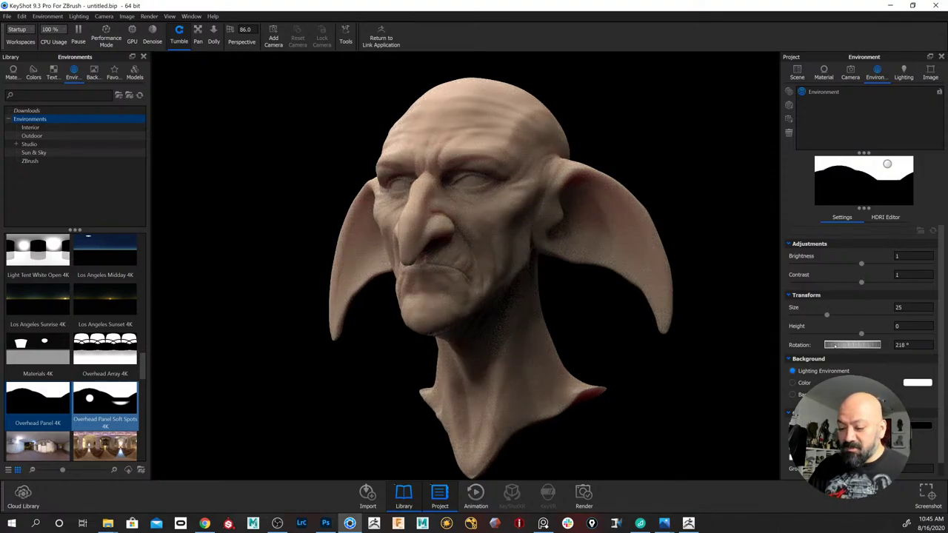
pyautogui.moveTo(834, 345); pyautogui.dragTo(890, 345)
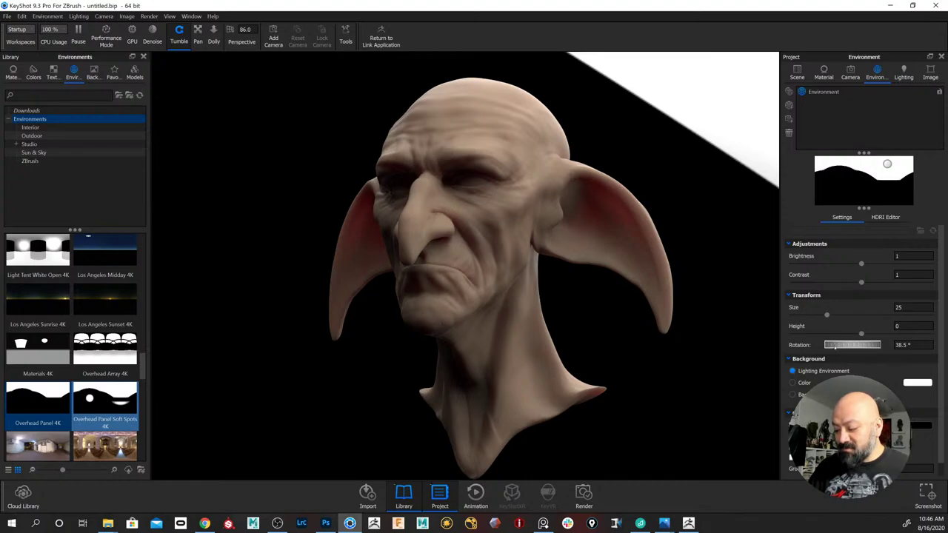
# Try lighting the head with the Overhead Array 4K, pixologic_convention_center_3 and pixologic_gnomon_2 environments
pyautogui.moveTo(104, 348); pyautogui.dragTo(246, 333)
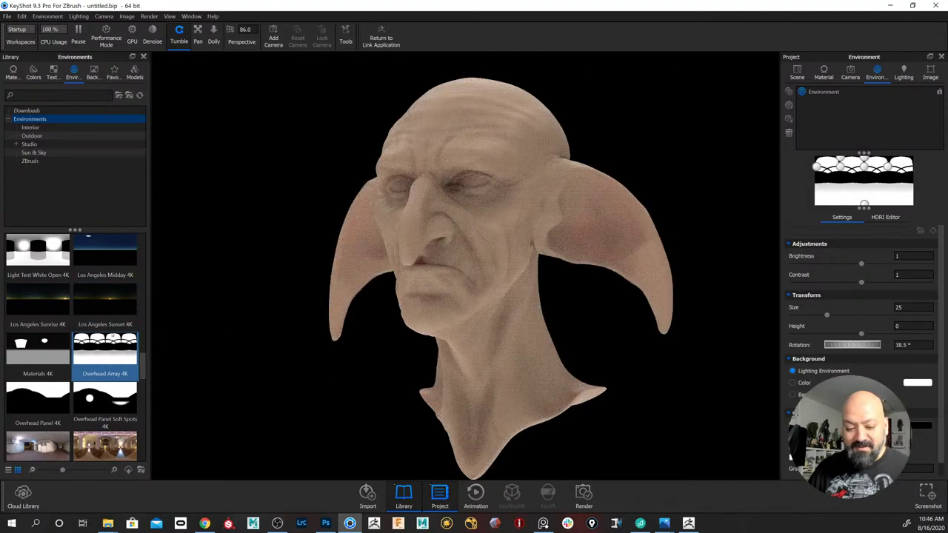
pyautogui.scroll(-5, 111, 339)
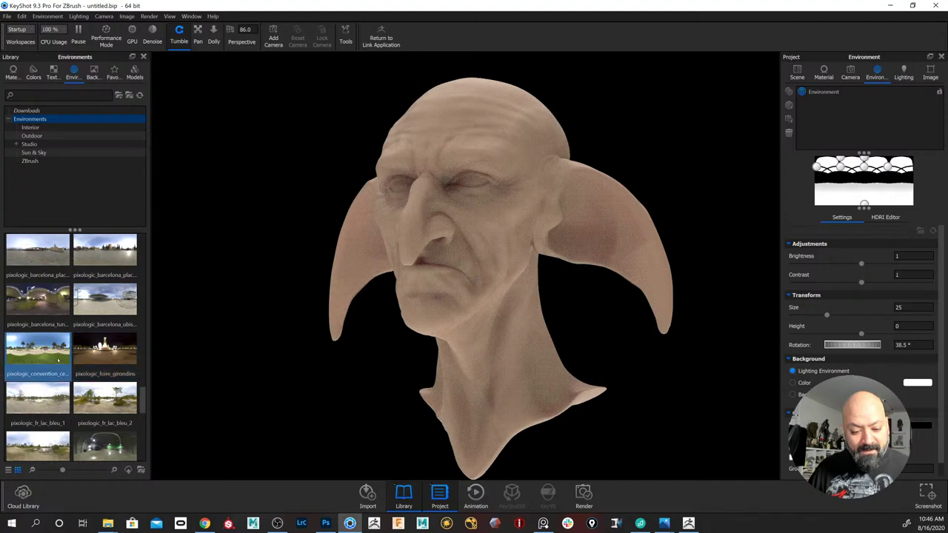
pyautogui.moveTo(37, 352); pyautogui.dragTo(238, 345)
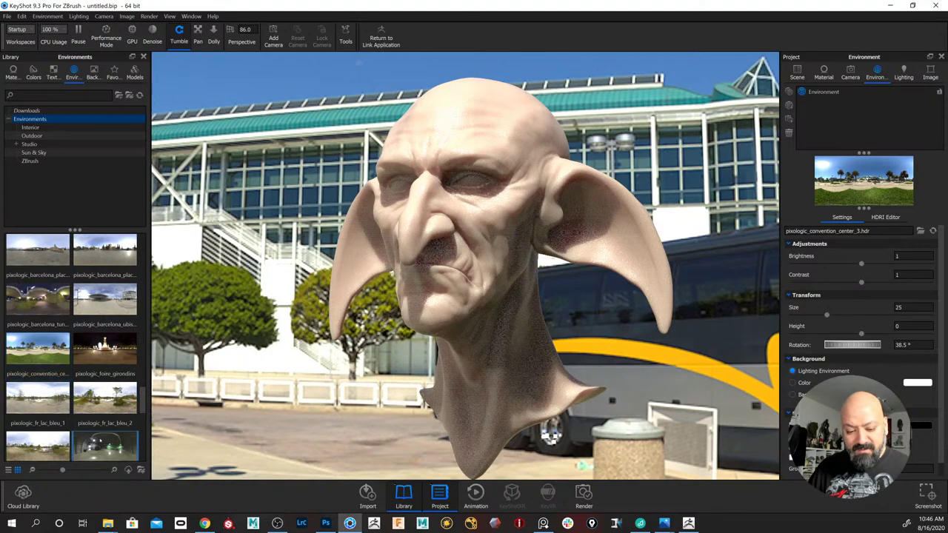
pyautogui.moveTo(104, 445); pyautogui.dragTo(203, 409)
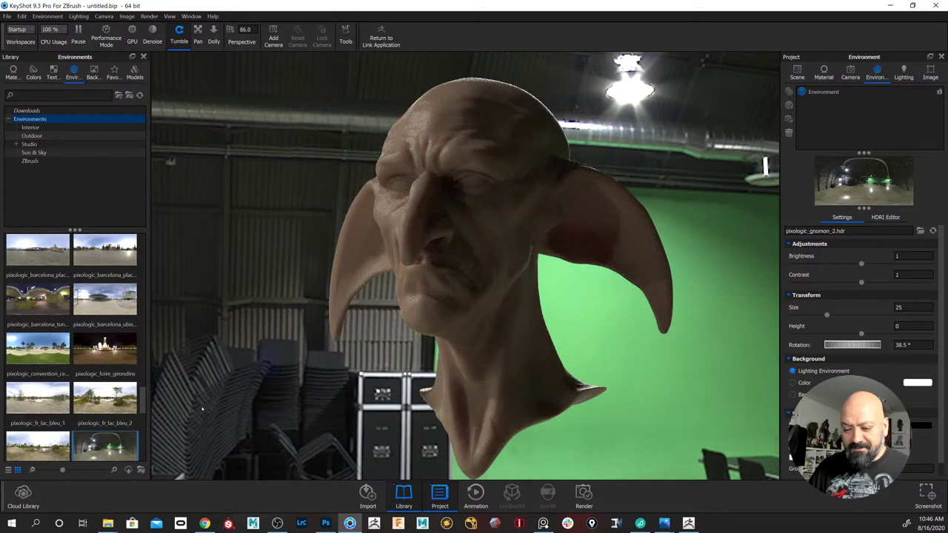
# Pause the real-time render, switch to ZBrush, and lower the head sculpt to subdivision level 4
pyautogui.click(77, 36)
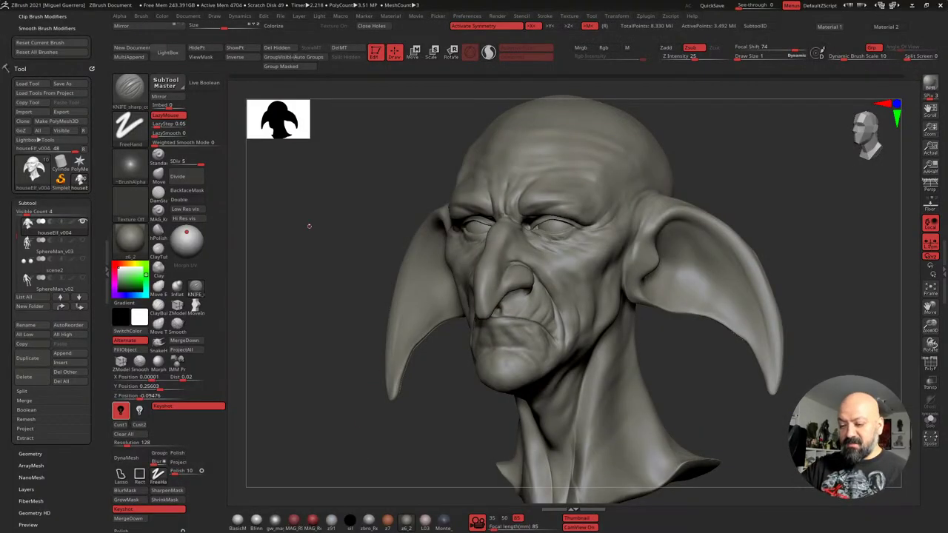
pyautogui.moveTo(309, 226)
pyautogui.mouseDown()
pyautogui.moveTo(336, 247)
pyautogui.moveTo(294, 285)
pyautogui.mouseUp()
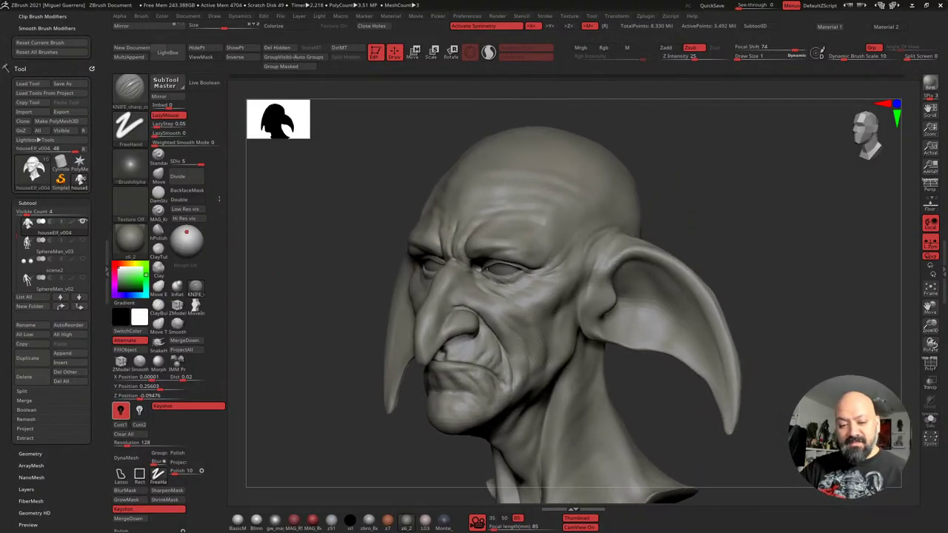
pyautogui.hotkey('shift', 'd')
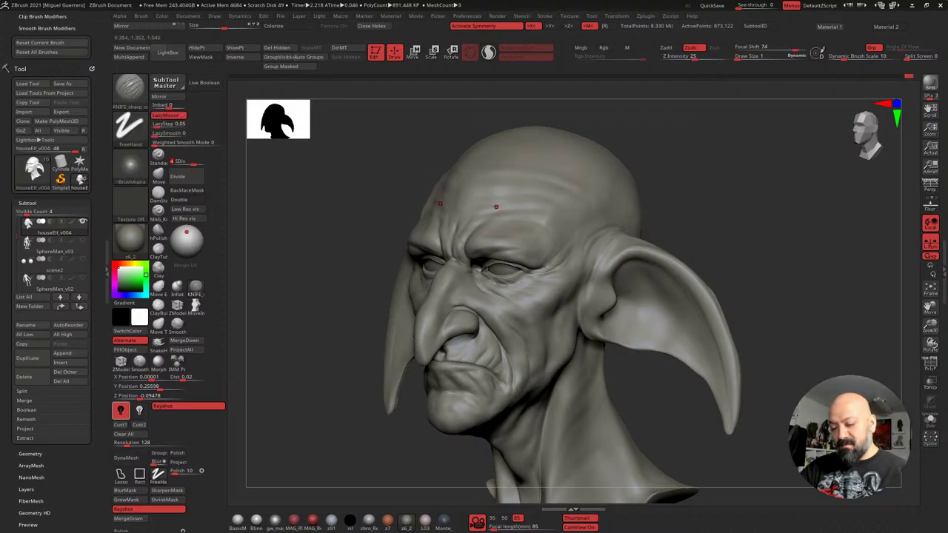
# Smooth out the horizontal wrinkles across the forehead of the head sculpt
pyautogui.press('shift')
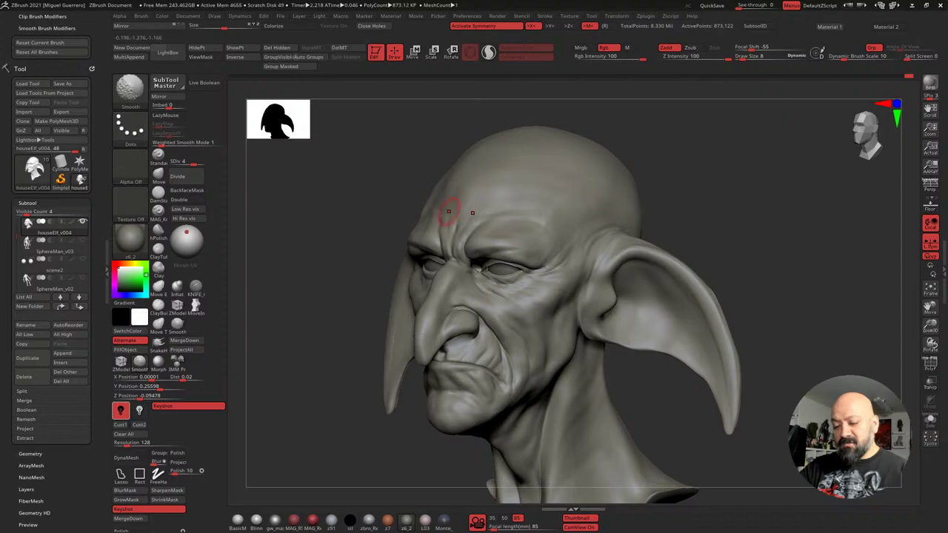
pyautogui.moveTo(330, 194); pyautogui.dragTo(386, 218)
pyautogui.press('shift')
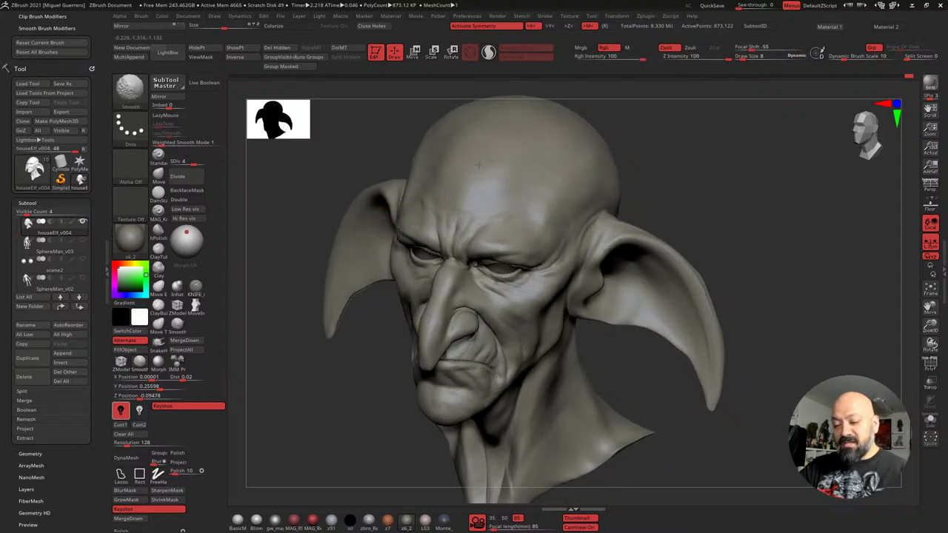
pyautogui.moveTo(567, 159); pyautogui.dragTo(437, 411, button='right')
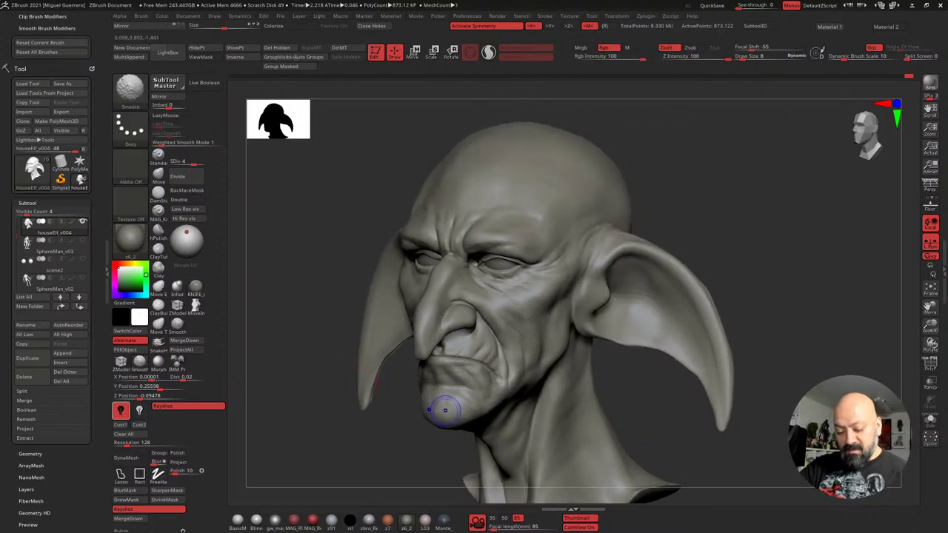
pyautogui.moveTo(436, 411)
pyautogui.keyDown('shift'); pyautogui.mouseDown()
pyautogui.moveTo(453, 414)
pyautogui.moveTo(444, 407)
pyautogui.moveTo(393, 435)
pyautogui.moveTo(362, 419)
pyautogui.mouseUp(); pyautogui.keyUp('shift')
pyautogui.keyDown('shift'); pyautogui.moveTo(461, 195); pyautogui.dragTo(481, 194); pyautogui.keyUp('shift')
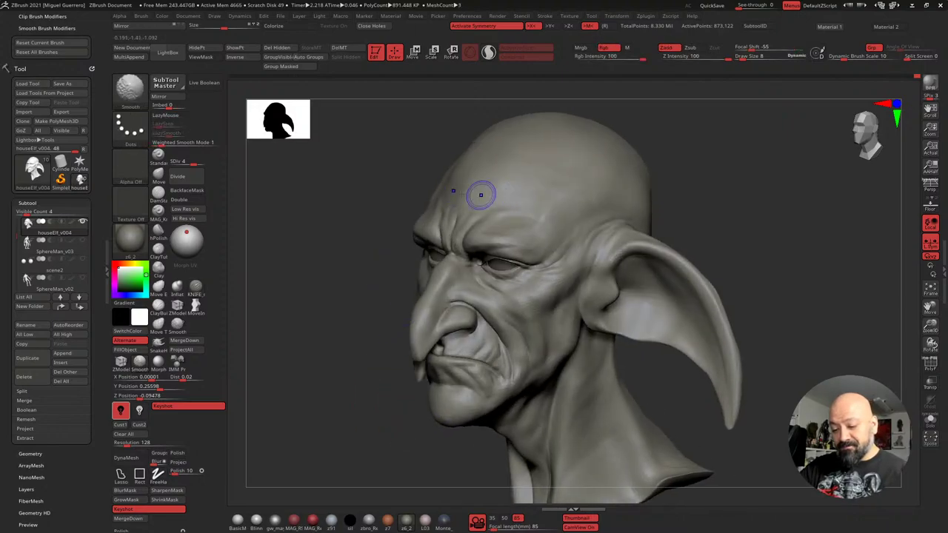
pyautogui.moveTo(323, 194); pyautogui.dragTo(372, 226)
pyautogui.moveTo(414, 182)
pyautogui.keyDown('shift'); pyautogui.mouseDown()
pyautogui.moveTo(428, 201)
pyautogui.moveTo(416, 168)
pyautogui.mouseUp(); pyautogui.keyUp('shift')
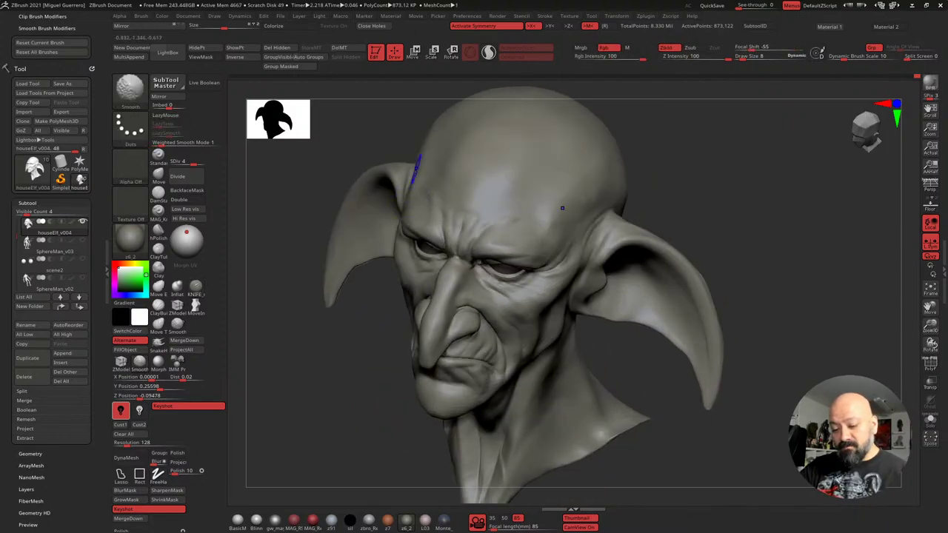
pyautogui.moveTo(326, 180); pyautogui.dragTo(287, 175)
pyautogui.moveTo(449, 185)
pyautogui.keyDown('shift'); pyautogui.mouseDown()
pyautogui.moveTo(454, 206)
pyautogui.moveTo(444, 180)
pyautogui.mouseUp(); pyautogui.keyUp('shift')
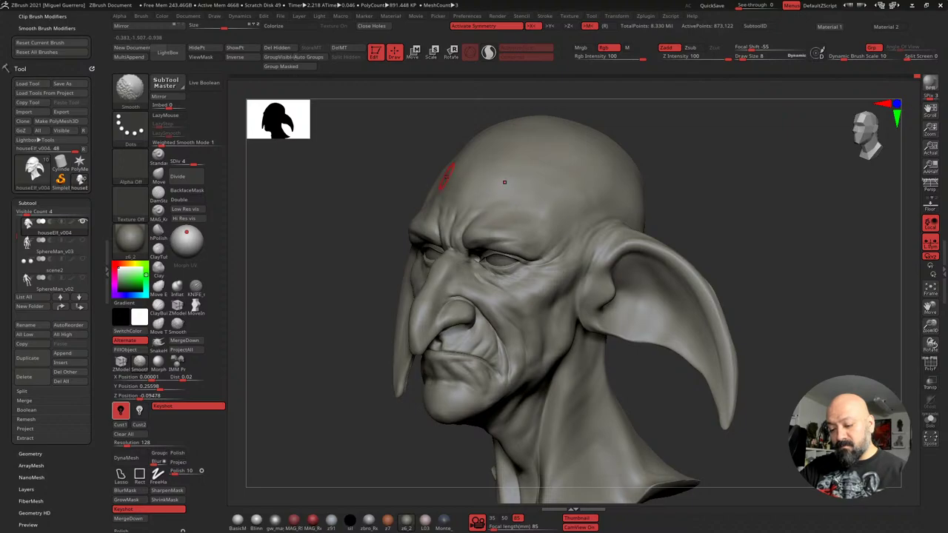
pyautogui.moveTo(278, 191)
pyautogui.mouseDown()
pyautogui.moveTo(311, 241)
pyautogui.moveTo(302, 275)
pyautogui.moveTo(333, 226)
pyautogui.moveTo(310, 283)
pyautogui.moveTo(319, 298)
pyautogui.mouseUp()
pyautogui.moveTo(316, 299); pyautogui.dragTo(237, 315, button='right')
pyautogui.moveTo(247, 495); pyautogui.dragTo(318, 258, button='right')
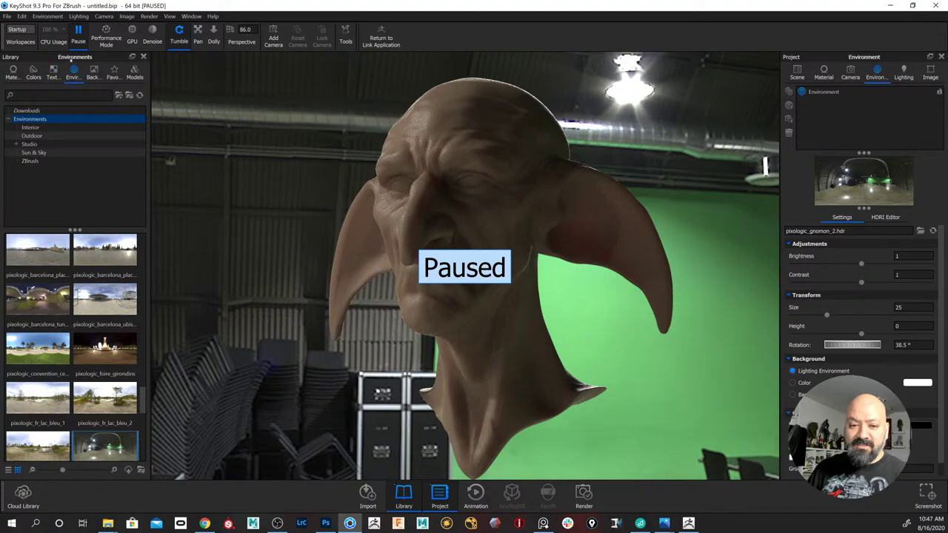
# Resume the real-time render in KeyShot, select the ZBrush model in the scene, and show its position settings
pyautogui.hotkey('shift', 'p')
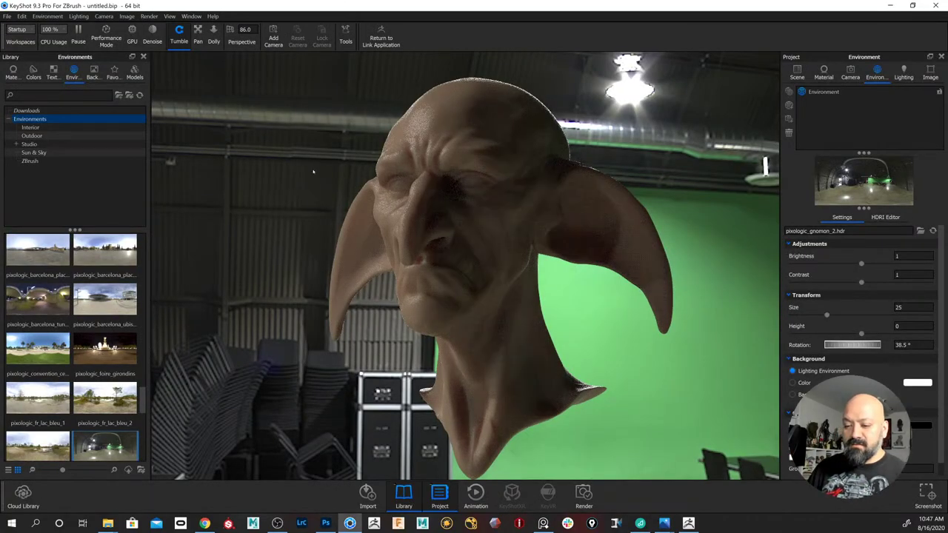
pyautogui.click(824, 72)
pyautogui.click(797, 72)
pyautogui.click(838, 127)
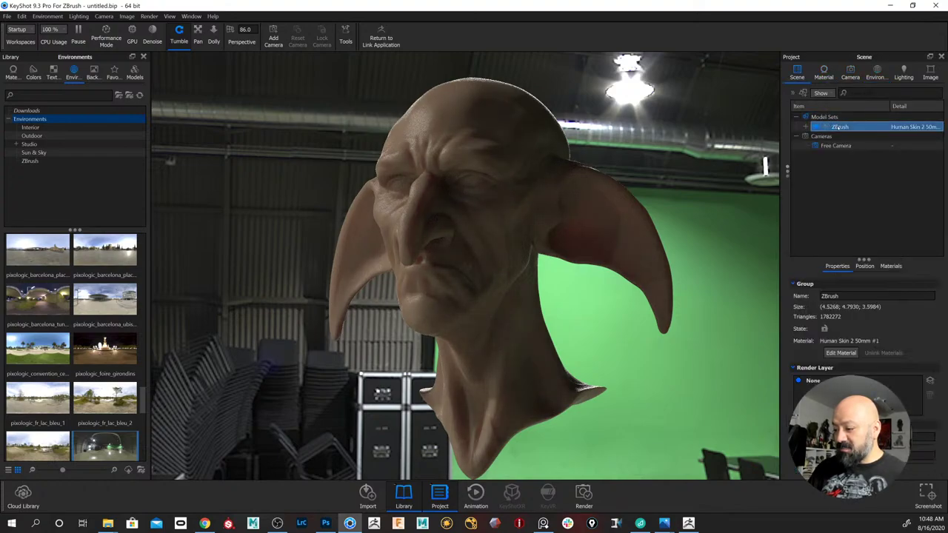
pyautogui.click(834, 118)
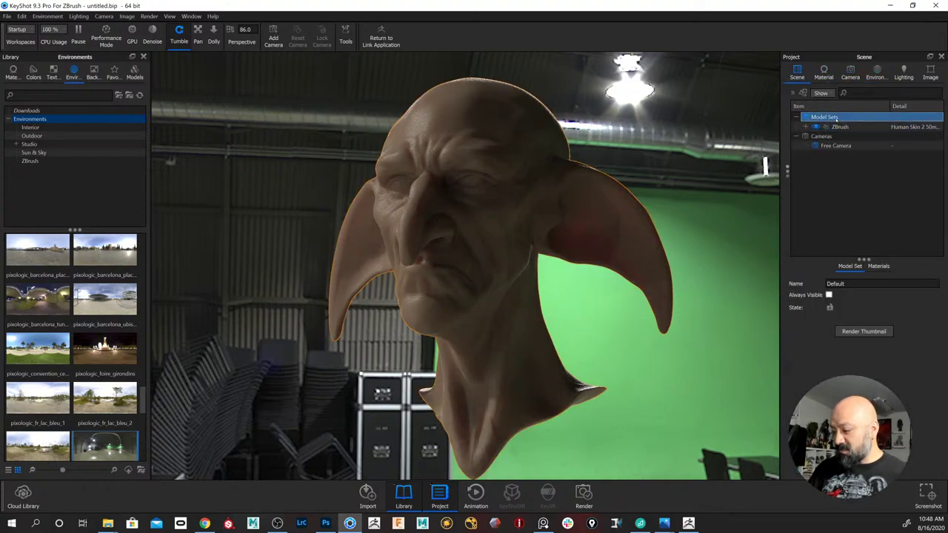
pyautogui.click(840, 128)
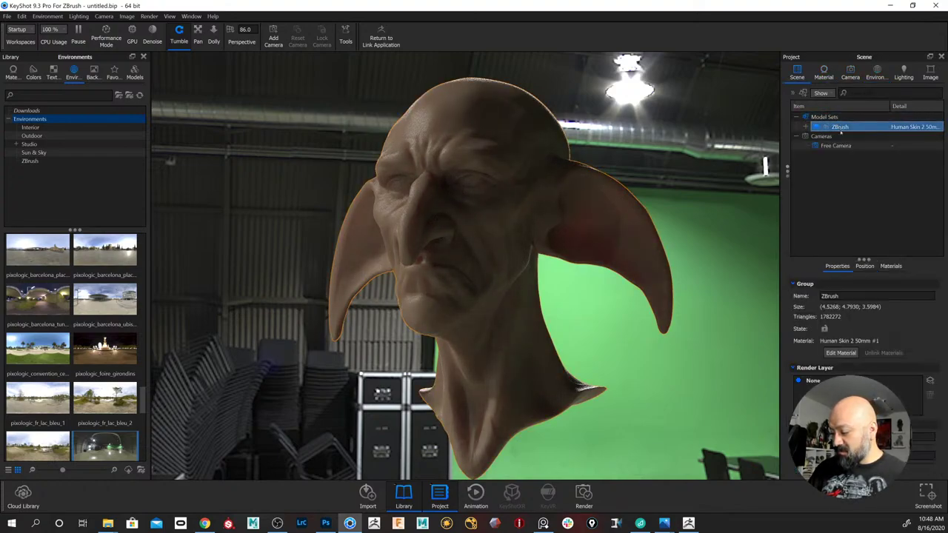
pyautogui.click(864, 266)
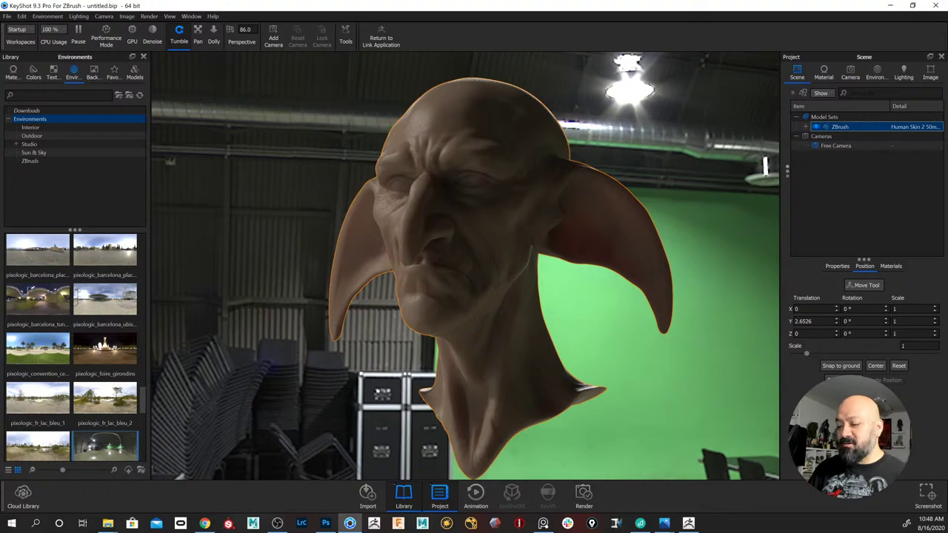
# Examine from far and near how the head sits inside the surrounding pixologic_gnomon_2 environment
pyautogui.scroll(5, 560, 298)
pyautogui.moveTo(561, 298); pyautogui.dragTo(610, 296)
pyautogui.scroll(-10, 610, 297)
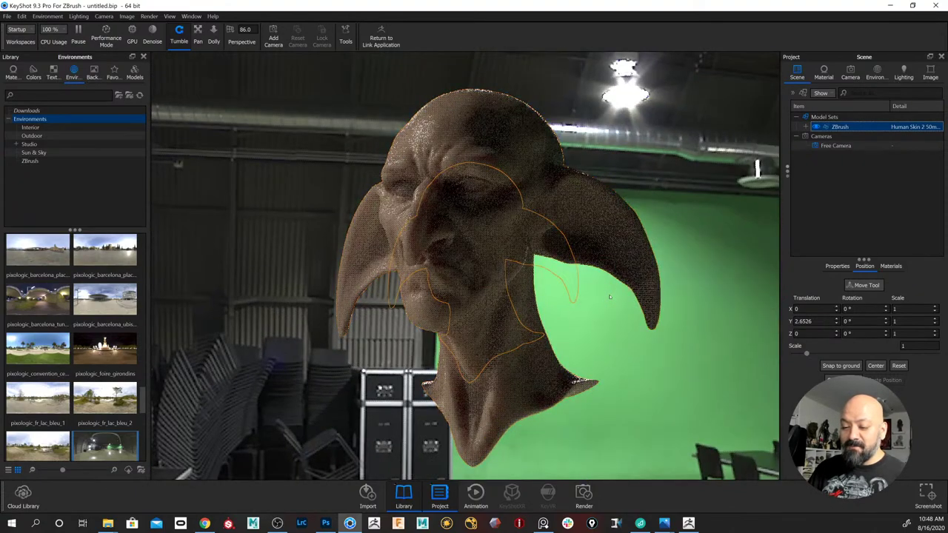
pyautogui.scroll(-5, 609, 297)
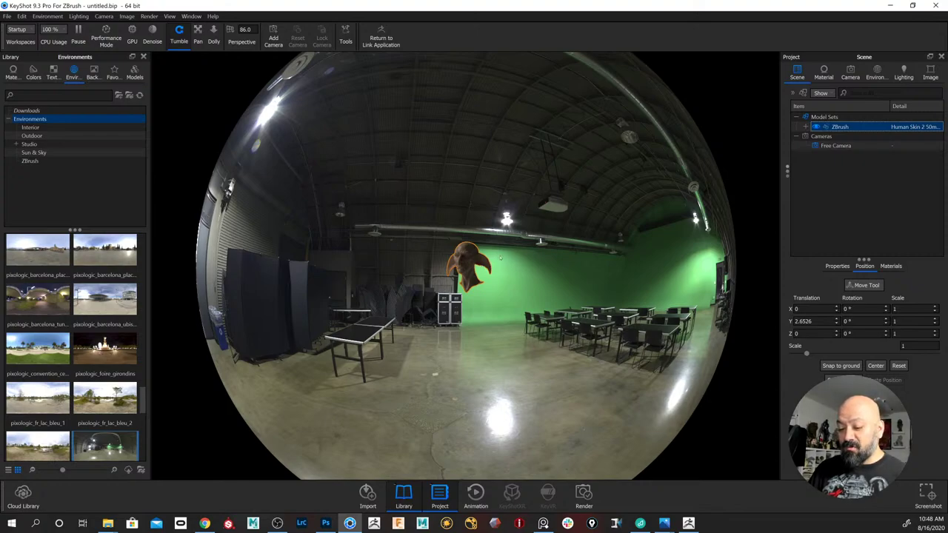
pyautogui.scroll(-2, 500, 258)
pyautogui.scroll(12, 496, 260)
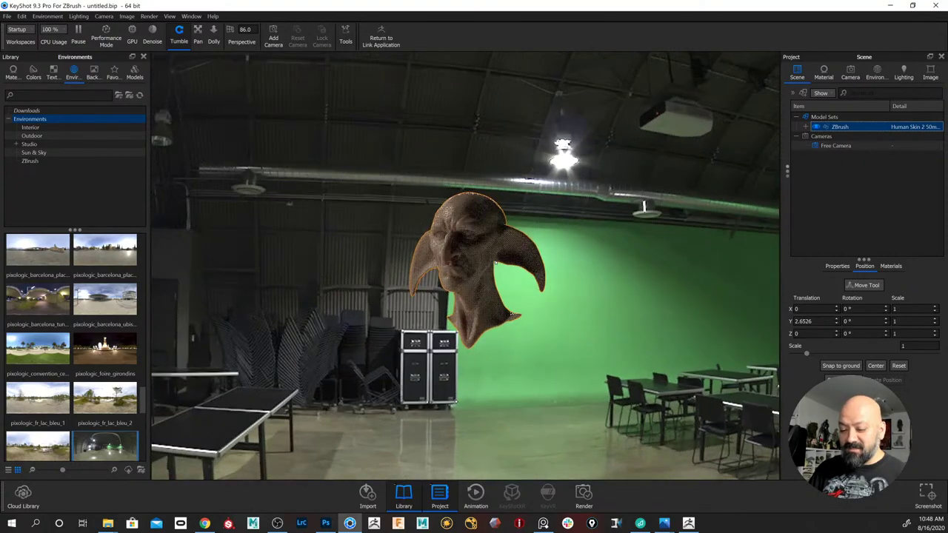
pyautogui.scroll(4, 495, 263)
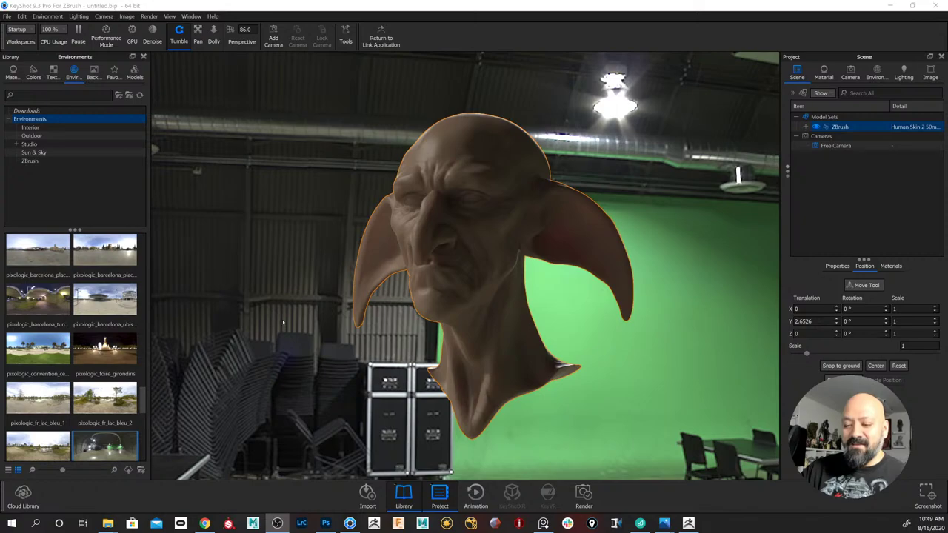
pyautogui.click(284, 321)
pyautogui.scroll(2, 286, 326)
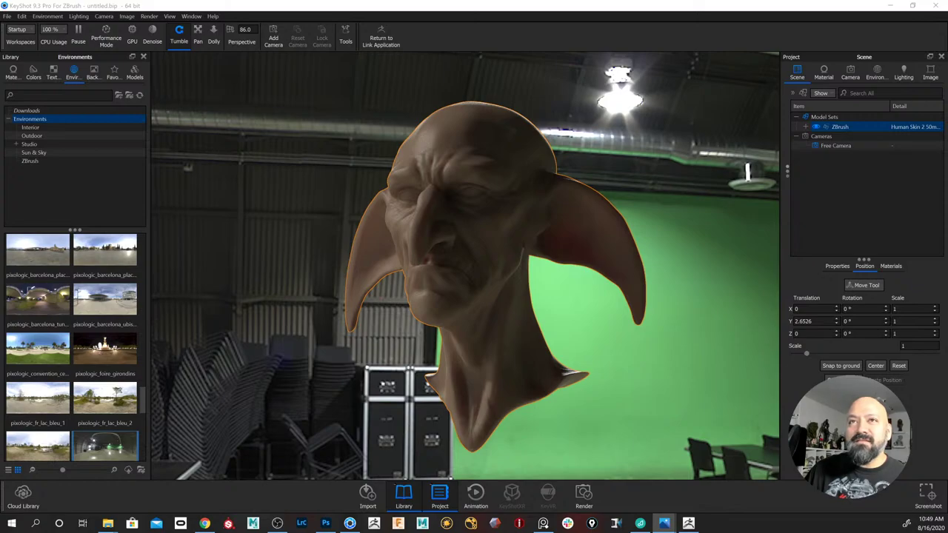
pyautogui.moveTo(370, 0); pyautogui.dragTo(470, 65)
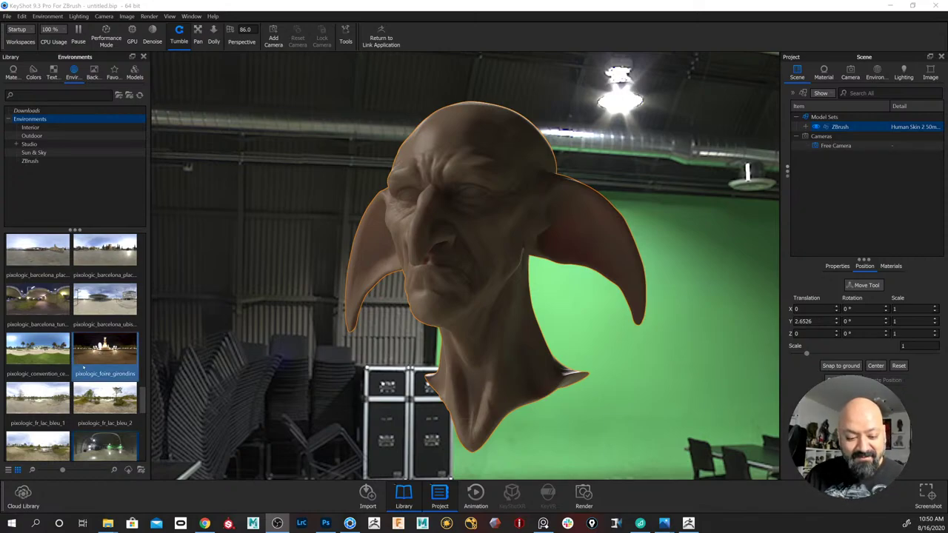
# Light the head with the pixologic_foire_girondins environment and rotate the environment to 256.5°
pyautogui.moveTo(105, 348); pyautogui.dragTo(122, 315)
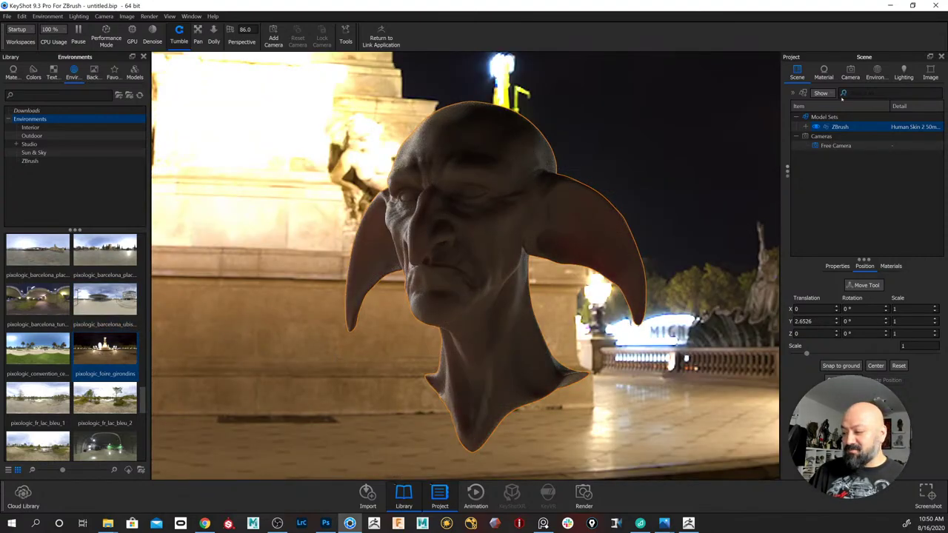
pyautogui.click(850, 73)
pyautogui.click(869, 77)
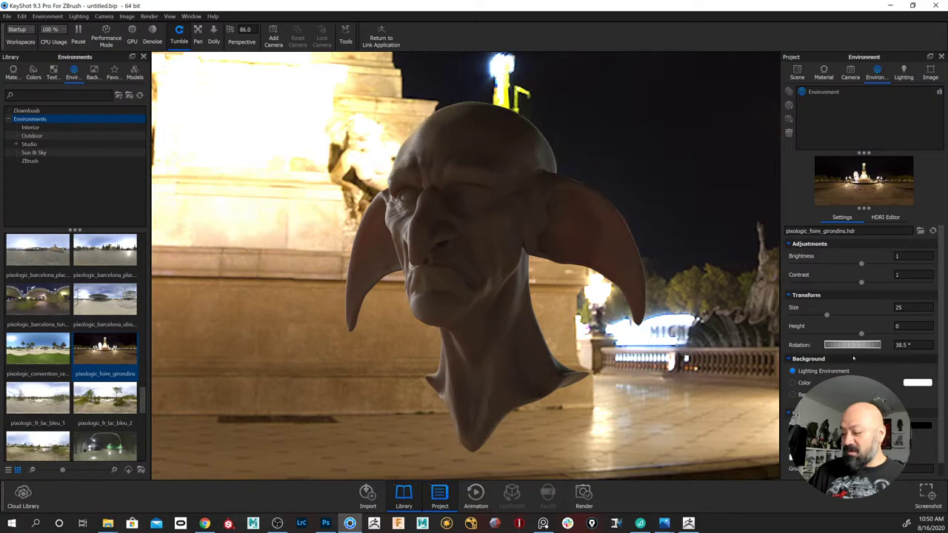
pyautogui.moveTo(844, 344); pyautogui.dragTo(842, 343)
pyautogui.keyDown('ctrl'); pyautogui.moveTo(619, 122); pyautogui.dragTo(572, 120); pyautogui.keyUp('ctrl')
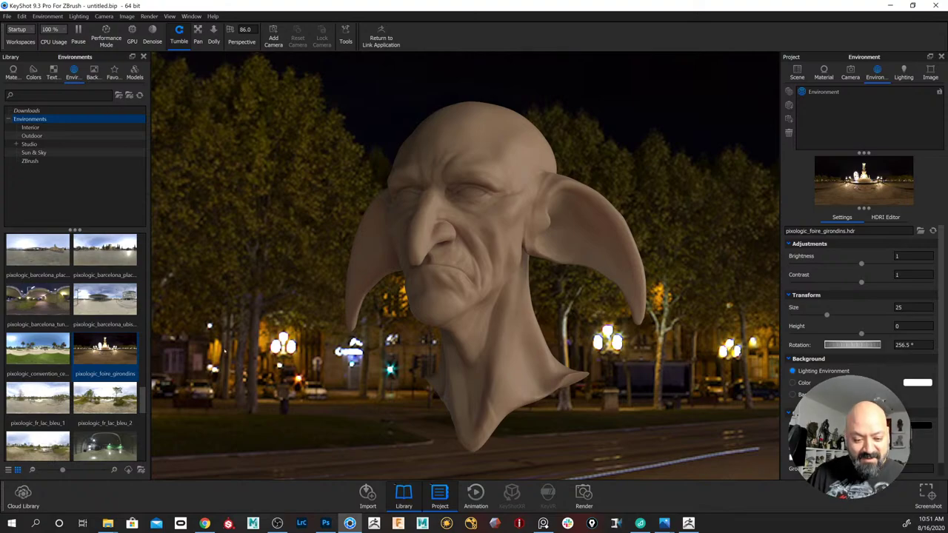
# Try the pixologic_fr_lac_bleu_2 environment and light the head with pixologic_gnomon_2 instead
pyautogui.moveTo(104, 400); pyautogui.dragTo(185, 401)
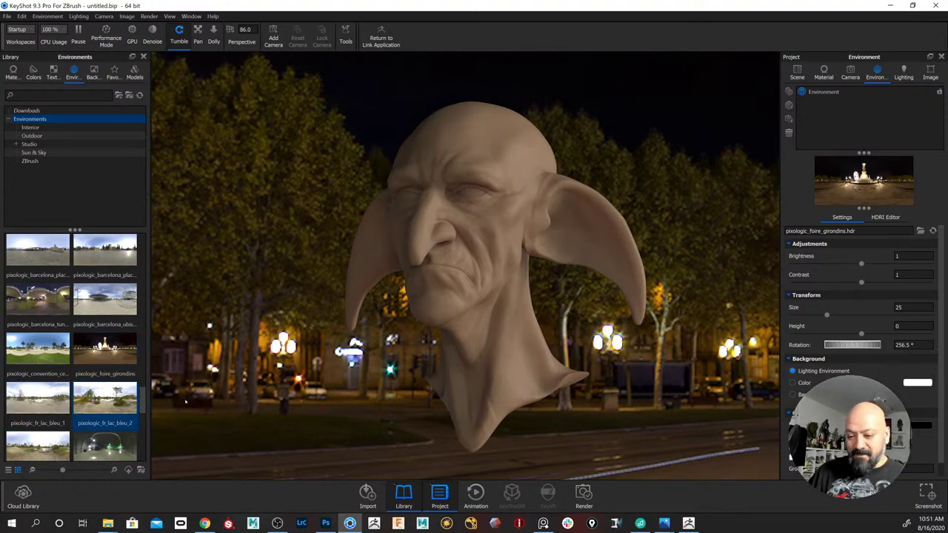
pyautogui.scroll(-3, 104, 348)
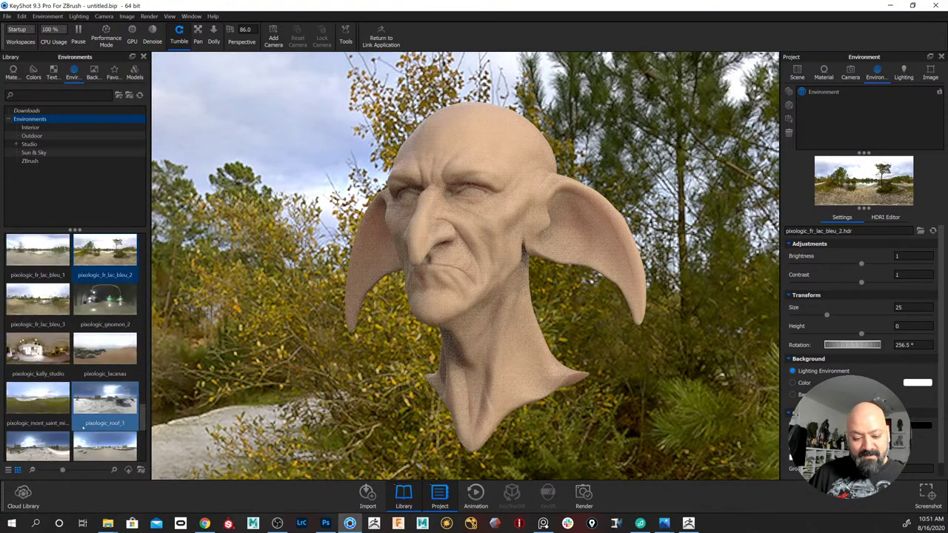
pyautogui.moveTo(108, 299); pyautogui.dragTo(220, 311)
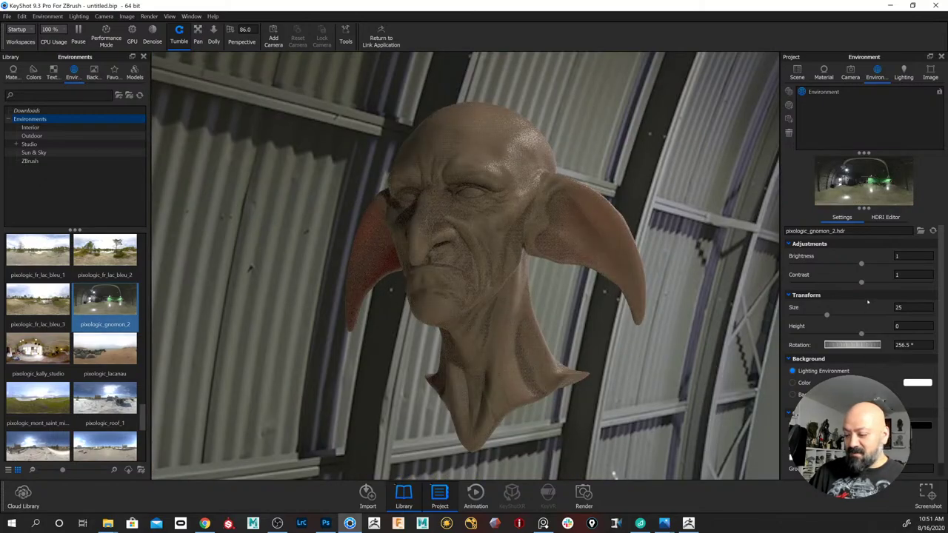
# Try the outdoor hdrmaps-road-D42-3K environment and light the head with Aversis_Industrial-port-old_3k instead
pyautogui.click(43, 138)
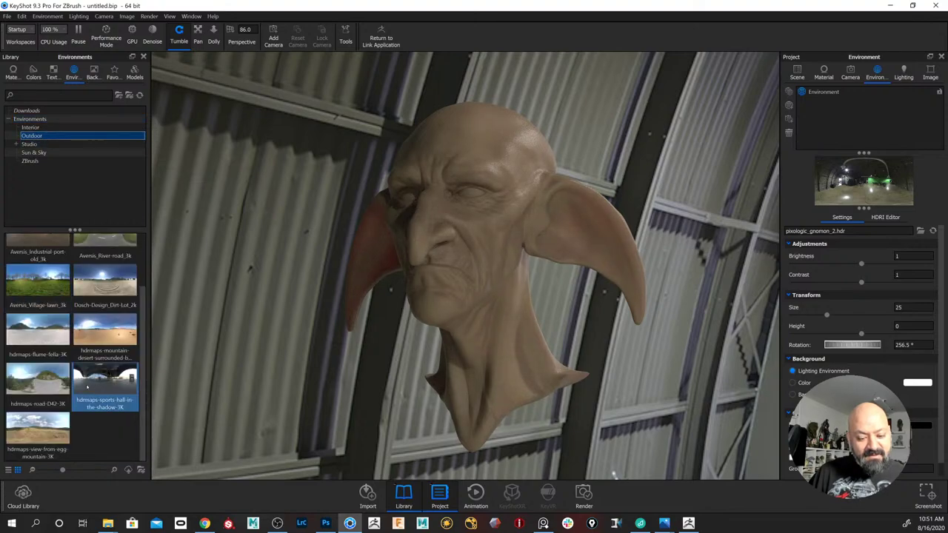
pyautogui.moveTo(38, 380); pyautogui.dragTo(334, 399)
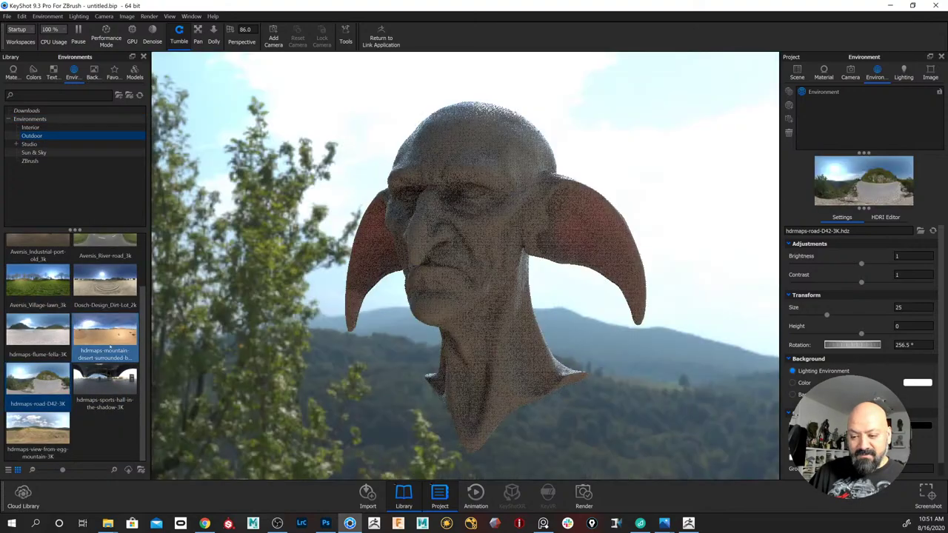
pyautogui.scroll(2, 44, 314)
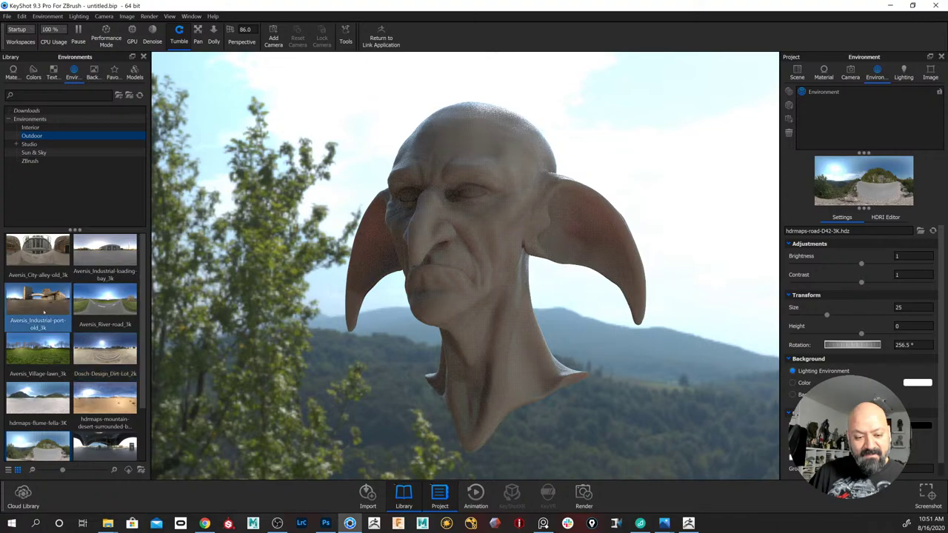
pyautogui.moveTo(44, 314); pyautogui.dragTo(244, 293)
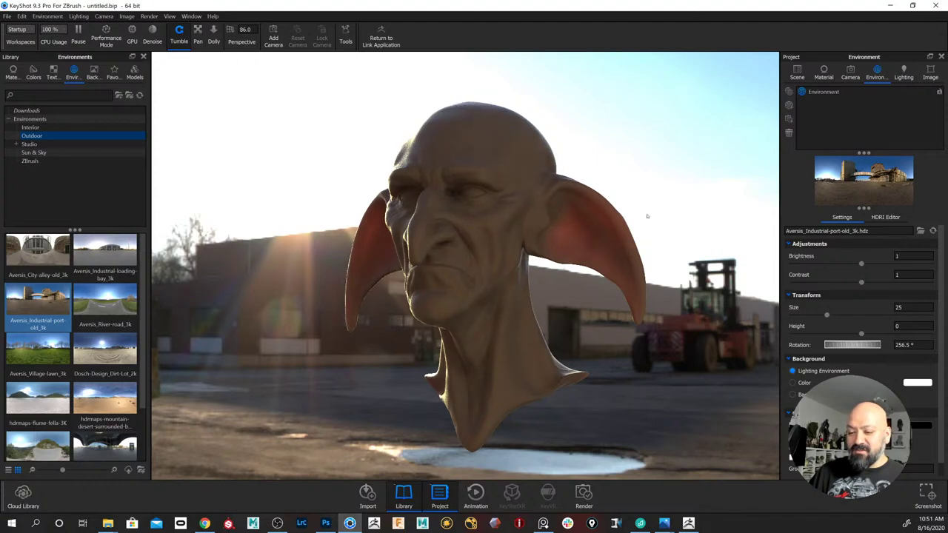
# Pause the KeyShot render, switch to ZBrush, and add a new layer to the head at subdivision level 5
pyautogui.click(78, 33)
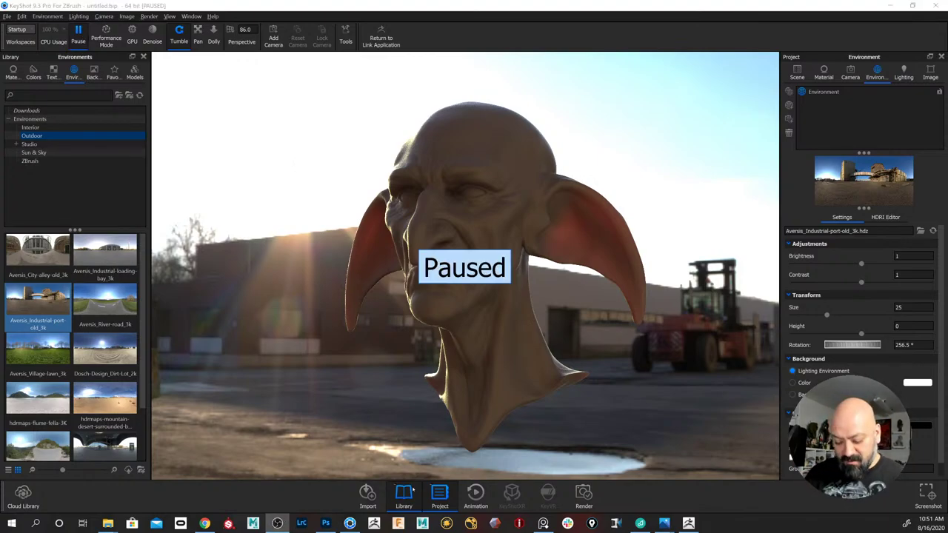
pyautogui.click(378, 524)
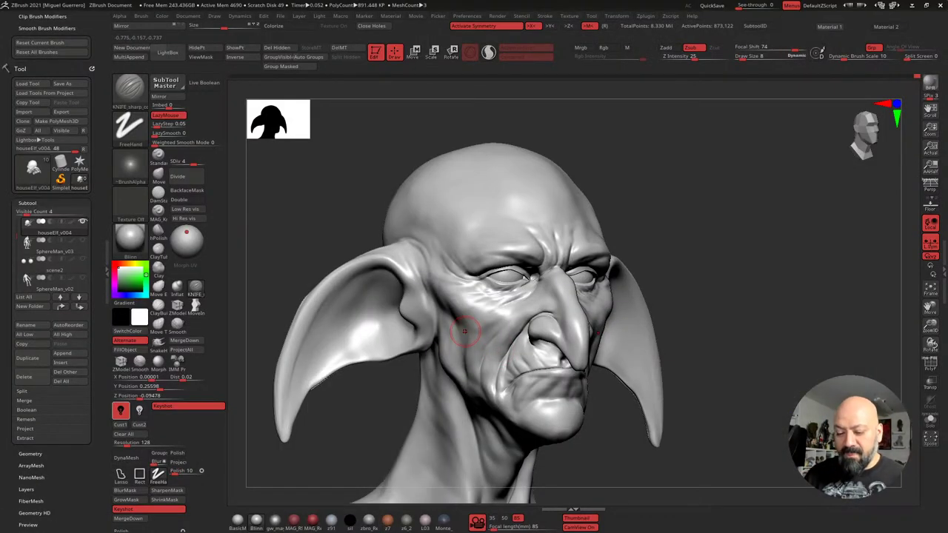
pyautogui.moveTo(389, 337); pyautogui.dragTo(331, 221)
pyautogui.press('f')
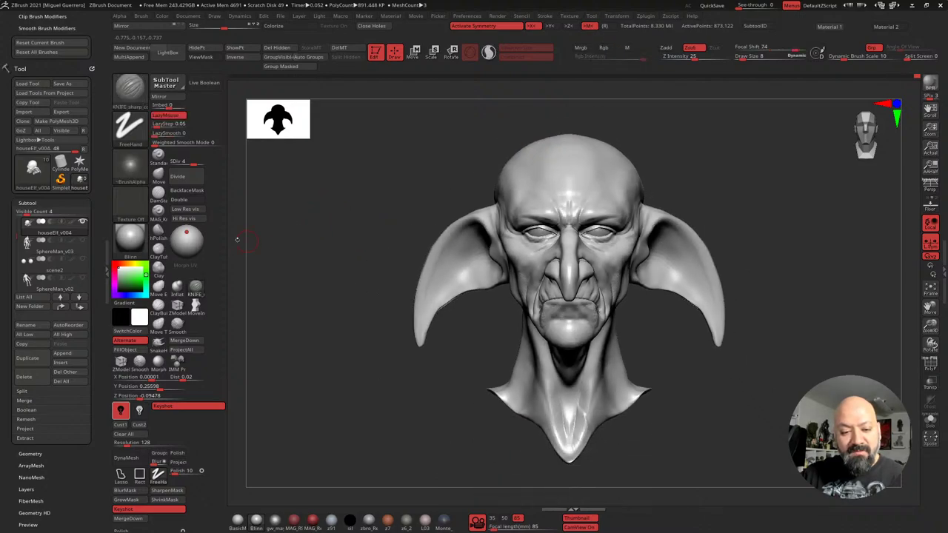
pyautogui.moveTo(200, 162); pyautogui.dragTo(212, 175)
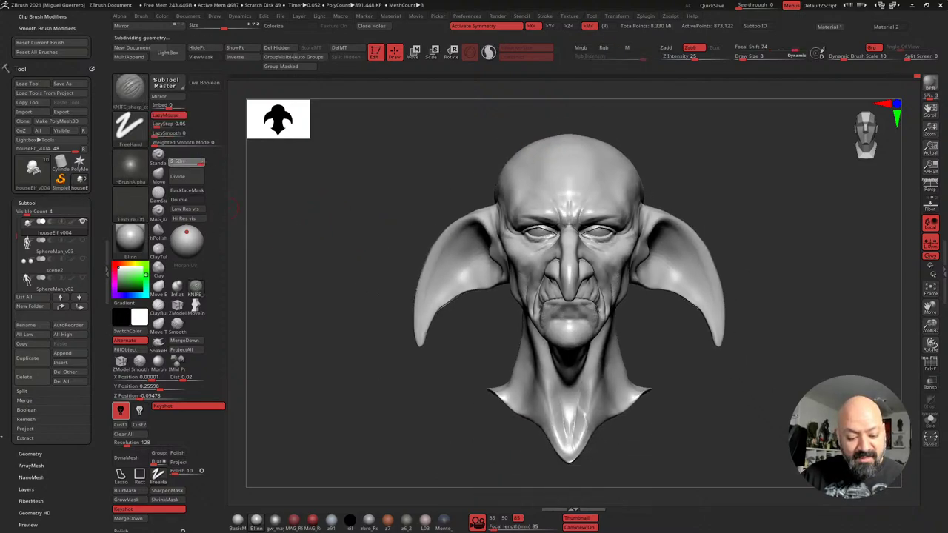
pyautogui.click(26, 490)
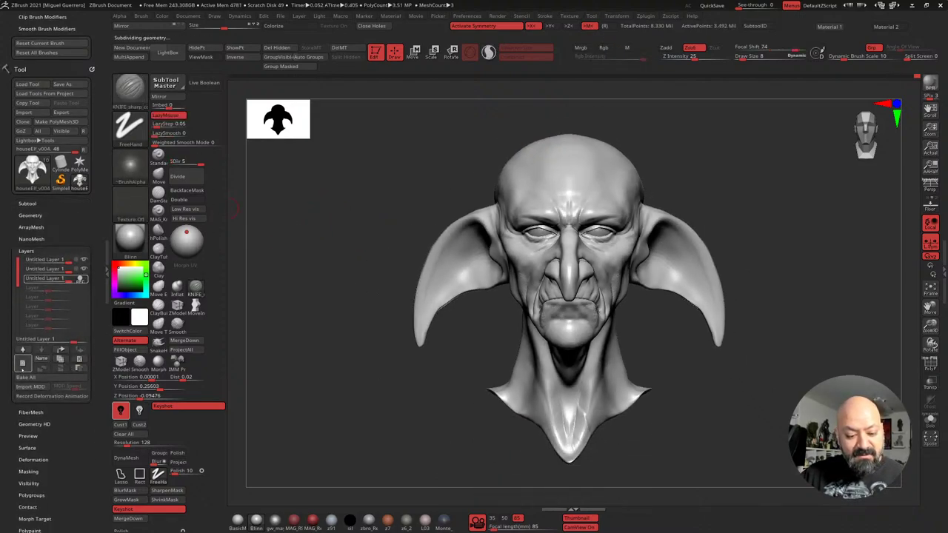
pyautogui.click(22, 362)
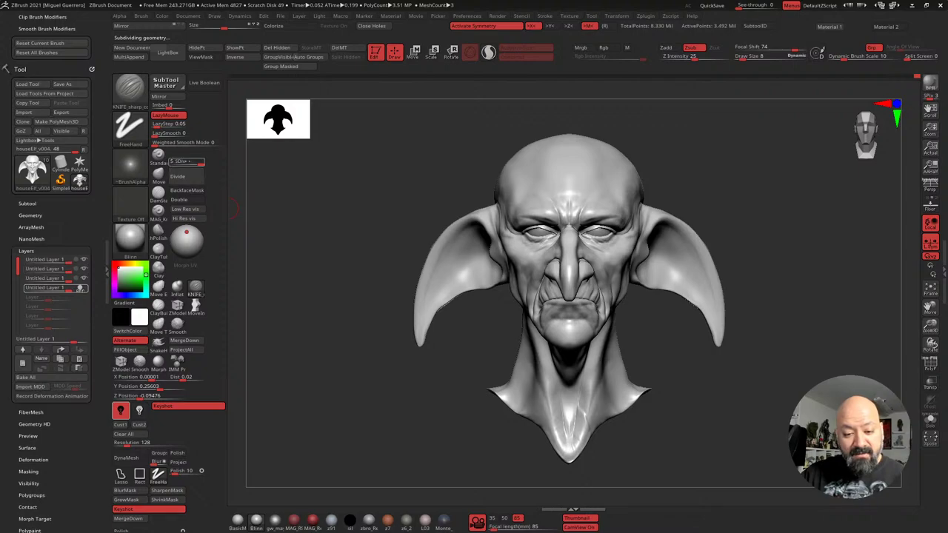
# Reshape the sides and lower back of the skull around the ears with the Move brush at subdivision level 1
pyautogui.click(173, 161)
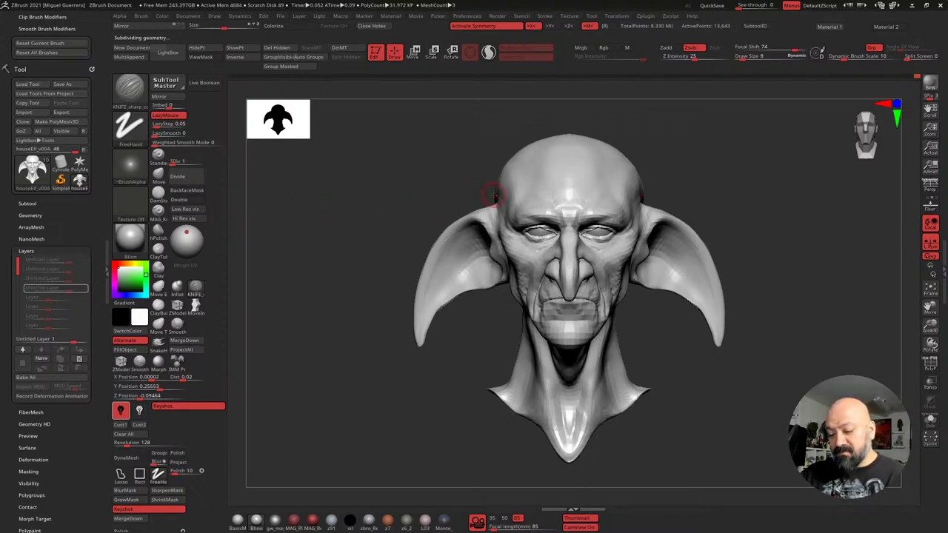
pyautogui.press(']')
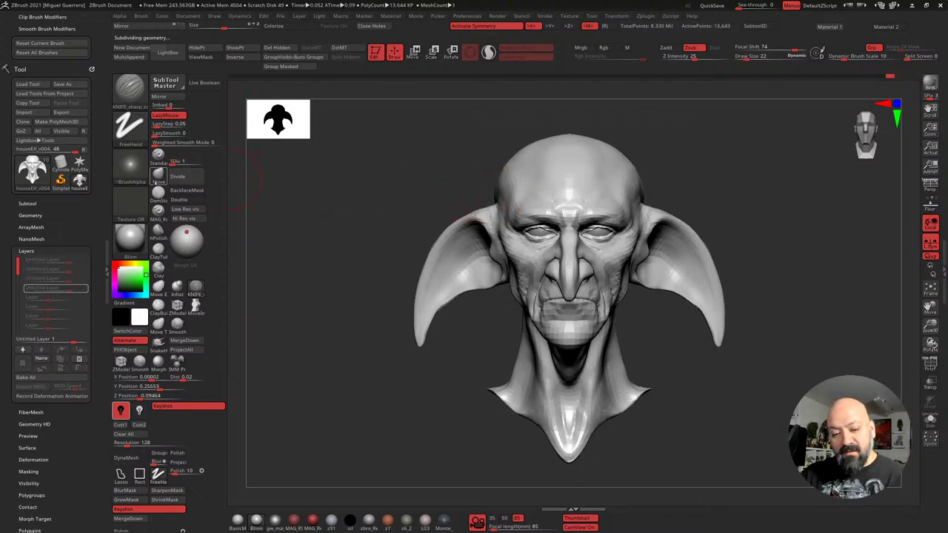
pyautogui.click(158, 175)
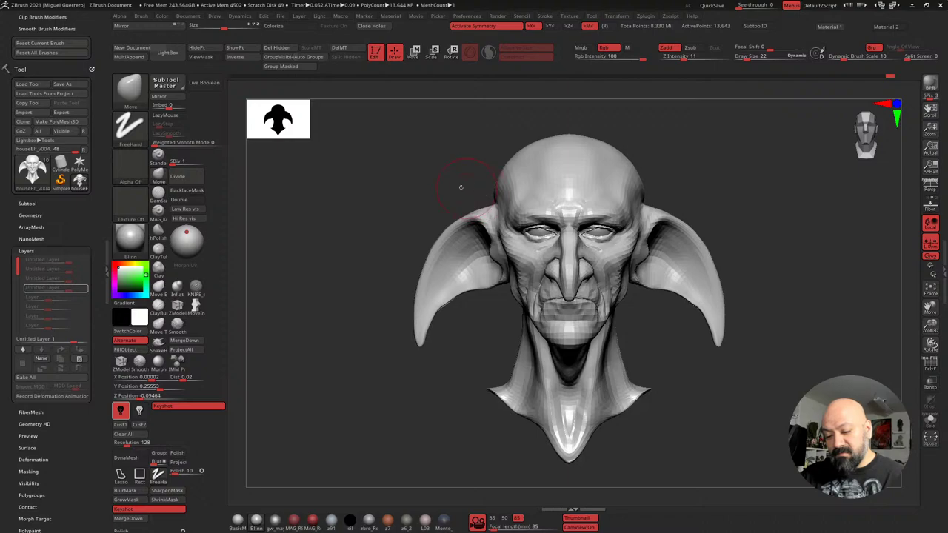
pyautogui.moveTo(460, 186); pyautogui.dragTo(482, 208)
pyautogui.moveTo(566, 221)
pyautogui.mouseDown()
pyautogui.moveTo(489, 214)
pyautogui.moveTo(486, 250)
pyautogui.mouseUp()
pyautogui.press(']')
pyautogui.moveTo(493, 200); pyautogui.dragTo(496, 202)
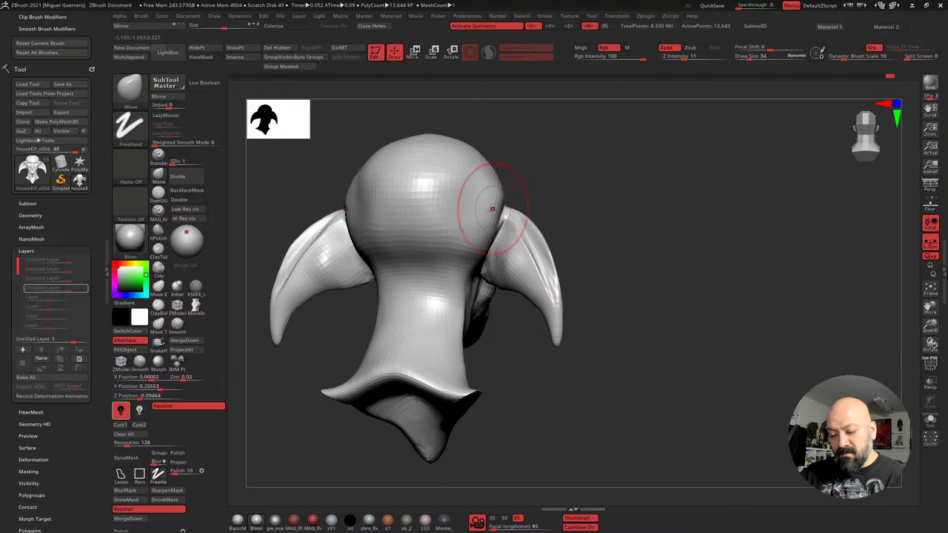
pyautogui.moveTo(483, 252); pyautogui.dragTo(468, 265)
pyautogui.moveTo(625, 265); pyautogui.dragTo(462, 254)
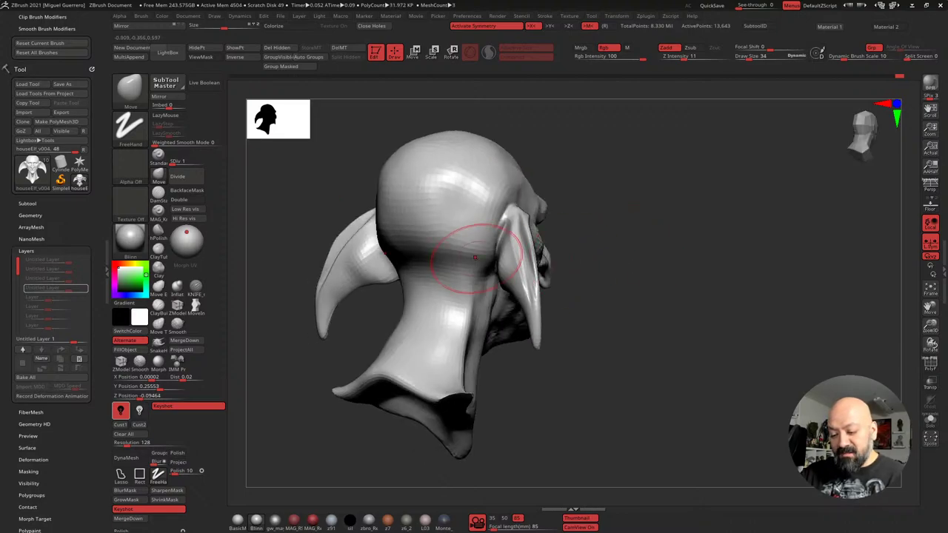
pyautogui.moveTo(368, 260)
pyautogui.mouseDown()
pyautogui.moveTo(292, 214)
pyautogui.moveTo(360, 254)
pyautogui.moveTo(321, 238)
pyautogui.mouseUp()
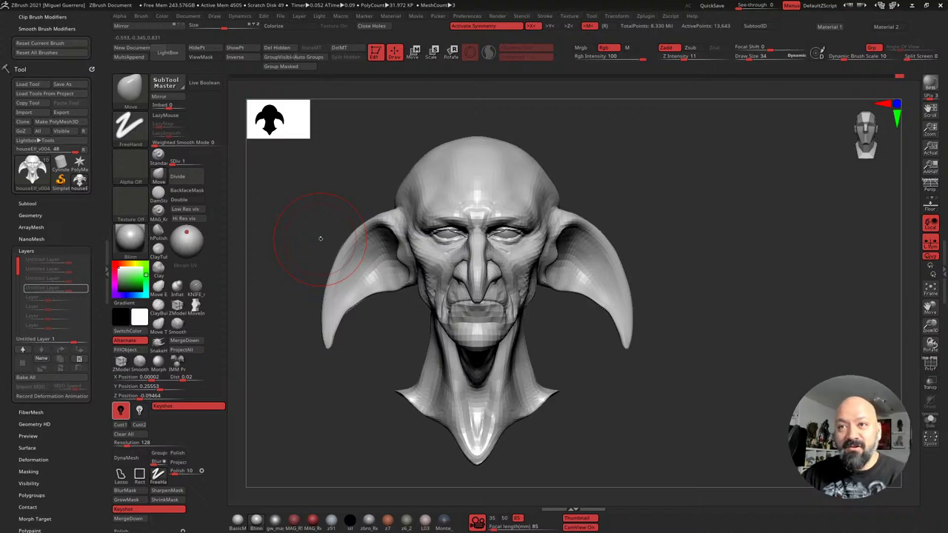
# Refine the skull's contour where it meets the ears and temples, using the Move brush at draw sizes 14 and 22
pyautogui.keyDown('alt'); pyautogui.moveTo(336, 182); pyautogui.dragTo(388, 170); pyautogui.keyUp('alt')
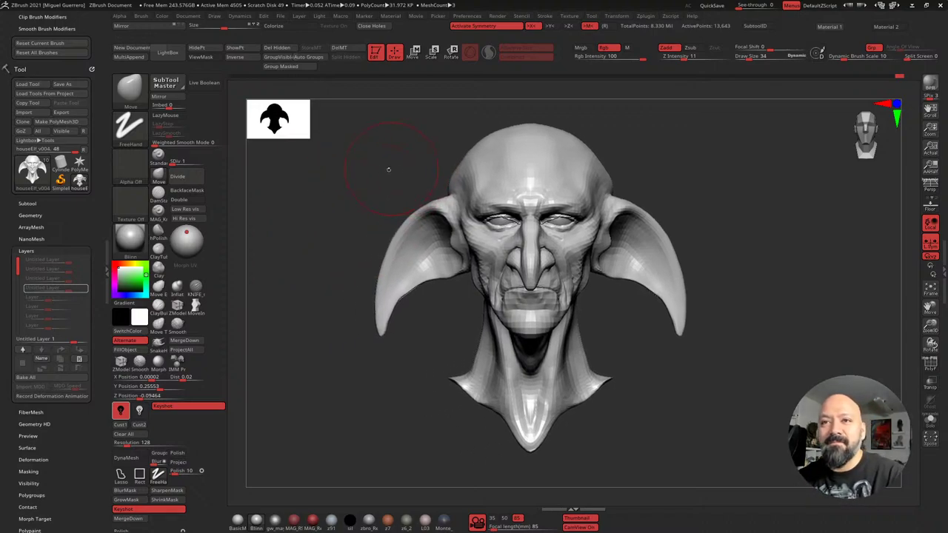
pyautogui.keyDown('ctrl'); pyautogui.moveTo(375, 188); pyautogui.dragTo(369, 181, button='right'); pyautogui.keyUp('ctrl')
pyautogui.moveTo(362, 166); pyautogui.dragTo(365, 165)
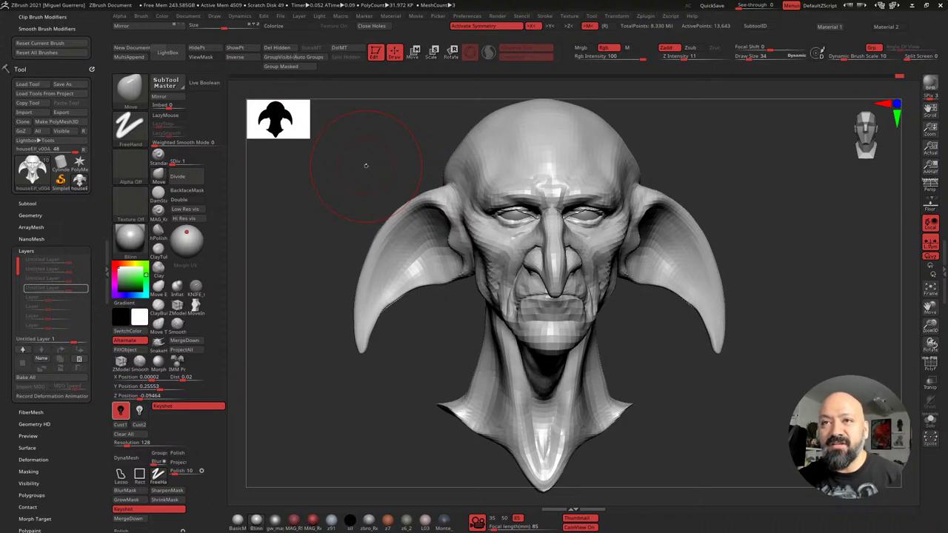
pyautogui.moveTo(365, 165); pyautogui.dragTo(532, 199)
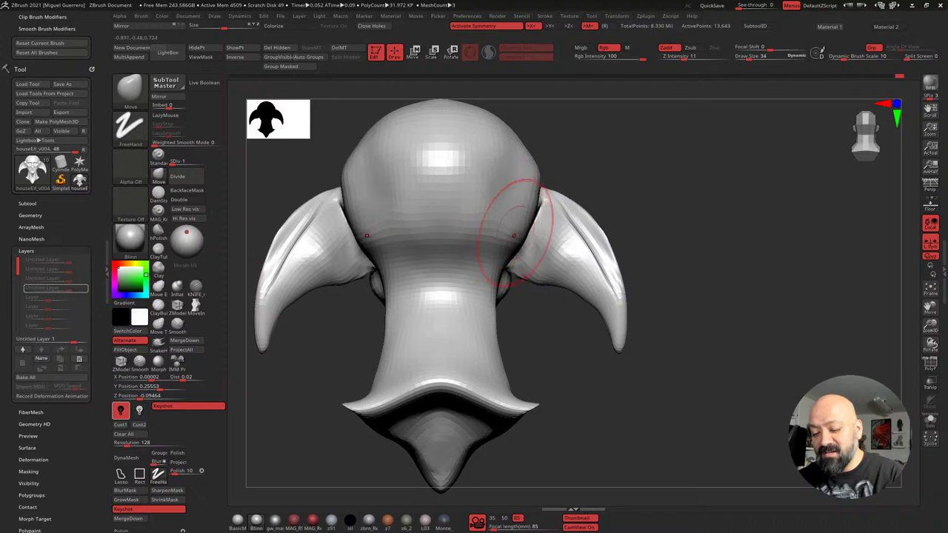
pyautogui.moveTo(350, 191); pyautogui.dragTo(486, 180)
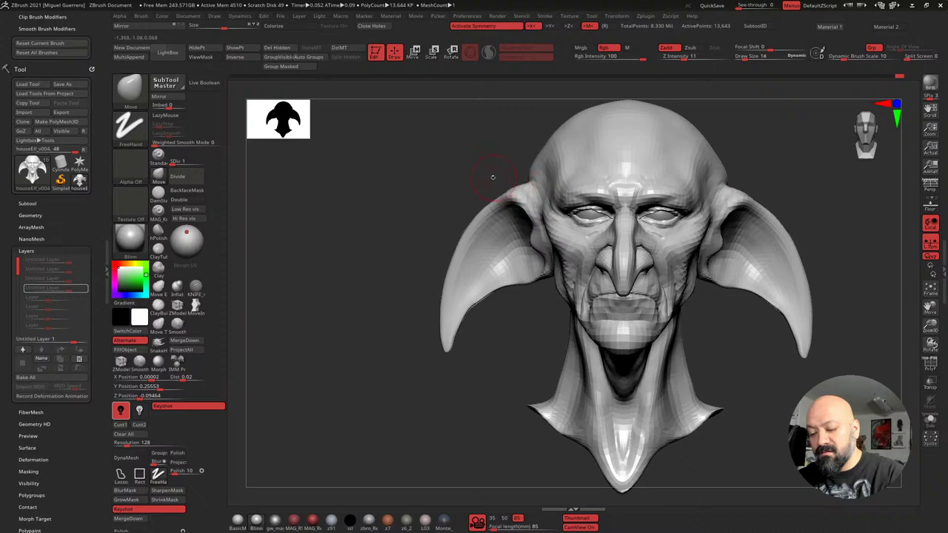
pyautogui.moveTo(493, 179)
pyautogui.mouseDown()
pyautogui.moveTo(503, 181)
pyautogui.moveTo(479, 190)
pyautogui.moveTo(519, 183)
pyautogui.moveTo(452, 170)
pyautogui.moveTo(456, 265)
pyautogui.moveTo(484, 211)
pyautogui.moveTo(524, 196)
pyautogui.mouseUp()
pyautogui.press(']')
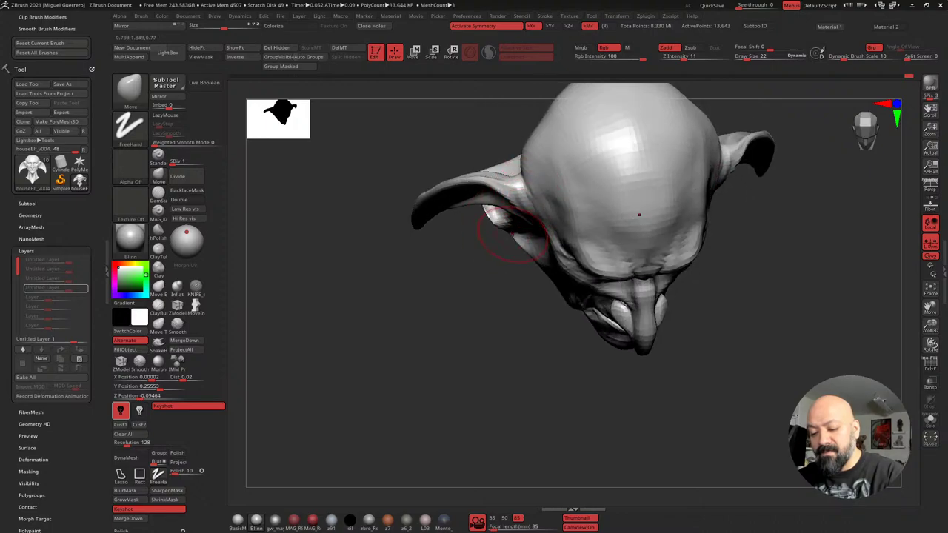
pyautogui.moveTo(495, 255)
pyautogui.mouseDown()
pyautogui.moveTo(492, 211)
pyautogui.moveTo(508, 207)
pyautogui.moveTo(522, 156)
pyautogui.moveTo(513, 169)
pyautogui.mouseUp()
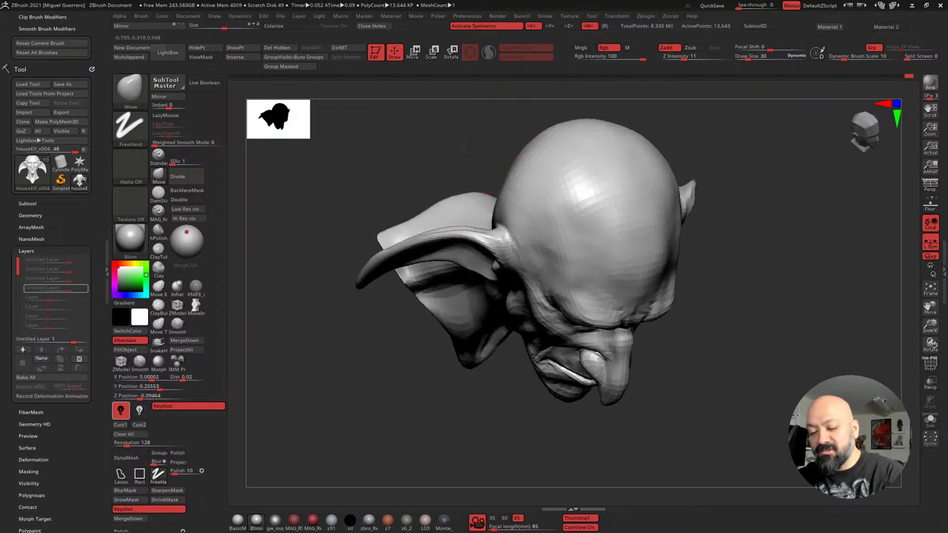
# Adjust the overall cranium shape from the side and front views with the Move brush at draw sizes 78 and 62
pyautogui.moveTo(463, 146)
pyautogui.mouseDown()
pyautogui.moveTo(524, 143)
pyautogui.moveTo(511, 131)
pyautogui.mouseUp()
pyautogui.press(']')
pyautogui.press(']')
pyautogui.press(']')
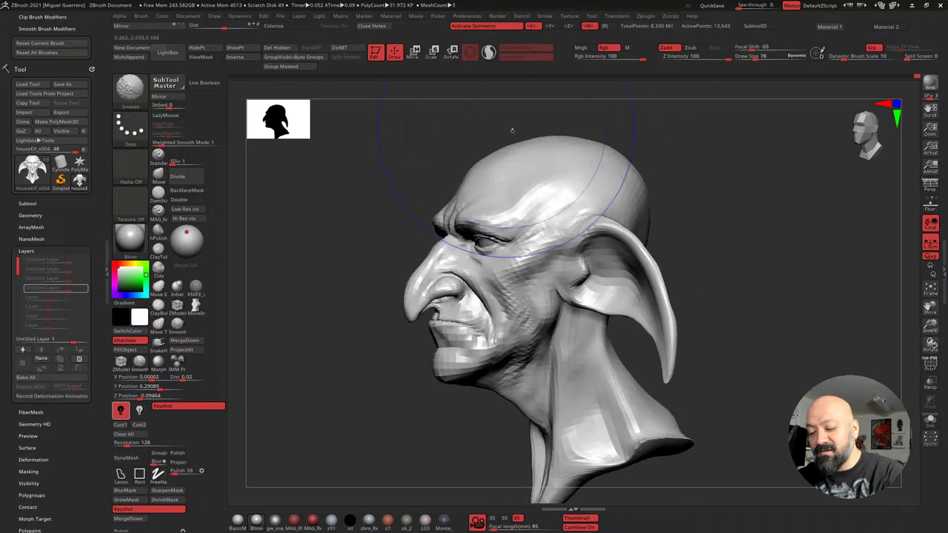
pyautogui.keyDown('shift'); pyautogui.moveTo(437, 145); pyautogui.dragTo(390, 152); pyautogui.keyUp('shift')
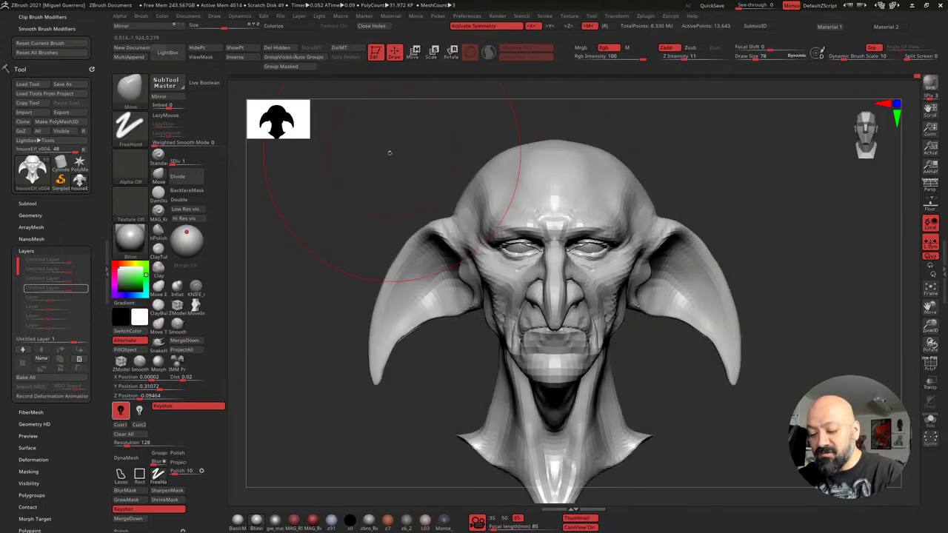
pyautogui.moveTo(351, 183)
pyautogui.mouseDown()
pyautogui.moveTo(412, 182)
pyautogui.moveTo(348, 199)
pyautogui.moveTo(389, 222)
pyautogui.moveTo(420, 220)
pyautogui.mouseUp()
pyautogui.press('[')
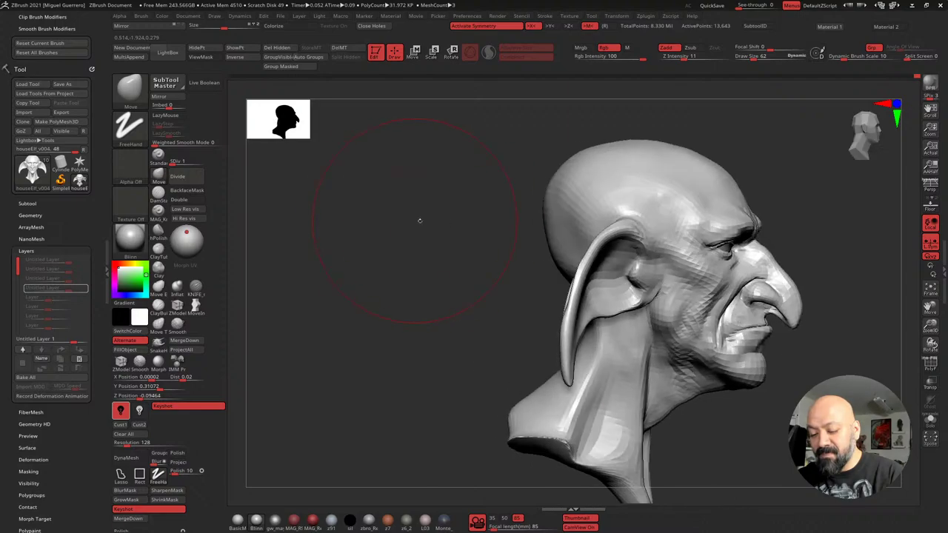
pyautogui.moveTo(553, 235); pyautogui.dragTo(468, 239)
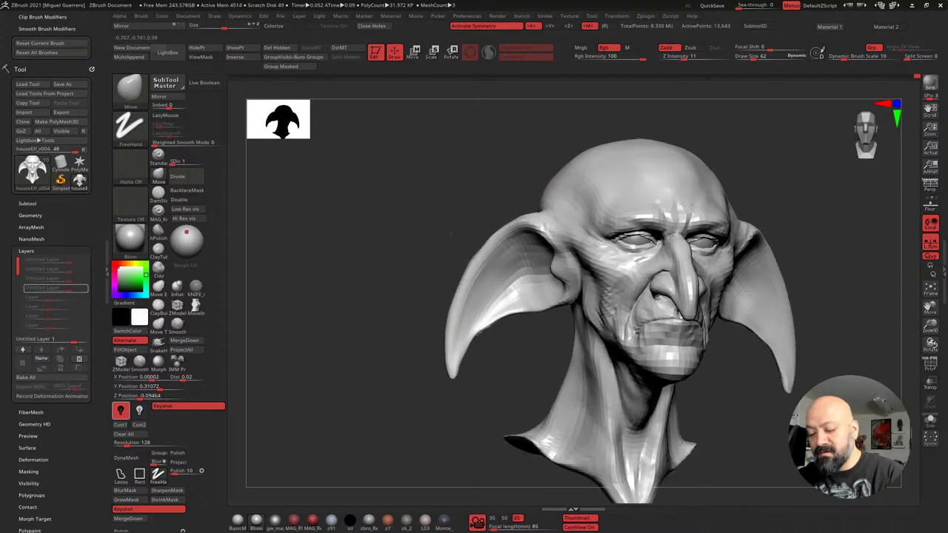
# Return the head to subdivision level 5, stop recording on the new layer, and compare the shape with that layer hidden and shown
pyautogui.click(202, 162)
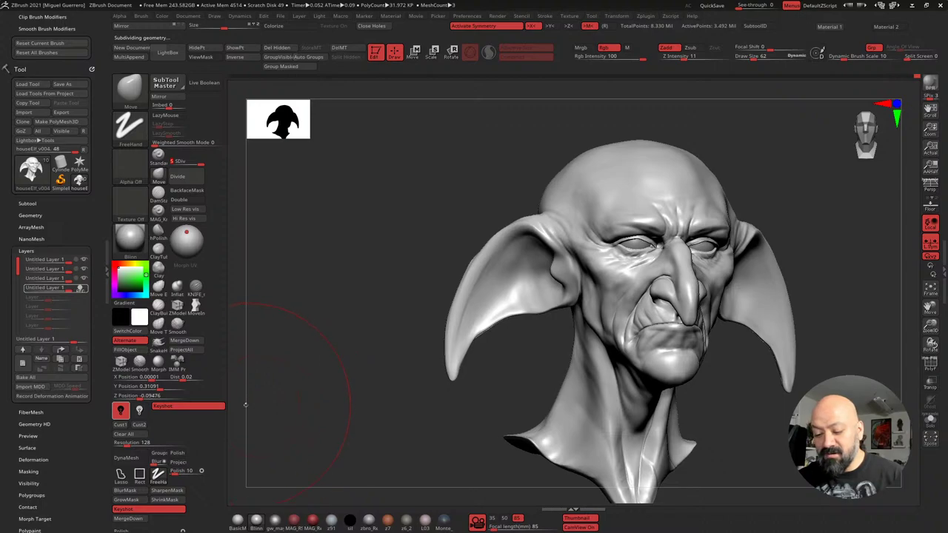
pyautogui.click(83, 288)
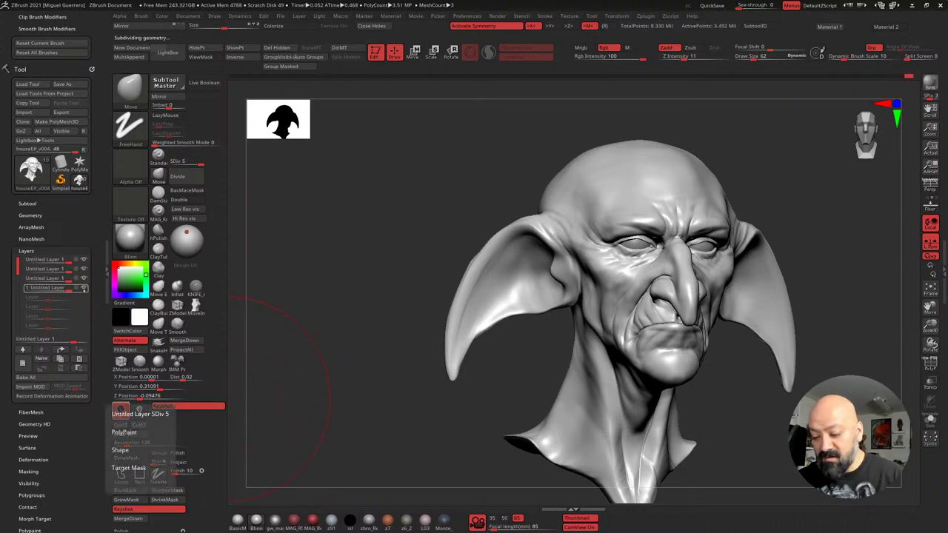
pyautogui.click(83, 289)
pyautogui.click(83, 289)
pyautogui.click(83, 289)
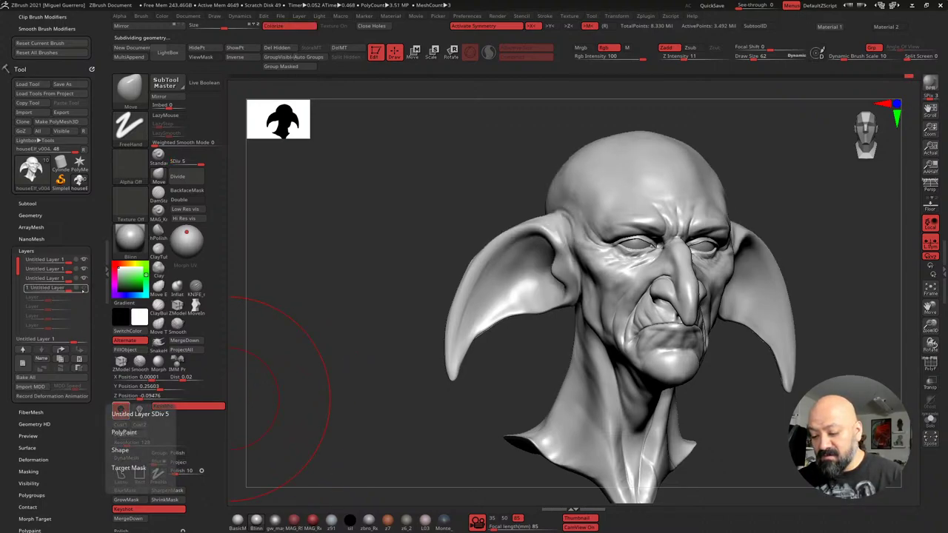
pyautogui.click(84, 289)
pyautogui.moveTo(389, 254)
pyautogui.mouseDown()
pyautogui.moveTo(341, 250)
pyautogui.moveTo(322, 229)
pyautogui.mouseUp()
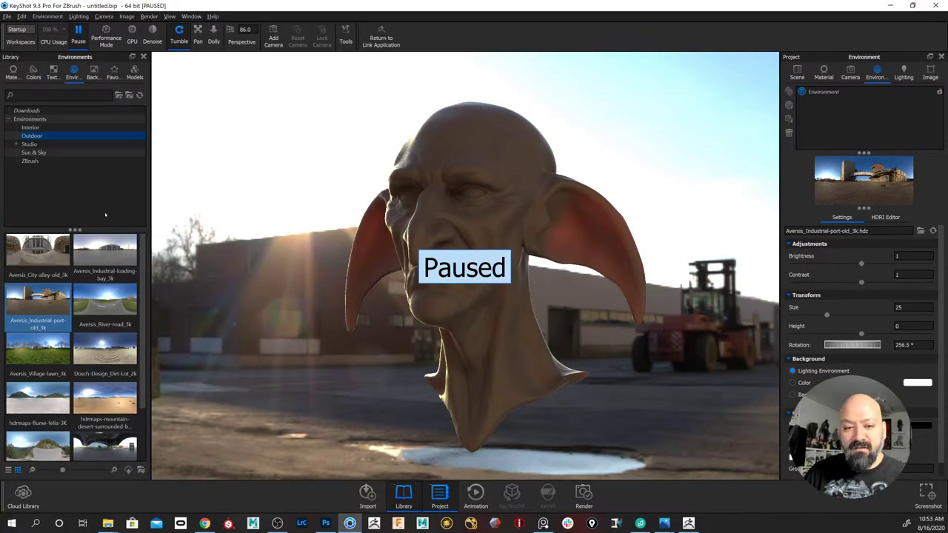
# Resume the real-time render in KeyShot and send the updated head to it from ZBrush
pyautogui.click(78, 33)
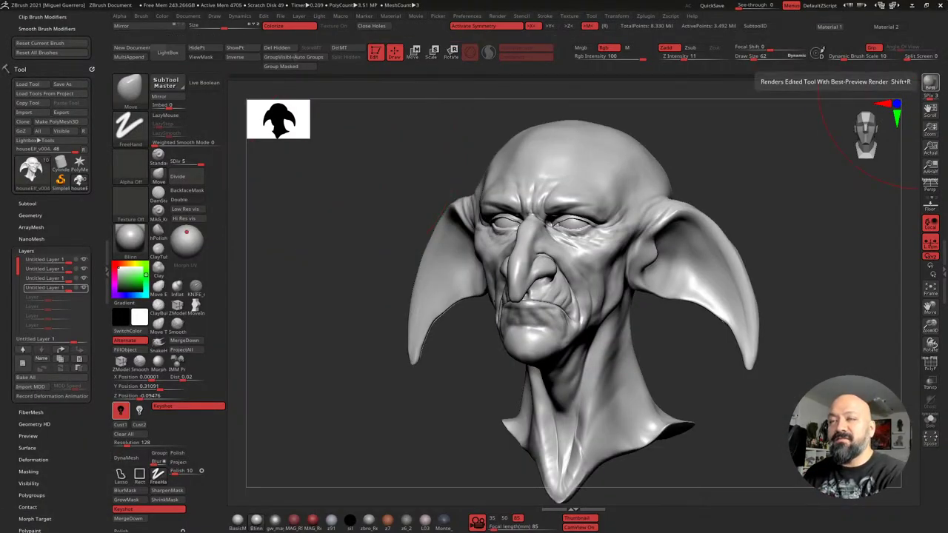
pyautogui.click(930, 83)
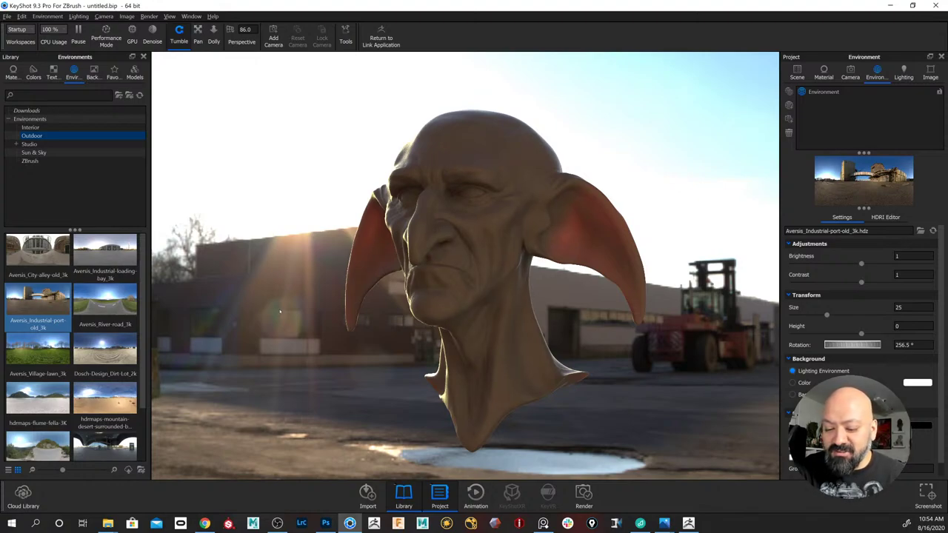
# Turn the camera slightly around the head and rotate the industrial port environment to 169.5°
pyautogui.moveTo(280, 311)
pyautogui.keyDown('ctrl'); pyautogui.mouseDown()
pyautogui.moveTo(239, 314)
pyautogui.moveTo(262, 310)
pyautogui.mouseUp(); pyautogui.keyUp('ctrl')
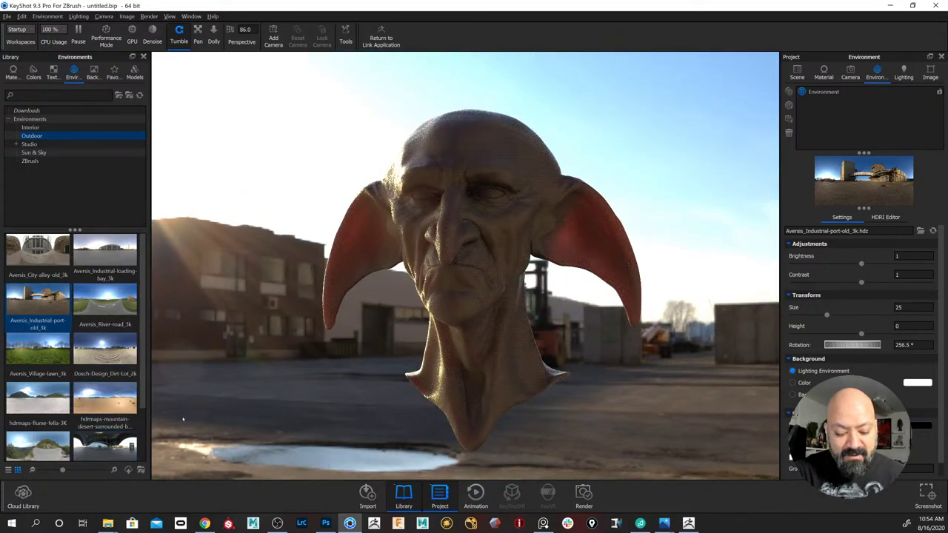
pyautogui.moveTo(245, 359); pyautogui.dragTo(203, 357)
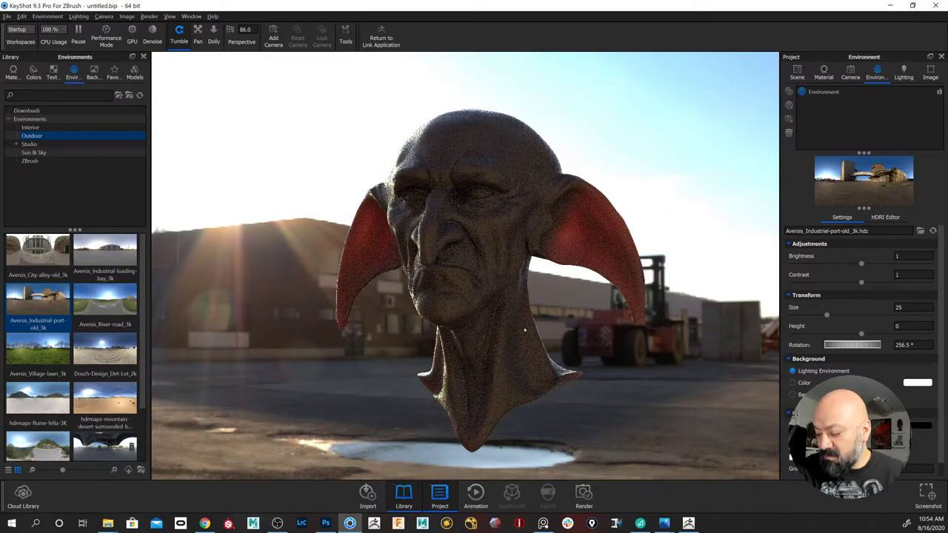
pyautogui.moveTo(855, 345)
pyautogui.mouseDown()
pyautogui.moveTo(813, 345)
pyautogui.moveTo(848, 345)
pyautogui.mouseUp()
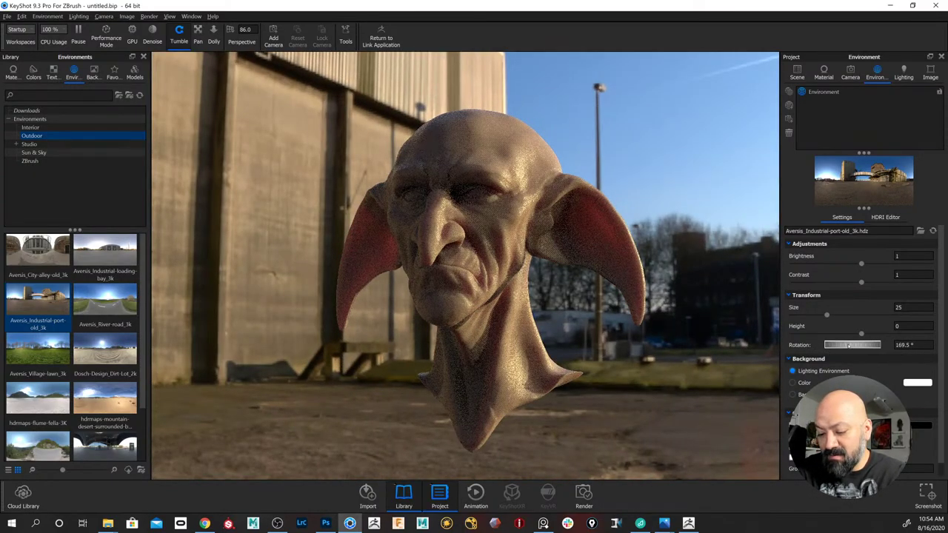
# Light the head with the Aversis_City-alley-old_3k outdoor environment and rotate it to 28.5°
pyautogui.moveTo(848, 345); pyautogui.dragTo(828, 345)
pyautogui.moveTo(37, 252); pyautogui.dragTo(249, 277)
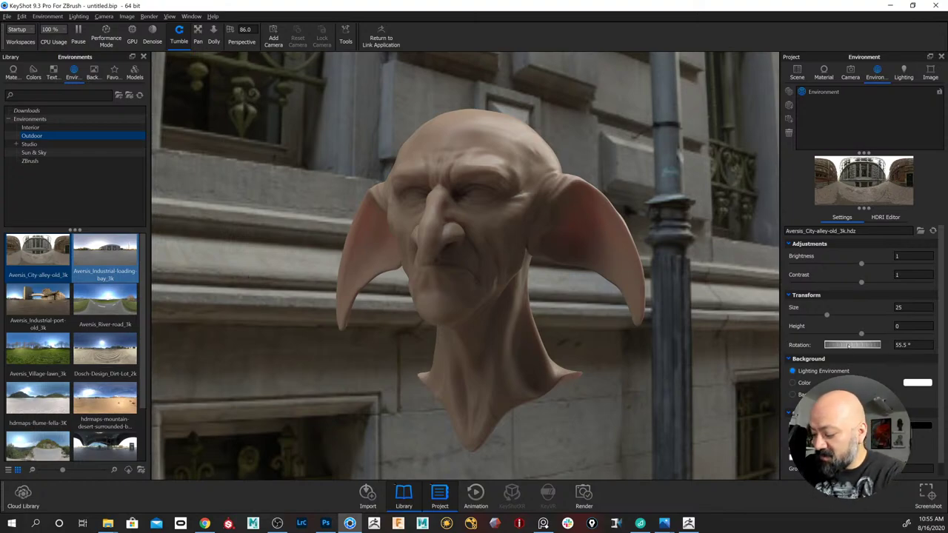
pyautogui.moveTo(847, 346); pyautogui.dragTo(834, 345)
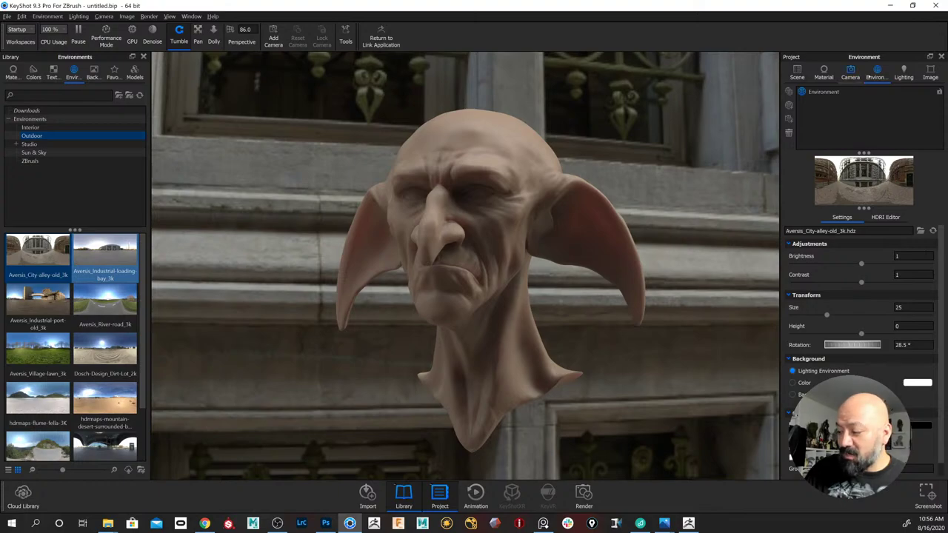
# Try the skin material's translucency at 10 and 20, and set it back to 5
pyautogui.click(823, 72)
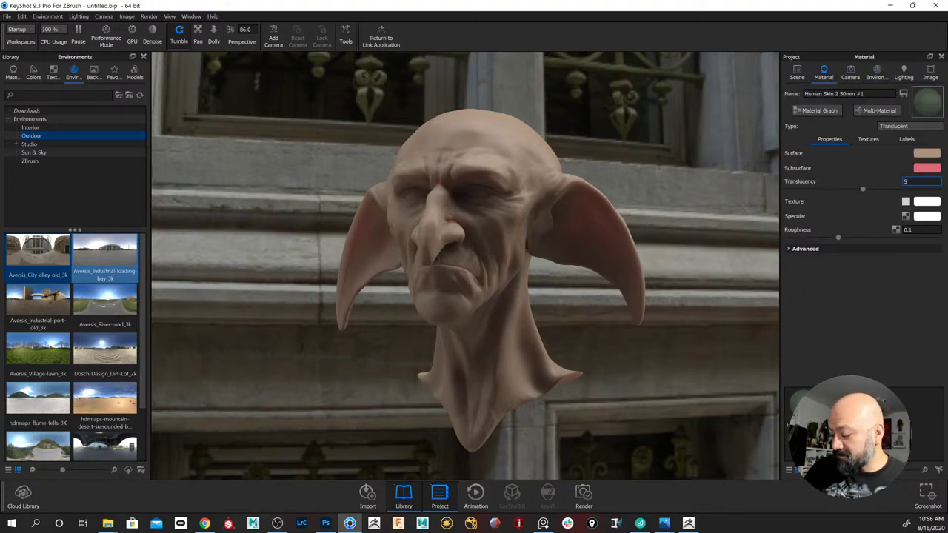
pyautogui.press('Return')
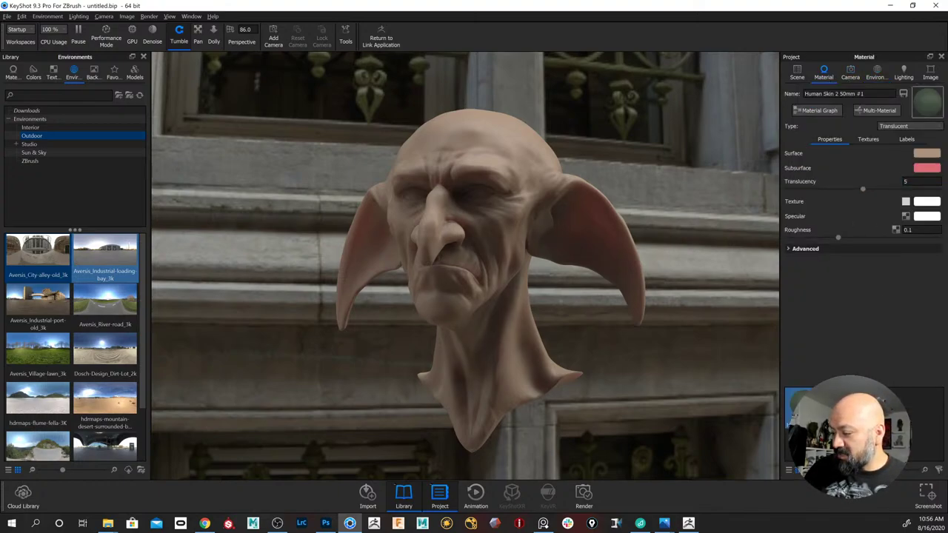
pyautogui.doubleClick(908, 182)
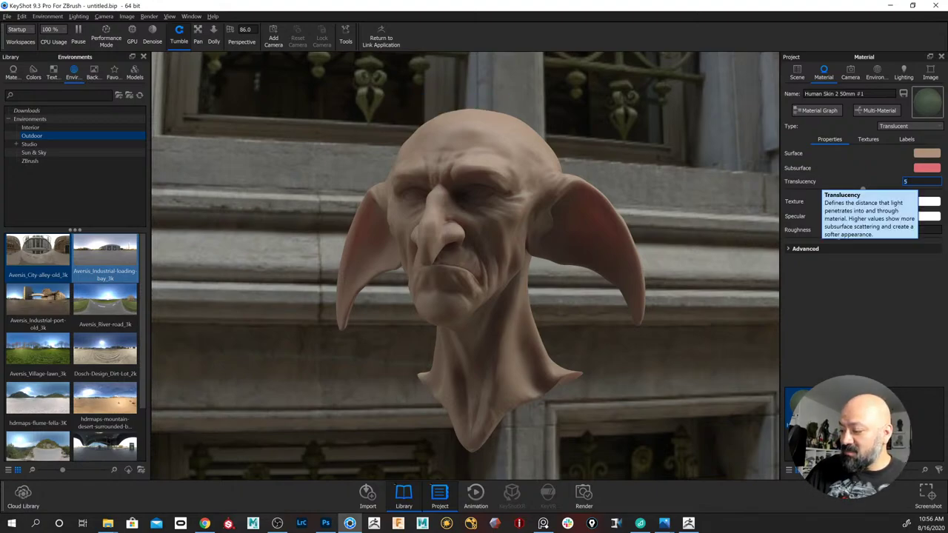
pyautogui.moveTo(861, 189); pyautogui.dragTo(924, 190)
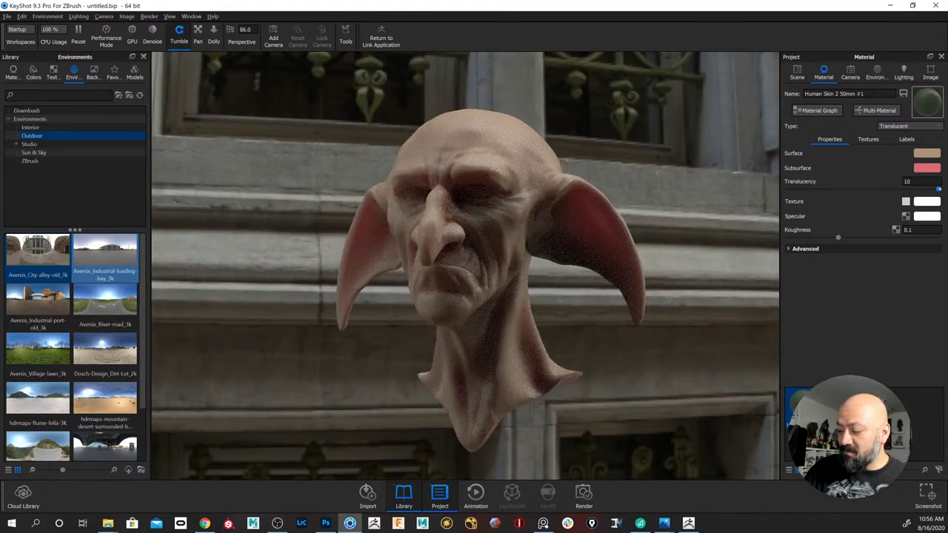
pyautogui.click(915, 182)
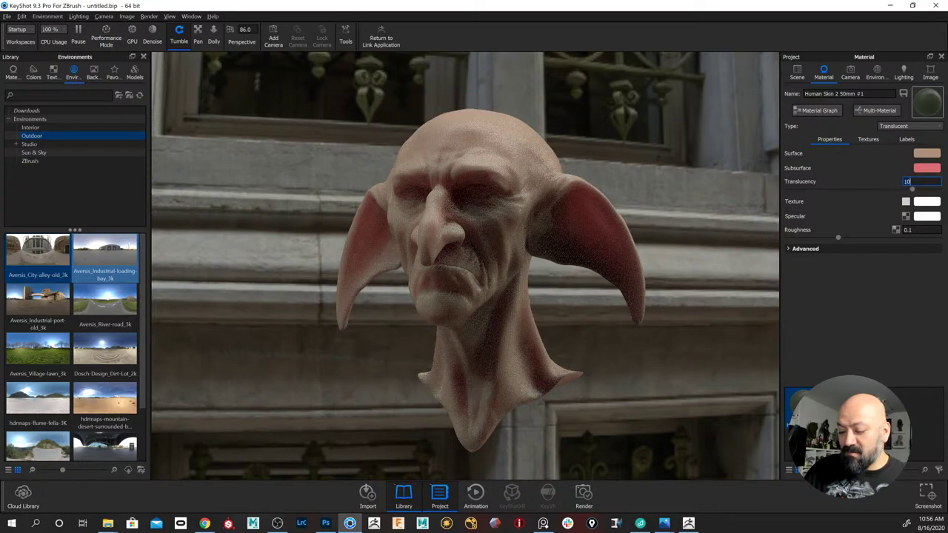
pyautogui.moveTo(915, 181); pyautogui.dragTo(892, 179)
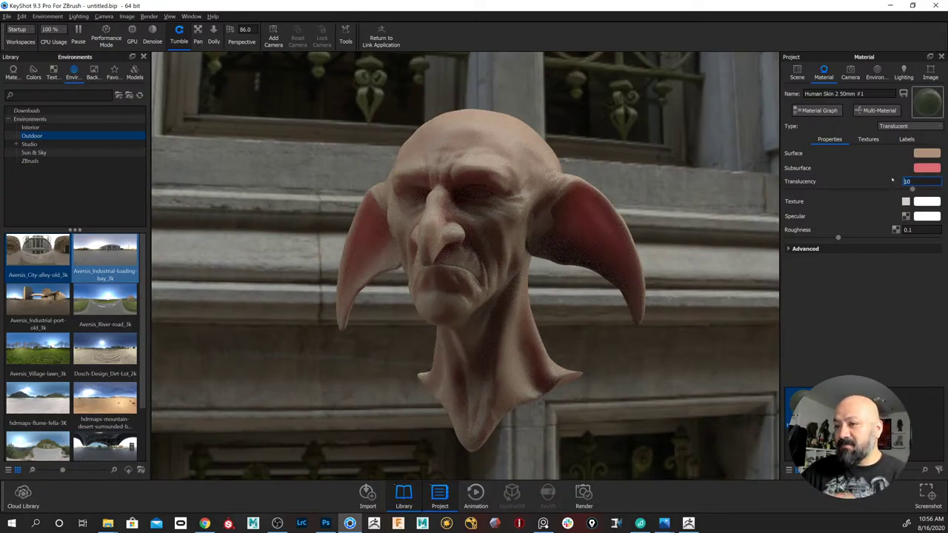
pyautogui.write('20')
pyautogui.press('Return')
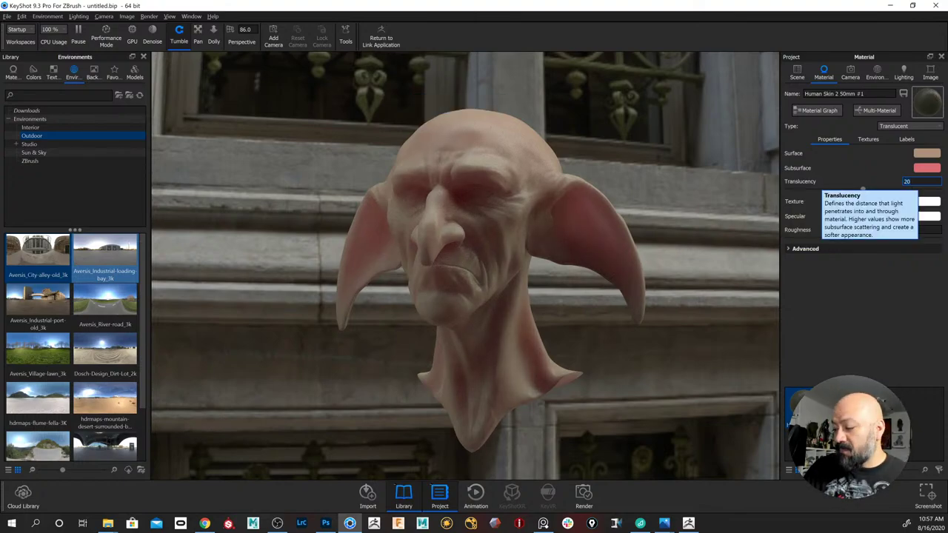
pyautogui.write('5')
pyautogui.press('Return')
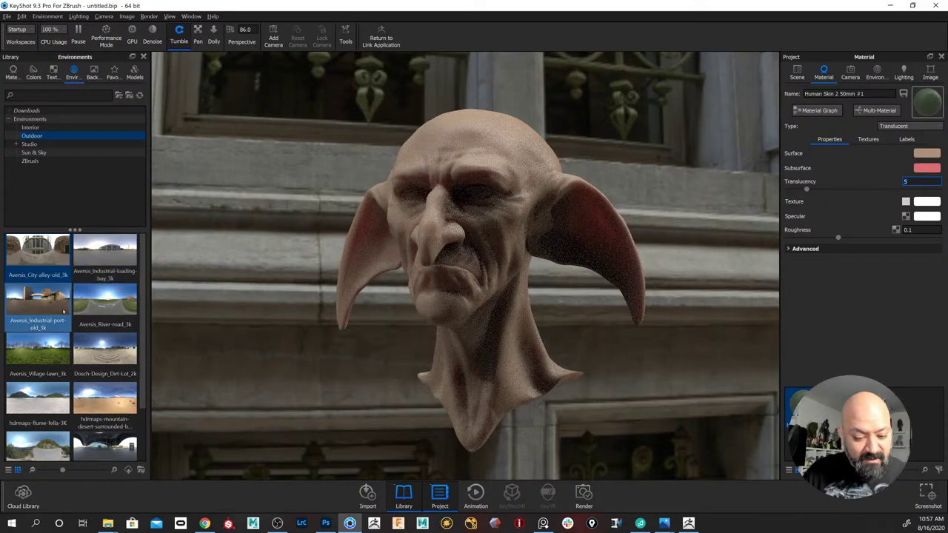
# Try the Aversis_River-road_3k environment, and replace it with the Materials 4K studio environment rotated to 346.5°
pyautogui.moveTo(105, 300); pyautogui.dragTo(296, 293)
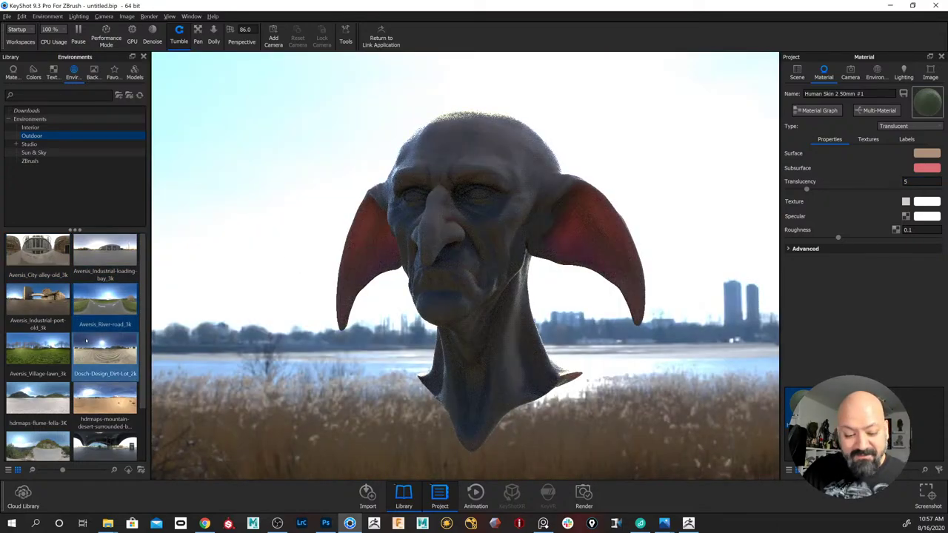
pyautogui.scroll(-1, 81, 342)
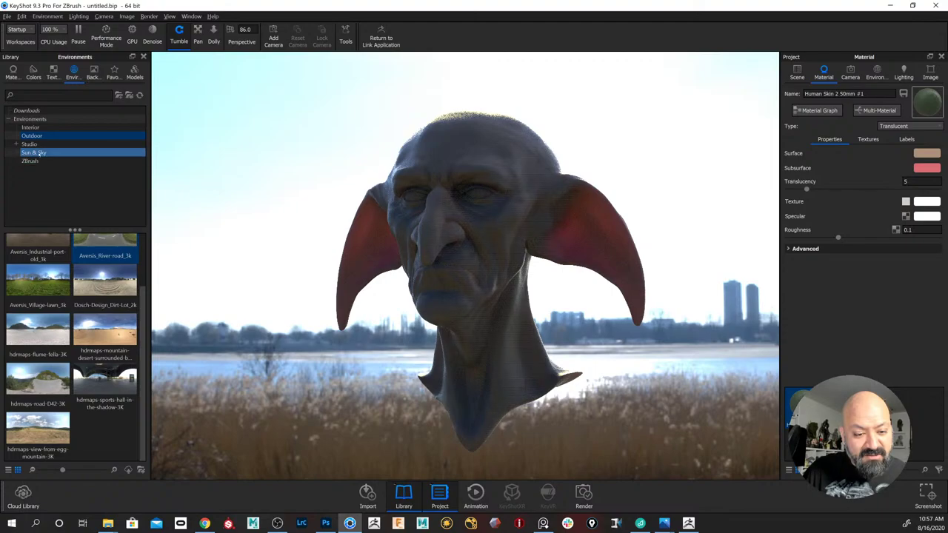
pyautogui.click(29, 143)
pyautogui.scroll(-6, 82, 311)
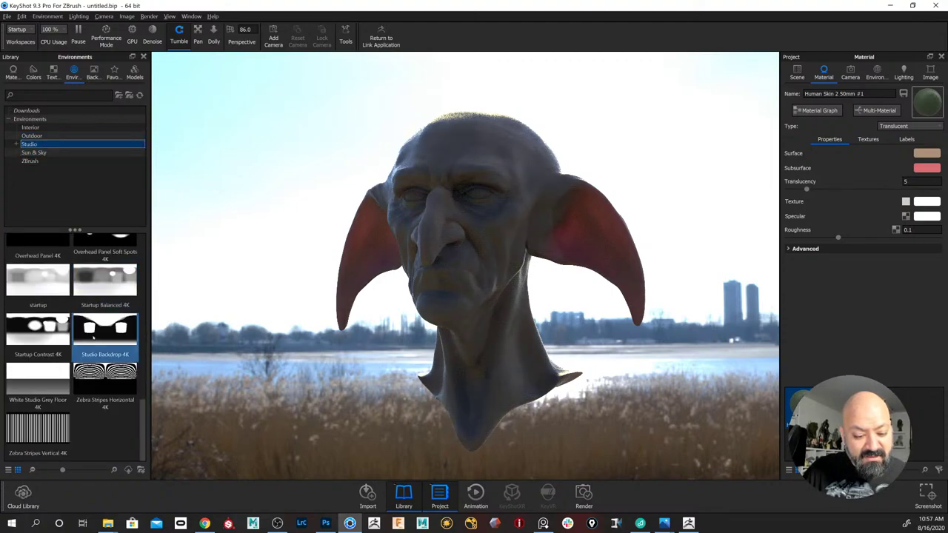
pyautogui.scroll(3, 91, 334)
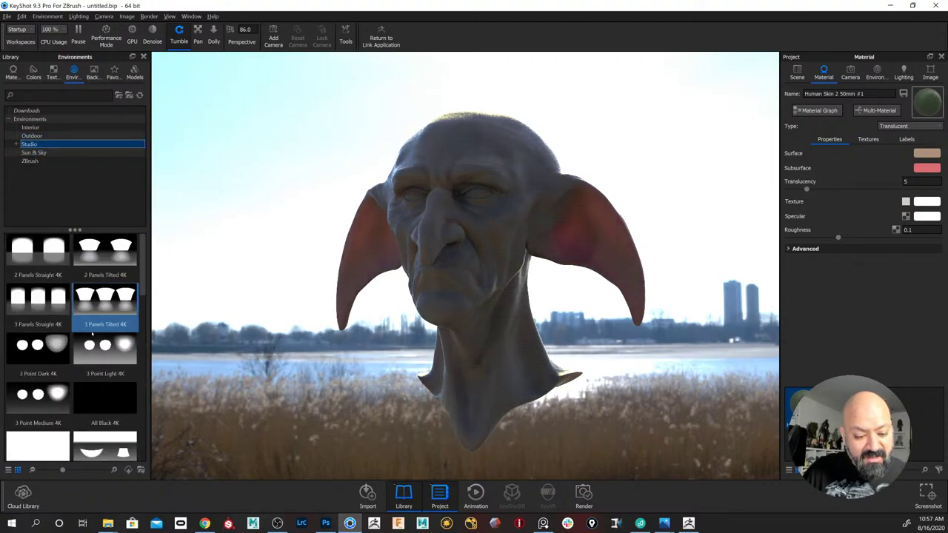
pyautogui.scroll(-3, 93, 333)
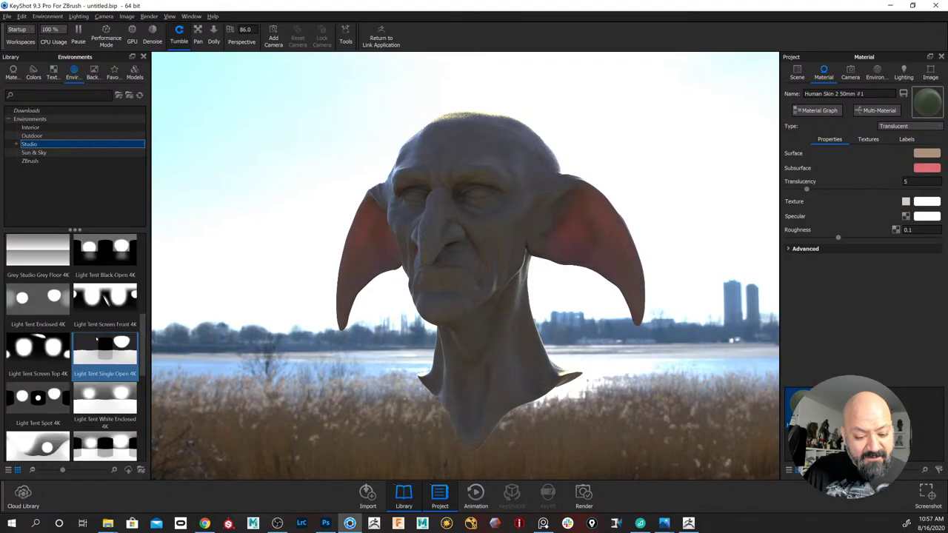
pyautogui.scroll(-3, 82, 368)
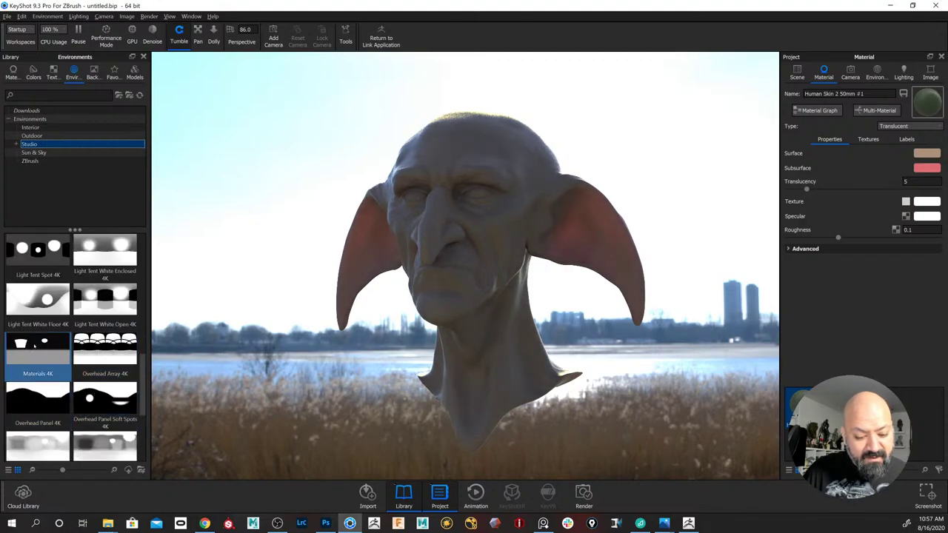
pyautogui.moveTo(39, 372); pyautogui.dragTo(233, 305)
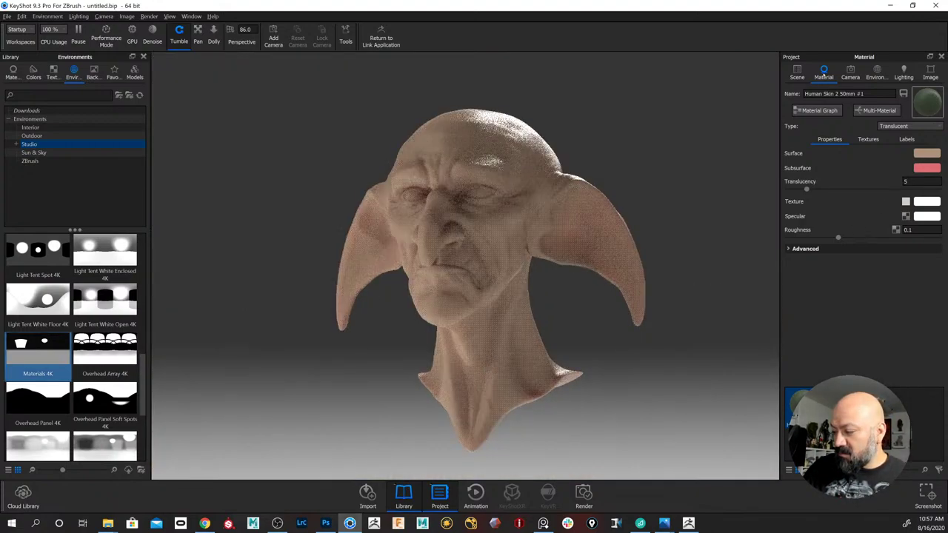
pyautogui.click(873, 73)
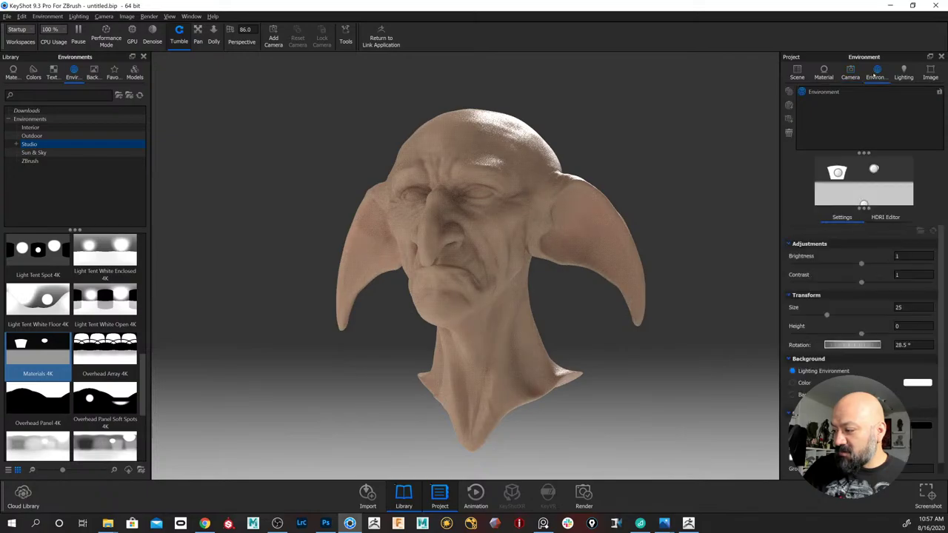
pyautogui.moveTo(839, 350); pyautogui.dragTo(877, 345)
# Replace the lighting with the All Black 4K studio environment
pyautogui.scroll(3, 74, 348)
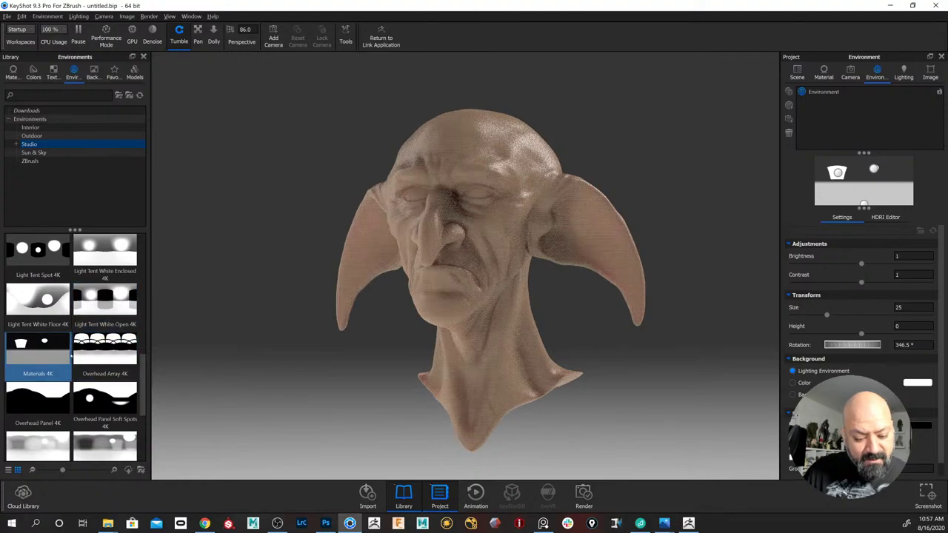
pyautogui.click(81, 363)
pyautogui.scroll(5, 81, 359)
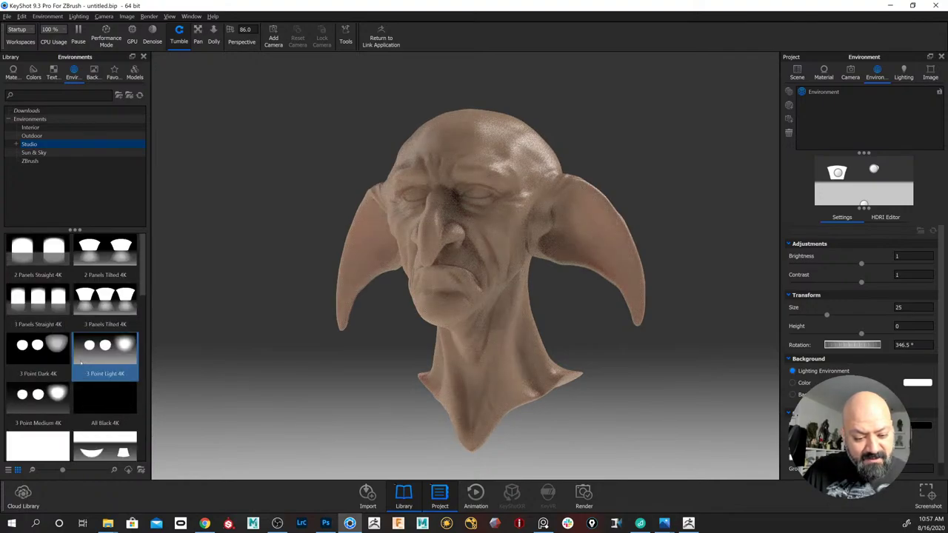
pyautogui.moveTo(104, 400); pyautogui.dragTo(256, 360)
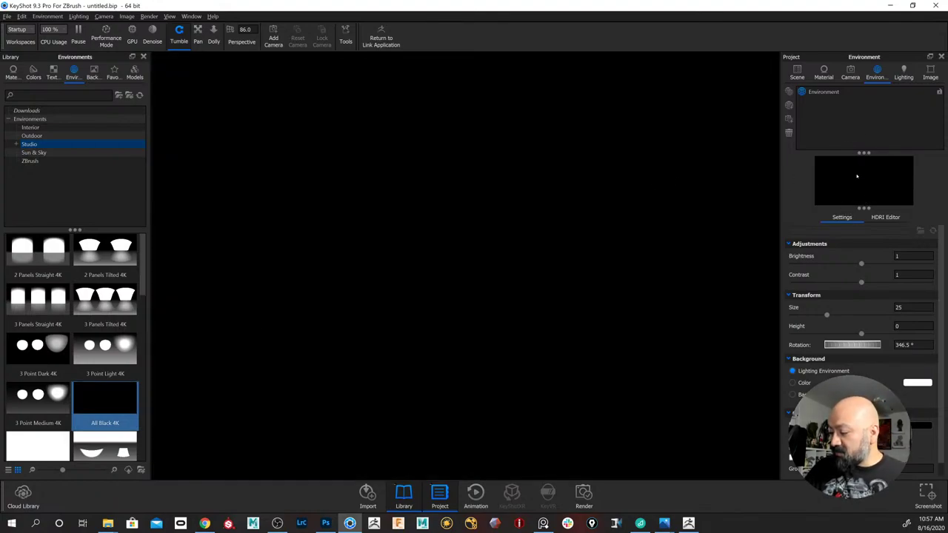
# Add a circular light pin to the black environment's HDRI, set its radius to 18 and position it just right of the map's centre
pyautogui.click(903, 74)
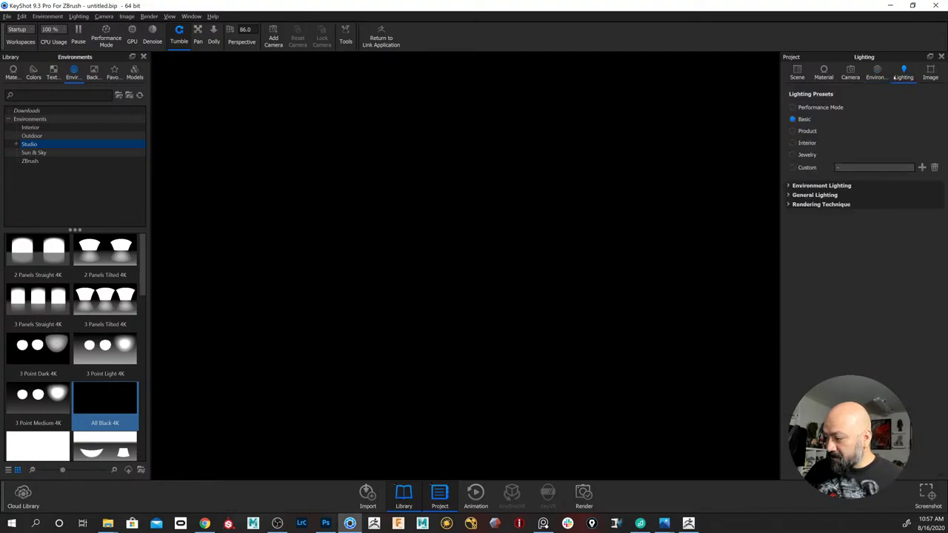
pyautogui.click(875, 74)
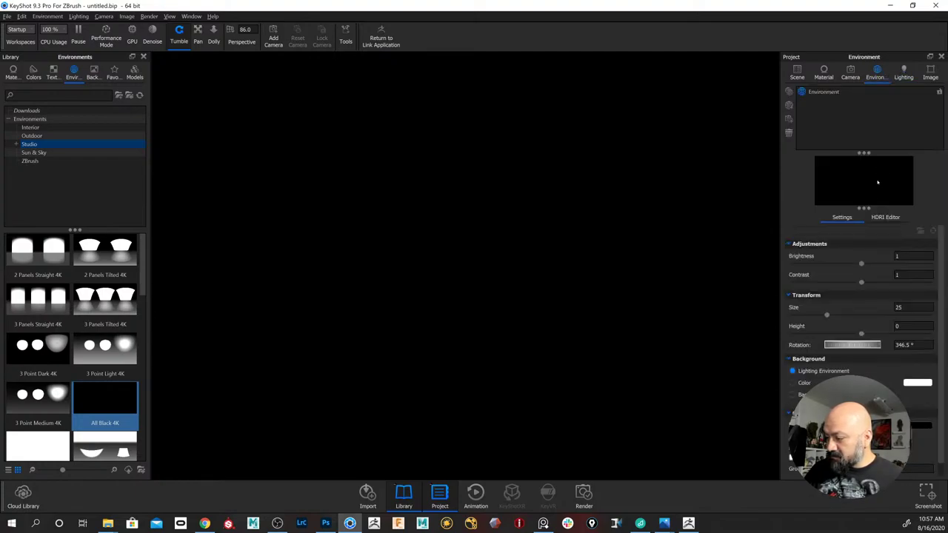
pyautogui.click(887, 217)
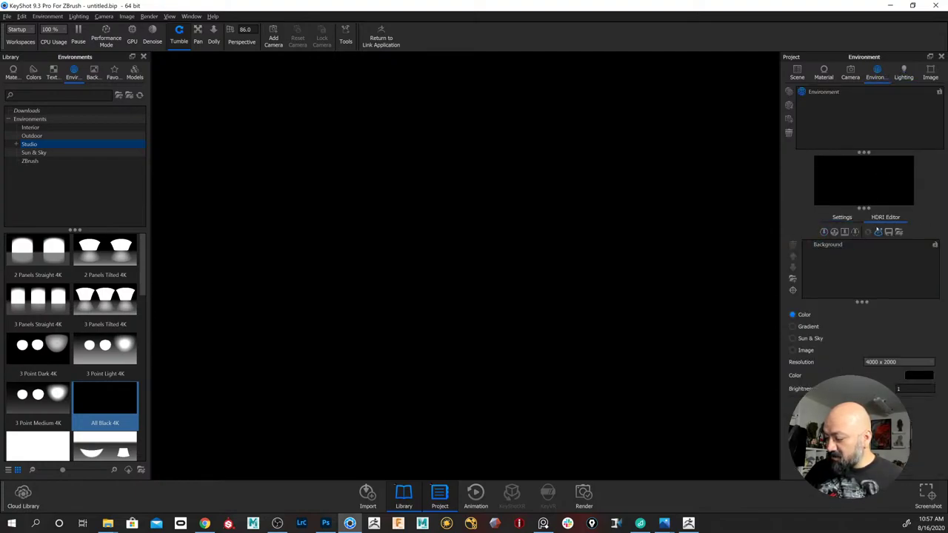
pyautogui.click(793, 291)
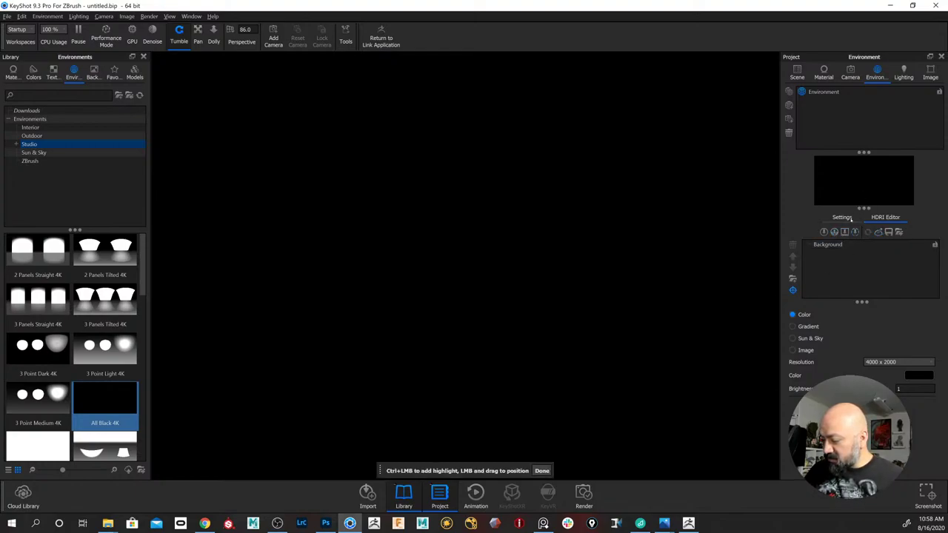
pyautogui.click(852, 219)
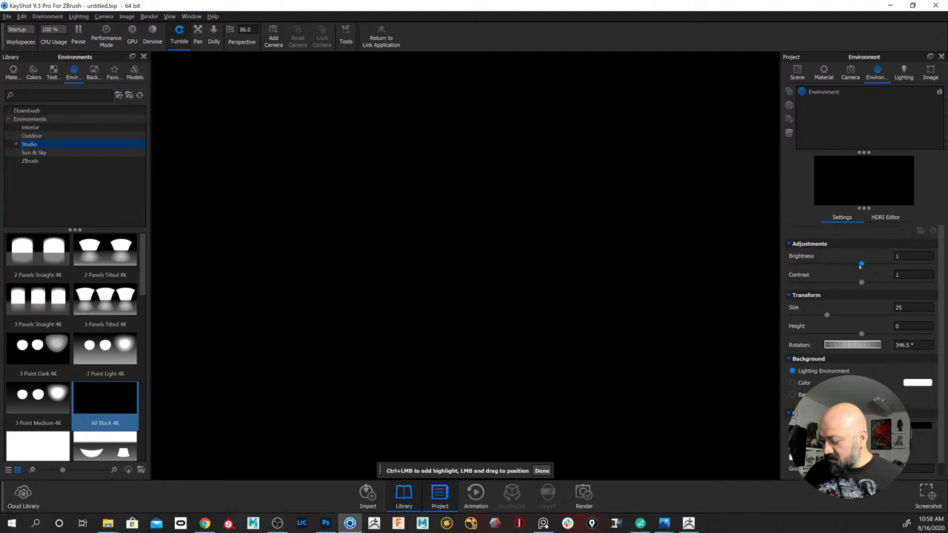
pyautogui.click(881, 216)
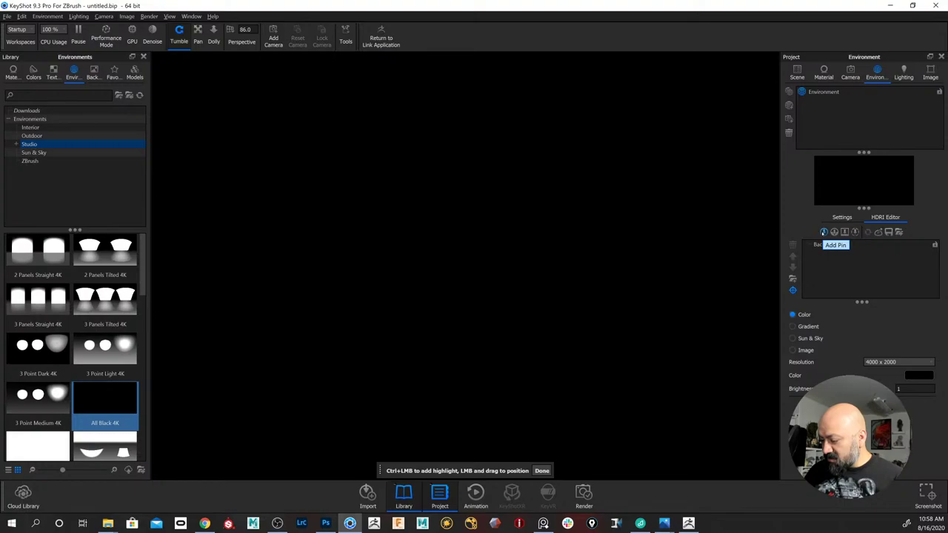
pyautogui.click(823, 232)
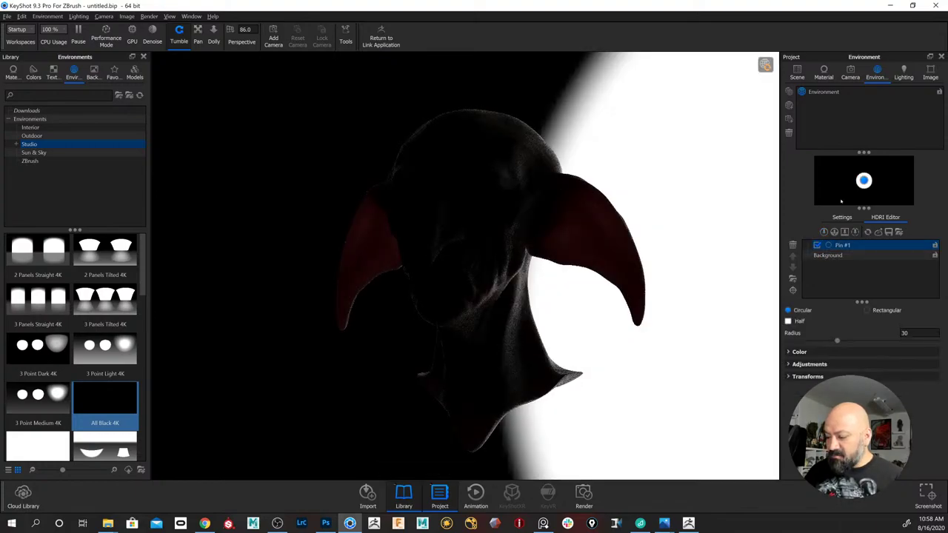
pyautogui.moveTo(863, 180)
pyautogui.mouseDown()
pyautogui.moveTo(895, 176)
pyautogui.moveTo(854, 175)
pyautogui.mouseUp()
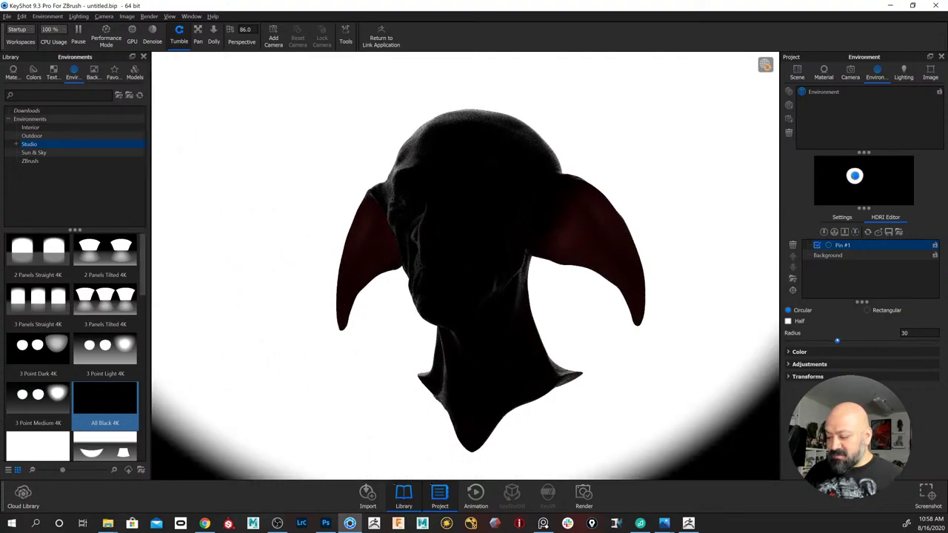
pyautogui.moveTo(837, 340); pyautogui.dragTo(817, 340)
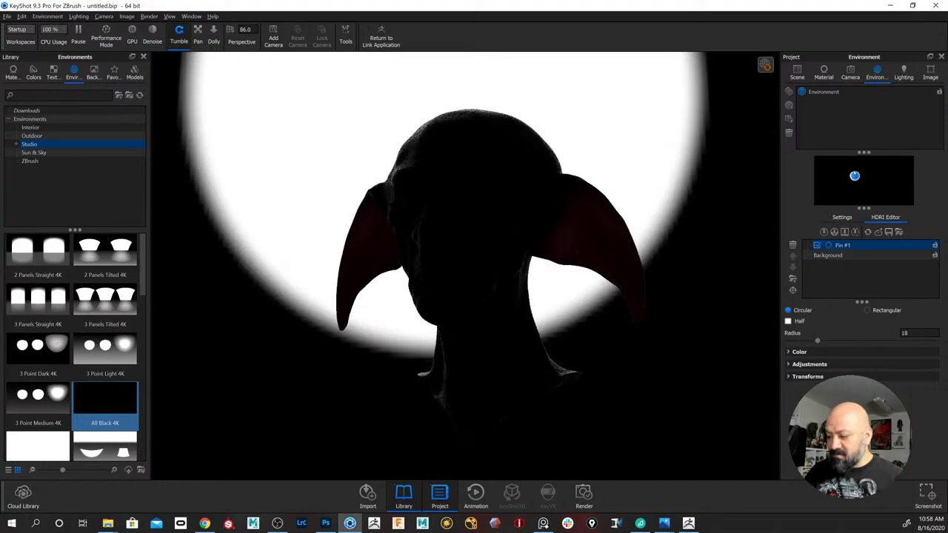
pyautogui.click(875, 176)
pyautogui.moveTo(855, 177); pyautogui.dragTo(879, 180)
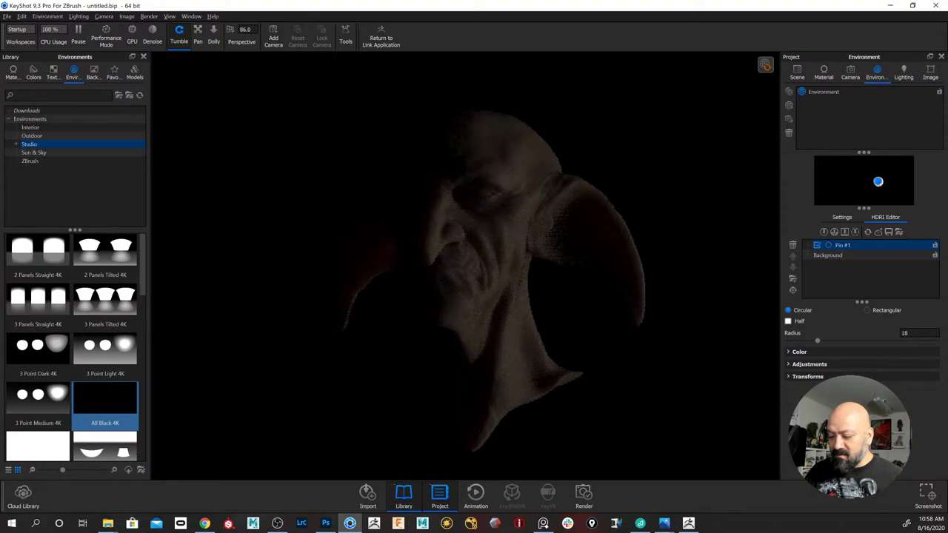
# Add a second pin in the upper left of the HDRI map, lower the first slightly, and place a third just below centre
pyautogui.click(824, 232)
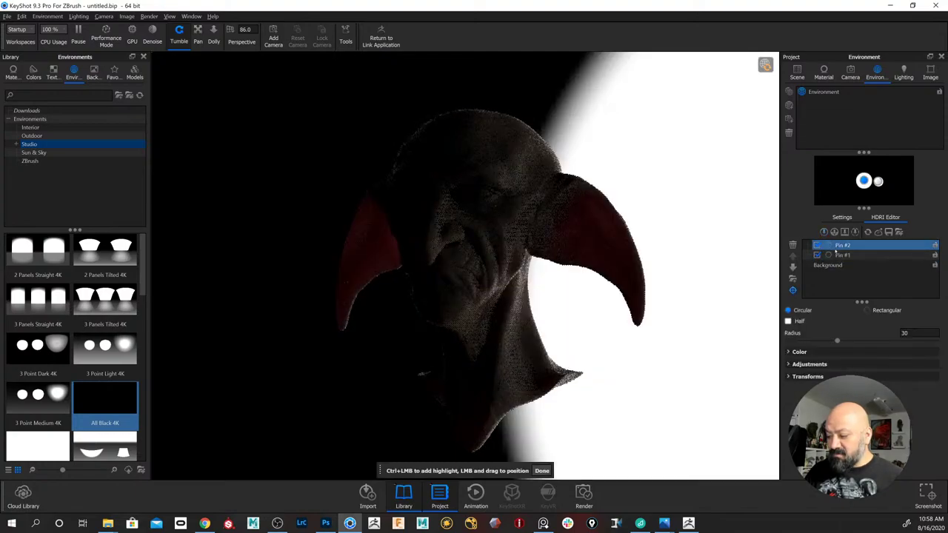
pyautogui.moveTo(864, 181)
pyautogui.mouseDown()
pyautogui.moveTo(834, 181)
pyautogui.moveTo(832, 169)
pyautogui.moveTo(879, 187)
pyautogui.mouseUp()
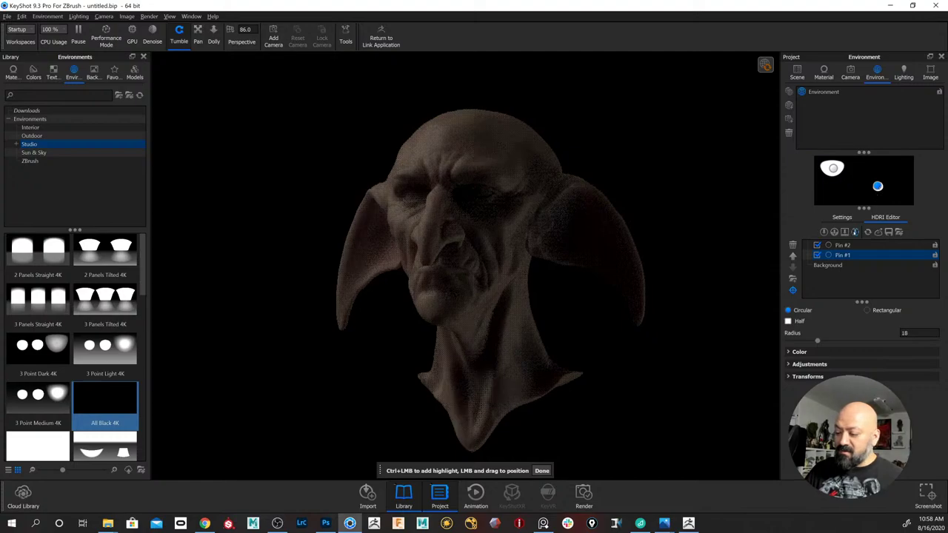
pyautogui.click(825, 232)
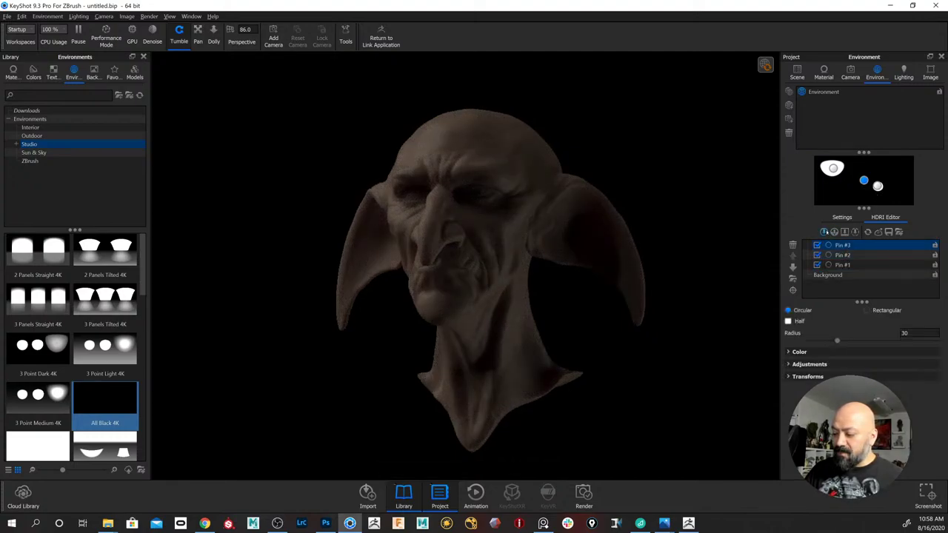
pyautogui.moveTo(864, 185); pyautogui.dragTo(857, 186)
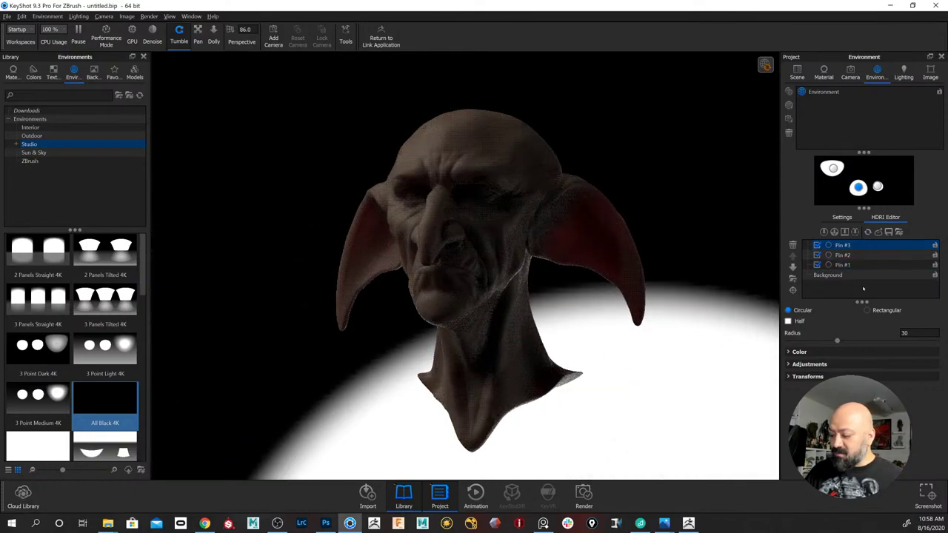
# Make the third light pin rectangular with a size of 26.4 and show its adjustment settings
pyautogui.click(867, 310)
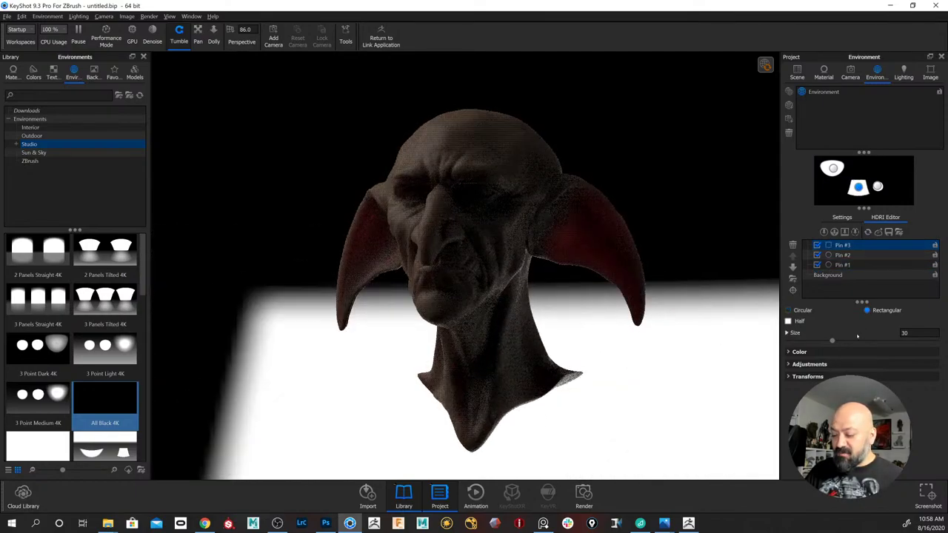
pyautogui.click(809, 365)
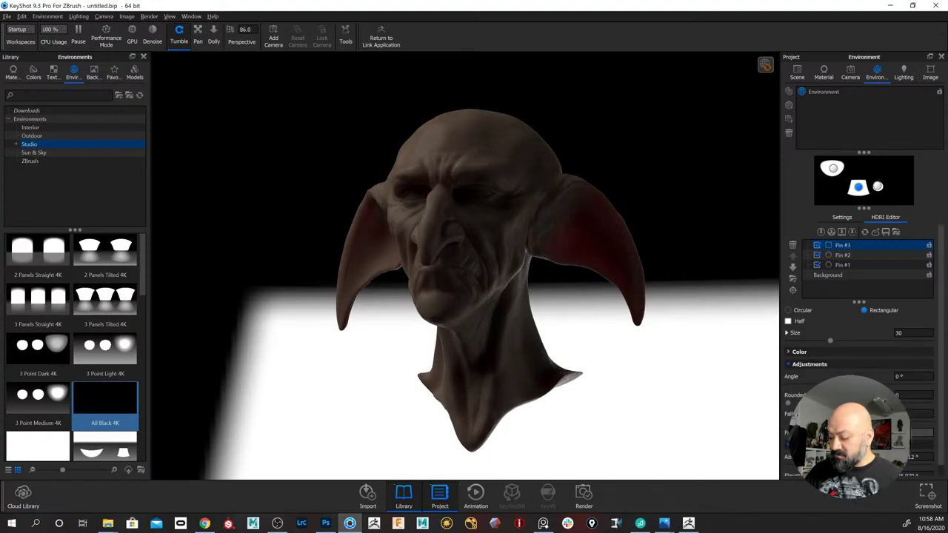
pyautogui.moveTo(826, 340)
pyautogui.mouseDown()
pyautogui.moveTo(853, 342)
pyautogui.moveTo(825, 342)
pyautogui.mouseUp()
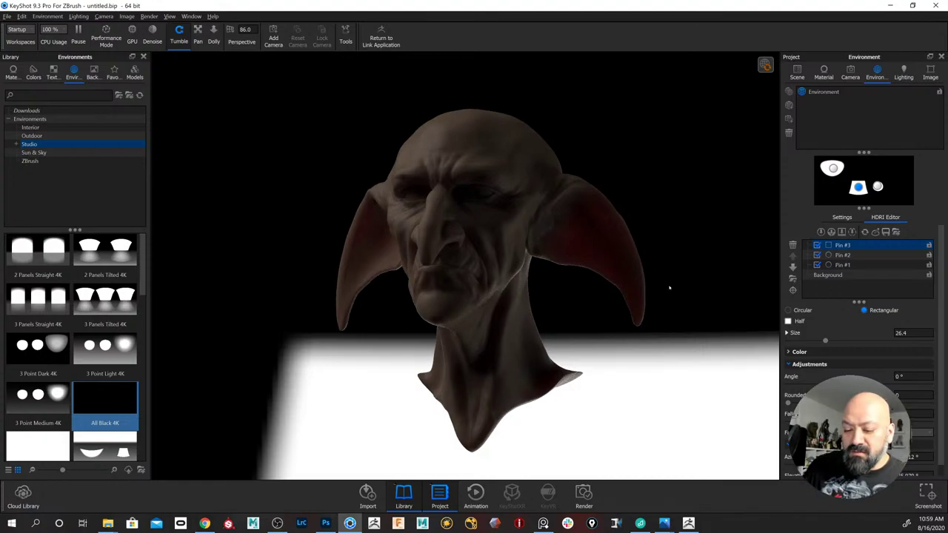
# Browse the outdoor and interior environments and replace the lighting with the Dosch-Apartment_2k interior environment
pyautogui.click(22, 161)
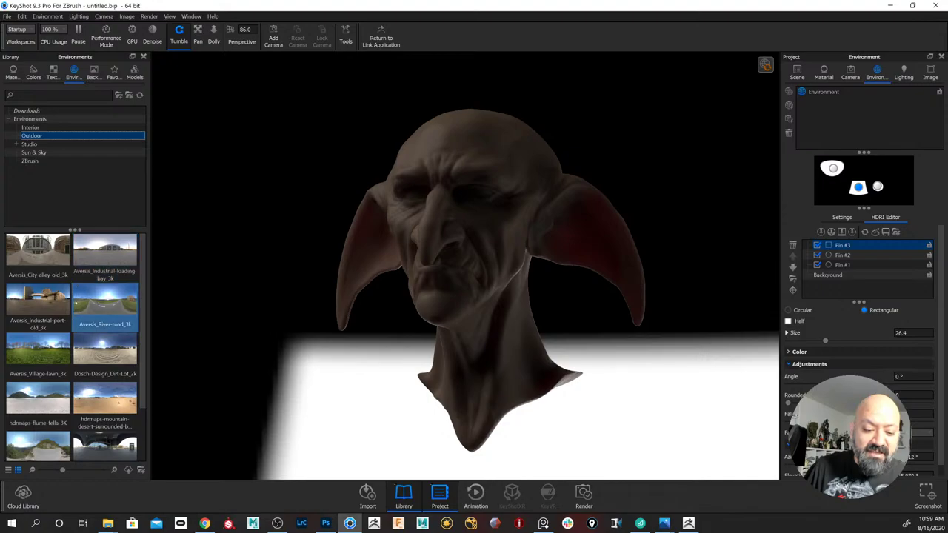
pyautogui.scroll(-2, 74, 297)
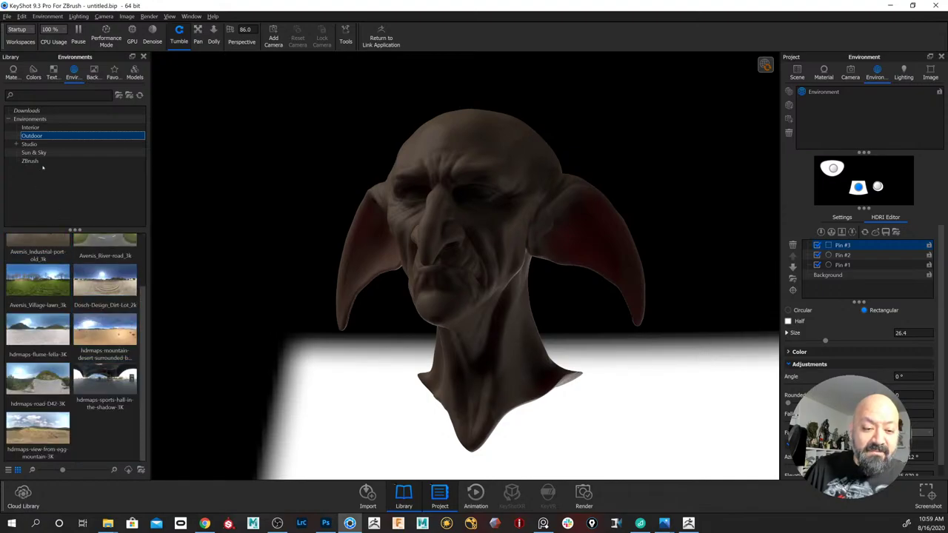
pyautogui.click(31, 127)
pyautogui.moveTo(105, 333); pyautogui.dragTo(221, 310)
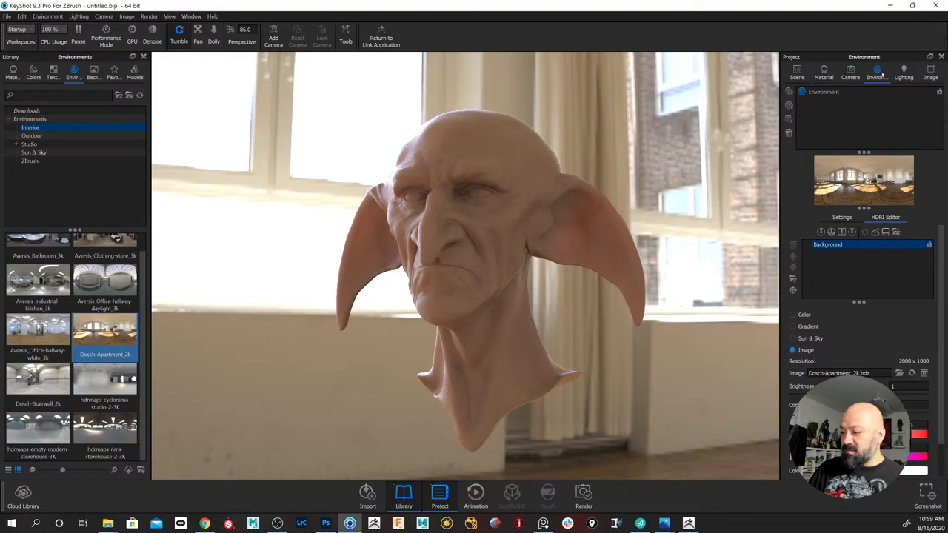
# Set the environment's size to about 13.3, its height to about -0.163 and its rotation to 13°
pyautogui.click(842, 217)
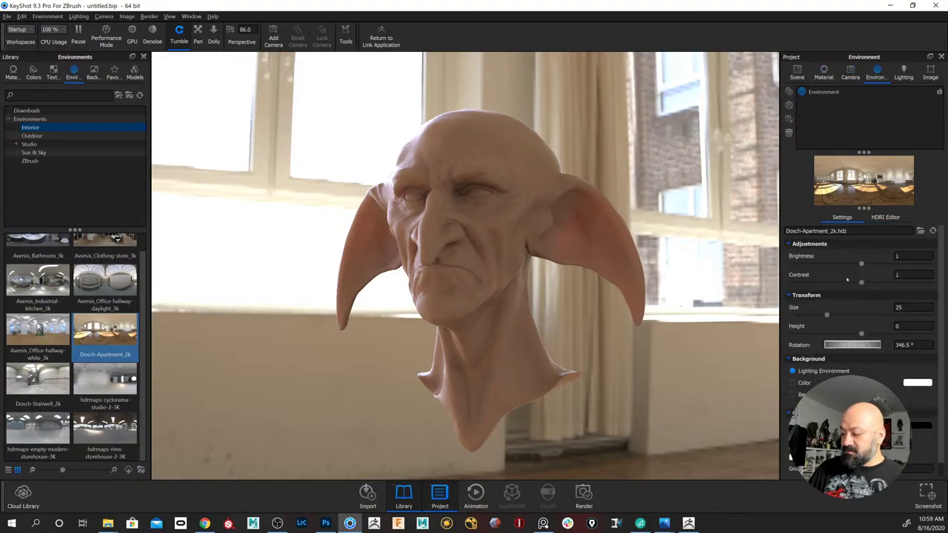
pyautogui.moveTo(828, 315); pyautogui.dragTo(866, 345)
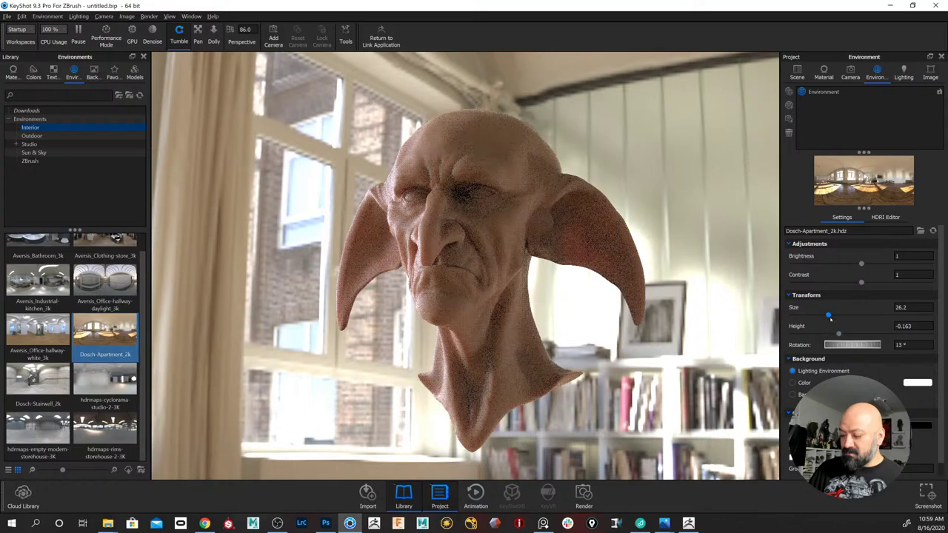
pyautogui.moveTo(828, 314); pyautogui.dragTo(811, 317)
# Try a solid black background color behind the head
pyautogui.click(918, 384)
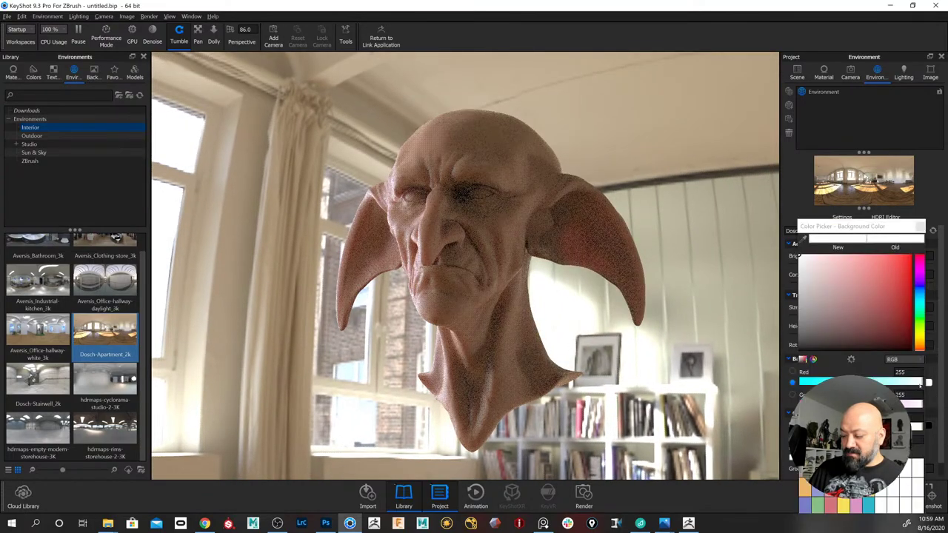
pyautogui.click(798, 348)
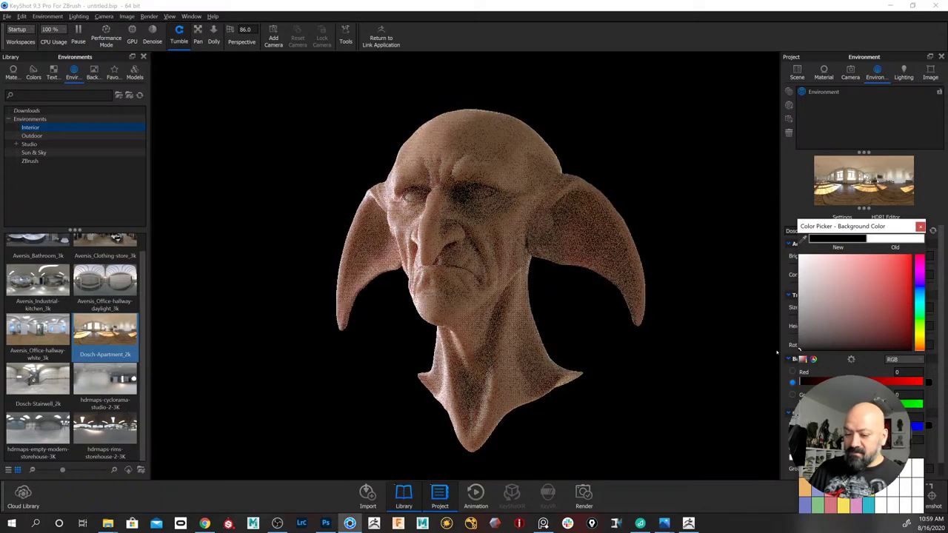
pyautogui.click(736, 357)
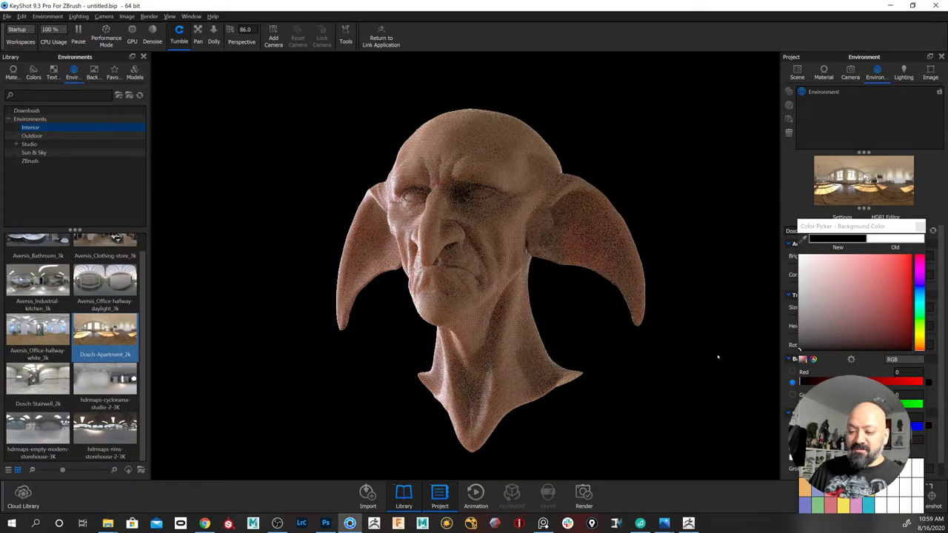
# Try the hdrmaps-rims-storehouse-2-3K environment, dismiss the background color choice and show the lighting environment as background
pyautogui.moveTo(105, 429); pyautogui.dragTo(285, 387)
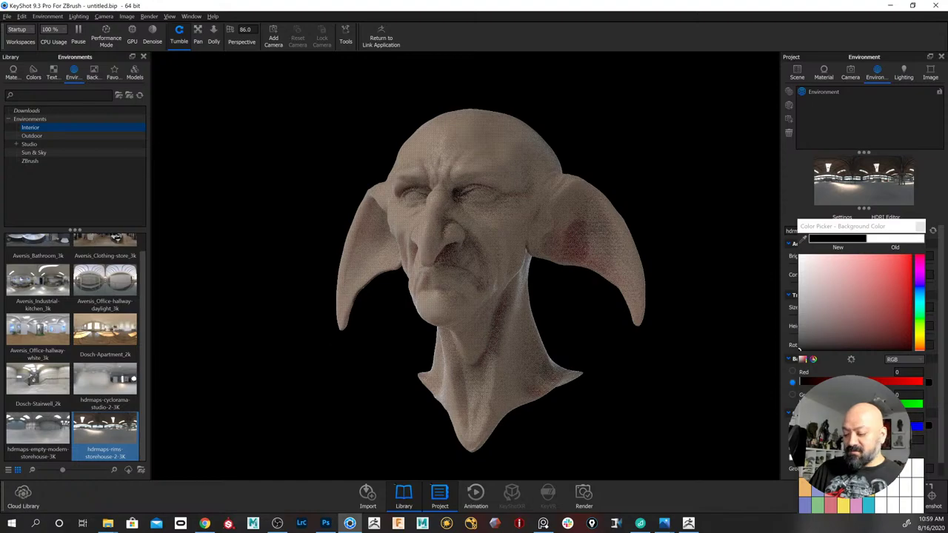
pyautogui.click(920, 225)
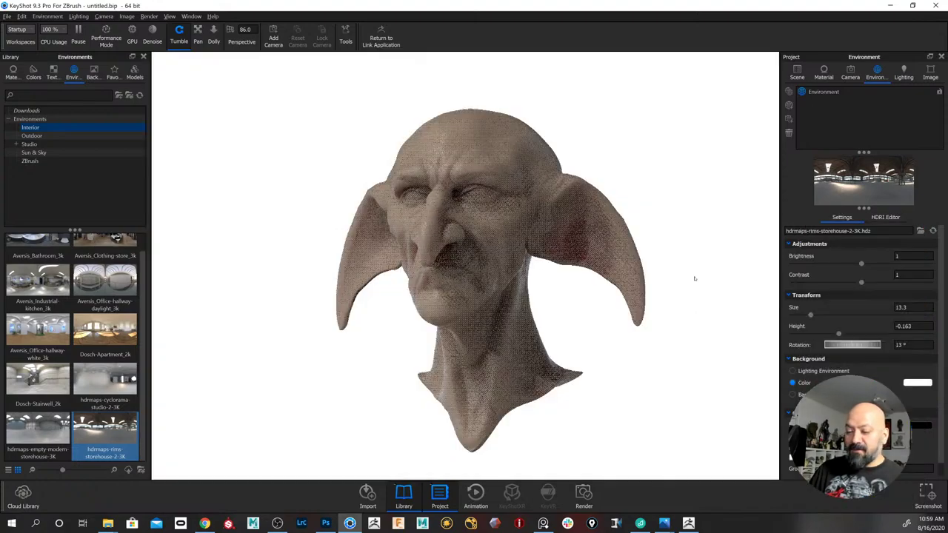
pyautogui.click(813, 371)
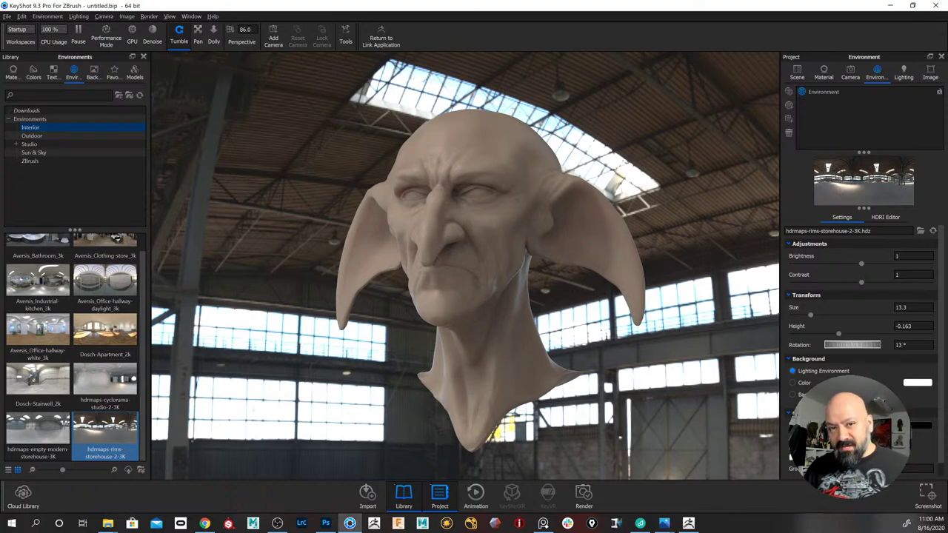
# Replace the environment with the Dosch-Stairwell_2k interior
pyautogui.hotkey('alt', 'Tab')
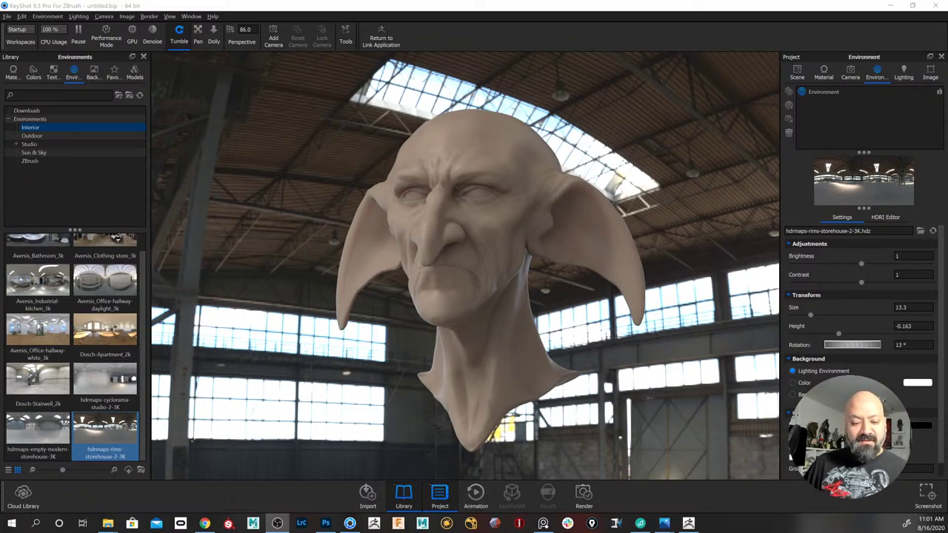
pyautogui.moveTo(46, 383); pyautogui.dragTo(315, 389)
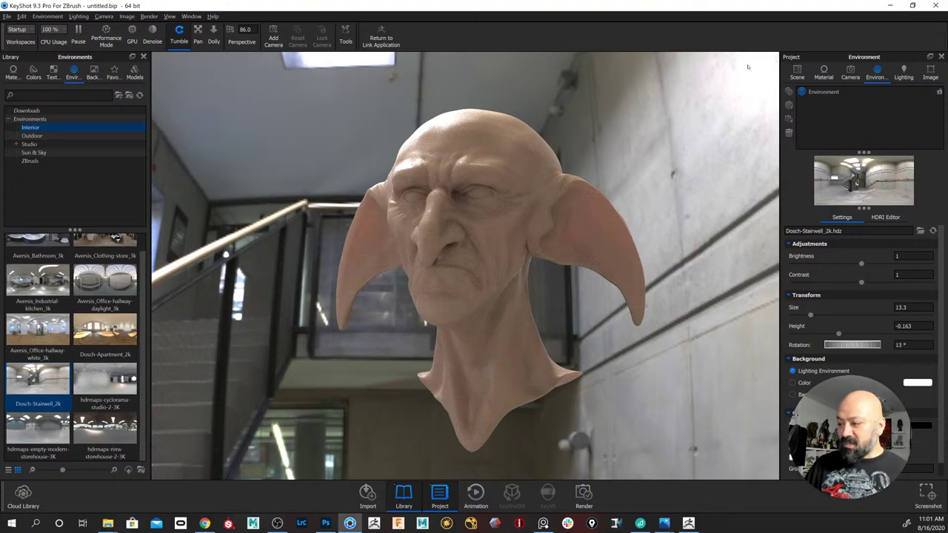
# Switch to ZBrush and bring the houseElf head versions into view in the subtool list
pyautogui.click(889, 6)
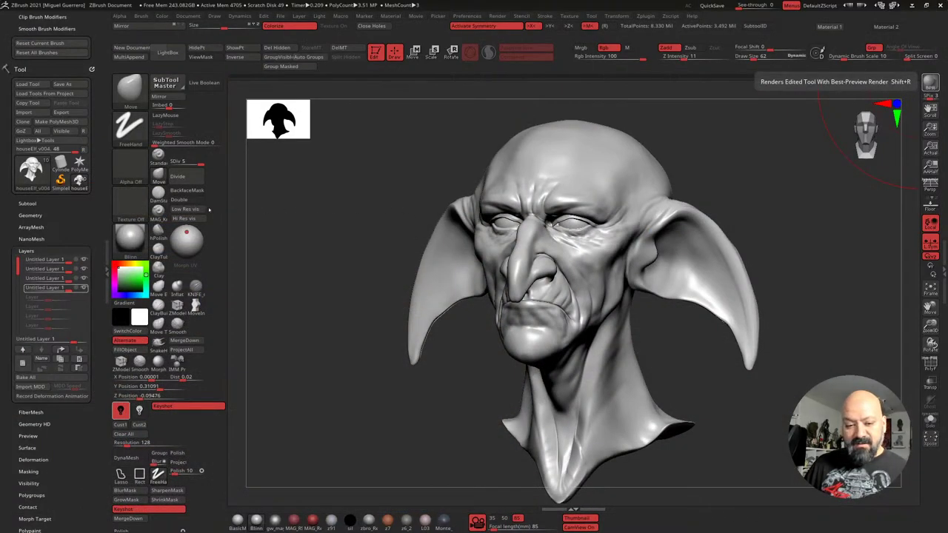
pyautogui.click(26, 206)
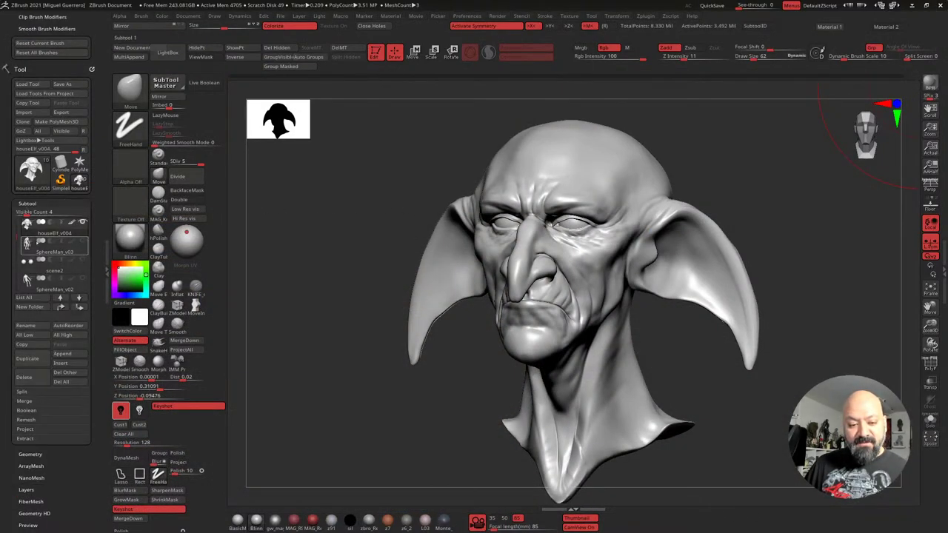
pyautogui.moveTo(14, 239); pyautogui.dragTo(16, 217)
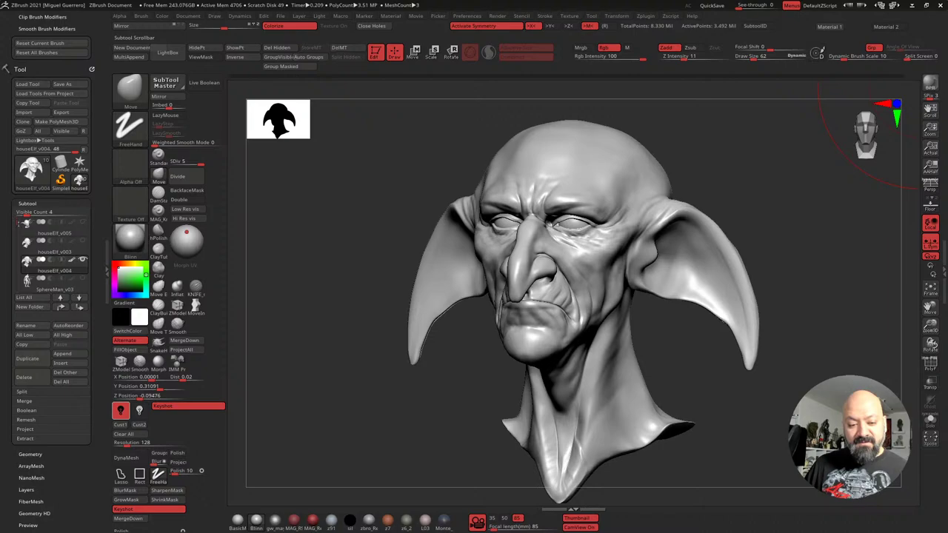
pyautogui.moveTo(25, 224)
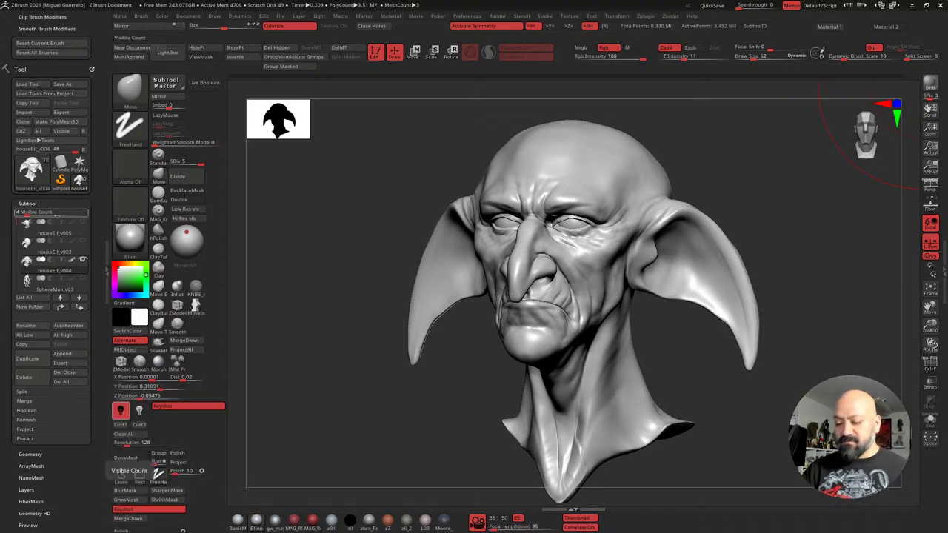
# Give the head the L03 material and turn on Solo to isolate the active subtool
pyautogui.click(420, 519)
pyautogui.press('Up')
pyautogui.press('Down')
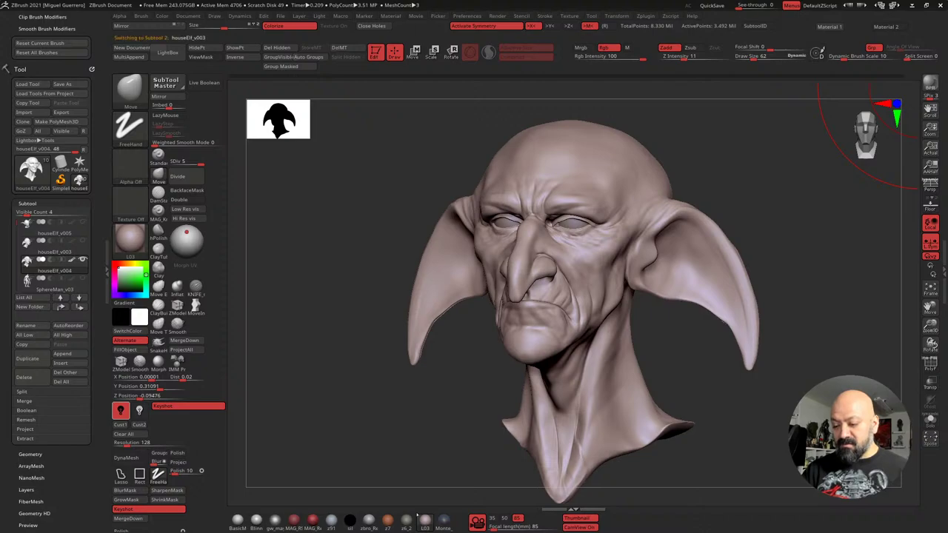
pyautogui.click(931, 419)
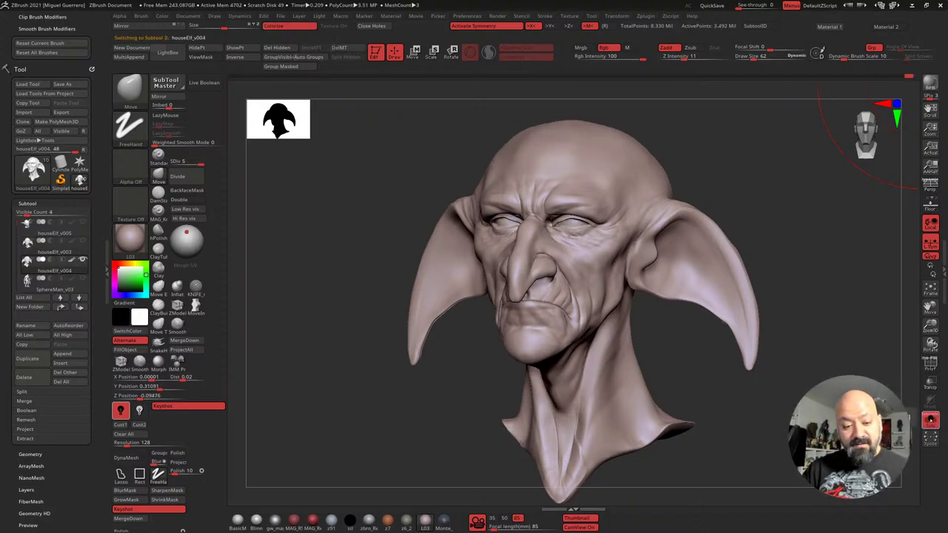
# Compare the houseElf_v003 and houseElf_v004 heads by alternating between the two subtools
pyautogui.press('Up')
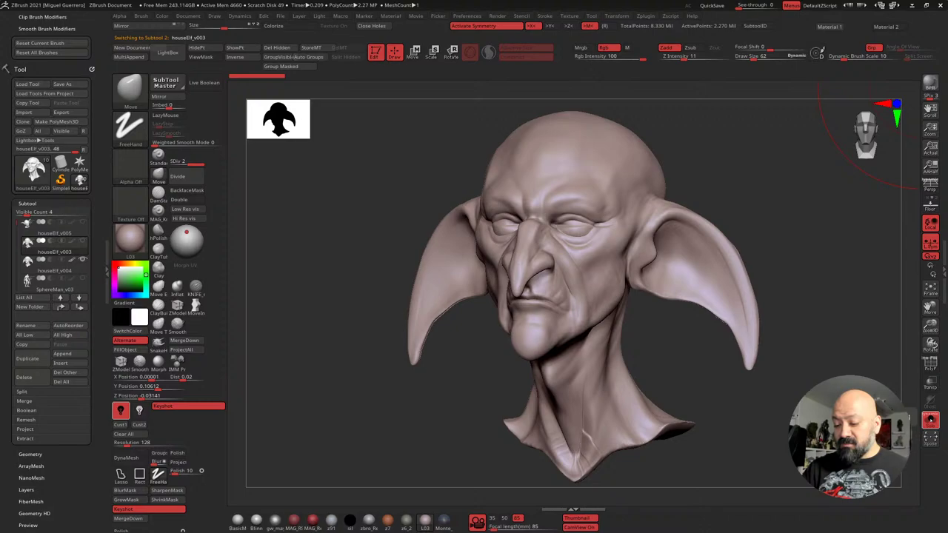
pyautogui.press('Down')
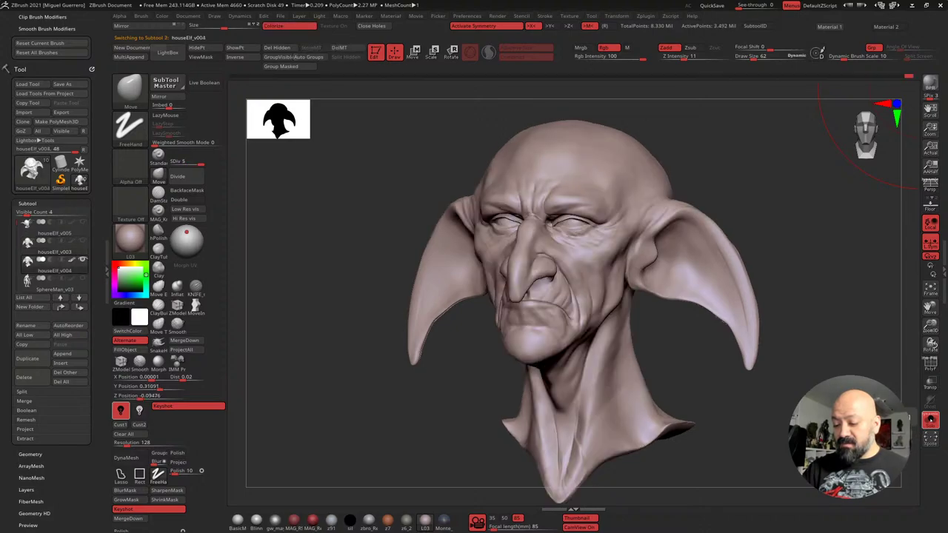
pyautogui.press('Up')
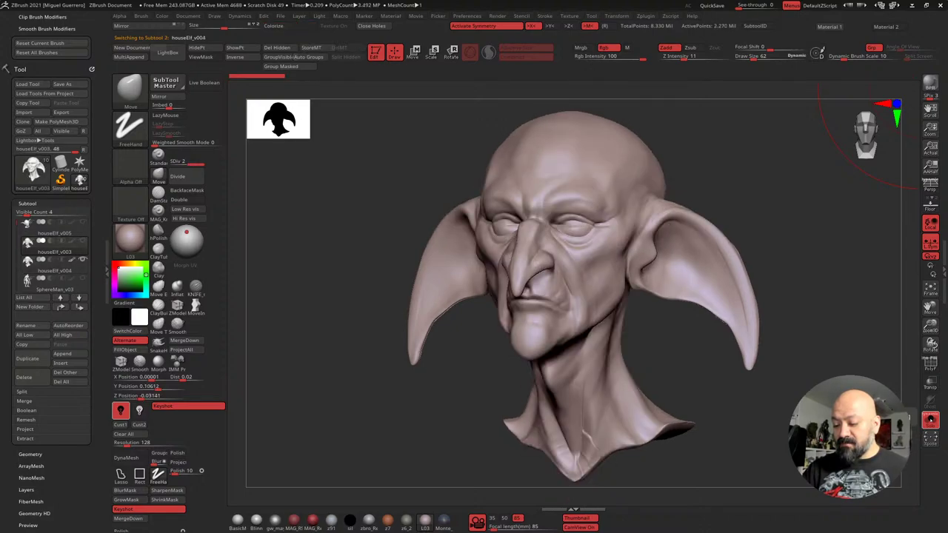
pyautogui.press('Down')
pyautogui.press('Up')
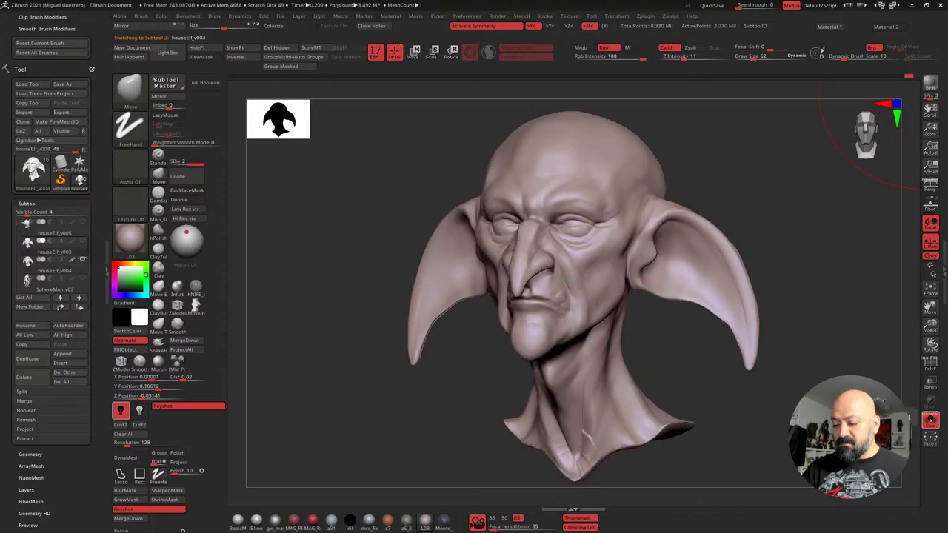
pyautogui.press('Down')
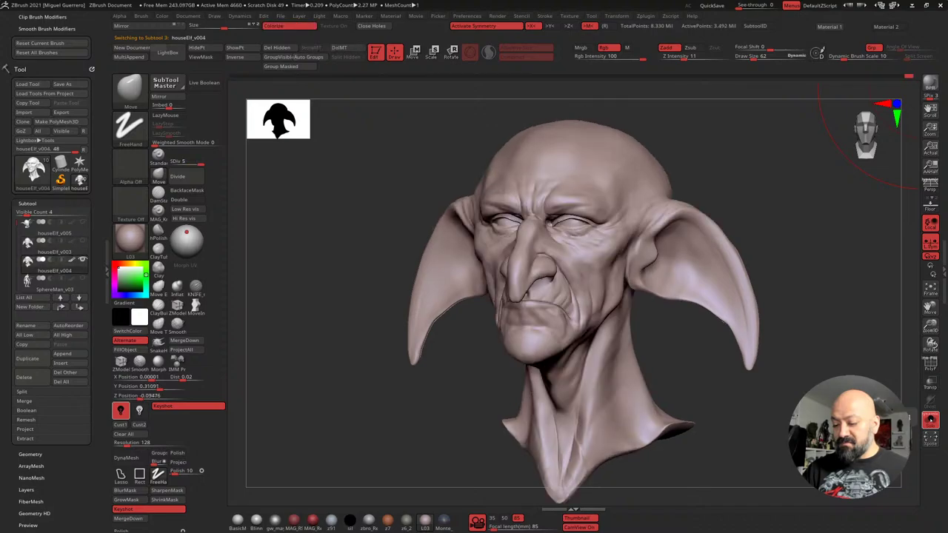
pyautogui.press('Up')
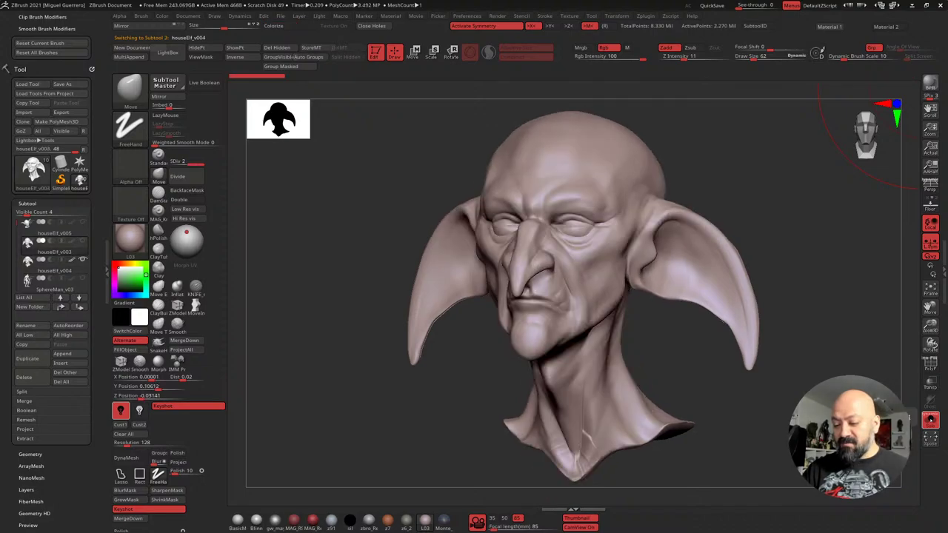
pyautogui.press('Up')
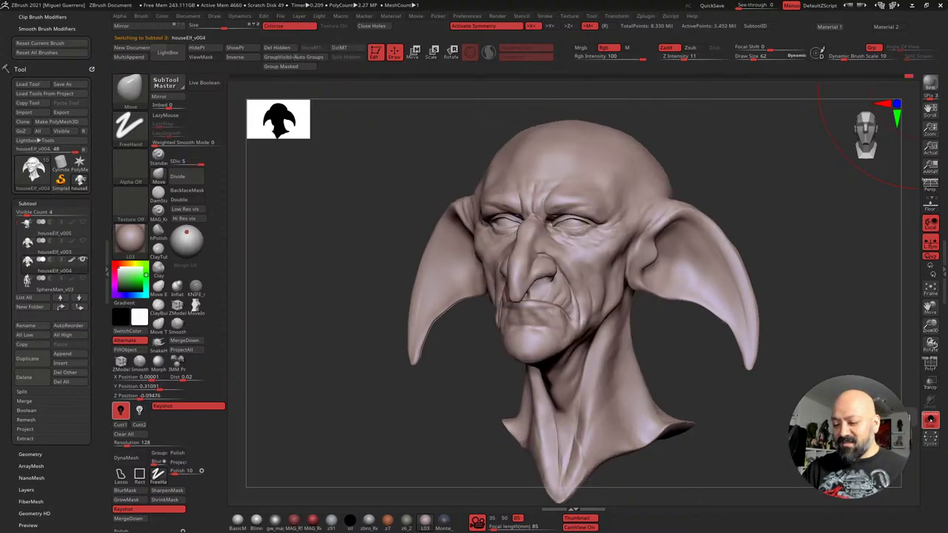
pyautogui.press('Up')
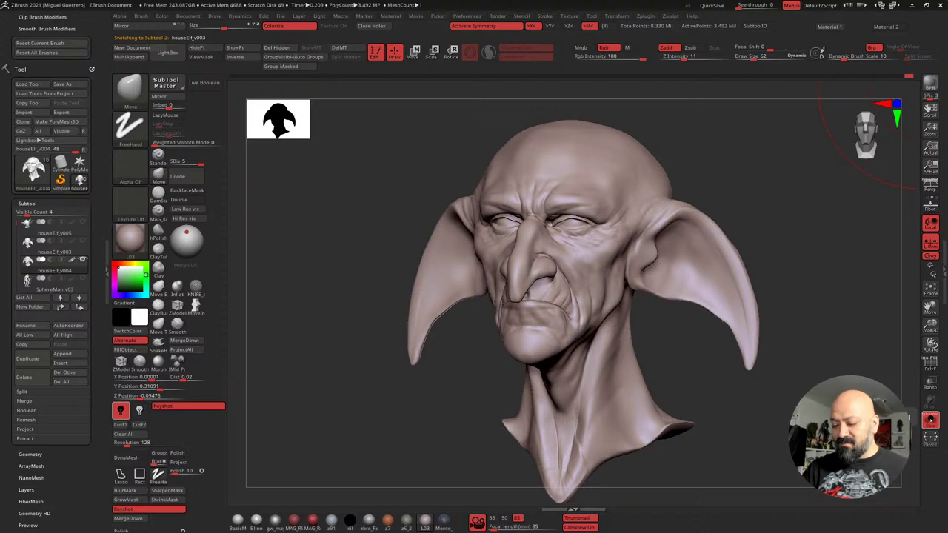
pyautogui.press('Down')
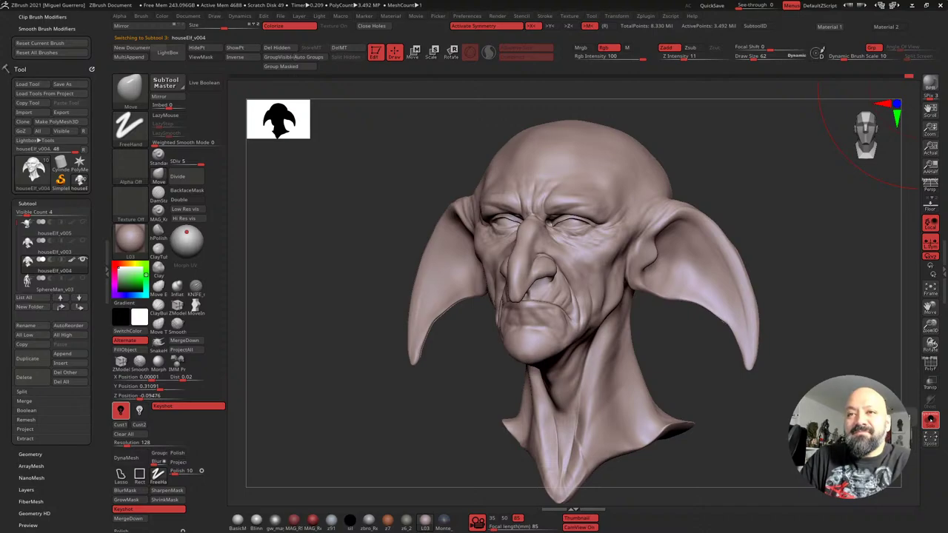
# Change the head's material to z6_2 and inspect houseElf_v004 from several angles
pyautogui.click(406, 521)
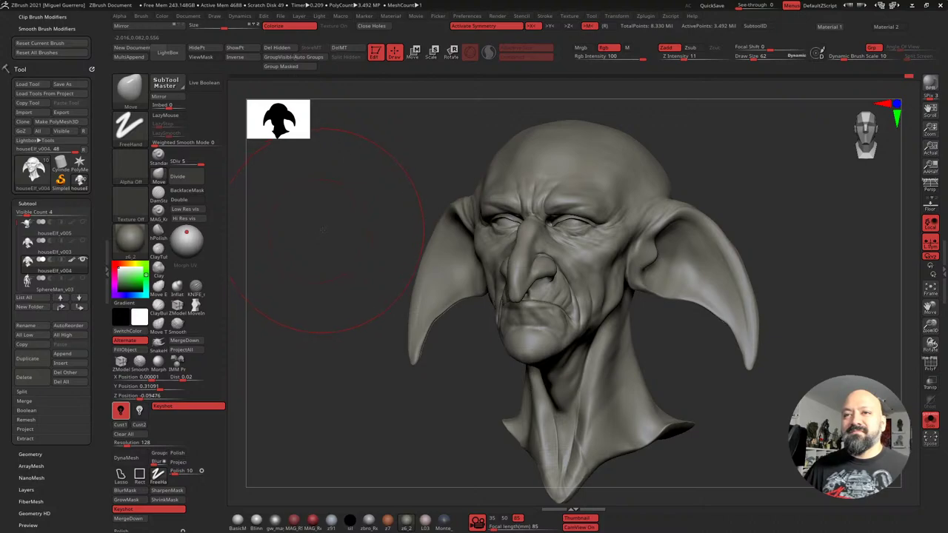
pyautogui.moveTo(322, 229)
pyautogui.mouseDown()
pyautogui.moveTo(357, 227)
pyautogui.moveTo(317, 230)
pyautogui.mouseUp()
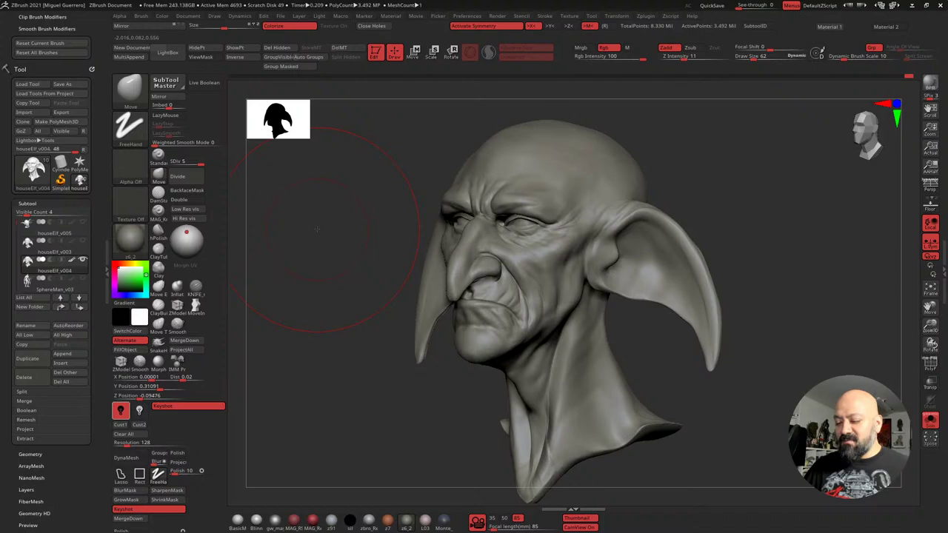
pyautogui.moveTo(837, 304); pyautogui.dragTo(730, 302)
pyautogui.moveTo(636, 300)
pyautogui.mouseDown()
pyautogui.moveTo(616, 299)
pyautogui.moveTo(589, 358)
pyautogui.mouseUp()
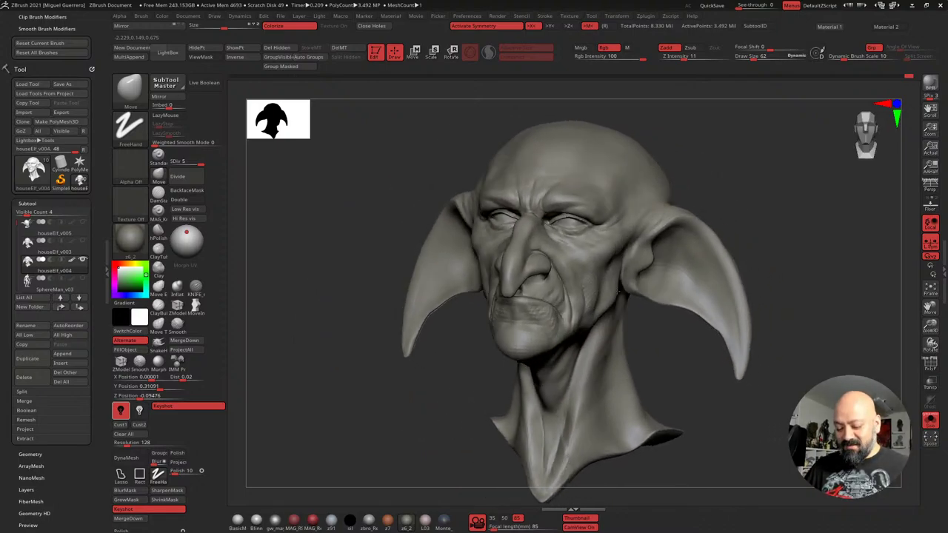